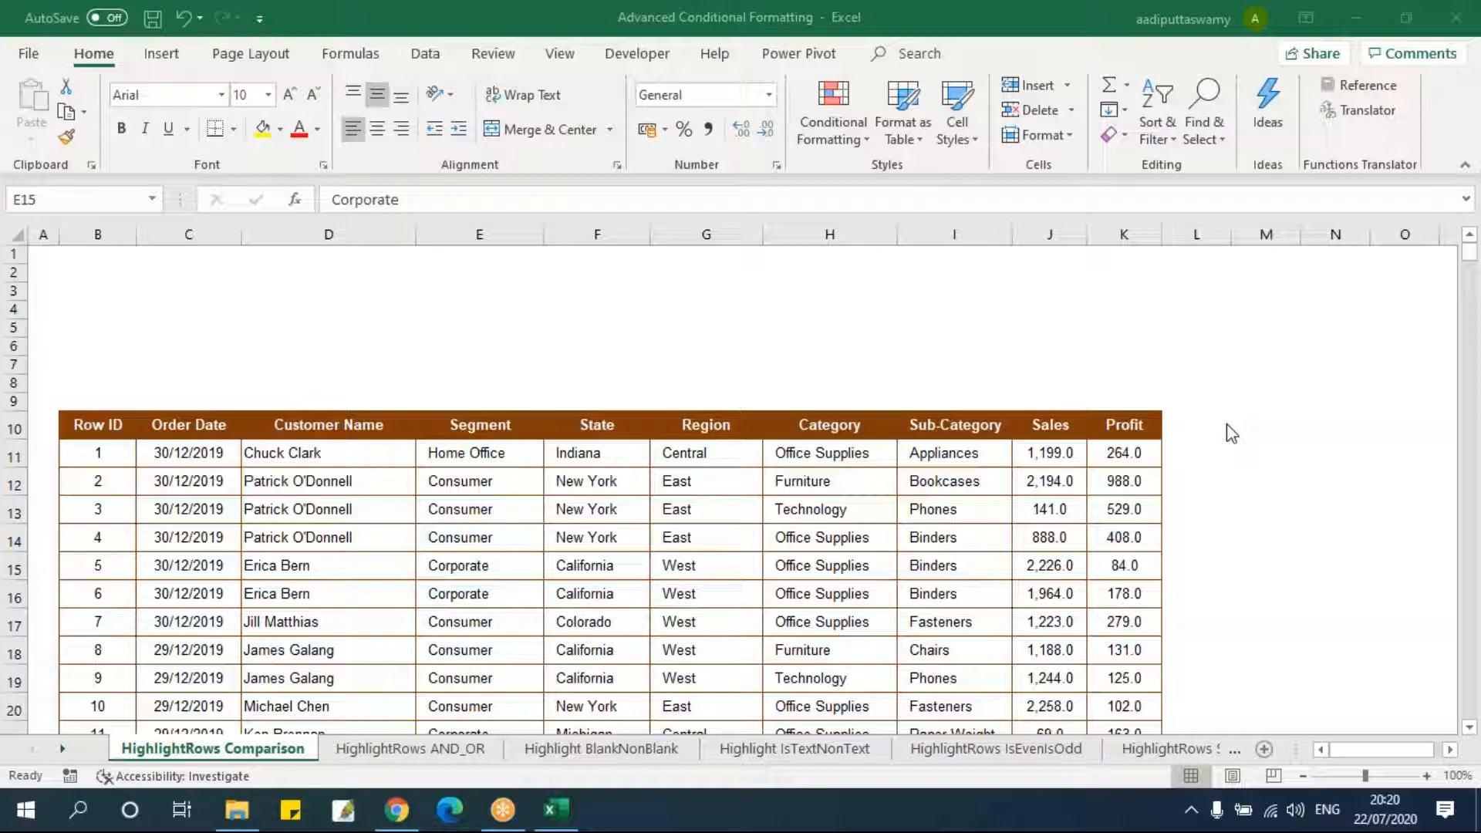
- Set up a conditional formatting rule on all Sales values from J11 down for cell values greater than or equal to 2400
click(1050, 453)
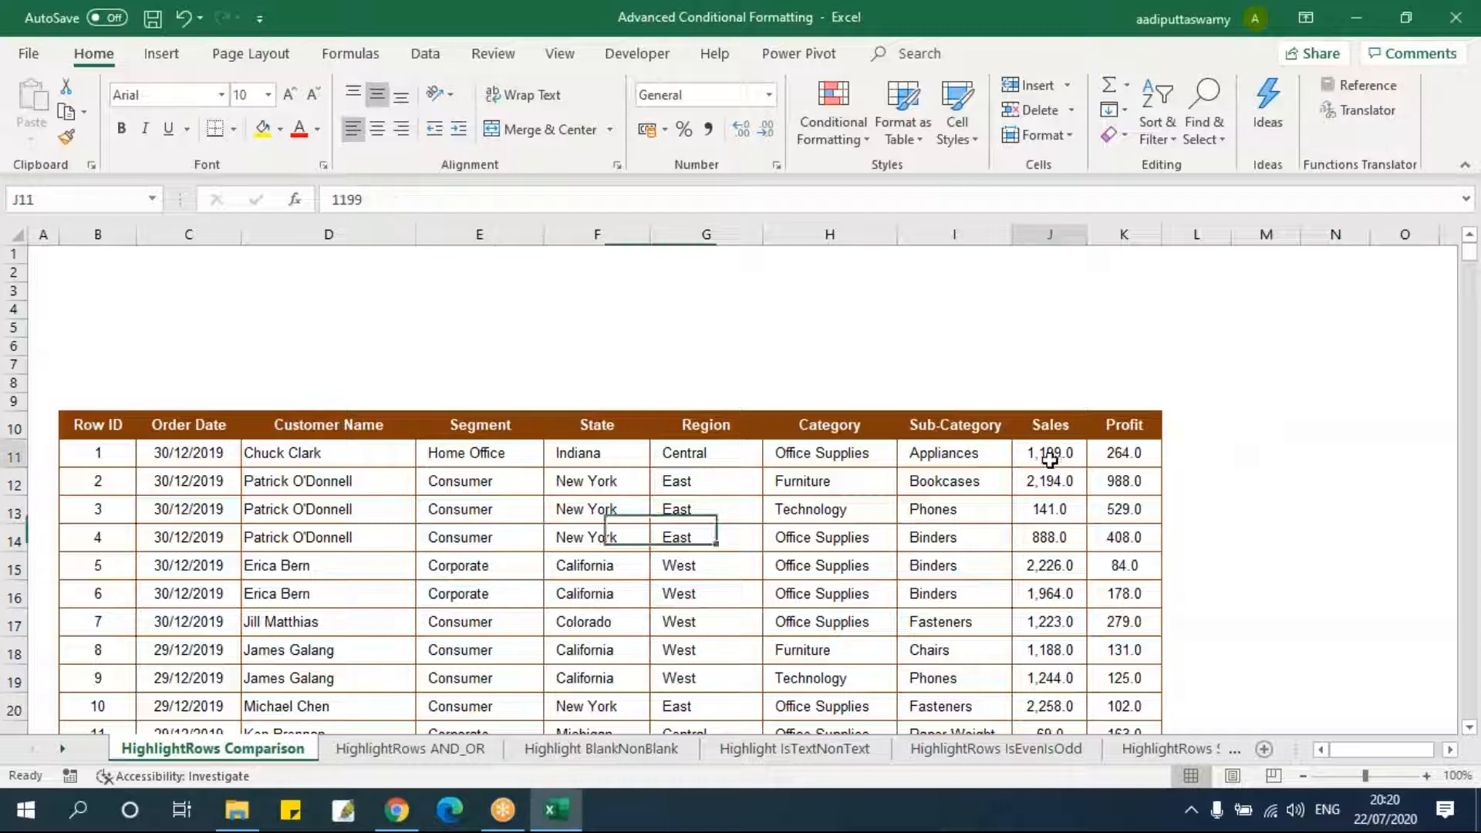
key(ctrl+shift+Down)
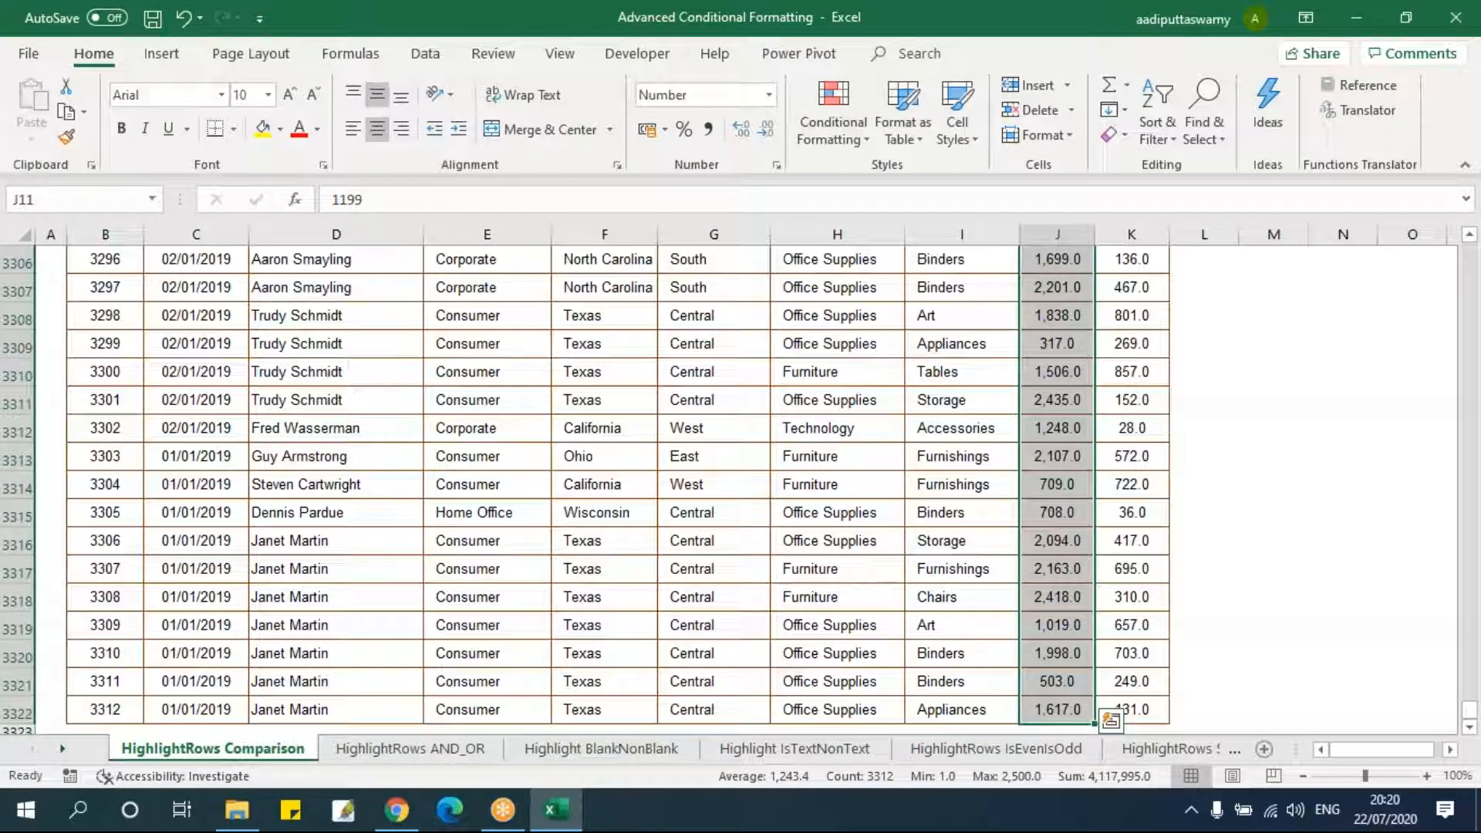
click(848, 138)
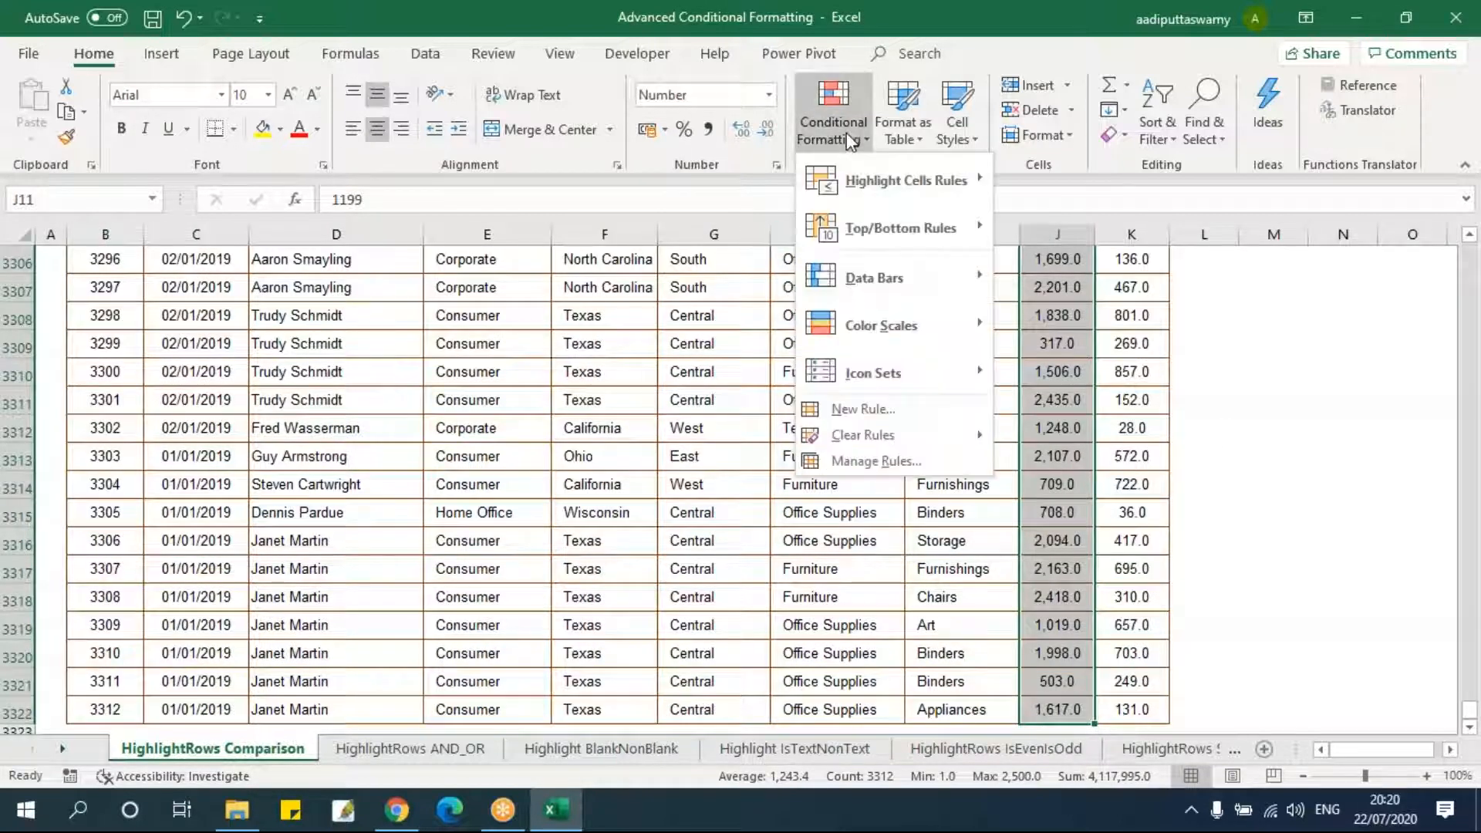
click(864, 409)
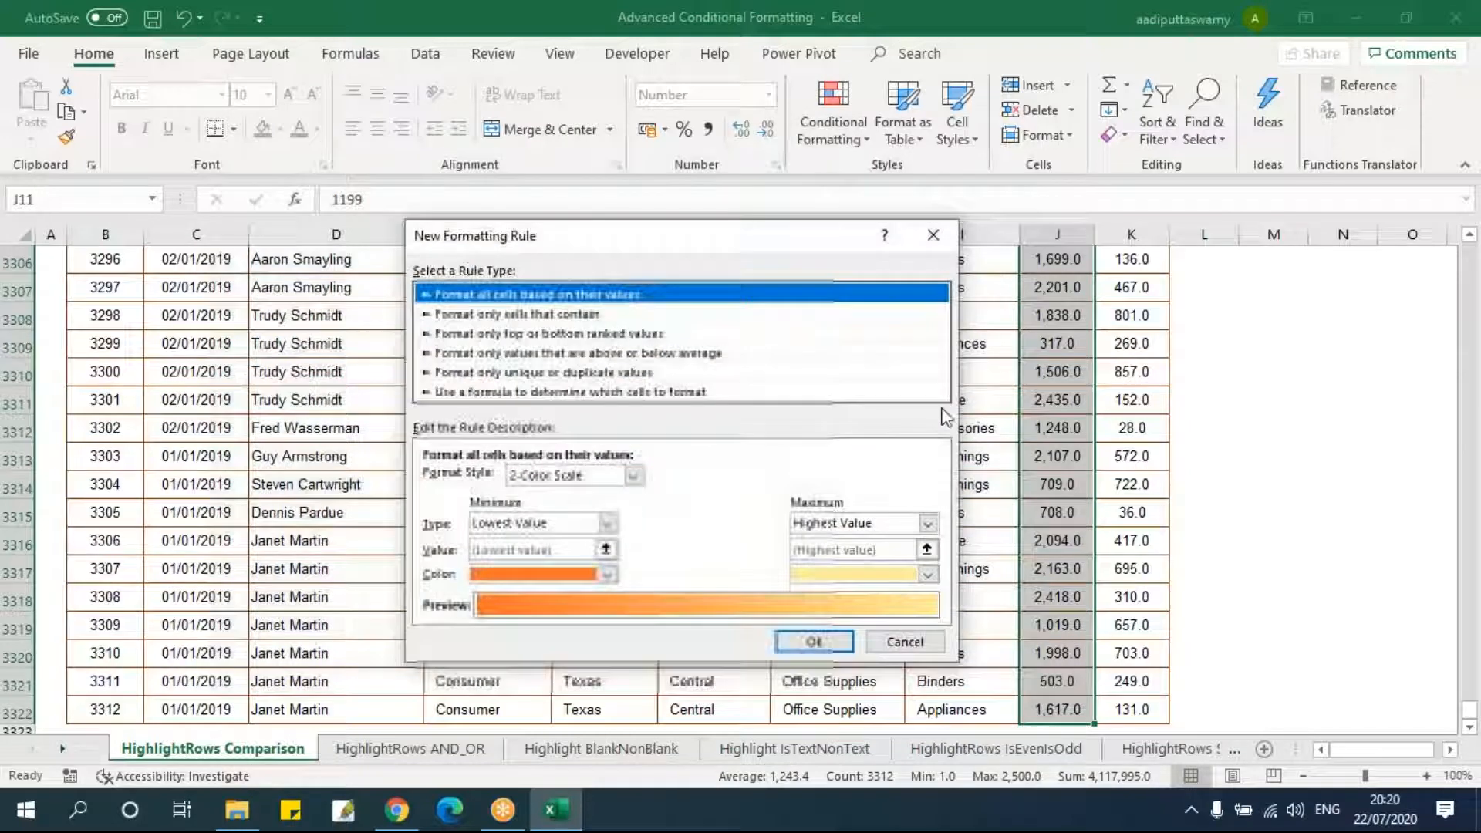
click(519, 314)
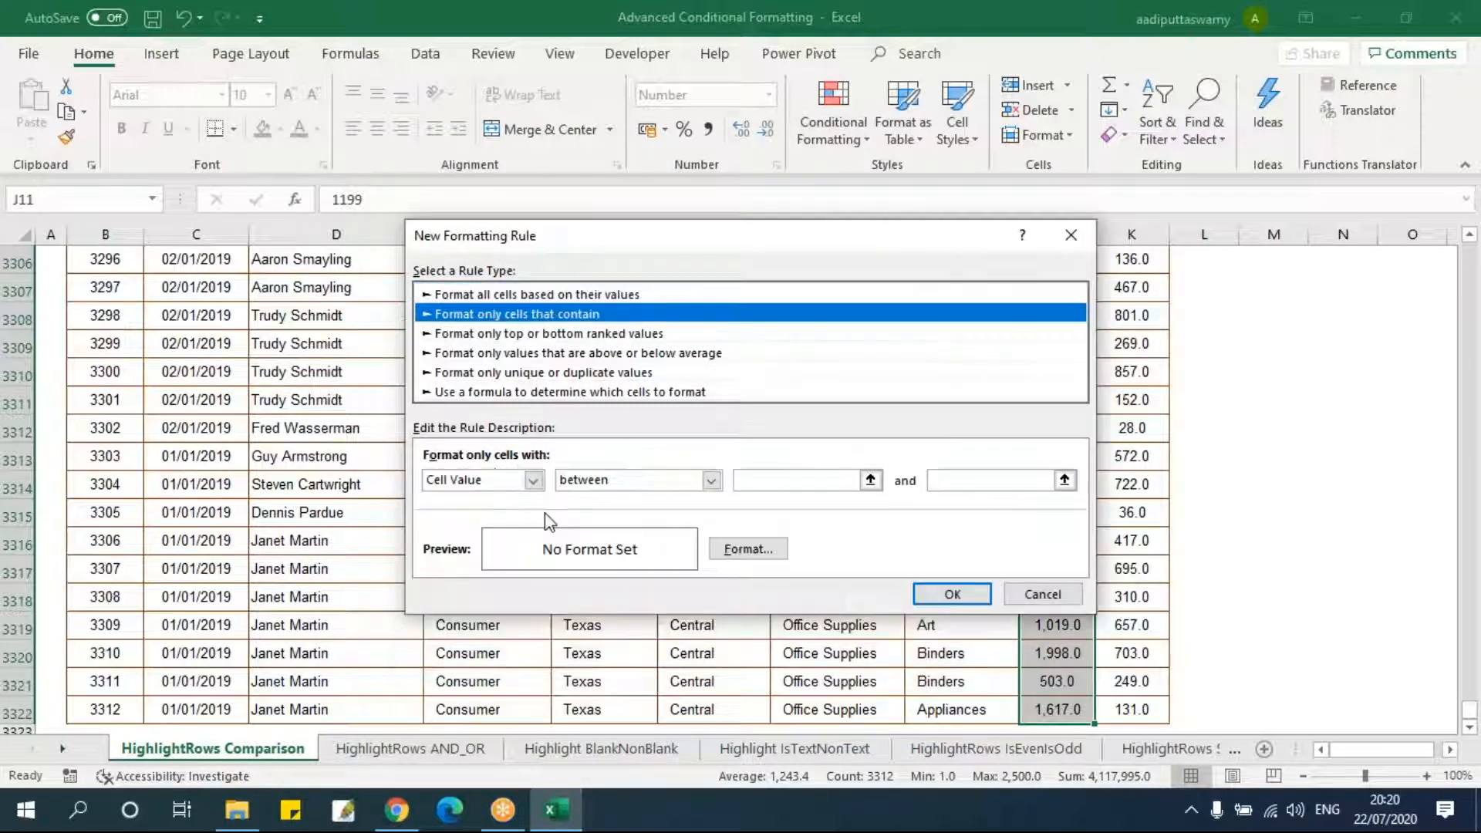
click(507, 478)
click(508, 479)
click(622, 479)
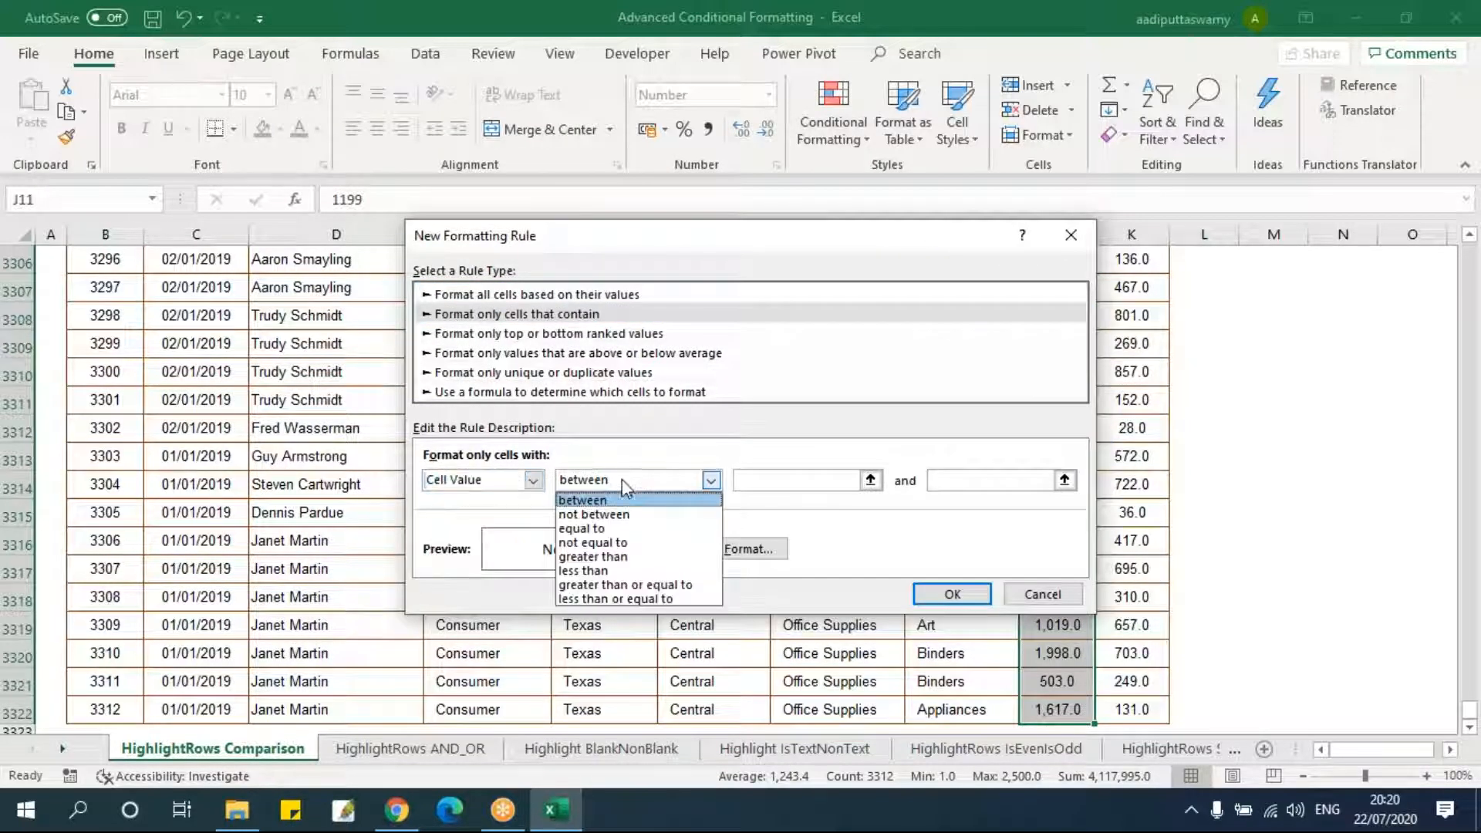
click(664, 586)
key(Tab)
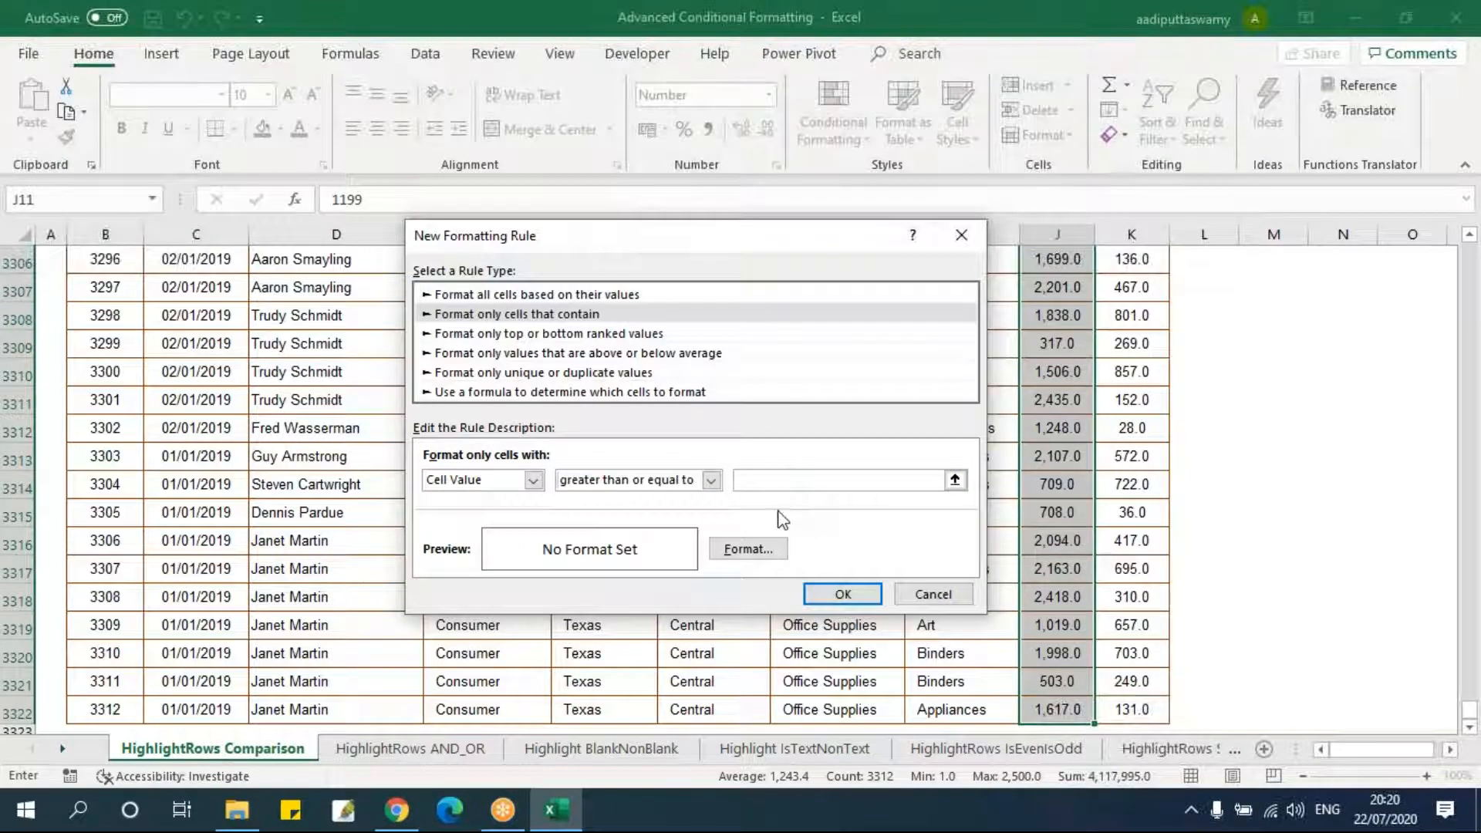
text(2400)
- Give the new Sales rule a light orange background fill and apply it to the column
click(750, 549)
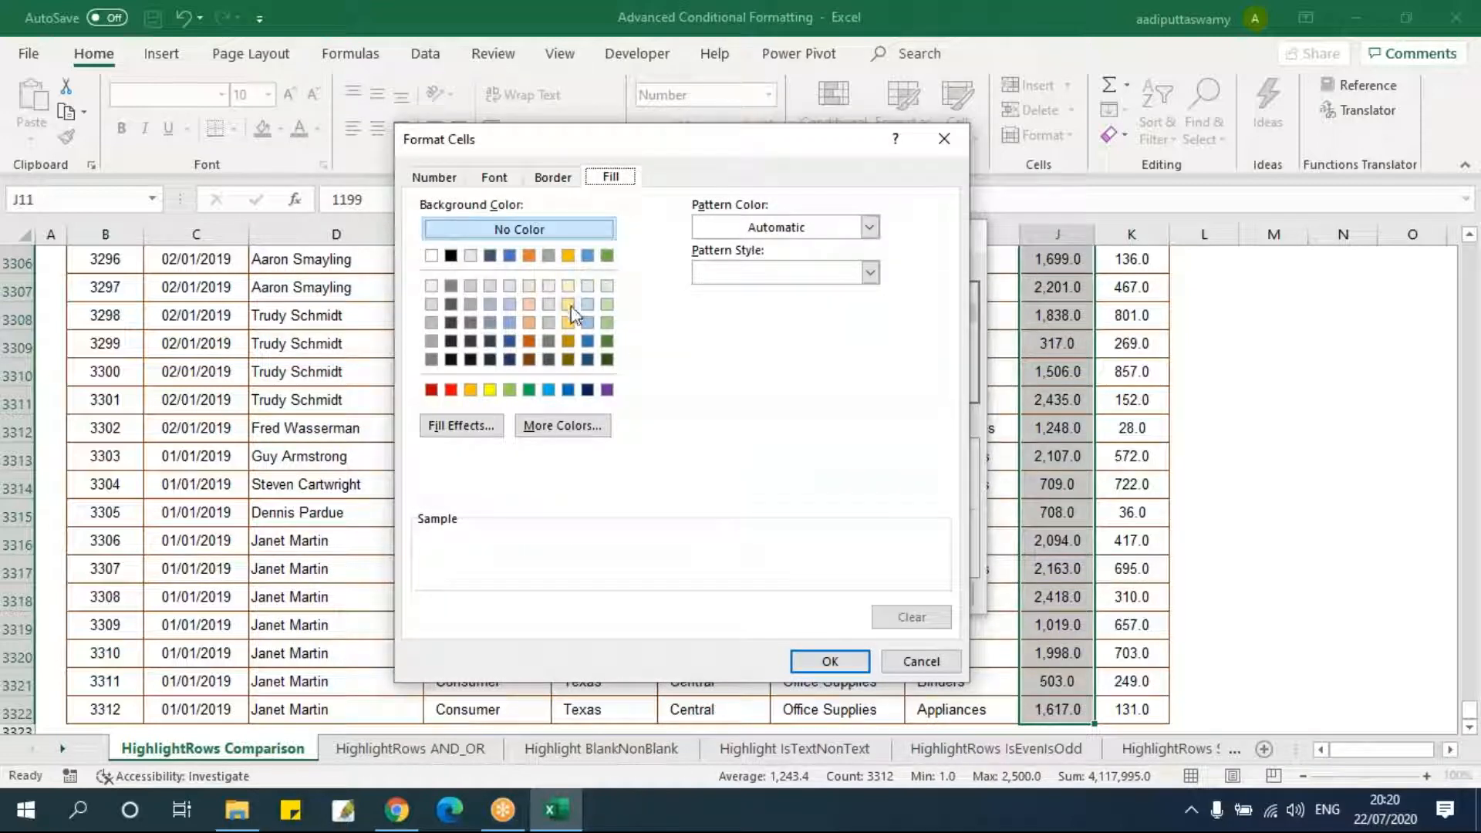
click(529, 305)
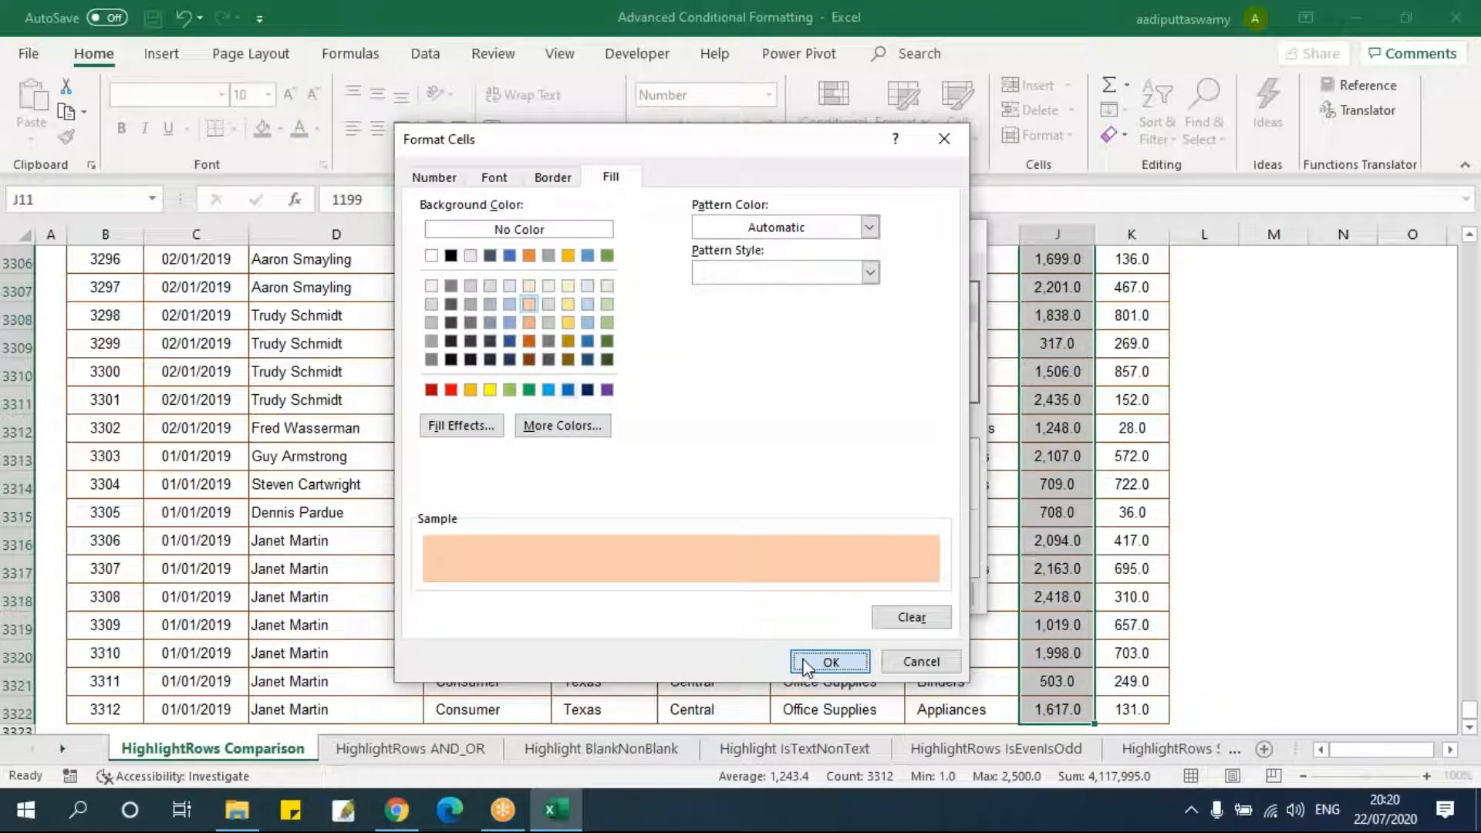
click(825, 661)
click(839, 595)
- Examine which cells the conditional formatting highlights in the Sales column compared with the rest of their rows
scroll(1033, 568, up, 16)
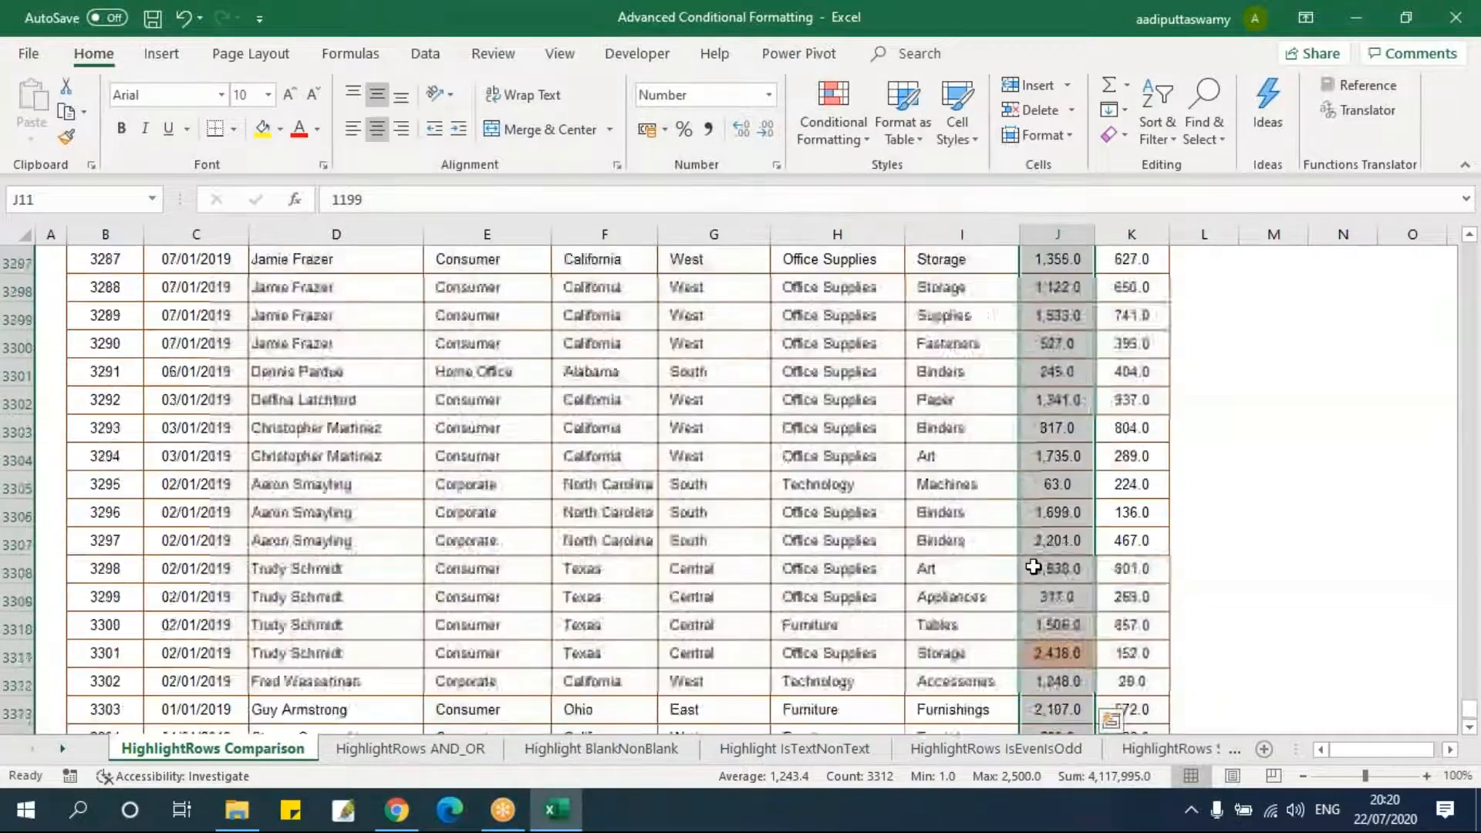
scroll(1033, 568, up, 20)
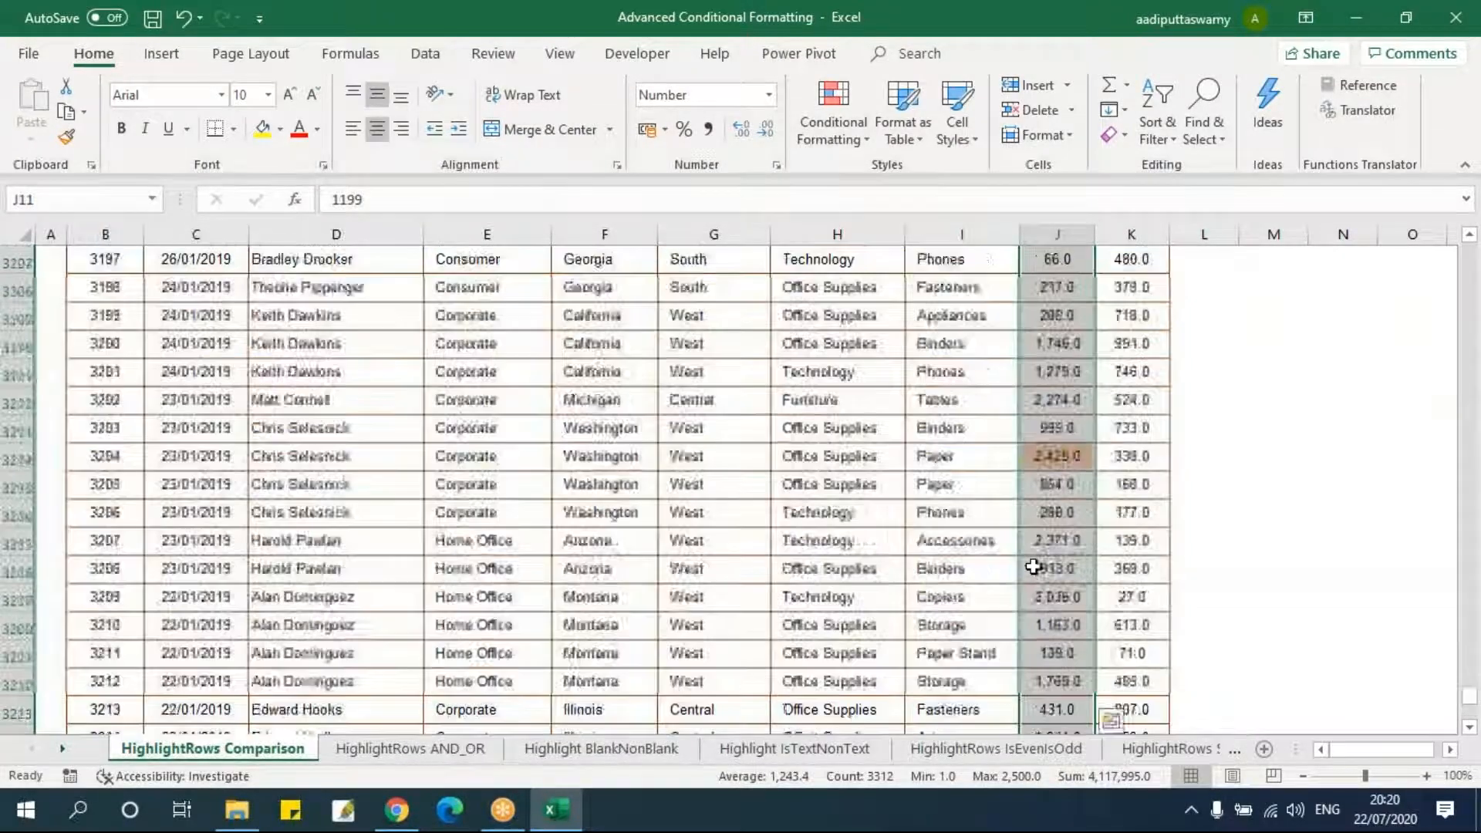
drag(1475, 692, 1471, 241)
key(Down)
drag(102, 461, 108, 490)
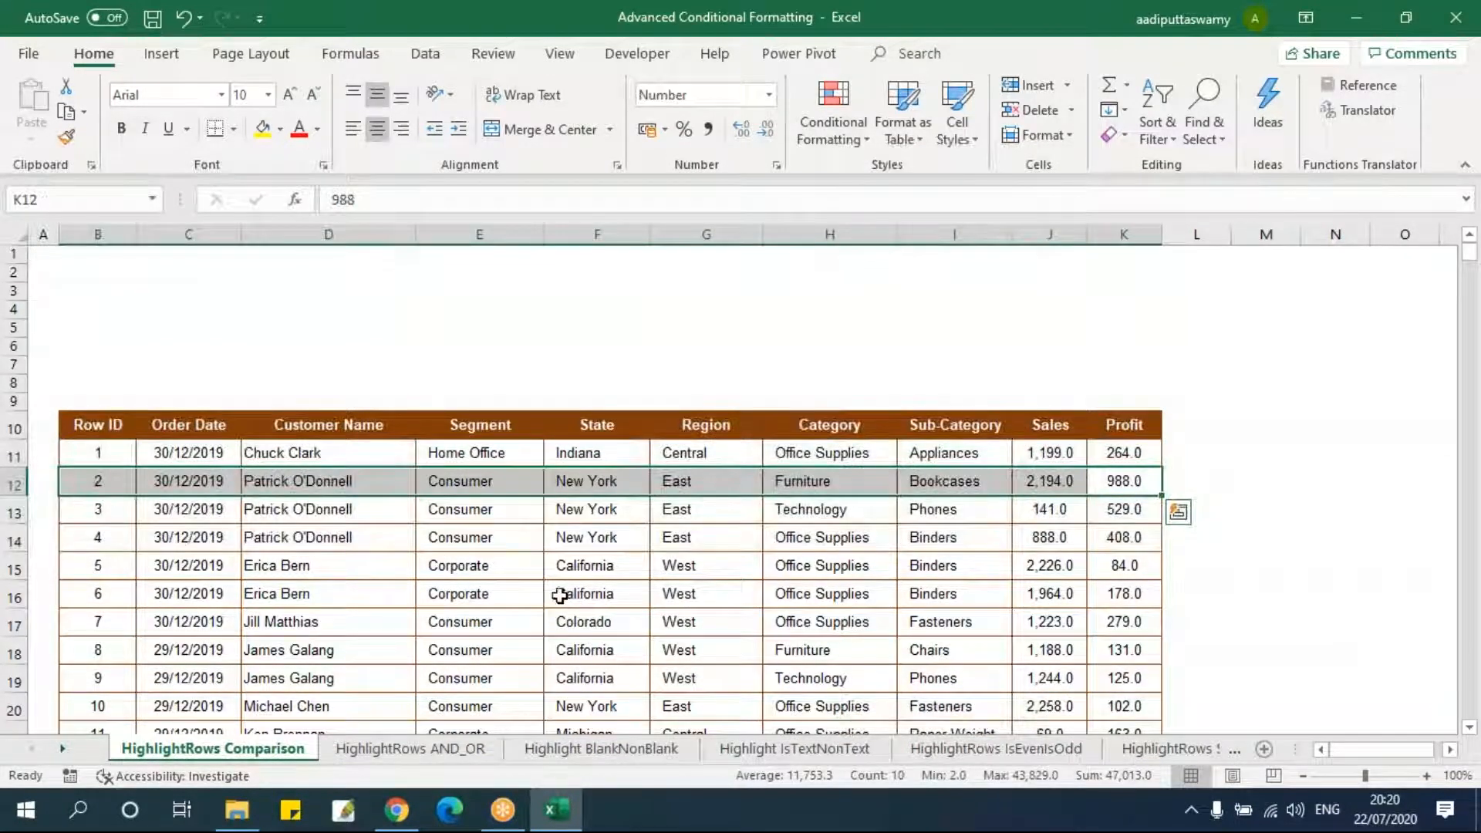
scroll(1046, 529, down, 6)
scroll(1046, 529, down, 15)
scroll(1080, 529, up, 4)
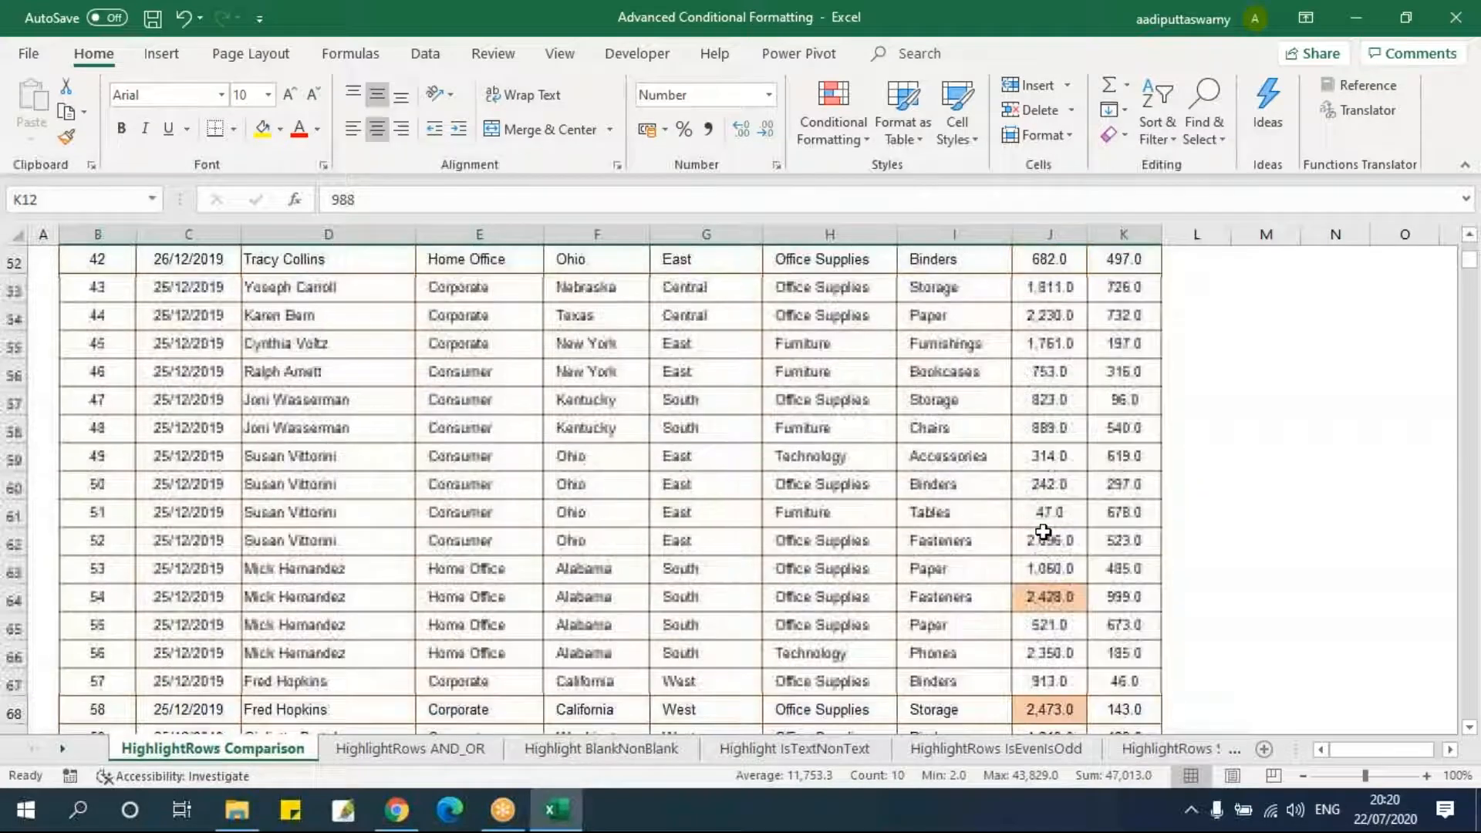
click(1063, 591)
scroll(1062, 591, down, 3)
scroll(1080, 586, up, 17)
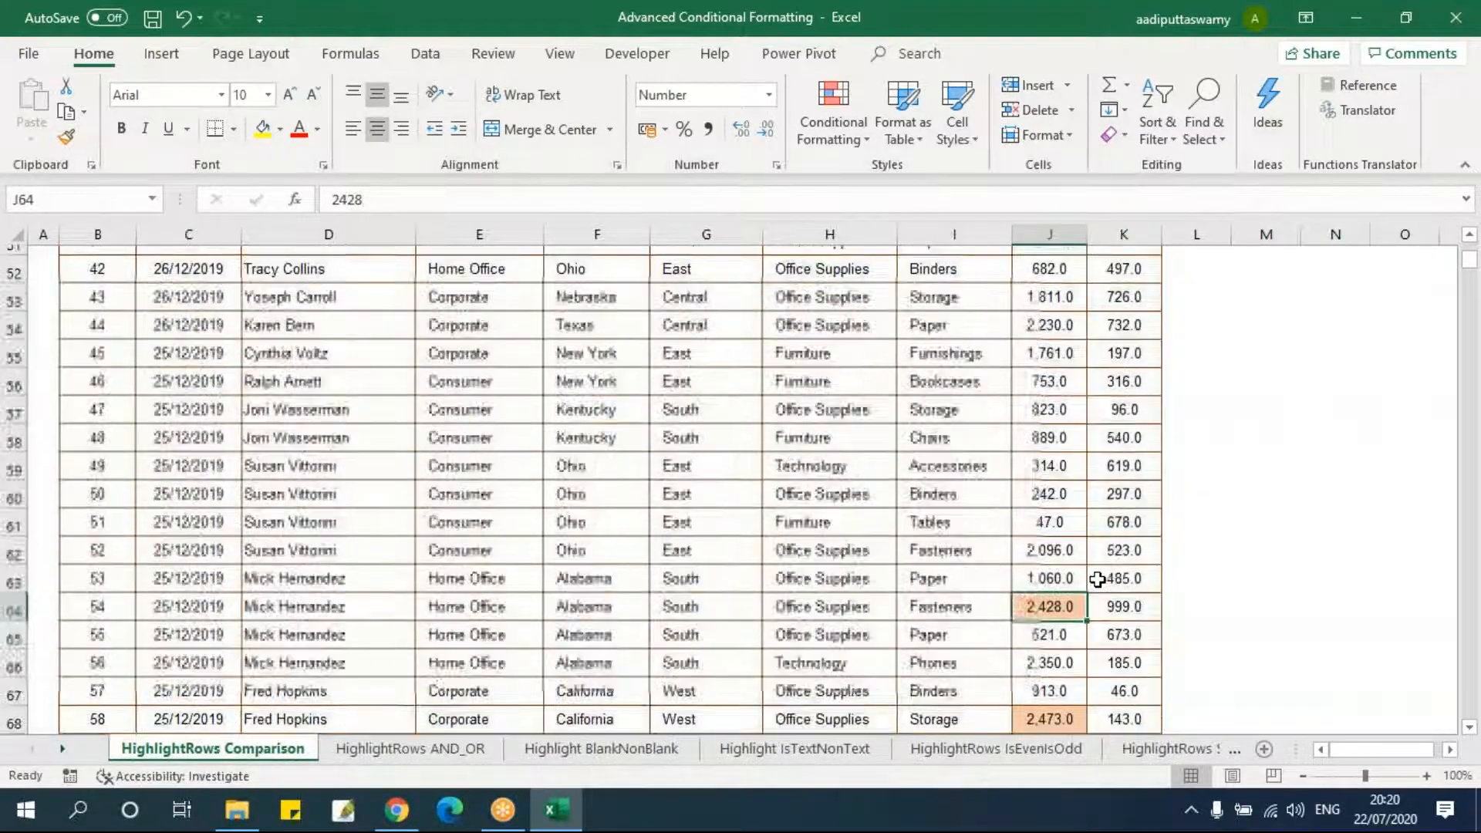
scroll(1097, 579, up, 3)
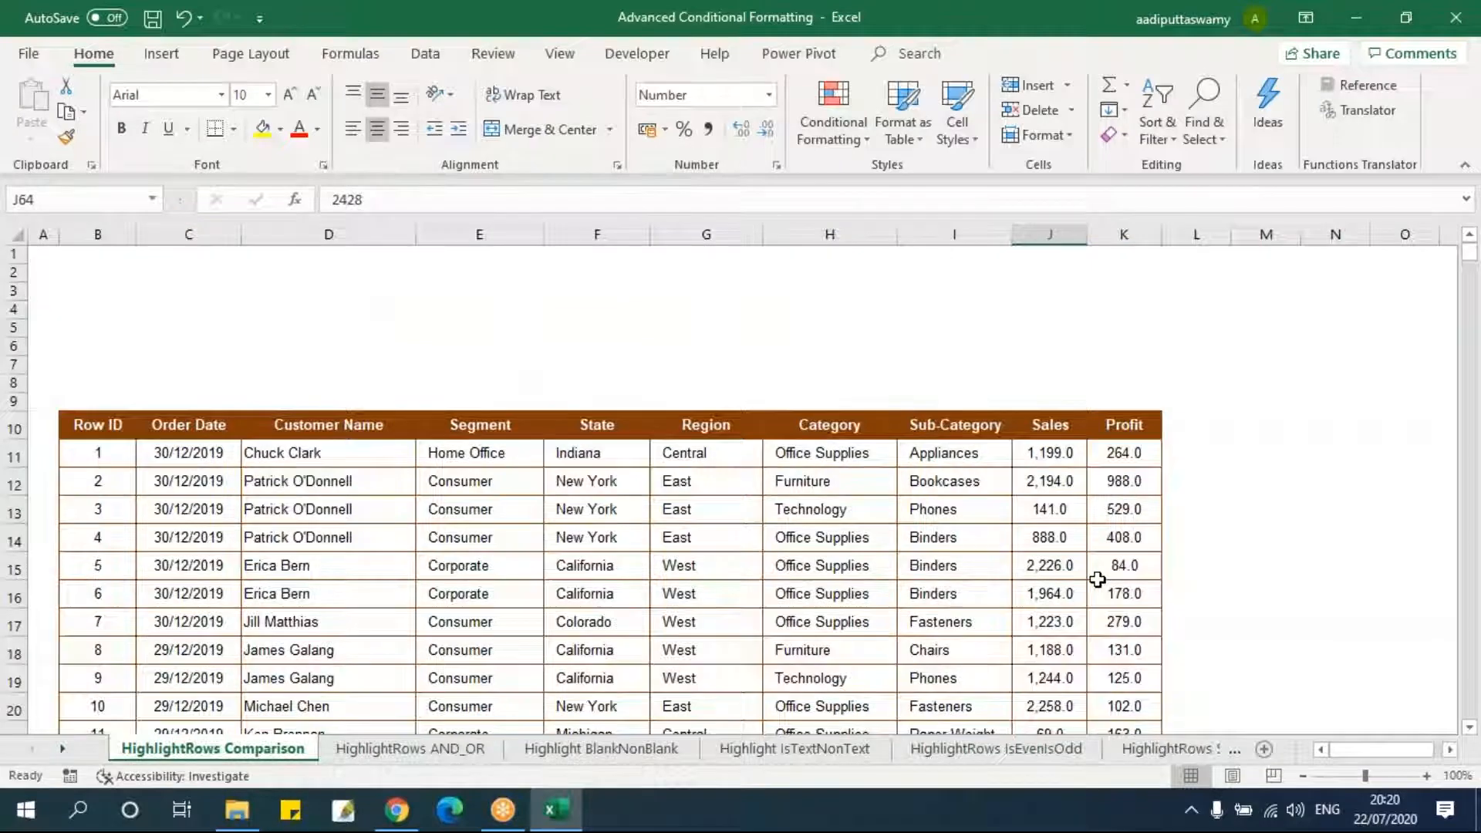
scroll(1097, 580, down, 1)
- Review the Sales column's conditional formatting rule, its condition, format and applied range, and leave it without changes
click(1034, 395)
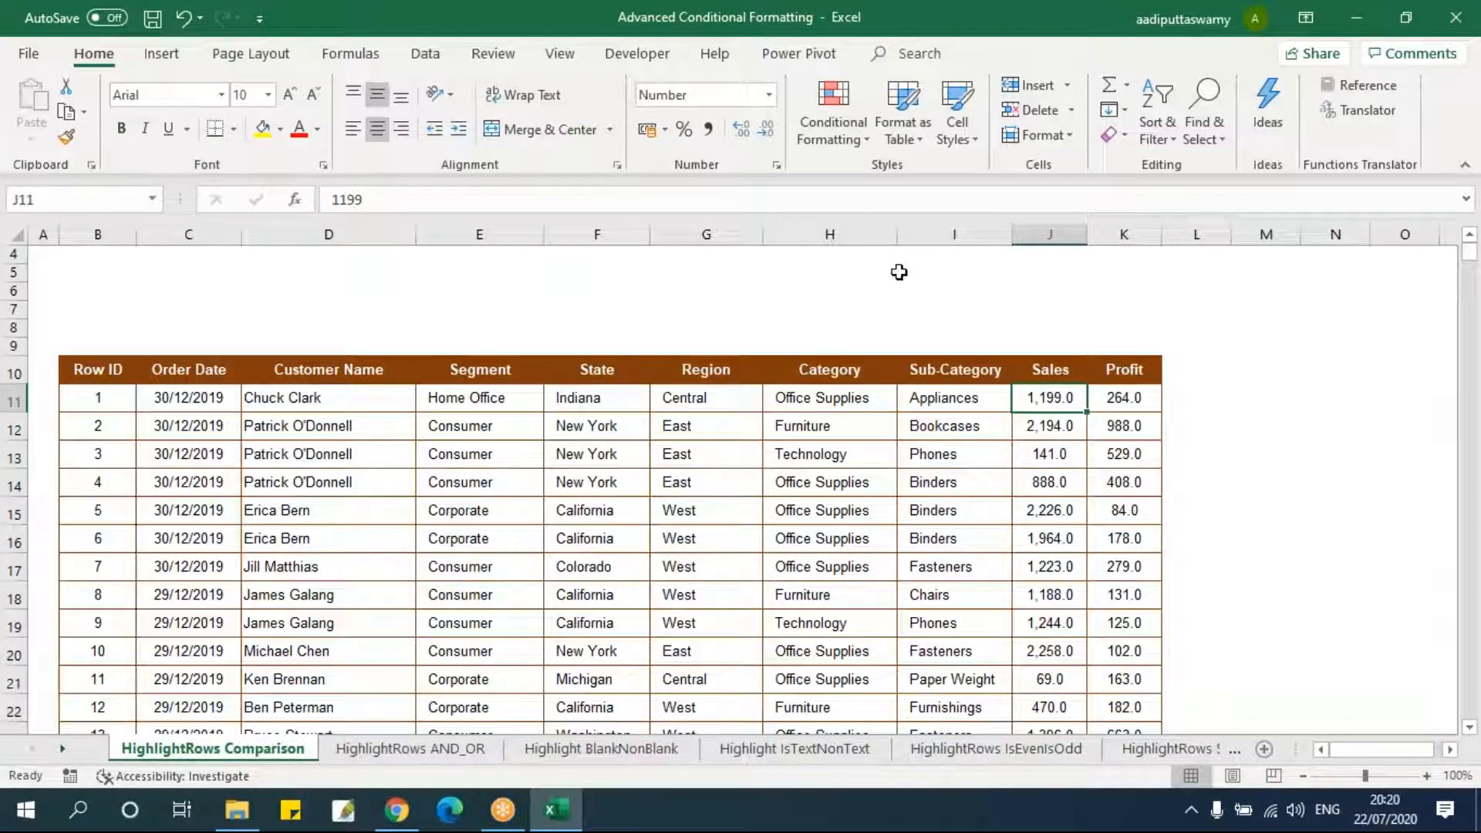
click(841, 141)
click(900, 460)
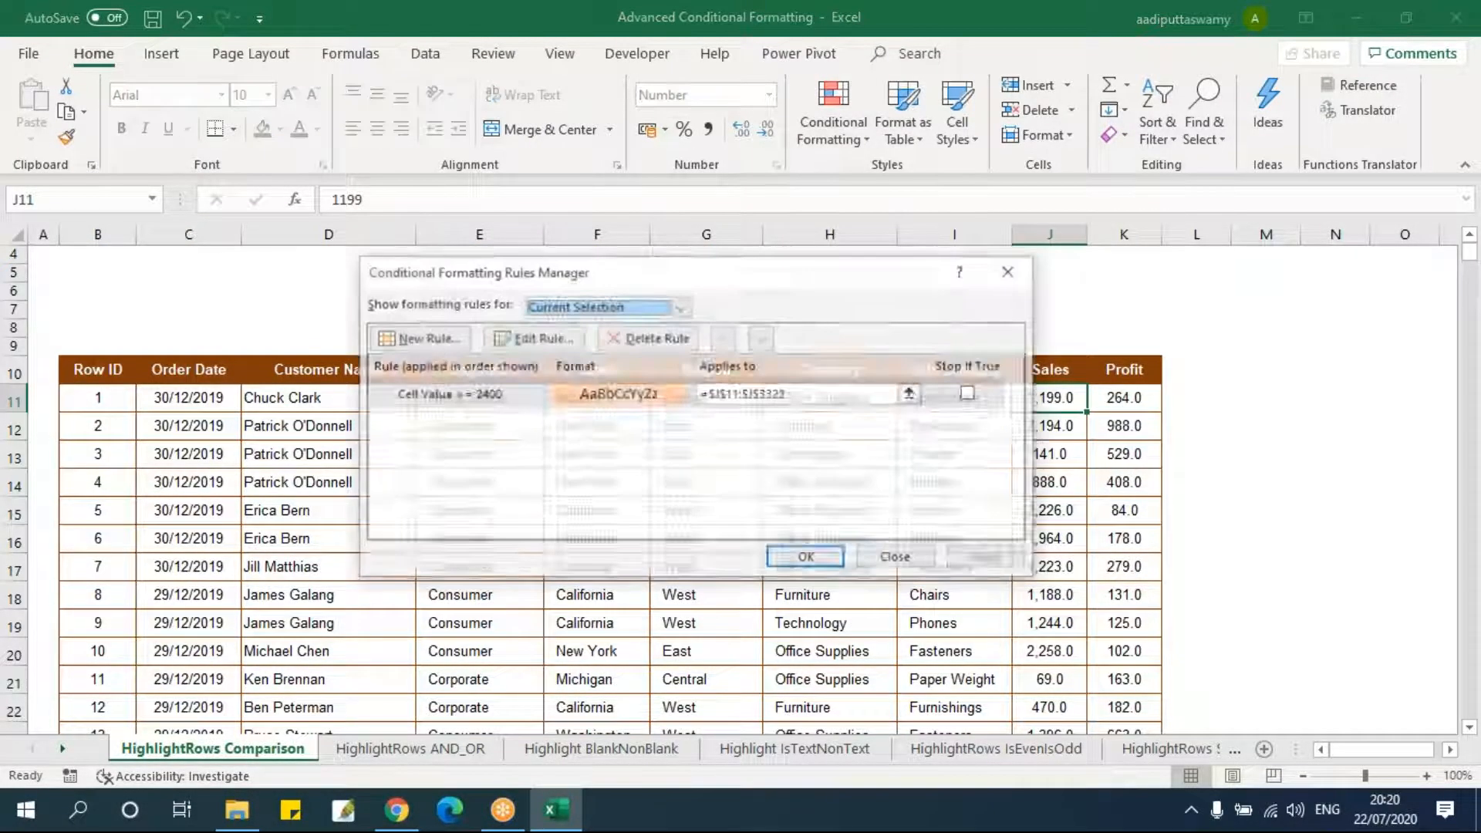
click(567, 400)
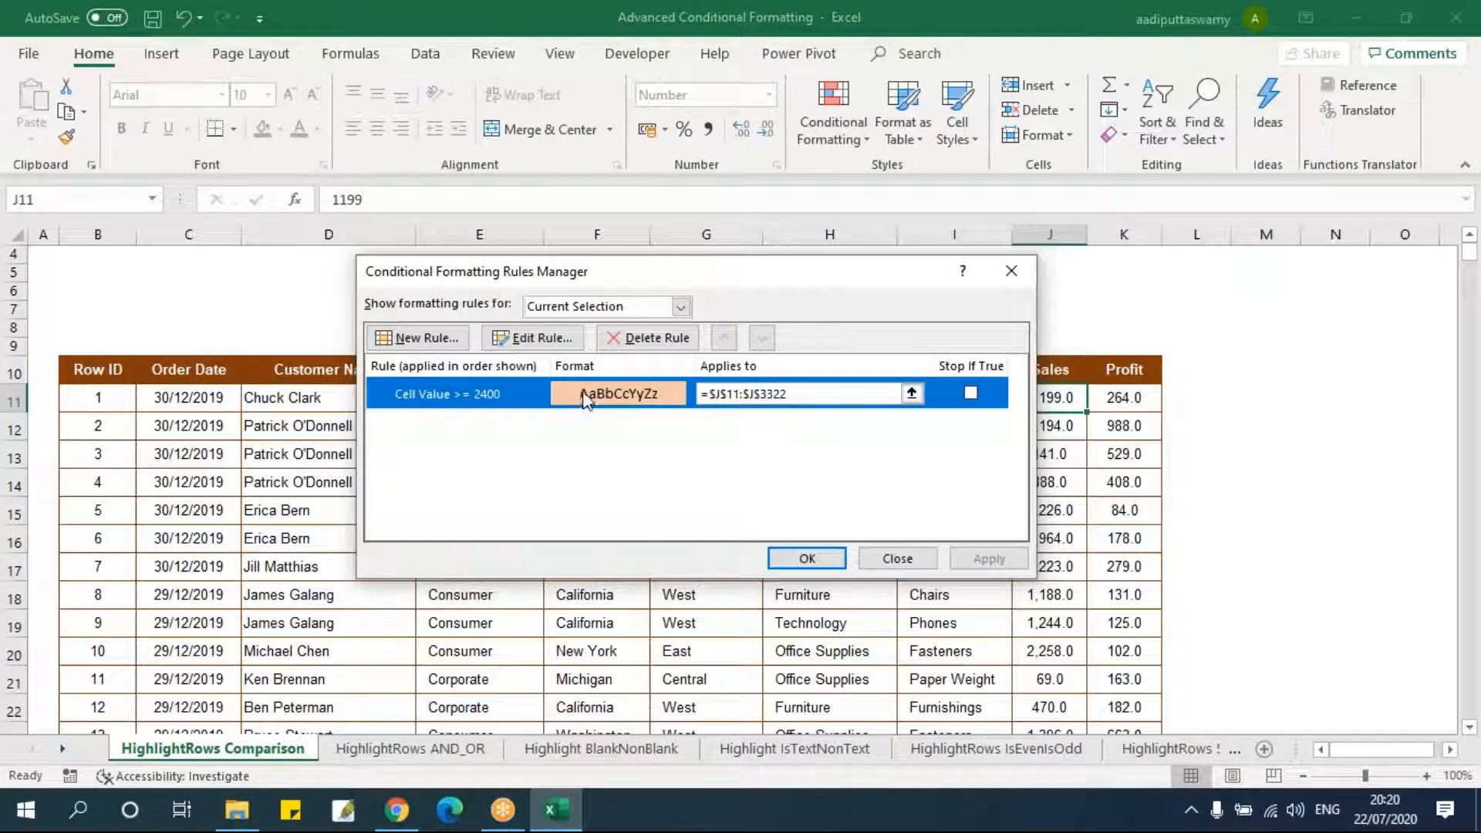
double_click(582, 401)
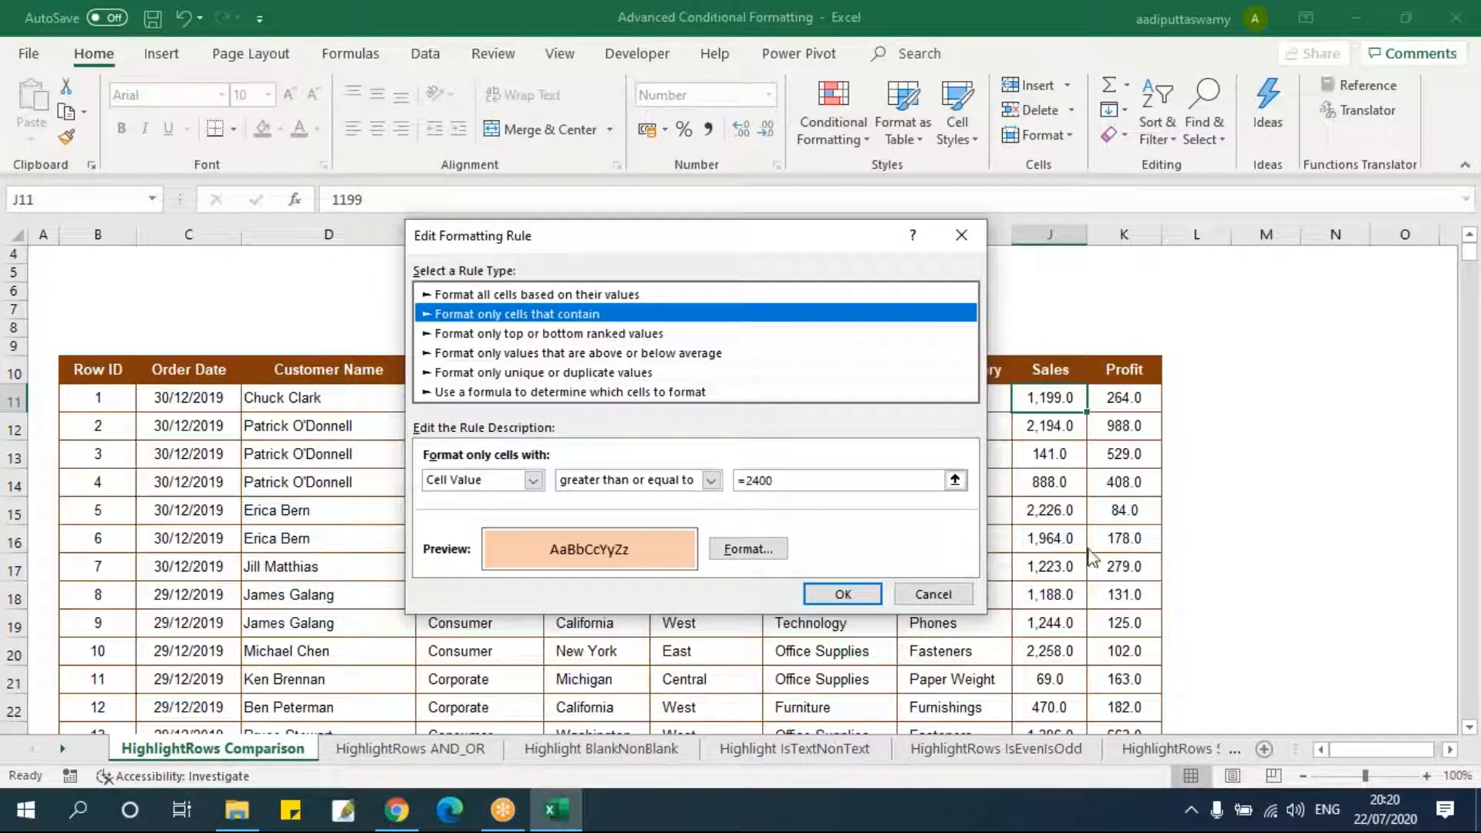
click(934, 594)
click(874, 562)
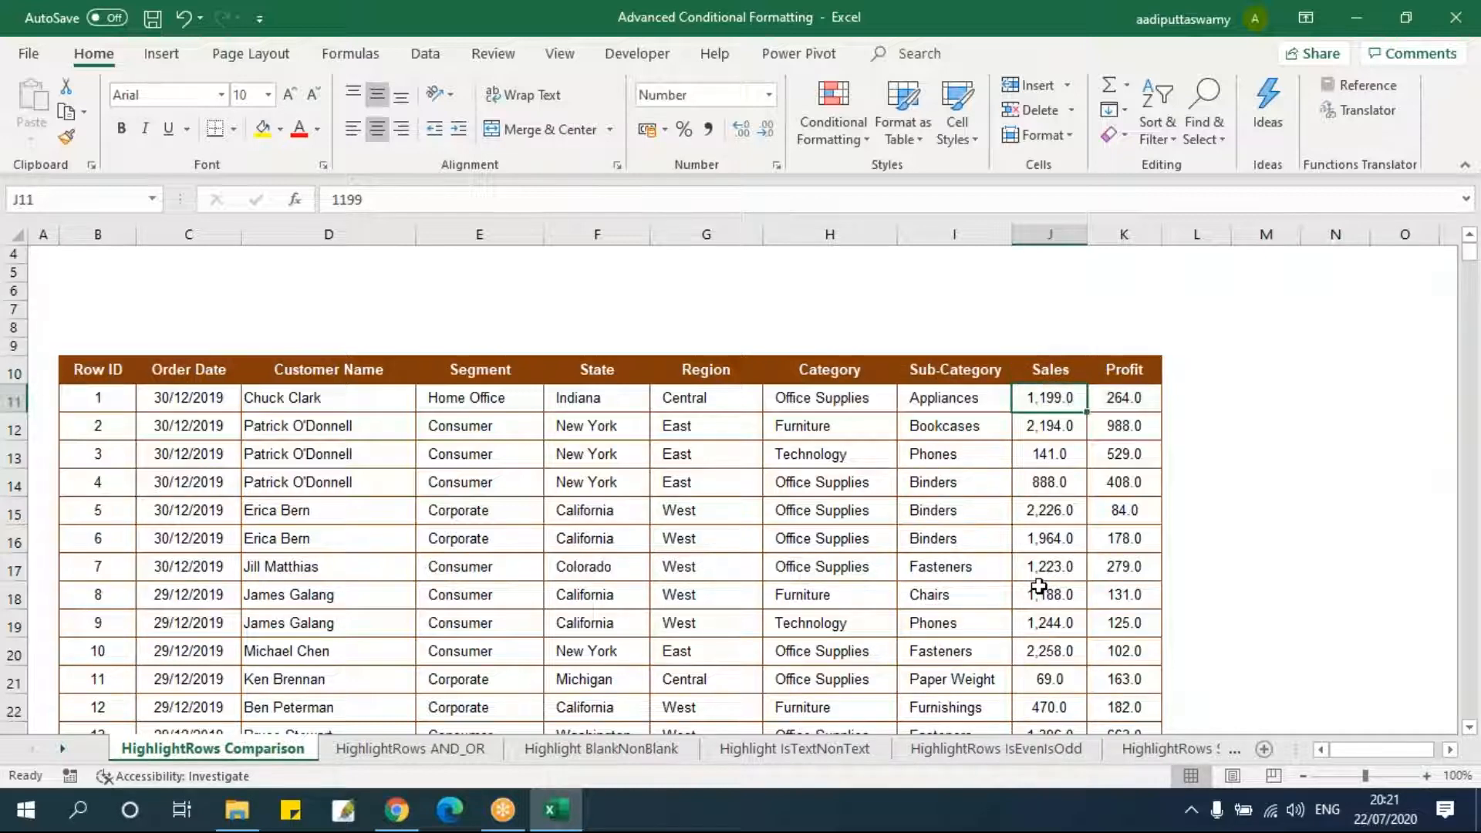
- Clear all conditional formatting rules from the entire sheet
key(ctrl+shift+Down)
key(ctrl+shift+Right)
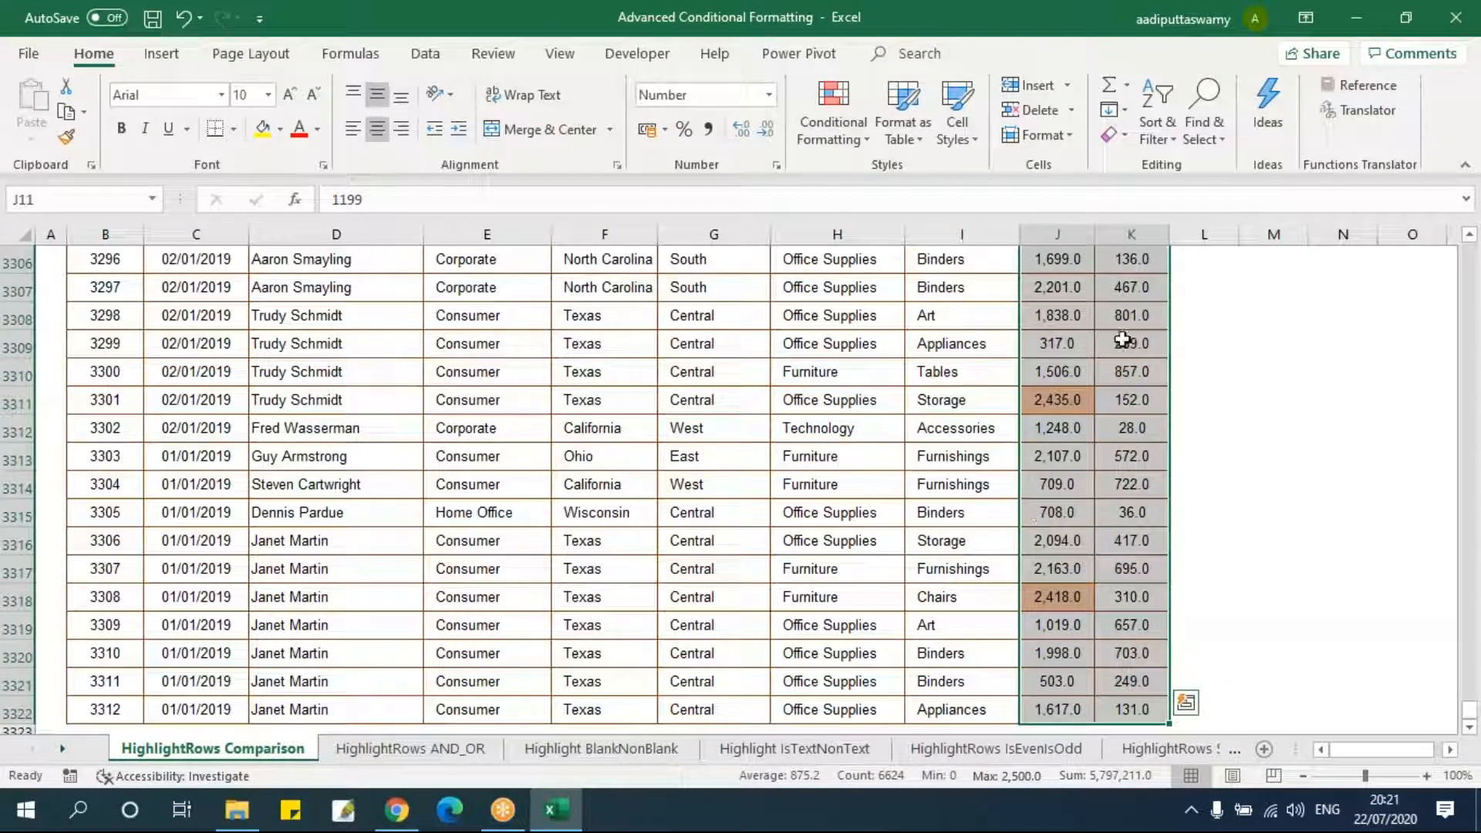
click(849, 137)
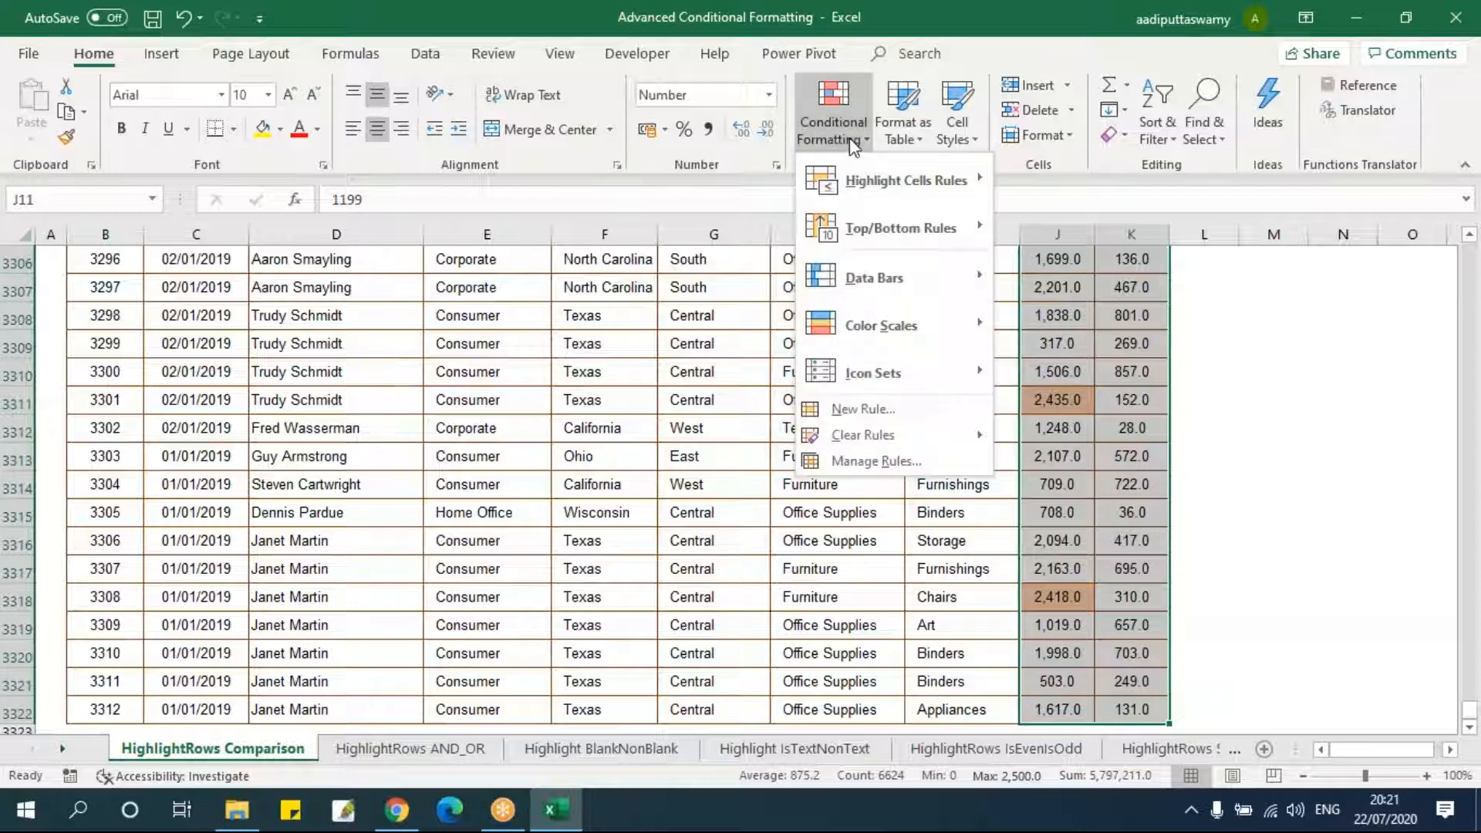
mouse_move(879, 448)
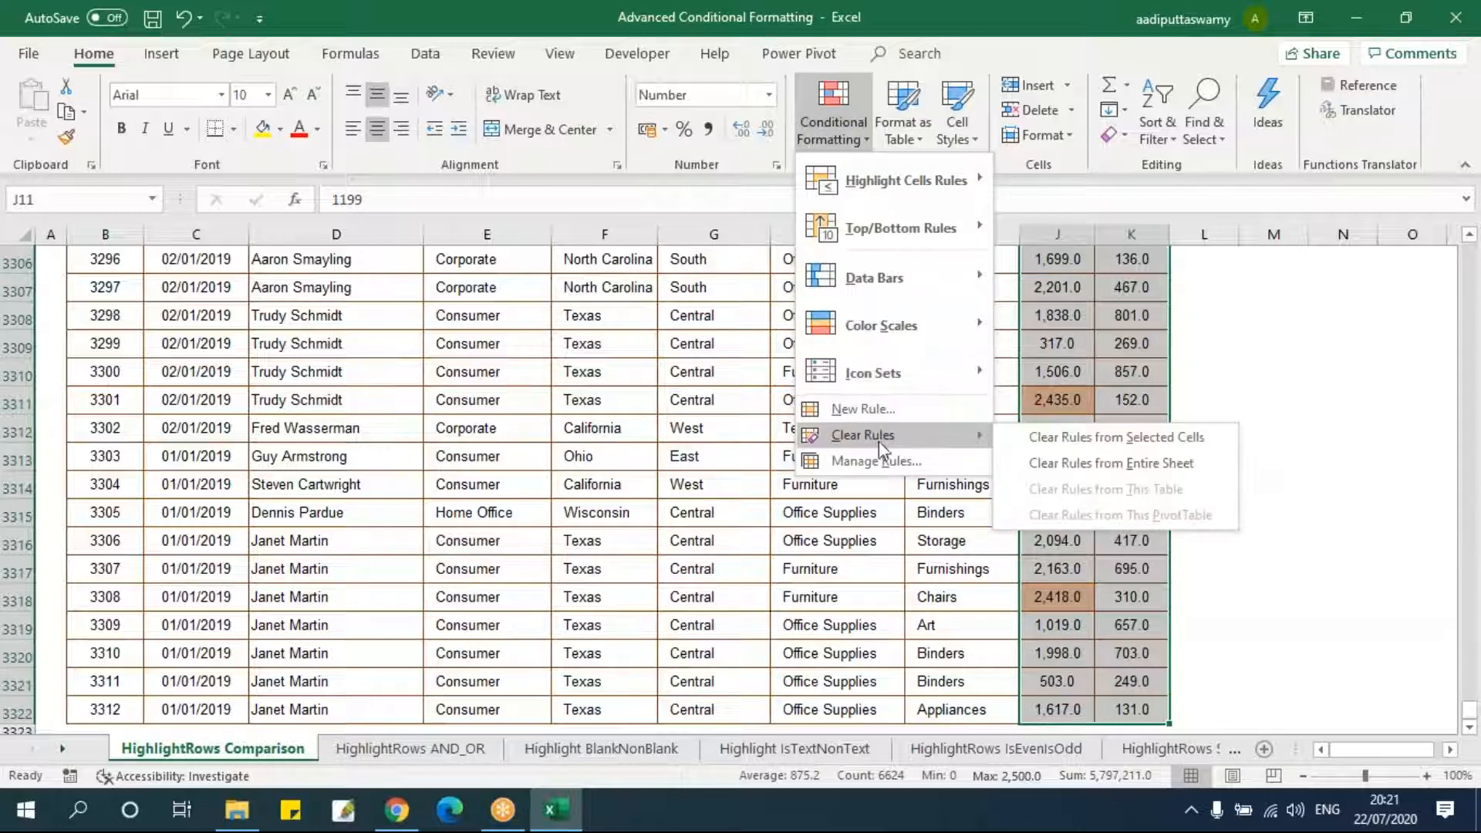
click(1126, 463)
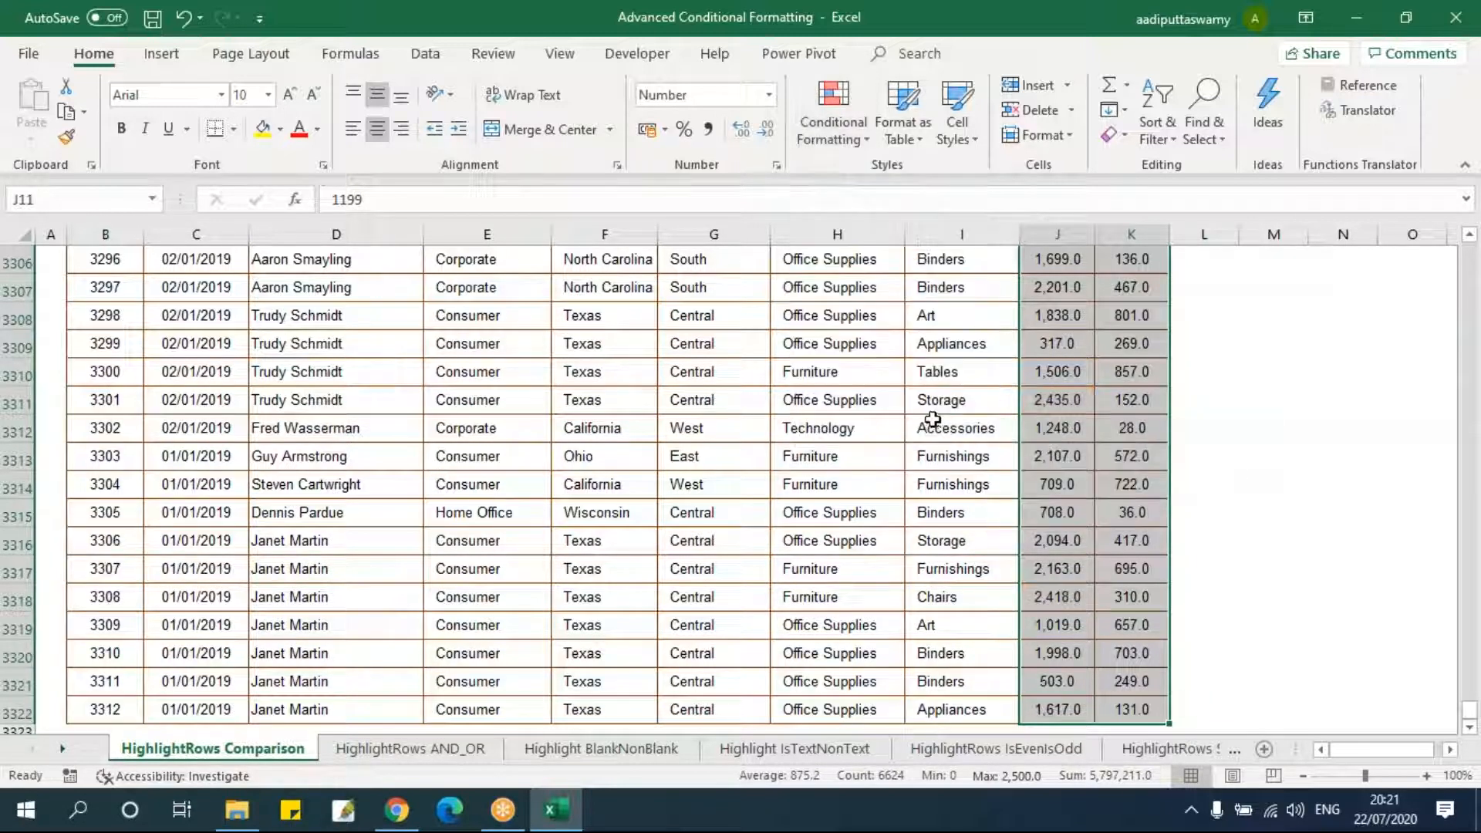
click(927, 421)
key(ctrl+Up)
key(ctrl+Up)
key(Down)
key(Down)
key(Down)
key(Down)
key(Down)
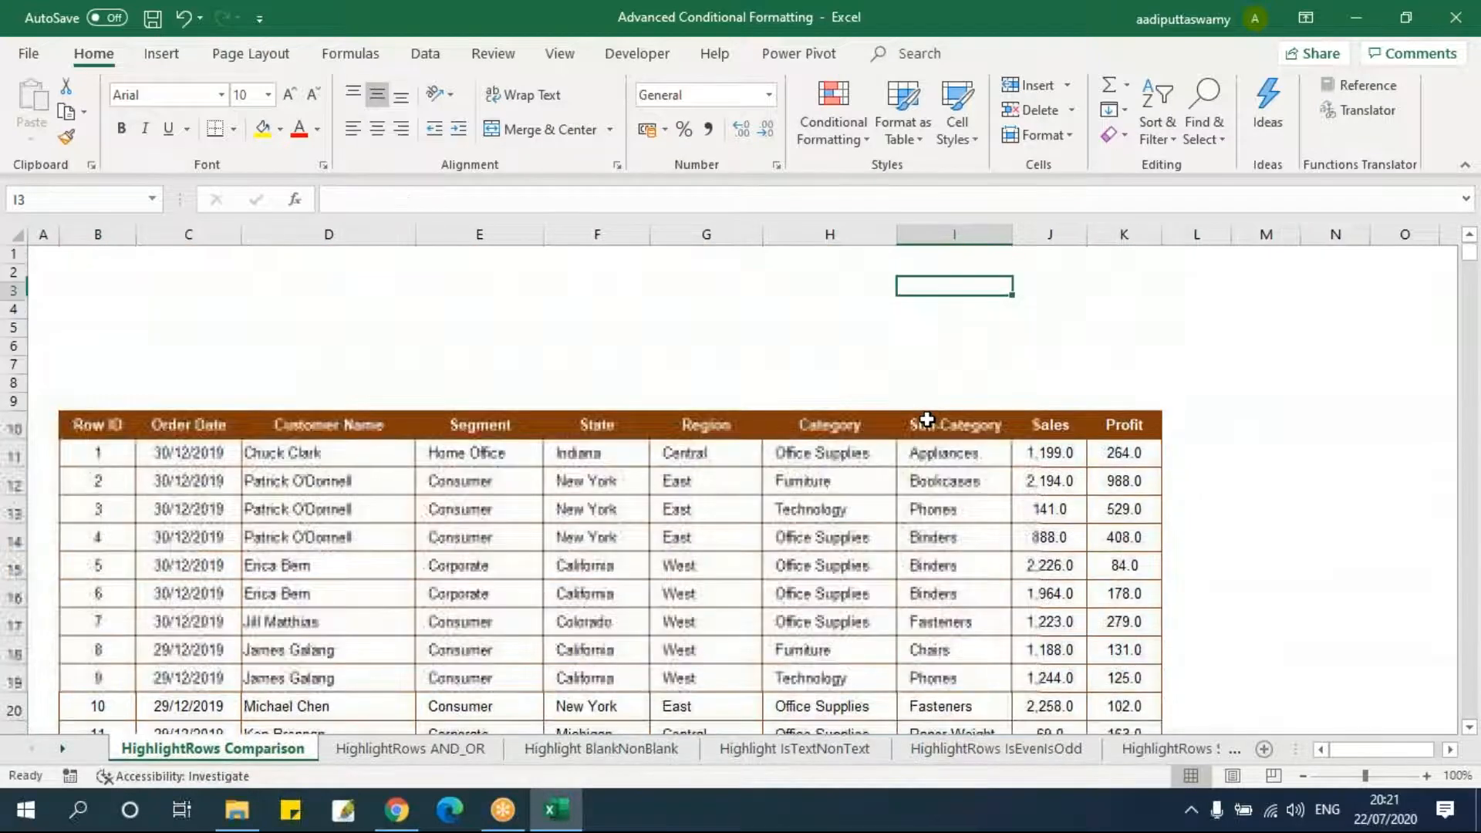
drag(116, 480, 1127, 484)
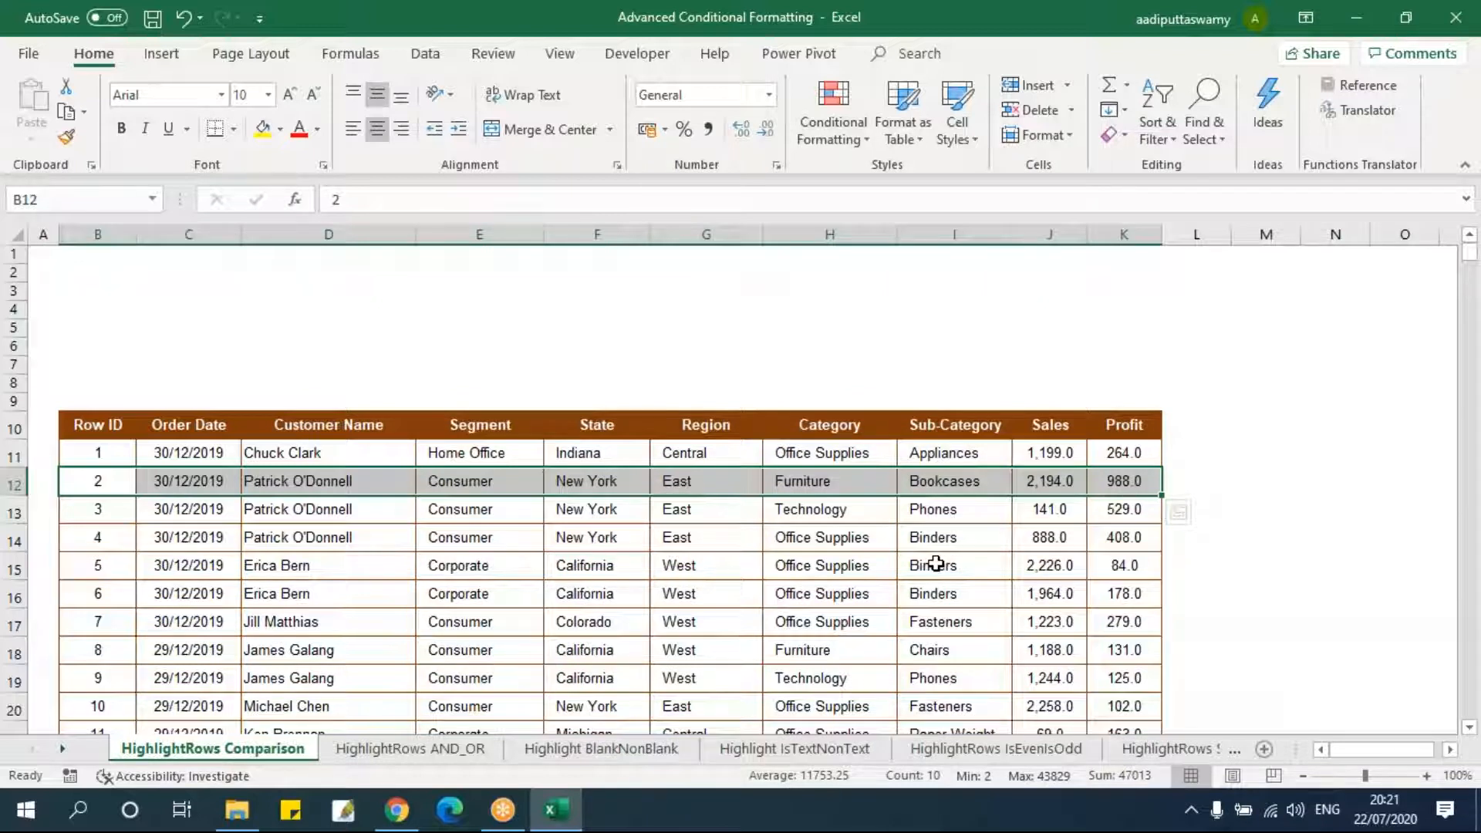
click(842, 122)
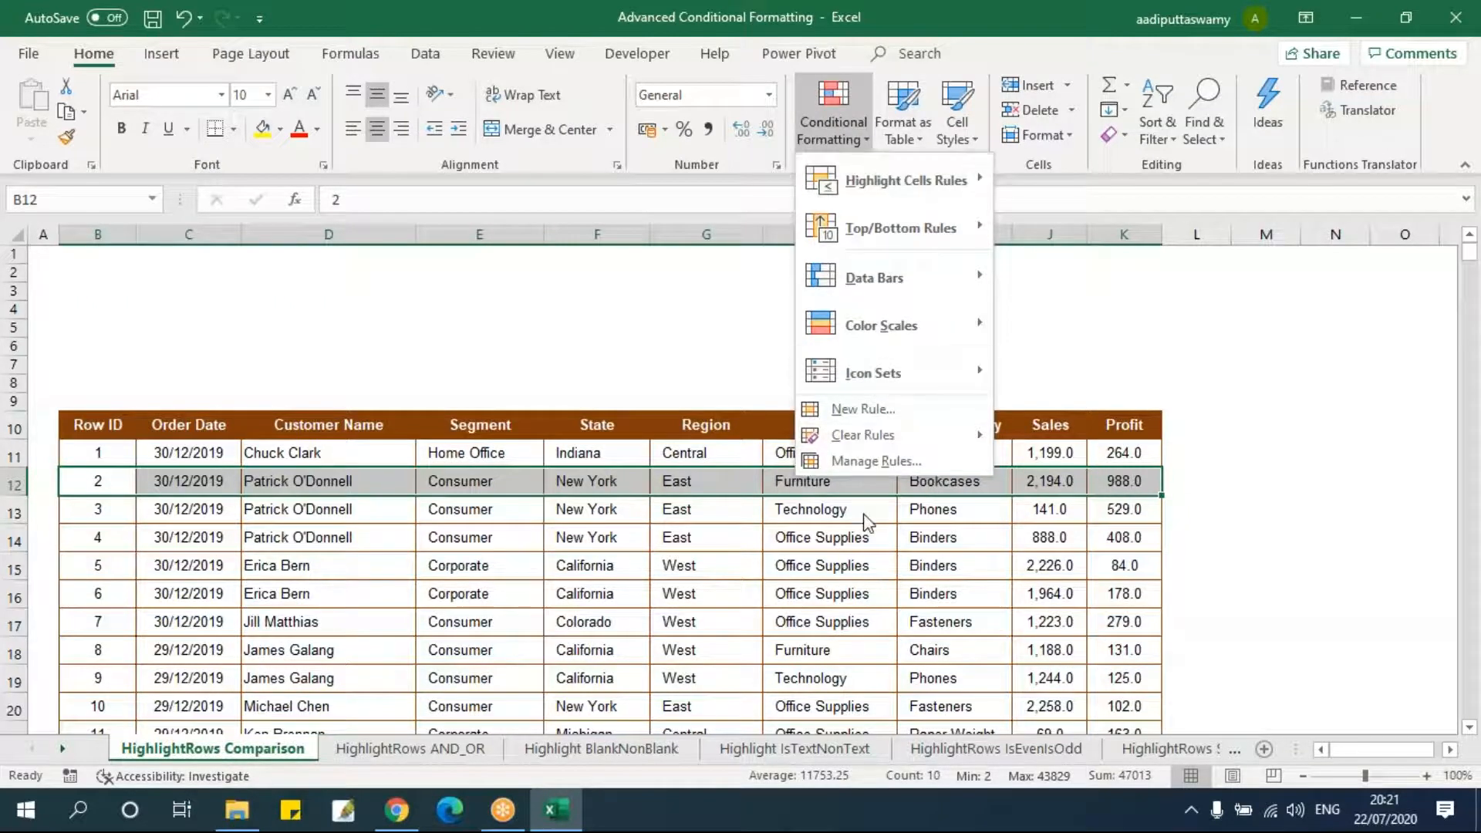
click(862, 556)
click(908, 522)
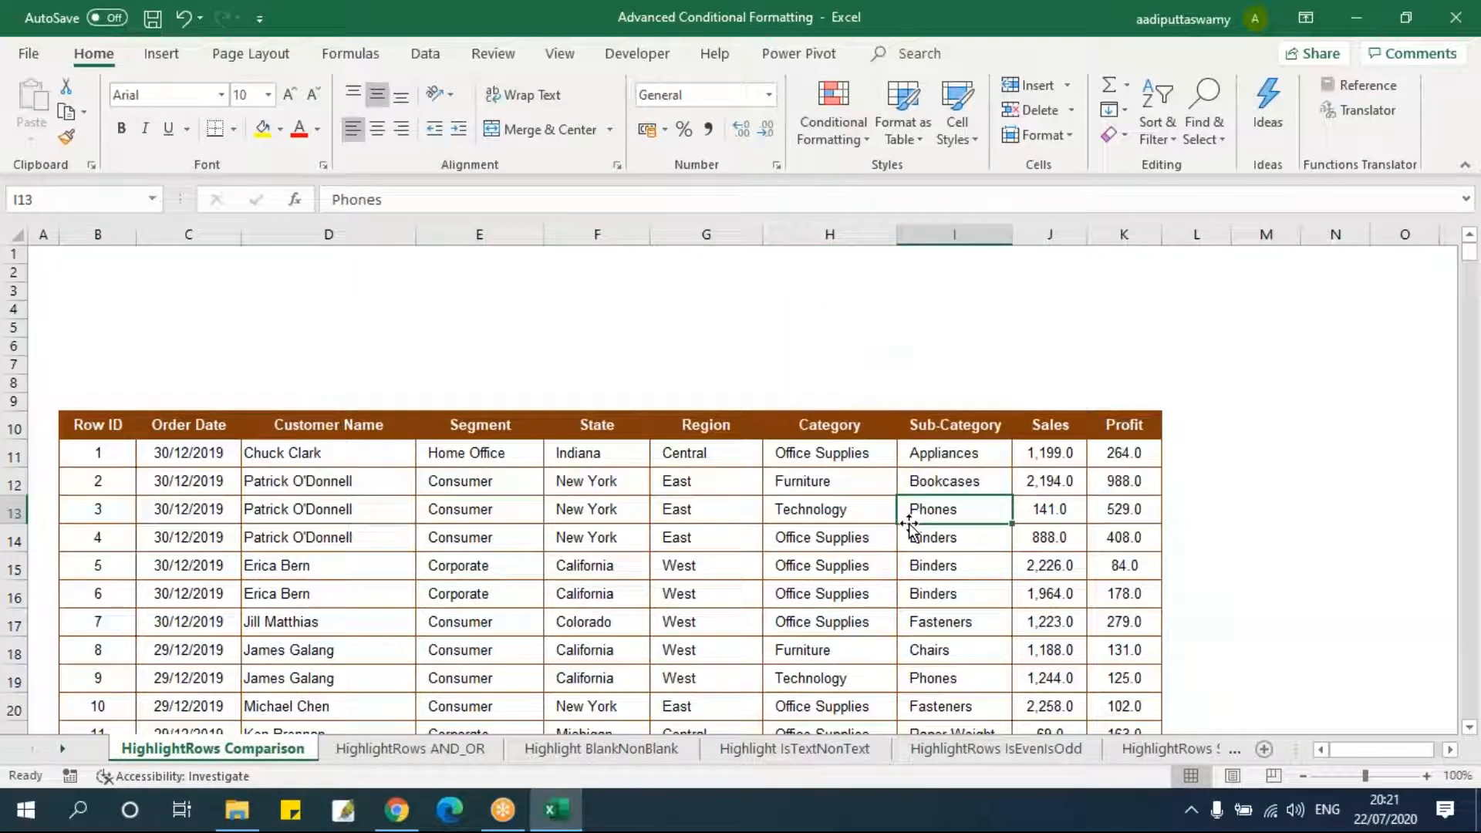
key(Right)
key(Right)
key(Up)
key(Up)
key(Left)
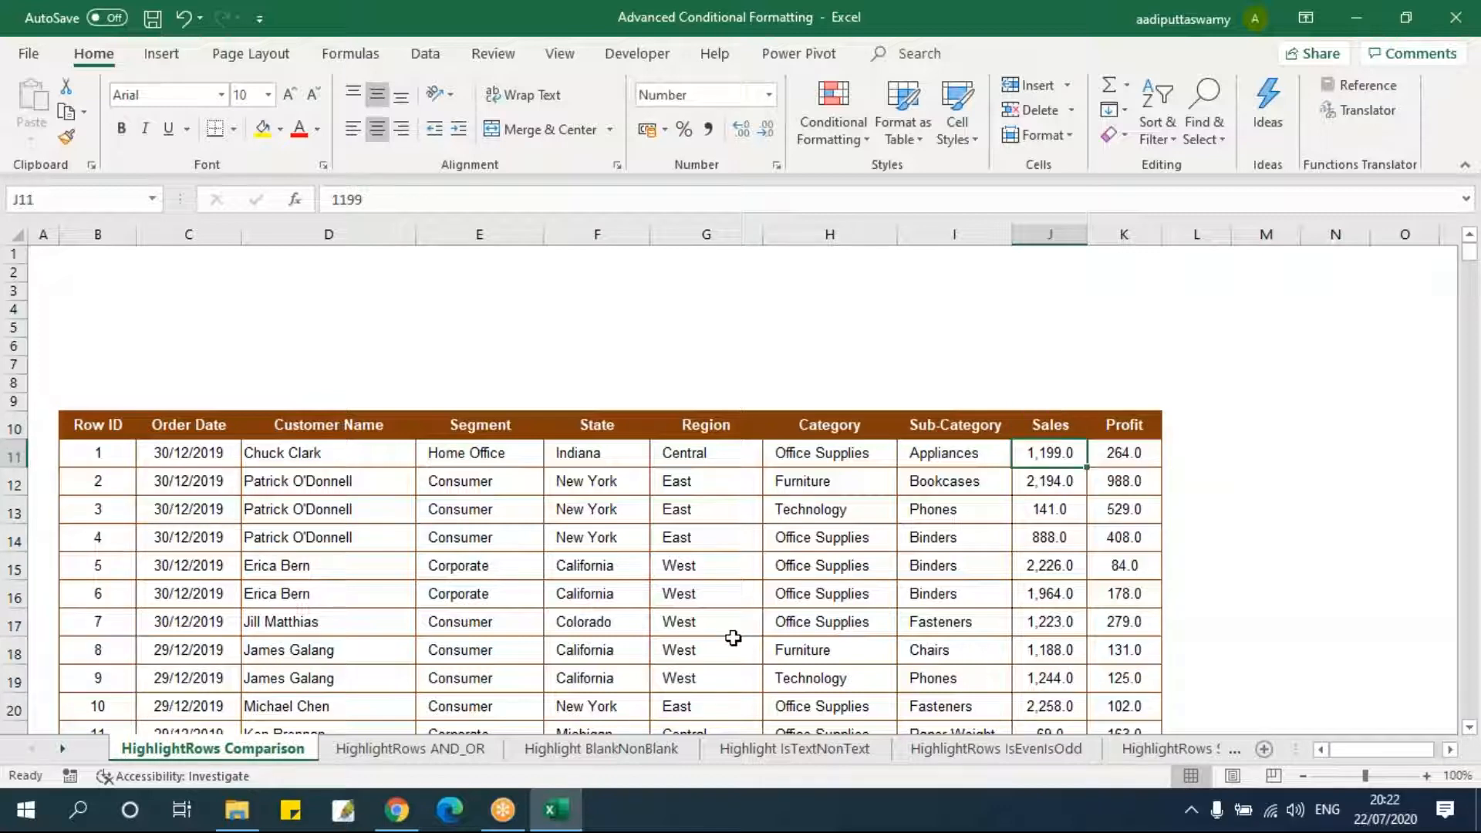
key(ctrl+shift+Down)
click(822, 97)
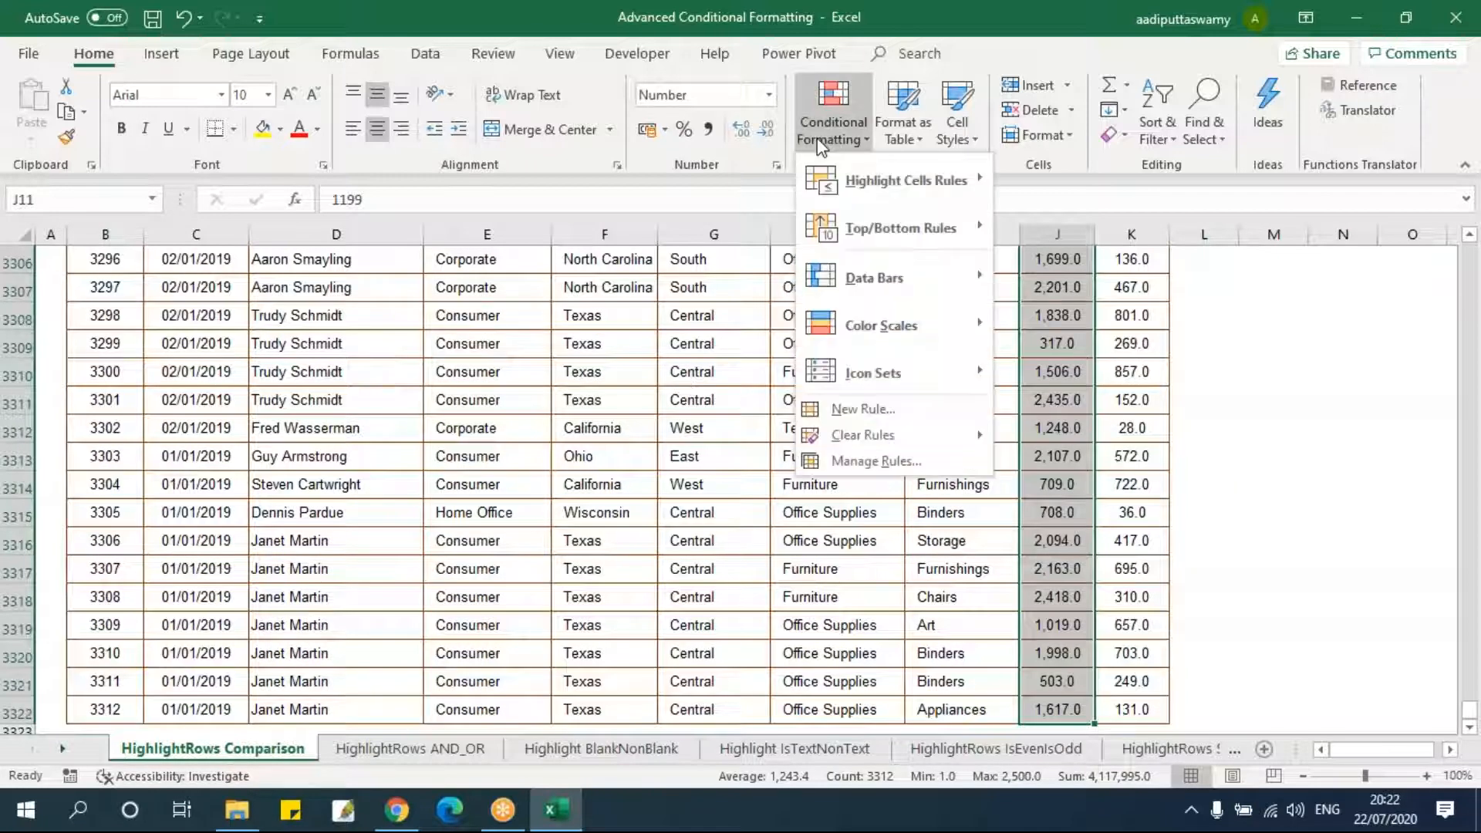
click(844, 414)
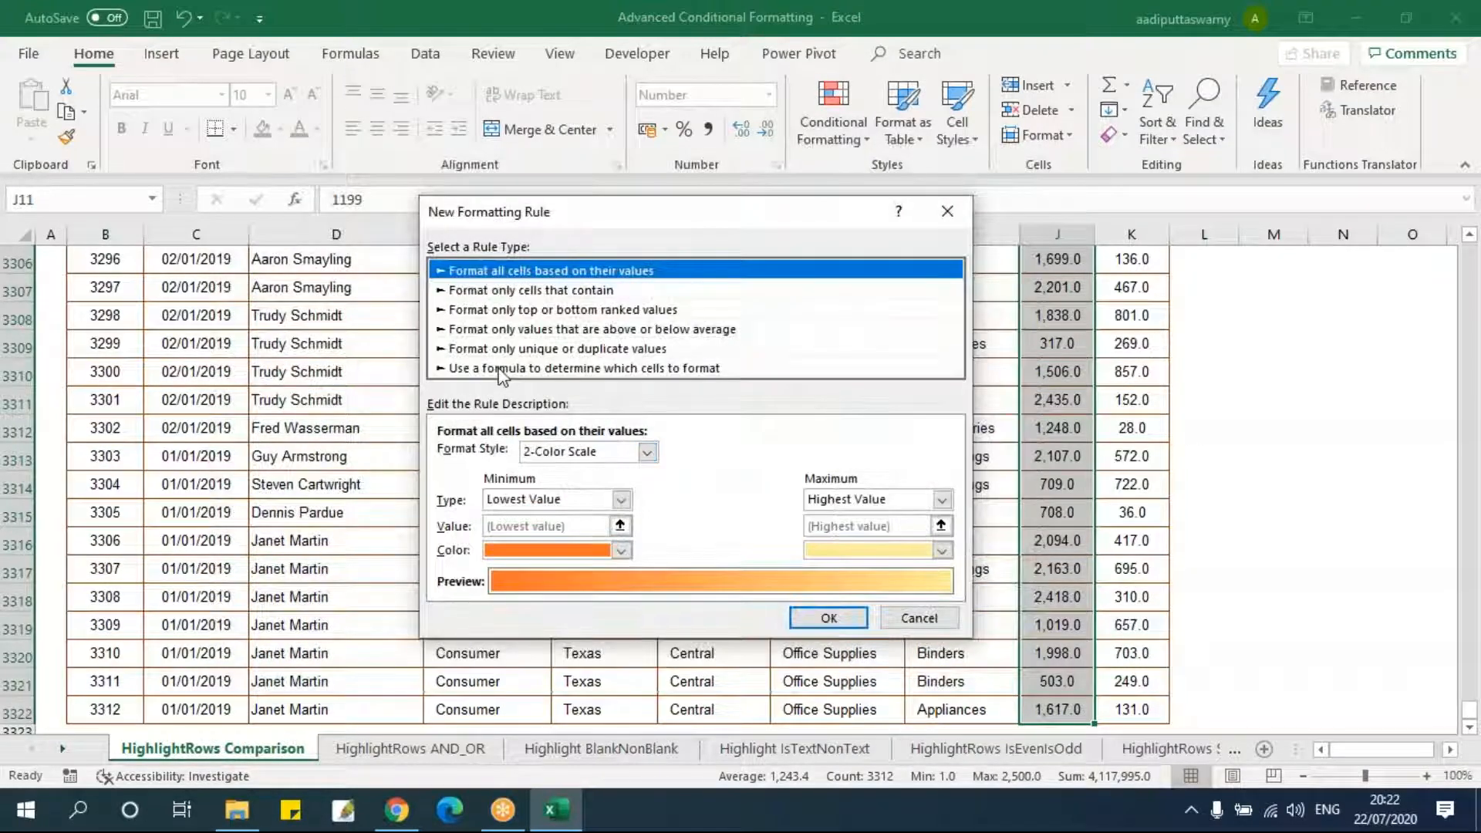
click(513, 291)
click(725, 456)
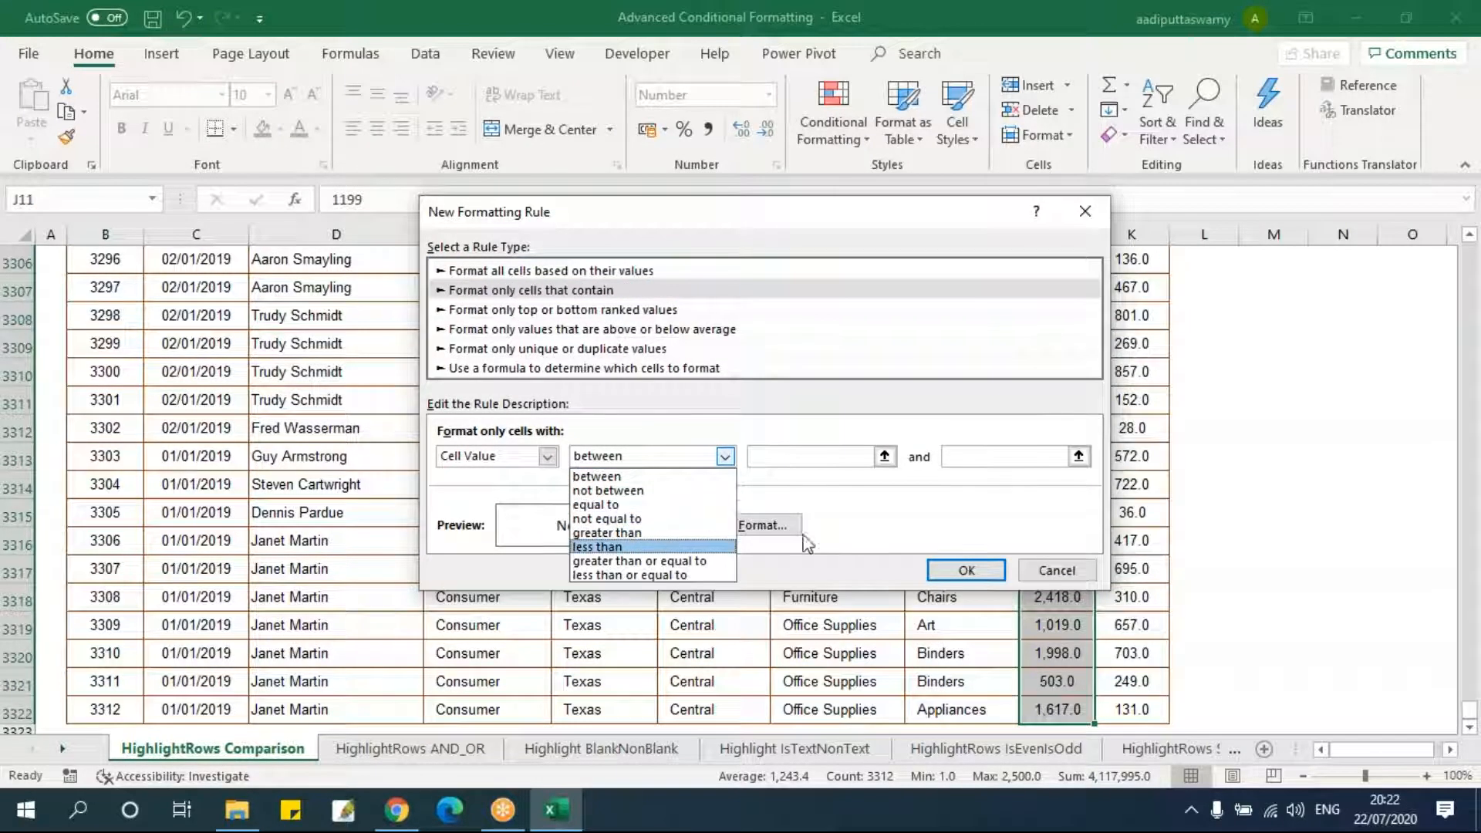
click(830, 506)
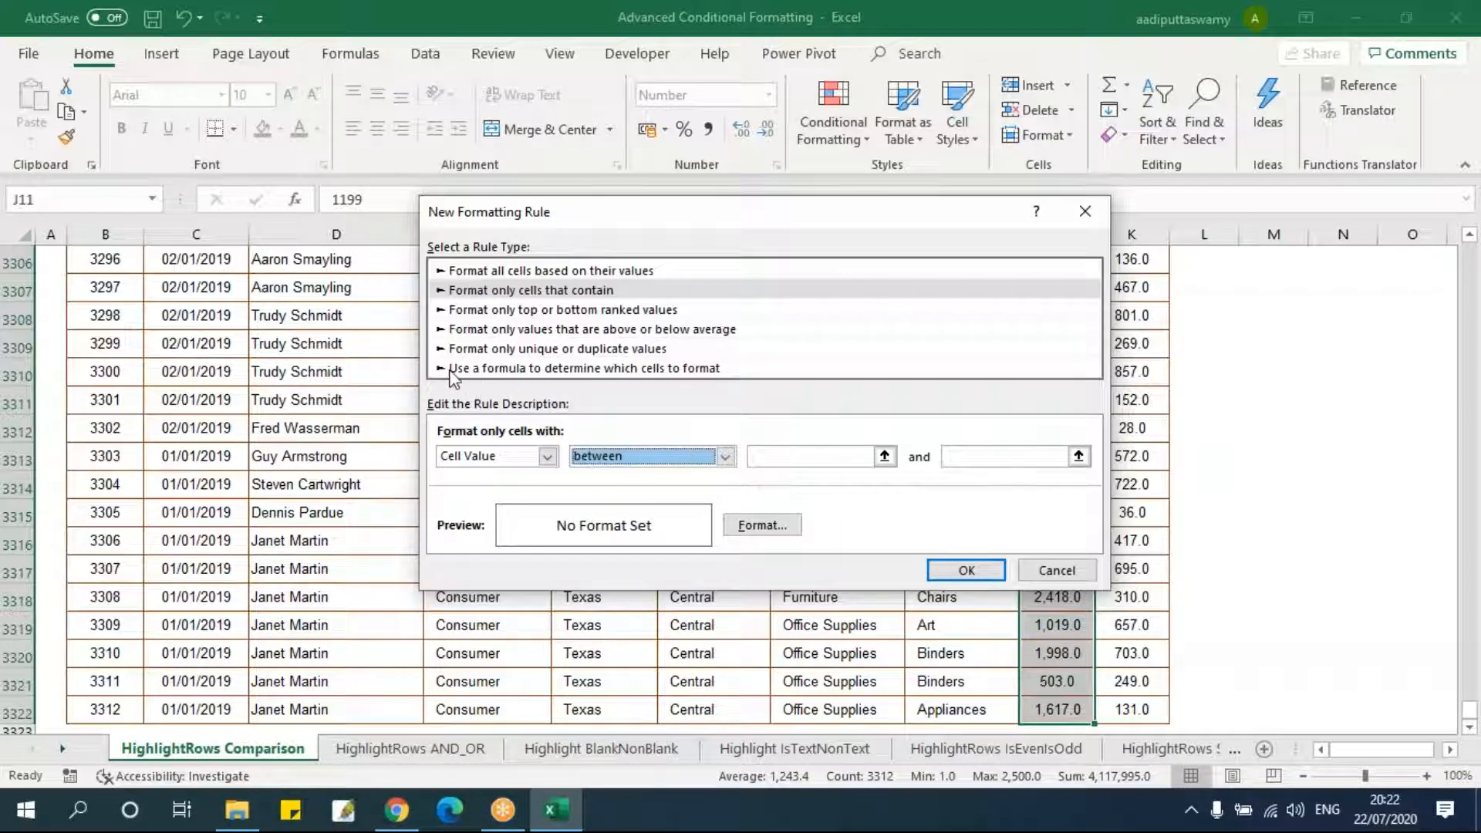
click(513, 372)
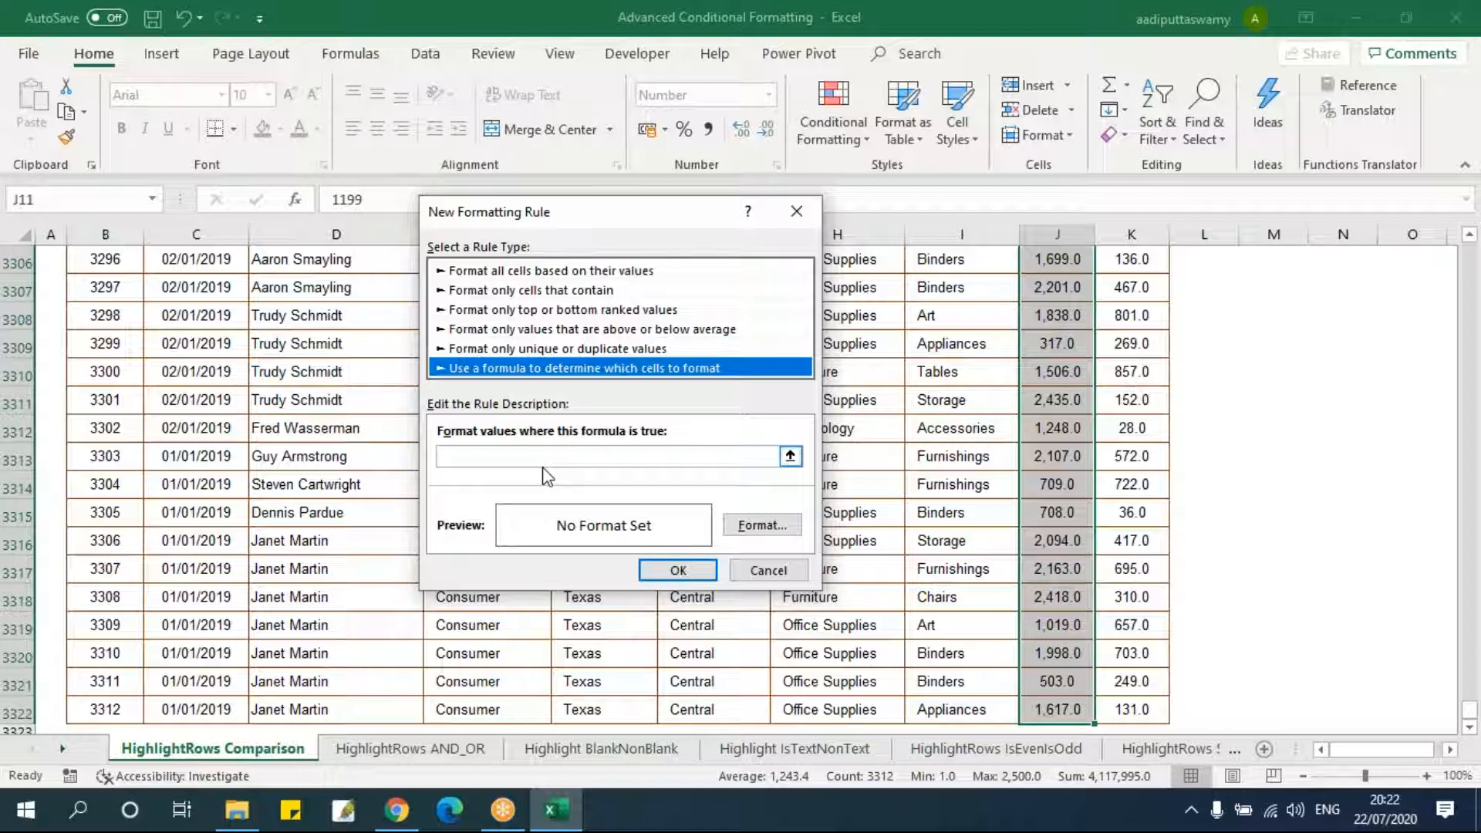
key(Escape)
click(283, 355)
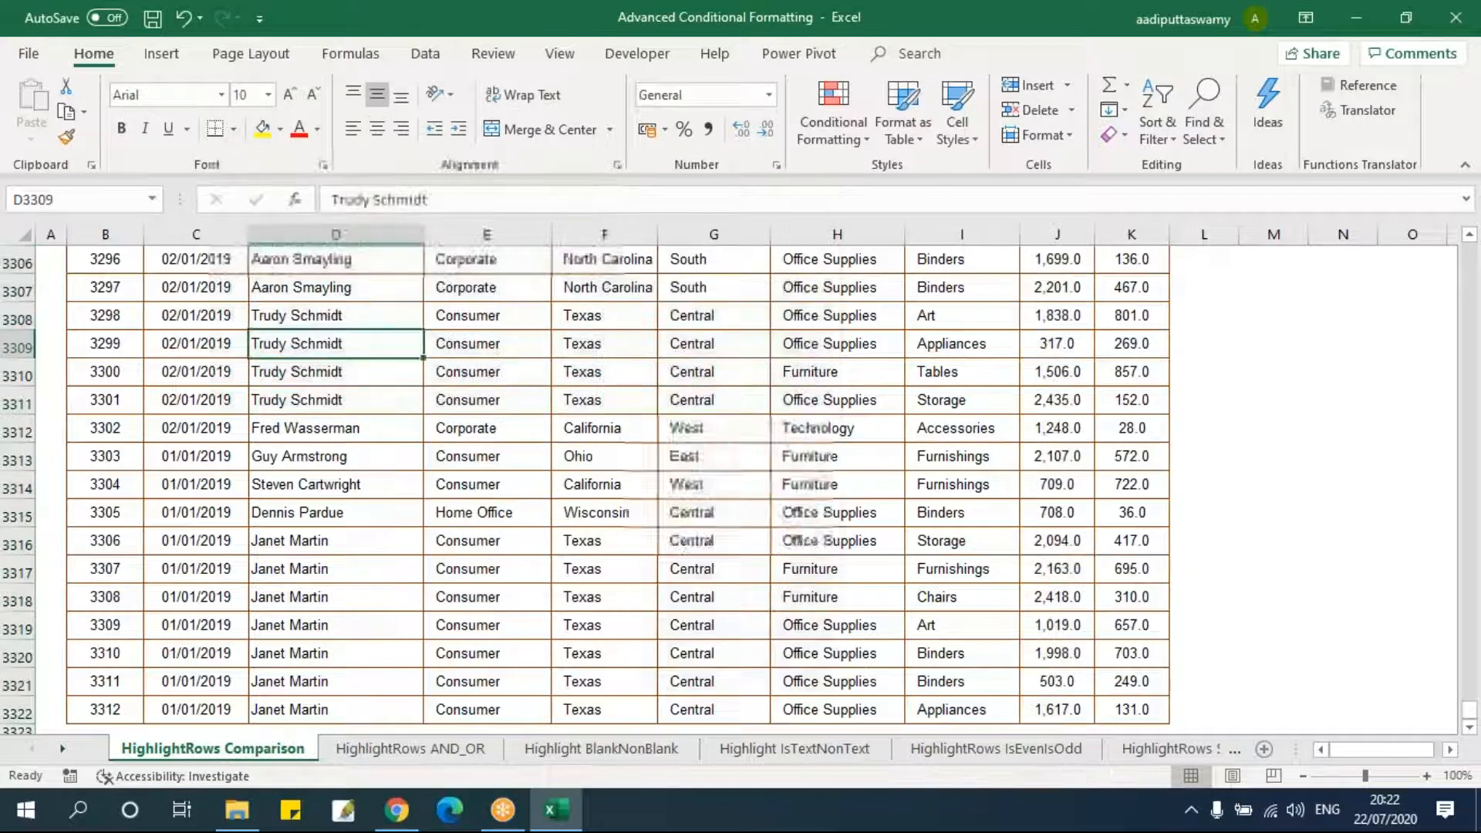
- Select all the table's data rows below the headers, from B11 to K3322
key(ctrl+Up)
key(ctrl+Up)
key(Down)
key(Down)
key(Down)
key(Down)
key(Down)
key(Down)
key(Down)
key(Down)
key(Down)
key(Down)
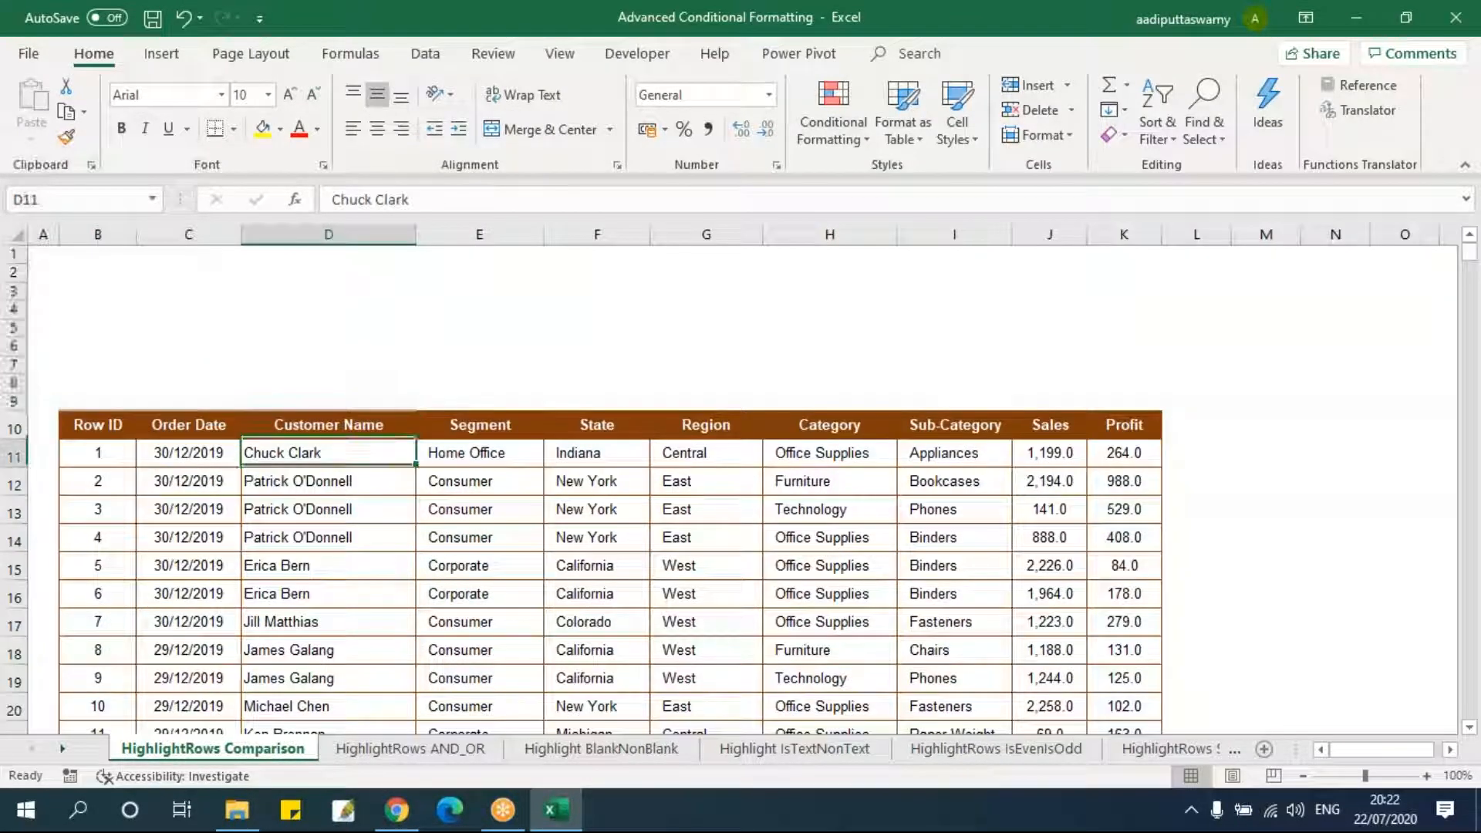
key(Left)
key(Left)
key(Up)
key(Down)
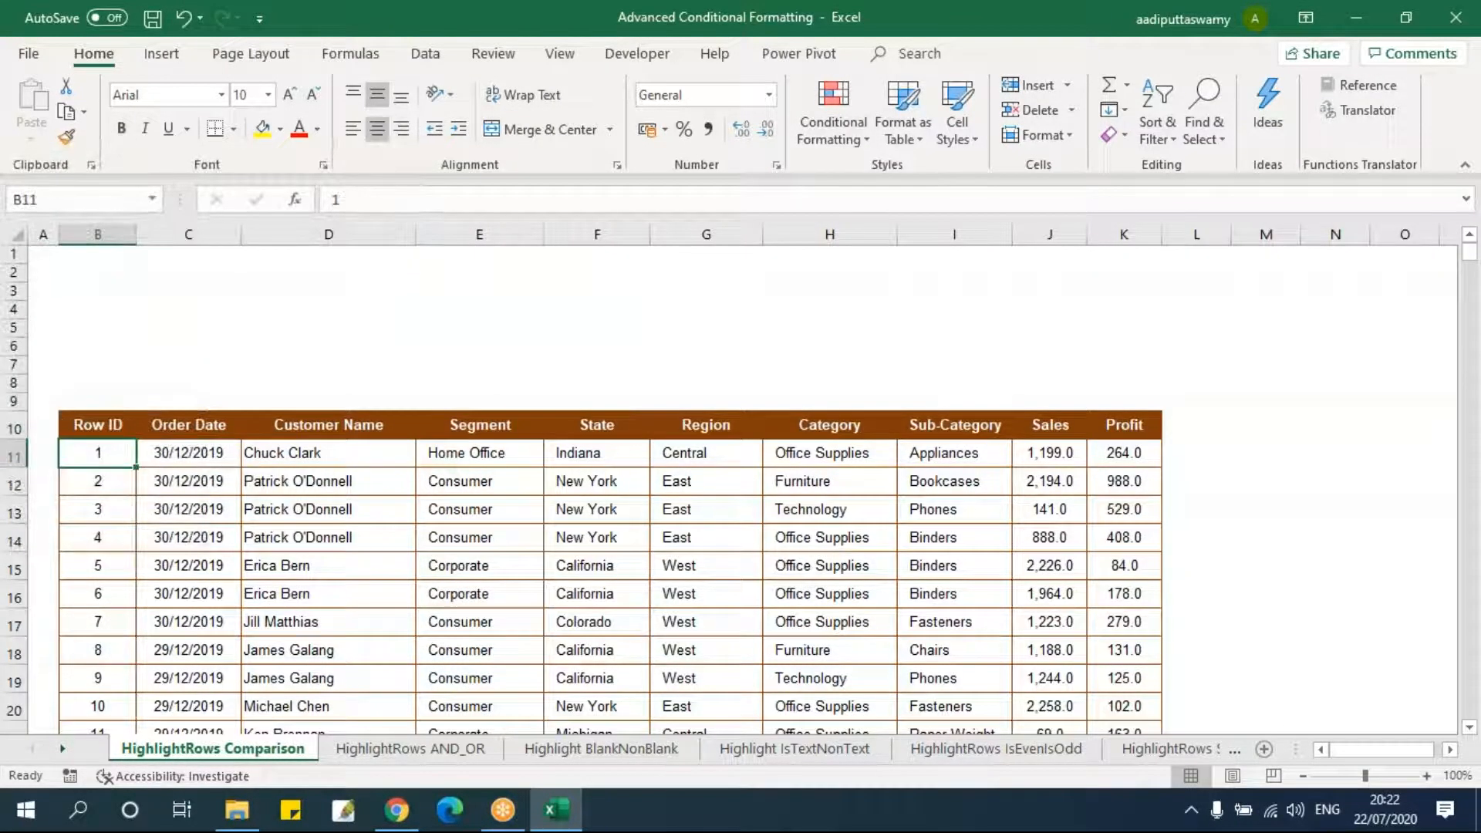
key(Up)
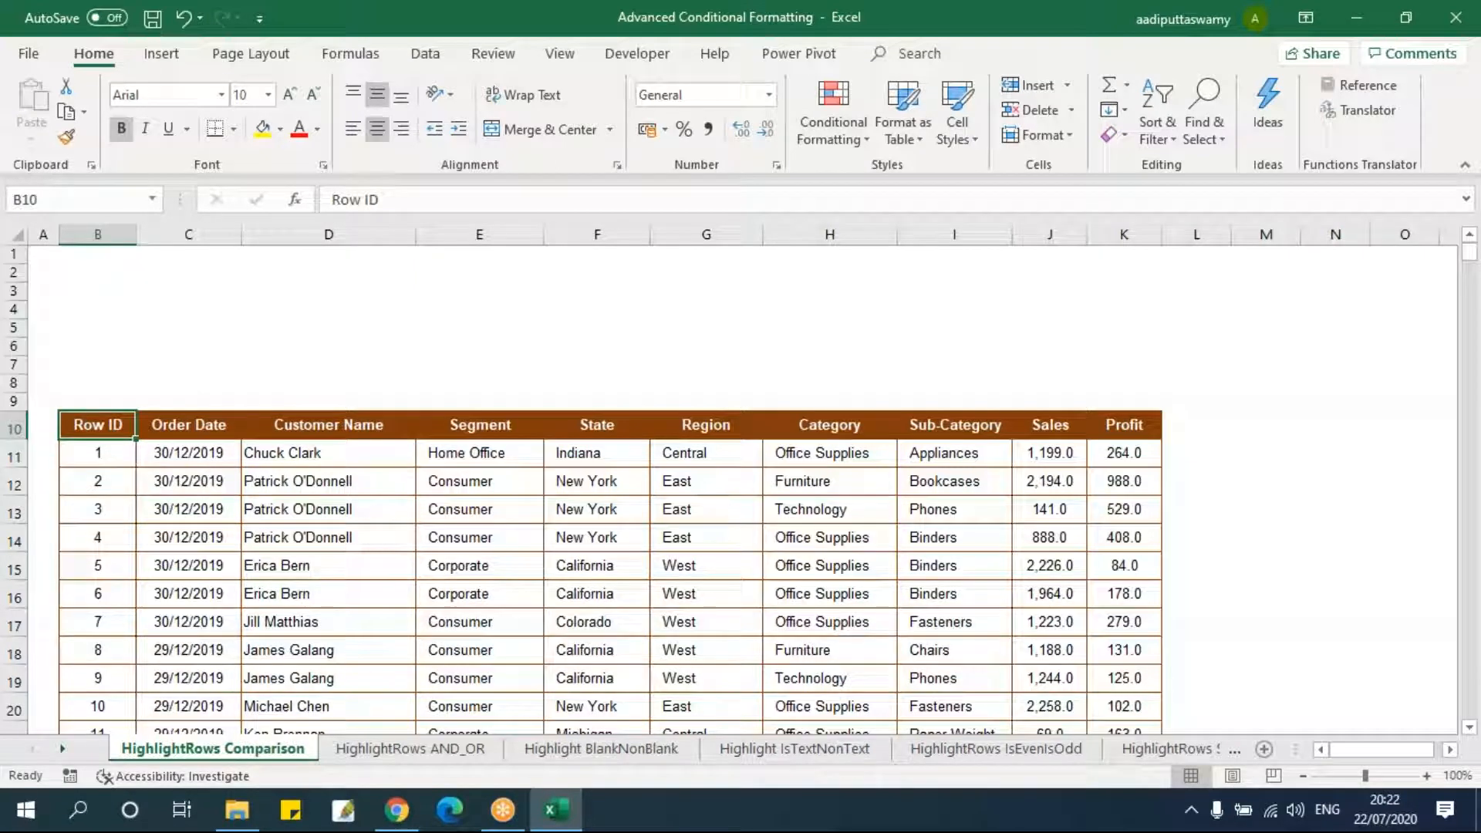
key(Down)
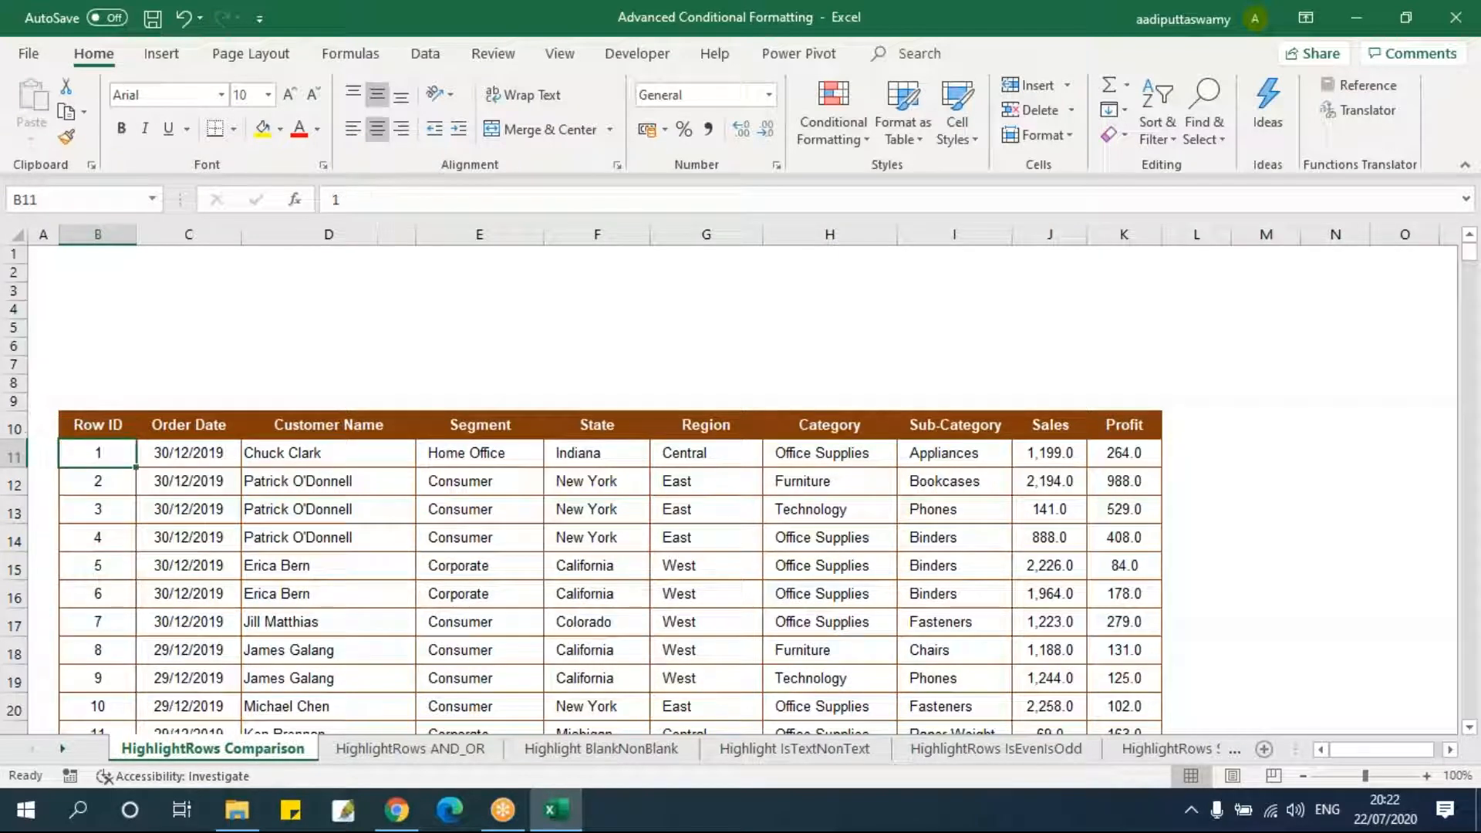
key(Up)
key(Down)
key(ctrl+shift+Right)
key(ctrl+shift+Down)
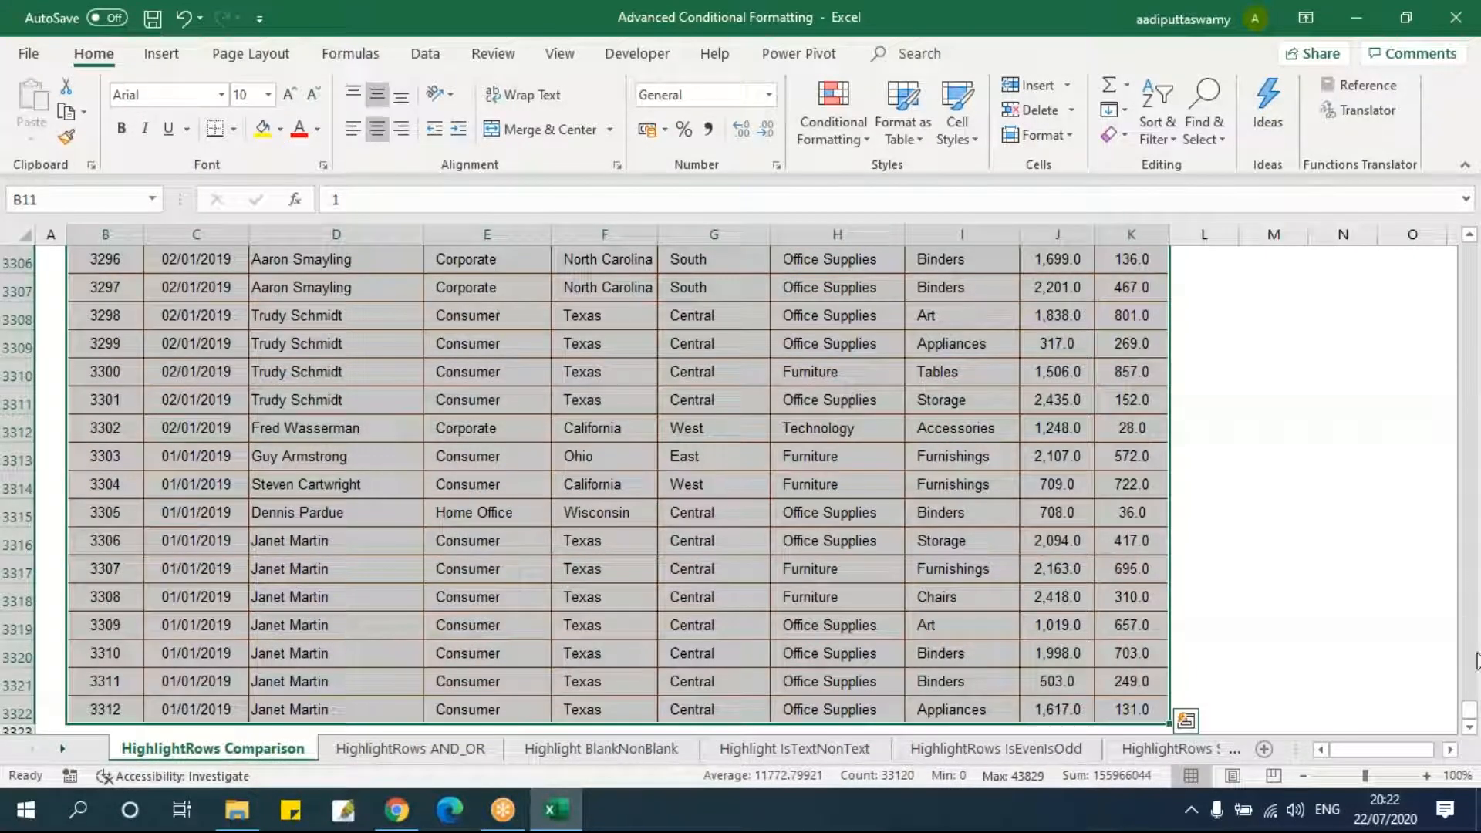
drag(1469, 713, 1461, 231)
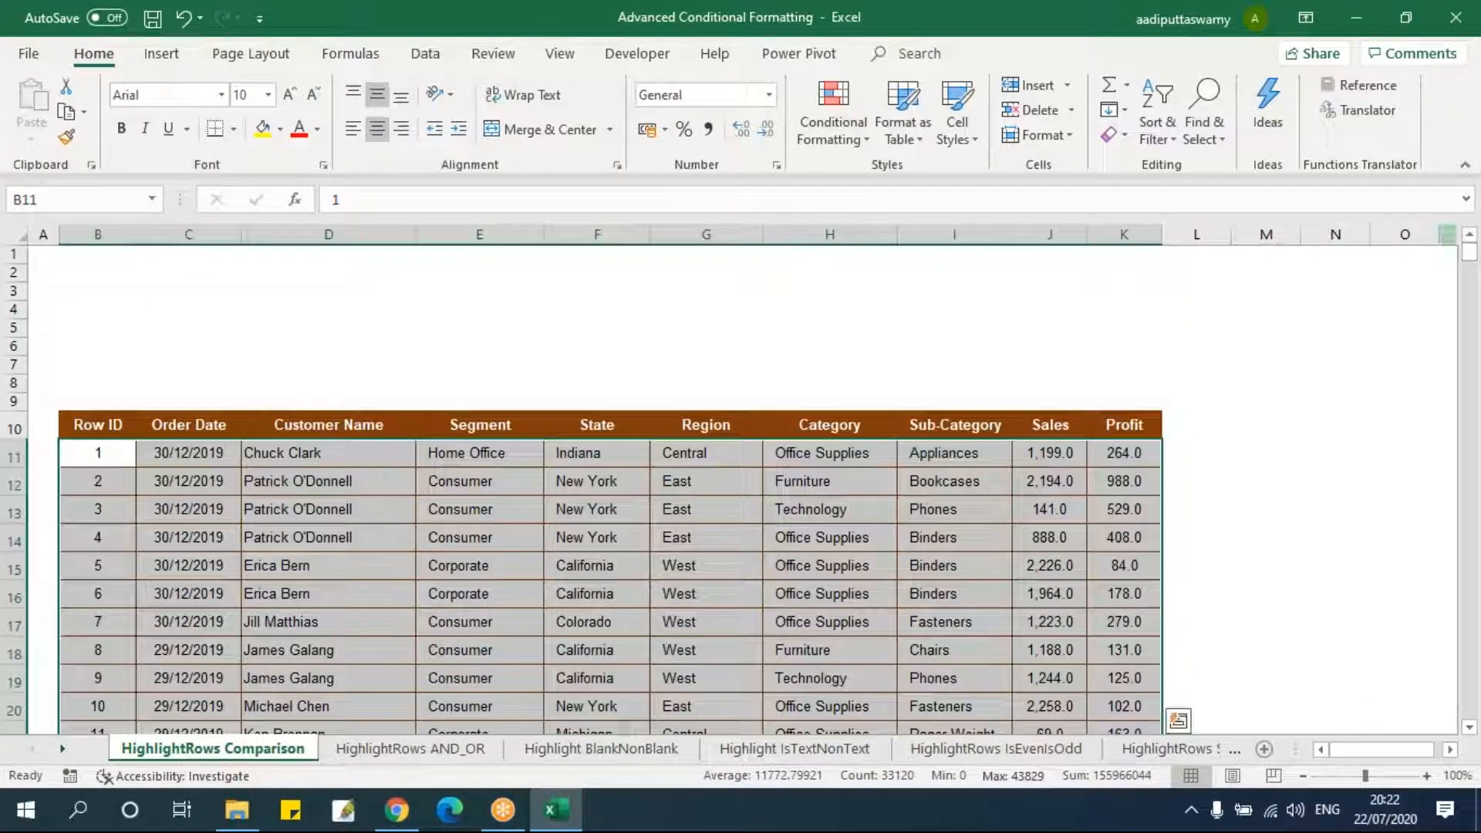
- Create a conditional formatting rule for the selected rows that uses the formula =$J11>=2000 to determine which cells to format
click(835, 134)
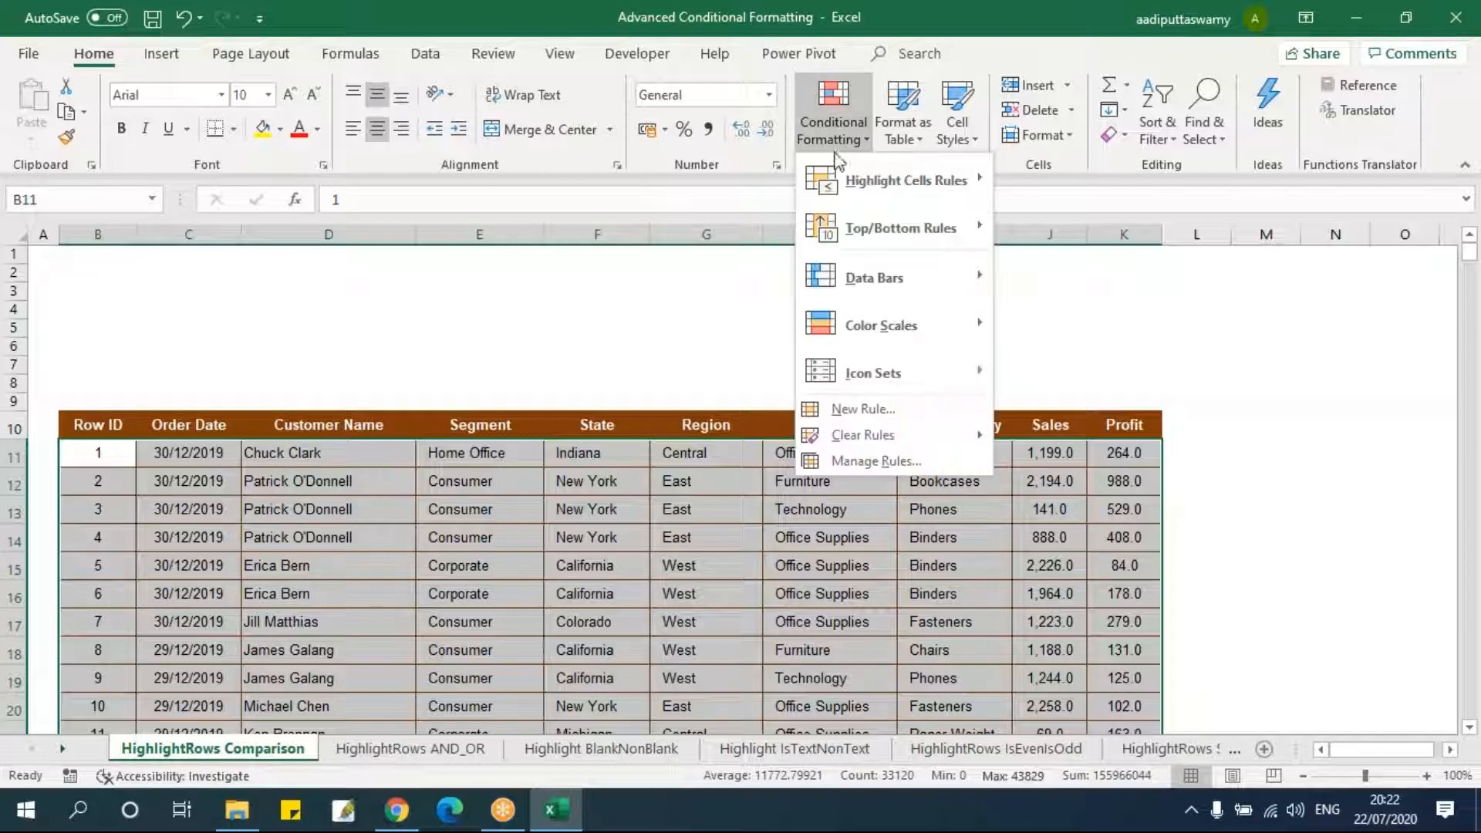
click(863, 462)
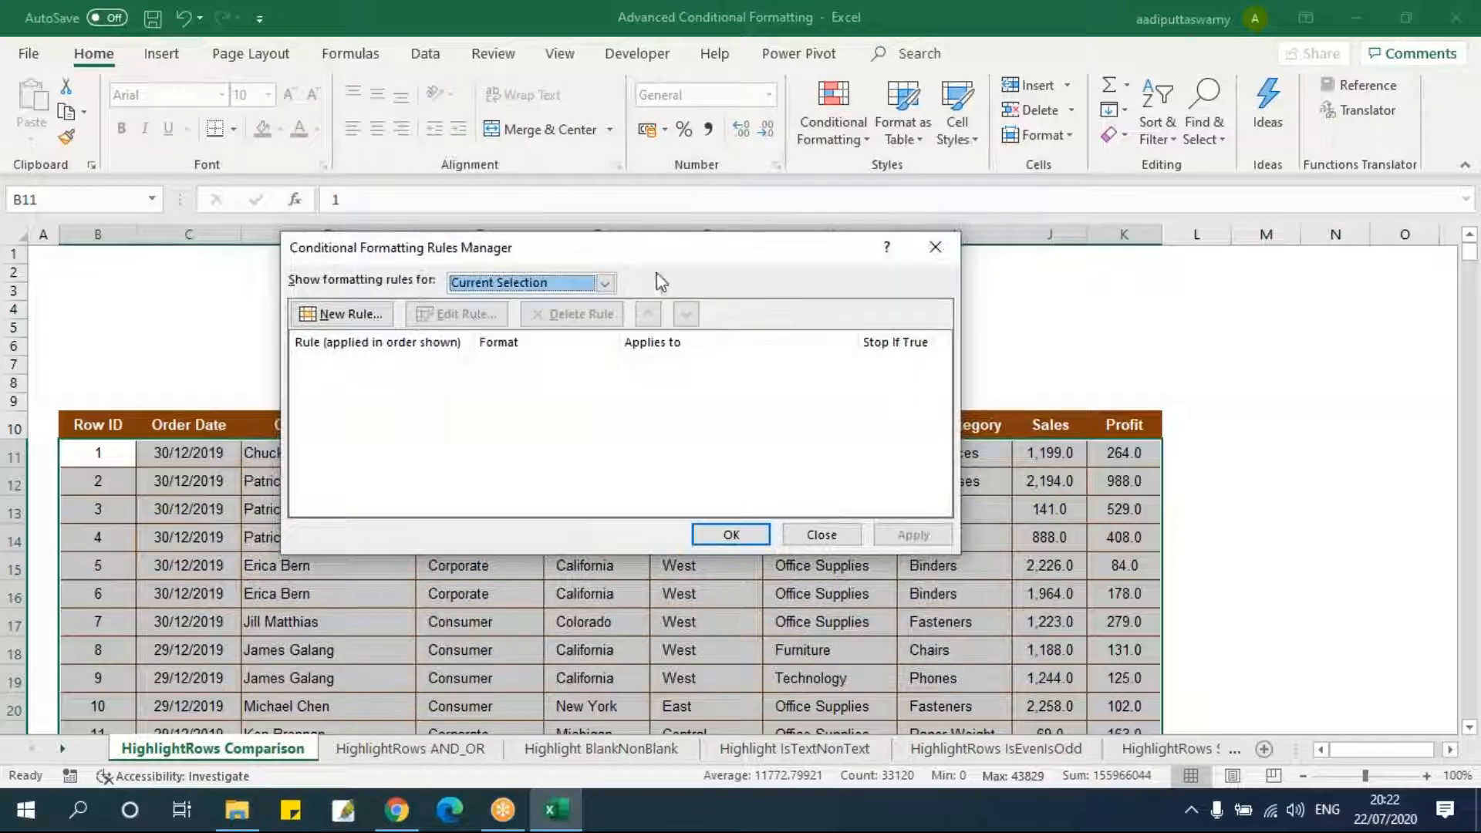
click(373, 316)
drag(741, 196, 475, 243)
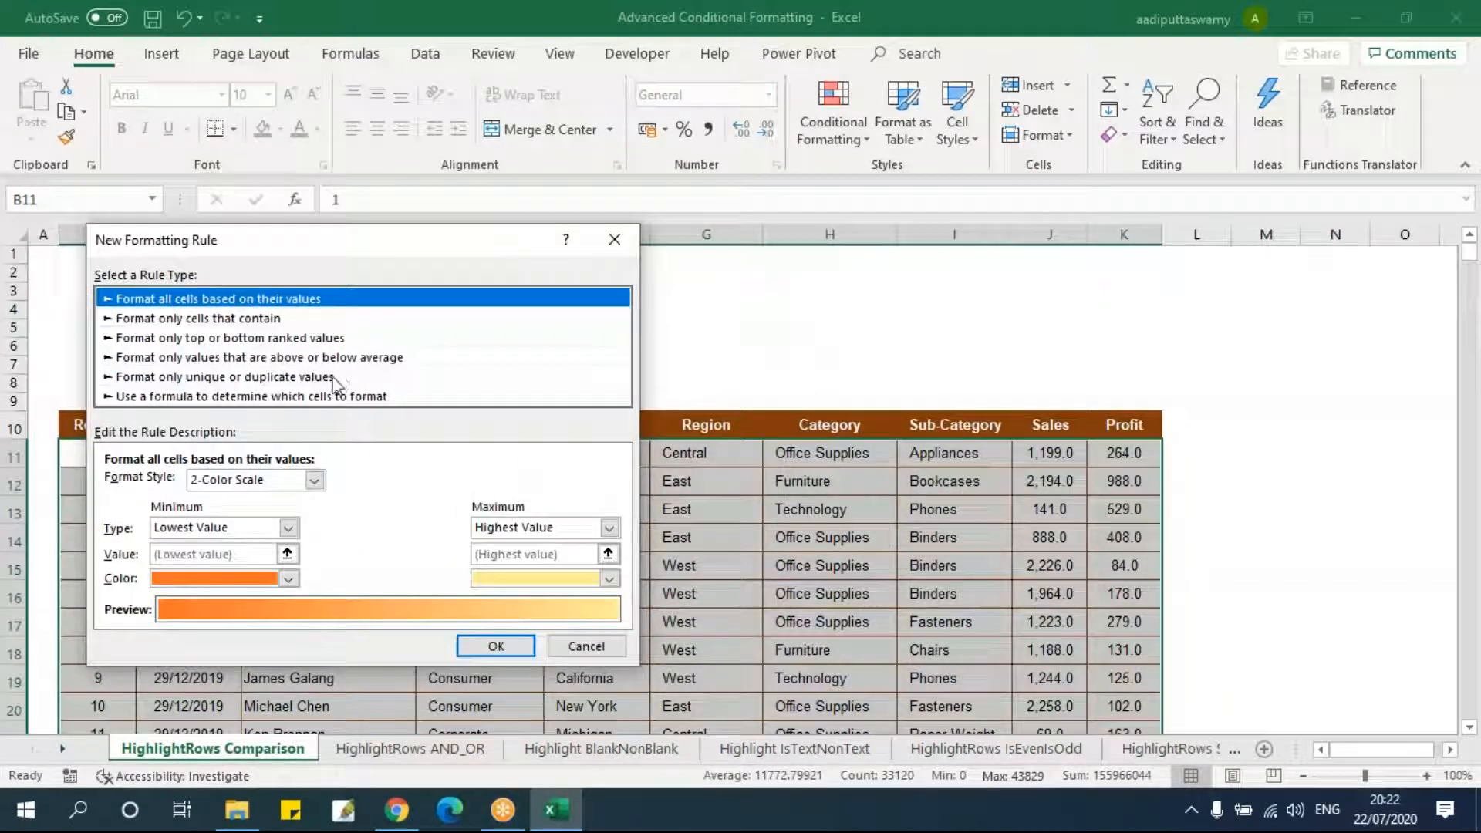
click(202, 396)
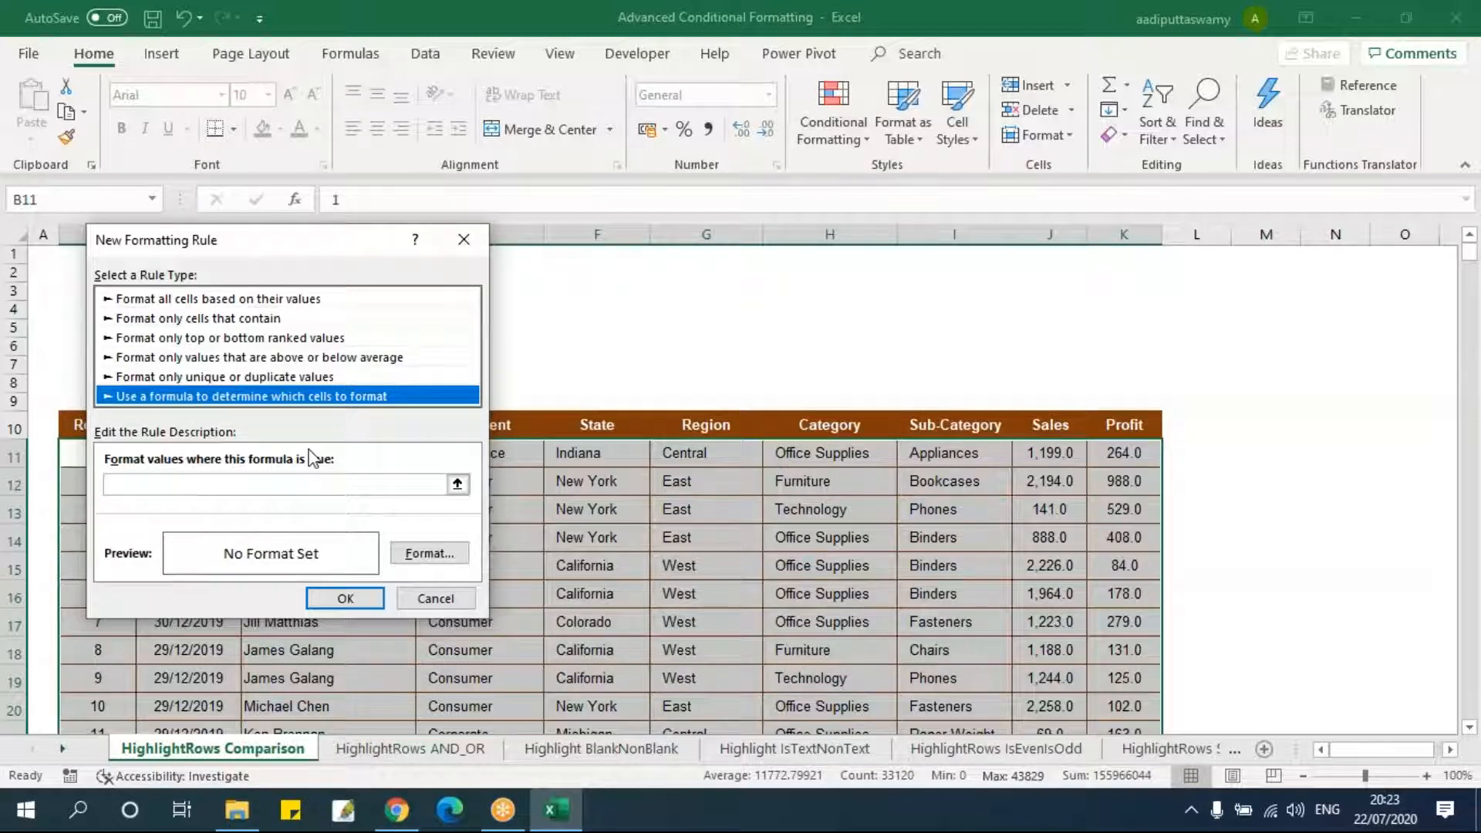
click(308, 483)
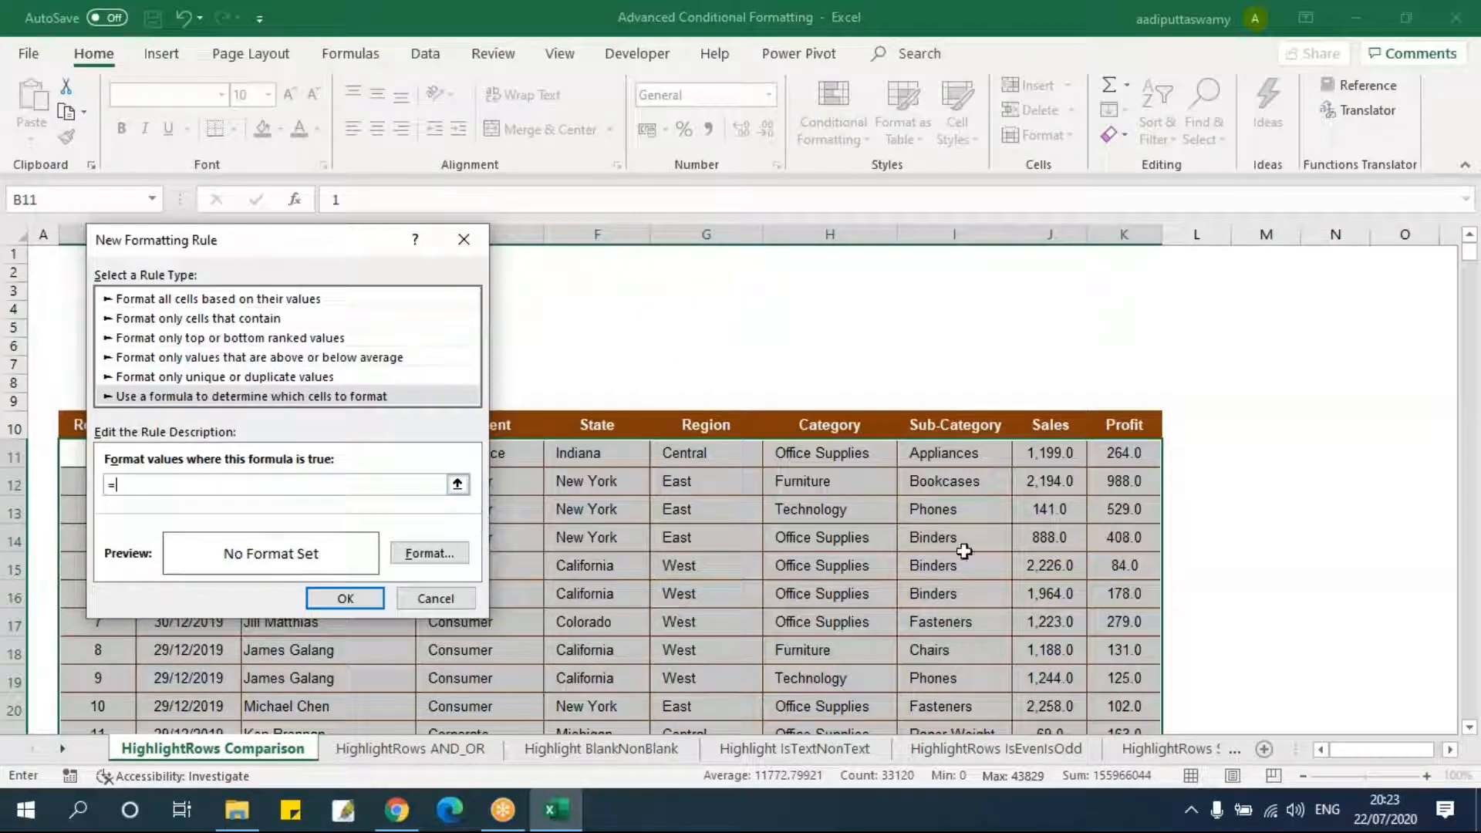
click(1046, 460)
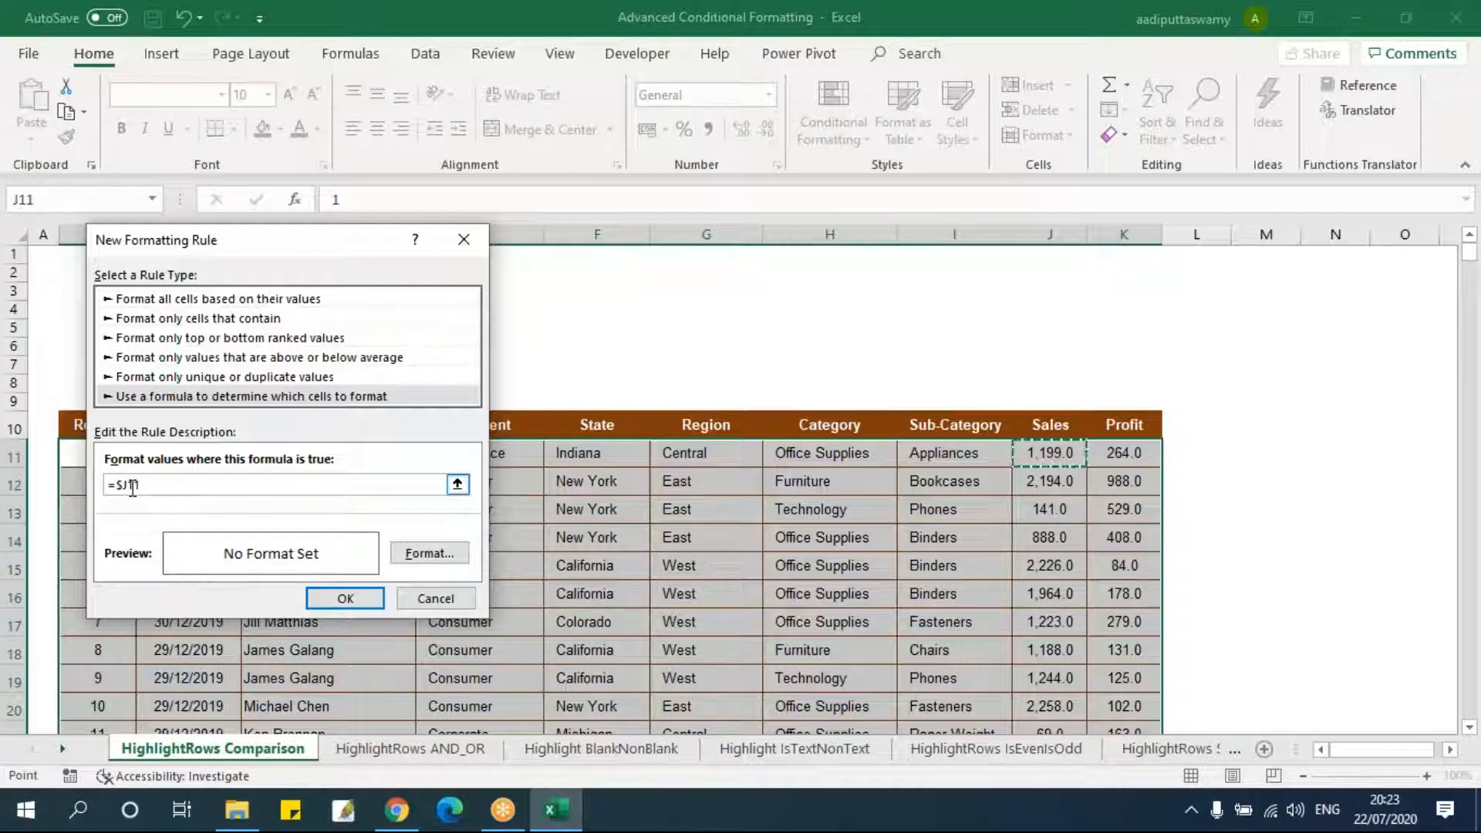
text(>=2000)
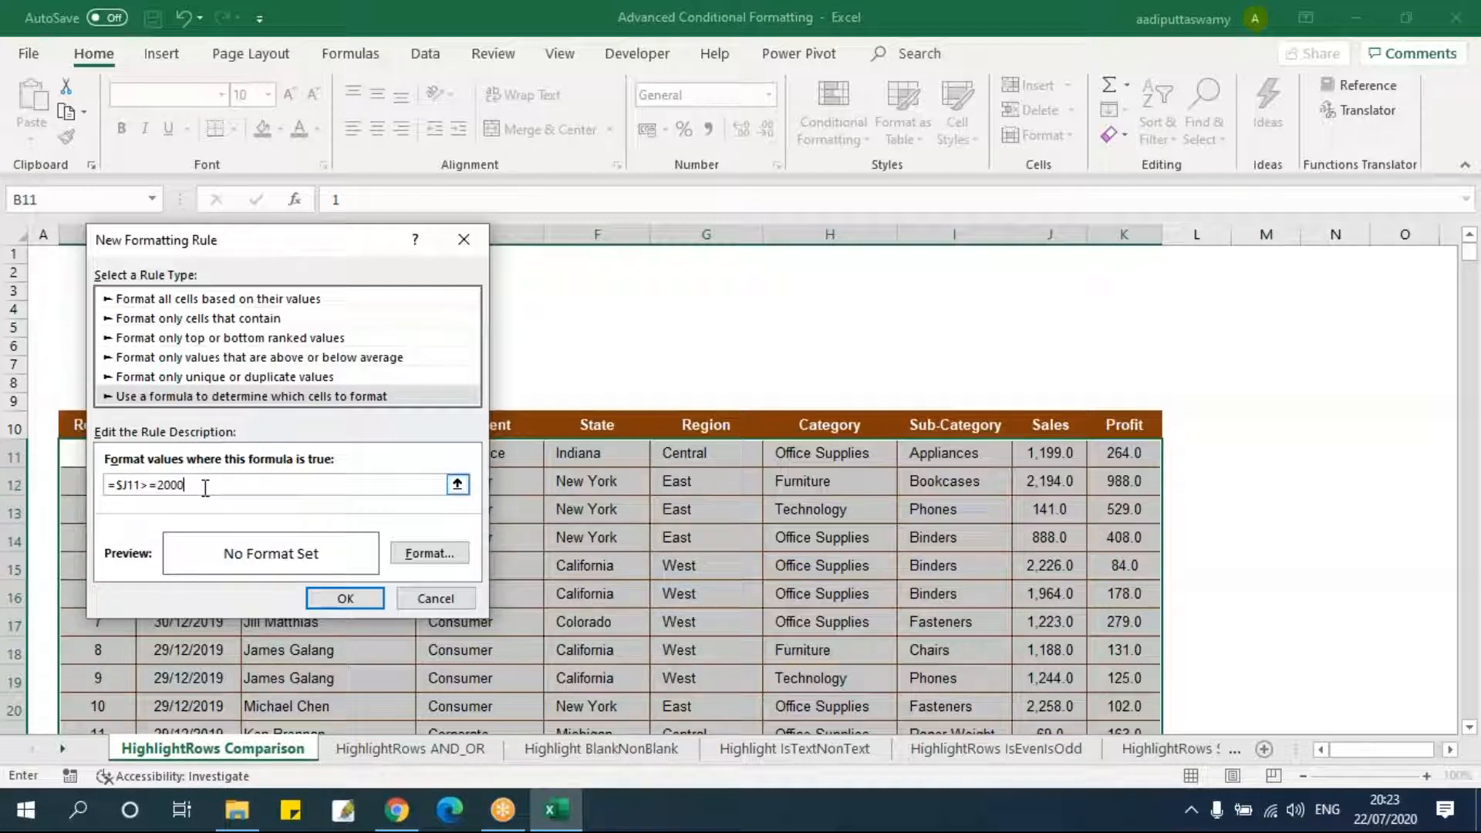
- Give the formula rule a light orange background fill and apply it to the selected data rows
click(451, 554)
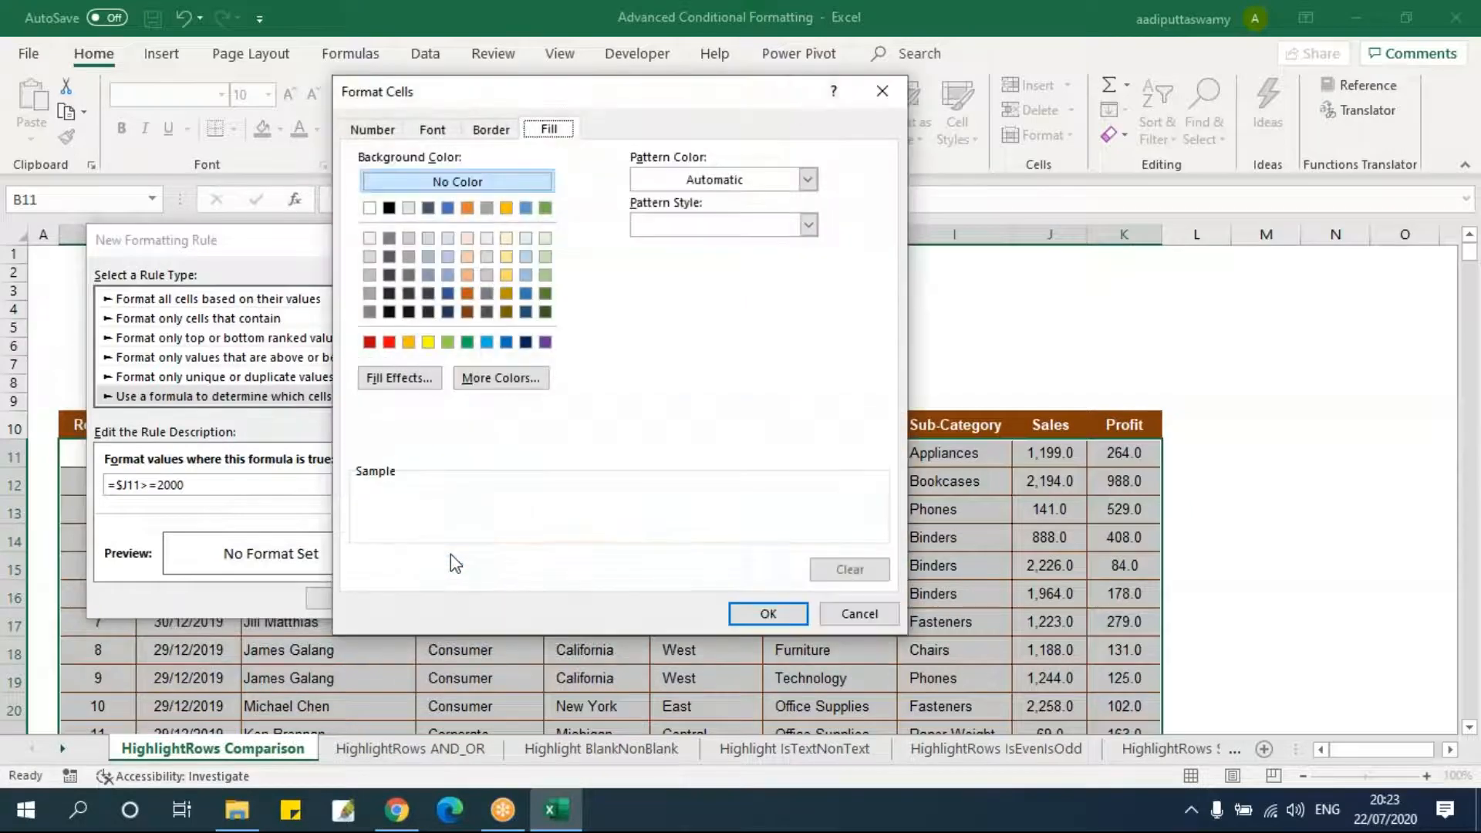
click(467, 256)
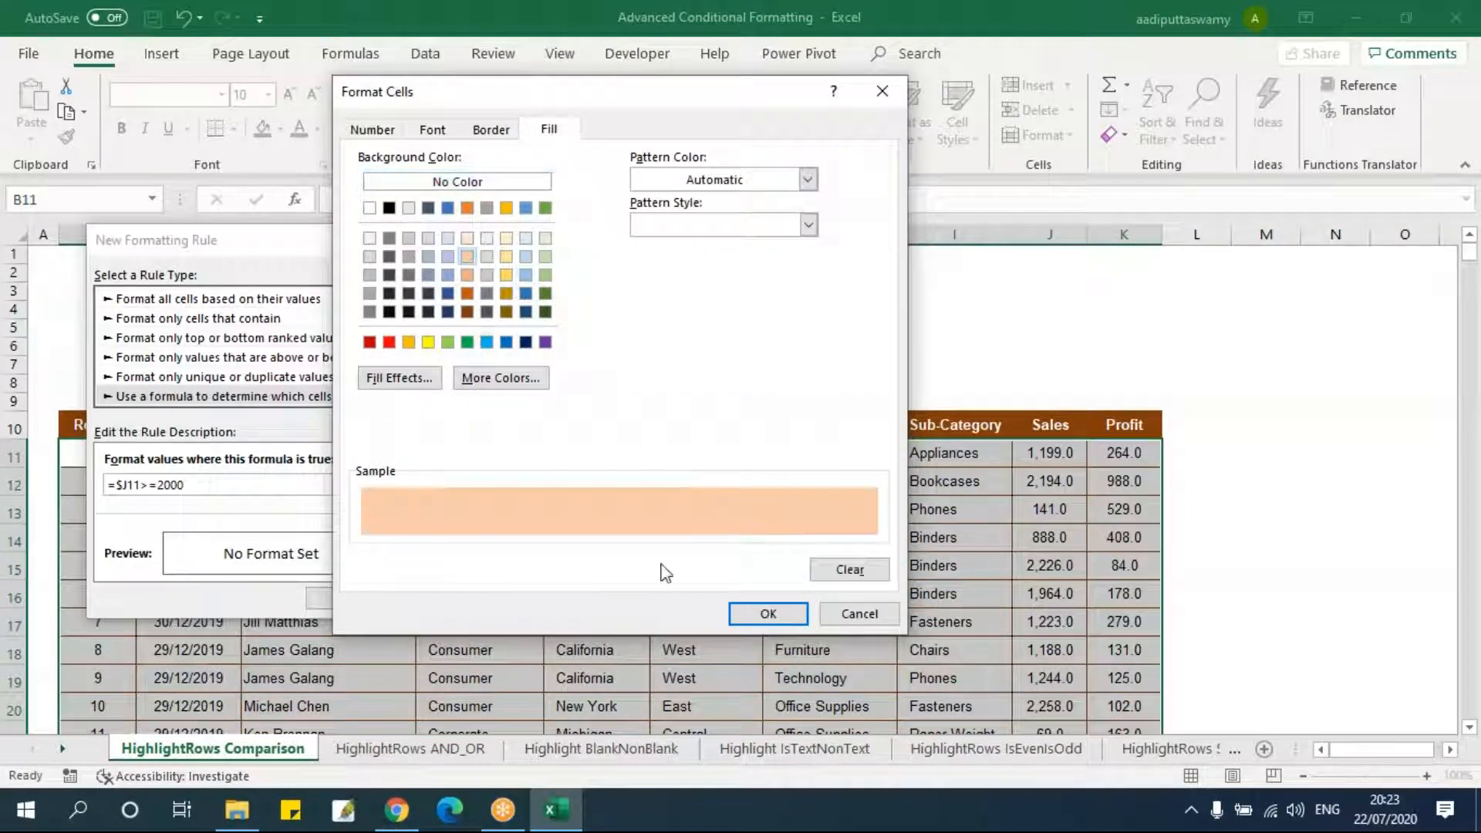
click(758, 615)
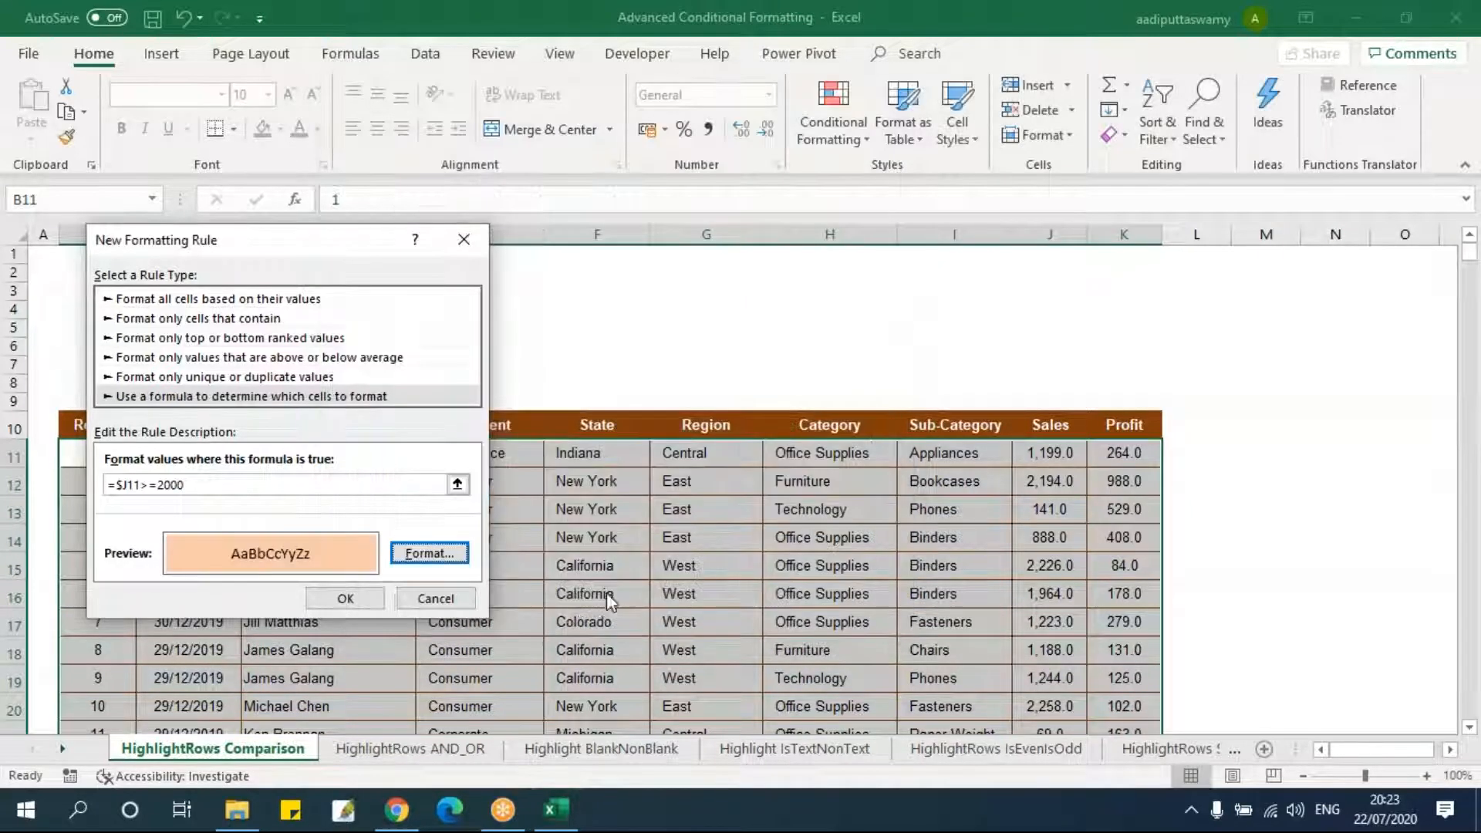
click(363, 599)
drag(713, 249, 560, 118)
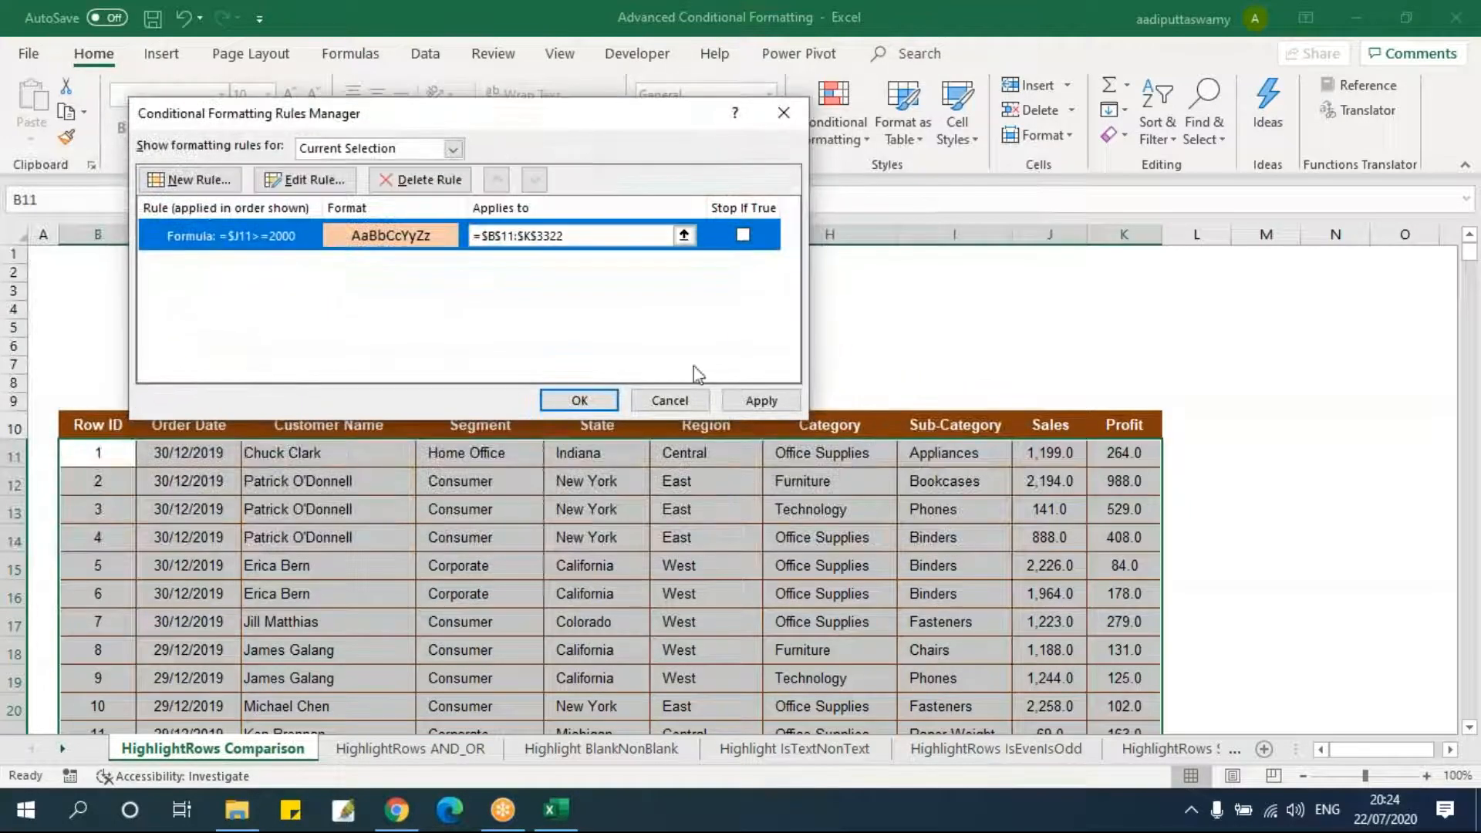
click(760, 401)
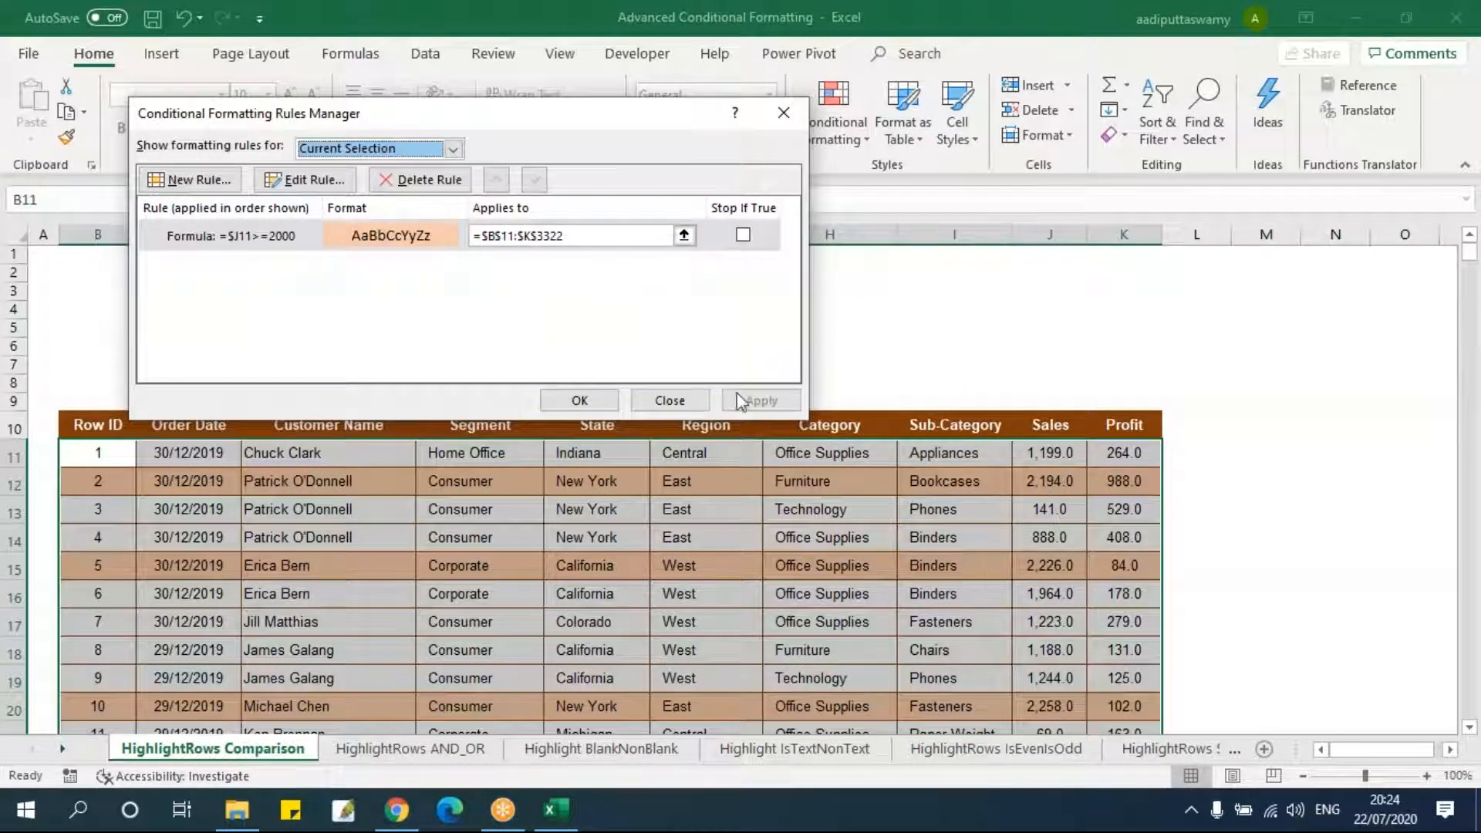
click(580, 400)
- Examine which entire rows of the table the Sales rule highlights
click(829, 509)
scroll(949, 509, down, 6)
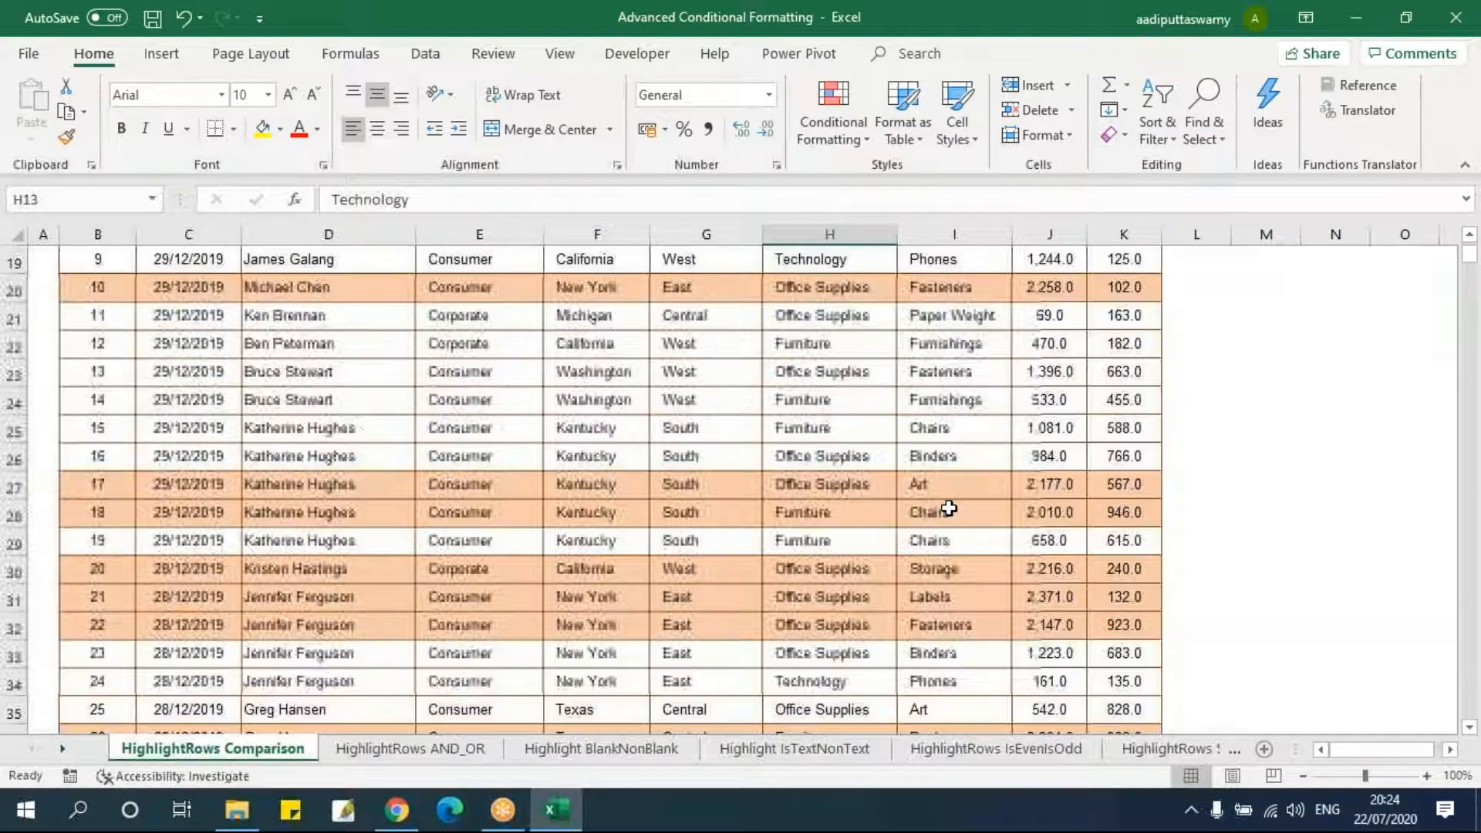
scroll(948, 509, down, 20)
scroll(948, 509, up, 8)
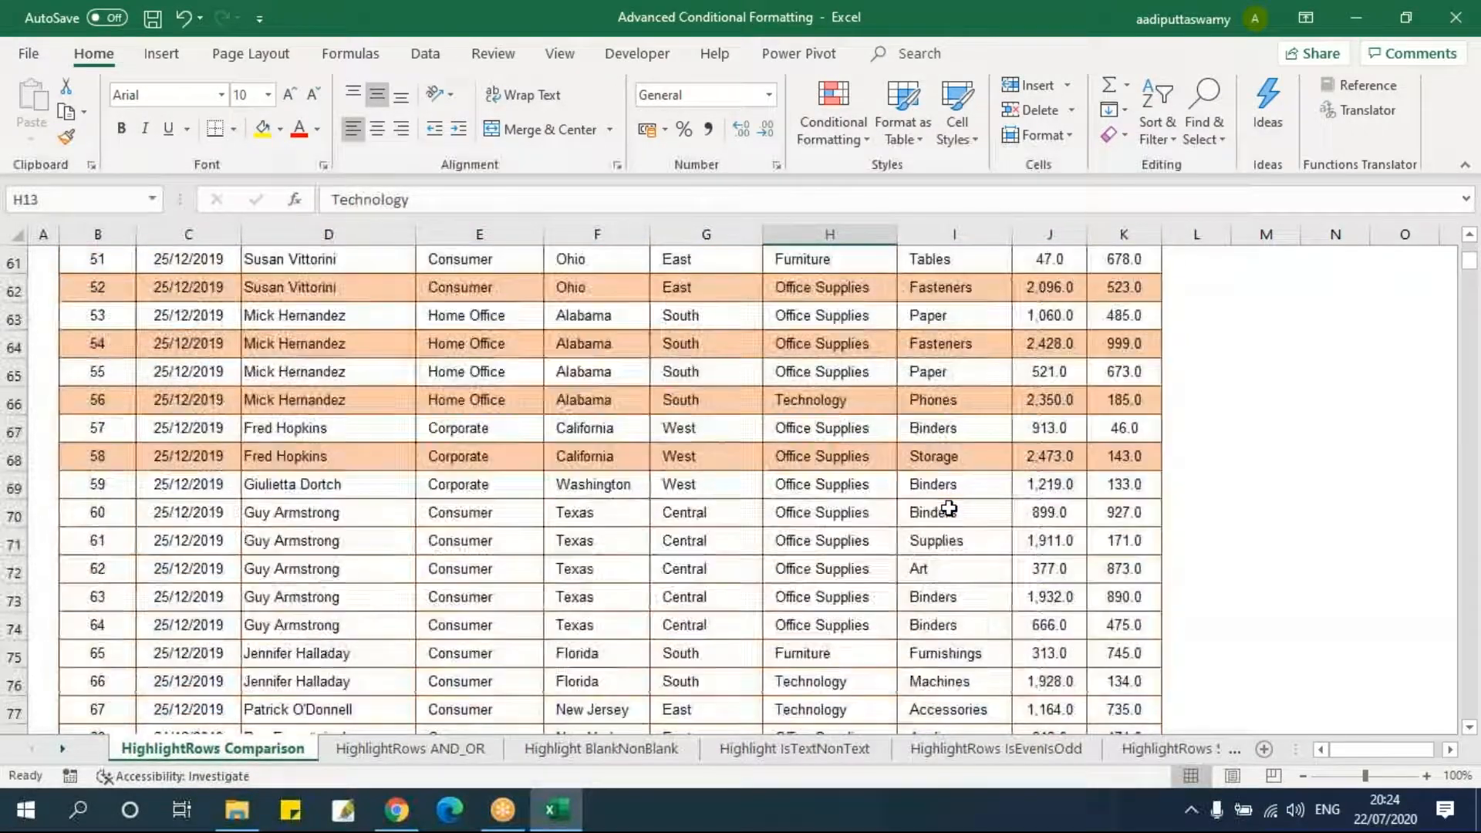
scroll(949, 509, up, 19)
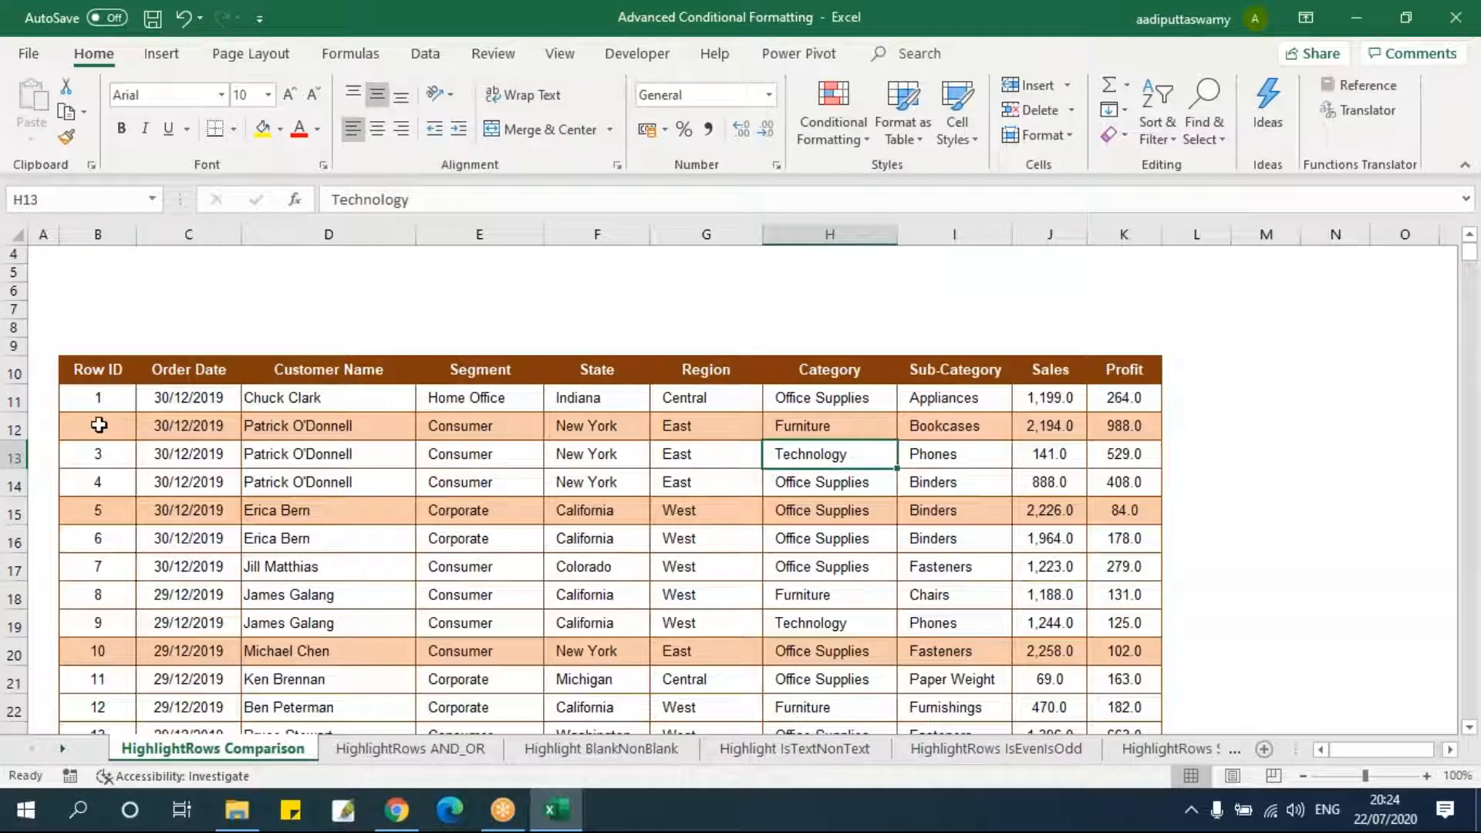
click(802, 561)
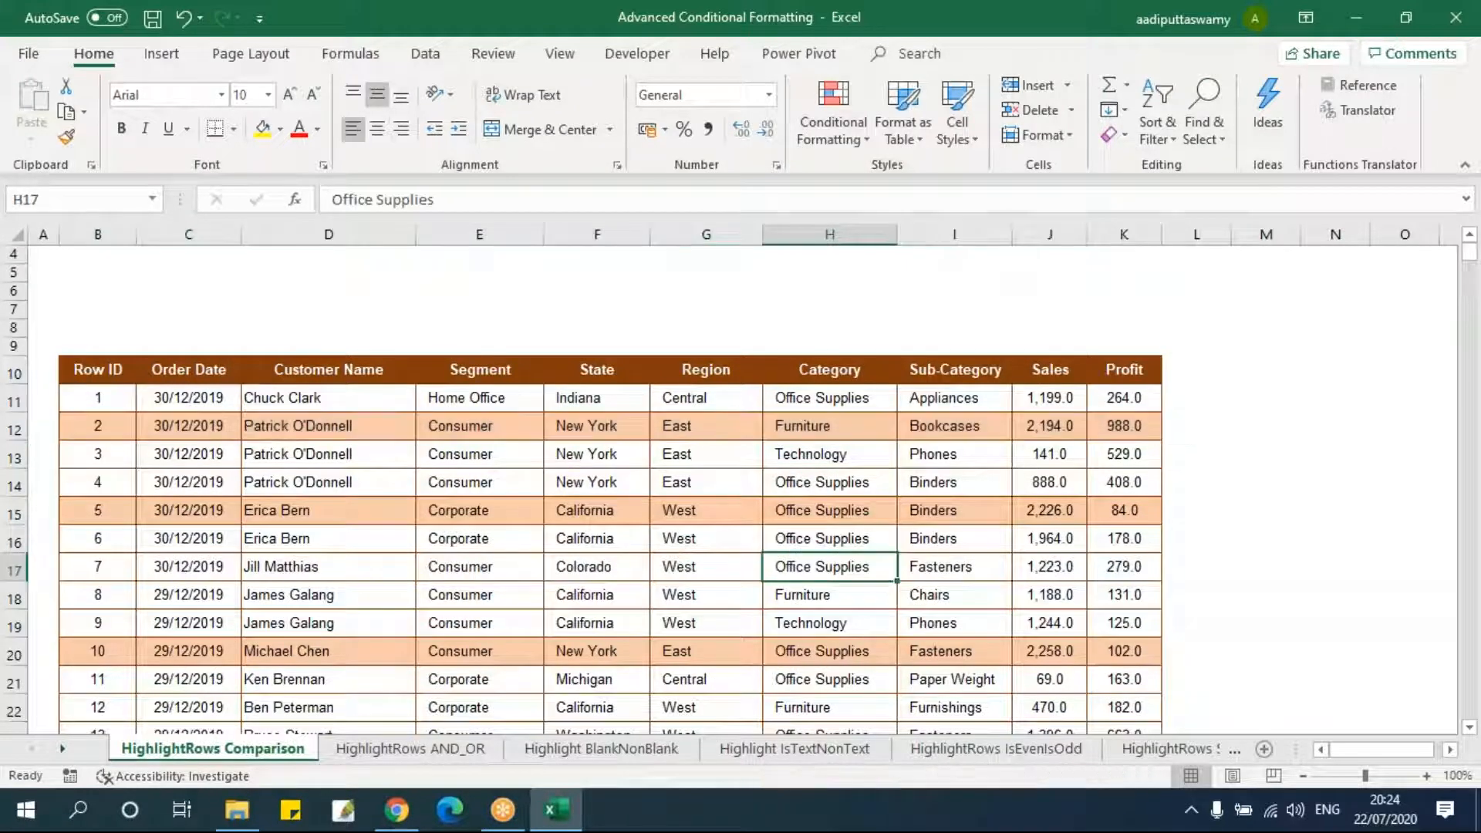
- Reselect the table's data rows from B11 down to the last row and open their conditional formatting rules
click(123, 406)
drag(161, 409, 1126, 397)
key(ctrl+shift+Down)
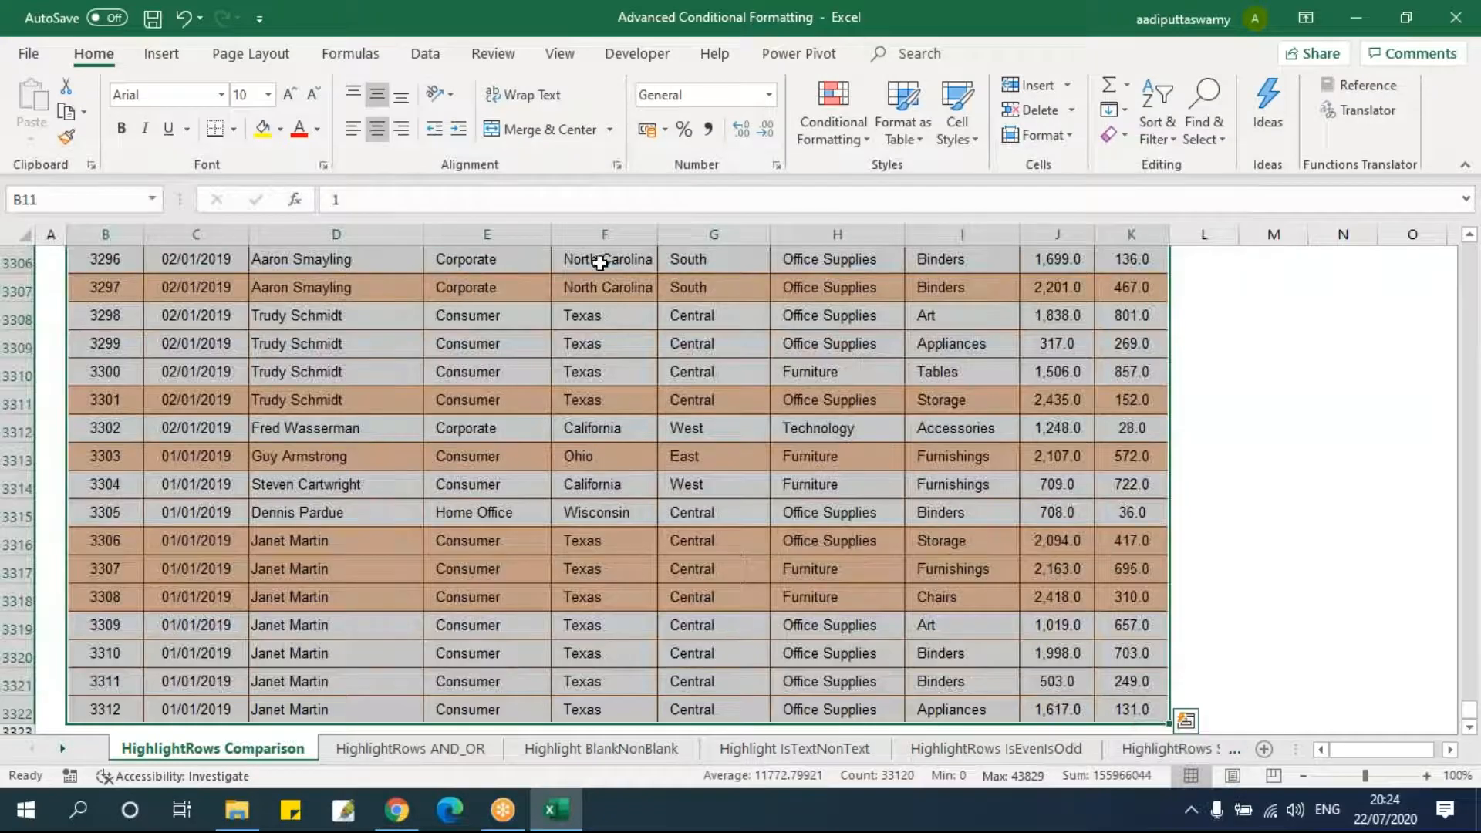
click(833, 124)
click(867, 457)
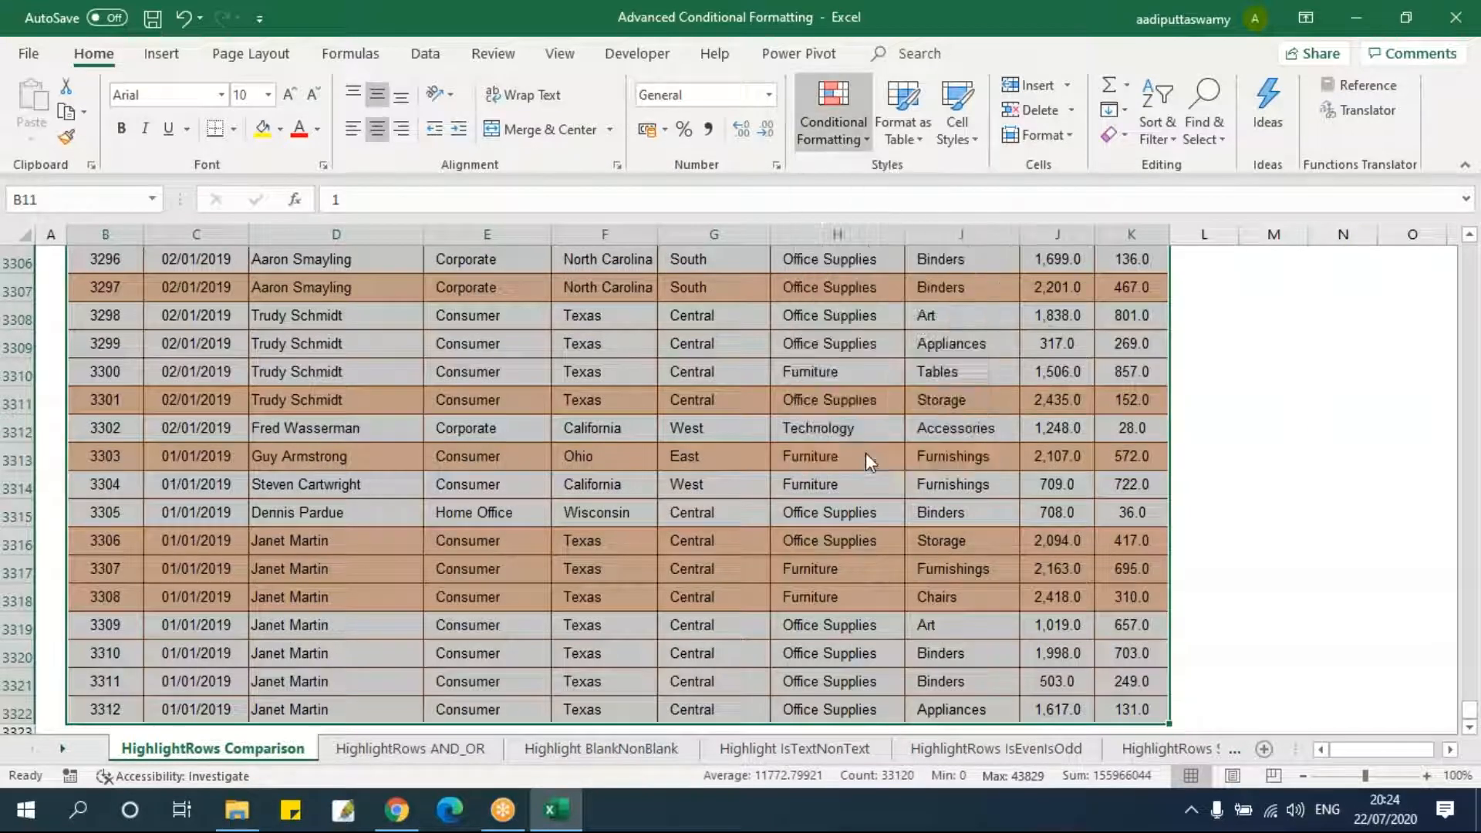
- Add a Bold font style to the Sales formula rule's format and apply the changed rule
double_click(398, 236)
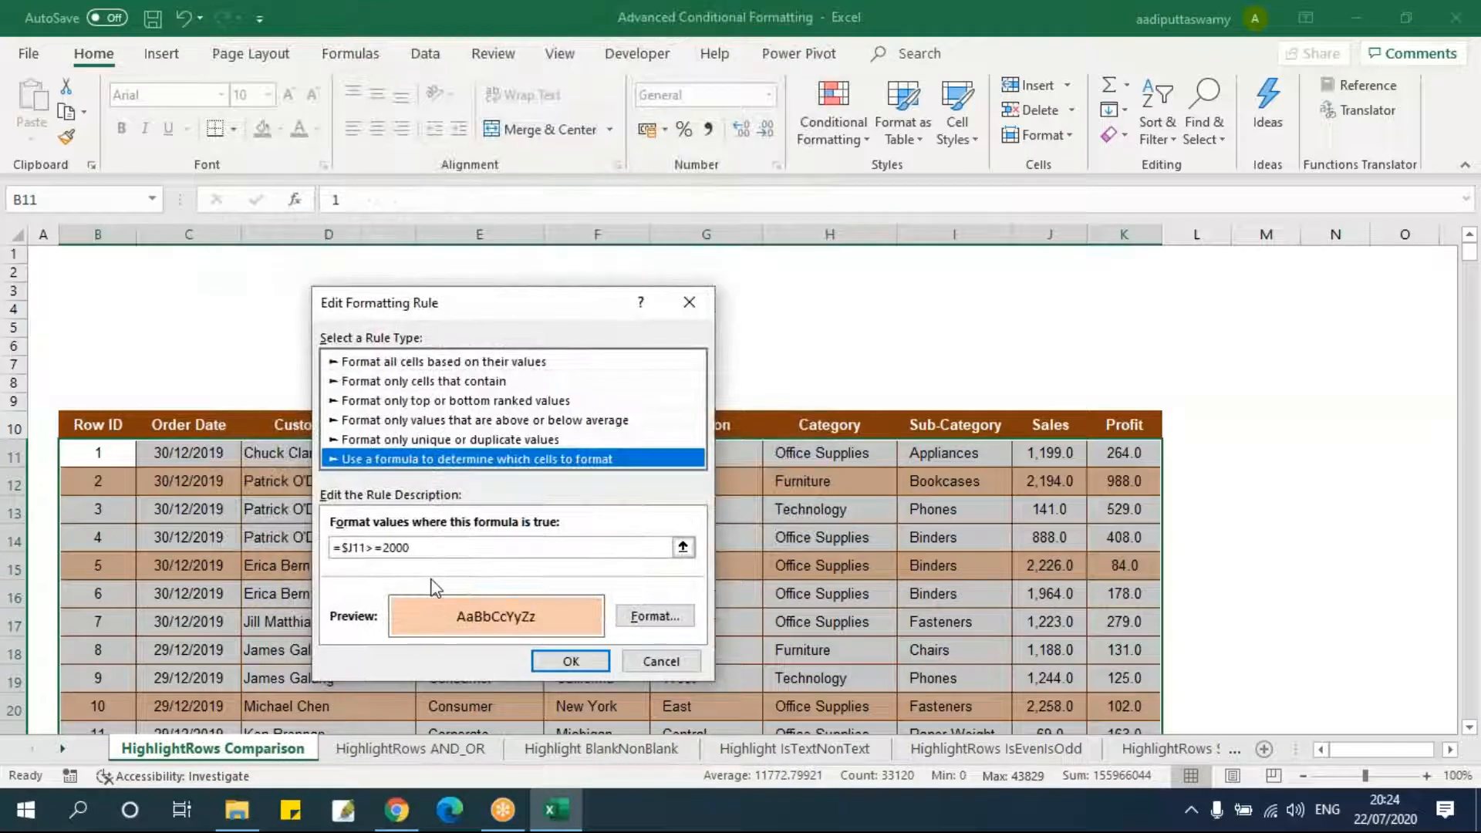
click(652, 615)
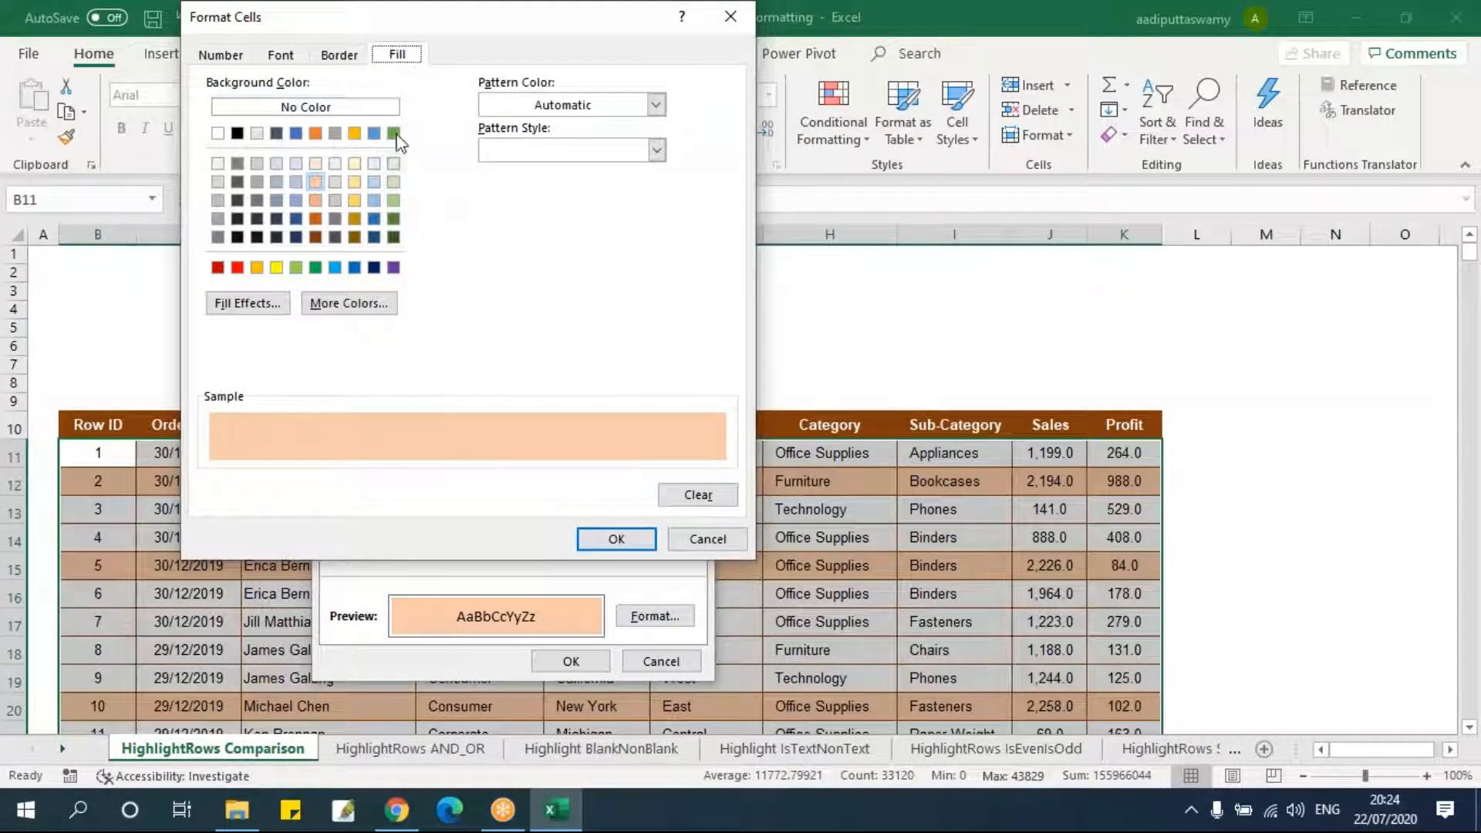
click(293, 62)
click(552, 234)
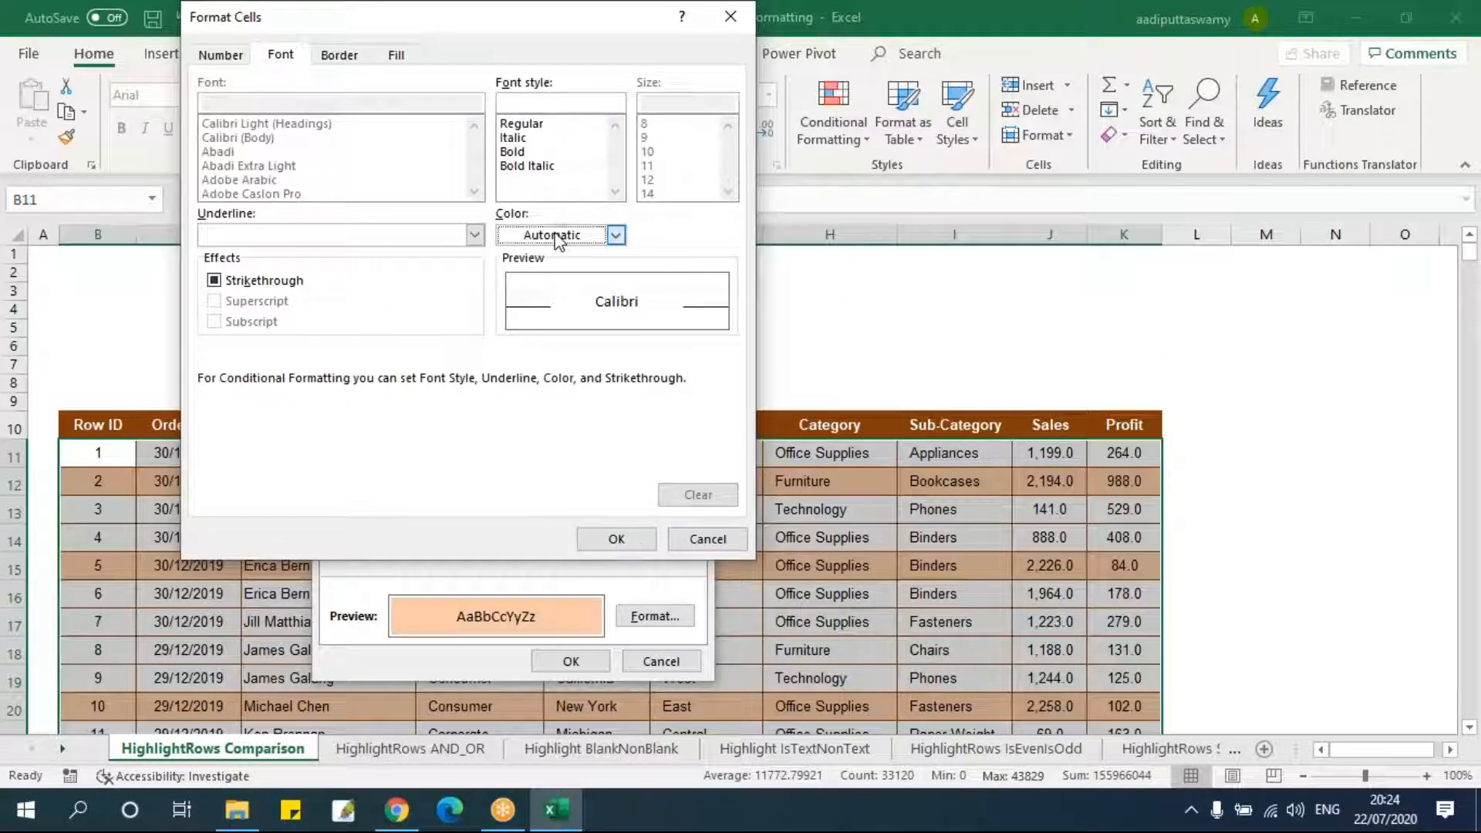
click(551, 234)
click(528, 153)
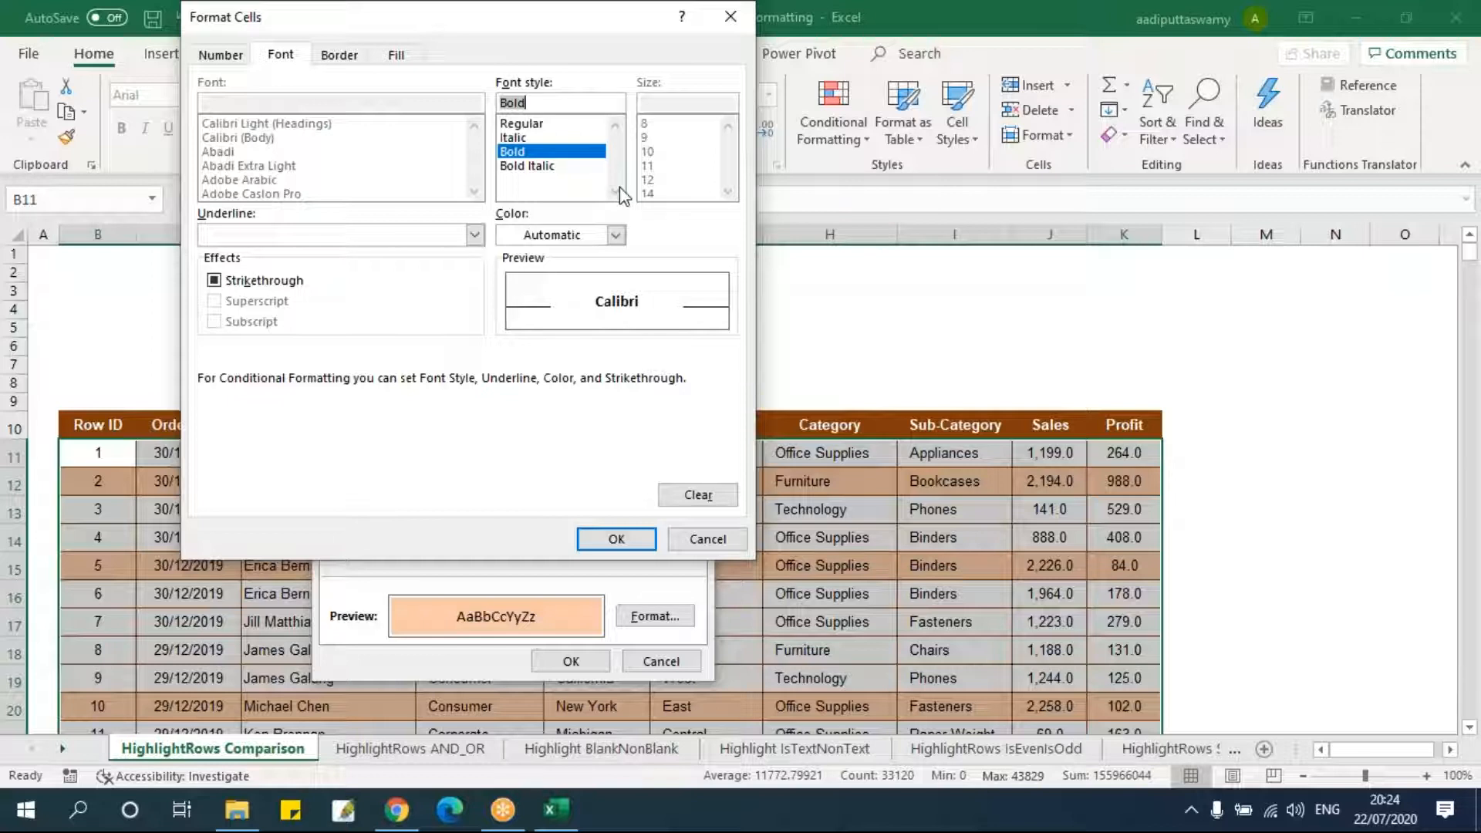
click(616, 236)
click(615, 235)
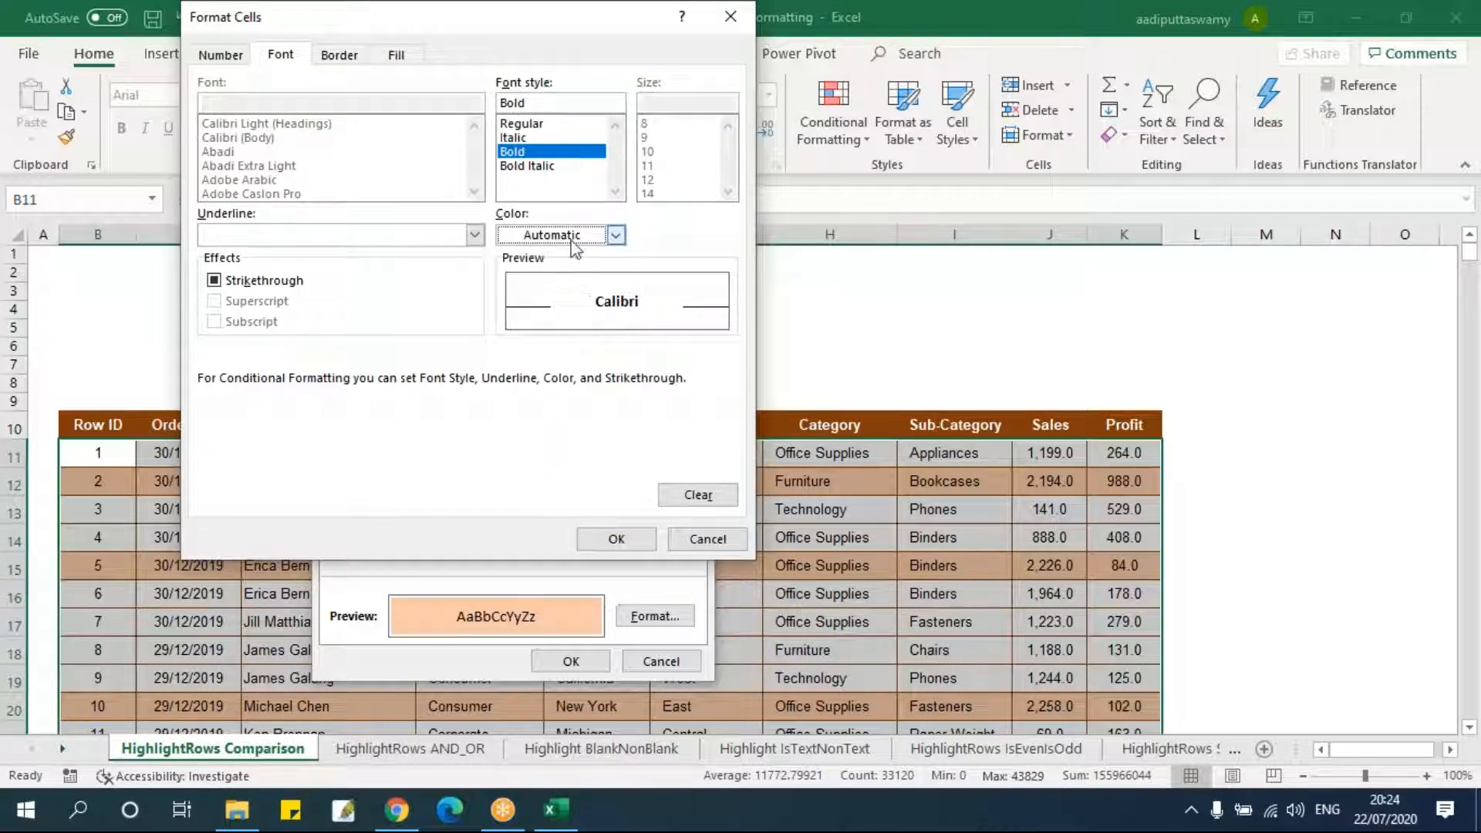
click(627, 539)
click(572, 660)
click(733, 401)
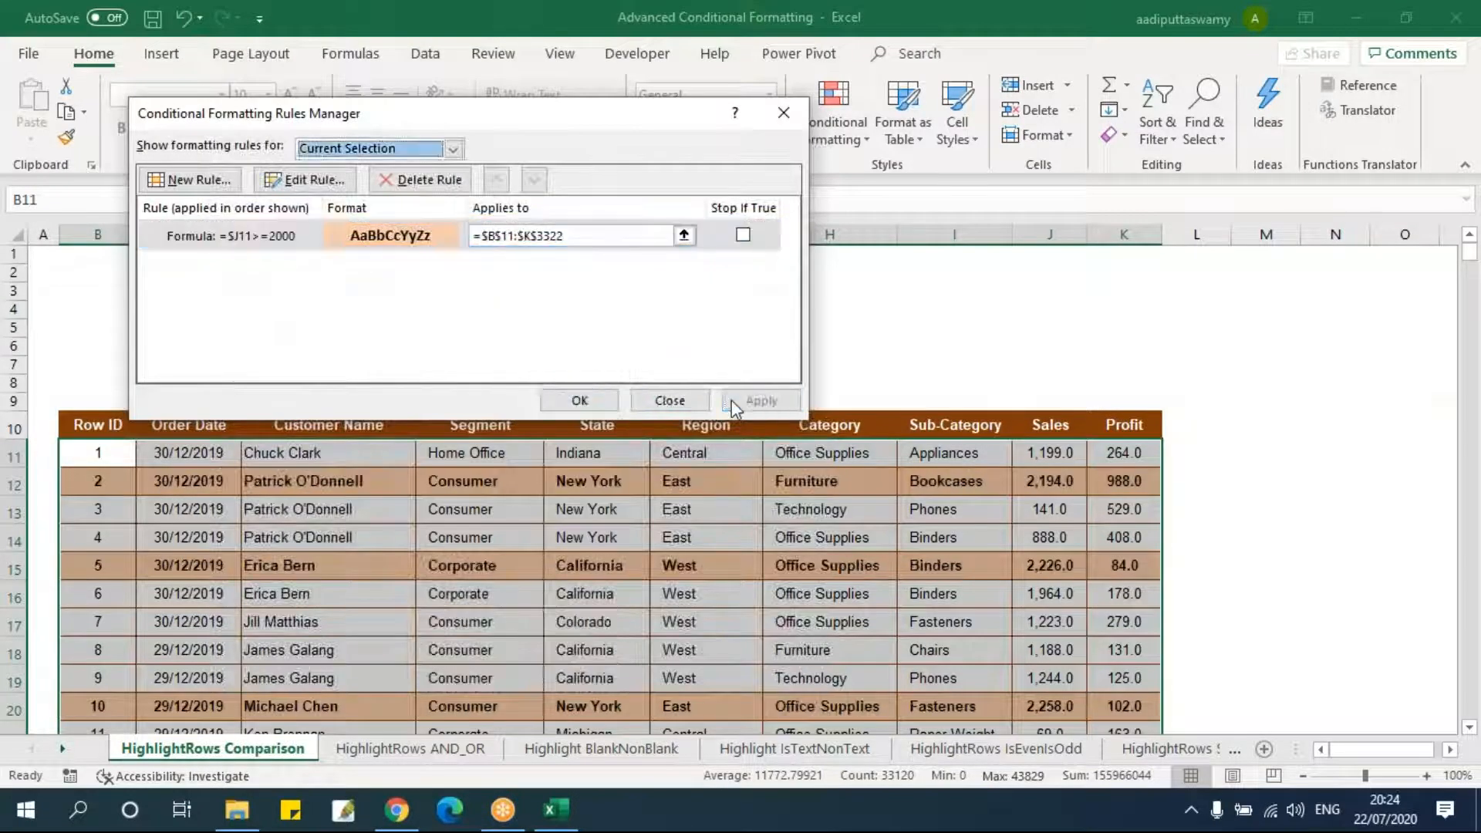
click(668, 400)
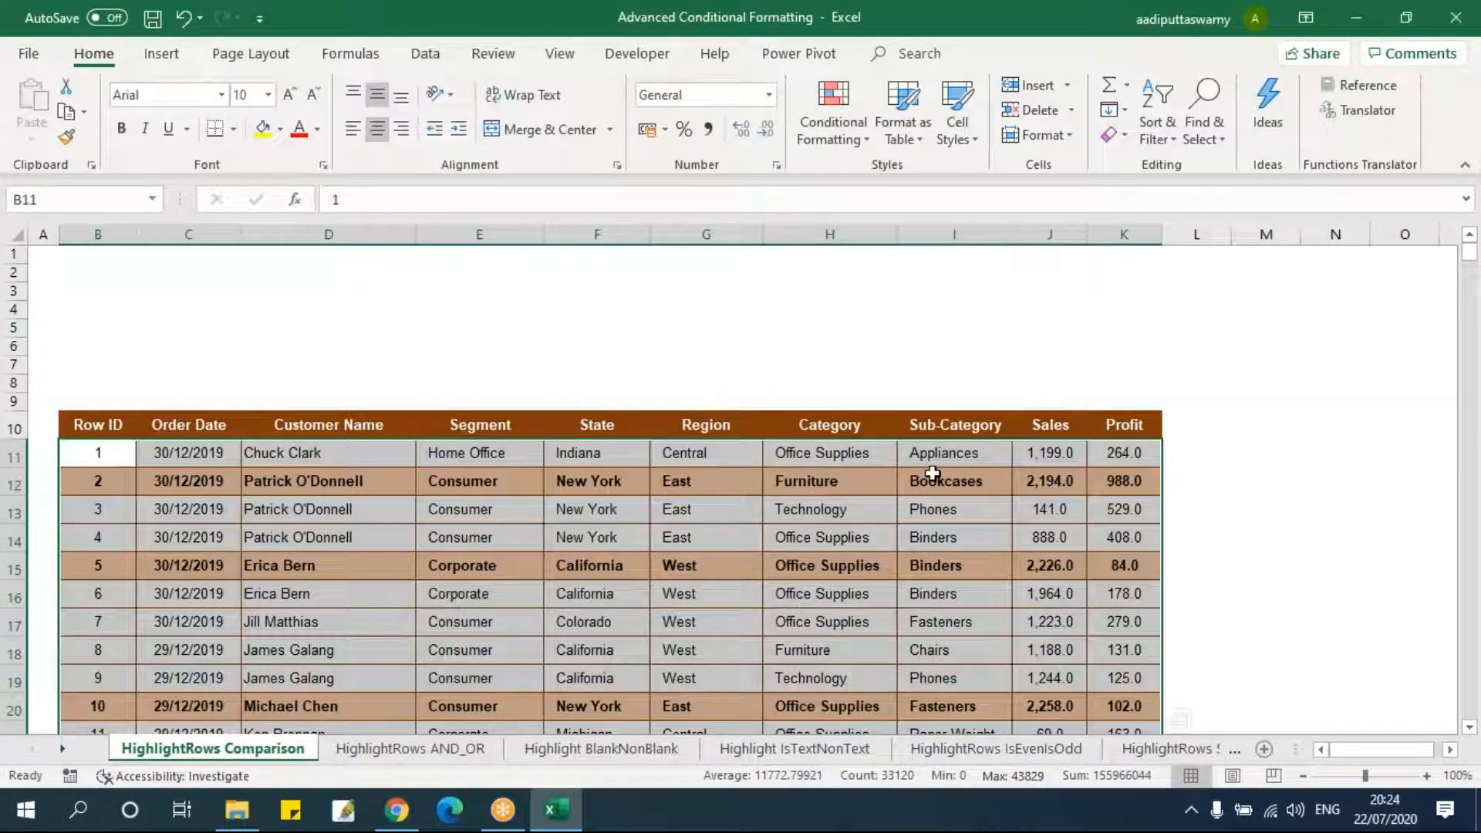
- Change the Sales value for Row ID 3 in cell J13 to 2141 to test the row highlighting
click(937, 480)
click(863, 343)
scroll(874, 419, down, 4)
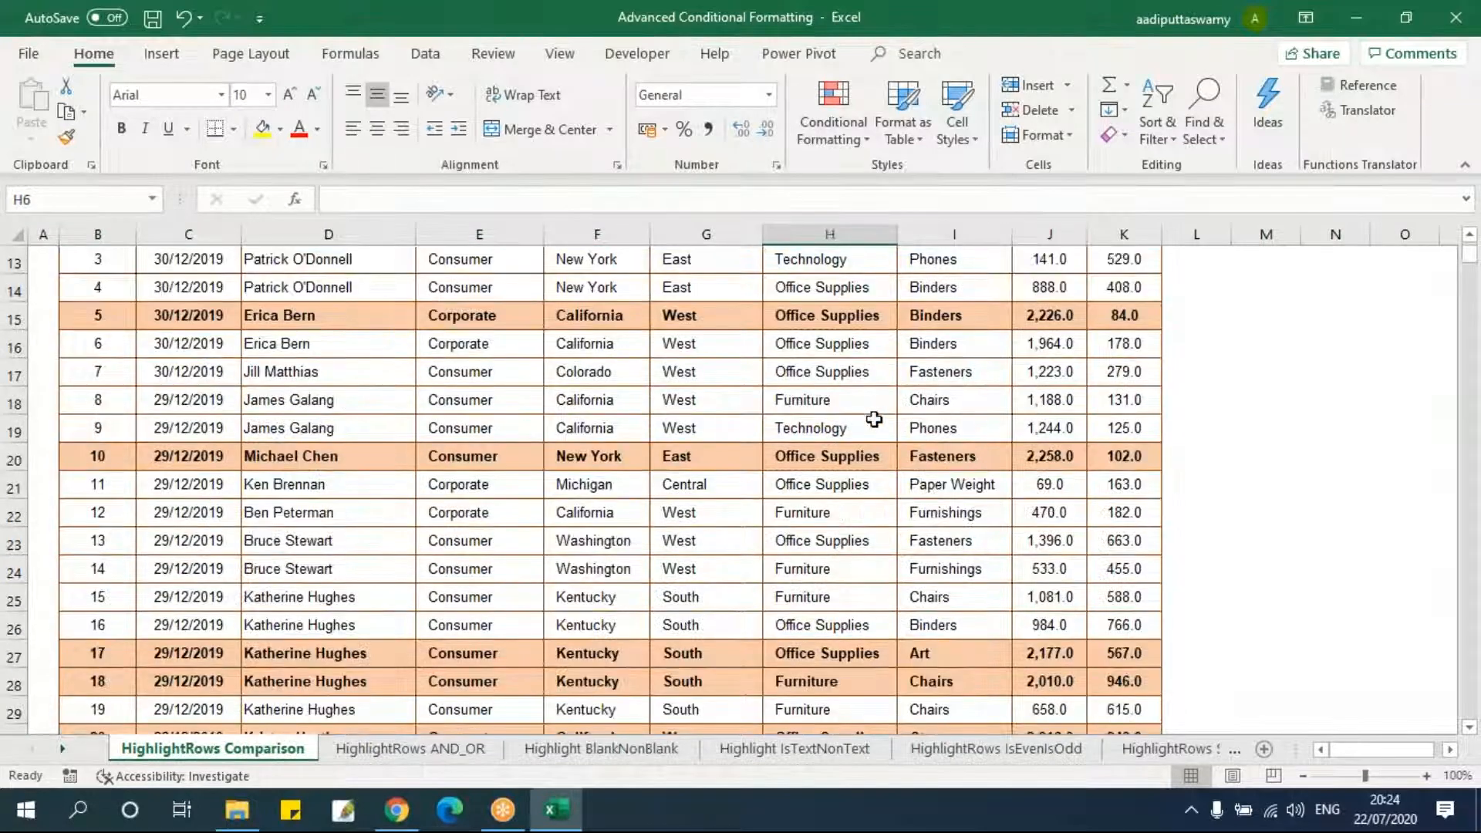
scroll(869, 419, up, 4)
click(1072, 480)
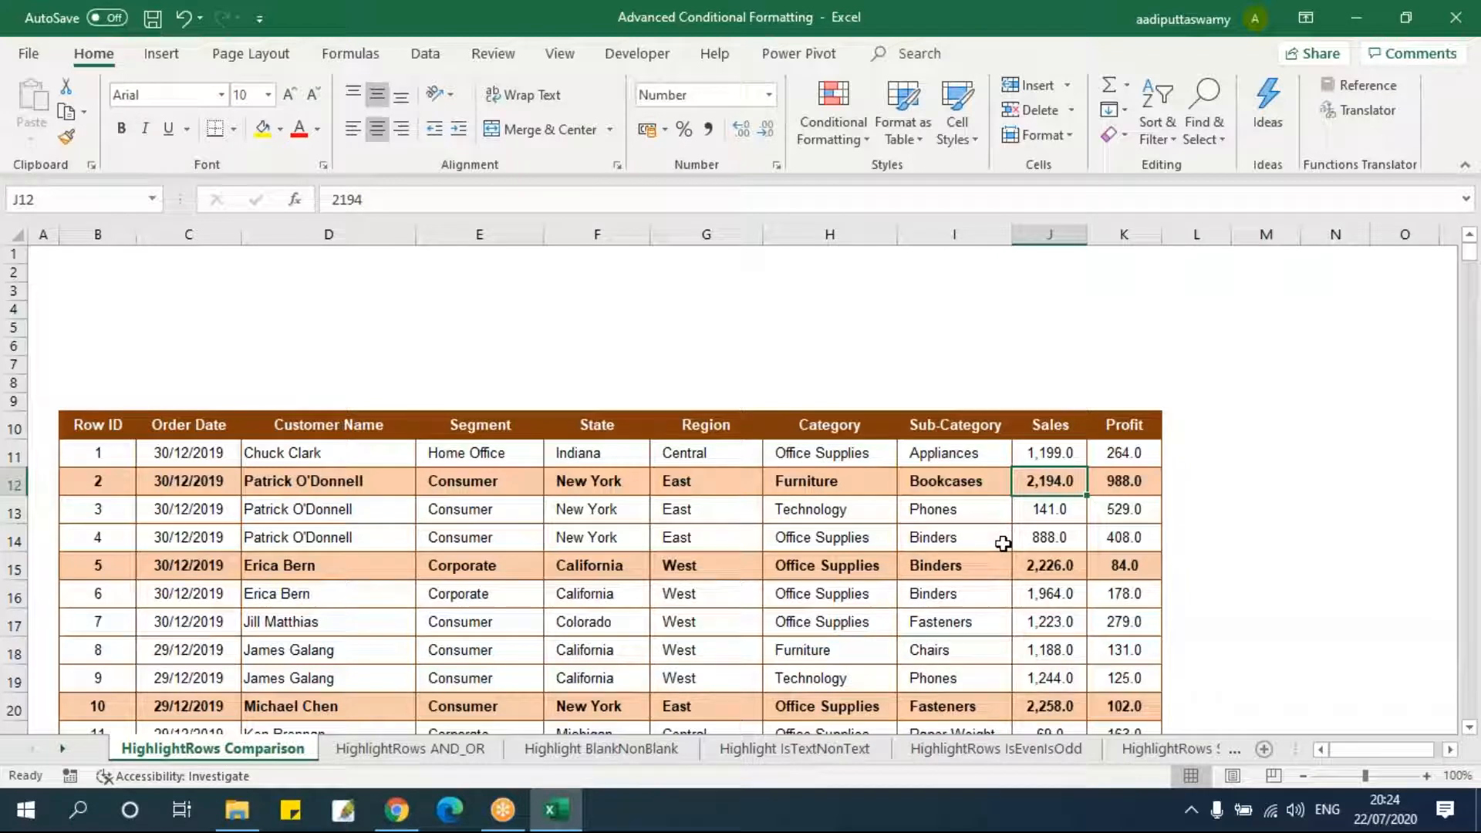
double_click(1050, 509)
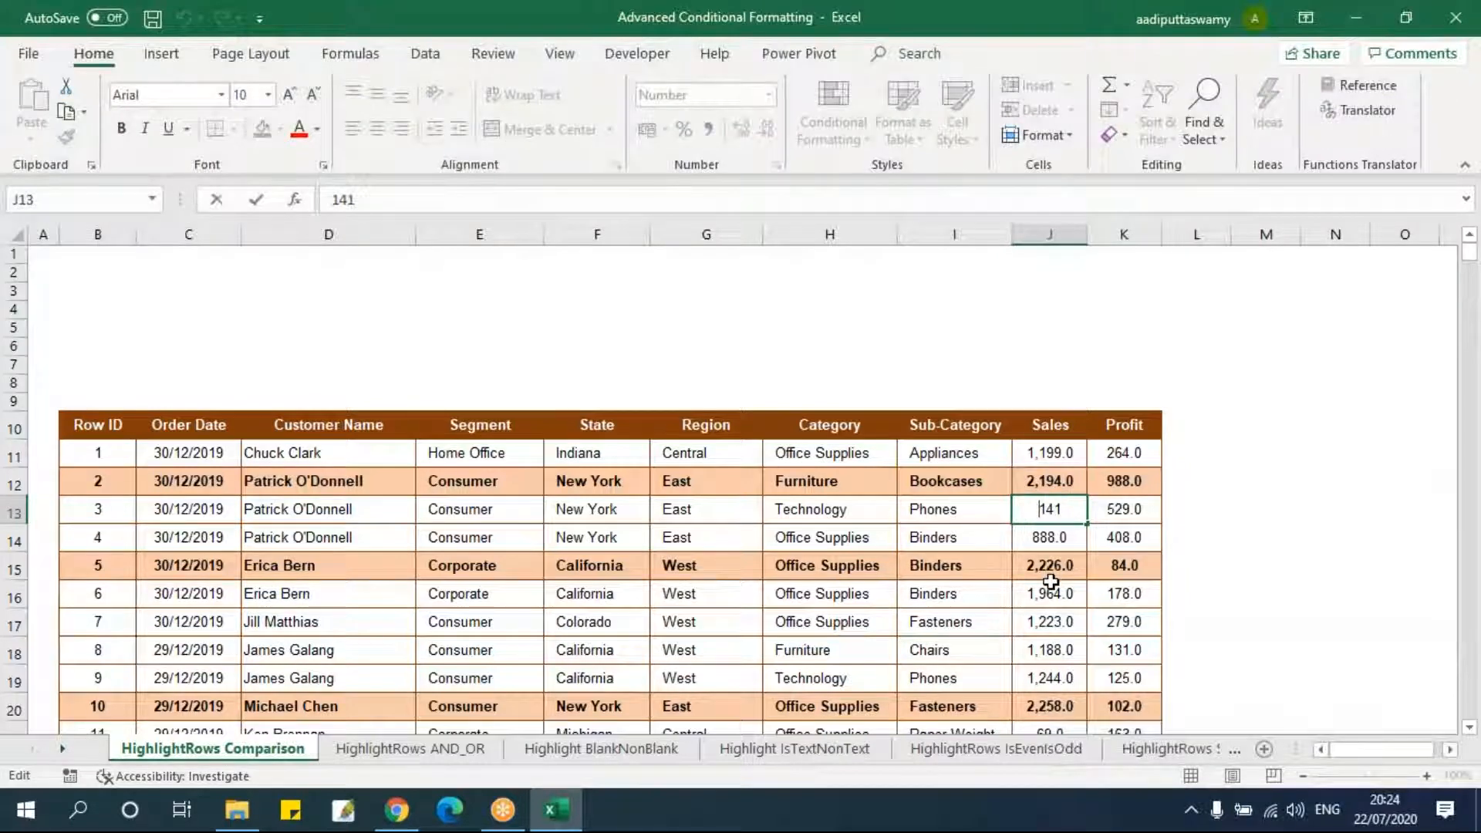
text(2)
click(1018, 623)
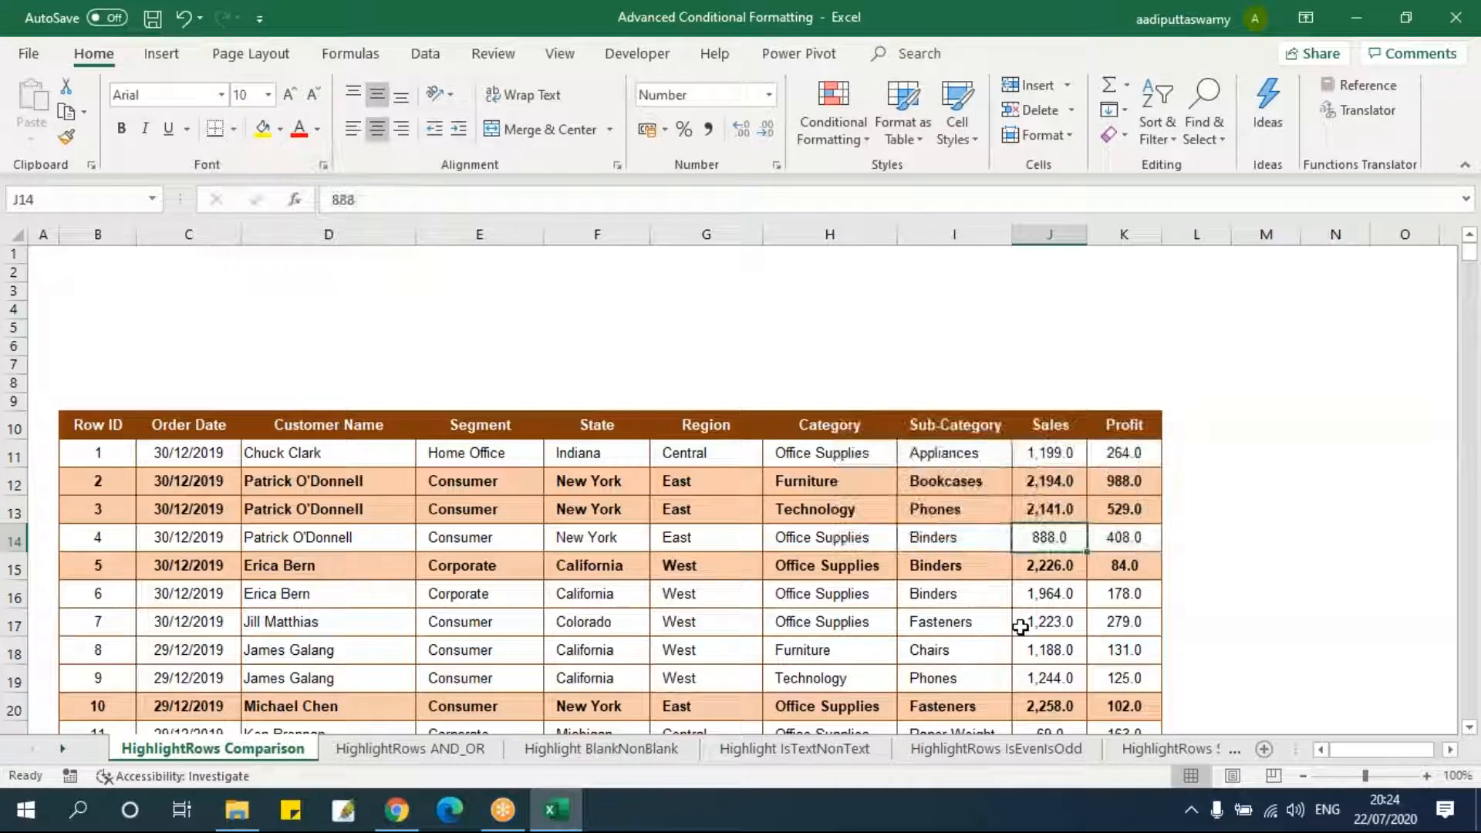
- Change the Sales value for Row ID 2 in cell J12 to 194 to test the row highlighting
double_click(1049, 481)
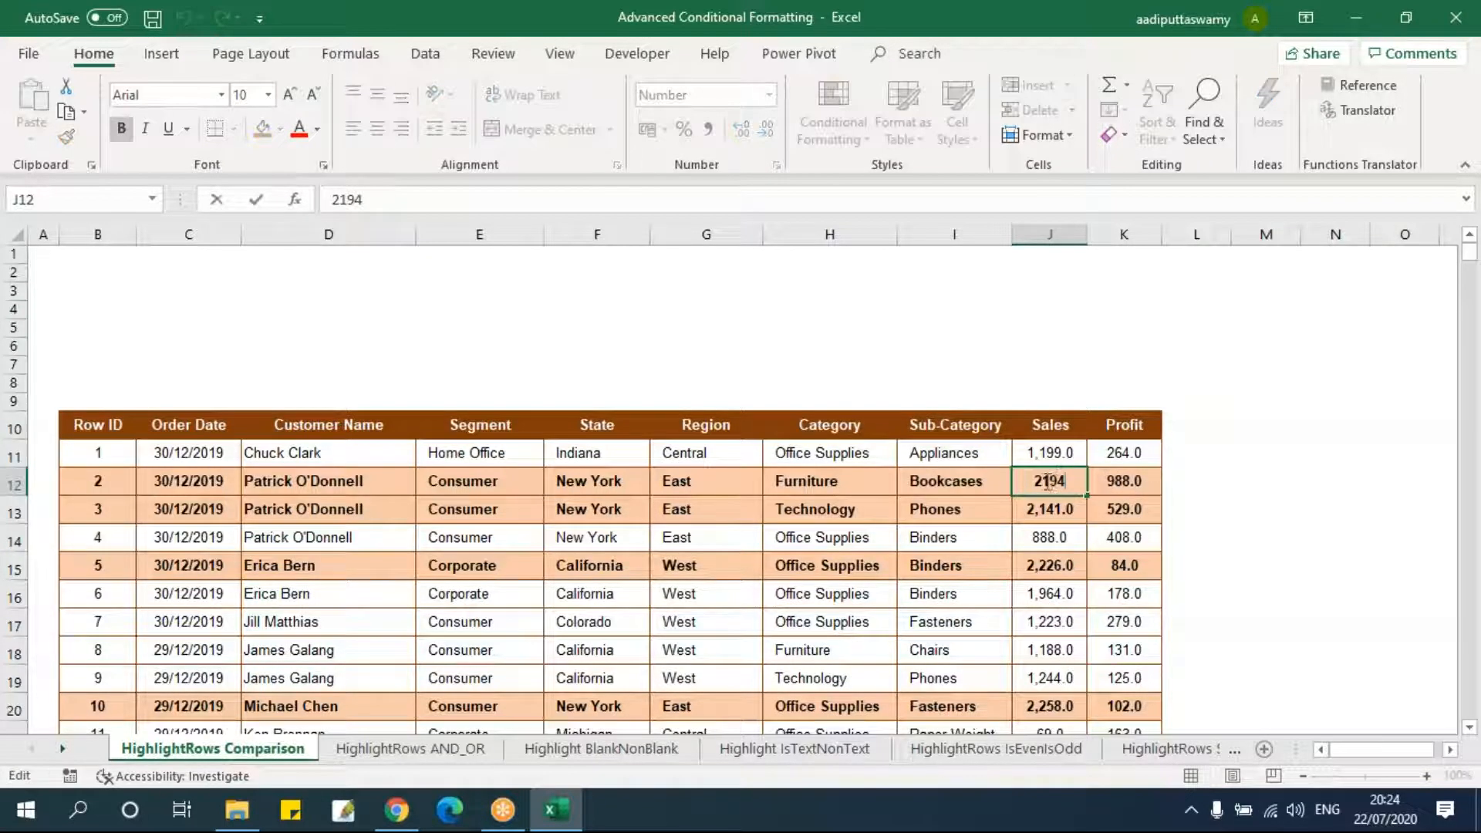
key(Delete)
click(875, 563)
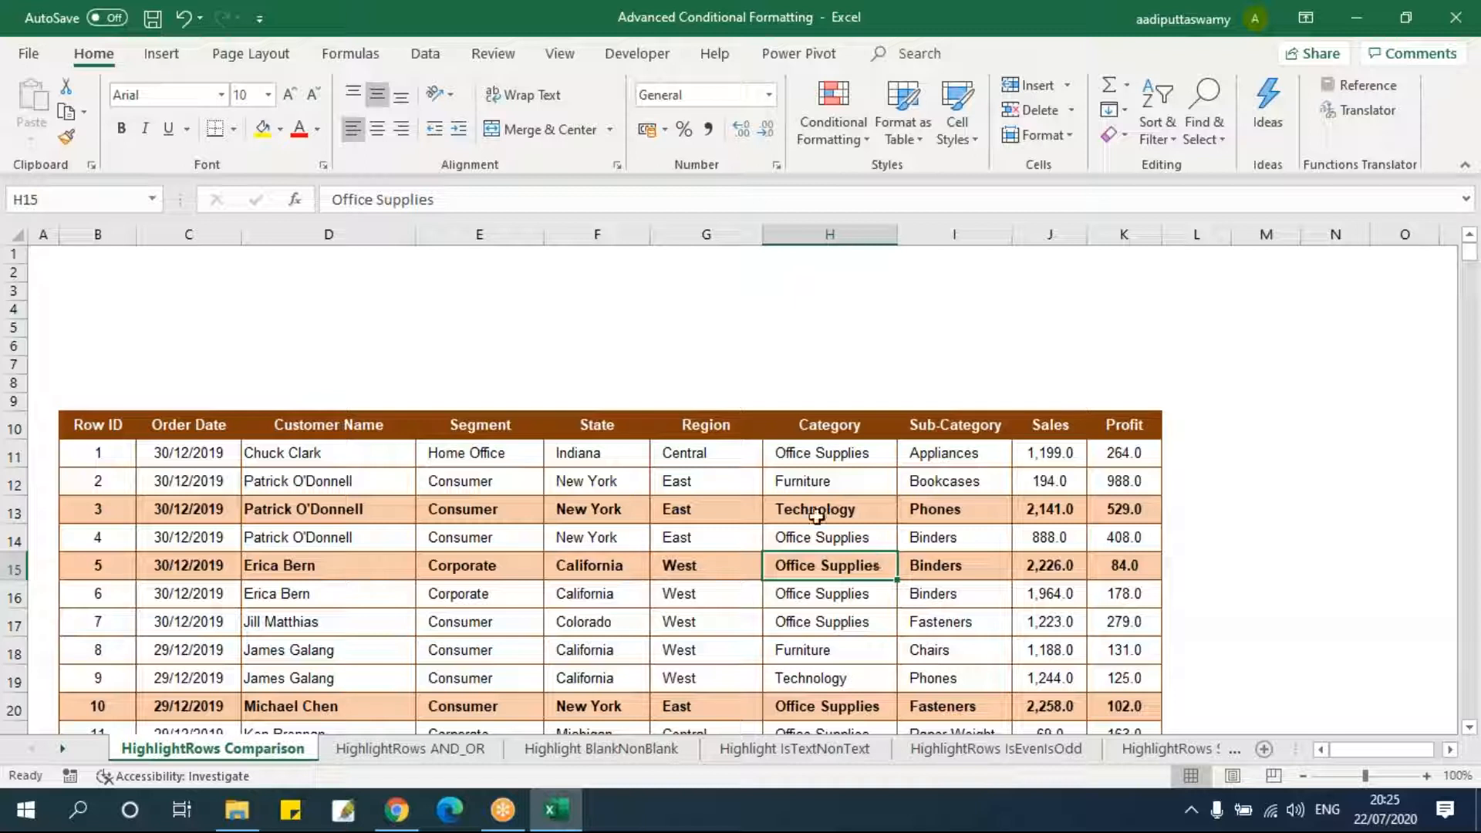
- Select all the table's data rows from B11 across to the Profit column and down to the last row
click(698, 456)
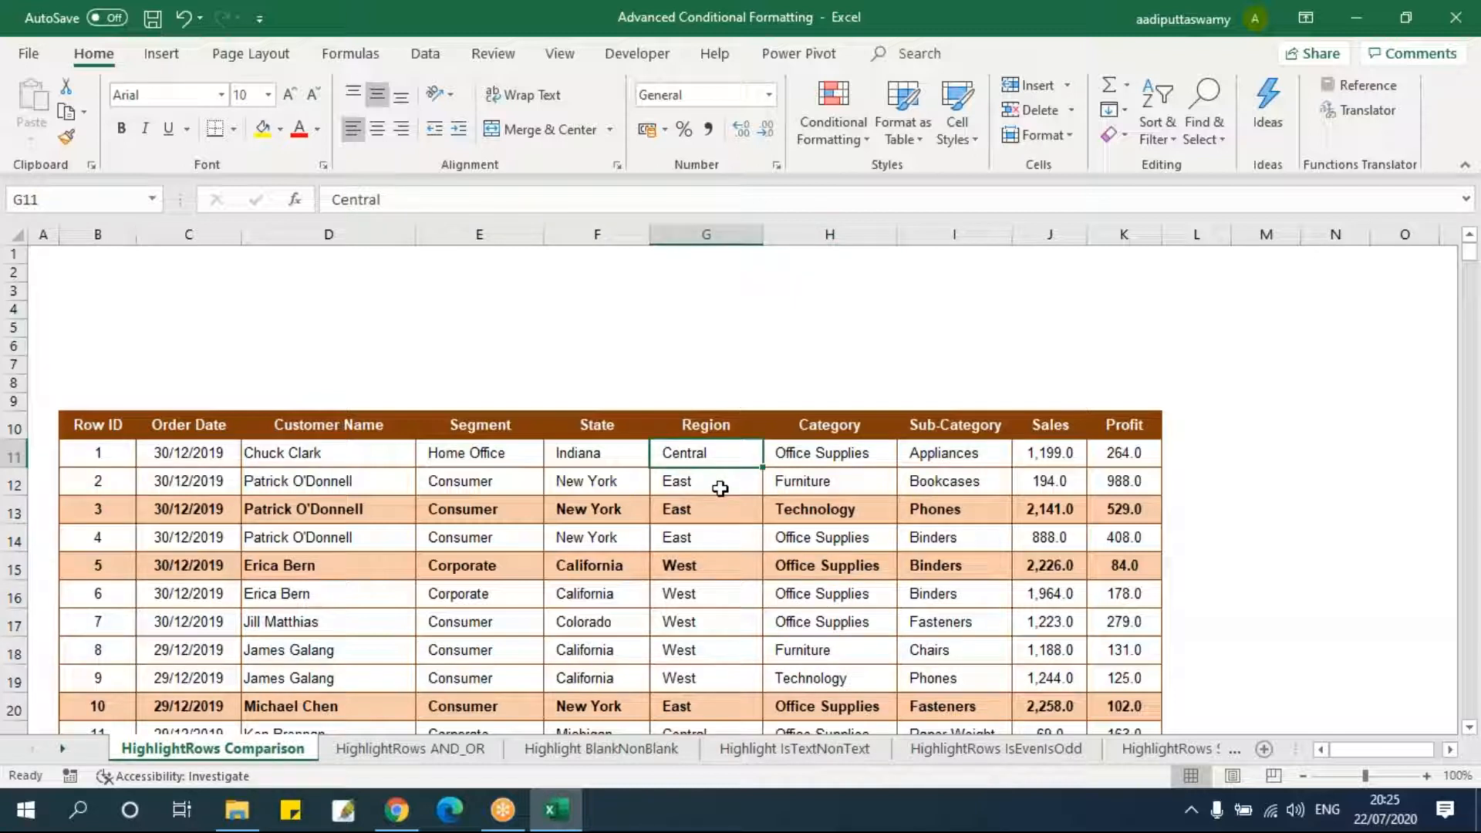
key(Left)
key(Left)
key(Left)
key(Left)
key(Left)
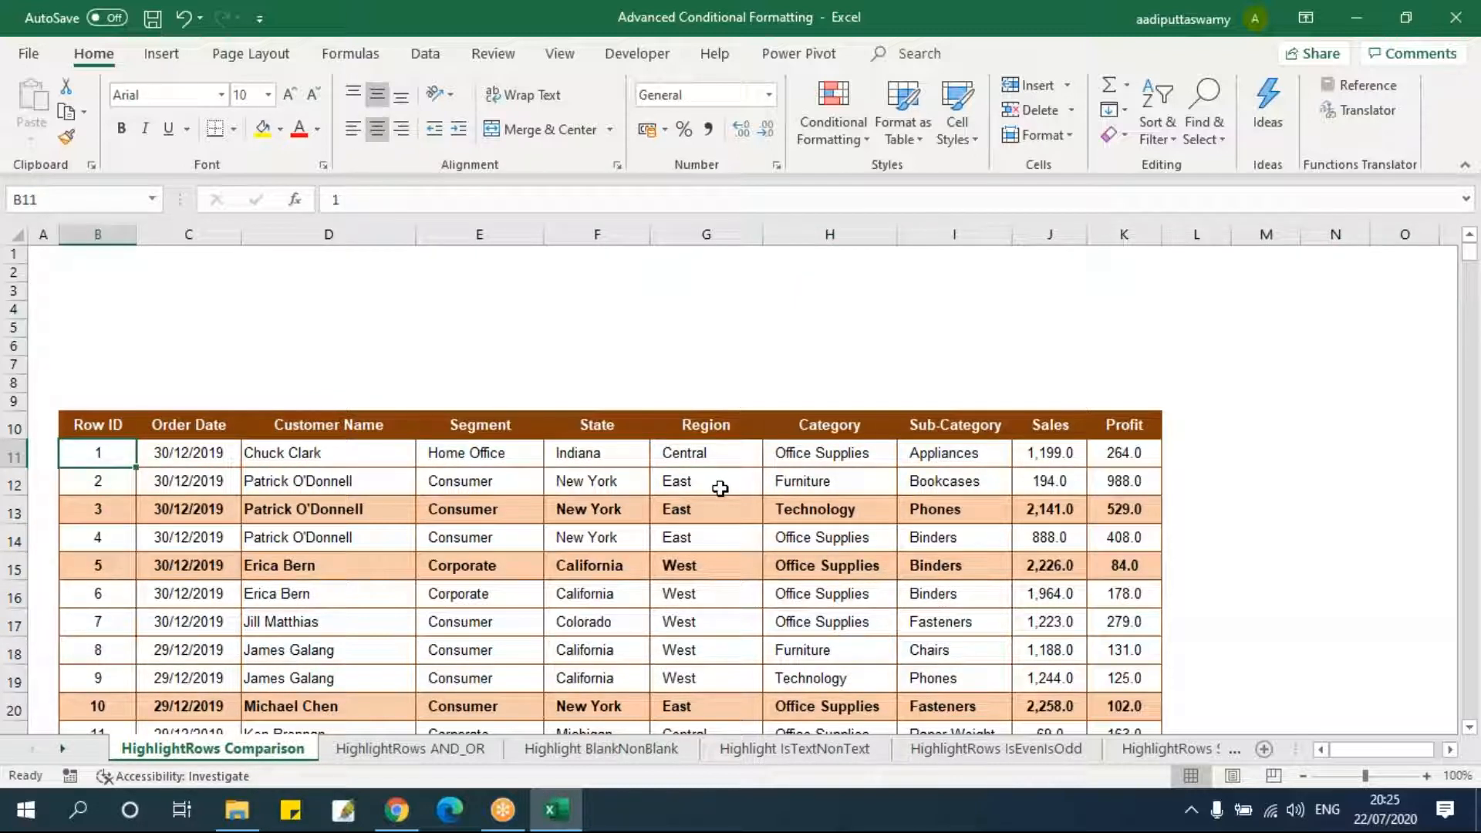
key(ctrl+shift+Right)
key(ctrl+shift+Down)
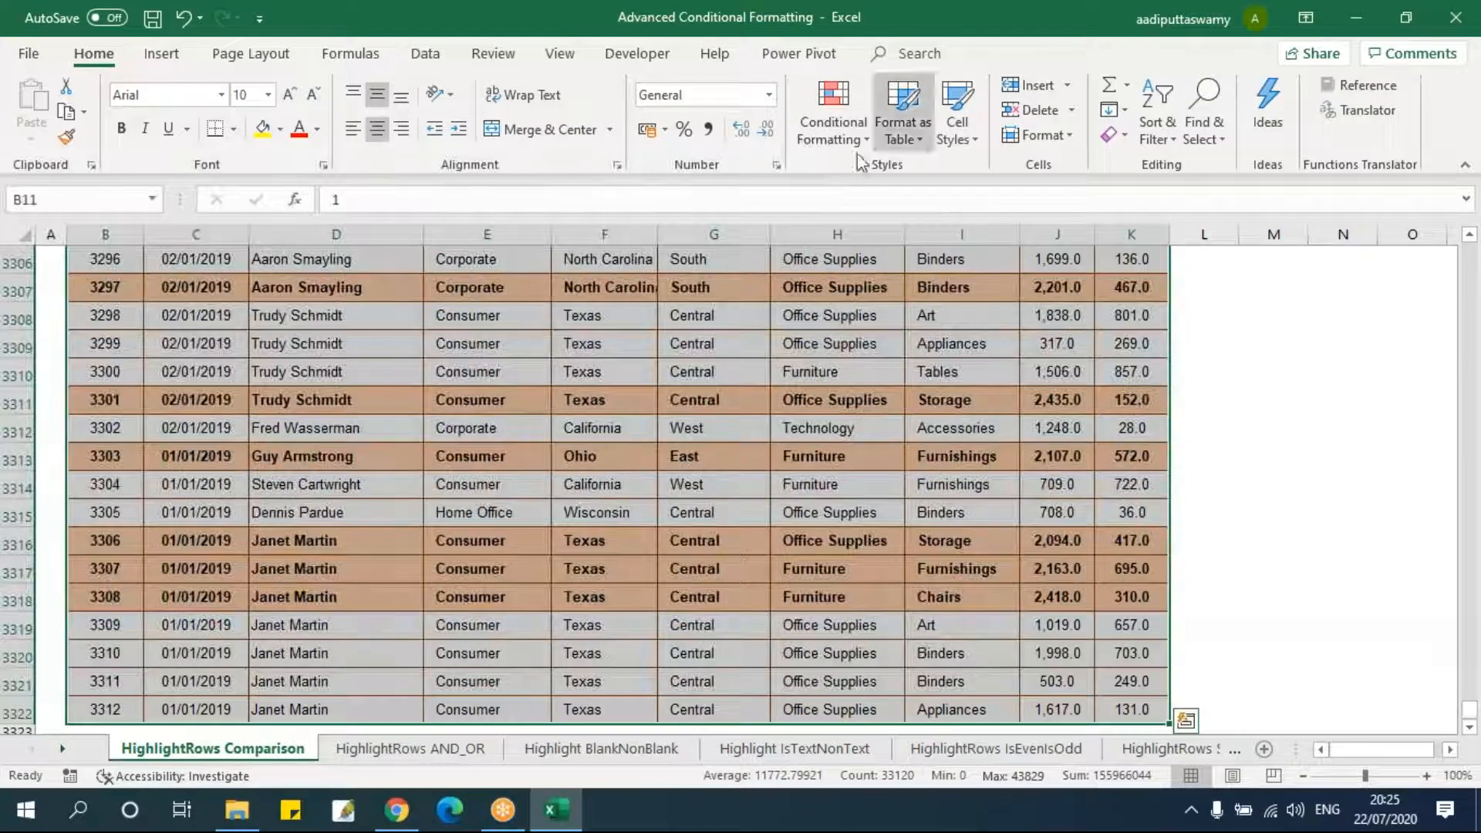
- Start a new conditional formatting rule for the selected rows that uses a formula to determine which cells to format
click(828, 136)
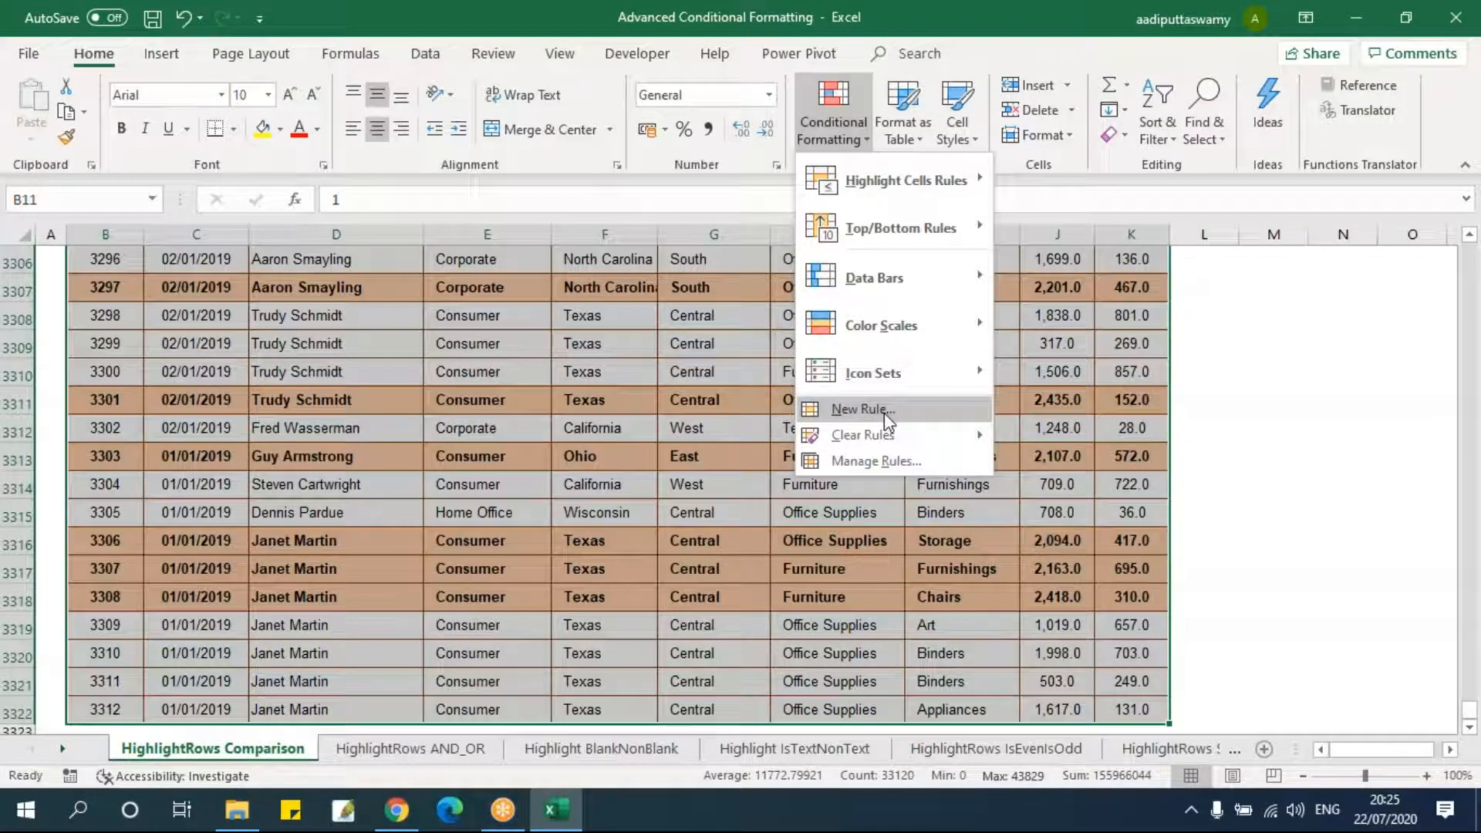
click(884, 414)
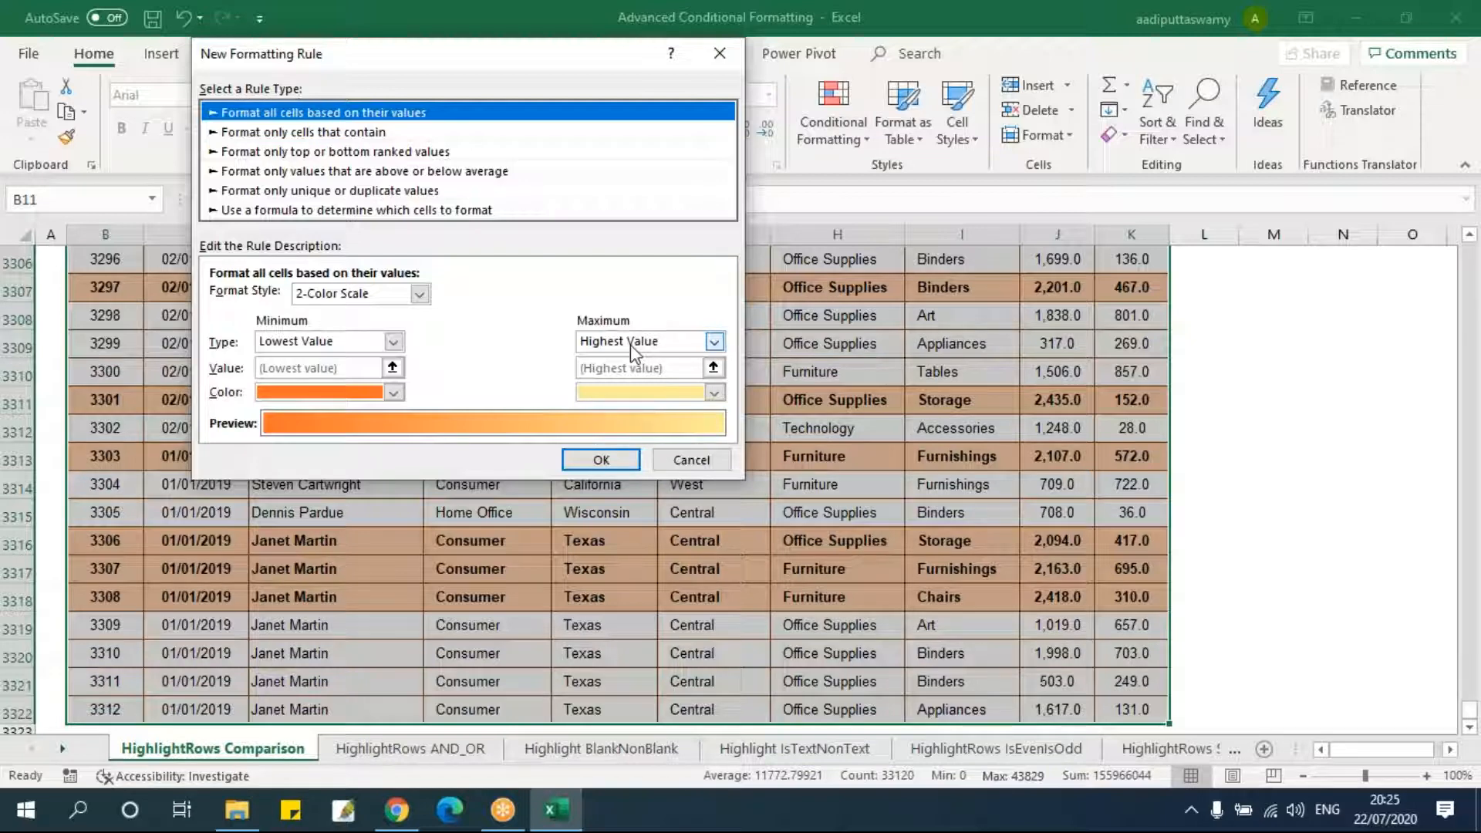
click(380, 209)
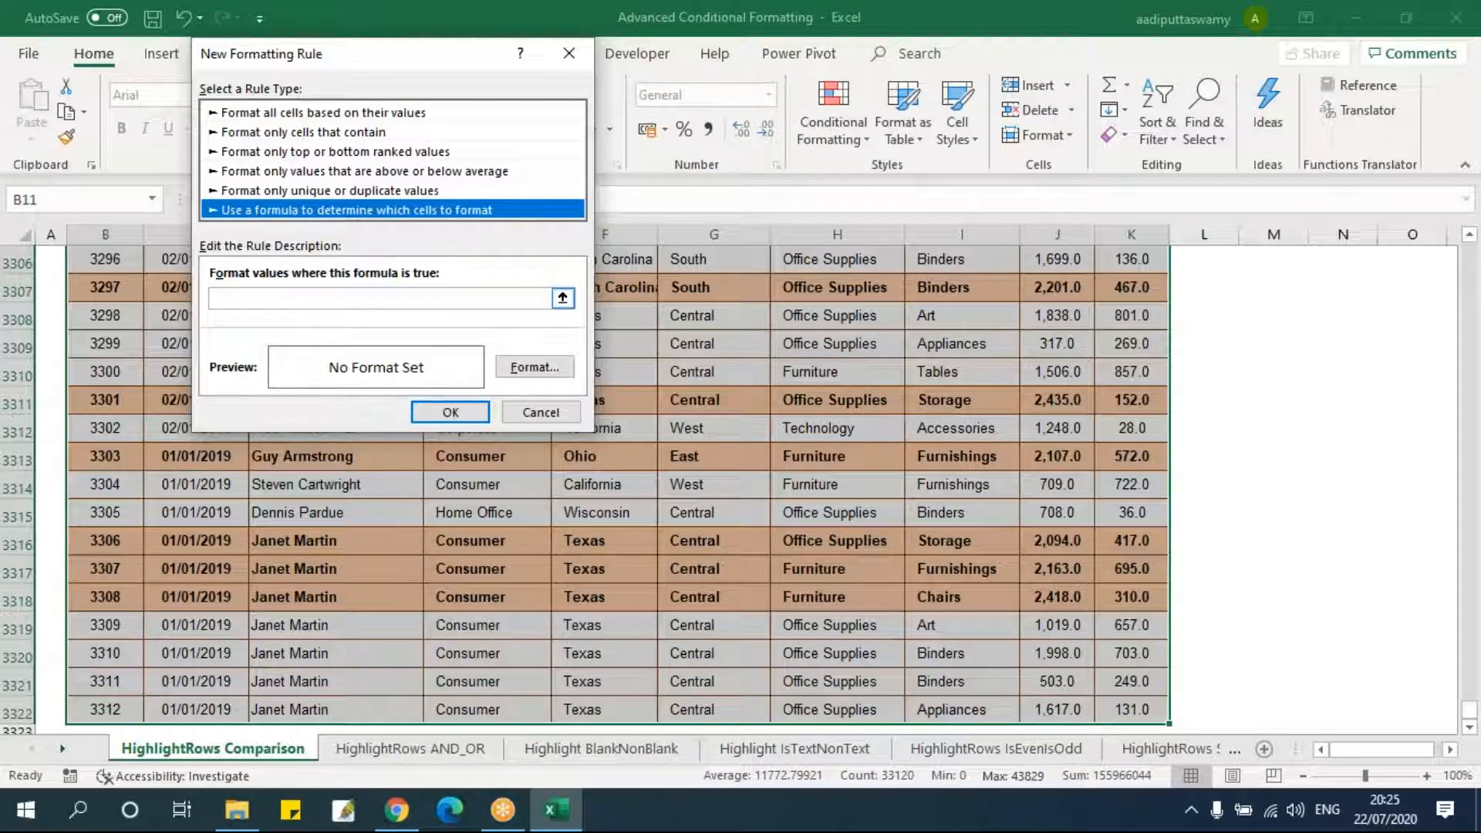
- Enter the rule formula =$J11<=100, with the reference to the first Sales cell locked to its column only
click(563, 297)
click(1470, 273)
click(1470, 272)
click(1471, 272)
click(1471, 272)
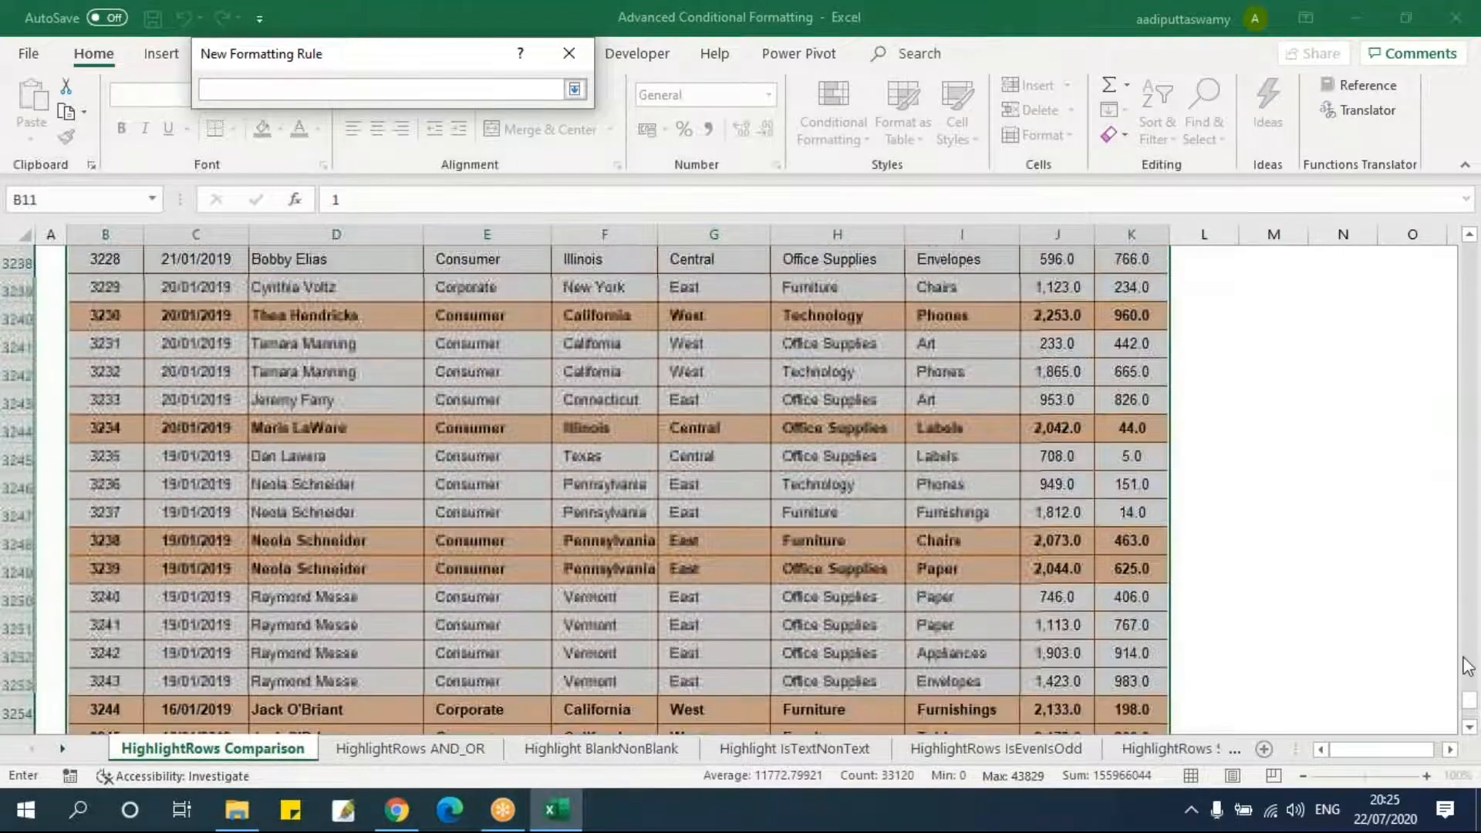
drag(1470, 702, 1470, 253)
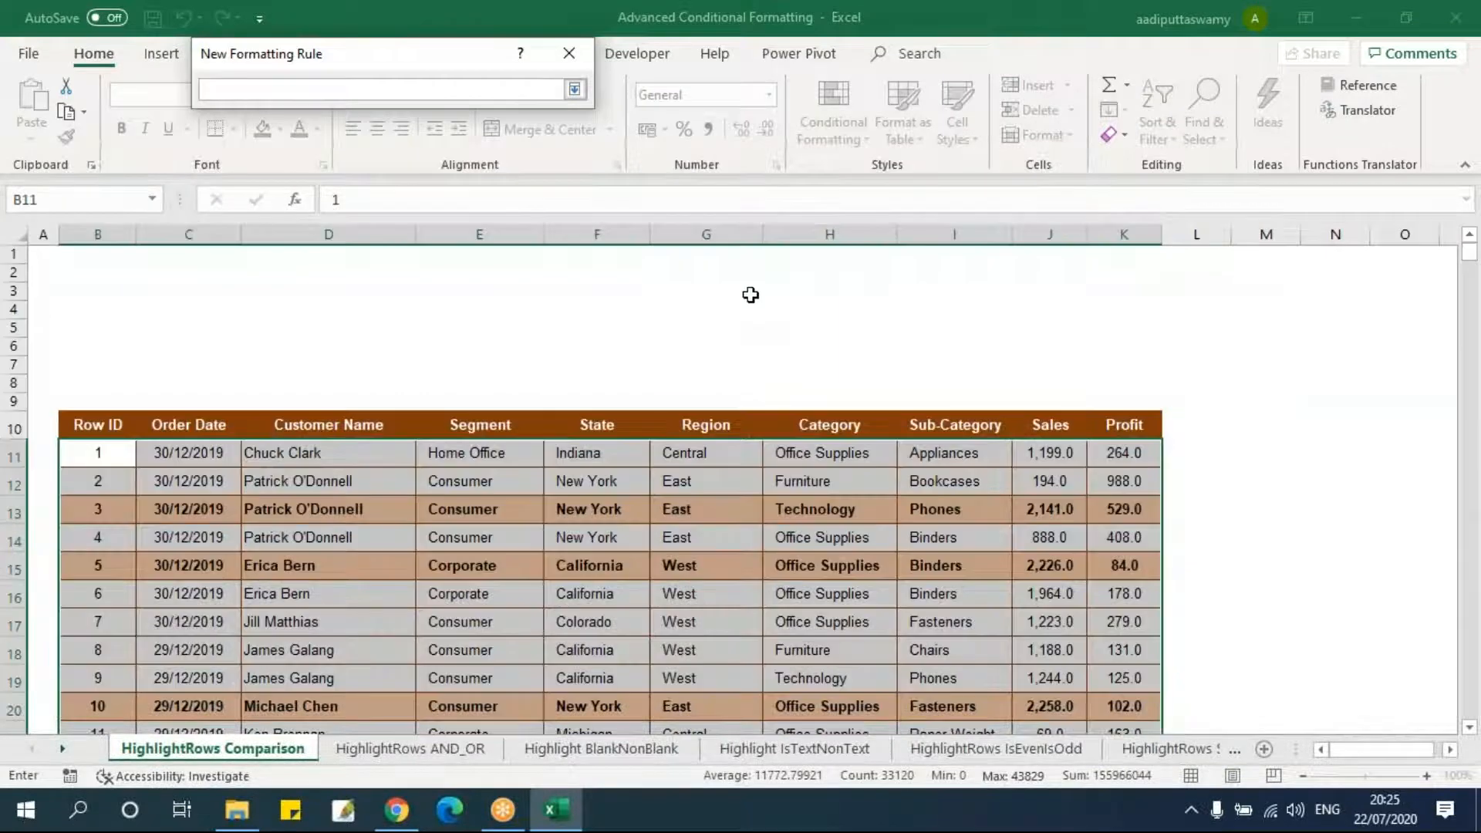
click(575, 89)
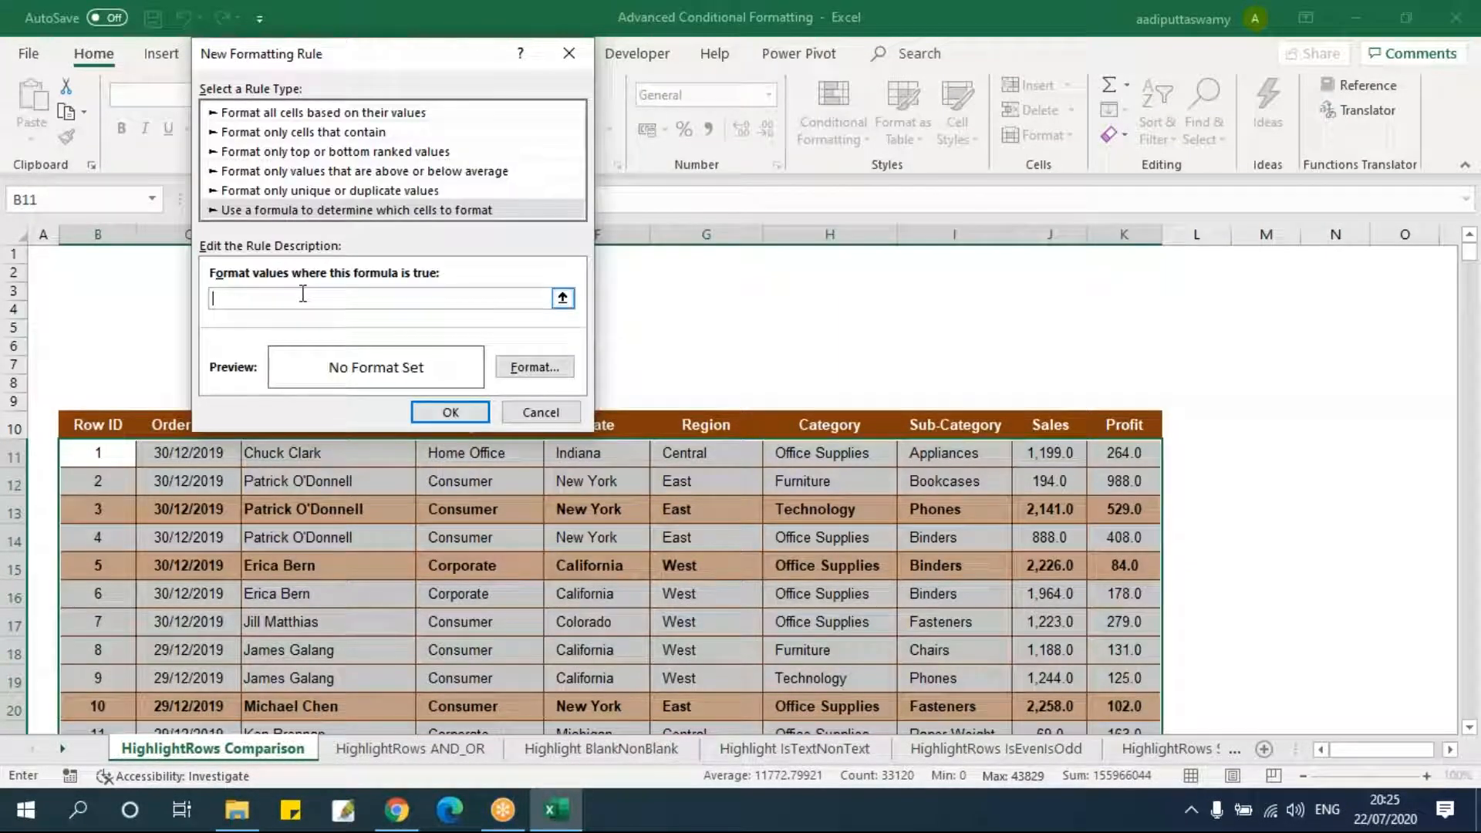
click(1046, 455)
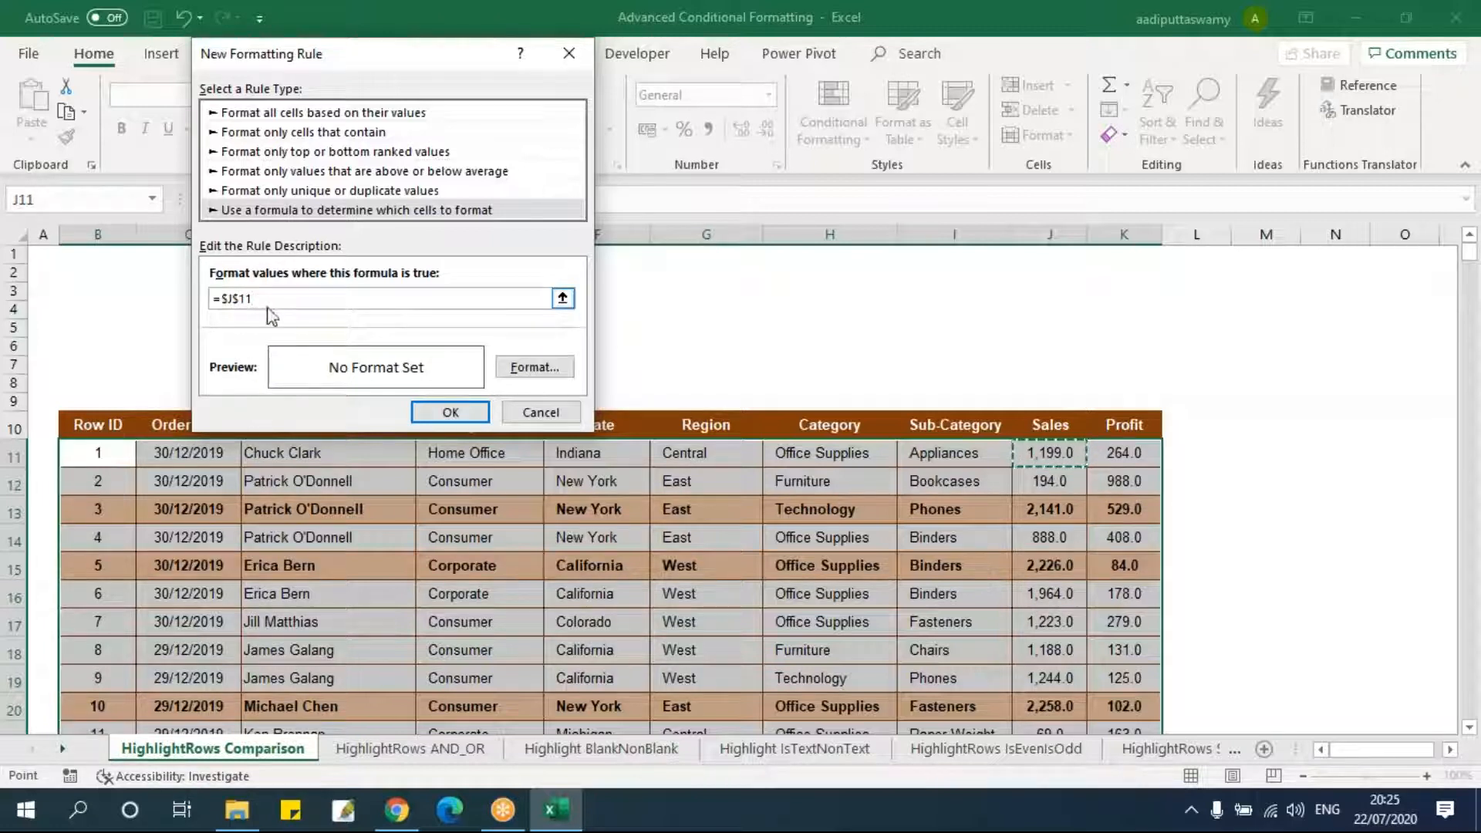
key(F4)
key(F4)
text(<=100)
- Give the new rule's format a red background fill
click(521, 369)
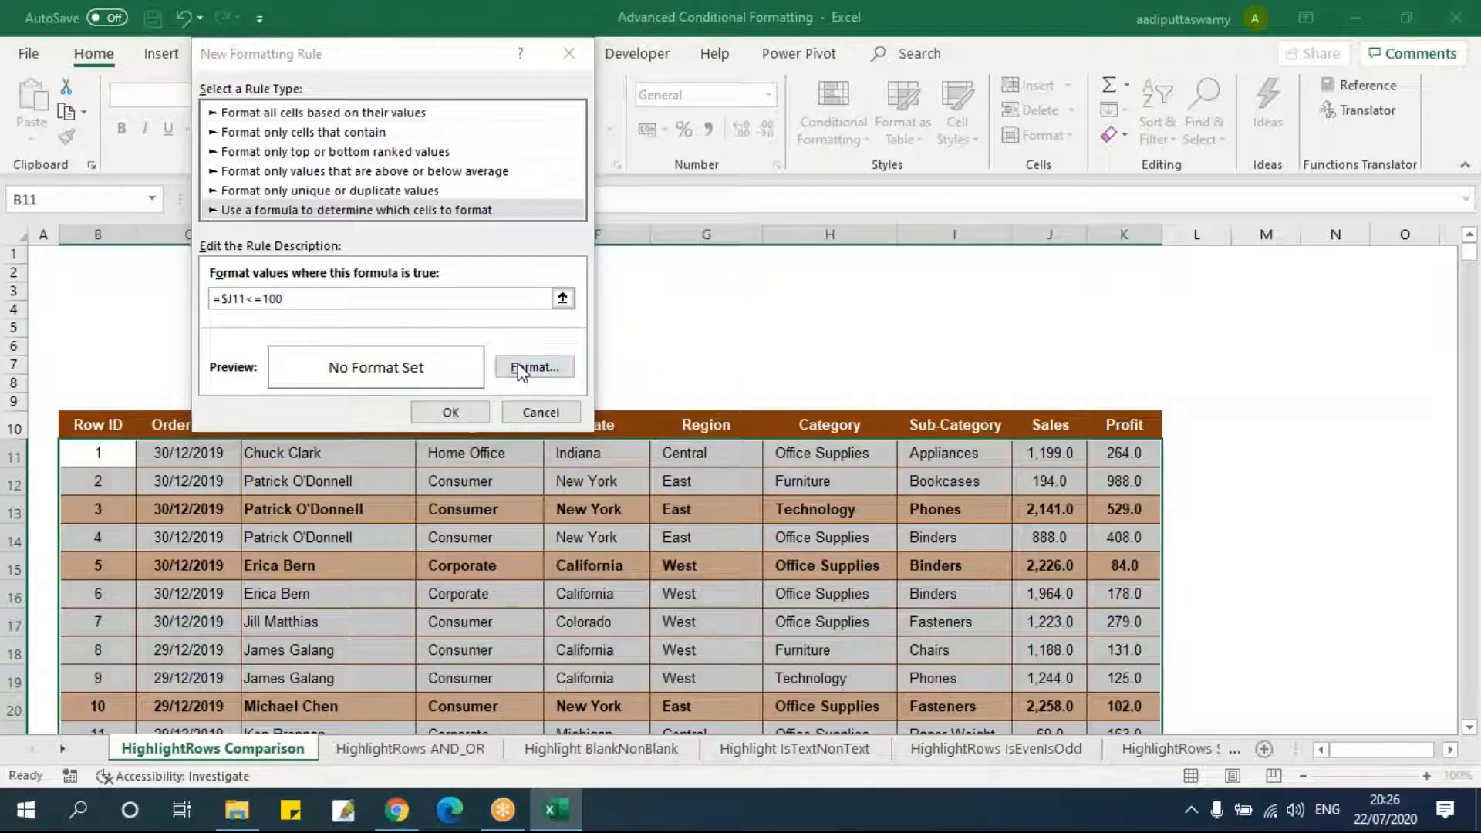
click(397, 54)
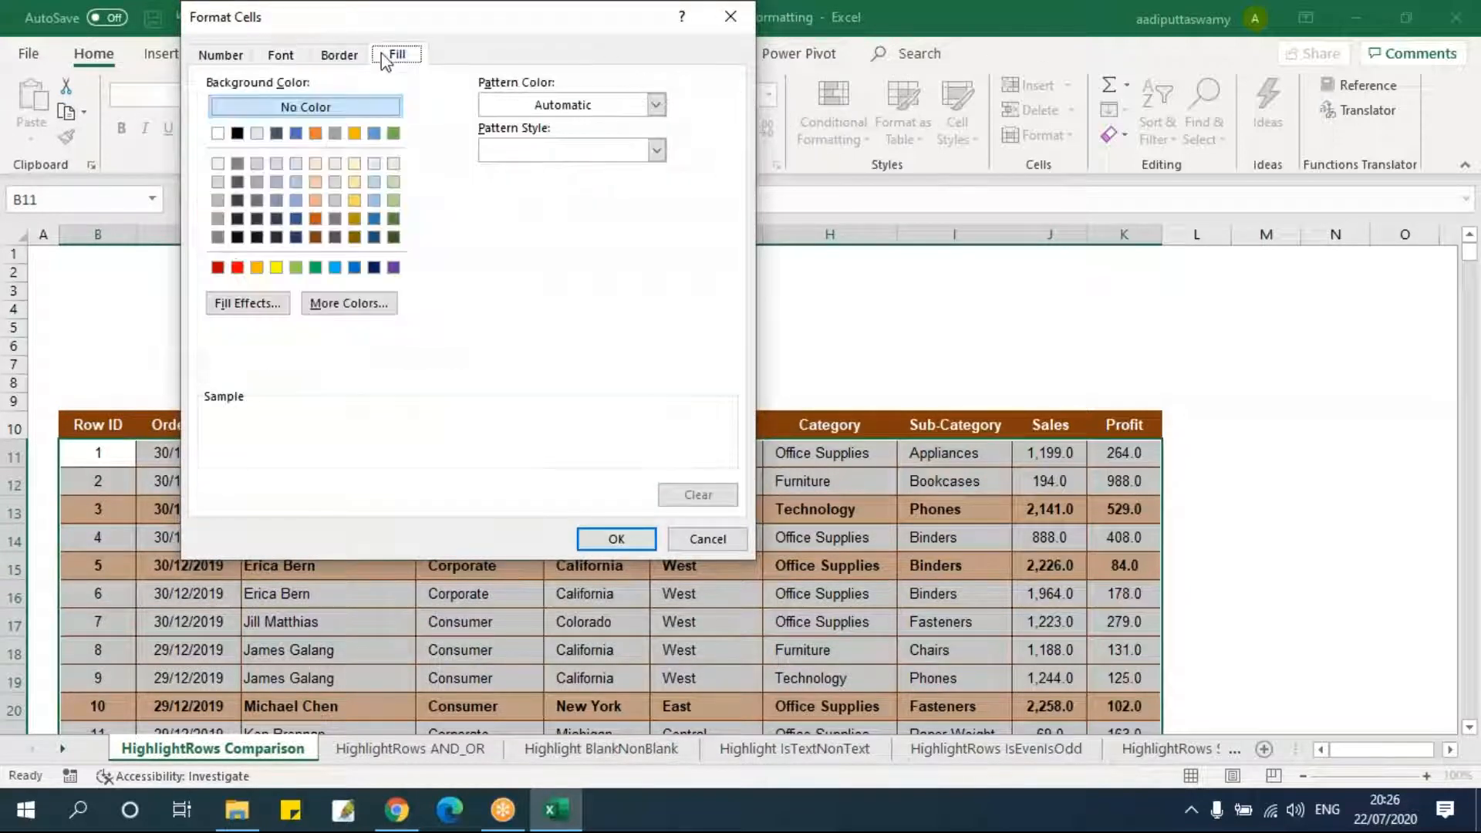
click(238, 267)
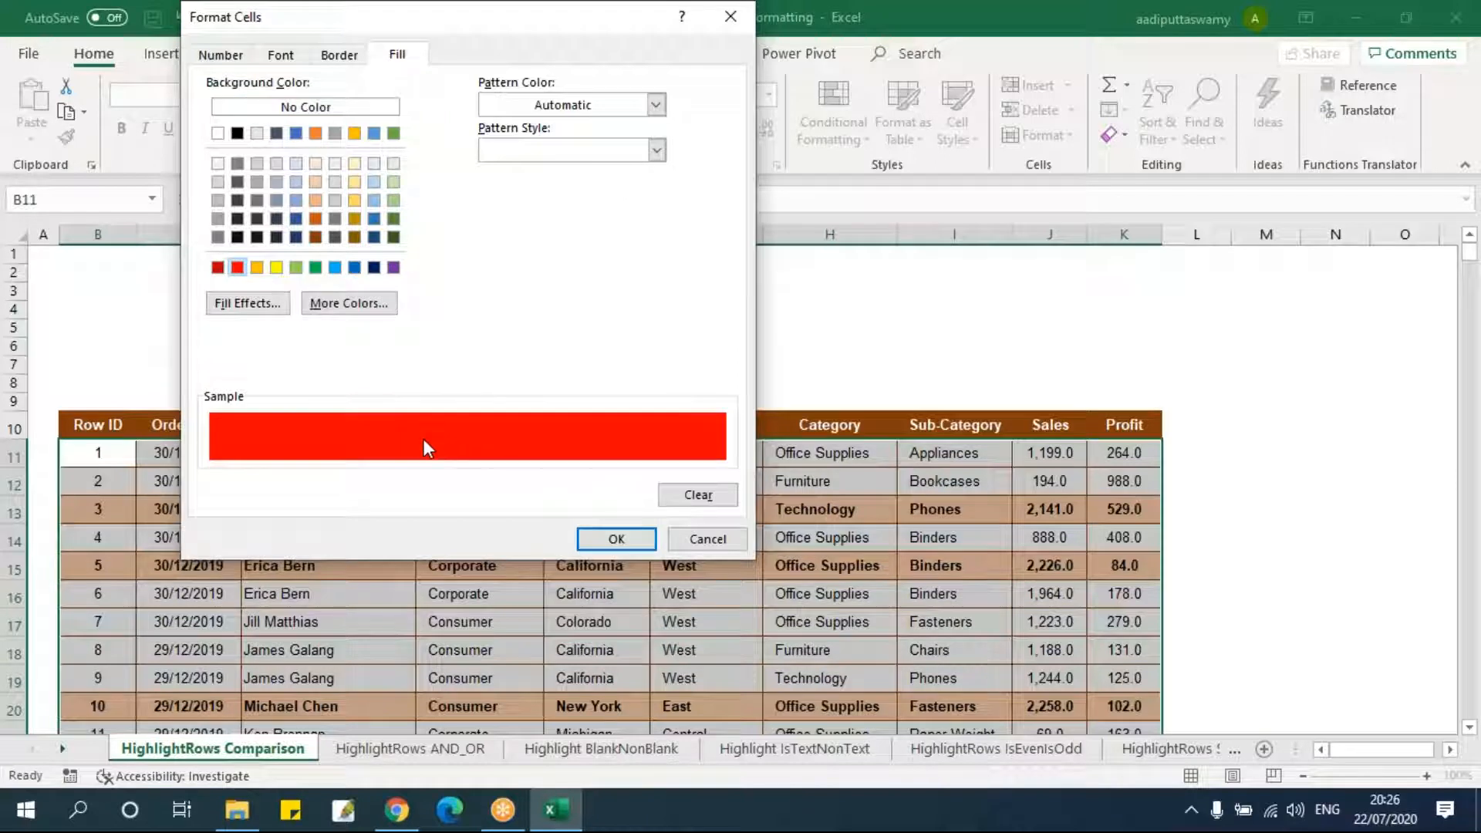
click(602, 541)
- Set the rule's font color to white and apply the new rule to the selected rows
click(529, 367)
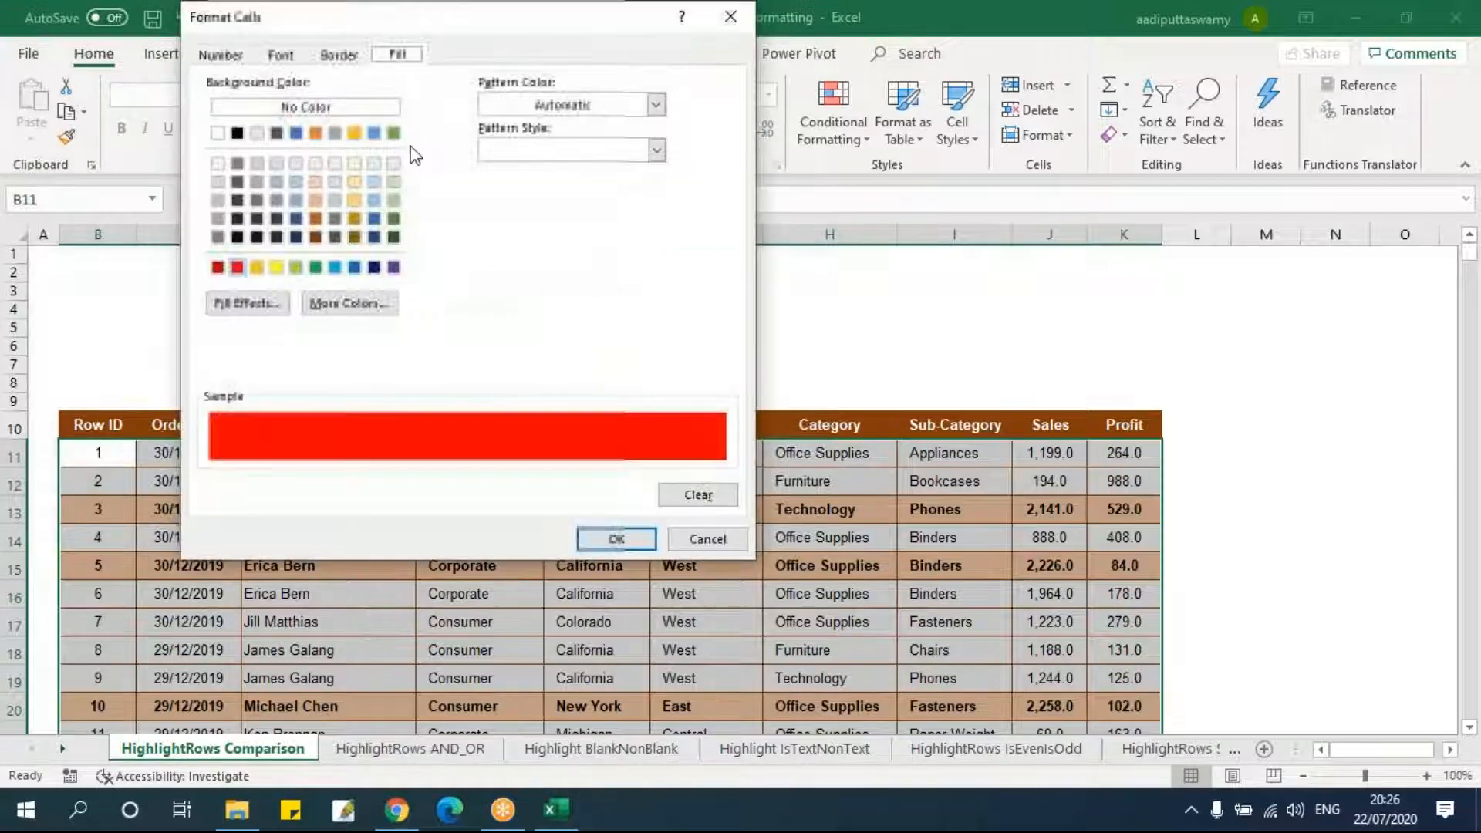
click(280, 55)
click(614, 234)
click(545, 237)
click(615, 235)
click(509, 310)
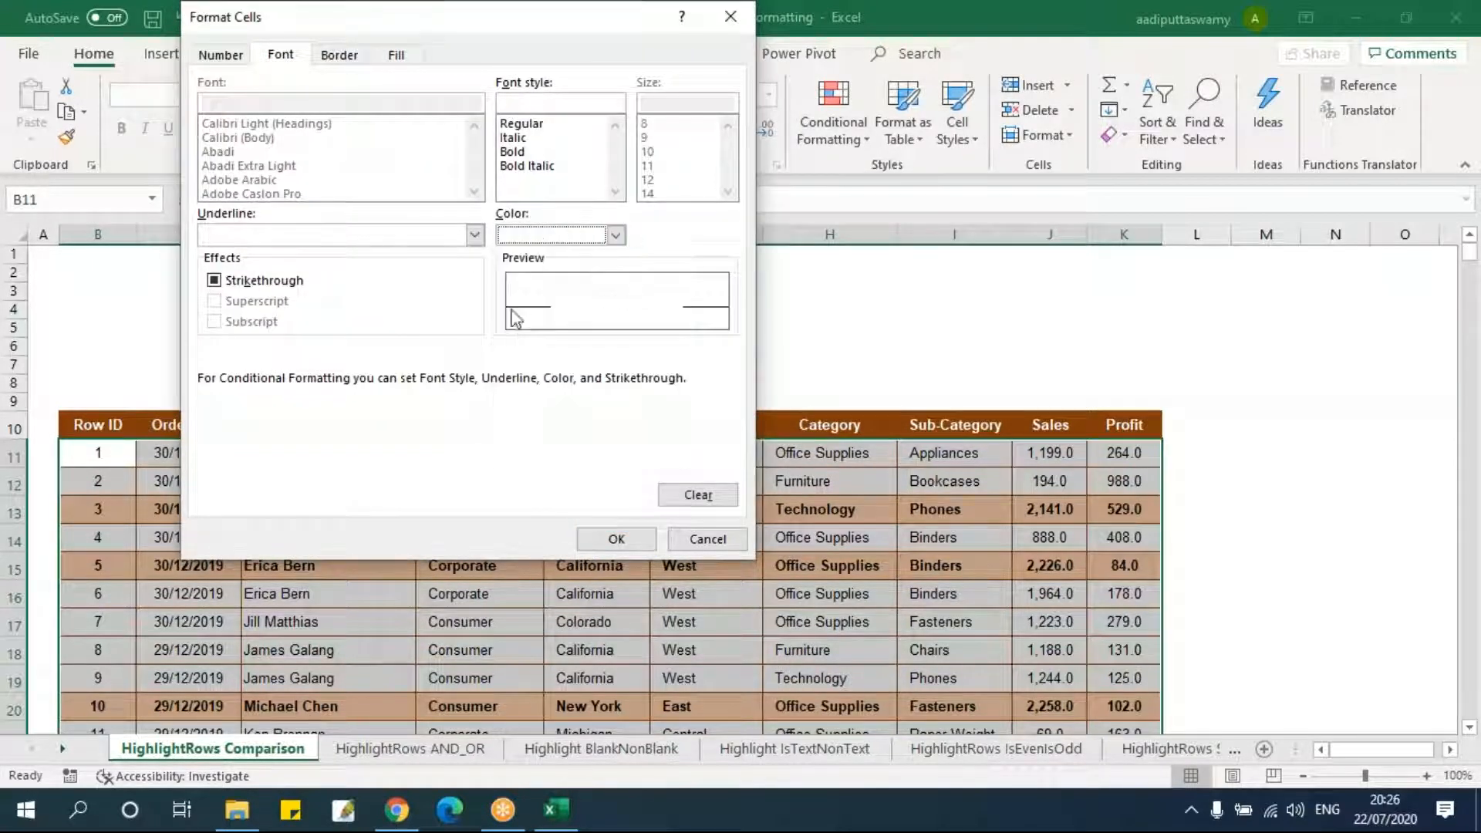
click(616, 539)
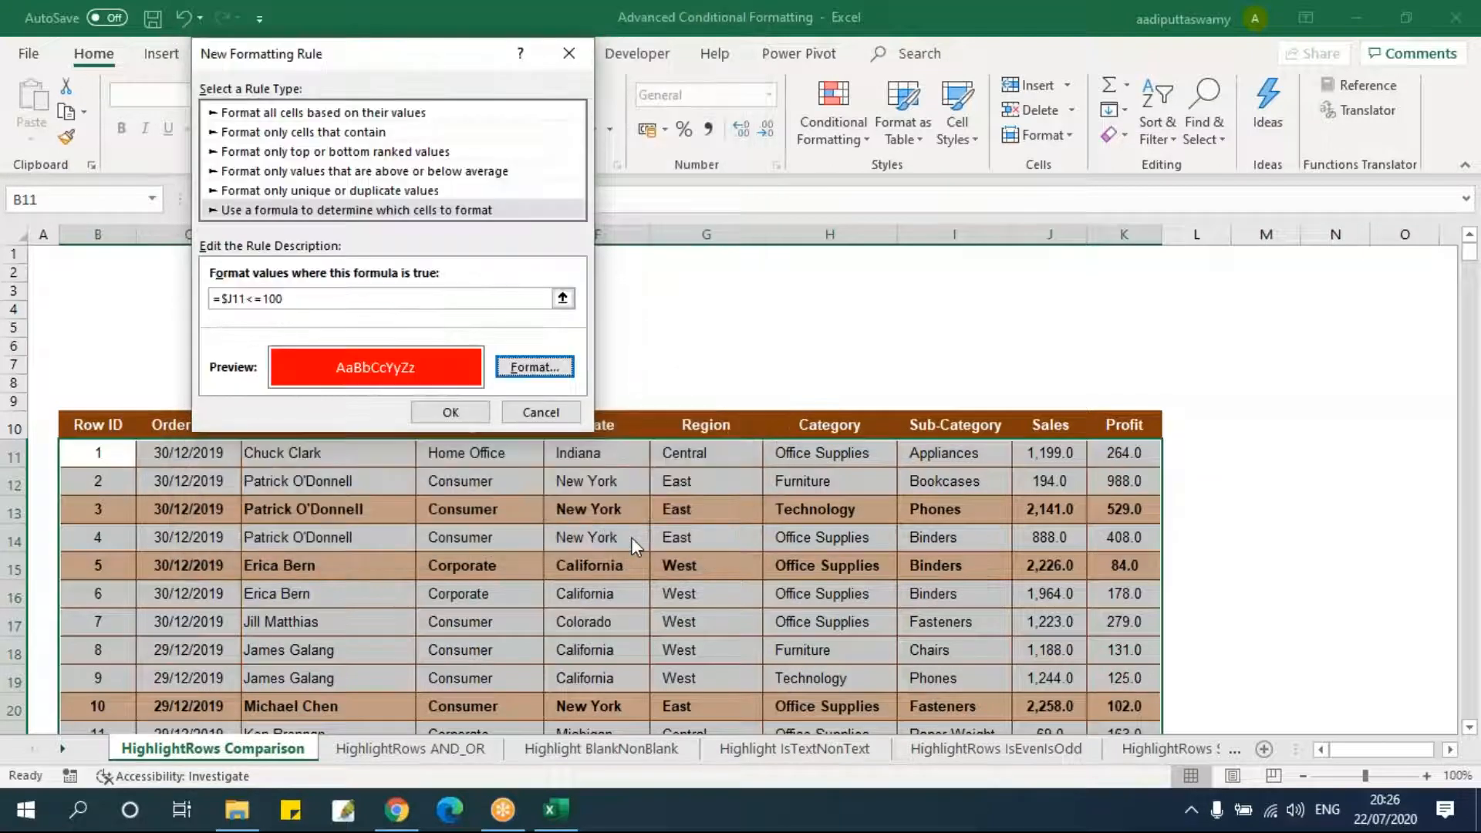
click(451, 412)
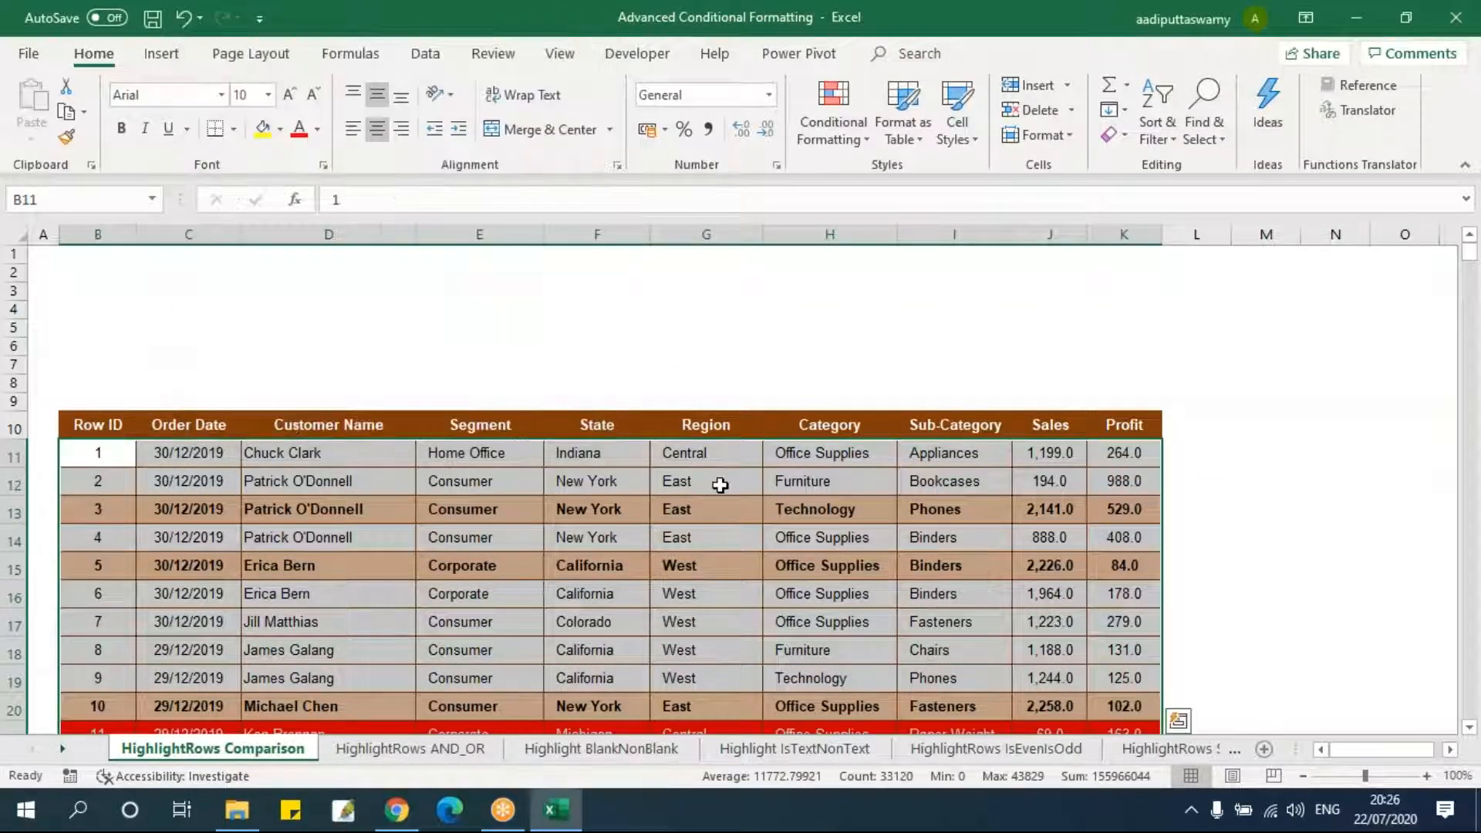
- Look over the rows highlighted by the new rule and add filters to the table's header row B10:K10
scroll(746, 554, down, 4)
click(746, 554)
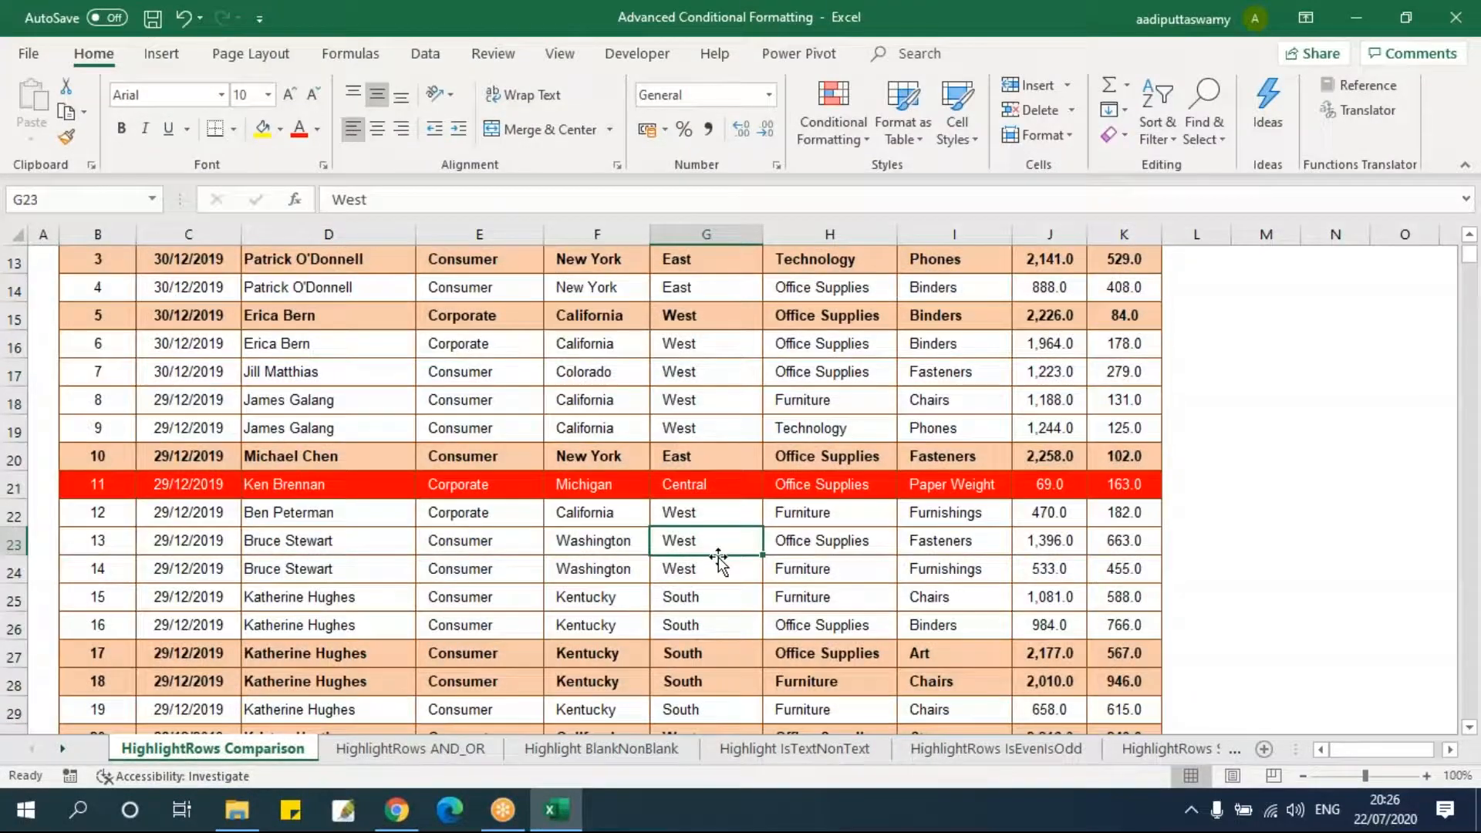
scroll(718, 561, down, 12)
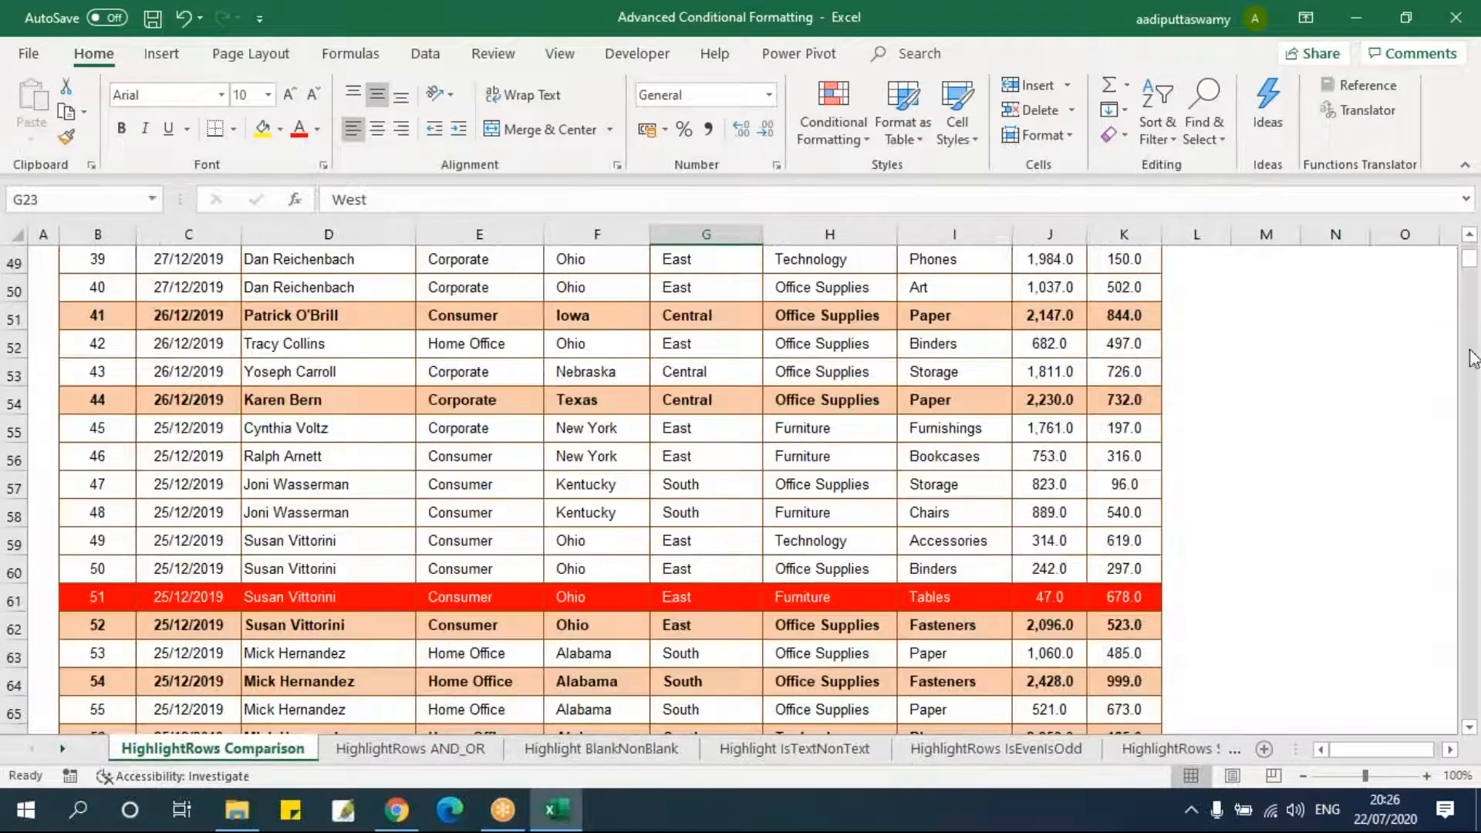
mouse_move(1469, 263)
mouse_down()
mouse_move(1472, 683)
mouse_move(1470, 255)
mouse_up()
drag(72, 425, 1122, 426)
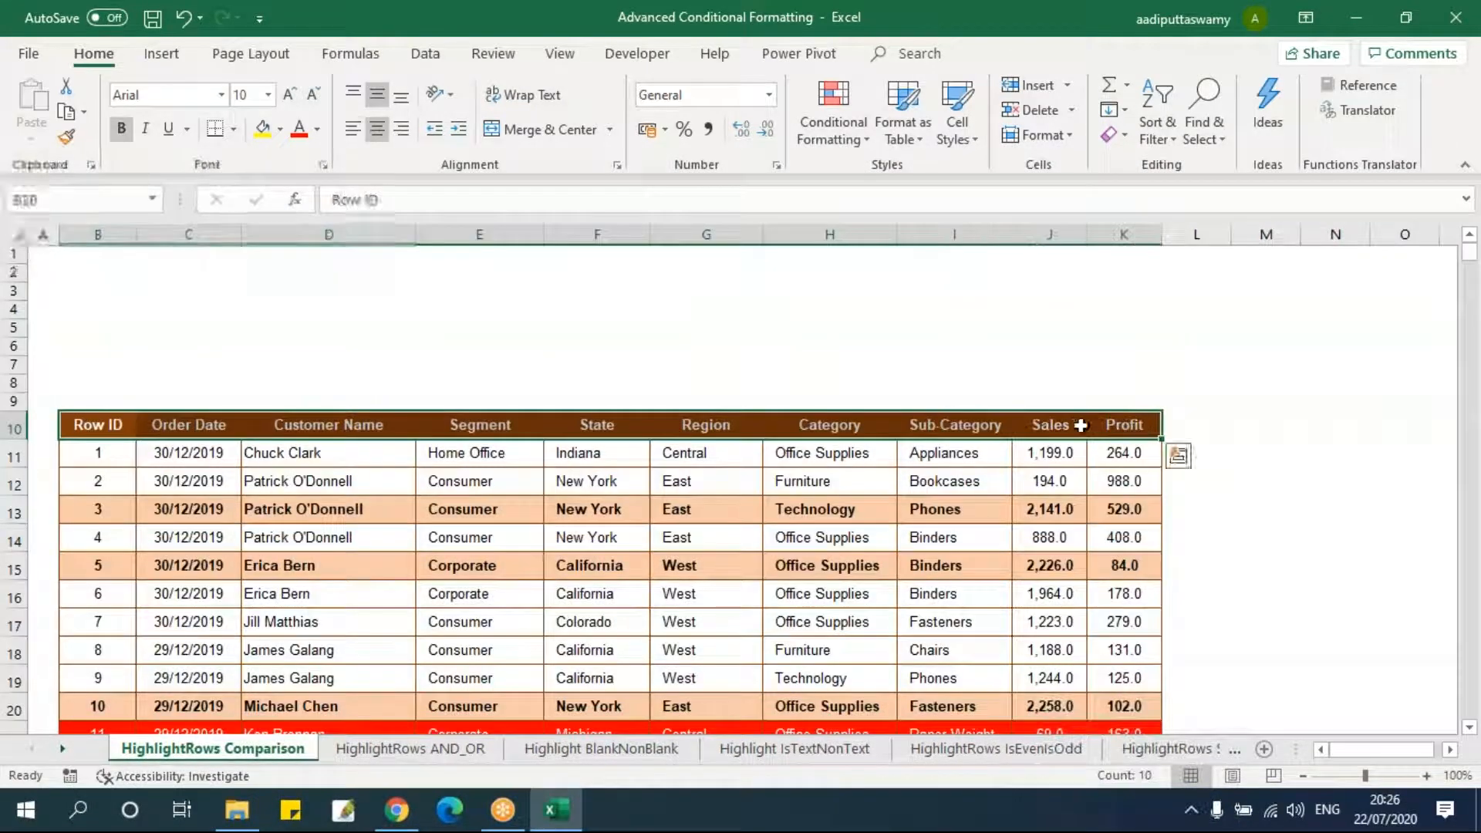
click(426, 54)
click(876, 108)
click(948, 537)
- Filter the Sales column by the red cell color and review the filtered rows down to the last one
click(1077, 427)
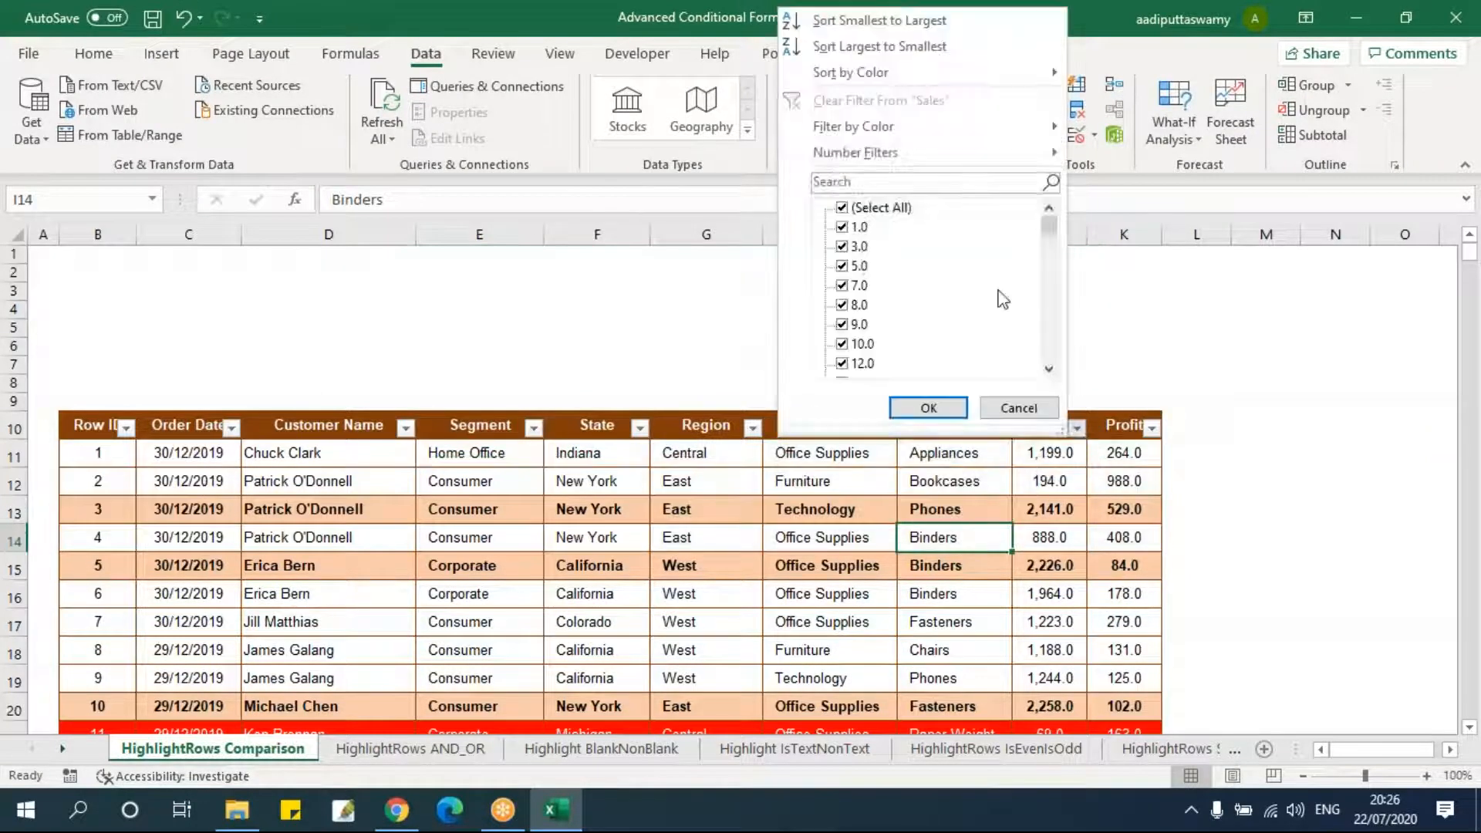
mouse_move(852, 126)
click(1124, 185)
click(1064, 517)
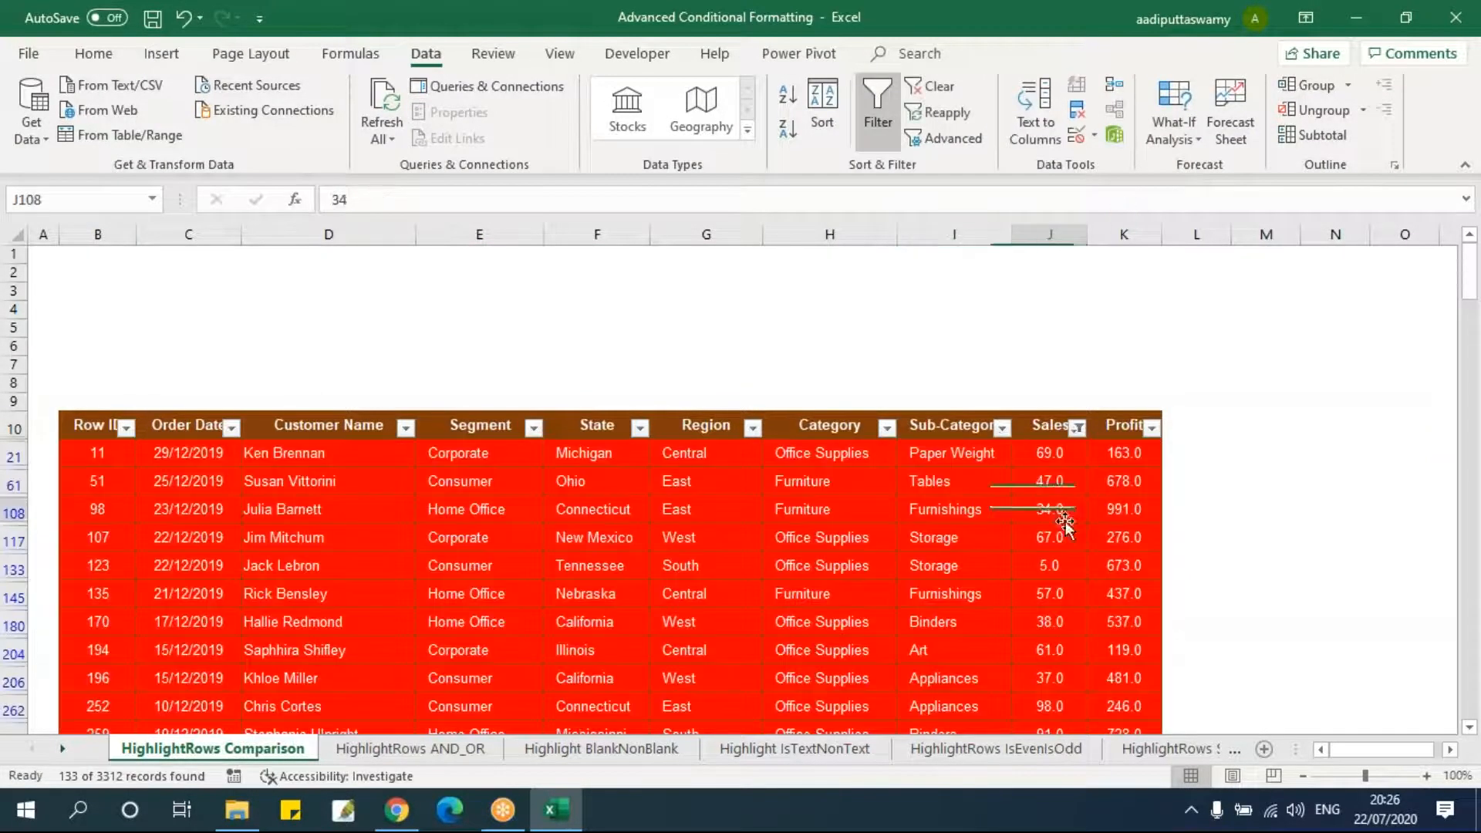
scroll(1064, 544, down, 6)
click(1054, 534)
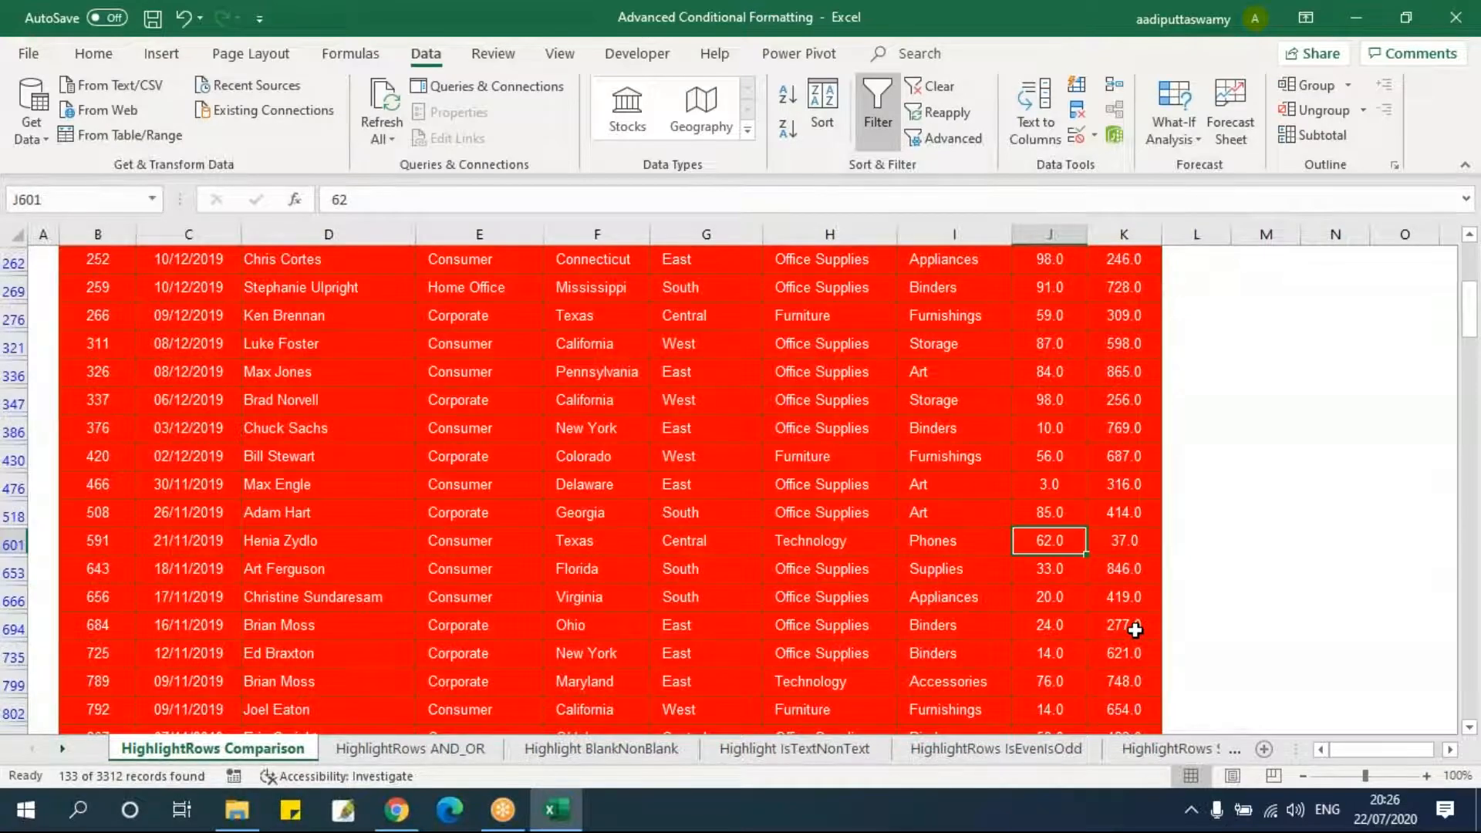
key(ctrl+Down)
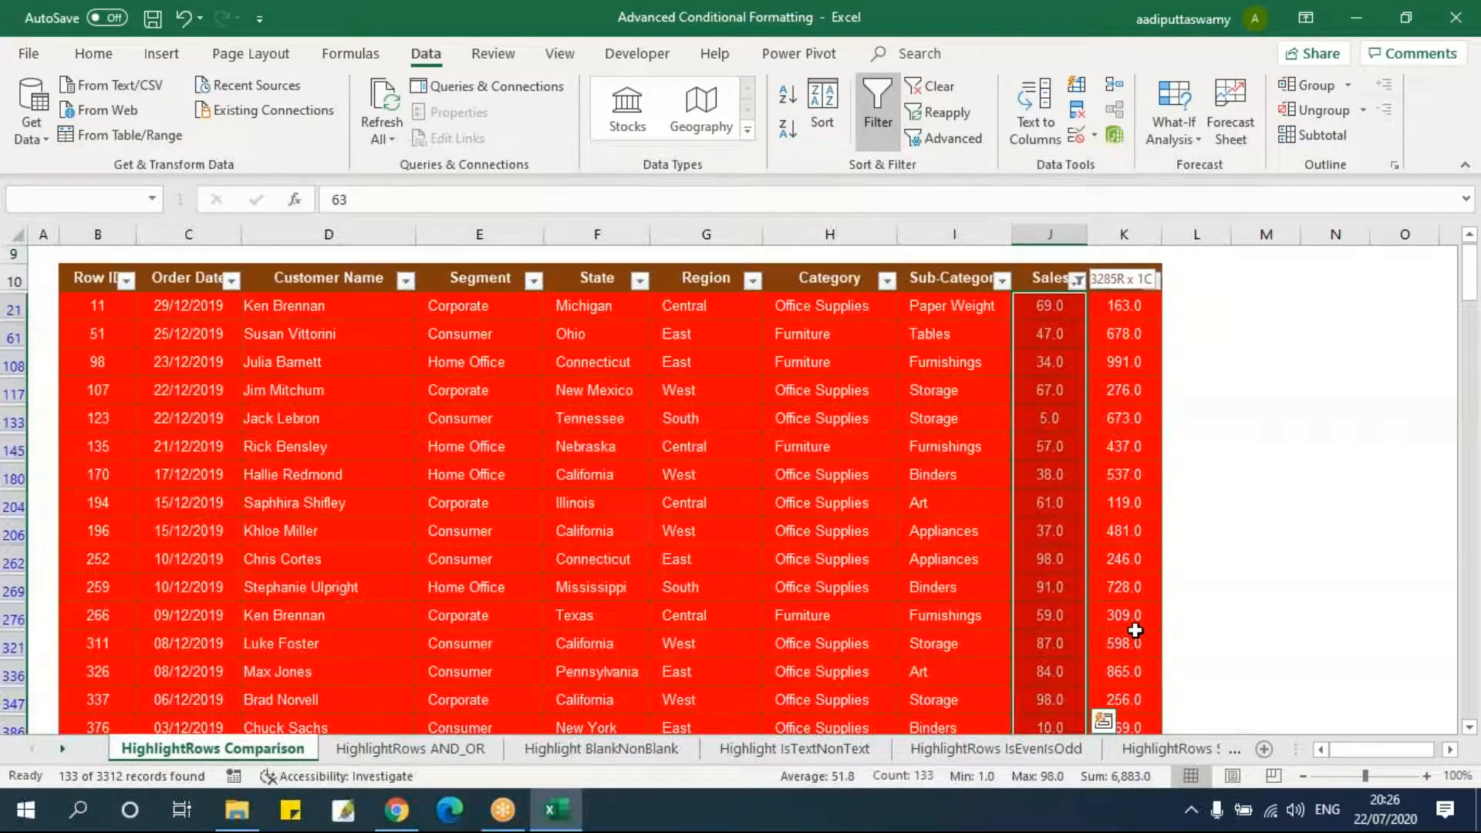
key(ctrl+Down)
- Remove the filters from the table and return to the start of the sheet
key(alt+d)
key(f)
key(f)
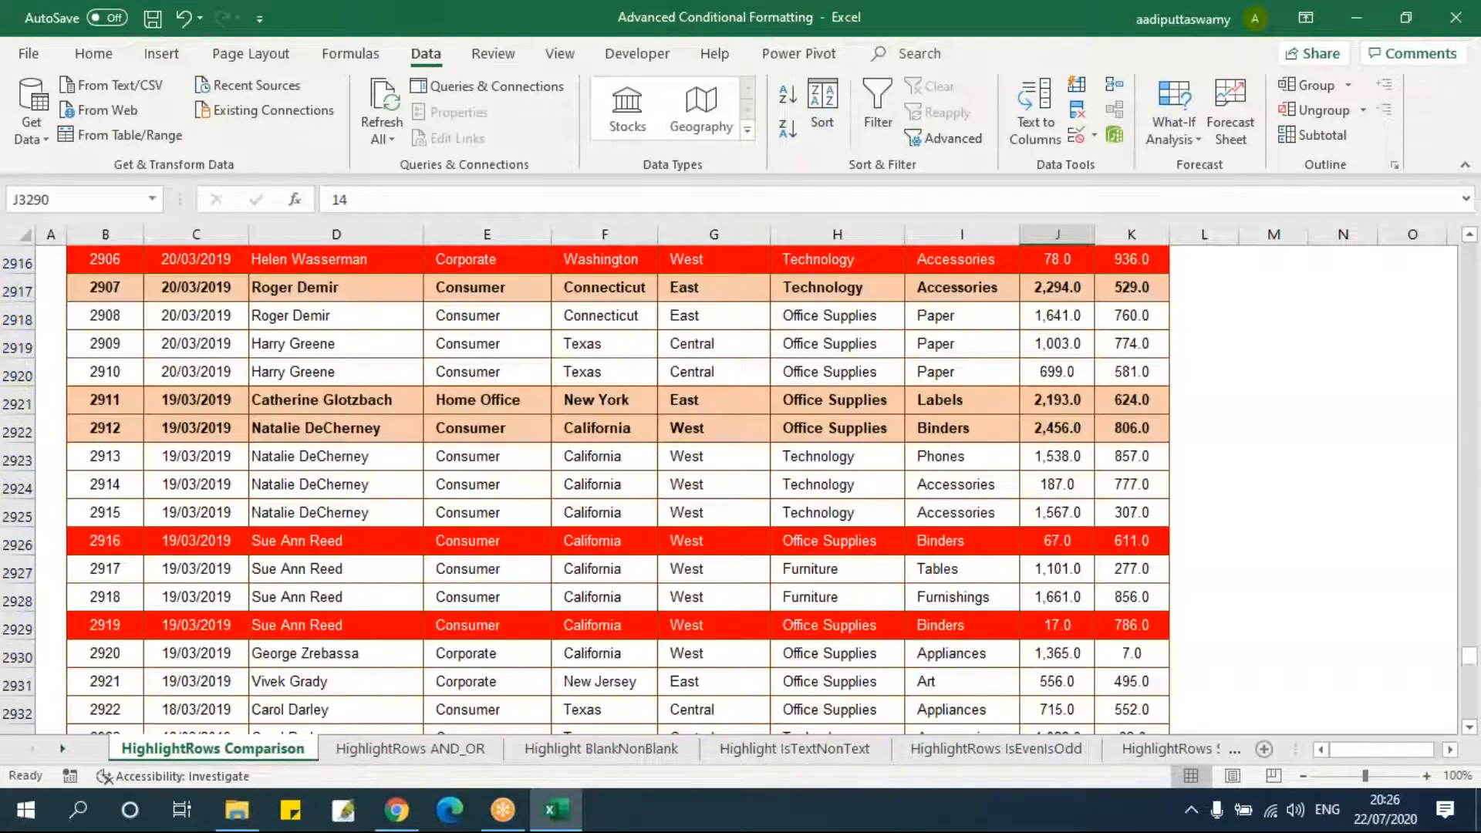
key(ctrl+Up)
key(ctrl+Up)
key(Down)
key(Down)
key(Down)
key(Down)
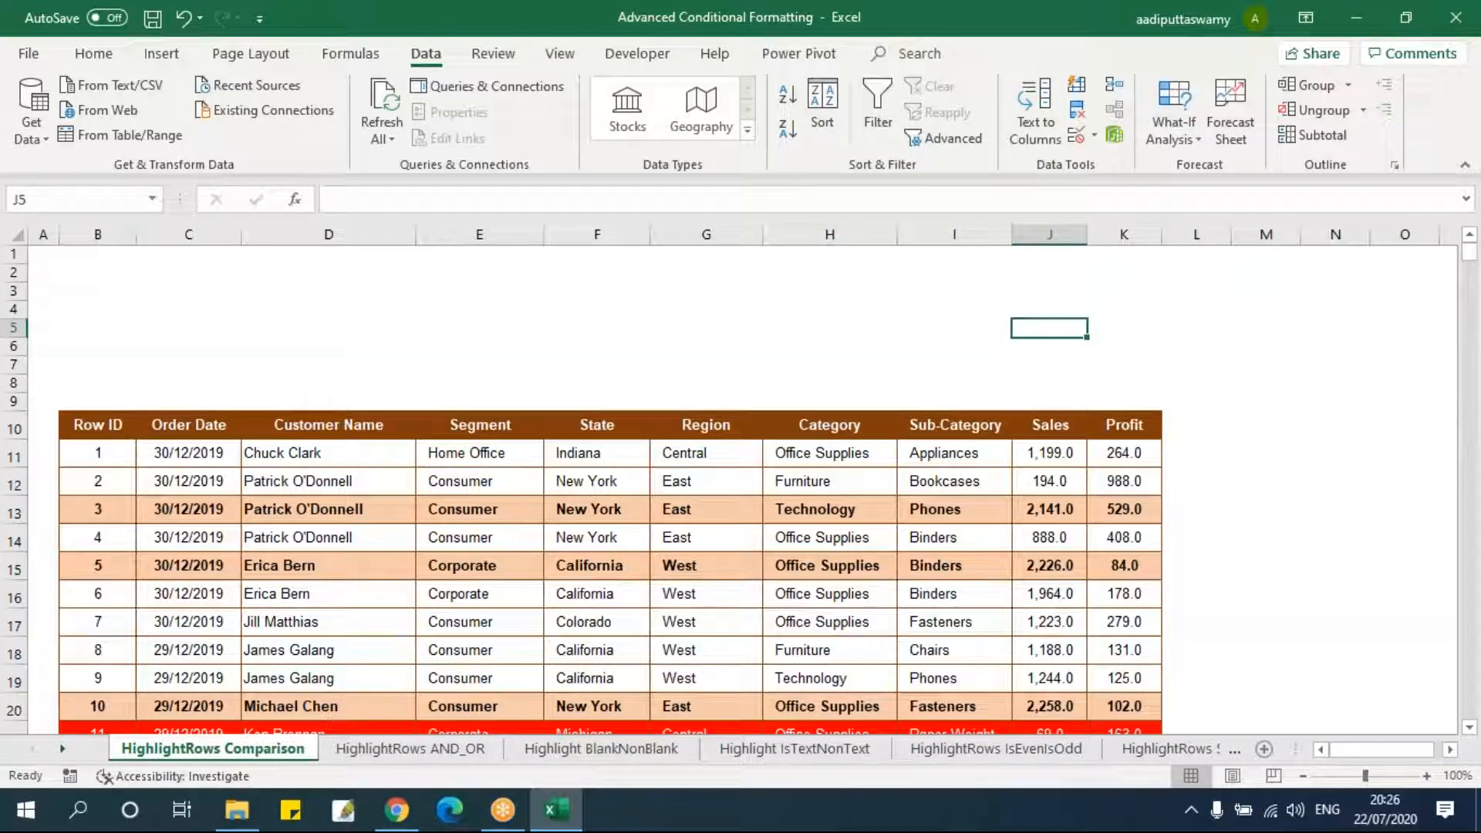
- Switch to the HighlightRows AND_OR sheet and select its table's data rows from B11 down to the last row
click(397, 750)
click(445, 563)
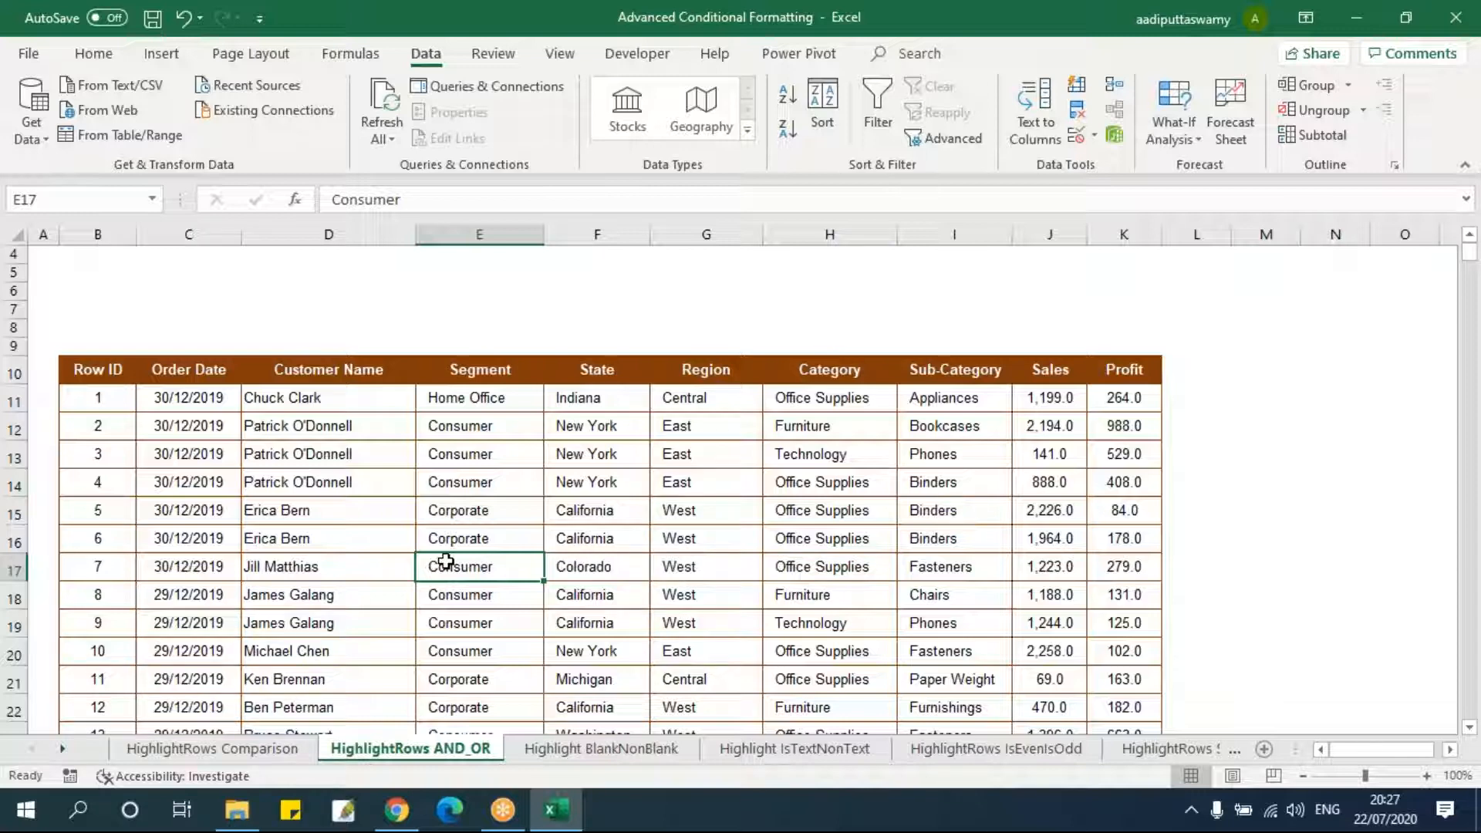
click(109, 399)
key(ctrl+shift+Right)
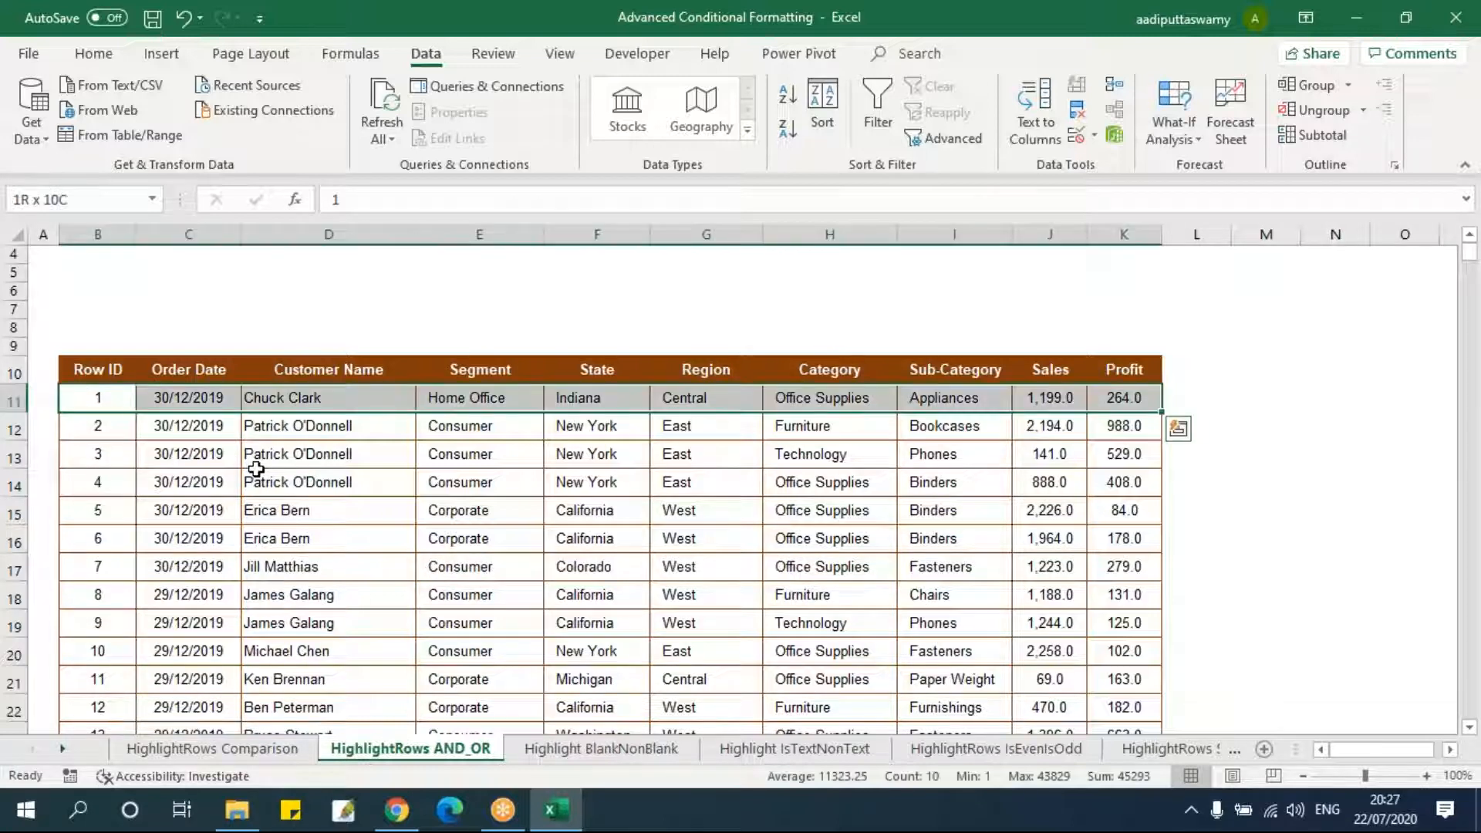
key(ctrl+shift+Down)
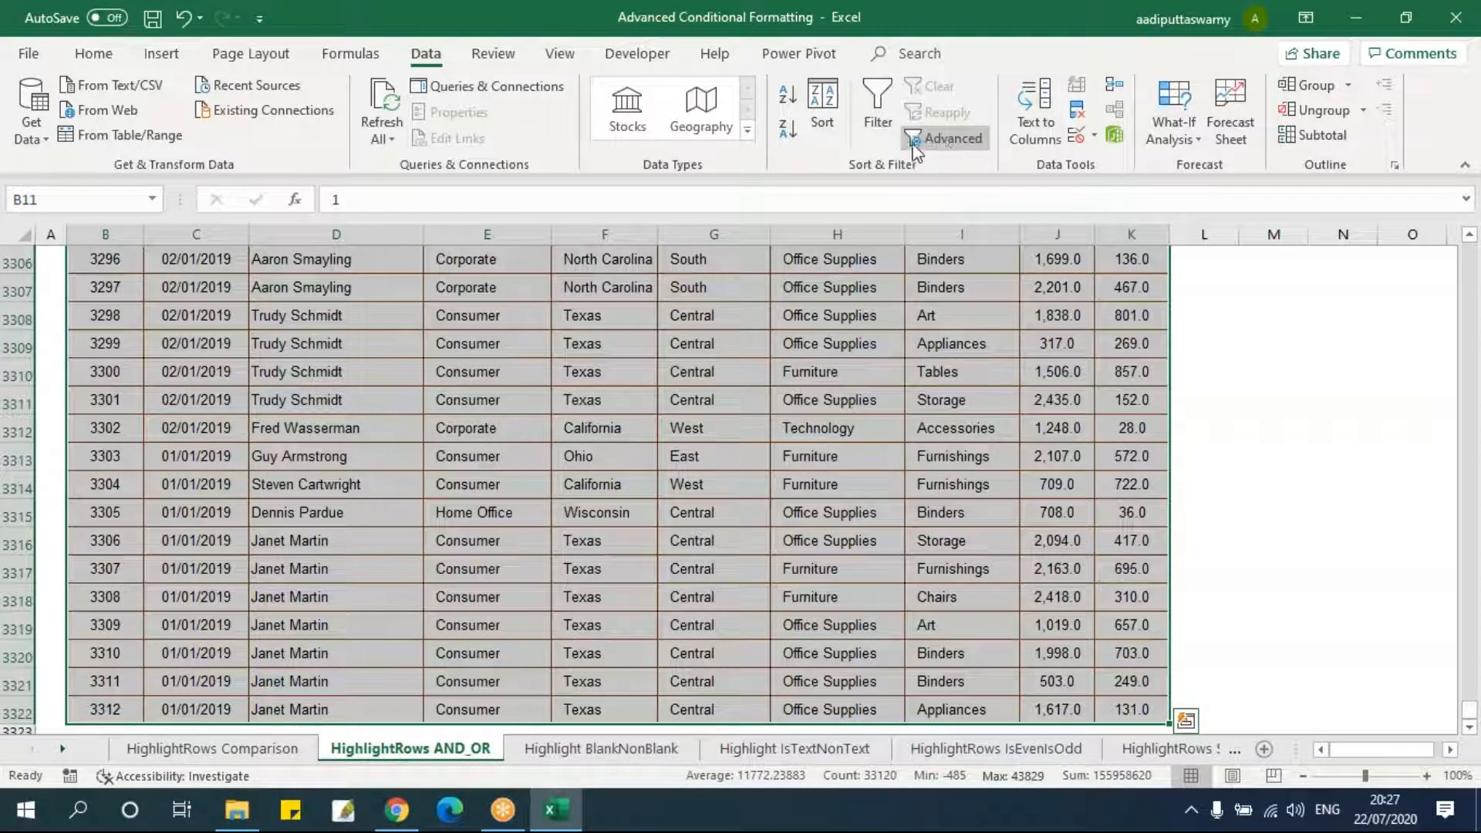
- Start a new conditional formatting rule for the selected table rows that uses a formula to determine which cells to format
click(91, 54)
click(833, 112)
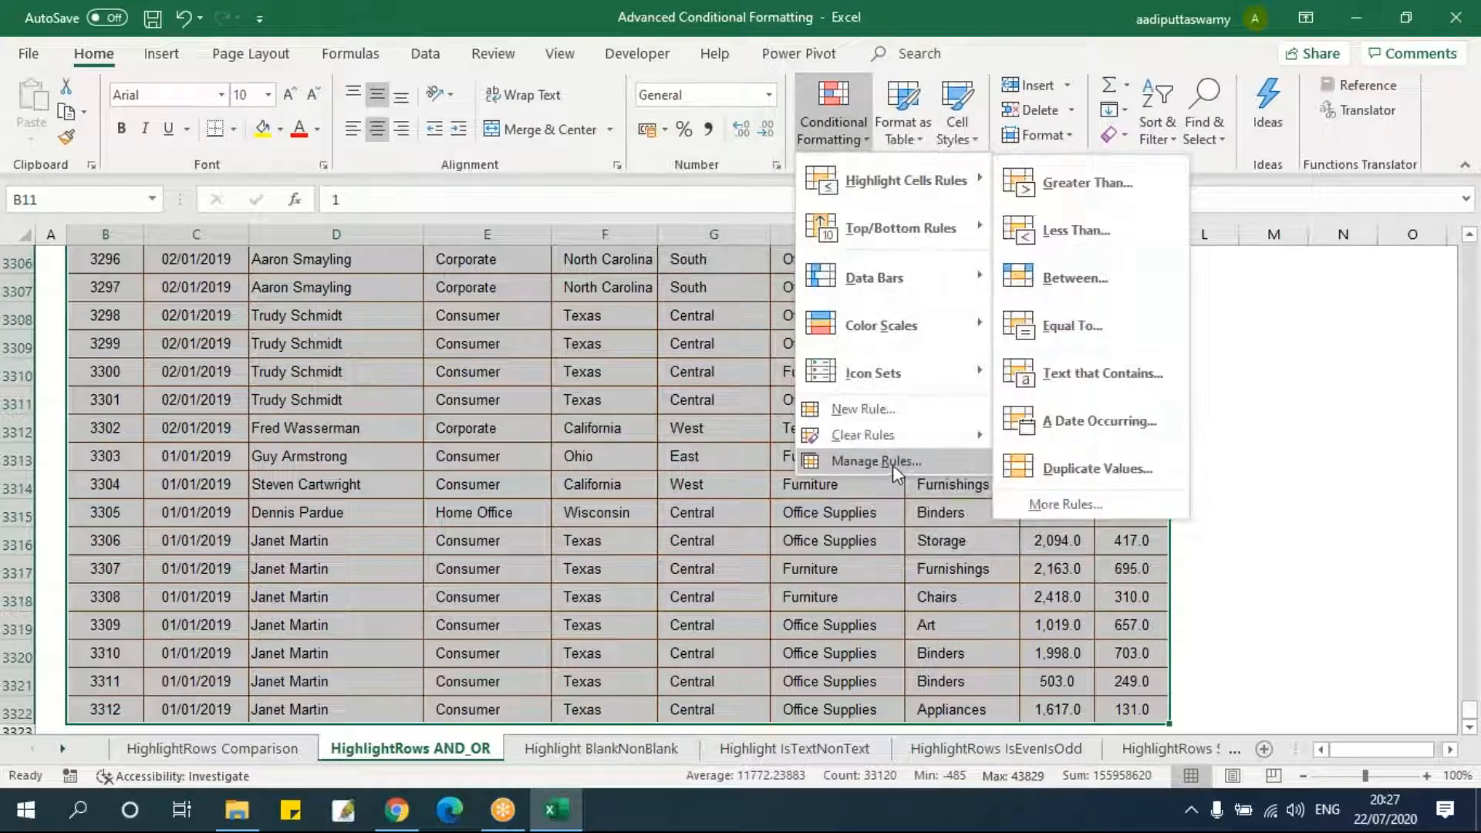
click(883, 410)
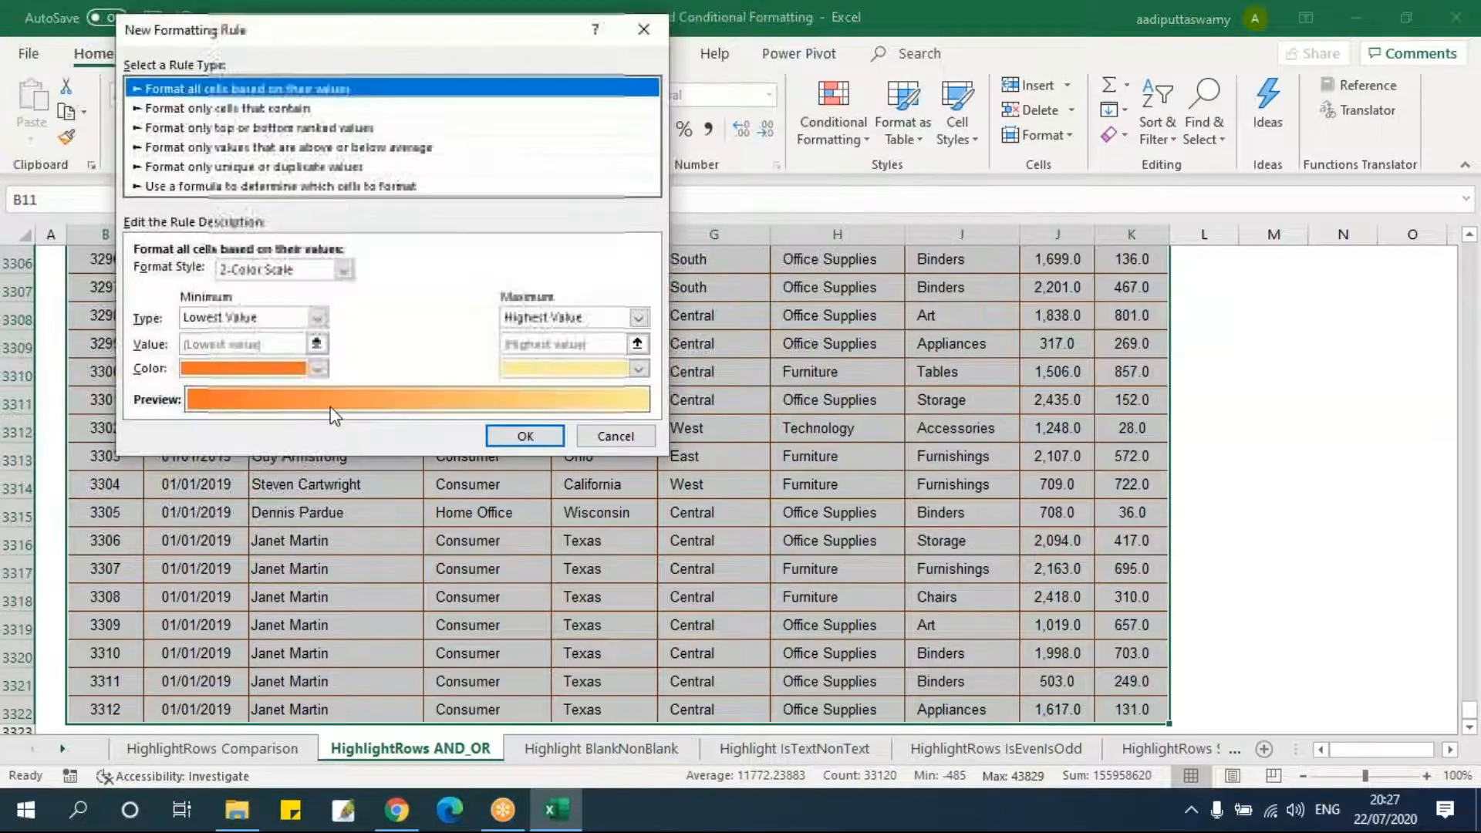
click(259, 186)
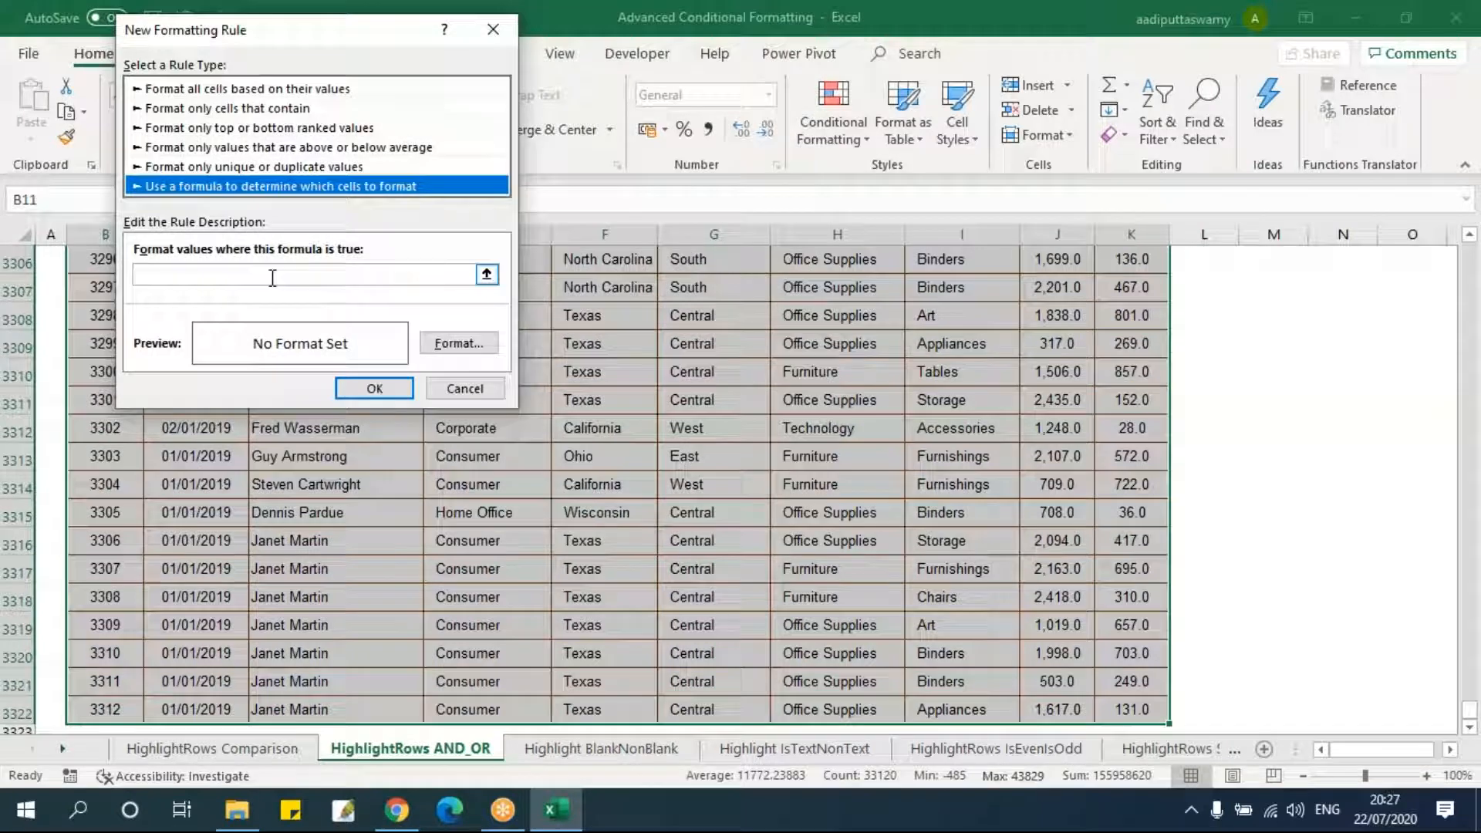
- Enter the rule formula =$J11>=2000, referencing the first Sales value with only its column locked
click(487, 274)
scroll(1031, 430, up, 12)
drag(1470, 706, 1469, 255)
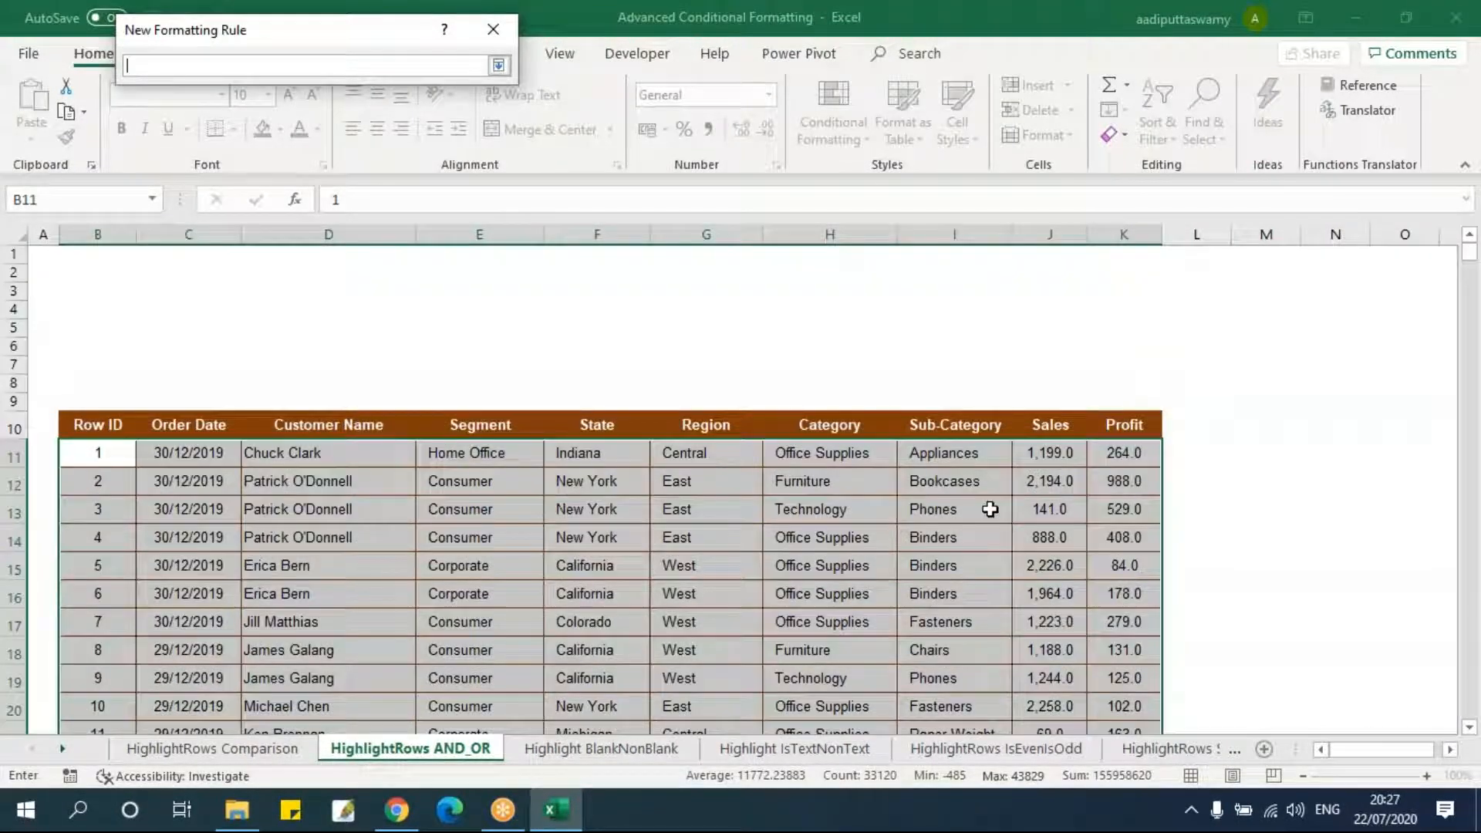
drag(355, 33, 486, 331)
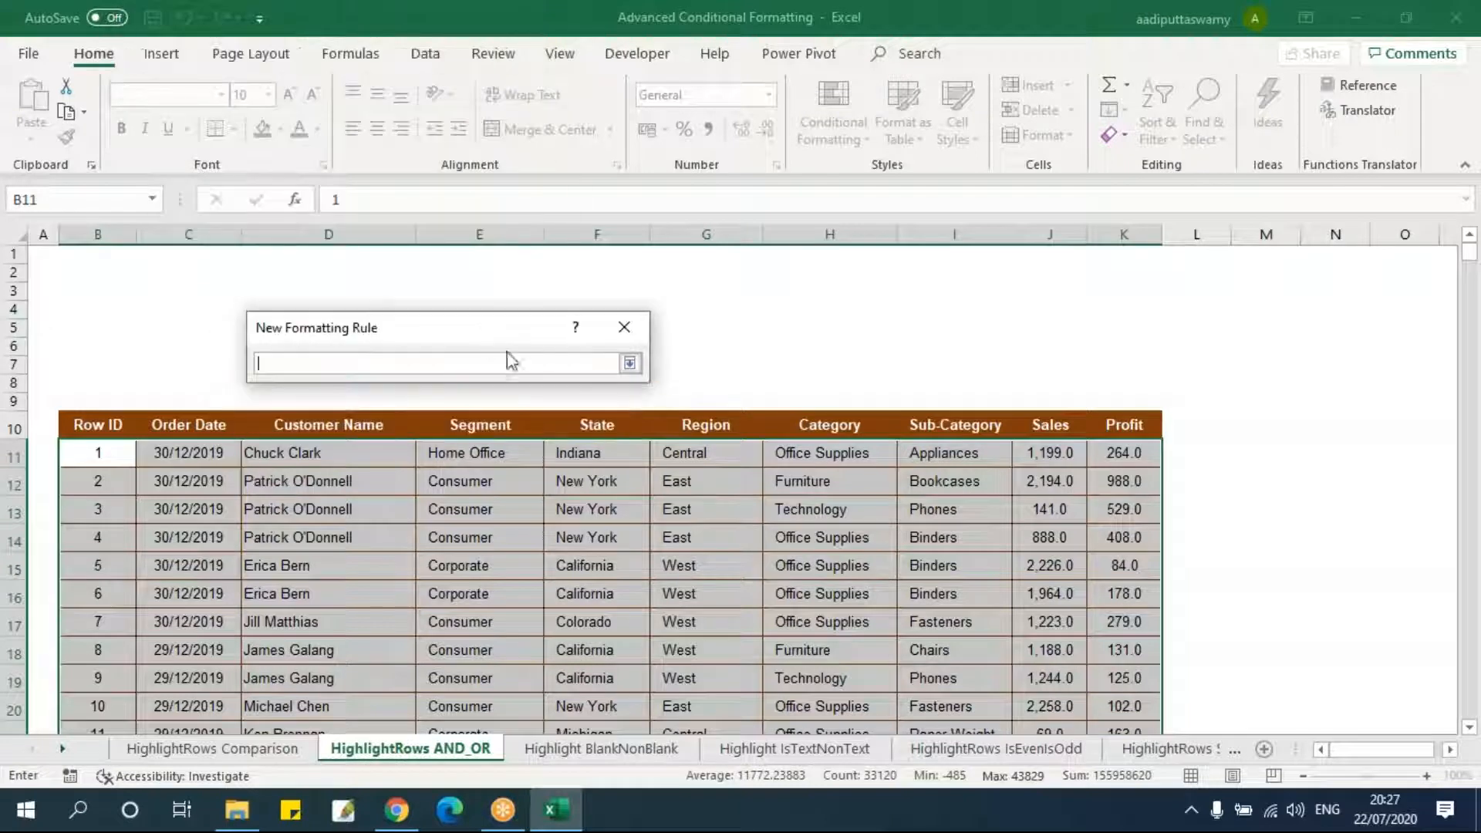
click(1058, 451)
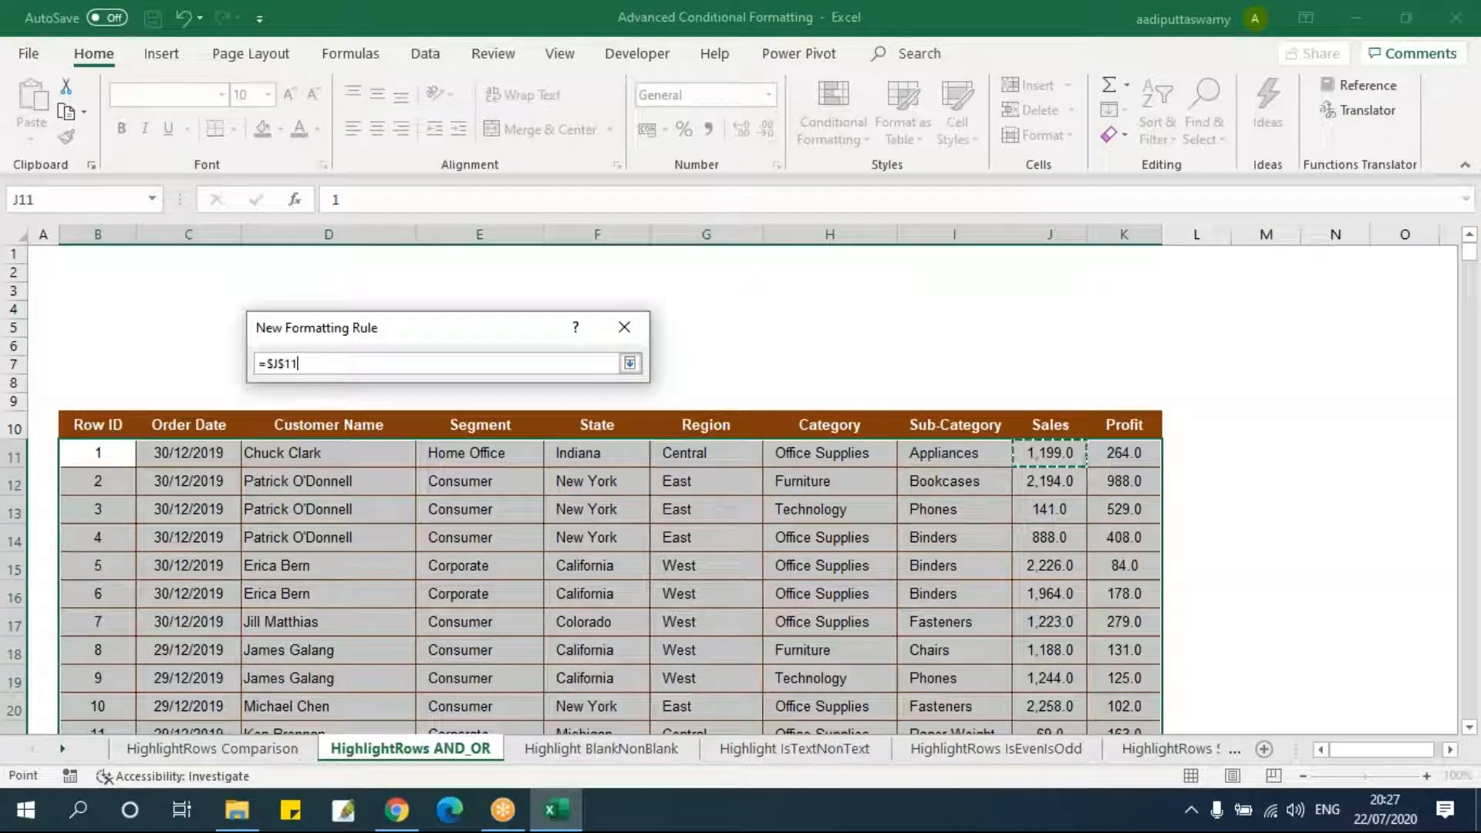
key(F4)
key(F4)
text(>=2000)
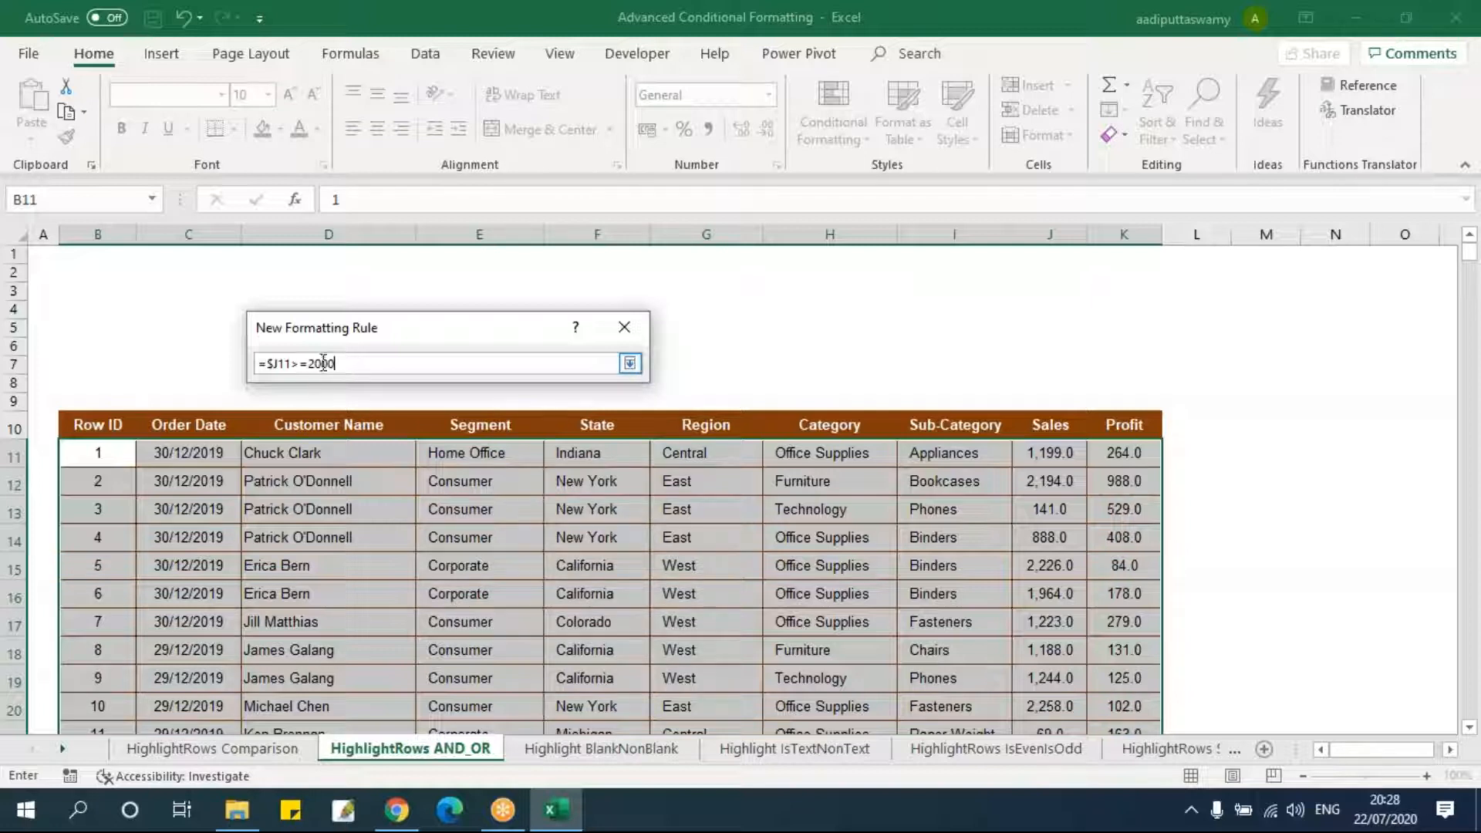
click(629, 363)
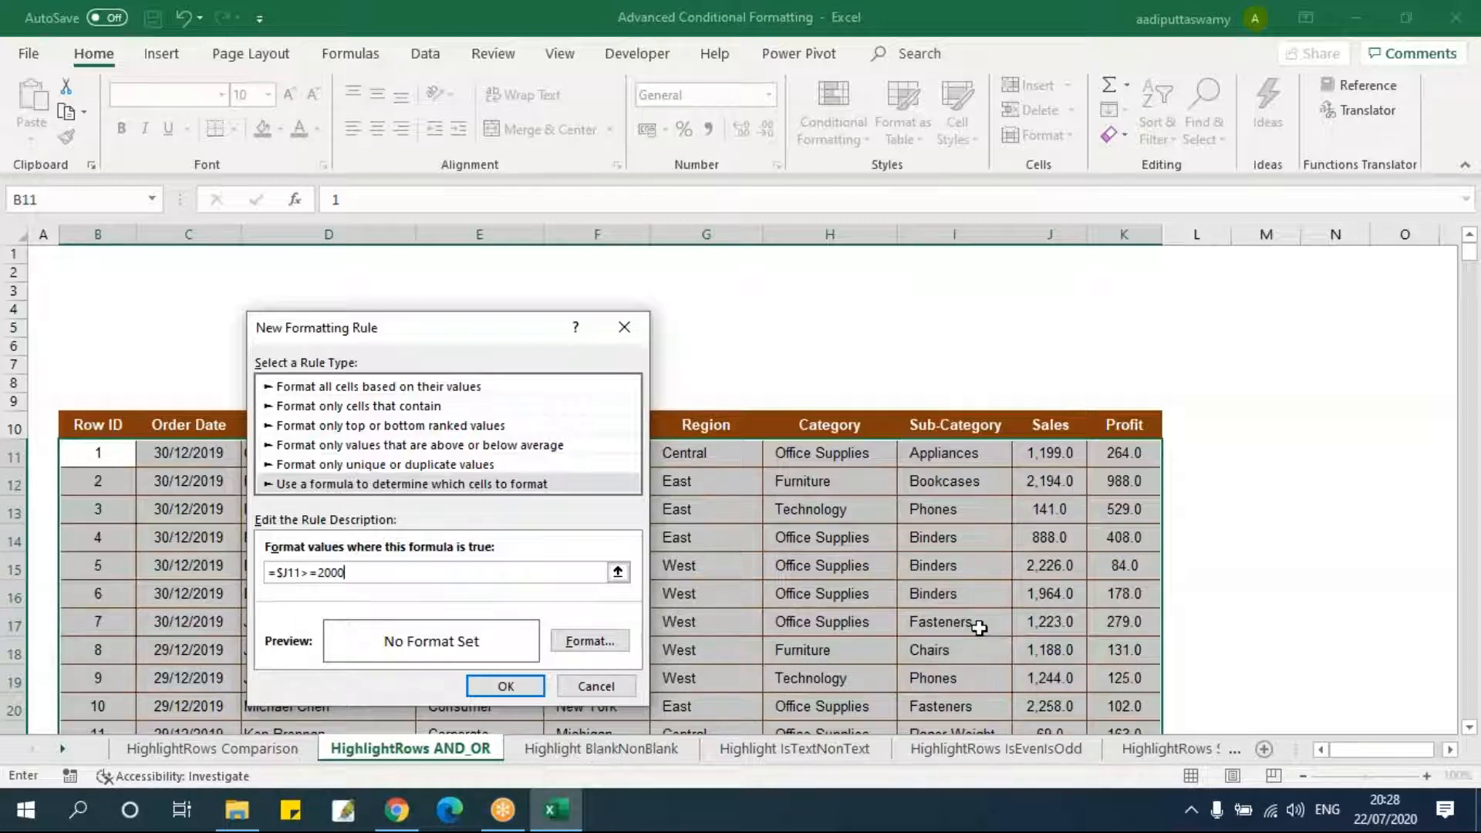
- Wrap the rule's condition in an AND function and duplicate $J11>=2000 as its second argument
drag(478, 336, 578, 161)
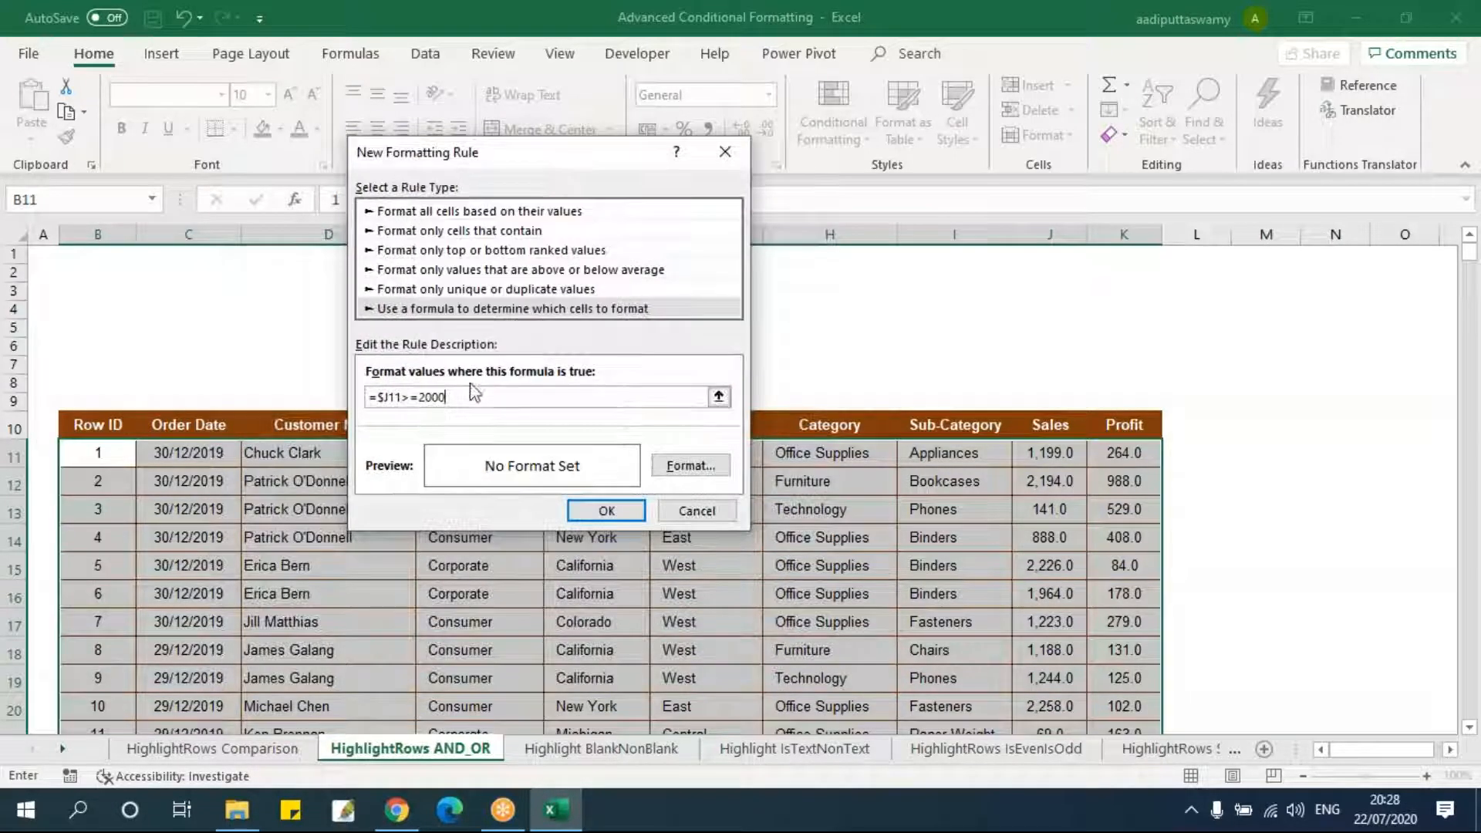
click(379, 398)
text(AND()
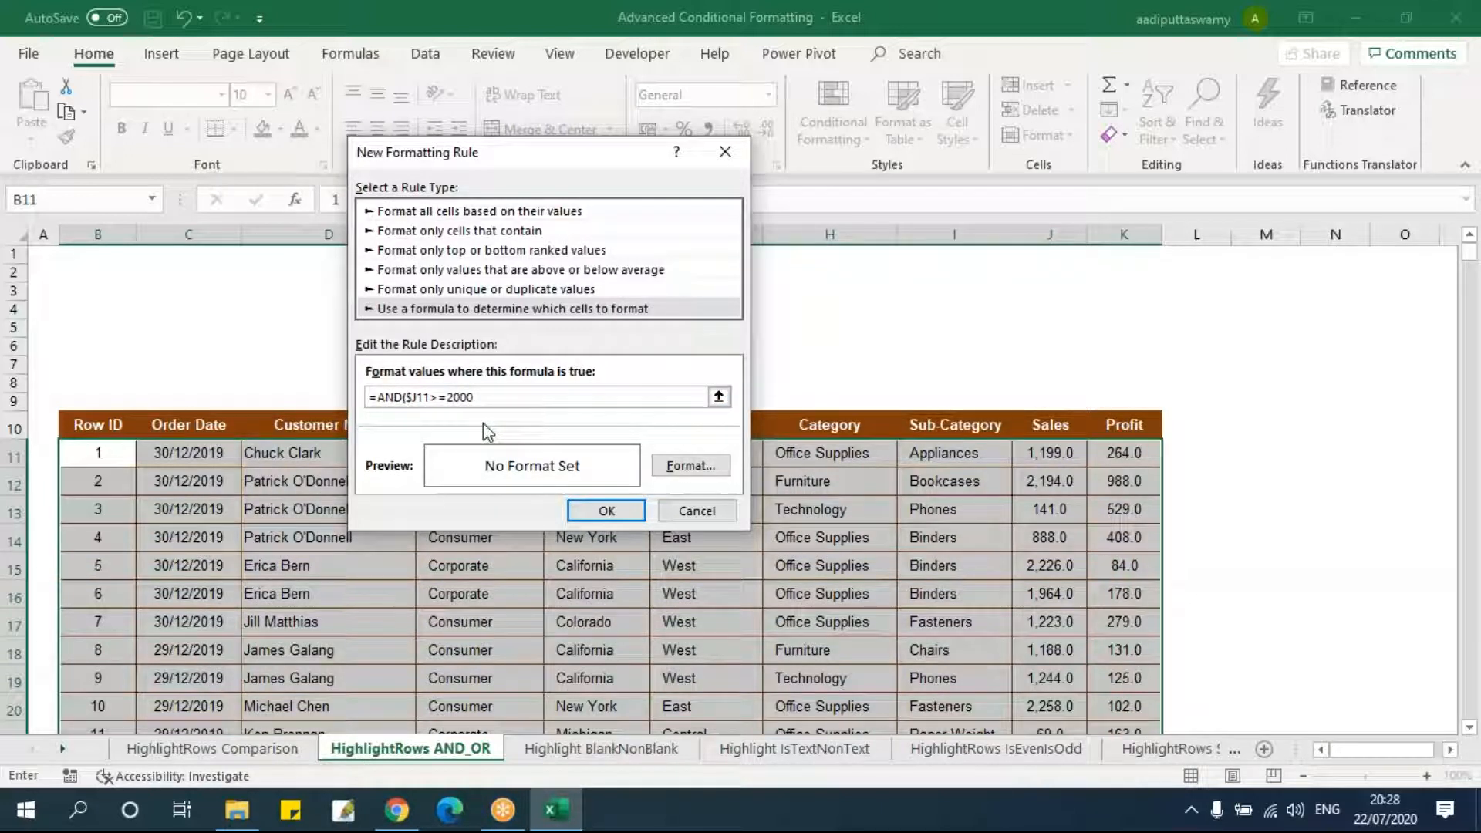
shift+click(490, 398)
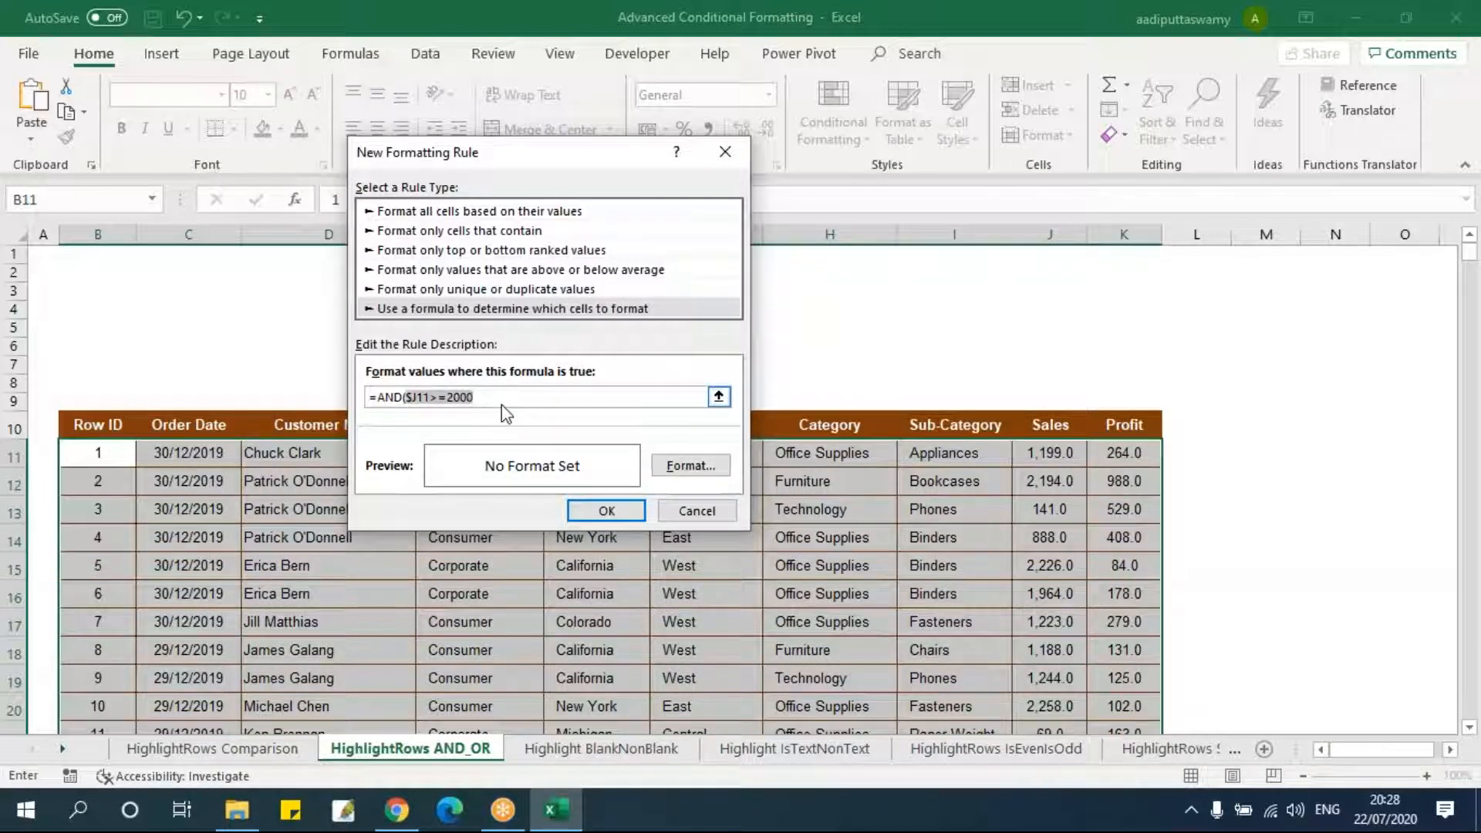
click(518, 401)
text(,)
key(ctrl+v)
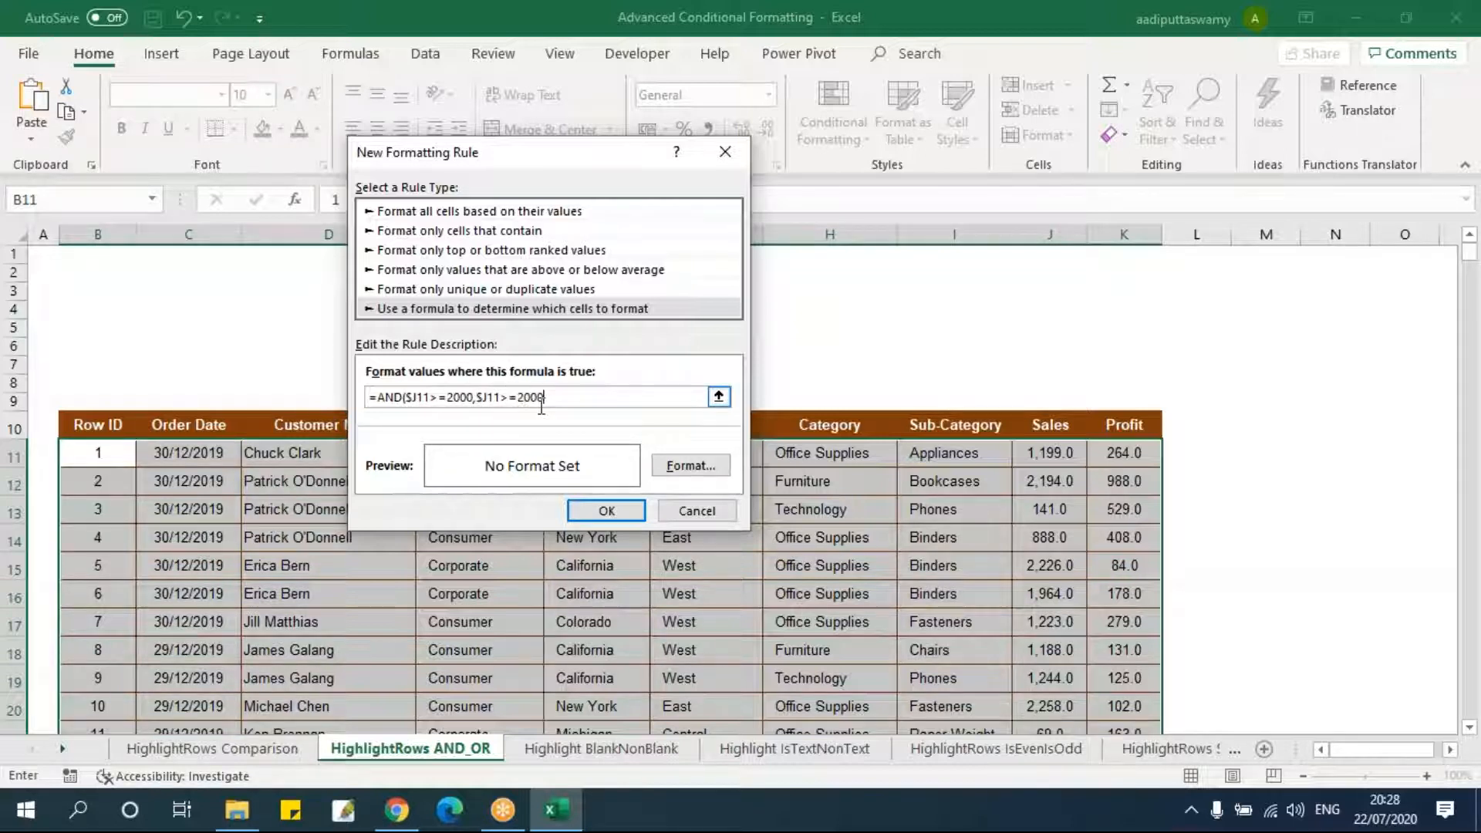
- Change the second condition to $J11<=2100 and close the formula as =AND($J11>=2000,$J11<=2100)
key(BackSpace)
text(<)
click(532, 398)
key(BackSpace)
text(1)
click(583, 395)
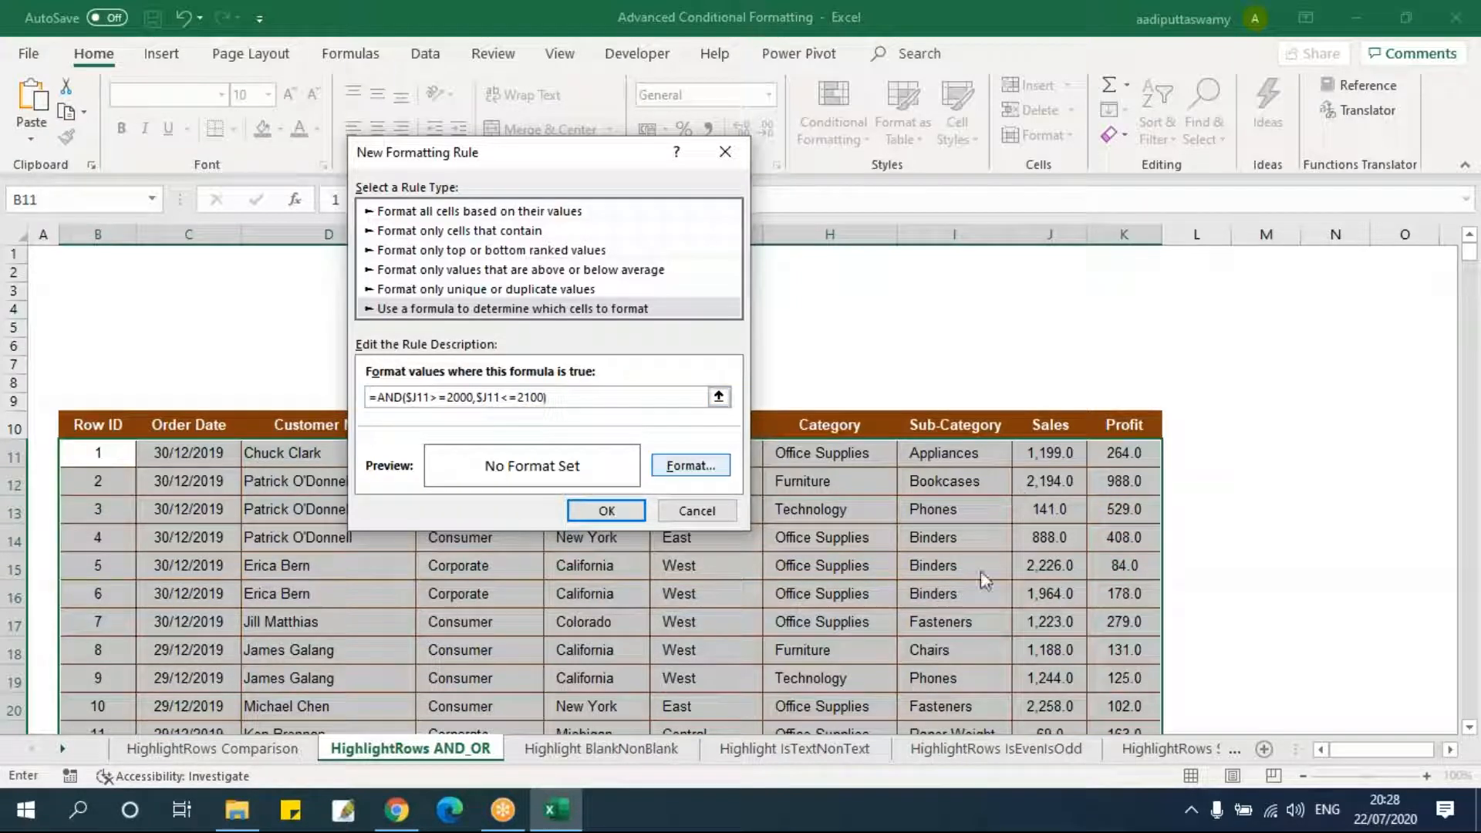
- Give the rule a light orange background fill and apply it to the selected rows
click(691, 466)
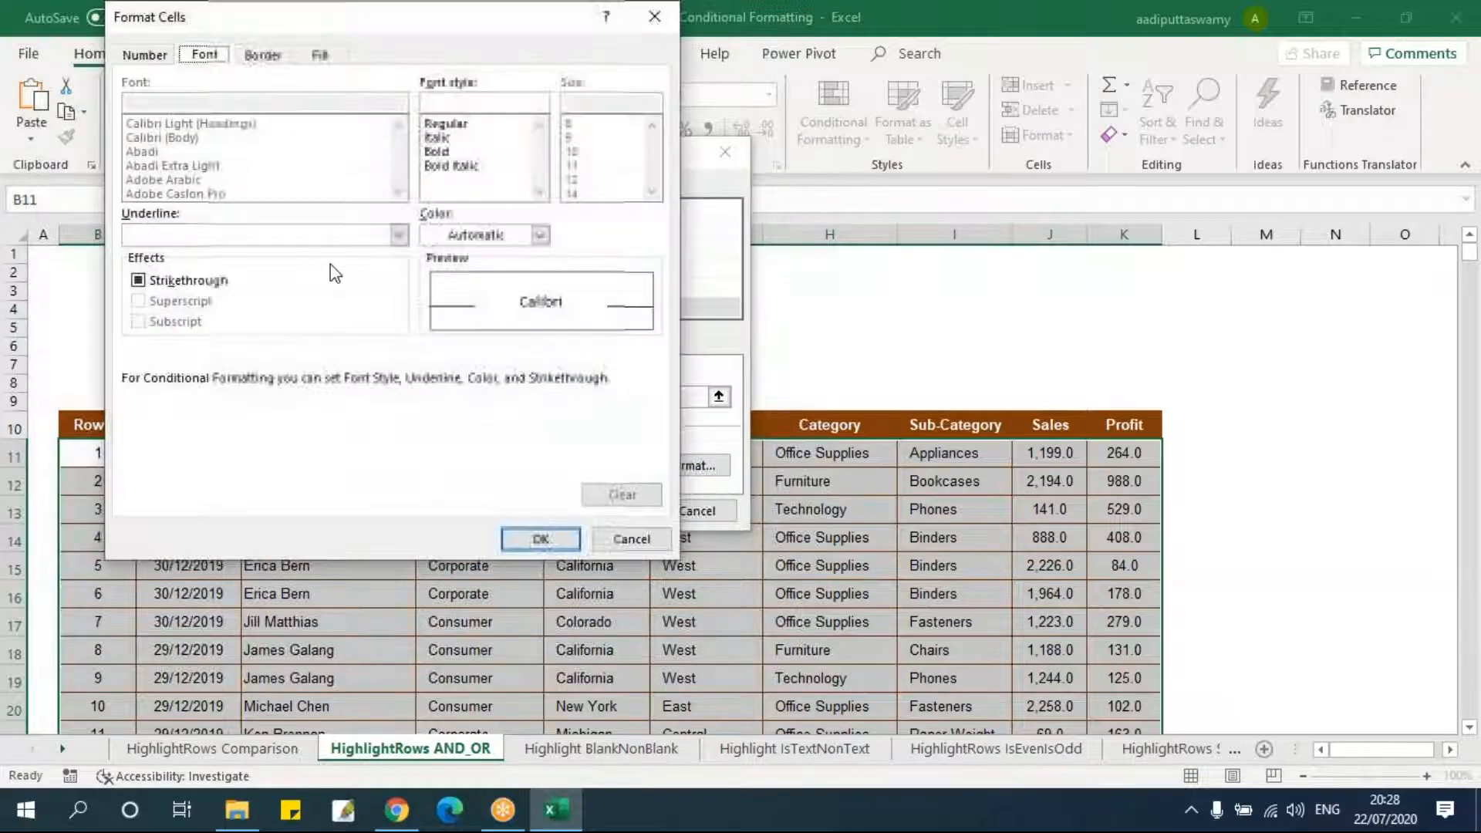
click(322, 57)
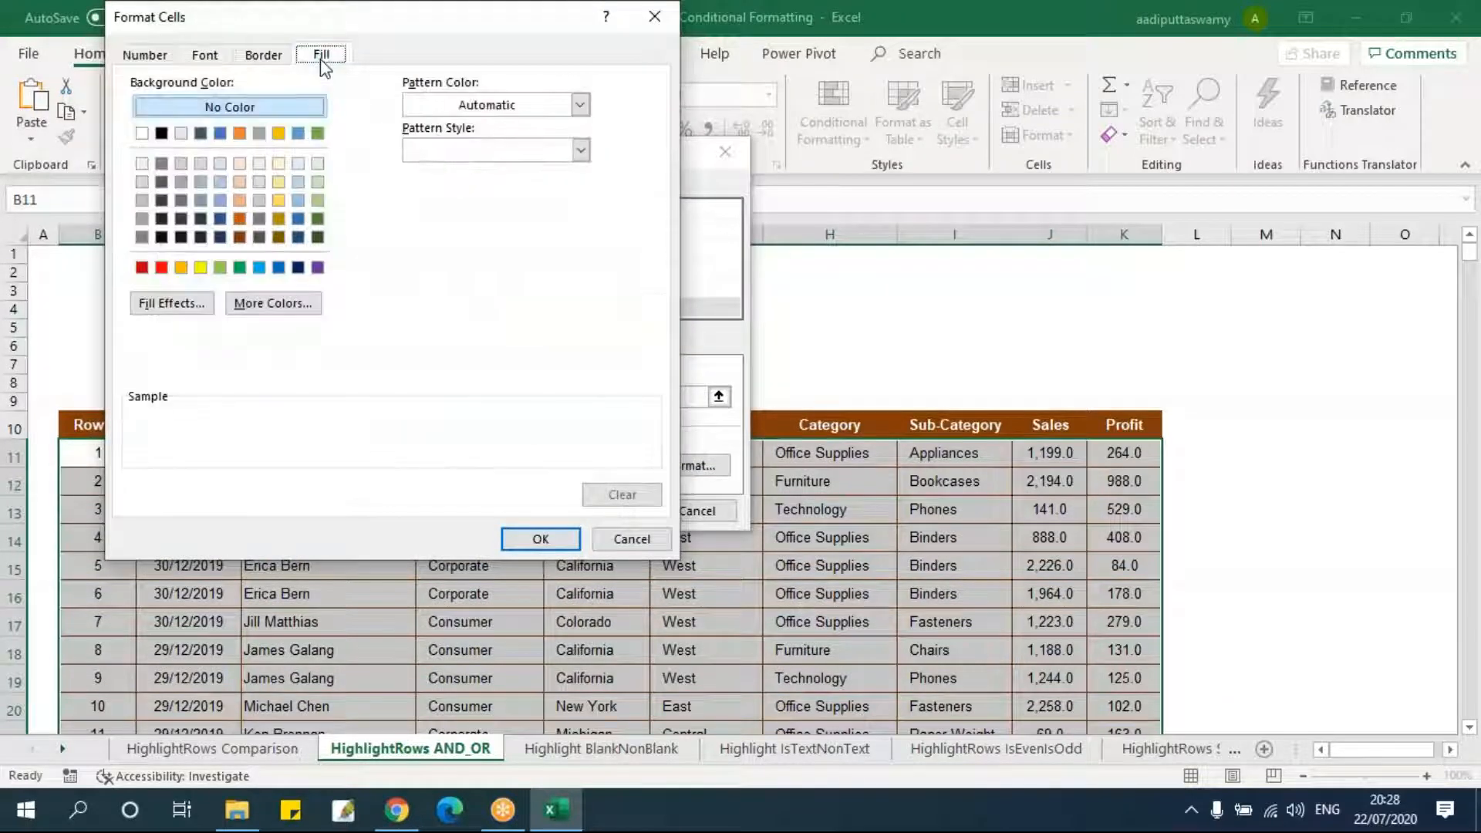
click(240, 199)
click(539, 539)
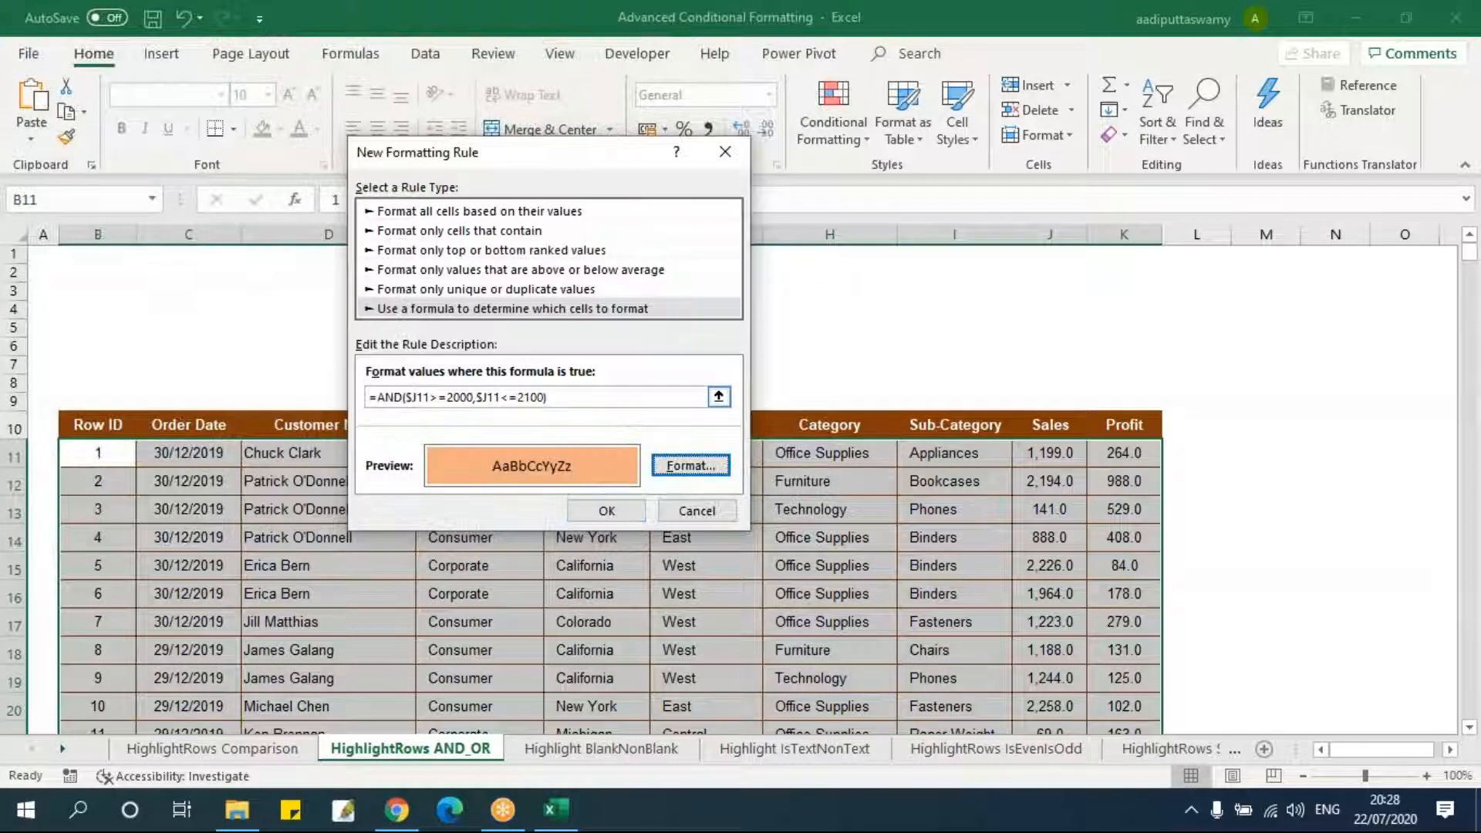
click(606, 511)
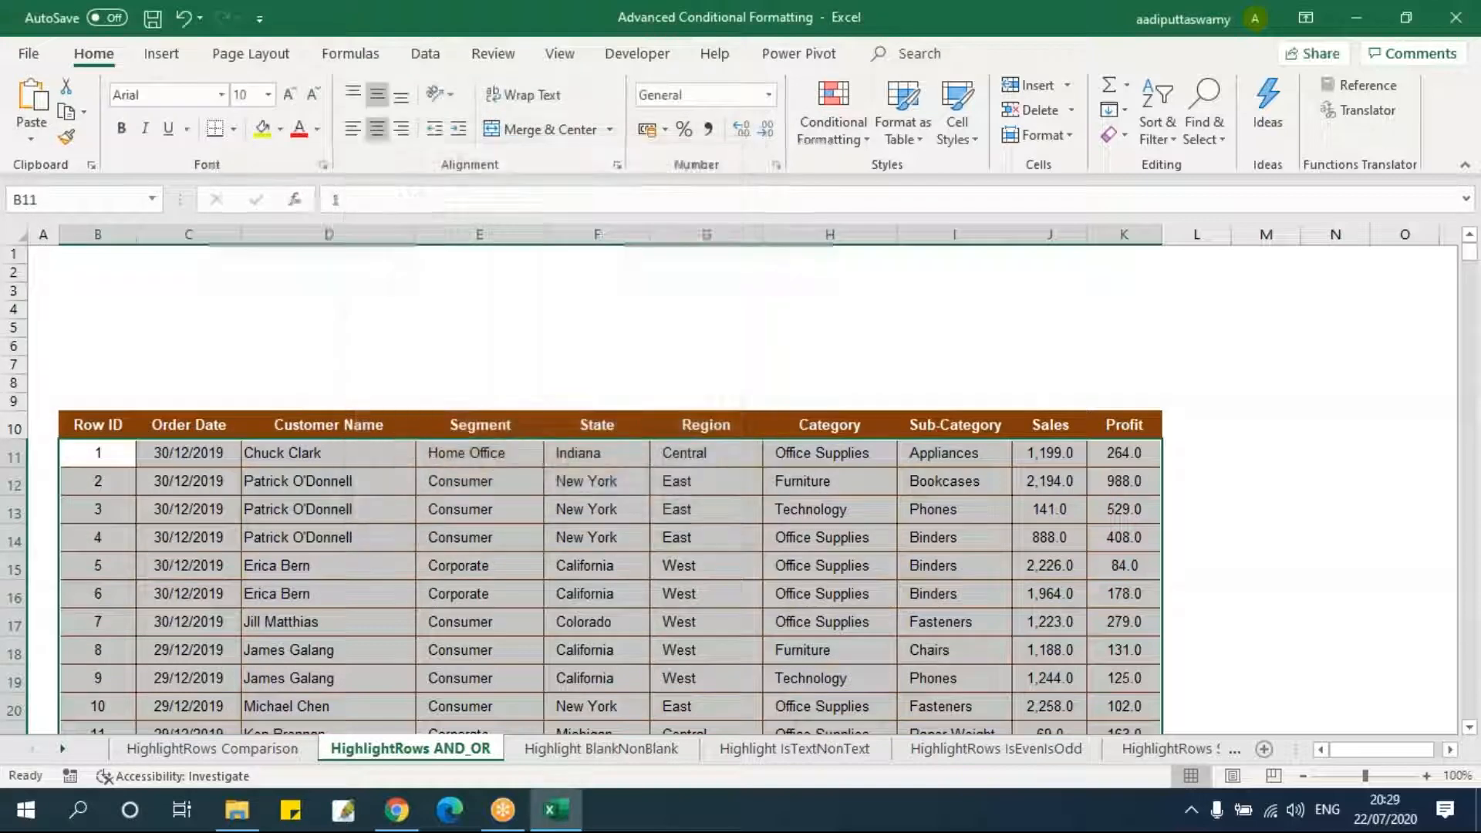
- Look over the rows highlighted by the AND rule and add filters to the table's header row
click(937, 550)
scroll(802, 557, down, 5)
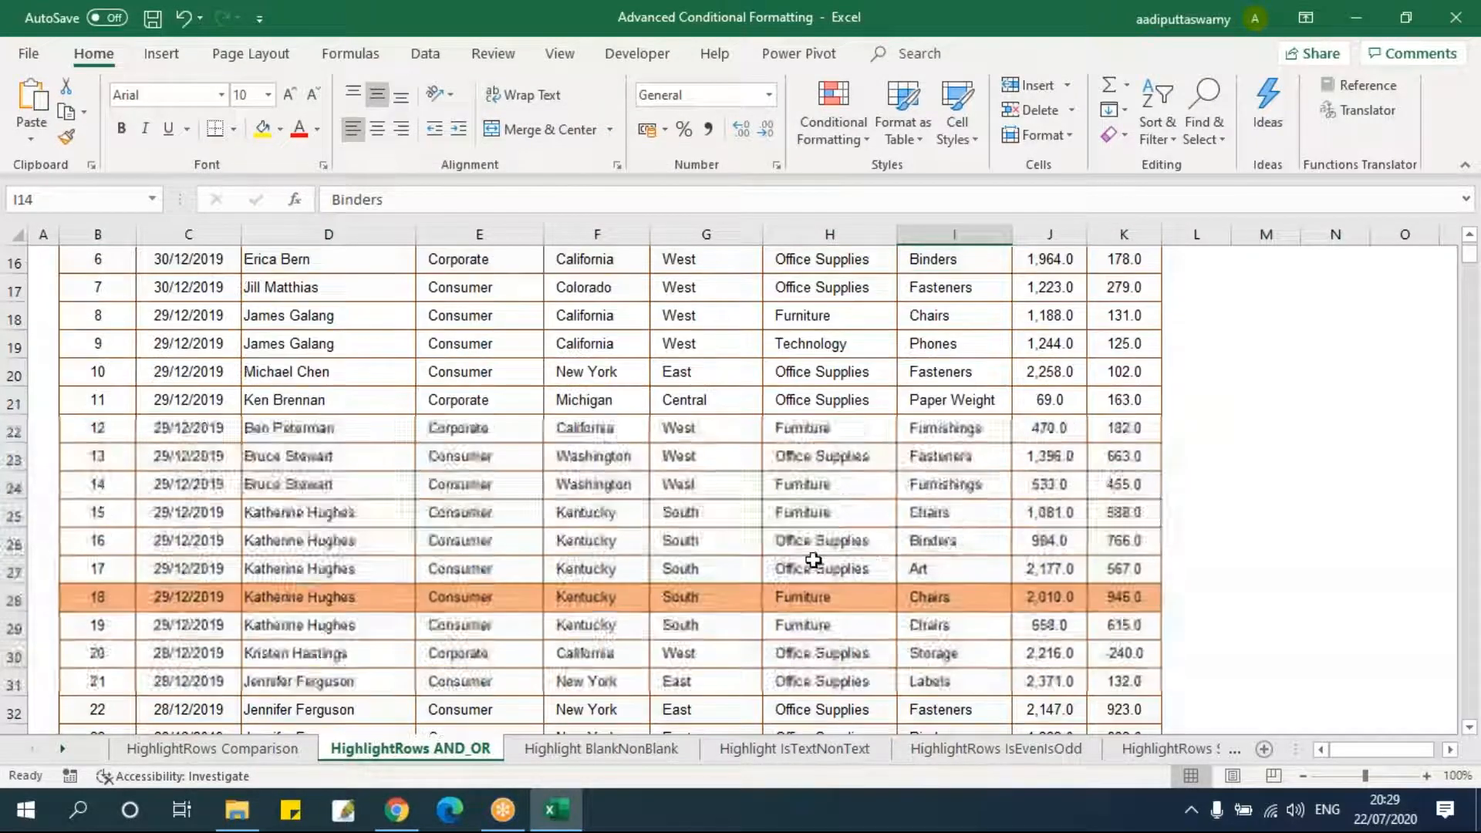
scroll(792, 558, down, 1)
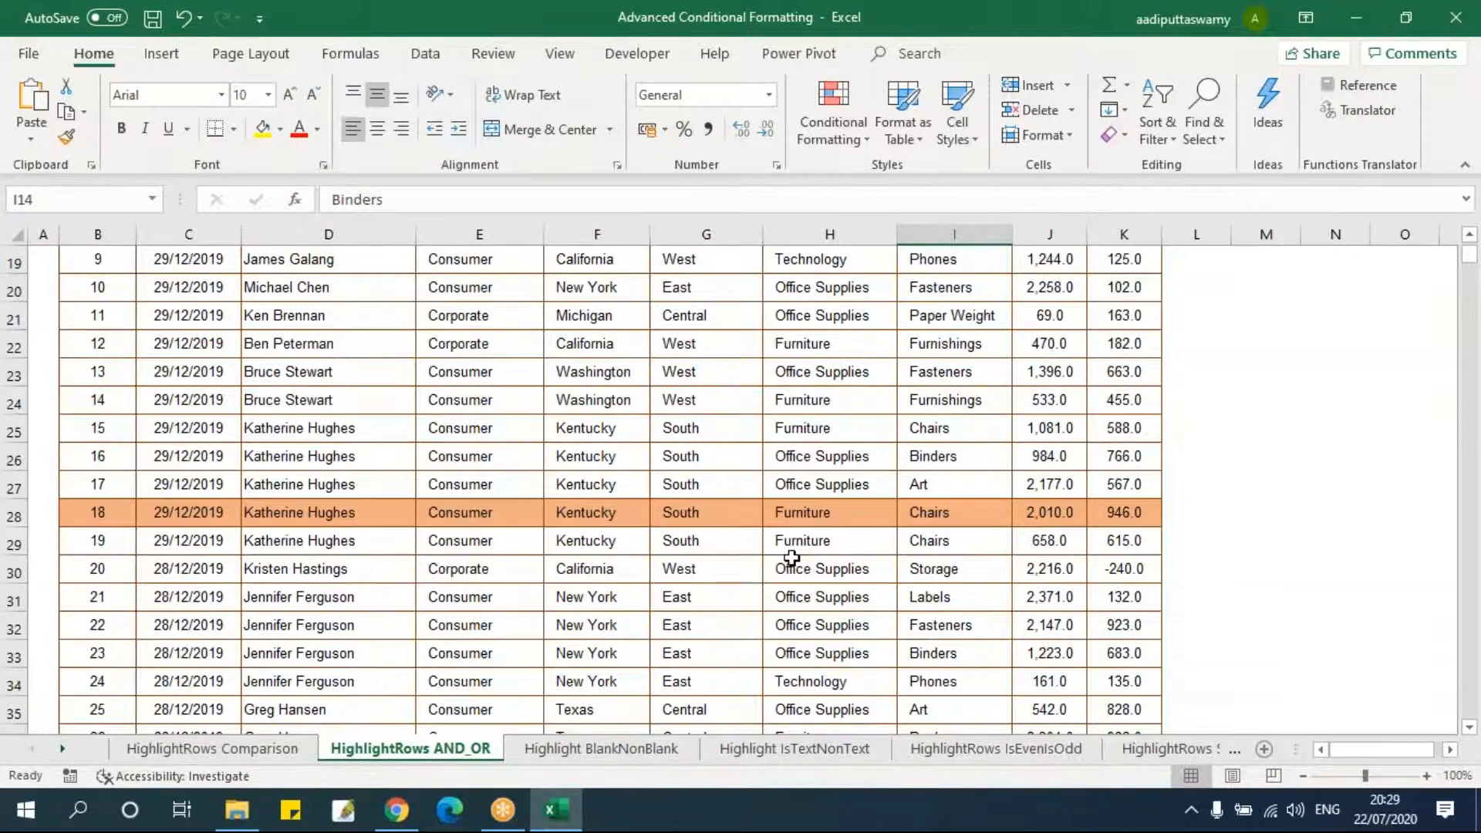
scroll(791, 559, up, 6)
scroll(791, 558, down, 9)
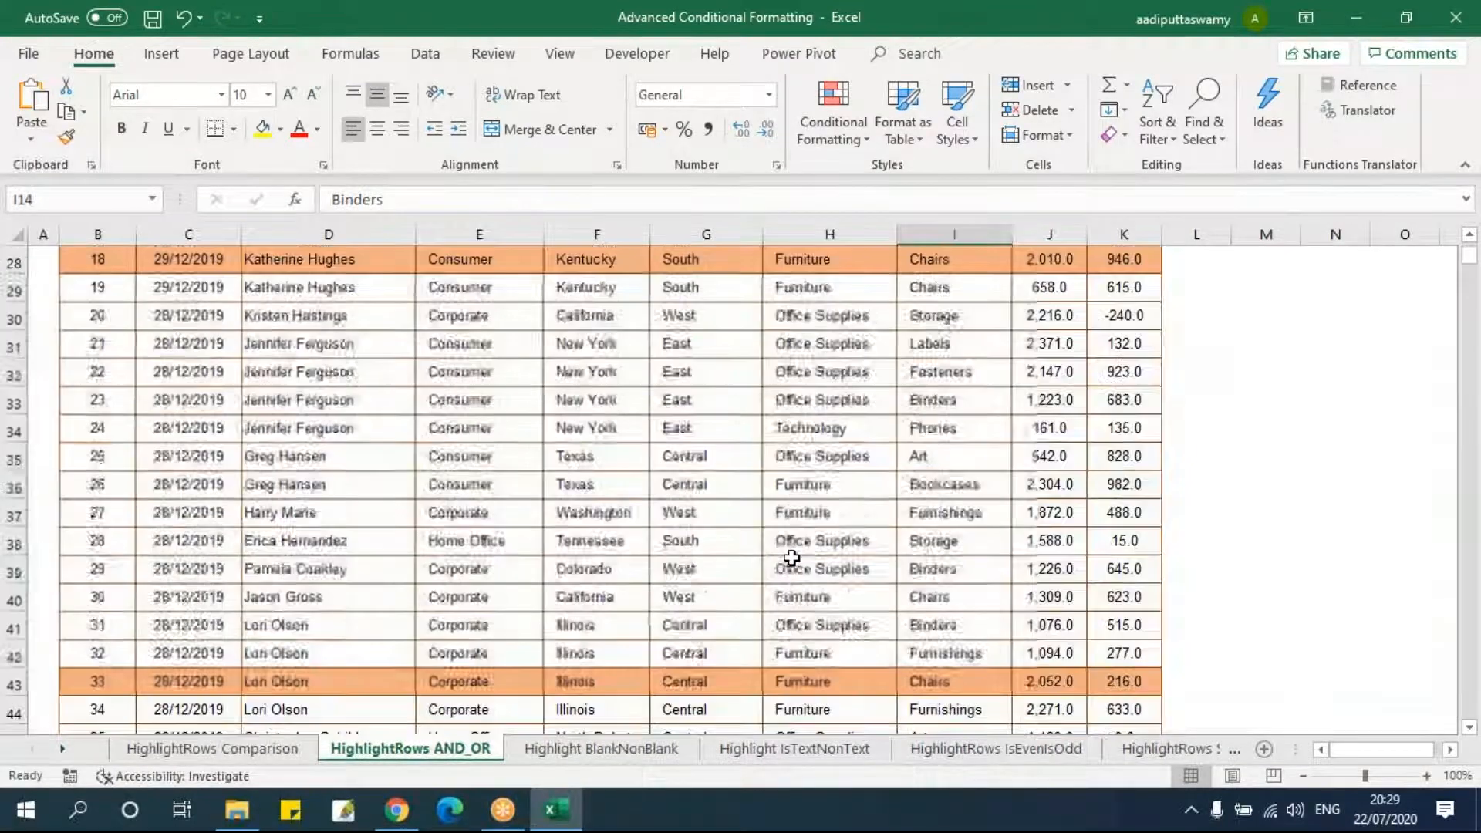
scroll(793, 561, up, 7)
drag(97, 314, 1125, 317)
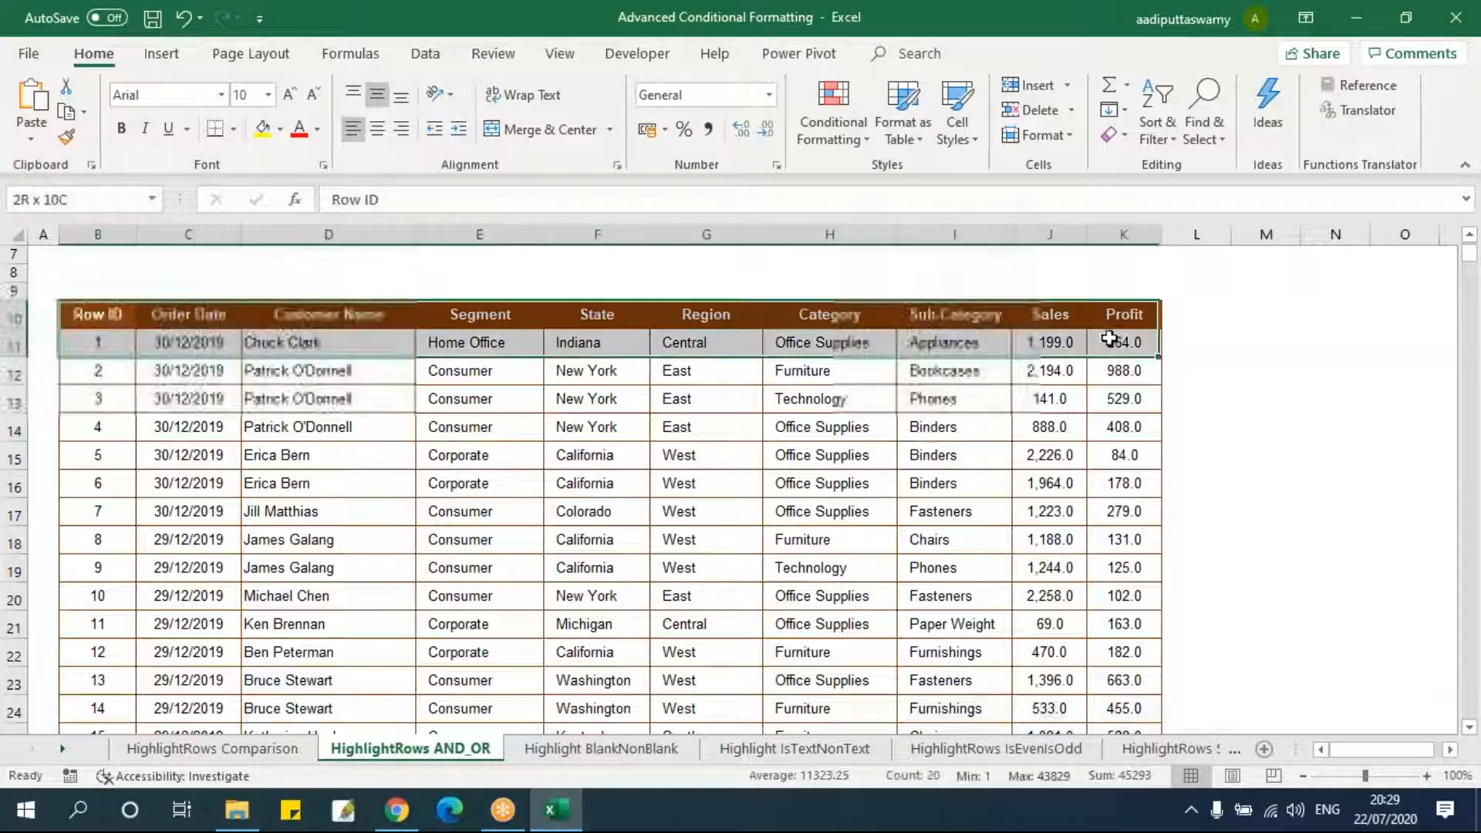
click(1049, 427)
key(ctrl+shift+l)
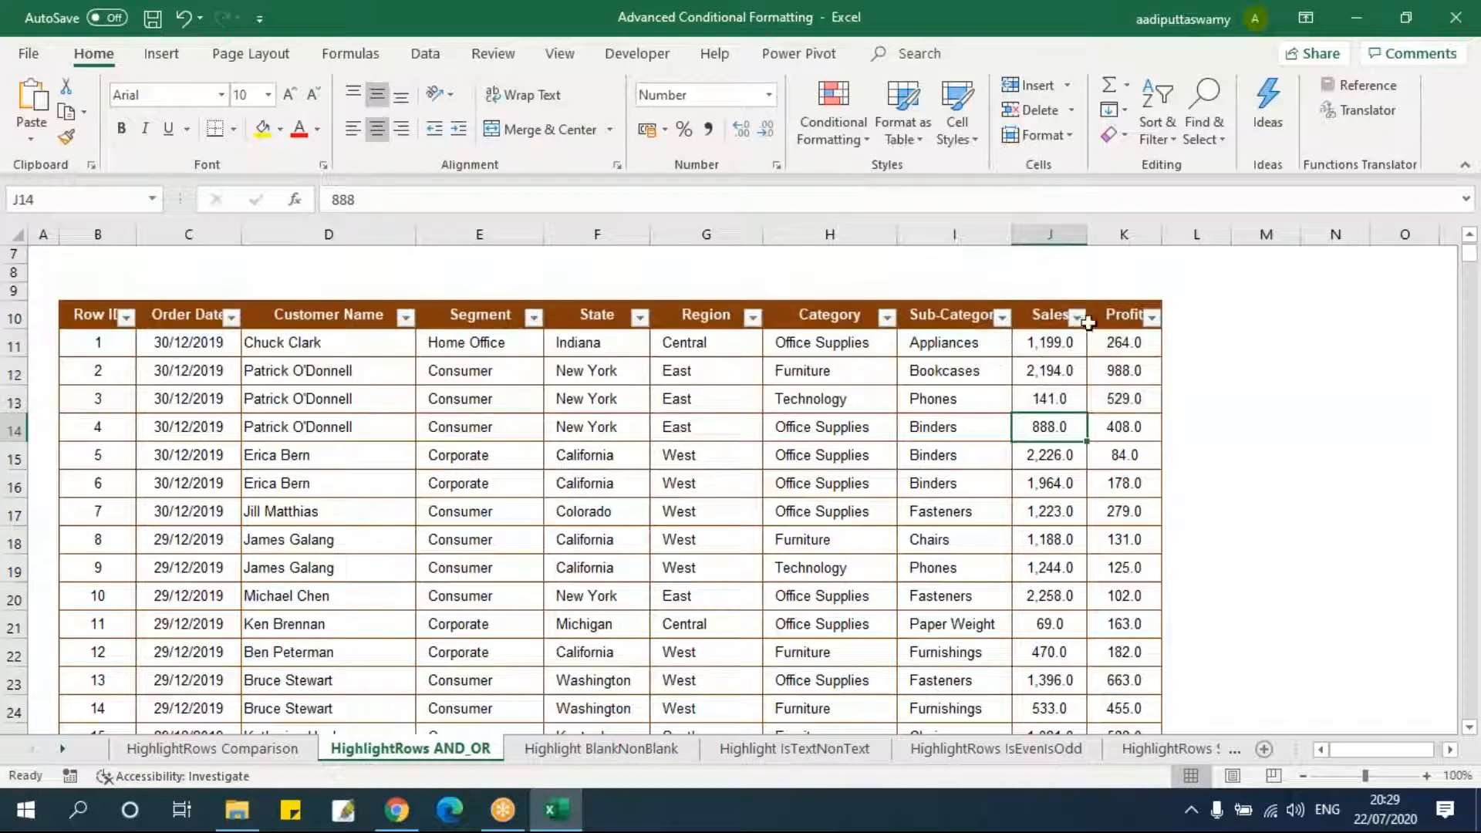
- Filter the Sales column by the orange cell color and review the filtered rows
click(1077, 317)
mouse_move(916, 462)
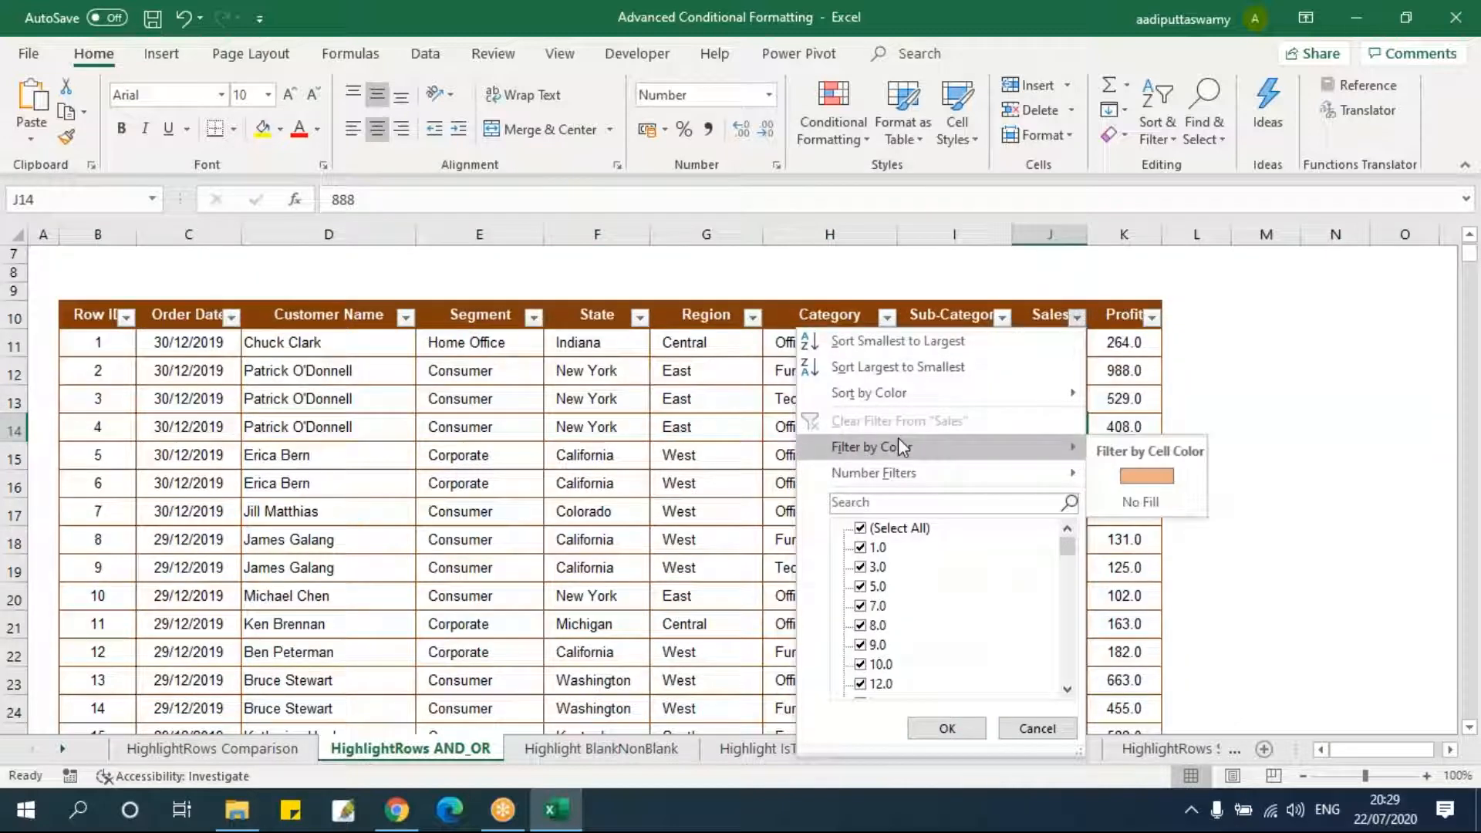
click(1134, 480)
click(1072, 409)
key(Up)
key(Up)
scroll(1064, 568, down, 3)
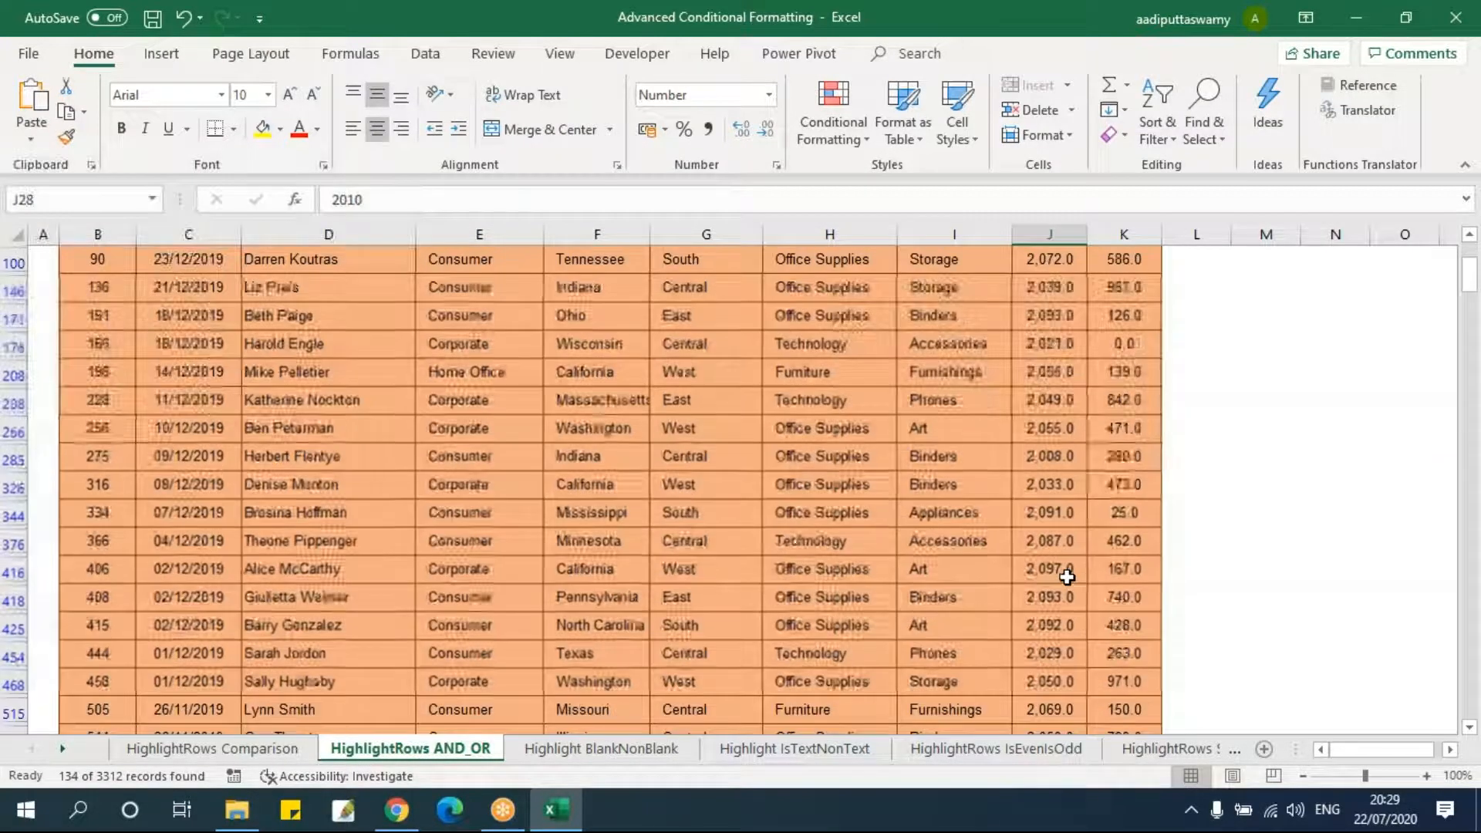
scroll(1065, 569, up, 2)
drag(1476, 282, 1475, 251)
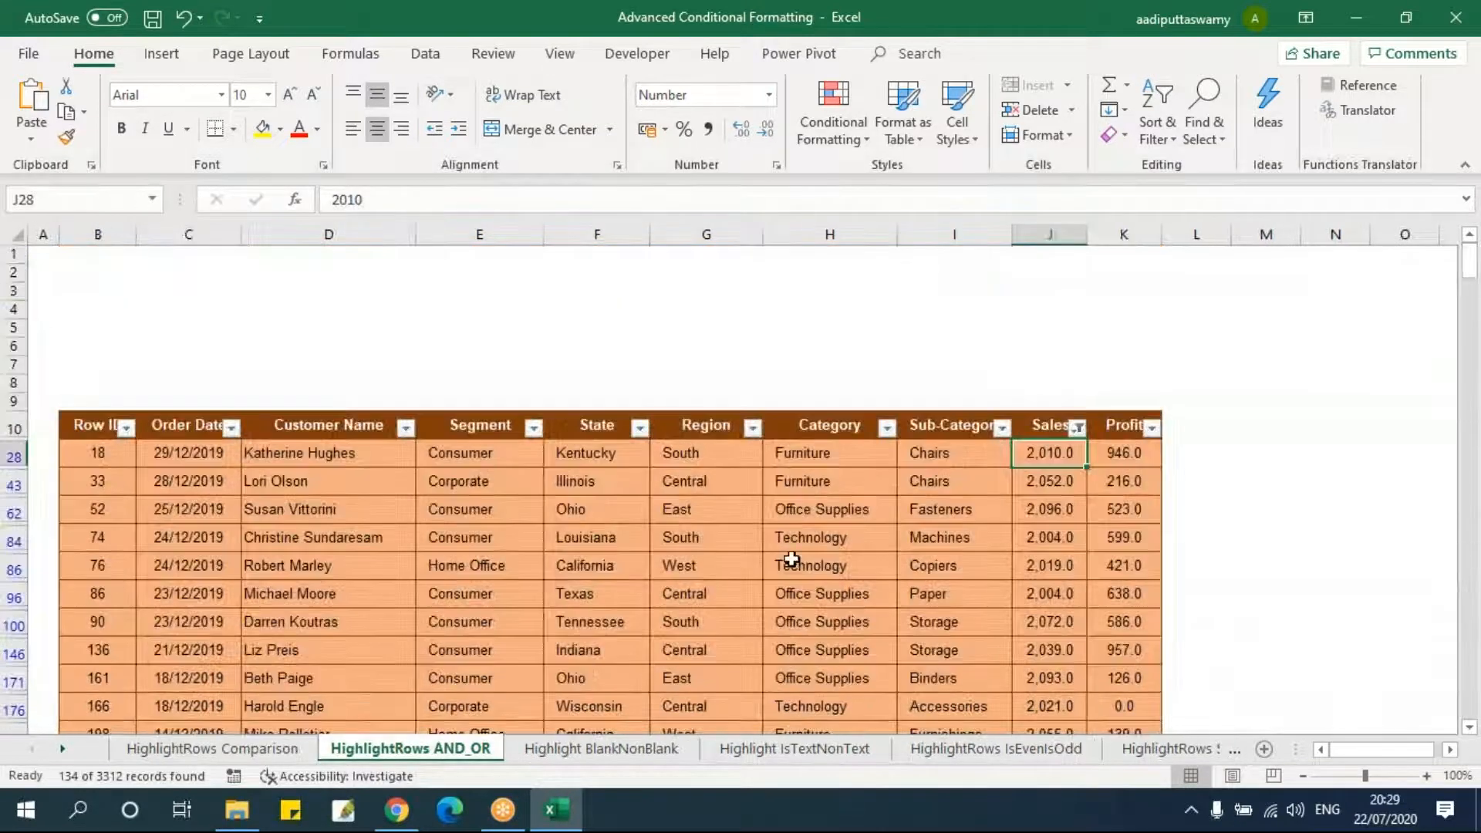
- Remove the filters from the table and select the first Sales value in J11
click(752, 507)
key(ctrl+shift+l)
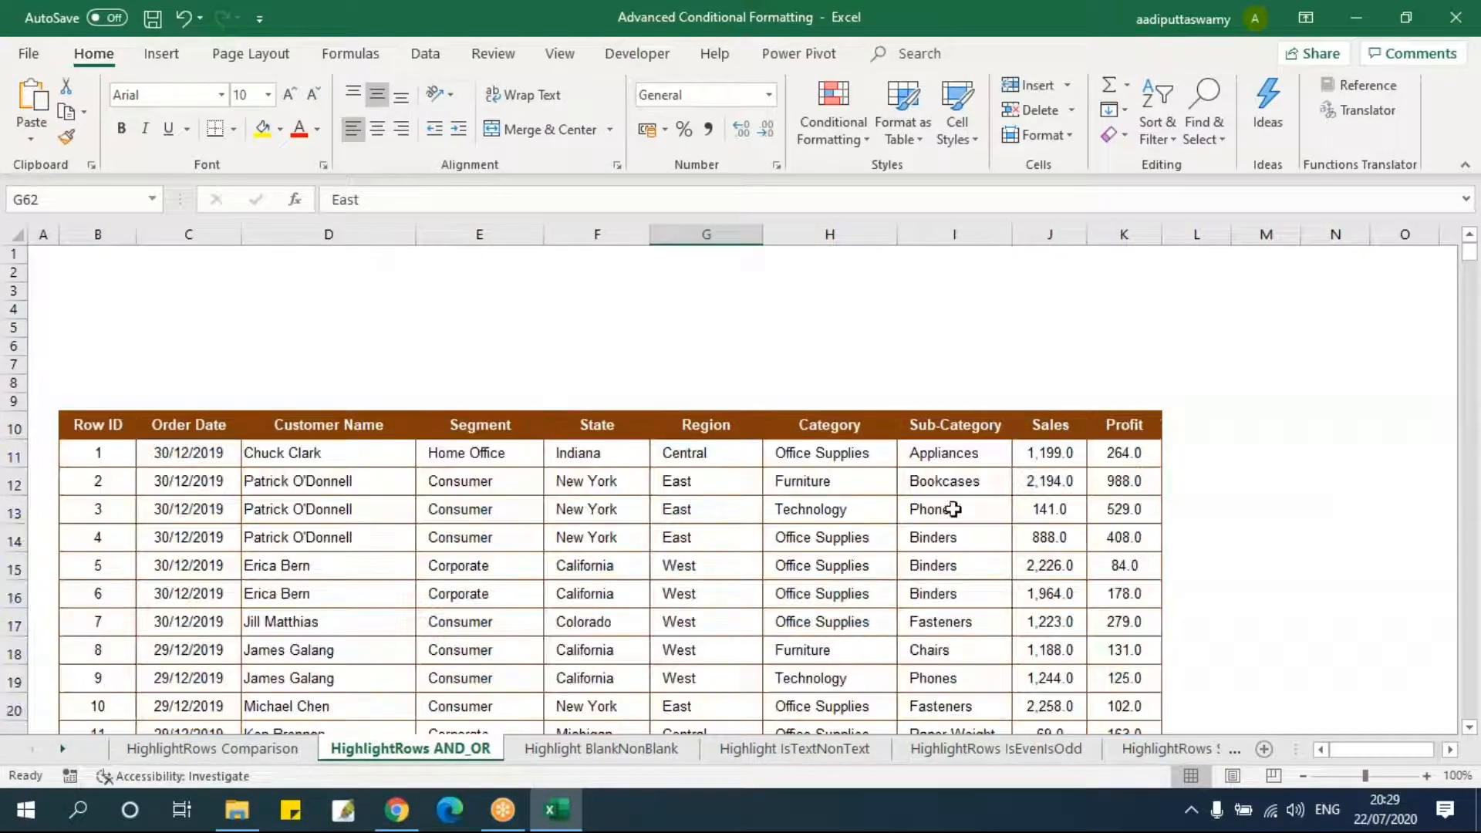
click(1053, 456)
click(1121, 456)
click(1064, 456)
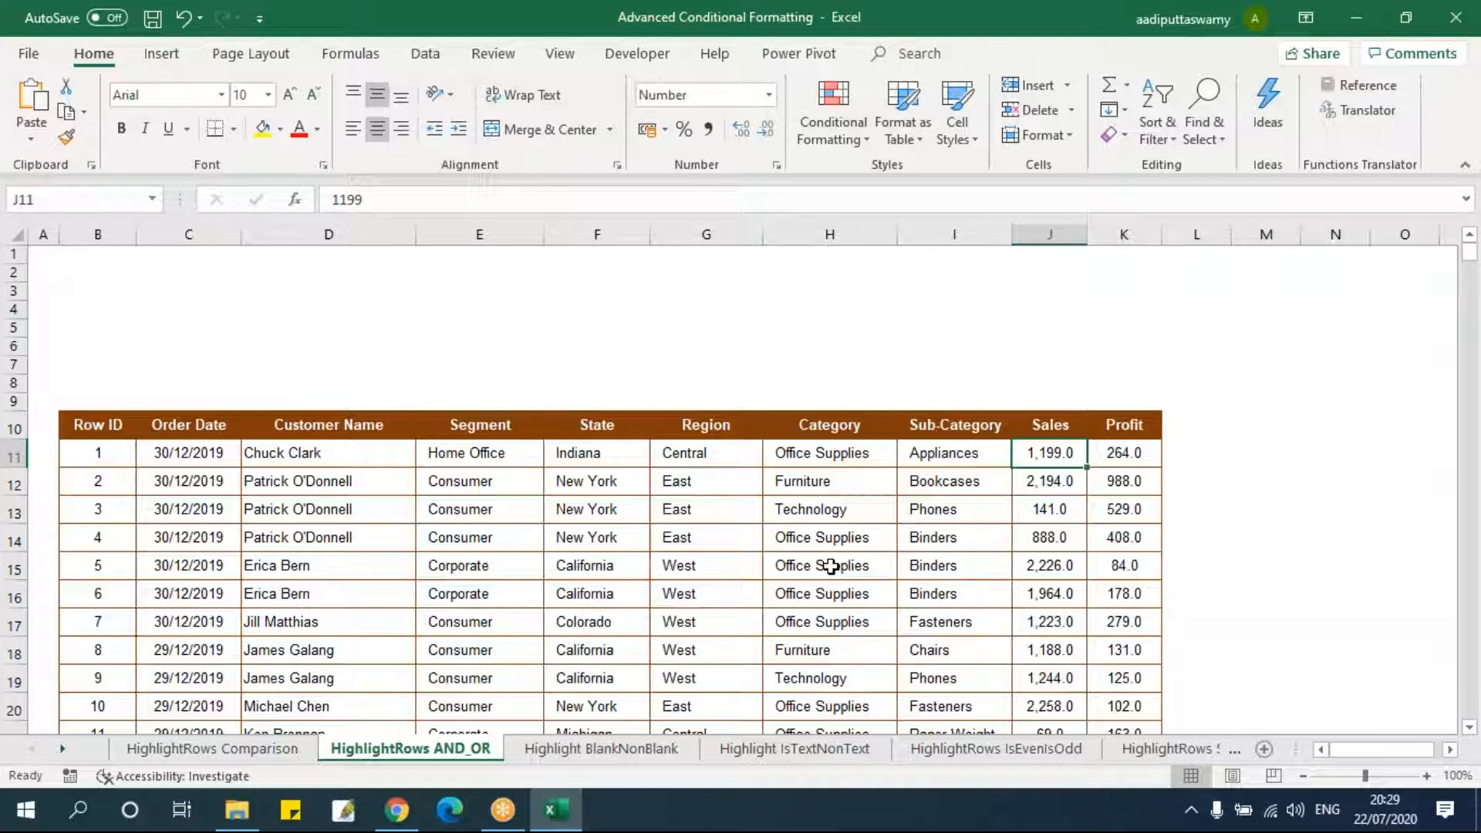
- Select all of the table's data rows from B11 across to the Profit column and down to the last row
key(Up)
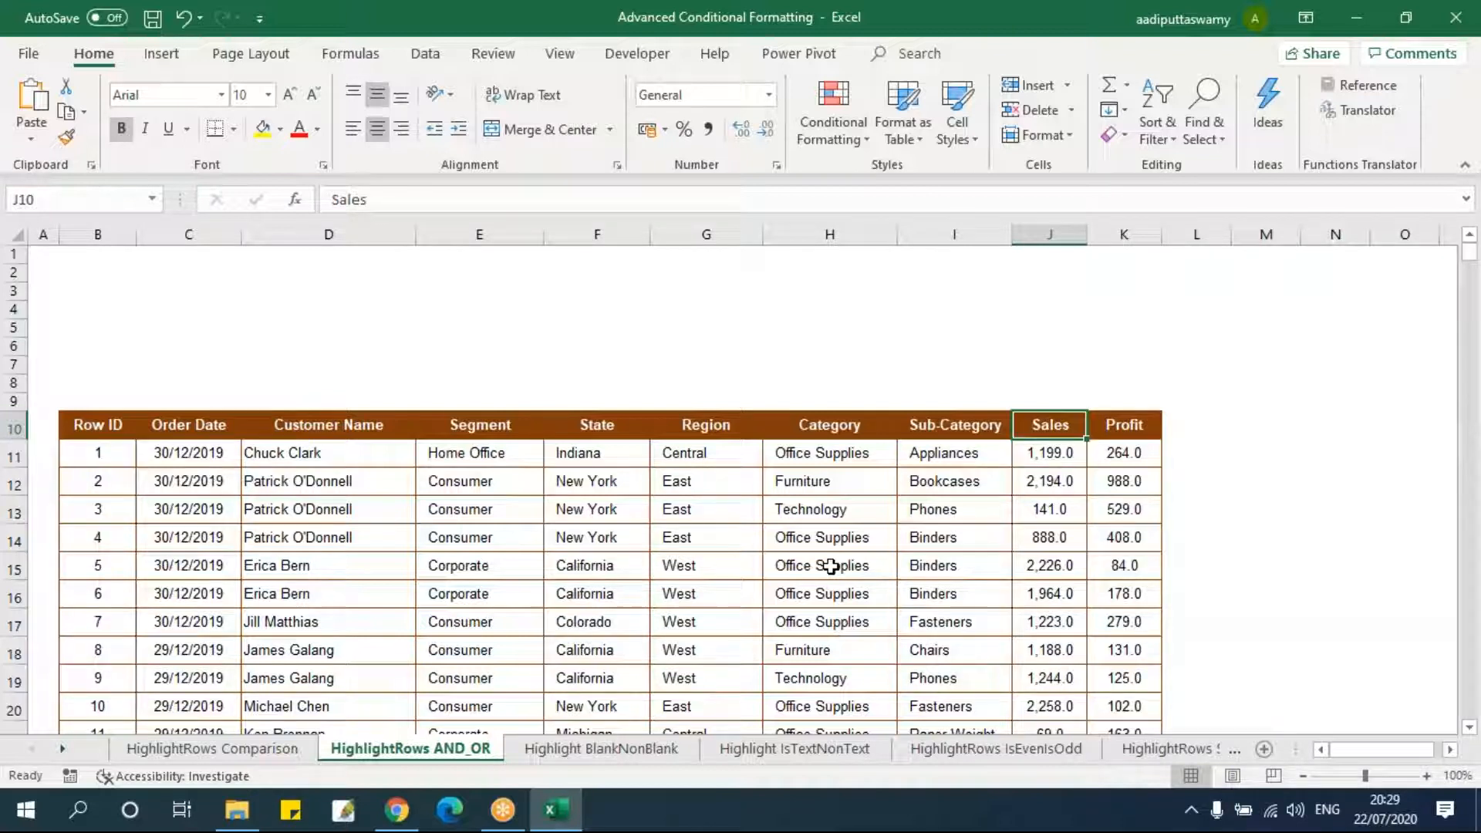
key(Left)
key(Left)
key(Left)
key(Left)
key(Left)
key(Left)
key(Left)
key(Left)
key(Down)
key(ctrl+shift+Right)
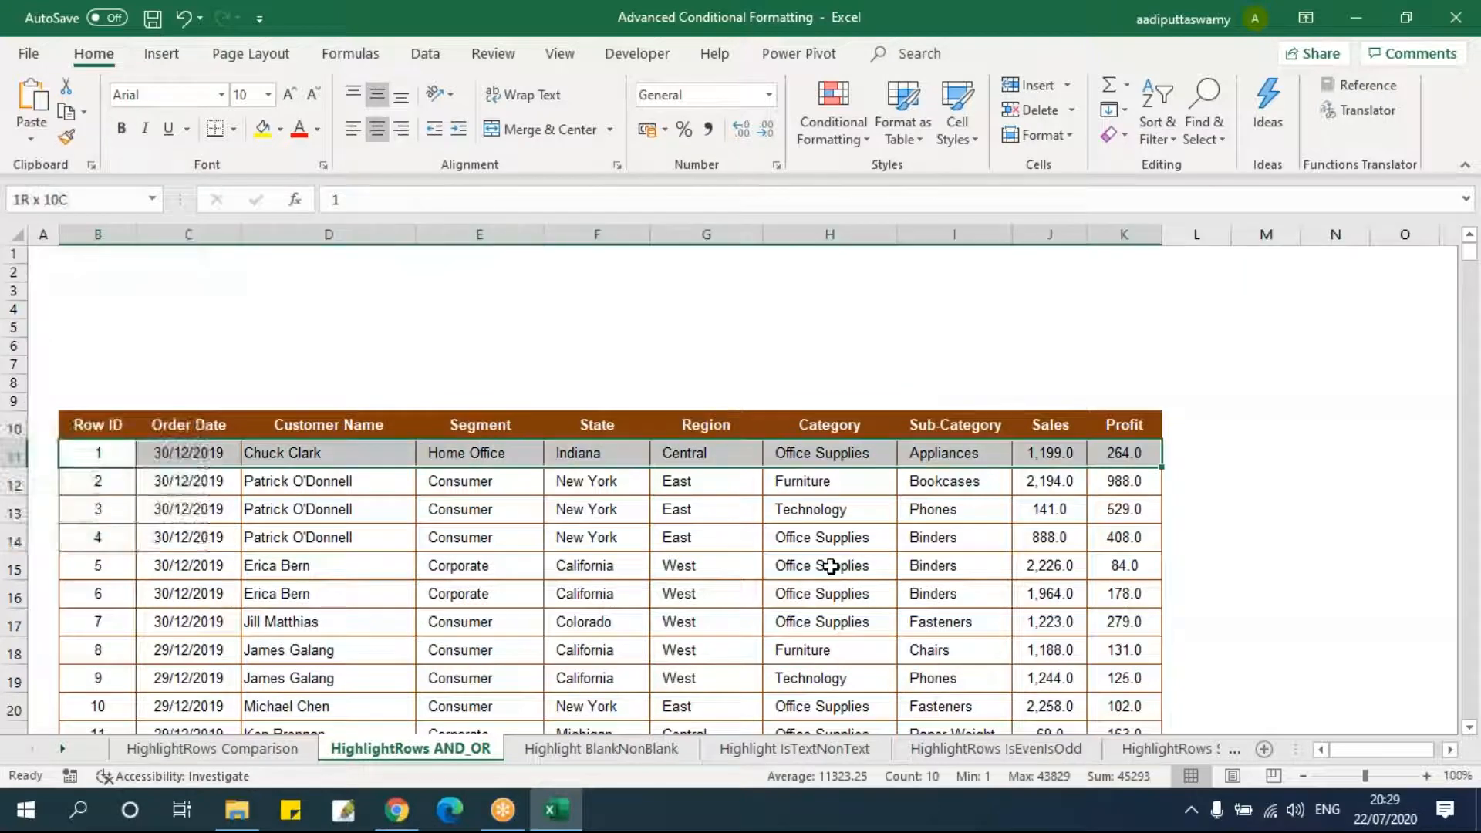
key(ctrl+shift+Down)
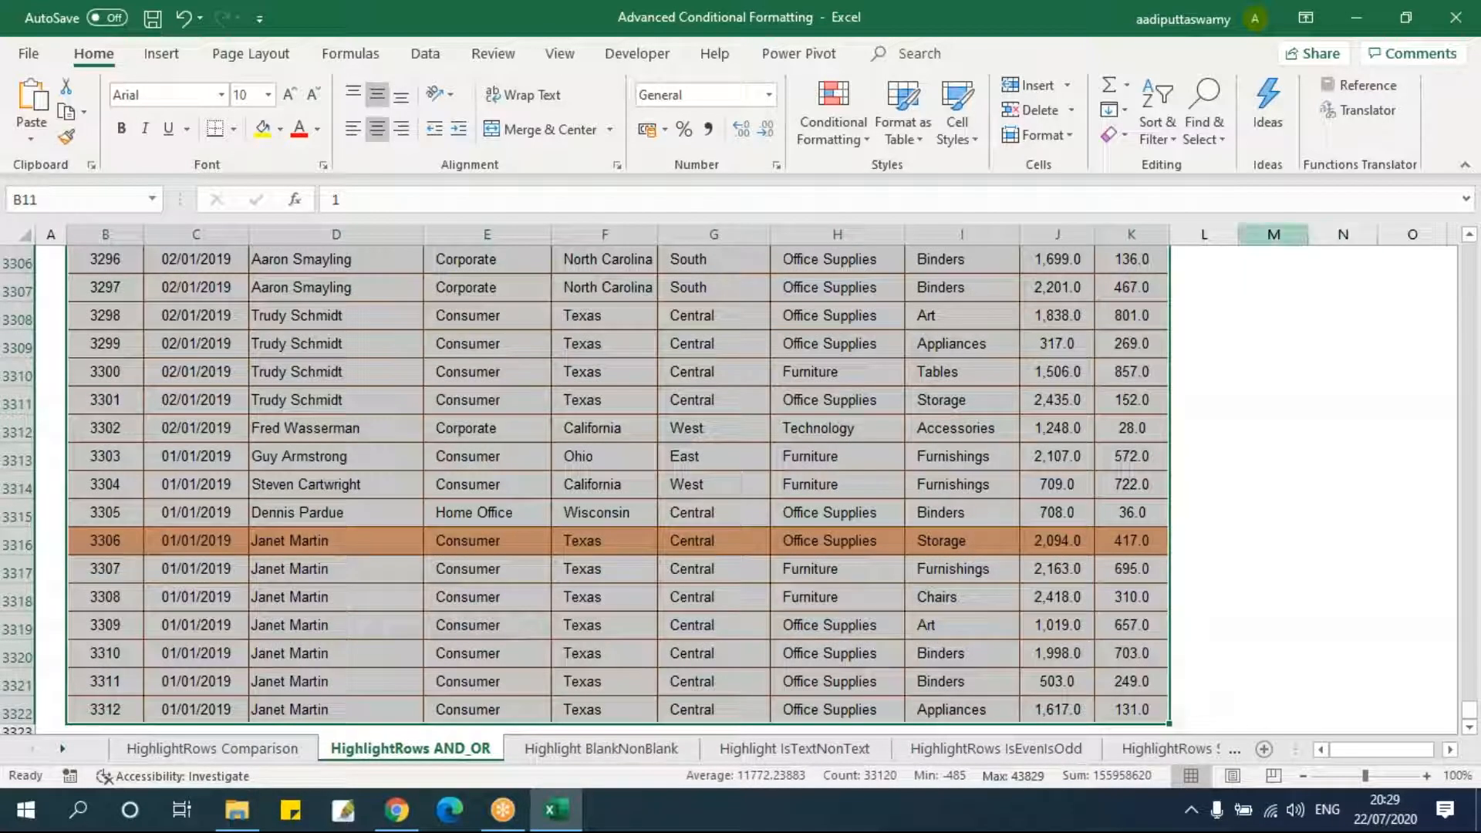
- Edit the existing AND formatting rule and restart its formula as =AND($J11>2000, with only the column of J11 locked
click(849, 124)
click(873, 461)
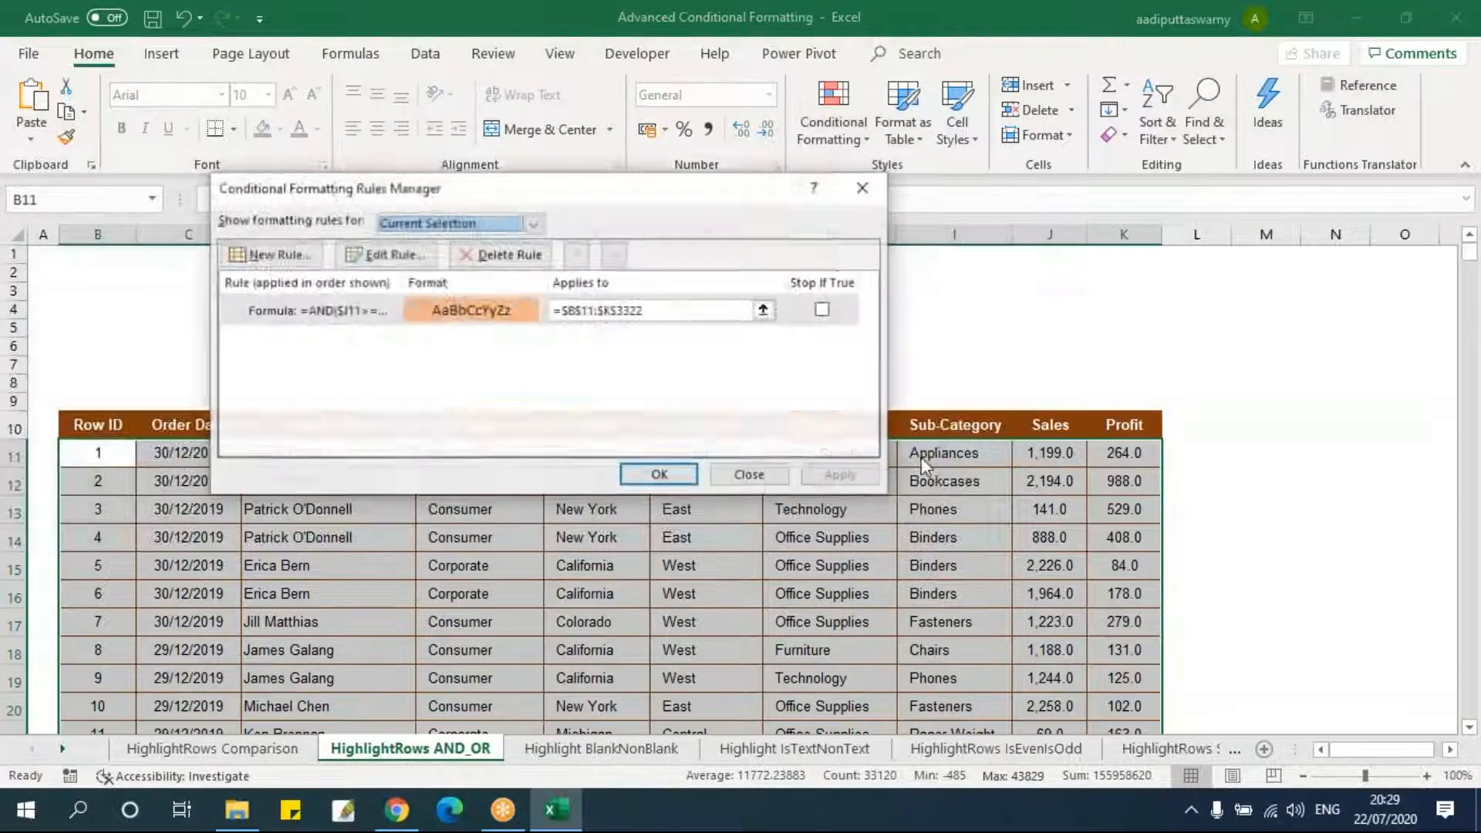
double_click(486, 311)
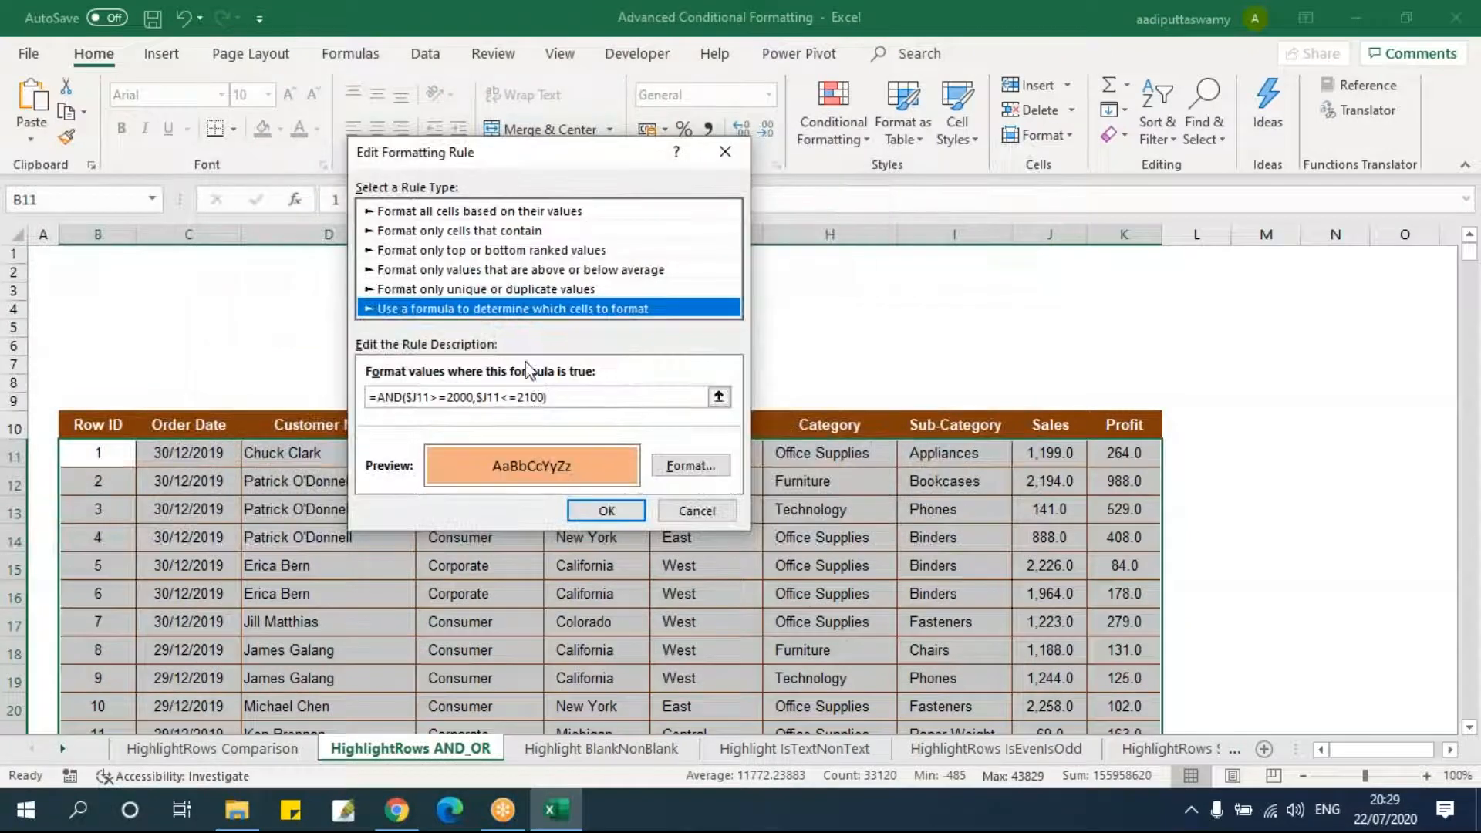
click(579, 397)
key(BackSpace)
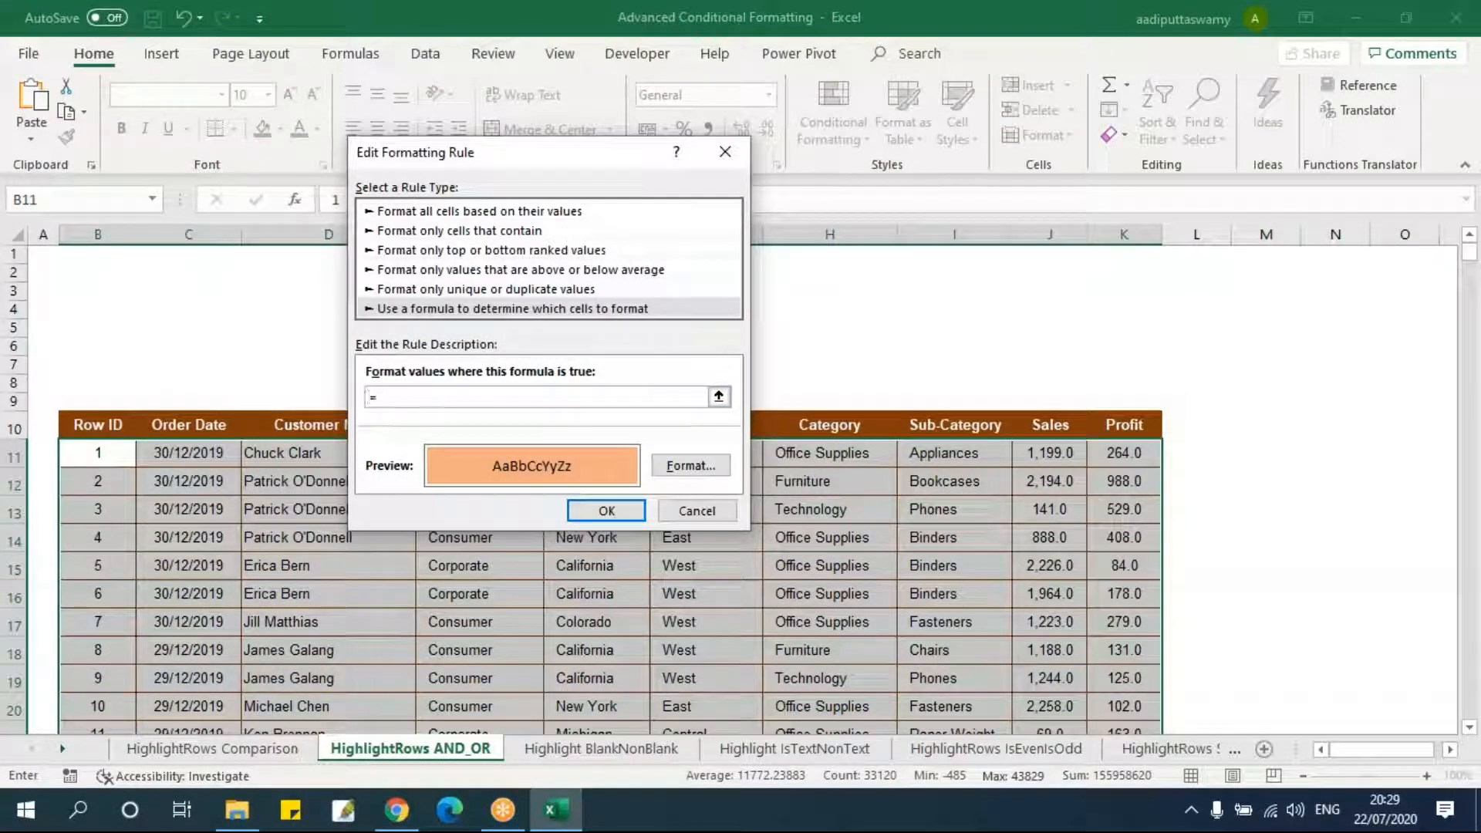
text(=AND()
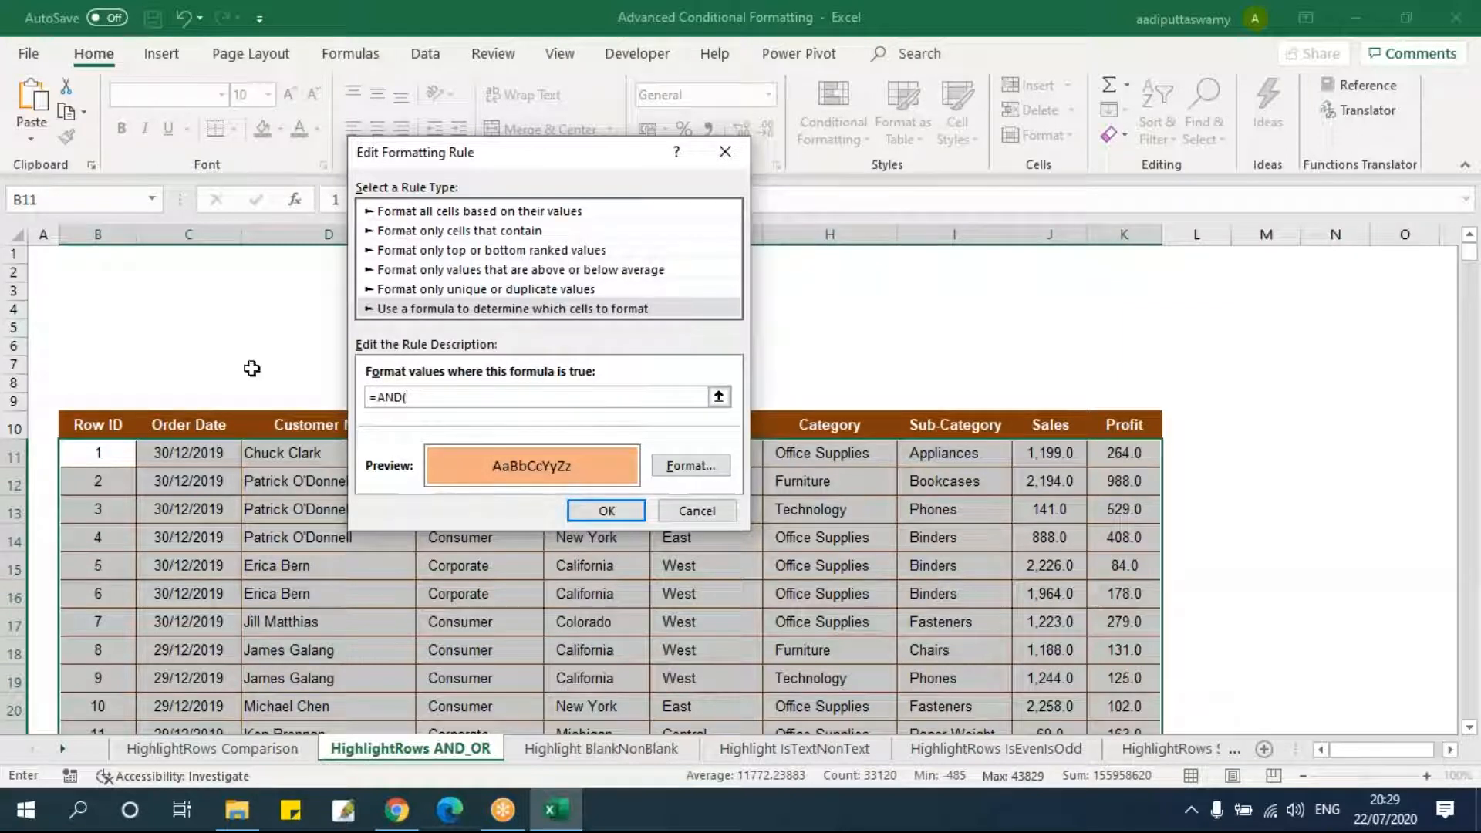
click(1037, 455)
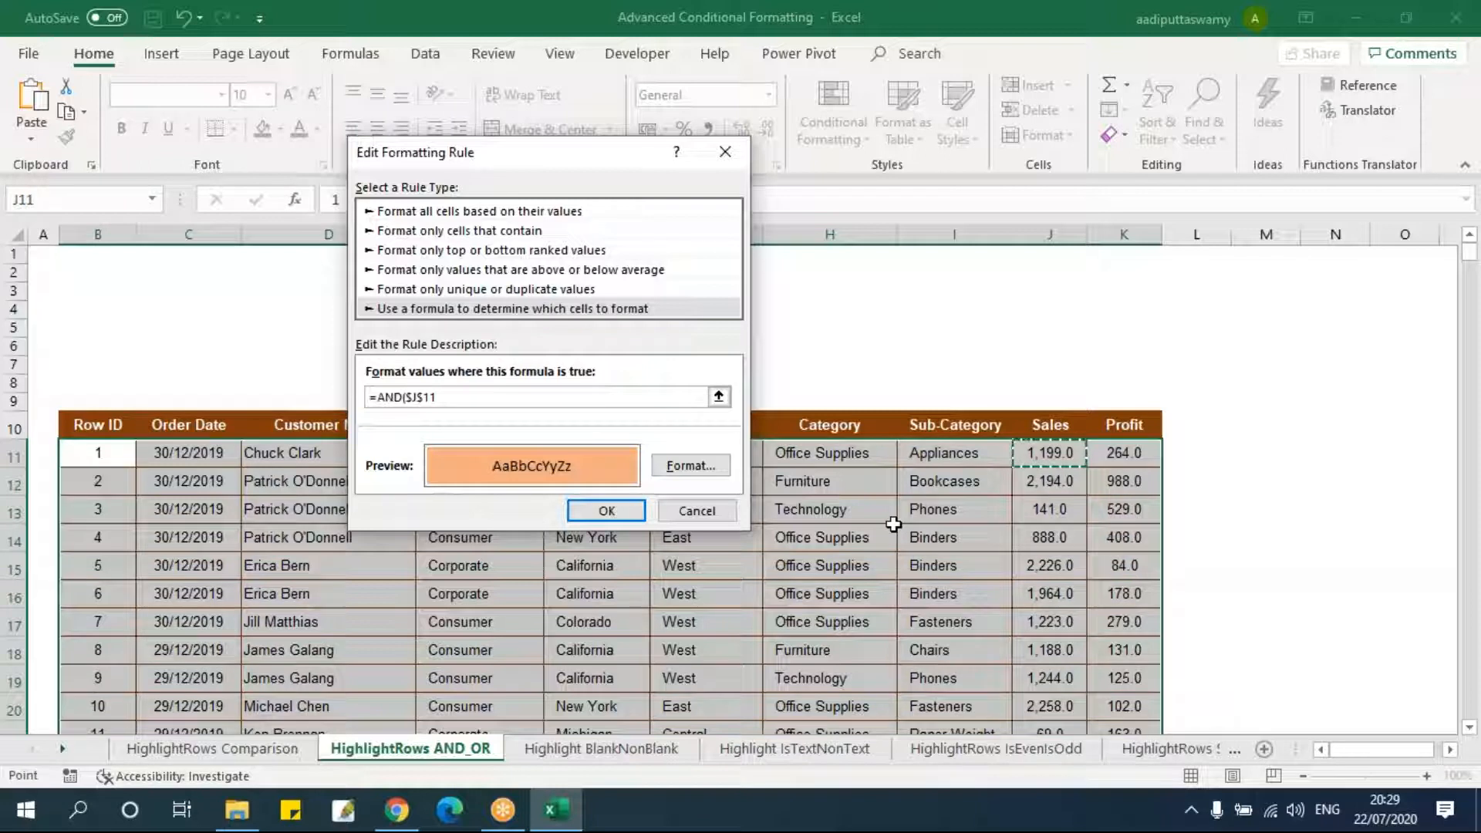
key(F4)
key(F4)
key(F4)
key(F4)
key(F4)
key(F4)
text(>2000,)
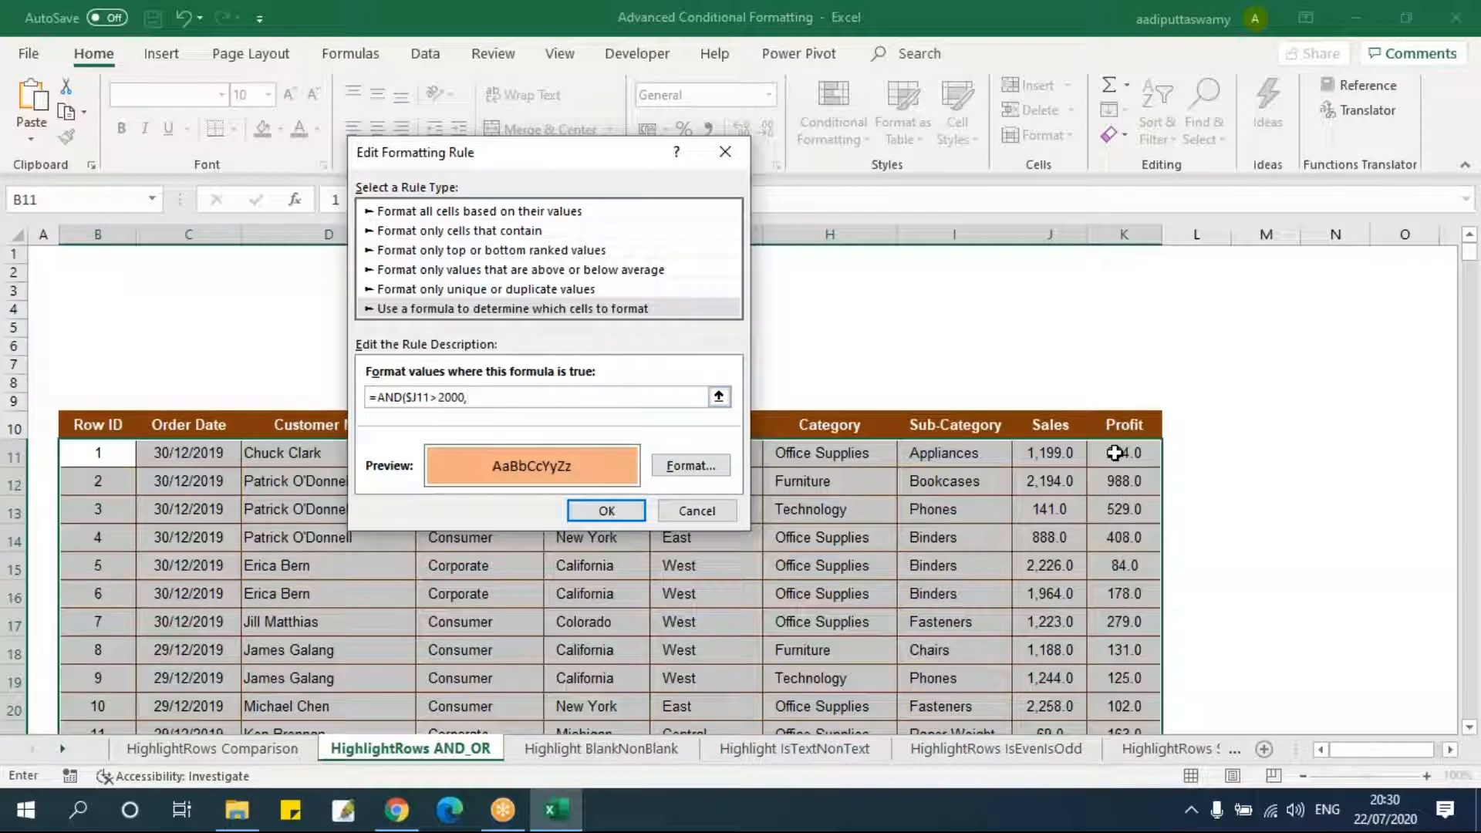
- Complete the rule formula with the Profit condition $K11>900) and apply the rule to the selected rows
click(1114, 452)
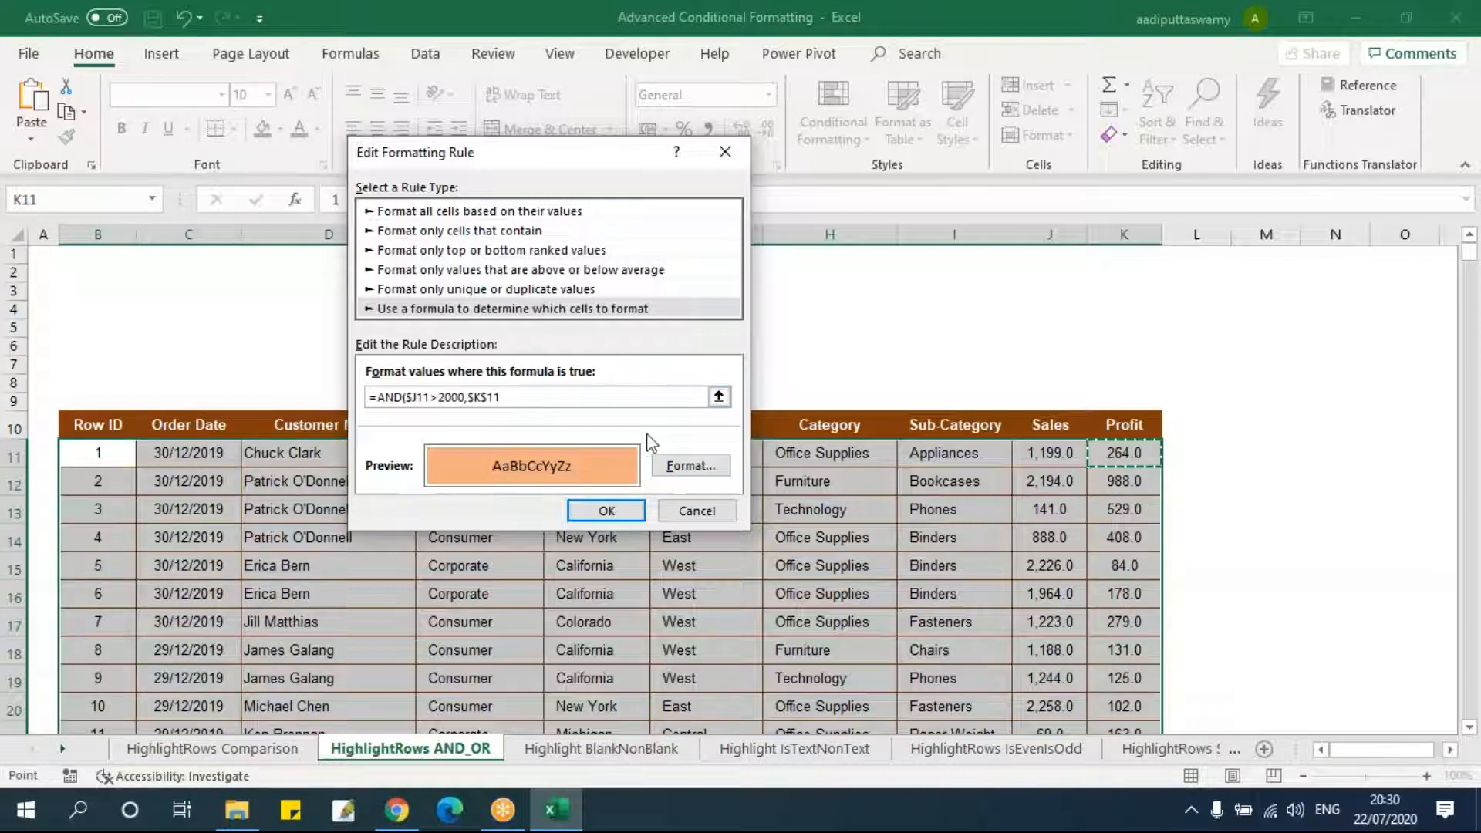
key(F4)
key(F4)
key(F4)
key(F4)
key(F4)
key(F4)
text(>900)
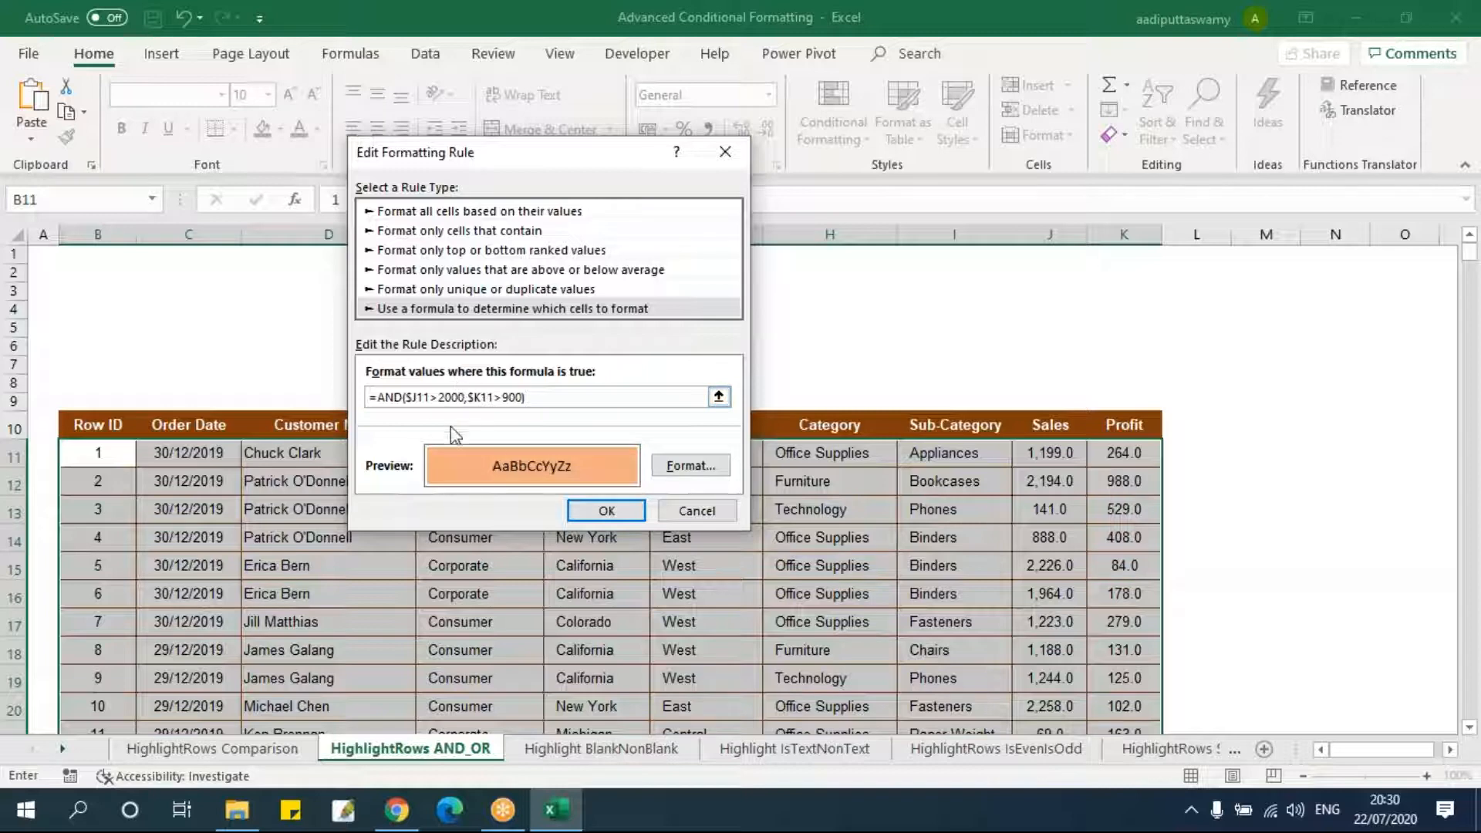
click(608, 511)
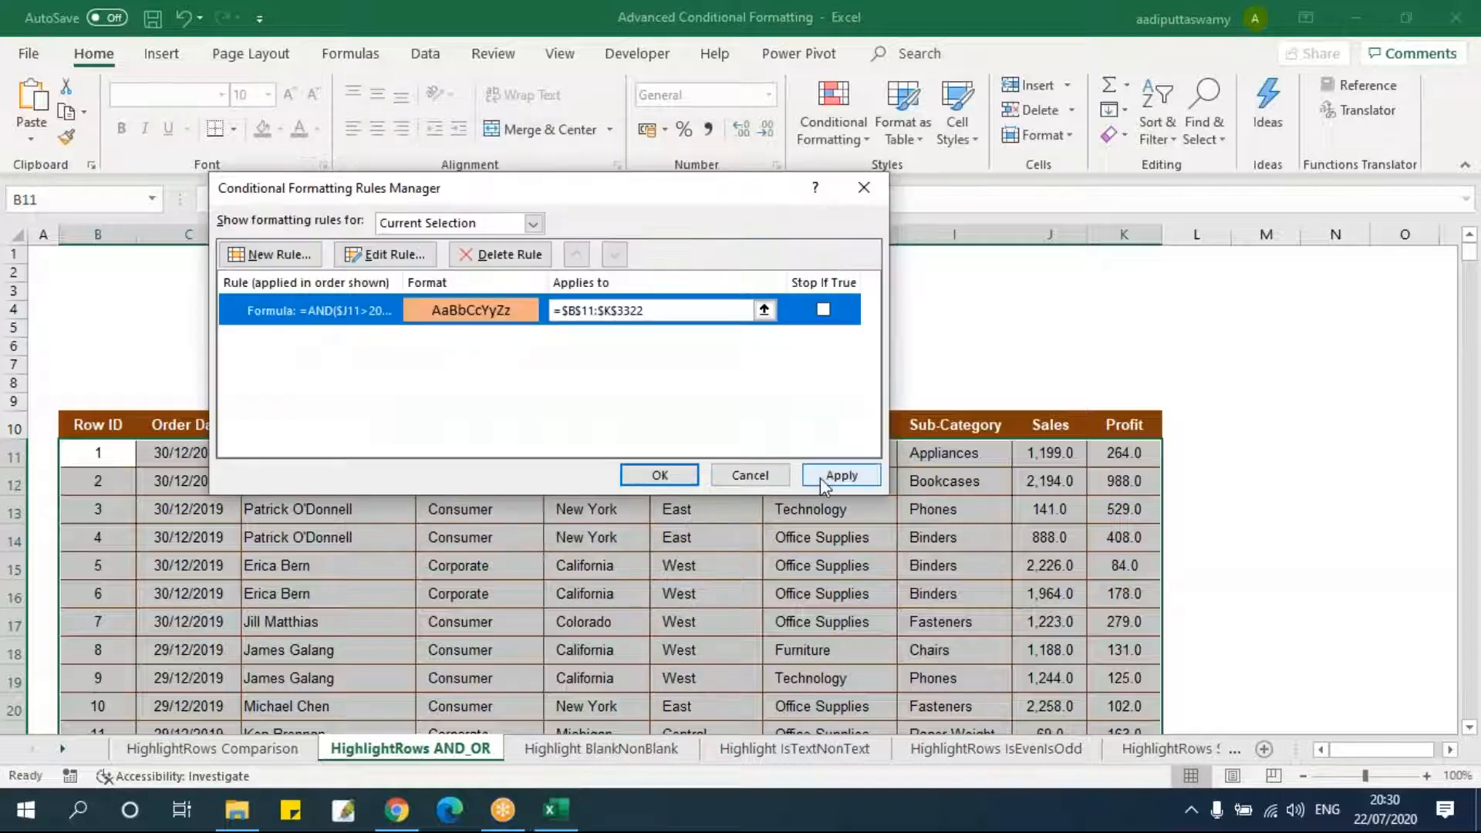
click(820, 476)
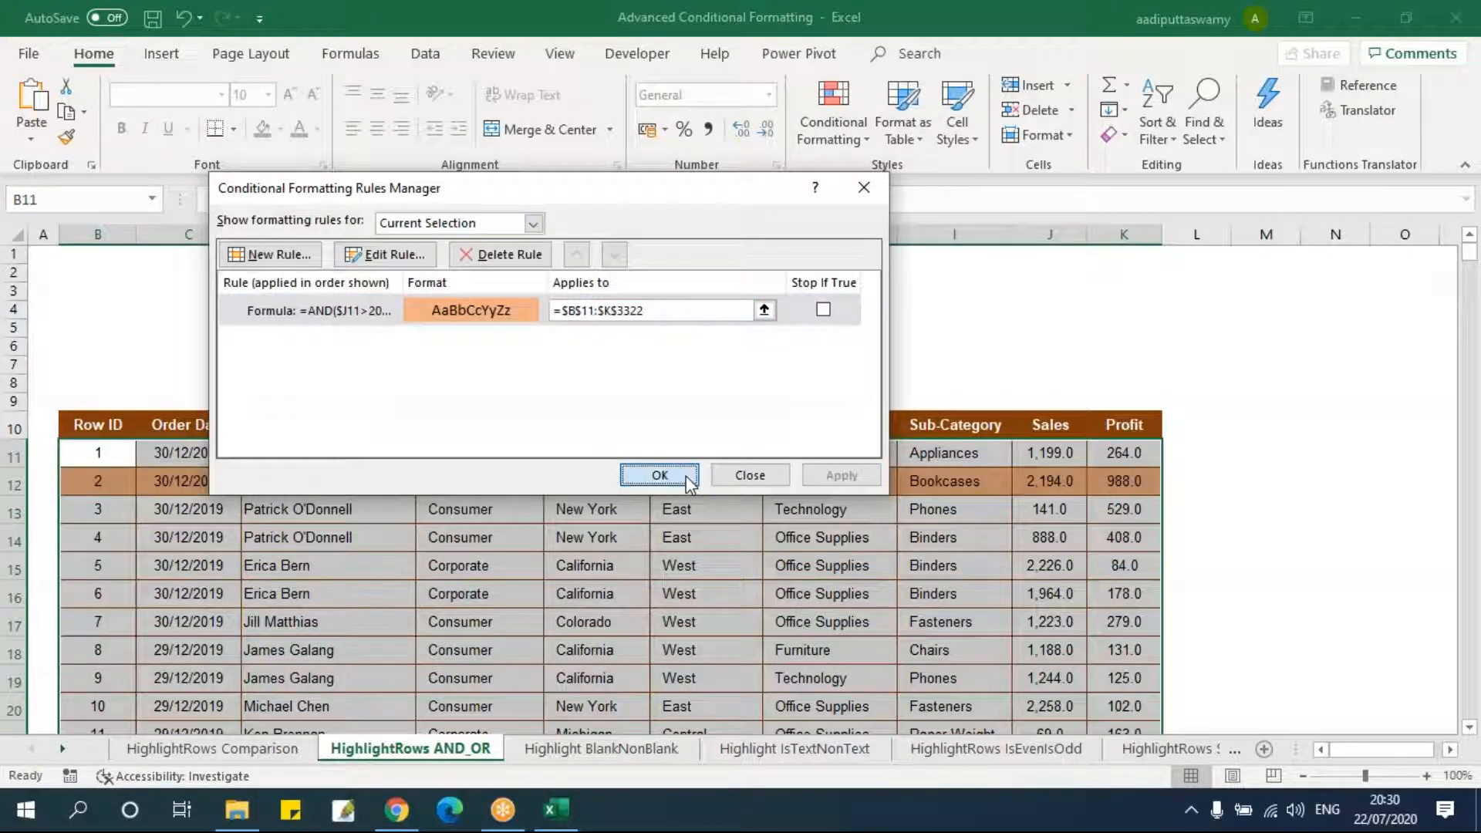
click(686, 476)
- Add filters to the table's header row and filter the Sales column by the orange cell color
drag(131, 427, 1128, 430)
key(alt+d)
key(f)
key(f)
click(1111, 480)
click(1077, 427)
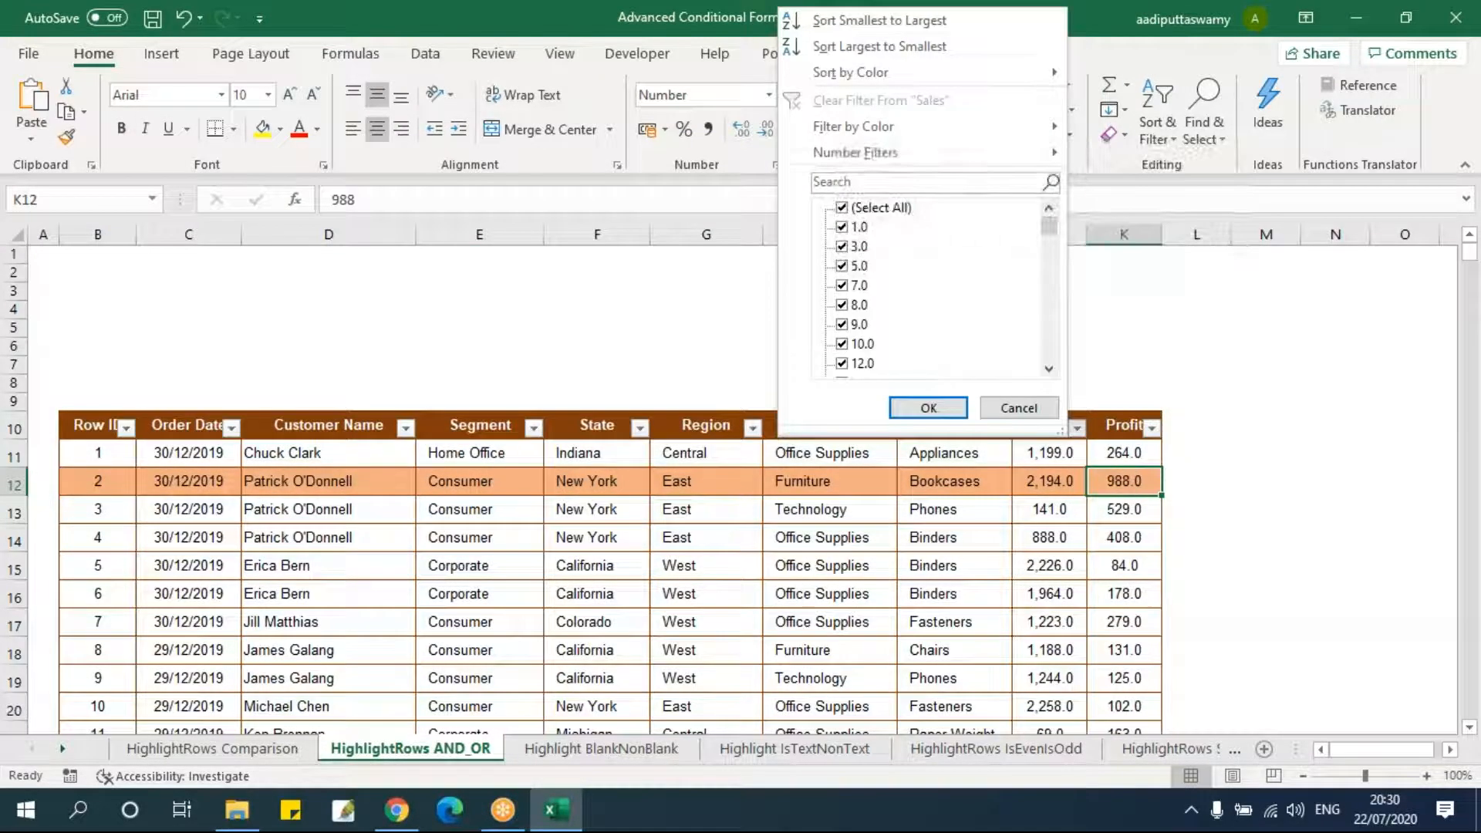
mouse_move(872, 133)
click(1126, 156)
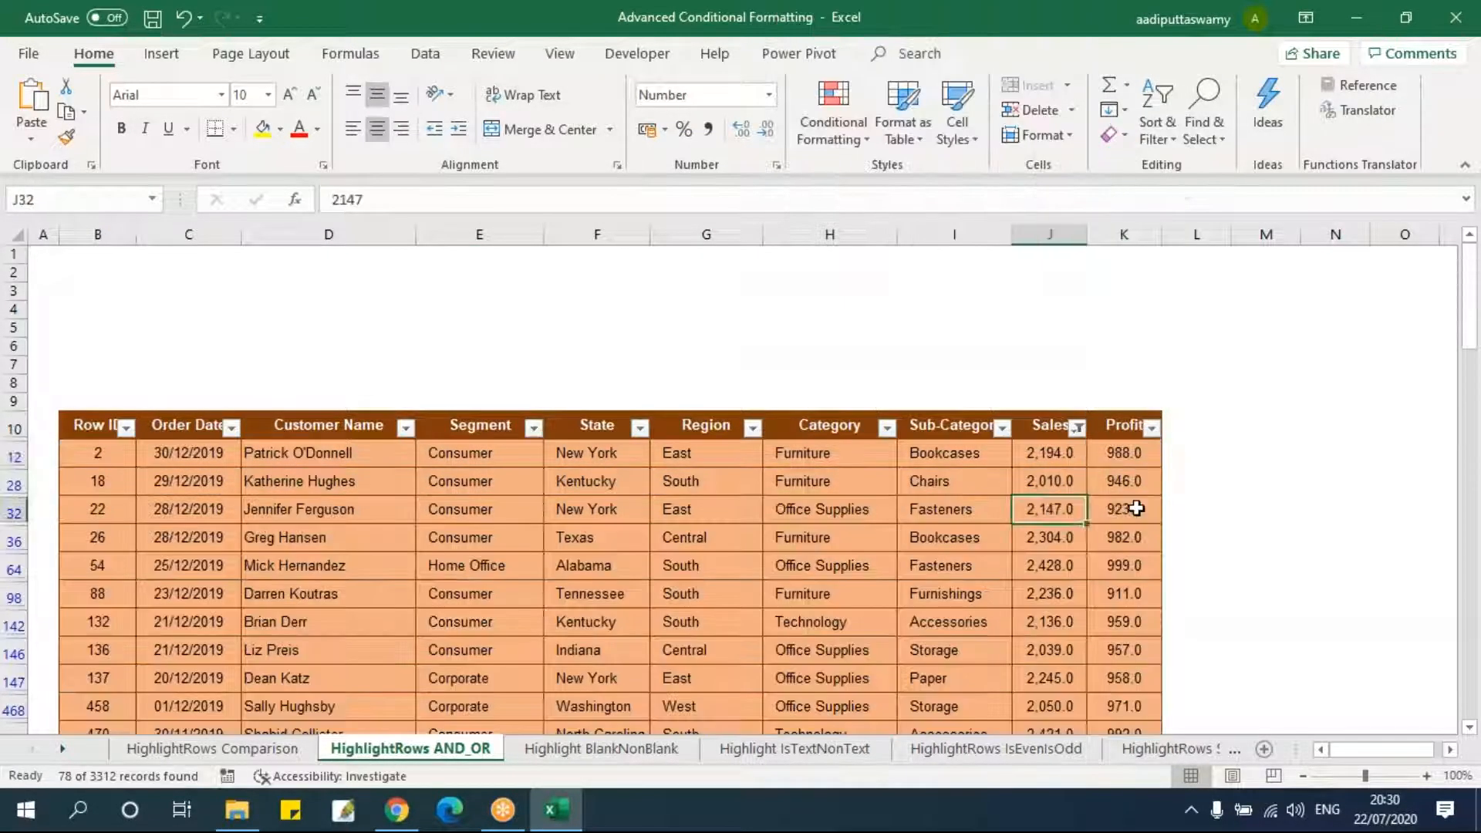
- Review the color-filtered rows and inspect the values in the Profit and Sales filter lists without changing them
scroll(1183, 509, down, 4)
scroll(1164, 416, up, 3)
click(1152, 337)
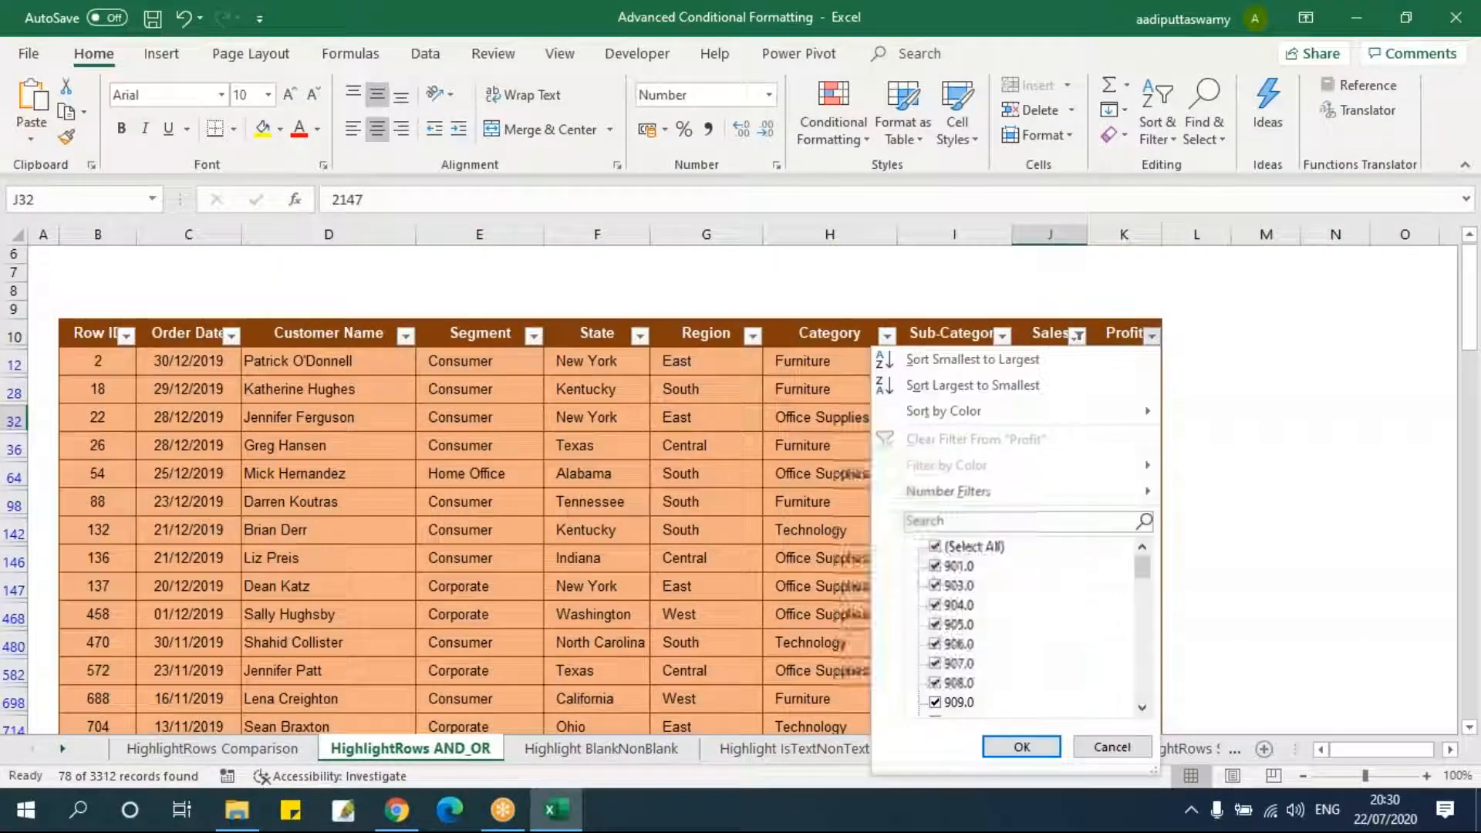
click(1111, 746)
click(1077, 335)
click(1061, 753)
mouse_move(1472, 307)
mouse_down()
mouse_move(1472, 708)
mouse_move(1472, 287)
mouse_up()
click(957, 517)
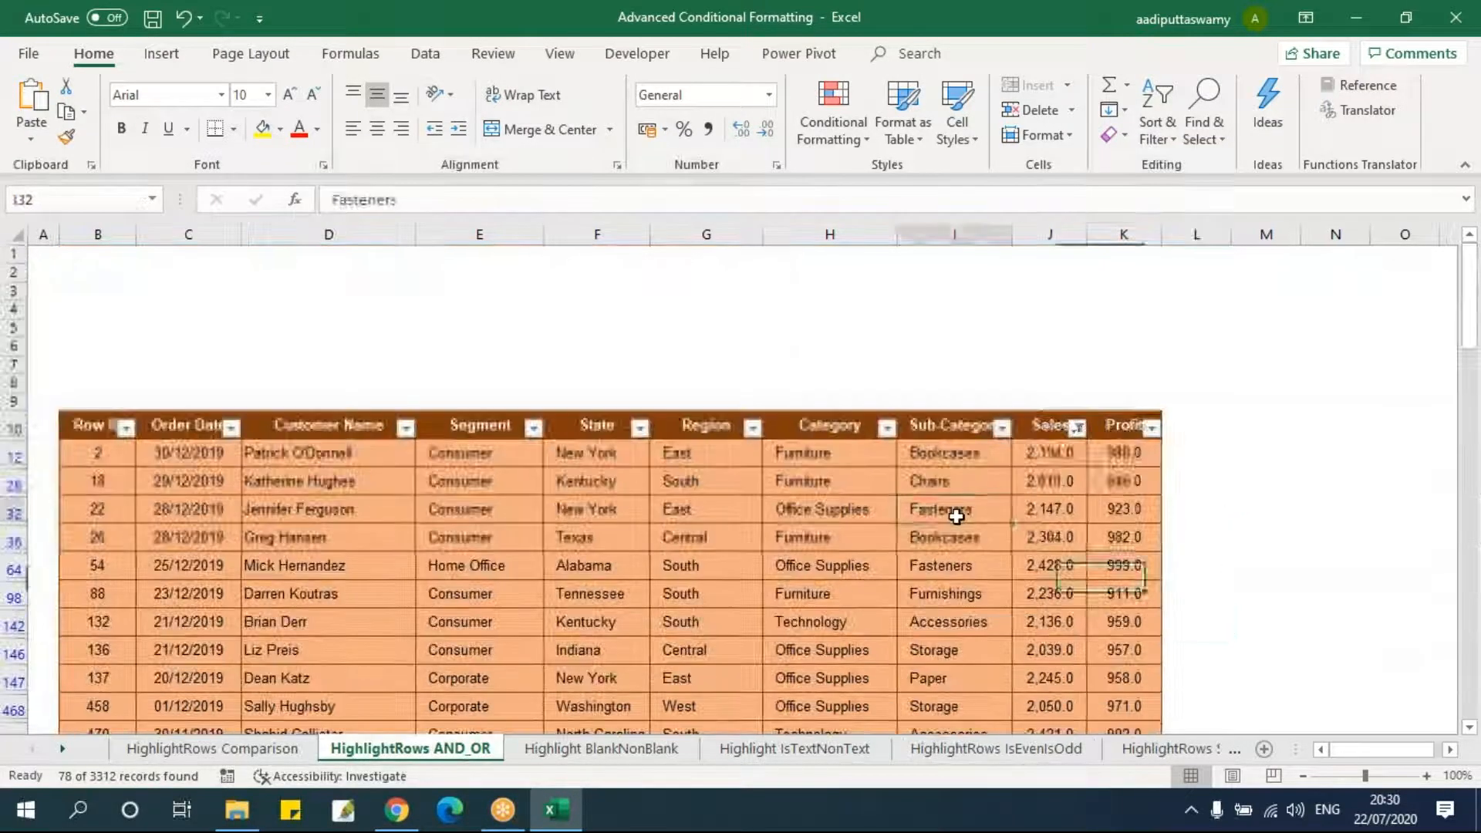
- Remove the filters from the table and select the Sales cell J13
key(alt+d)
key(f)
key(f)
click(1041, 510)
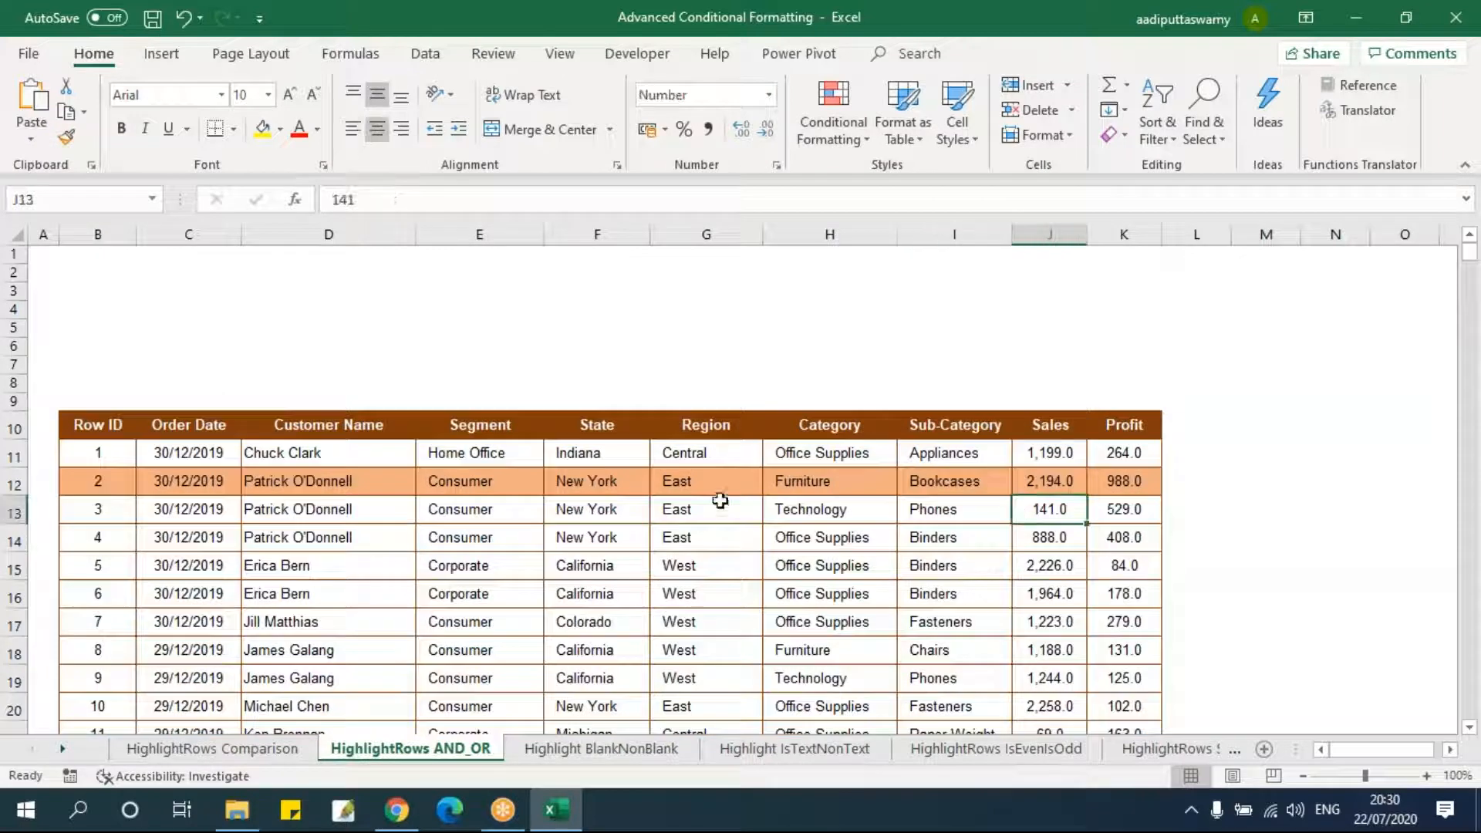
- Examine the Segment, State, Region and Sales columns for values to combine in a three-condition rule
drag(483, 429, 497, 541)
click(610, 543)
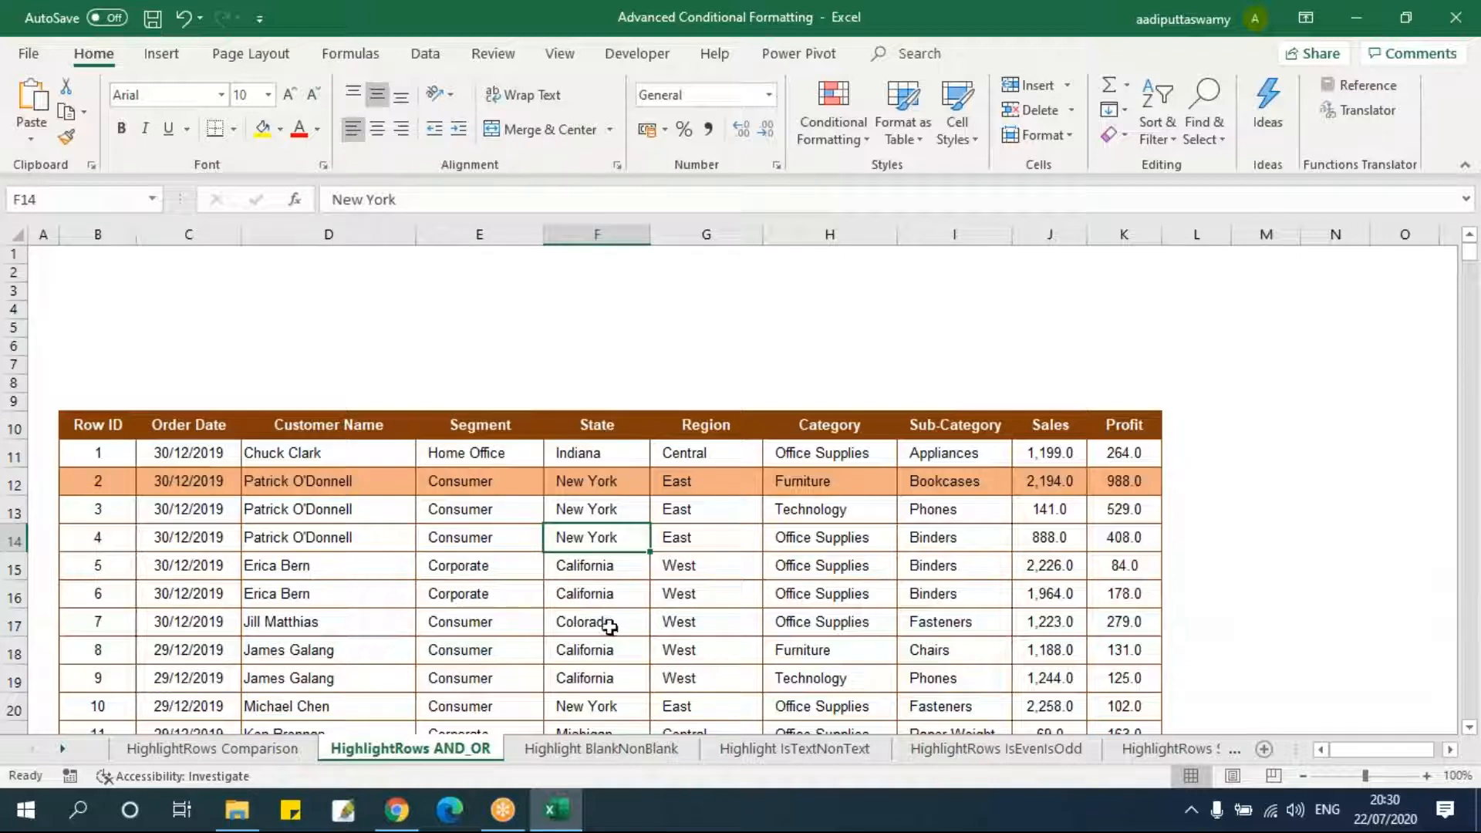
drag(715, 427, 718, 456)
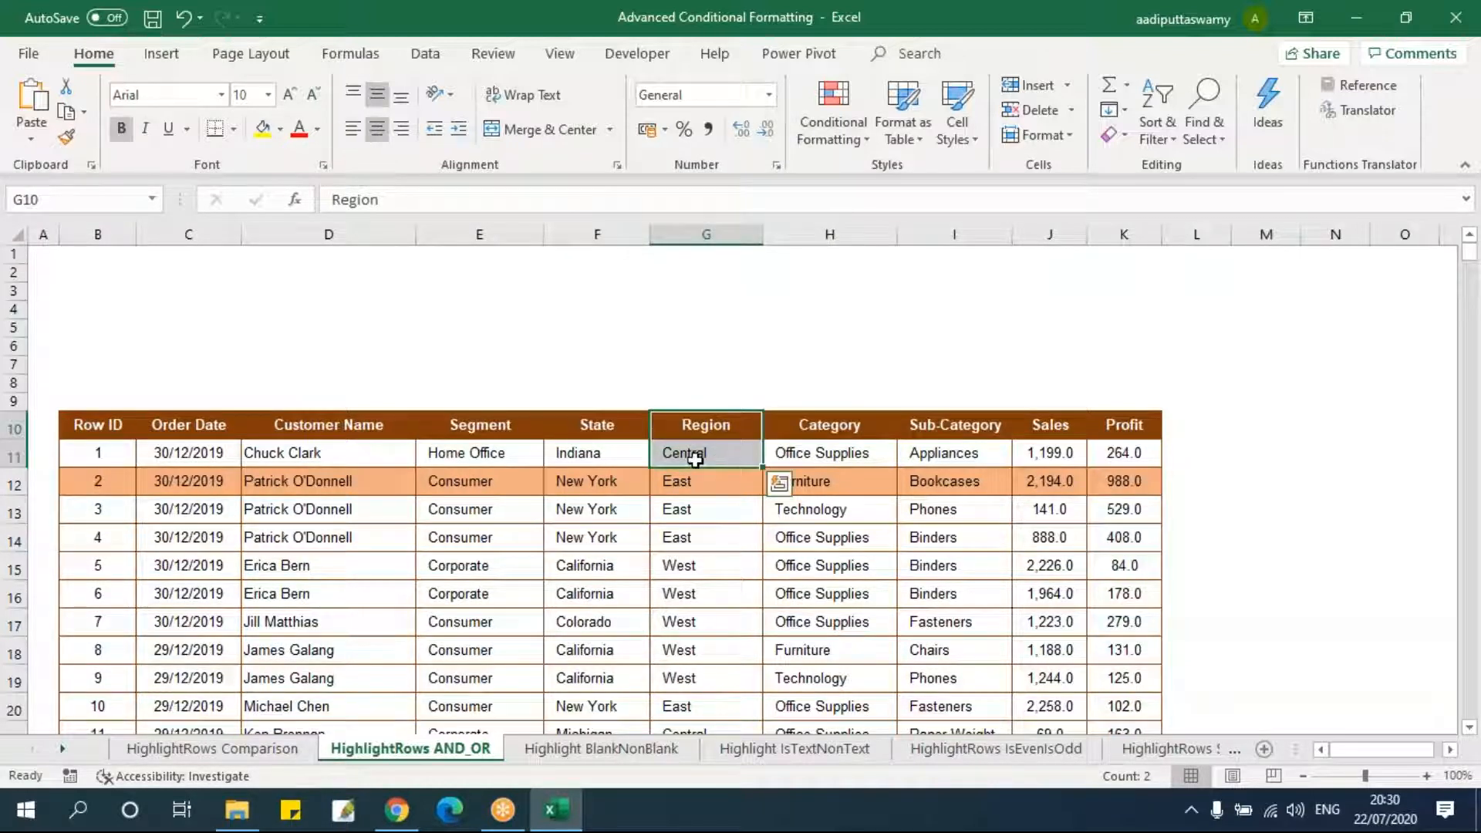
click(708, 457)
click(714, 485)
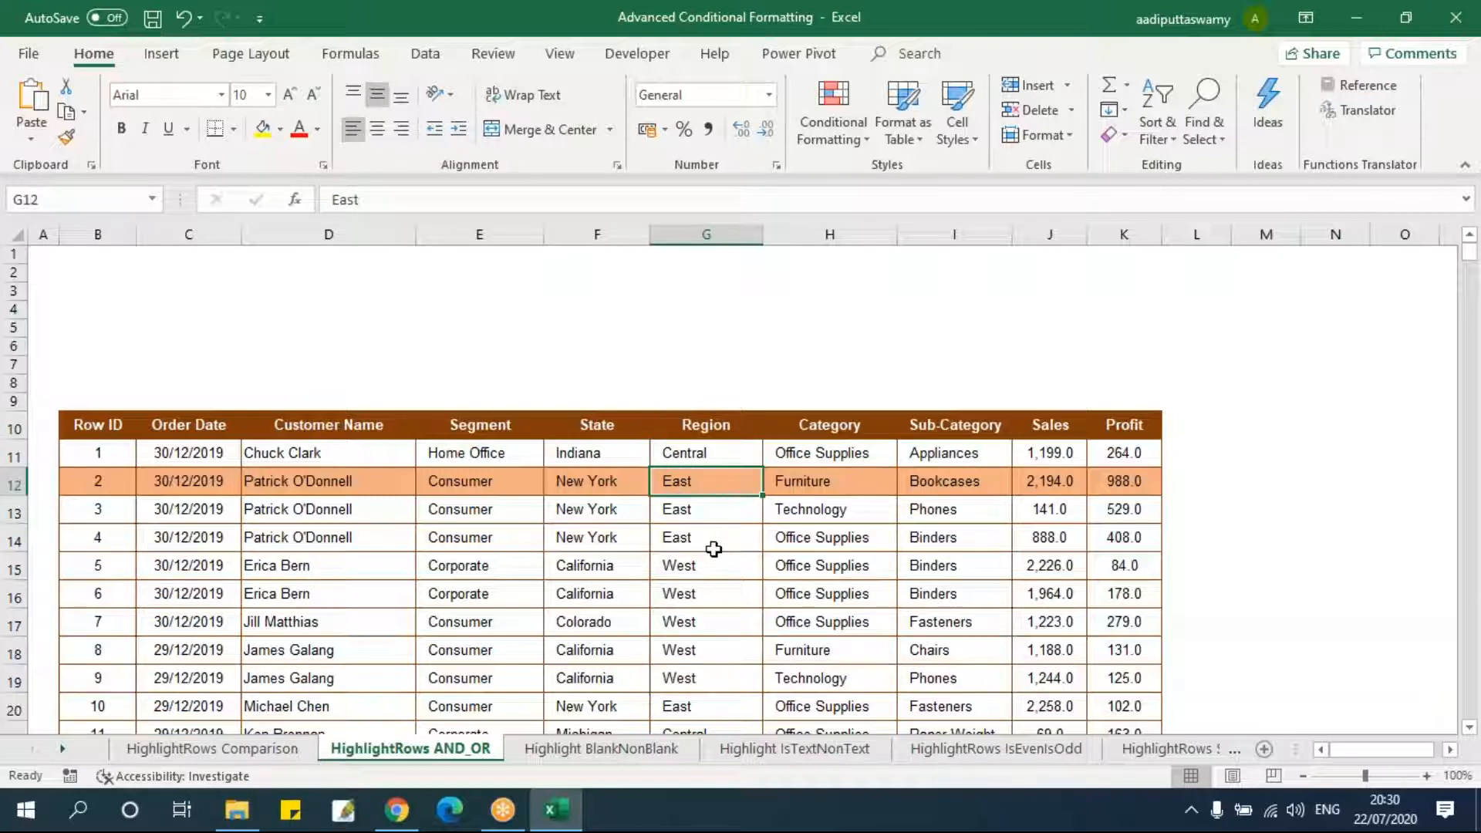
click(491, 483)
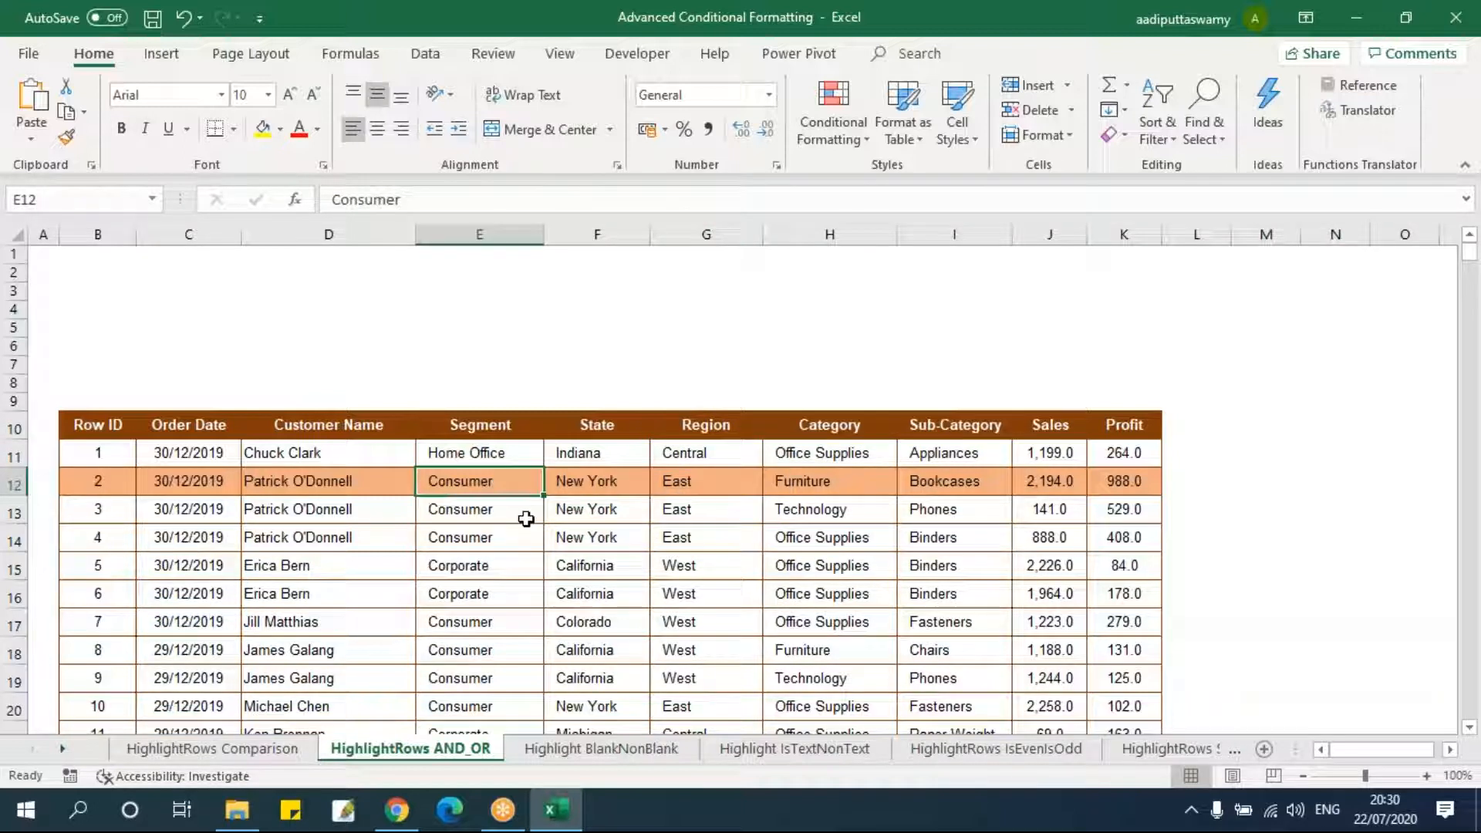
click(1071, 480)
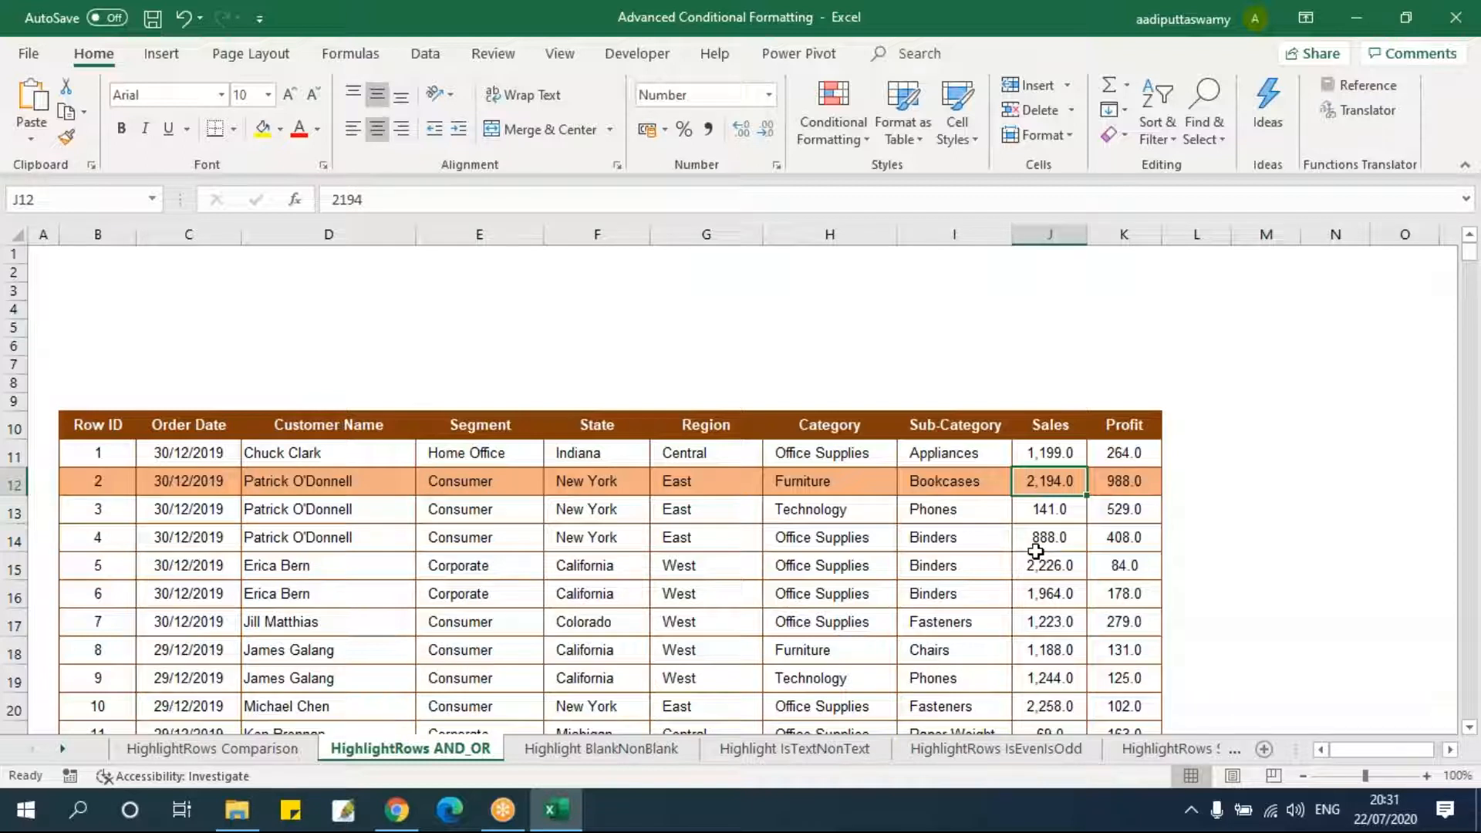
- Select the table's full data range below the headers, starting at B11
click(92, 417)
key(Down)
key(ctrl+shift+Right)
key(ctrl+shift+Down)
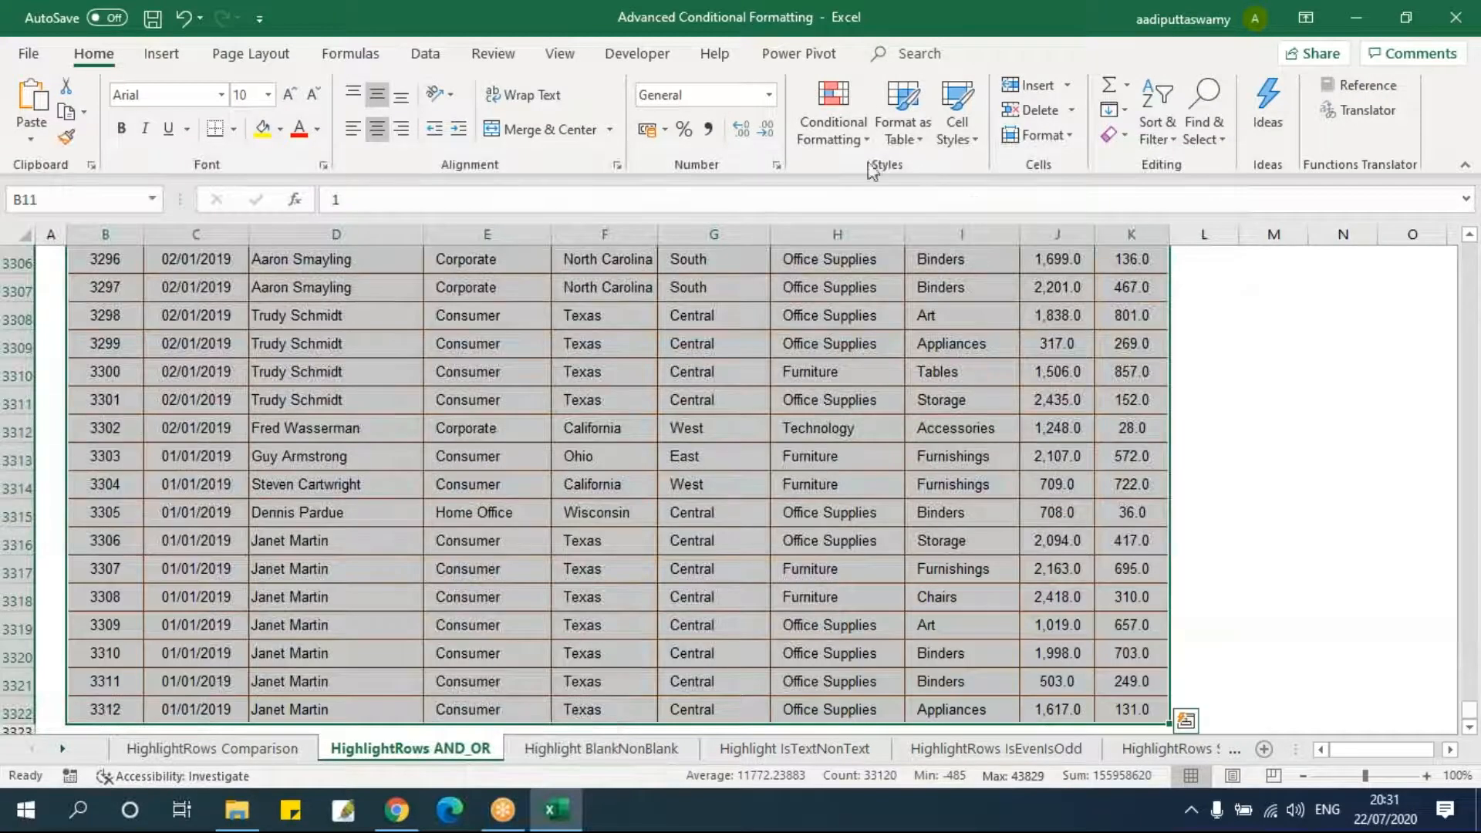
- Reopen the AND formatting rule and replace its formula with the Segment condition =$E11="Consumer"
click(833, 123)
click(874, 461)
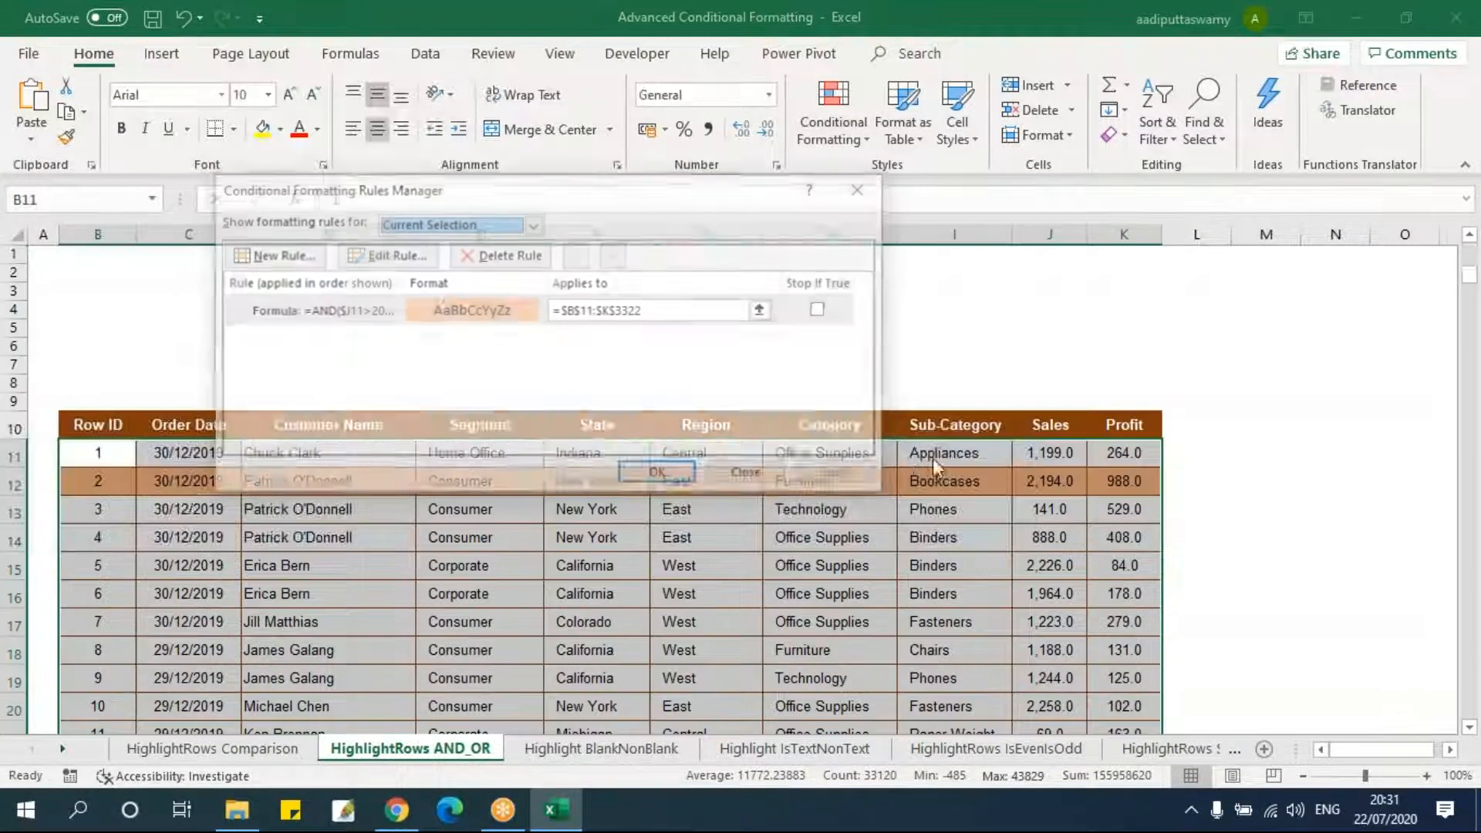
double_click(472, 310)
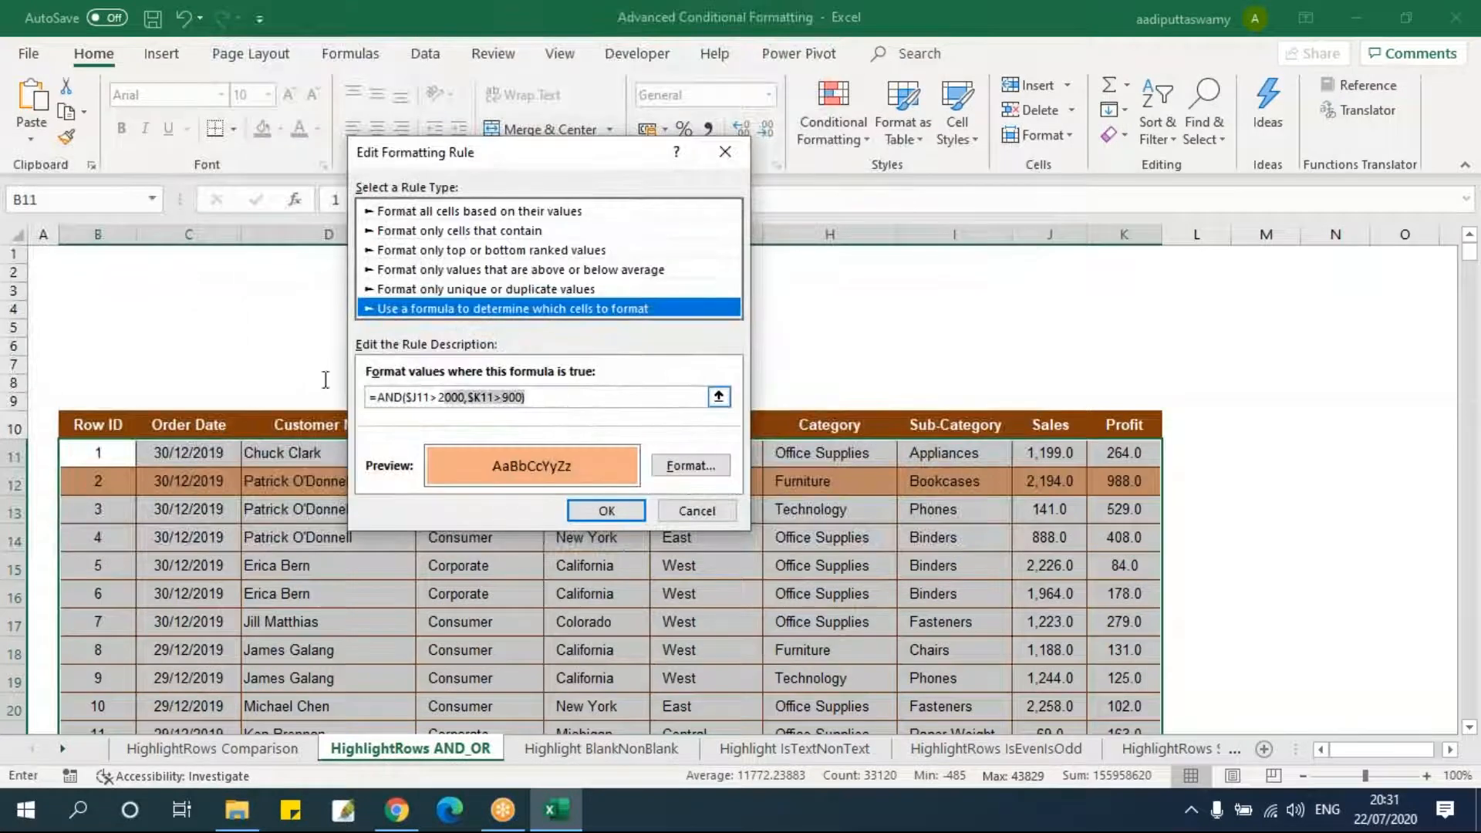
key(Tab)
text(=)
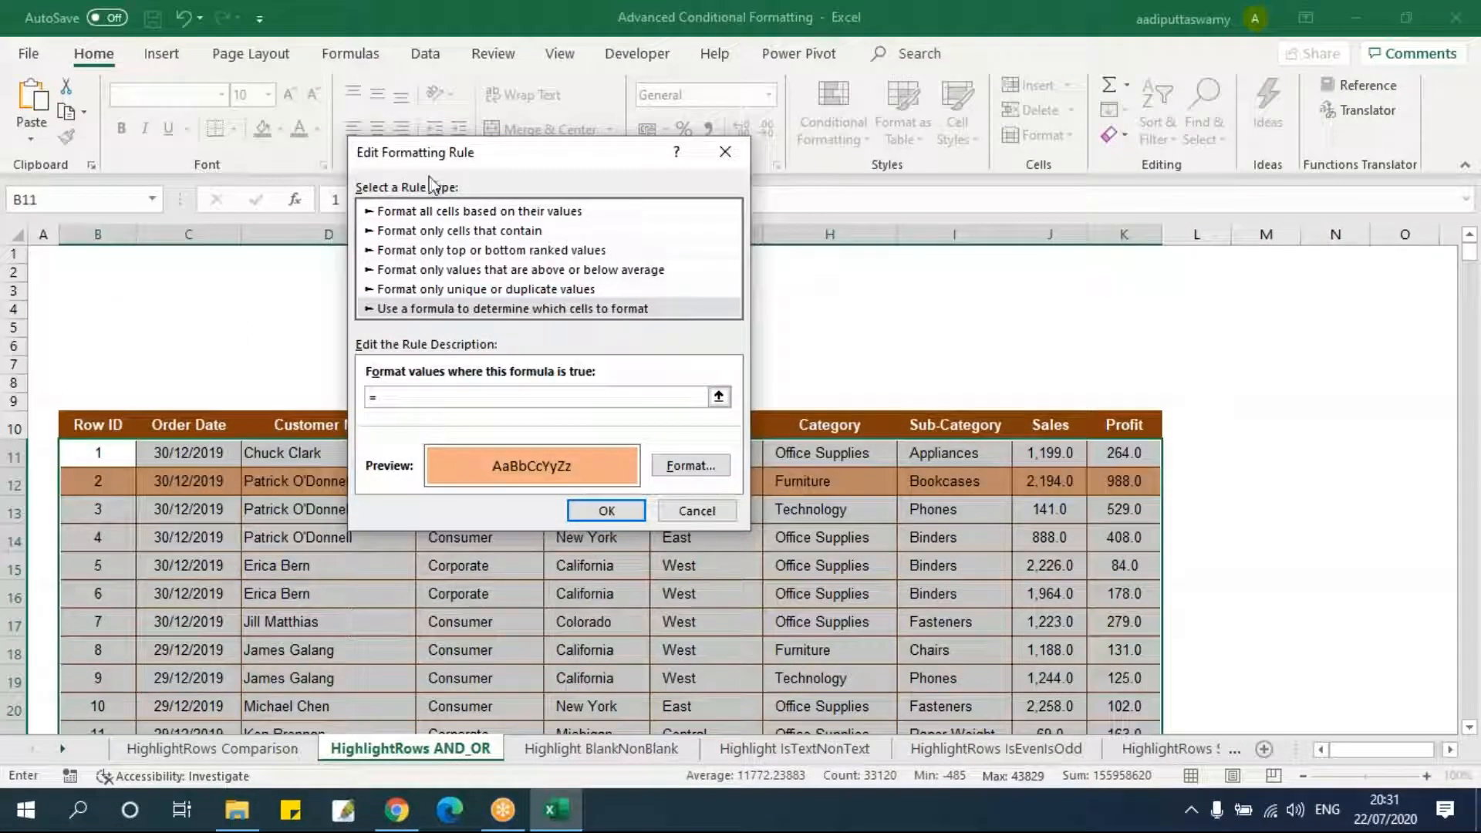
drag(484, 159, 241, 112)
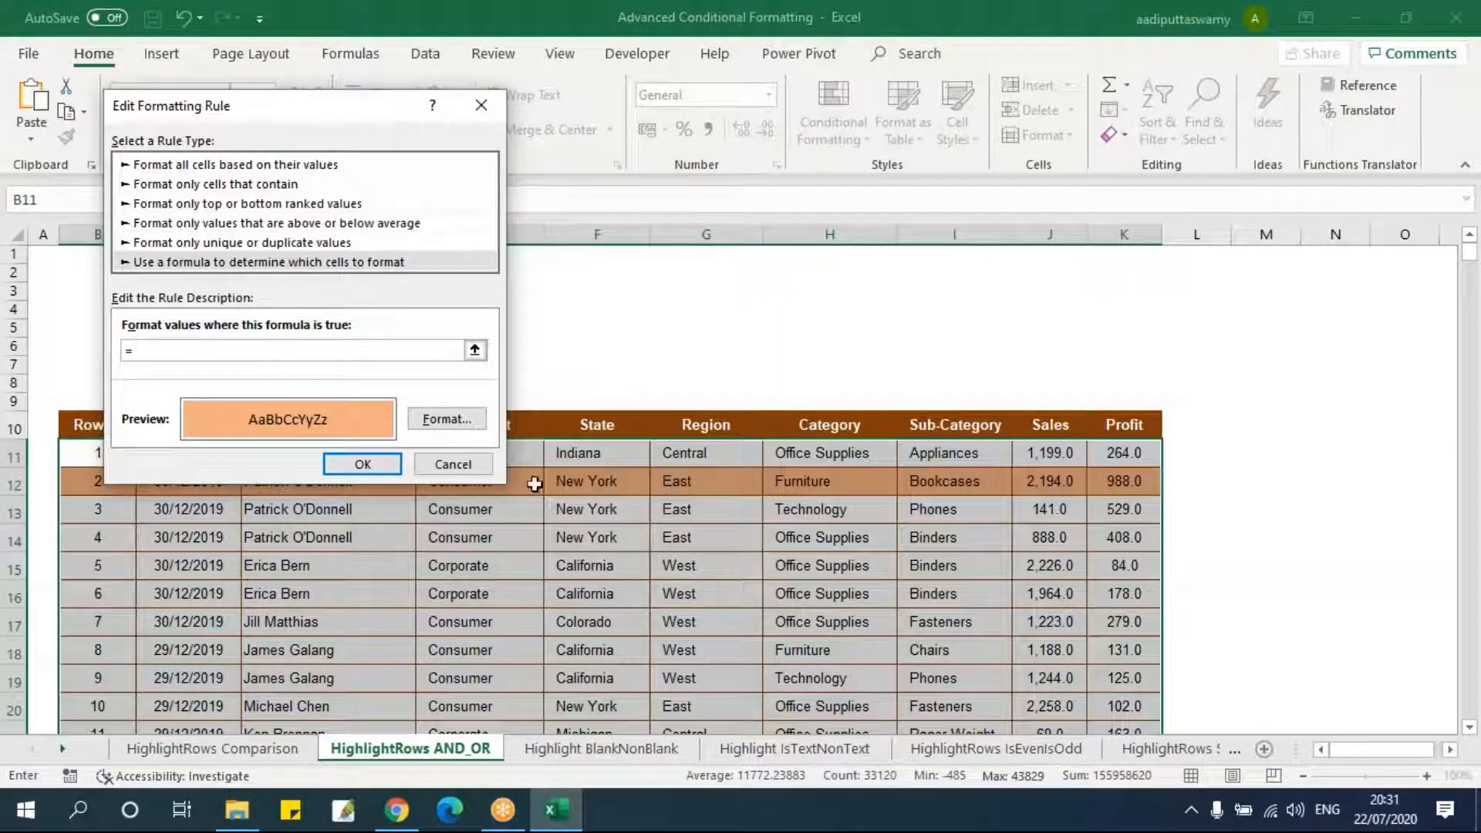
drag(368, 106, 917, 84)
click(503, 460)
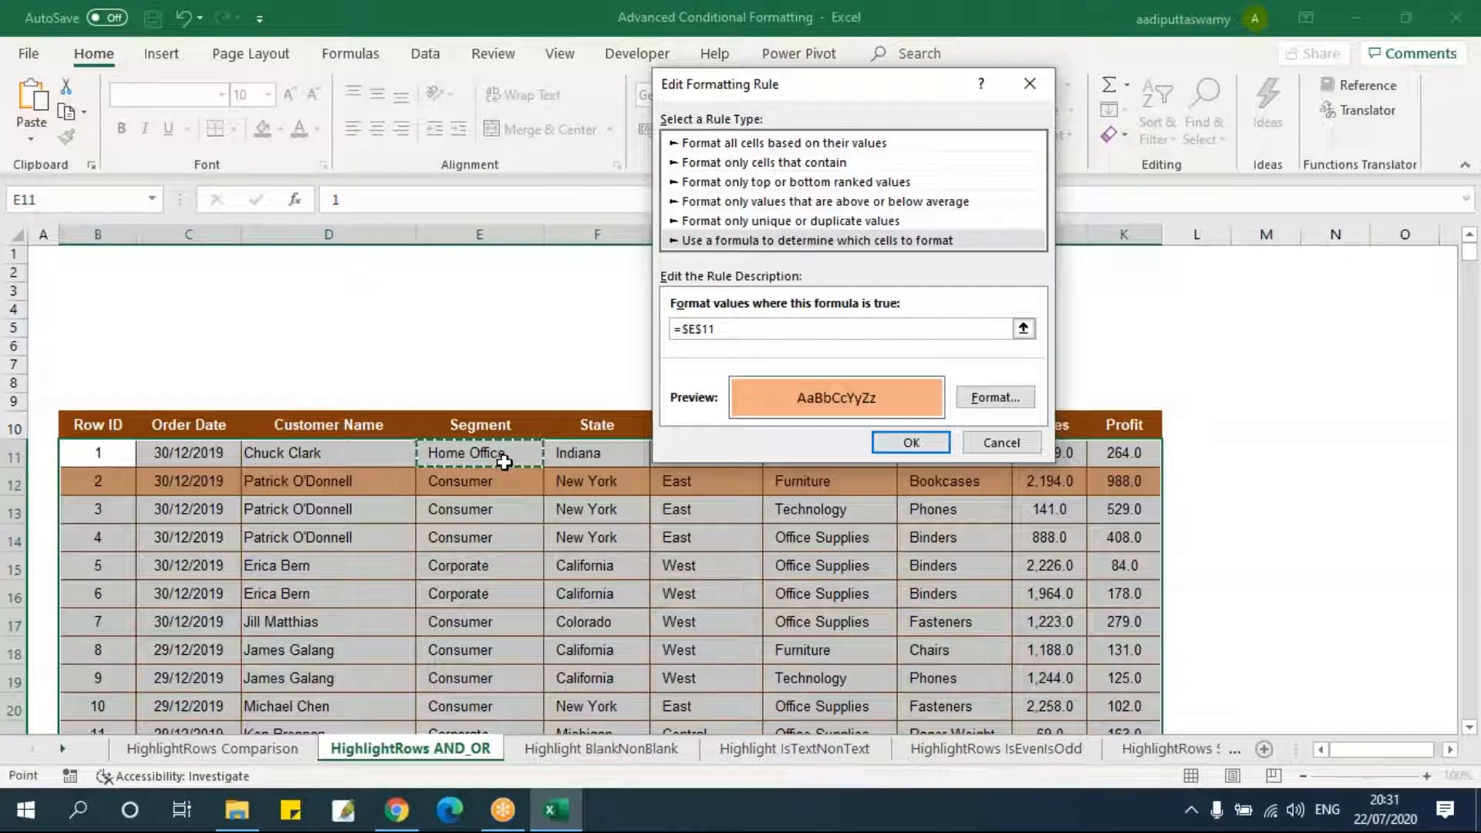
key(F4)
key(F4)
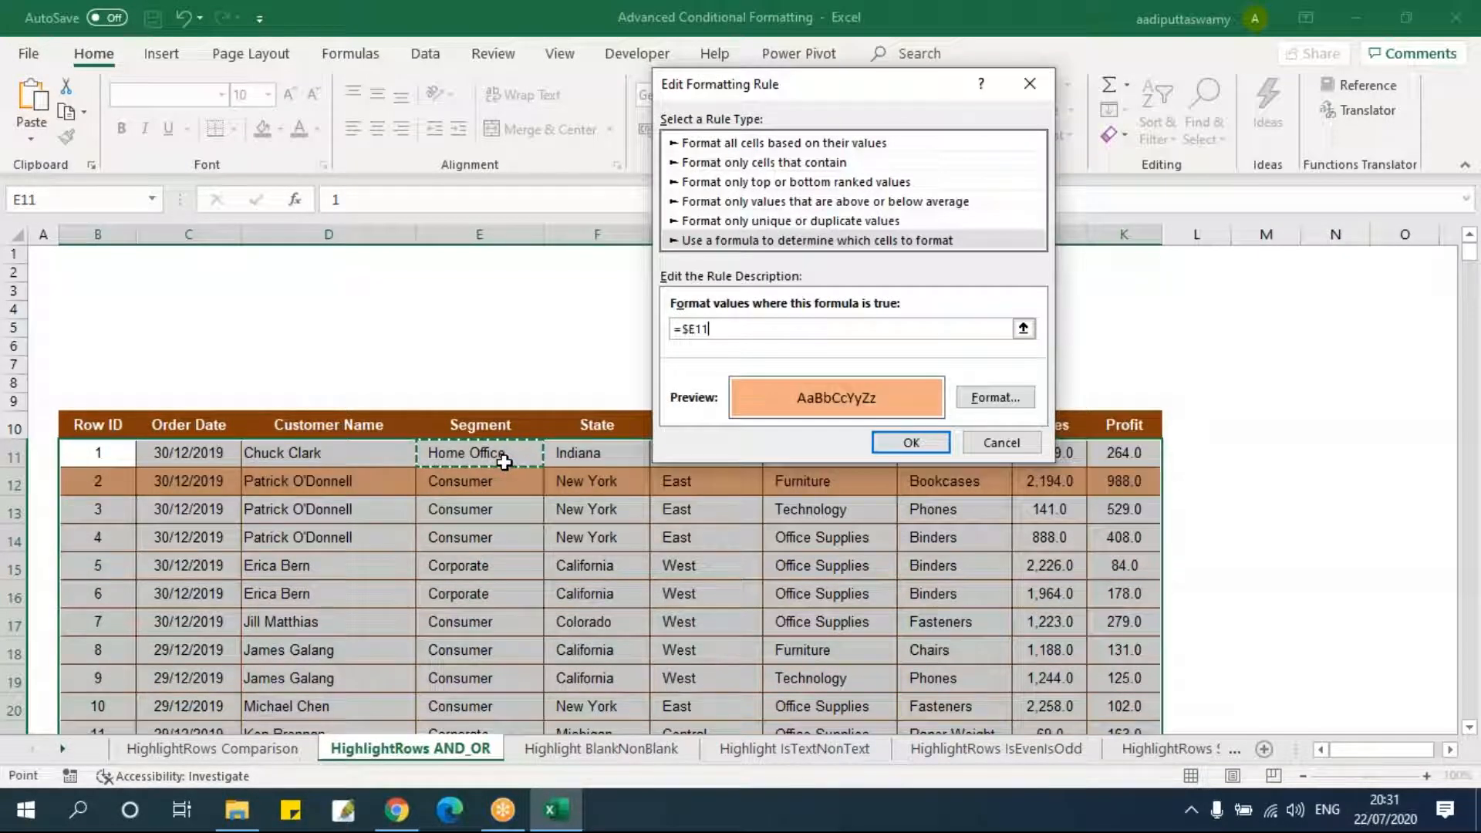
text(=)
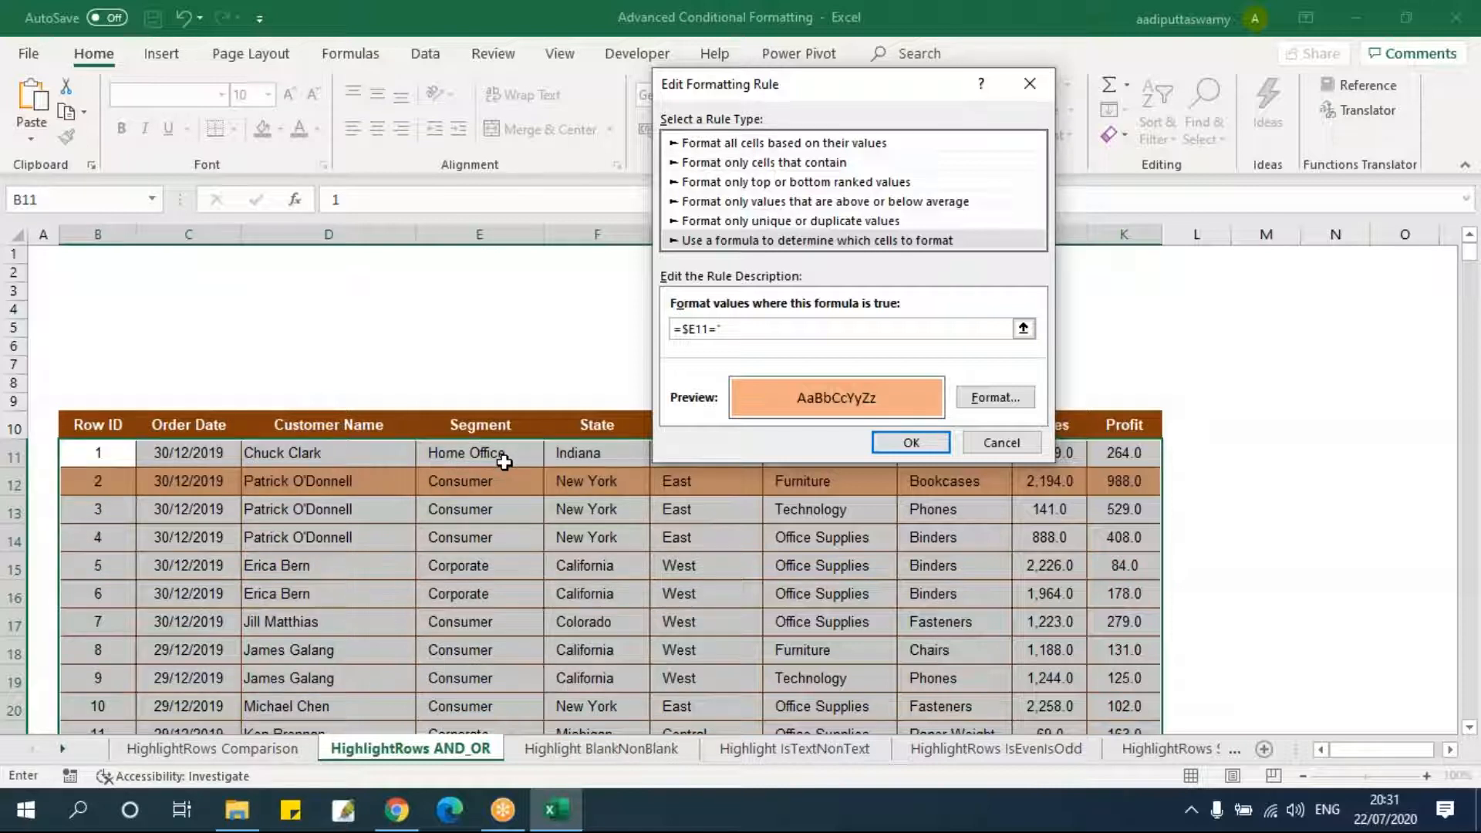
text(")
- Wrap the Segment condition in an AND function so the formula reads =AND($E11="Consumer", ready for another condition
key(Home)
key(Right)
text(AND)
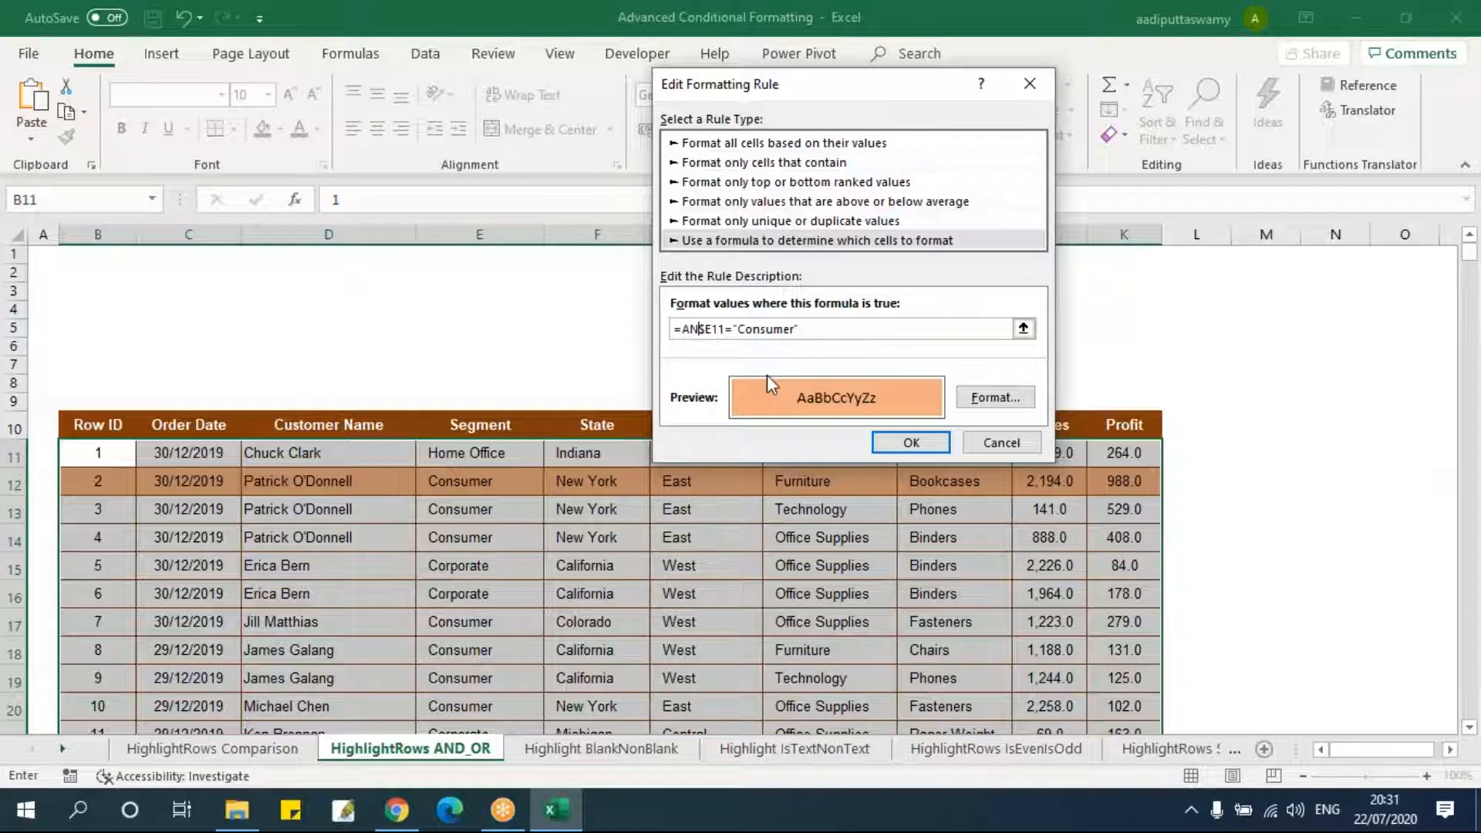
text(()
key(End)
text(,)
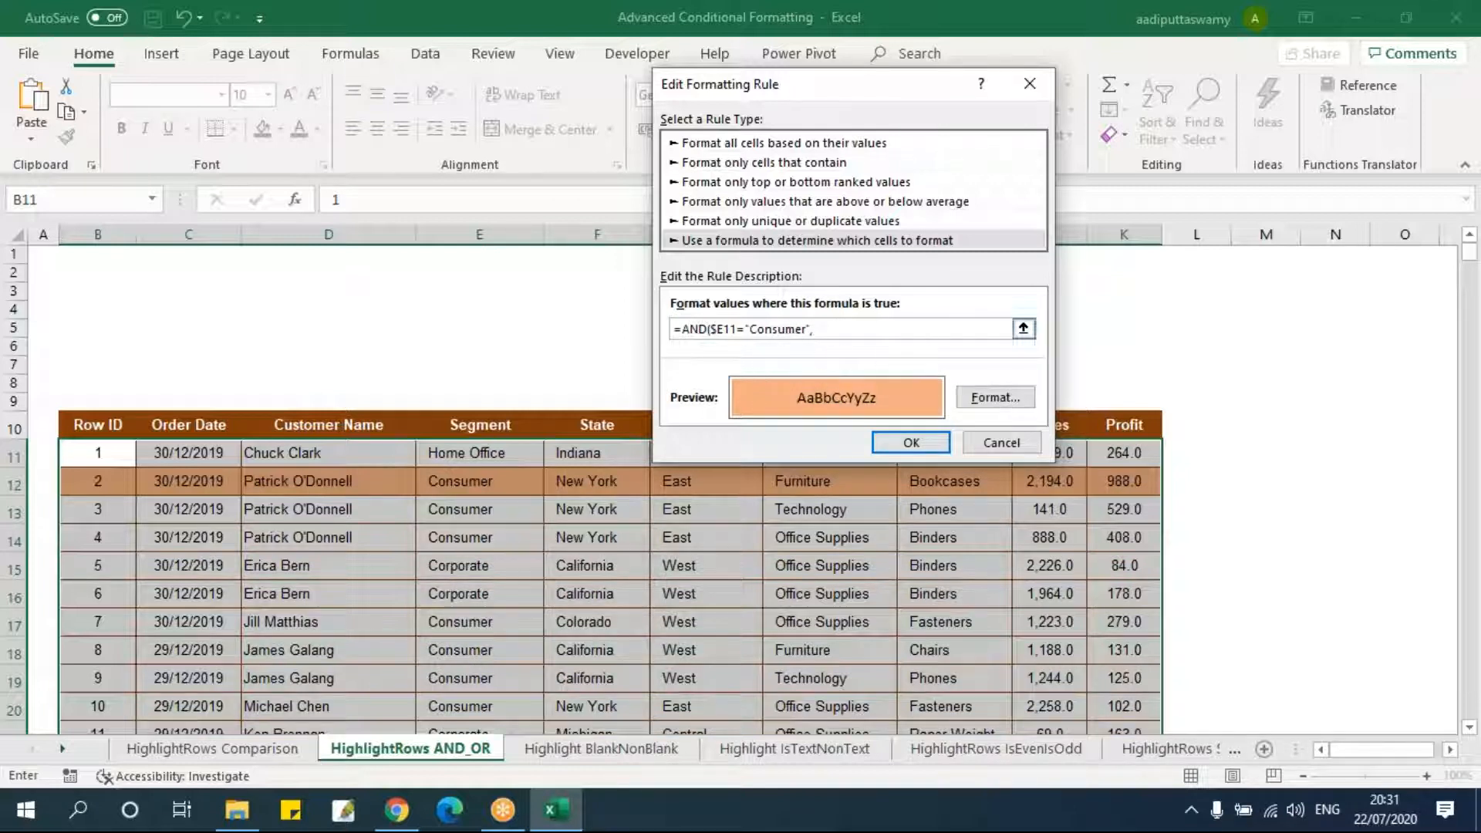
- Add the Region condition $G11="East" as the second argument of the AND formula, locking only the column
drag(844, 98, 415, 139)
click(689, 453)
key(F4)
key(F4)
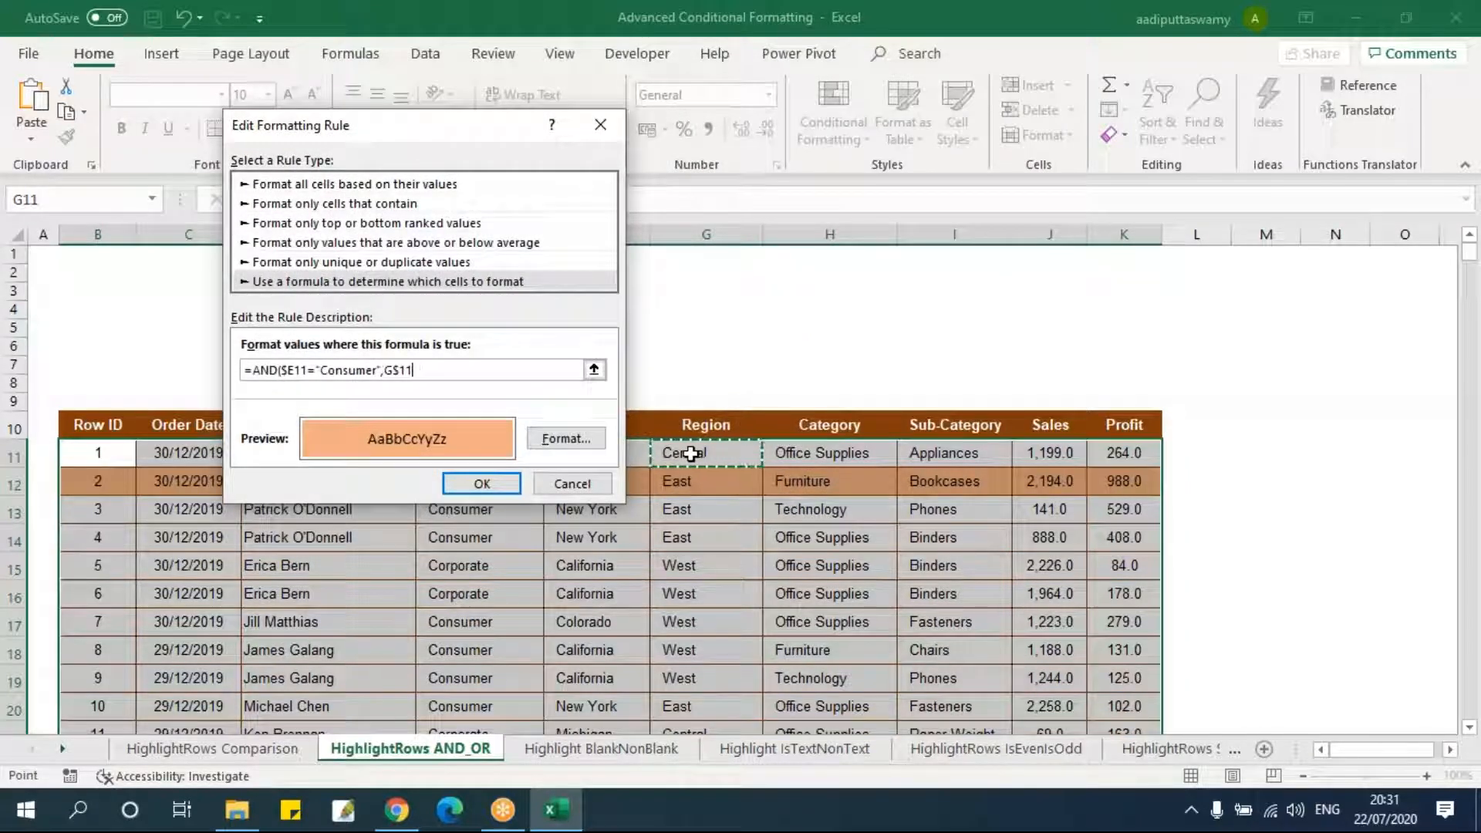
text(=)
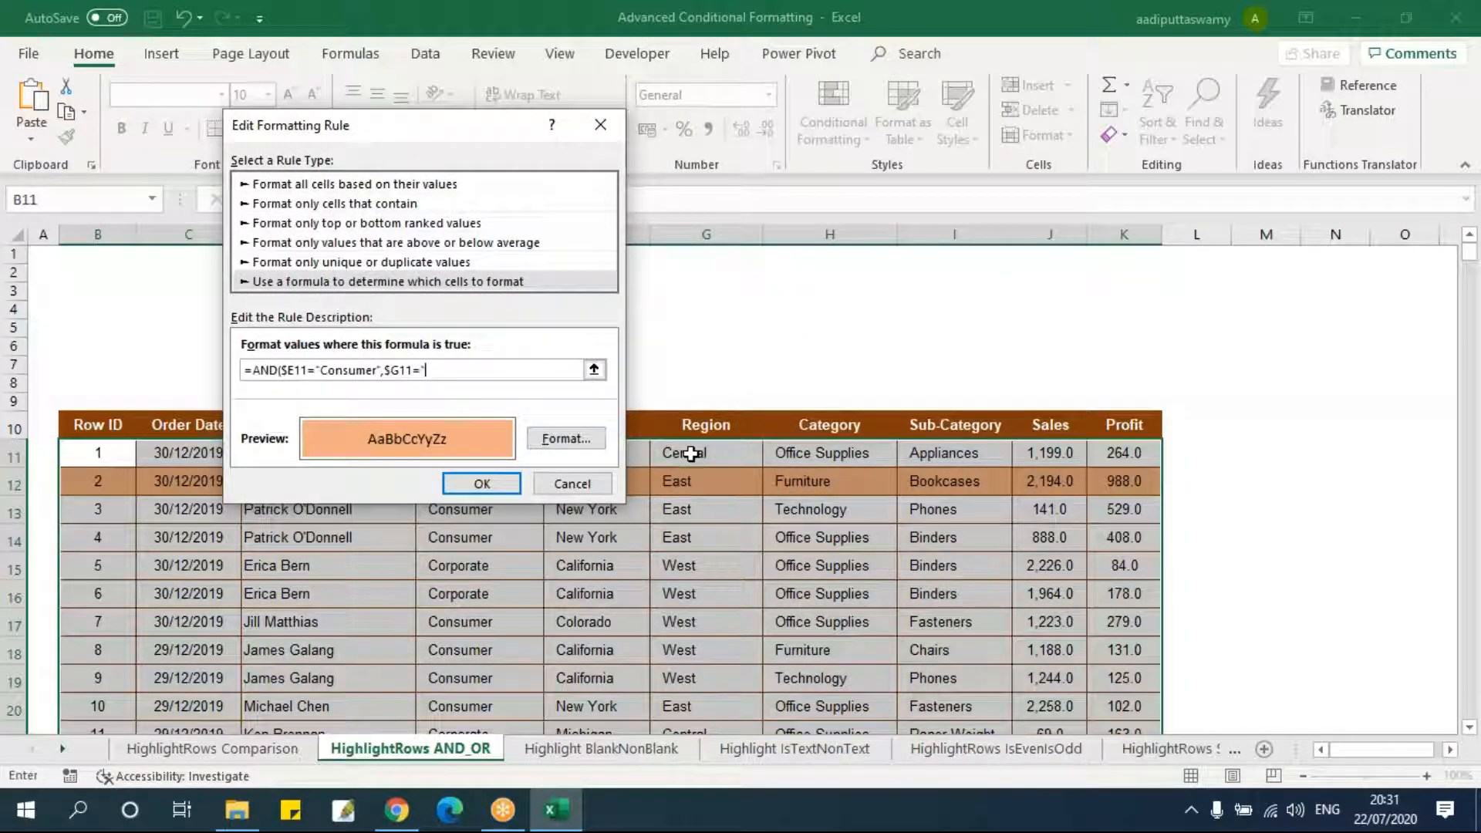
text("East",)
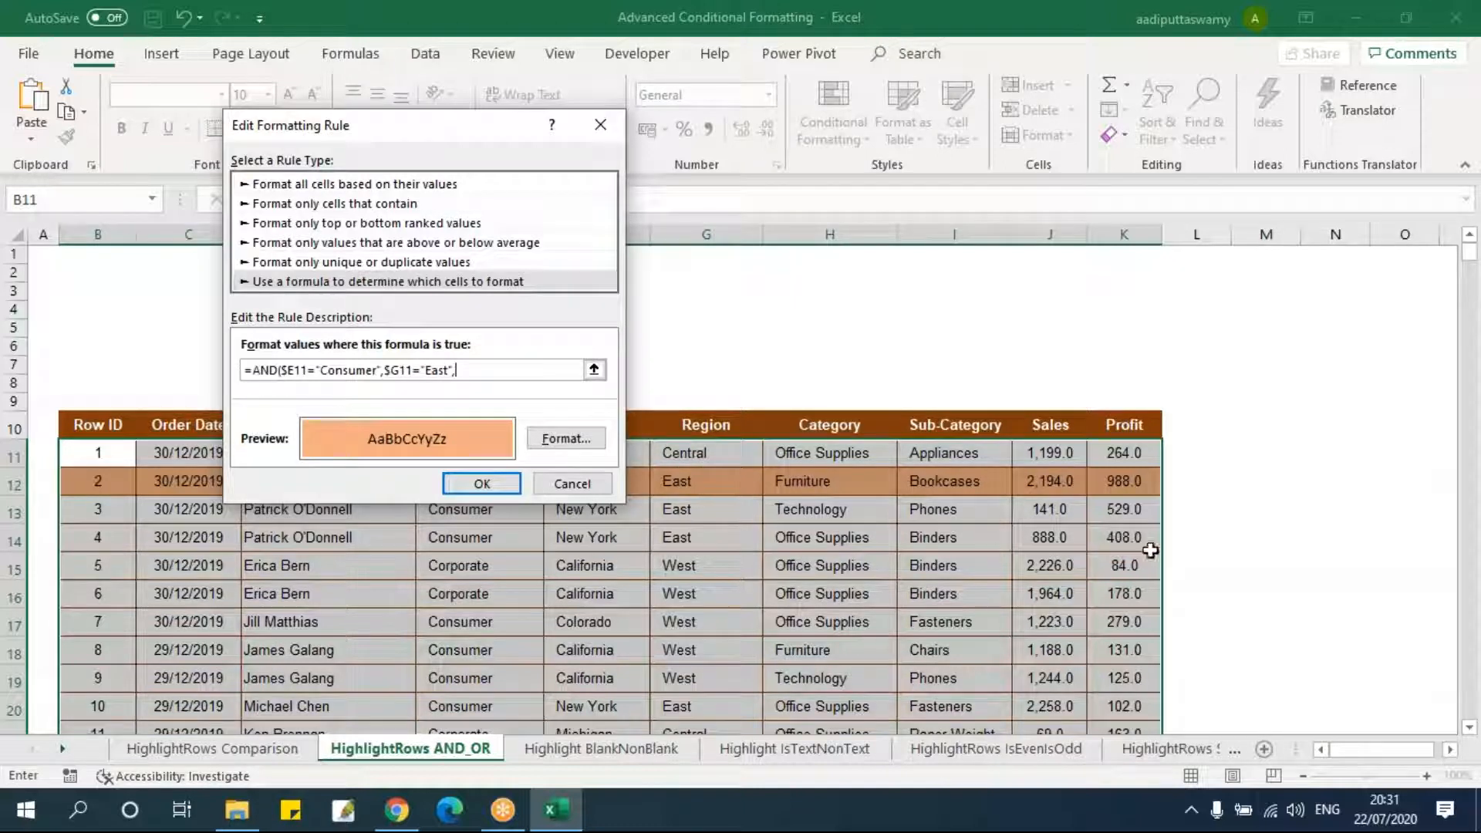
- Add the Sales condition $J11>=2000 as the third argument and close the AND formula
click(1052, 457)
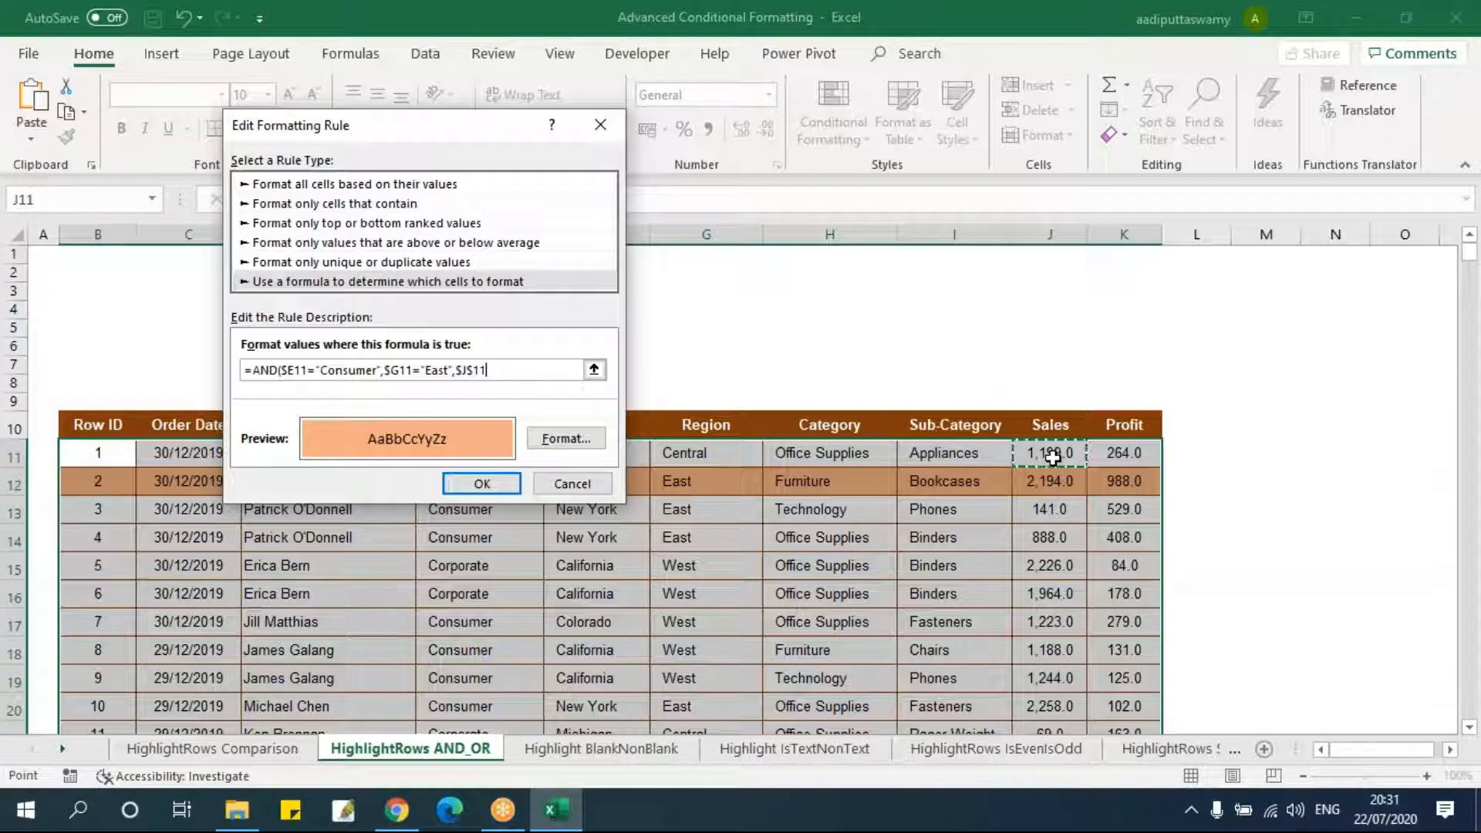
key(F4)
text(>=2000)
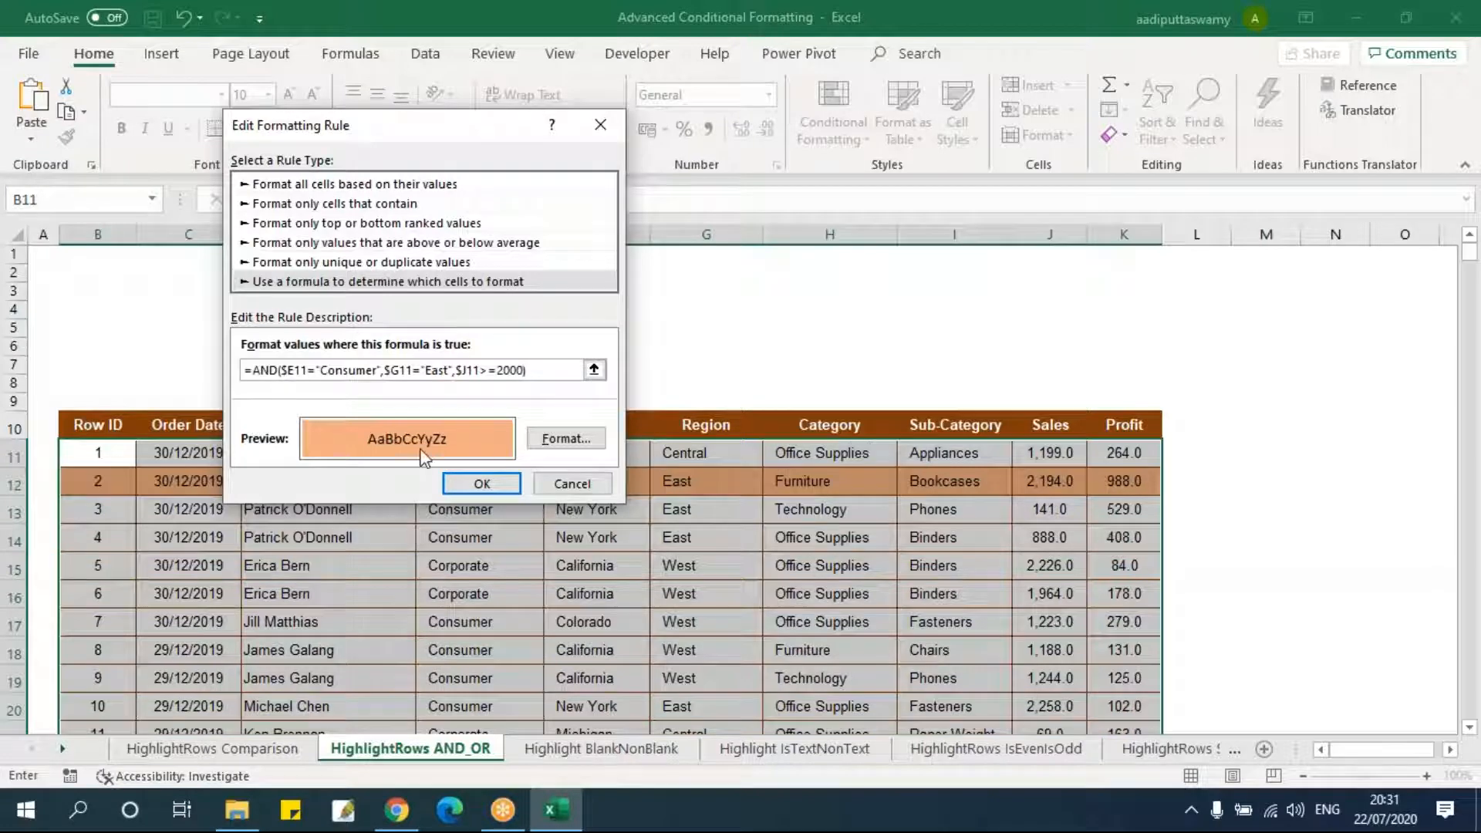
- Confirm the edited AND formula rule, apply it to the table and close the rules manager
drag(474, 135, 241, 189)
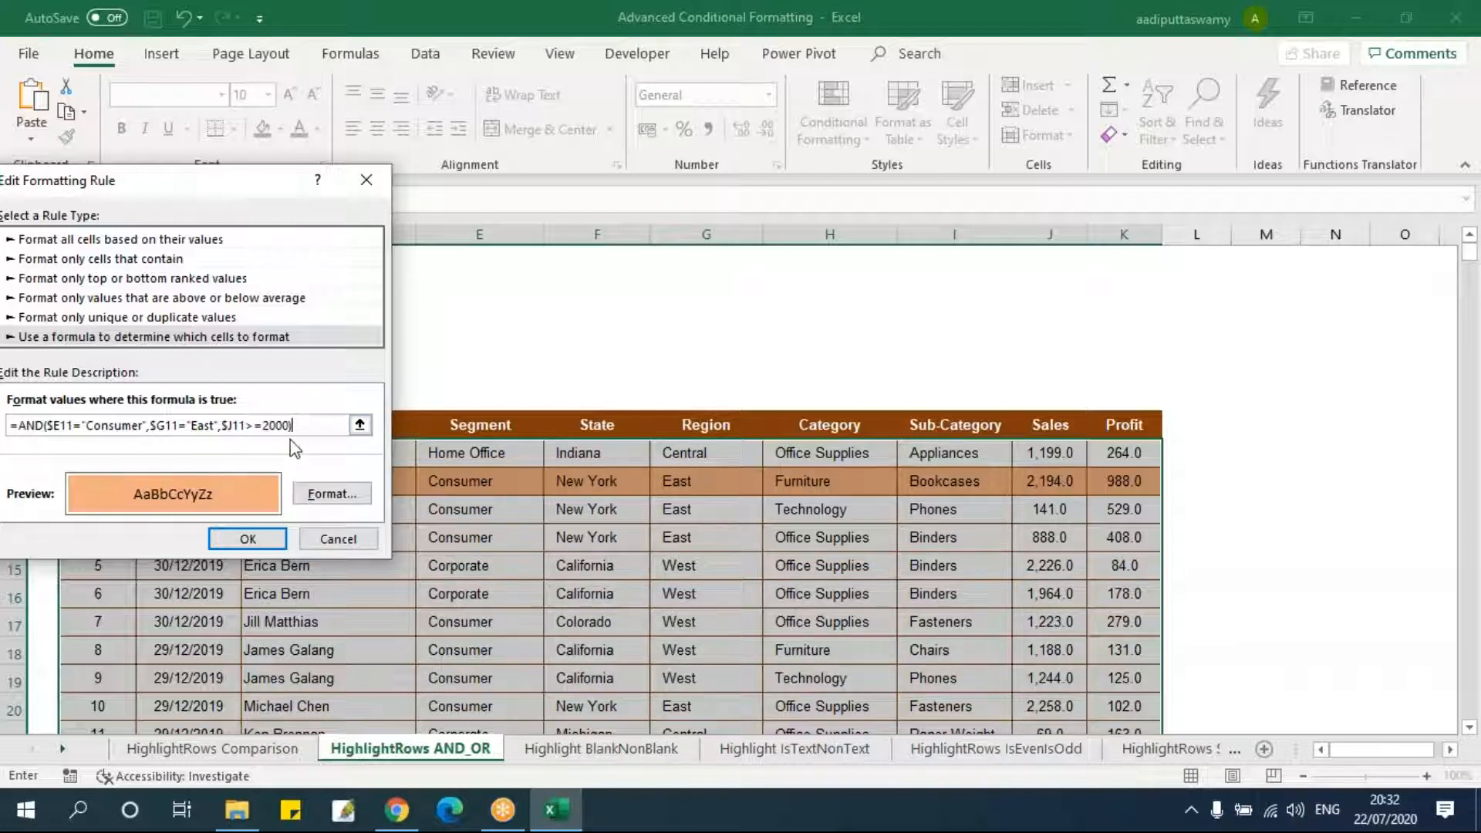
click(260, 537)
click(840, 474)
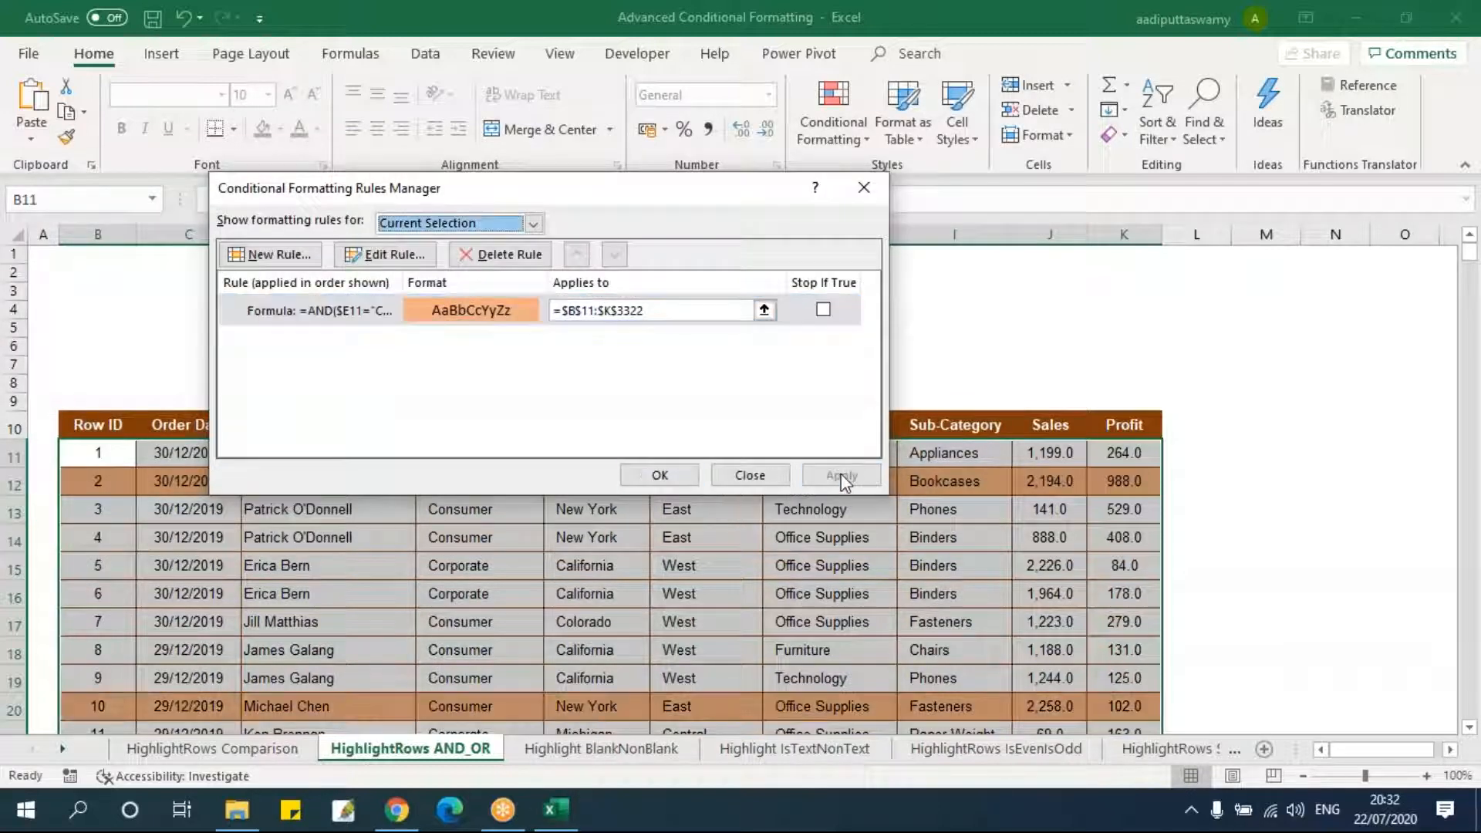
click(660, 474)
click(656, 565)
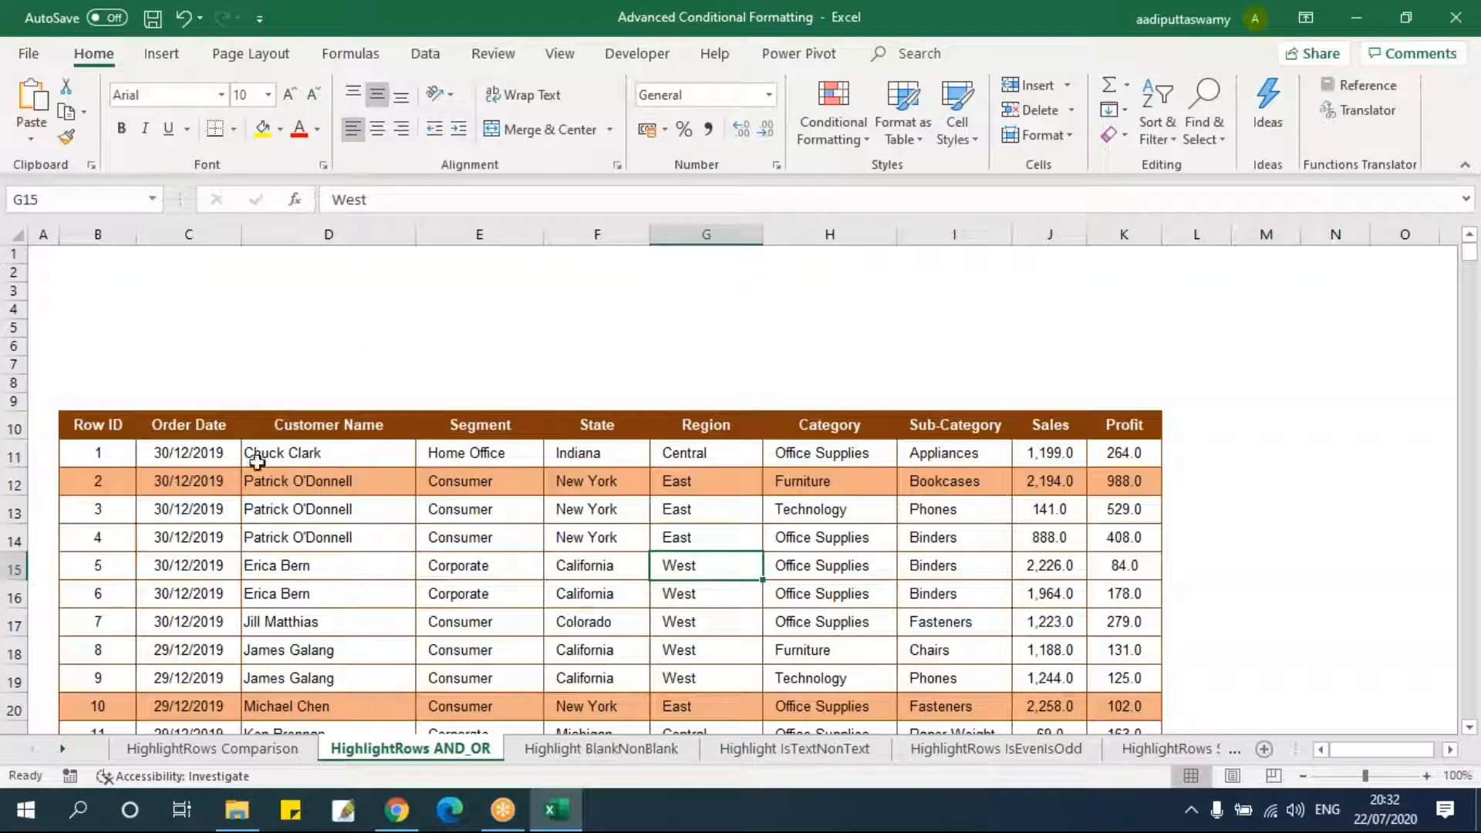
- Add filters to the header row and filter the Sales column by the orange cell color
drag(118, 423, 1109, 427)
key(ctrl+shift+l)
click(1068, 532)
click(1076, 427)
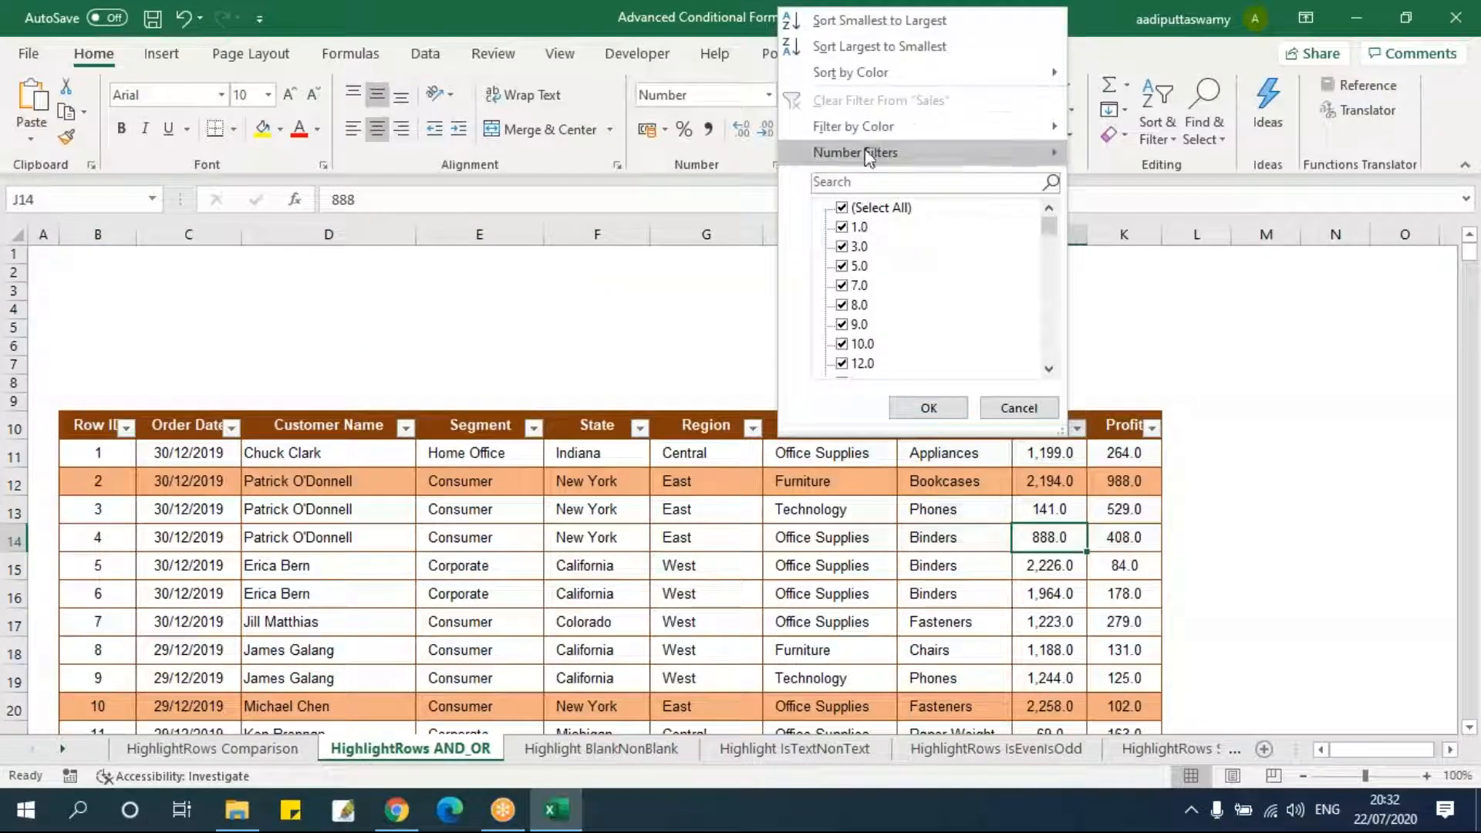
mouse_move(1025, 126)
click(1118, 154)
click(778, 538)
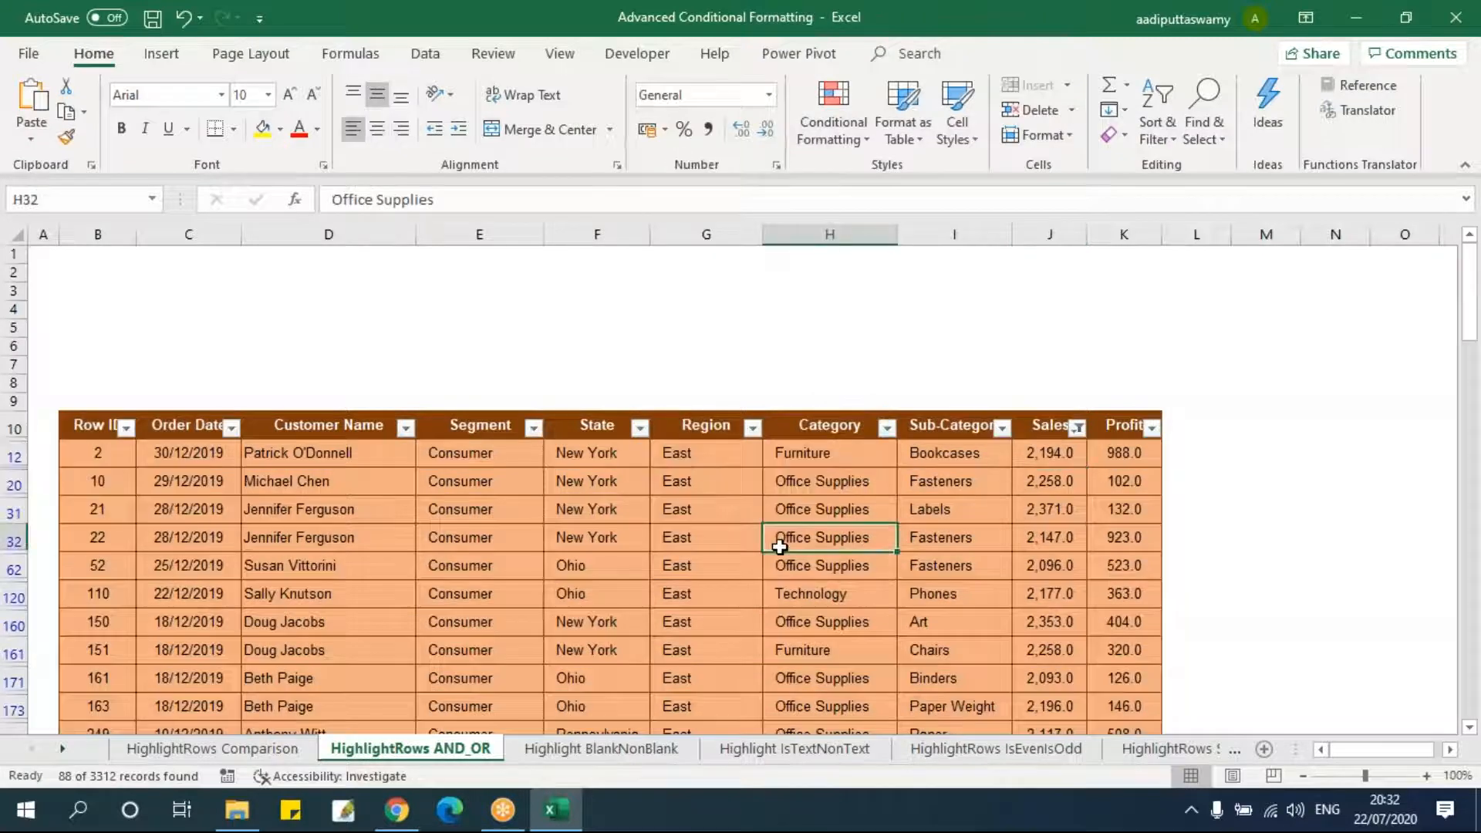
- Check the Region and Sales values of the filtered rows, and remove the filters from the header row
scroll(770, 552, down, 4)
scroll(676, 558, up, 1)
drag(700, 446, 721, 534)
drag(1052, 304, 1039, 556)
click(953, 506)
scroll(935, 605, up, 3)
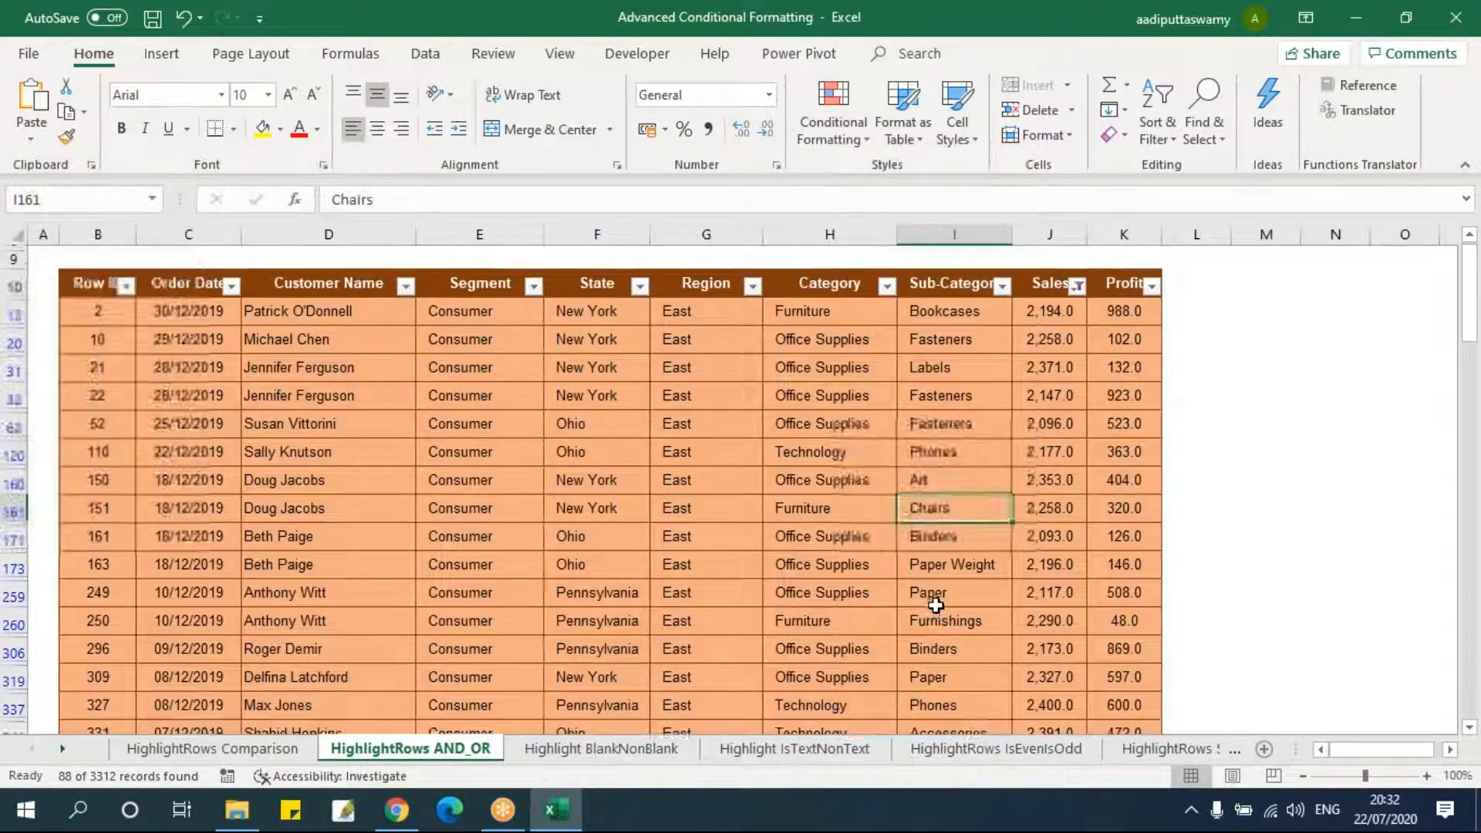
key(alt+d)
key(f)
key(f)
click(816, 590)
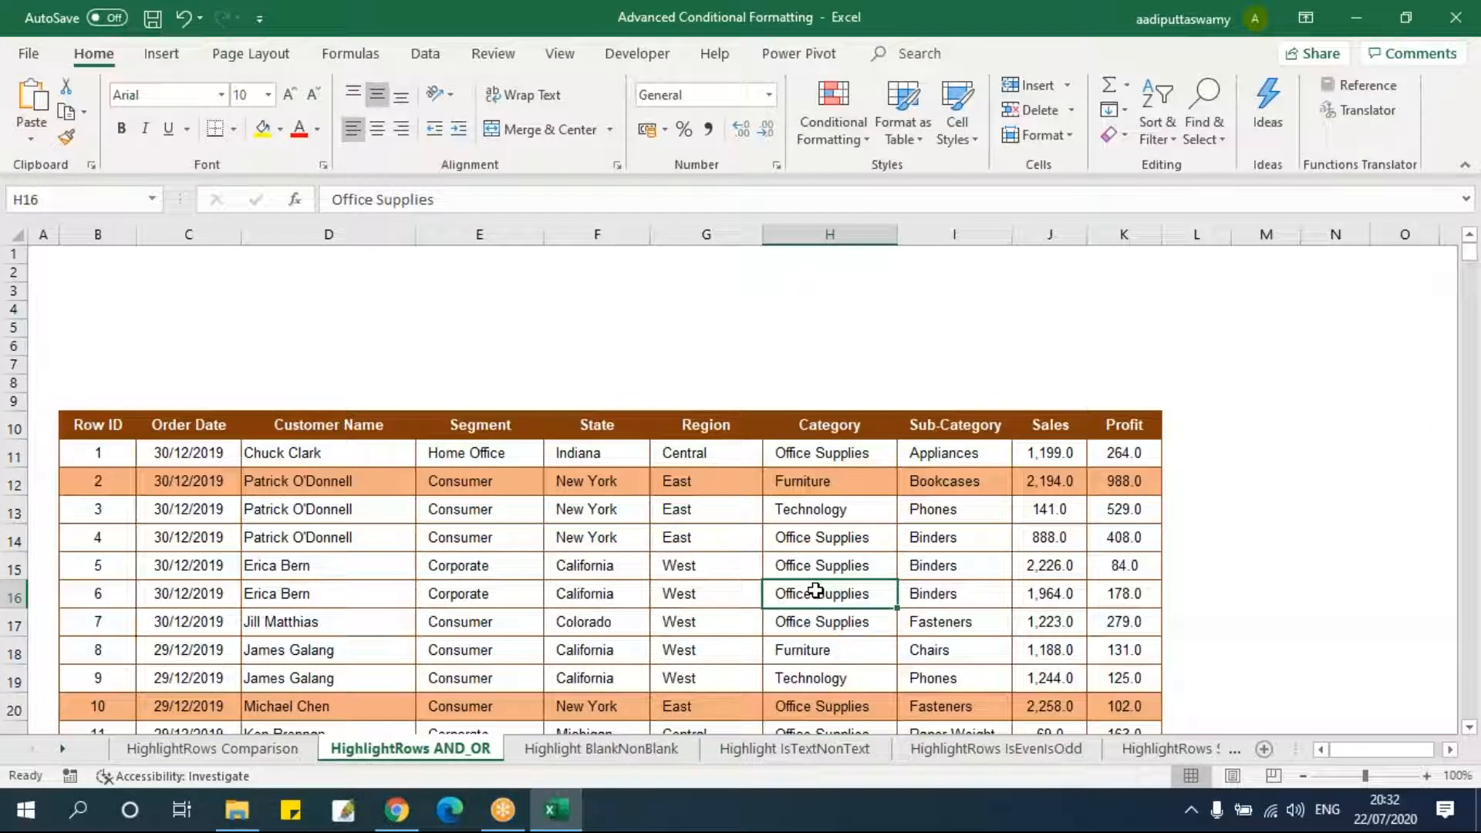
- On the Highlight BlankNonBlank sheet, start a new conditional formatting rule for B11:K20 that formats only cells containing Blanks
click(606, 748)
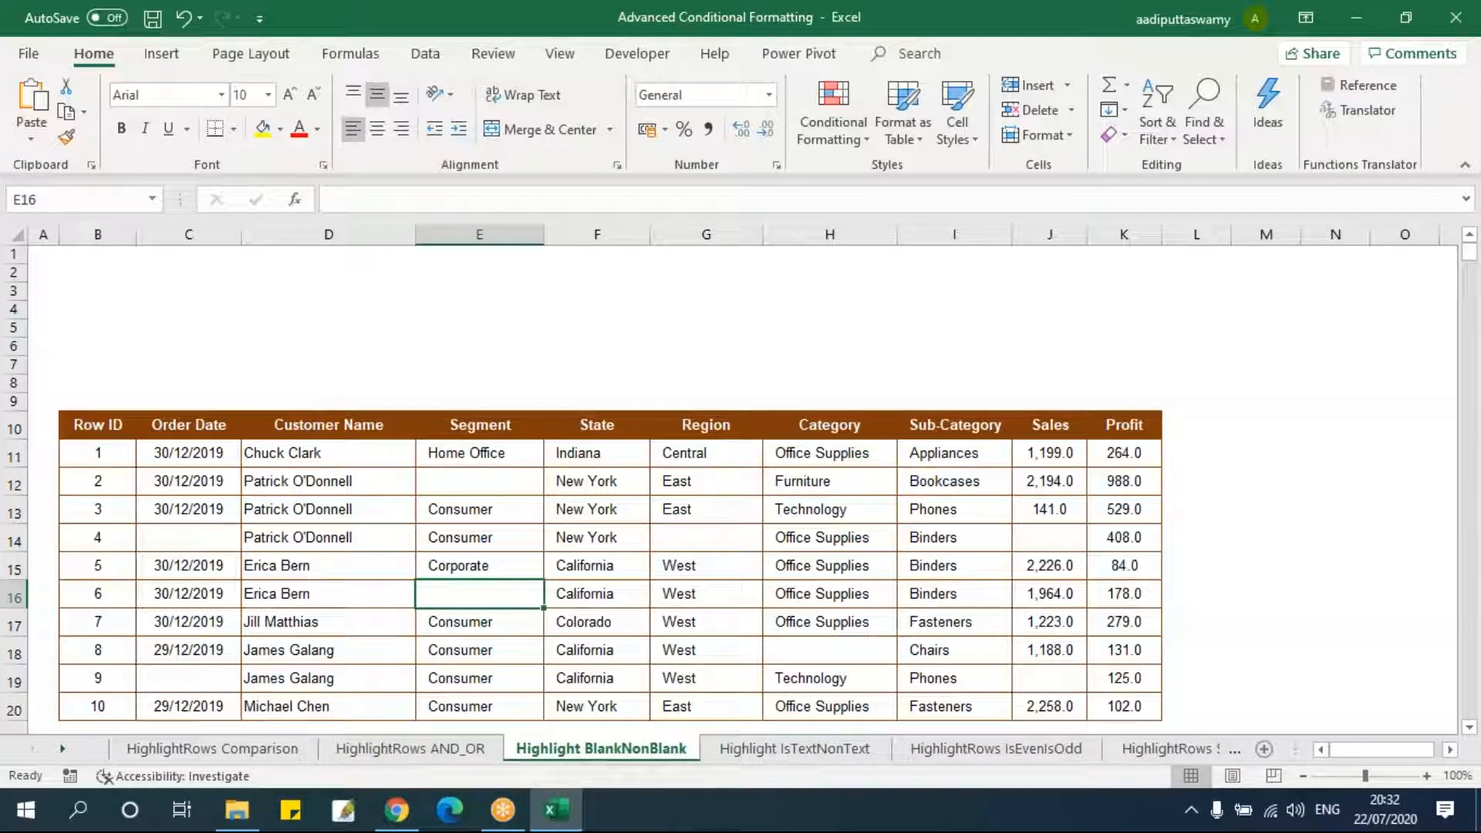
click(217, 546)
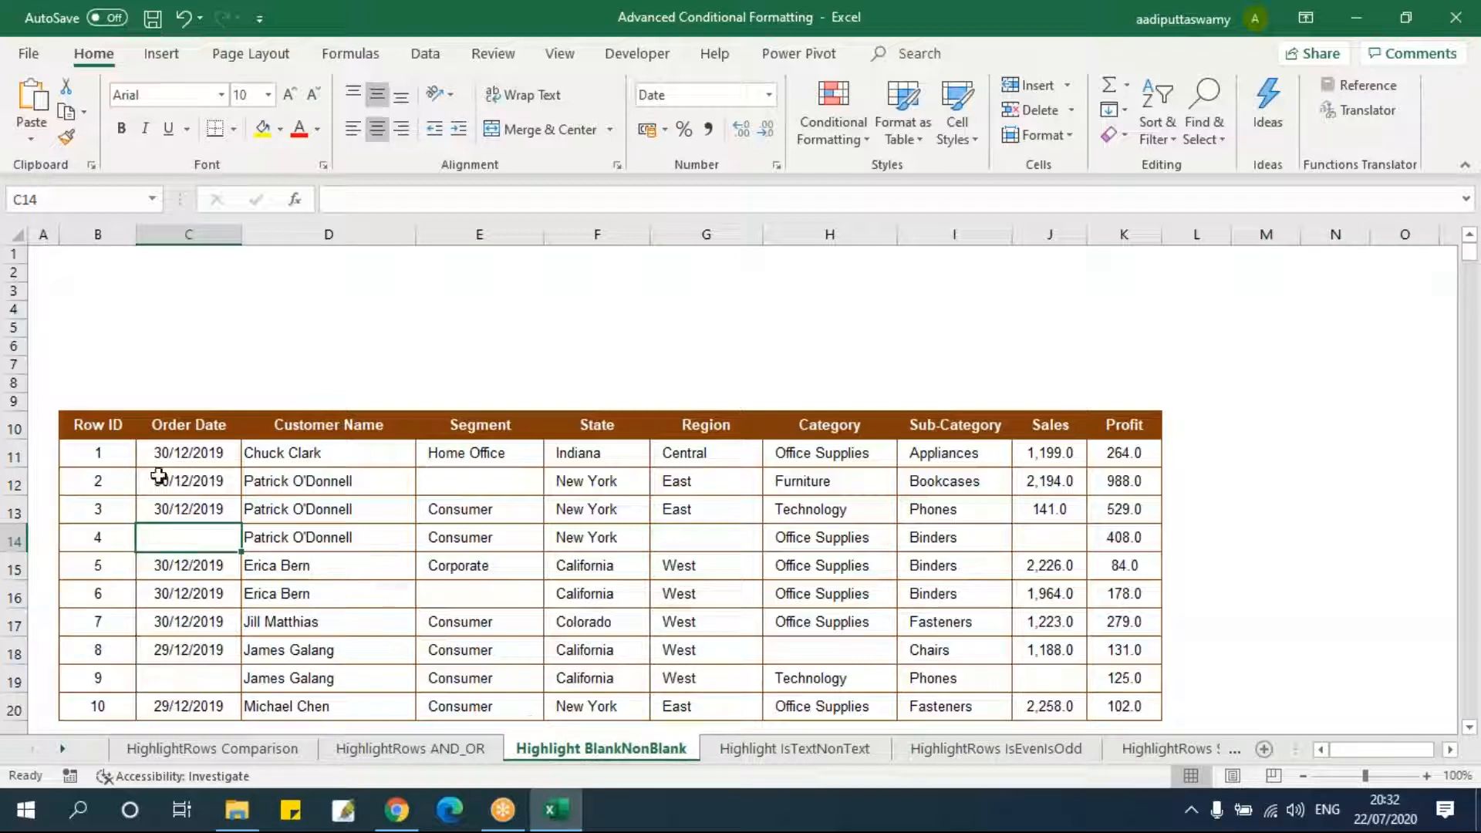
mouse_move(135, 455)
mouse_down()
mouse_move(539, 563)
mouse_move(1114, 684)
mouse_move(1125, 706)
mouse_up()
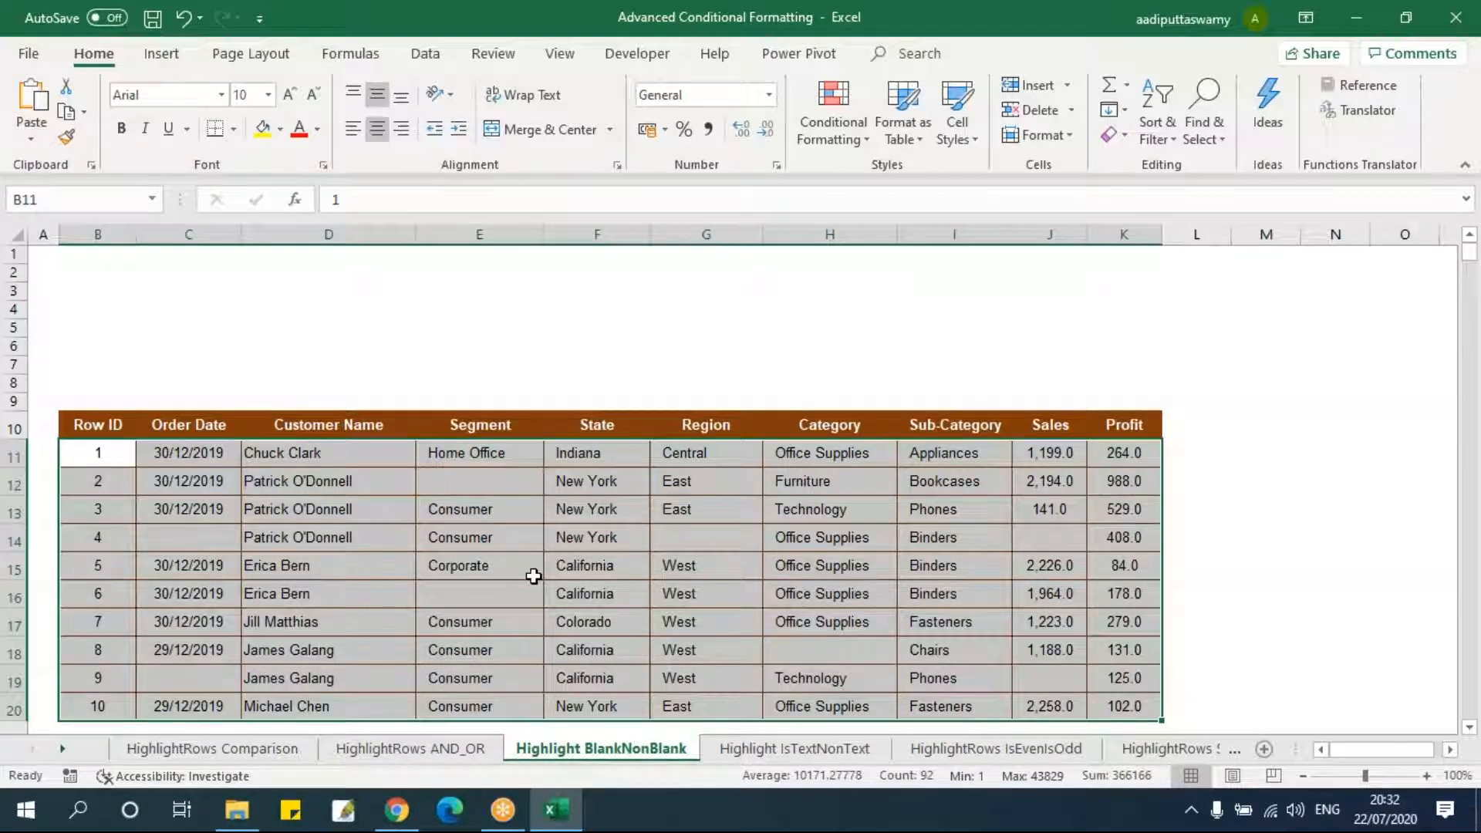
click(850, 139)
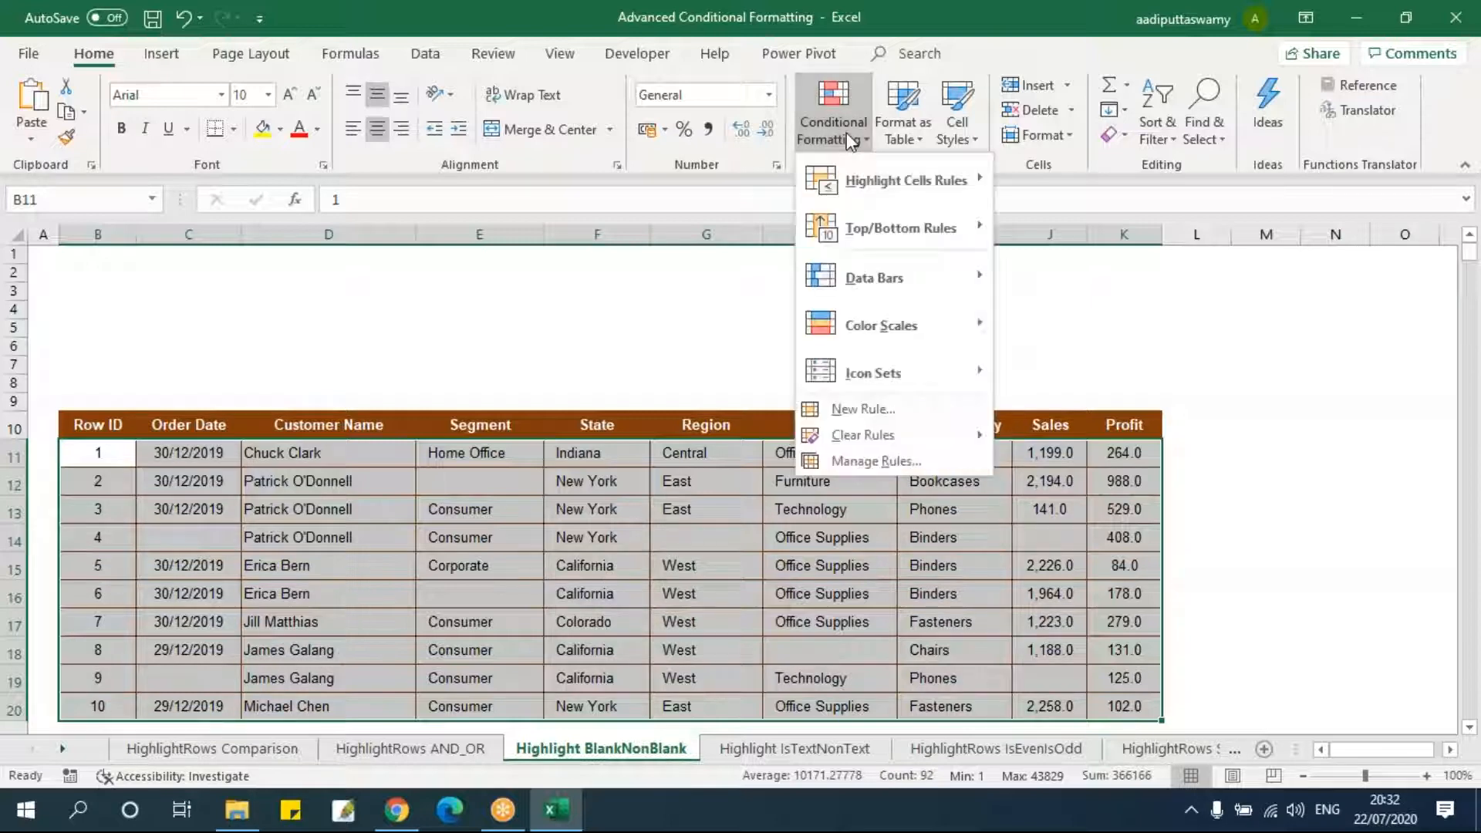
click(871, 409)
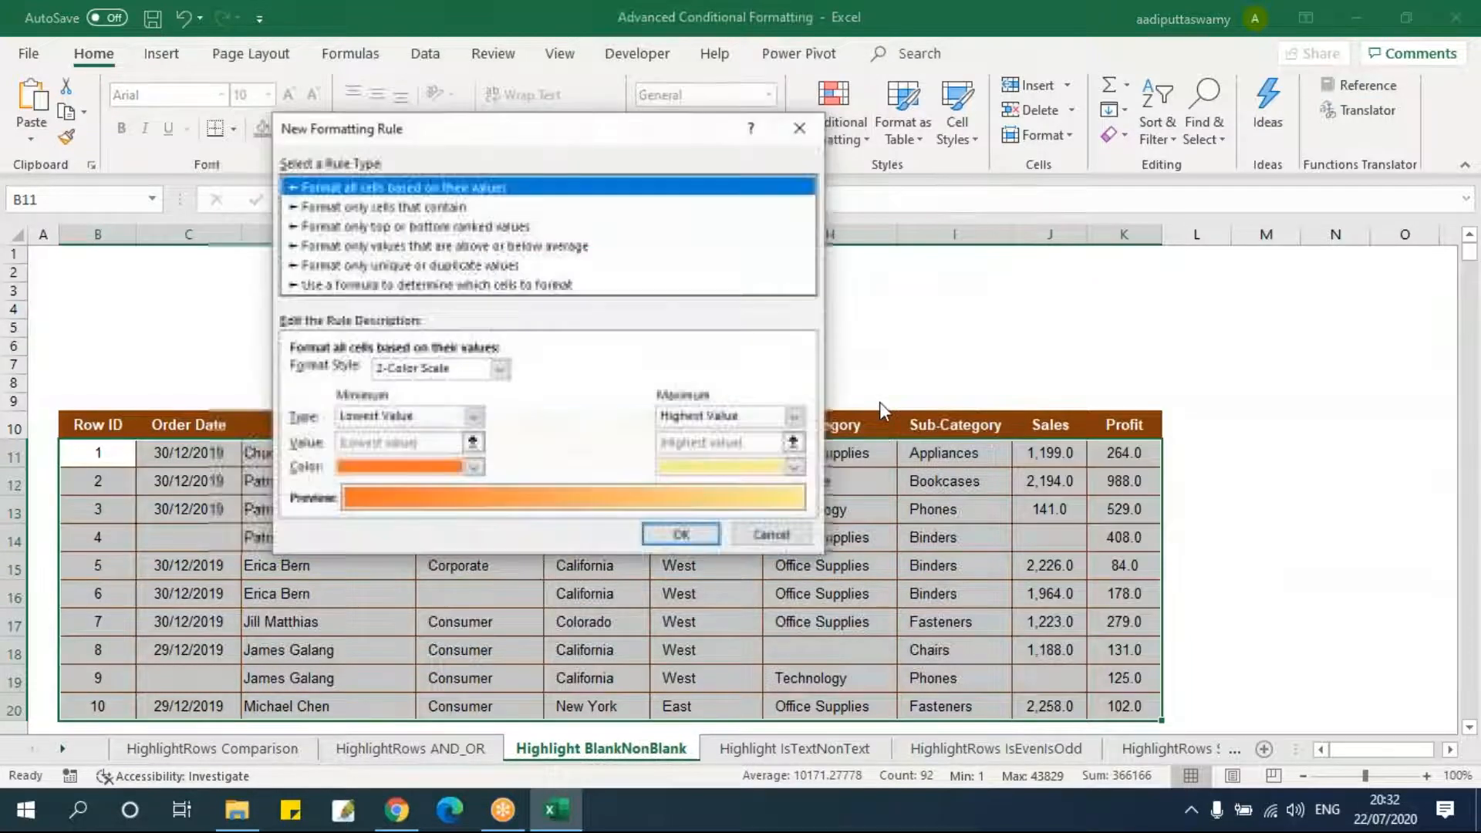
drag(528, 132, 702, 100)
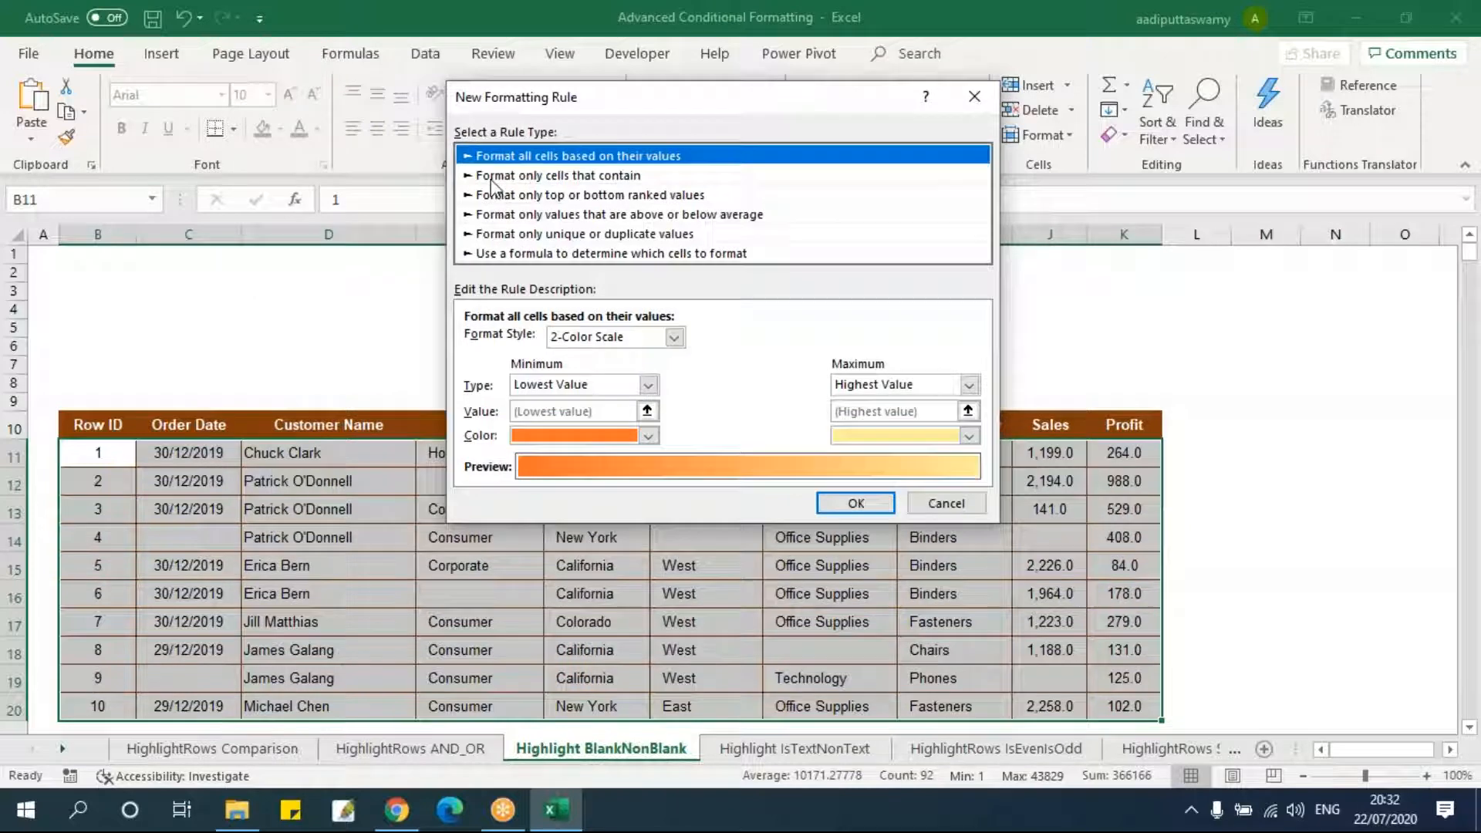
click(552, 176)
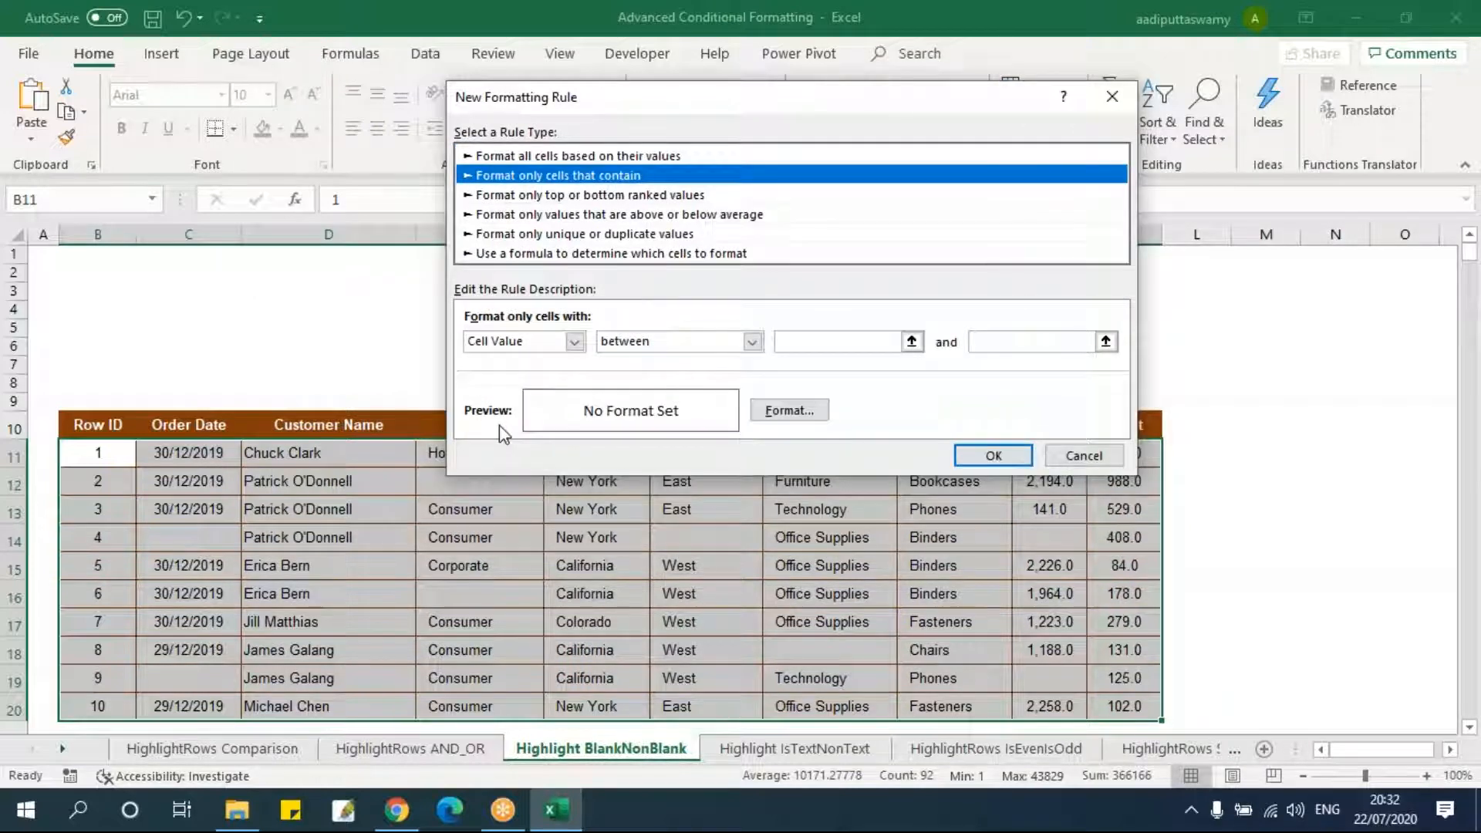
click(555, 344)
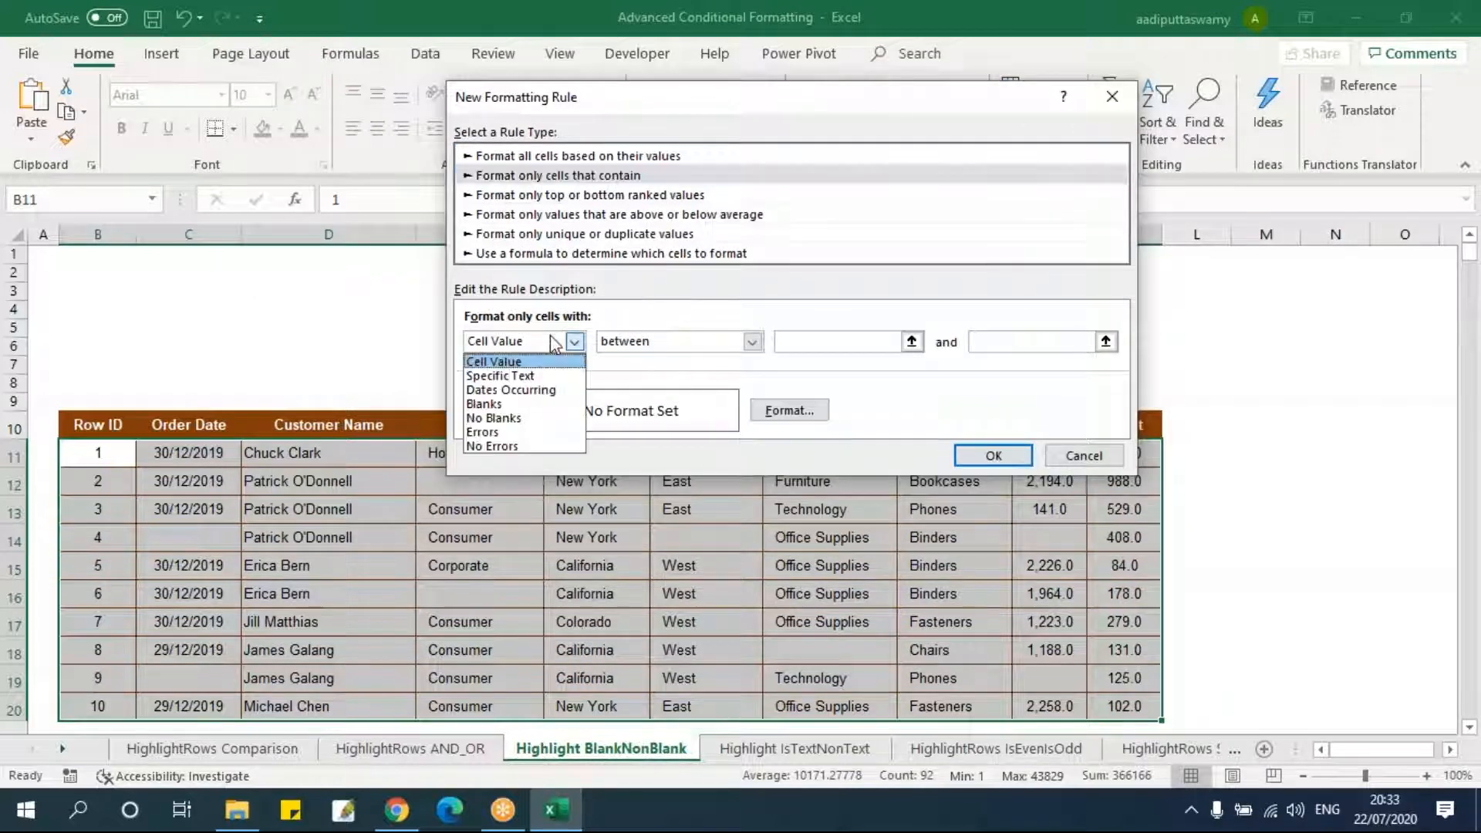
click(521, 404)
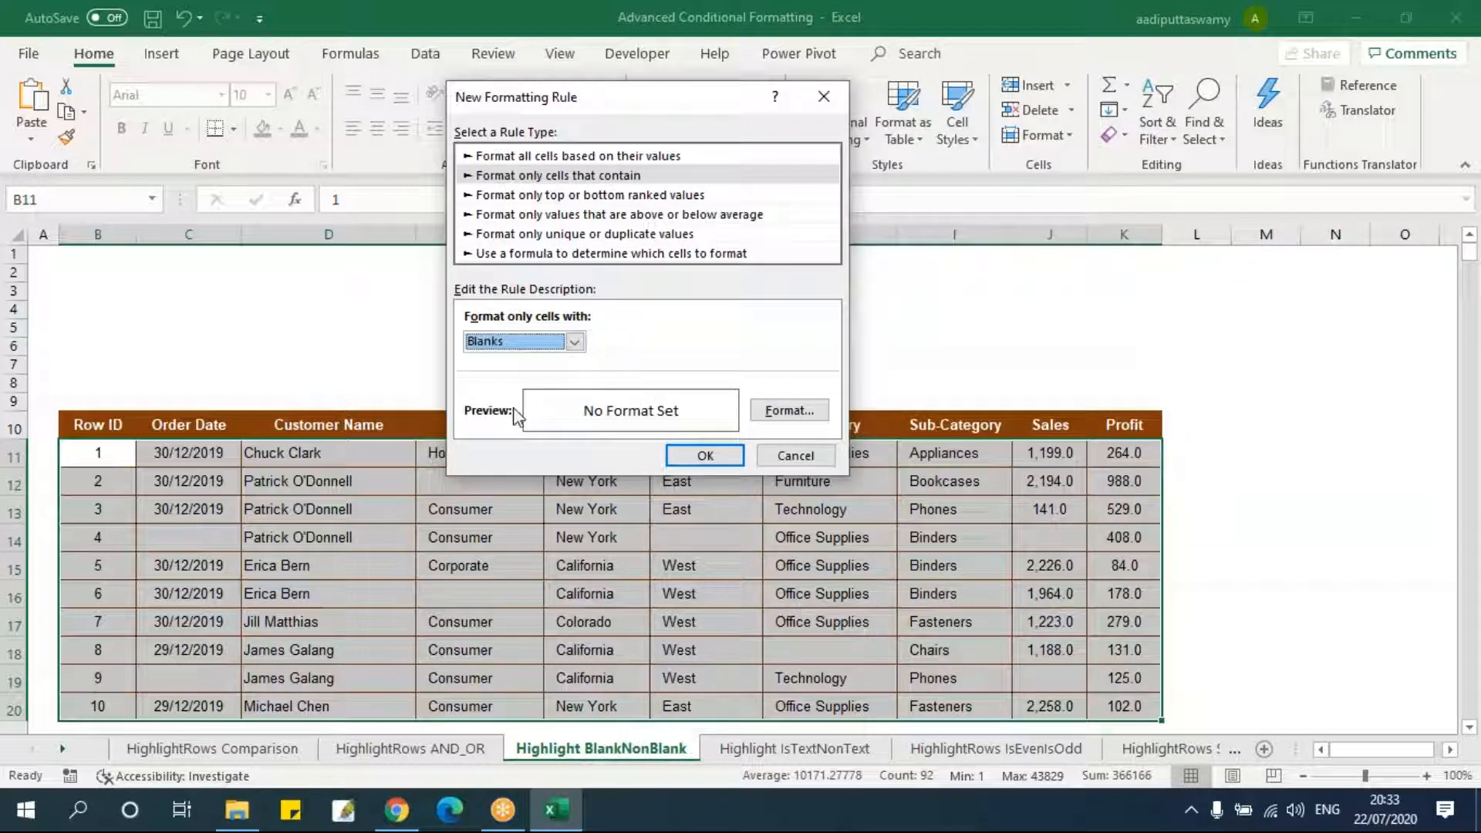
- Give the blank-cell rule a light orange fill and apply it to the table
click(770, 412)
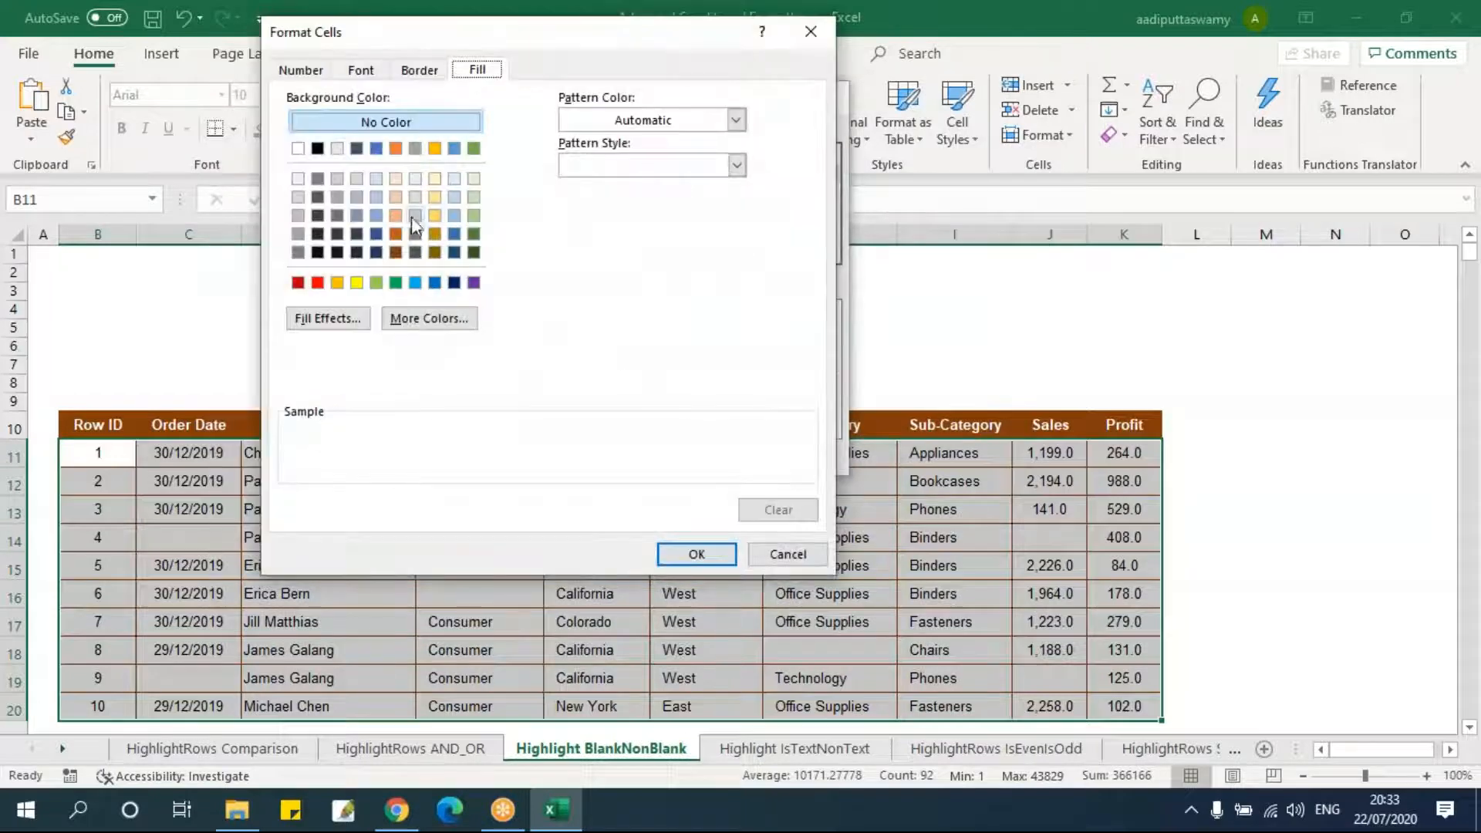
click(396, 215)
click(685, 550)
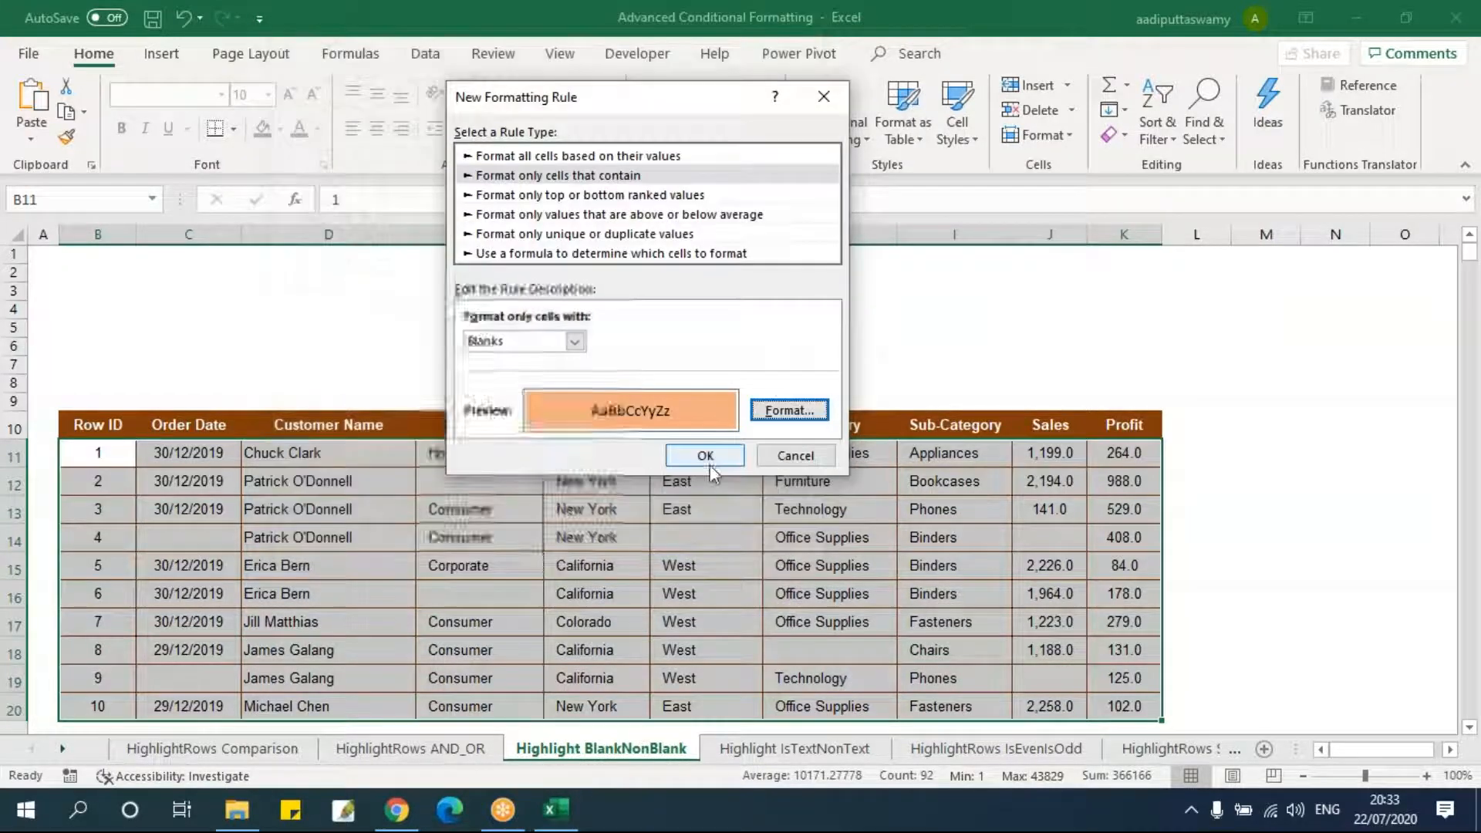
click(700, 456)
click(759, 538)
scroll(678, 617, down, 3)
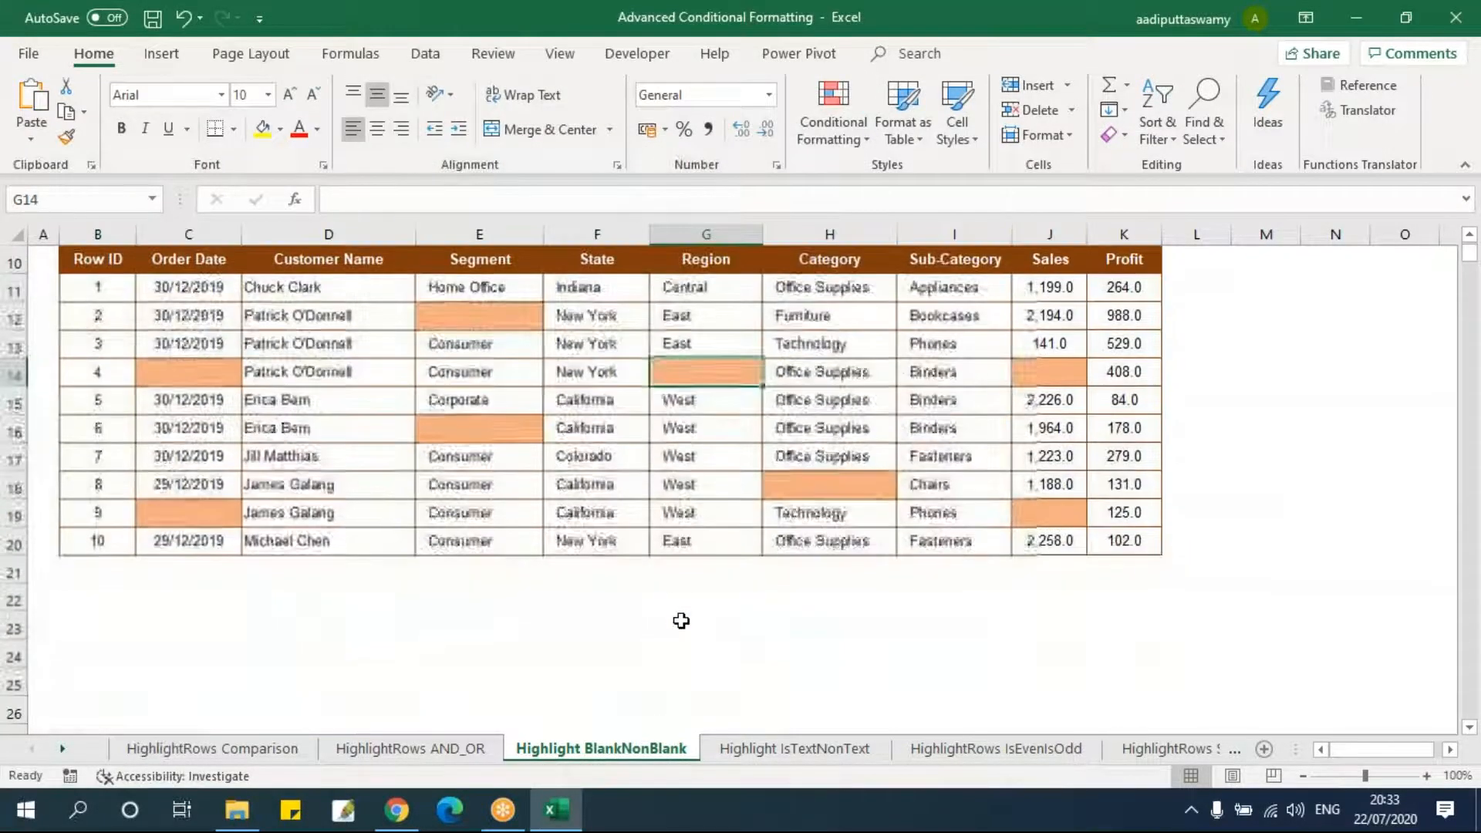
scroll(679, 617, up, 1)
scroll(681, 621, up, 1)
- Edit the existing rule on B11:K20 so that it formats cells with No Blanks, and apply it
drag(126, 399, 1130, 648)
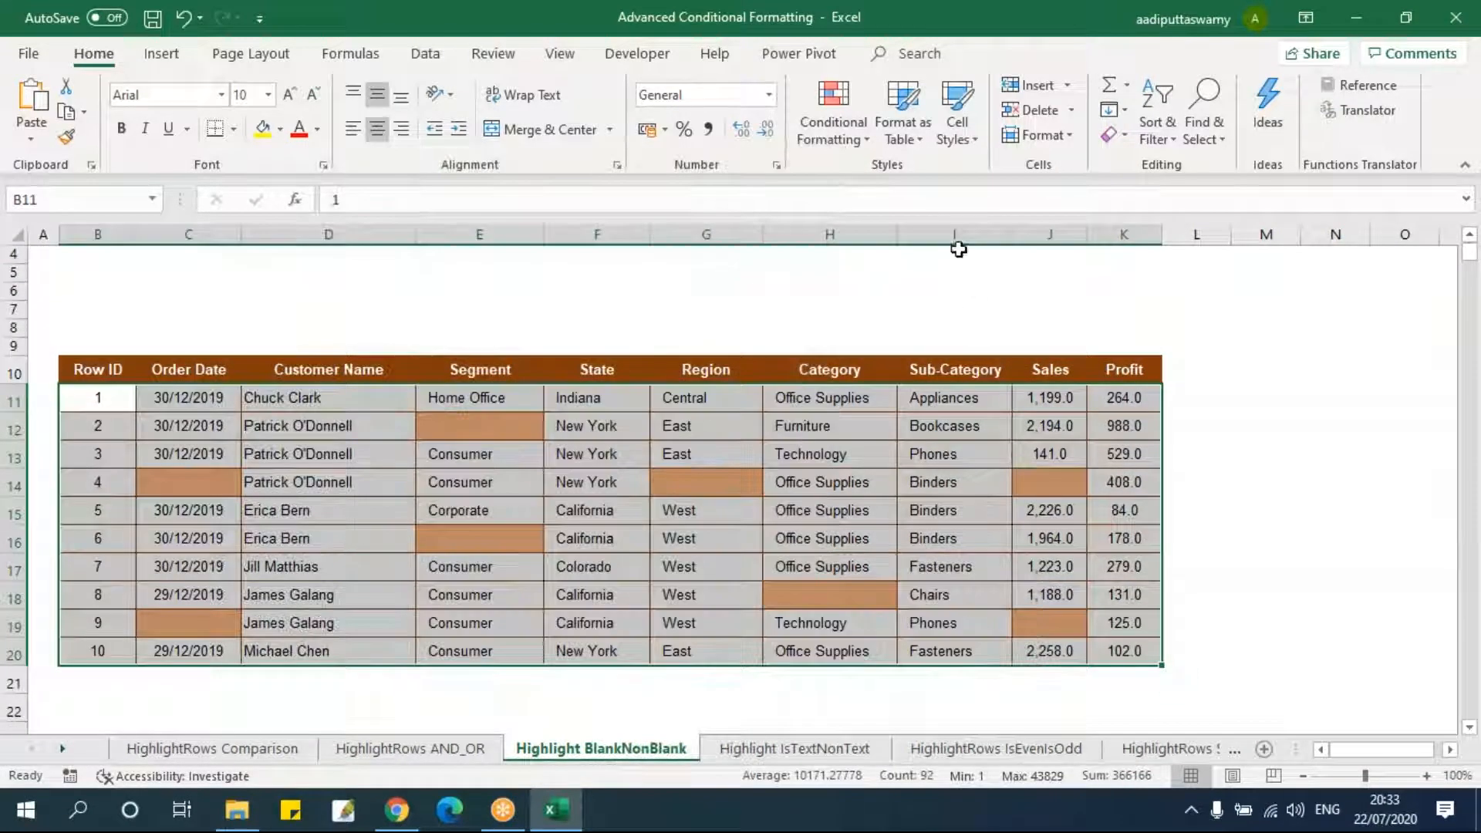
click(849, 147)
click(895, 456)
double_click(480, 257)
click(510, 342)
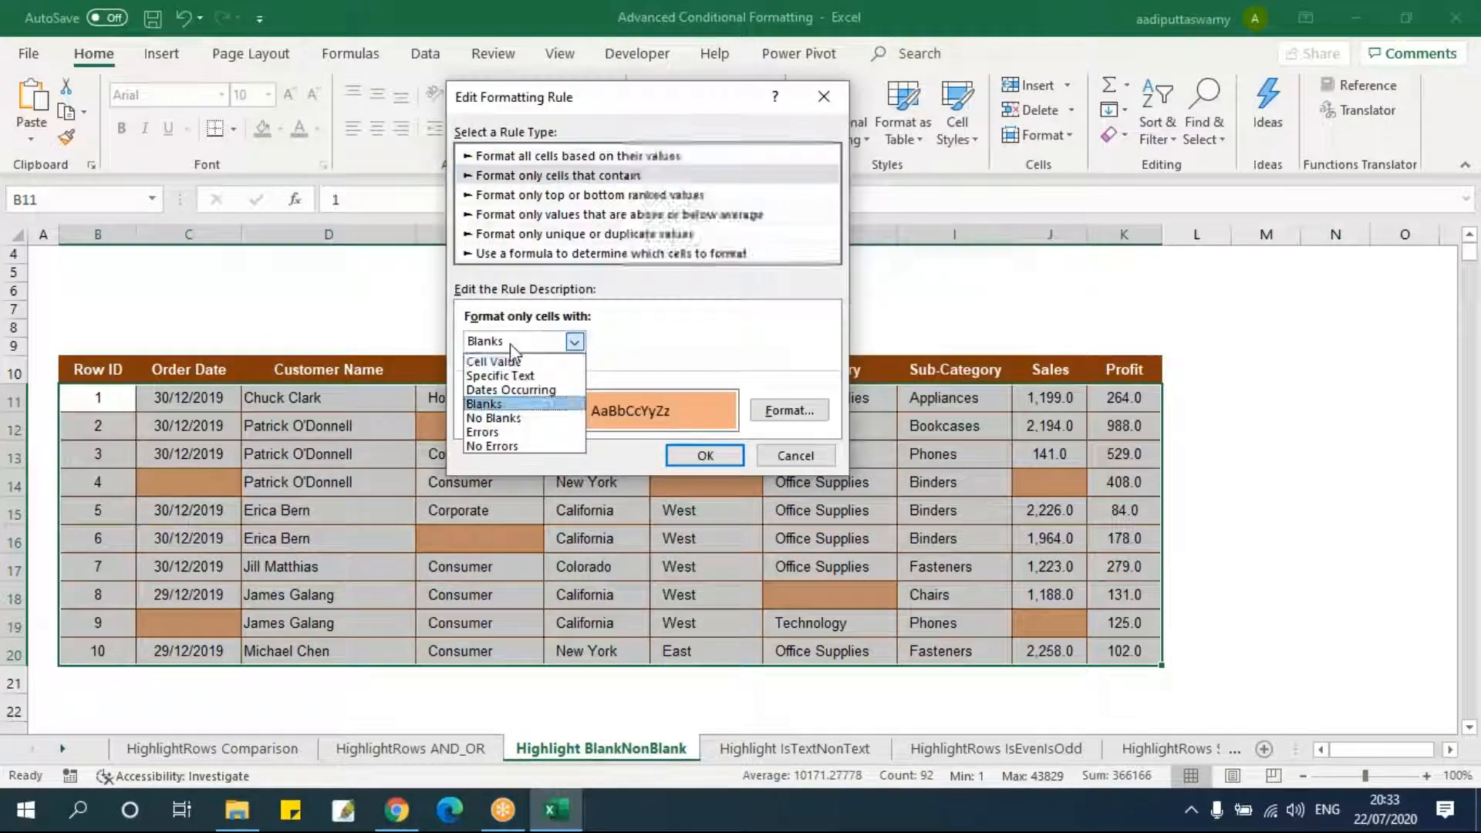
click(524, 419)
click(694, 454)
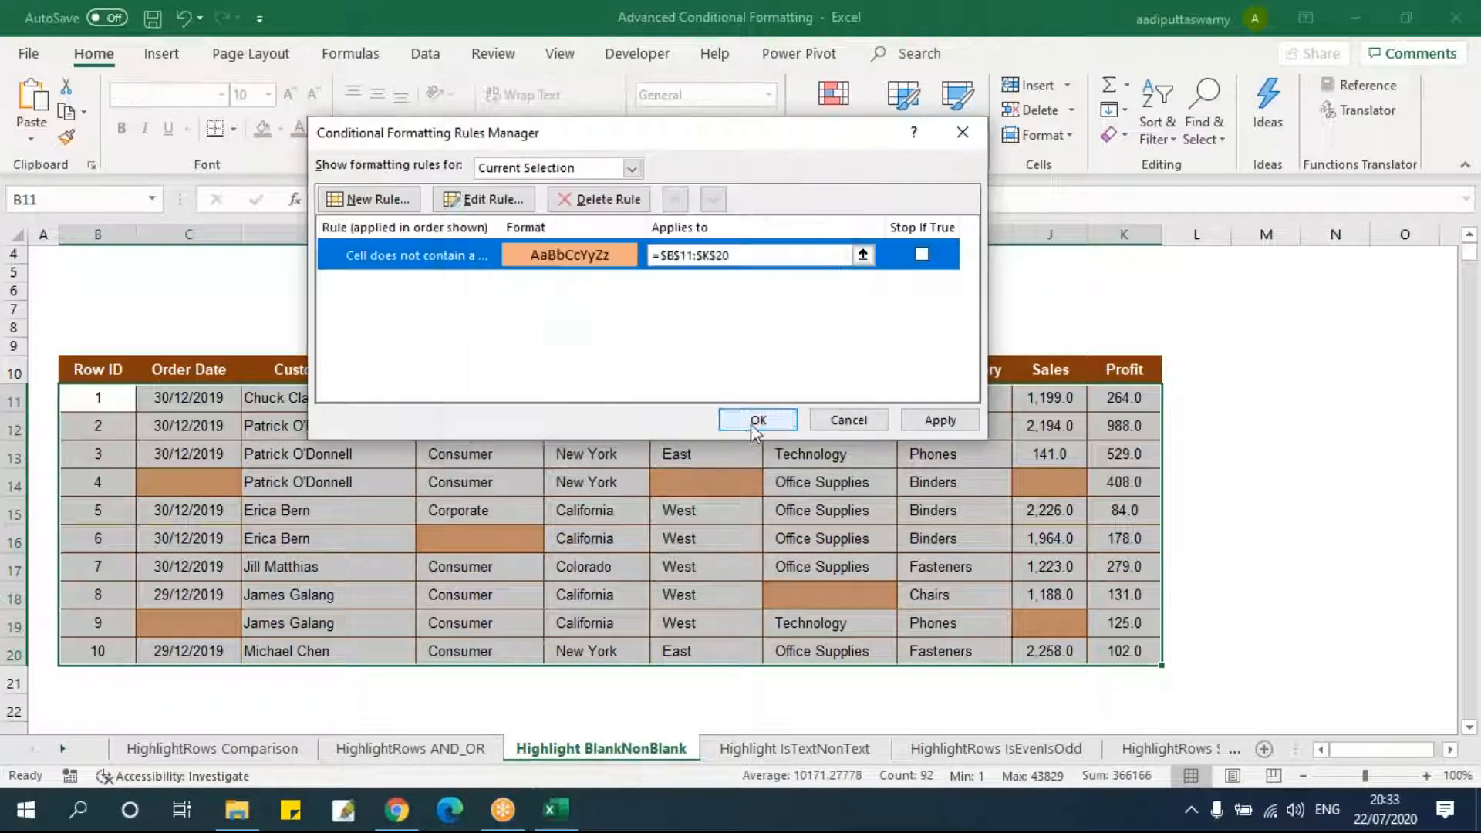
click(756, 420)
click(705, 539)
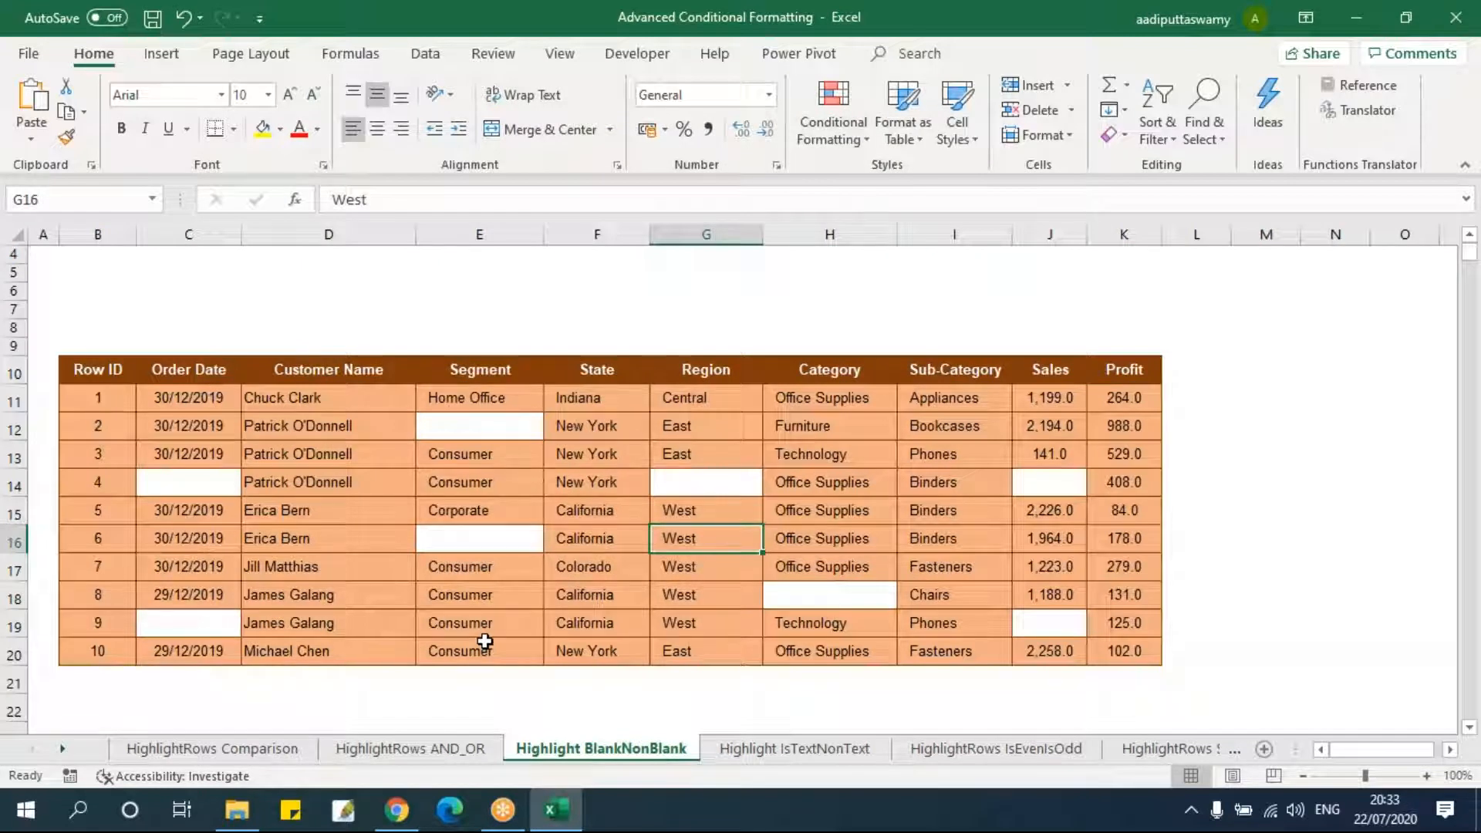
- Reopen the rule on B11:K20 for editing and switch its type to using a formula to determine which cells to format
drag(95, 399, 1113, 646)
click(837, 127)
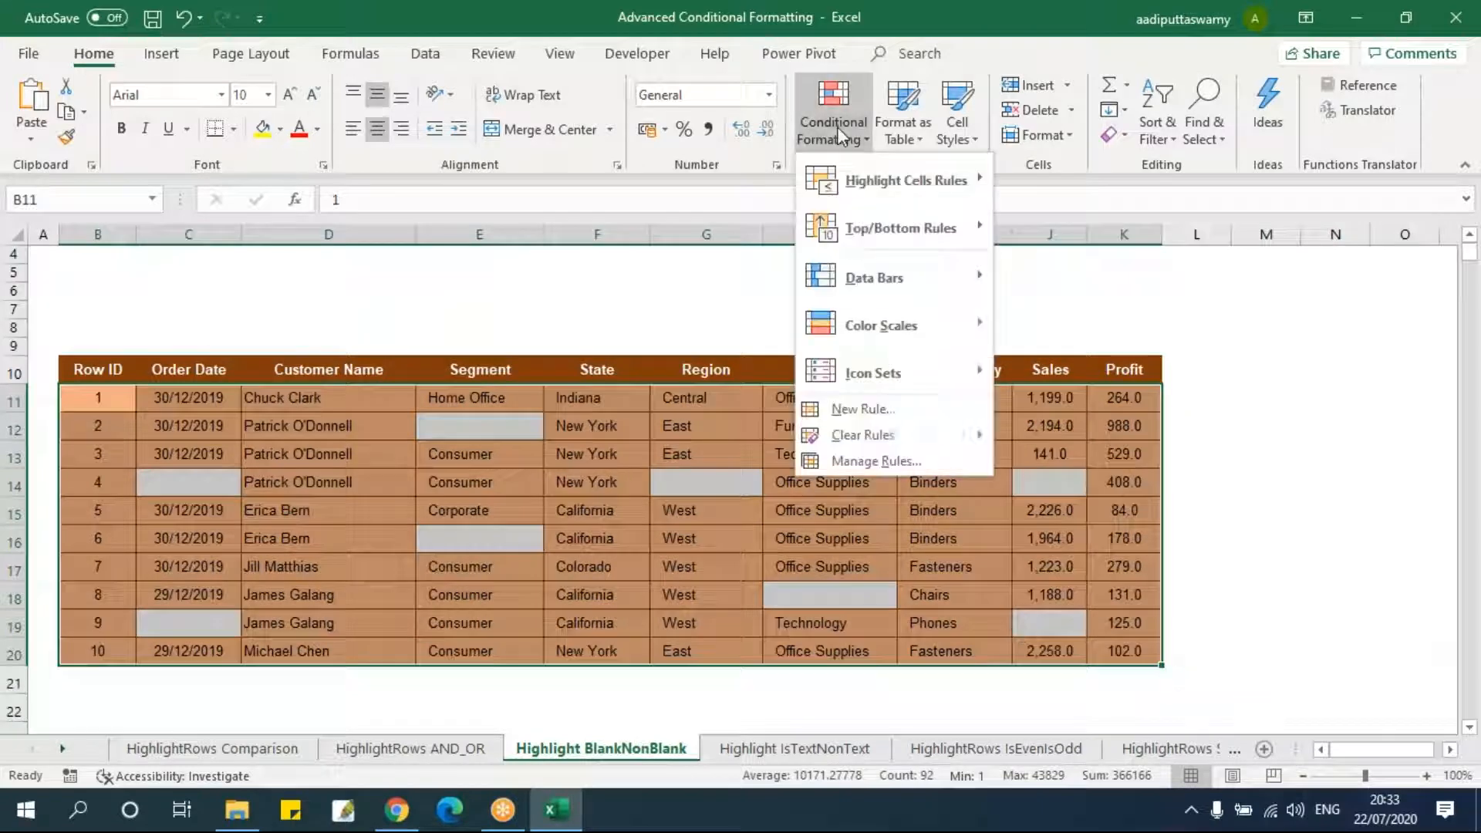
click(863, 461)
click(542, 257)
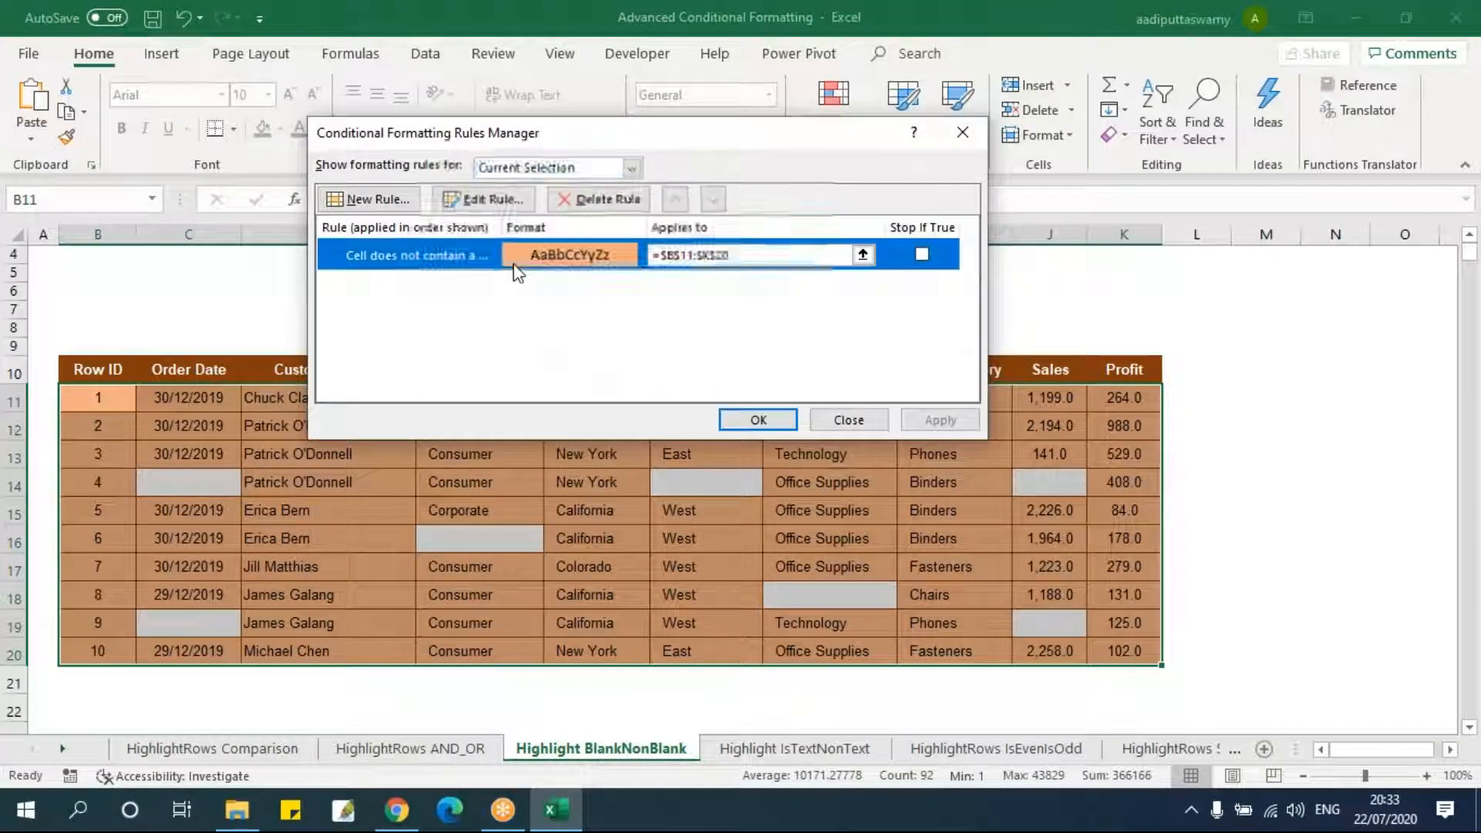
double_click(545, 262)
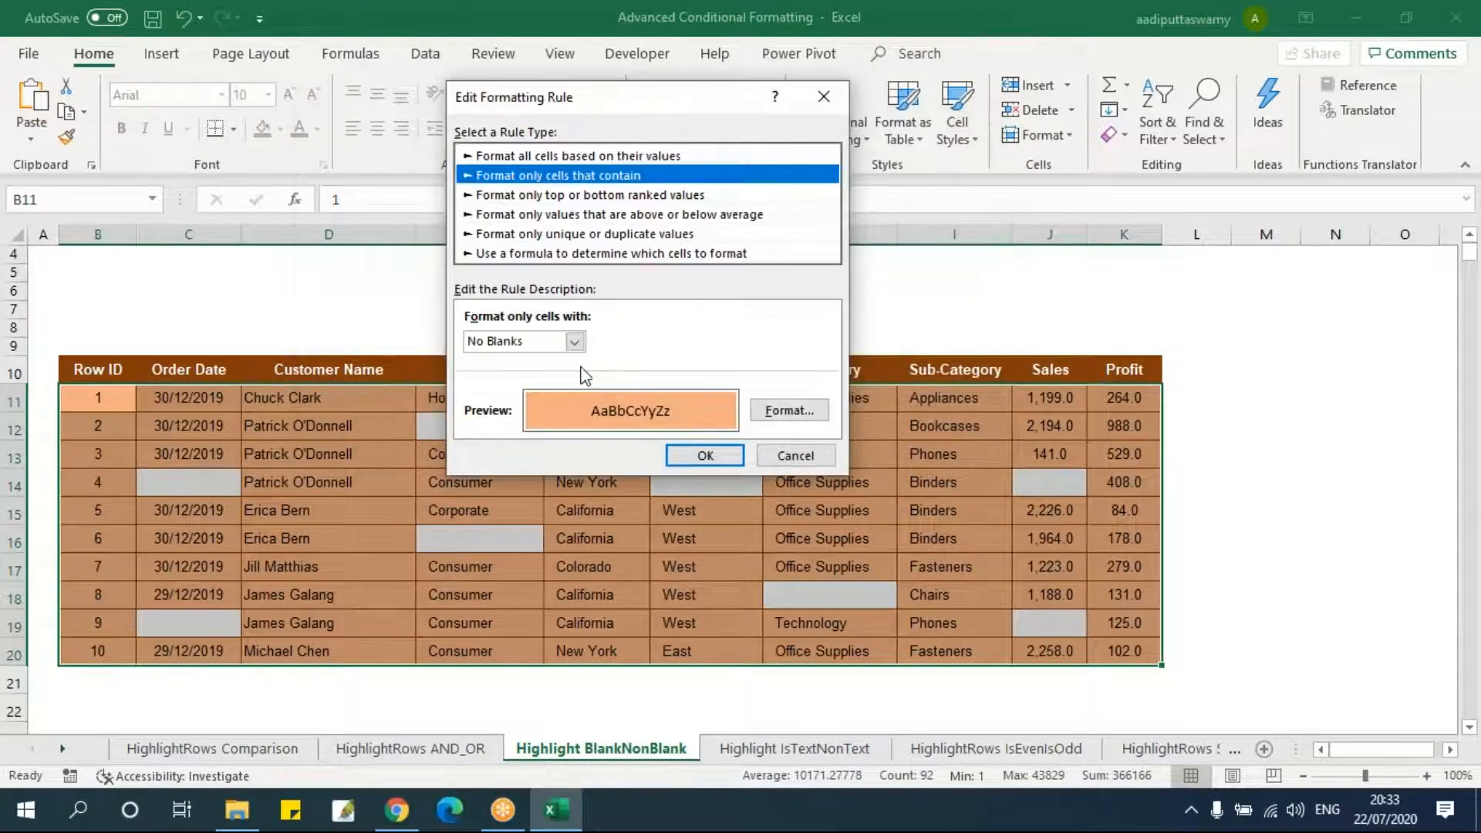
click(563, 254)
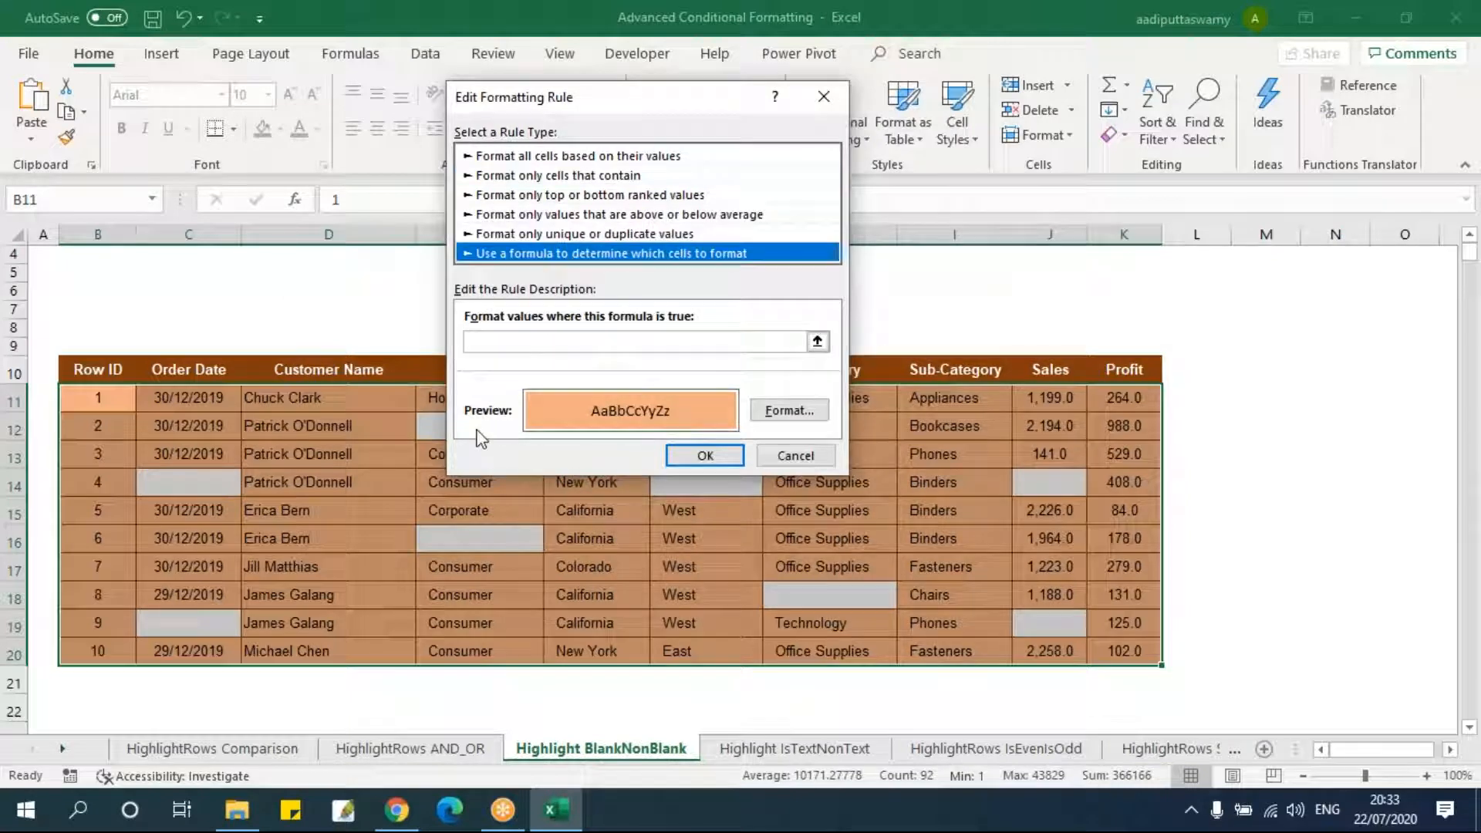
- Enter the rule formula =B11="" with a fully relative cell reference and apply it to the table
click(510, 340)
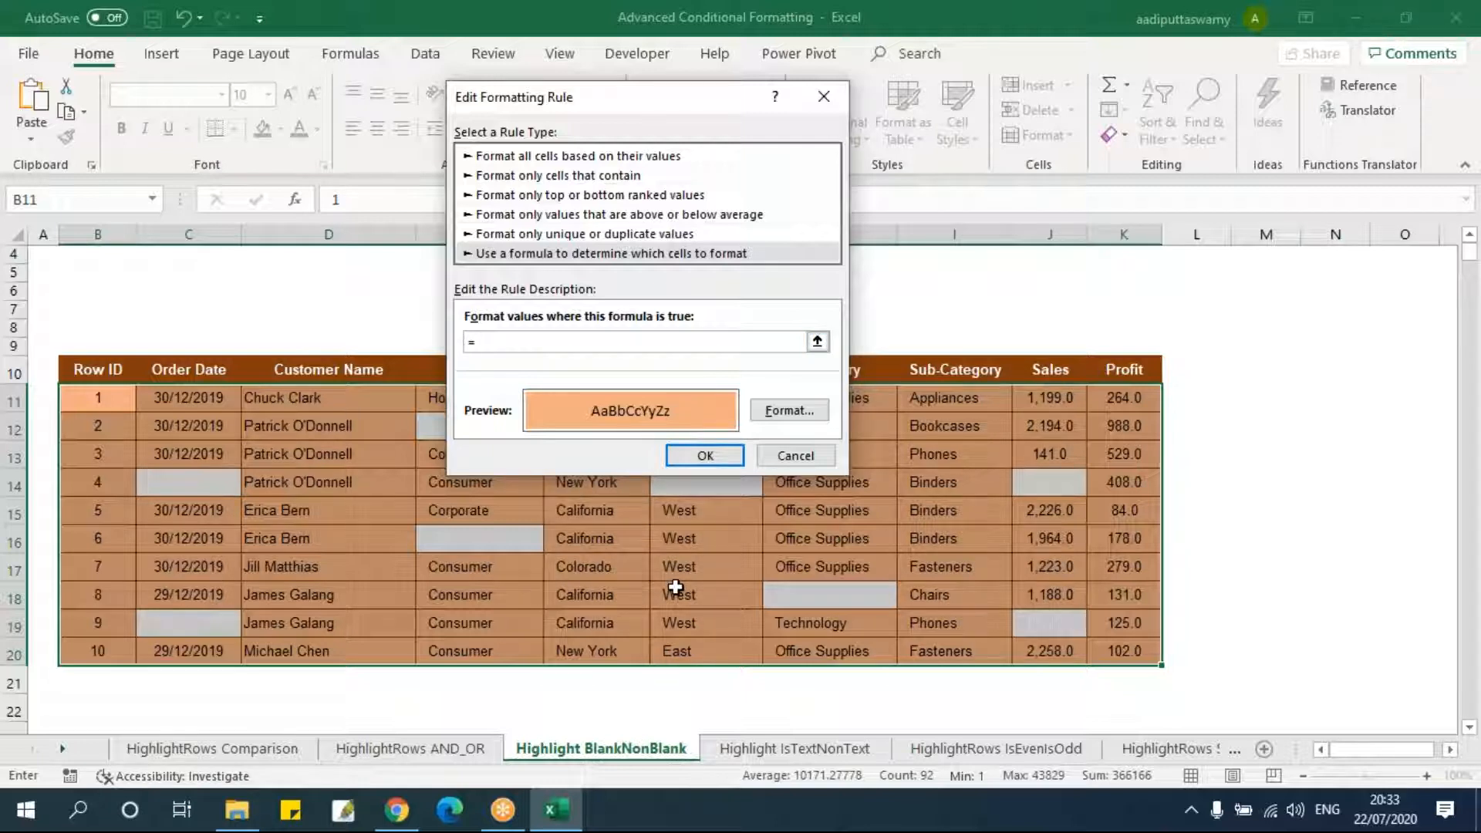
click(112, 401)
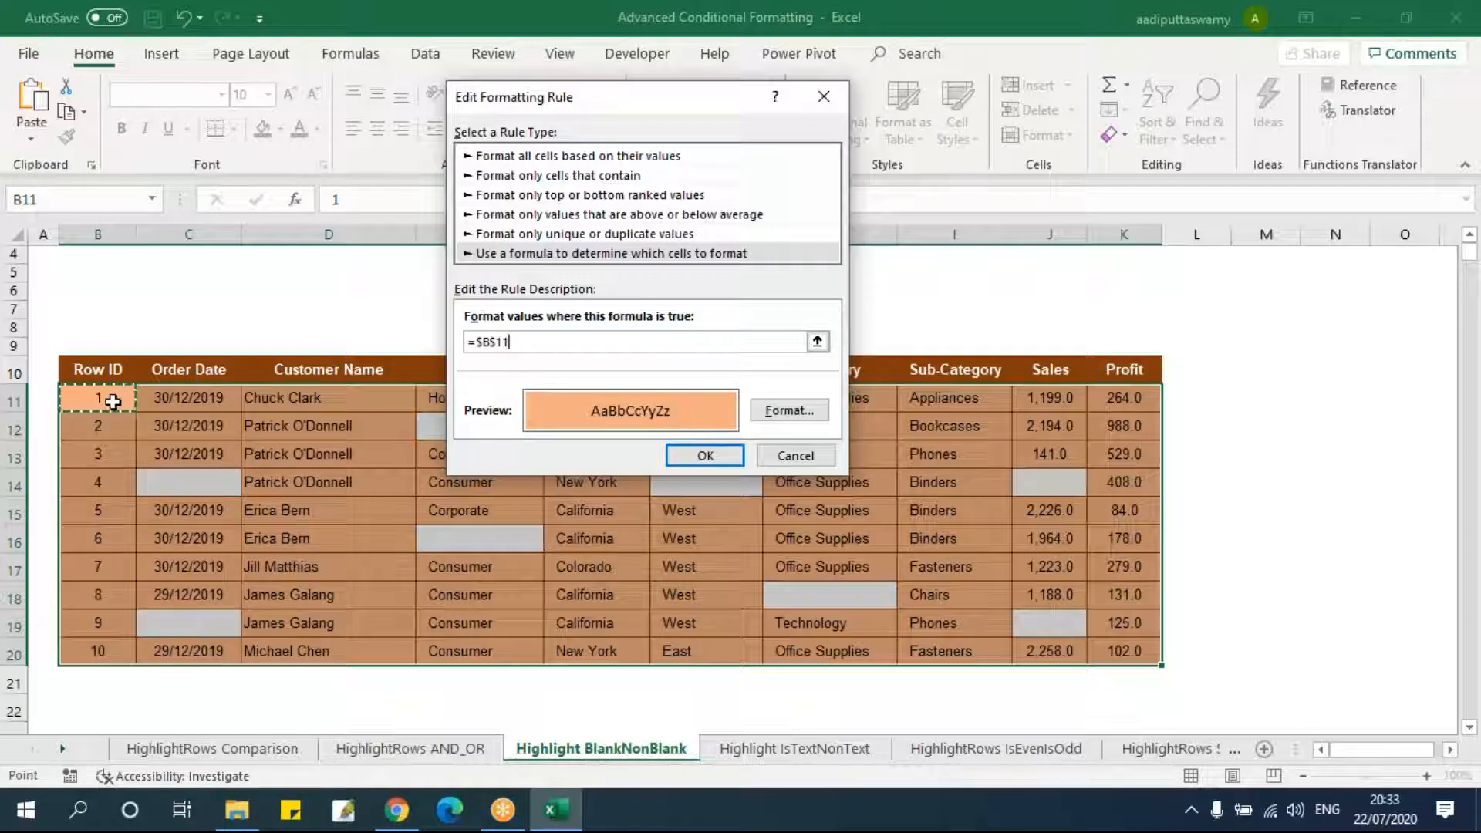
key(F4)
key(F4)
key(F4)
text(=)
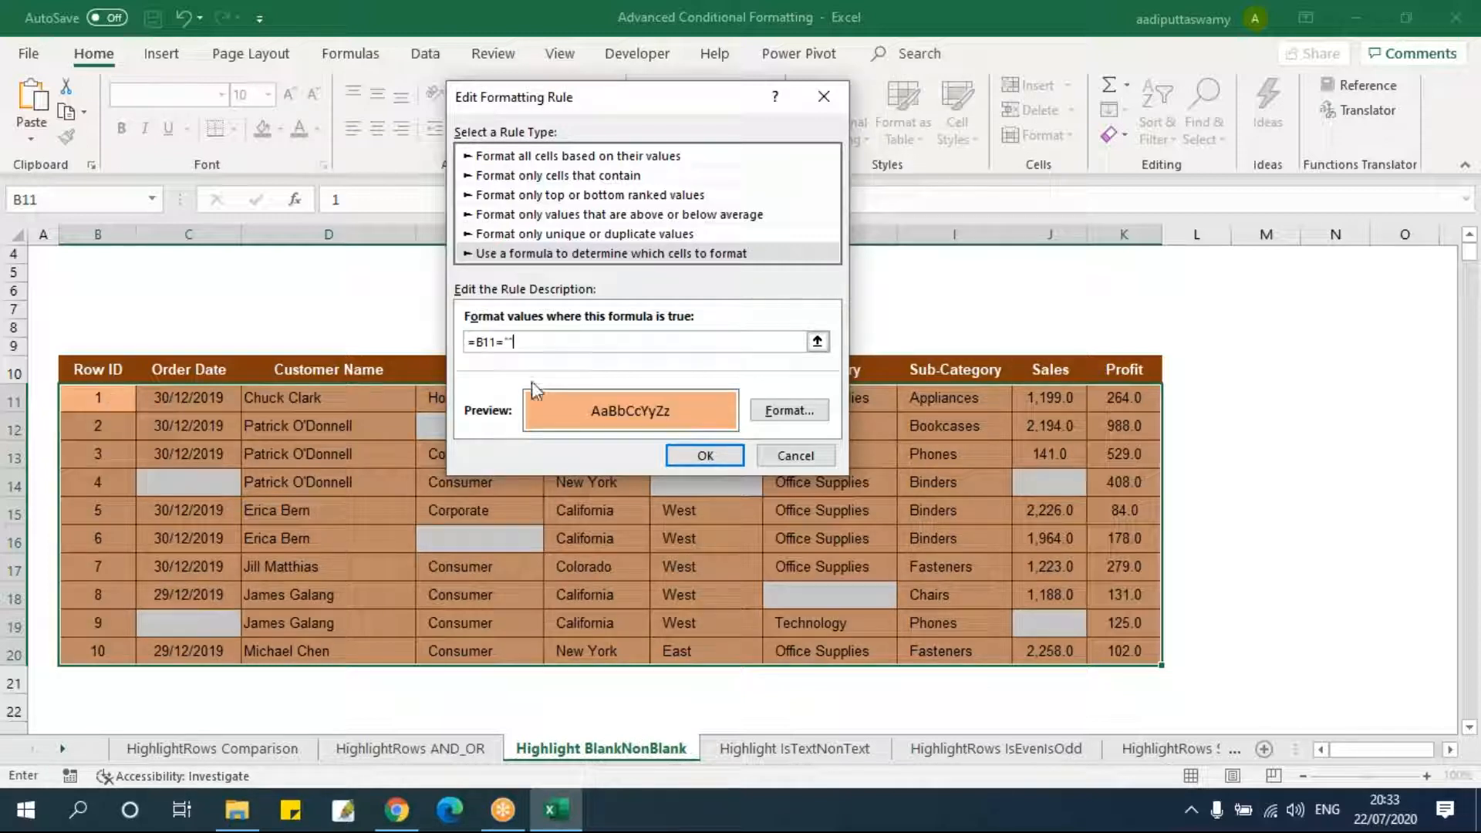
click(702, 455)
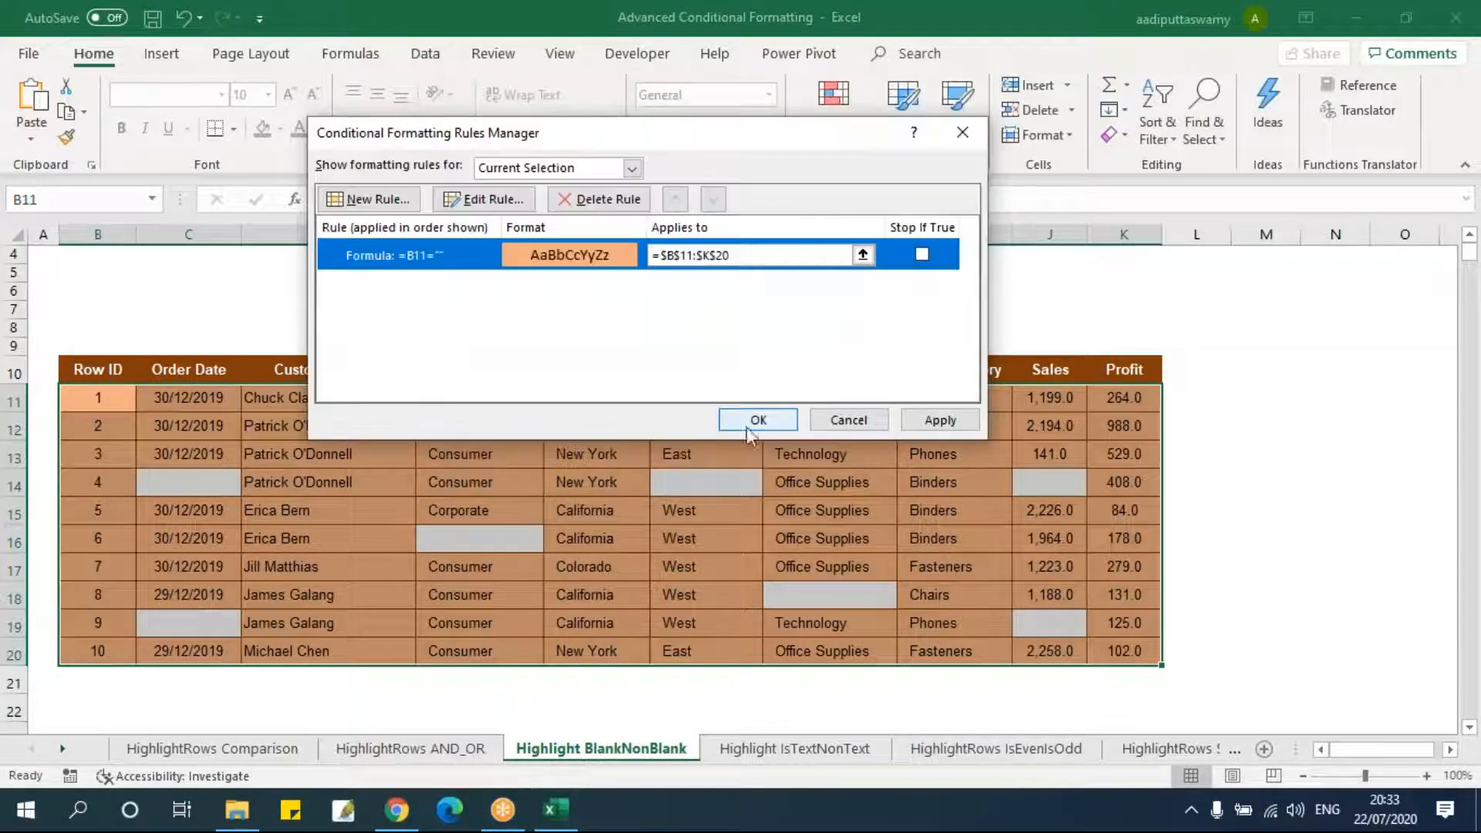
click(907, 422)
click(759, 420)
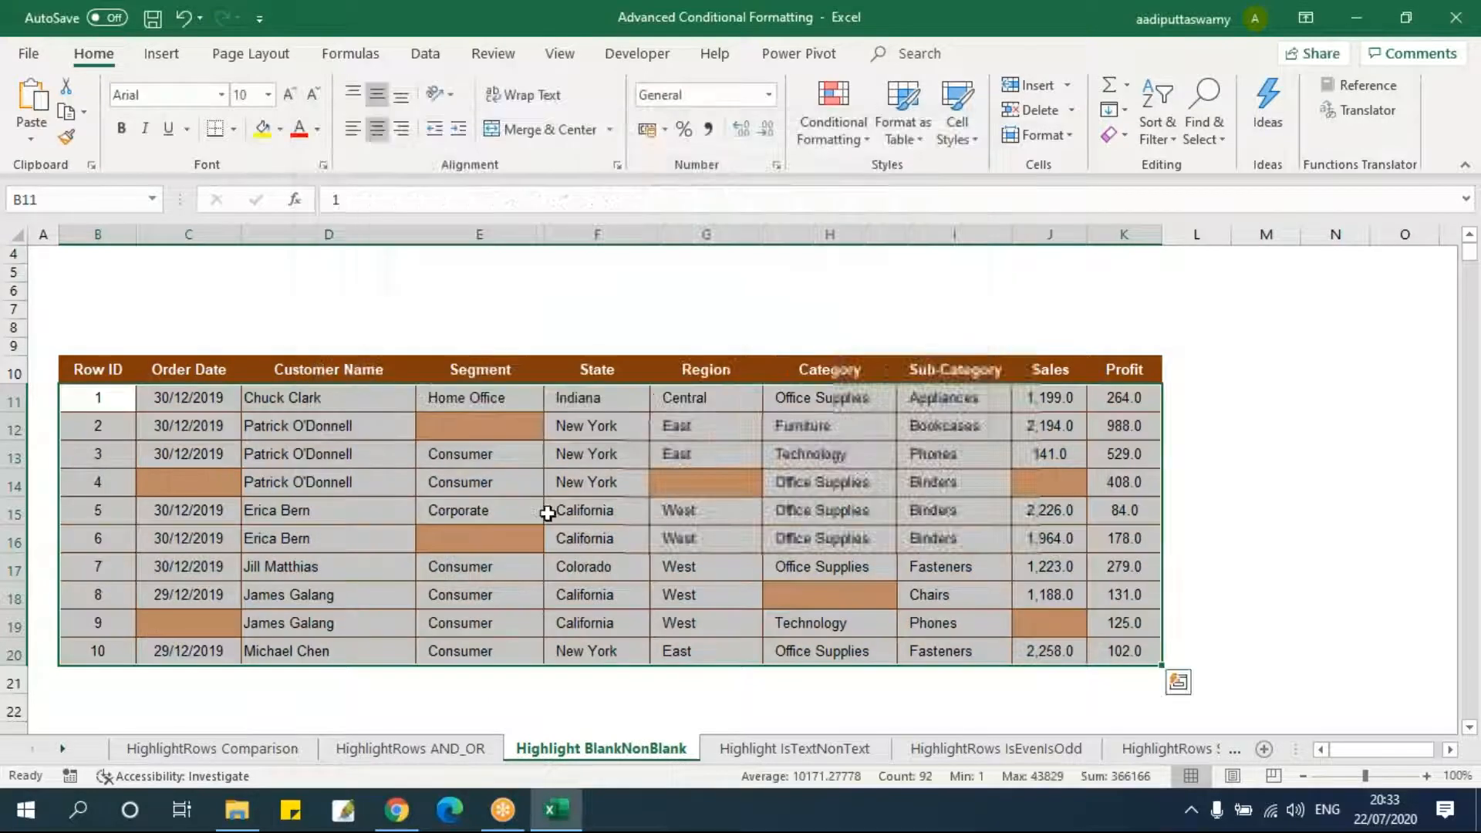
click(548, 510)
drag(126, 388, 1128, 650)
click(944, 567)
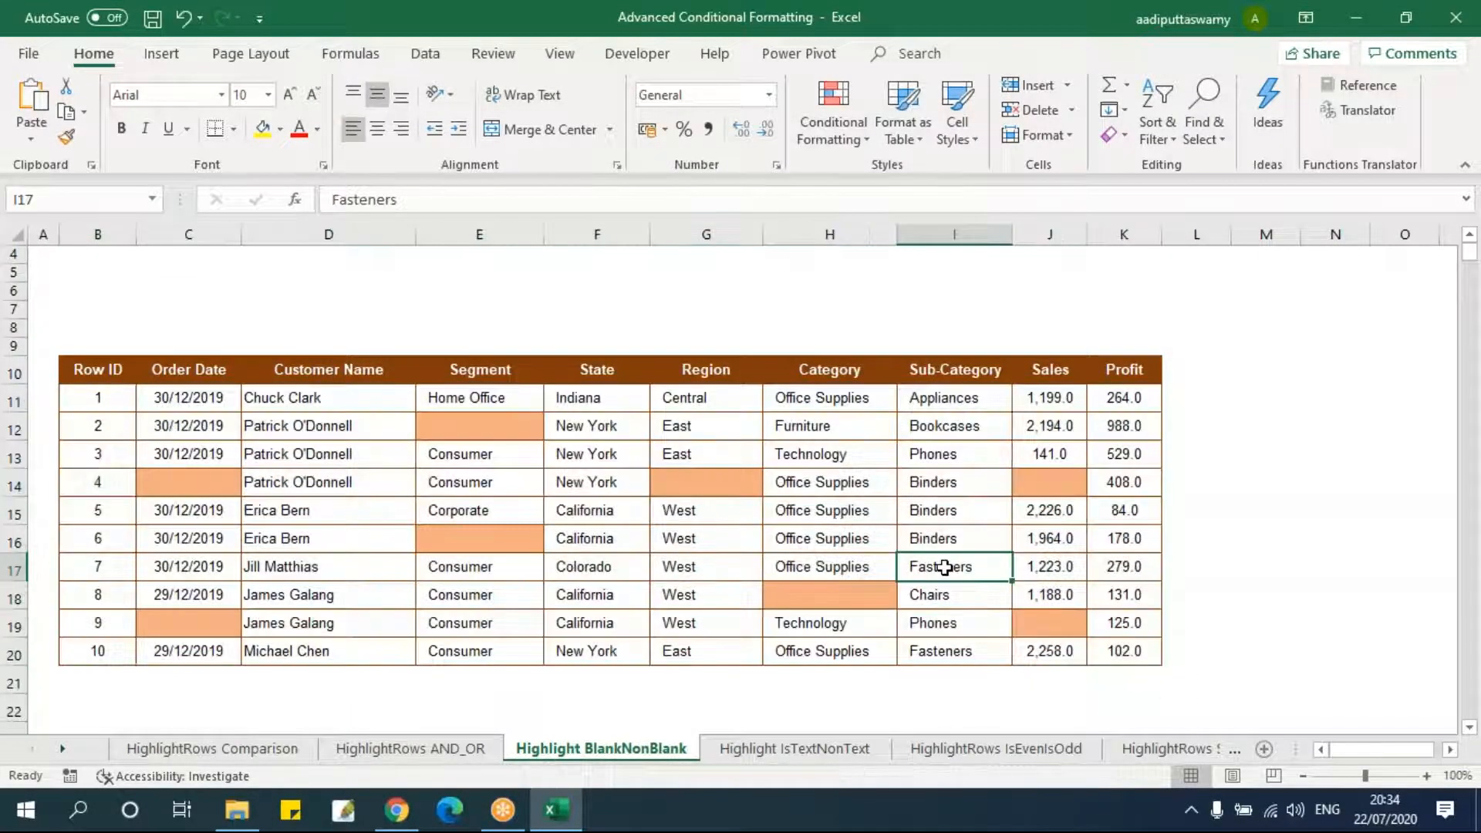
- Edit the formula rule on B11:K20 to =B11<>"" so it highlights non-blank cells, and apply it
click(132, 398)
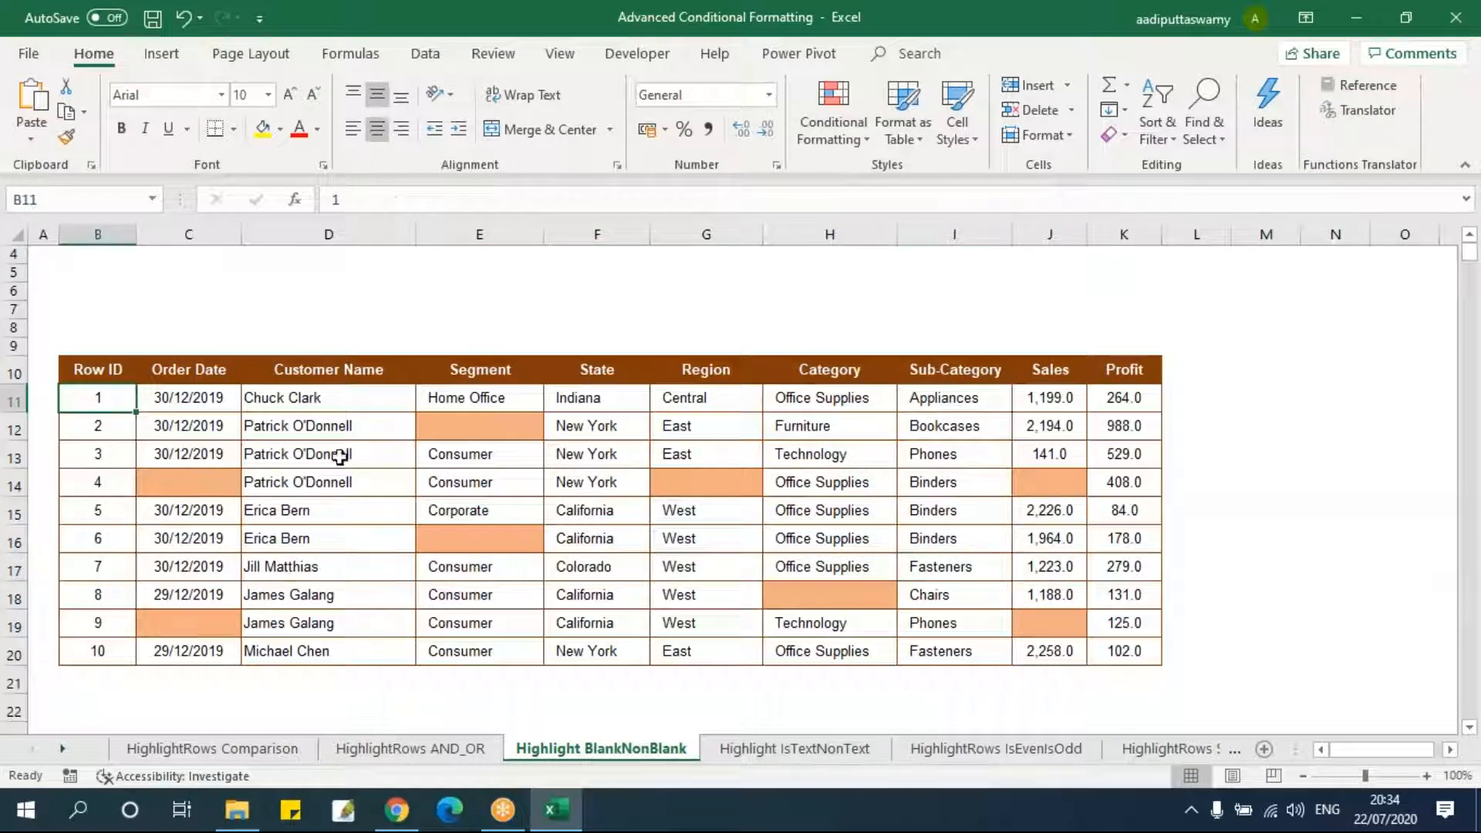
shift+click(1131, 646)
click(837, 124)
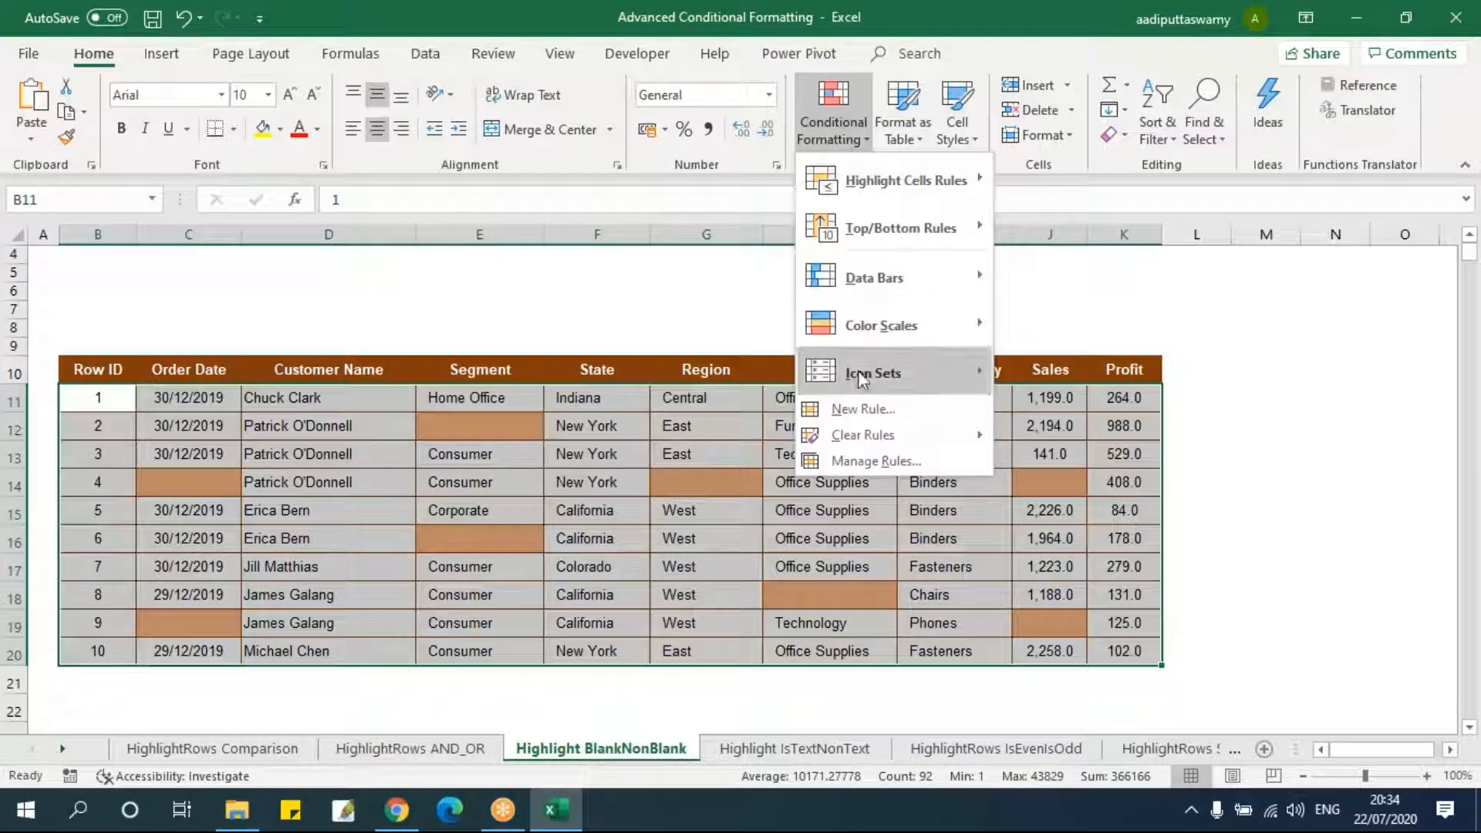
click(871, 460)
double_click(515, 253)
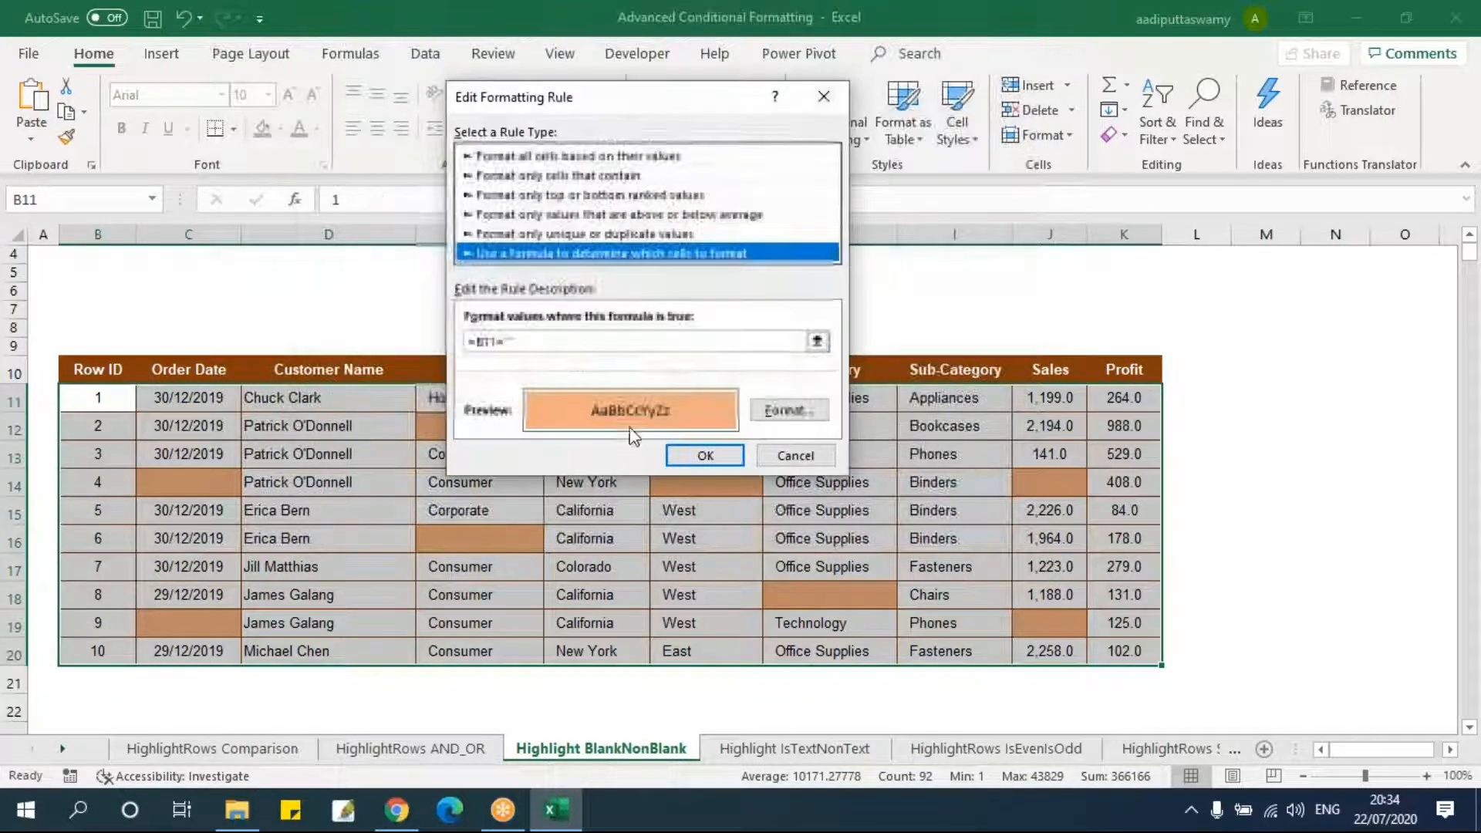
click(505, 341)
key(BackSpace)
text(<>)
key(Return)
click(729, 420)
click(698, 511)
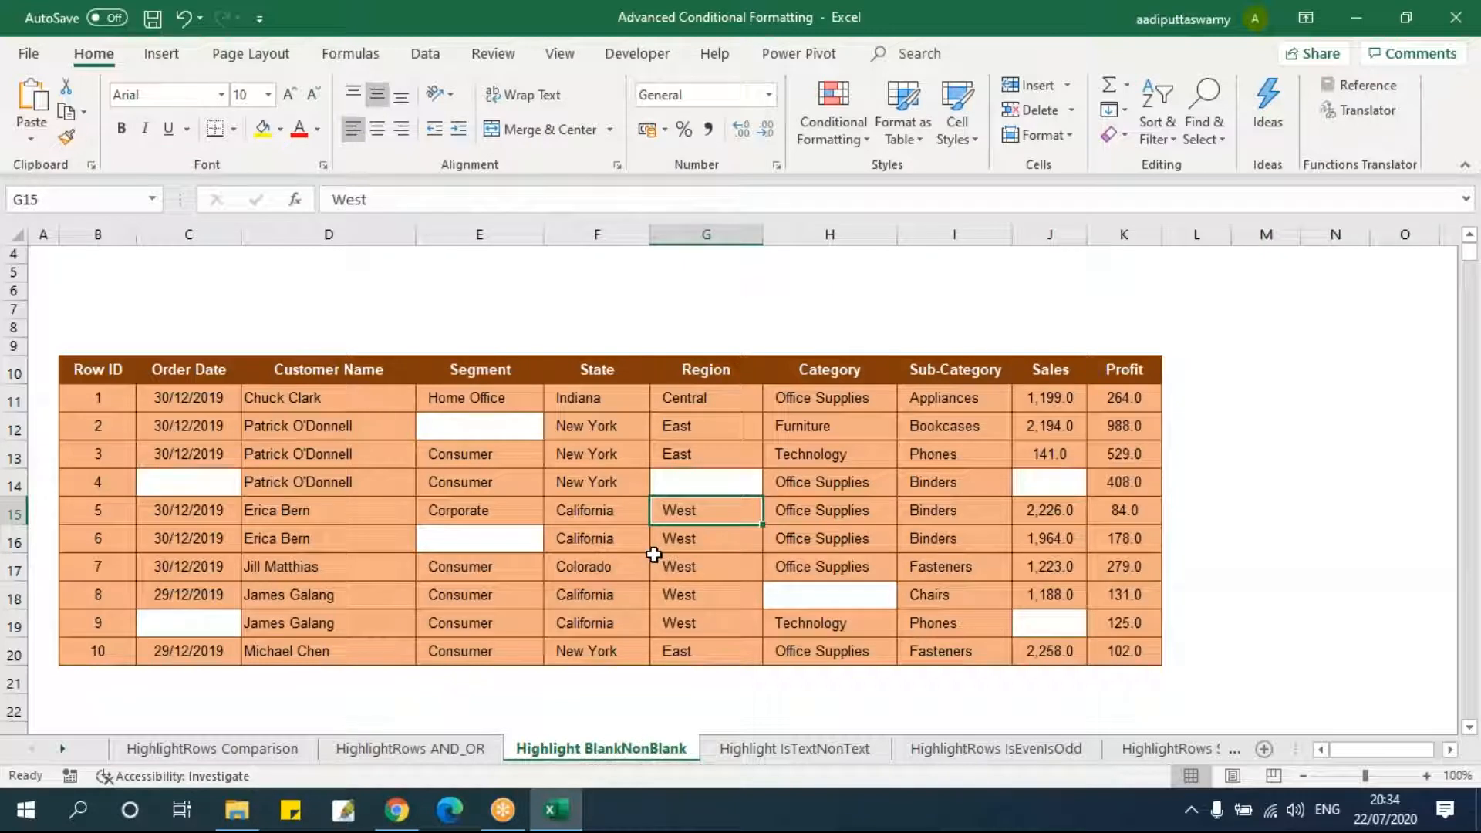
- On the Highlight IsTextNonText sheet, turn the Sales number in J15 into text by entering it as '2226
click(788, 749)
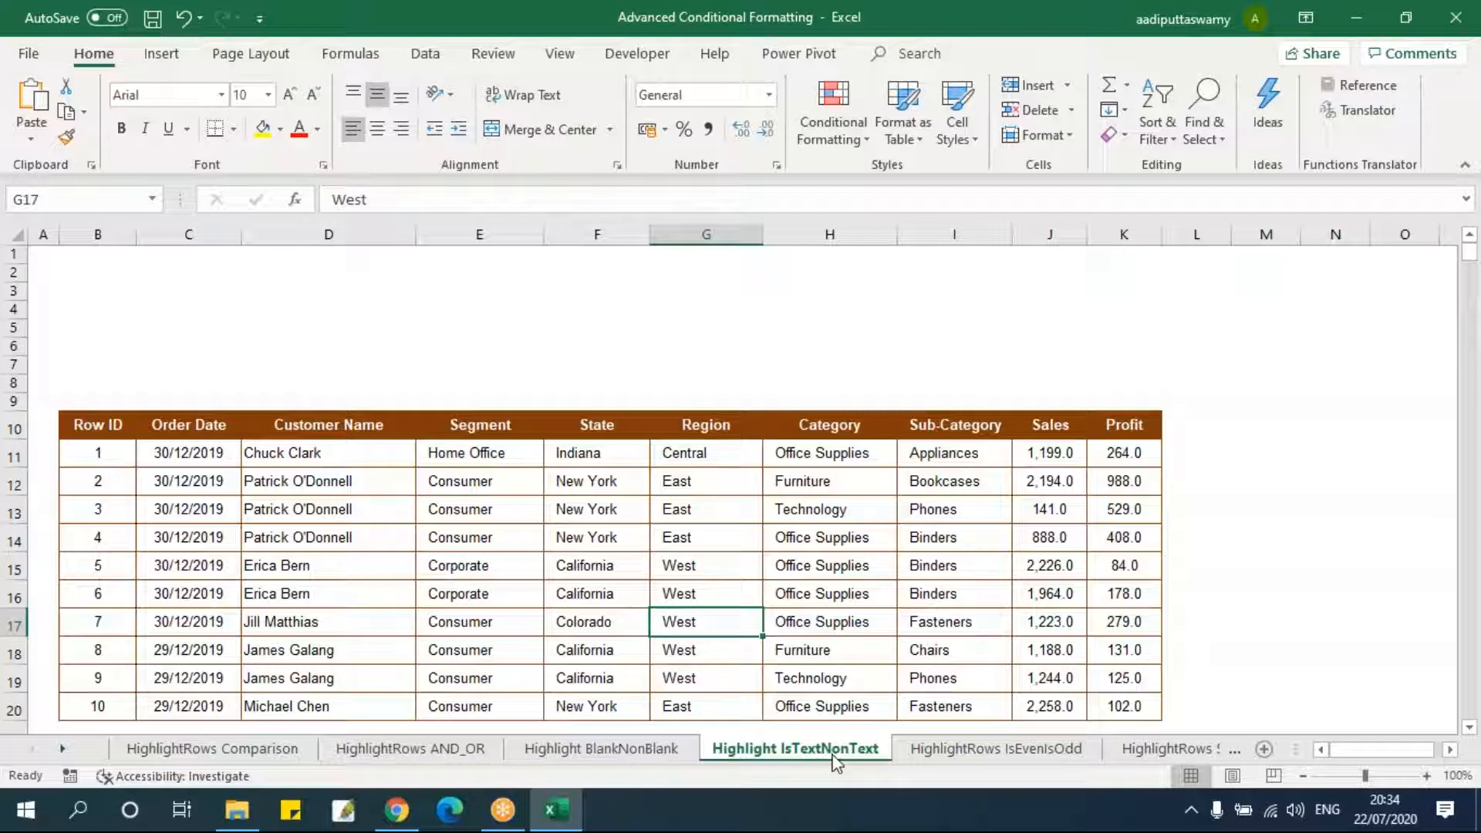
click(1065, 506)
click(1065, 547)
double_click(1064, 565)
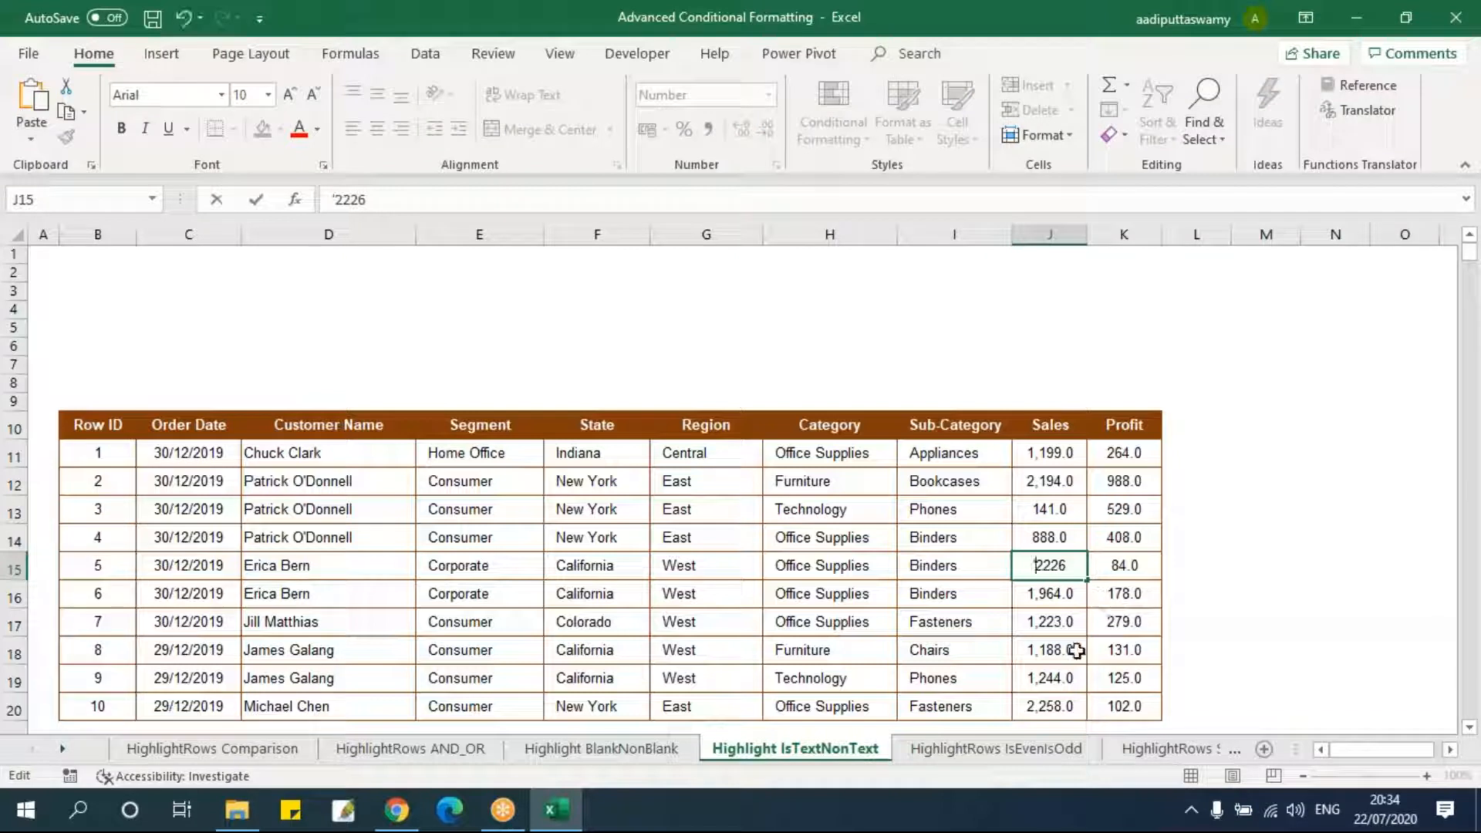
click(1064, 621)
- Turn the Sales number in J12 into text by entering it as '2194
double_click(1053, 484)
key(Home)
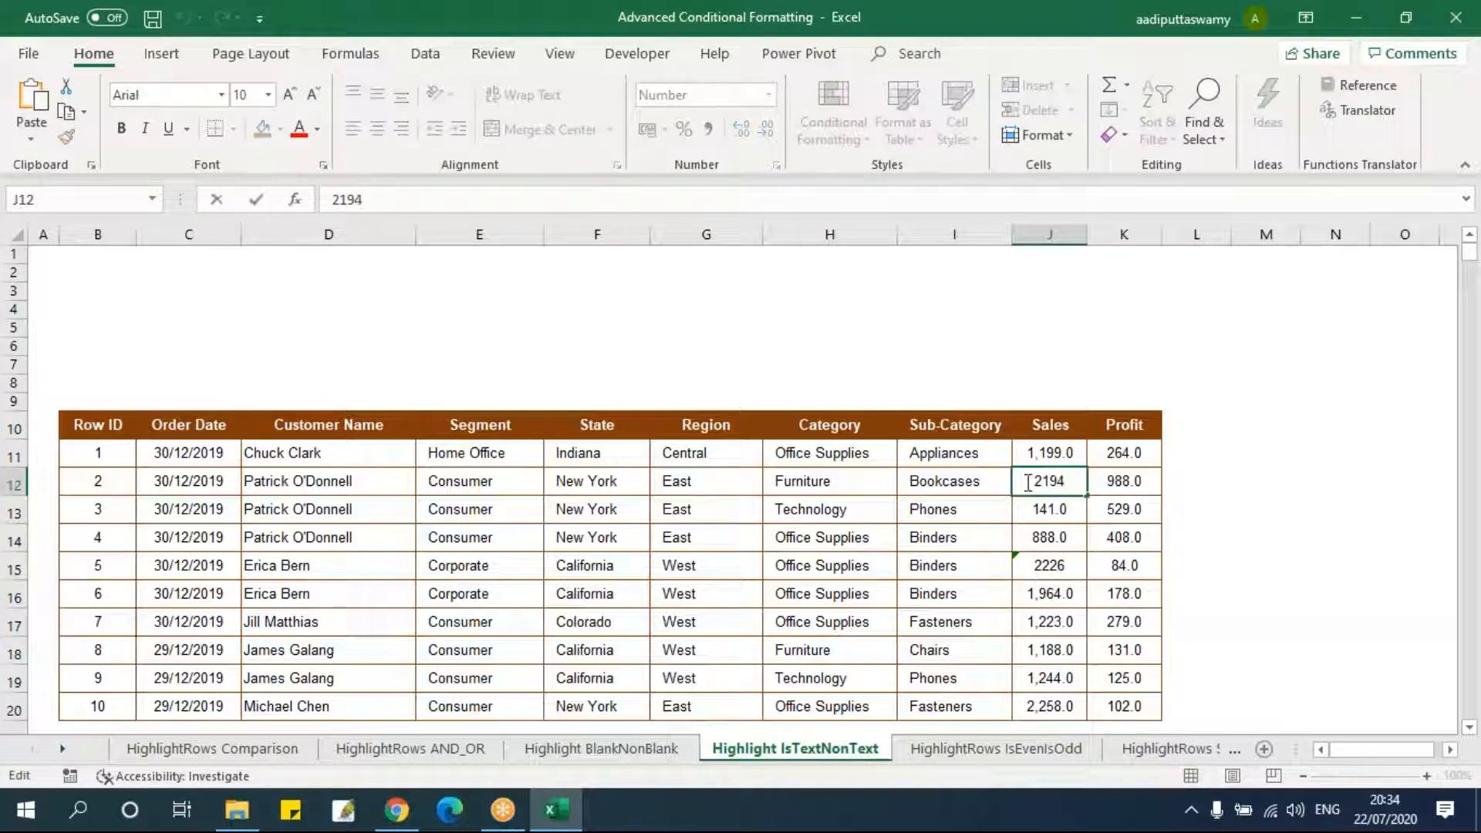
text(1)
key(BackSpace)
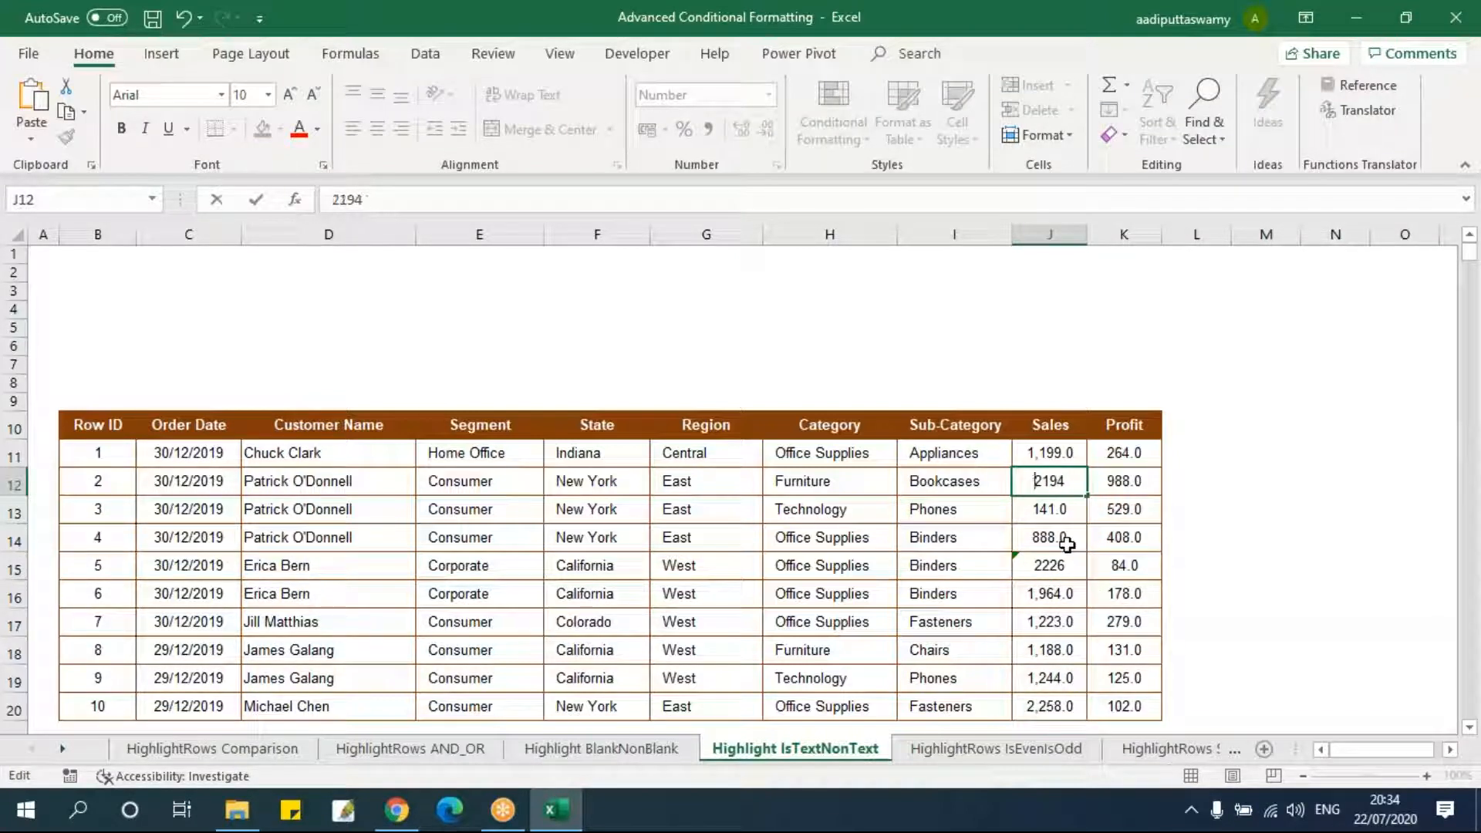
click(1061, 622)
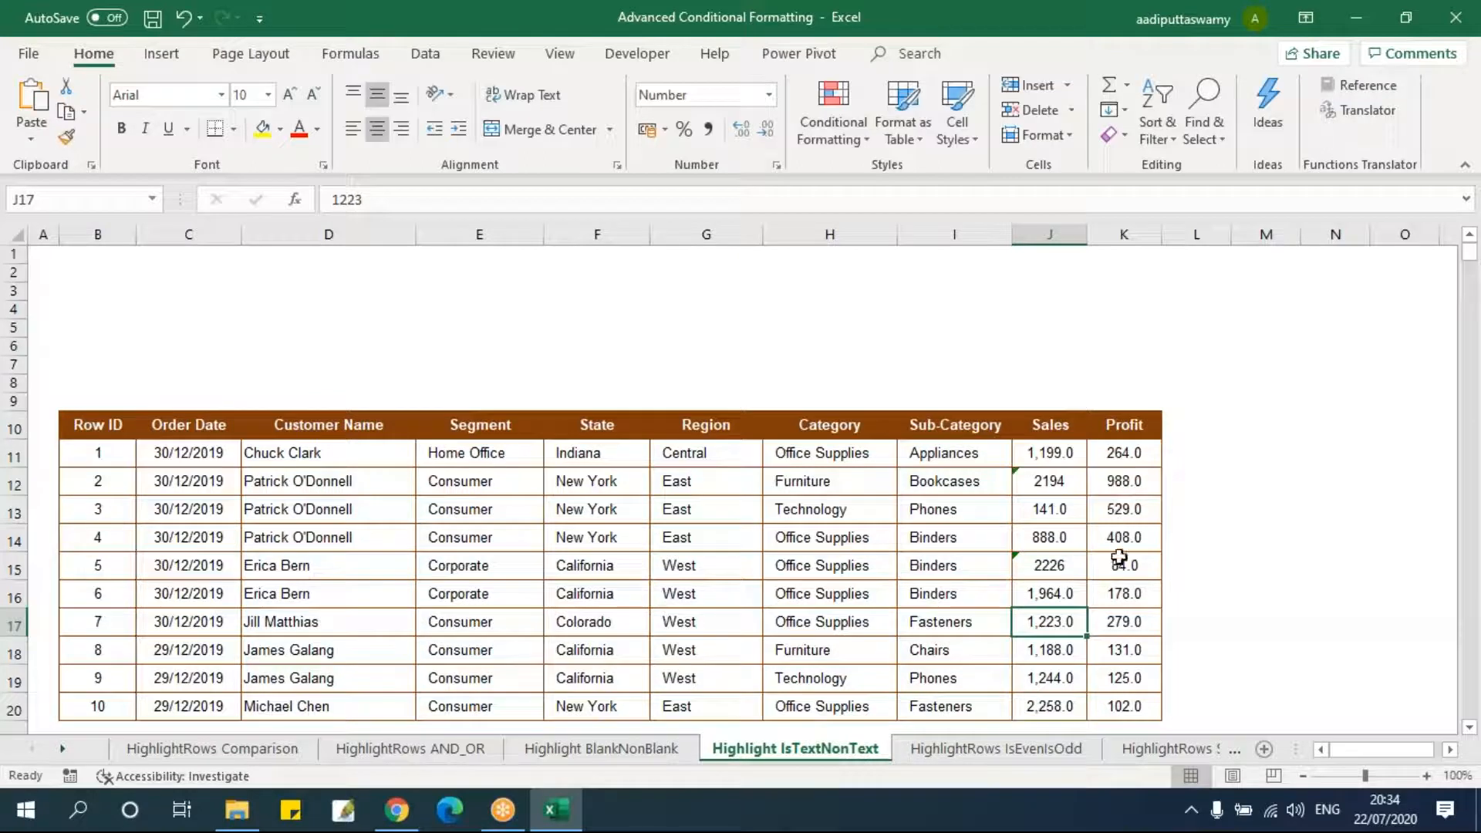
- Turn the Profit number in K18 into text by putting an apostrophe before 131
double_click(1117, 650)
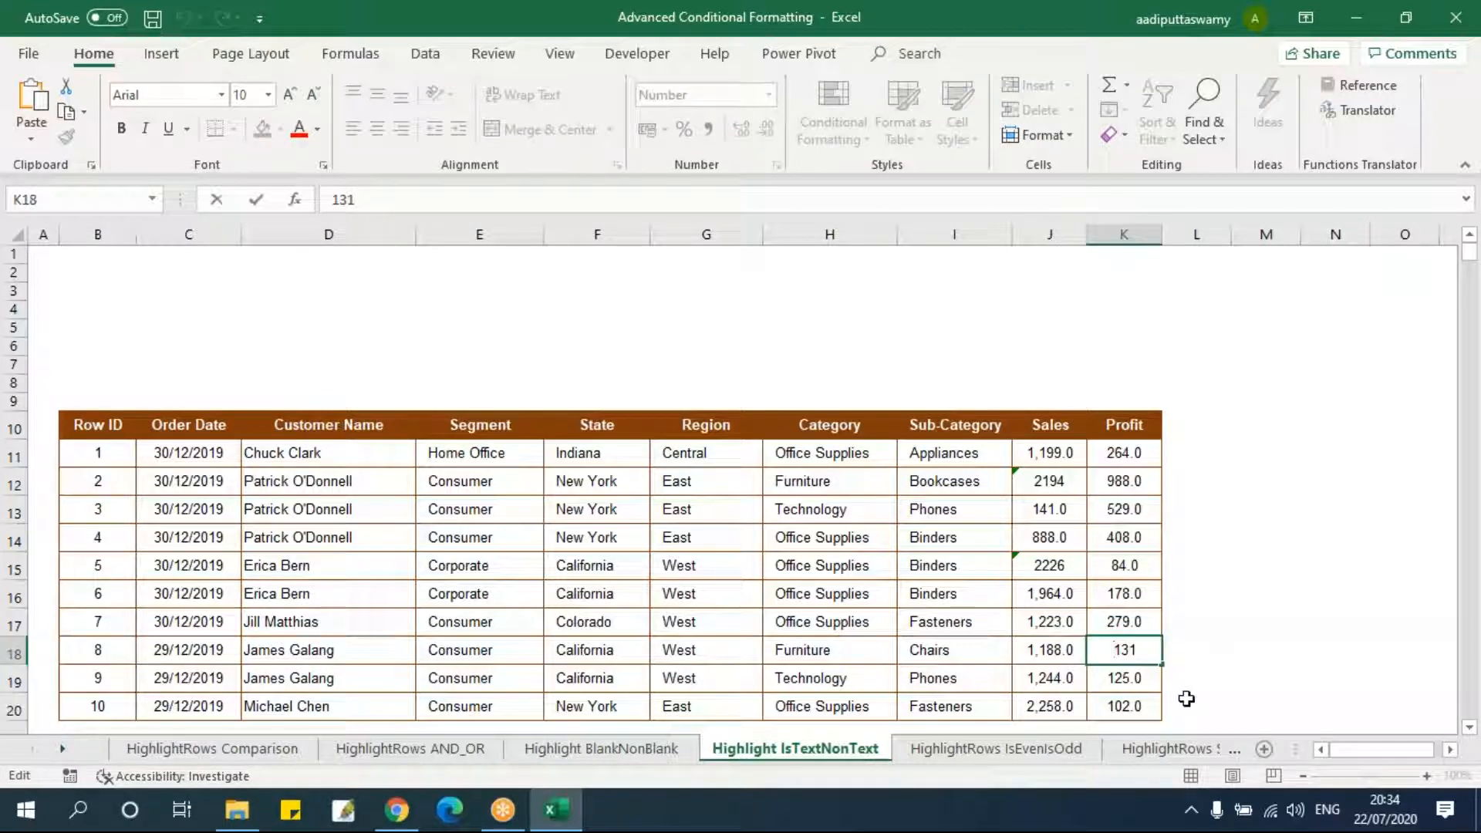
key(Return)
click(1045, 680)
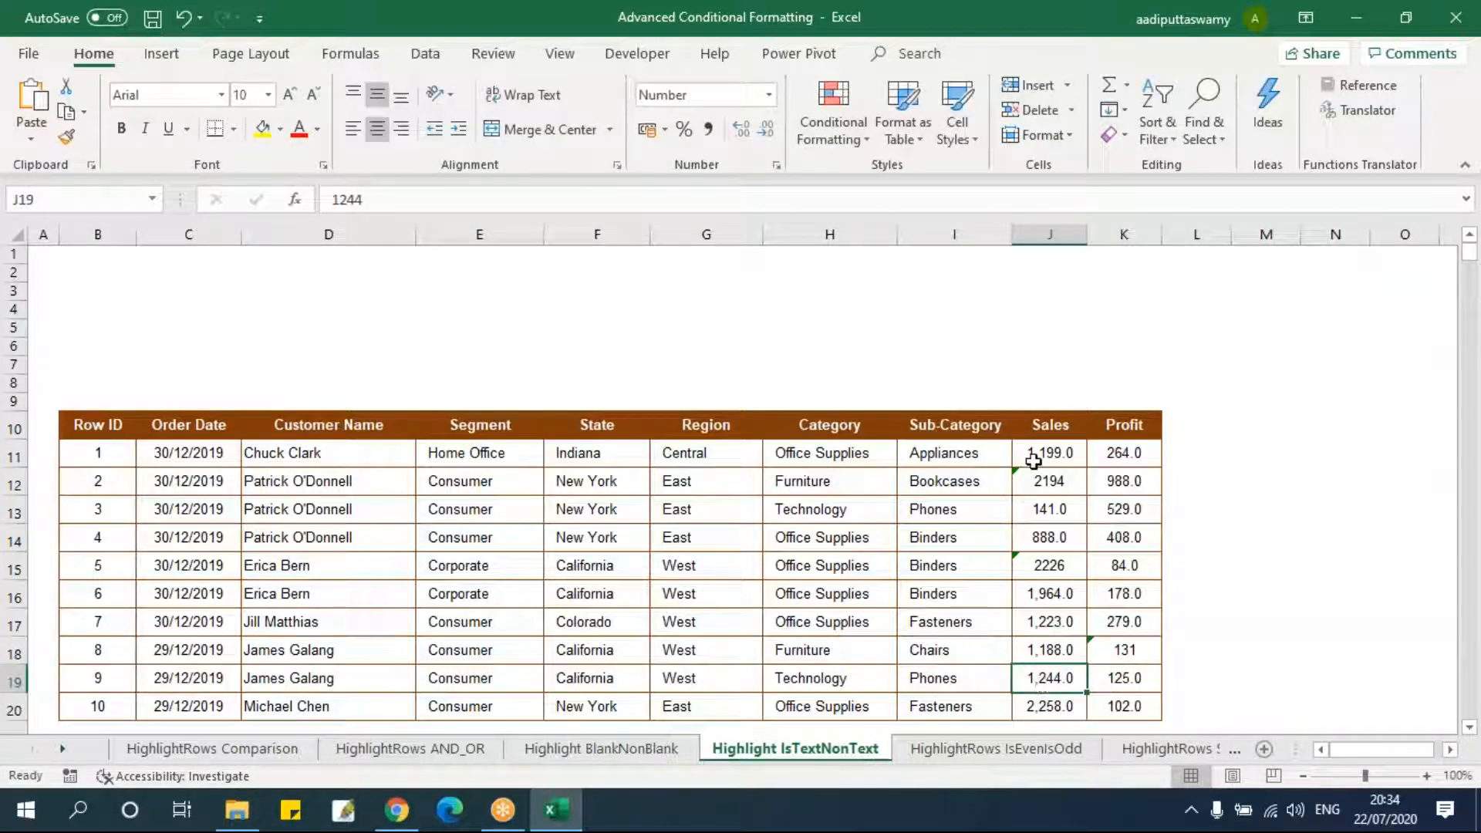
click(1036, 559)
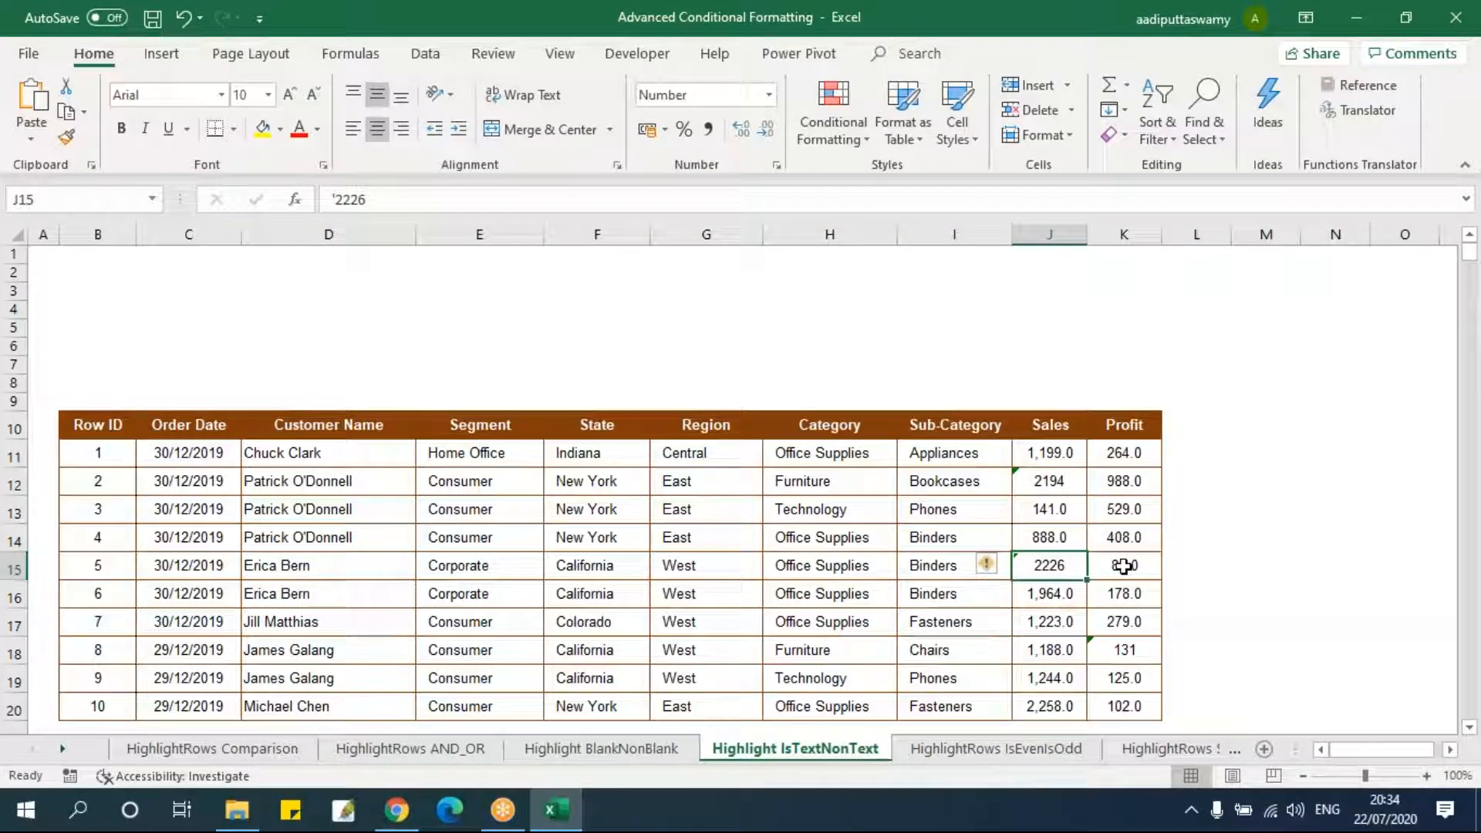
- Start a new conditional formatting rule for the Sales and Profit values in J11:K20
drag(1051, 454, 1123, 704)
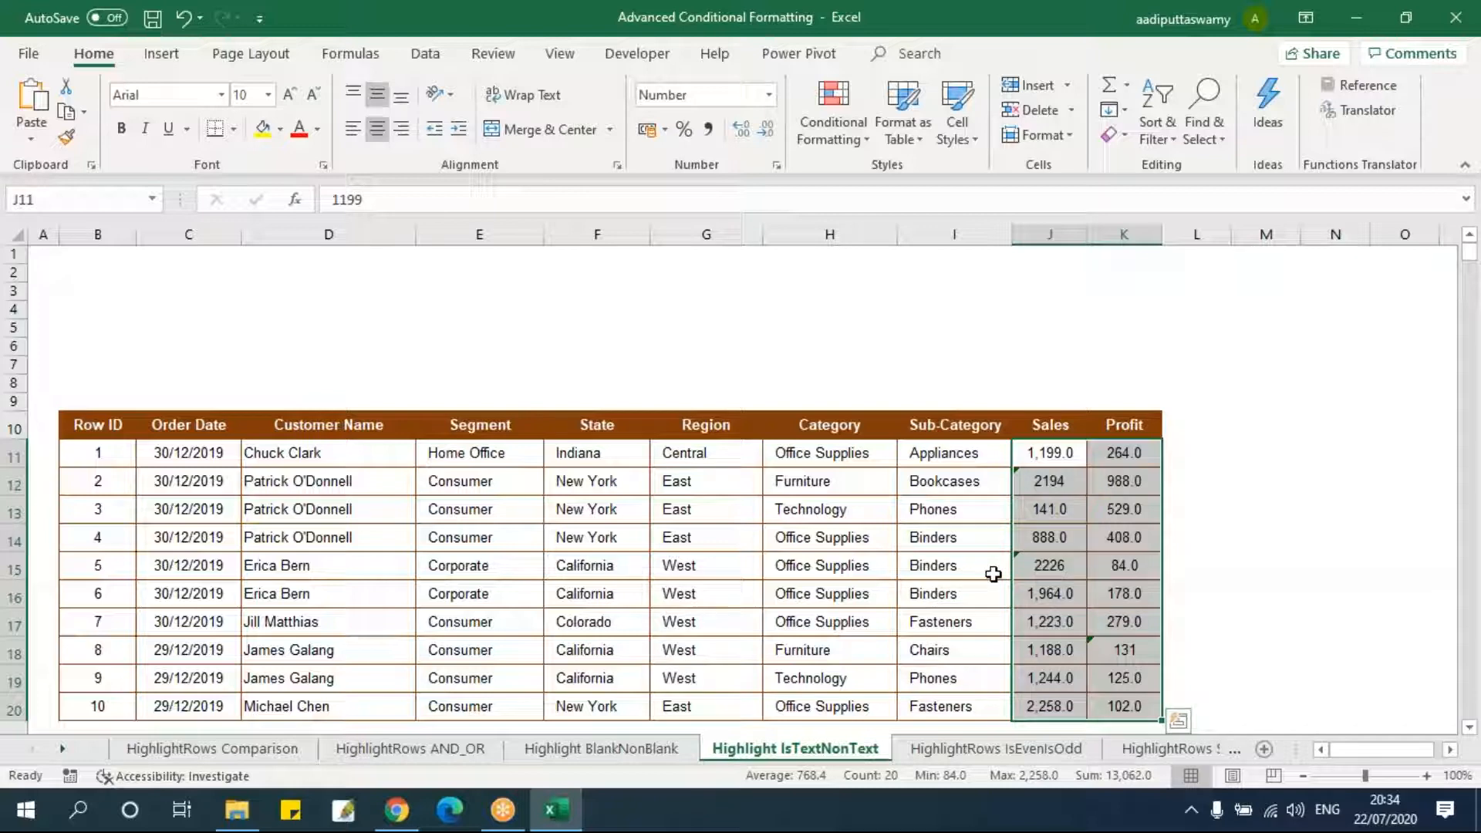
drag(1064, 455, 1113, 703)
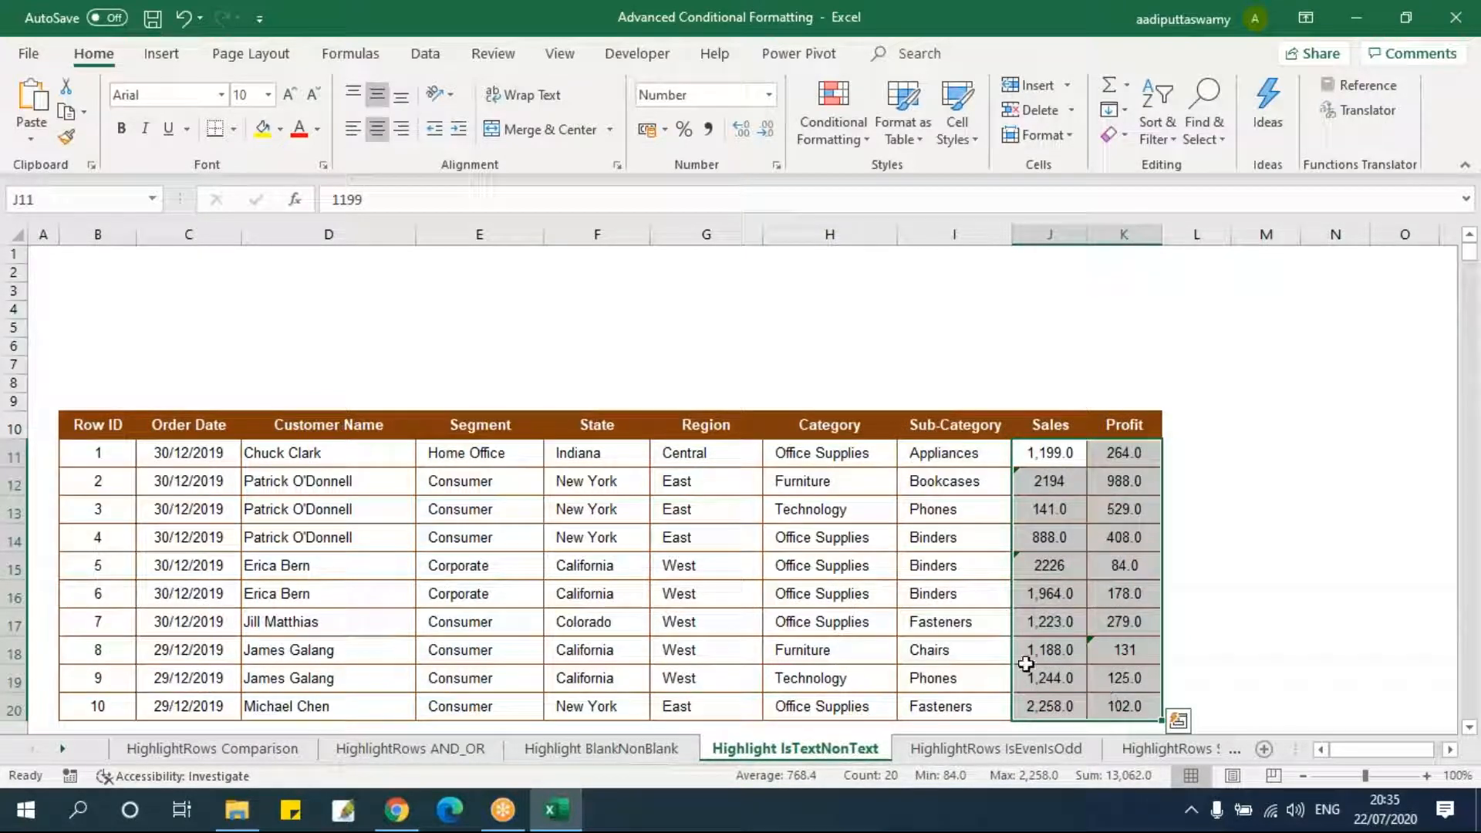
click(853, 141)
click(868, 461)
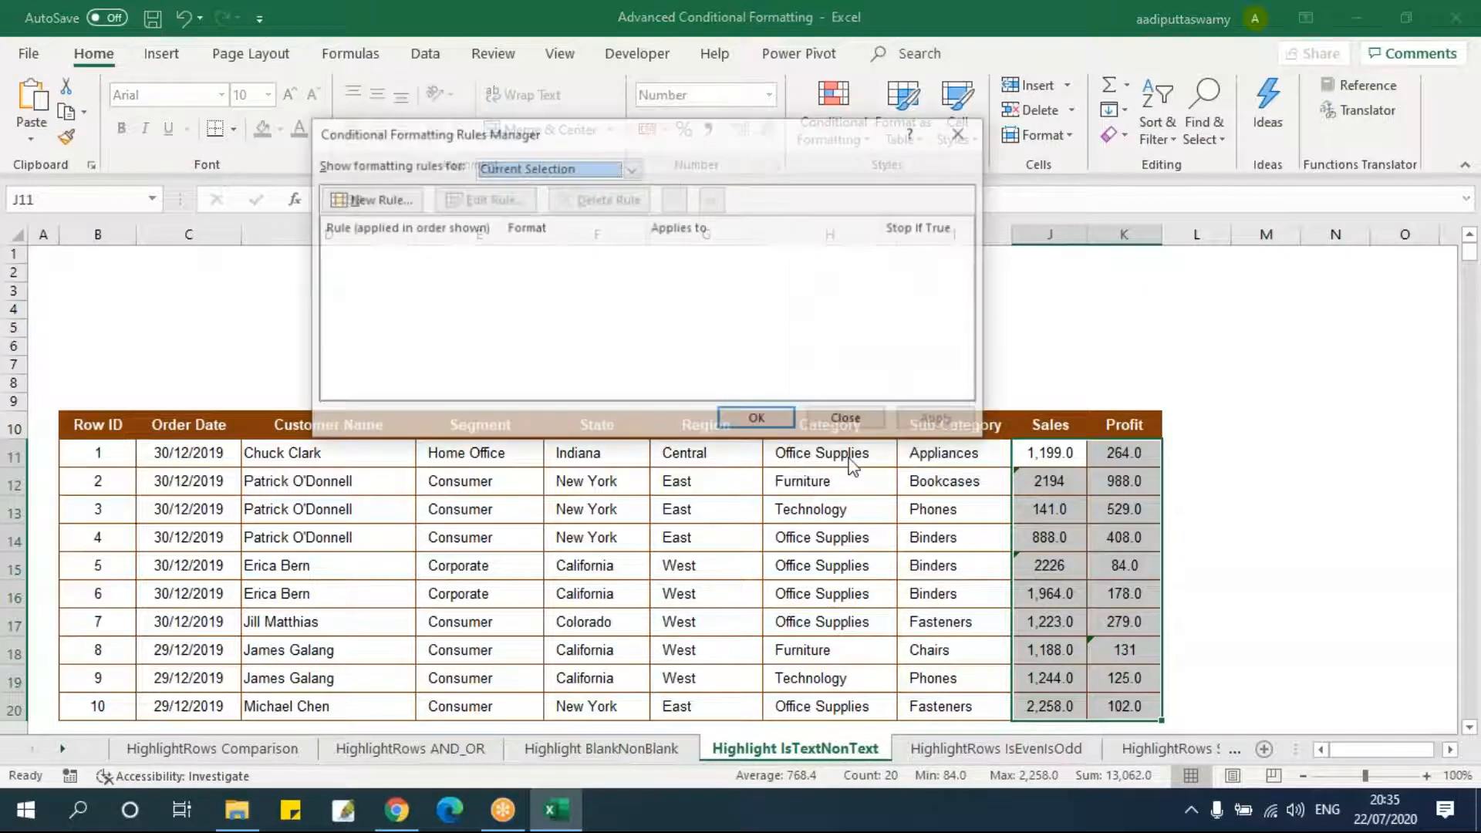
click(417, 202)
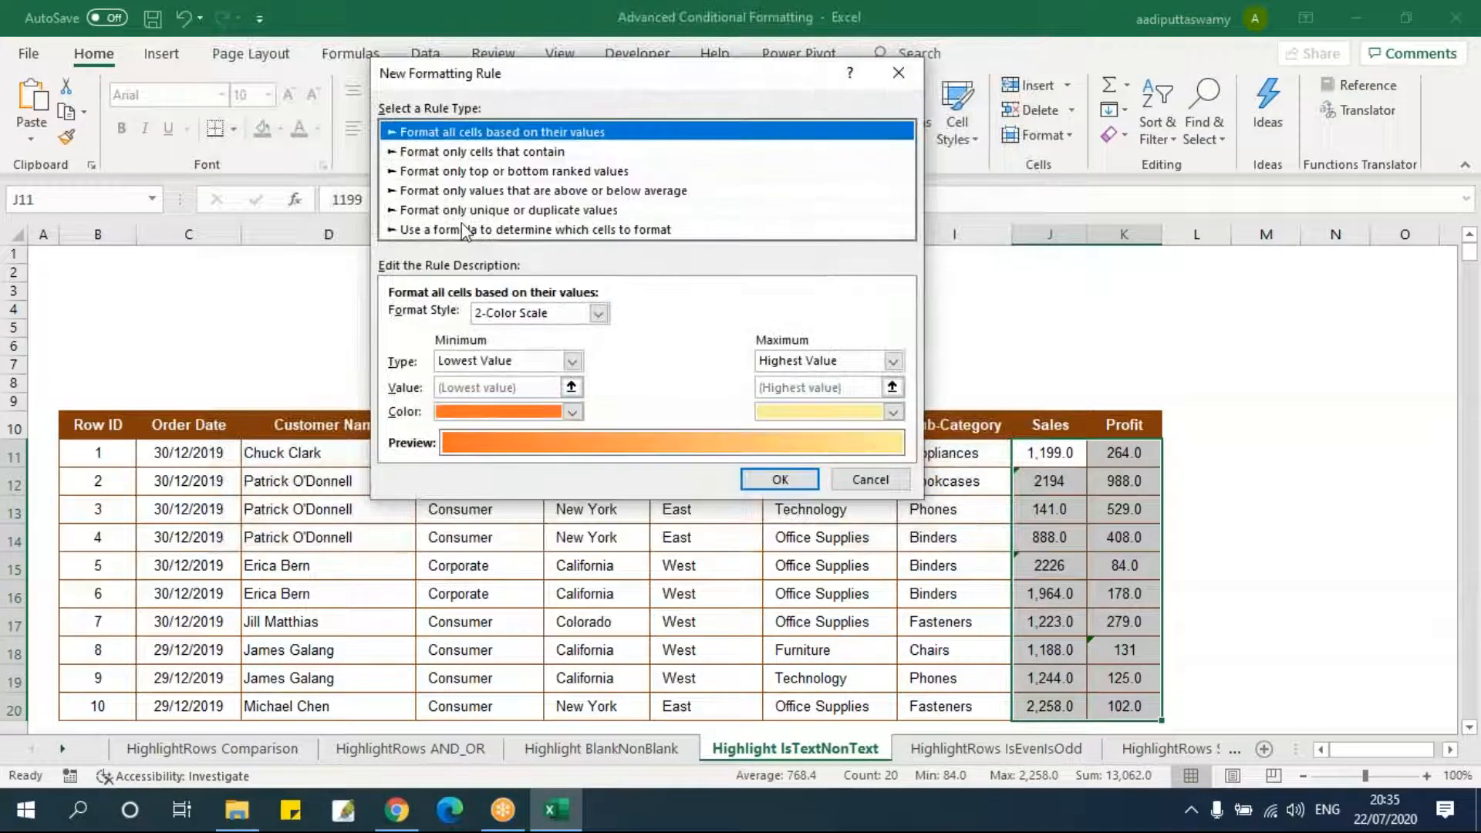
click(448, 152)
click(467, 317)
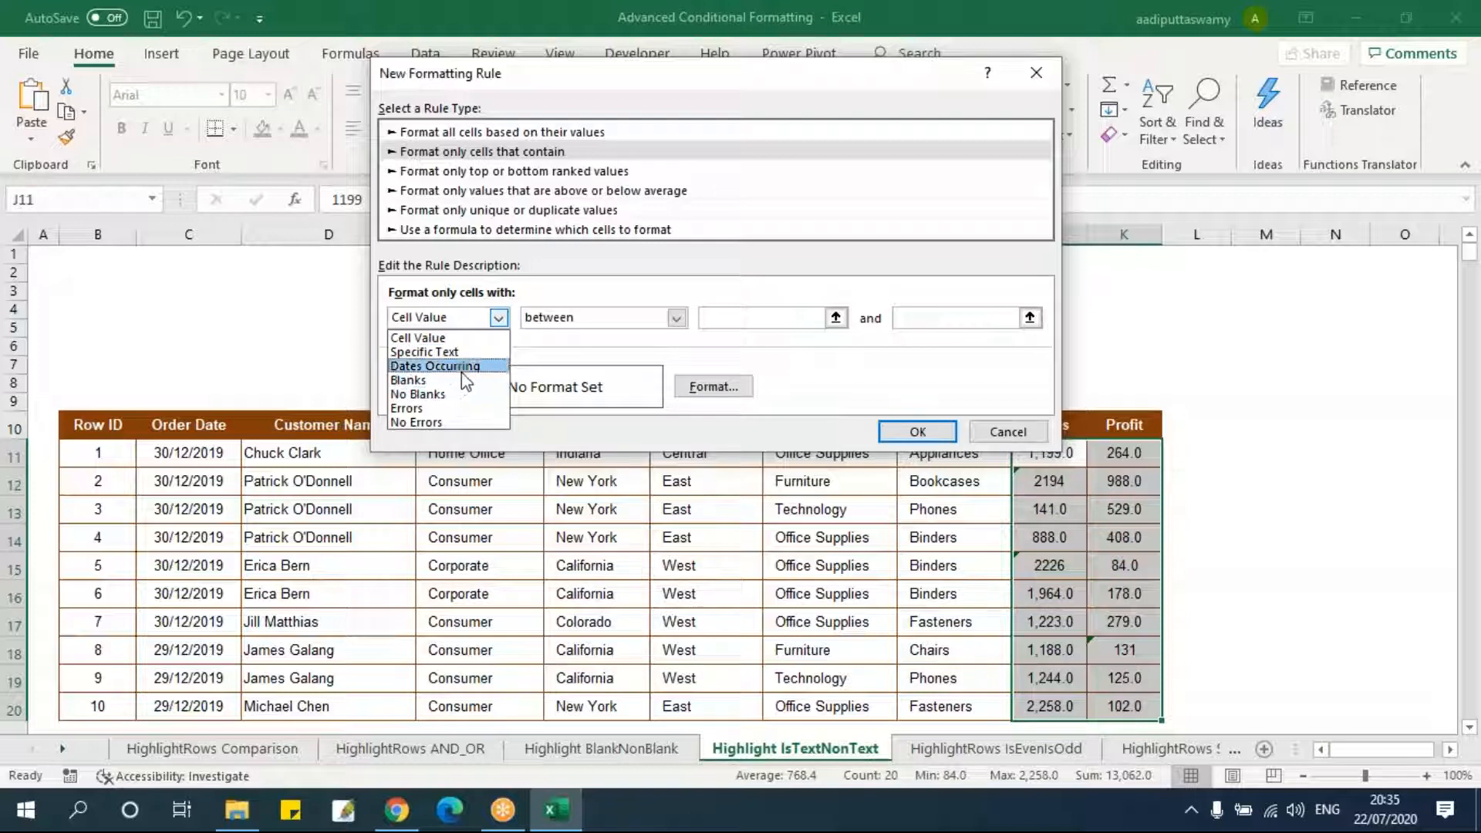
key(Escape)
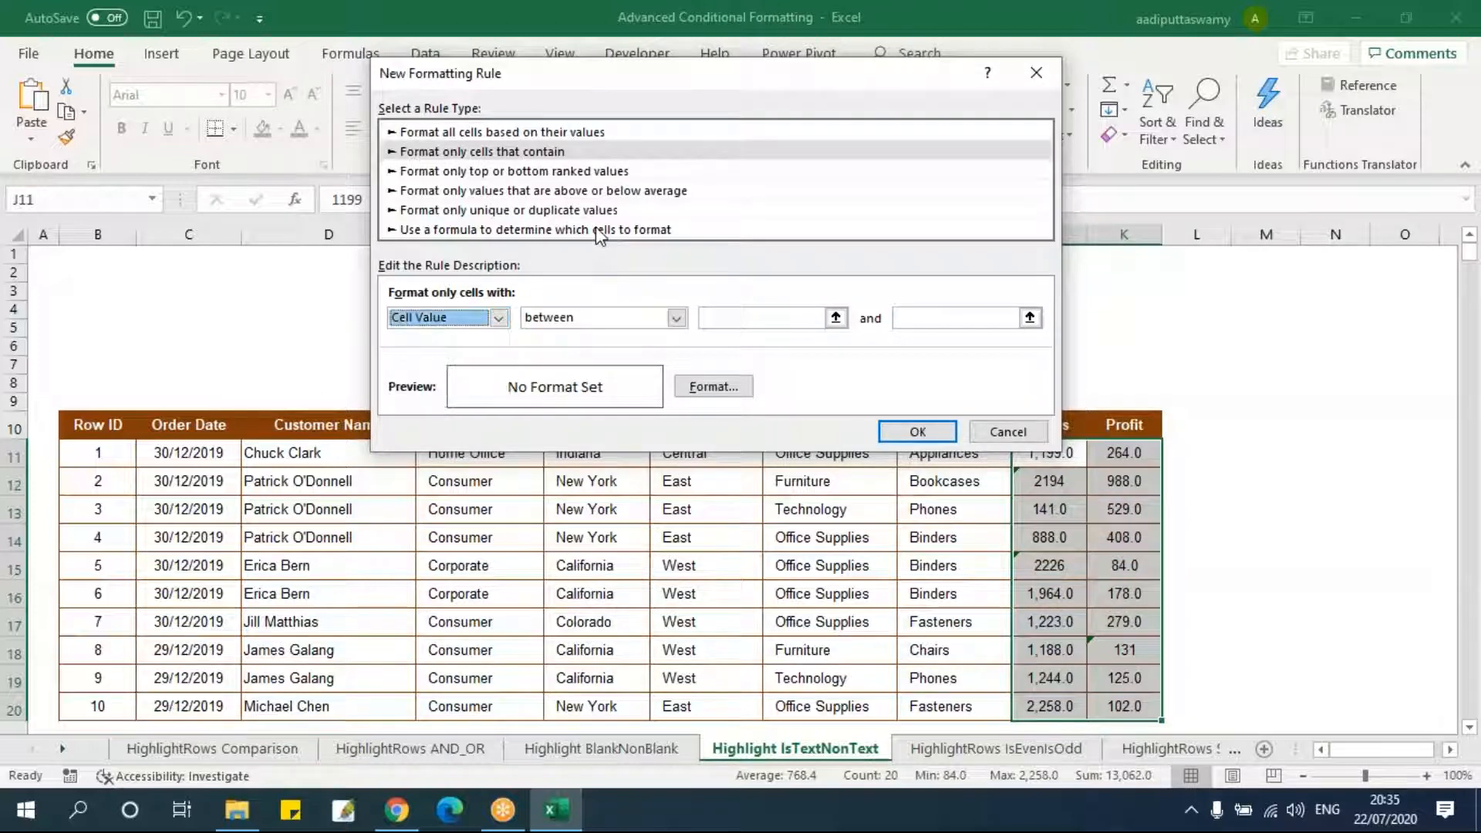
- Base the rule on a formula and enter =ISTEXT(J11) with a fully relative cell reference
click(600, 232)
click(592, 319)
text(=istext)
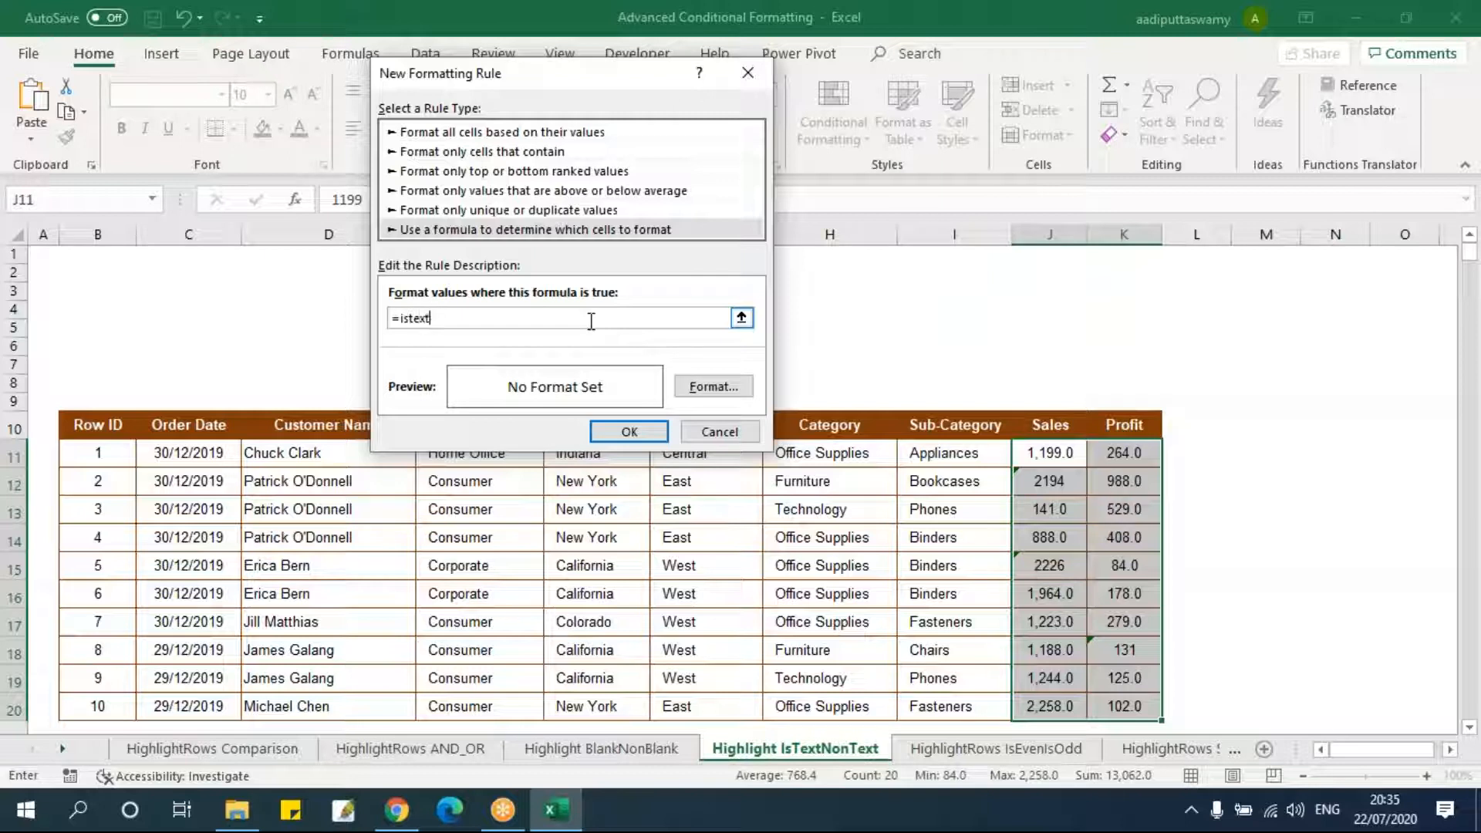
text(()
click(1063, 457)
key(F4)
key(F4)
text())
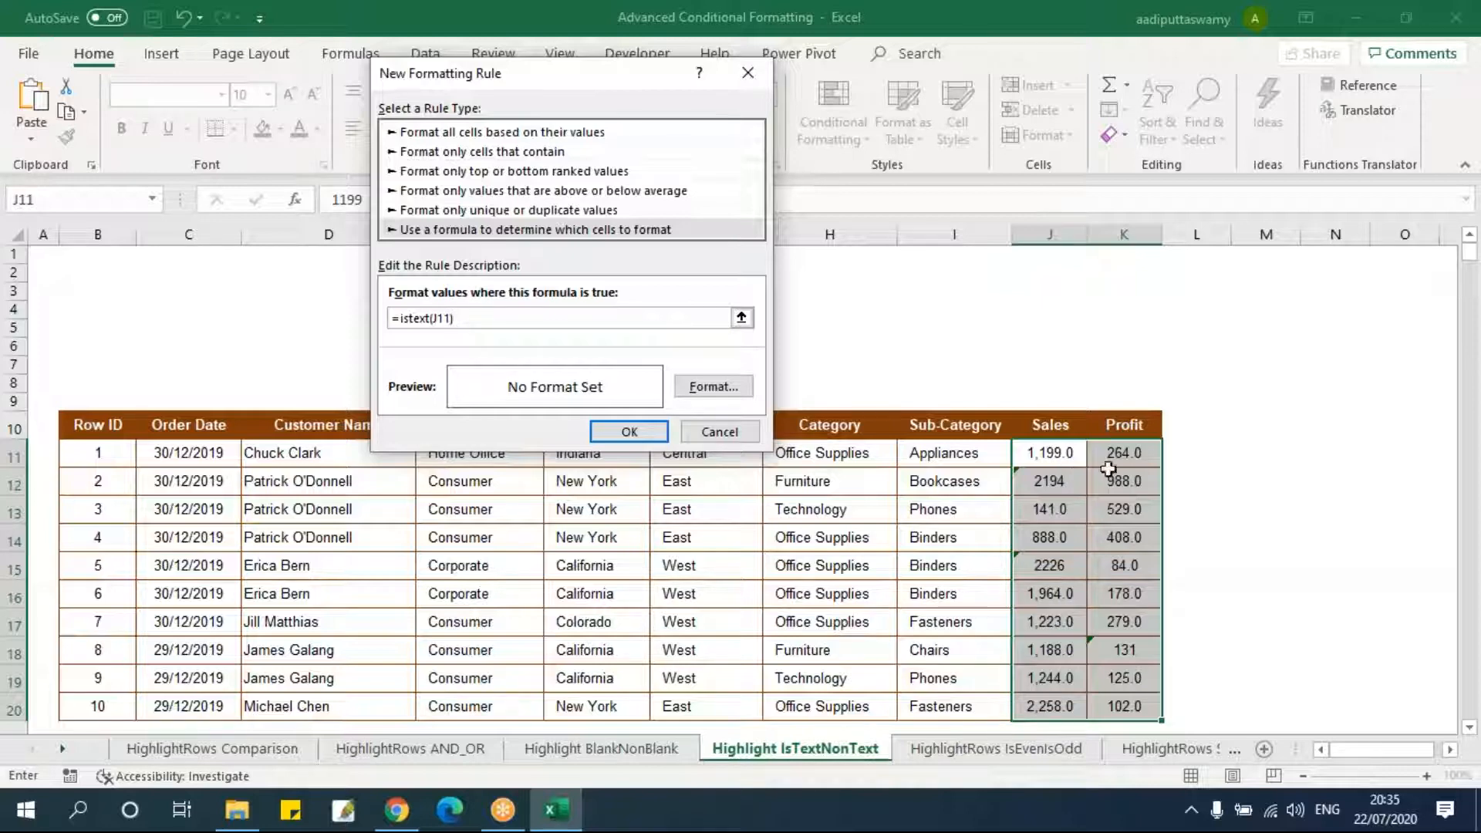
- Give the ISTEXT rule a very light orange fill and apply it to J11:K20
click(711, 386)
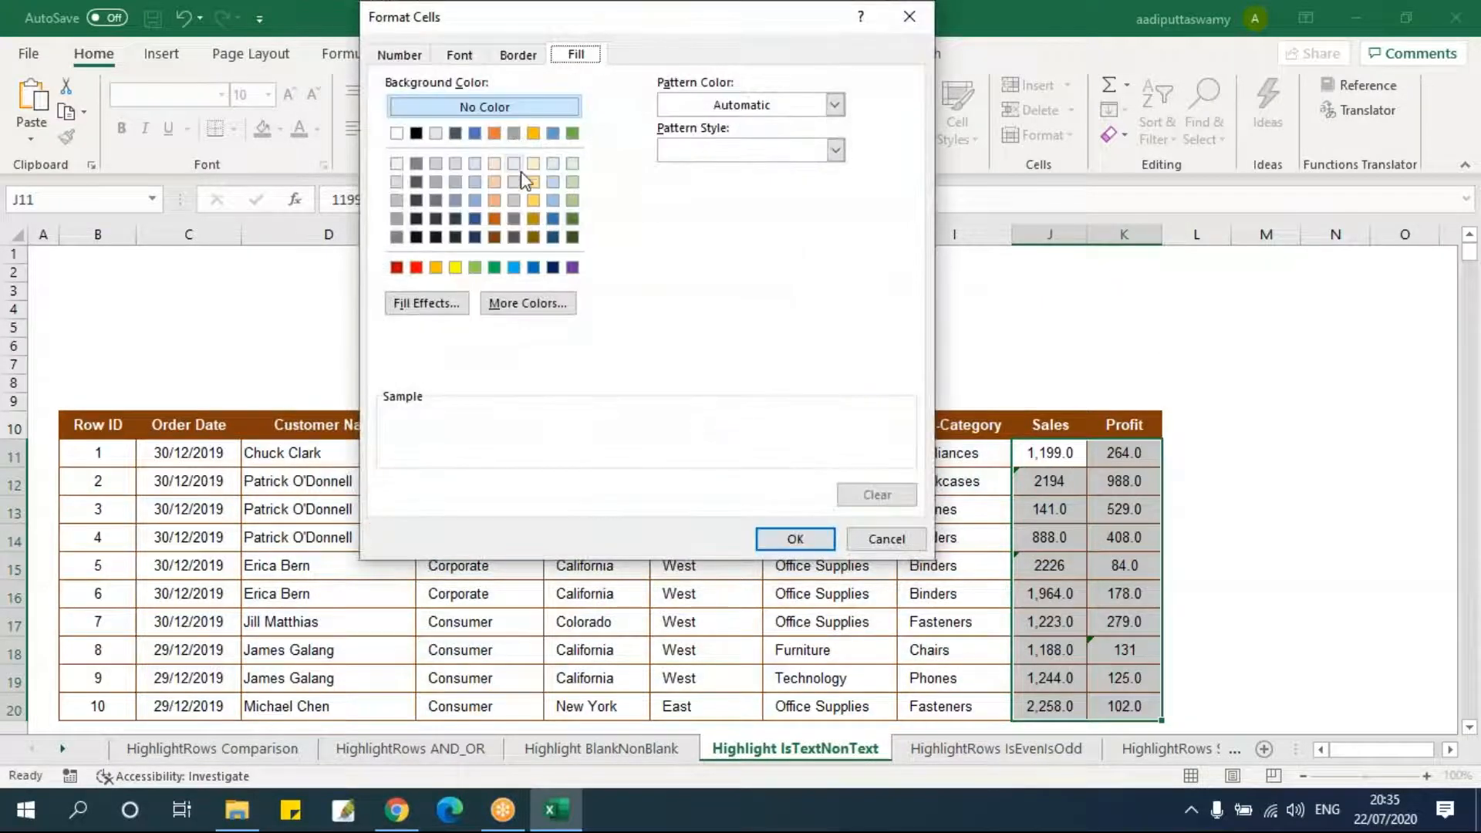
click(495, 163)
click(794, 537)
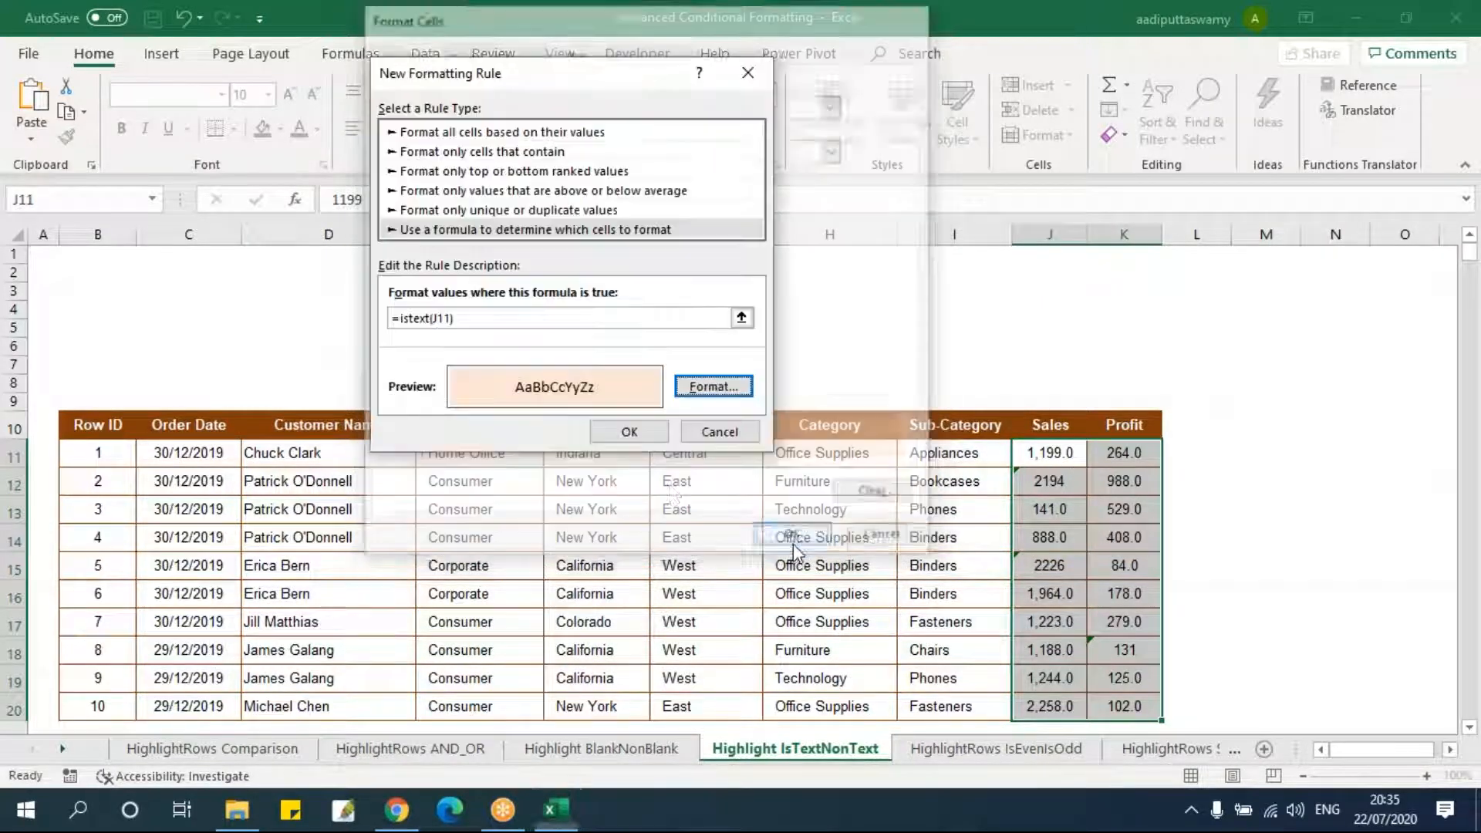
click(630, 431)
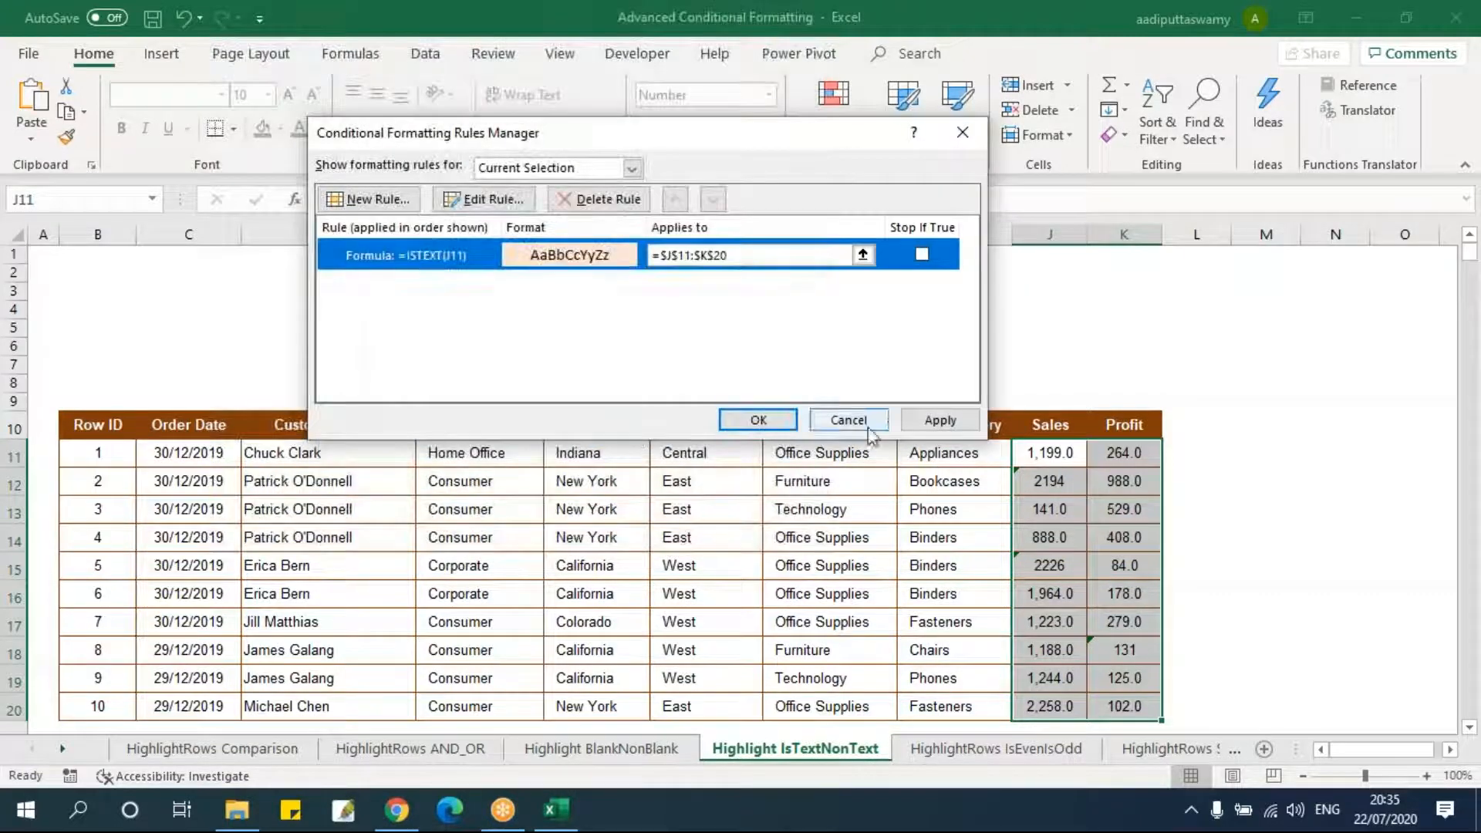
click(940, 420)
click(757, 420)
click(1274, 505)
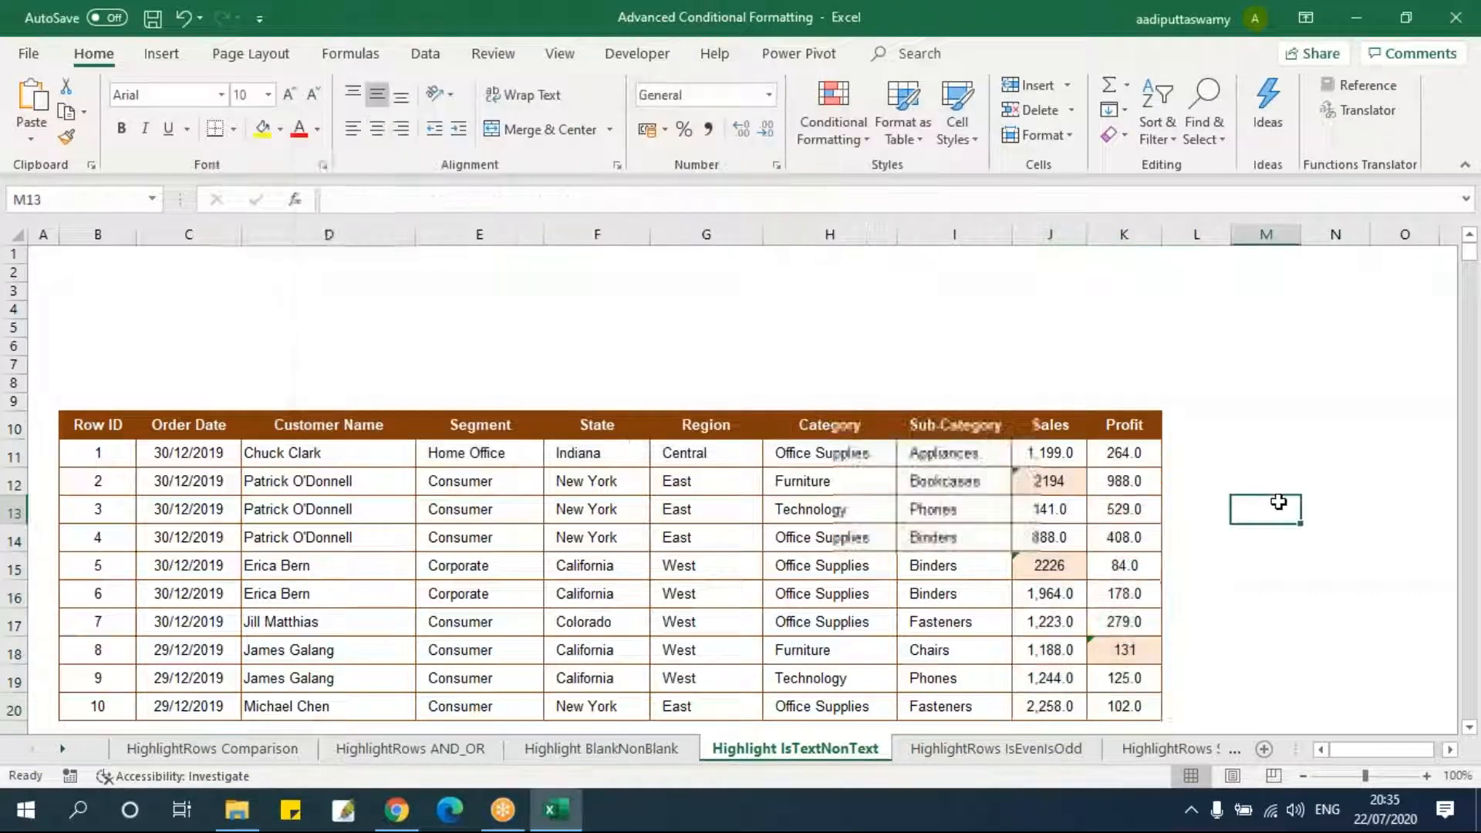
scroll(1275, 502, down, 3)
scroll(1178, 517, up, 1)
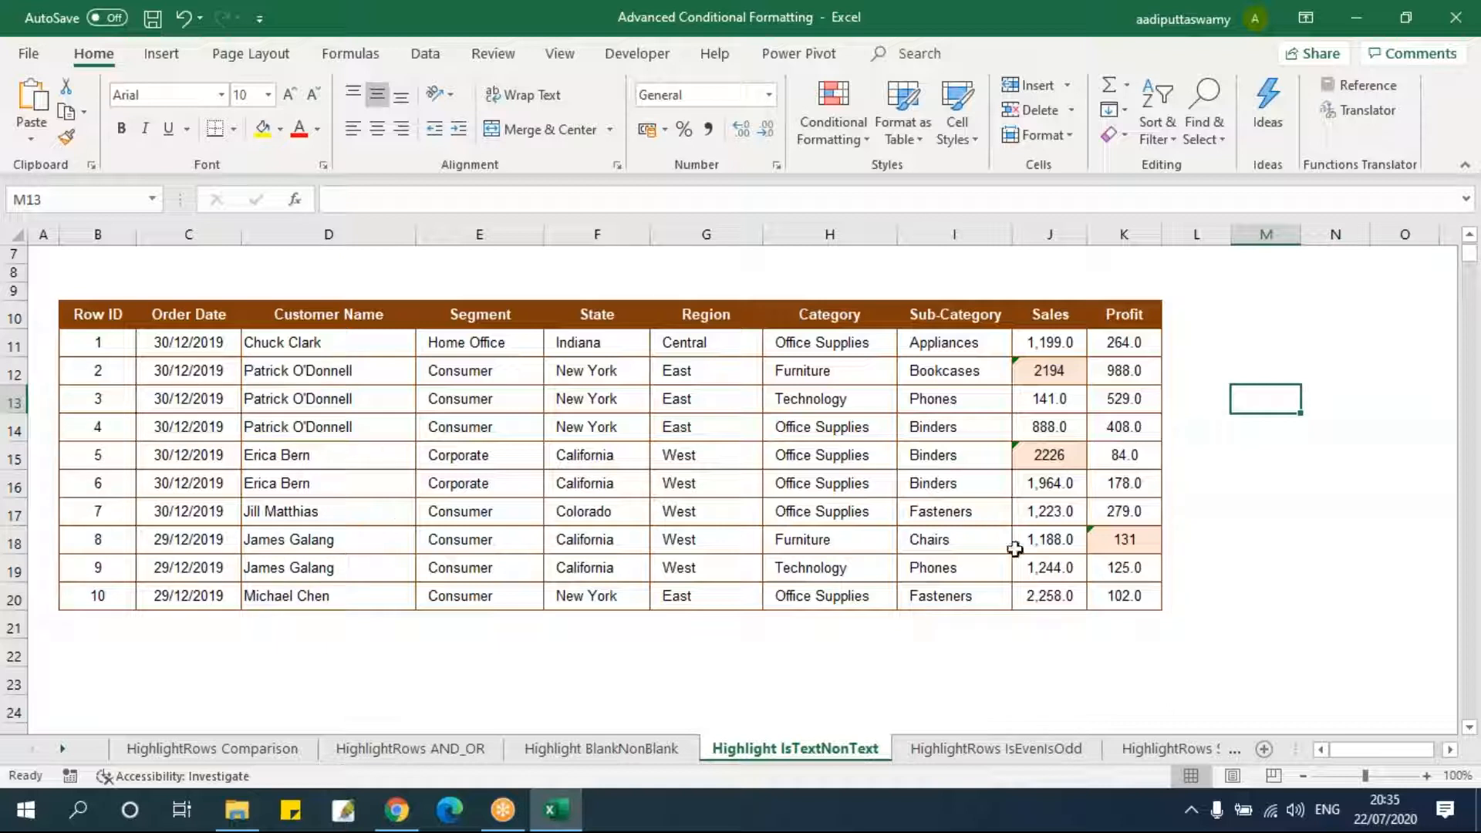
click(1066, 387)
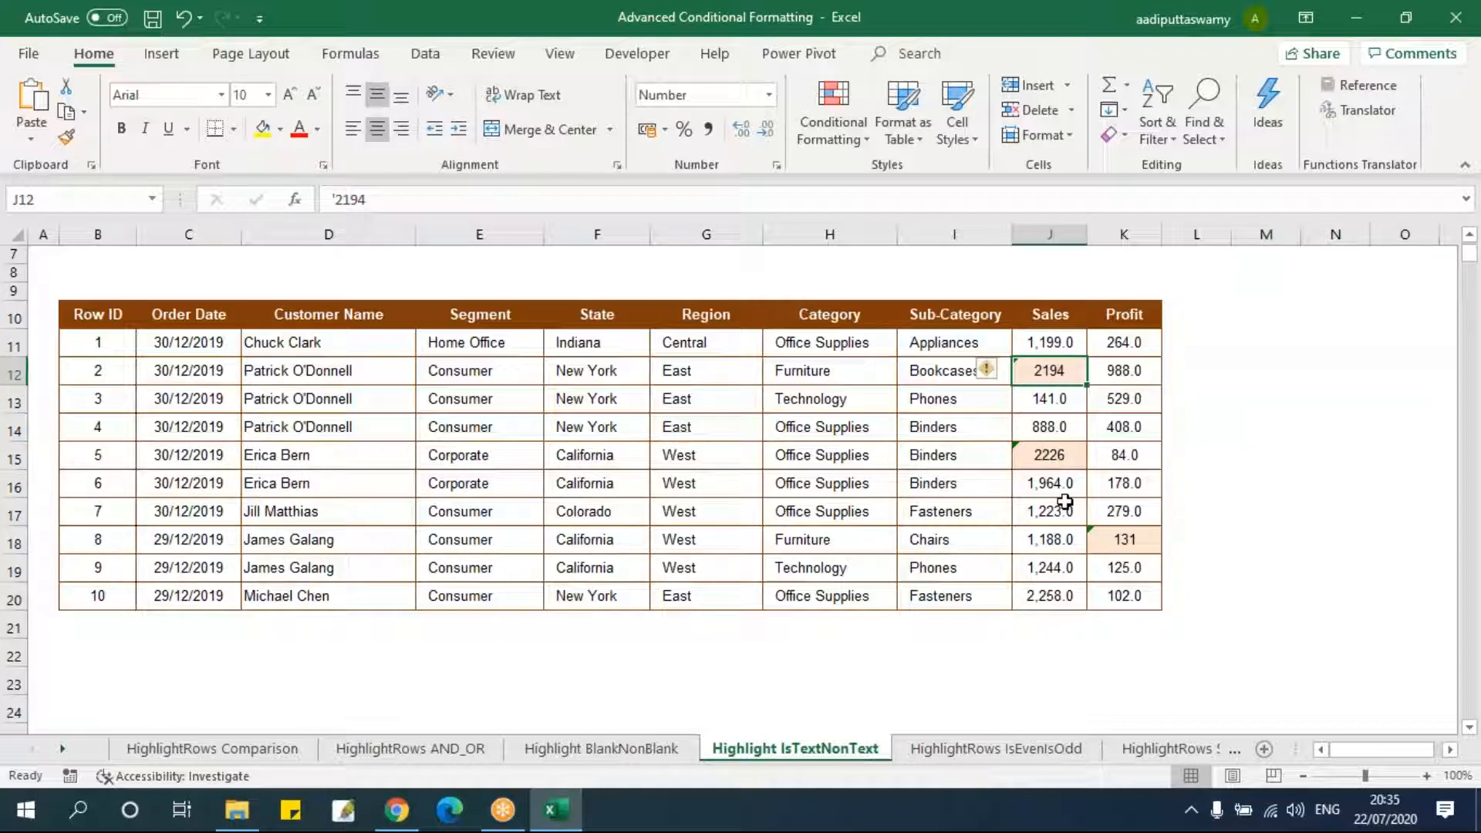
- With the table B11:K20 selected, edit the existing rule's formula to =ISTEXT($J11) and apply it
mouse_move(124, 343)
mouse_down()
mouse_move(522, 466)
mouse_move(1104, 588)
mouse_up()
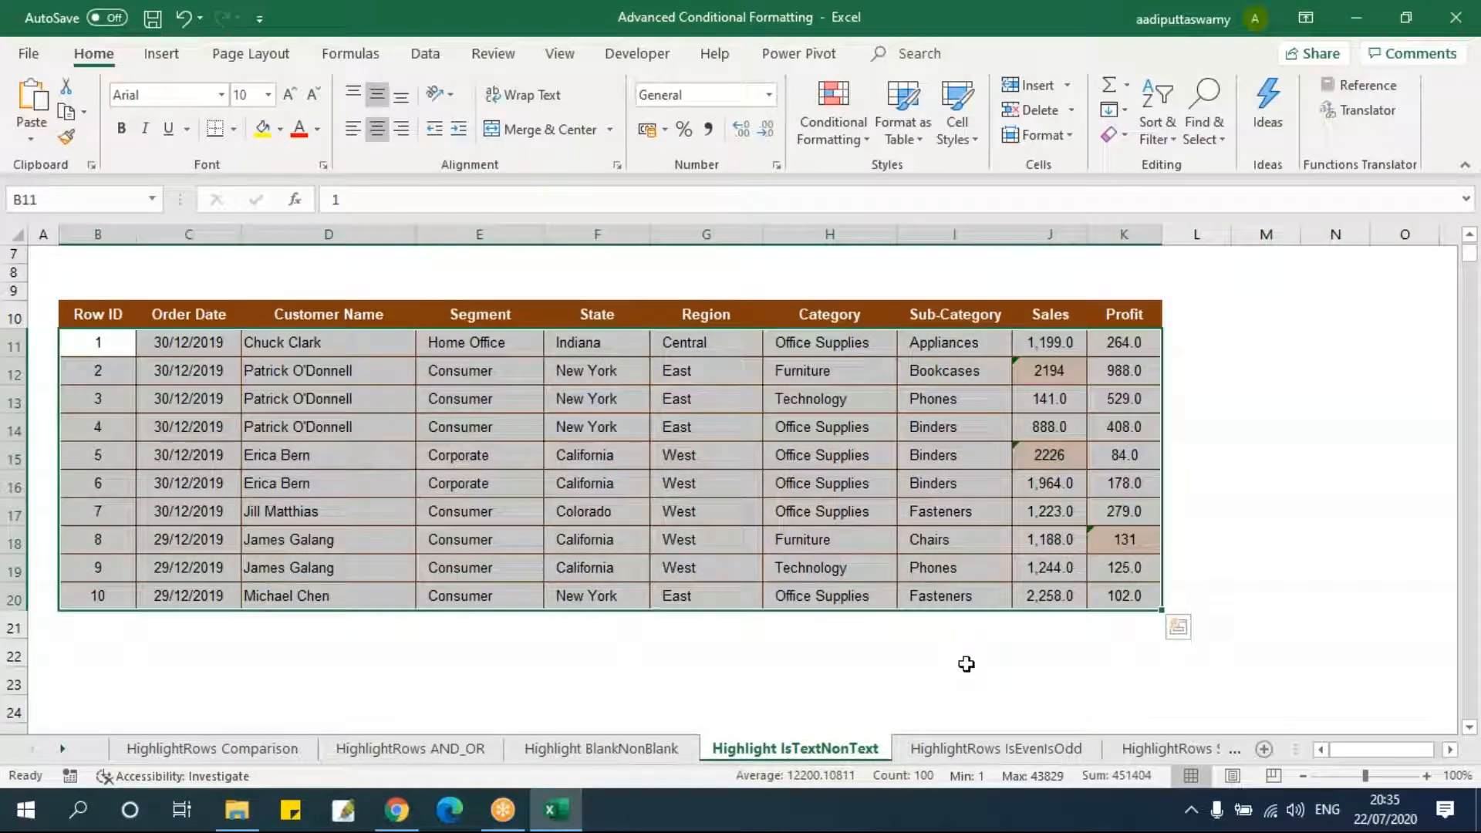
click(850, 123)
click(887, 461)
double_click(496, 257)
drag(630, 100, 449, 181)
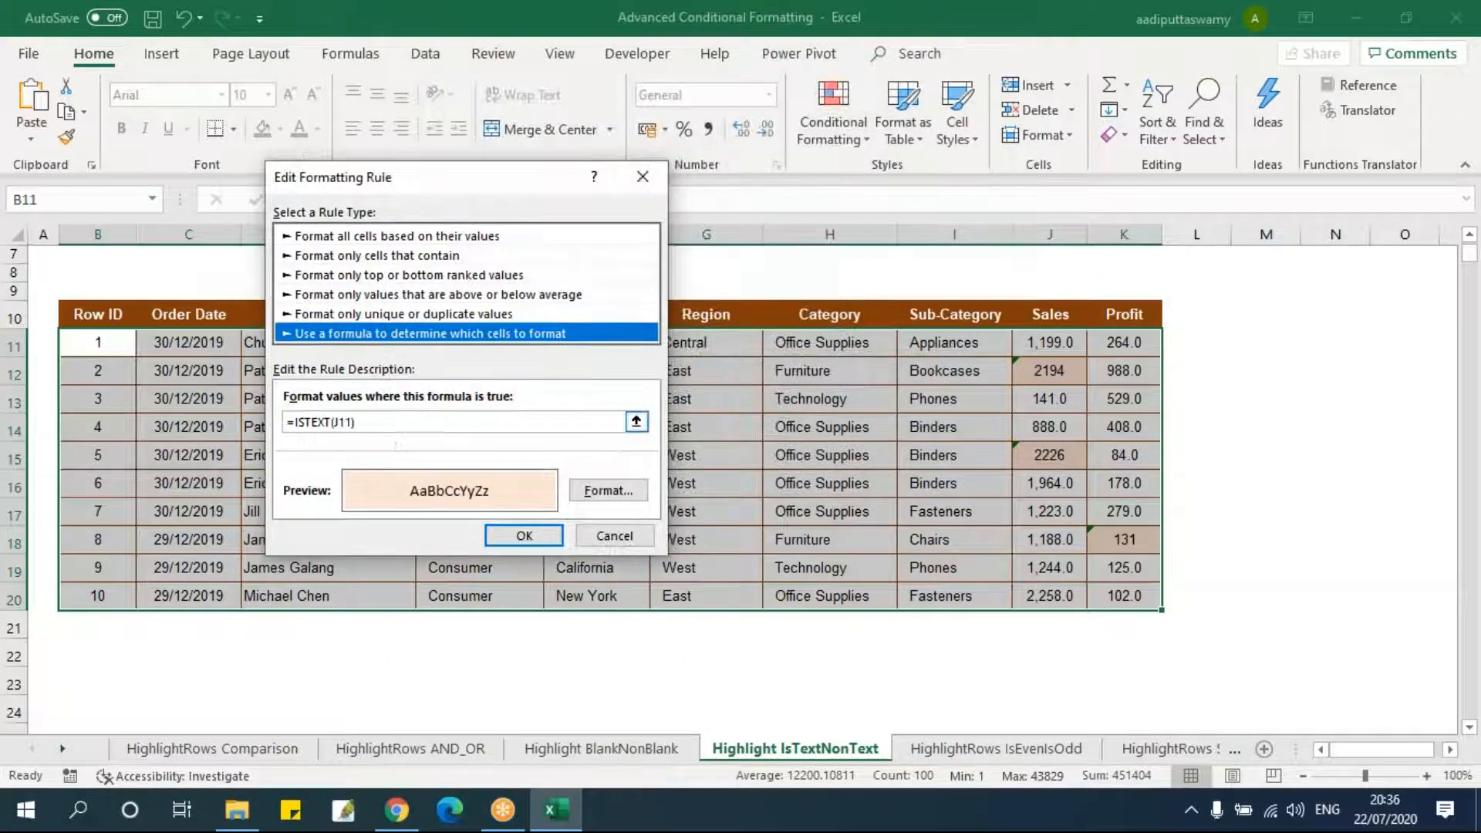
click(334, 423)
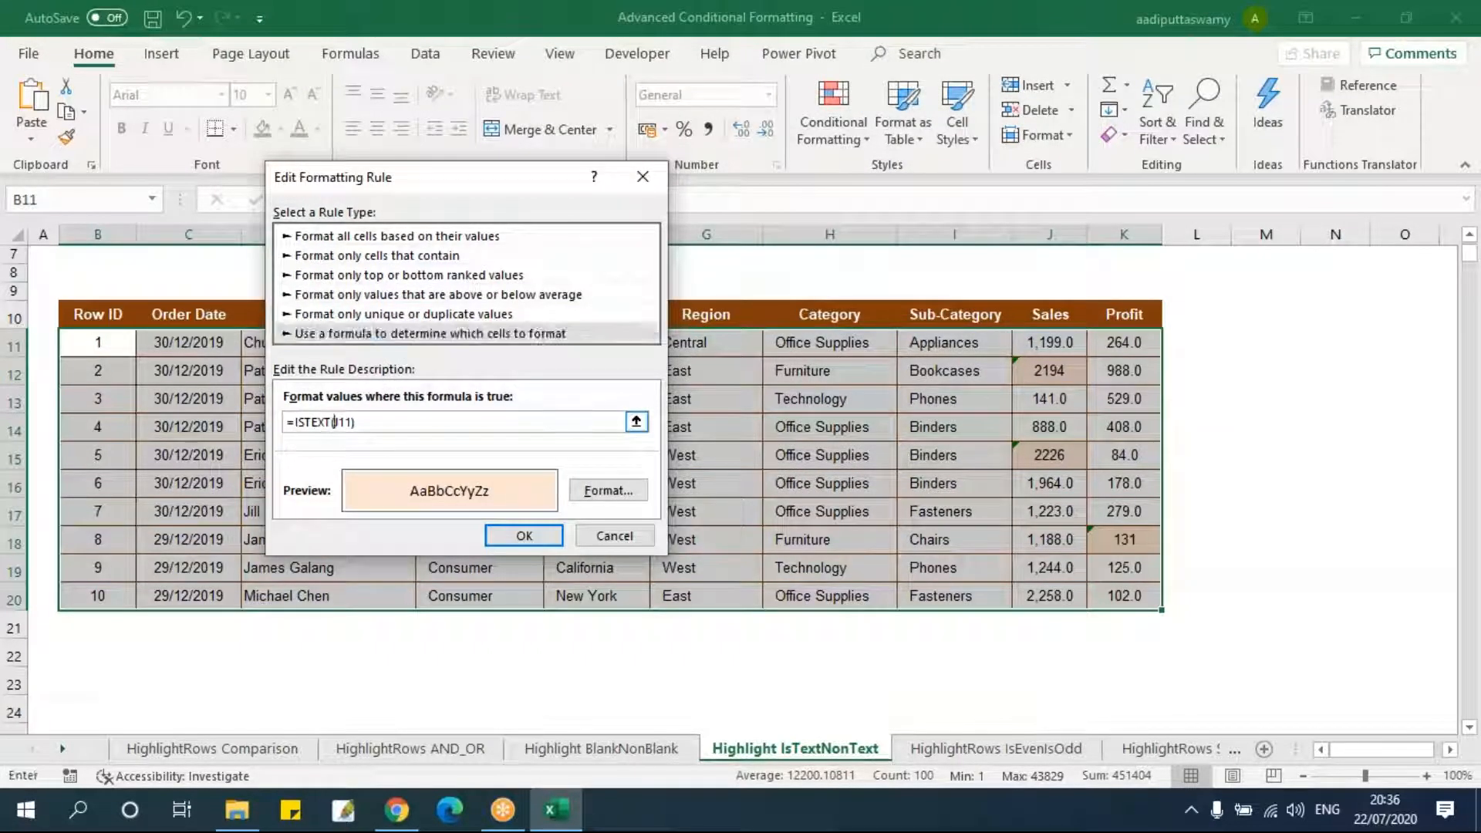
text($)
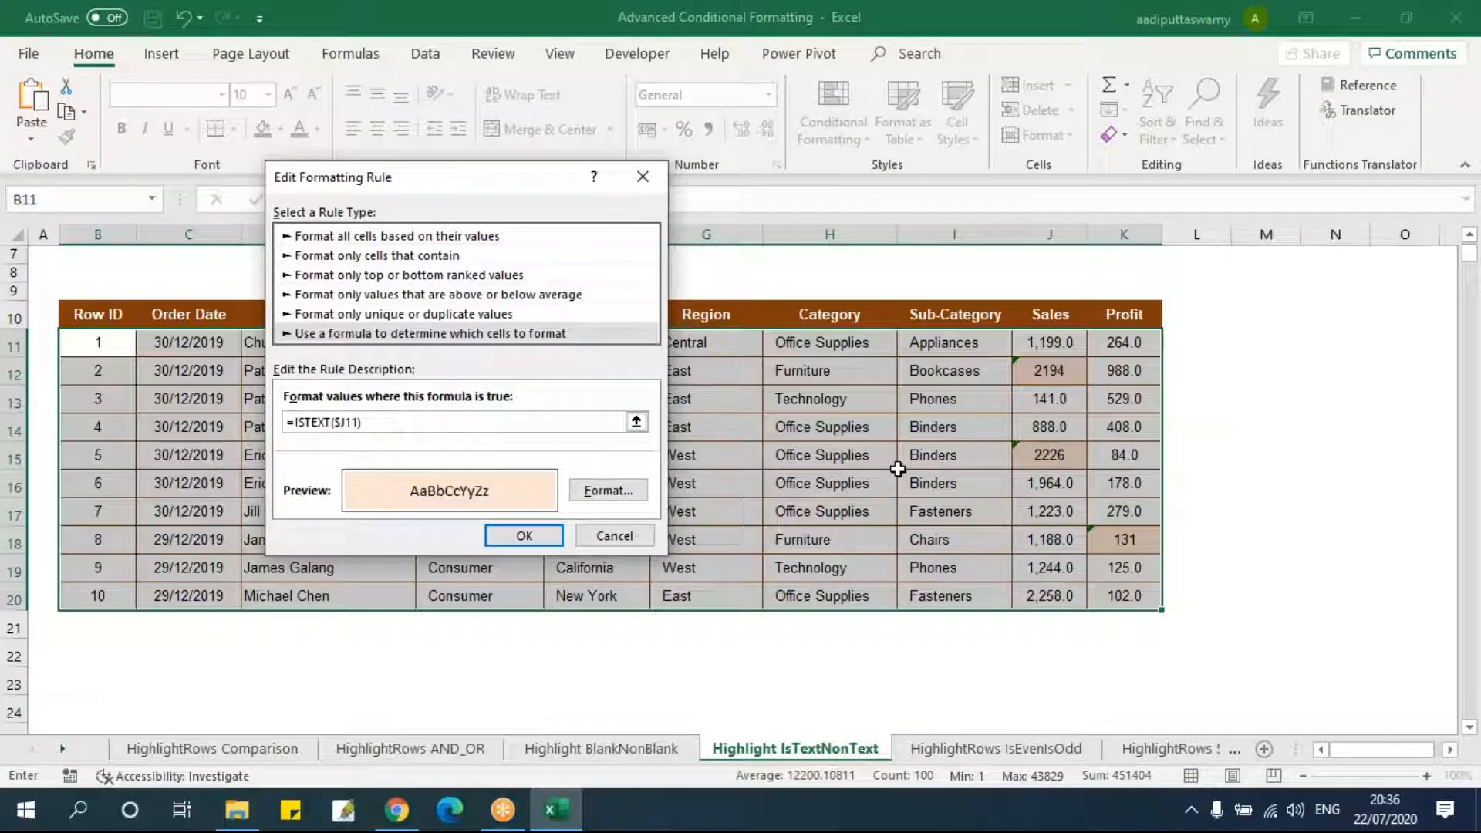
click(525, 536)
click(941, 421)
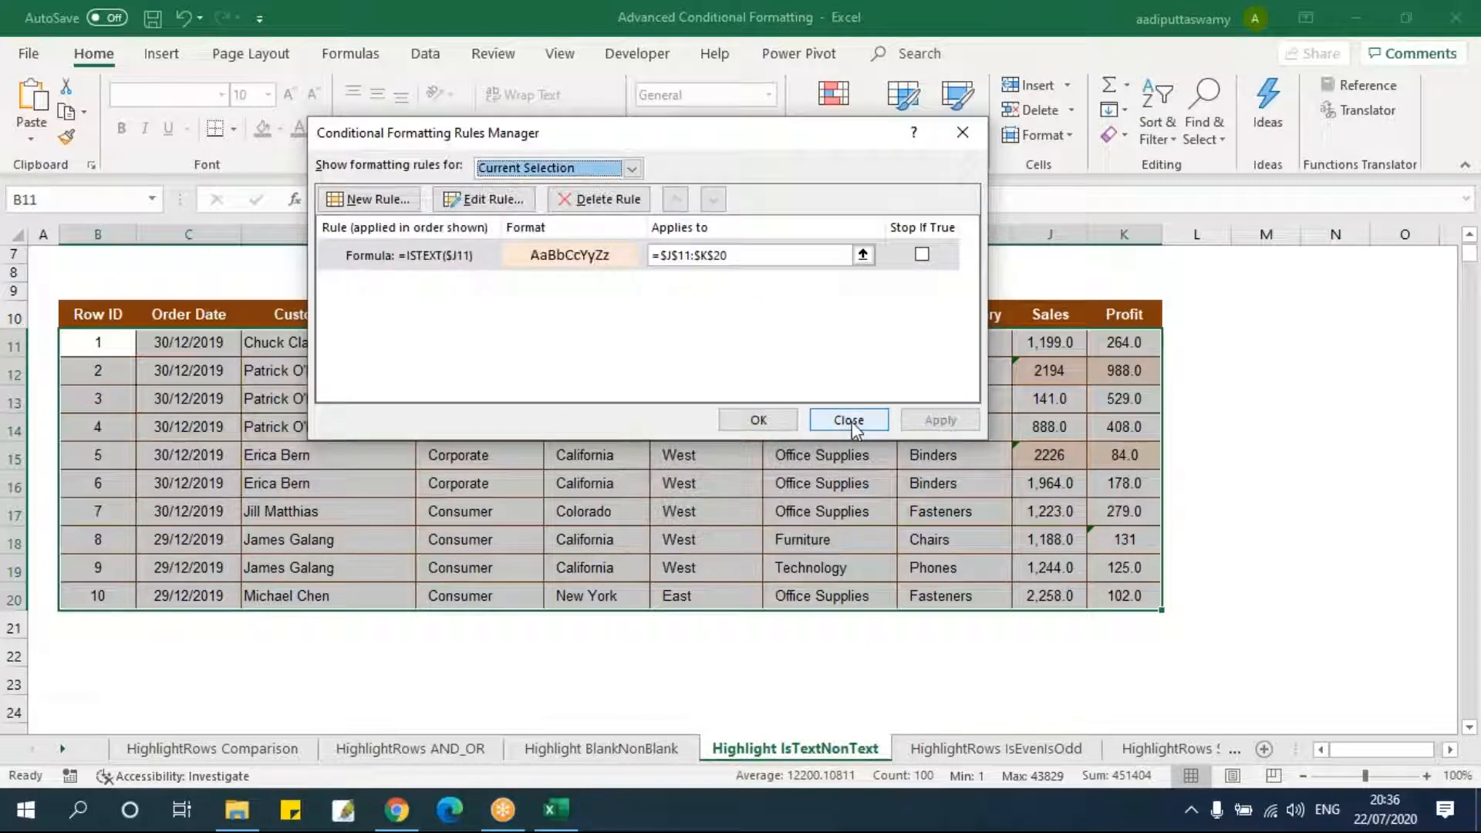
- Clear the existing rule's formula and start it again as =ISTEXT( with a reference to the first Sales value, J11
double_click(621, 257)
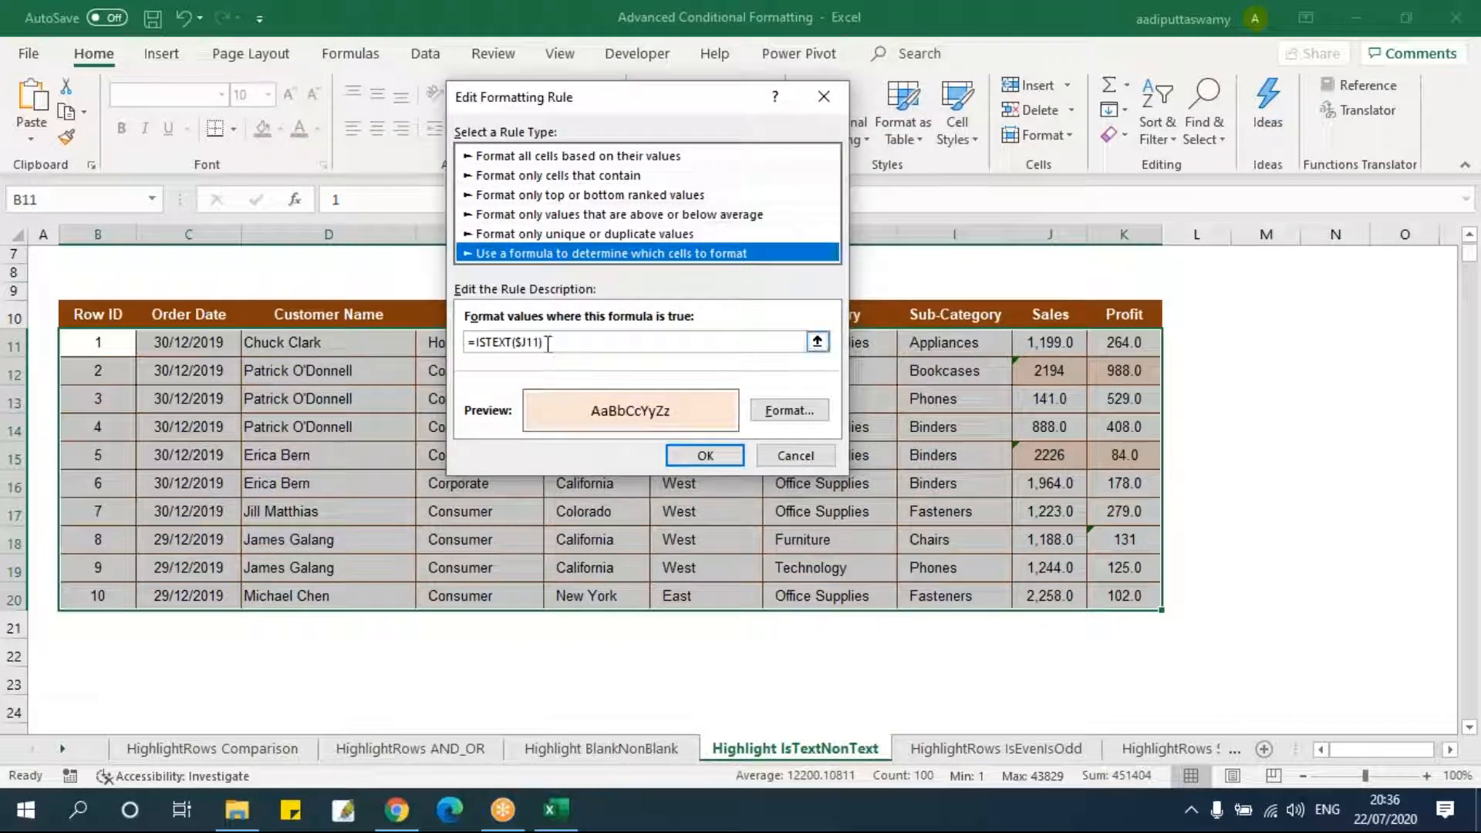
drag(547, 342, 466, 343)
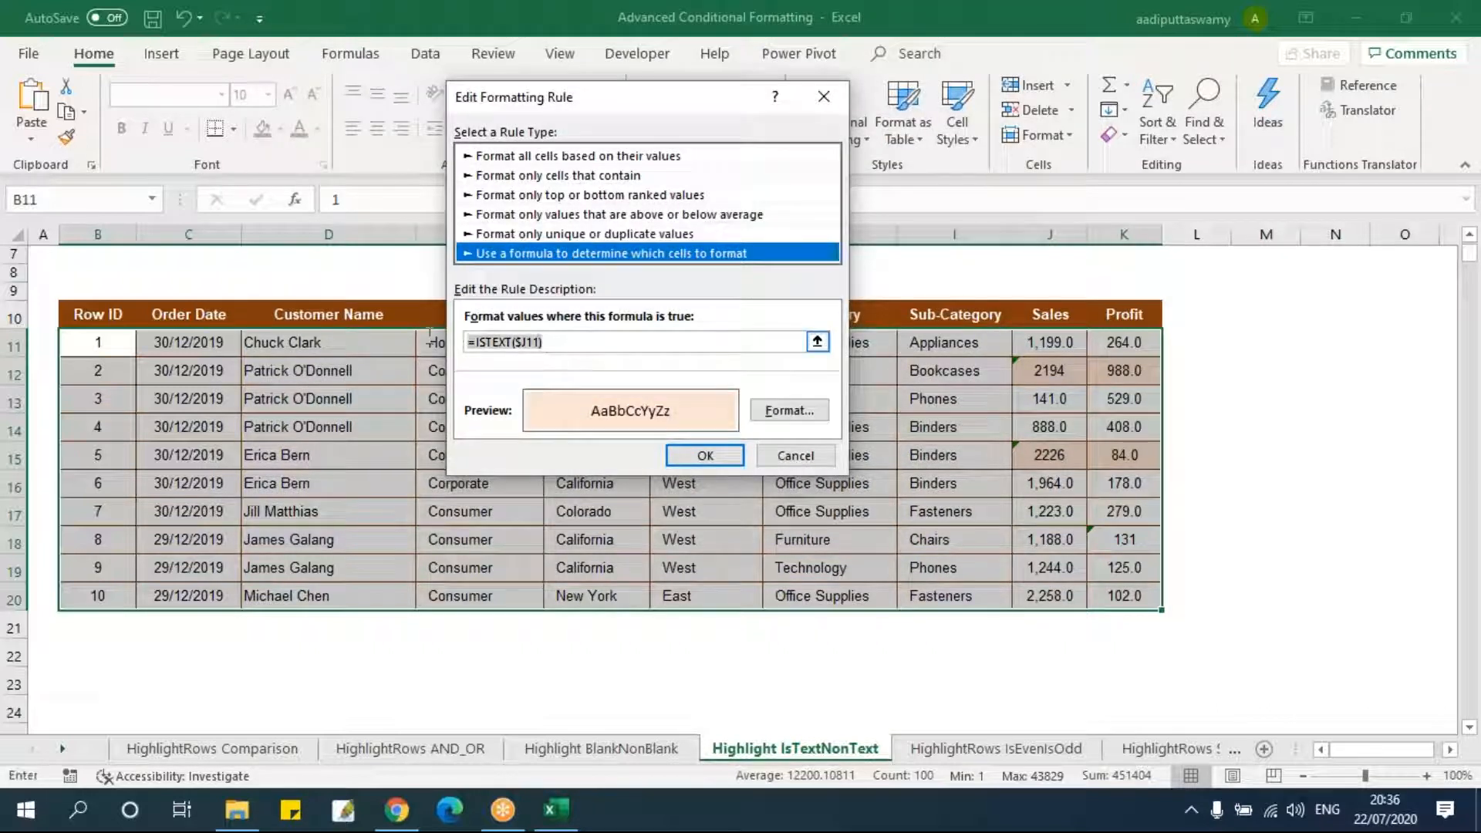
key(BackSpace)
text(=is)
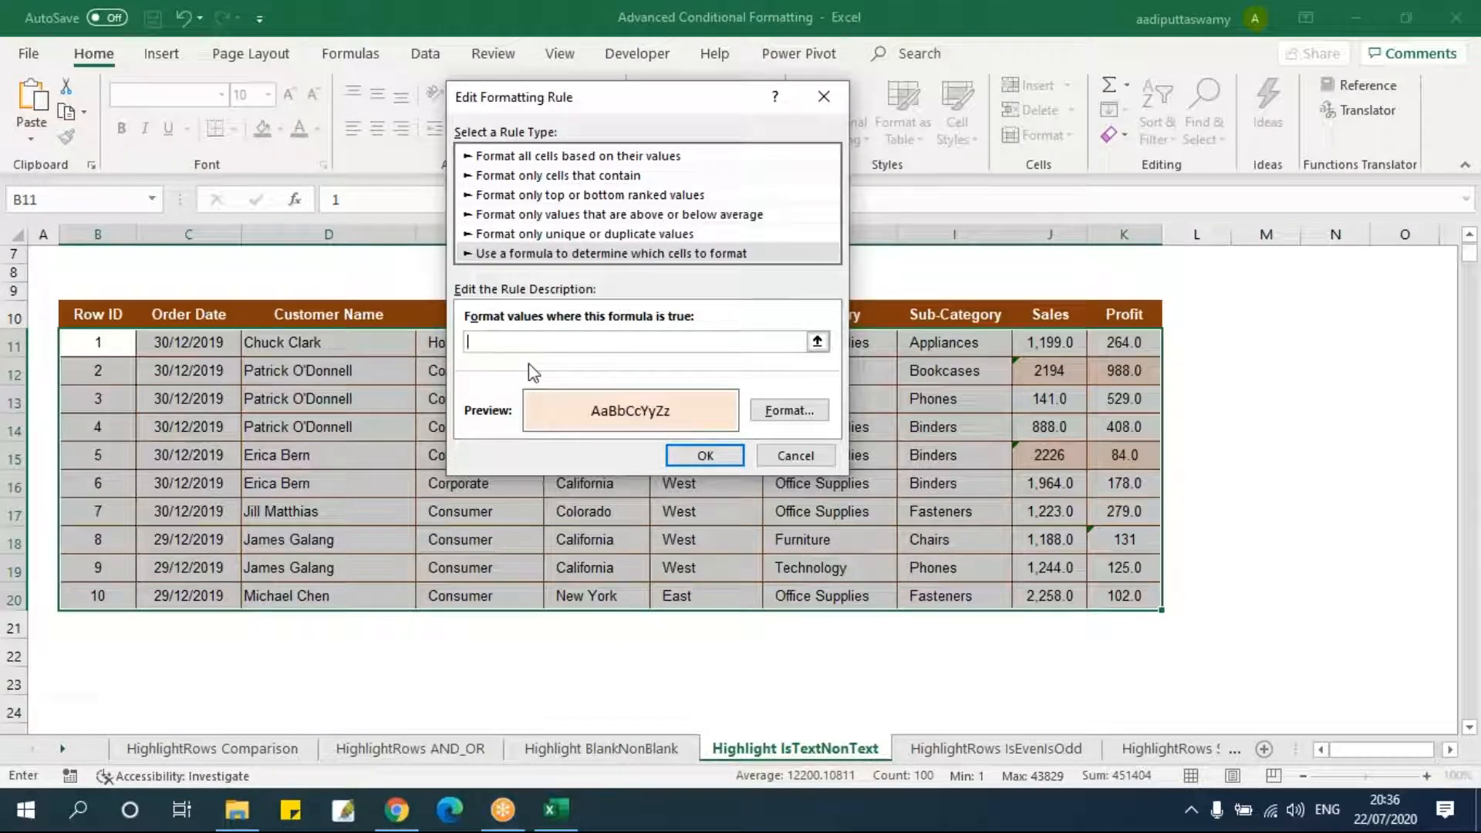
text(text()
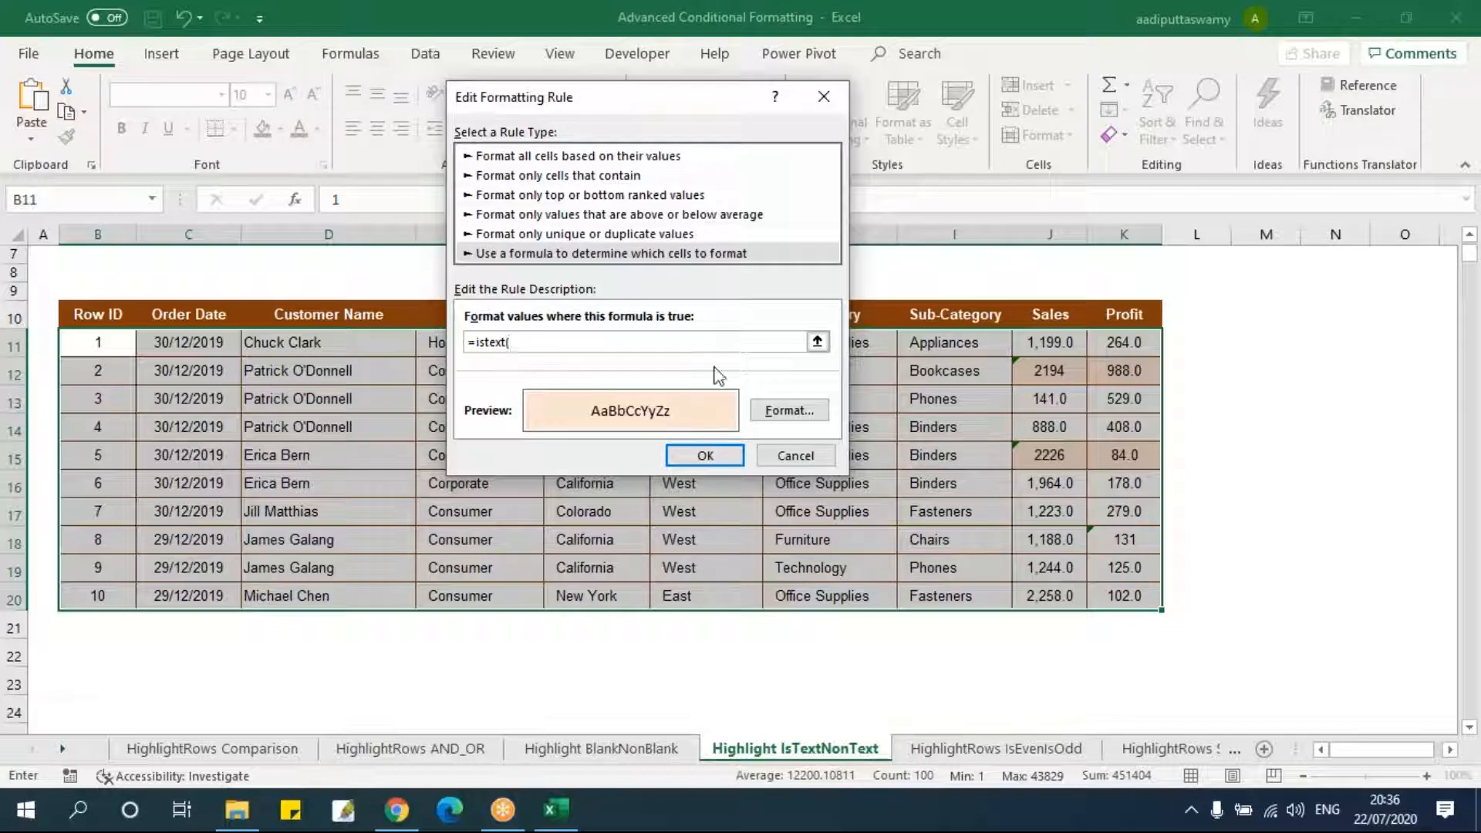
click(817, 341)
click(1037, 343)
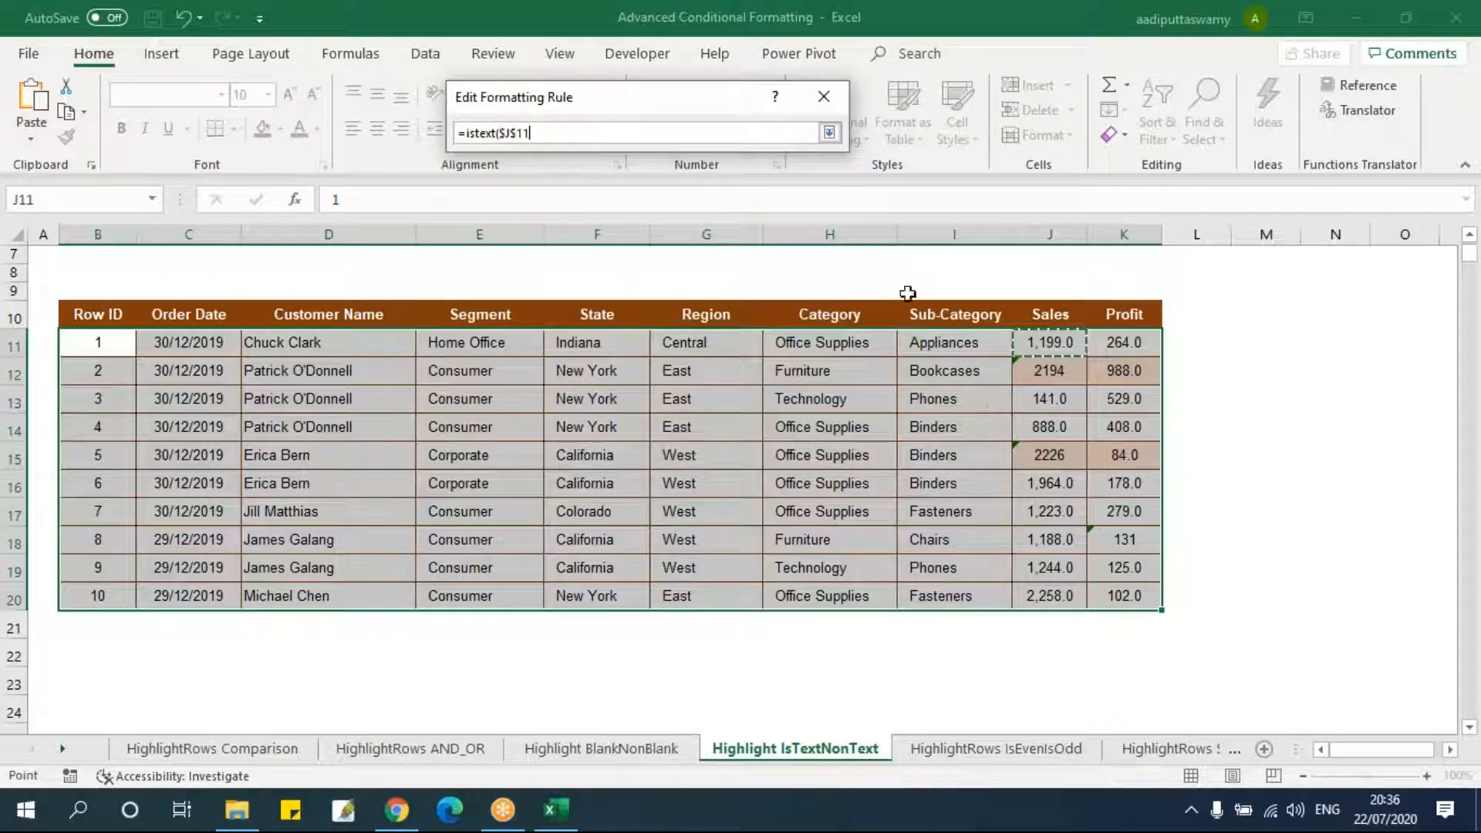
click(828, 132)
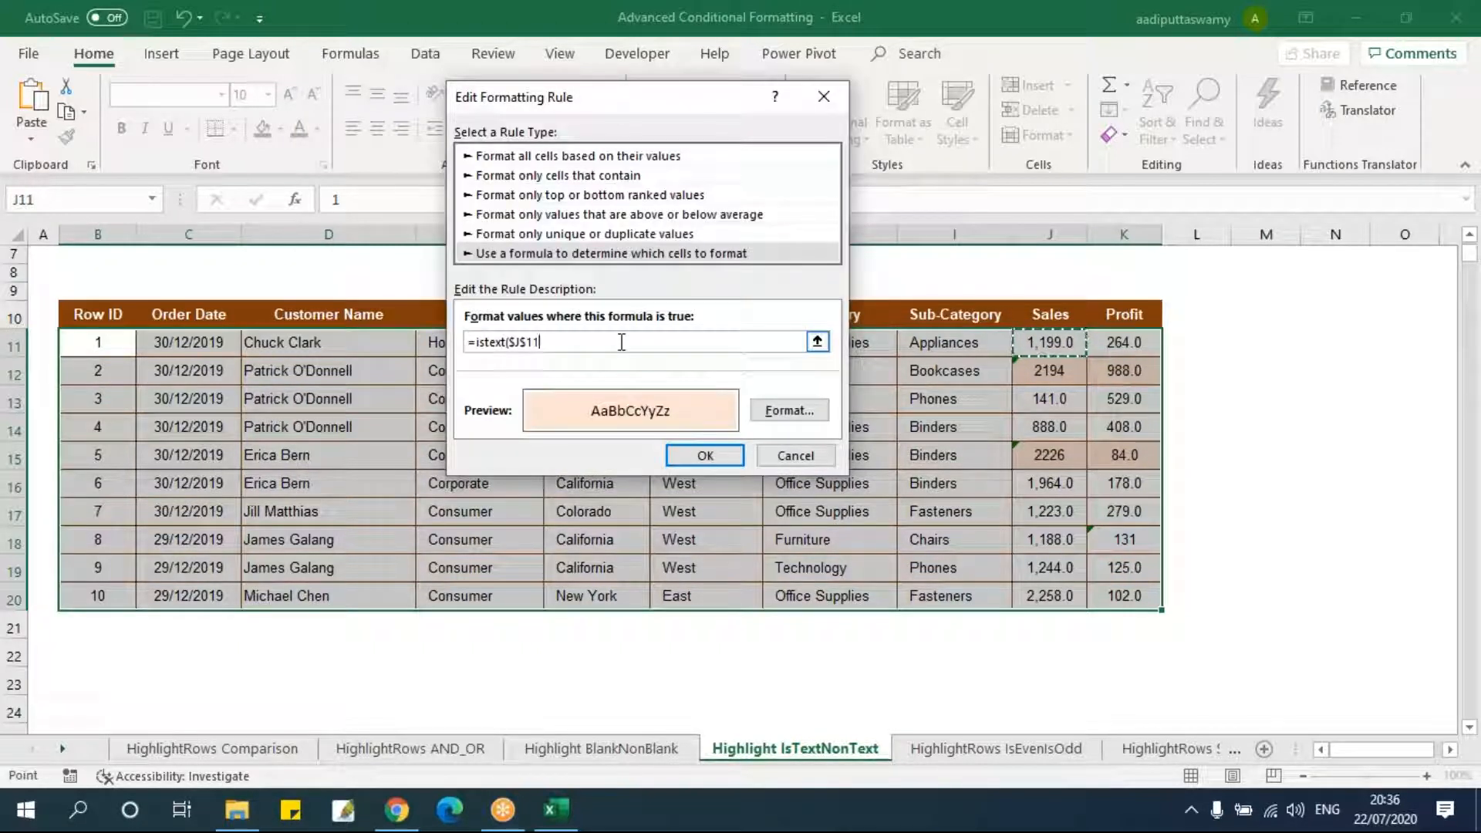
- Make only the column of the J11 reference absolute, complete the formula as =ISTEXT($J11), and apply the rule
key(F4)
key(F4)
text())
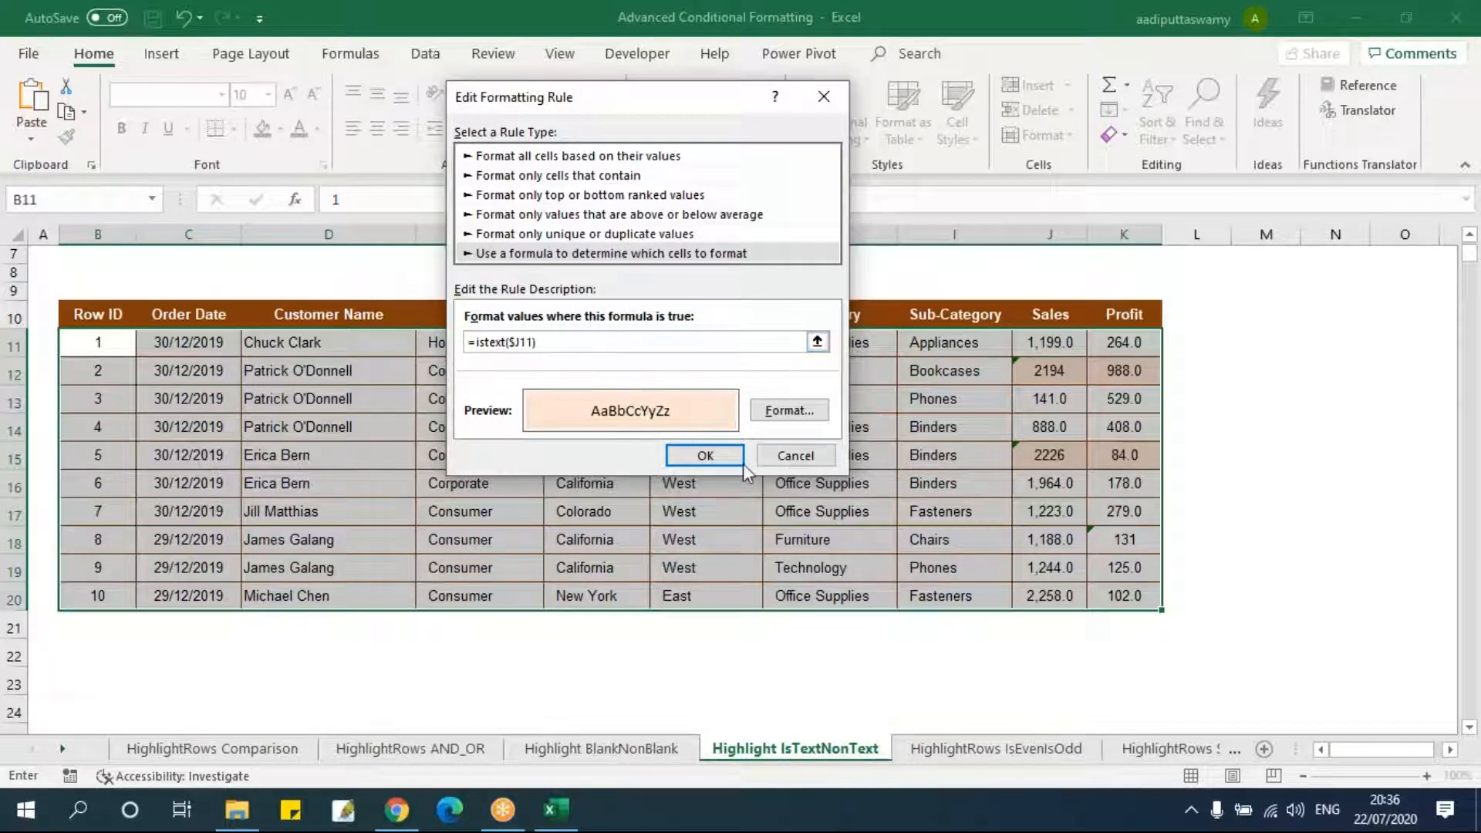
click(705, 456)
click(925, 421)
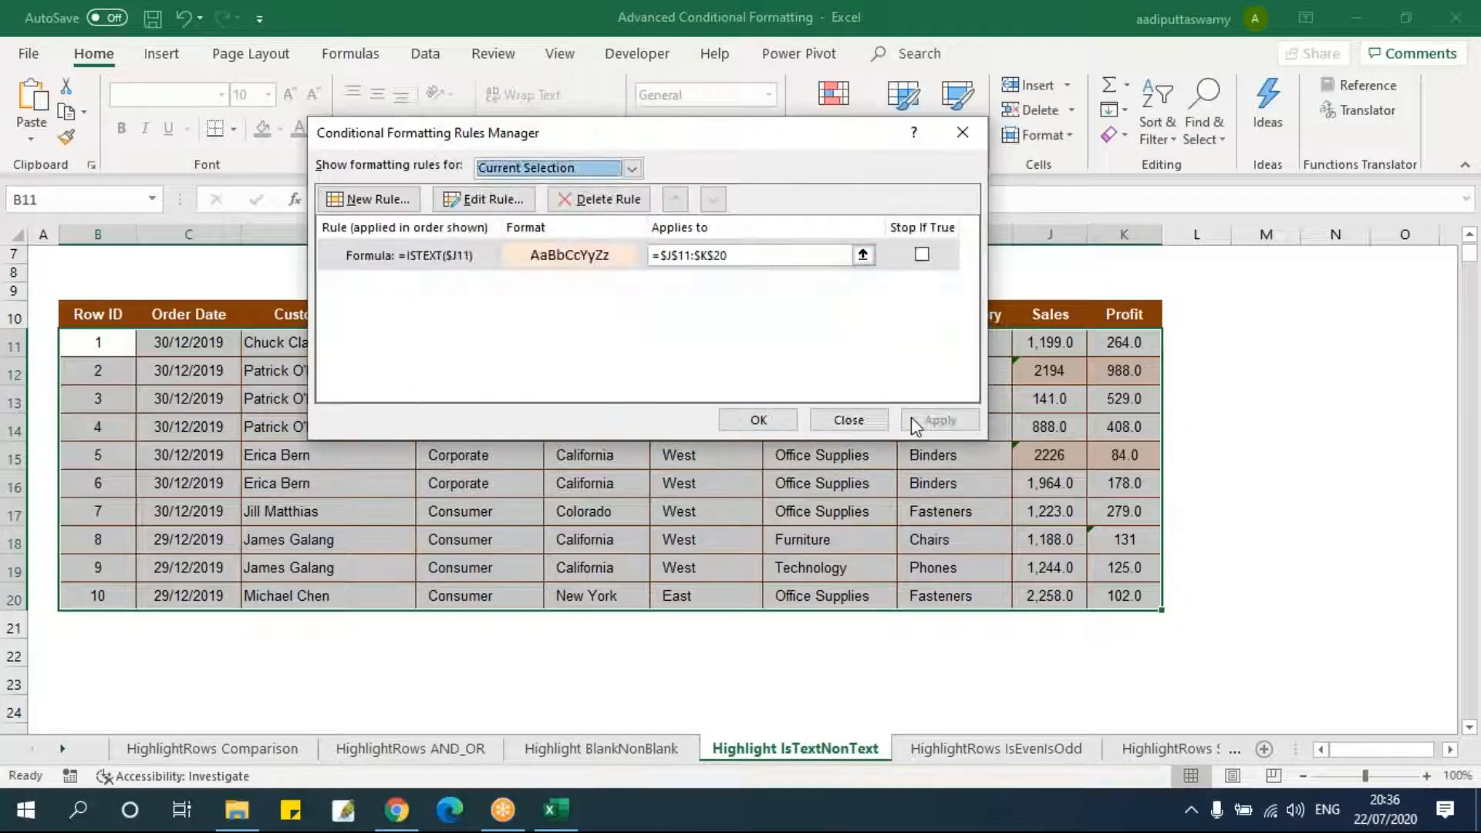
click(758, 419)
click(752, 431)
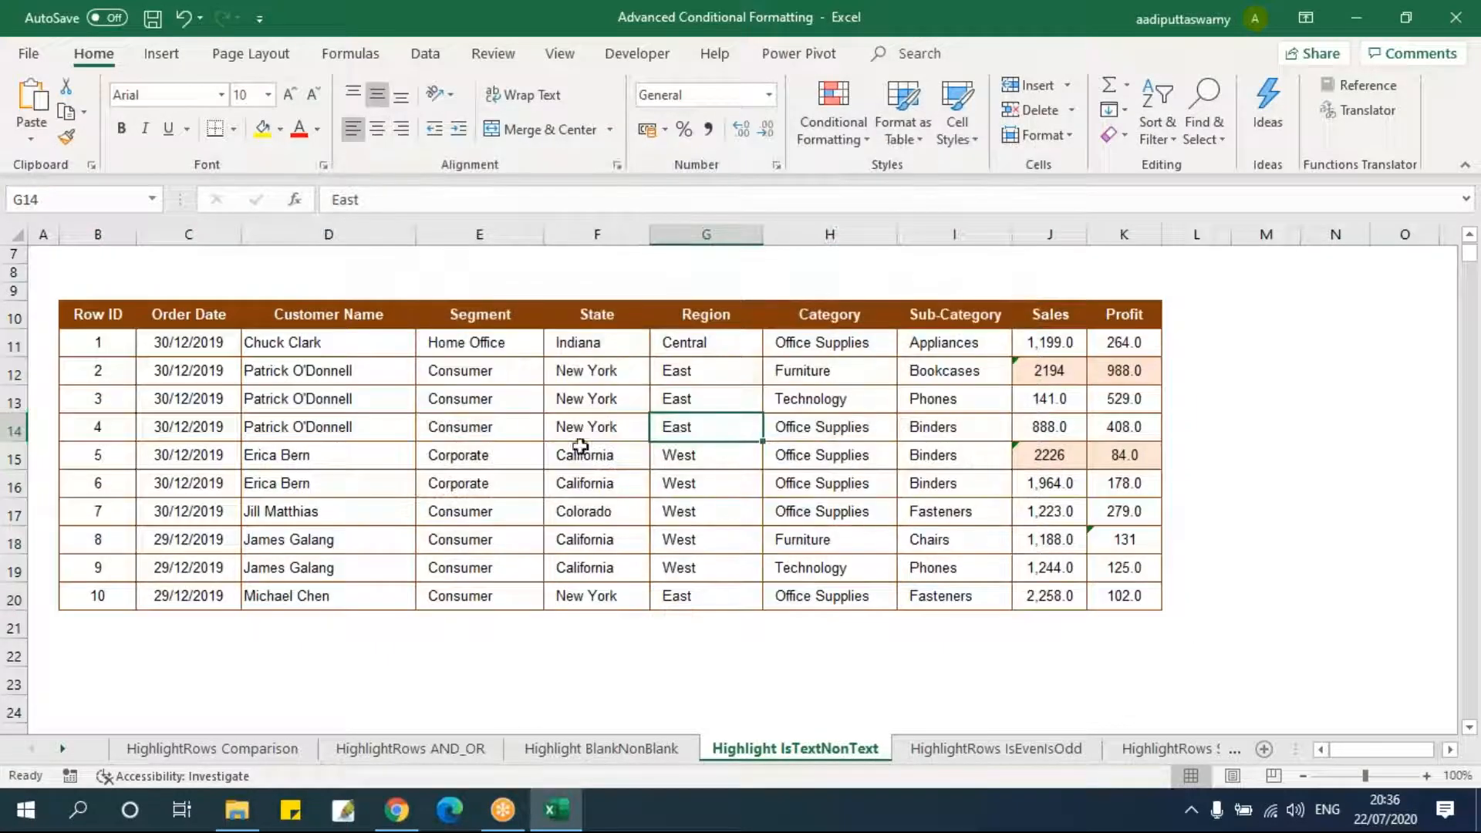
- With the table B11:K20 selected, change the range the ISTEXT rule applies to into =$B$11:$K$20 and apply it
drag(100, 345, 1126, 598)
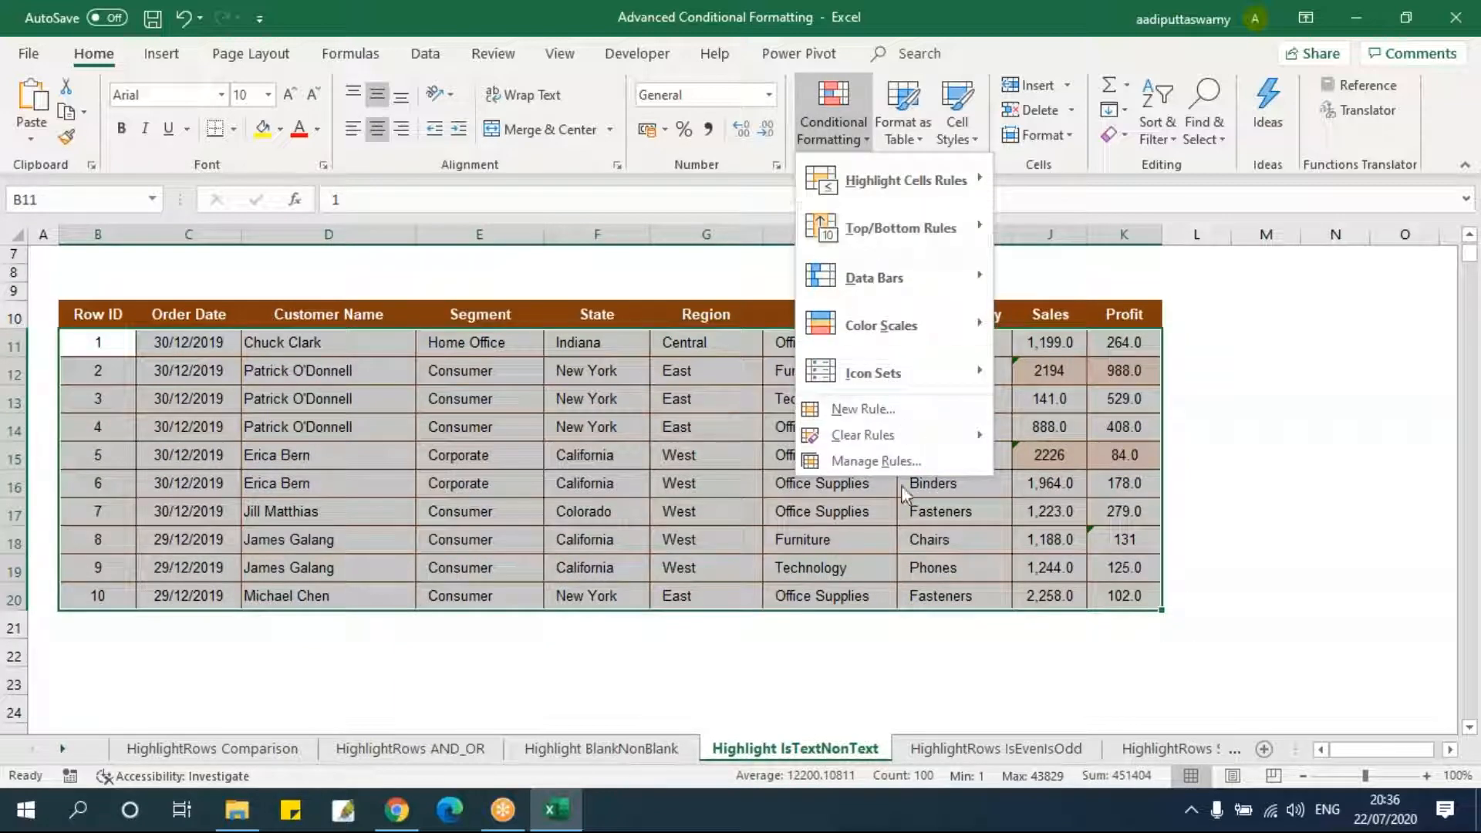
click(898, 462)
double_click(573, 253)
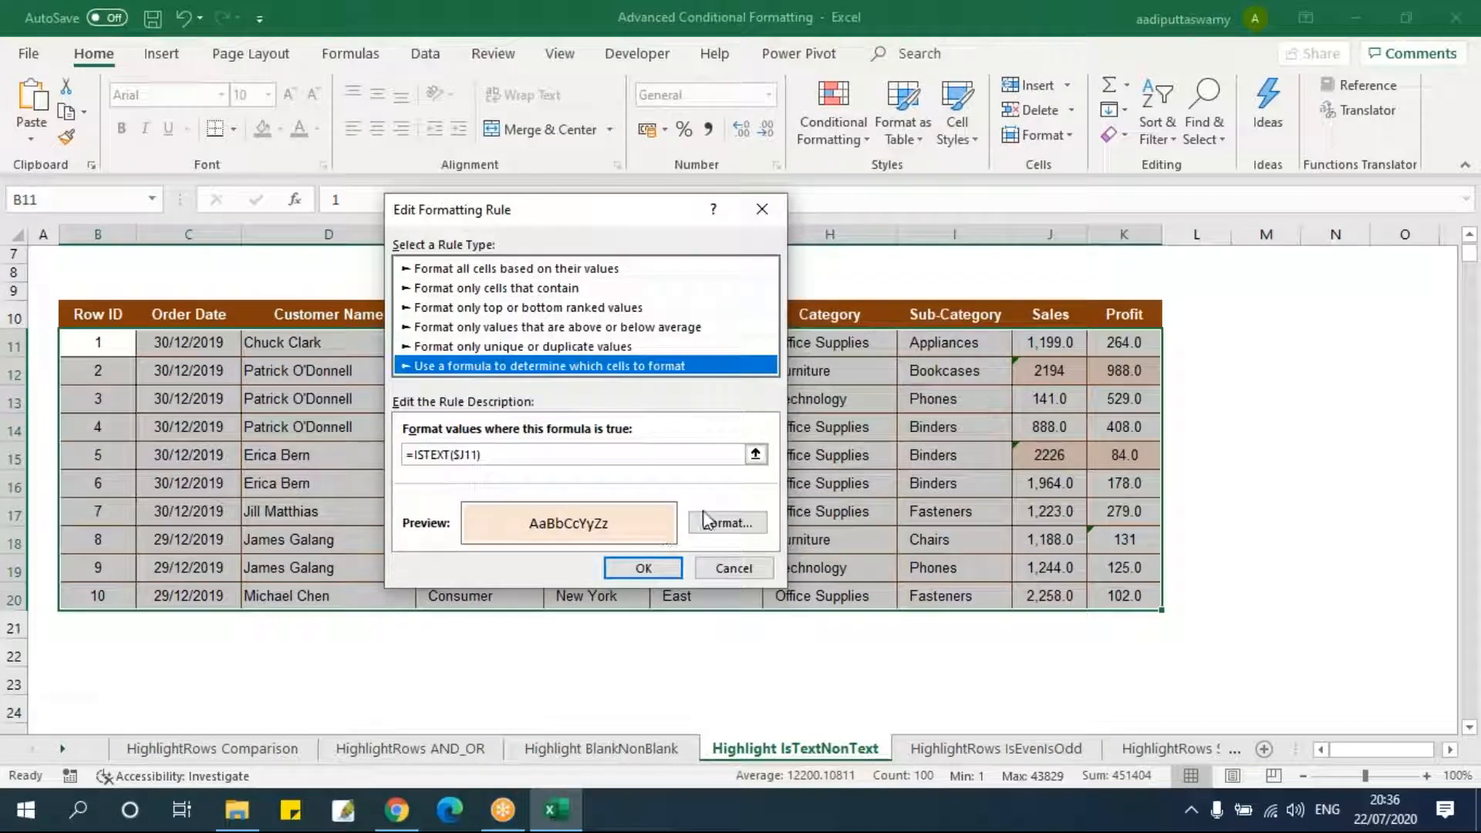
click(654, 568)
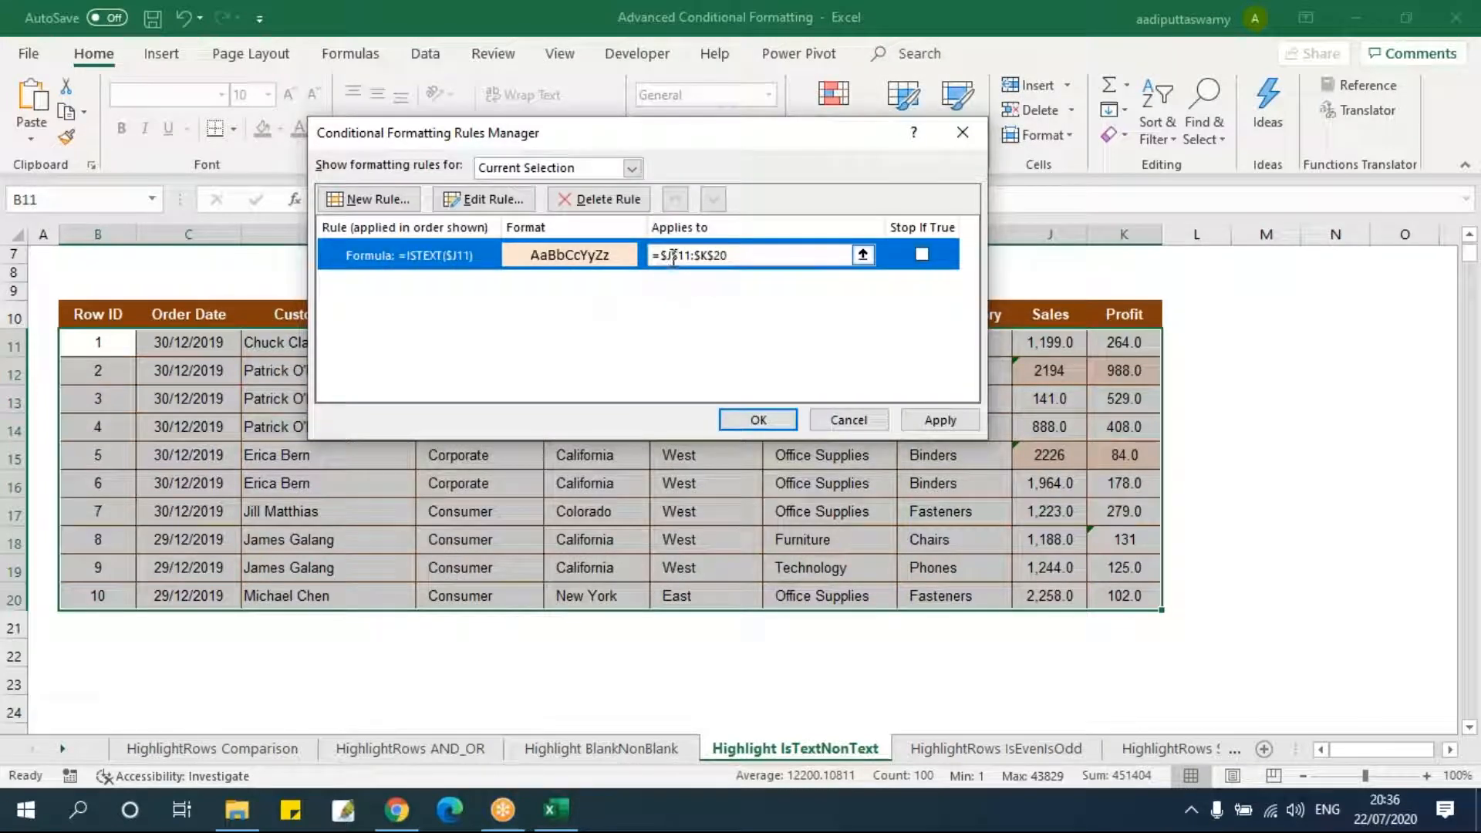
click(673, 256)
key(BackSpace)
text(B)
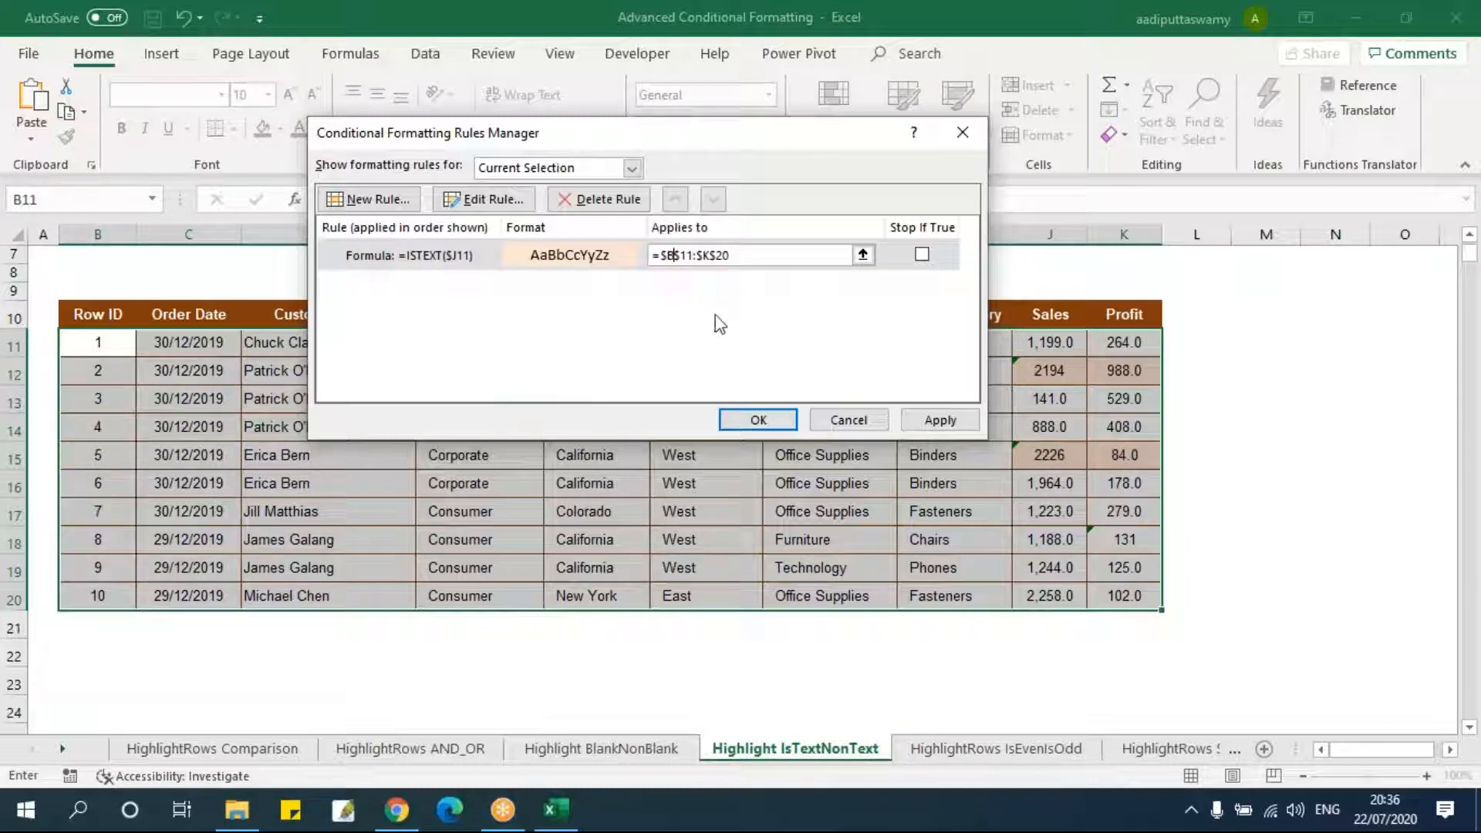
click(931, 419)
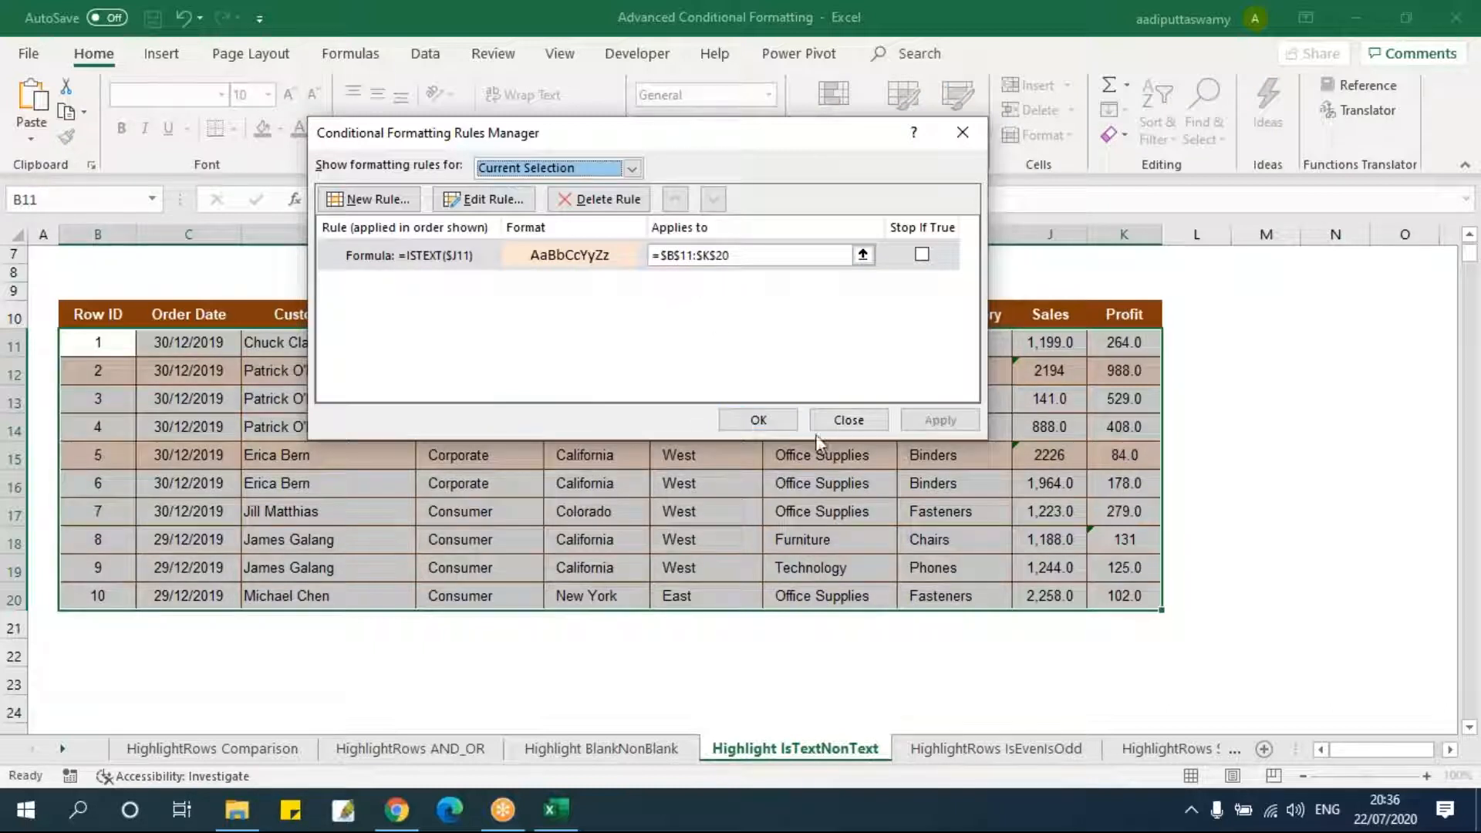
click(758, 420)
click(954, 483)
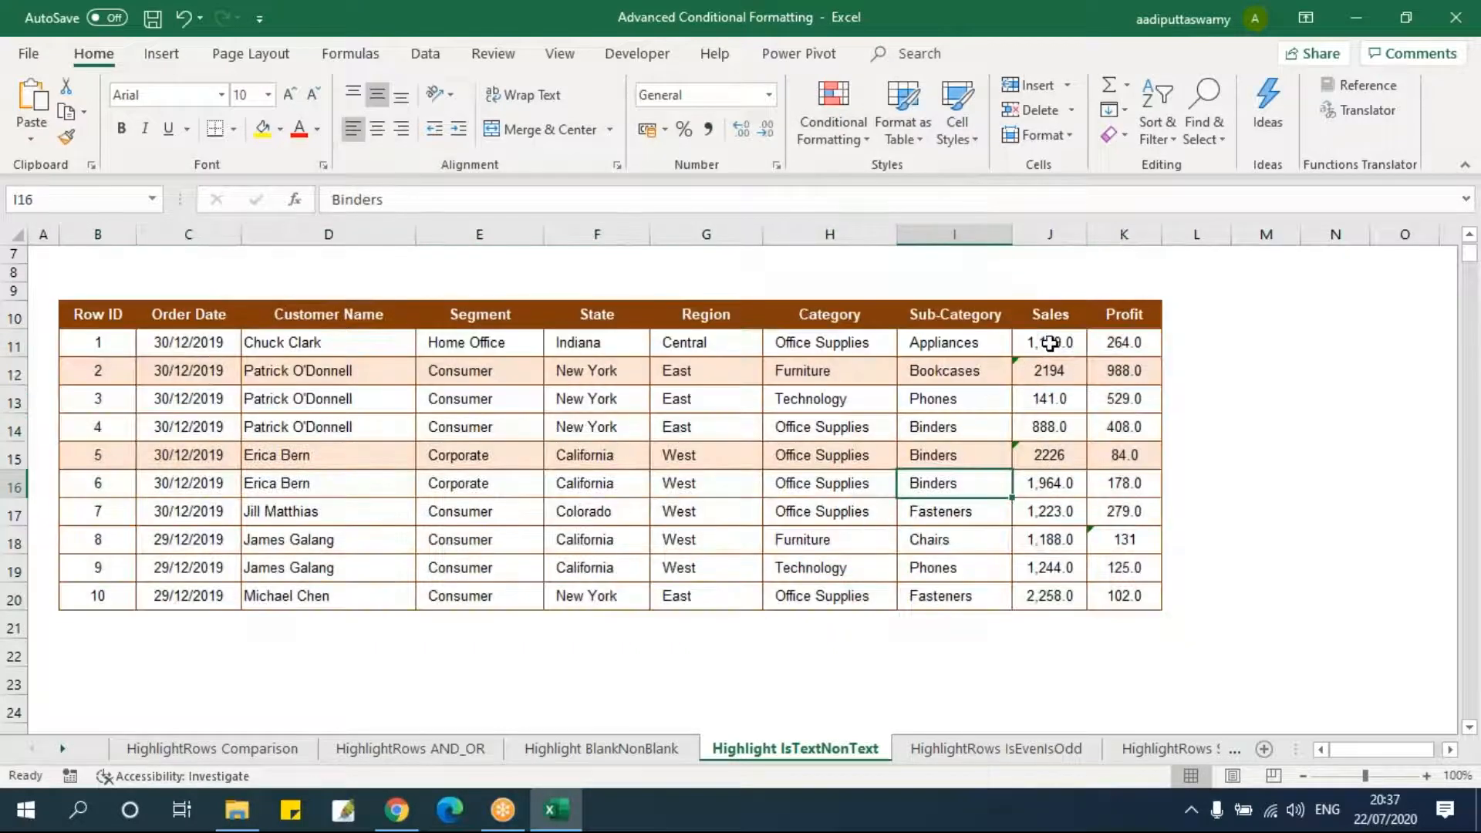
drag(1050, 342, 1124, 594)
drag(105, 340, 1127, 594)
click(984, 513)
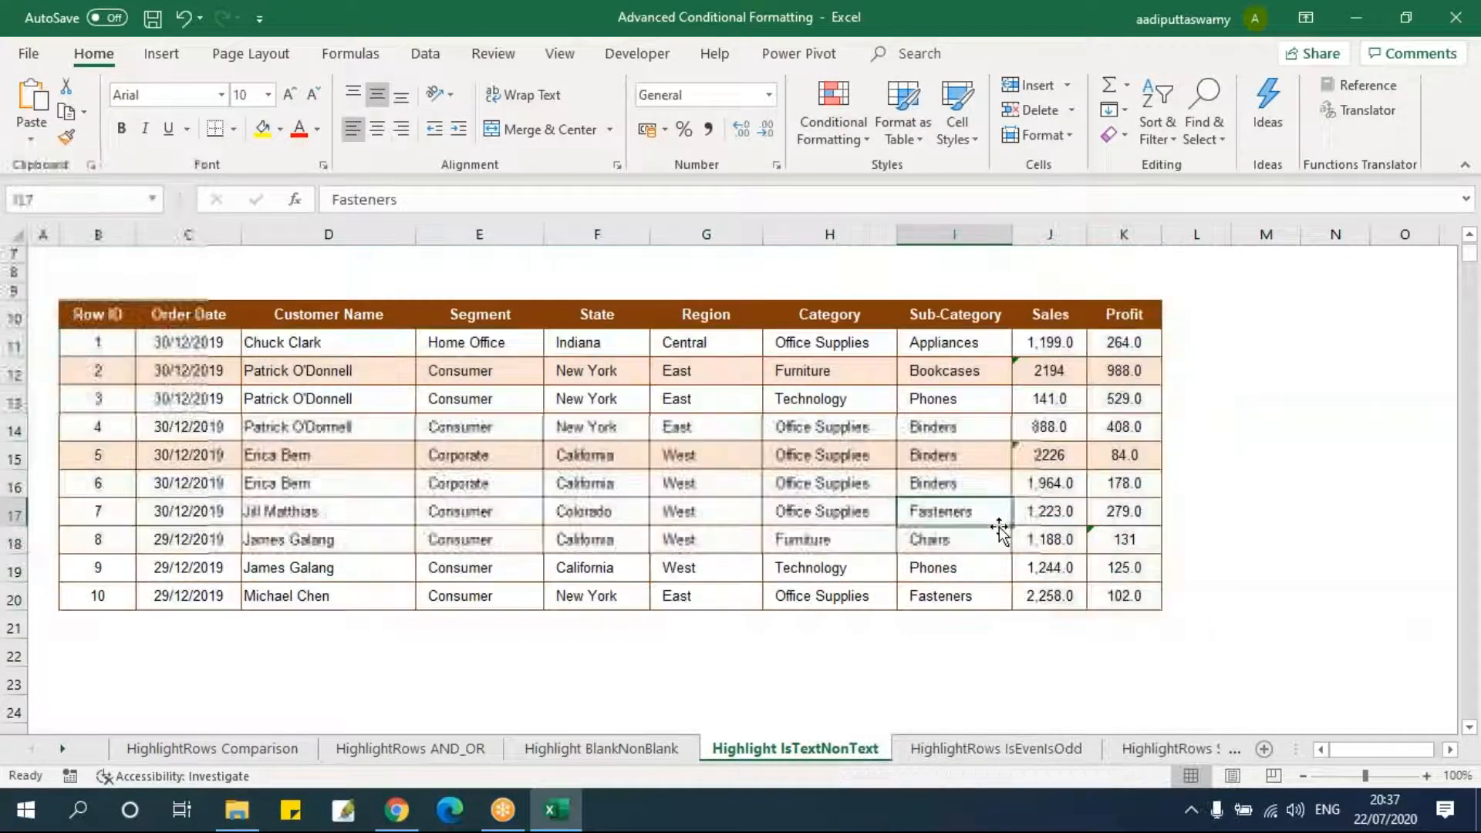
drag(122, 462, 1124, 454)
click(1143, 540)
- Select B11:K20, open its existing rule for editing and insert OR( before the ISTEXT($J11) condition
drag(113, 340, 1108, 601)
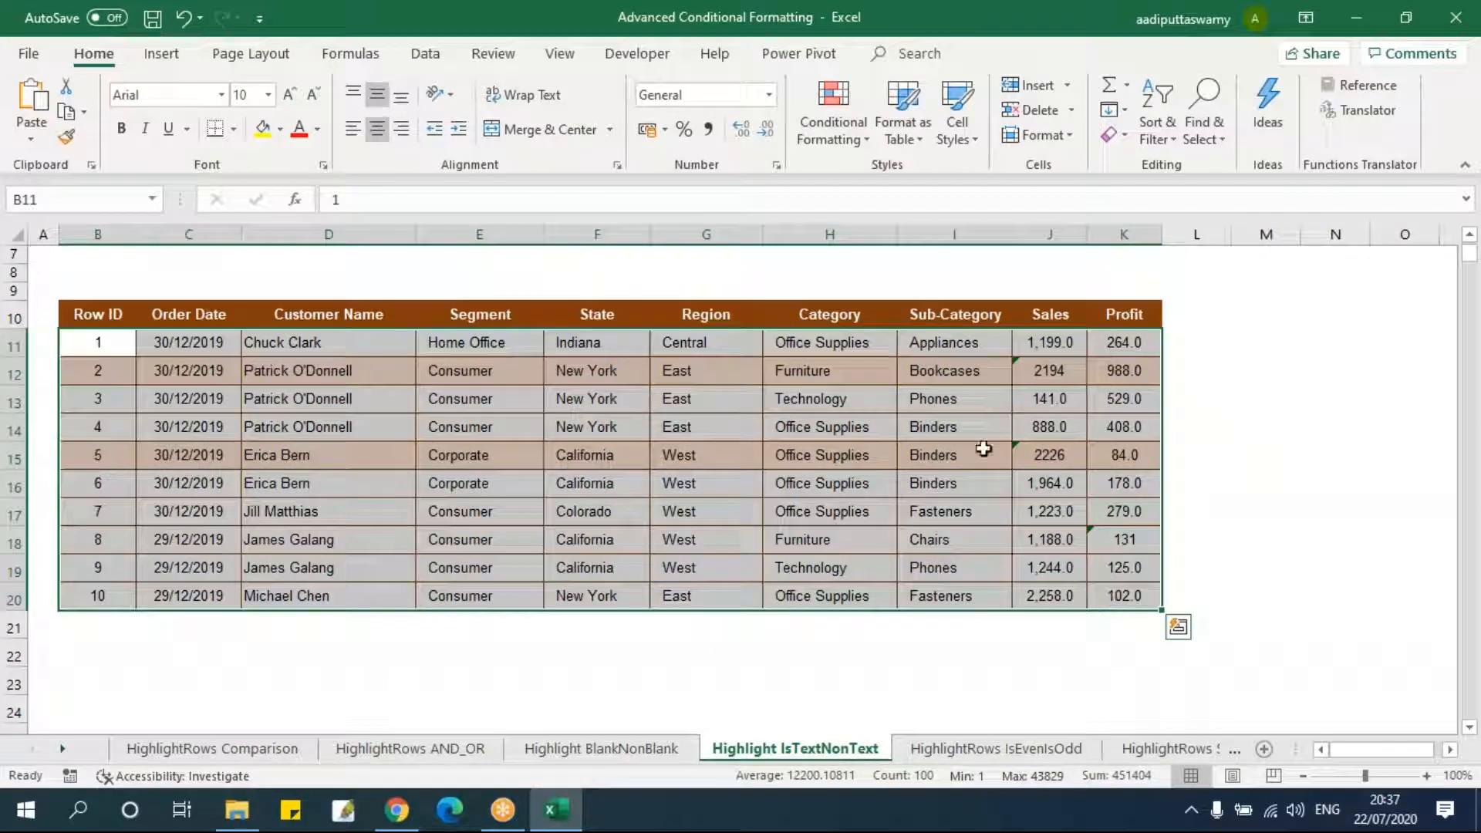
click(833, 116)
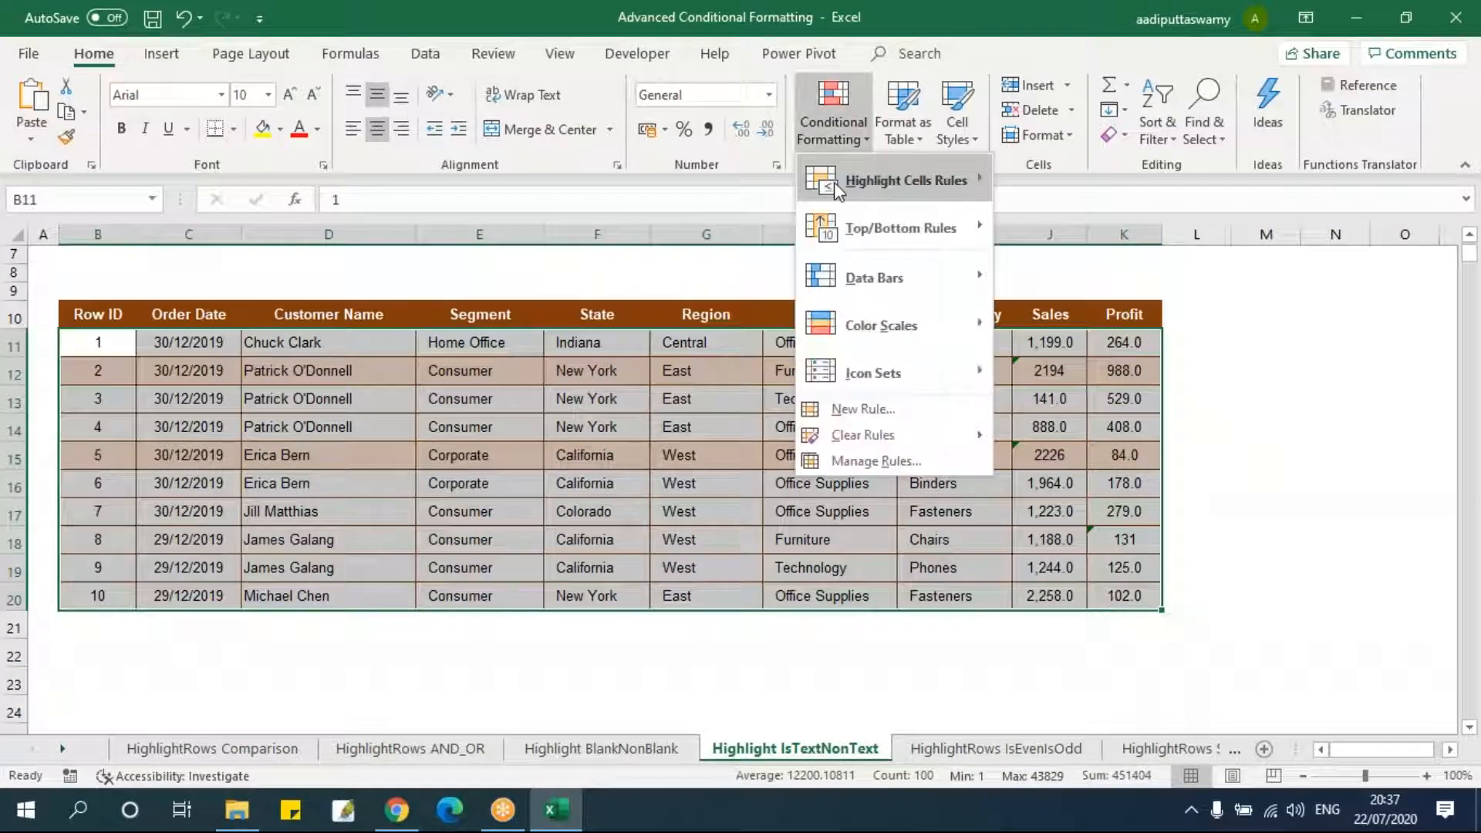
click(871, 458)
double_click(559, 259)
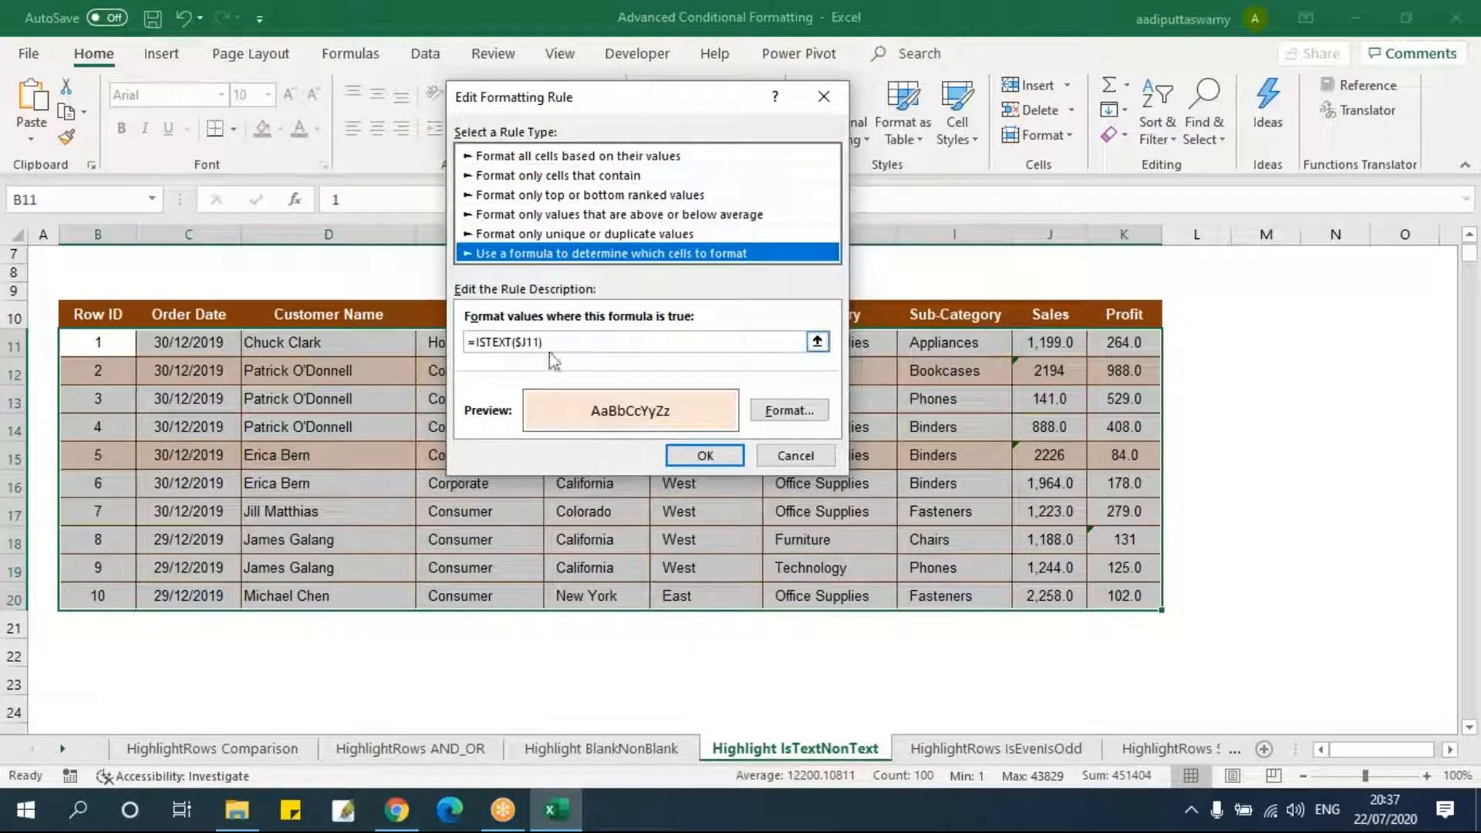
click(479, 340)
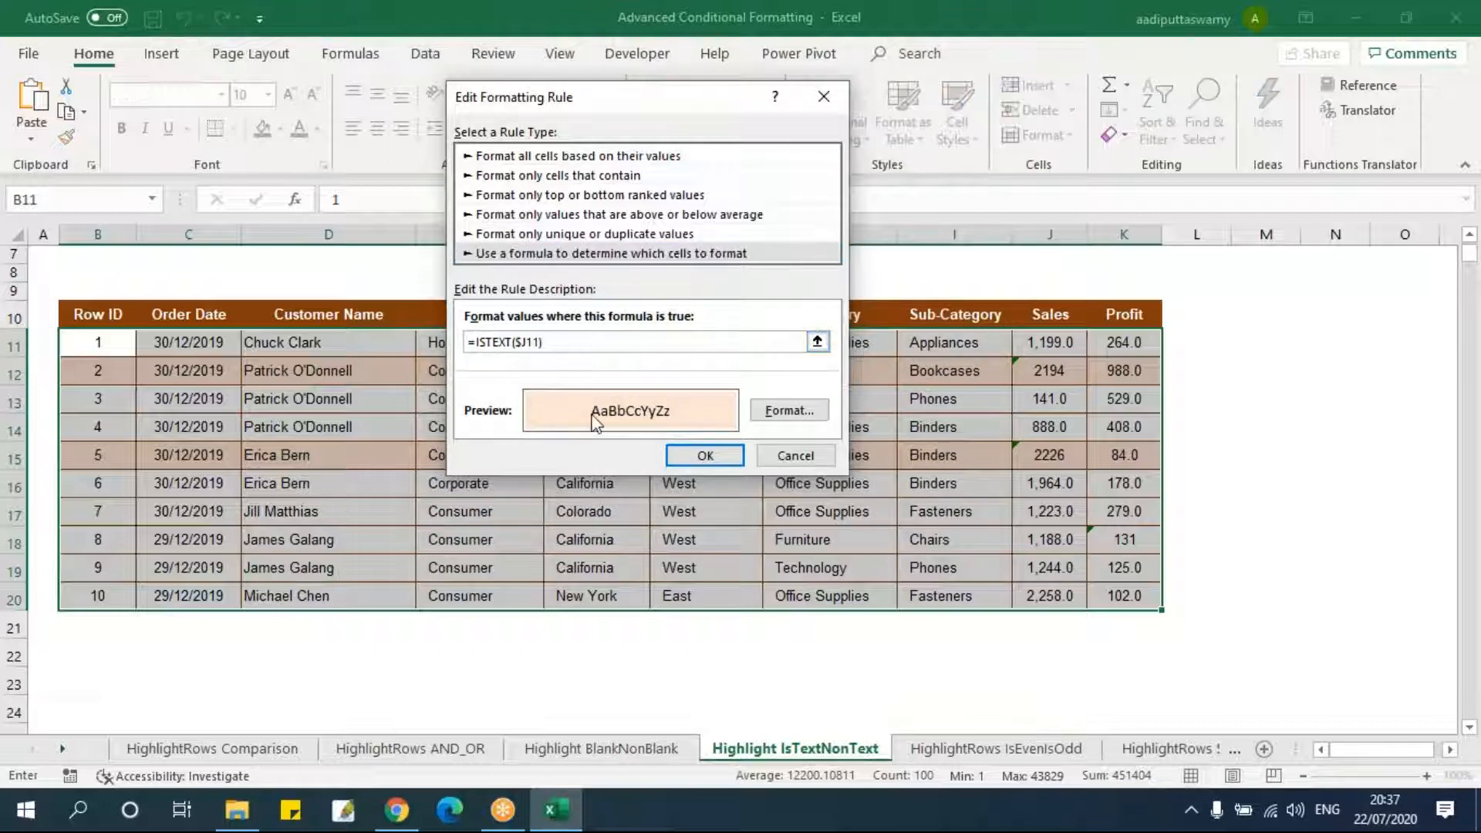
text(or()
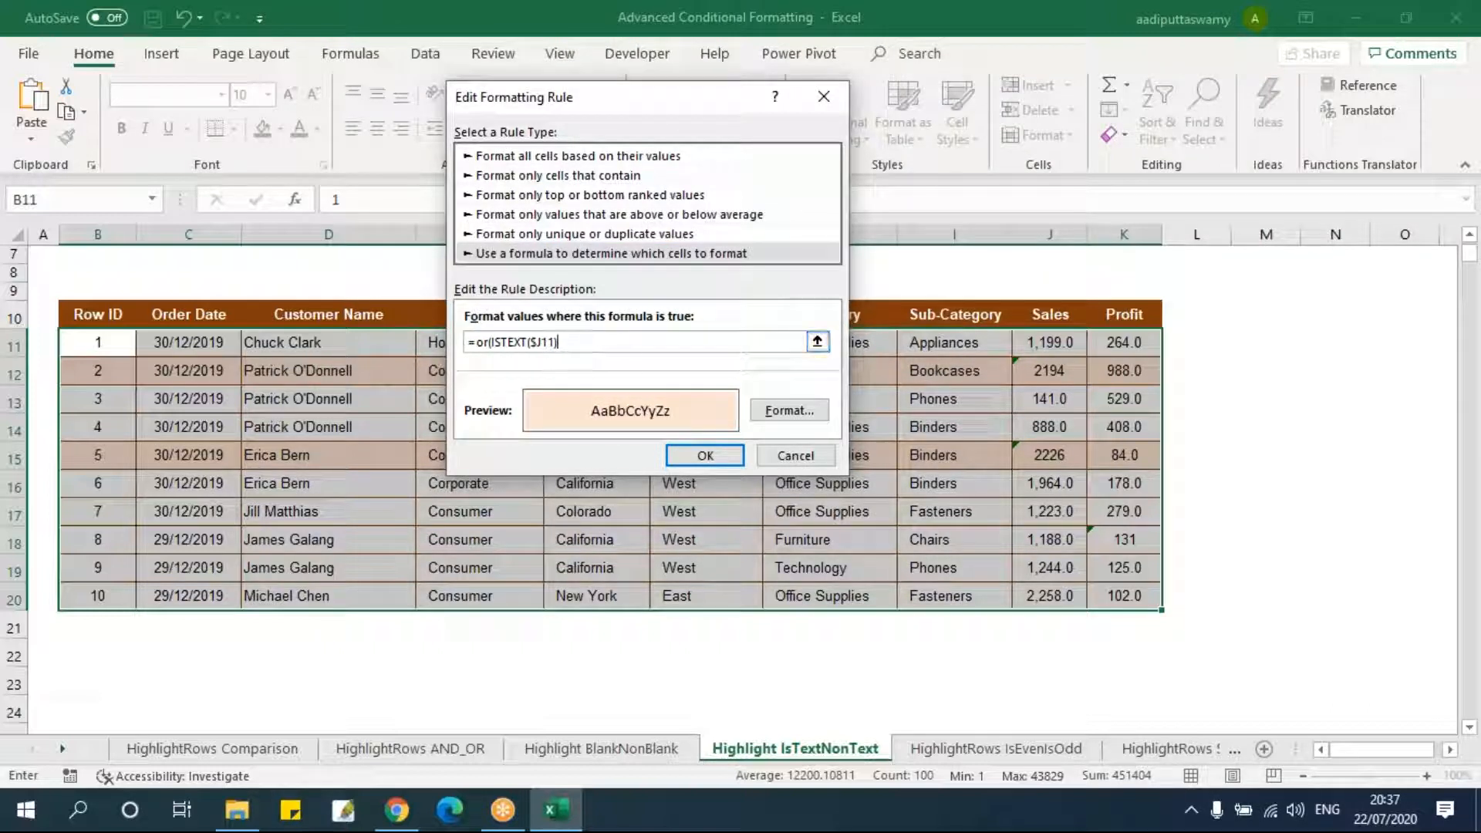
- Copy the ISTEXT condition as a second argument for column K, completing the formula as =OR(ISTEXT($J11),ISTEXT($K11))
drag(489, 341, 628, 345)
key(ctrl+c)
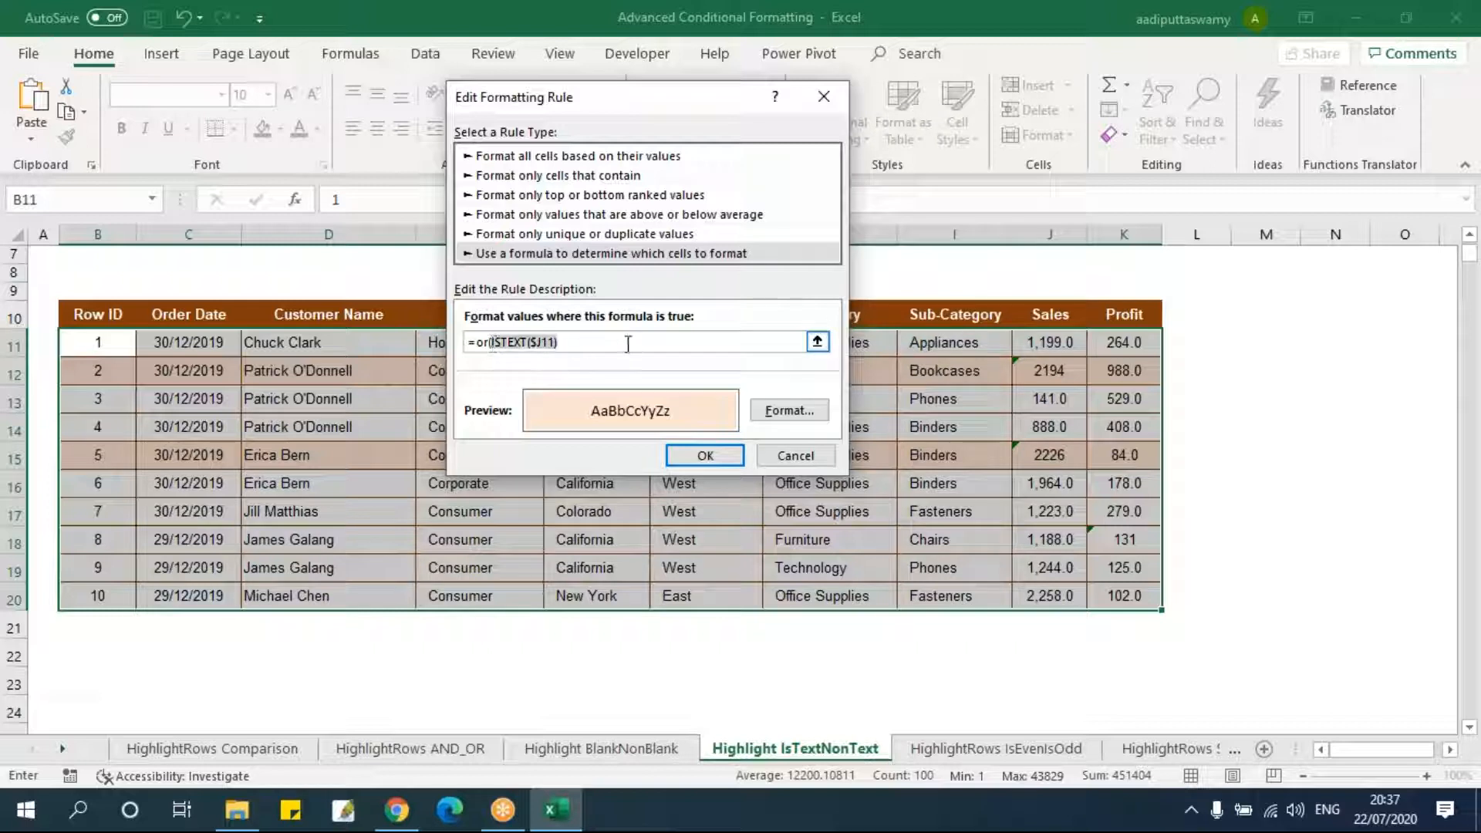
click(628, 345)
text(,)
key(ctrl+v)
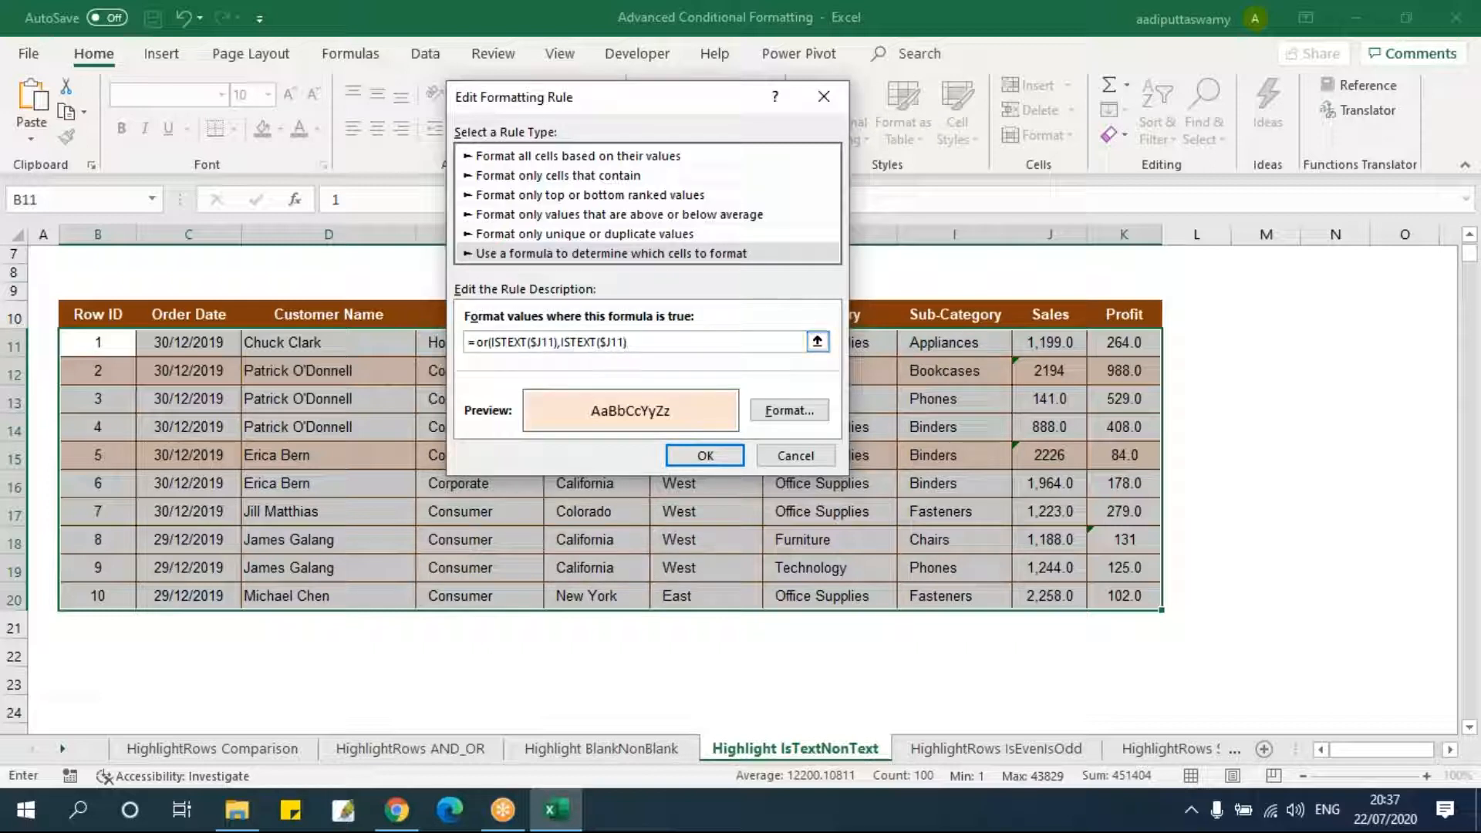
click(612, 342)
text(K)
click(648, 342)
text())
- Apply the OR rule to the table and select the cells B18:K18 to check that row's highlight
click(723, 455)
click(940, 420)
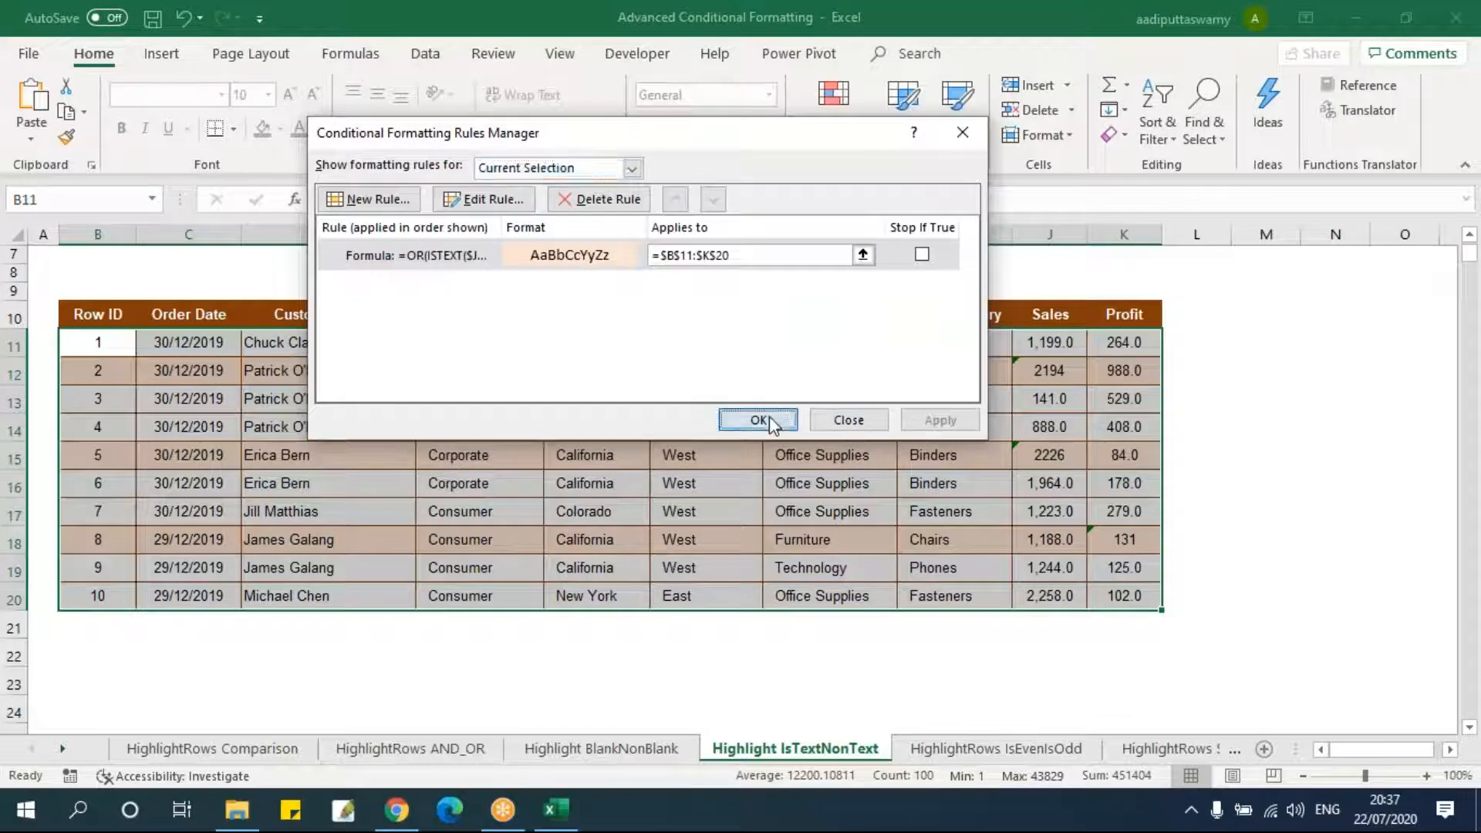
click(758, 419)
drag(1125, 539, 76, 533)
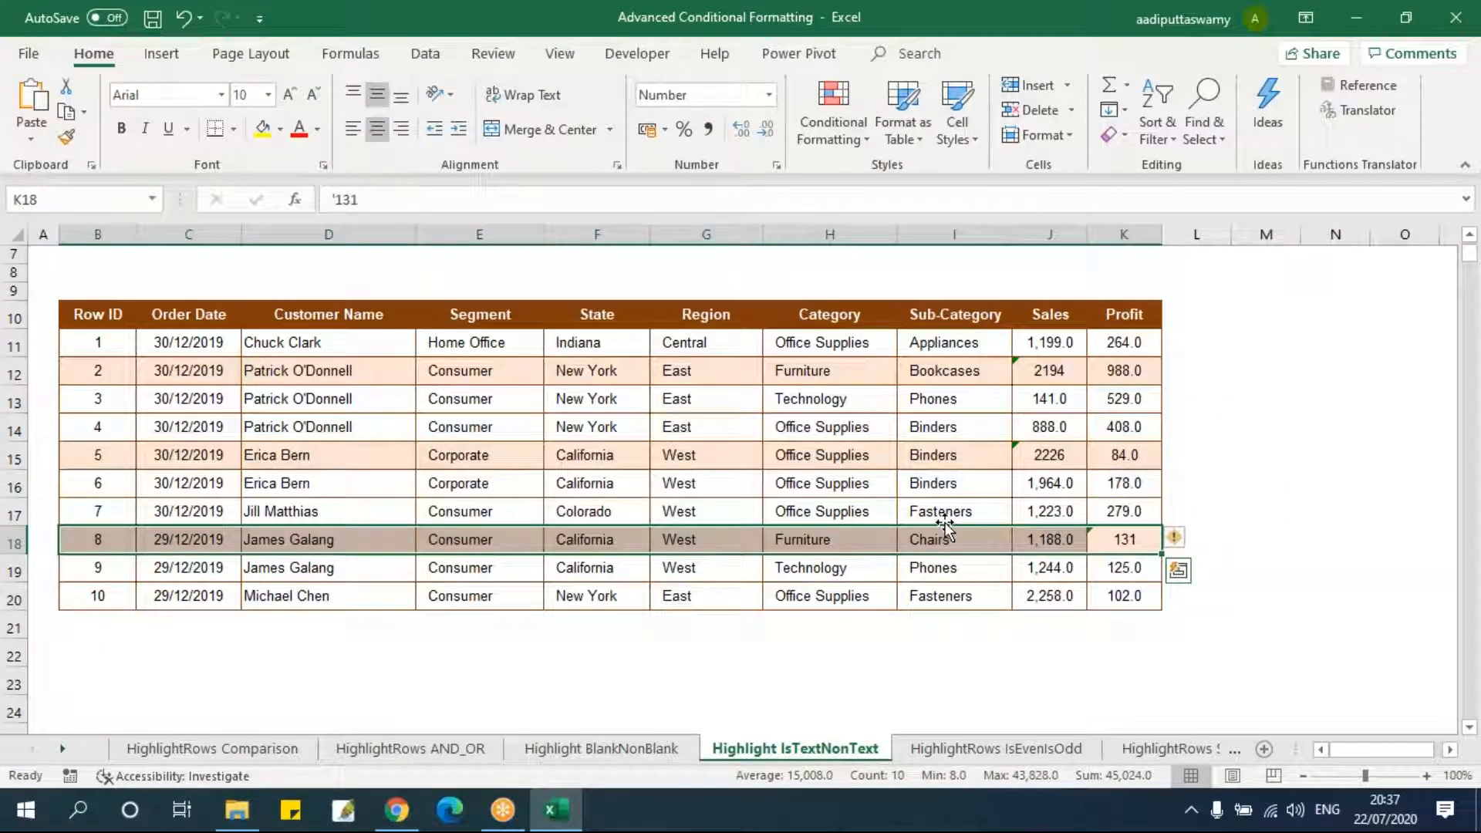
- On the HighlightRows IsEvenIsOdd sheet, select the table B11:K20 and start a new formula-based conditional formatting rule
click(1037, 748)
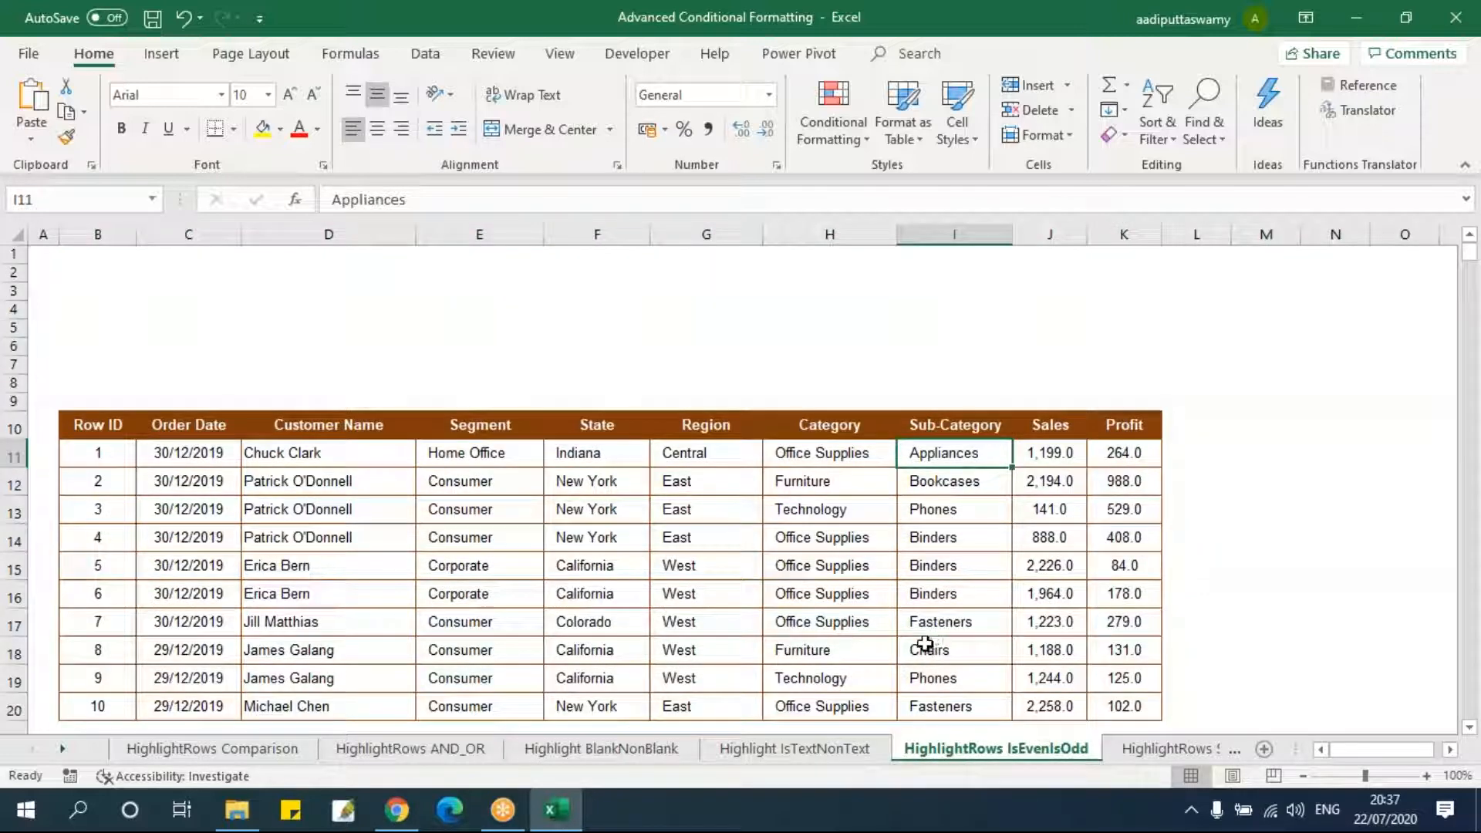
click(478, 543)
drag(116, 461, 1123, 650)
scroll(1283, 588, up, 1)
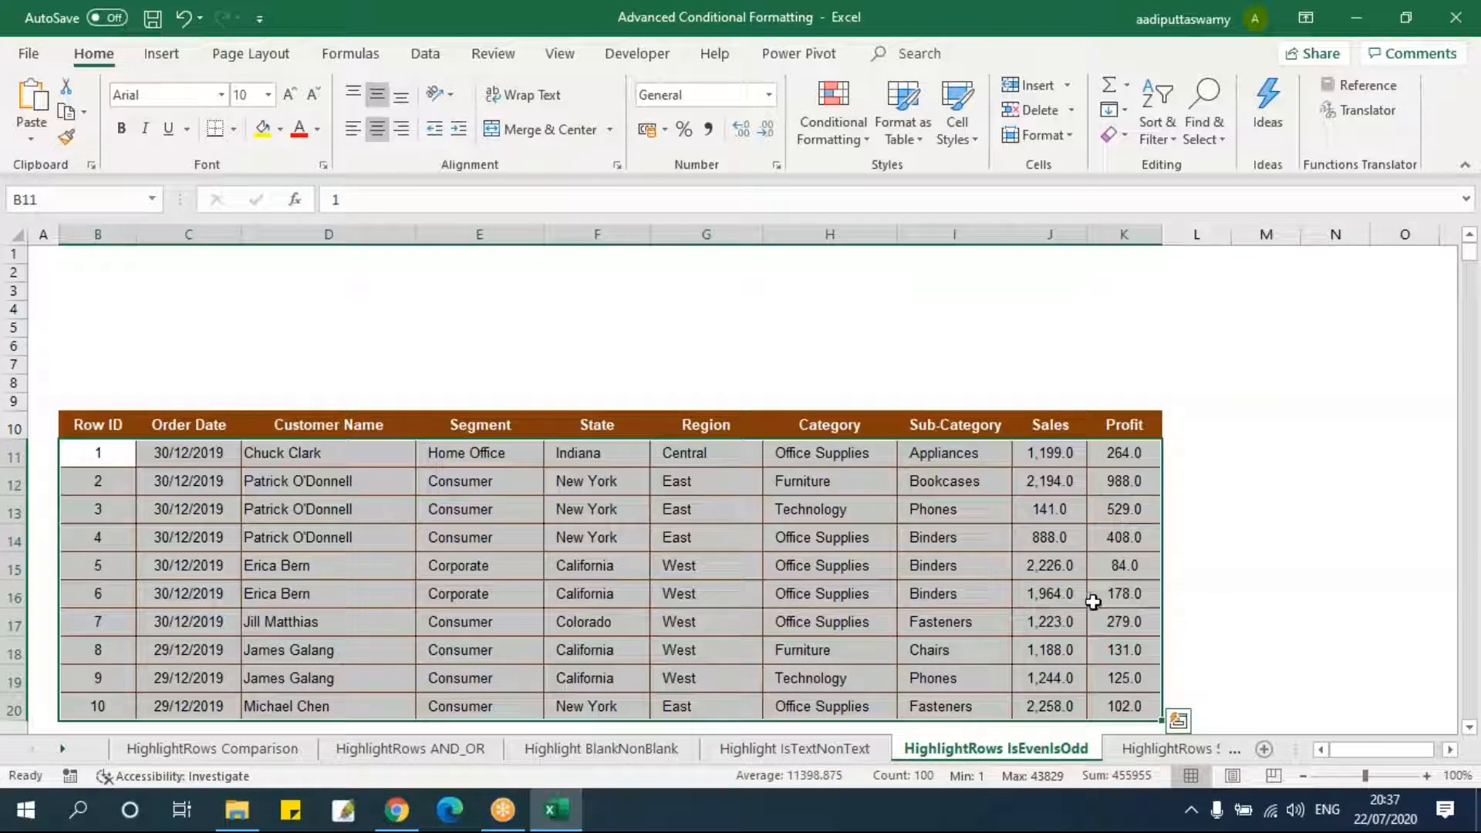
click(834, 139)
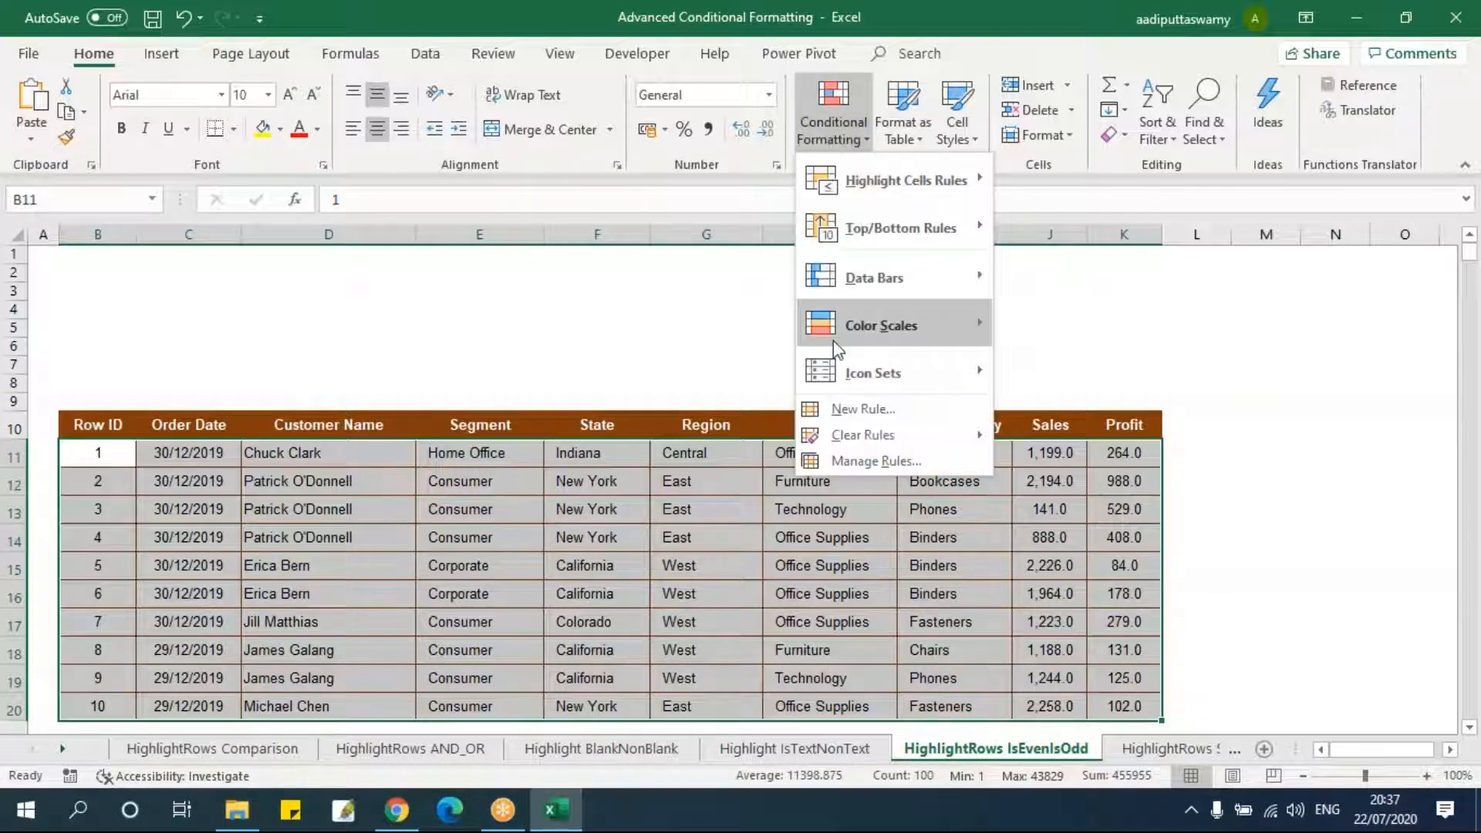
click(851, 458)
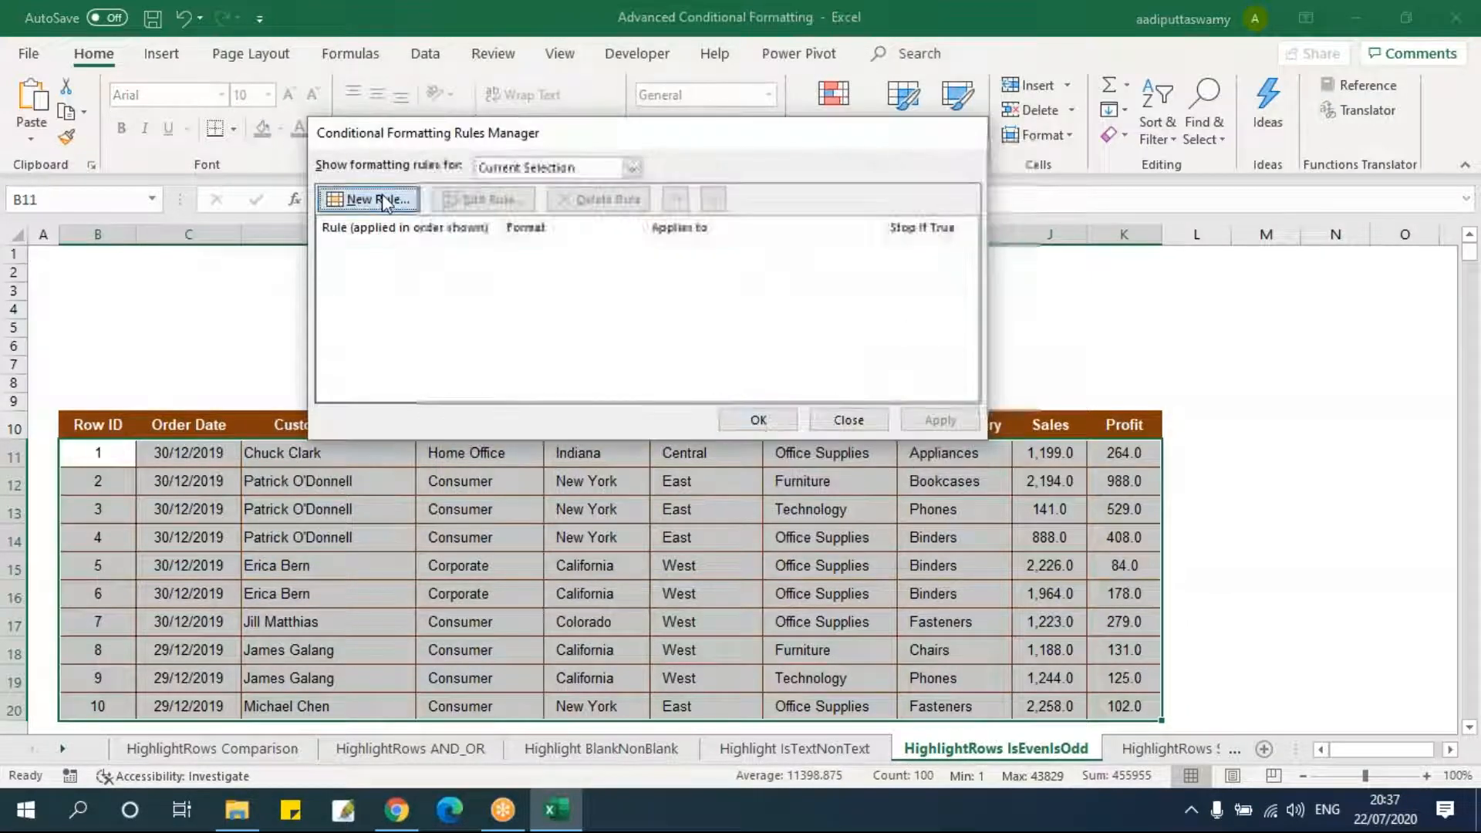
click(373, 199)
click(510, 230)
click(537, 318)
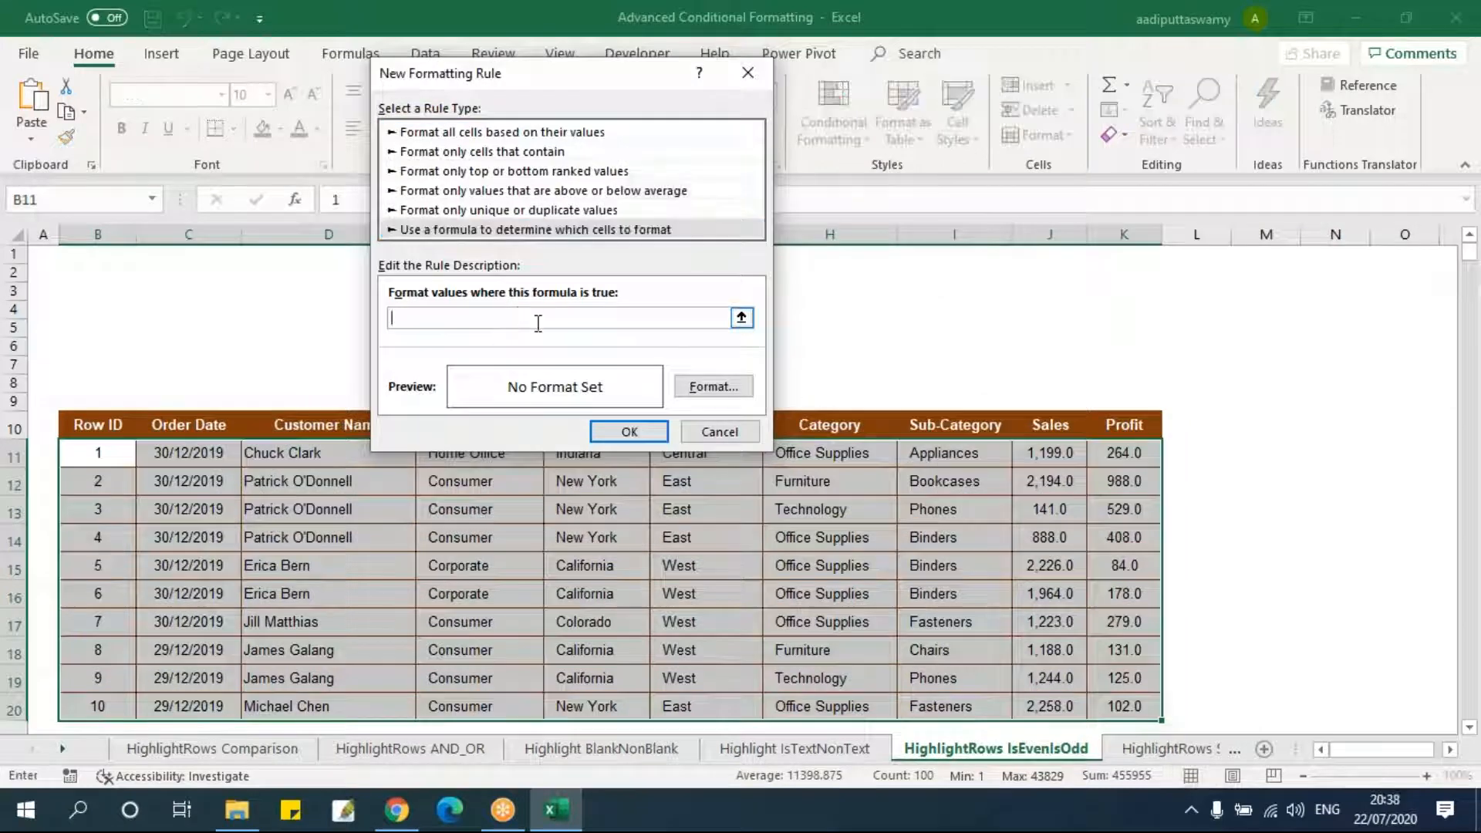
- Enter the rule formula =ISEVEN($J11), keeping the Sales column absolute and the row relative
text(=iseven()
click(1030, 454)
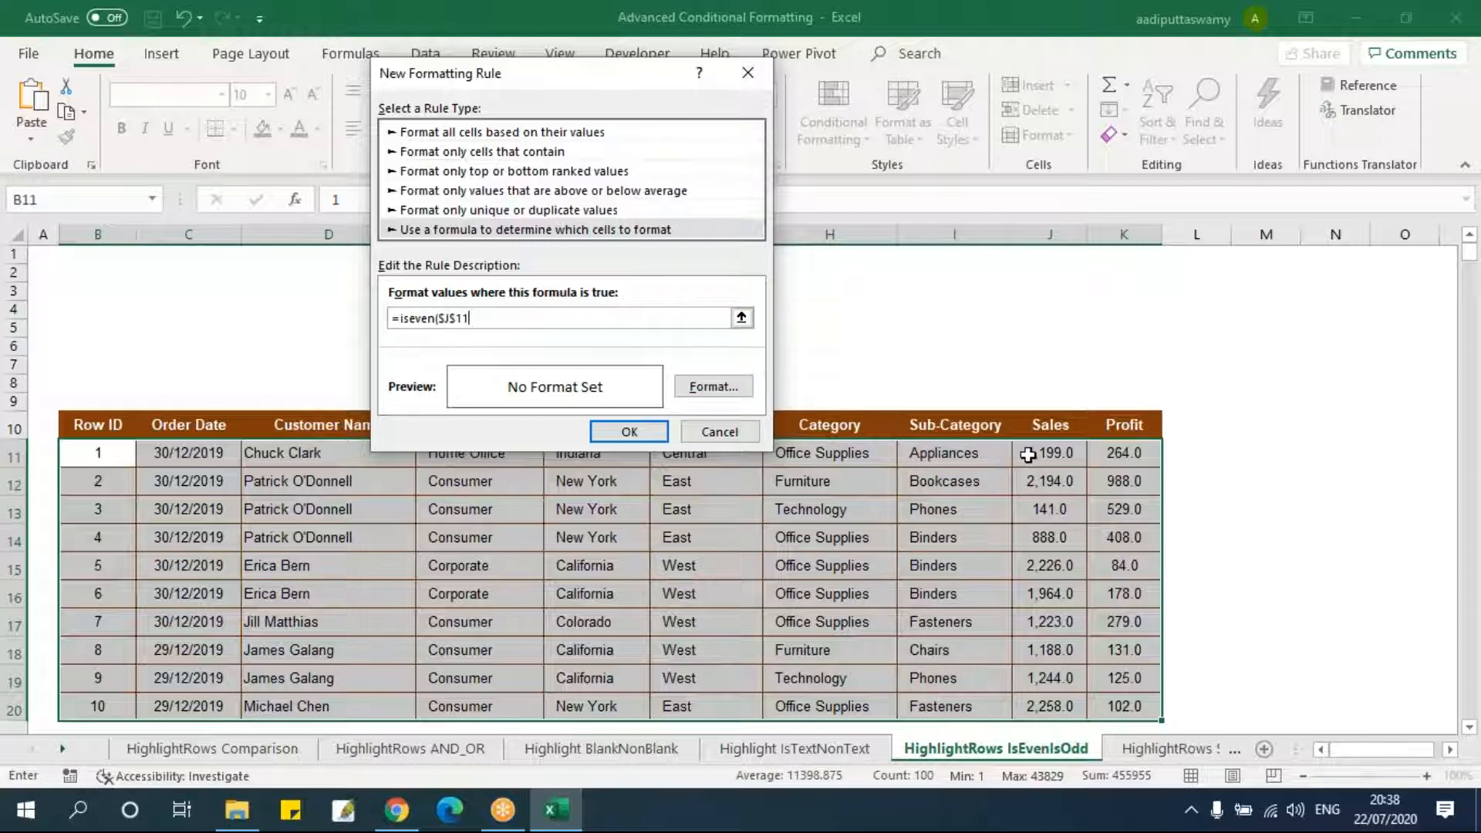
key(F4)
key(F4)
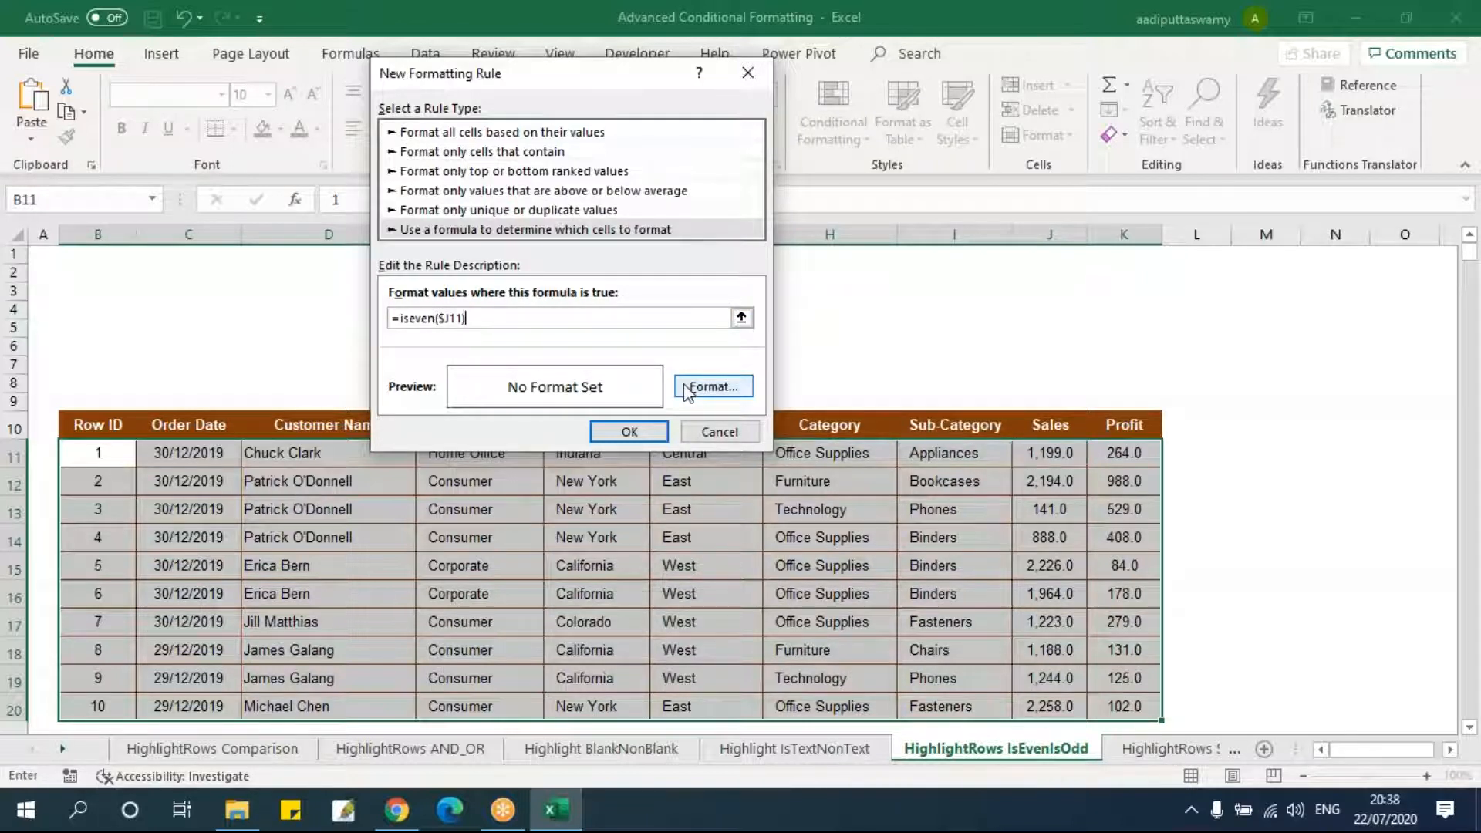
text())
- Give the ISEVEN rule a very light orange fill and apply it to the table
click(700, 389)
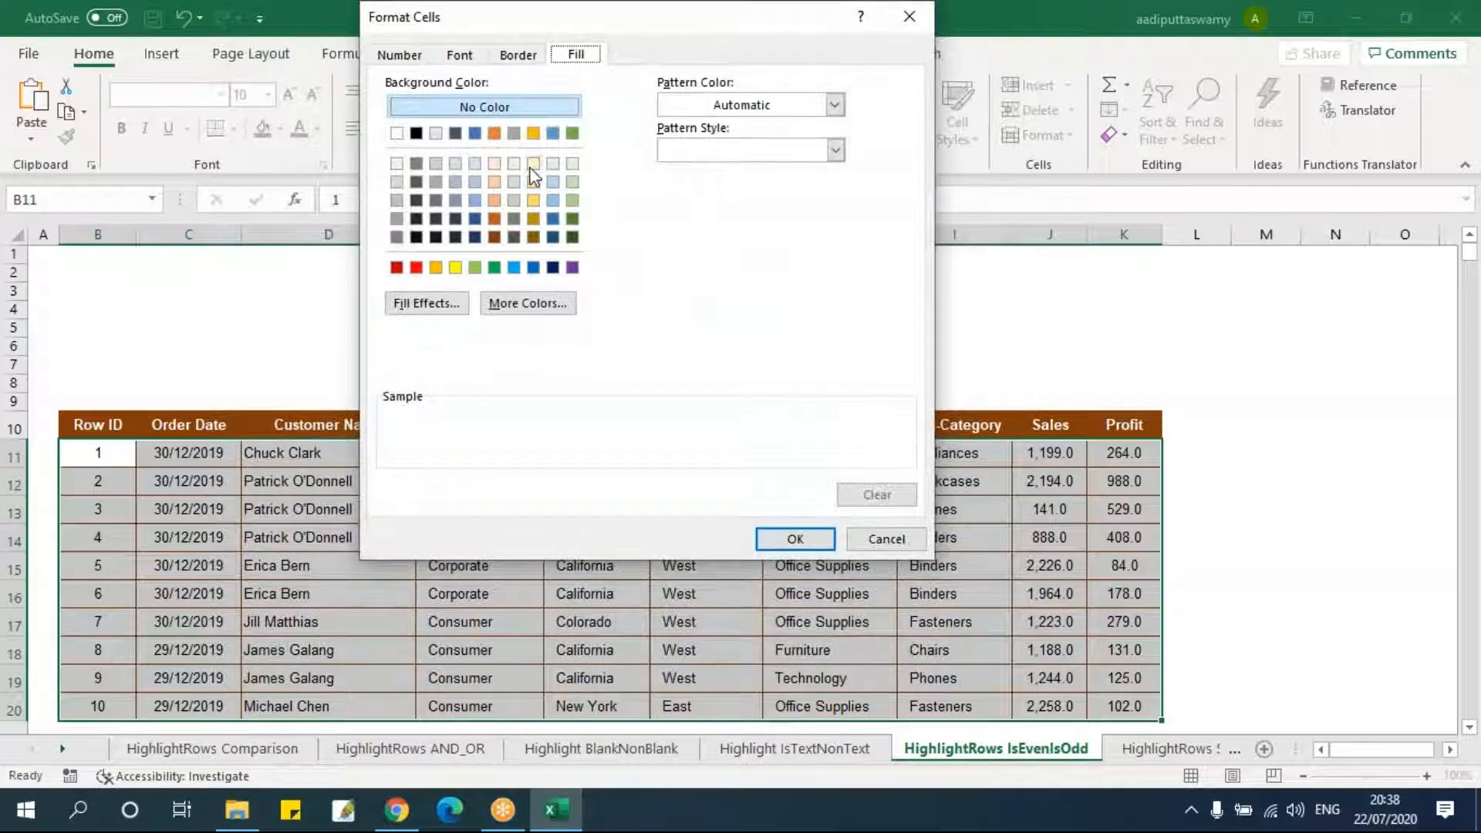
click(494, 163)
click(794, 539)
click(615, 432)
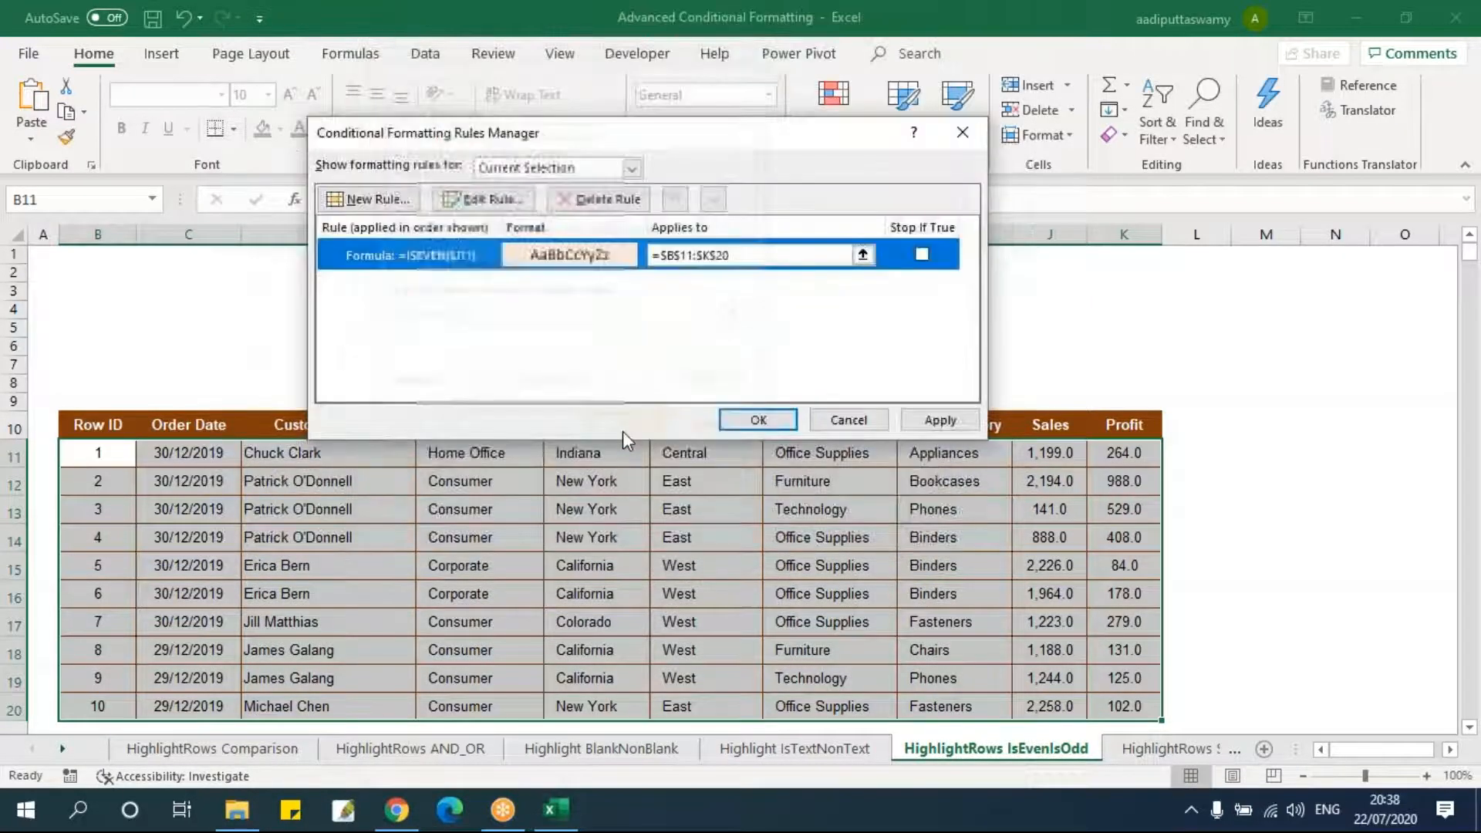
click(941, 420)
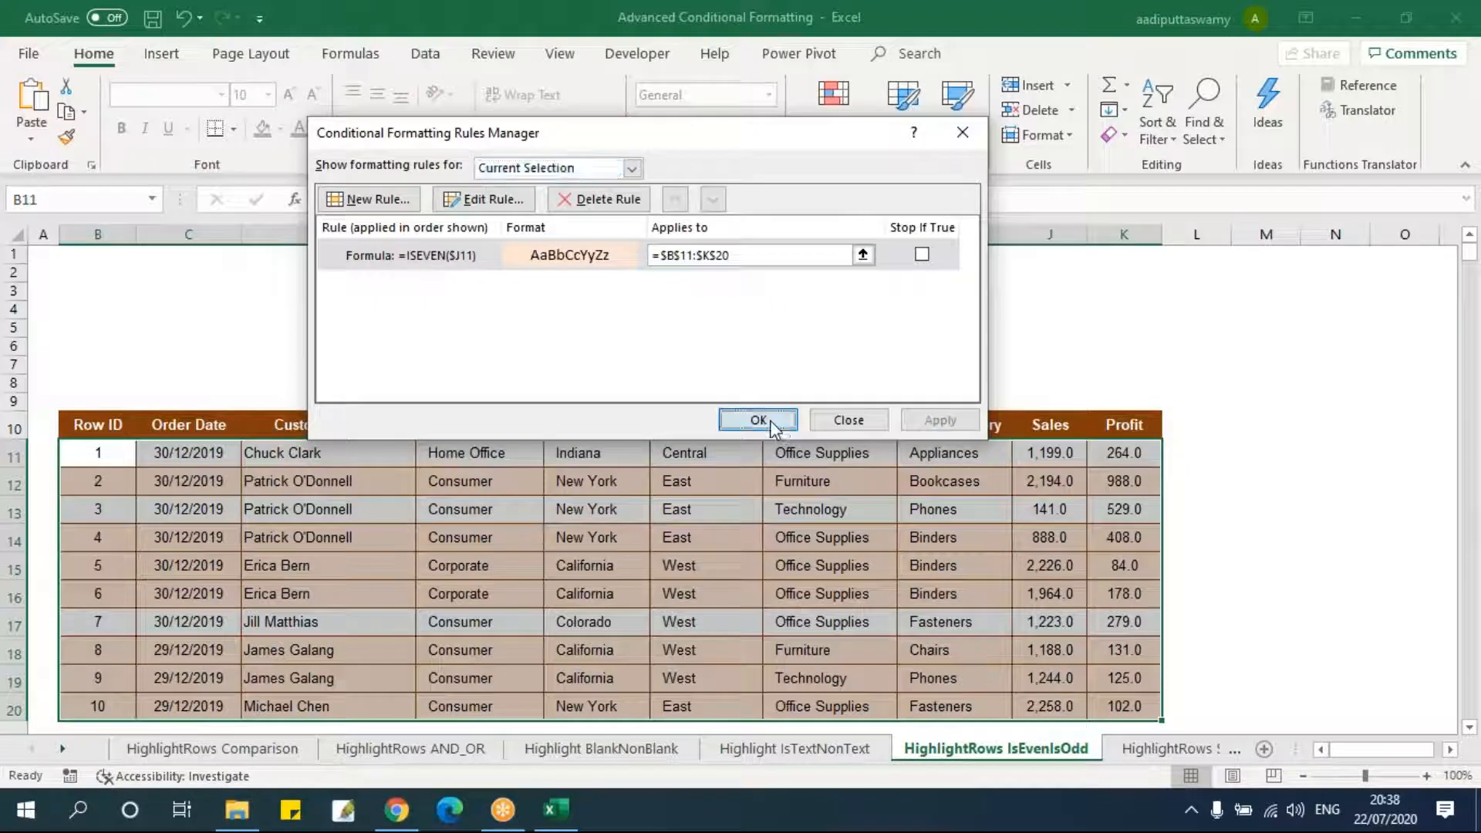
- Close the rules manager and deselect the table to check the rows highlighted by the ISEVEN rule
click(759, 419)
click(1282, 485)
scroll(1265, 521, down, 1)
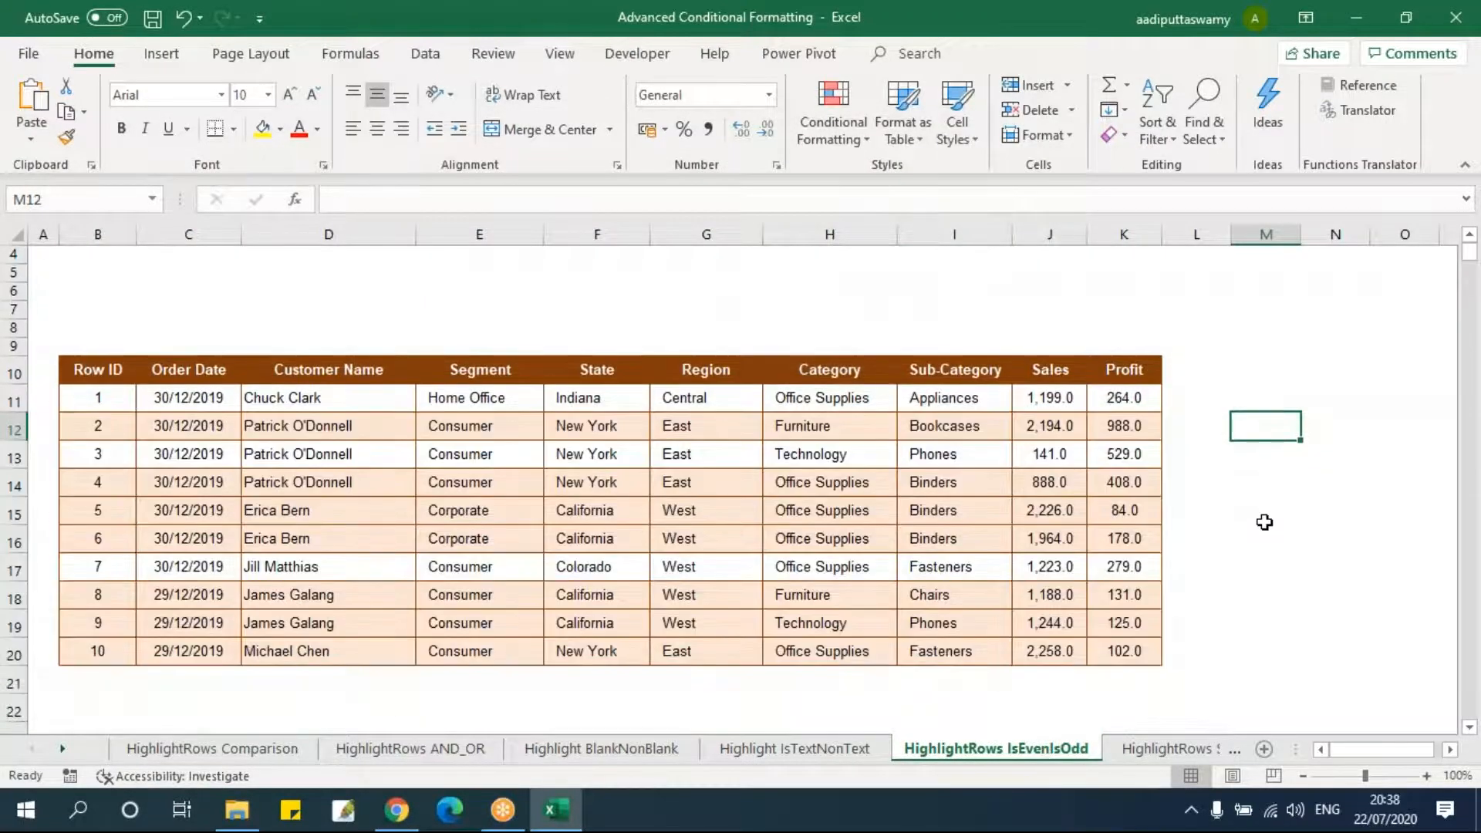
- Change the table's conditional formatting rule formula to =ISODD($J11) and apply it to B11:K20
drag(111, 399, 1123, 651)
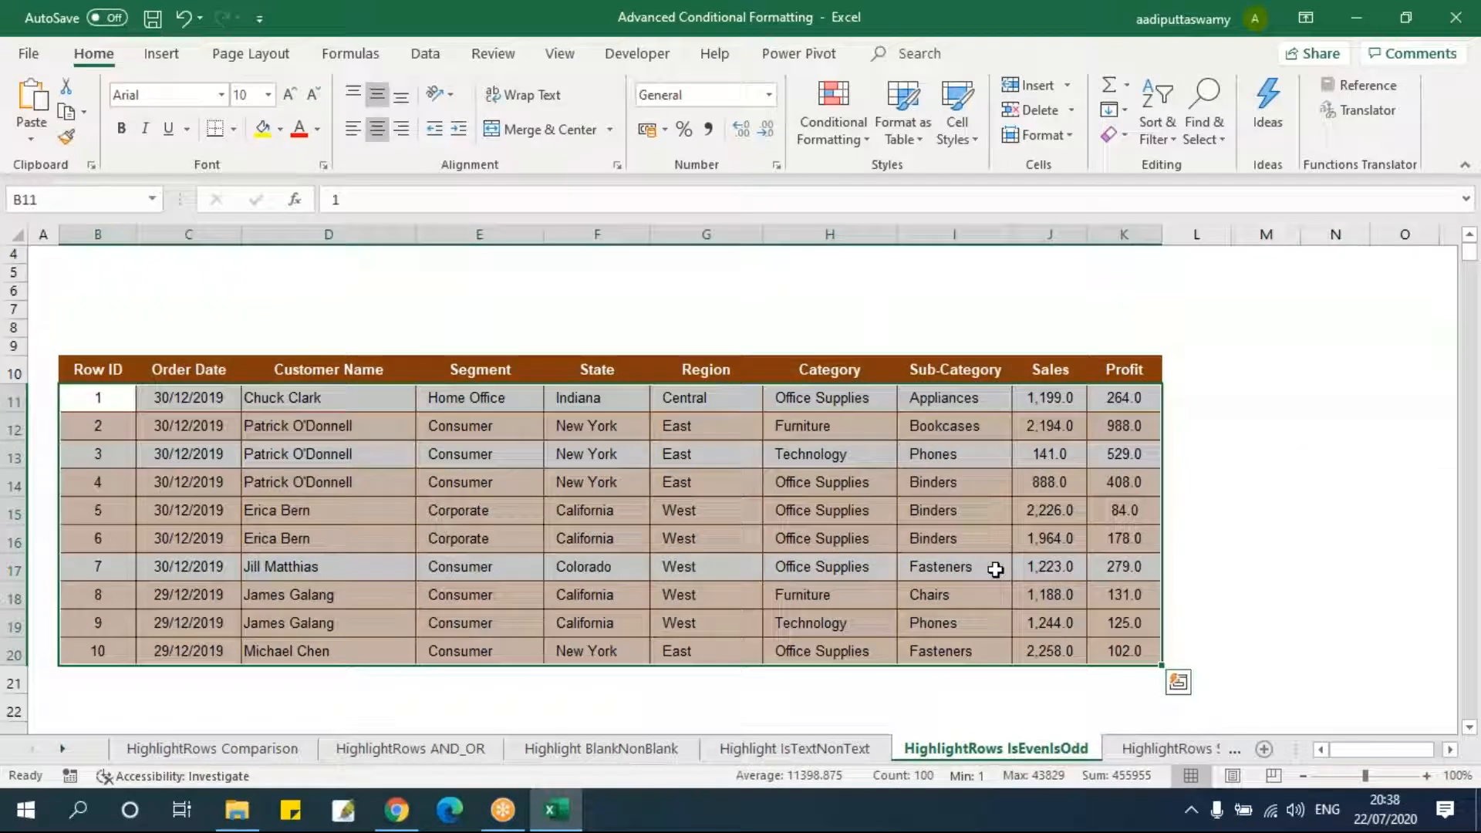
click(841, 138)
click(873, 470)
double_click(570, 256)
click(516, 341)
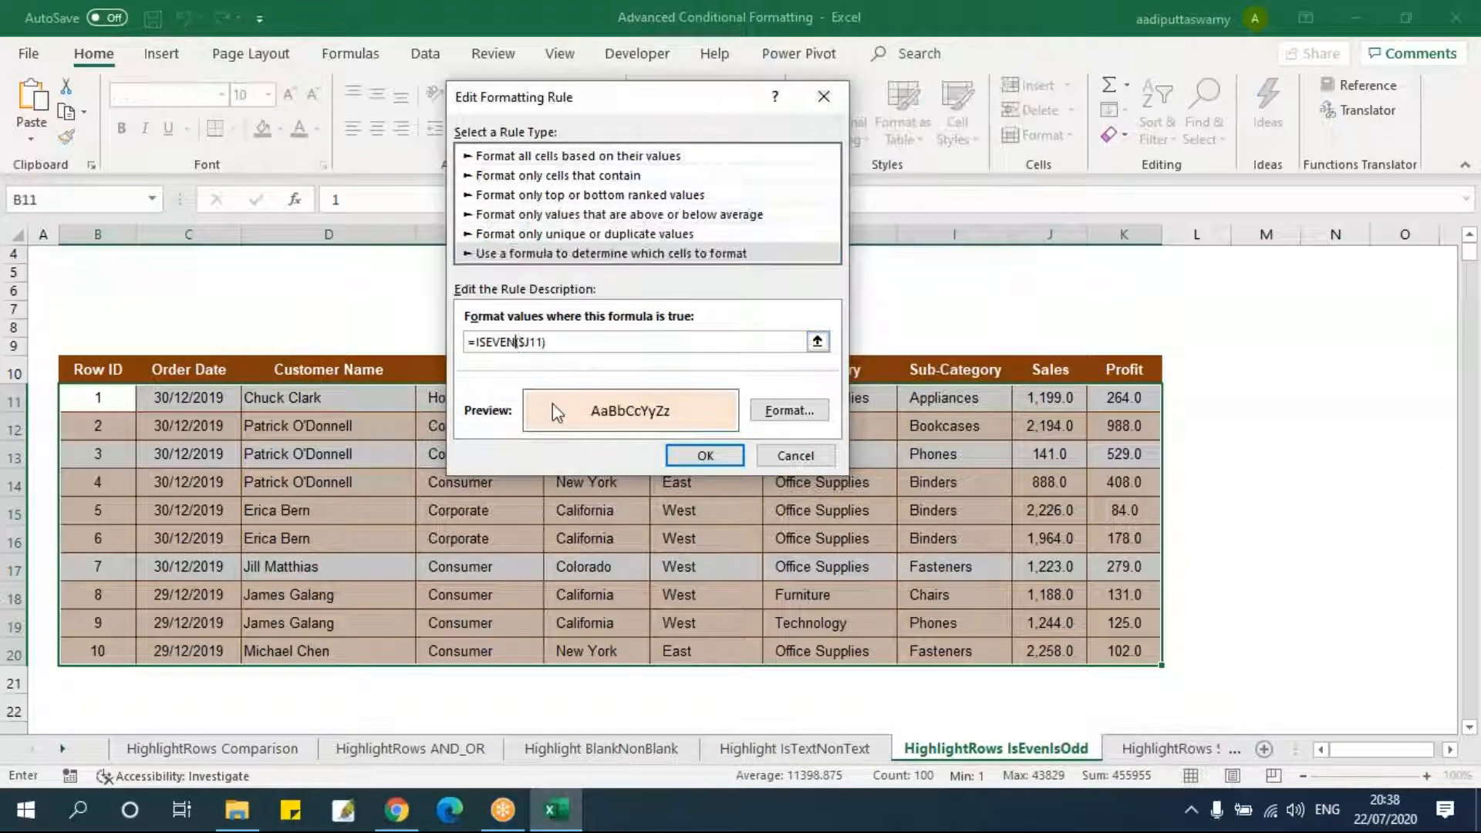
key(BackSpace)
key(BackSpace)
key(BackSpace)
key(BackSpace)
text(odd)
key(Return)
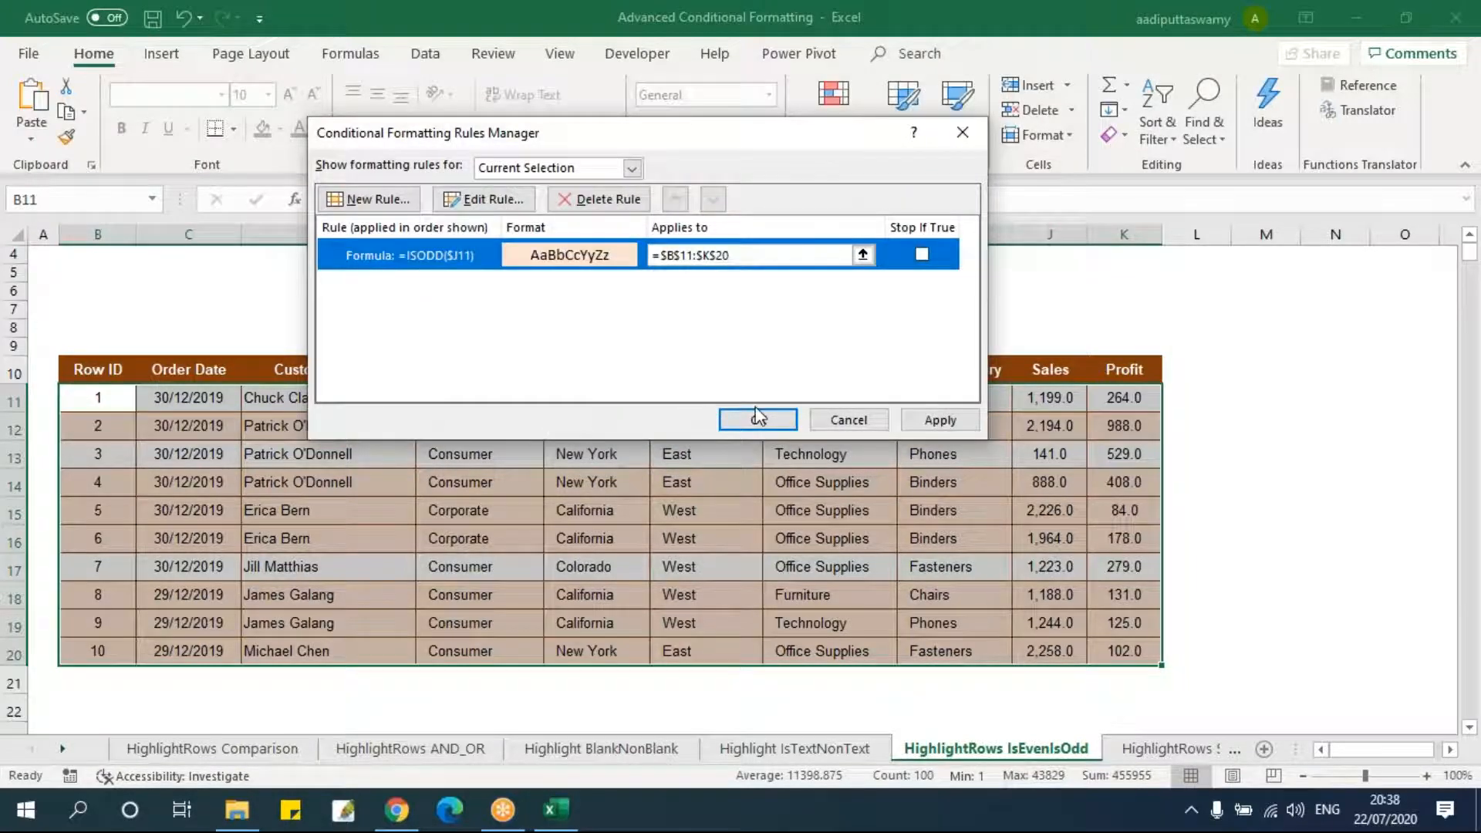
click(756, 416)
click(863, 457)
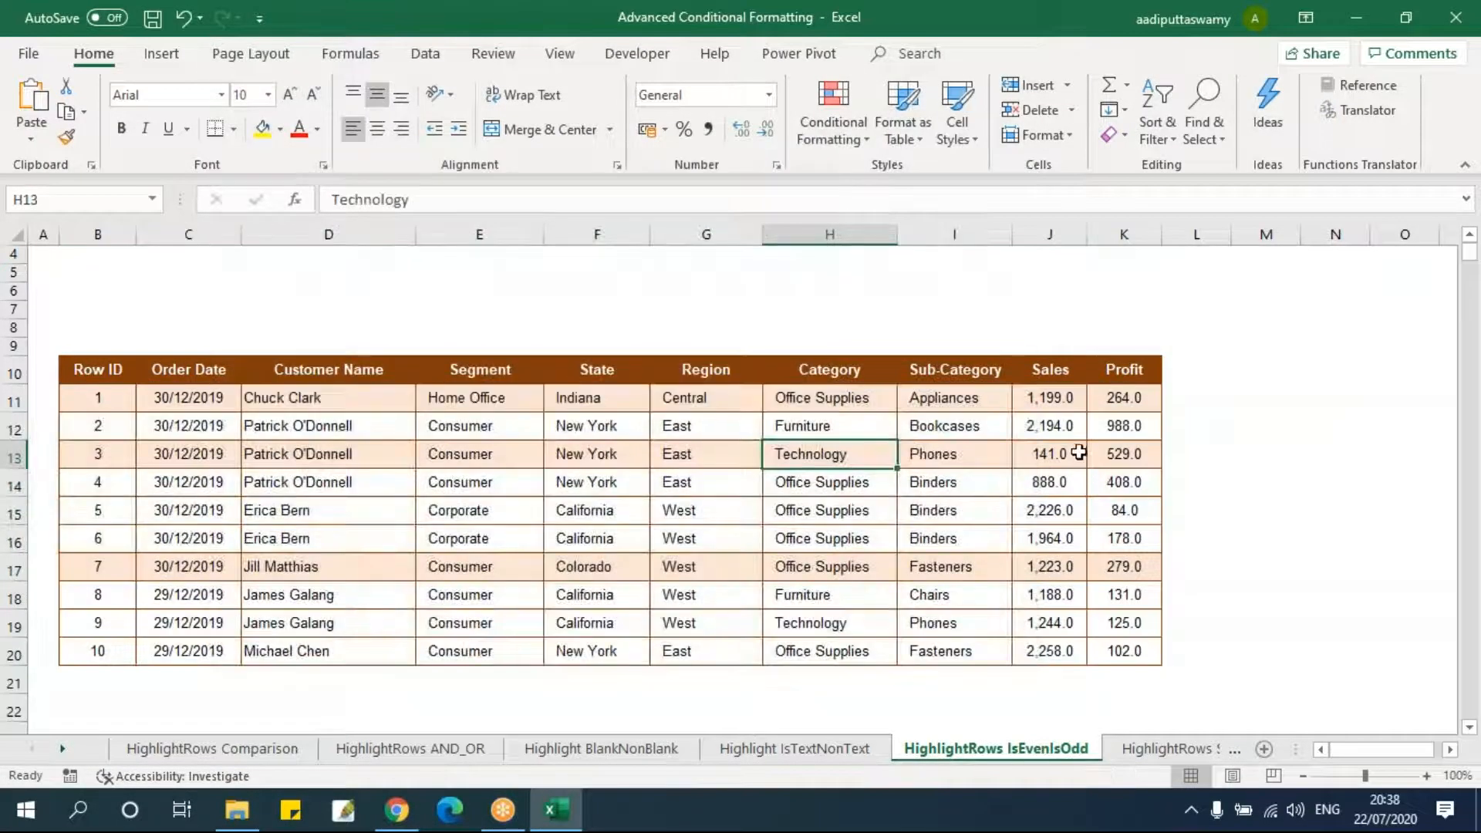
- Select the table B11:K20 and the Sales column in turn to review the formatted range and the column the rule tests
drag(100, 401, 1110, 659)
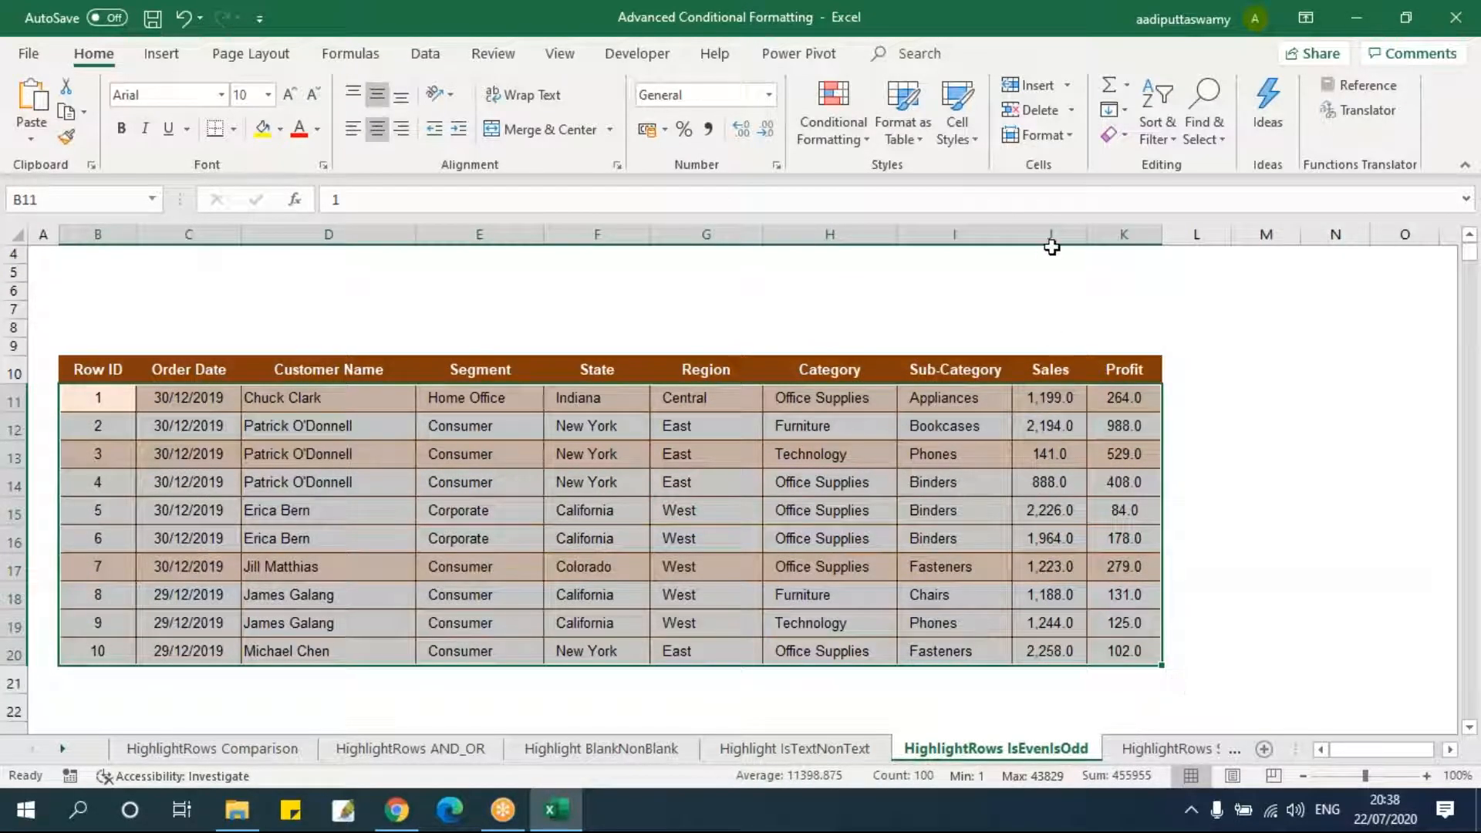
click(1050, 234)
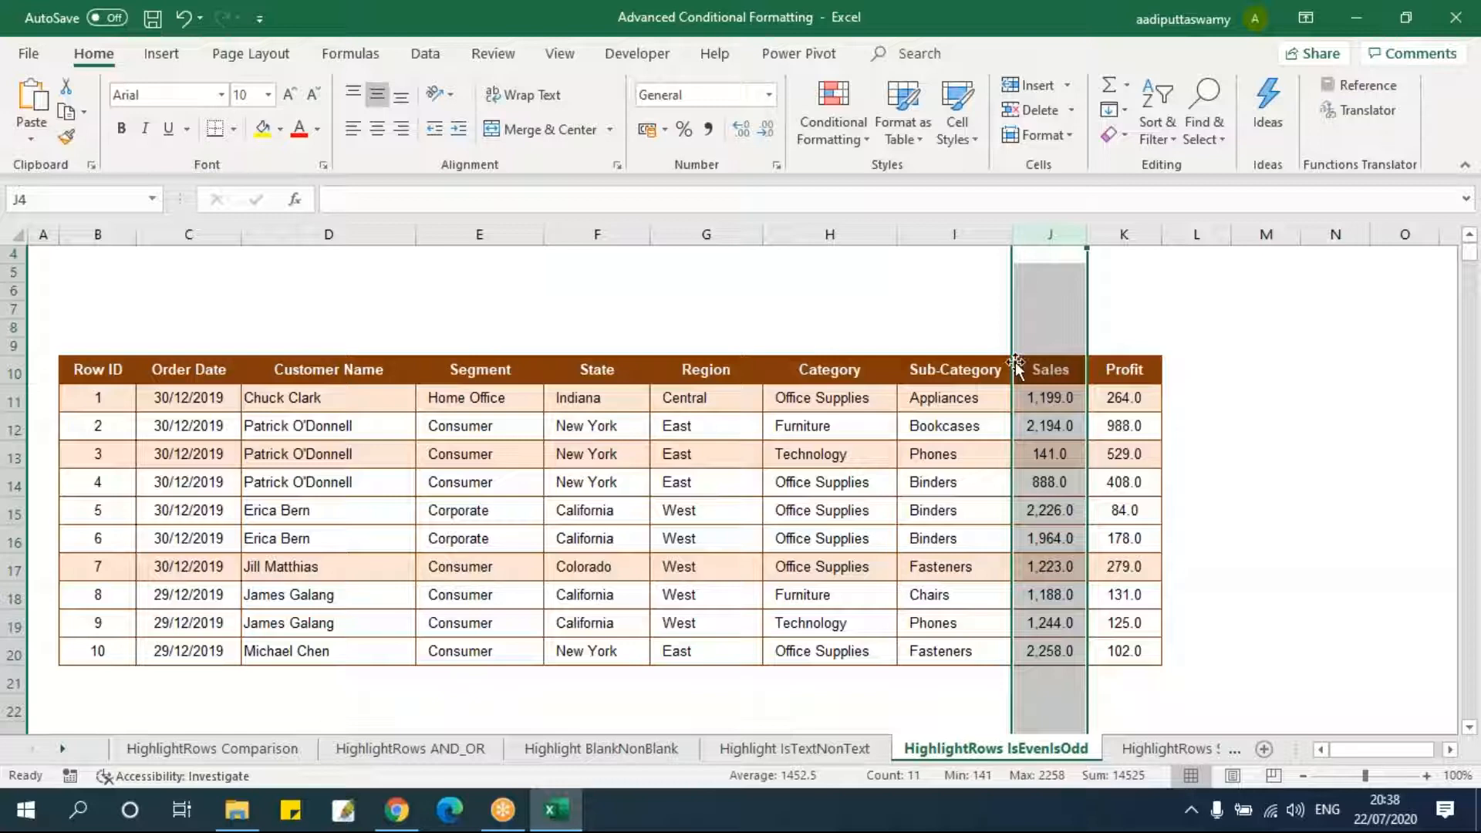
drag(126, 396, 1125, 651)
click(989, 572)
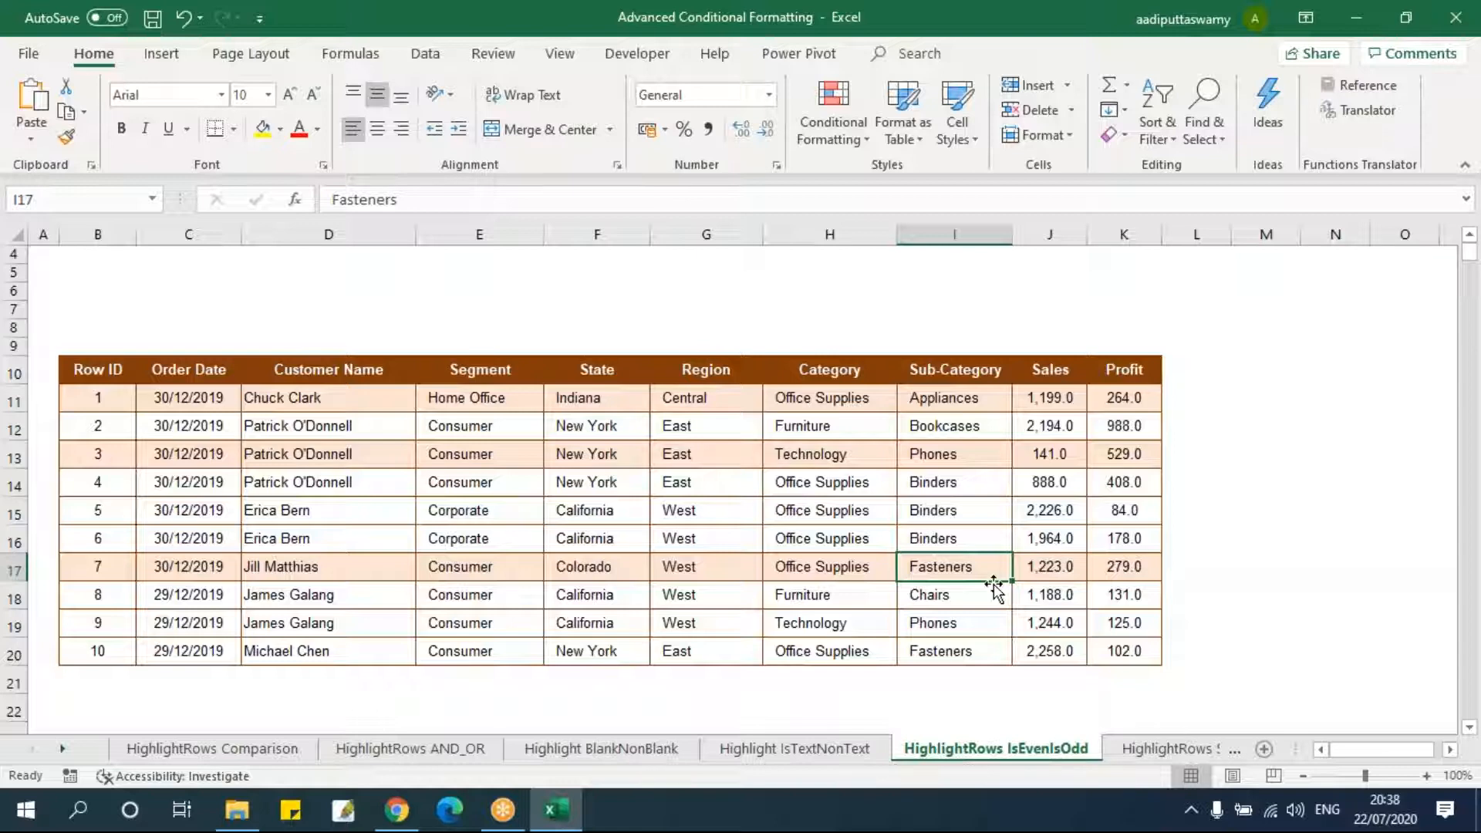
- Review the Highlight BlankNonBlank sheet and the Sales and Profit cells on Highlight IsTextNonText, ending on the HighlightRows IsEvenIsOdd sheet
click(600, 748)
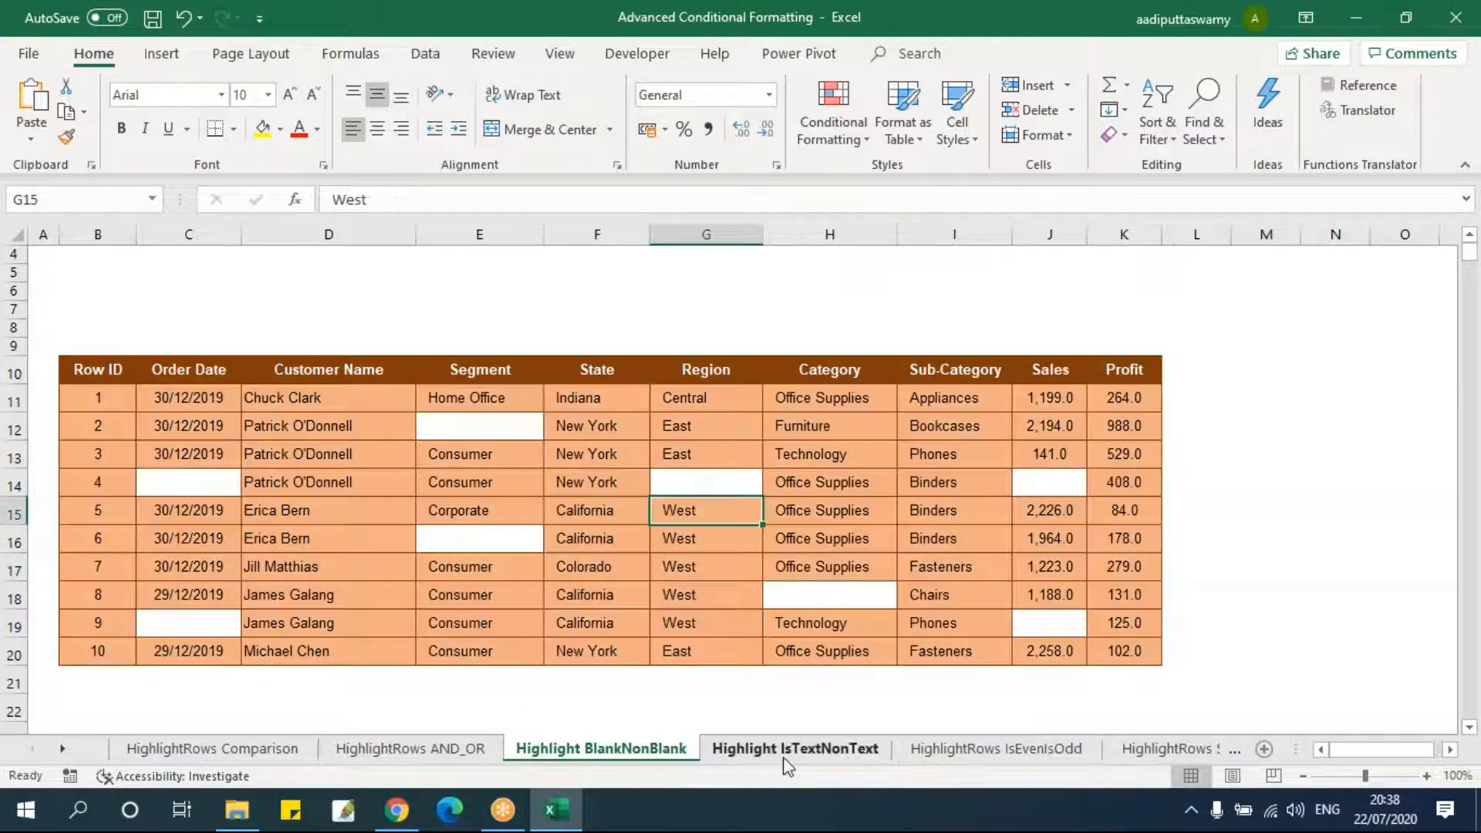
click(784, 757)
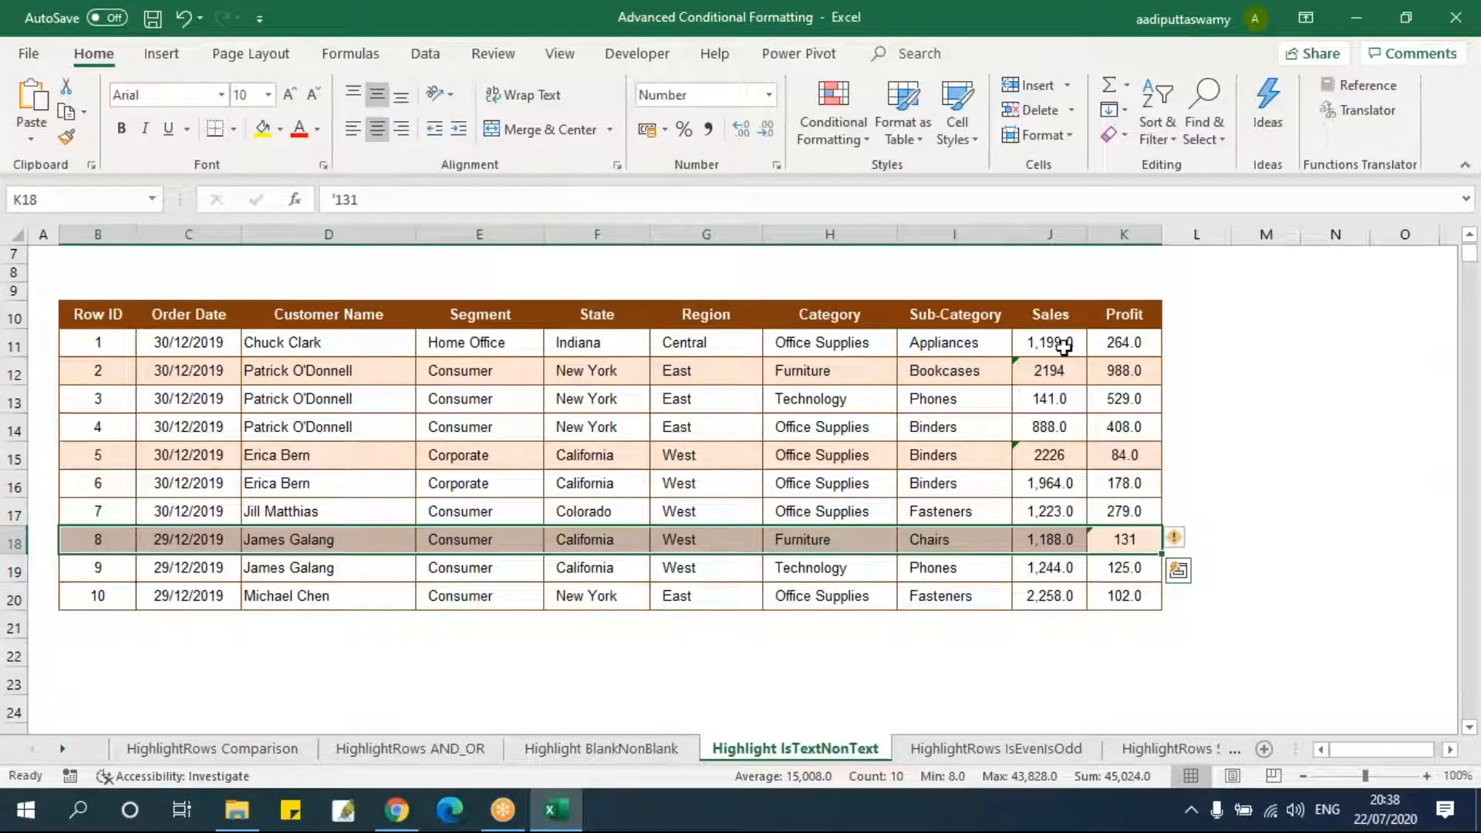
drag(1063, 347, 1123, 590)
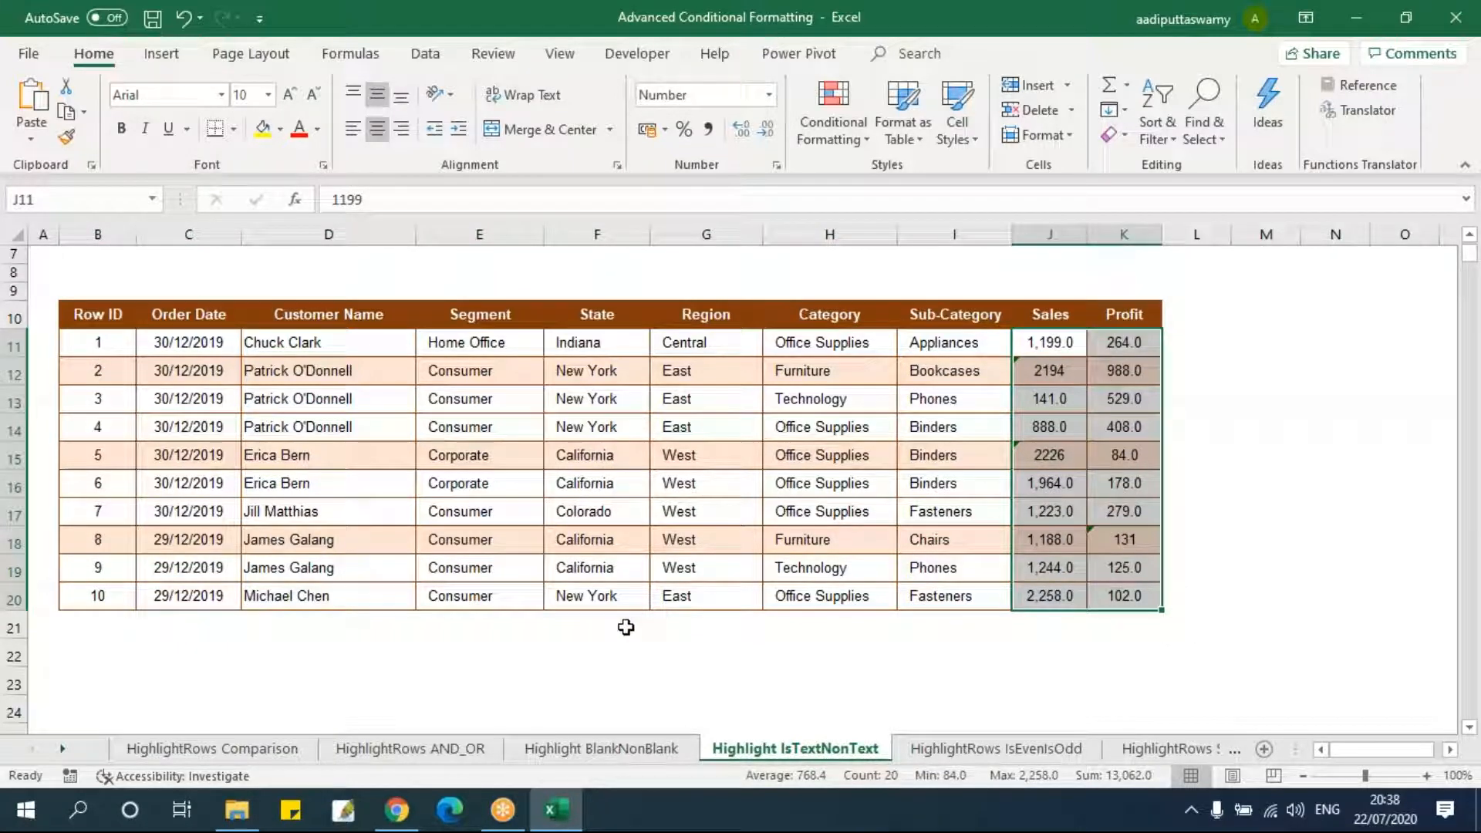
right_click(1155, 752)
key(Escape)
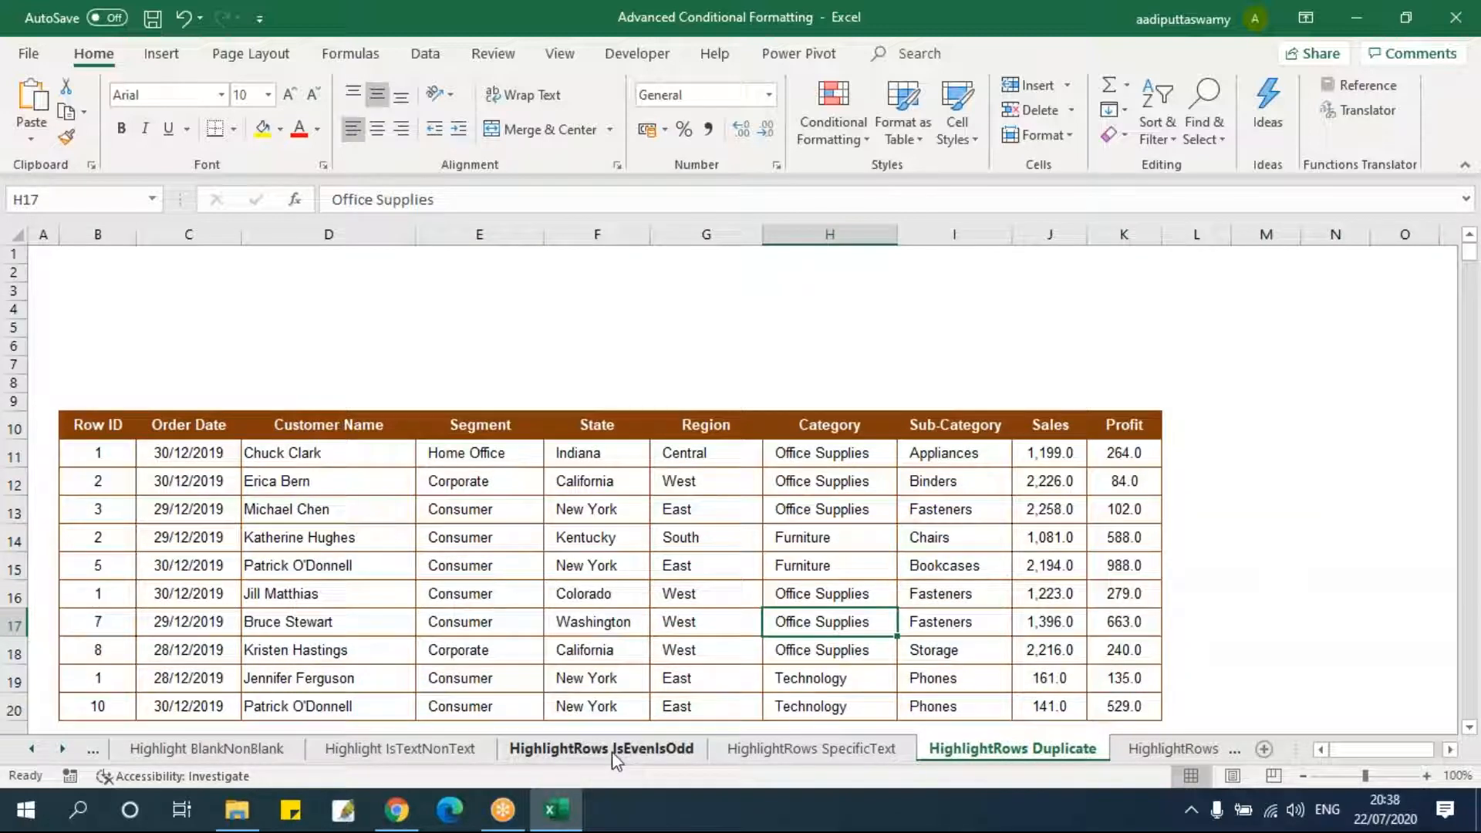
click(592, 754)
click(758, 546)
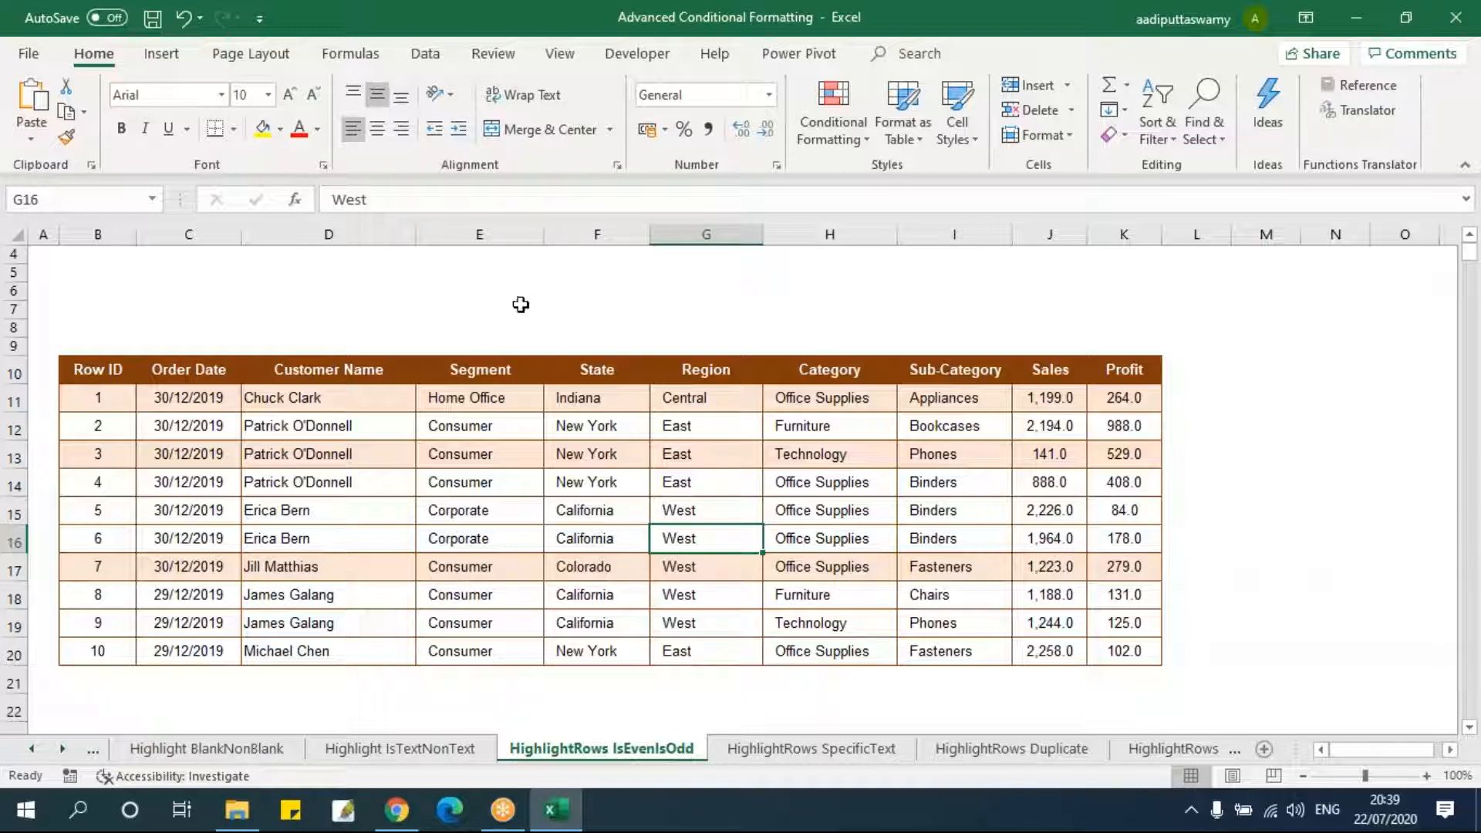
- On the HighlightRows SpecificText sheet, examine the Product Name entries for those containing the word Rubber
click(810, 750)
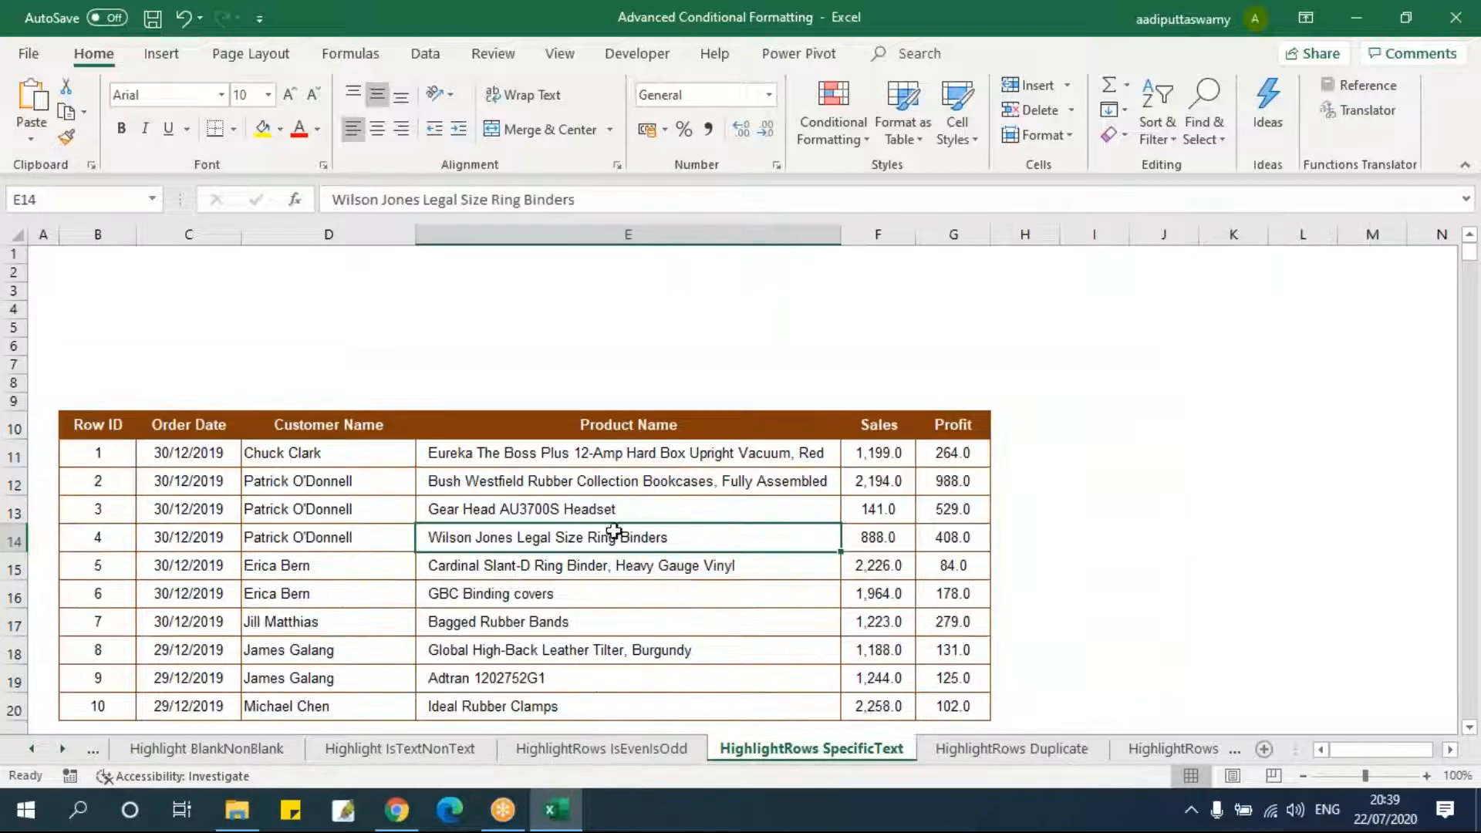
scroll(684, 512, down, 2)
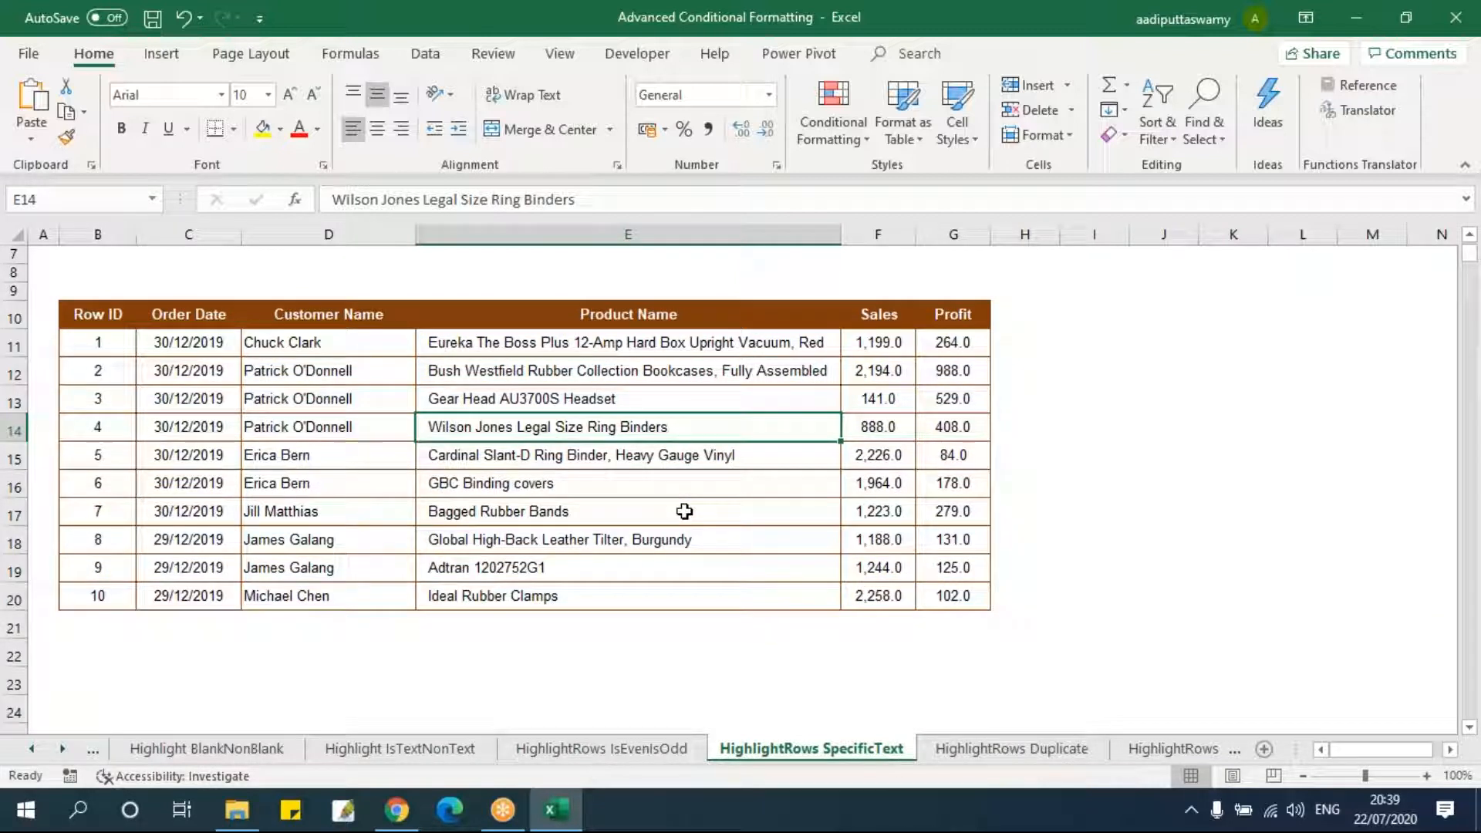
click(519, 513)
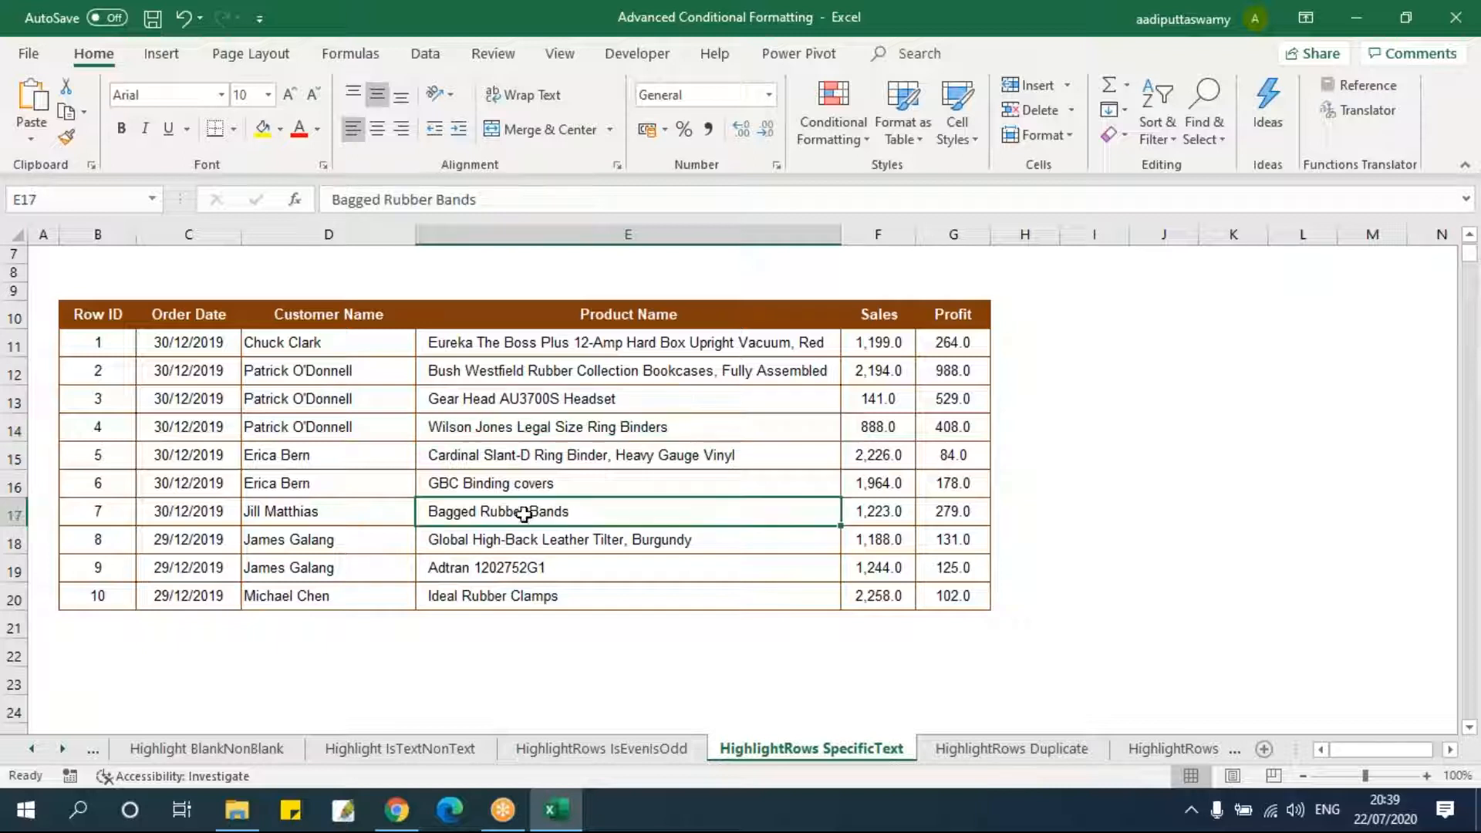
click(518, 597)
click(505, 540)
click(496, 428)
click(529, 371)
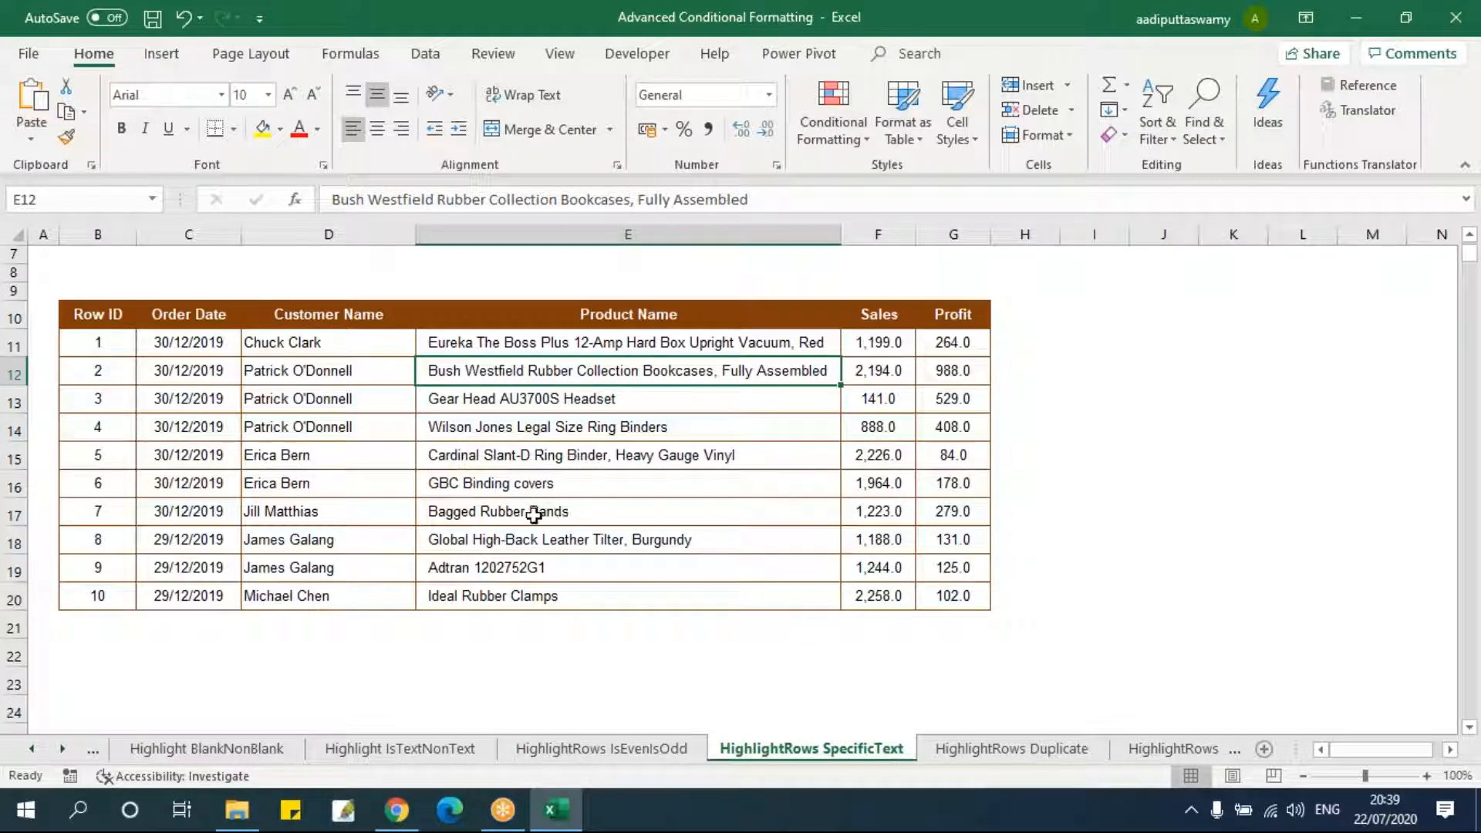
click(588, 429)
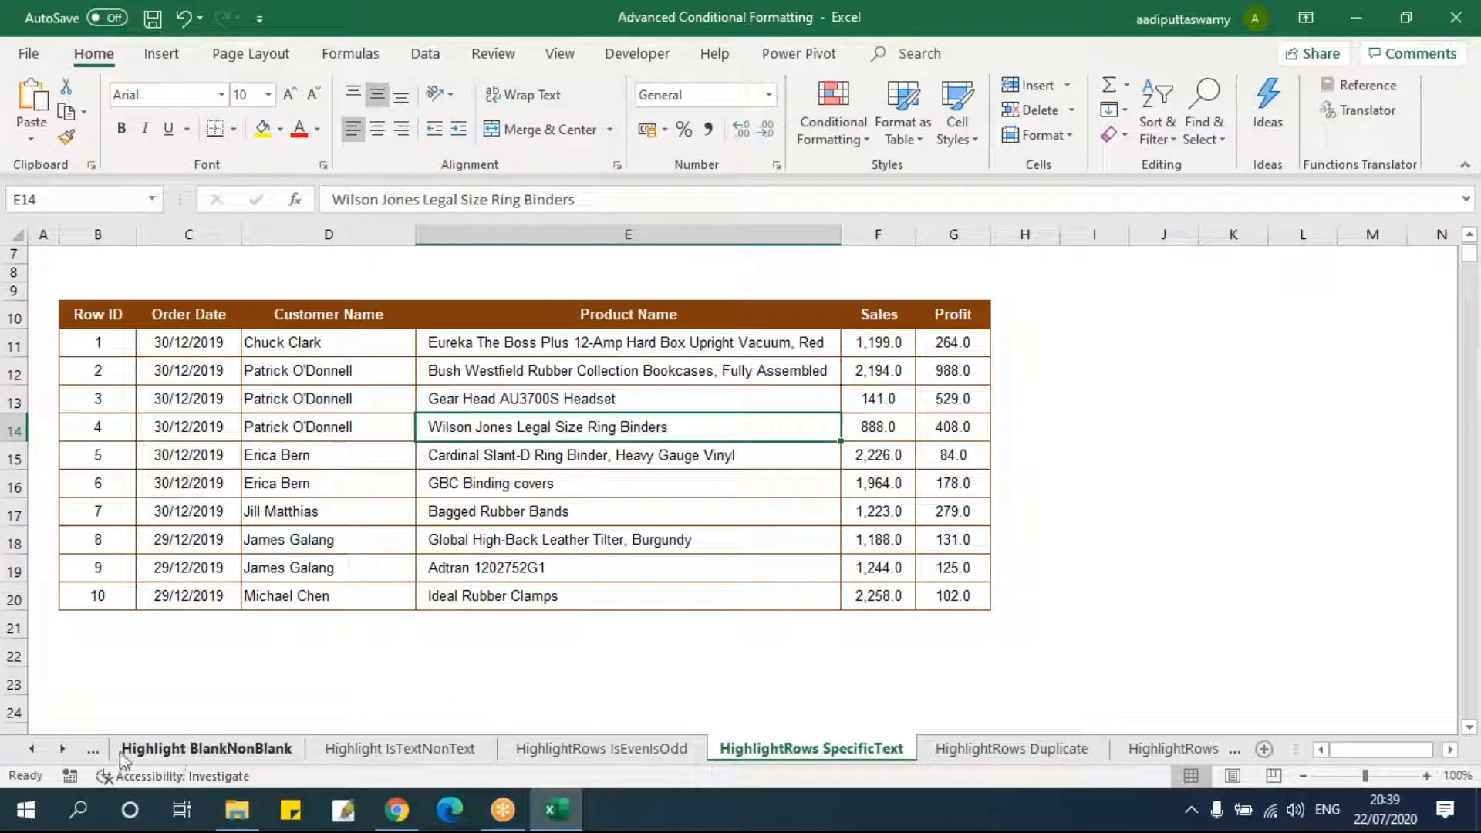
- Compare with the Segment and State values on the HighlightRows AND_OR sheet, ending on the HighlightRows SpecificText sheet
click(32, 748)
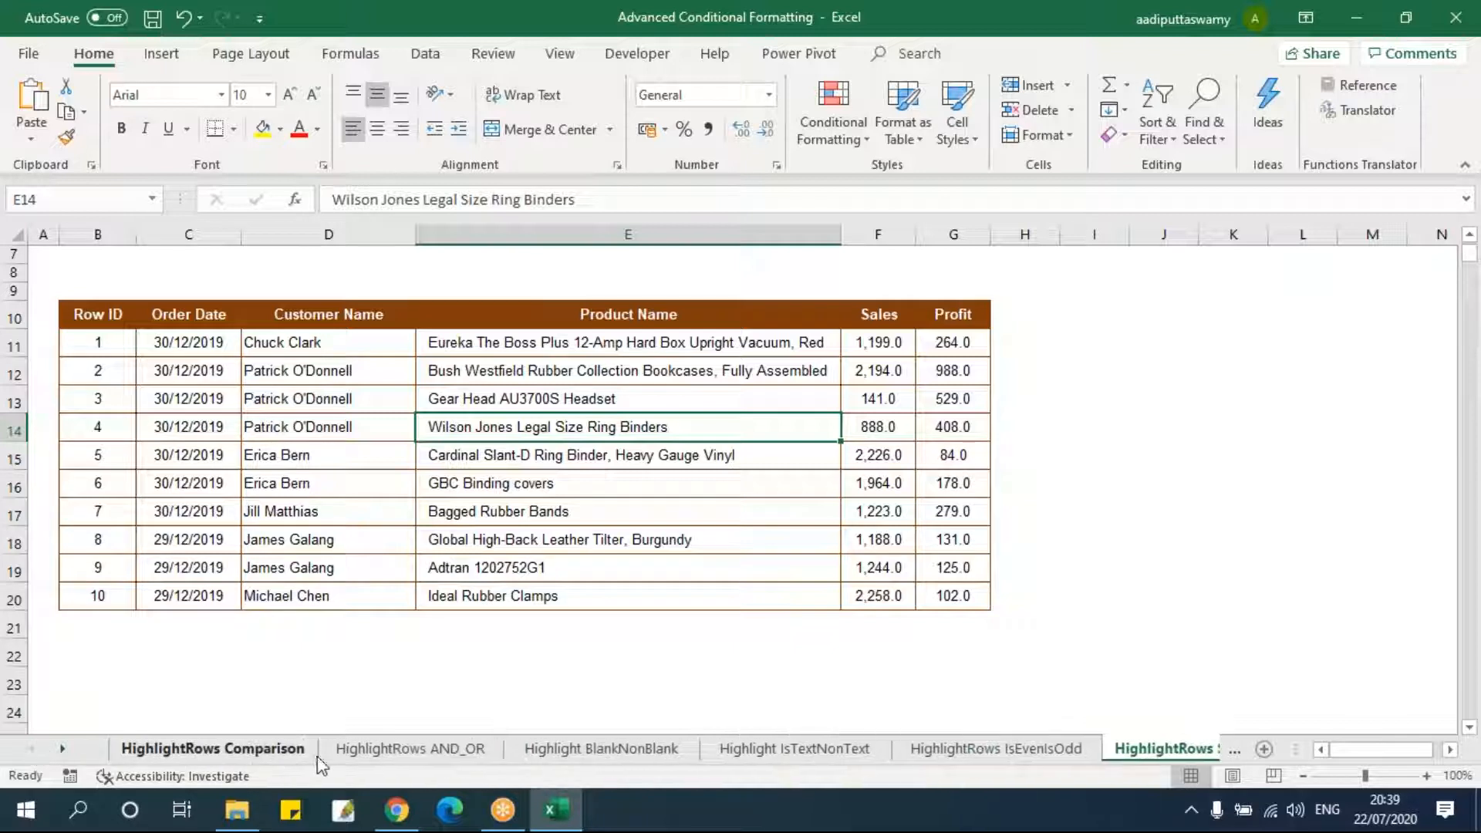
click(410, 749)
click(525, 489)
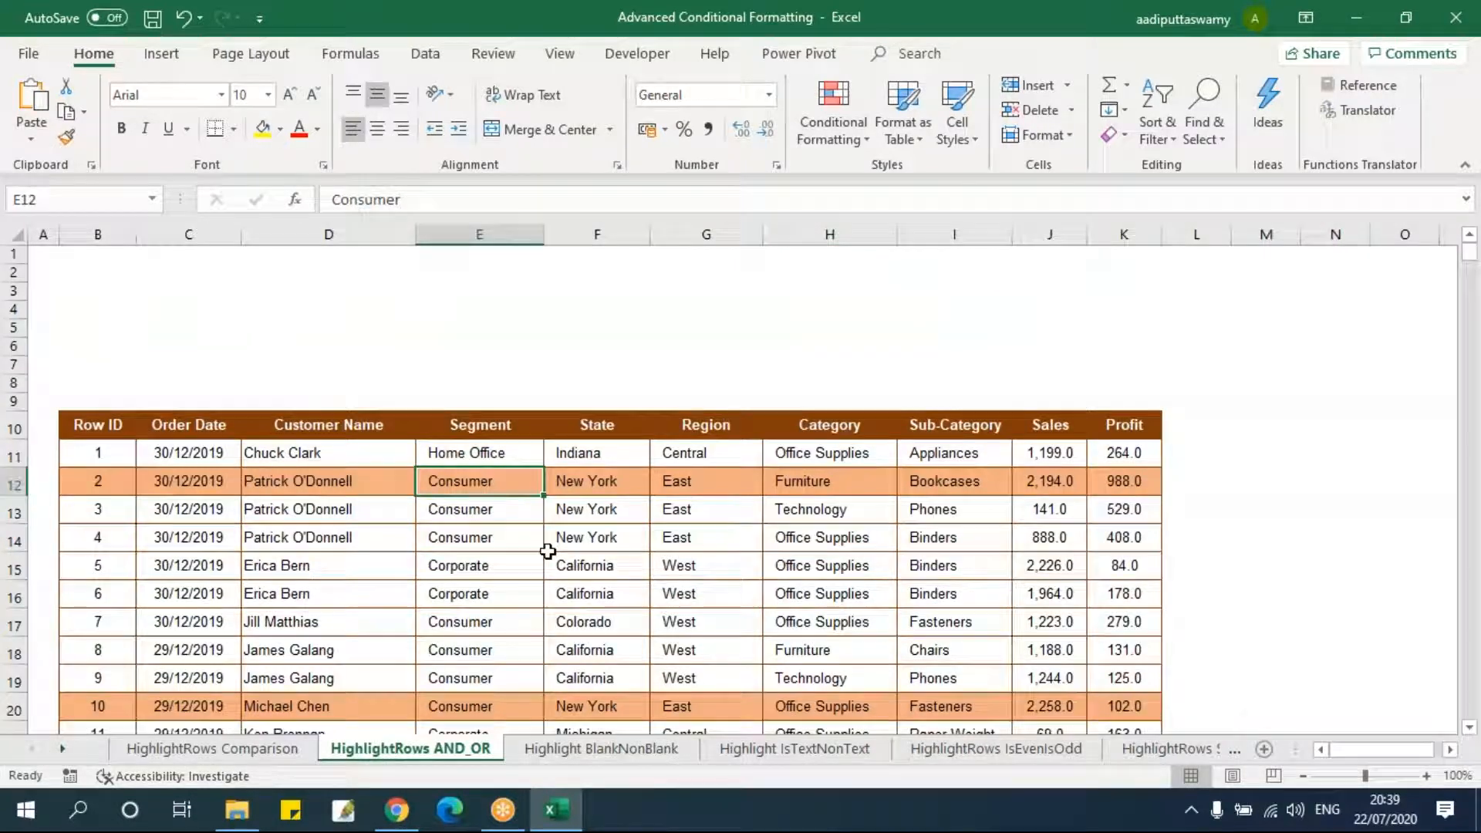
click(615, 479)
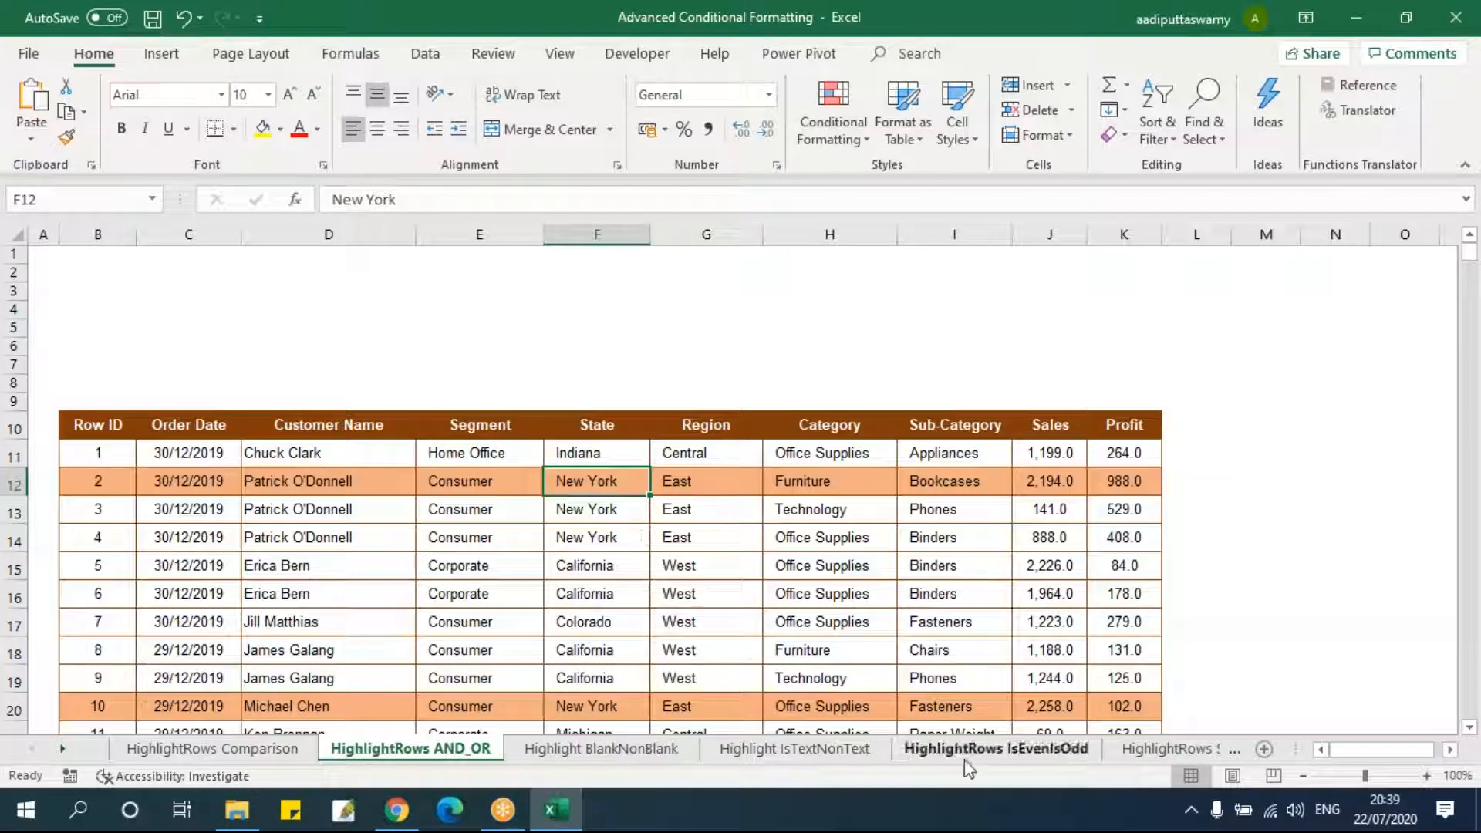
click(1165, 749)
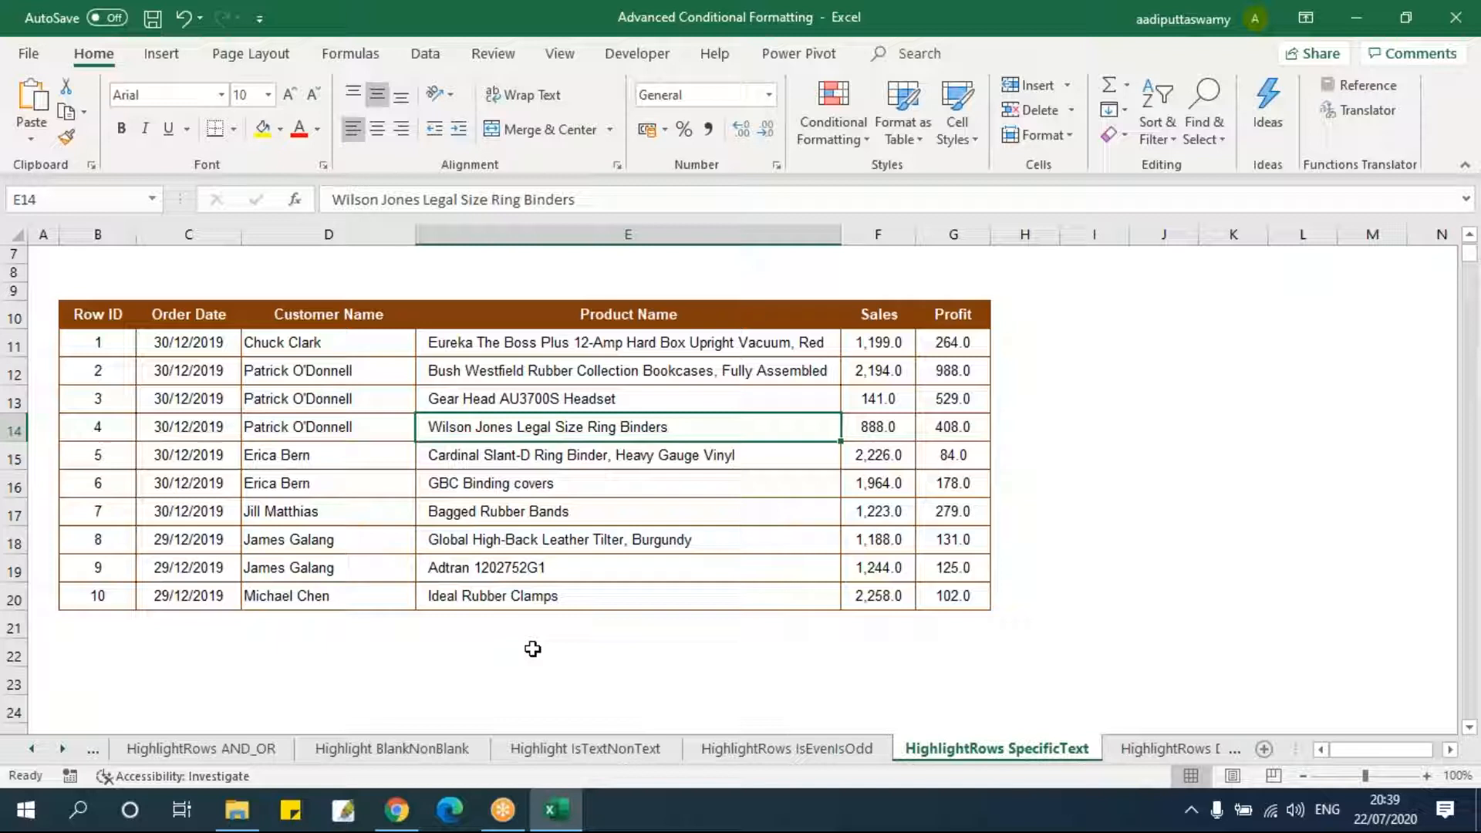
- Enter =FIND("Rubber",E11) in cell H11 beside the table and fill it down to H20
click(1043, 351)
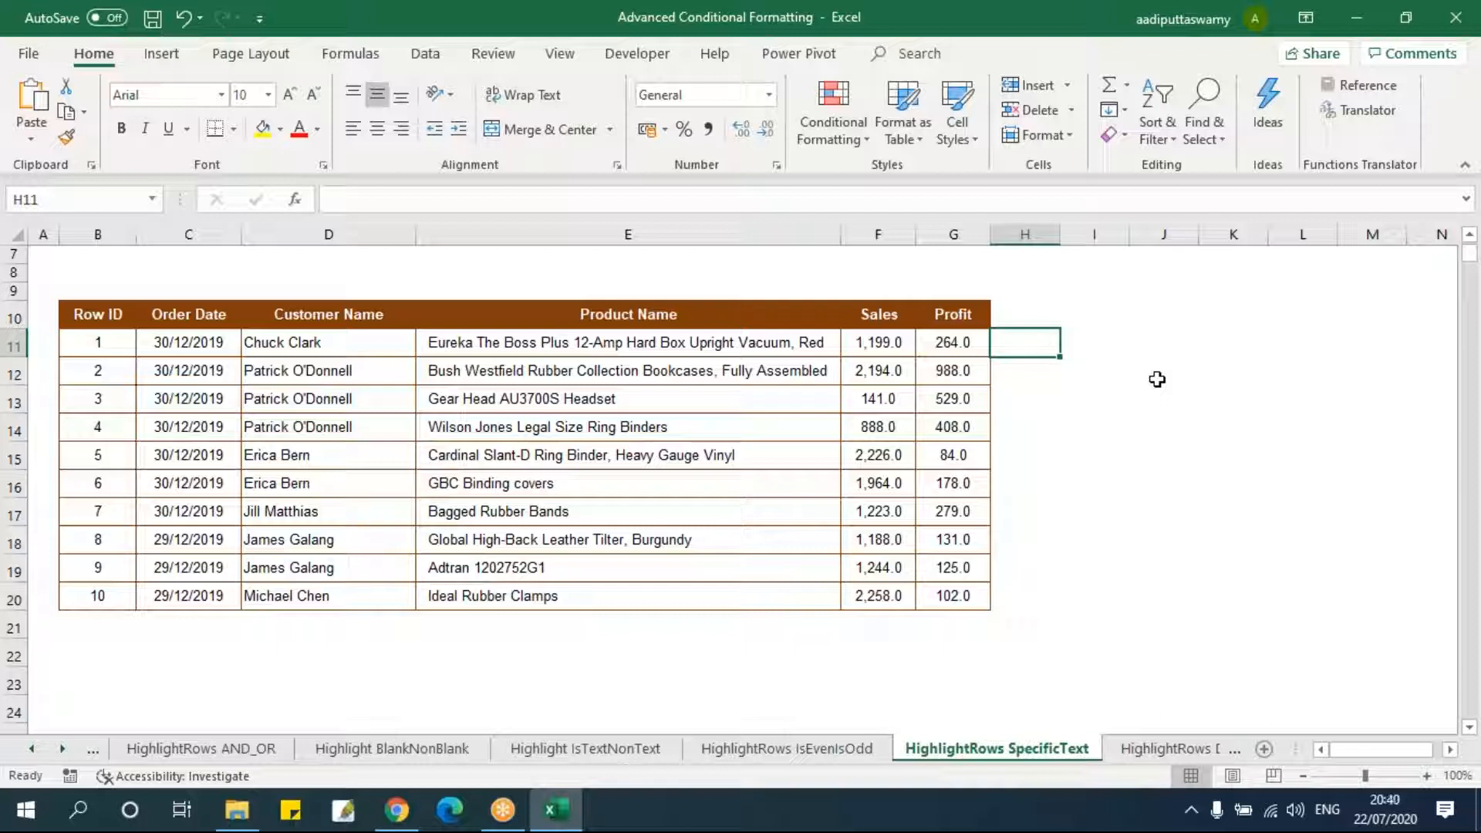
text(=)
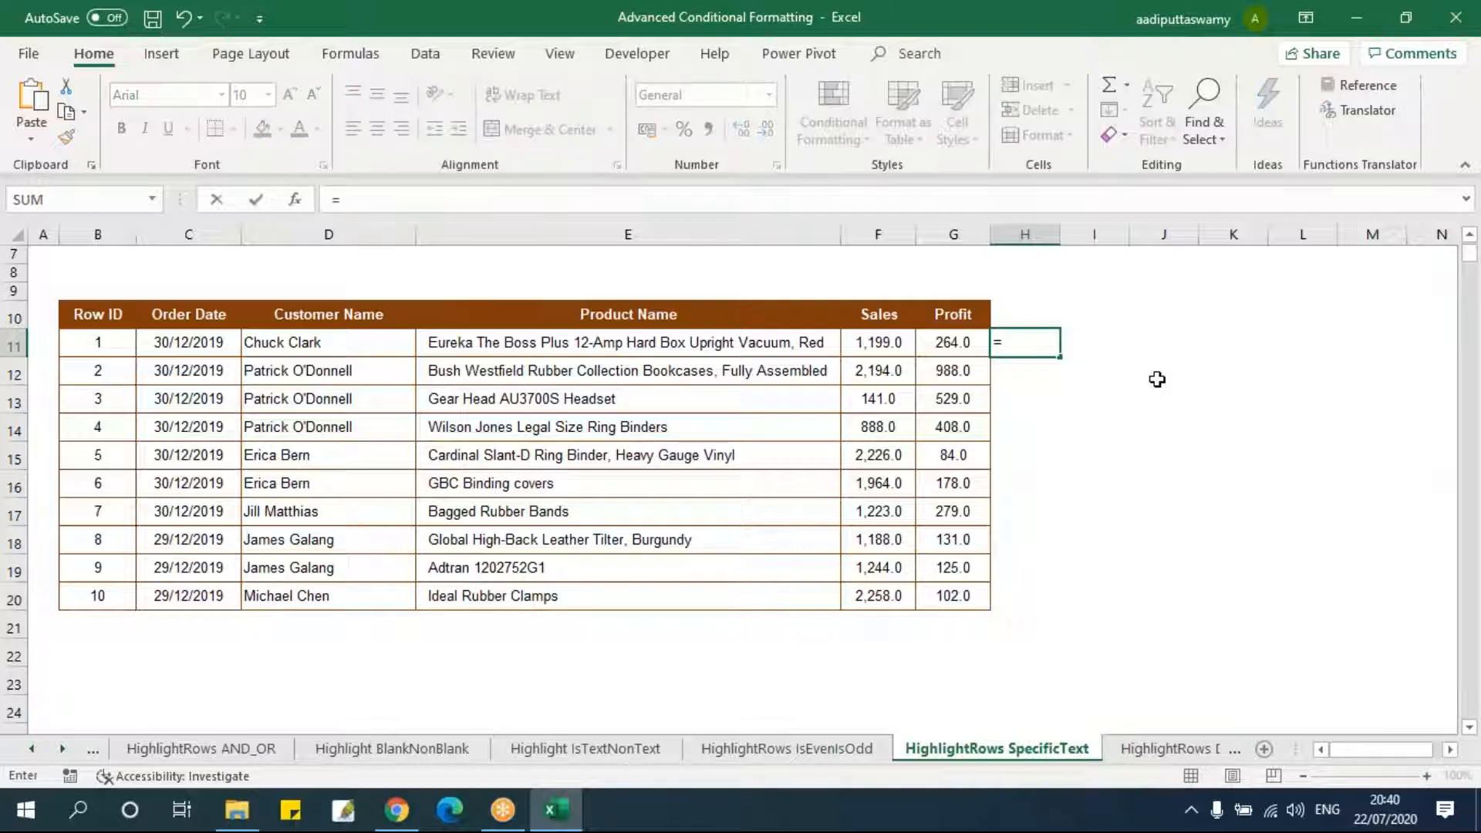
text(find)
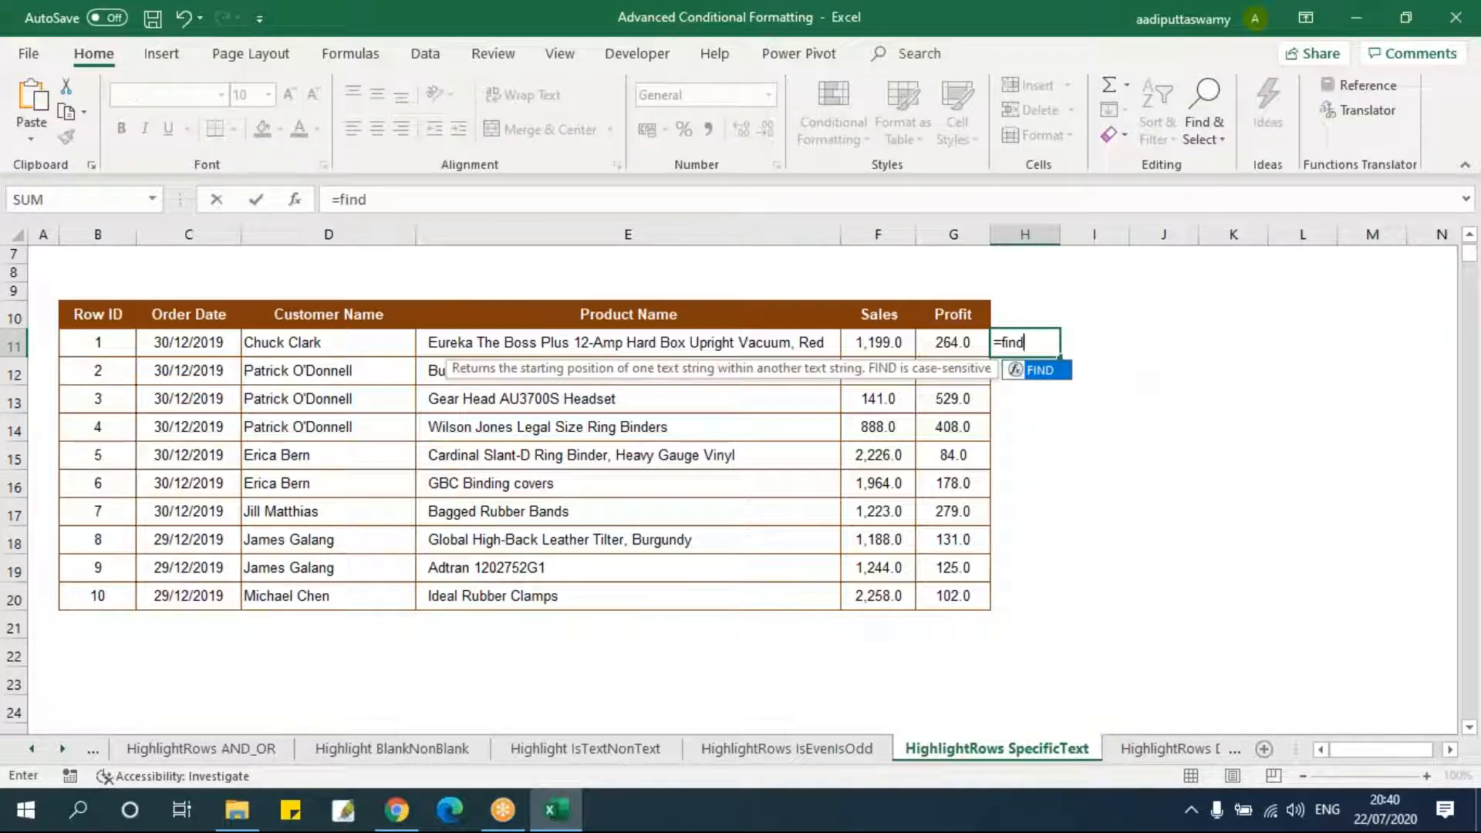
key(Tab)
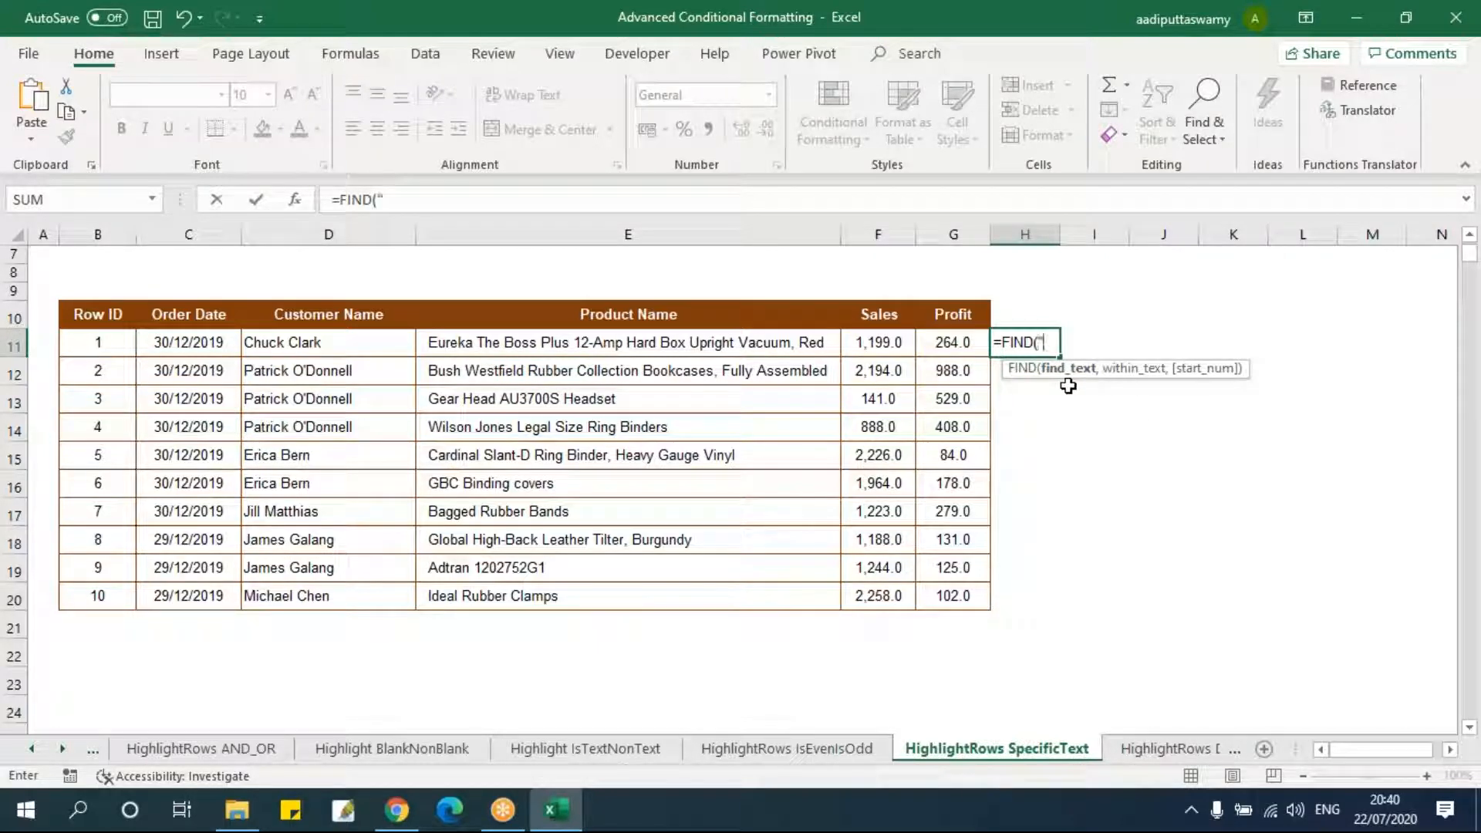
text("Rubber",)
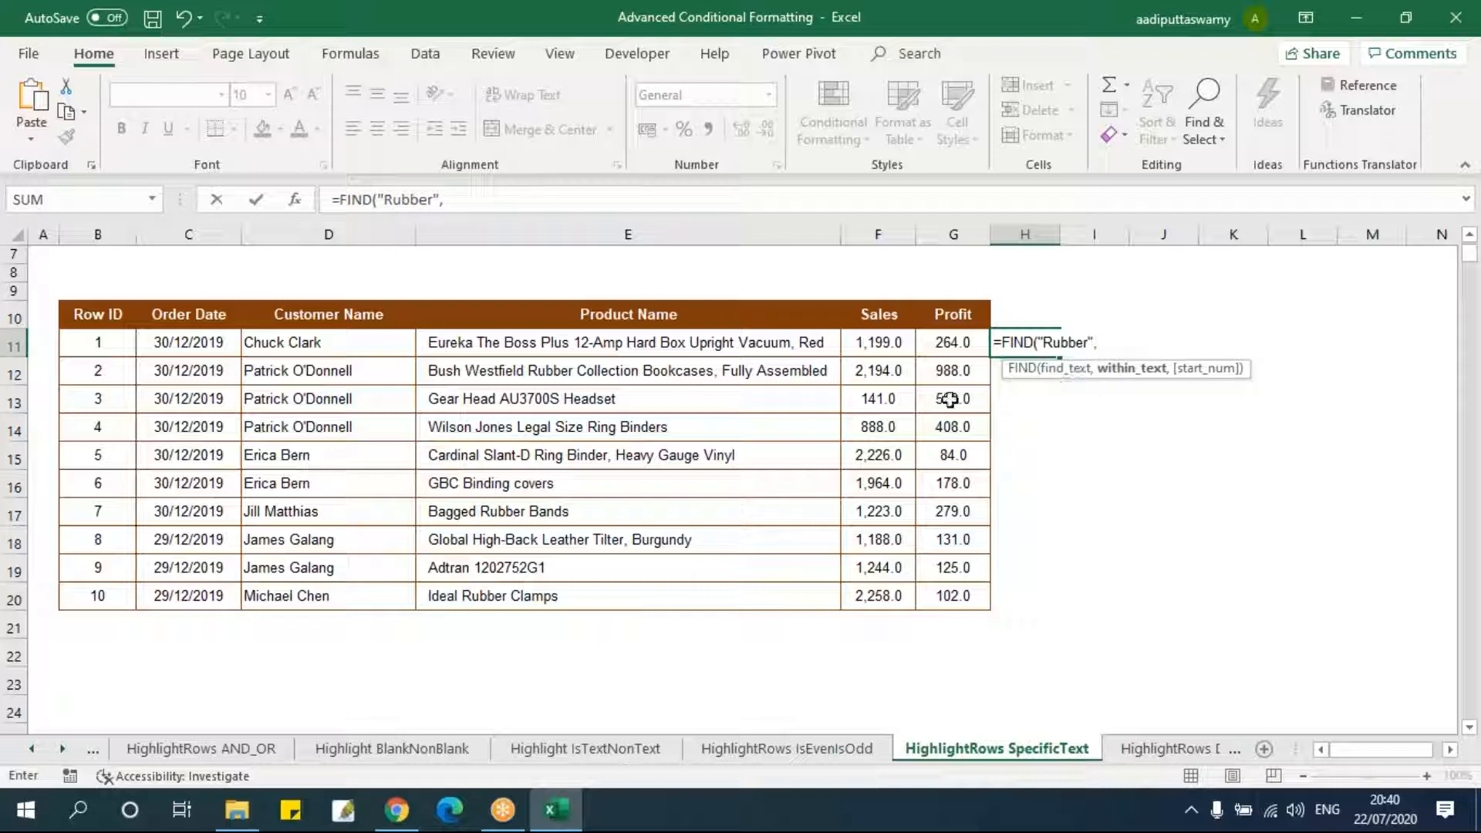
click(784, 342)
text())
key(Return)
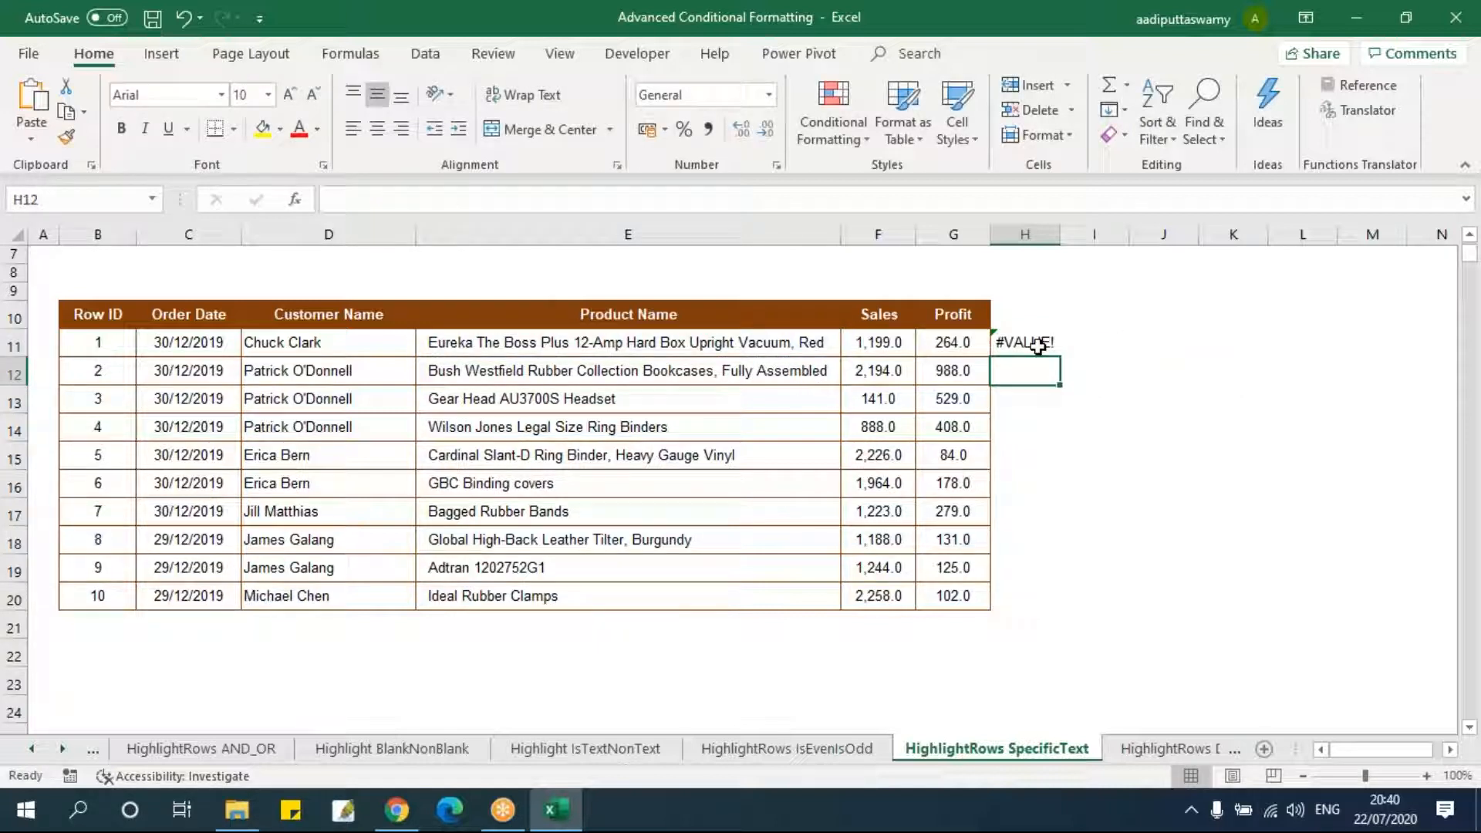
click(1037, 345)
drag(1060, 358, 1061, 604)
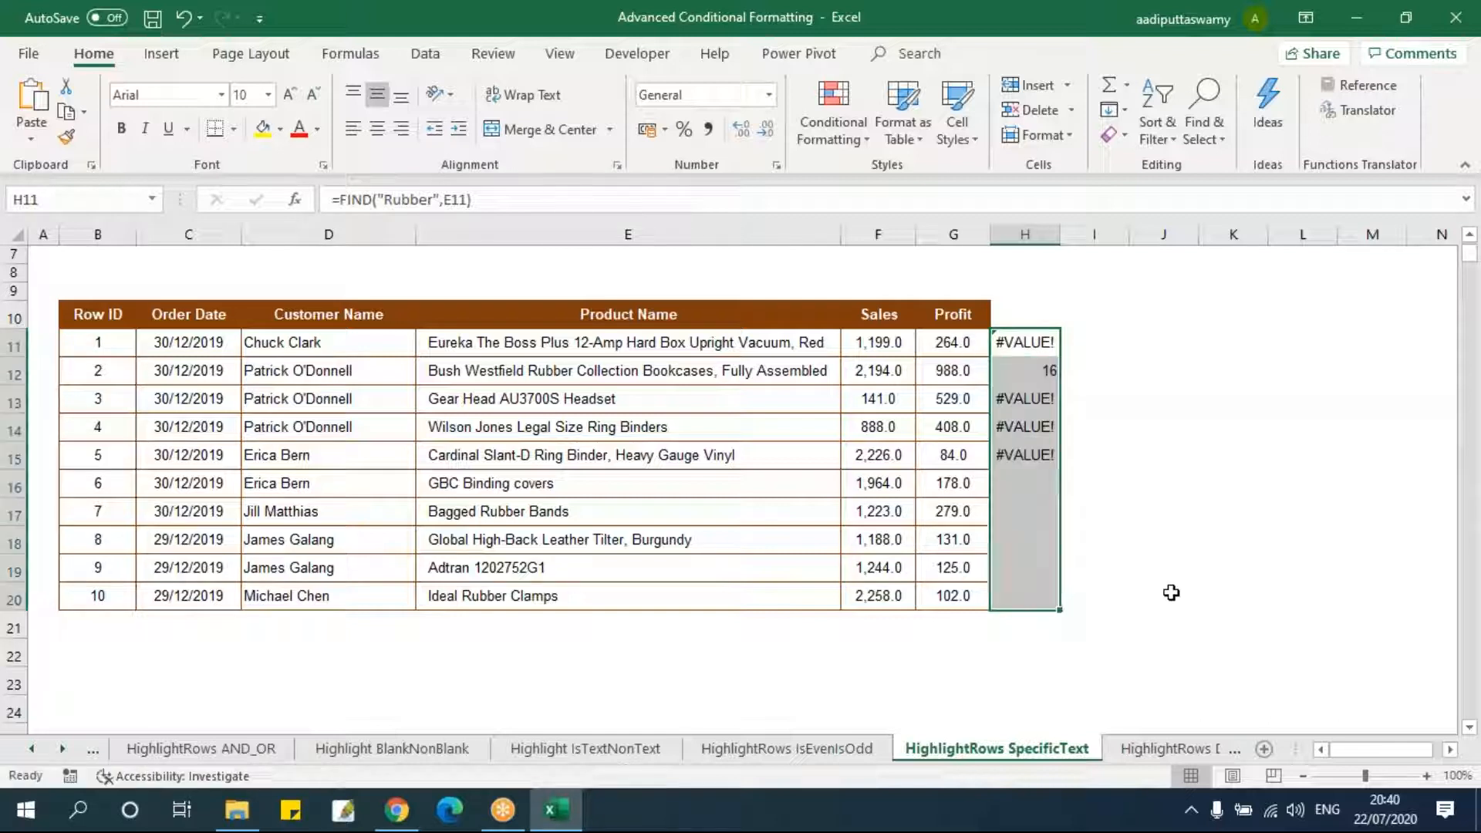
- Examine the FIND results in column H for rows with and without Rubber in the product name
click(1045, 373)
click(1037, 512)
click(1051, 601)
click(1045, 513)
click(1044, 373)
click(1034, 346)
click(1031, 394)
click(1032, 426)
click(1031, 455)
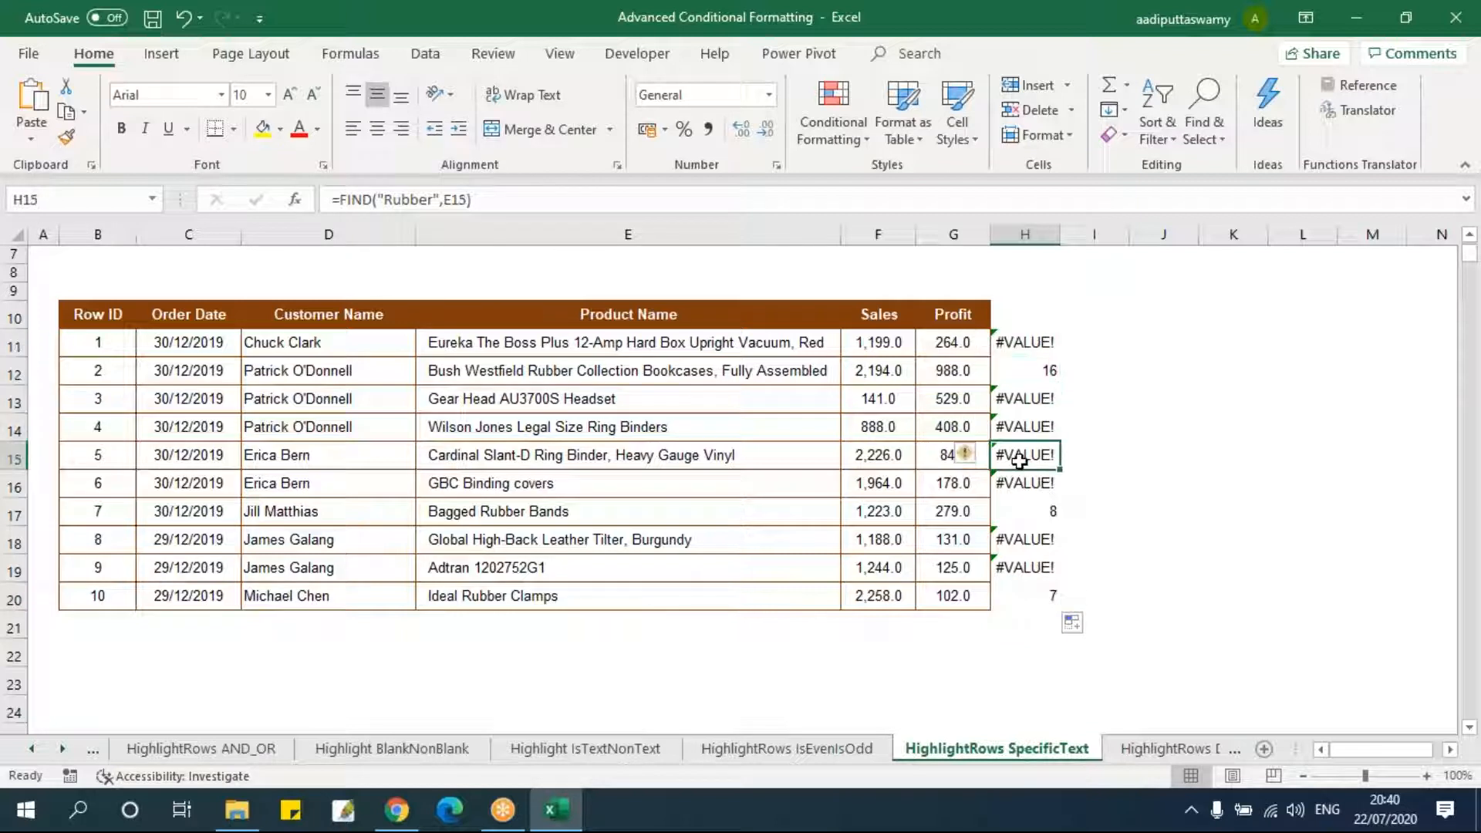
click(1019, 562)
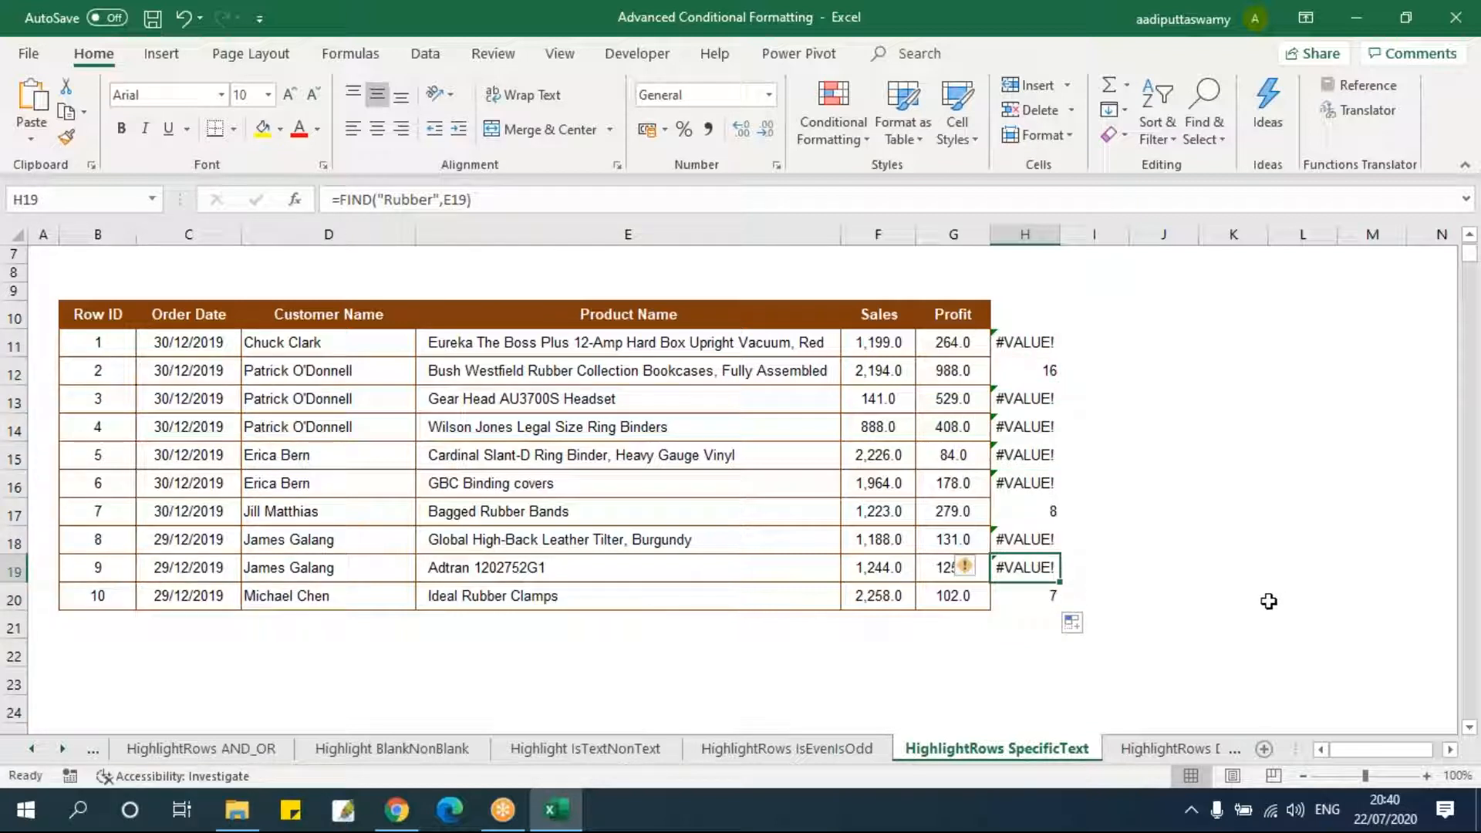
- Copy the FIND formula text from cell H11 without changing the cell
click(1028, 344)
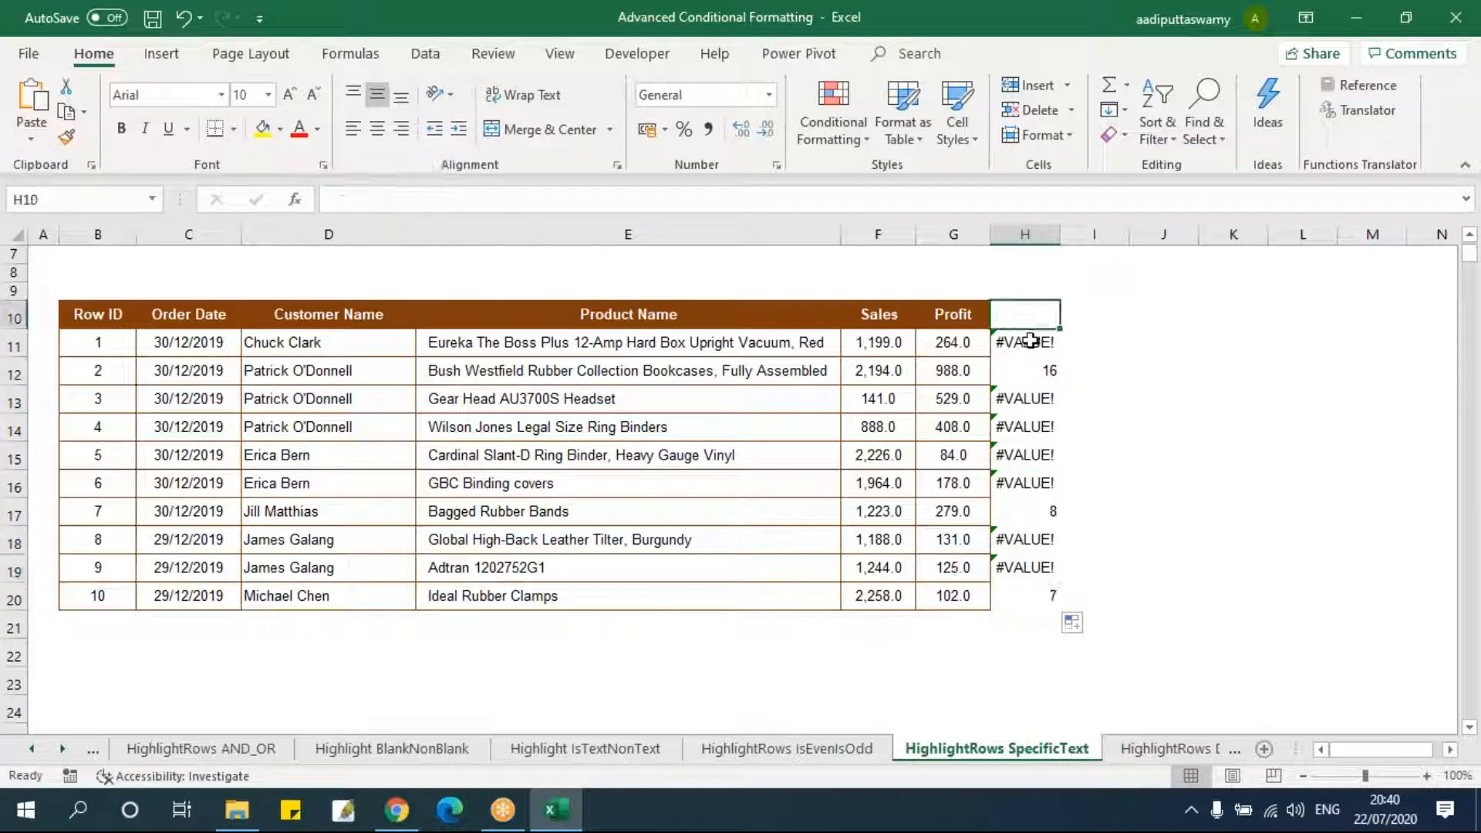
drag(533, 205, 283, 175)
key(ctrl+c)
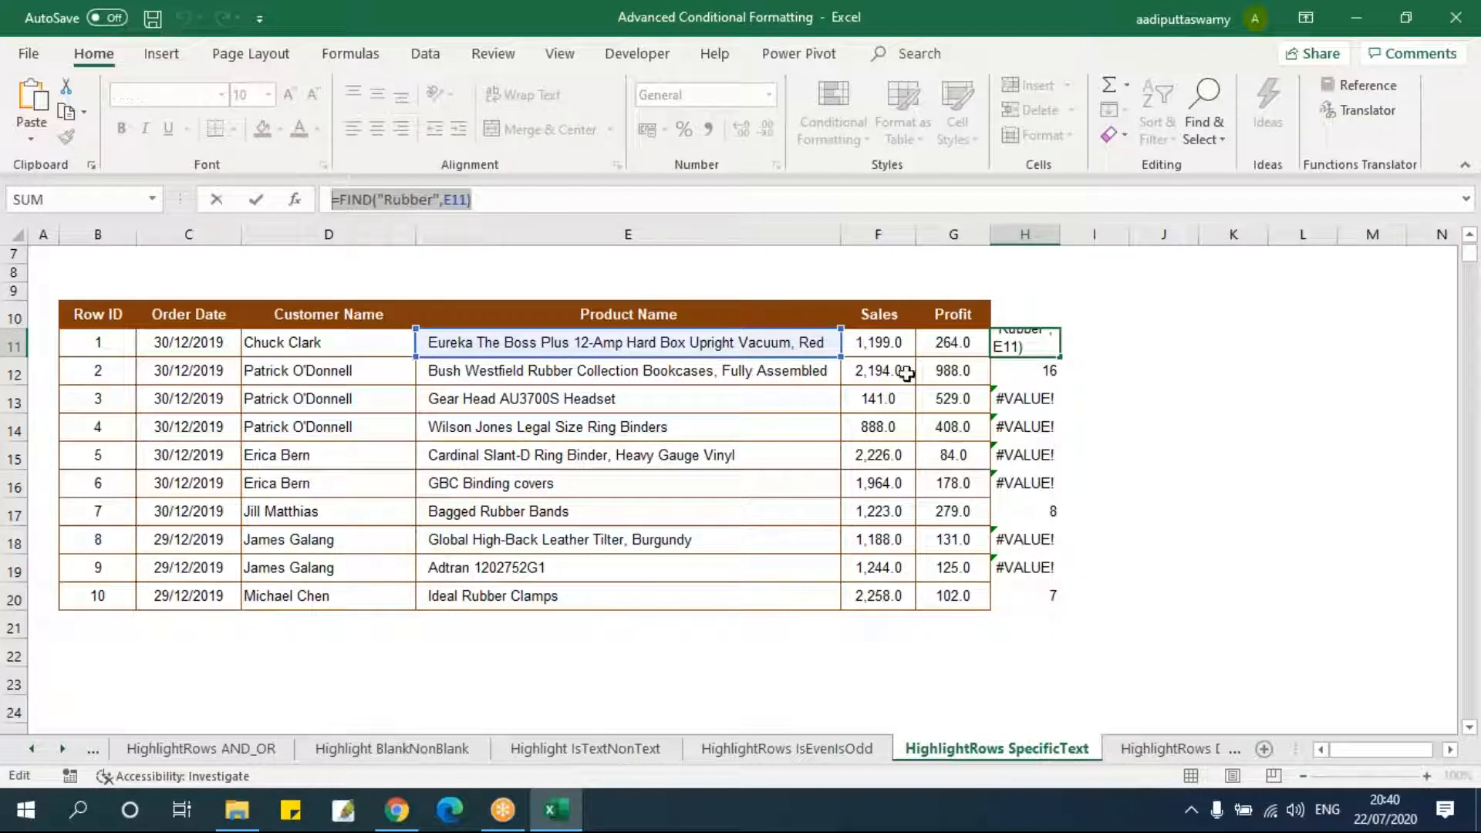
key(Escape)
- Start a formula-based conditional formatting rule for the table data B11:G20 using =FIND("Rubber",$E11)
drag(709, 339, 679, 567)
drag(126, 351, 957, 597)
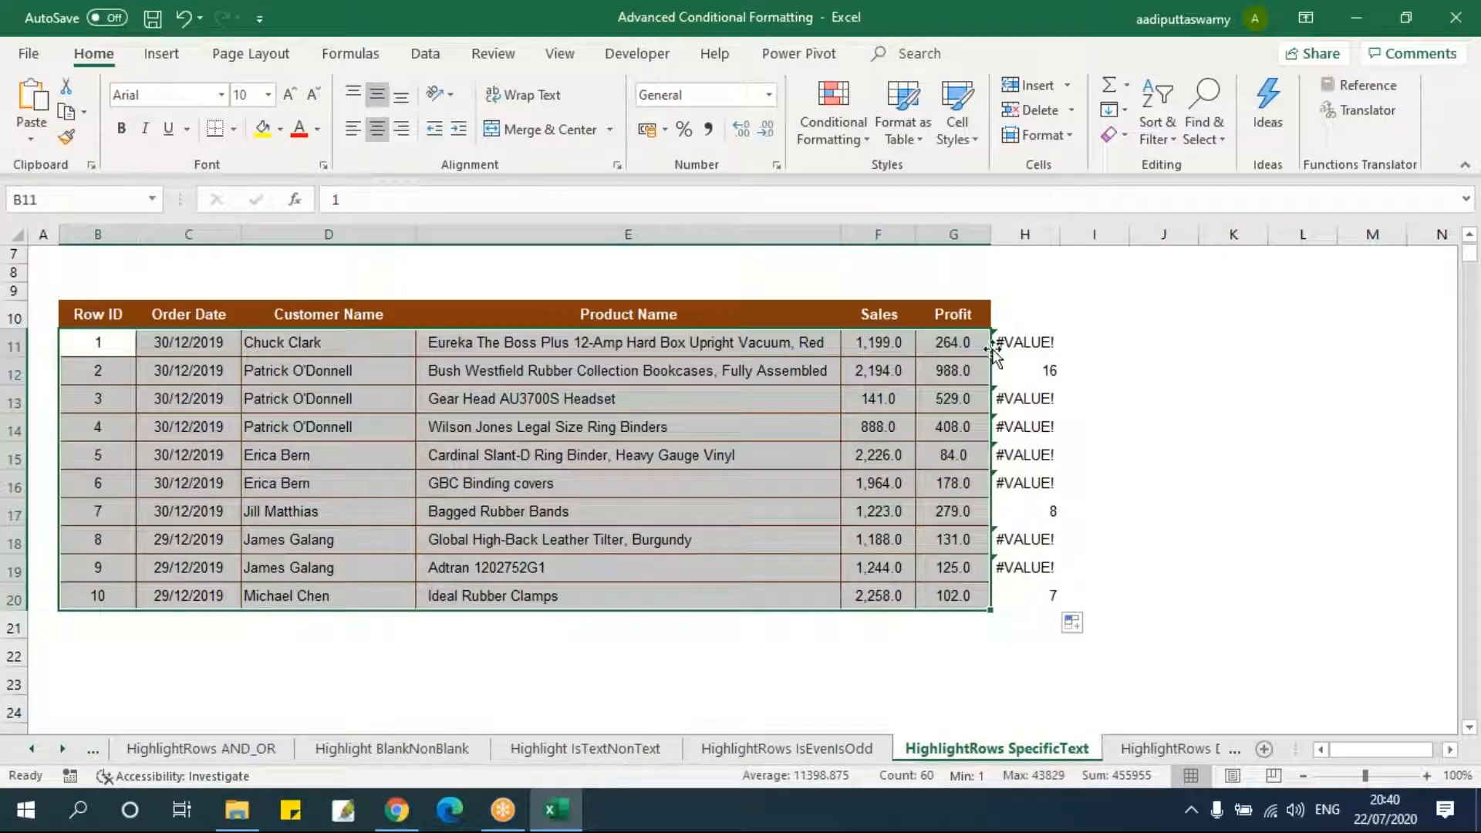
click(831, 127)
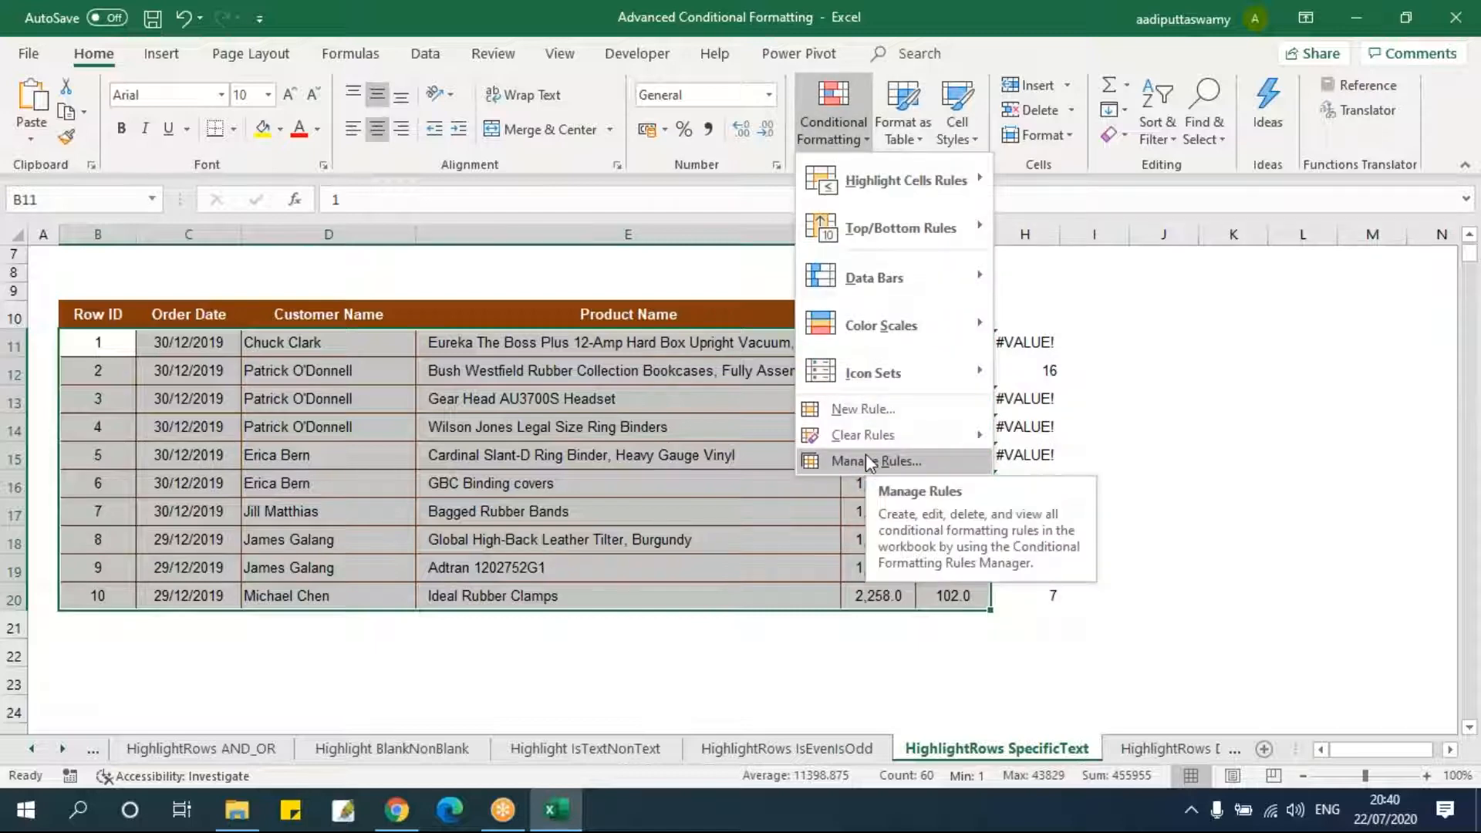
click(865, 415)
drag(570, 73, 993, 140)
click(979, 296)
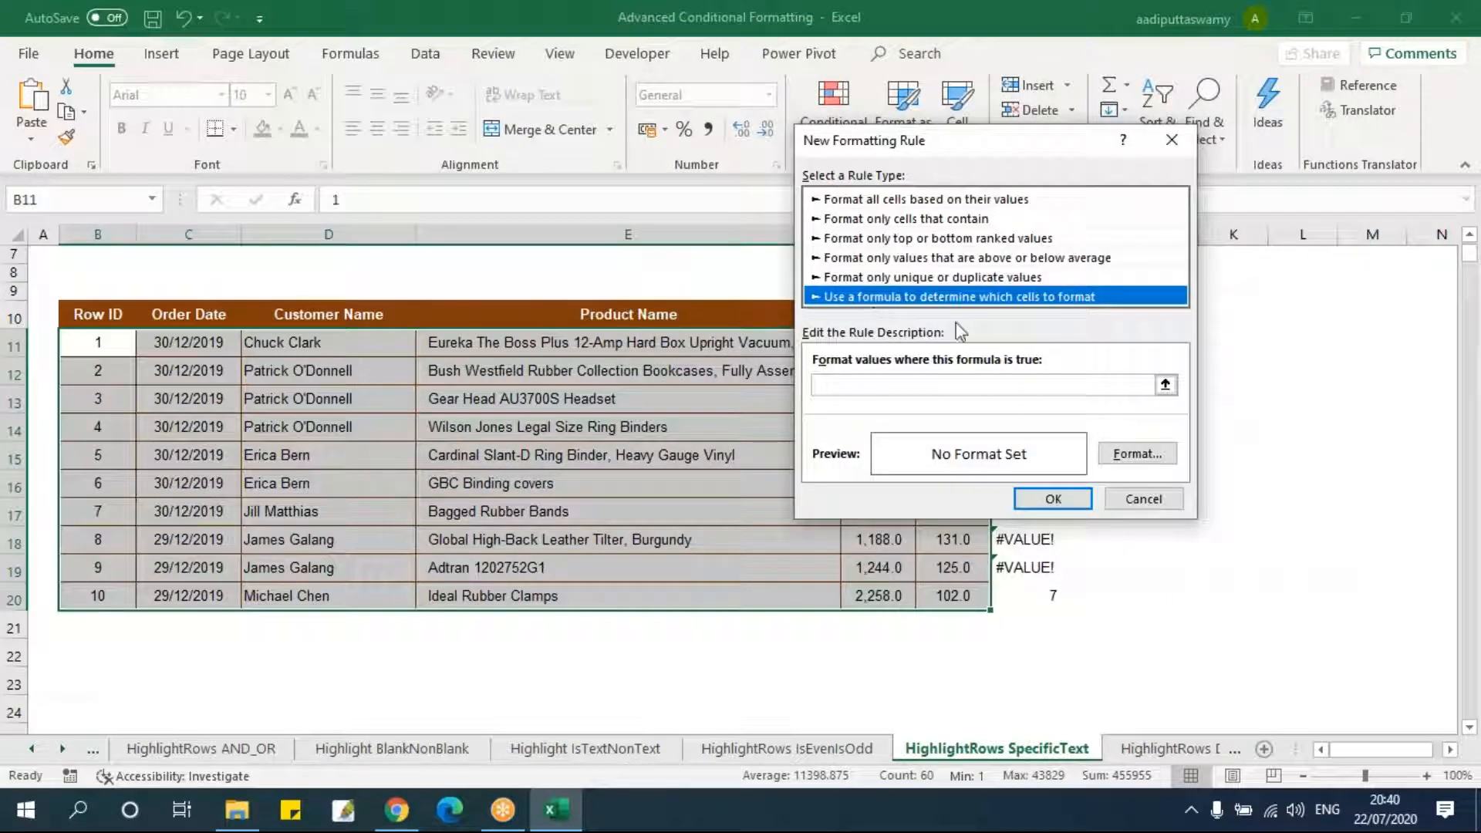
click(894, 384)
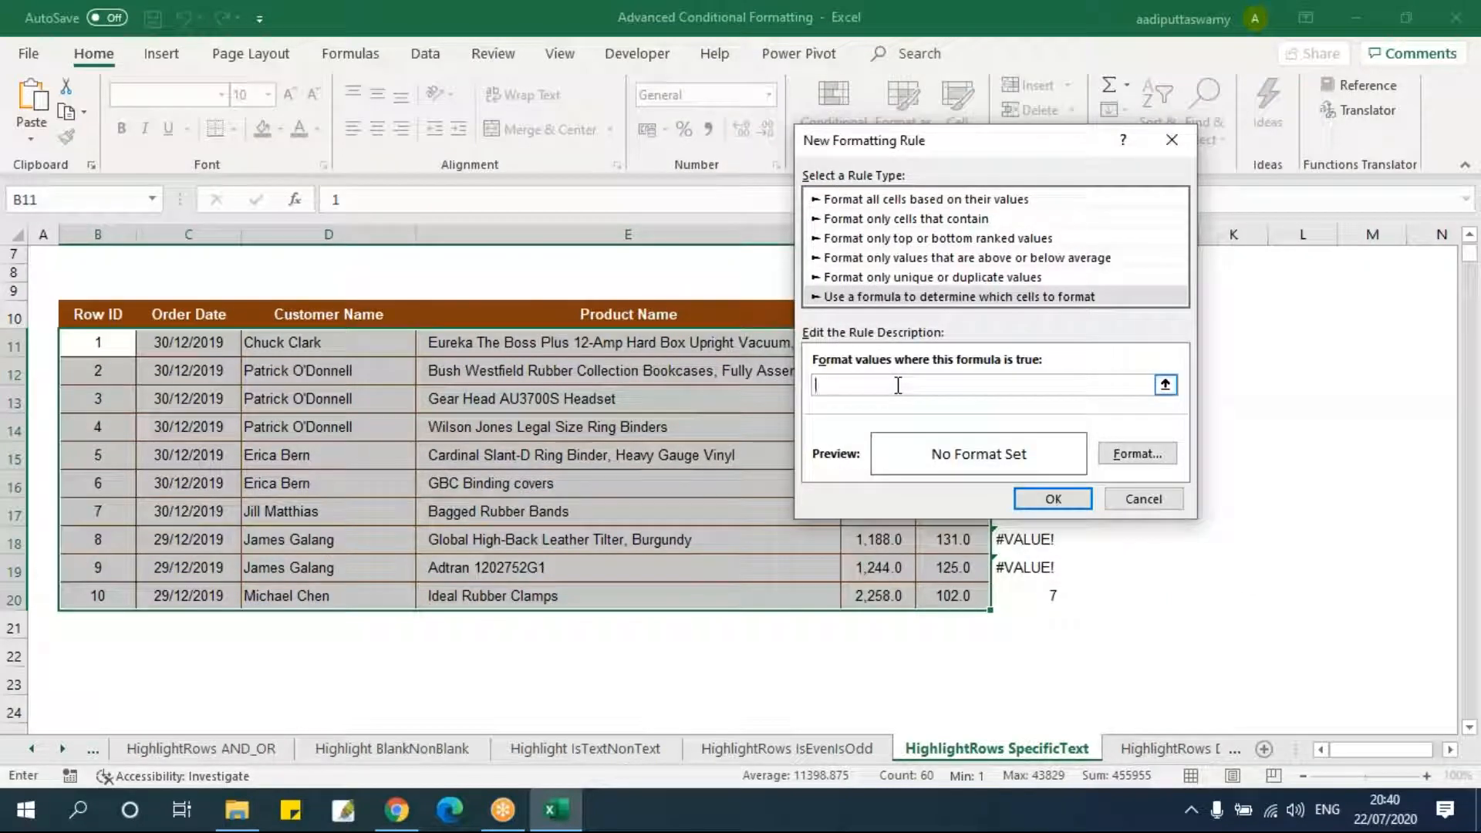
key(ctrl+v)
drag(945, 152, 207, 145)
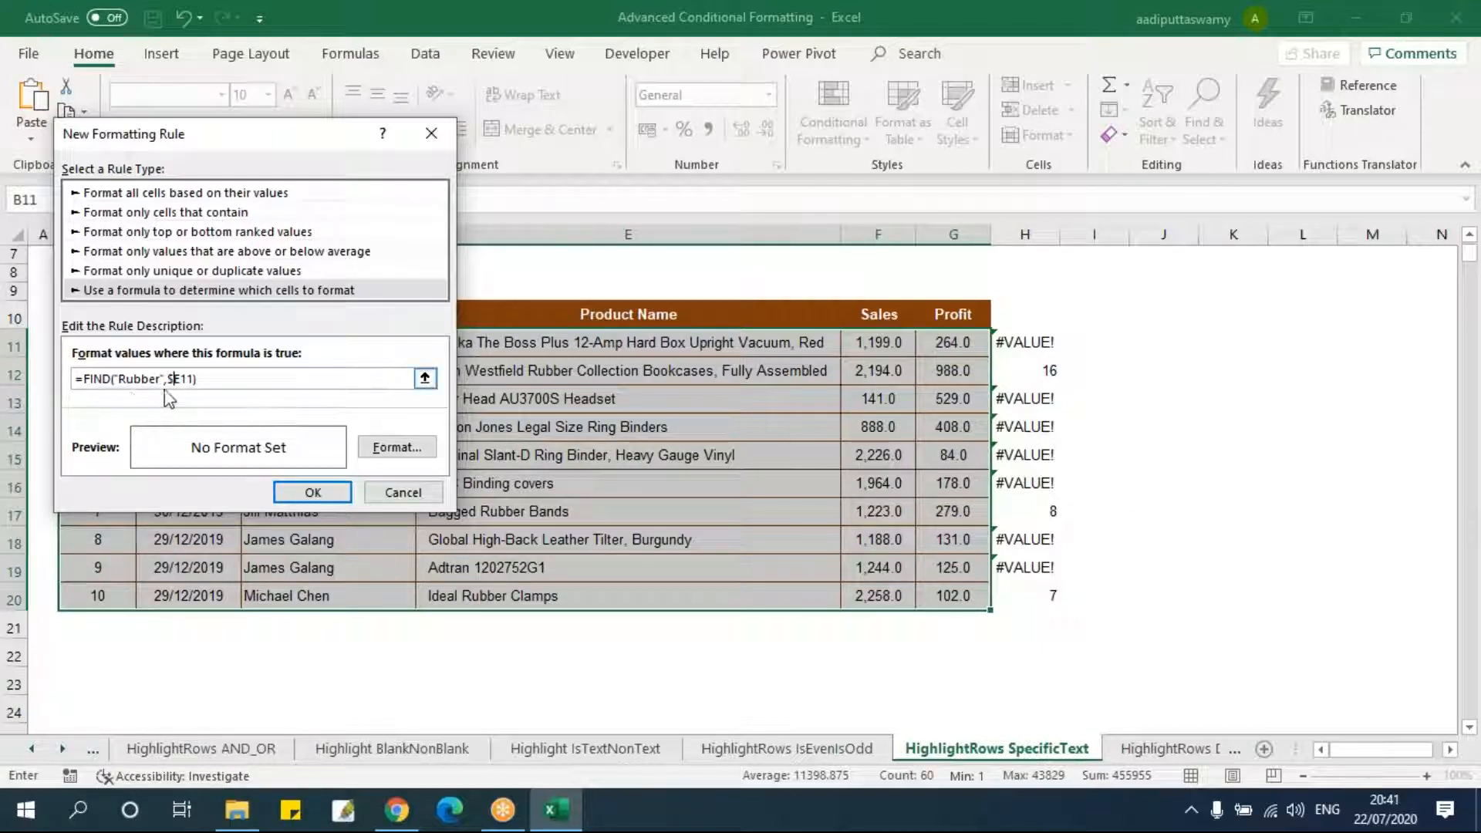
- Give the rule a light orange fill and apply it to the table
click(411, 454)
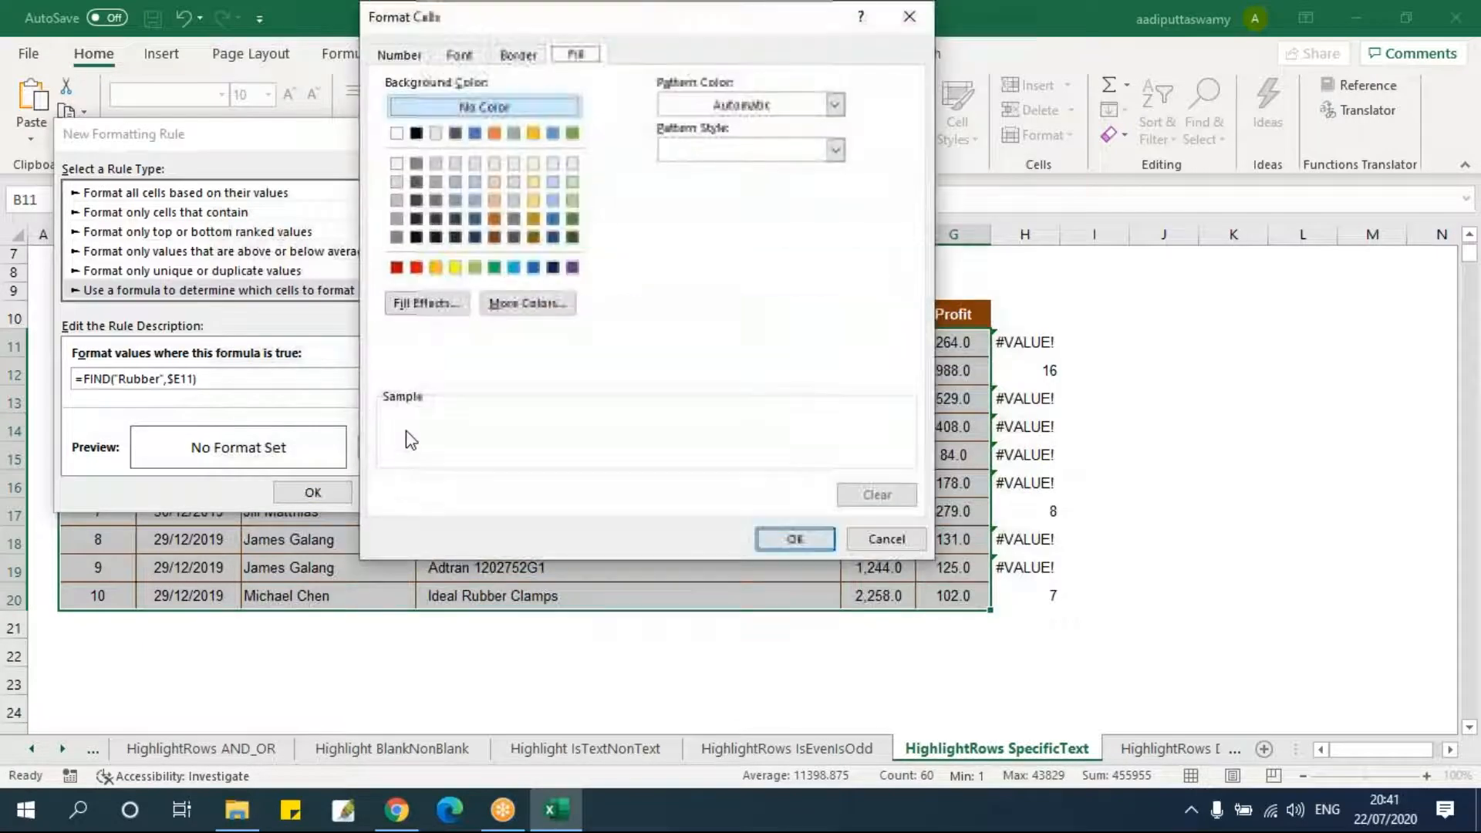
click(494, 182)
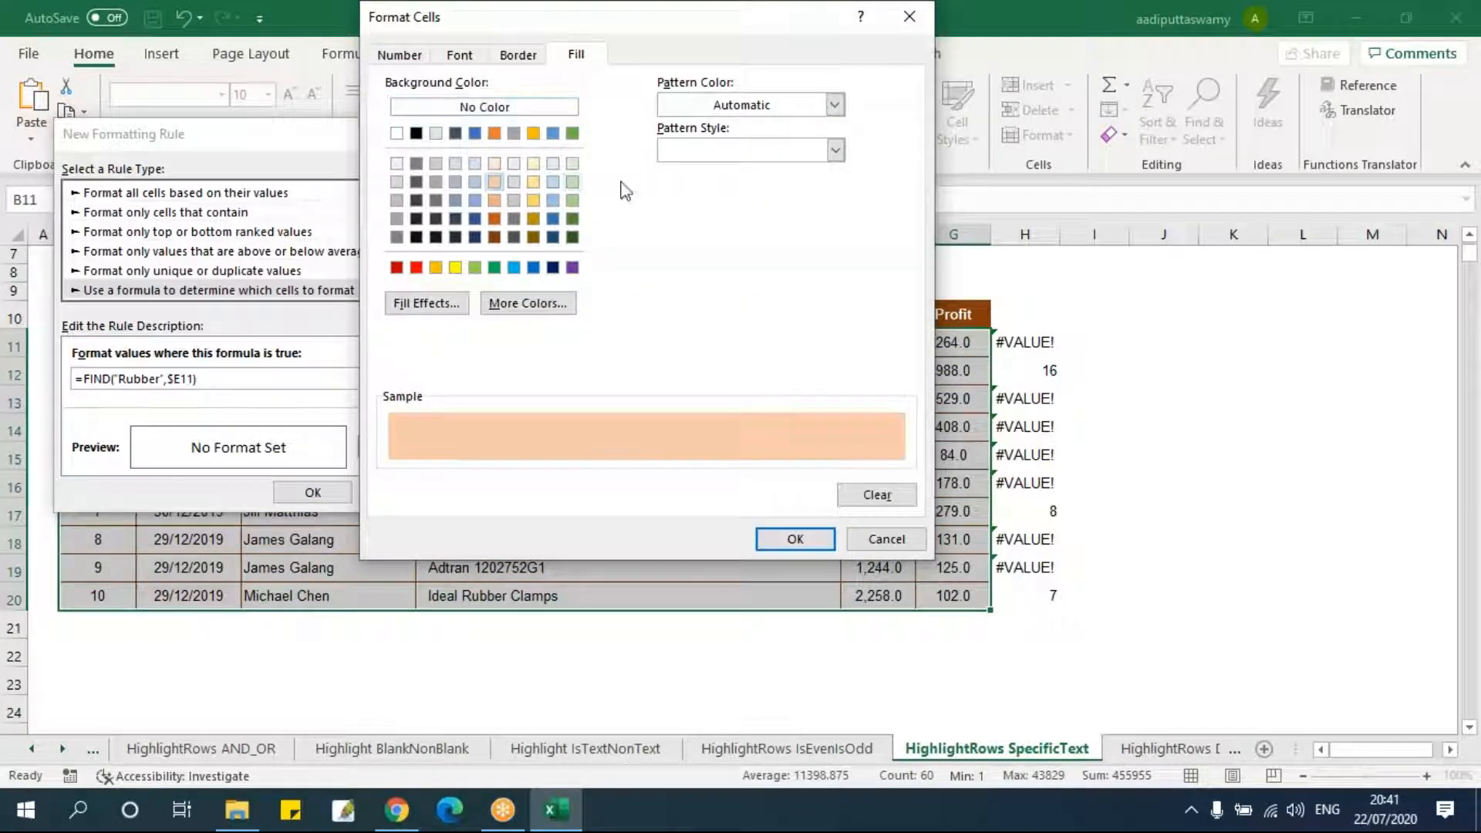
click(795, 539)
click(313, 491)
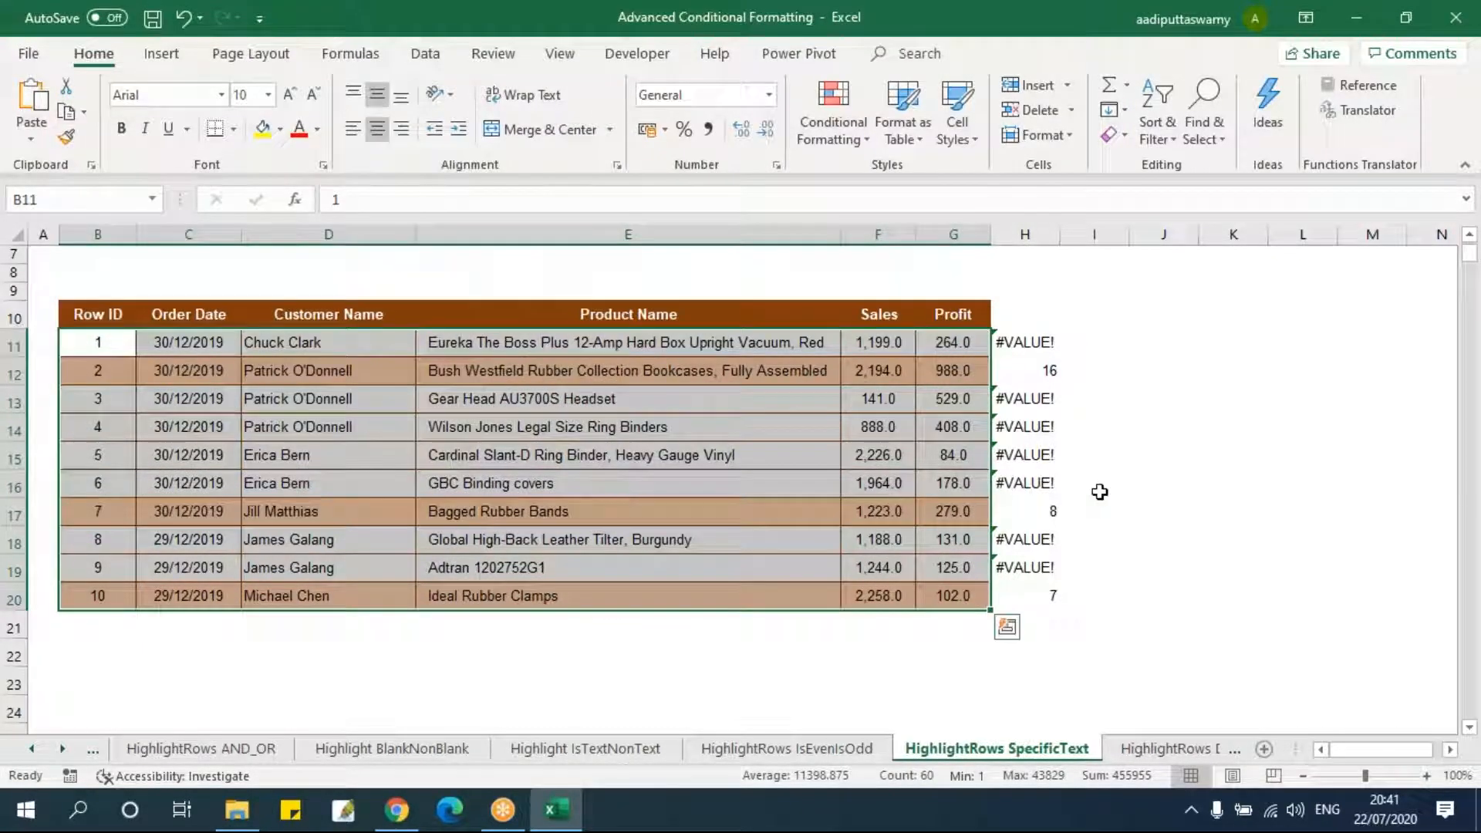
click(1161, 484)
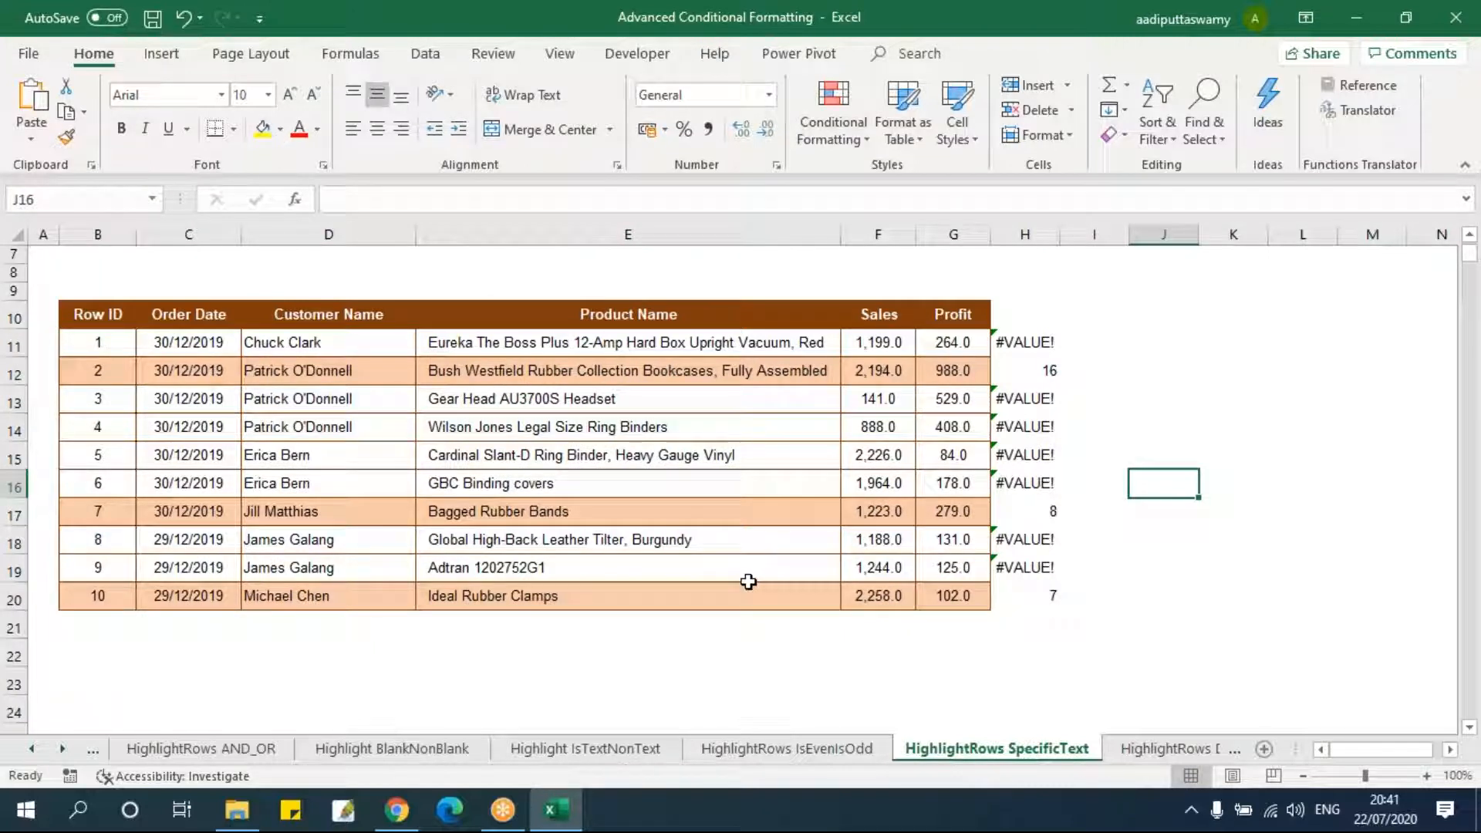
- Compare the FIND results in H12, H17 and H20 with the highlighted rows
click(1045, 370)
click(1030, 506)
click(1044, 590)
click(1041, 382)
click(1042, 503)
click(1029, 594)
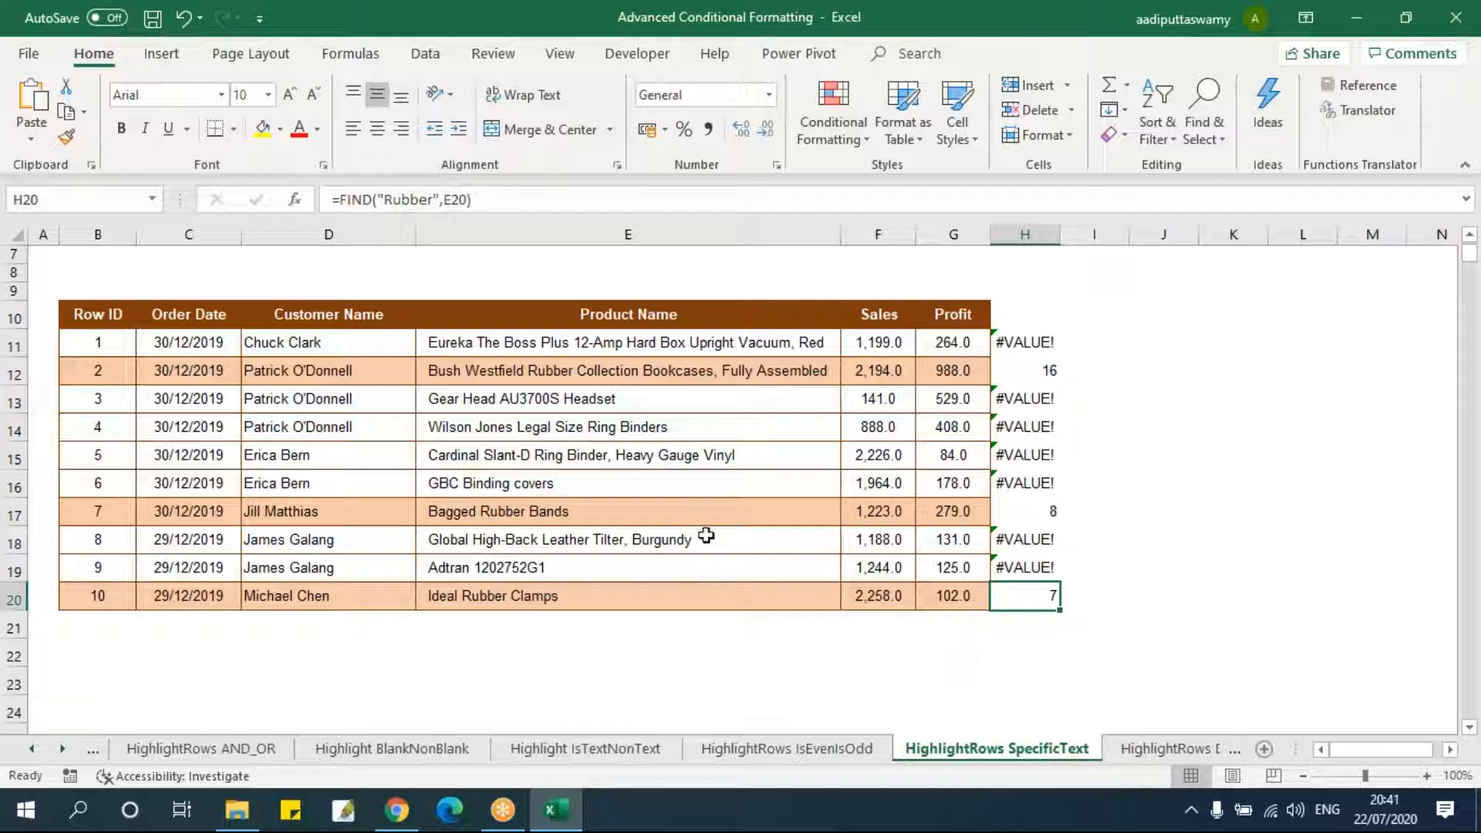
- Insert the word Rubber before Headset in the product name in E13
click(616, 399)
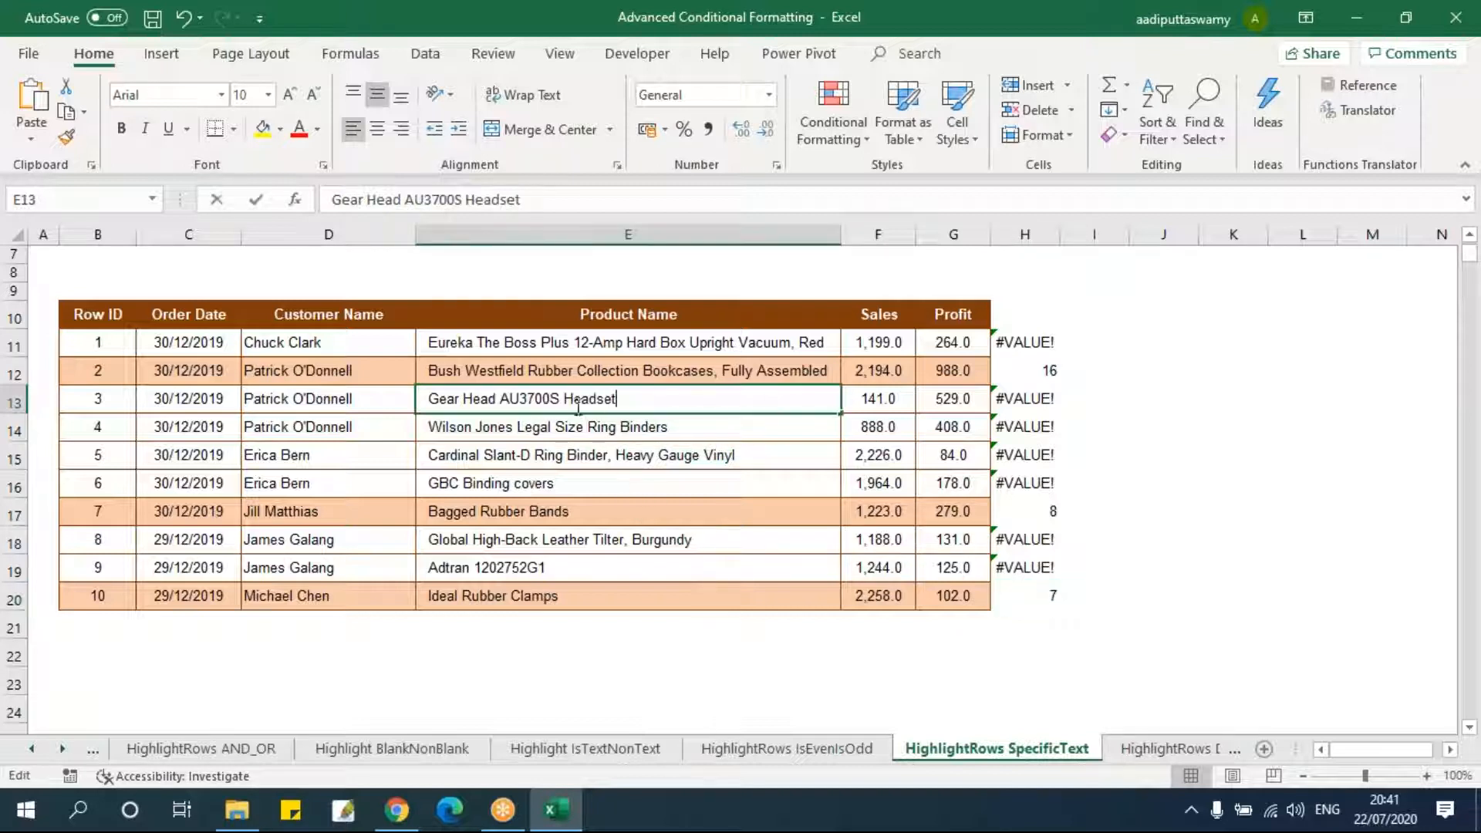
double_click(564, 399)
text(Rubber)
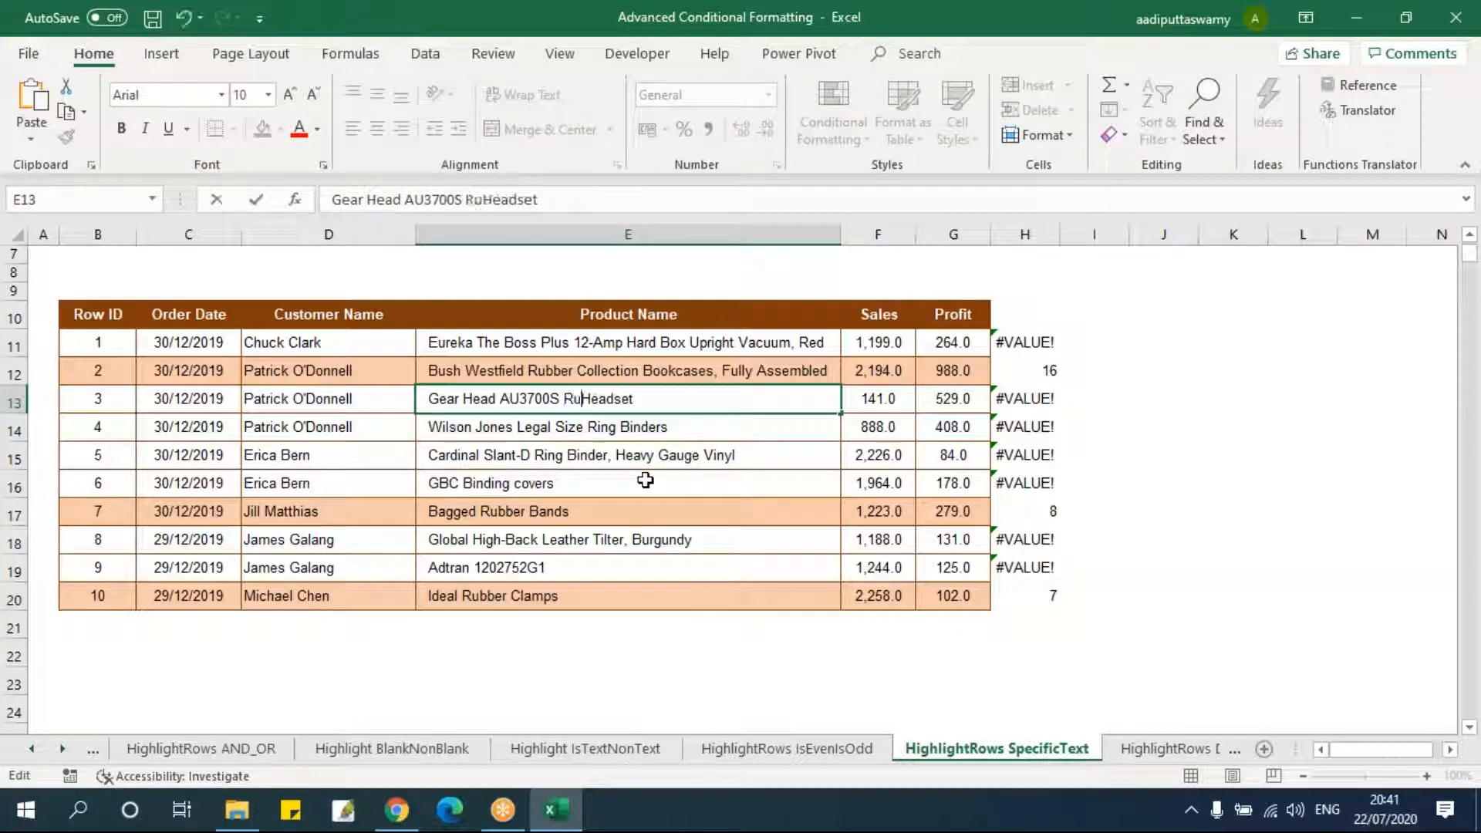
key(Return)
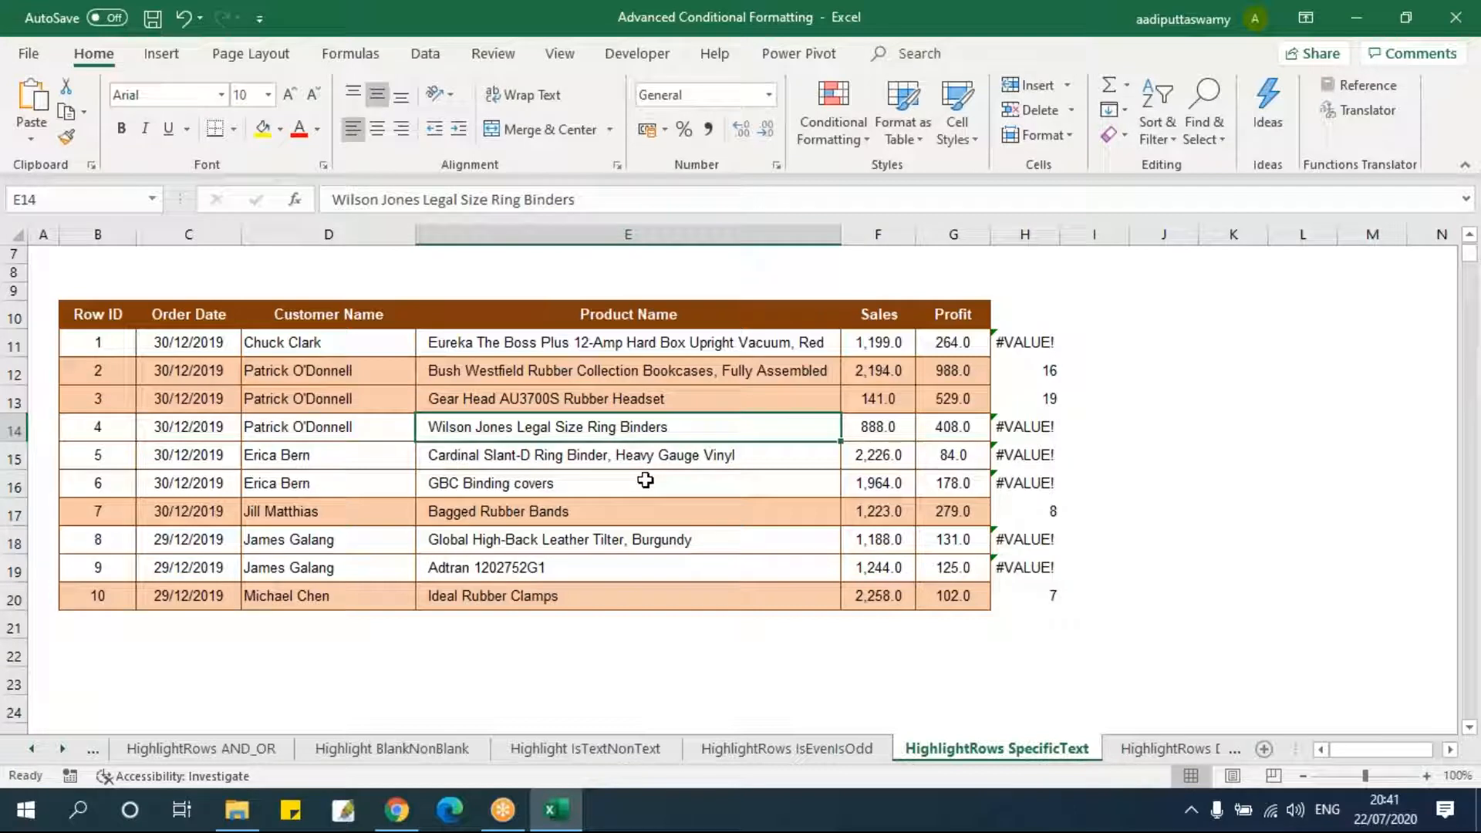
- Change Rubber to lowercase rubber in the product name in E13 to test case sensitivity
double_click(572, 393)
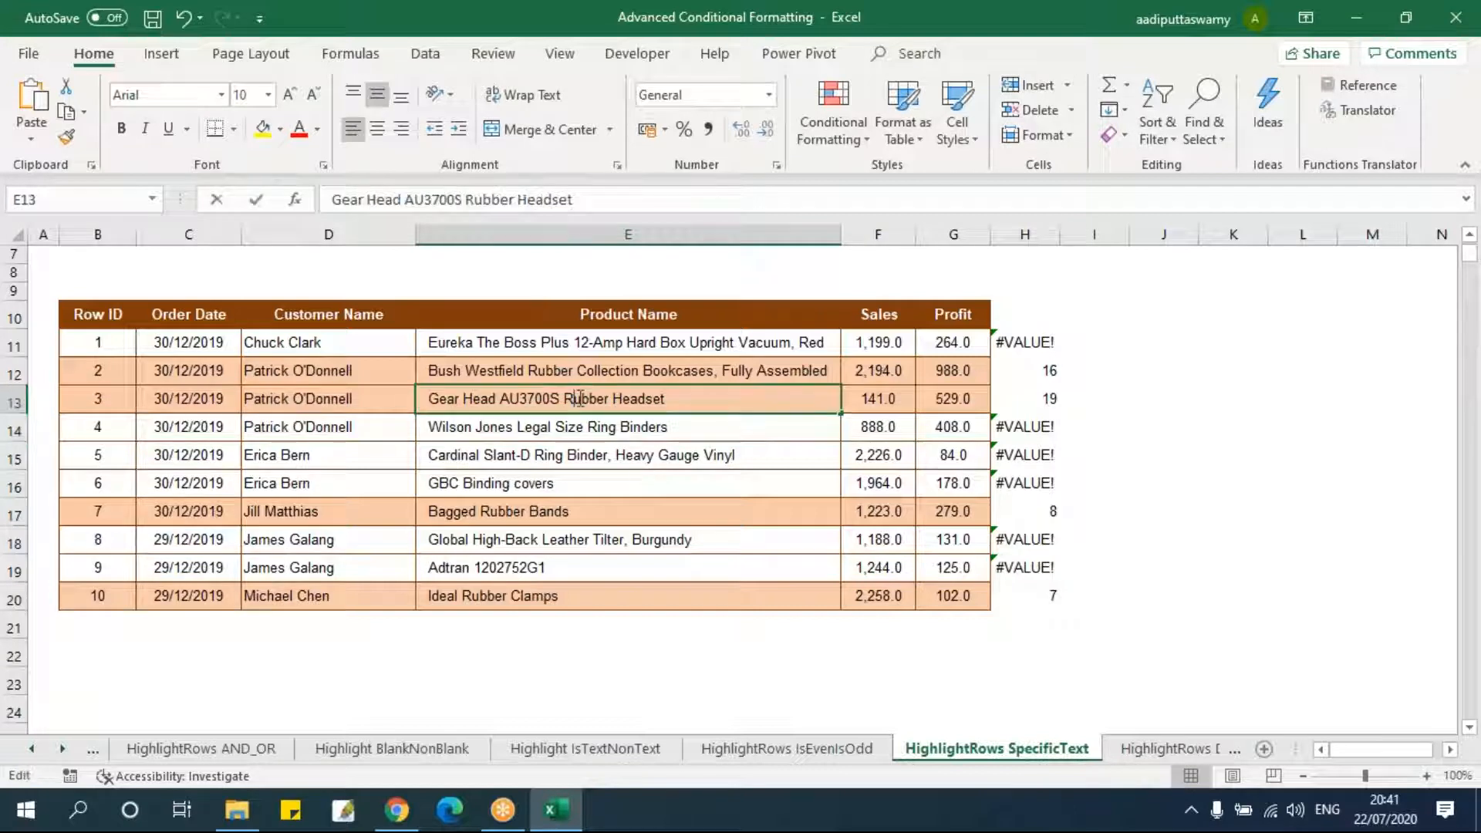
key(BackSpace)
text(r)
key(Return)
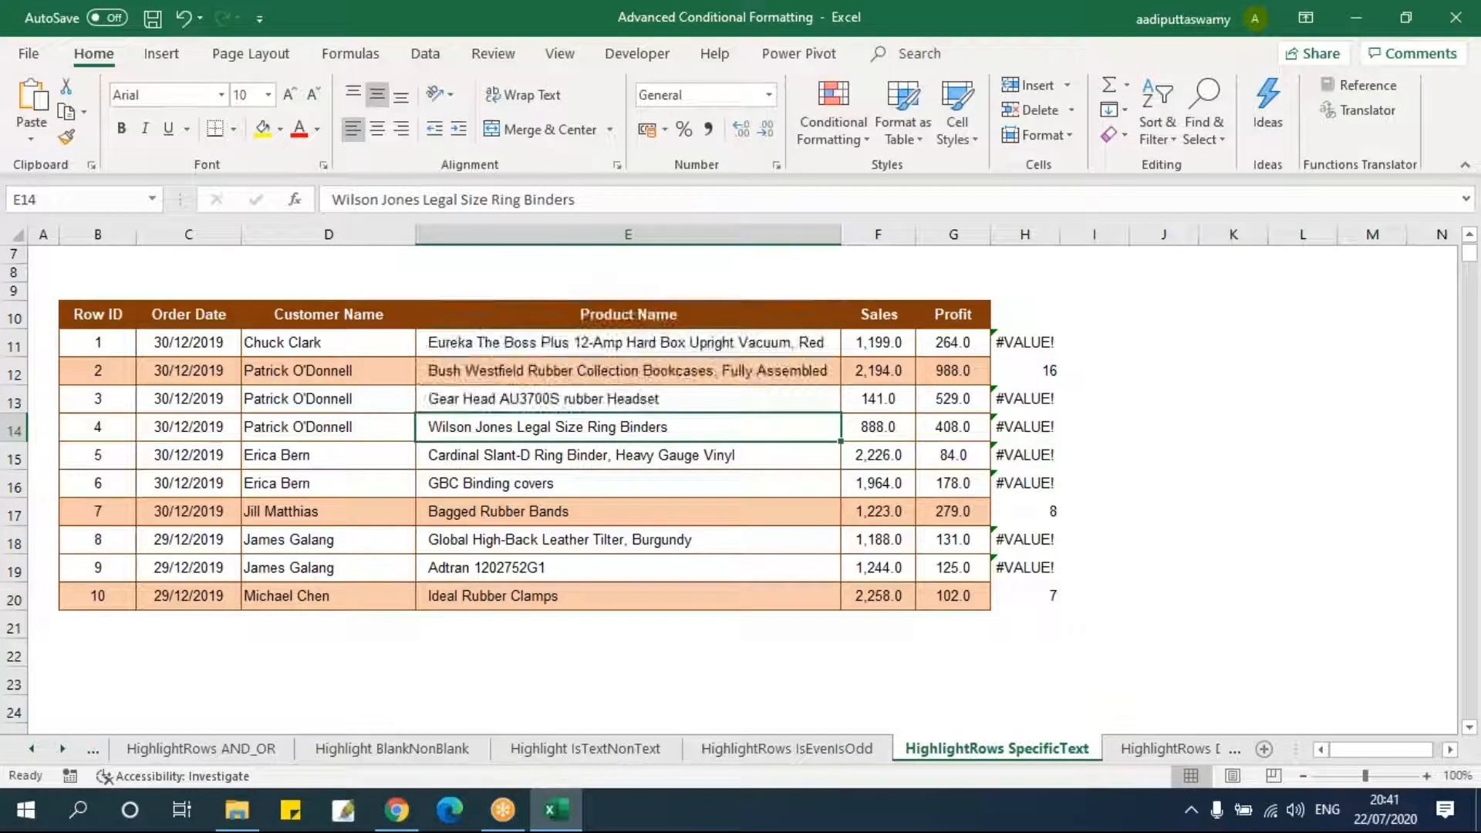
key(Up)
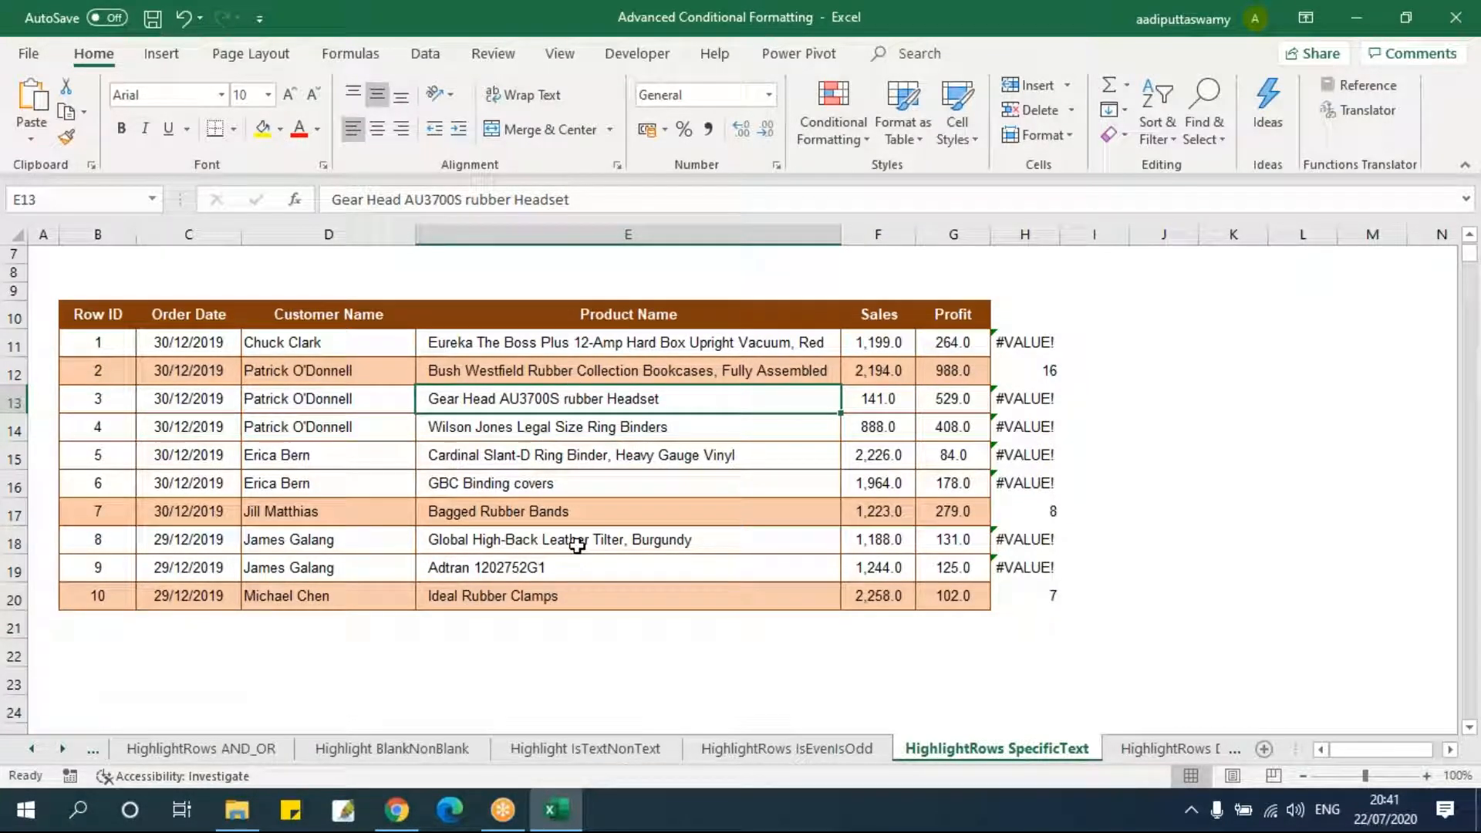
- Replace the word rubber with uppercase RUBBER in the product name in E13
double_click(604, 394)
drag(566, 398, 604, 398)
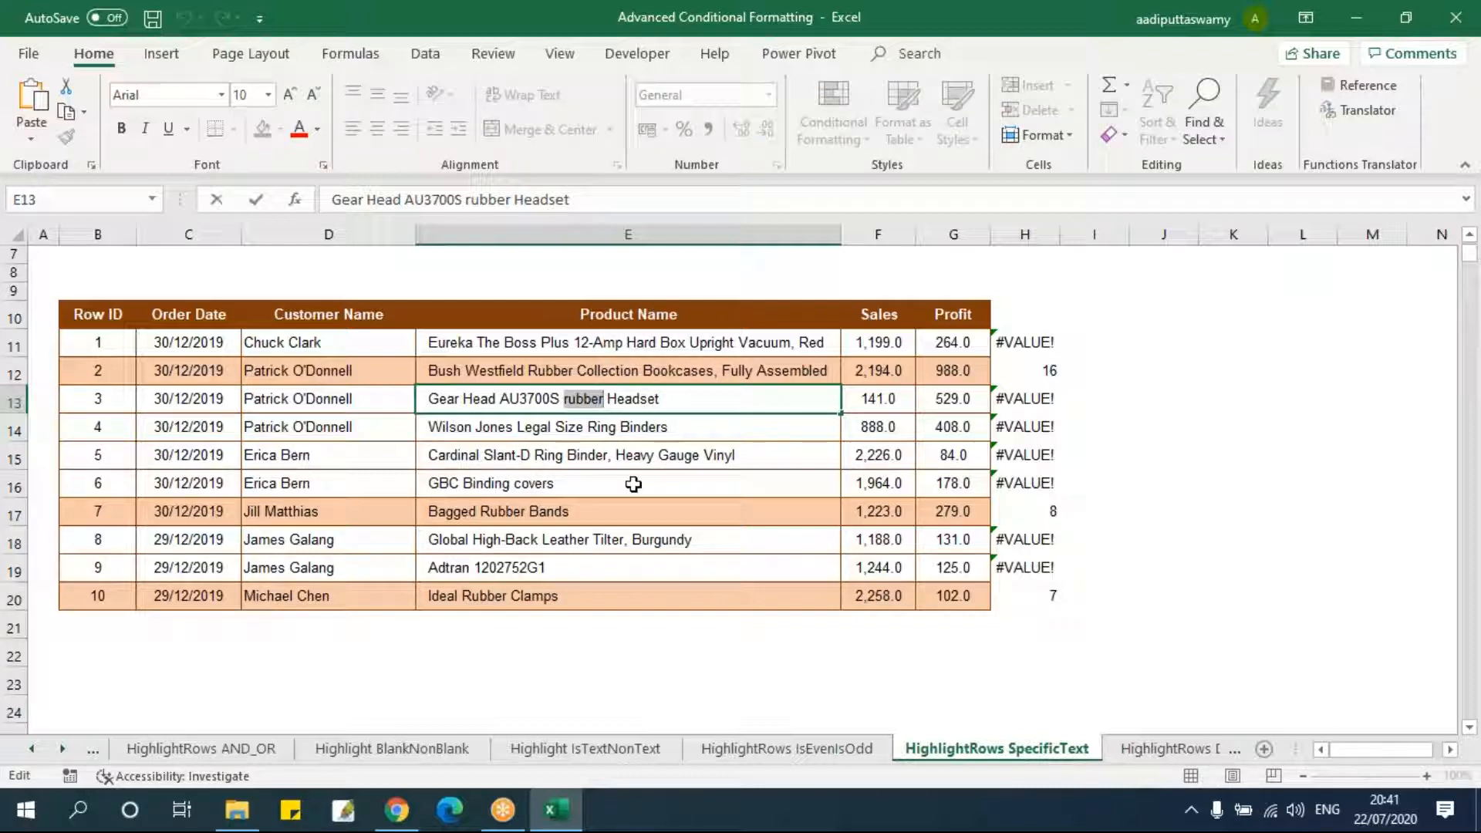
text(RUB)
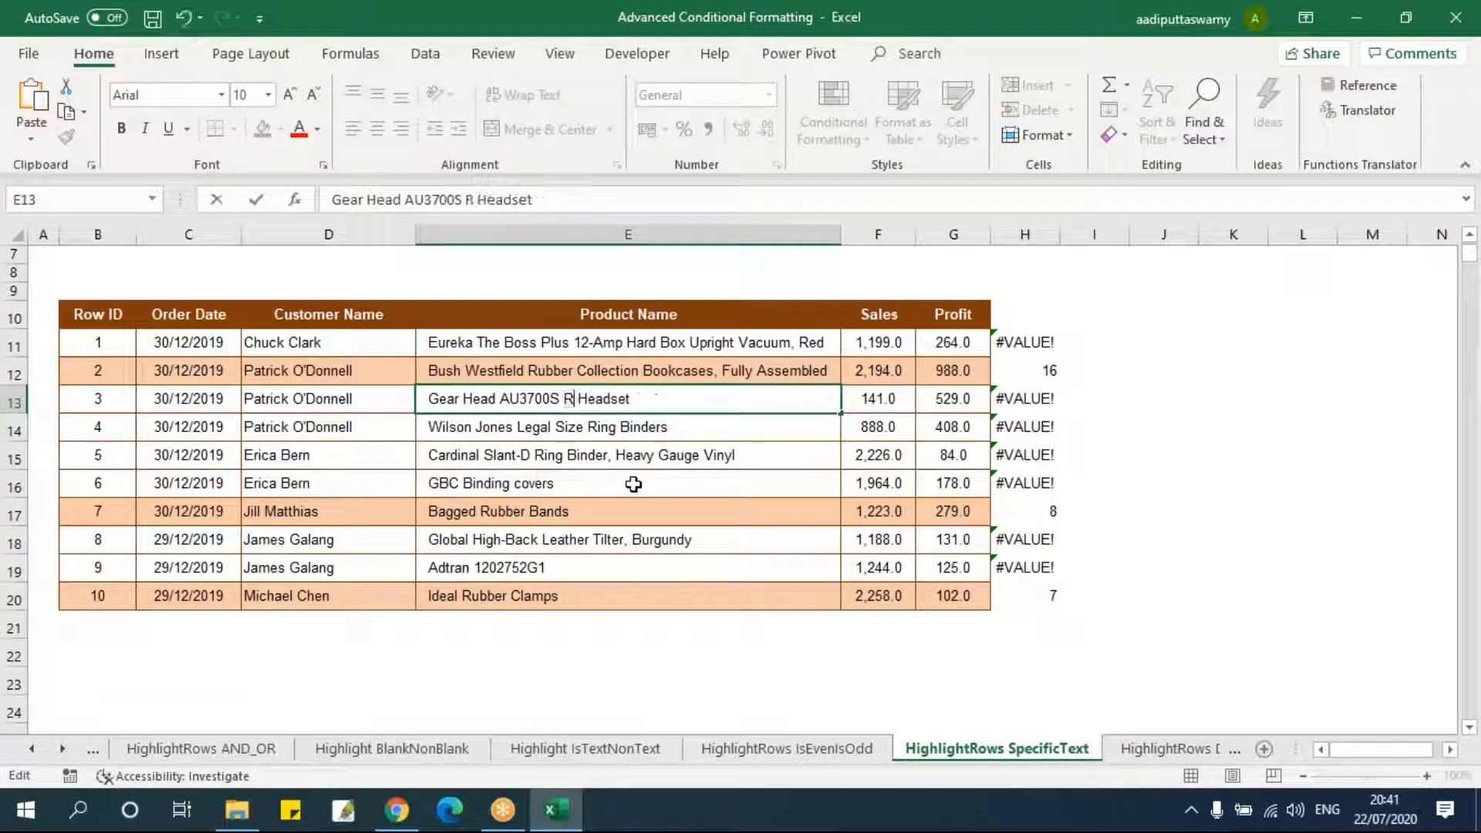
text(BER)
key(Return)
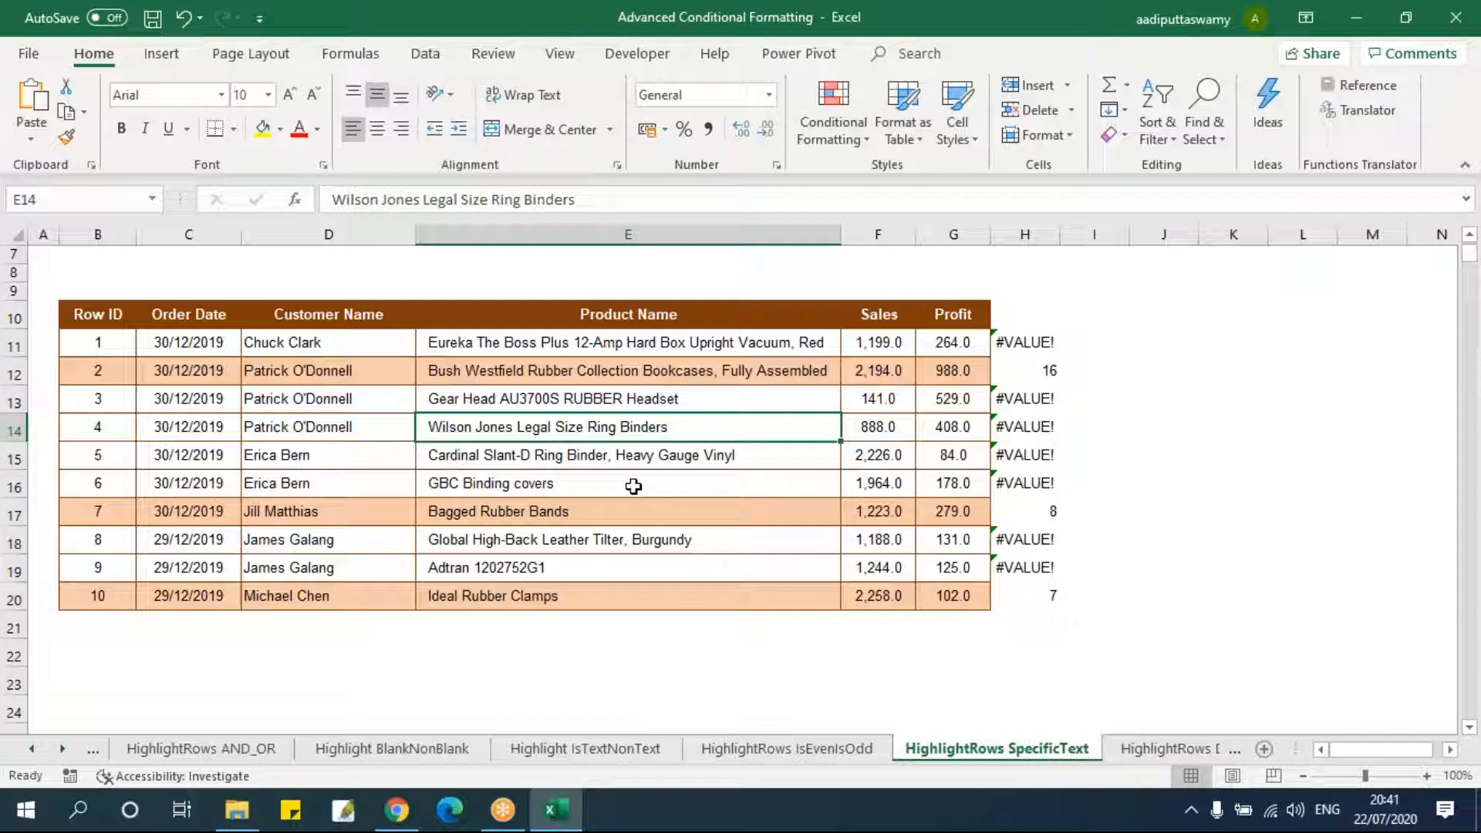
drag(661, 344, 659, 587)
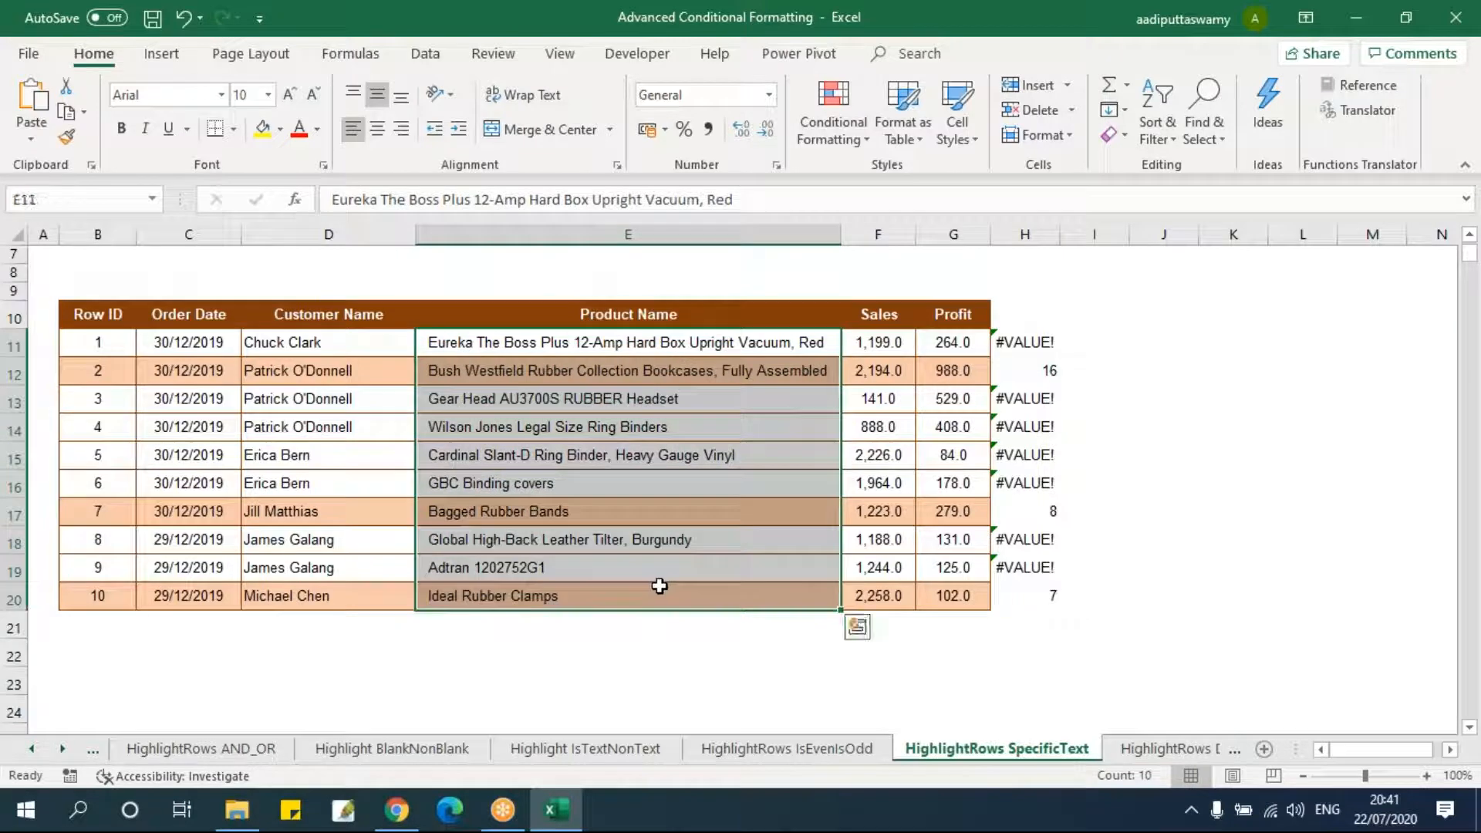
- Change the formula in H11 to =SEARCH("Rubber",E11) and fill it down to H20
click(1026, 317)
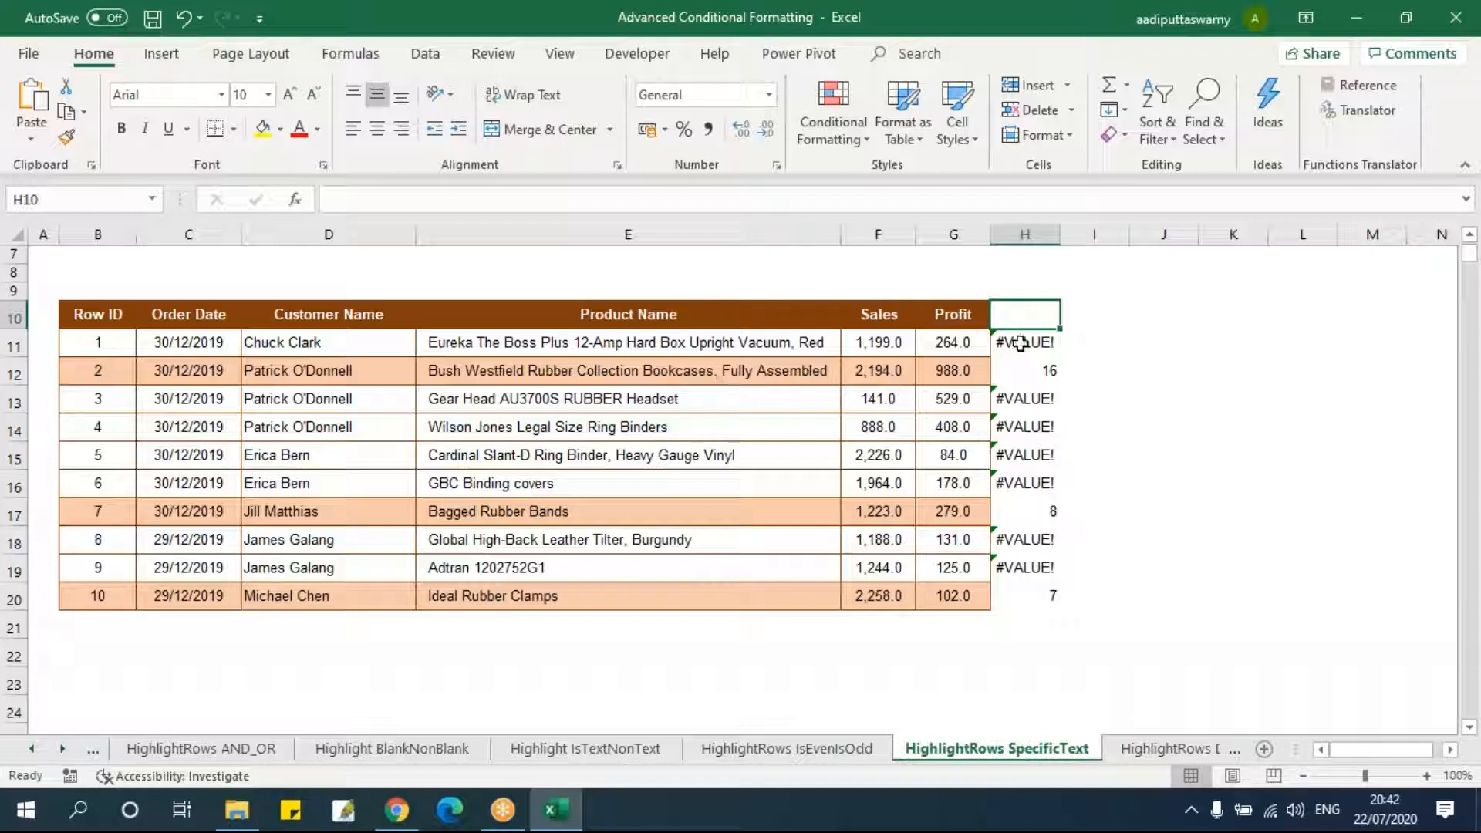
click(1021, 343)
click(357, 199)
double_click(354, 200)
text(SEARCH)
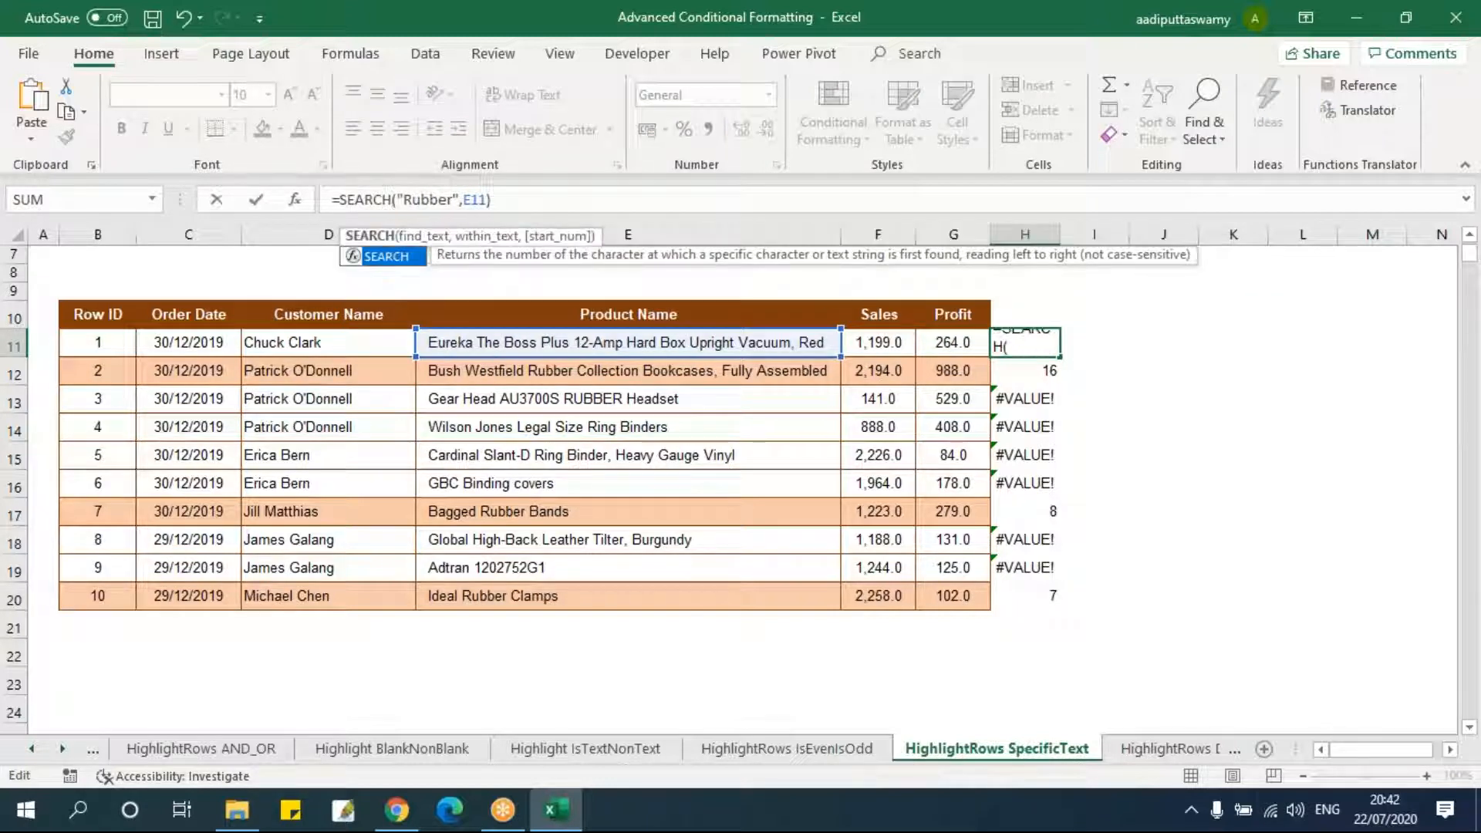
key(Return)
key(Up)
key(ctrl+shift+Down)
key(ctrl+d)
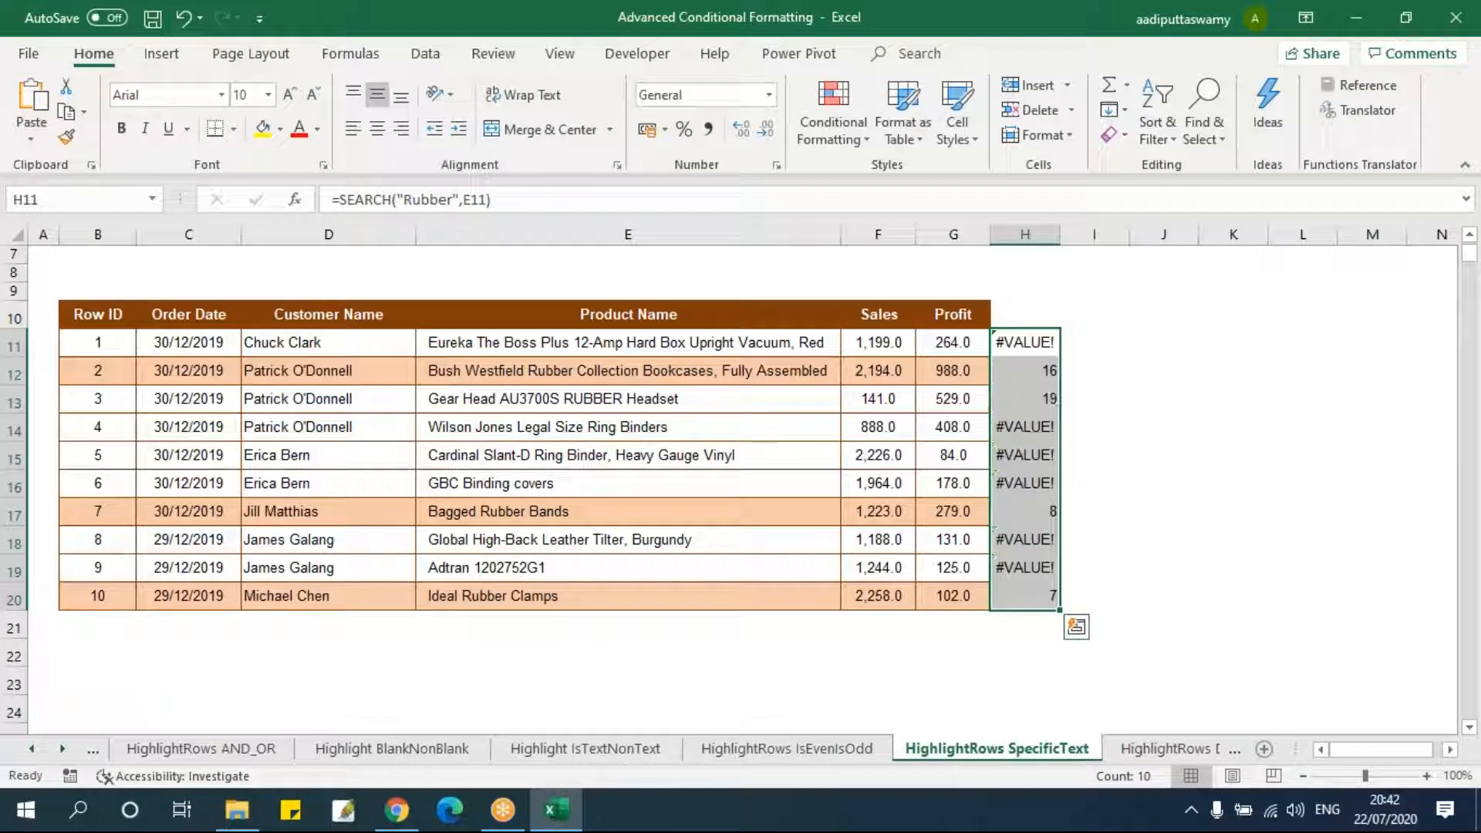
drag(580, 398, 1010, 398)
- Edit the existing conditional formatting rule on B11:G20 so its formula reads =SEARCH("Rubber",$E11), and apply it
drag(108, 344, 976, 590)
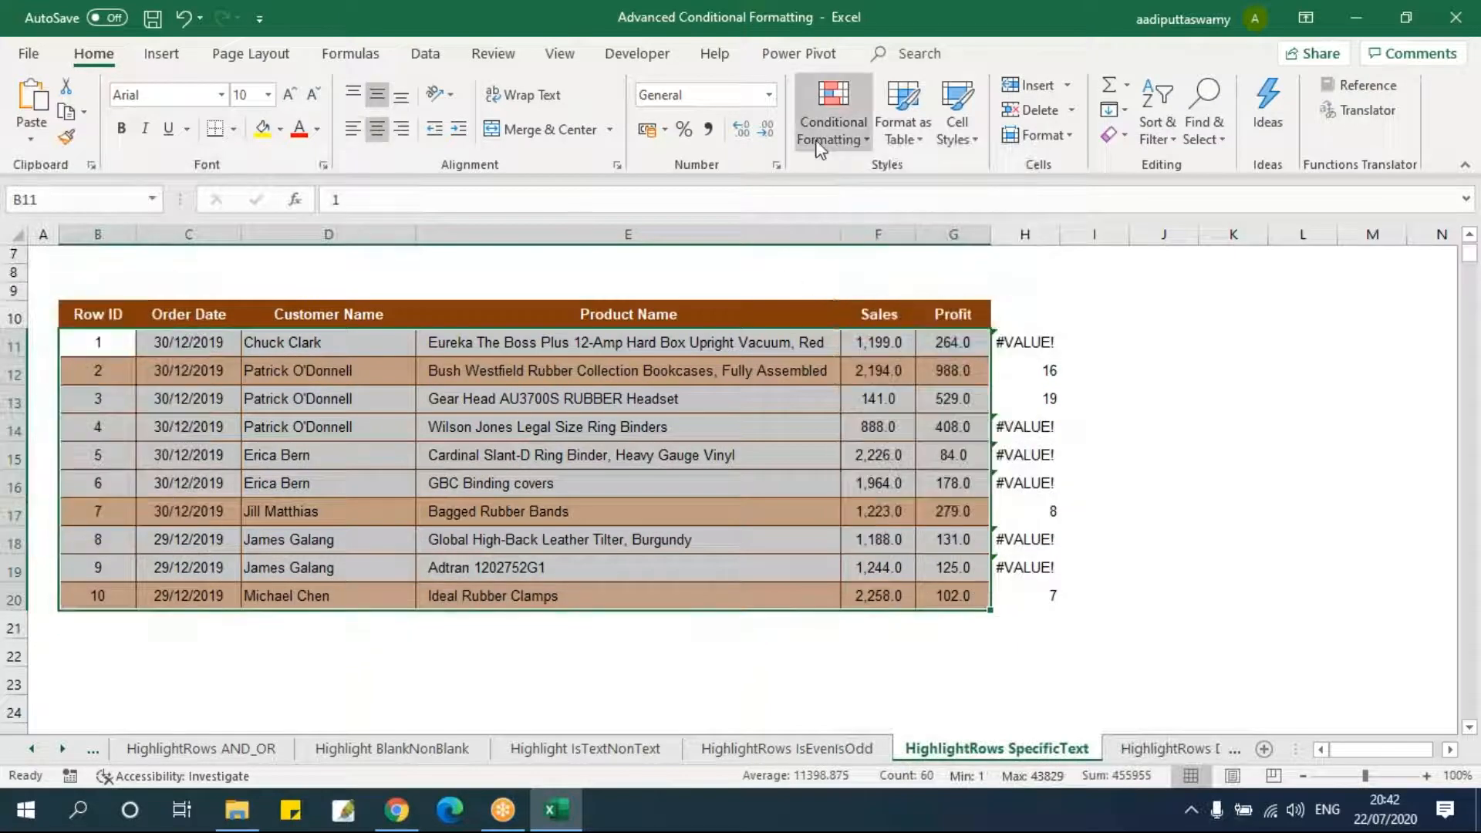
click(833, 108)
click(873, 460)
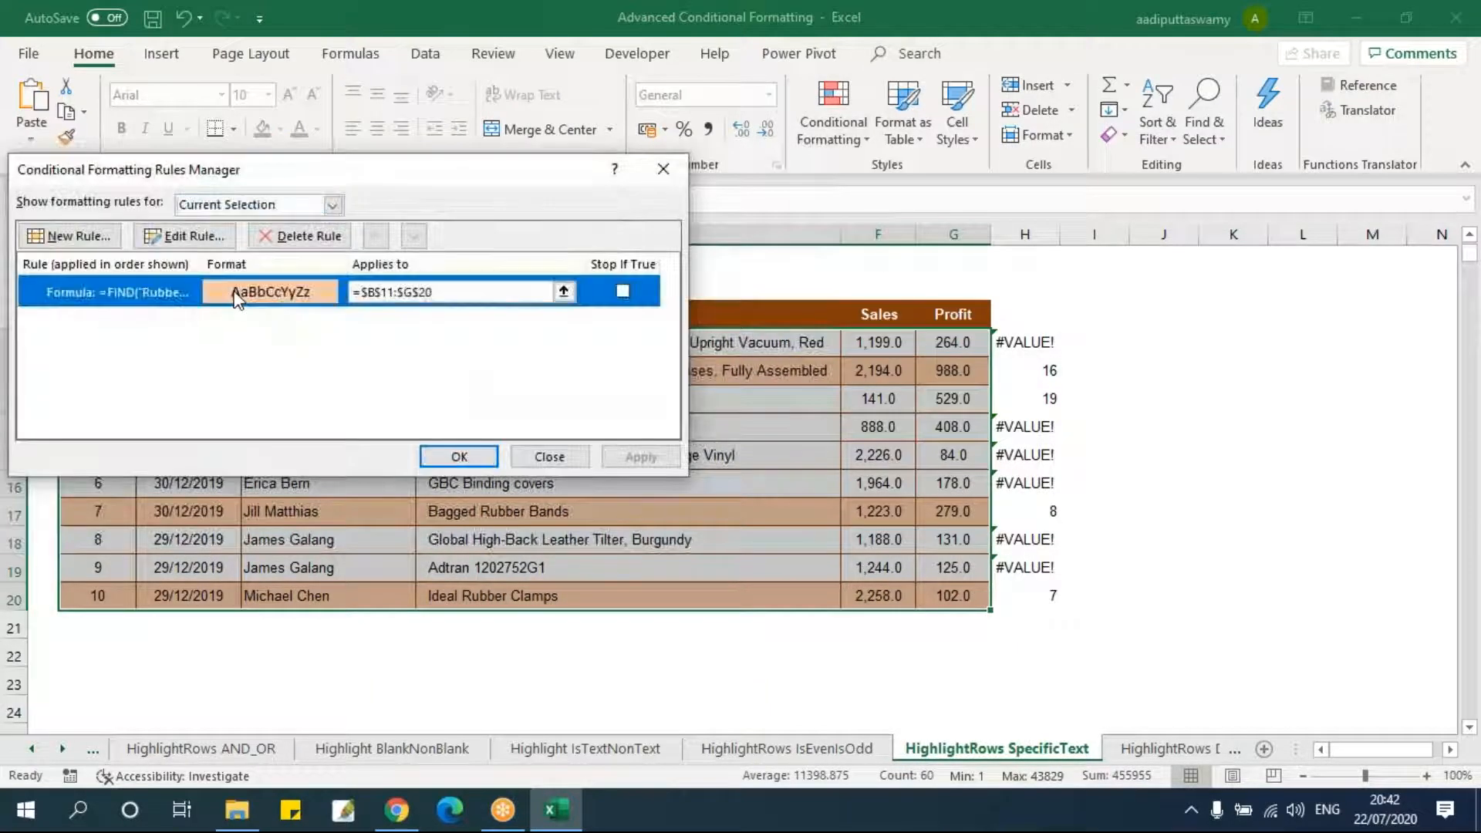
double_click(239, 290)
drag(416, 150, 925, 244)
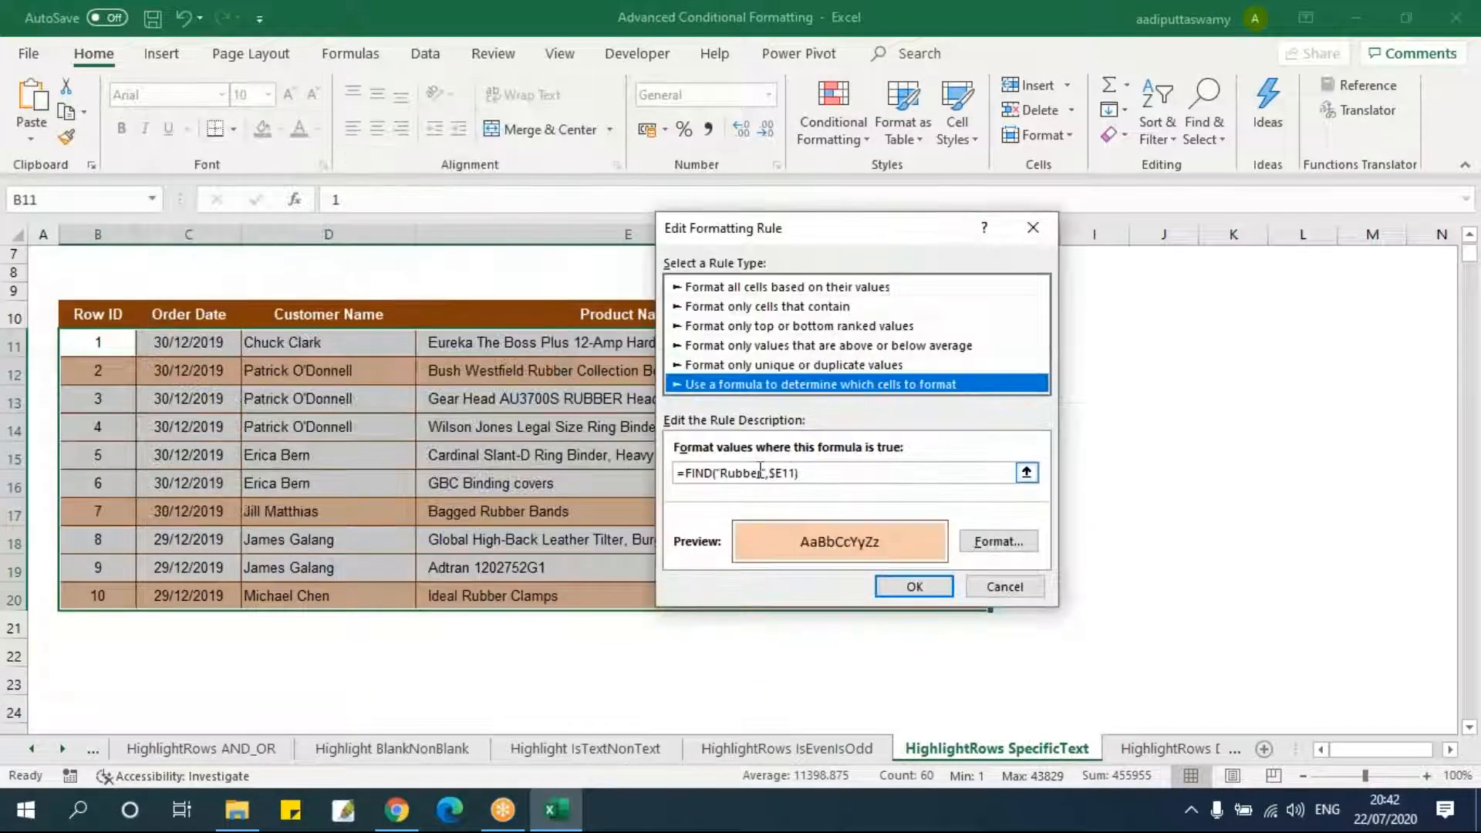
click(720, 474)
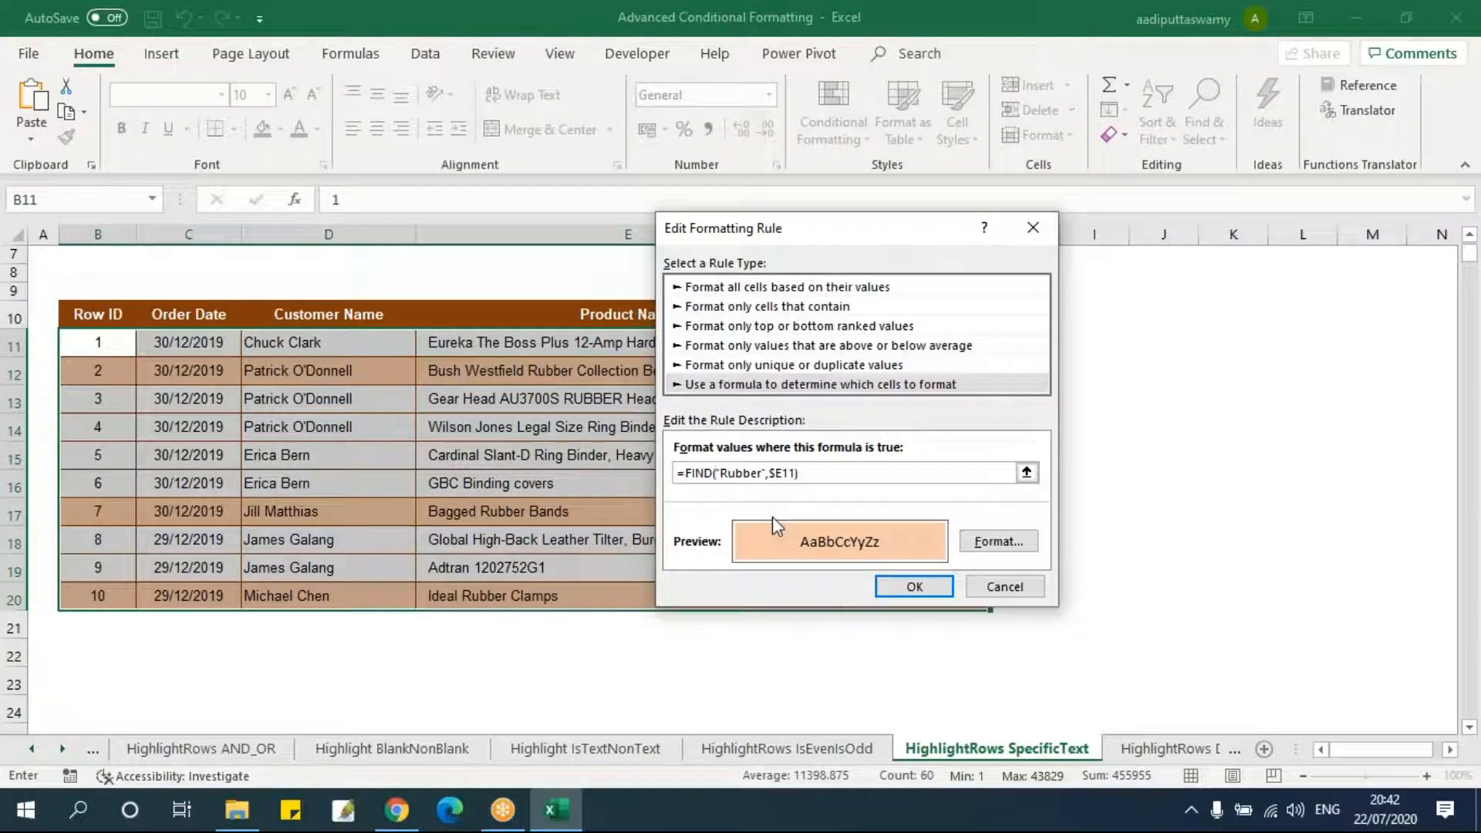
key(BackSpace)
key(BackSpace)
key(BackSpace)
key(BackSpace)
key(BackSpace)
text(SEARCH)
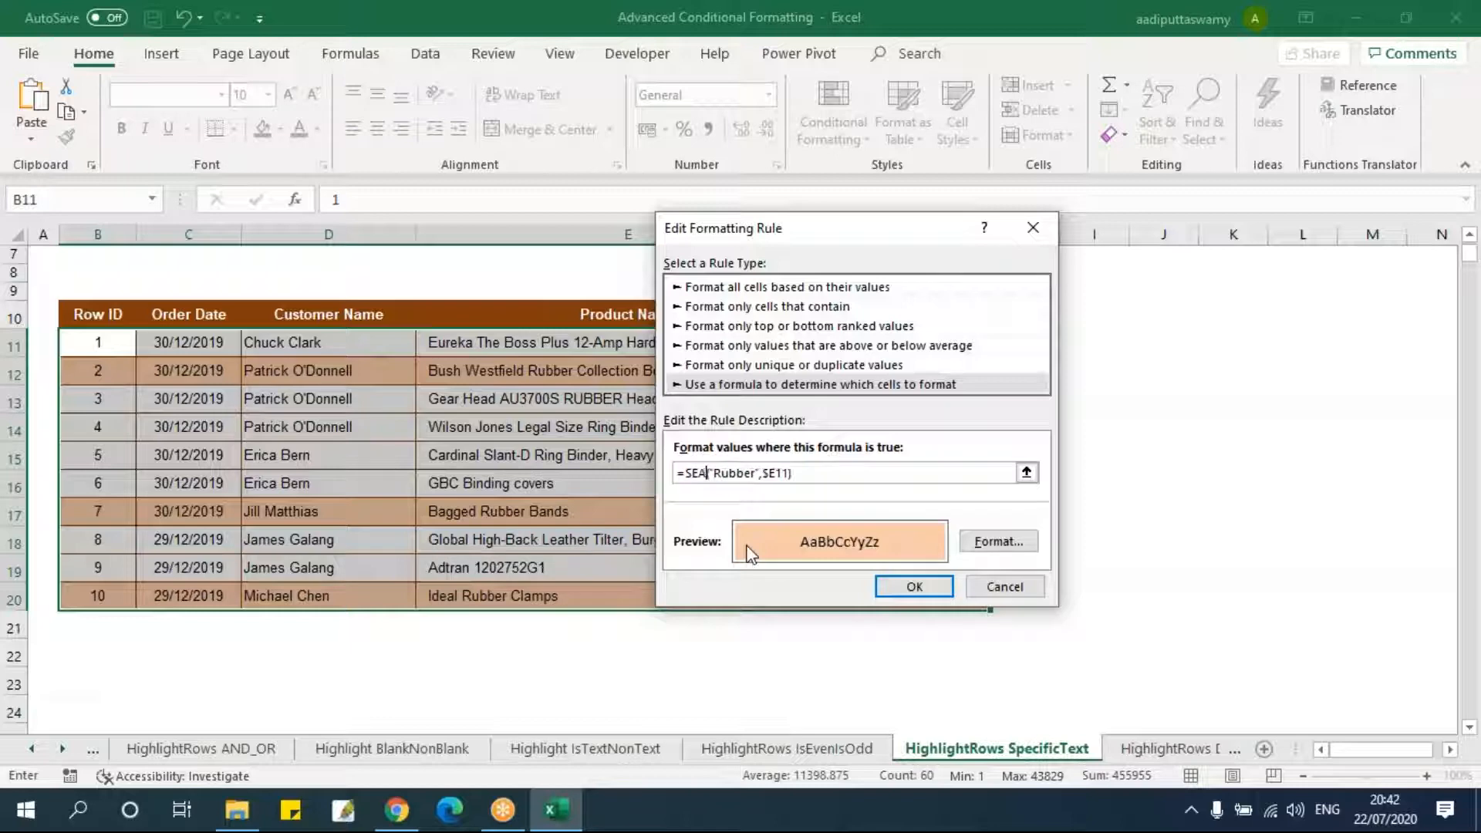
click(915, 587)
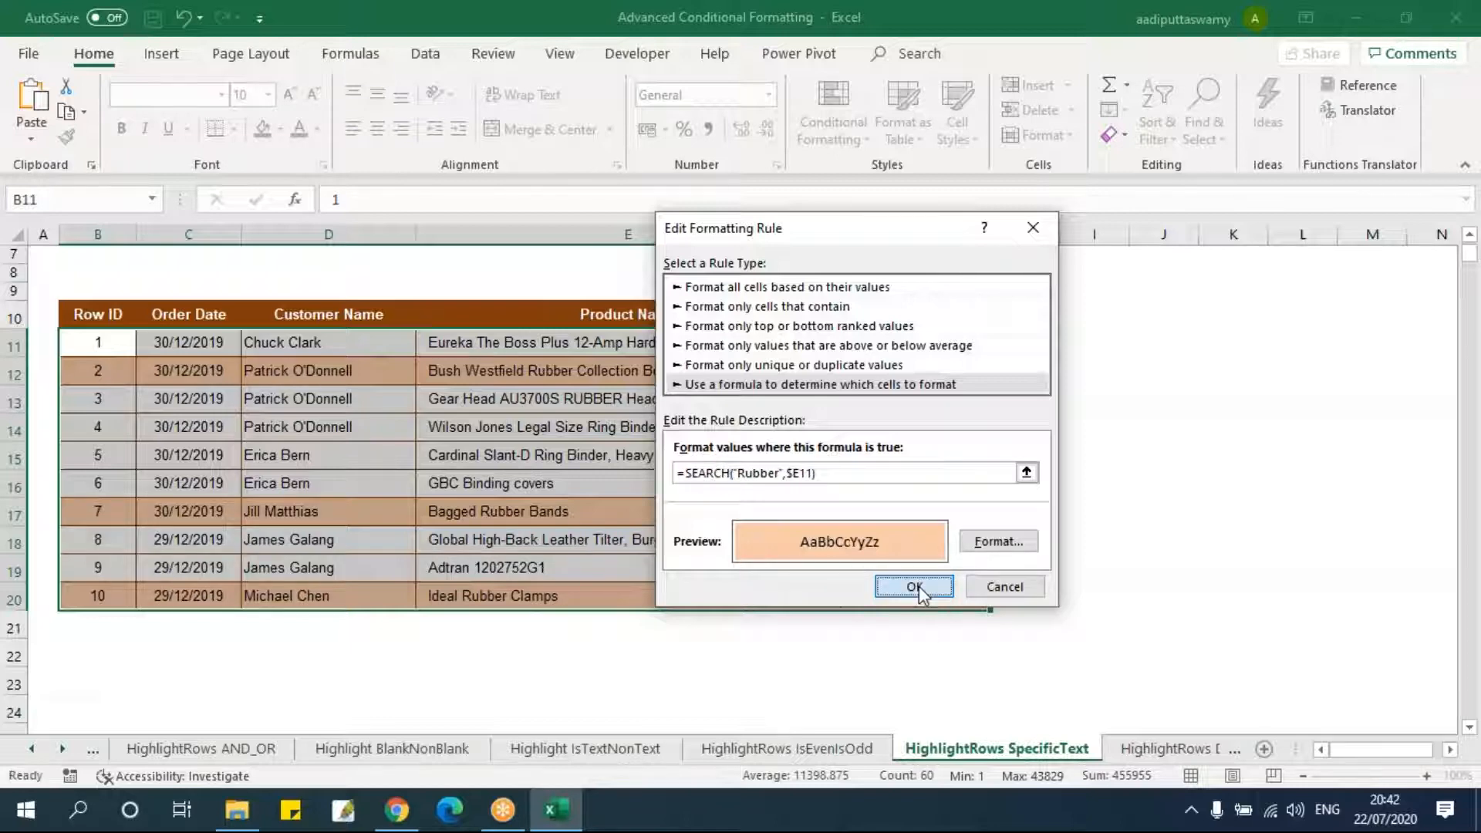
click(641, 457)
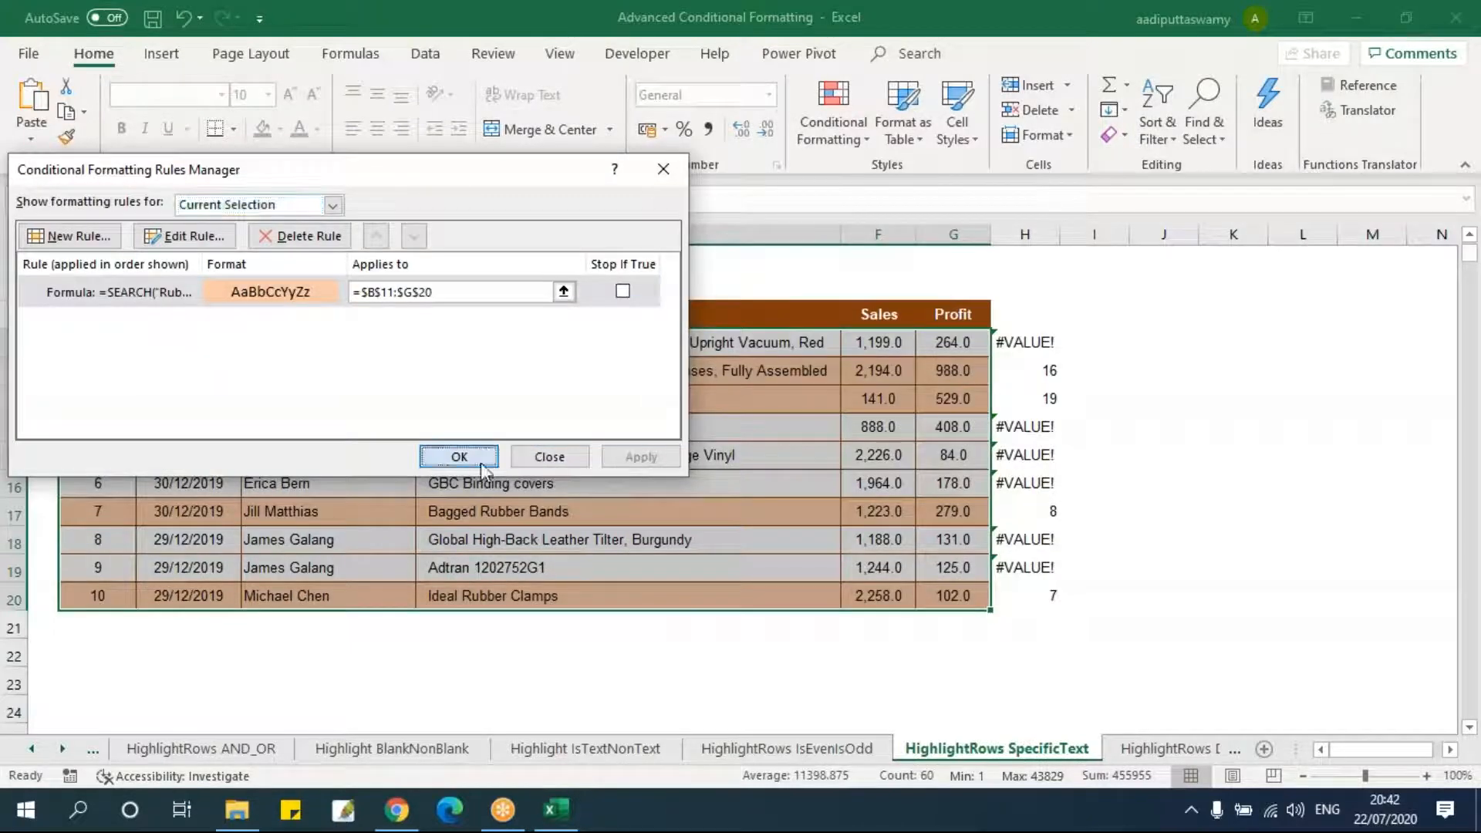
click(459, 456)
click(614, 515)
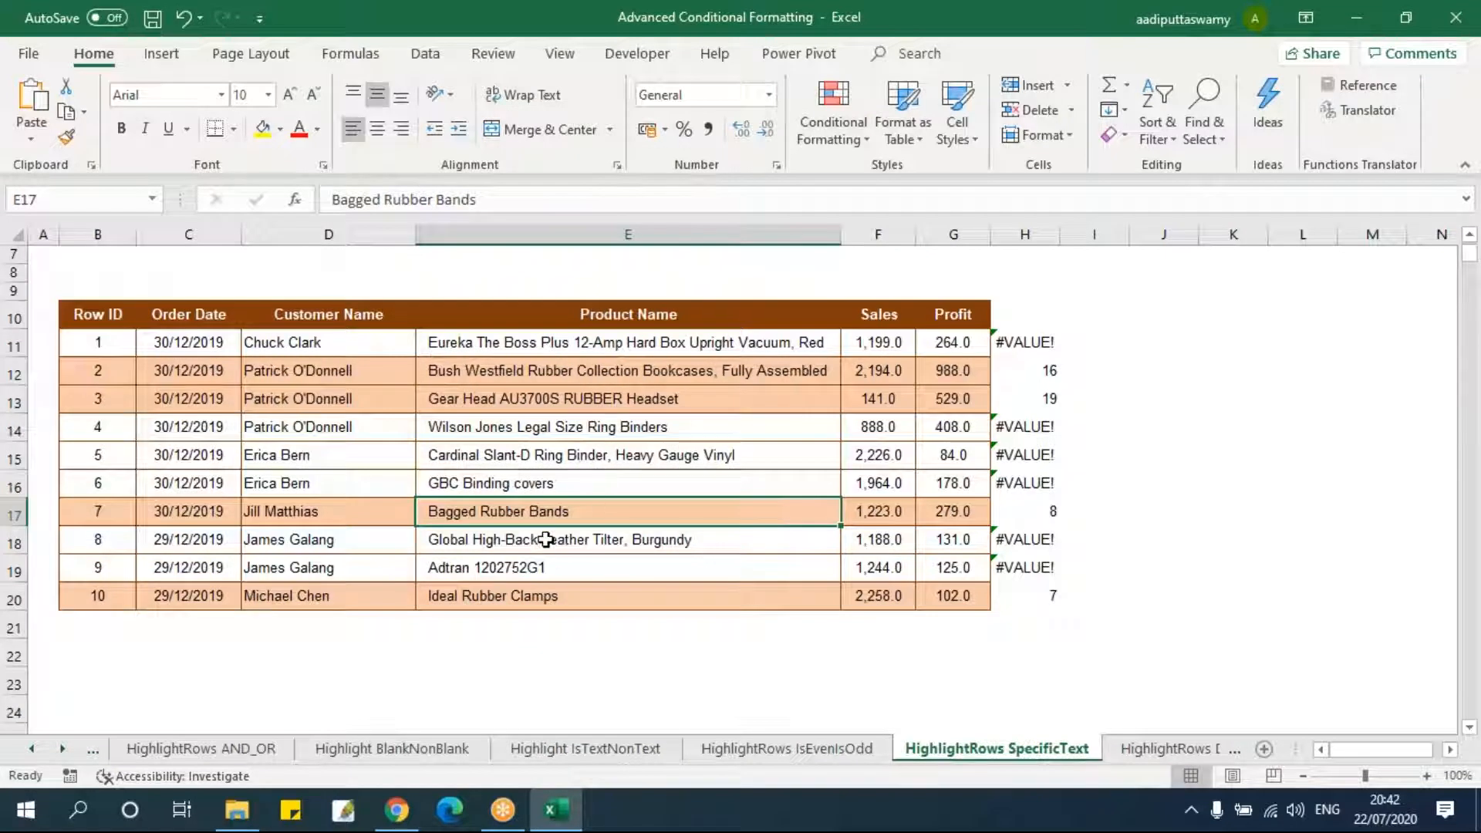
- Insert lowercase rubber before Ring Binder in the product name in E15 and review the Product Name column
click(564, 463)
double_click(534, 455)
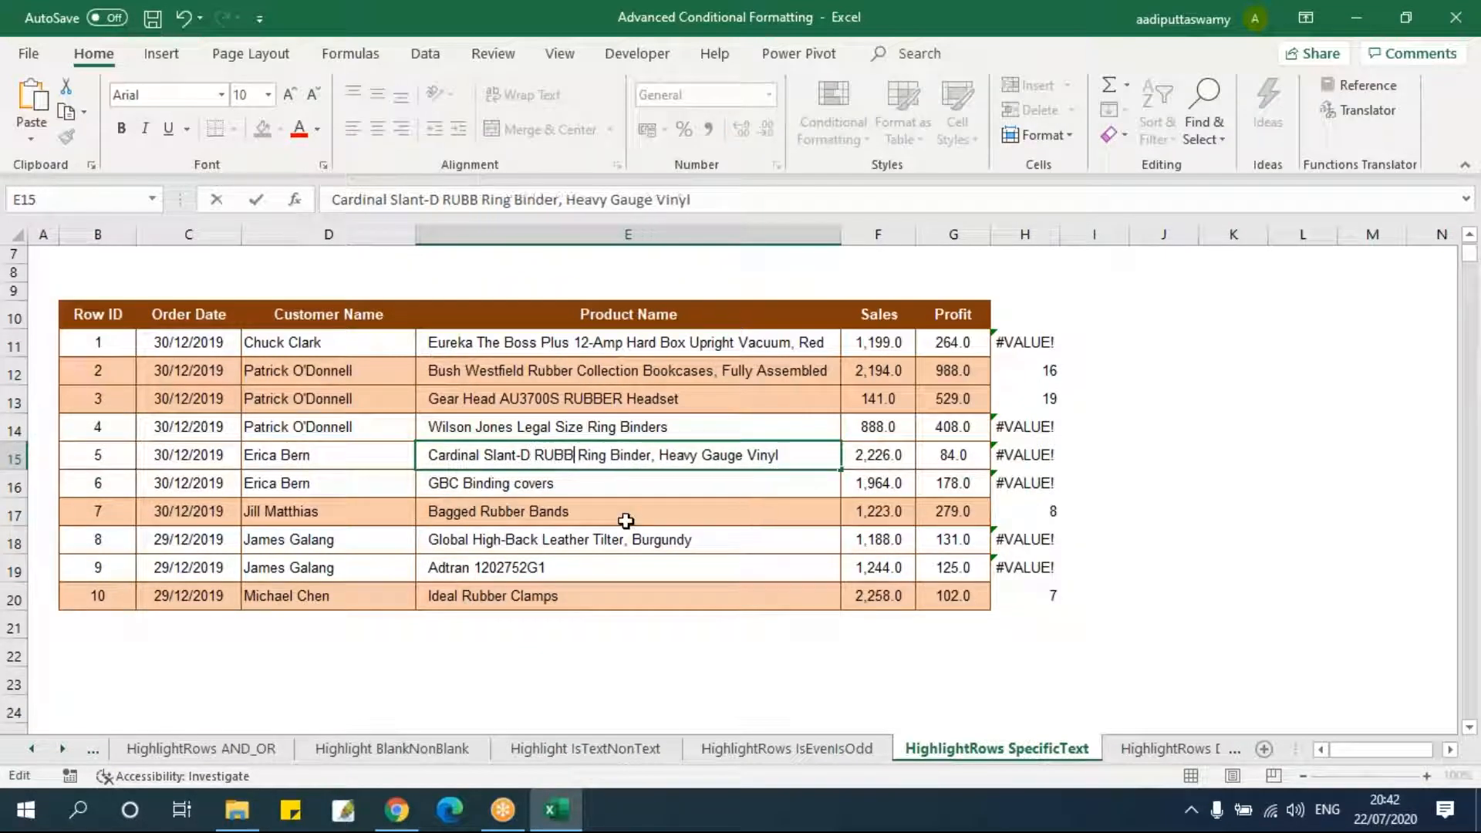
text(rubber)
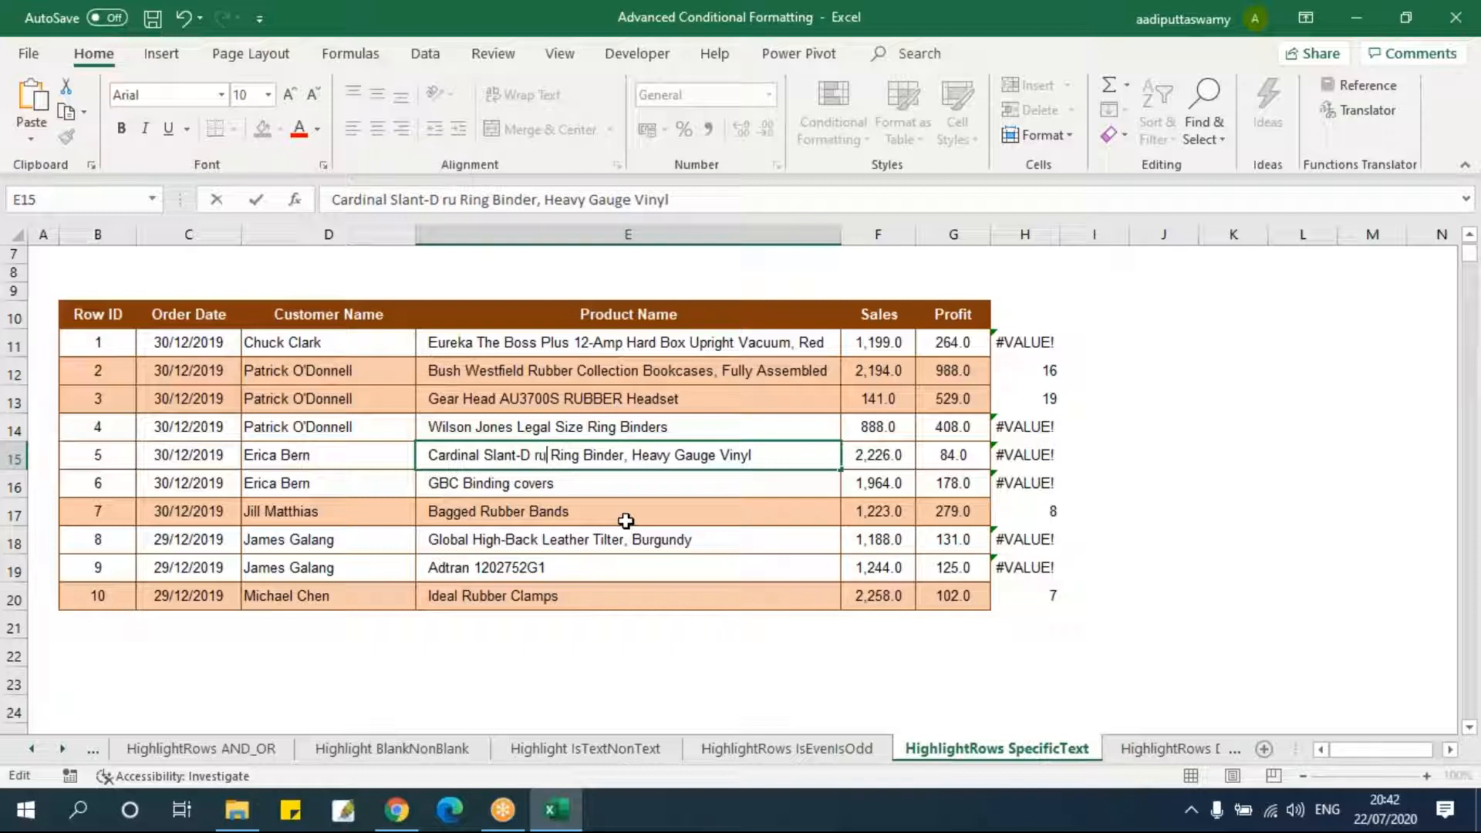
key(Return)
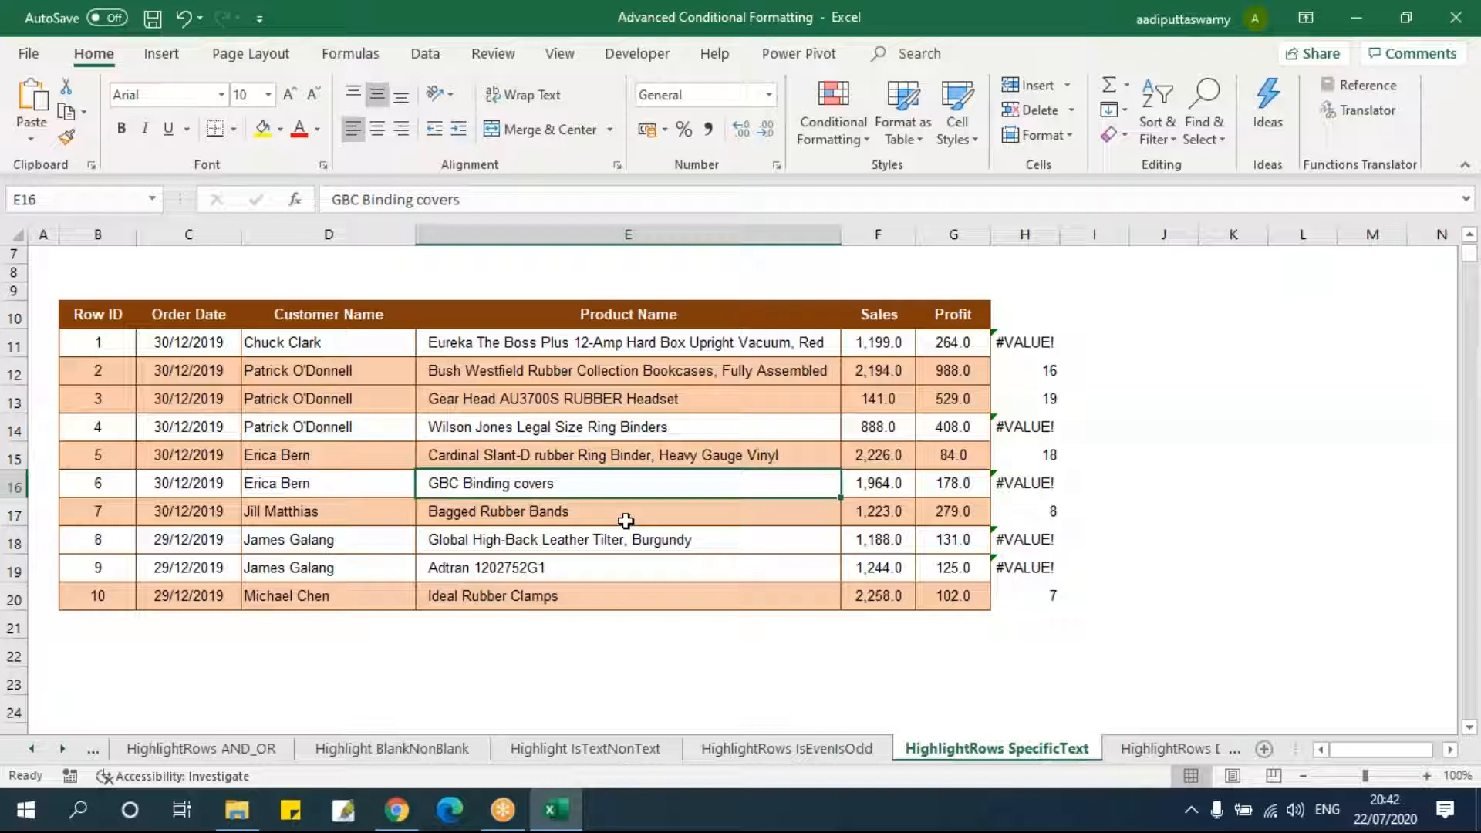
drag(483, 344, 502, 588)
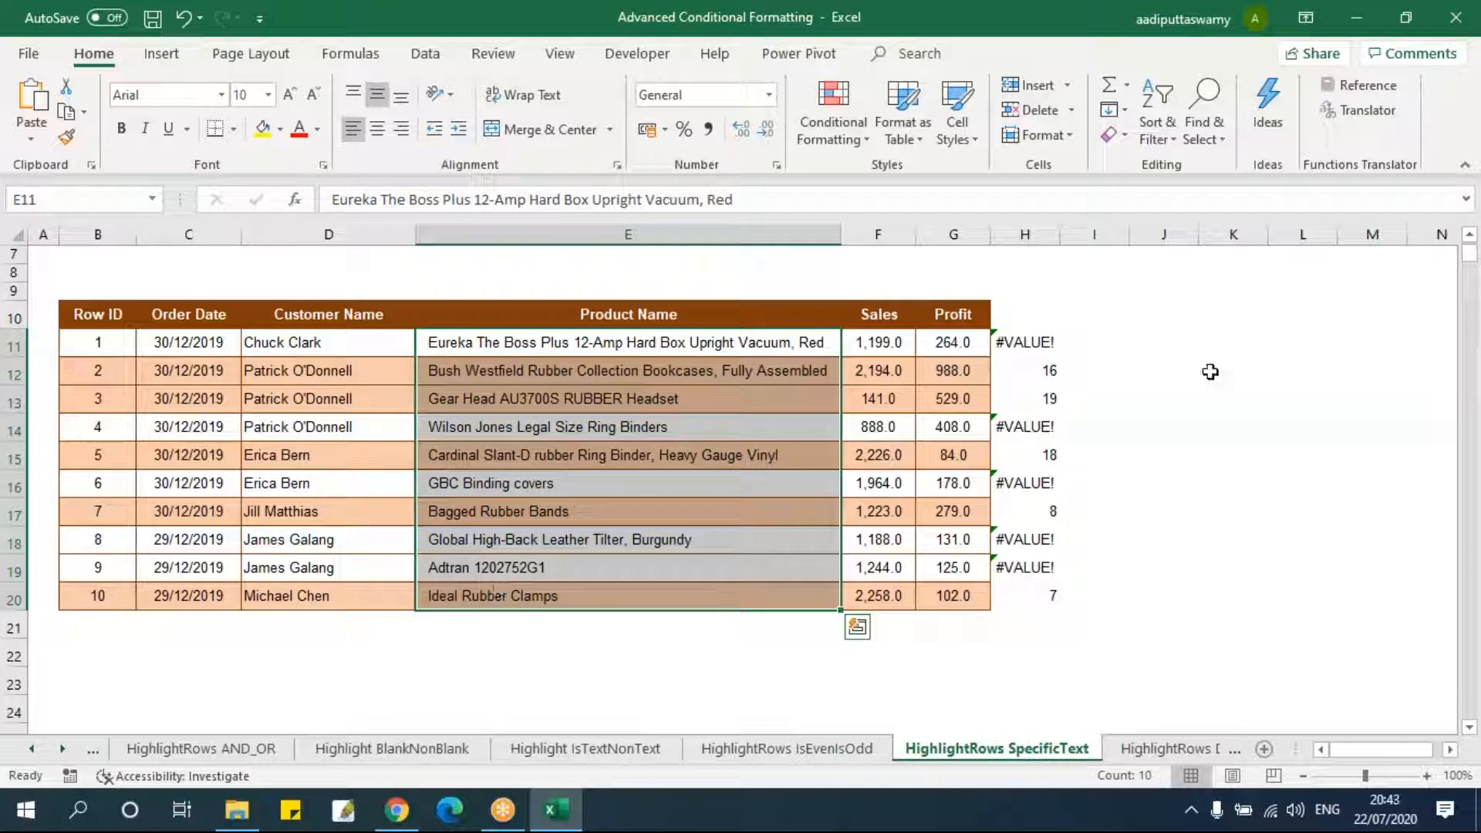
- Review the SEARCH result in H12, the Product Name entries and the highlighted rows in B11:G20
click(1065, 364)
click(1050, 372)
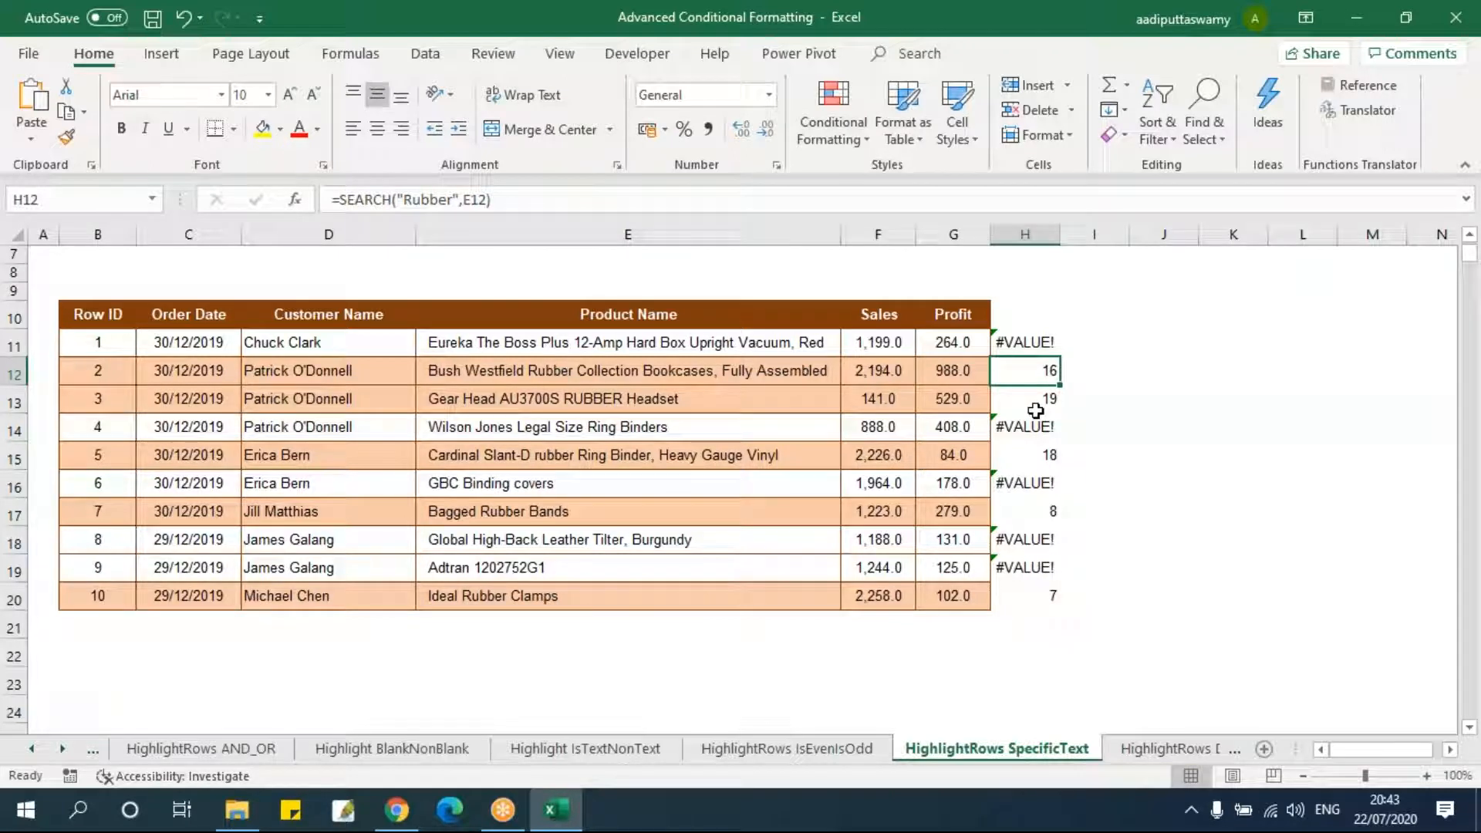
drag(98, 351, 989, 606)
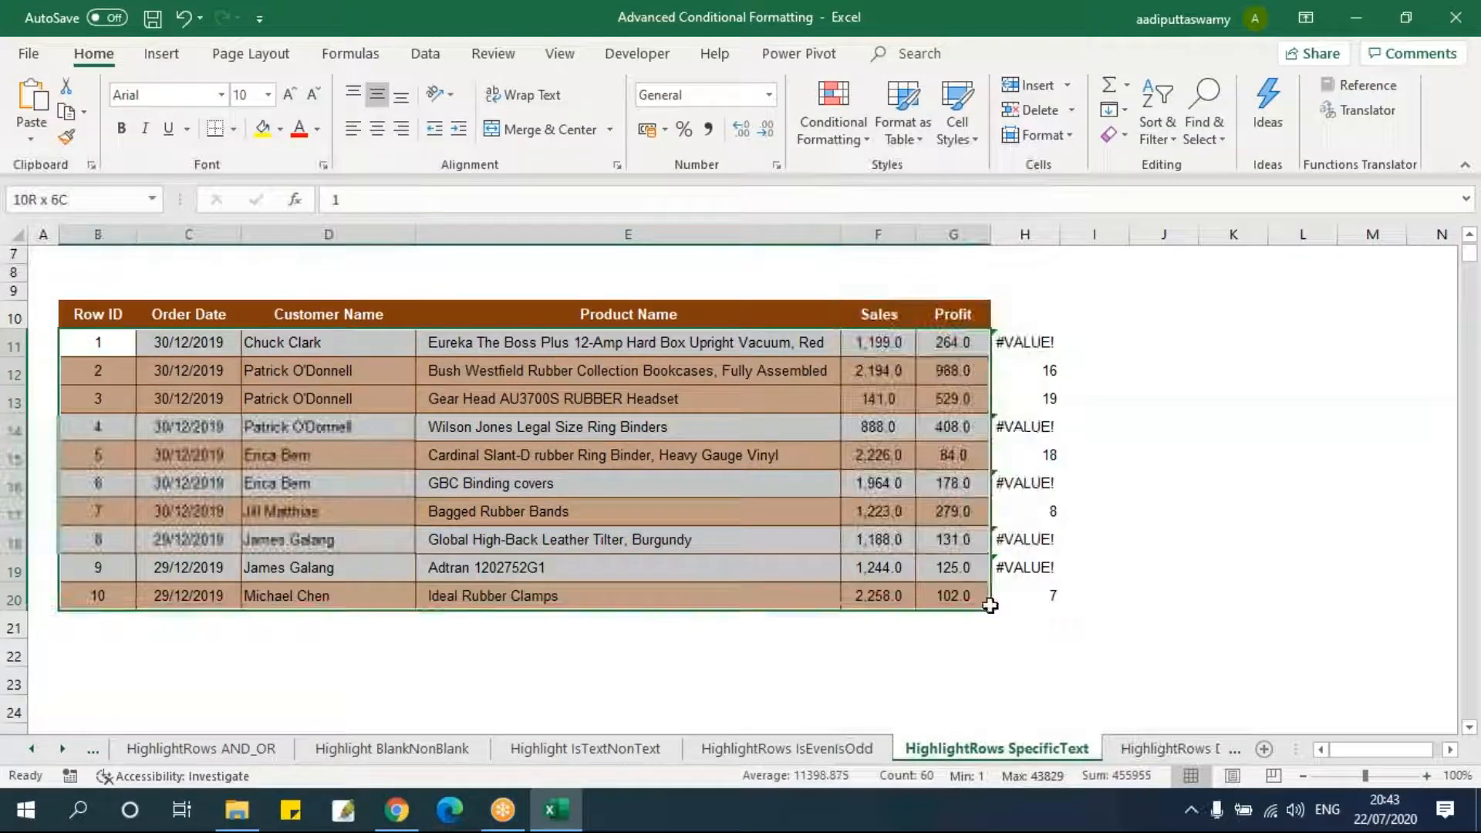
click(699, 422)
key(Up)
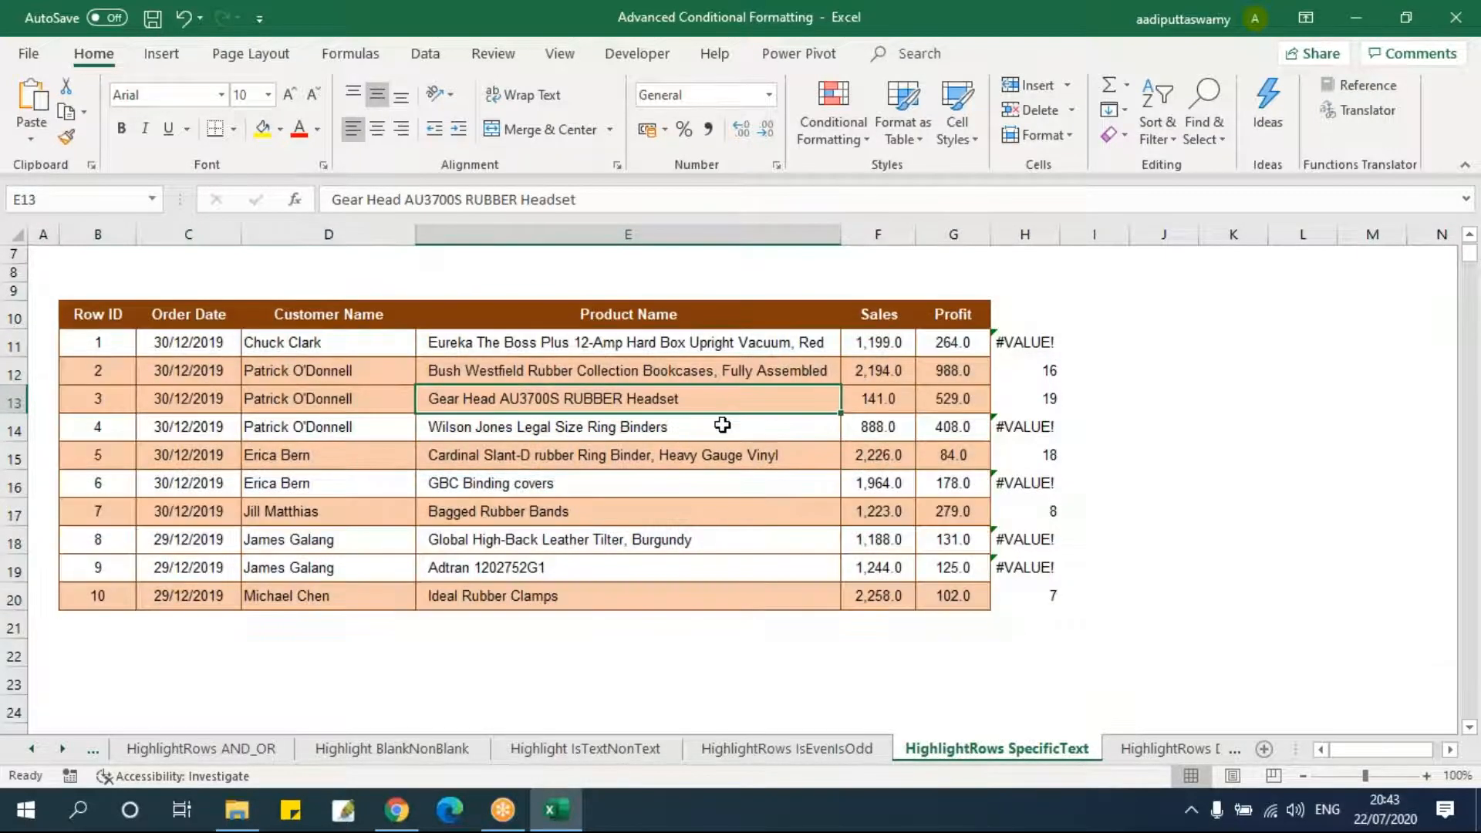
drag(628, 341, 655, 597)
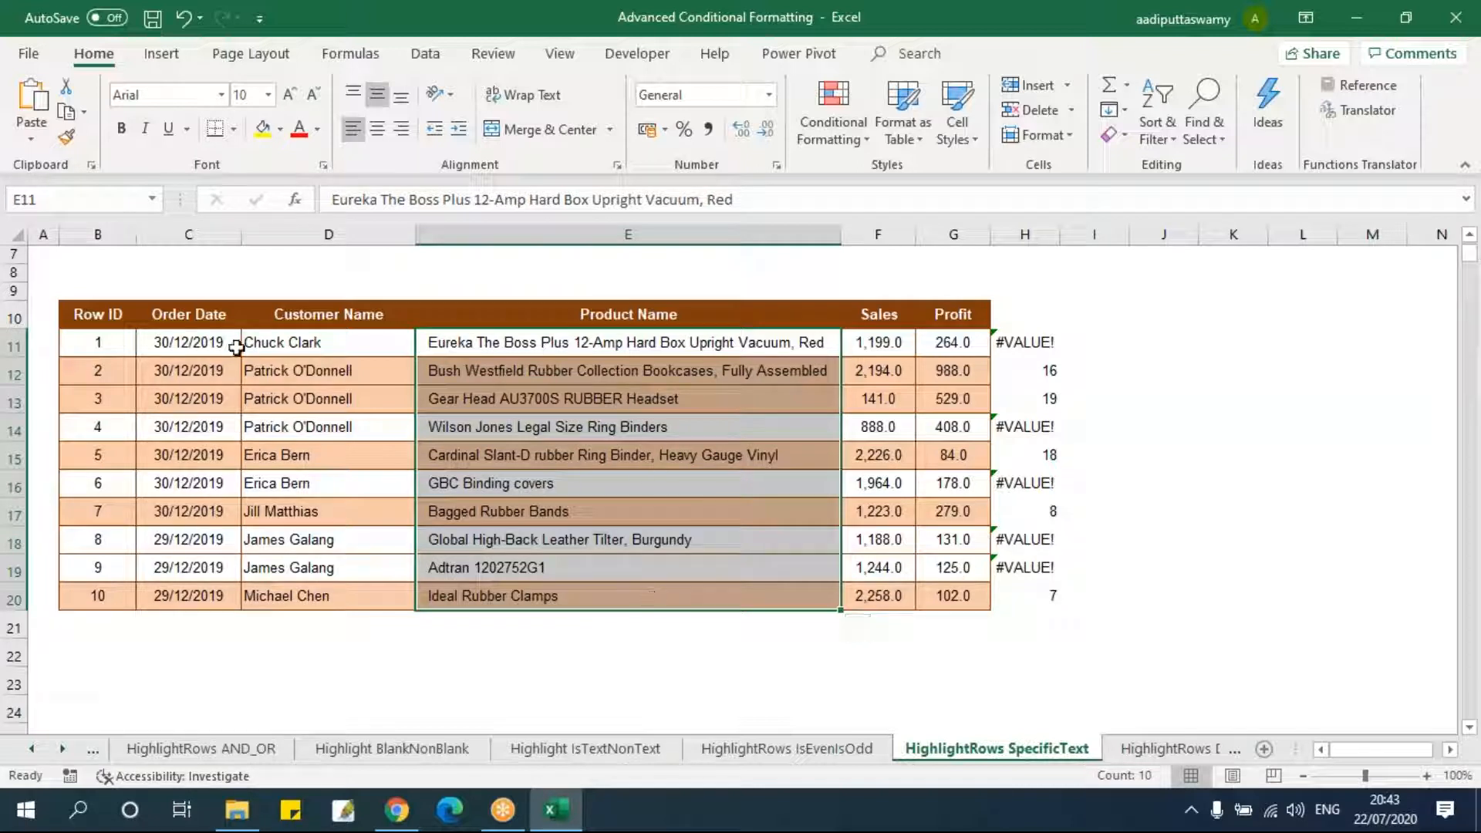
drag(105, 340, 517, 444)
drag(948, 599, 948, 599)
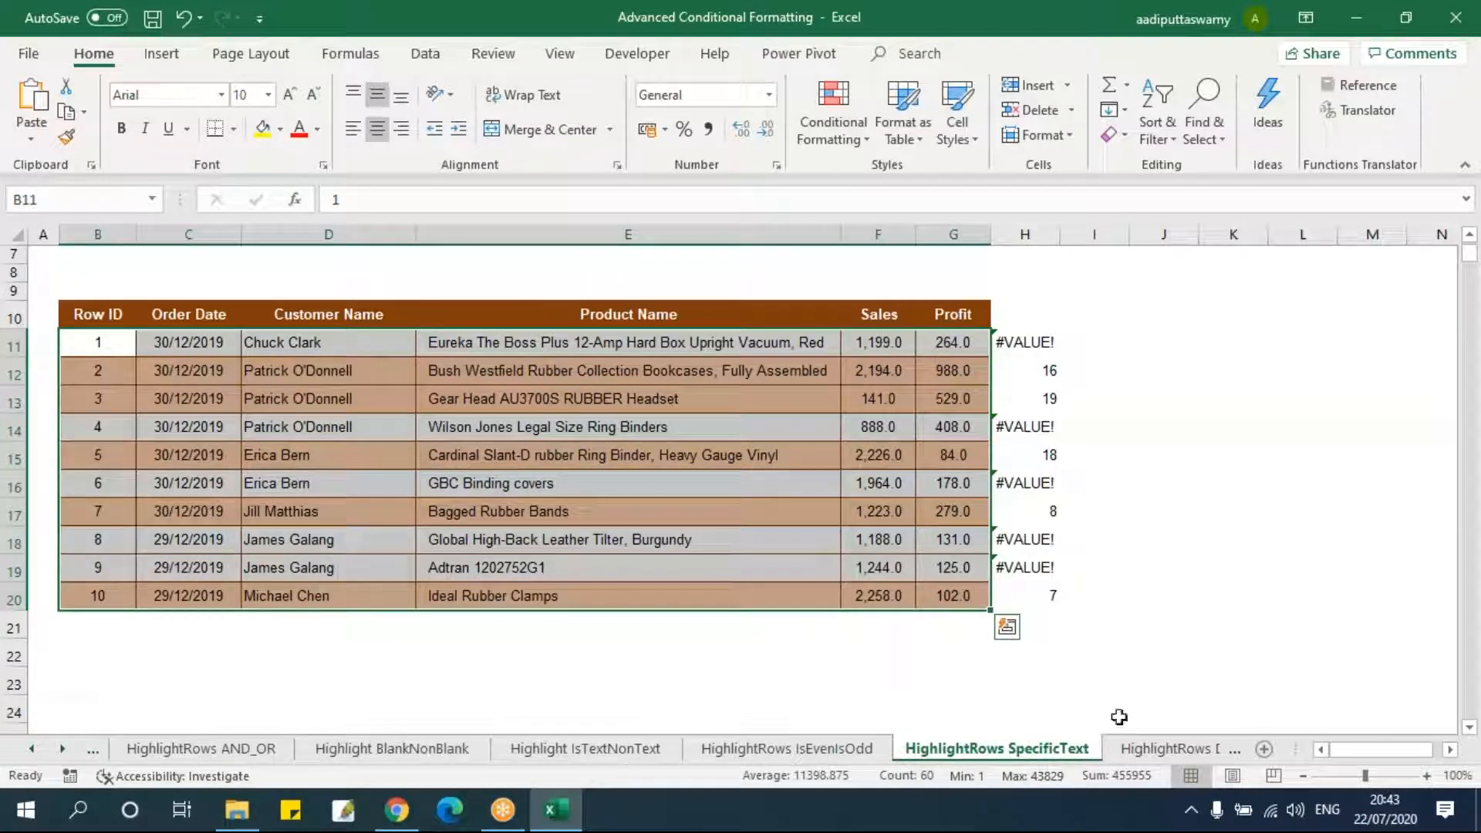
- Go to the HighlightRows Duplicate sheet and examine the repeated IDs in the Row ID column
click(1143, 757)
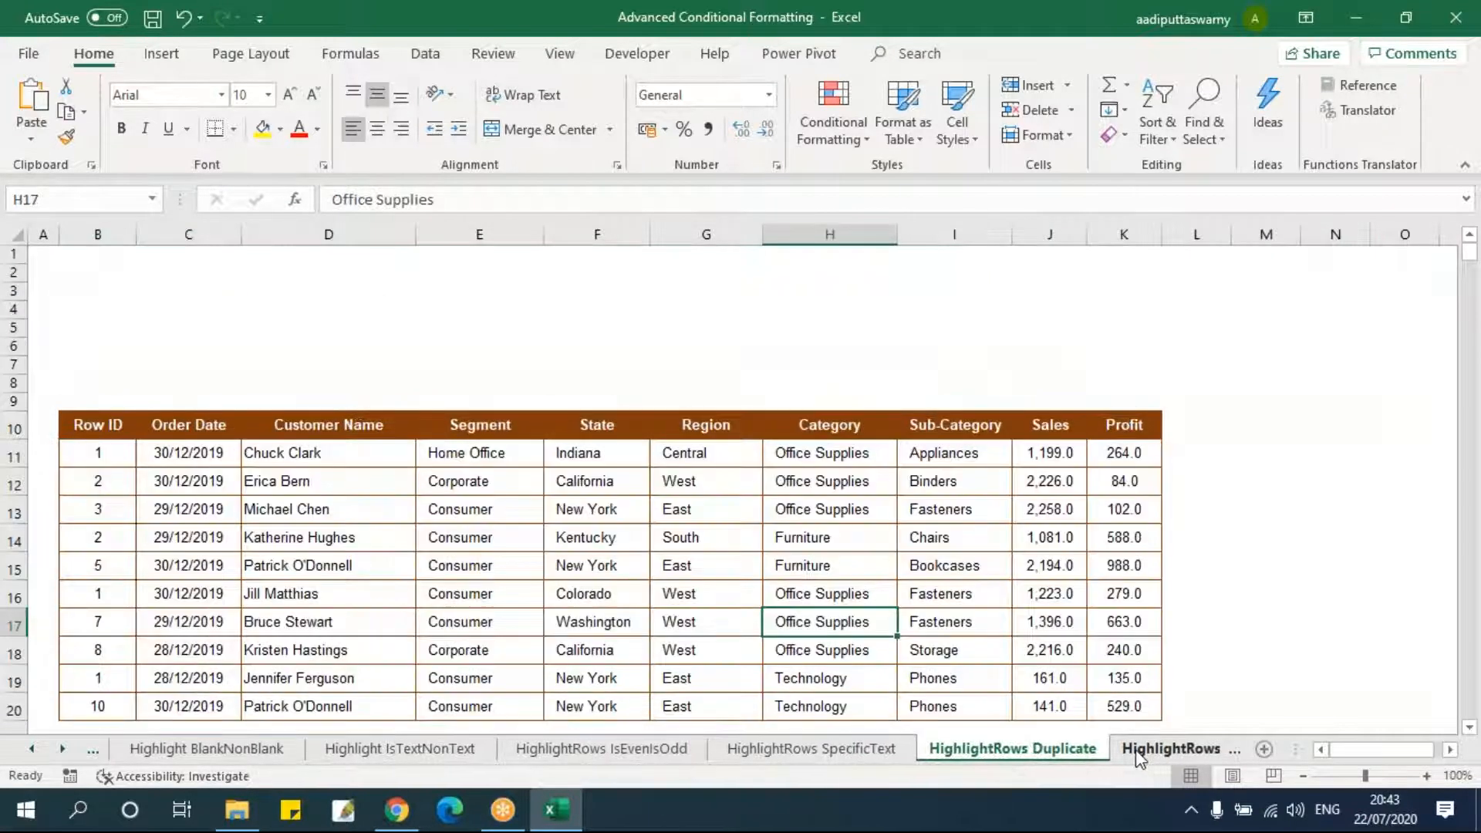
click(746, 502)
scroll(845, 486, down, 1)
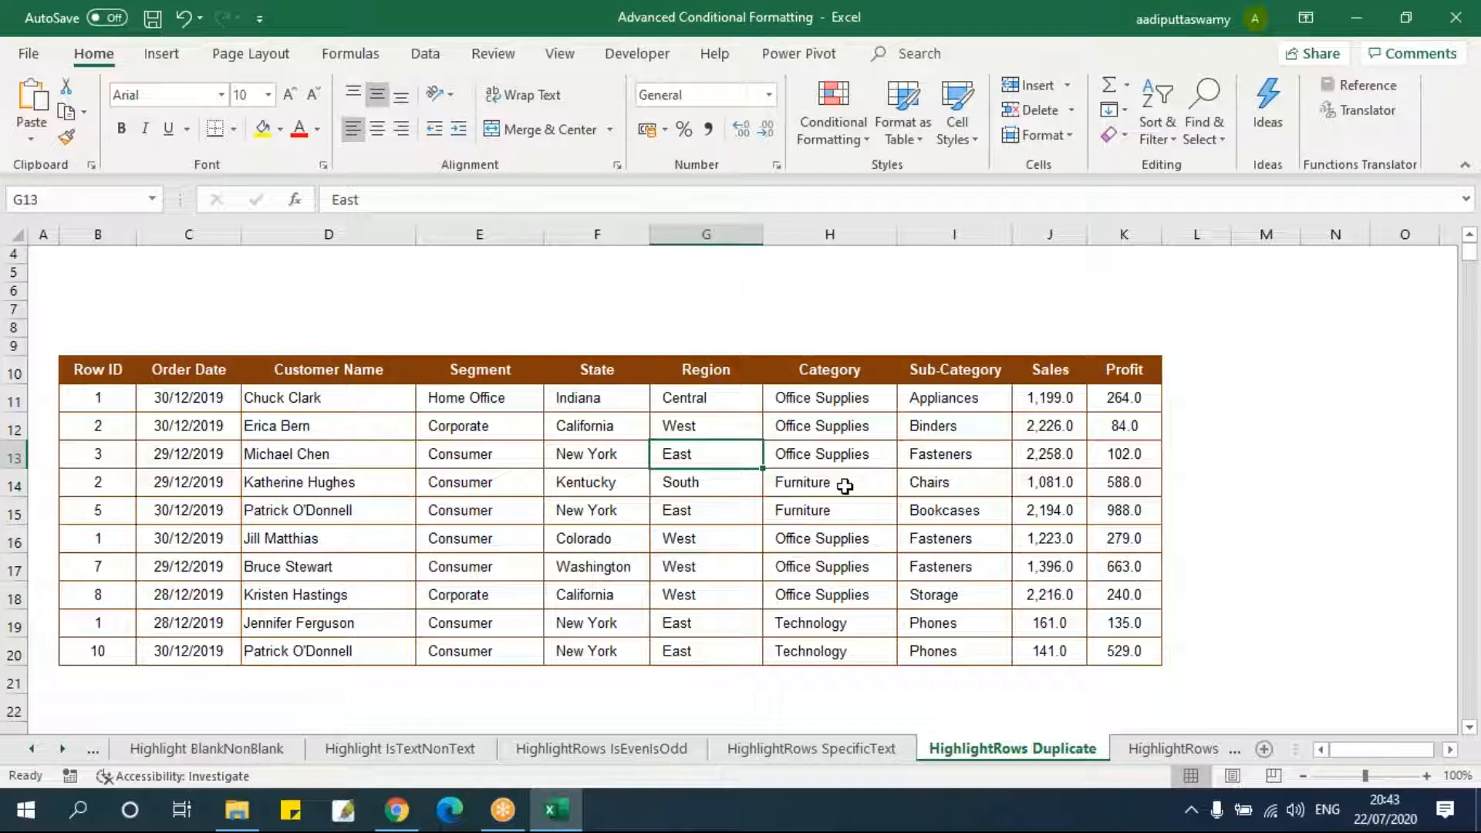
click(109, 397)
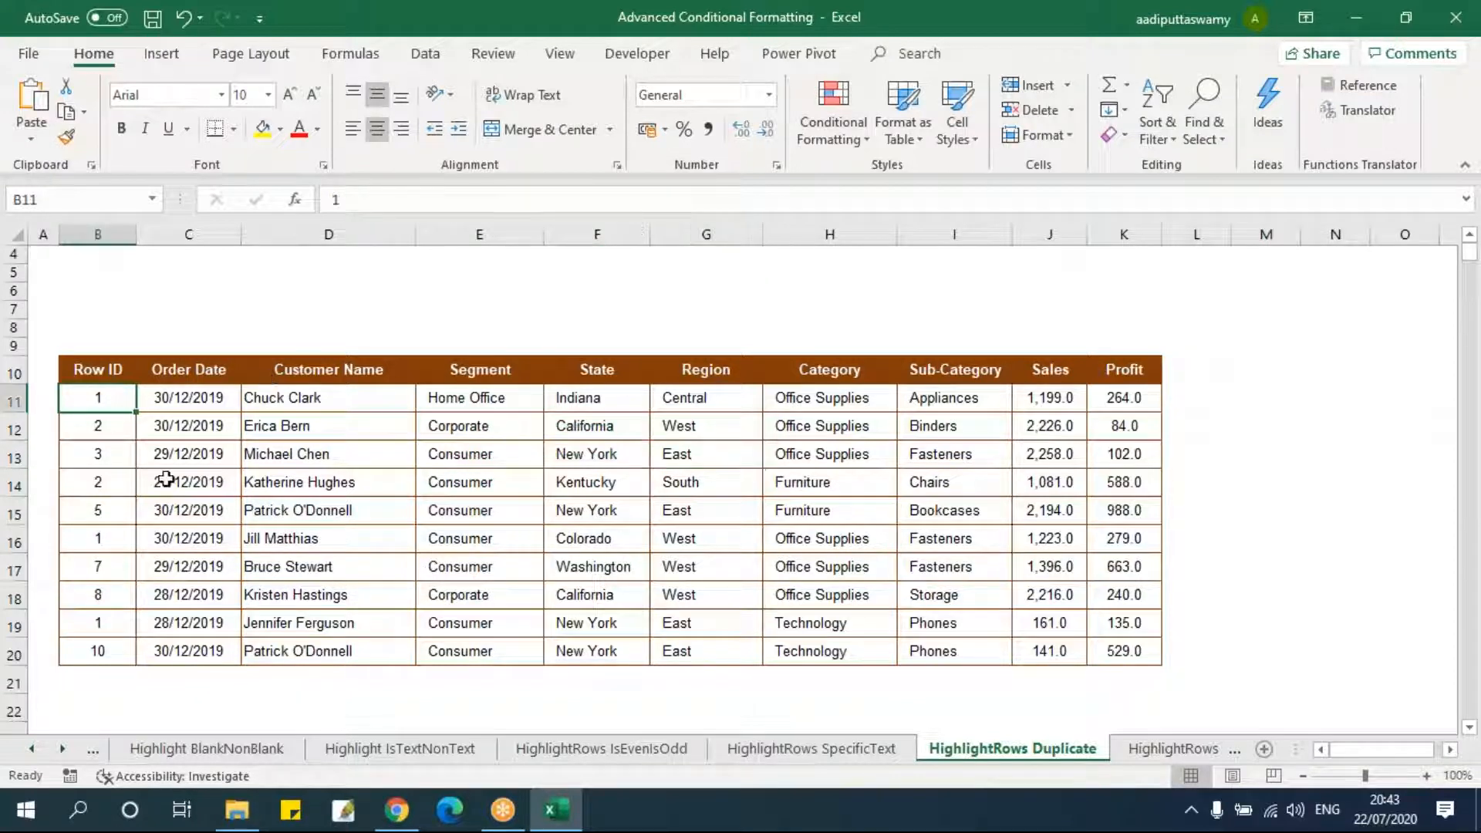
click(122, 537)
click(124, 617)
click(105, 426)
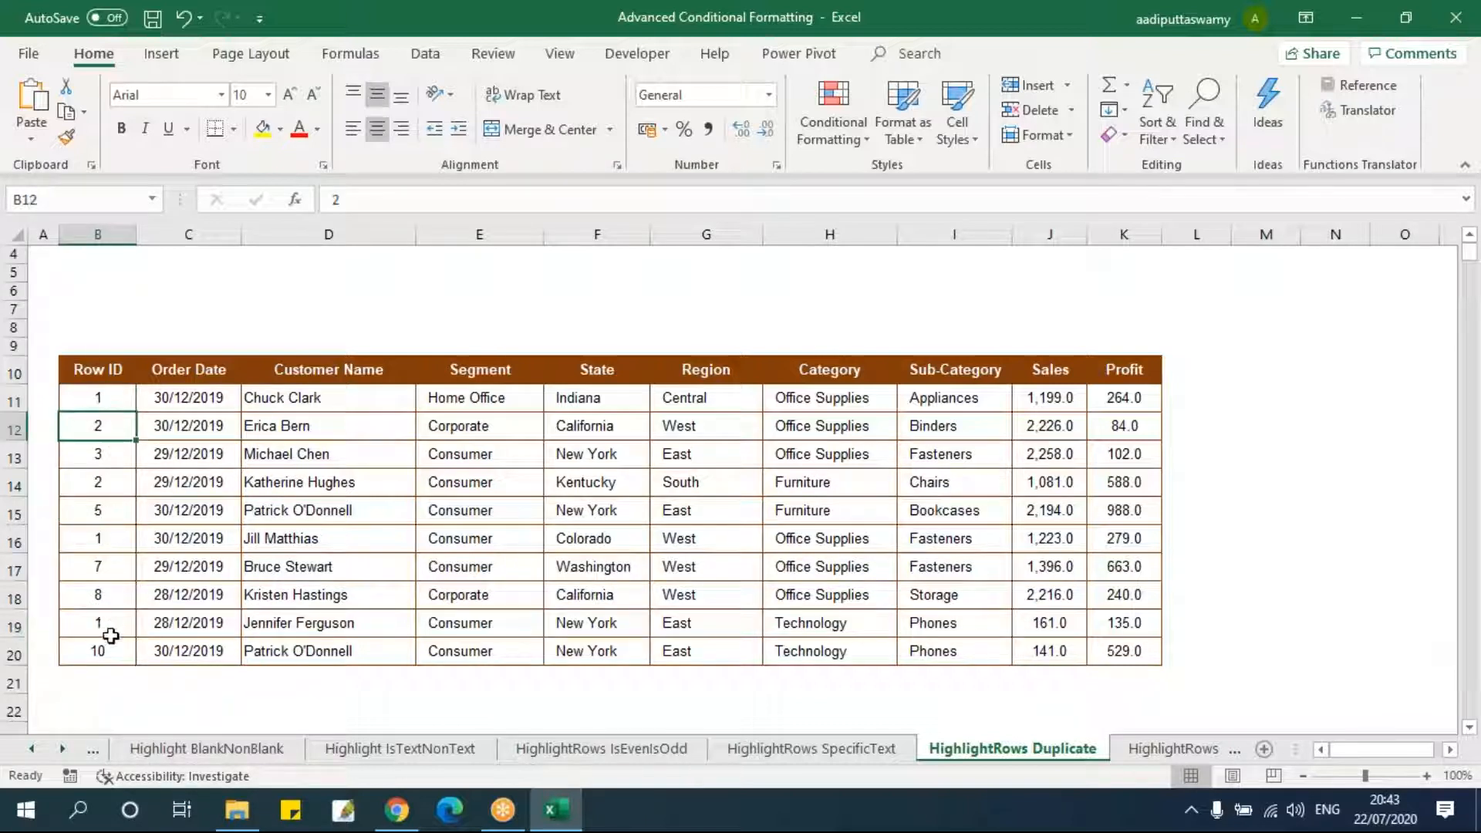
click(123, 477)
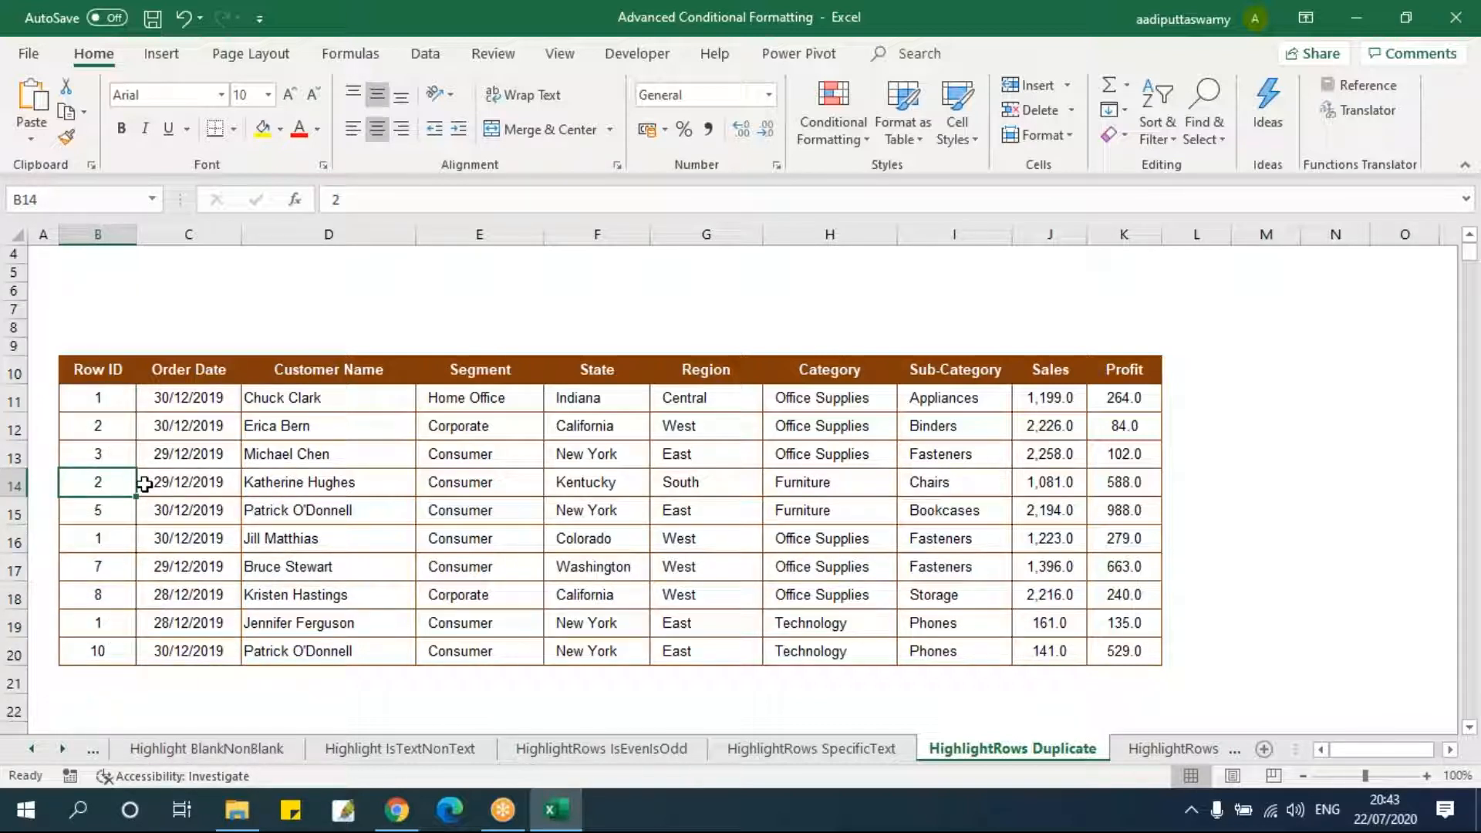
- Highlight duplicate values in the Row ID cells B11:B20 with Light Red Fill with Dark Red Text
mouse_move(103, 400)
mouse_down()
mouse_move(956, 569)
mouse_move(1111, 652)
mouse_up()
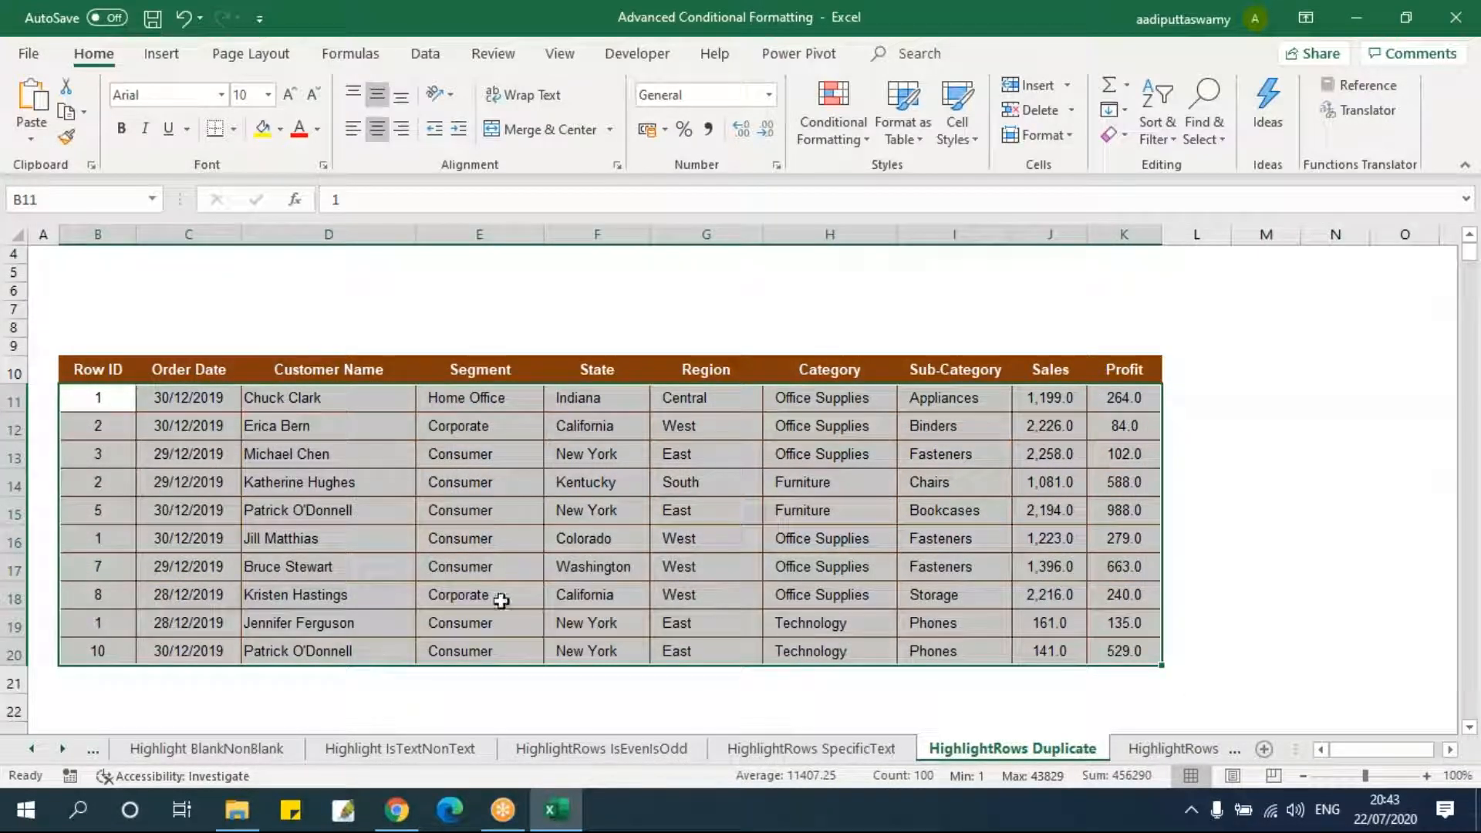
drag(108, 410, 98, 650)
click(858, 142)
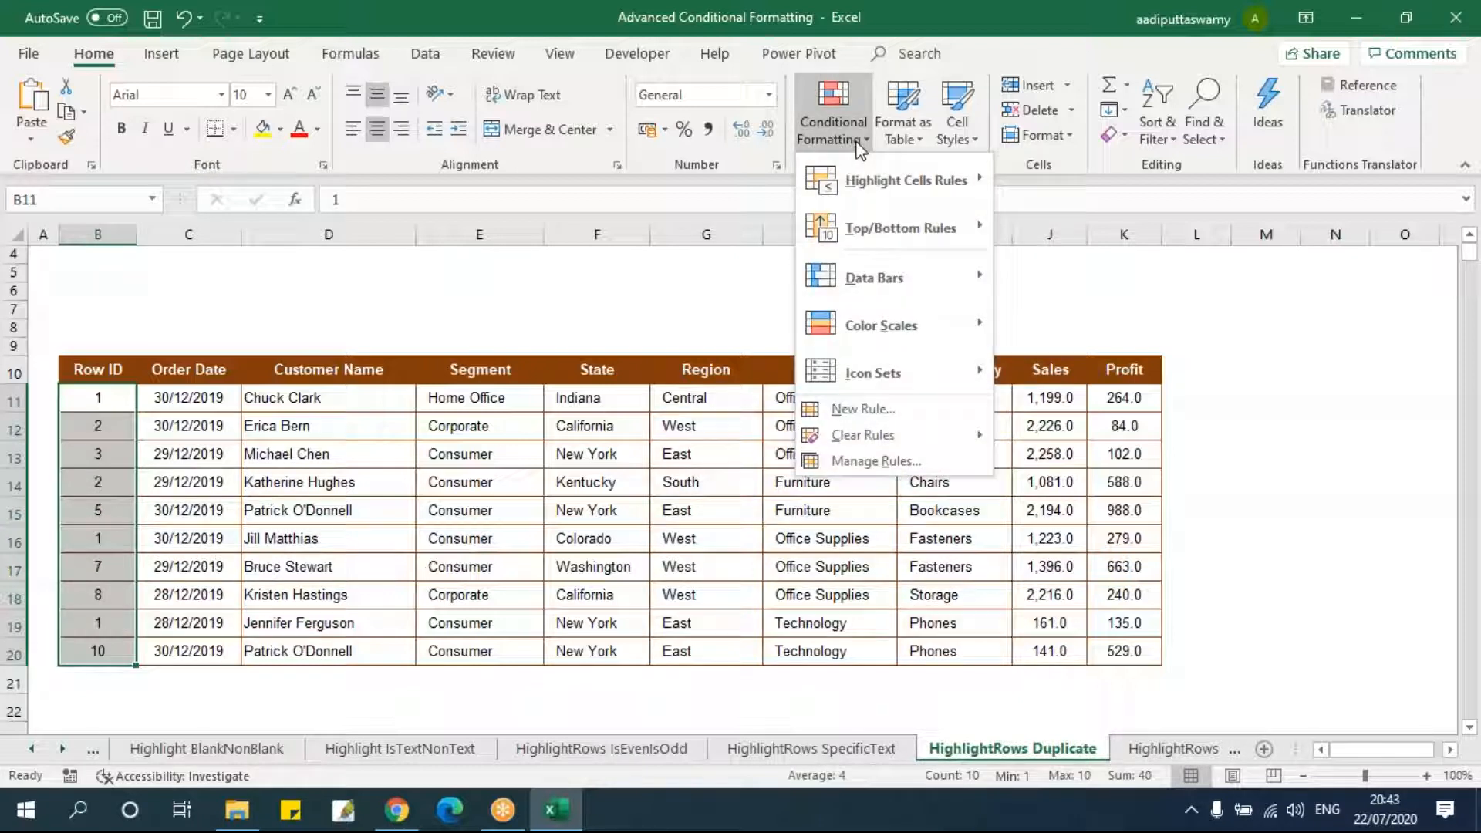
mouse_move(860, 183)
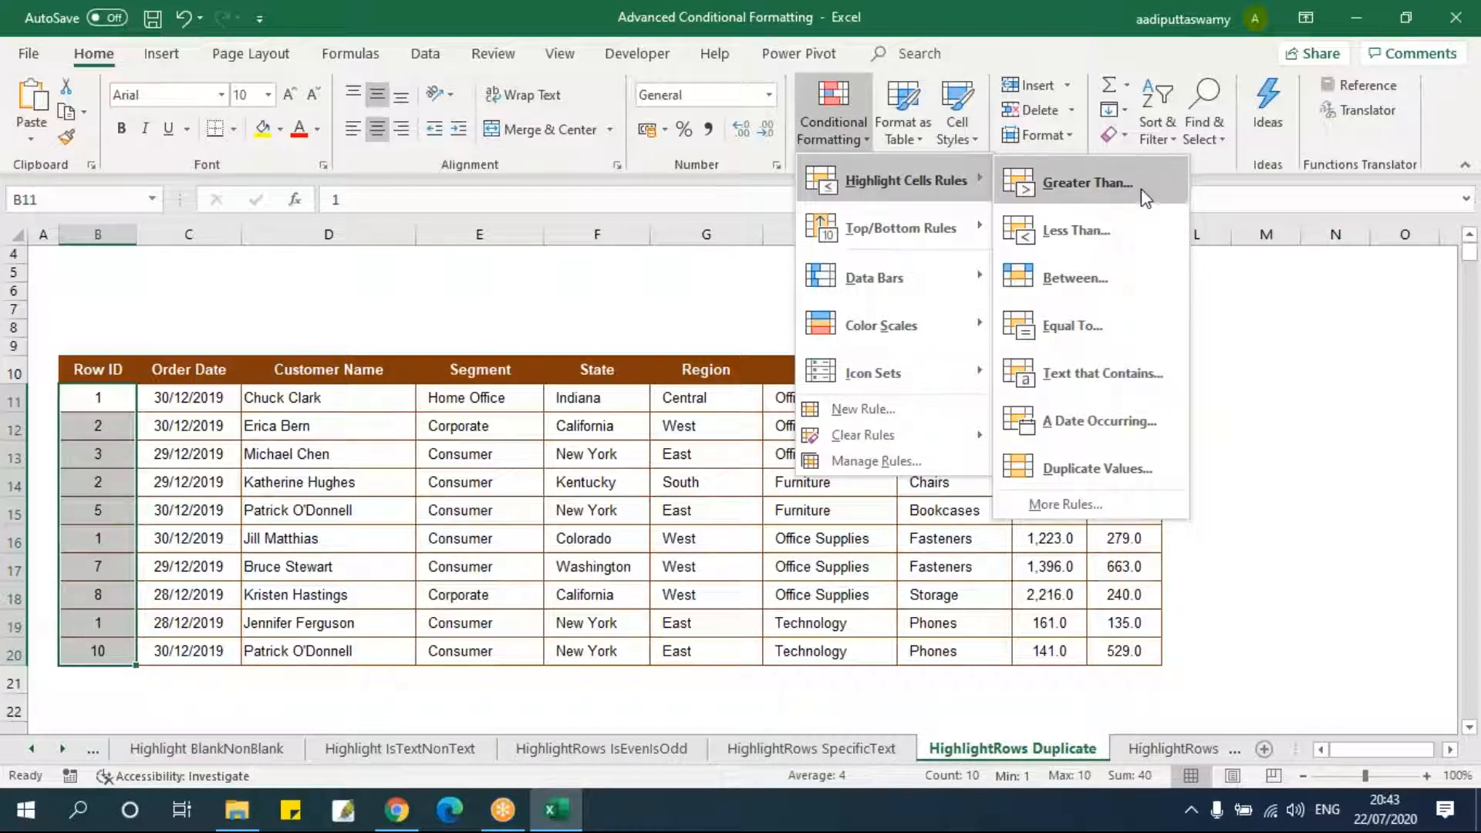
click(1099, 470)
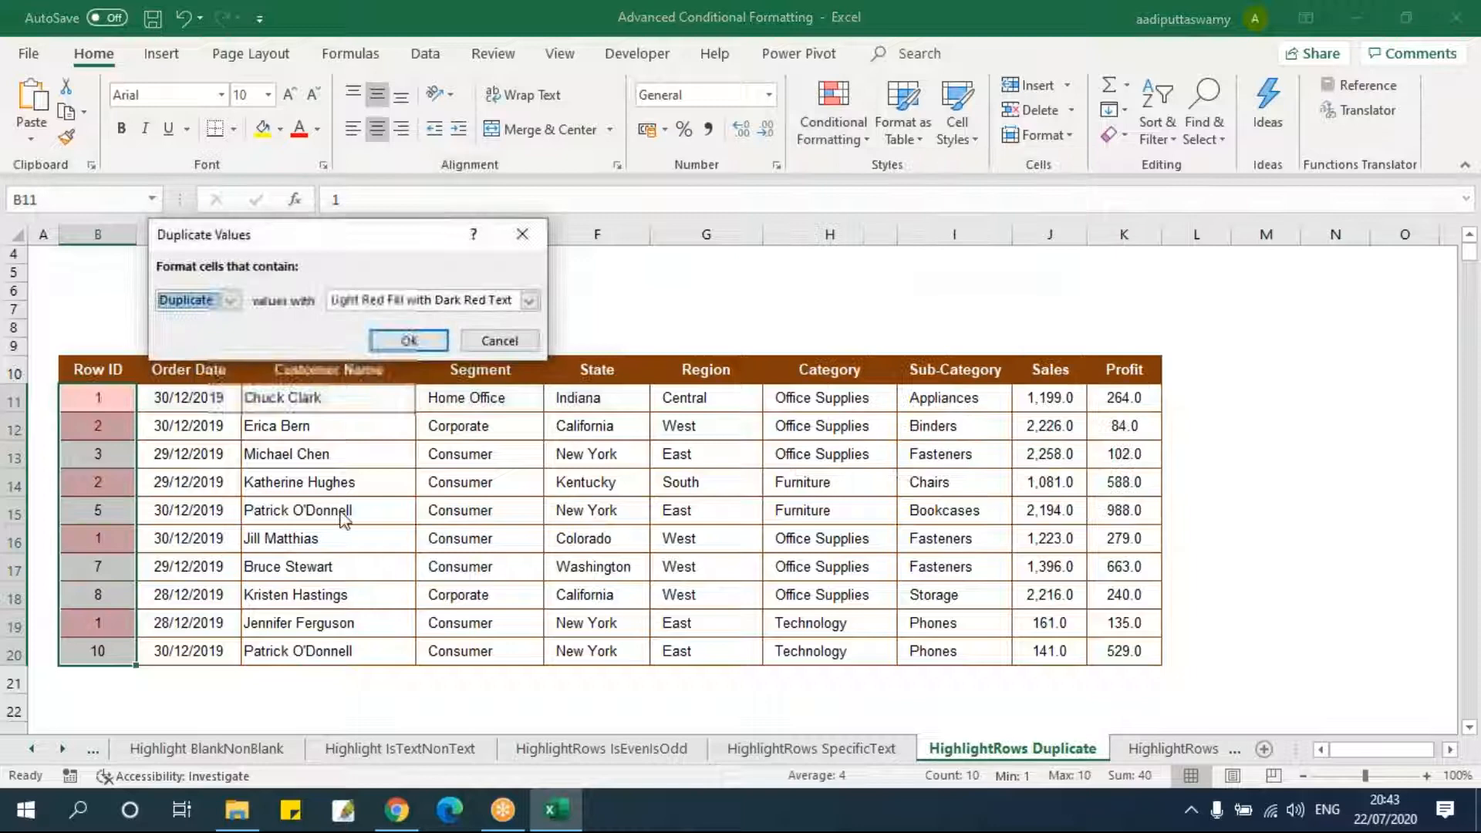
click(408, 340)
click(150, 398)
drag(116, 398, 116, 644)
- Apply the Duplicate Values rule with Light Red Fill with Dark Red Text to the whole table B11:K20 and inspect the marked cells
drag(116, 396, 1138, 651)
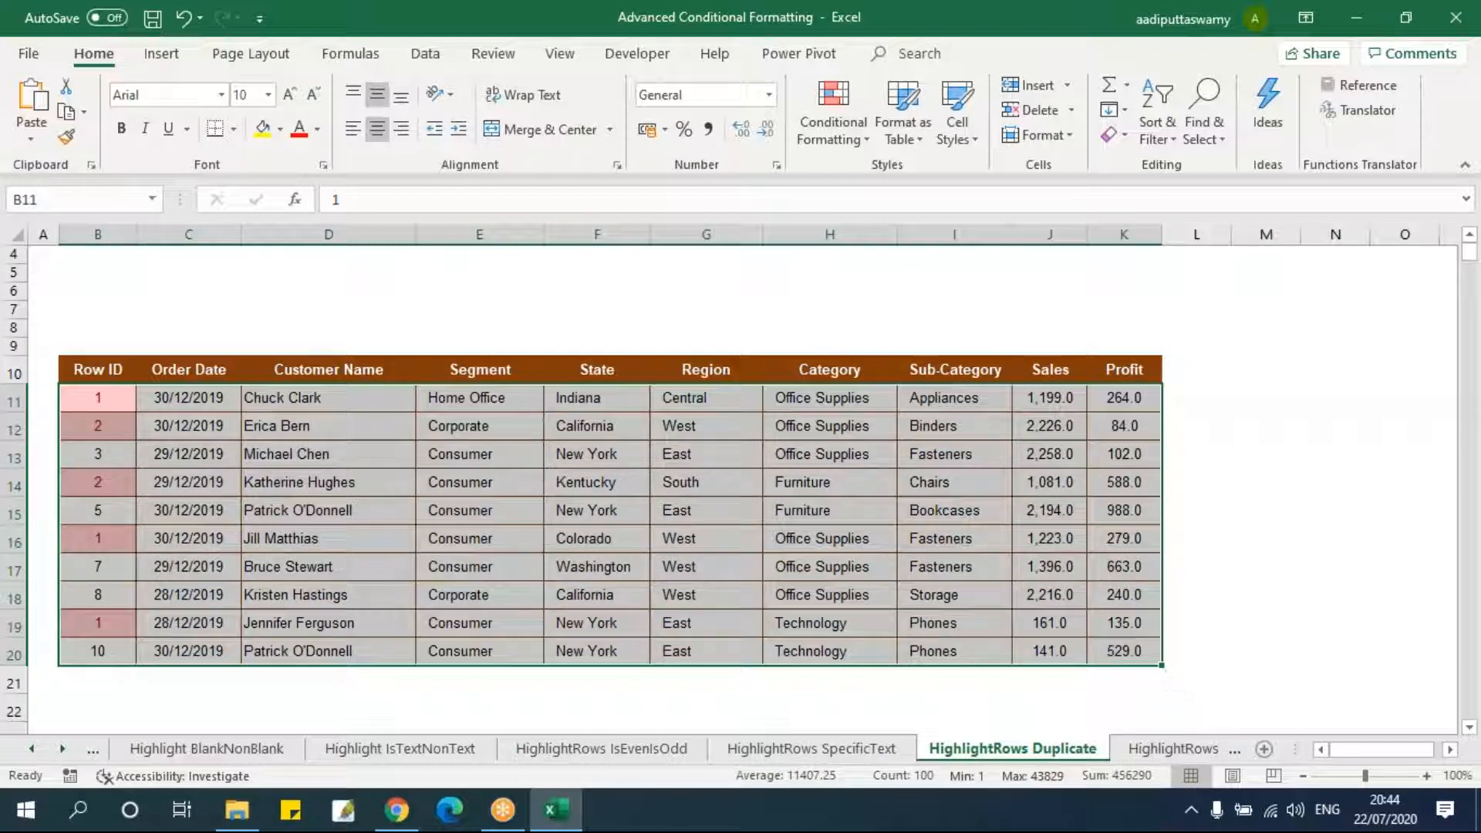
click(845, 129)
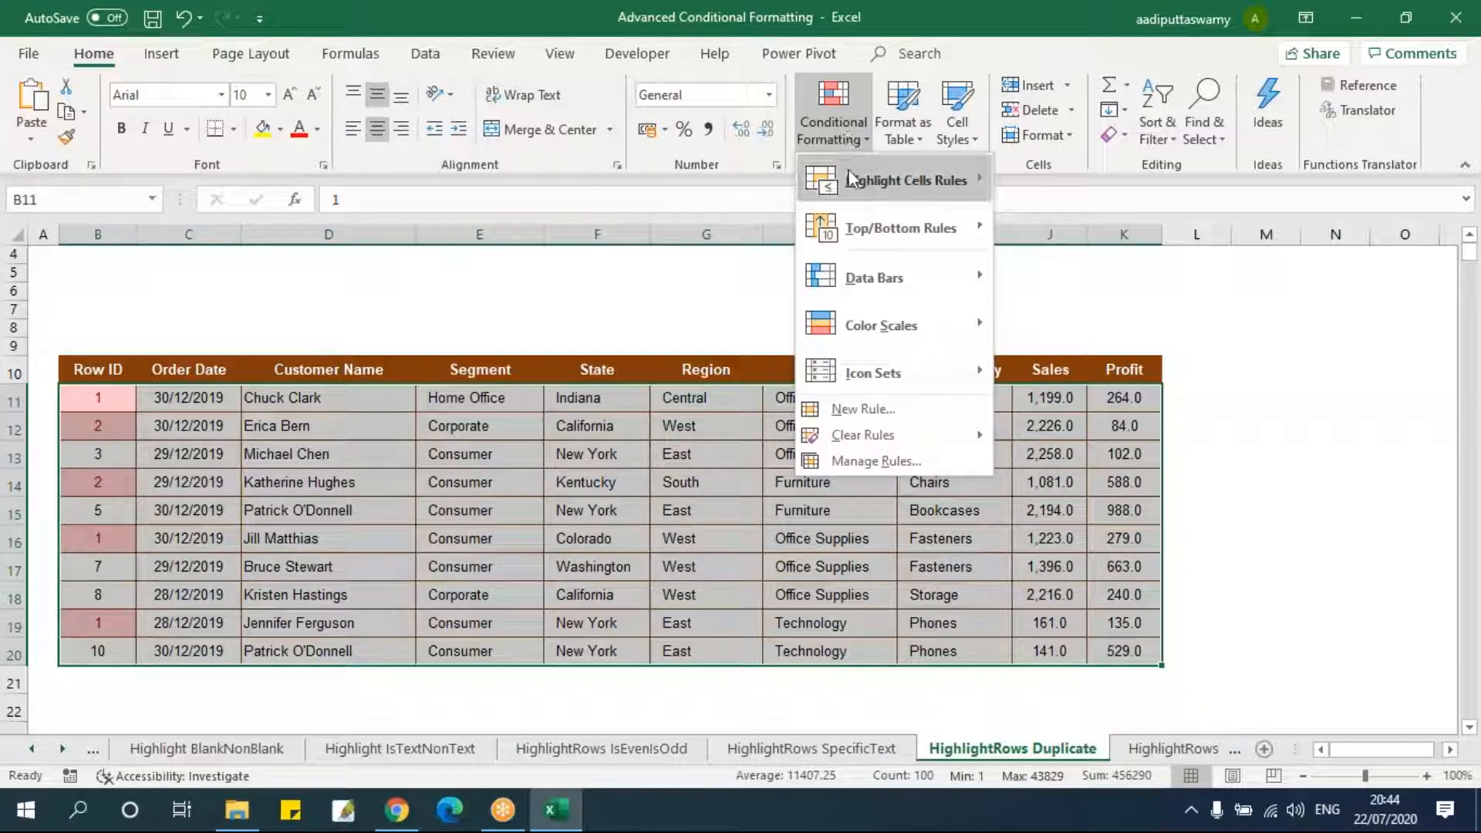
mouse_move(910, 179)
click(1090, 465)
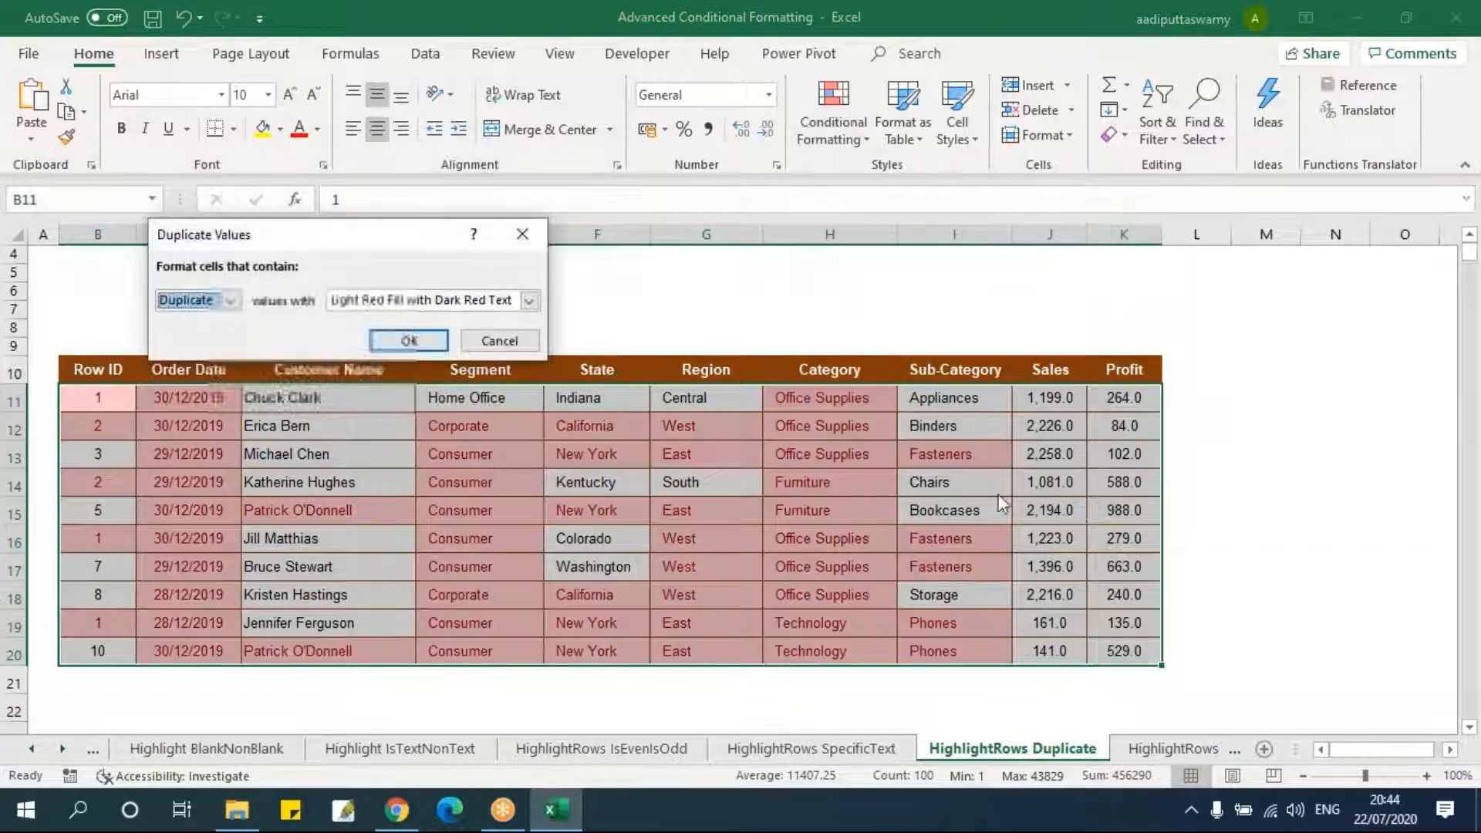
key(Return)
click(590, 454)
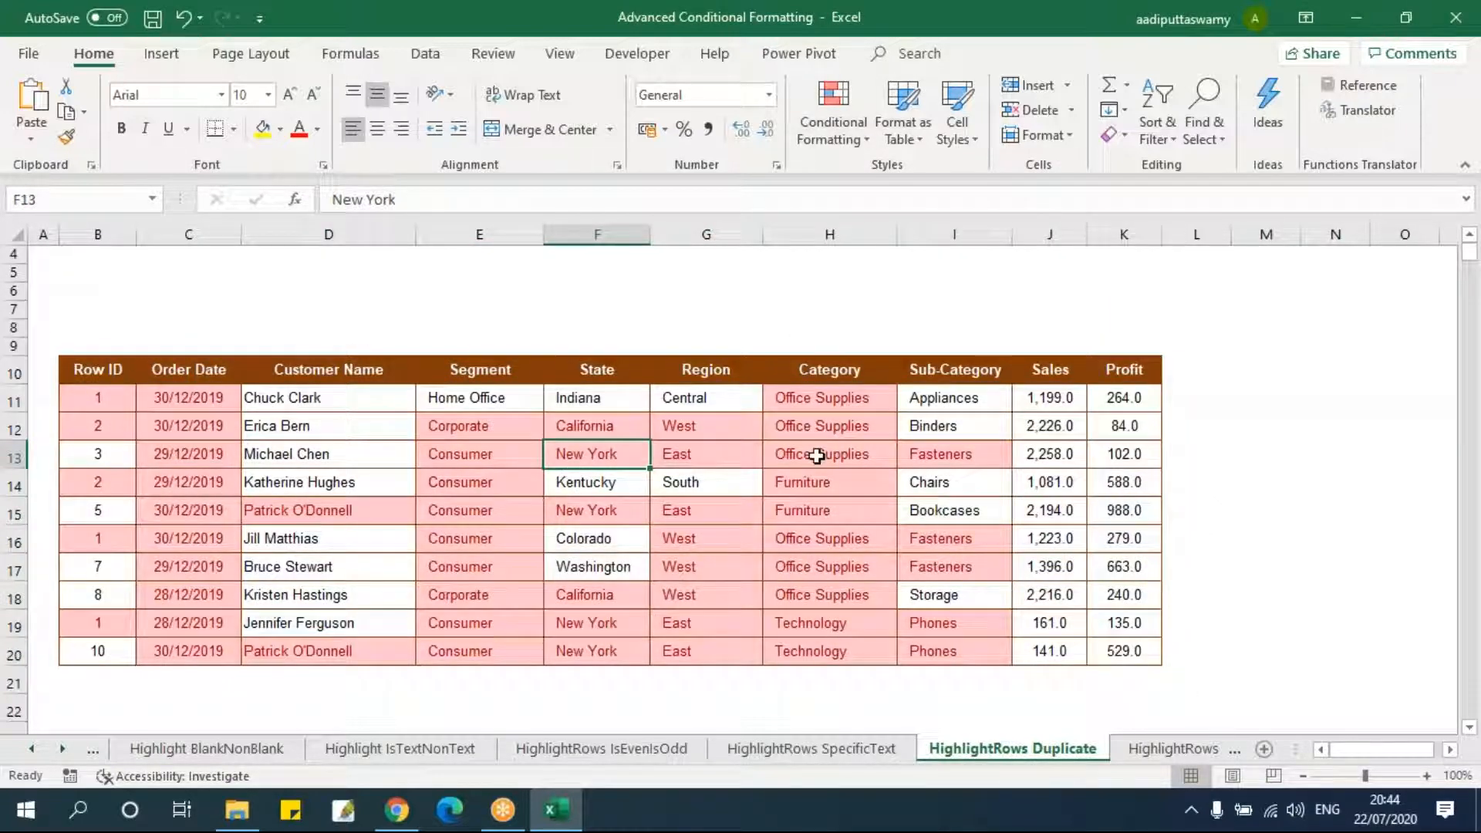
drag(817, 401, 829, 650)
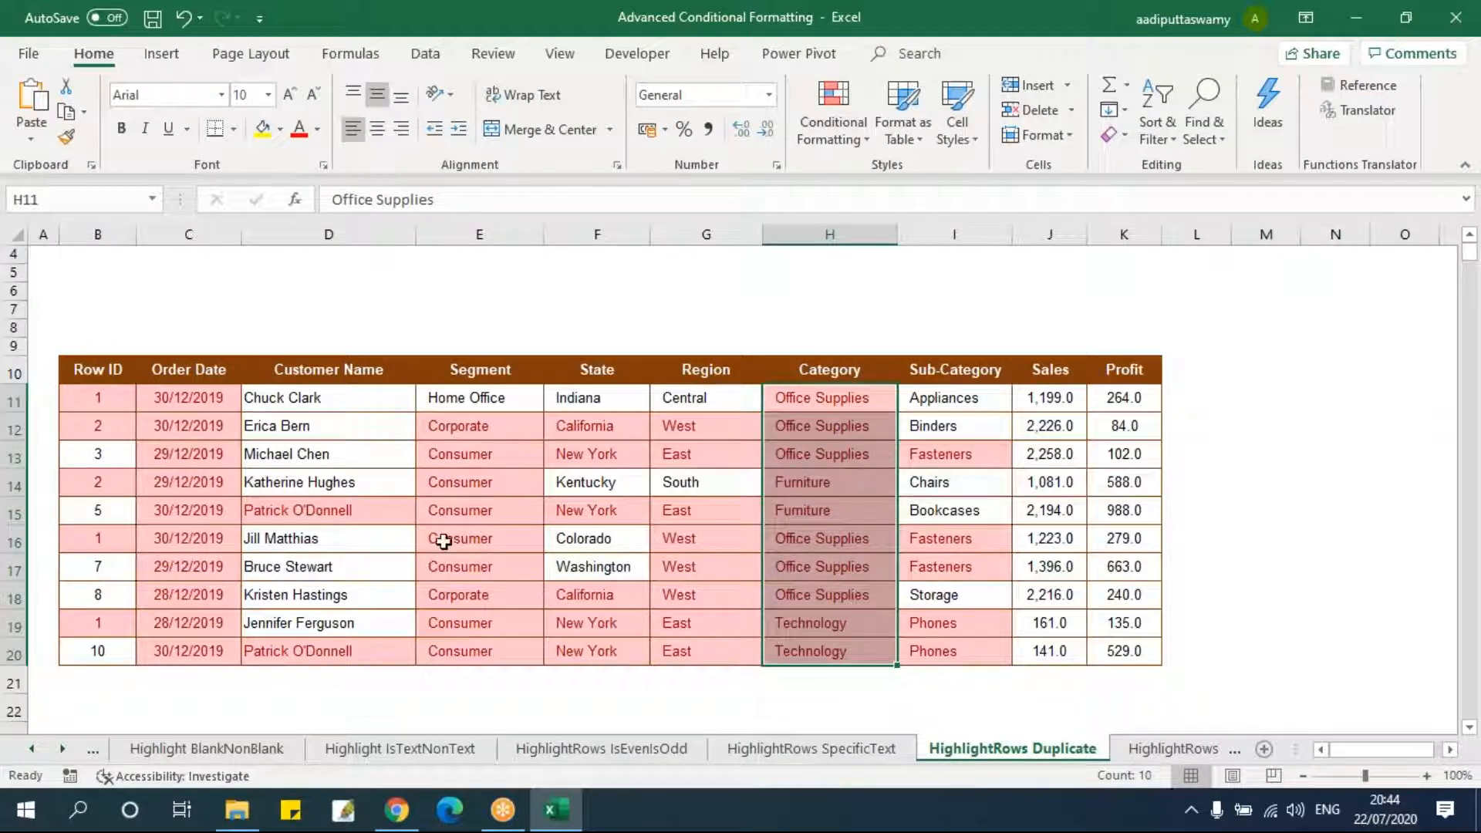
click(312, 650)
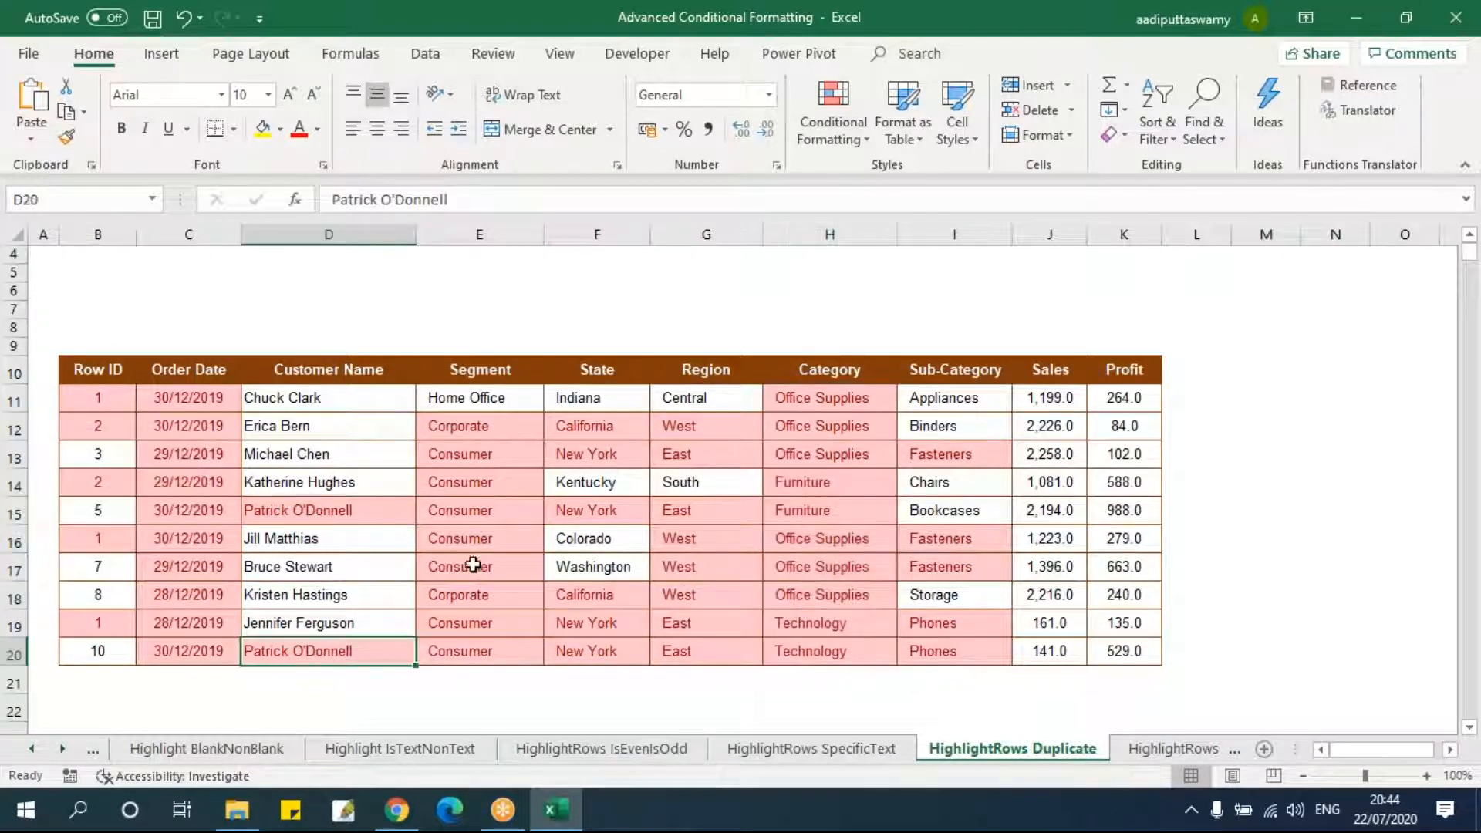
click(308, 463)
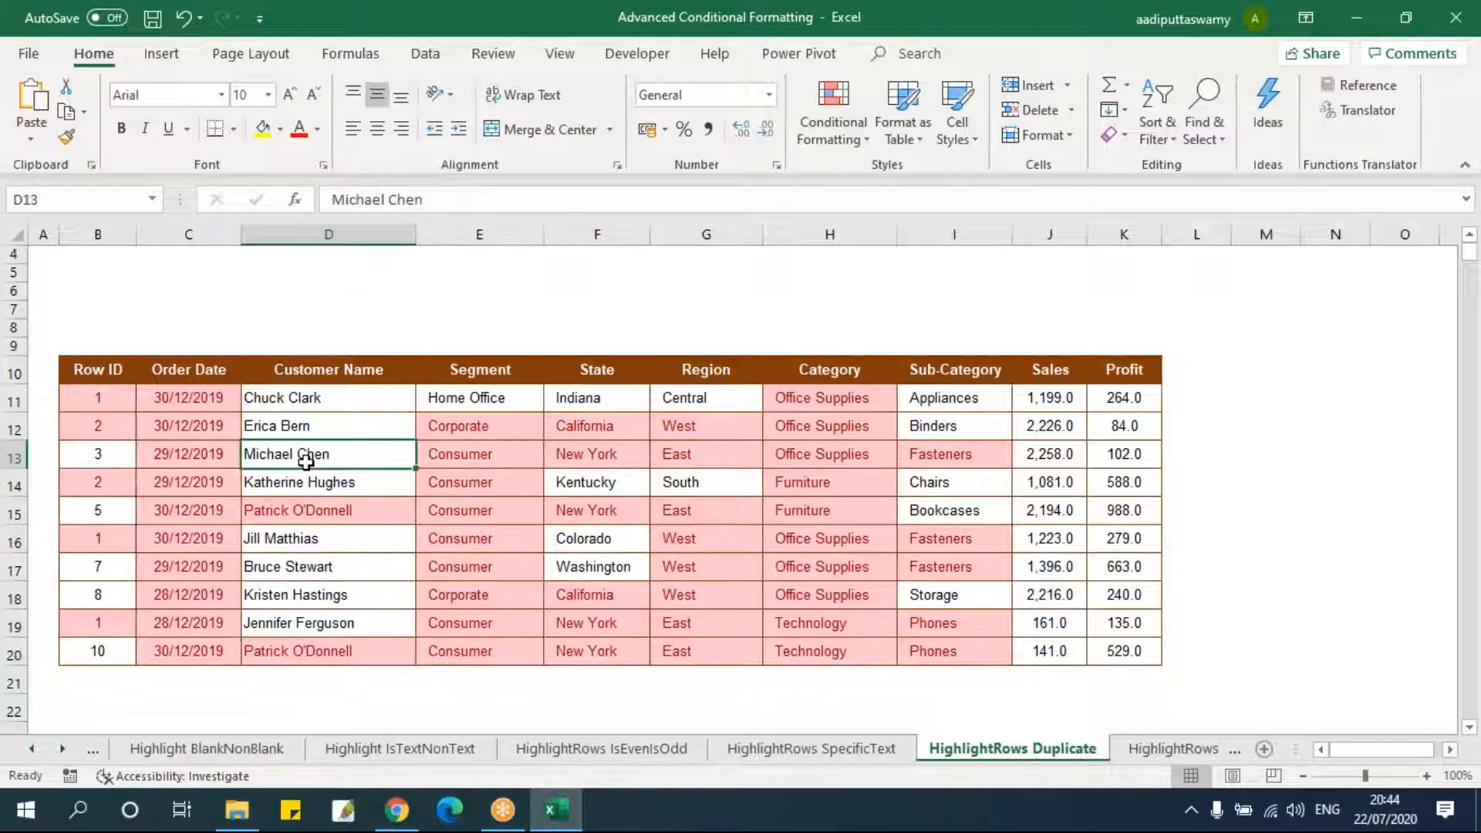
- Undo both Duplicate Values rules and review the Row ID column and the table rows in B11:K20
key(ctrl+z)
drag(116, 398, 116, 650)
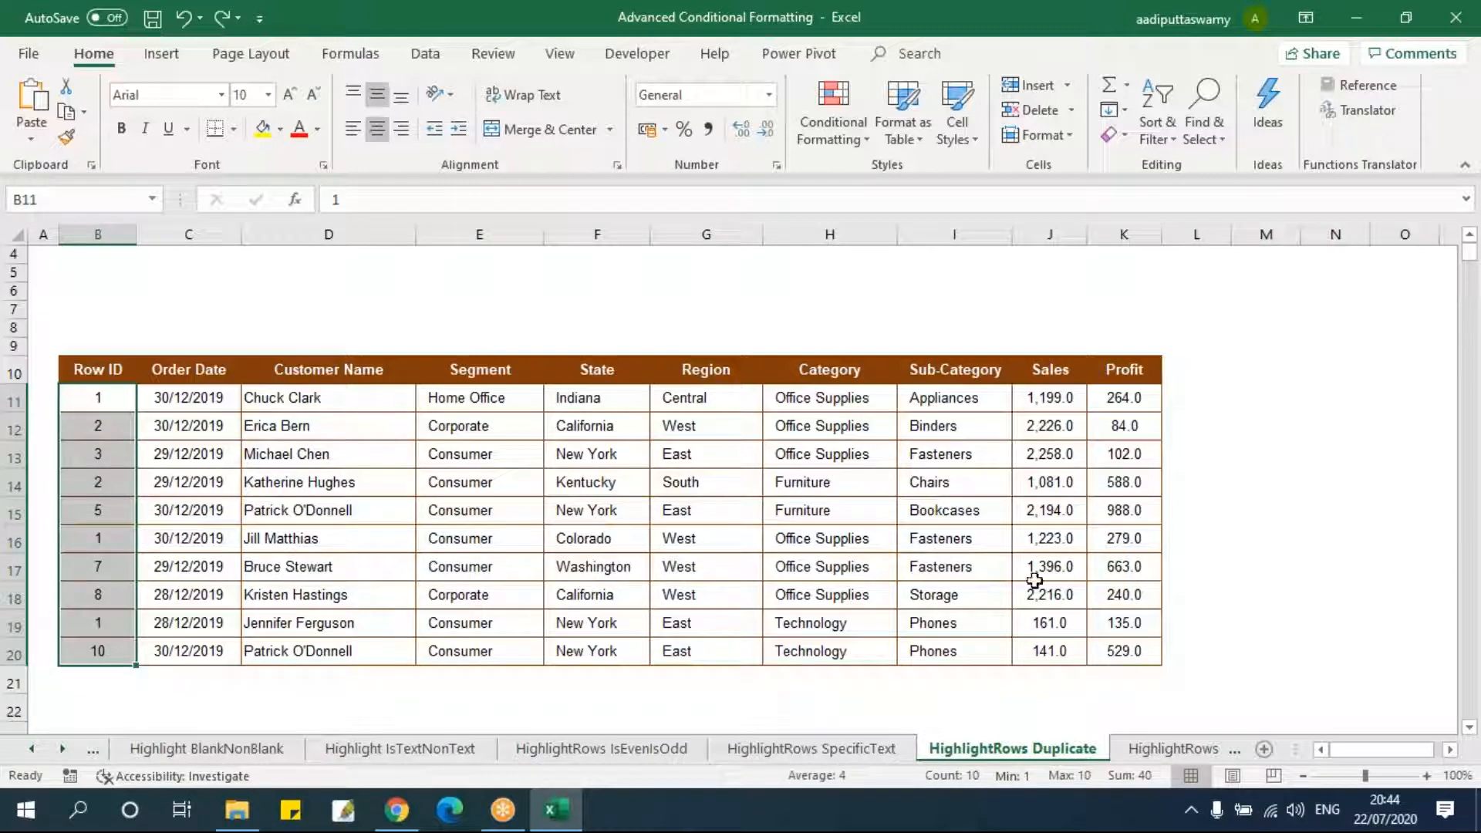
drag(109, 396, 1124, 396)
click(1015, 521)
drag(120, 398, 1124, 651)
click(1200, 408)
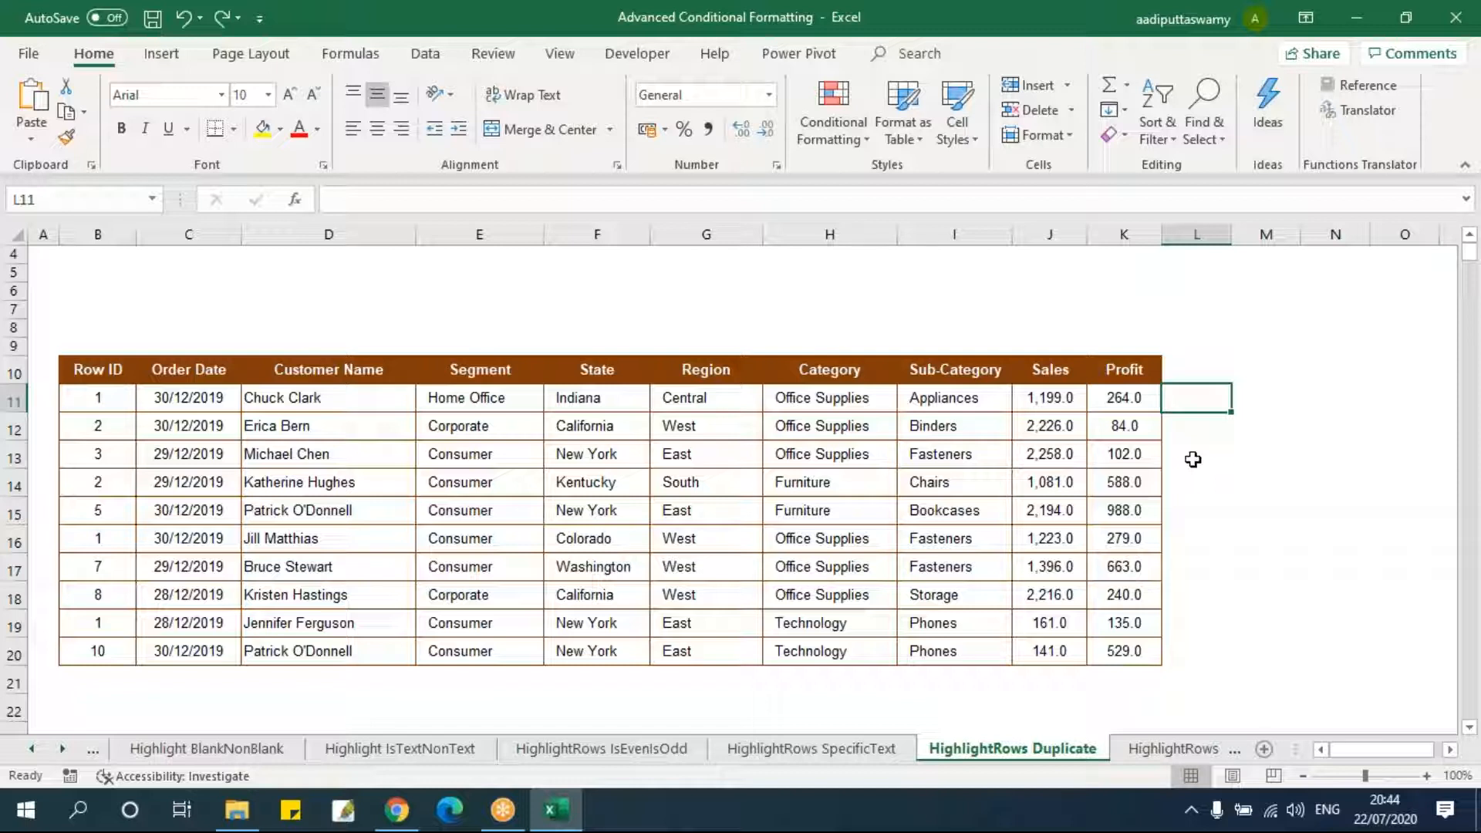
drag(117, 399, 115, 652)
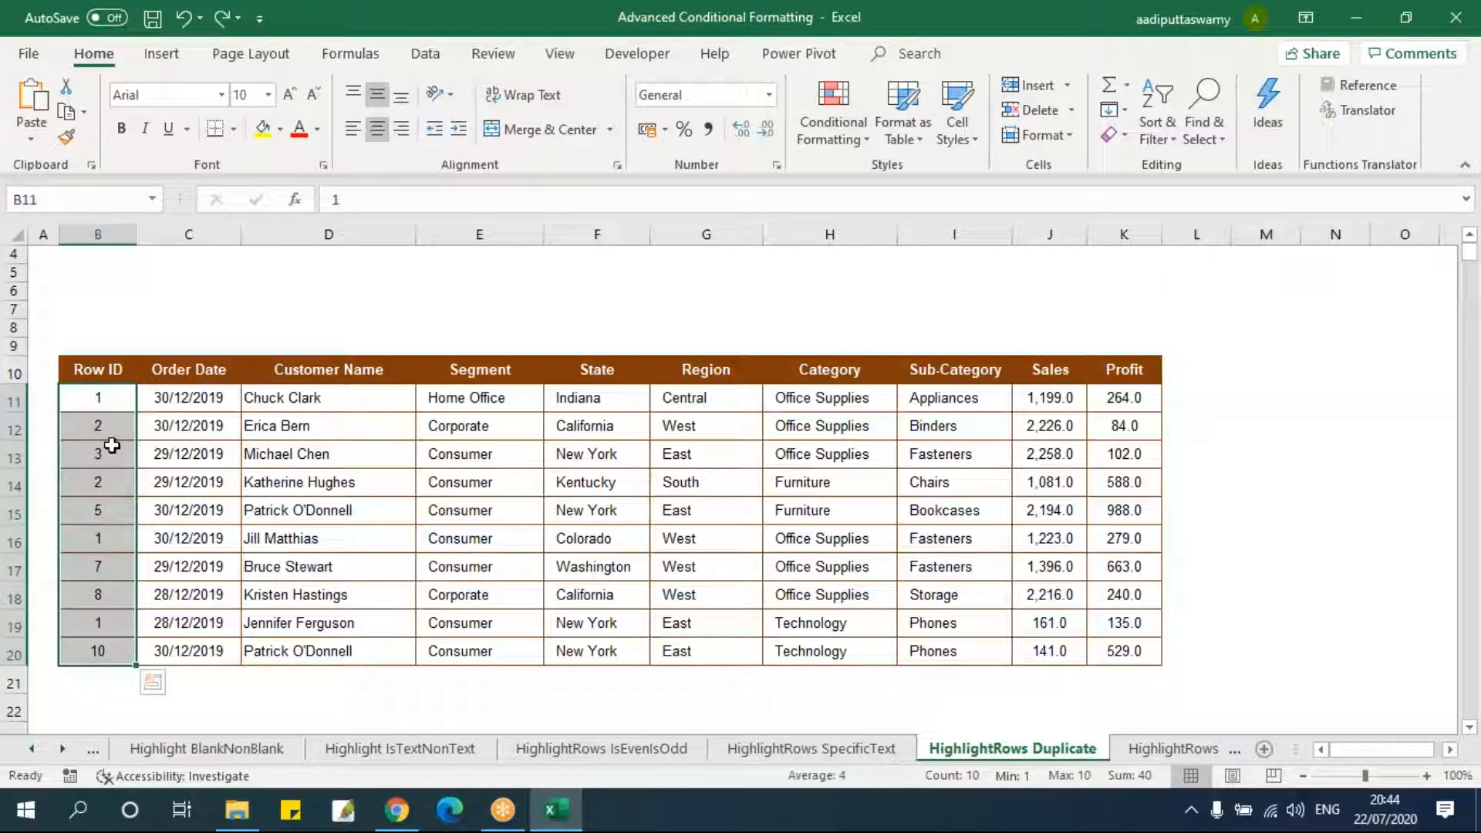
- Enter =COUNTIFS($B$11:$B$20,B11) in L11 and fill it down to L20
click(1197, 398)
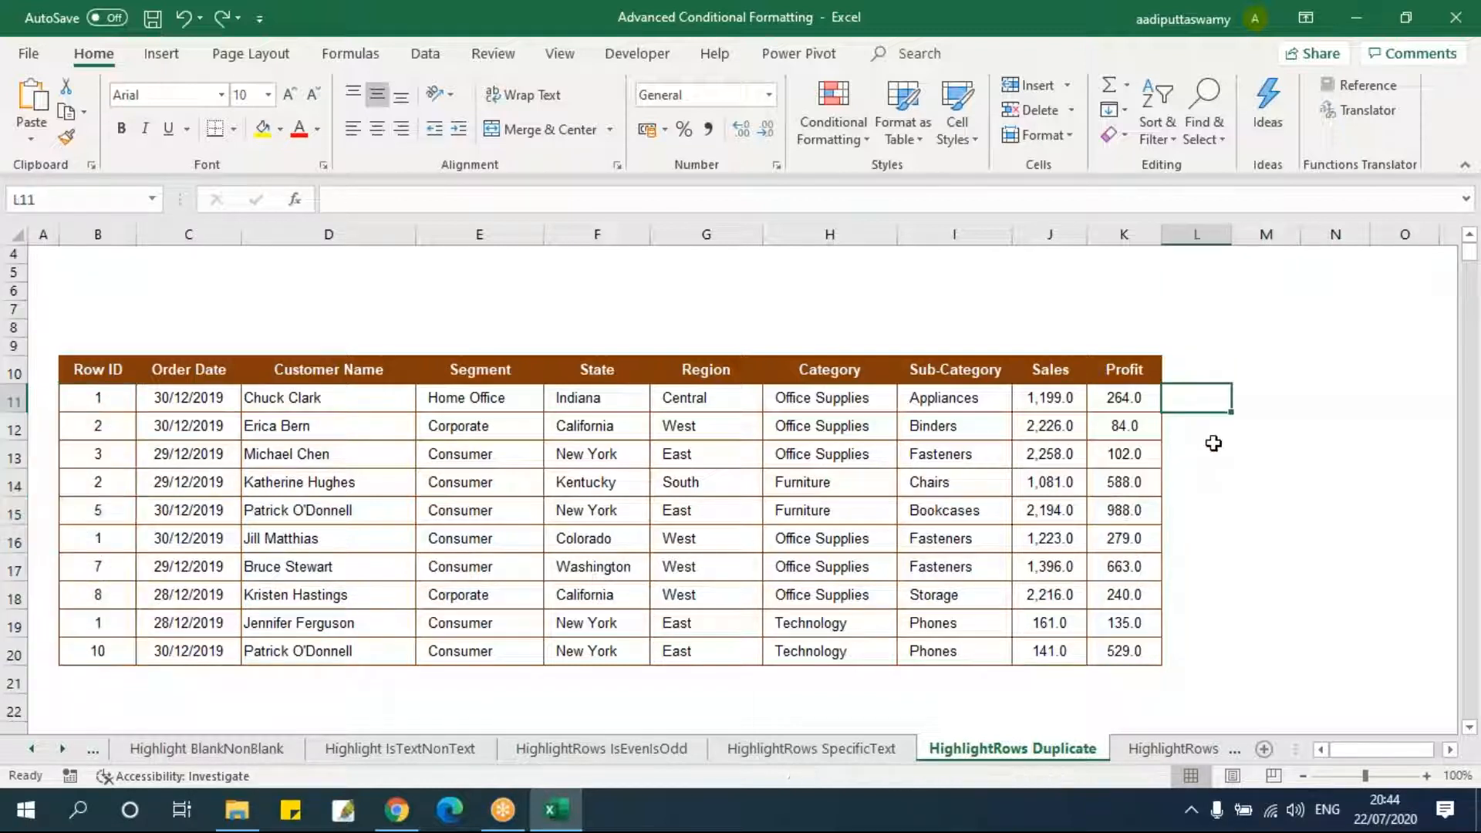
text(=)
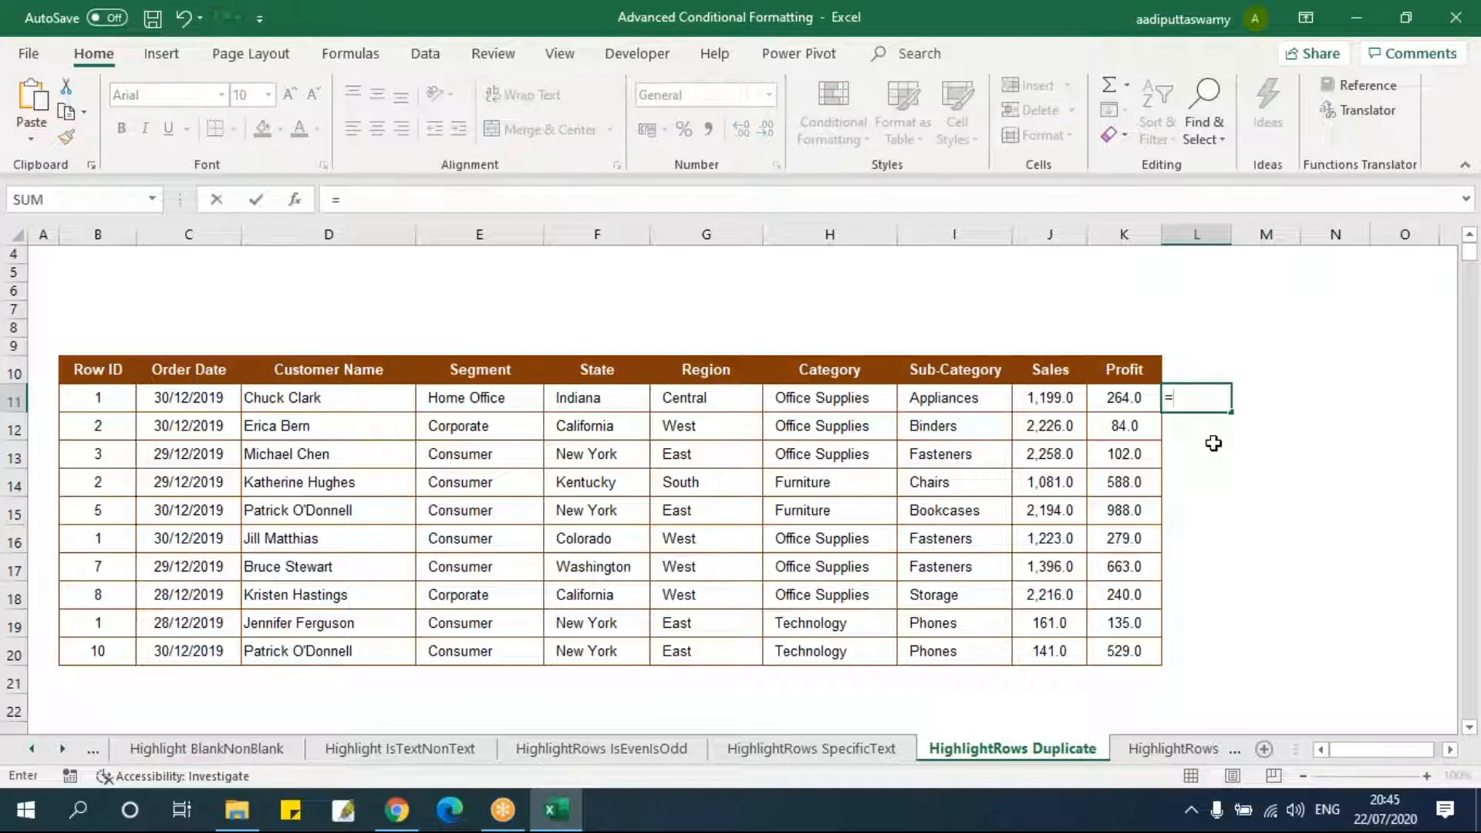
text(countifs)
key(Tab)
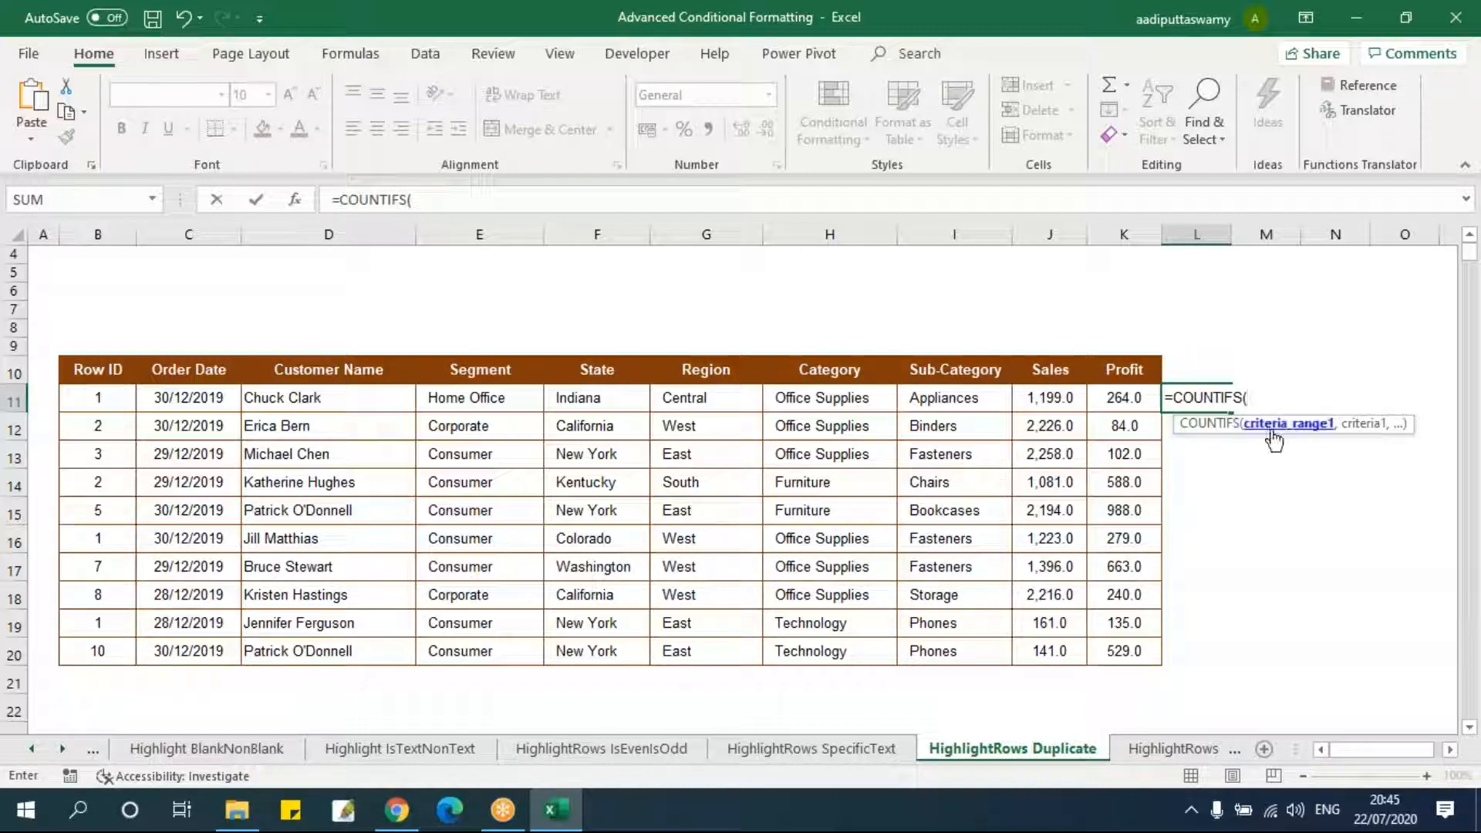
drag(115, 400, 125, 657)
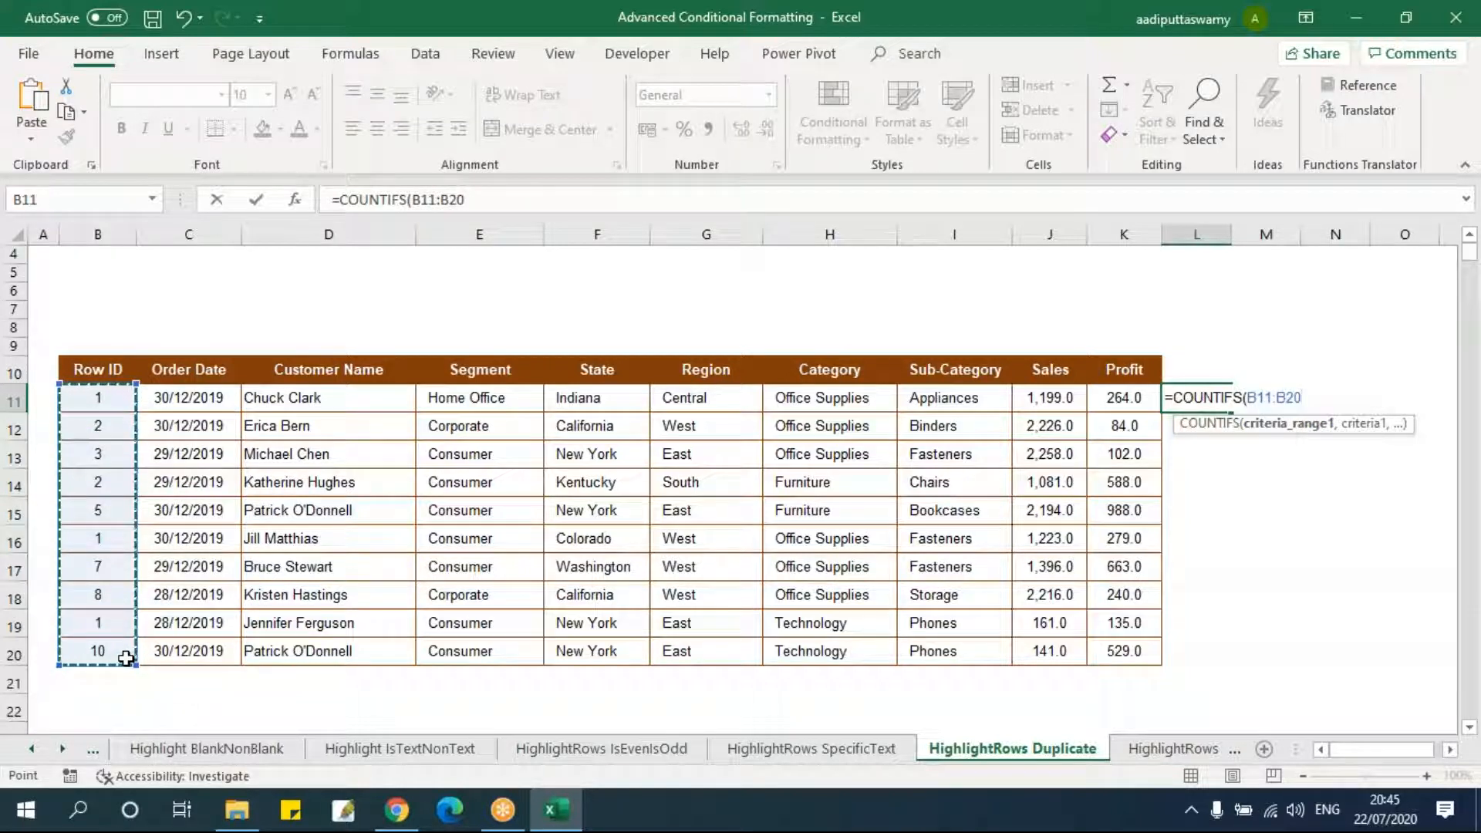
key(F4)
text(,)
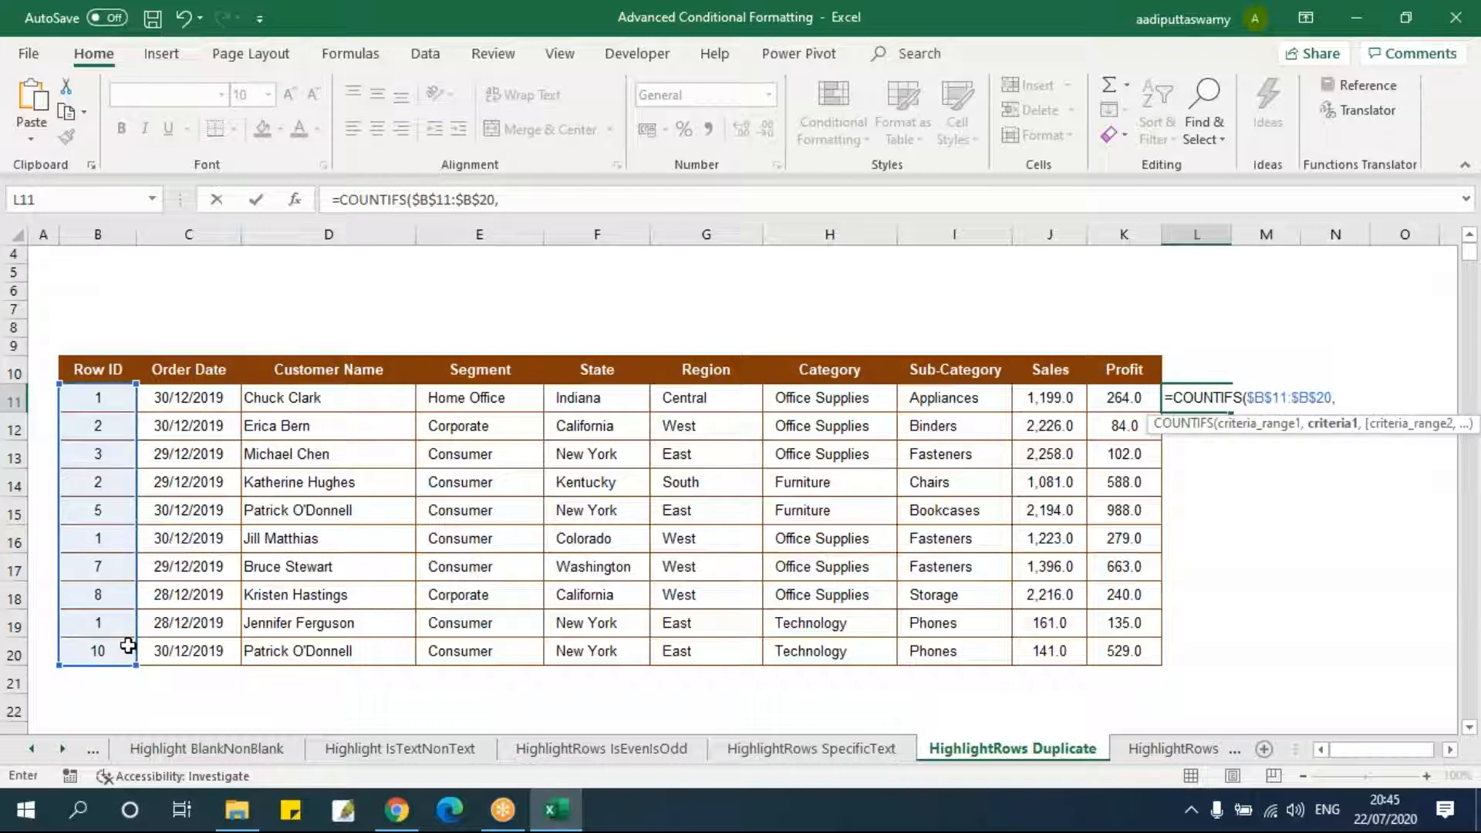
click(121, 404)
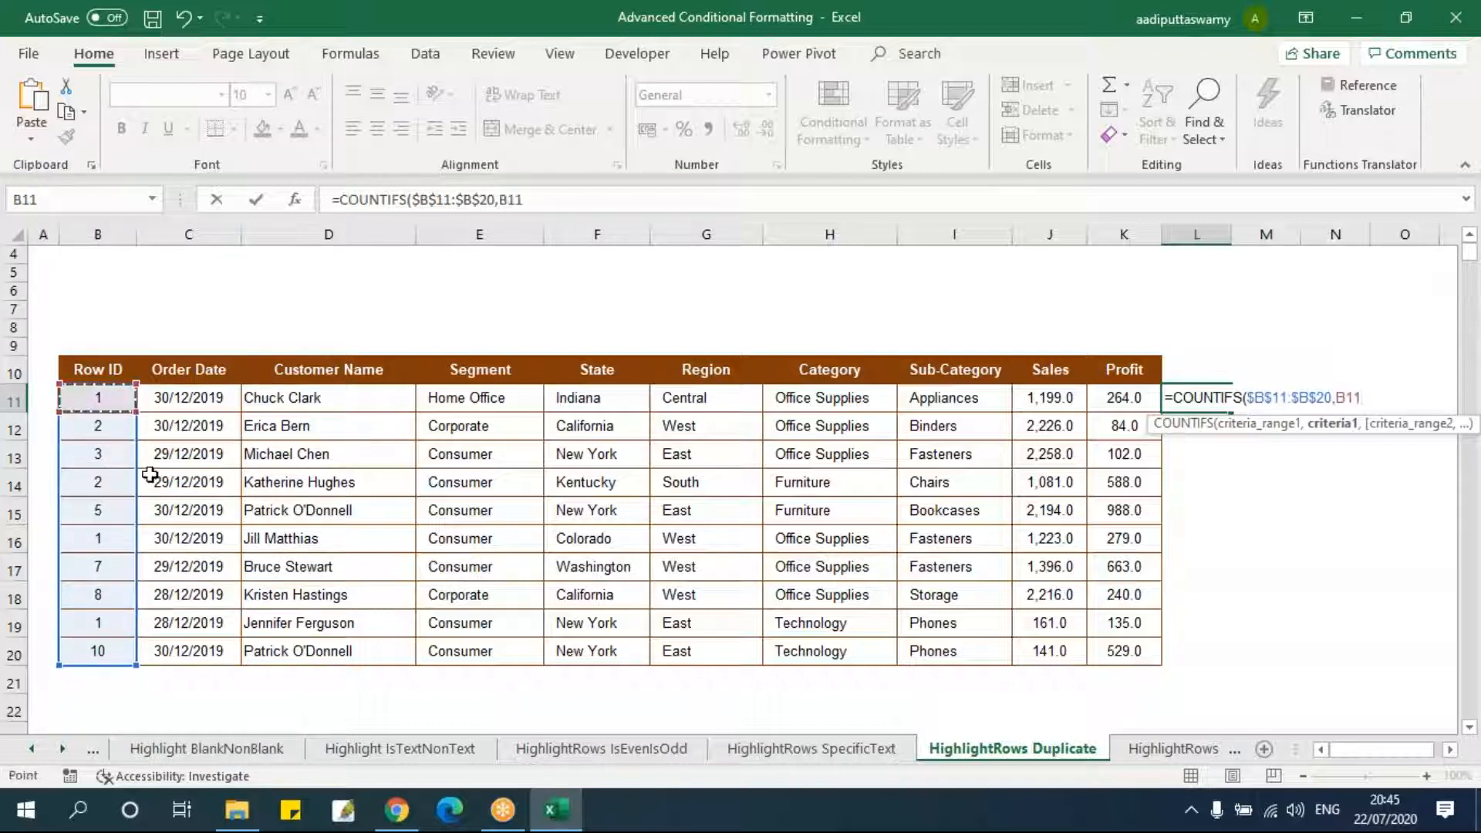
key(Return)
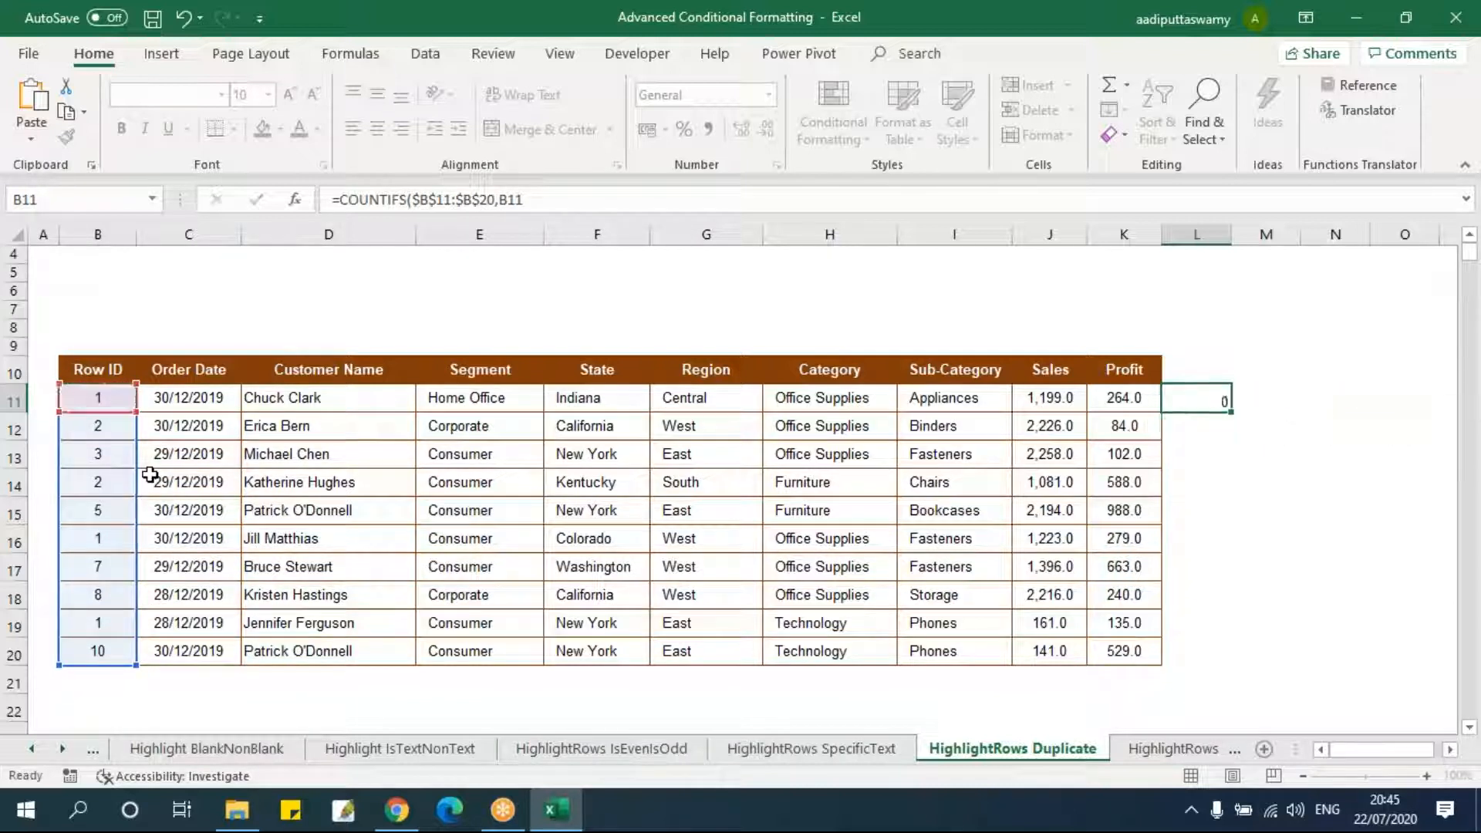
click(1211, 392)
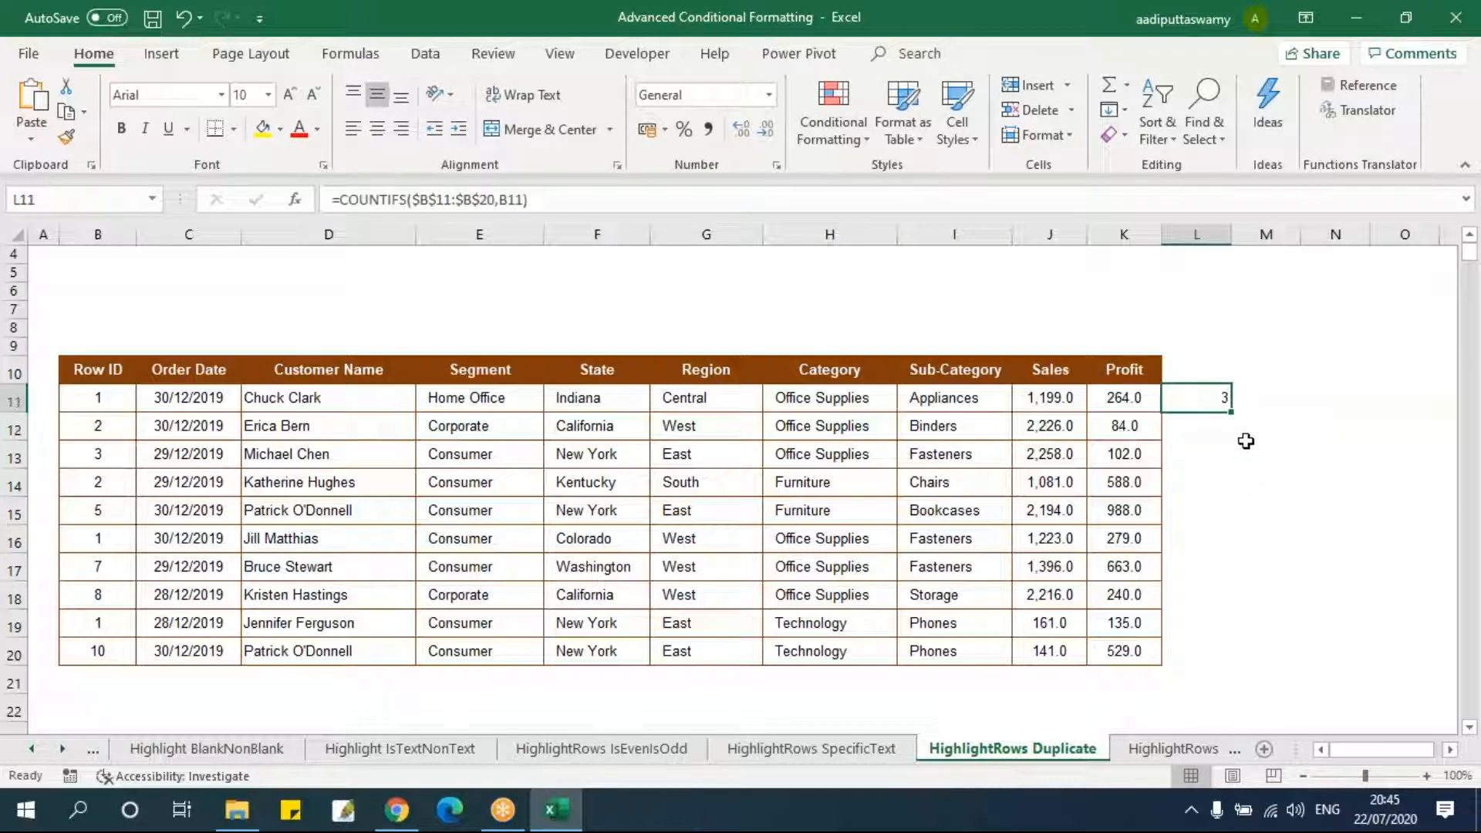
drag(1233, 413, 1219, 673)
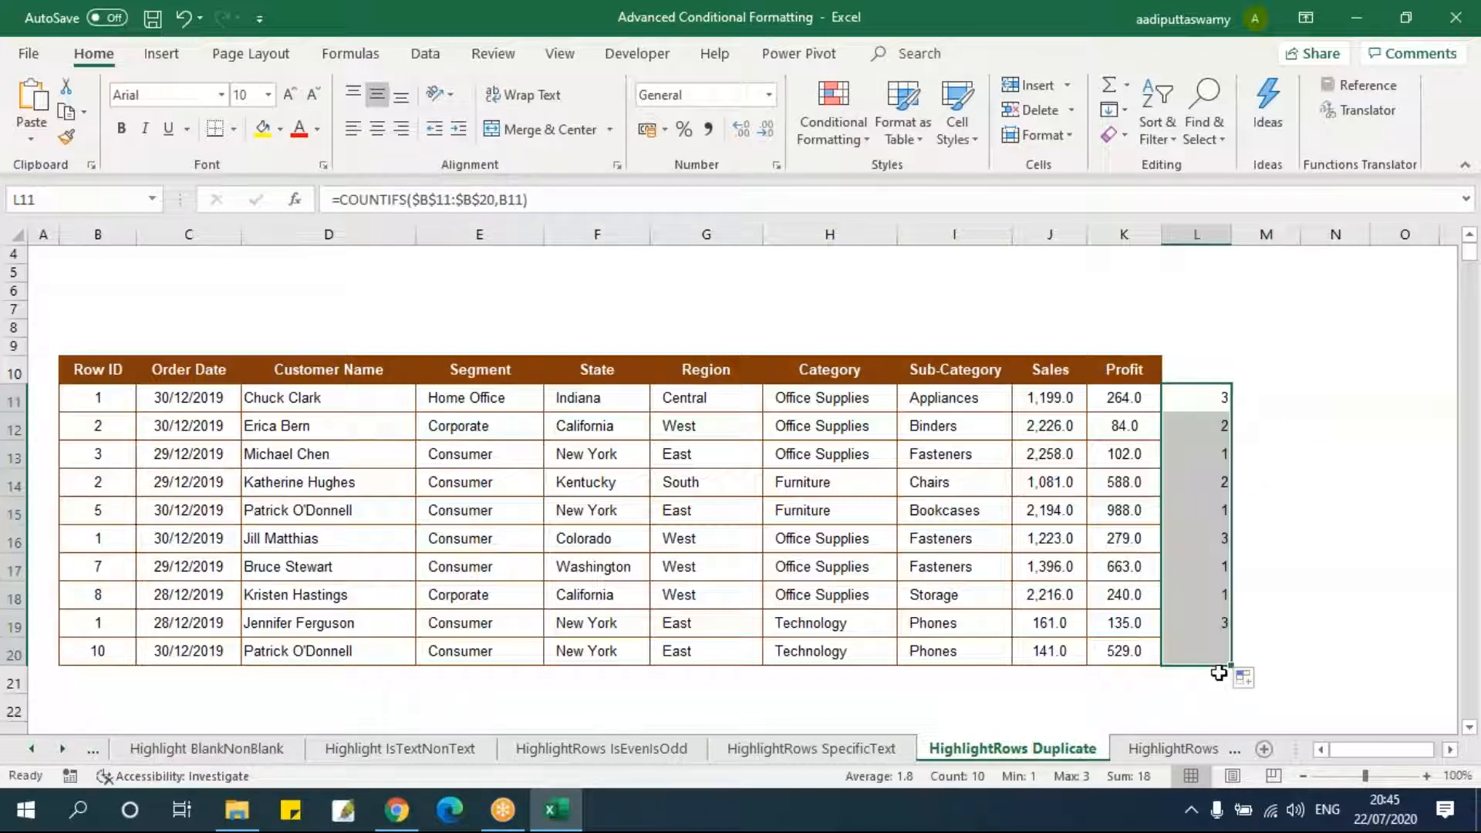
- Examine the COUNTIFS results in column L to compare unique and repeated Row IDs
click(1213, 461)
click(1213, 510)
click(1210, 568)
click(1200, 605)
click(1208, 626)
click(1211, 655)
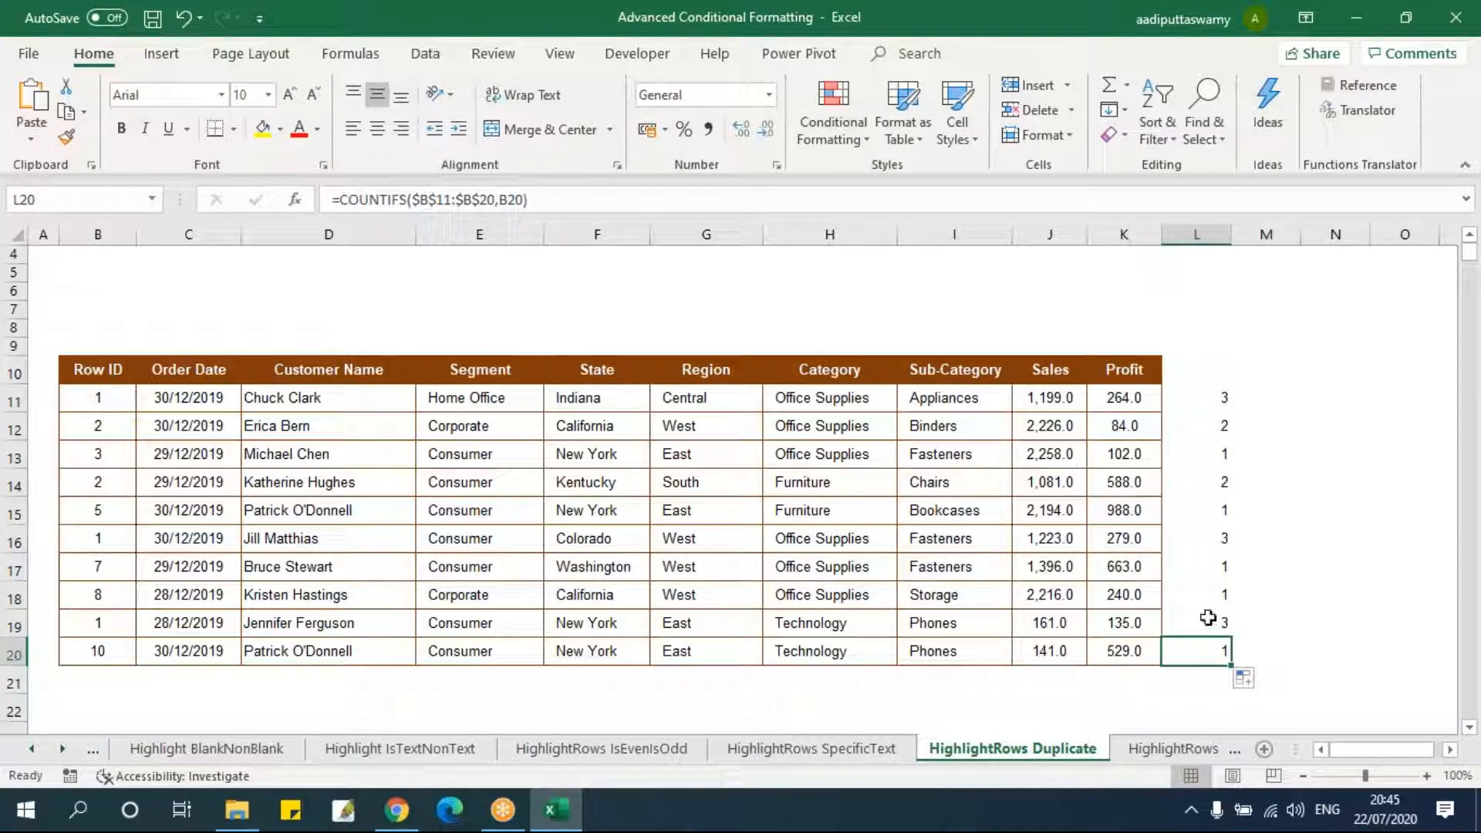
click(1199, 485)
click(1207, 455)
click(1215, 426)
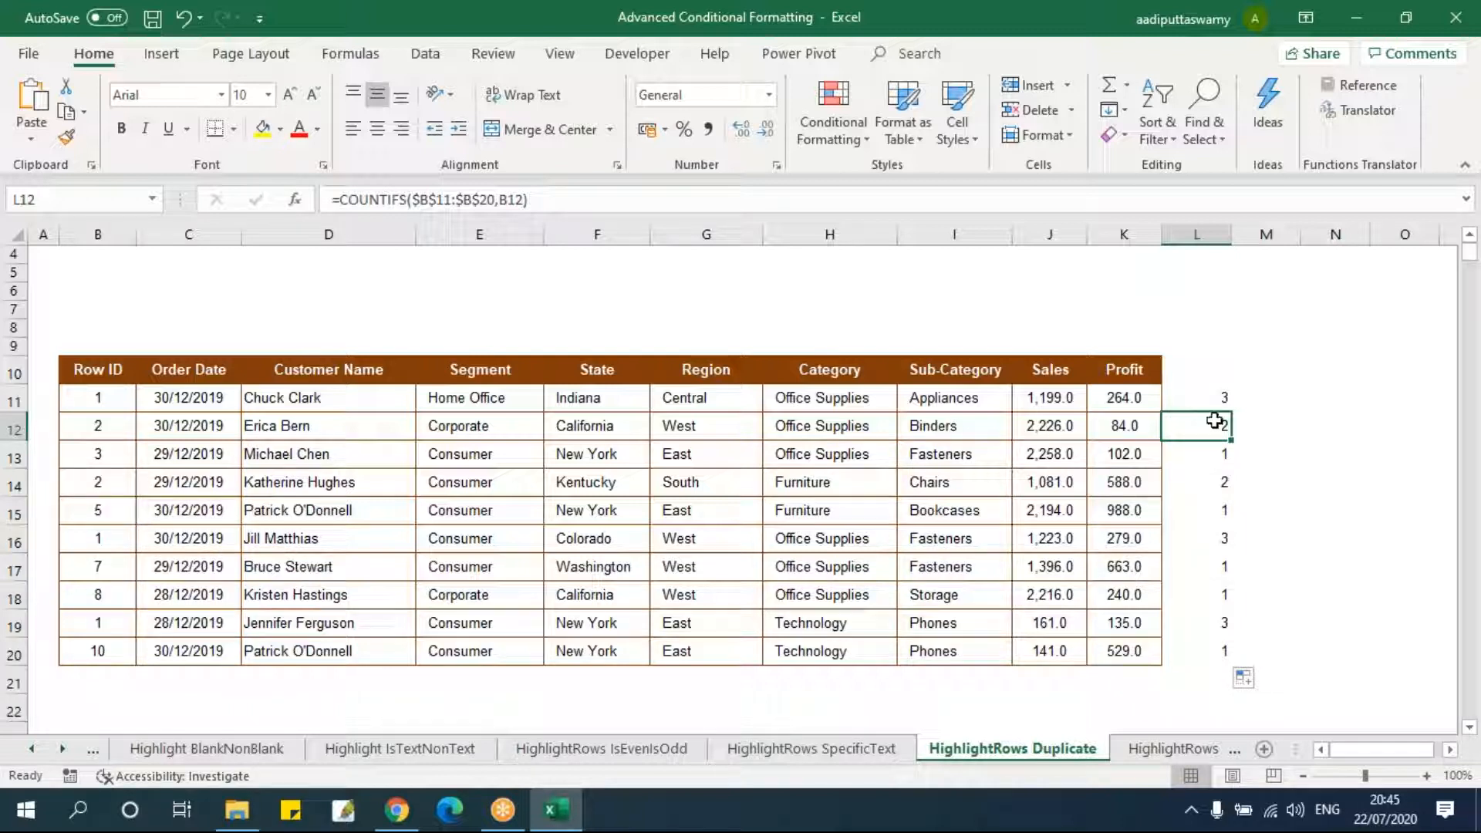
double_click(1207, 398)
click(1391, 398)
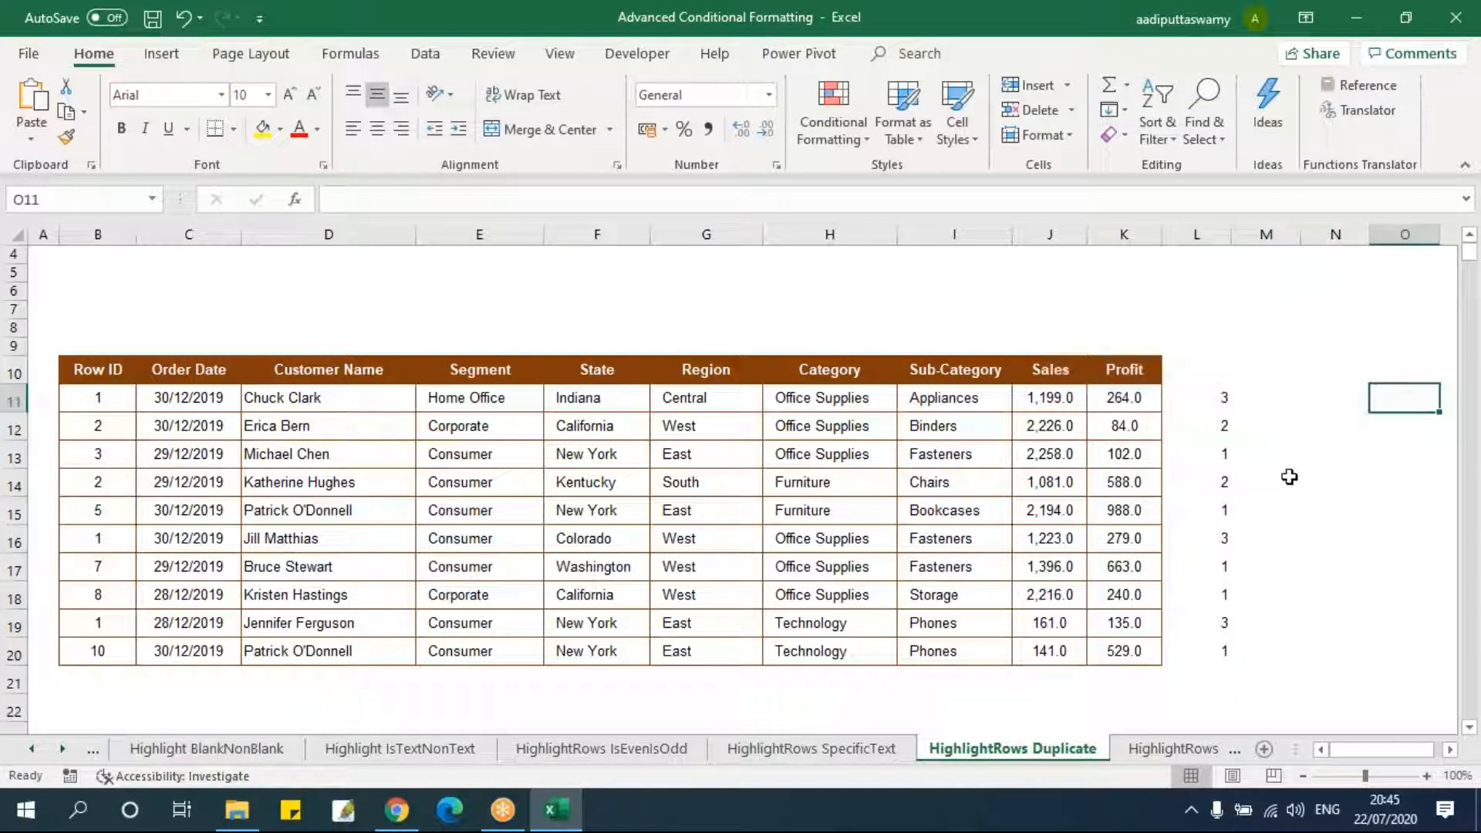
- Change the formula in L11 to =COUNTIFS($B$11:$B$20,B11)>1 and select L11:L20 for filling it down
double_click(1204, 400)
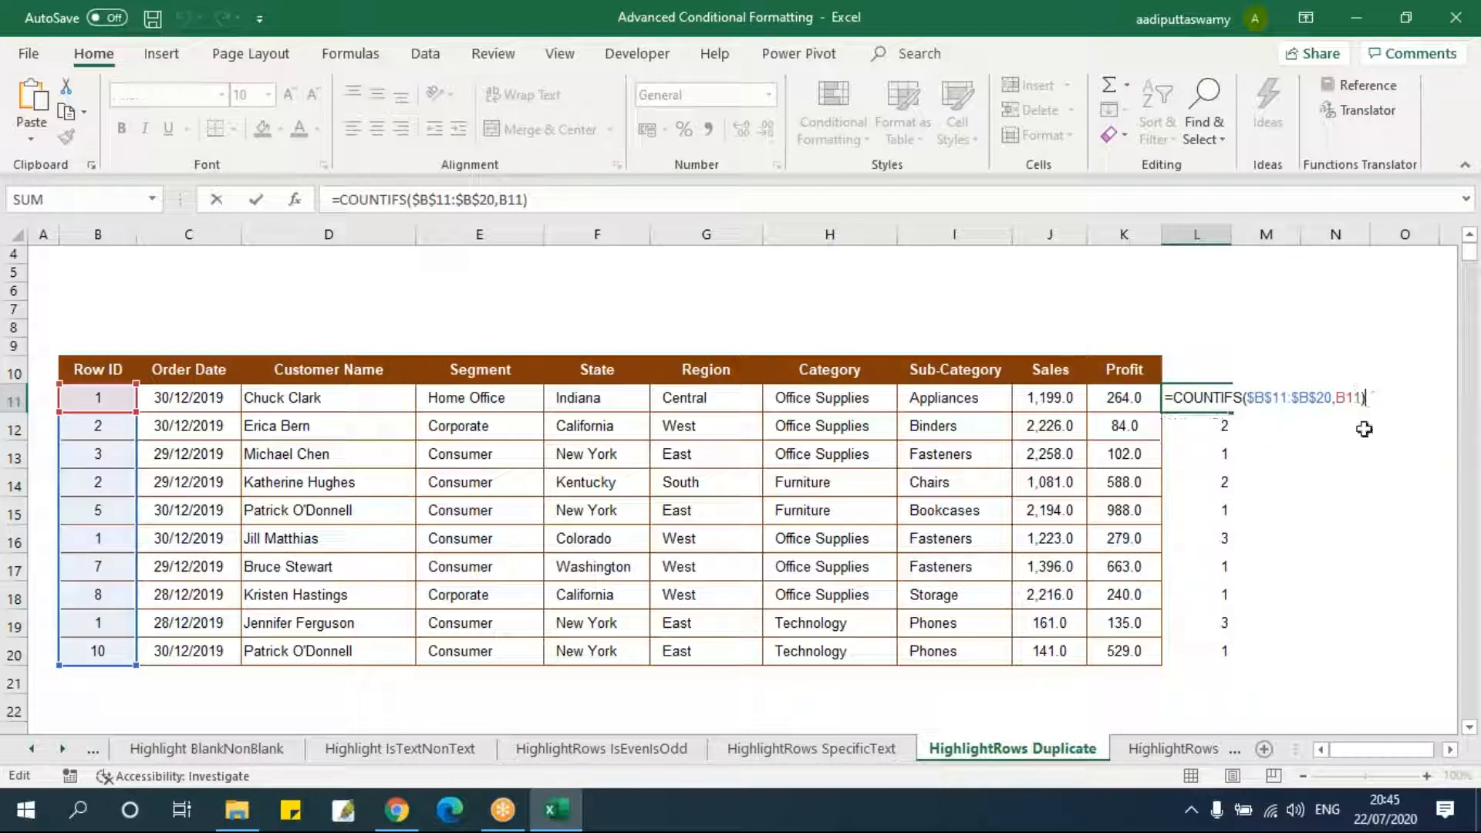
text(>1)
key(Return)
key(Up)
key(ctrl+shift+Down)
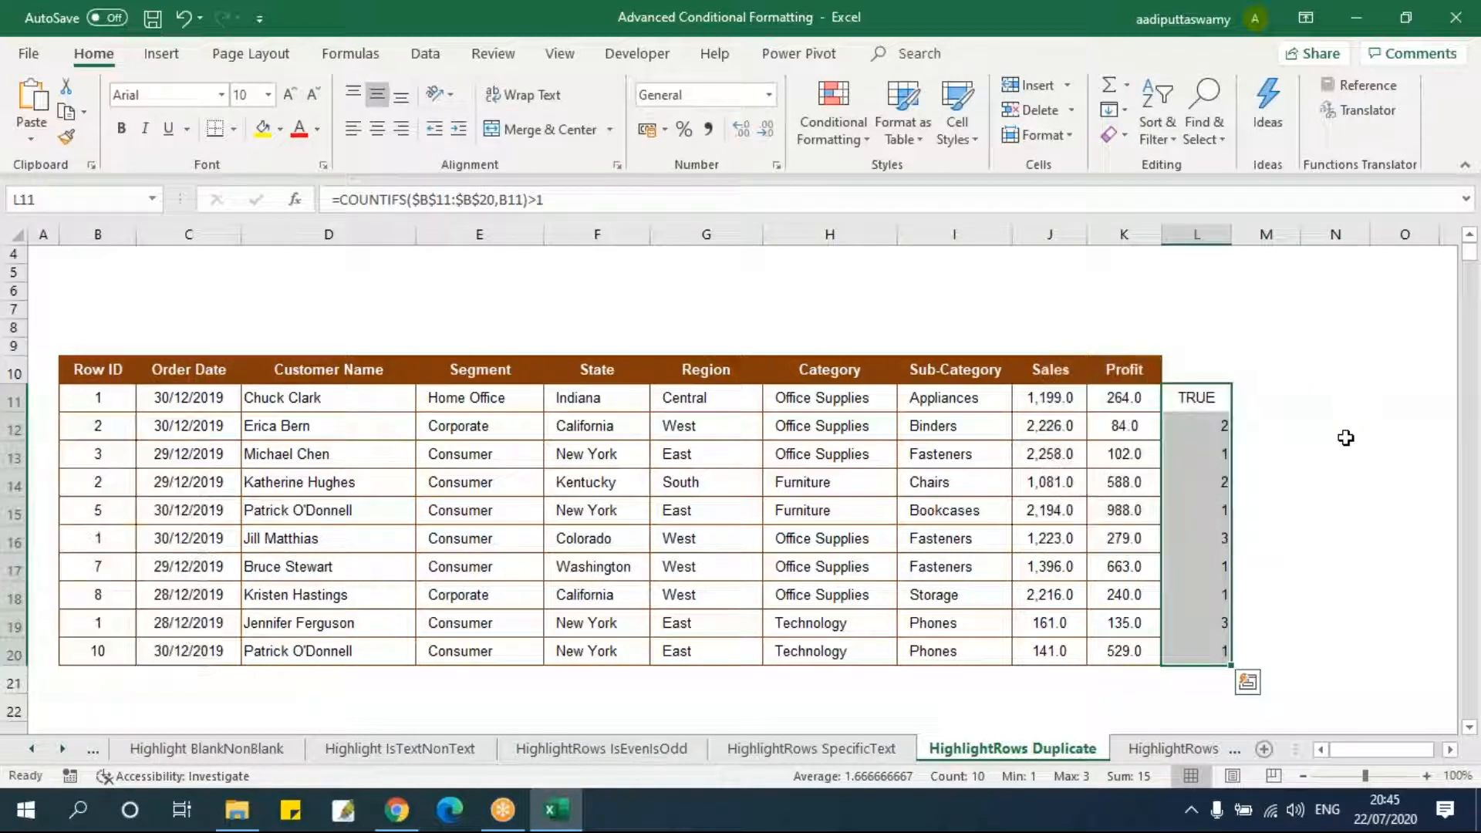
- Fill the COUNTIFS duplicate test from L11 down to L20 and check the results against the Row ID values
key(ctrl+d)
click(1205, 395)
click(1205, 422)
click(1201, 484)
click(1204, 540)
click(1208, 613)
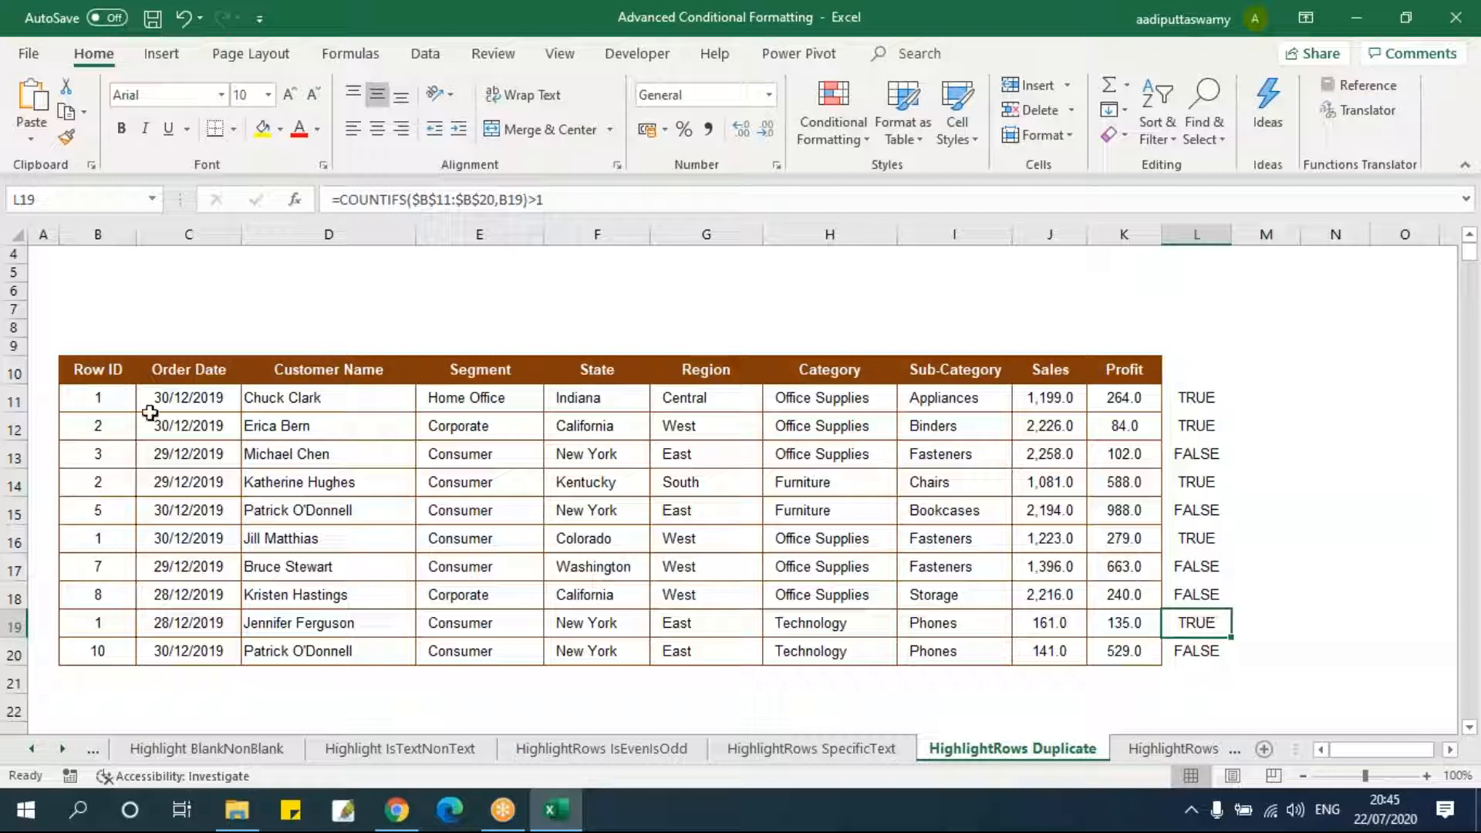
click(116, 402)
- Copy the formula text =COUNTIFS($B$11:$B$20,B11)>1 from cell L11, leaving the cell unchanged
click(1178, 391)
drag(609, 199, 300, 232)
key(ctrl+c)
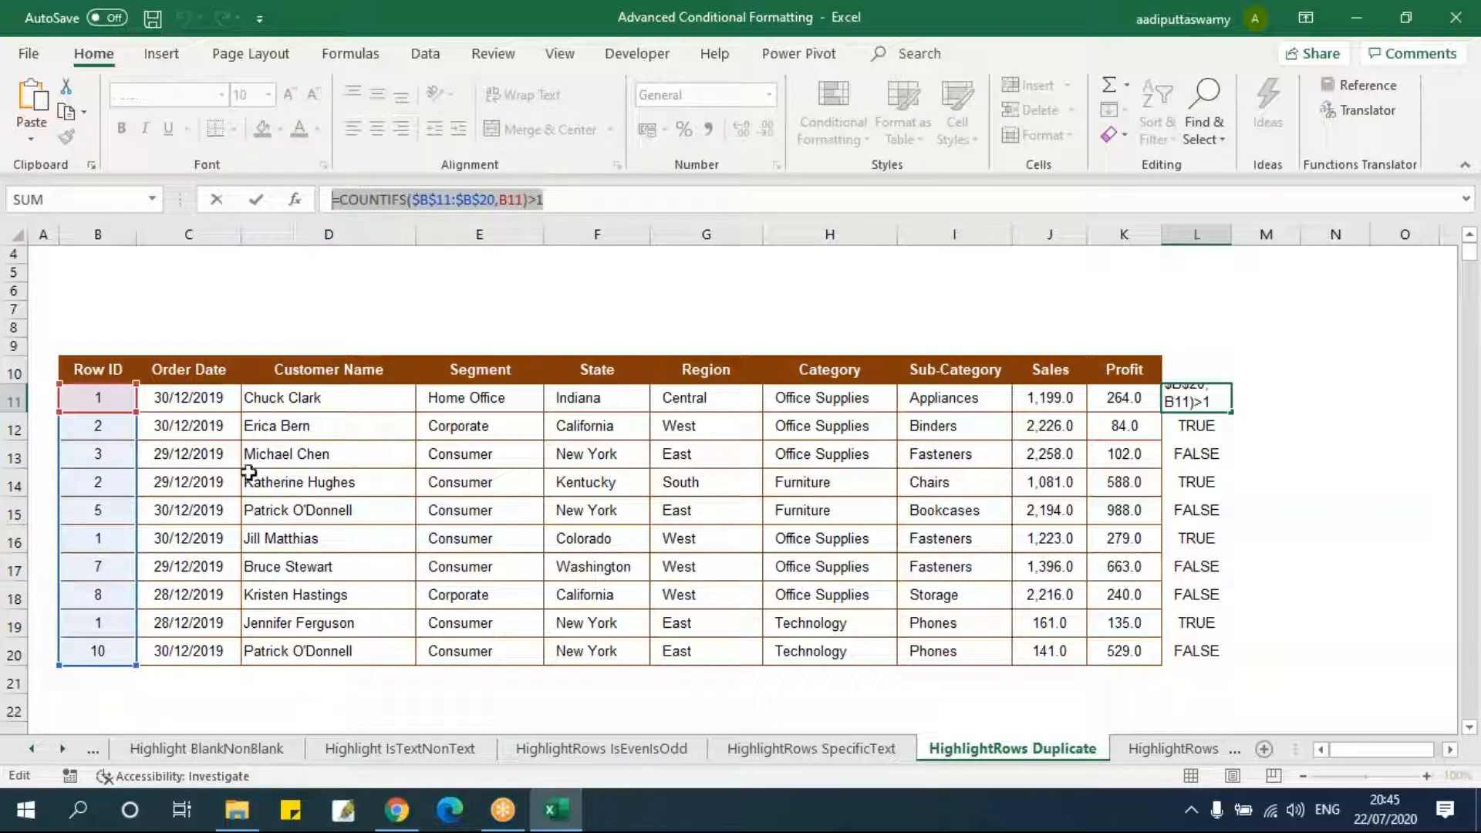
key(Escape)
- Start a formula-based conditional formatting rule for B11:K20 using =COUNTIFS($B$11:$B$20,$B11)>1
drag(98, 398, 1124, 650)
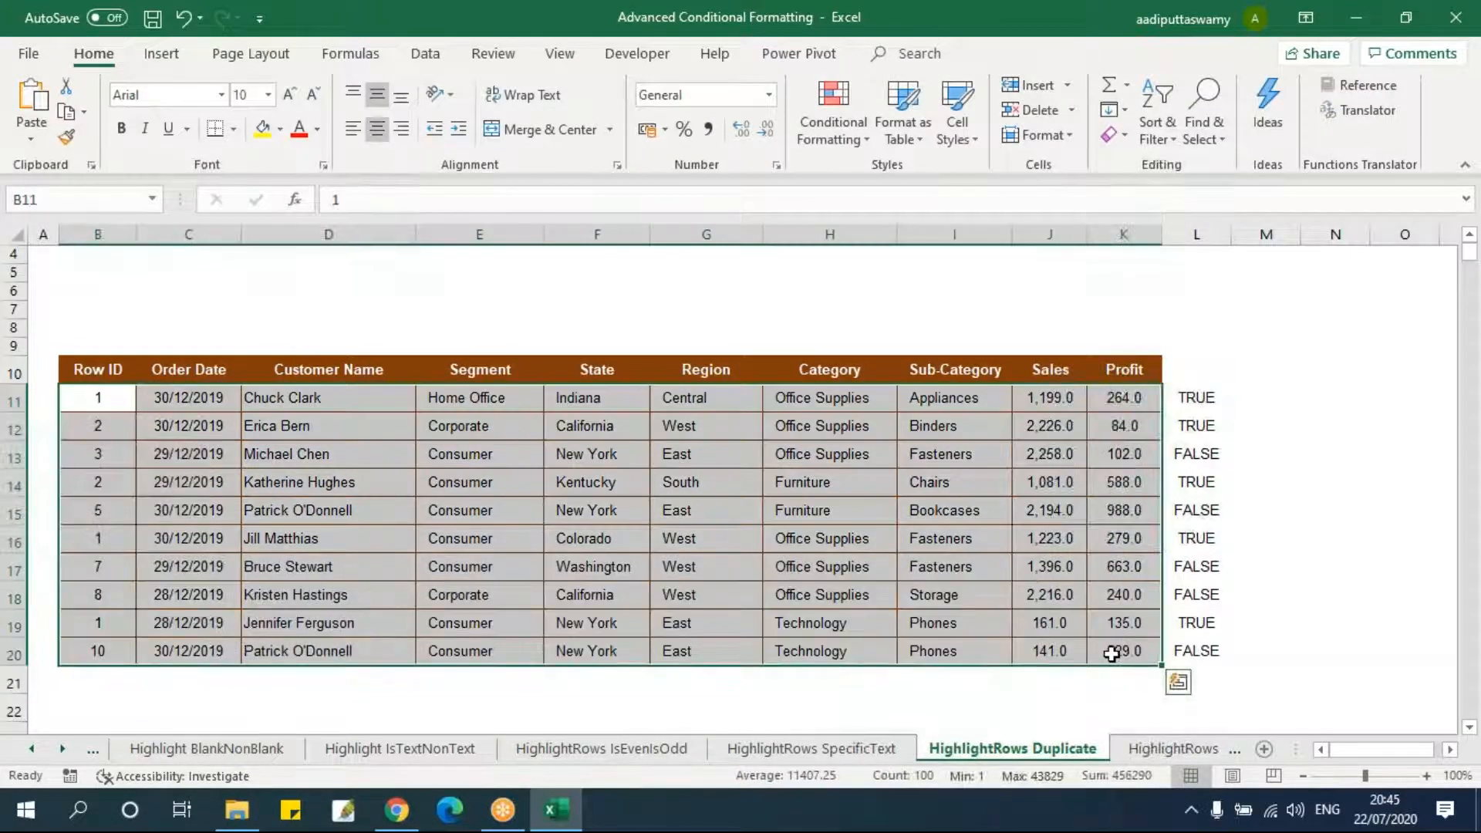
click(839, 142)
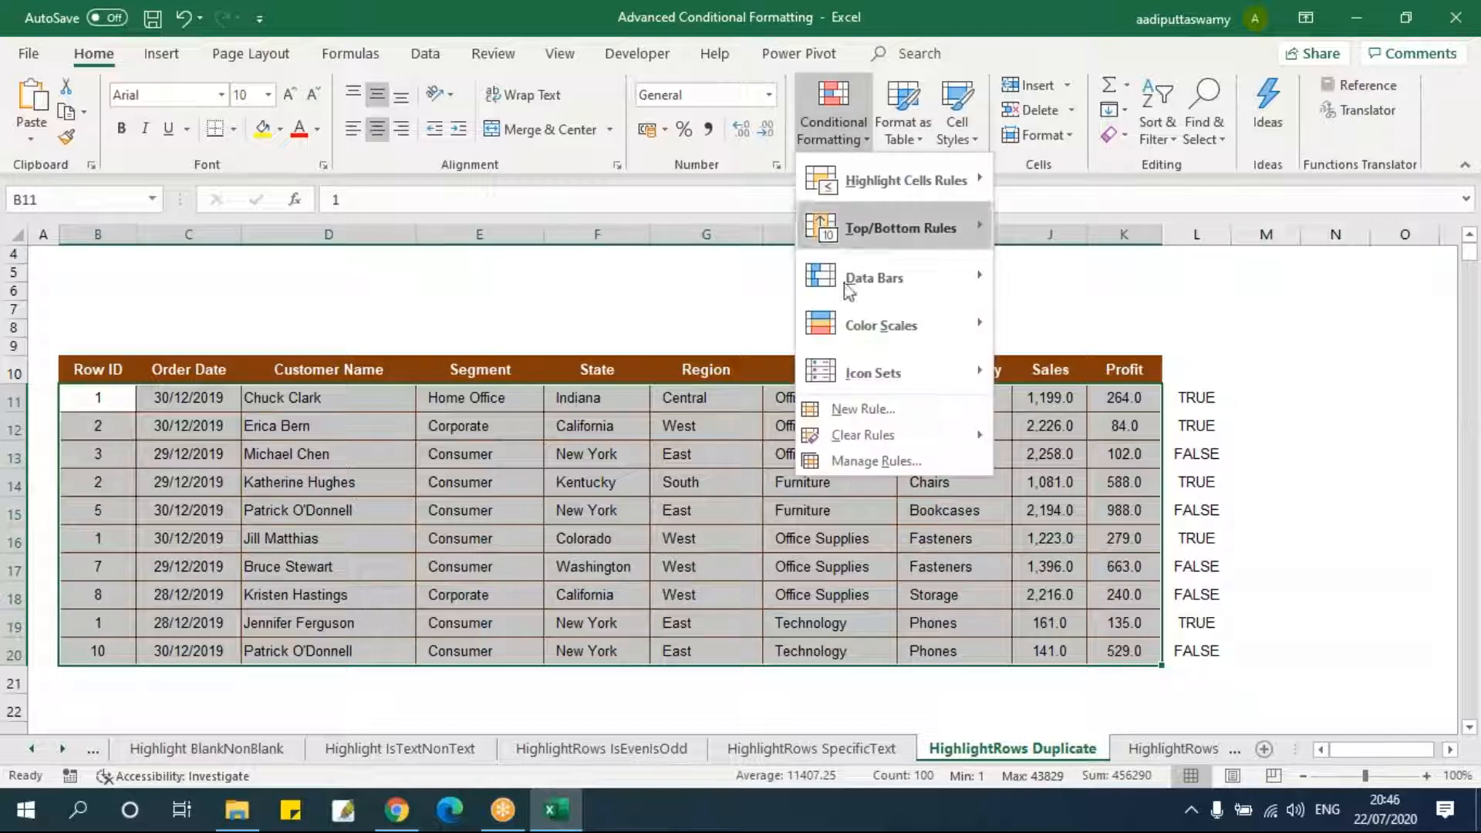
click(868, 409)
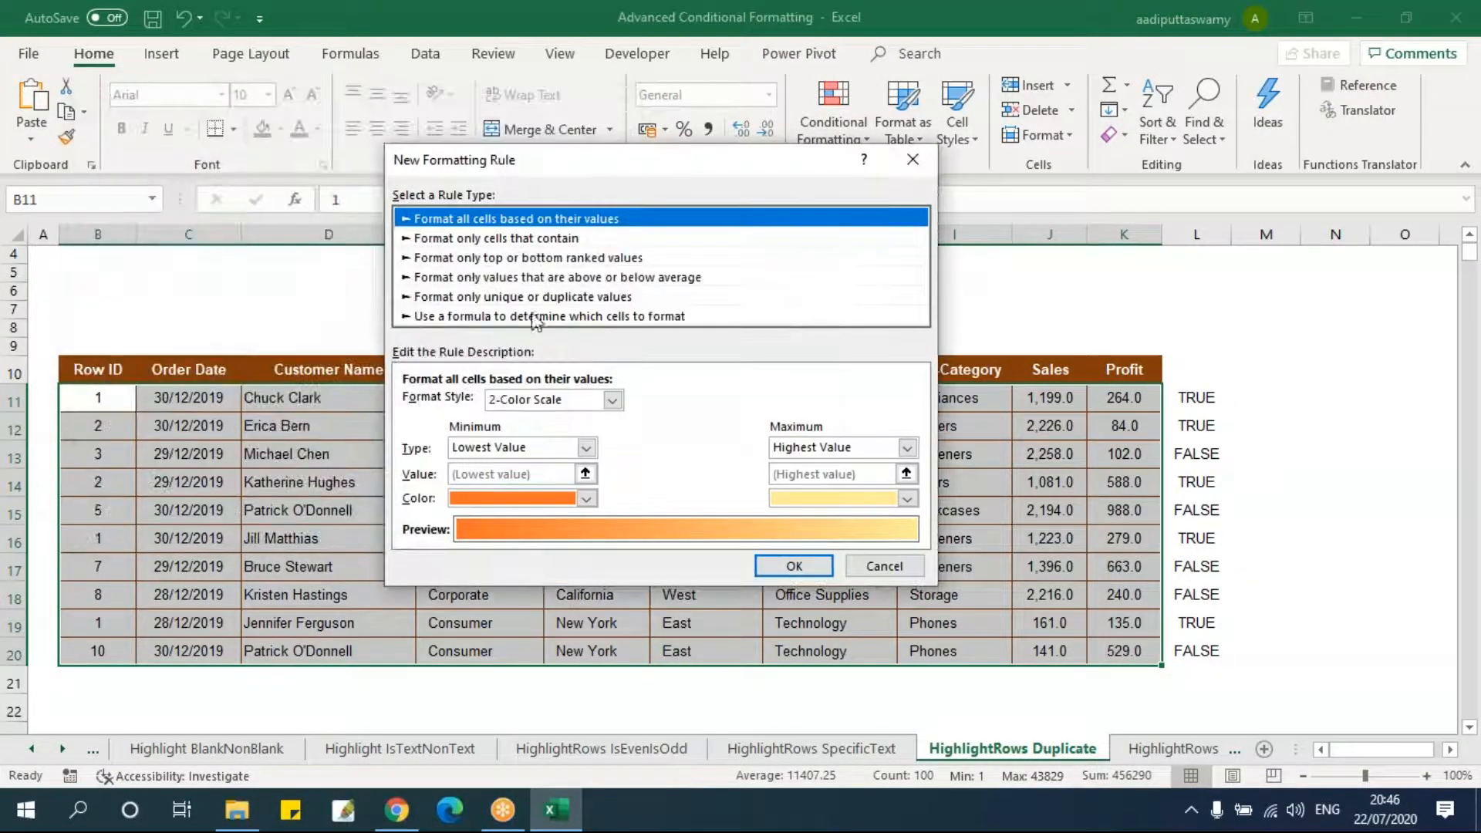
click(523, 317)
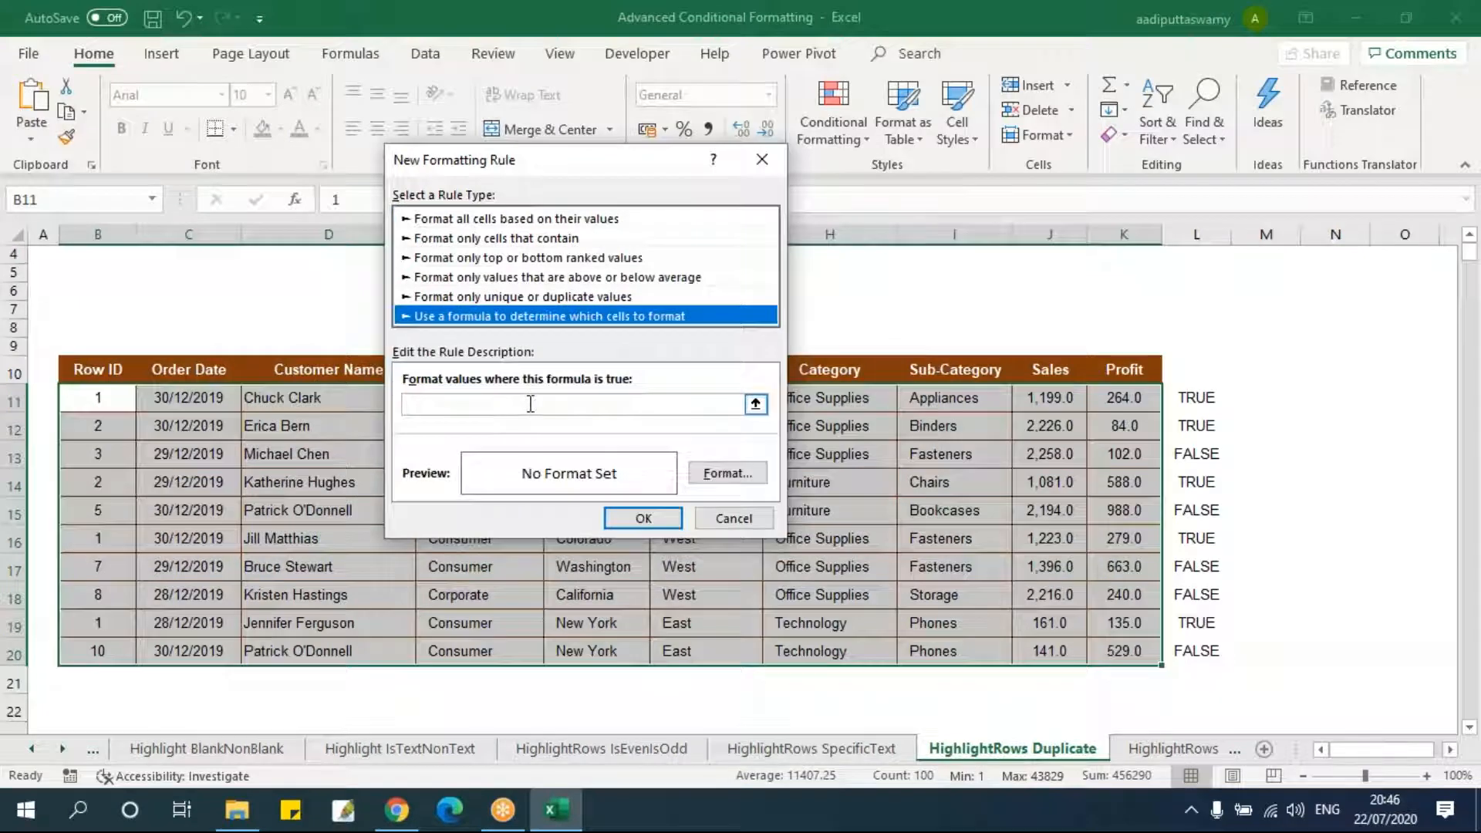
click(531, 404)
key(ctrl+v)
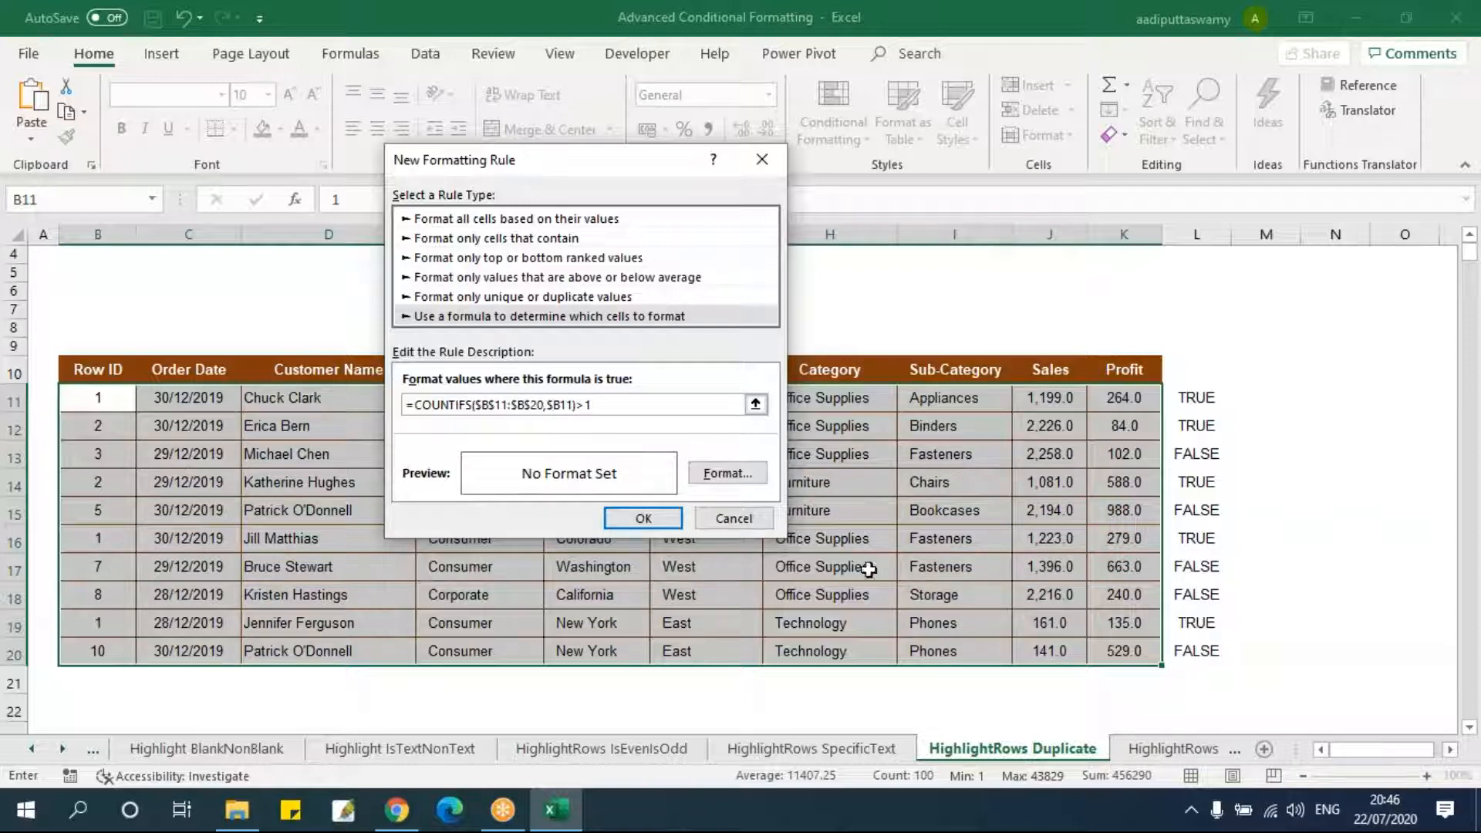
- Give the rule a light orange fill, apply it, and check the highlighted duplicate rows
click(728, 473)
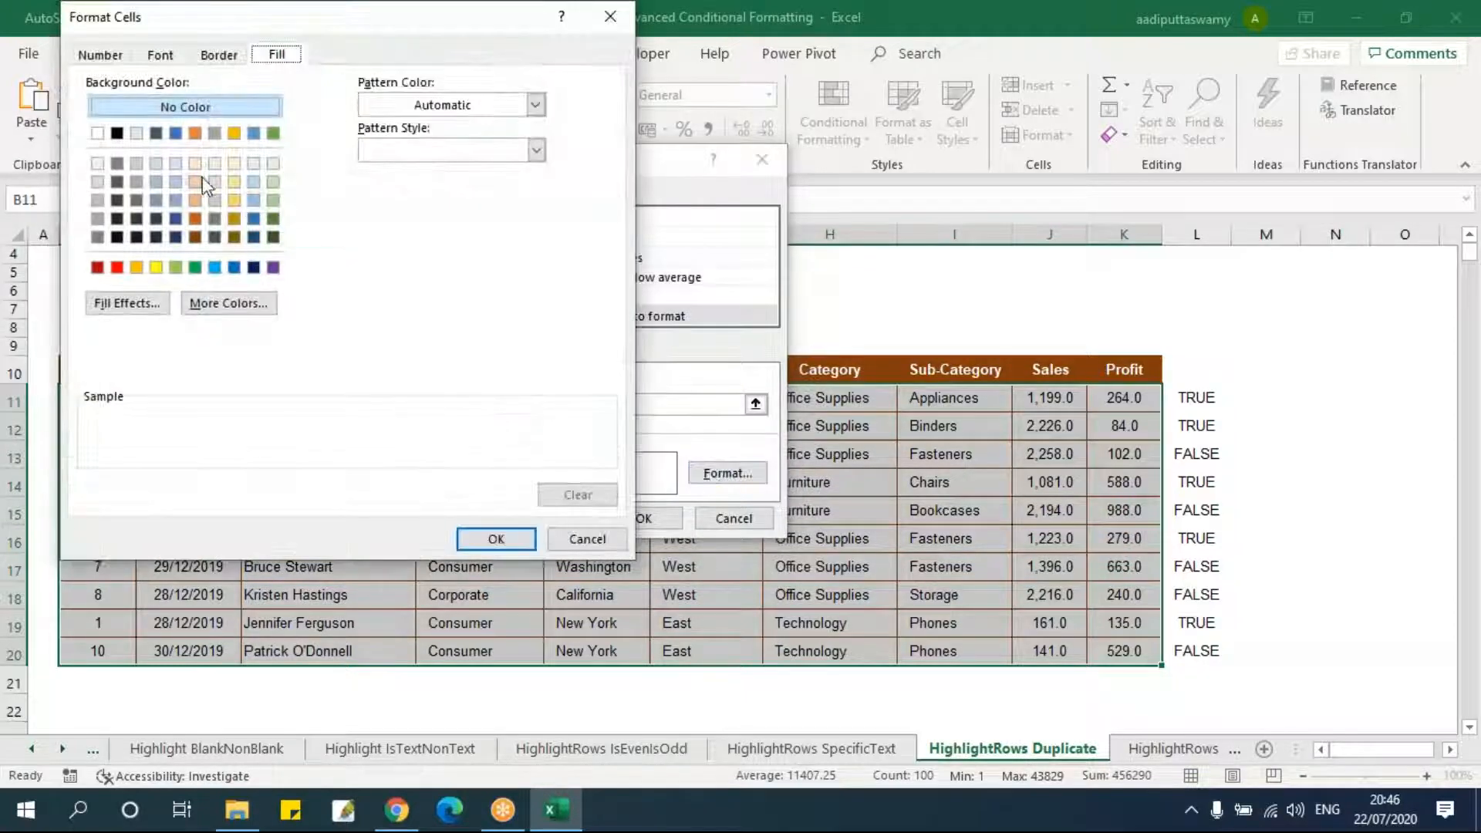
click(199, 182)
click(490, 539)
click(639, 518)
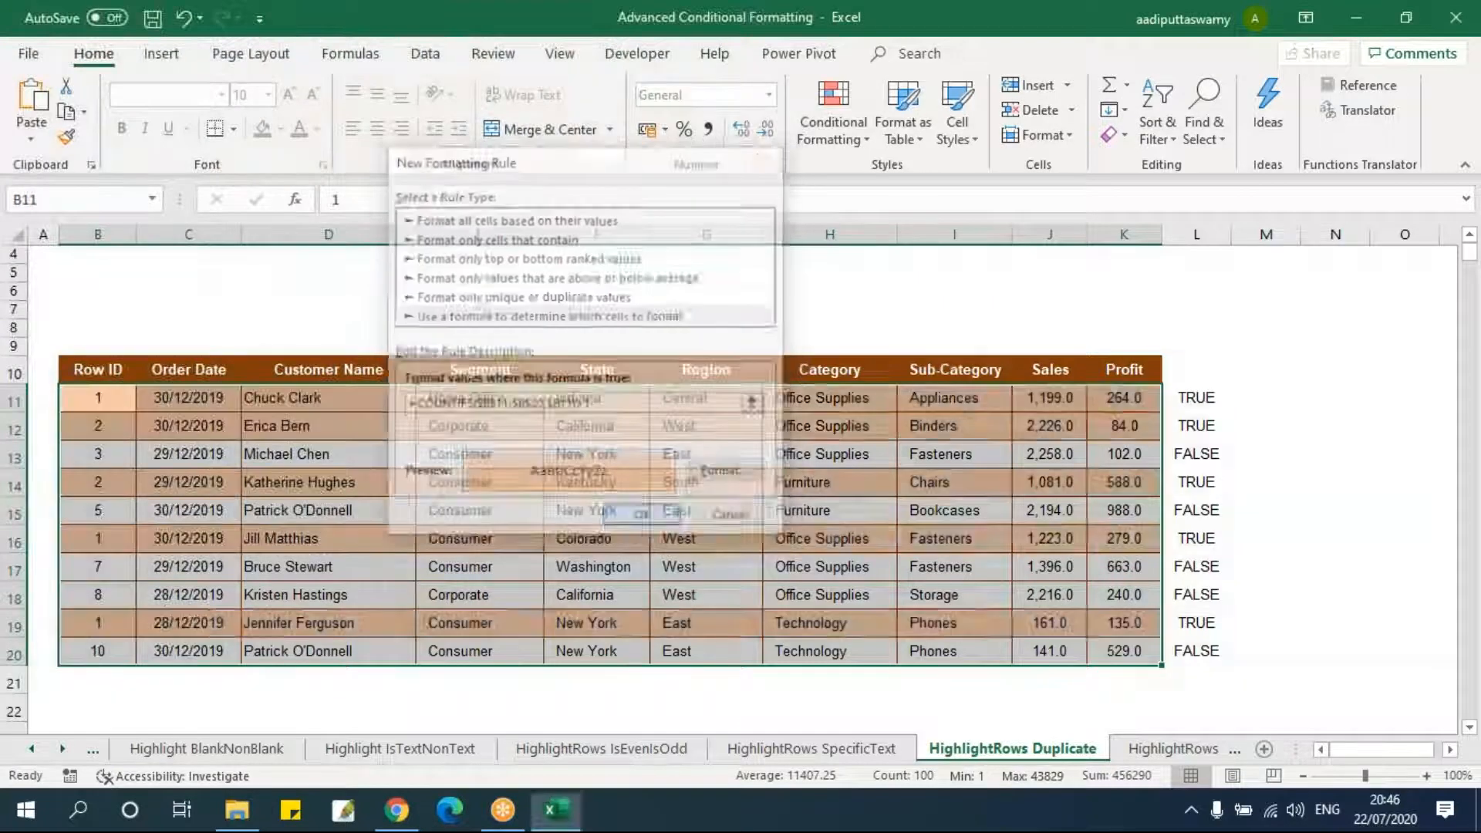
click(598, 516)
drag(103, 397, 1124, 423)
drag(109, 479, 1126, 493)
click(1124, 537)
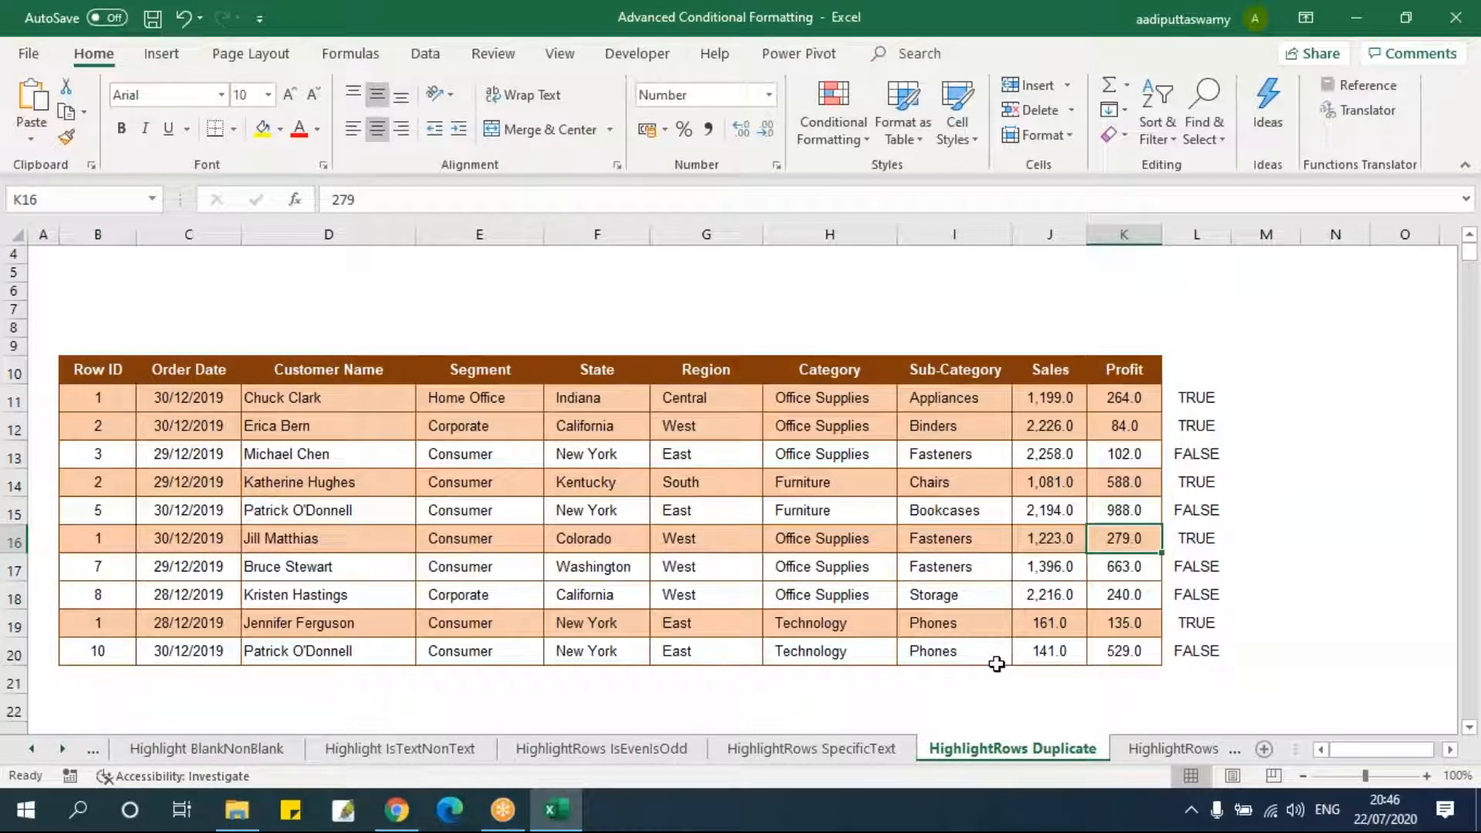
- Open the HighlightRows FirstRow sheet and review the row groups for Row ID 1 and Row ID 2
click(1173, 748)
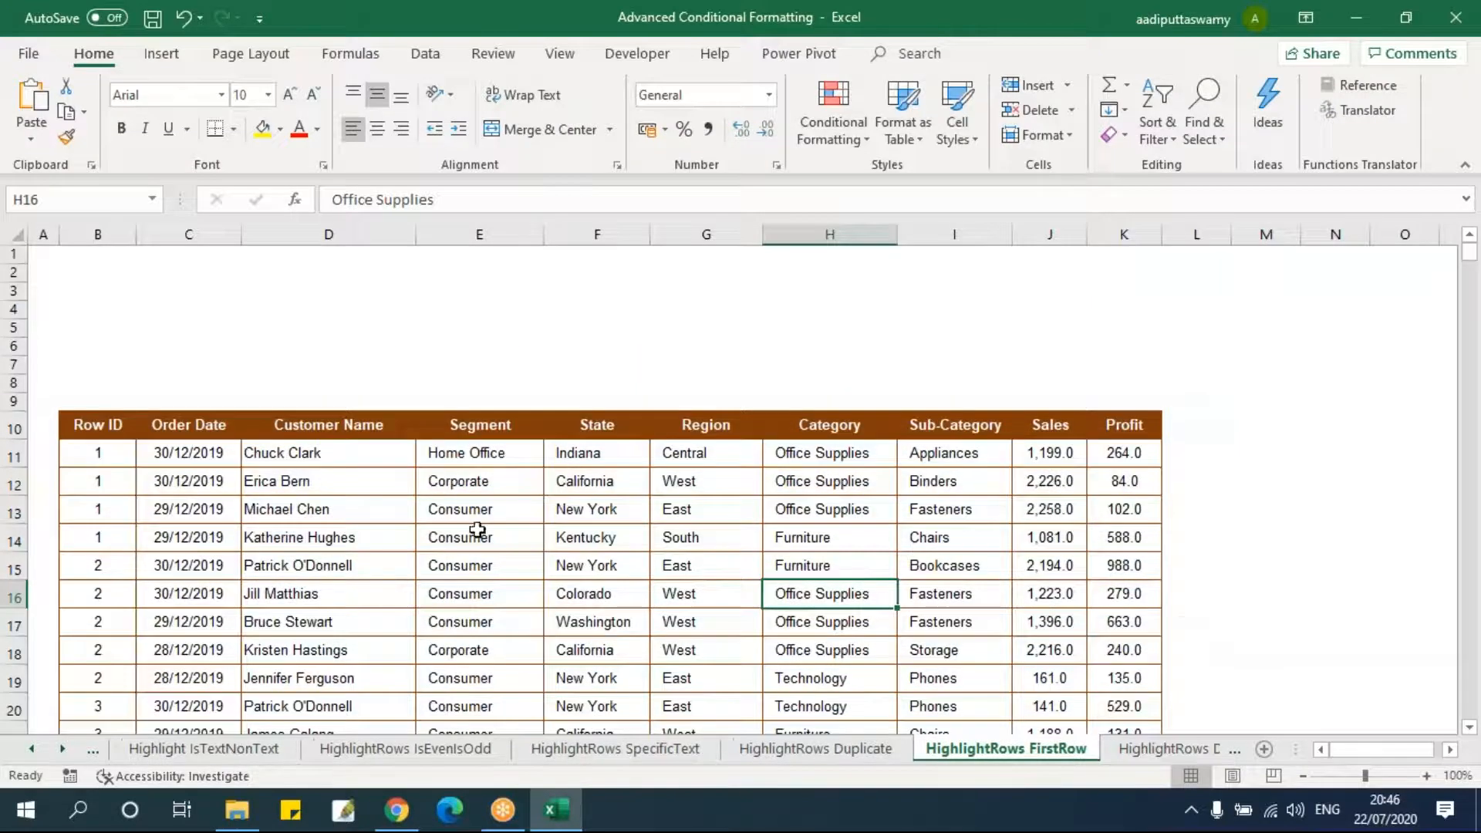
click(386, 515)
scroll(582, 479, down, 1)
scroll(580, 479, down, 2)
scroll(581, 479, up, 1)
drag(96, 286, 1131, 374)
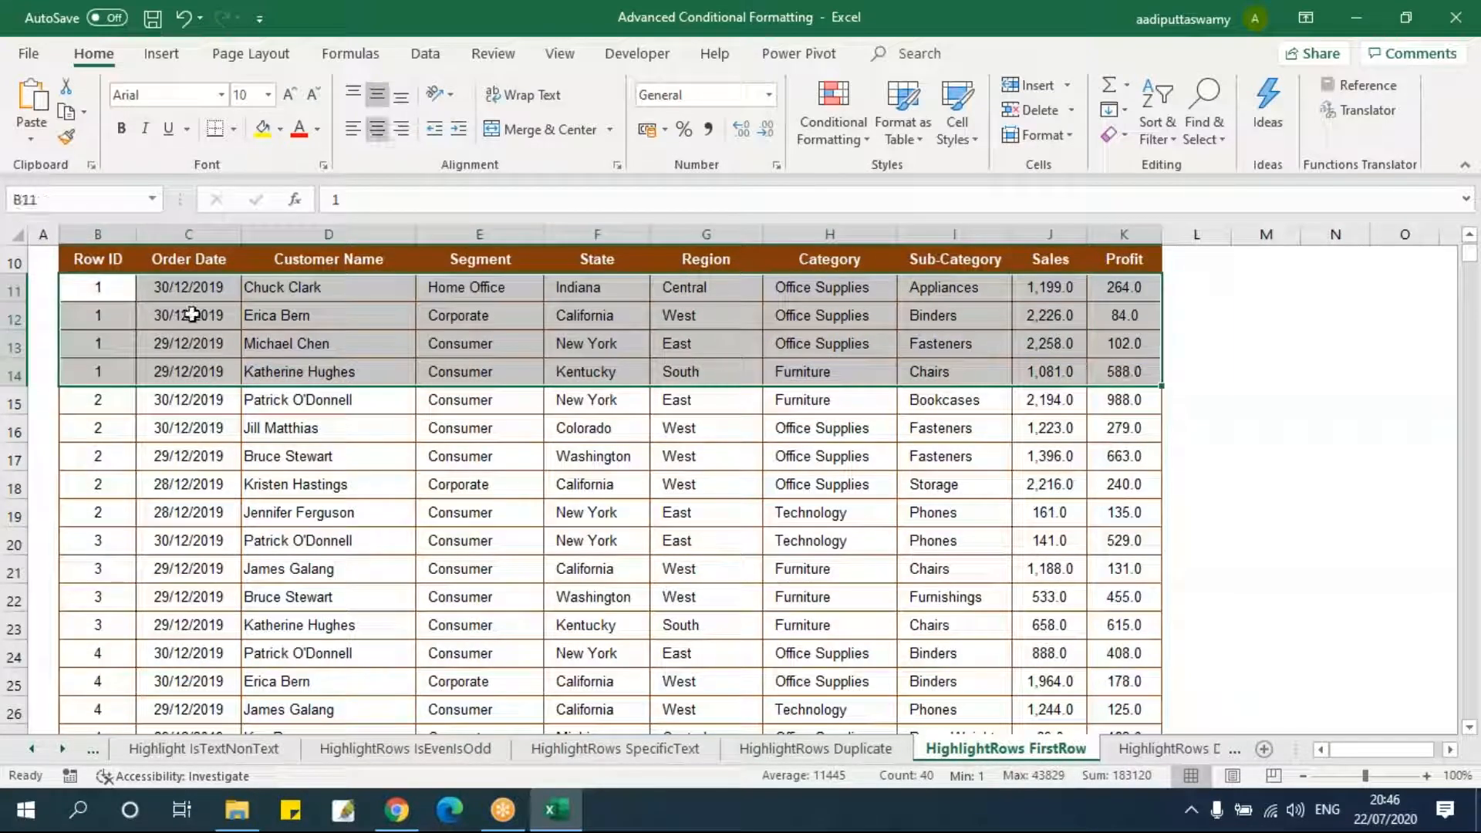
scroll(123, 370, up, 1)
drag(112, 347, 1118, 434)
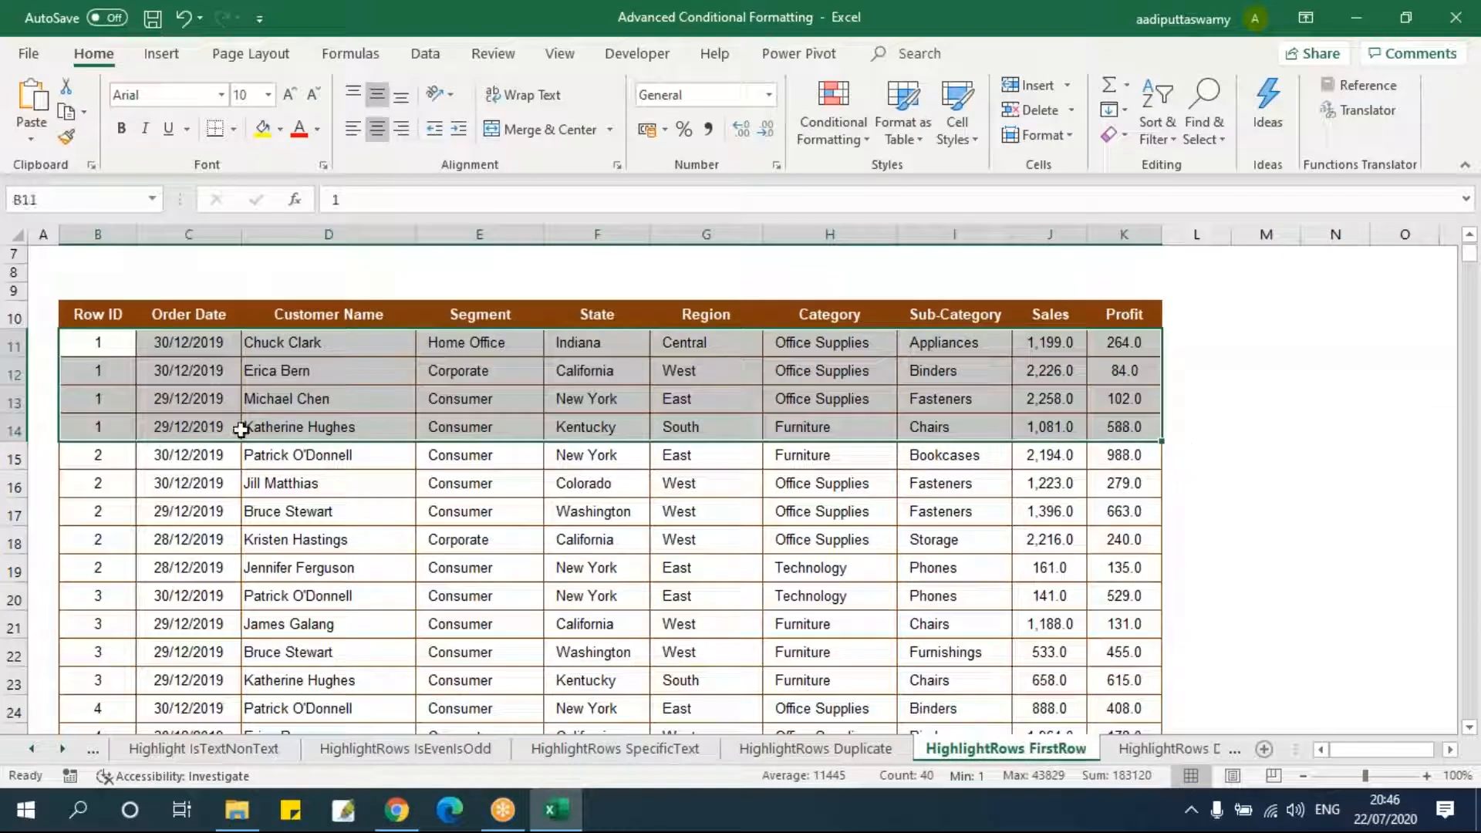
drag(109, 453, 1058, 564)
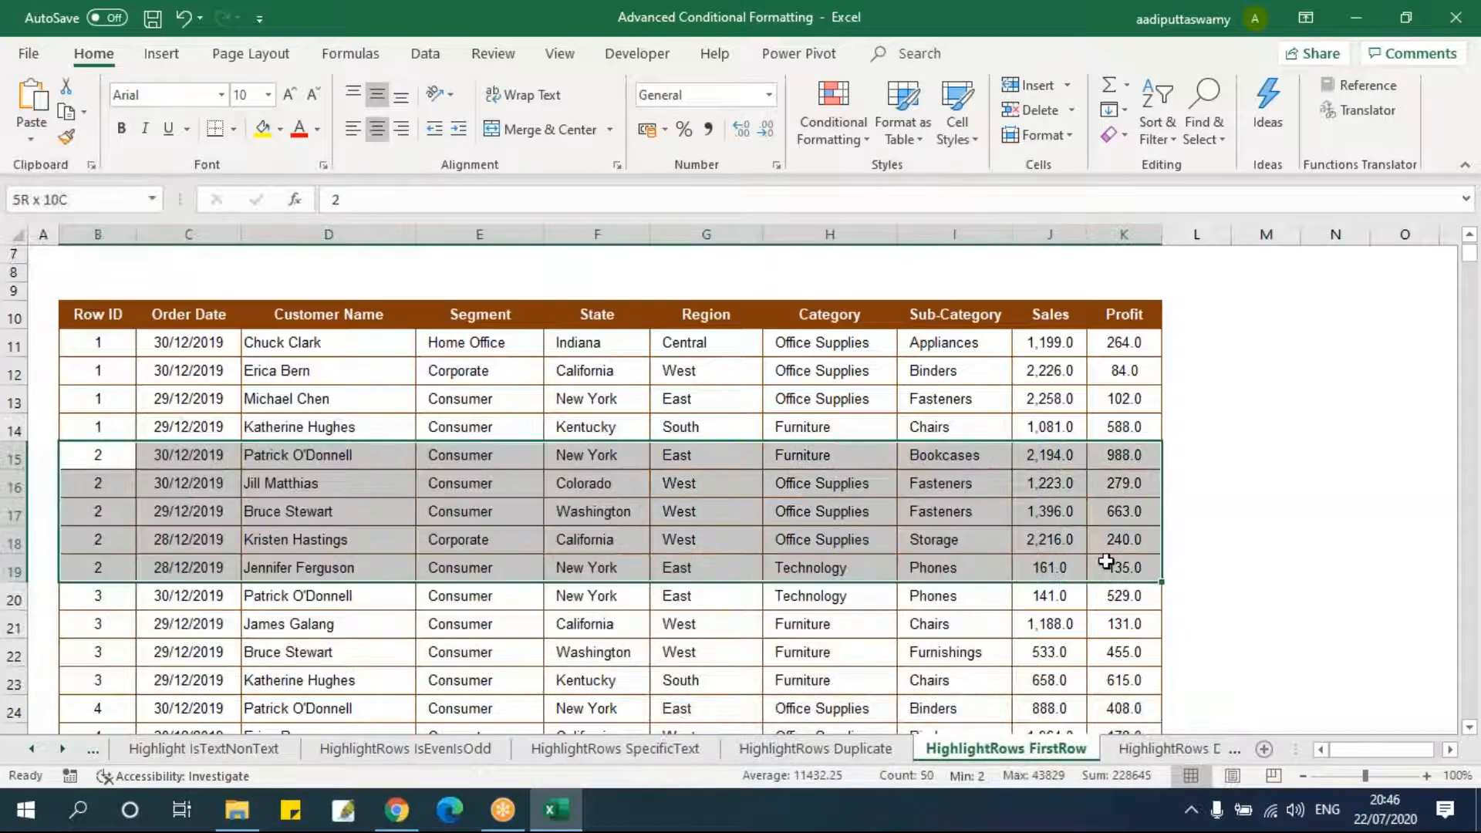
- Examine the first row of the Row ID 1 and Row ID 2 groups in the table
click(324, 455)
click(97, 348)
drag(96, 348, 1124, 343)
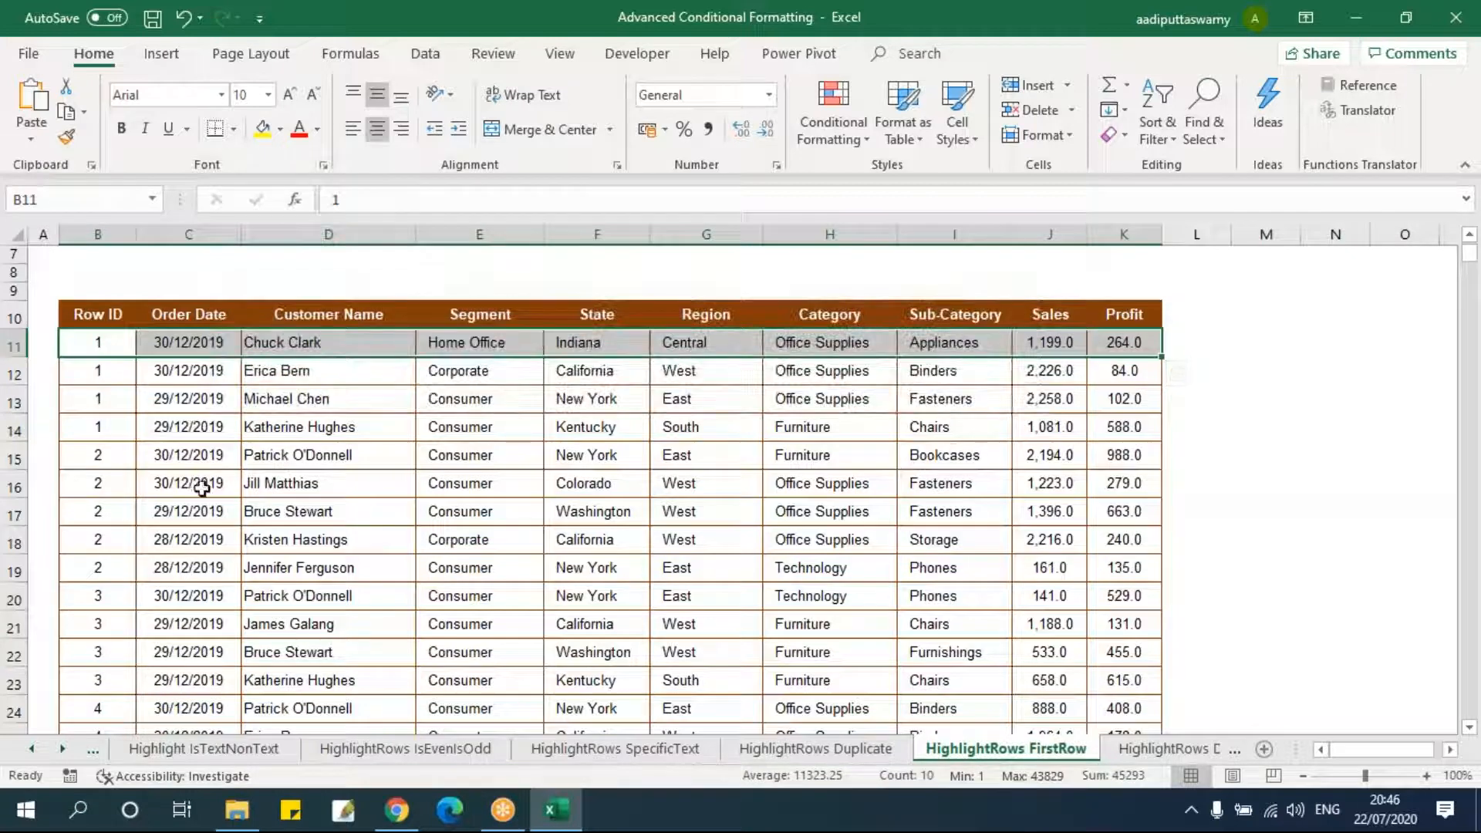
drag(115, 351, 1147, 356)
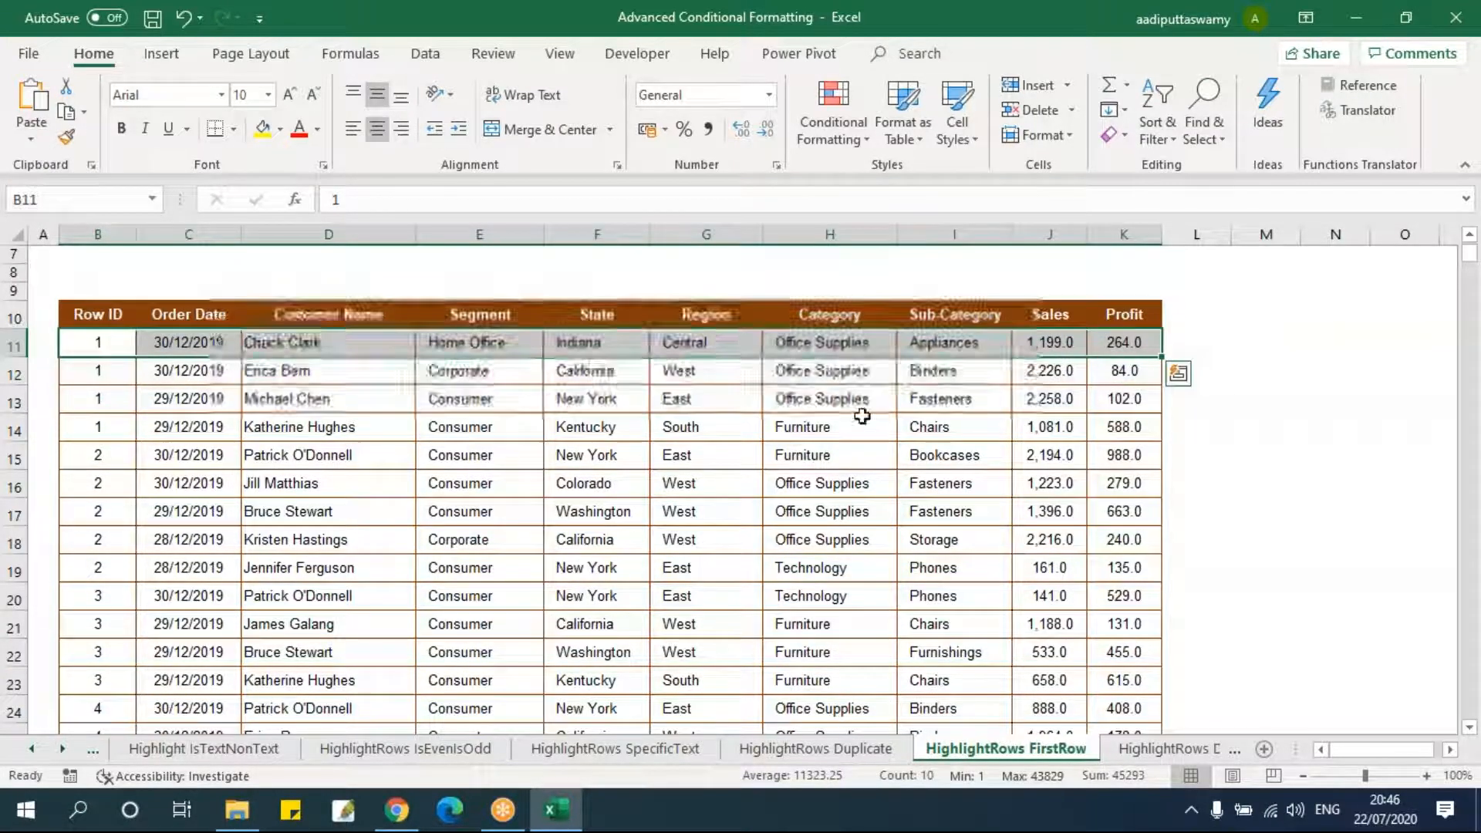
drag(106, 344, 1124, 433)
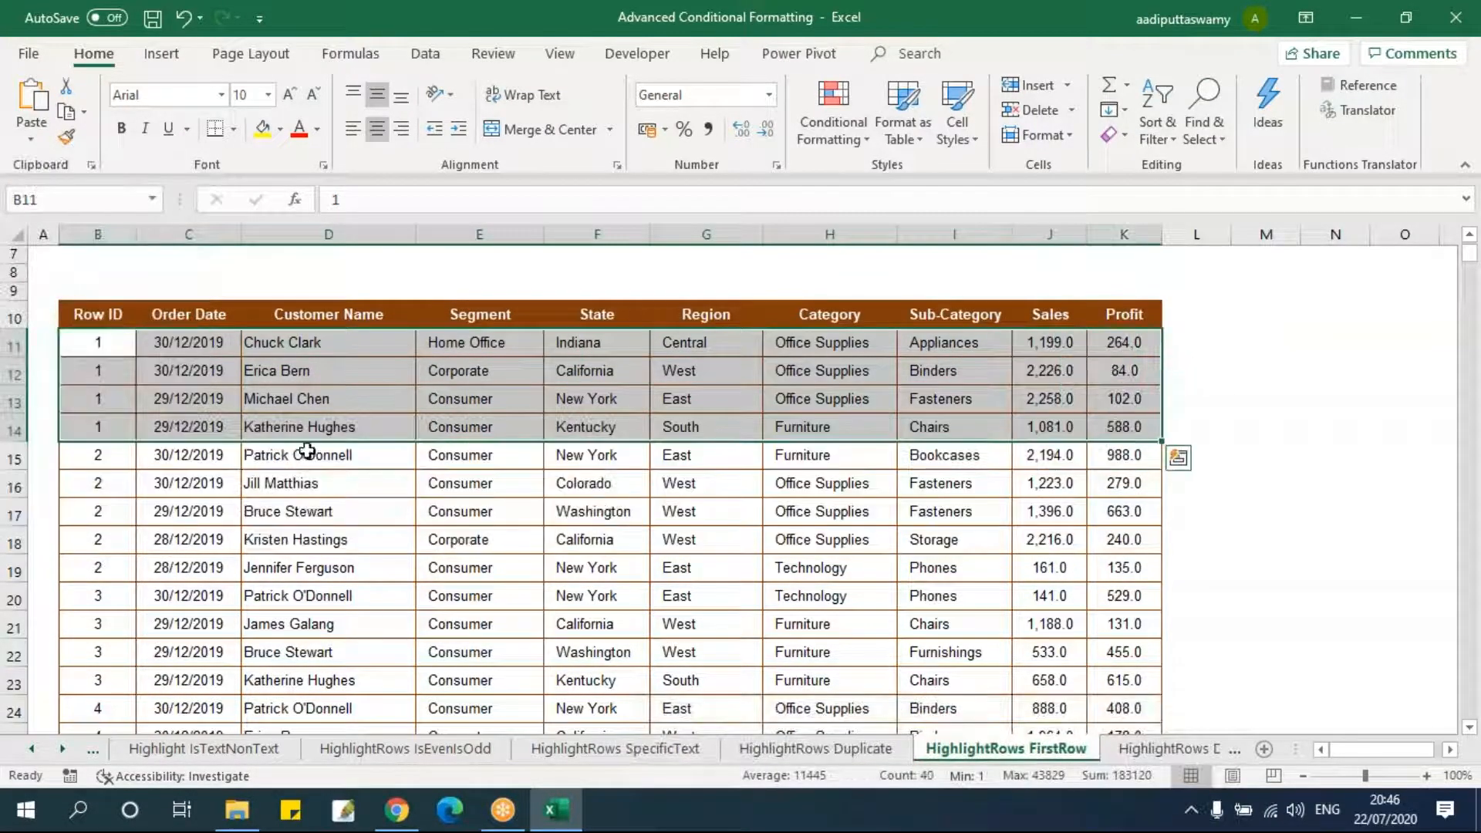
drag(105, 344, 1126, 343)
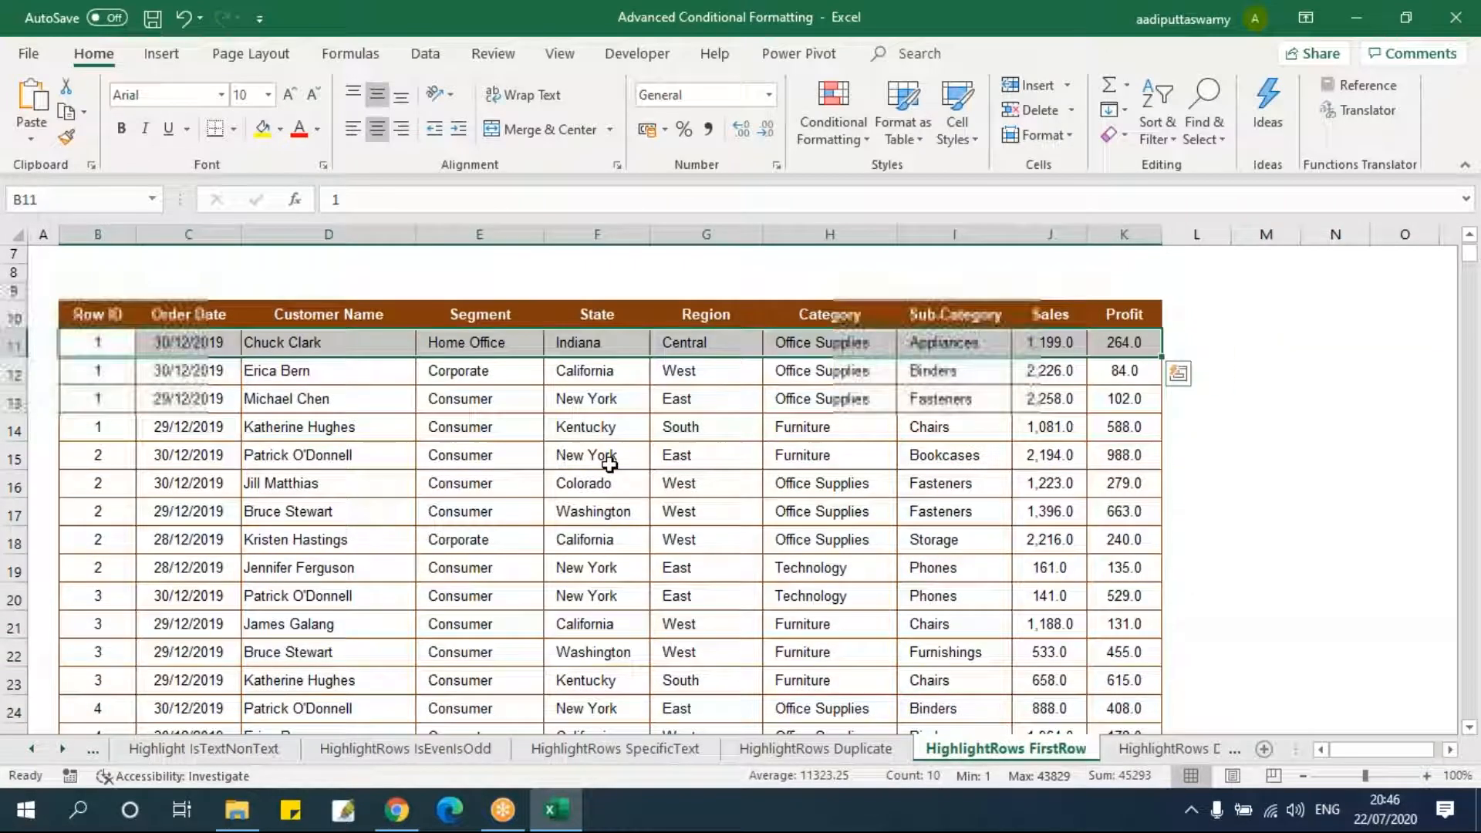
drag(100, 459, 1154, 454)
click(914, 533)
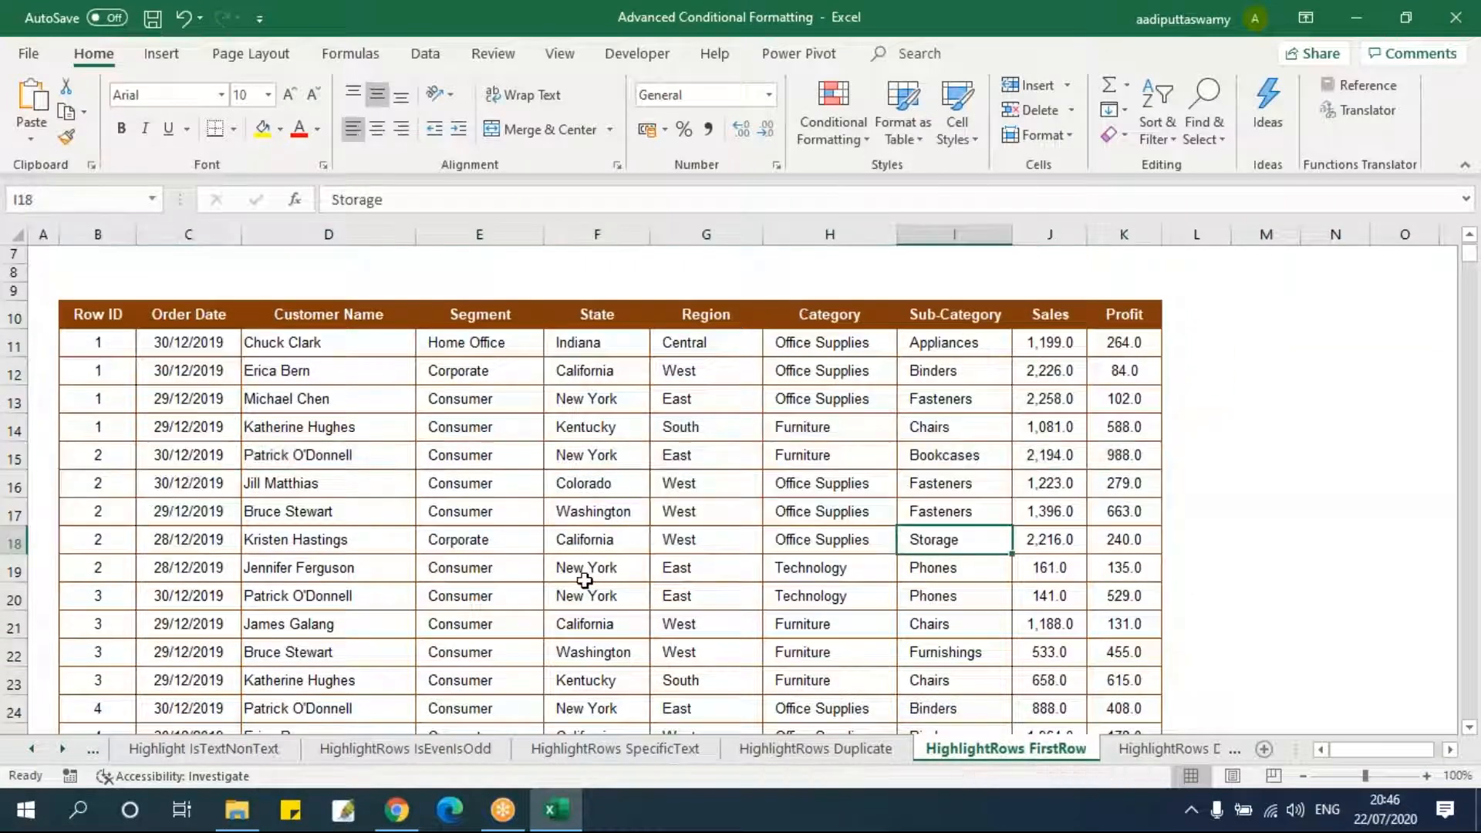
- Begin a COUNTIFS formula in cell L11, beside the first data row
click(109, 339)
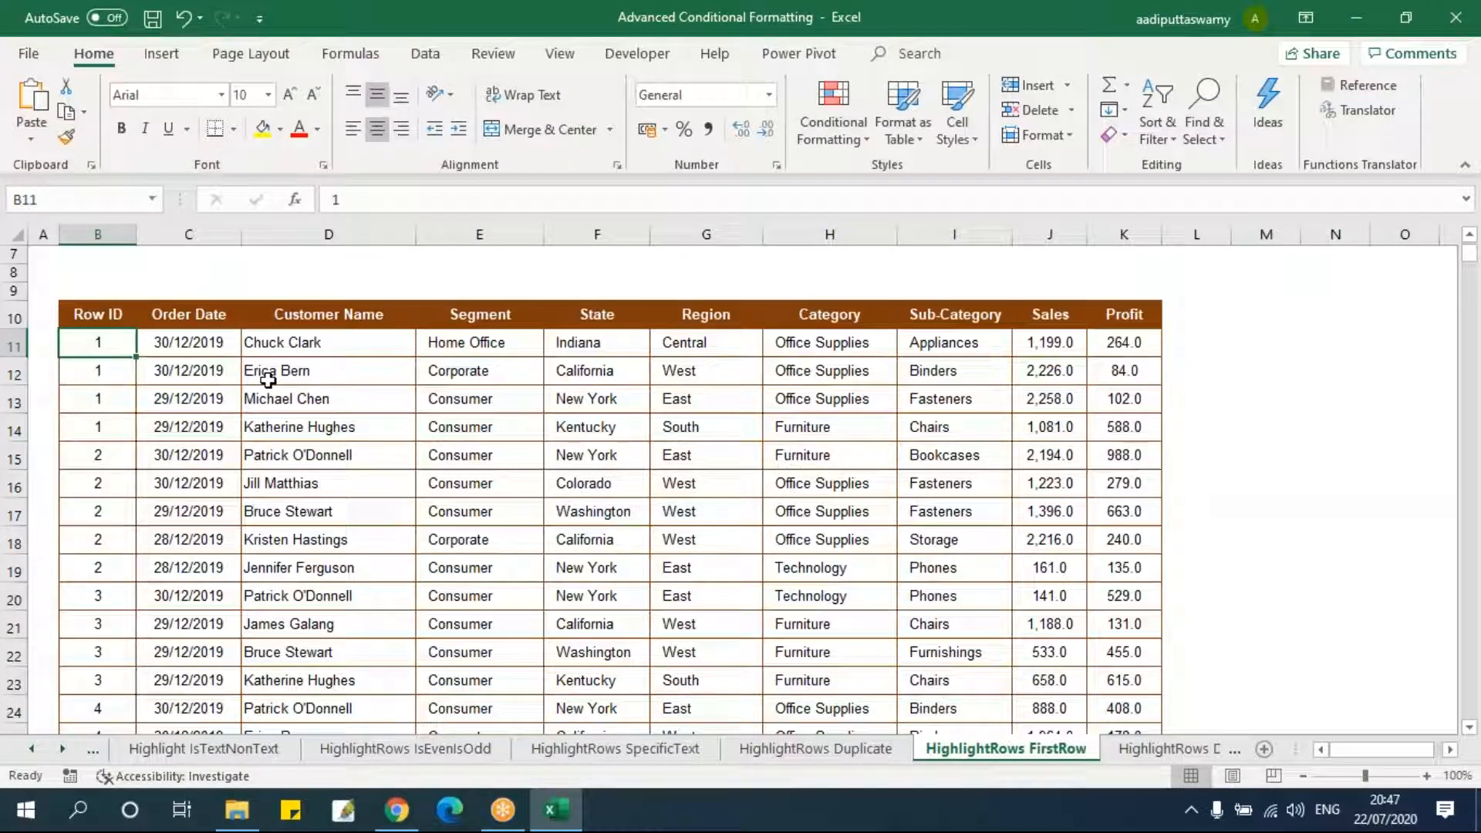
key(Right)
key(Right)
key(Right)
key(Right)
key(Right)
key(Right)
key(Right)
key(Right)
key(Right)
key(Right)
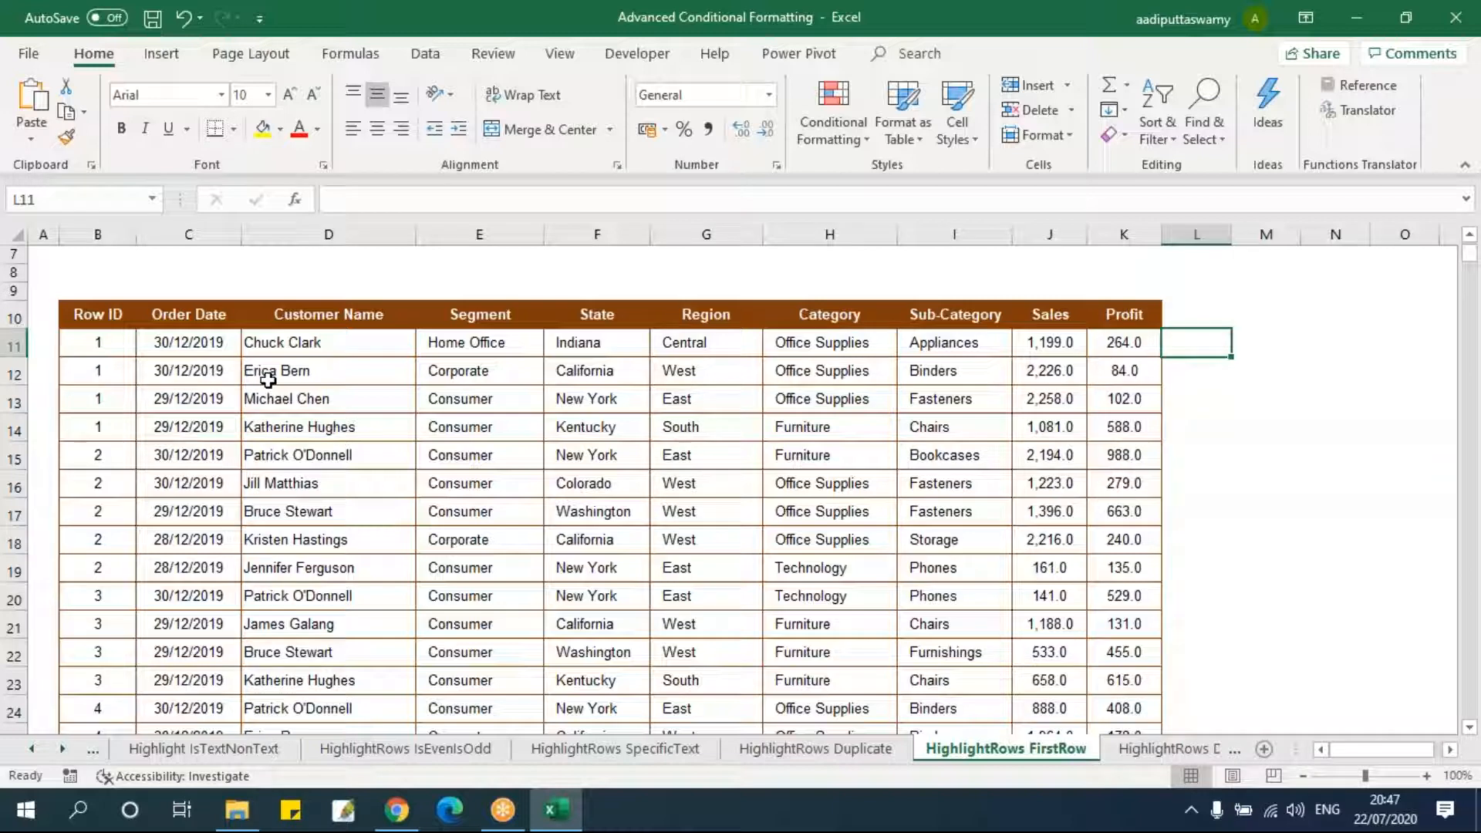
text(=countifs)
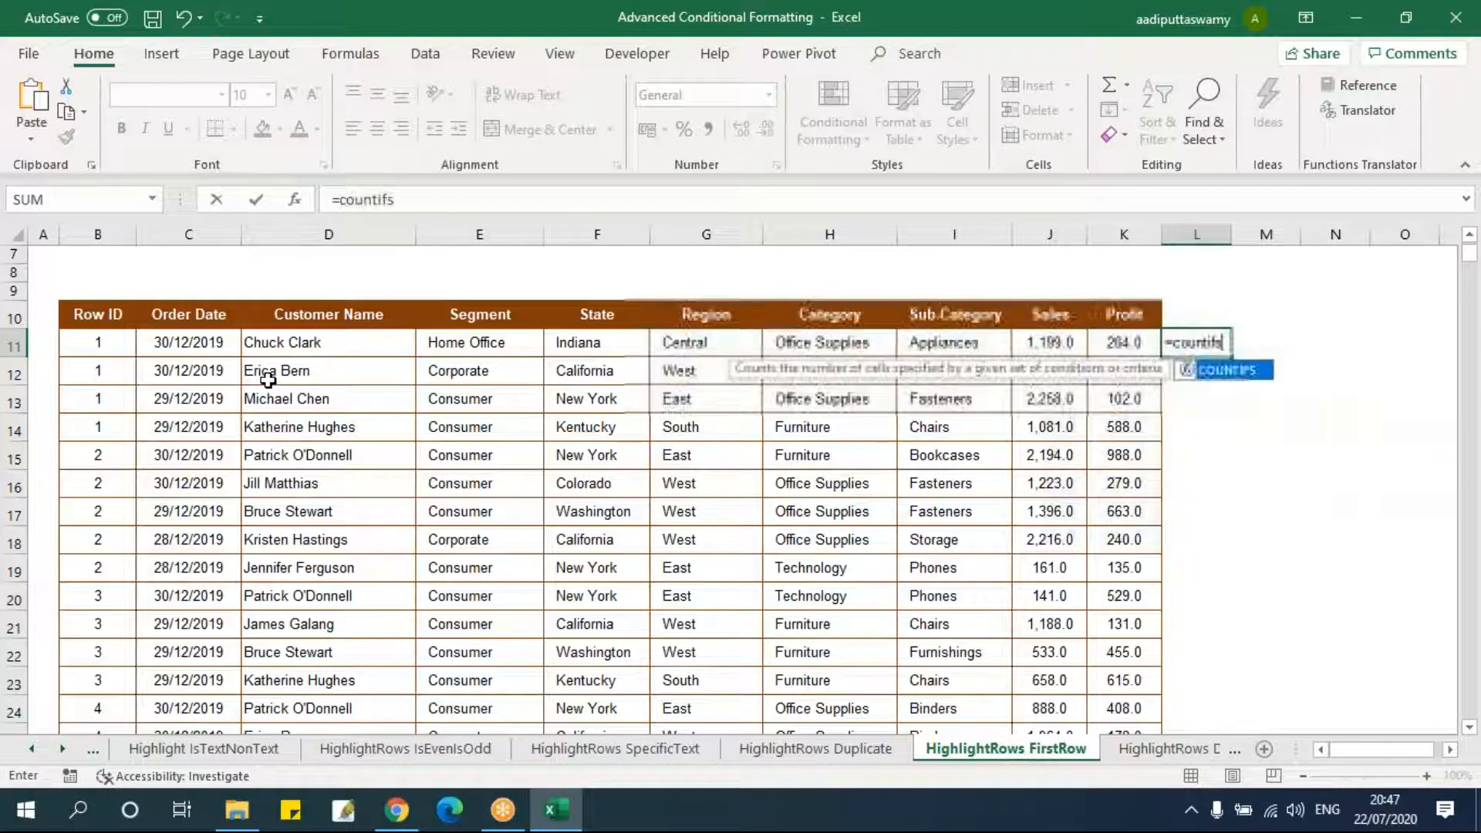
key(Tab)
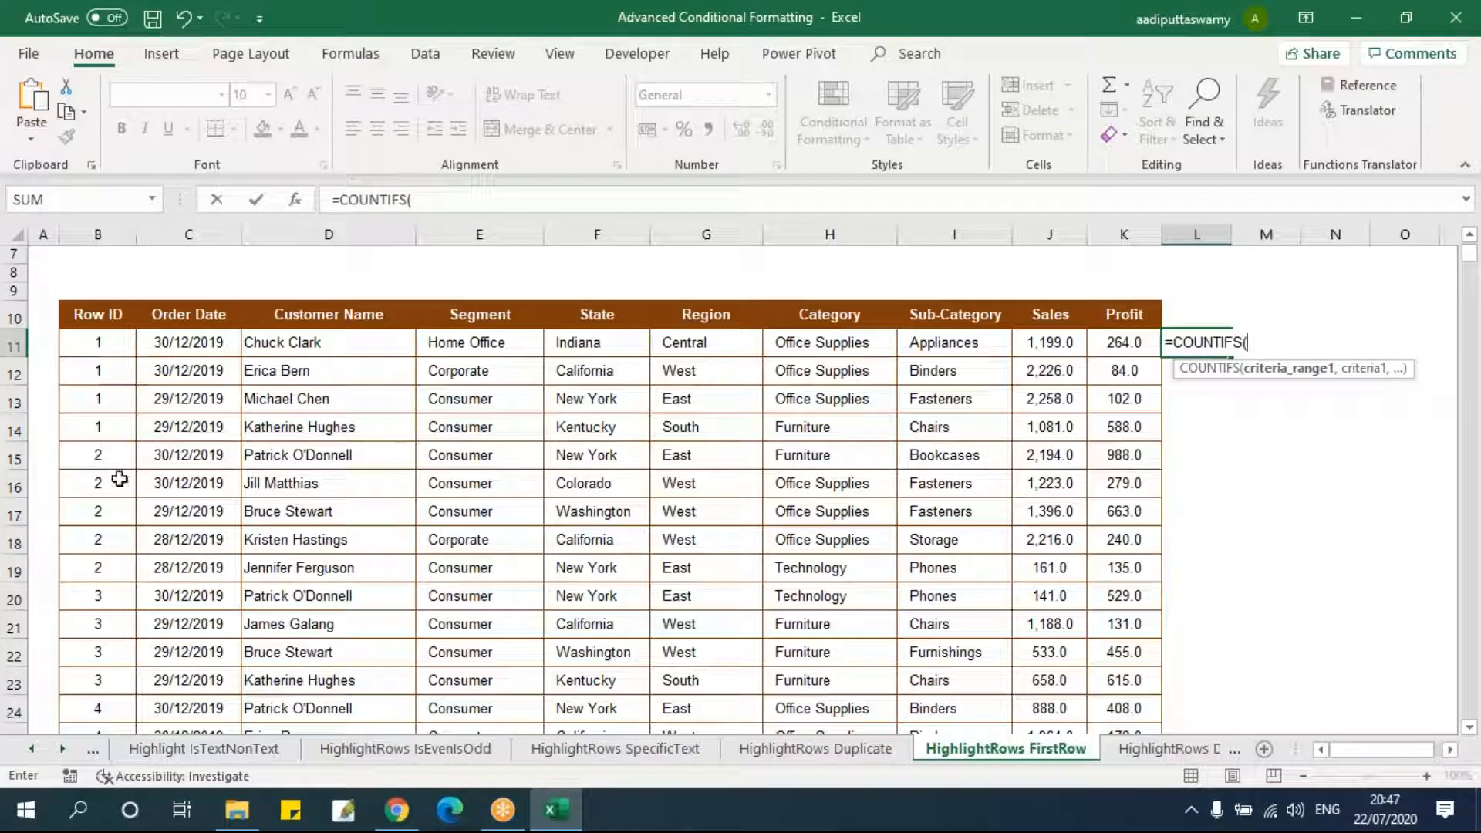
click(108, 349)
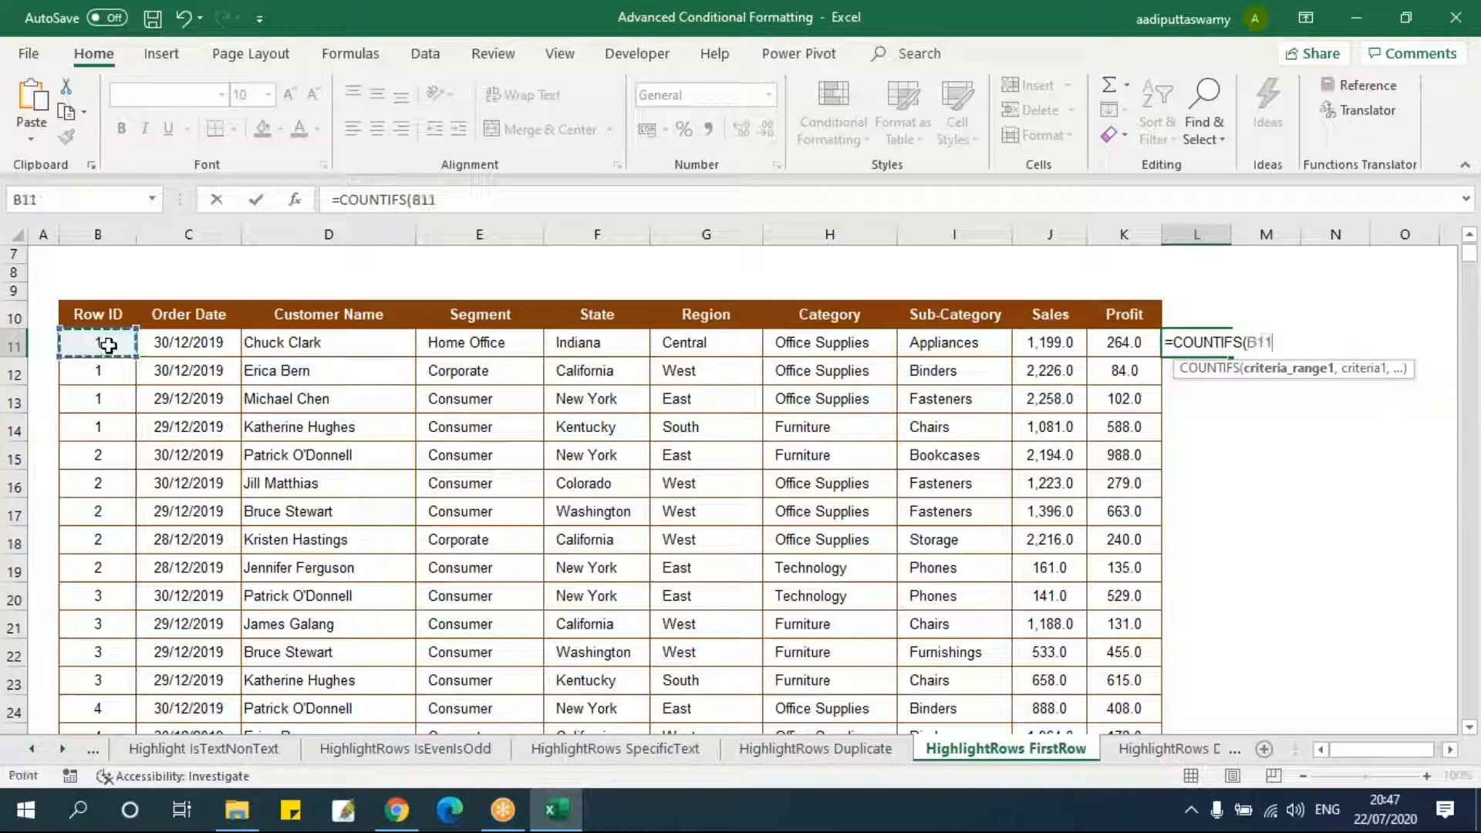
key(F4)
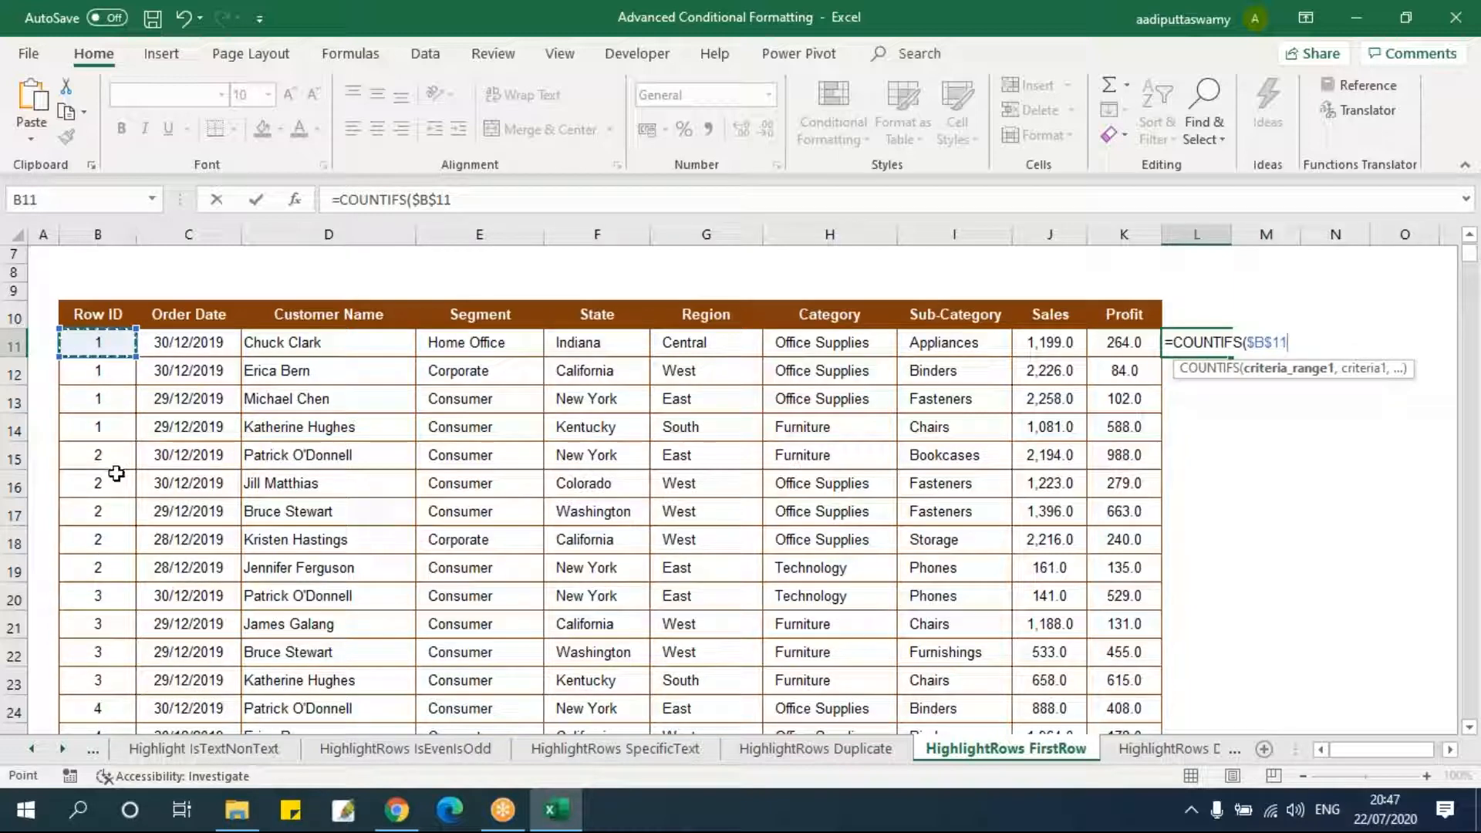
key(F4)
key(F4)
key(F4)
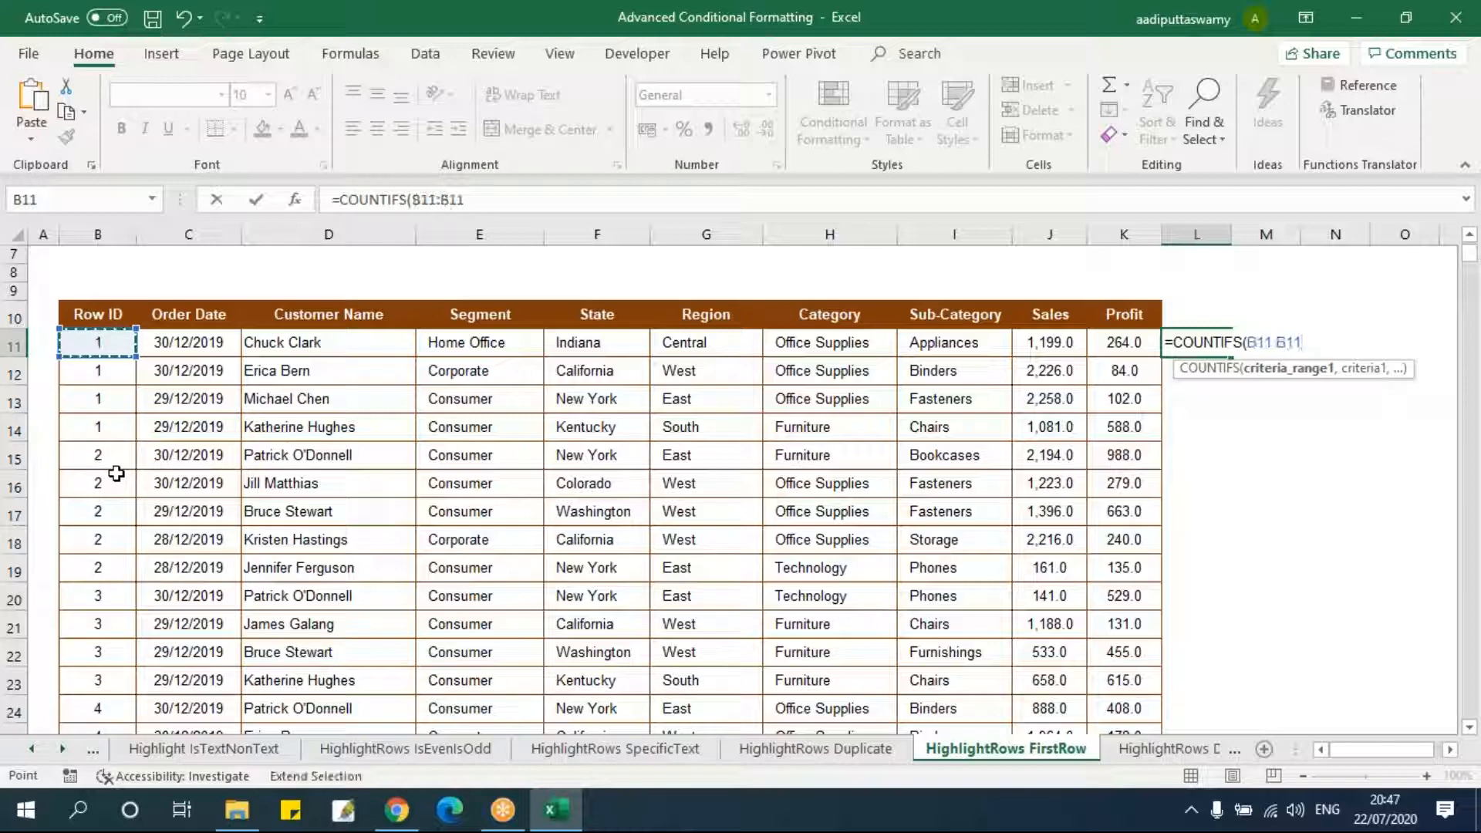
text(:B1)
key(BackSpace)
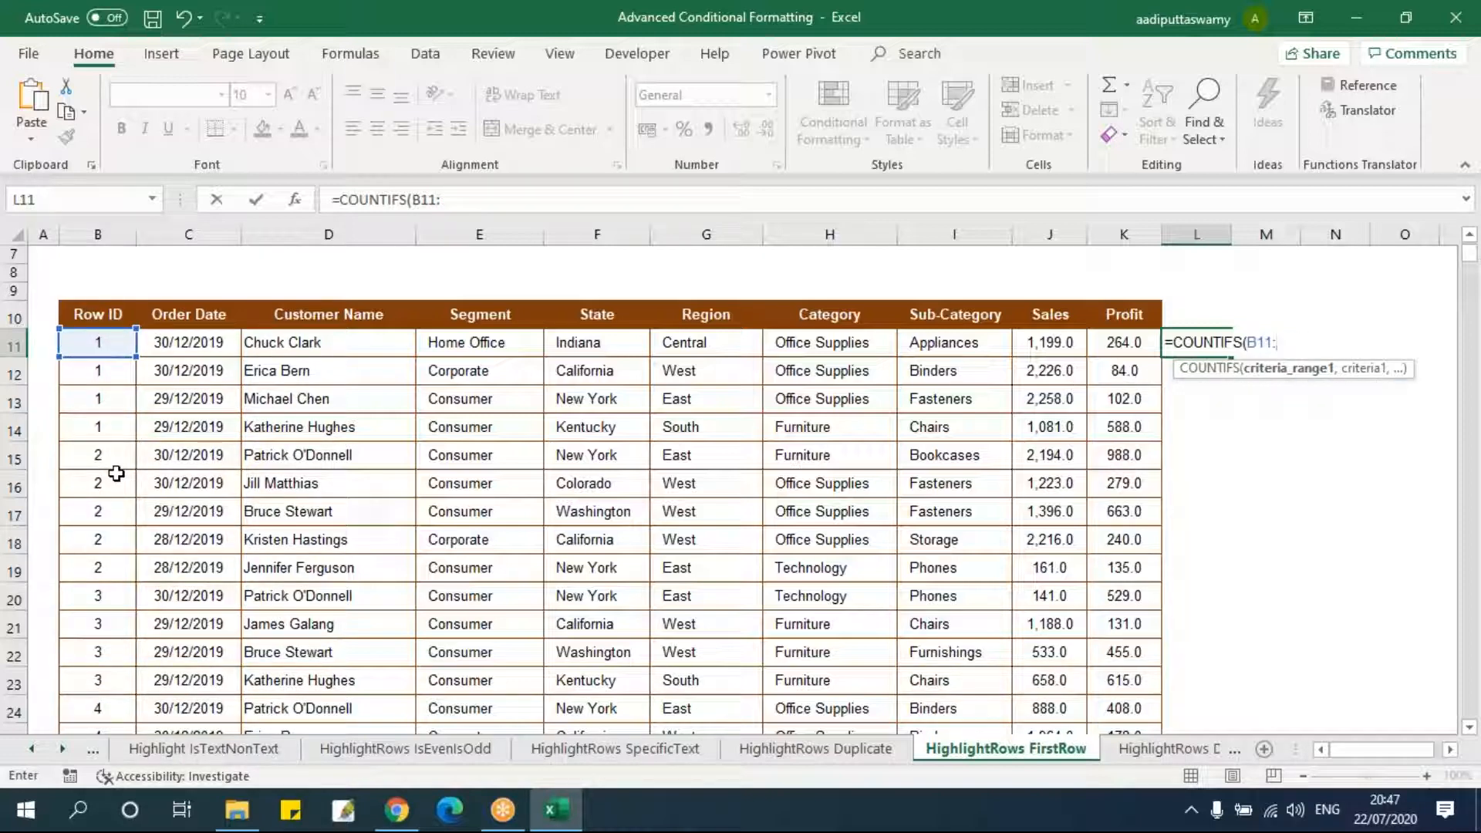
key(BackSpace)
key(BackSpace)
key(BackSpace)
key(BackSpace)
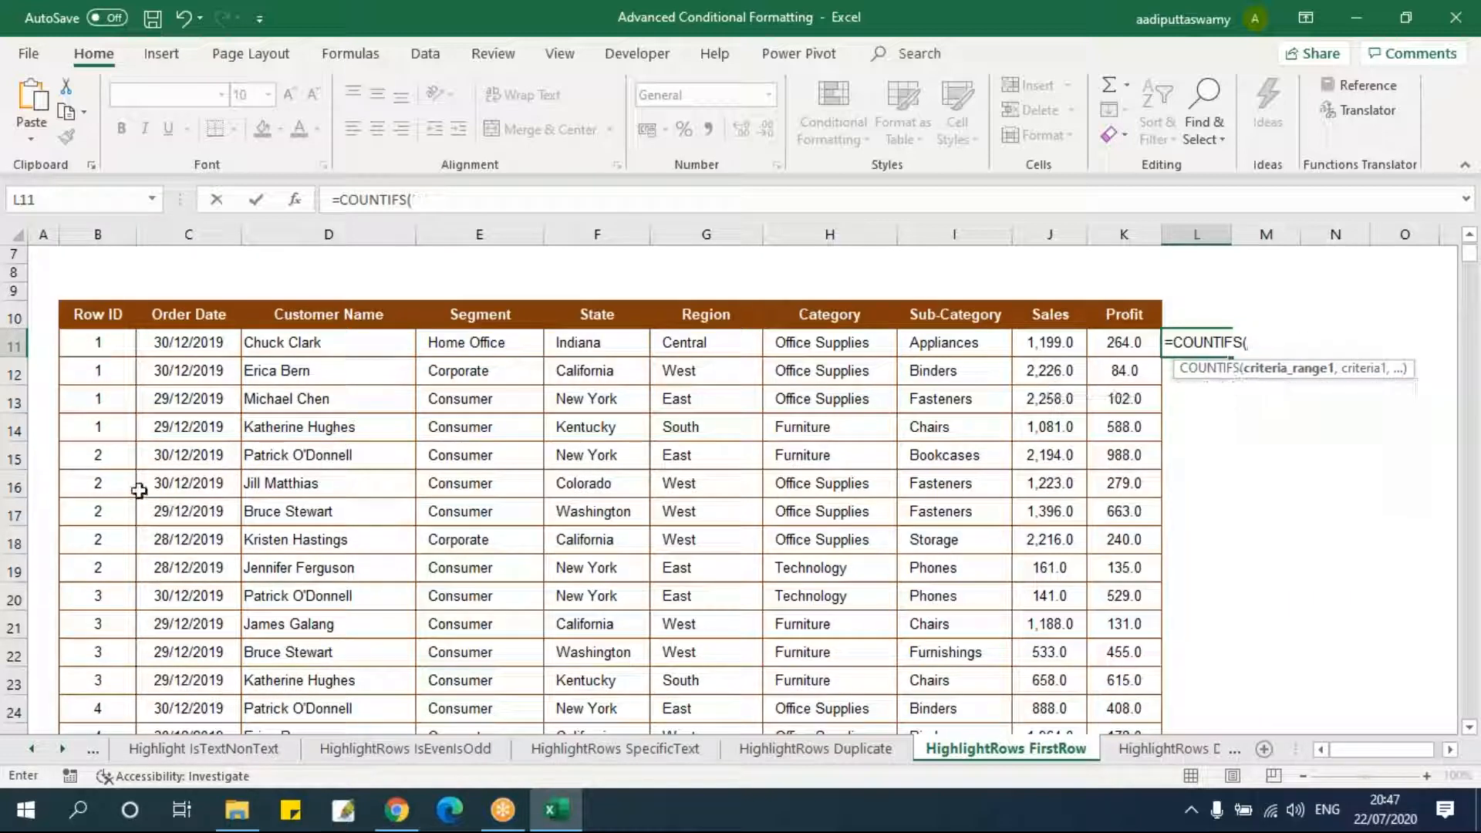
- Enter the expanding range $B$11:$B11 as the first criteria range of the COUNTIFS formula
click(102, 344)
key(F8)
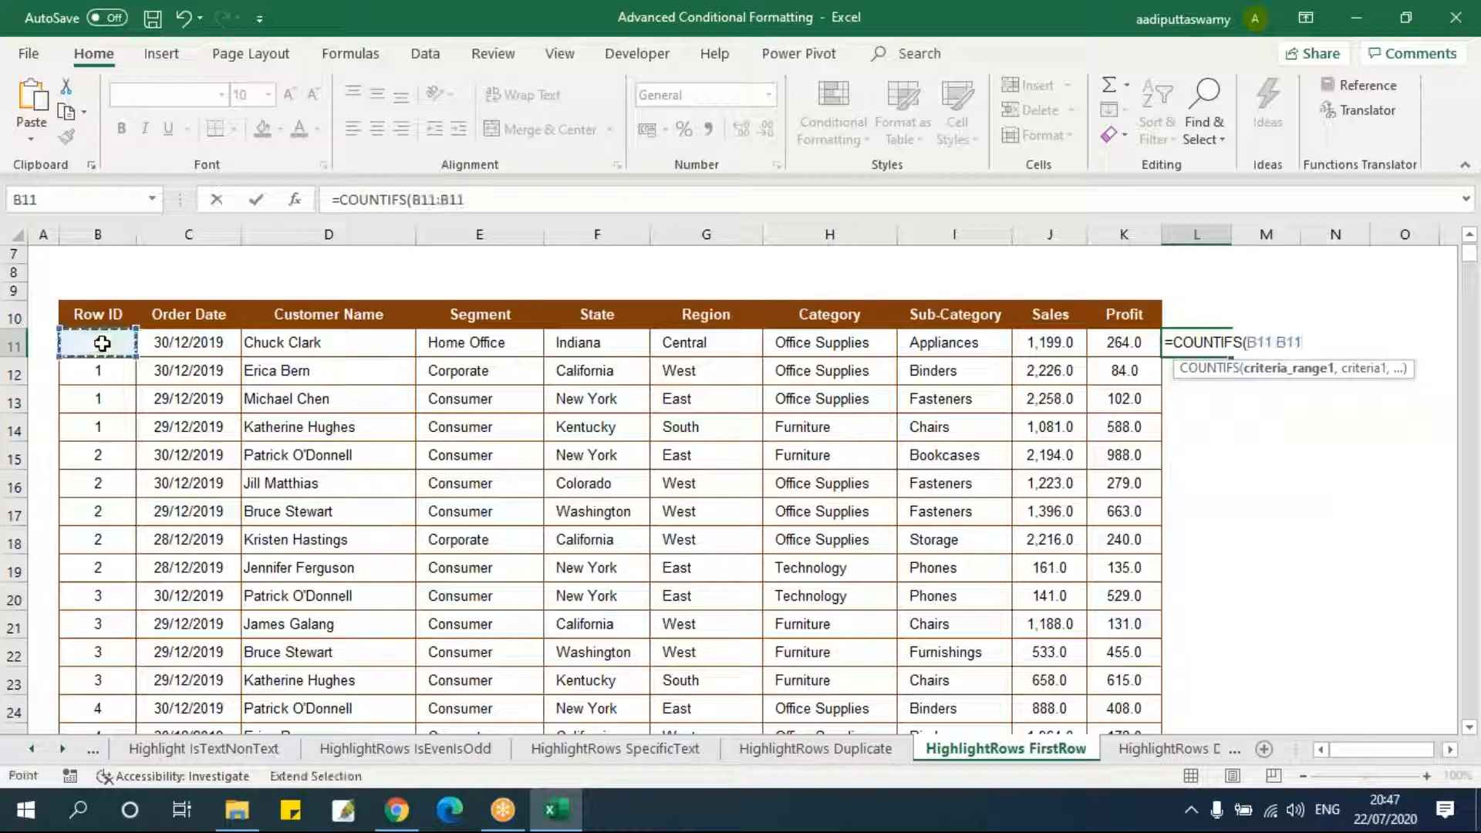
click(1257, 342)
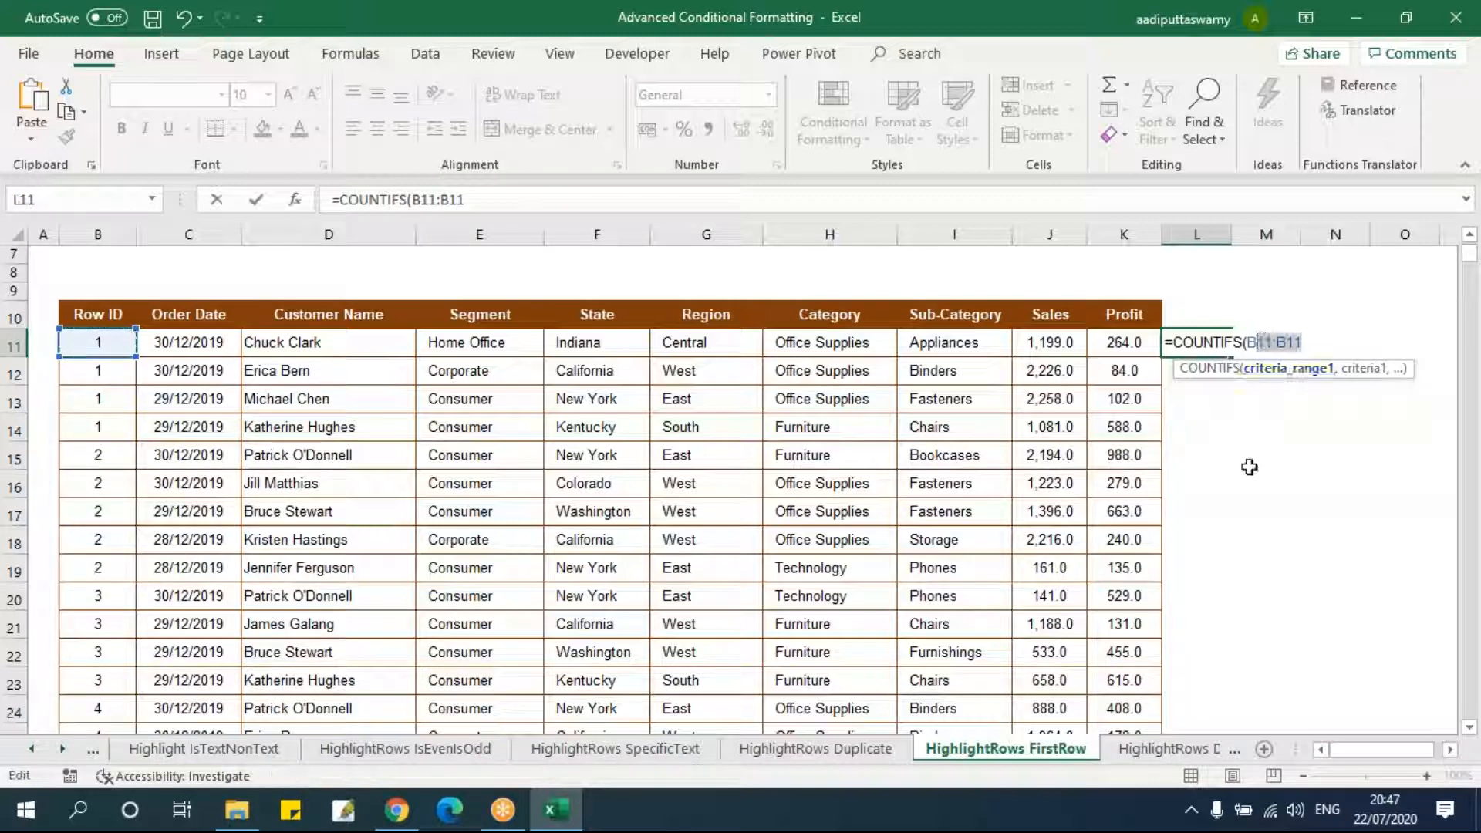
drag(1250, 344, 1266, 344)
key(F4)
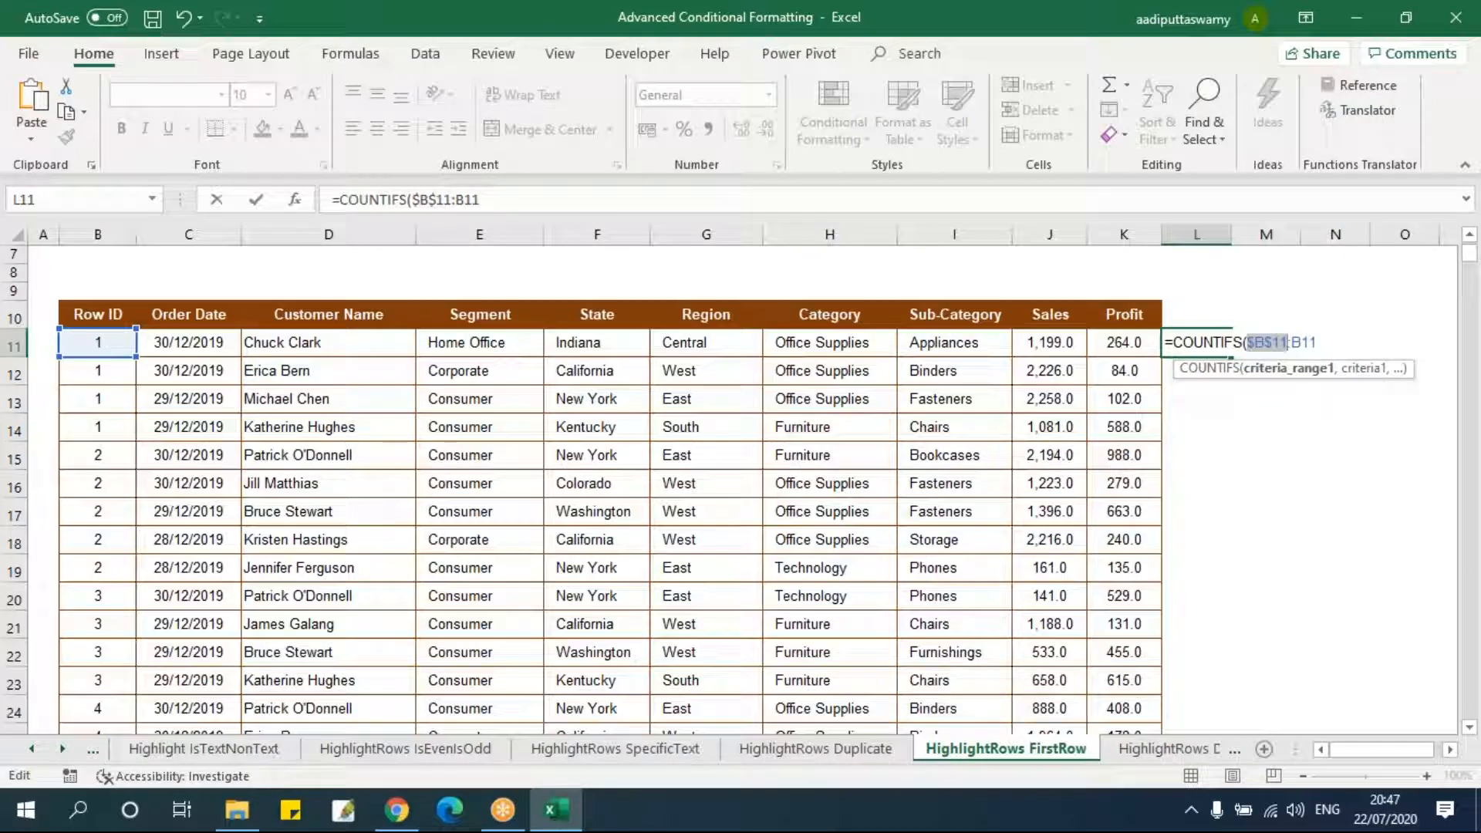
click(1309, 340)
key(F4)
click(1351, 342)
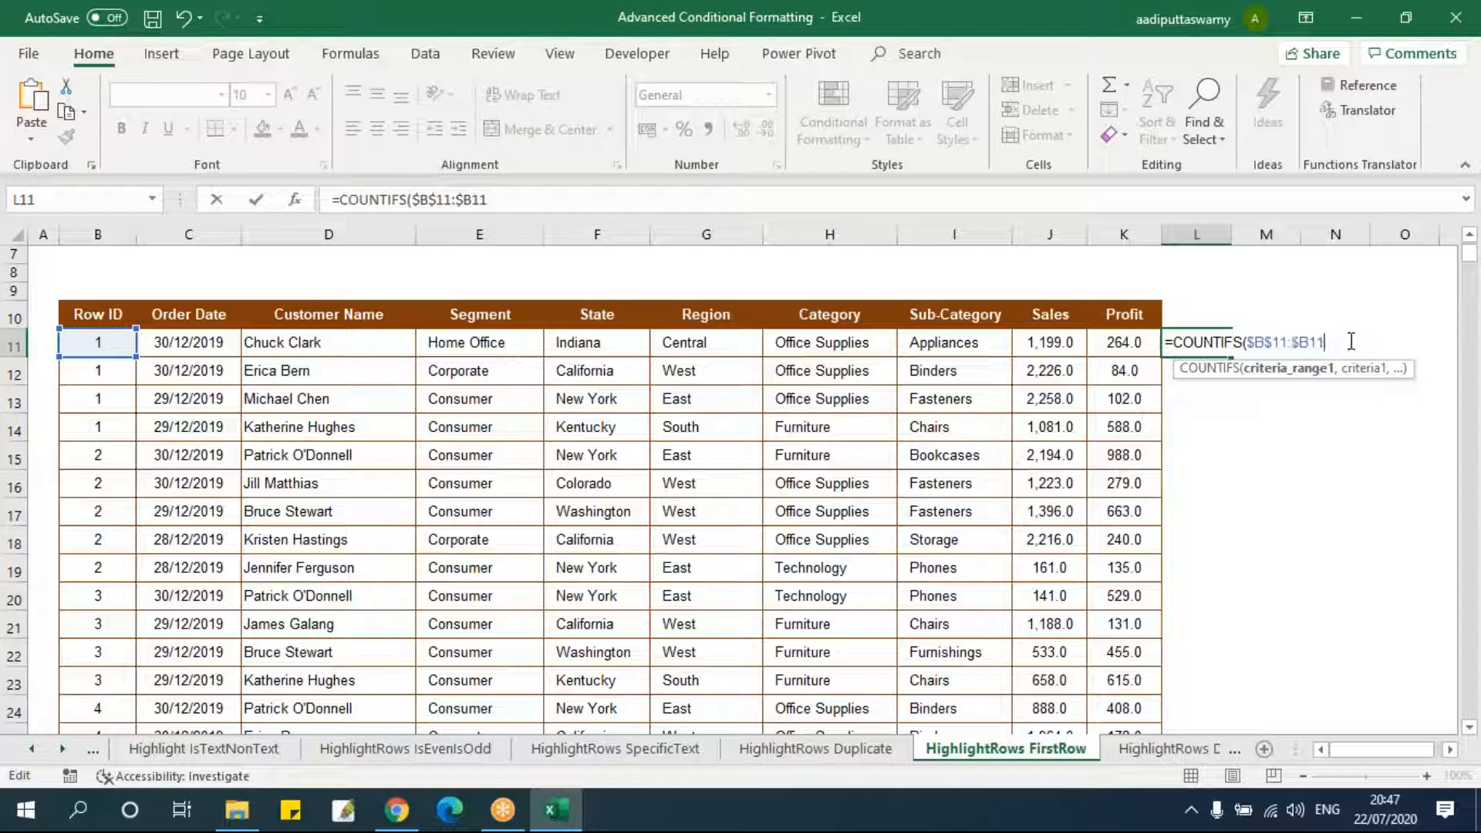
- Complete the formula in L11 as =COUNTIFS($B$11:$B11,B11), using cell B11 as the criterion, and enter it
text())
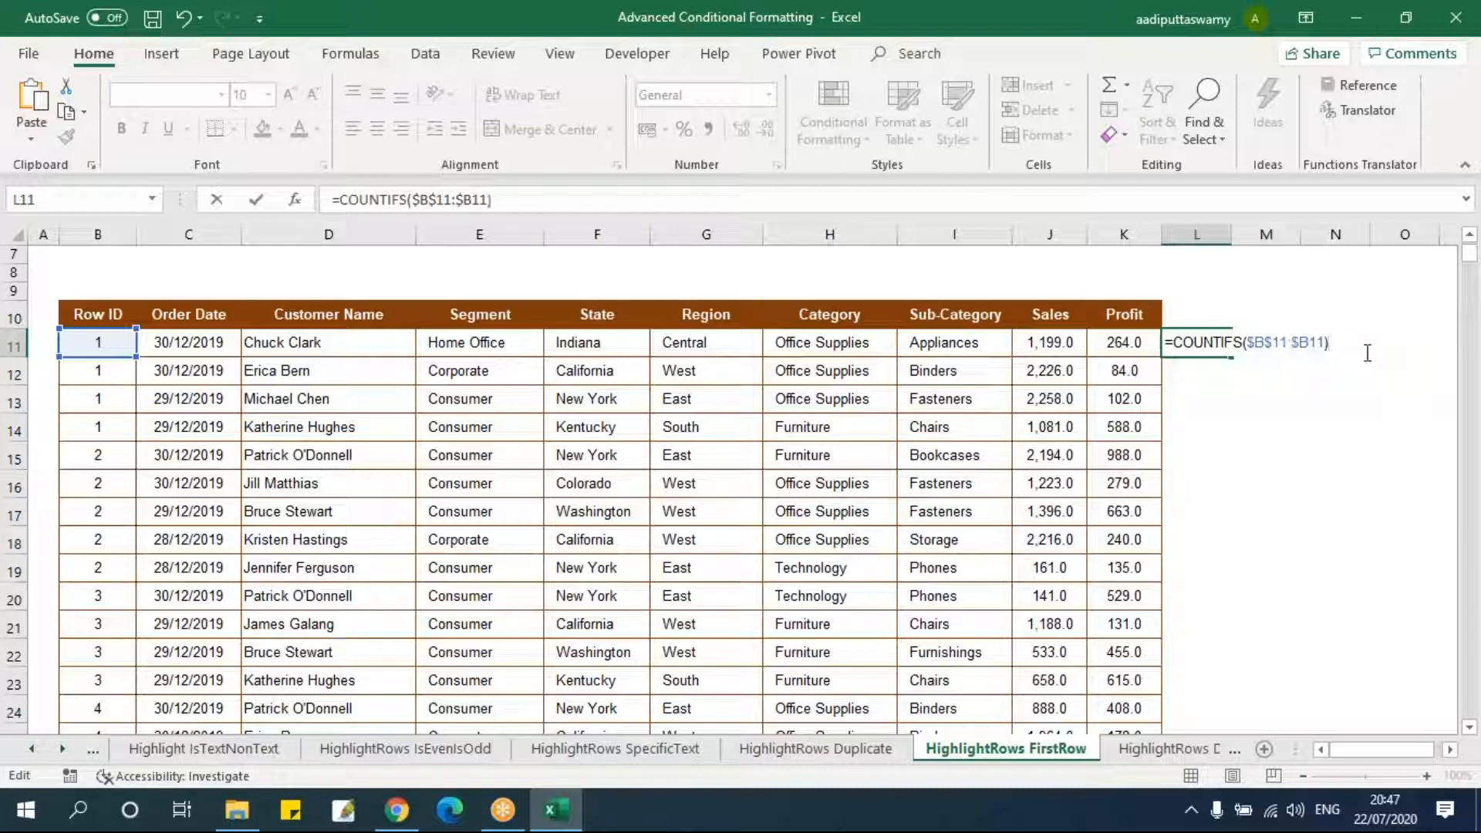
key(BackSpace)
text(,)
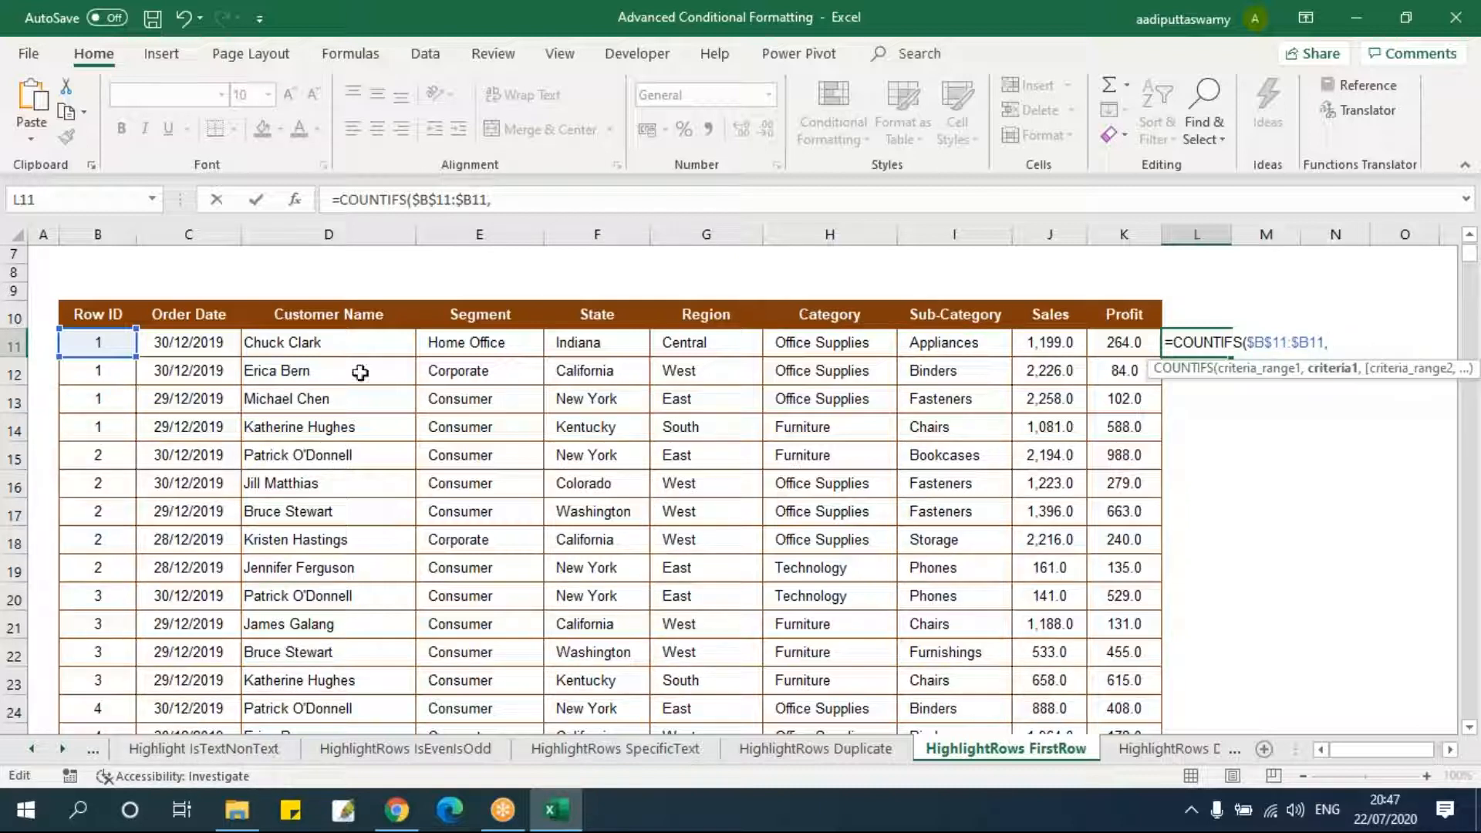
click(75, 343)
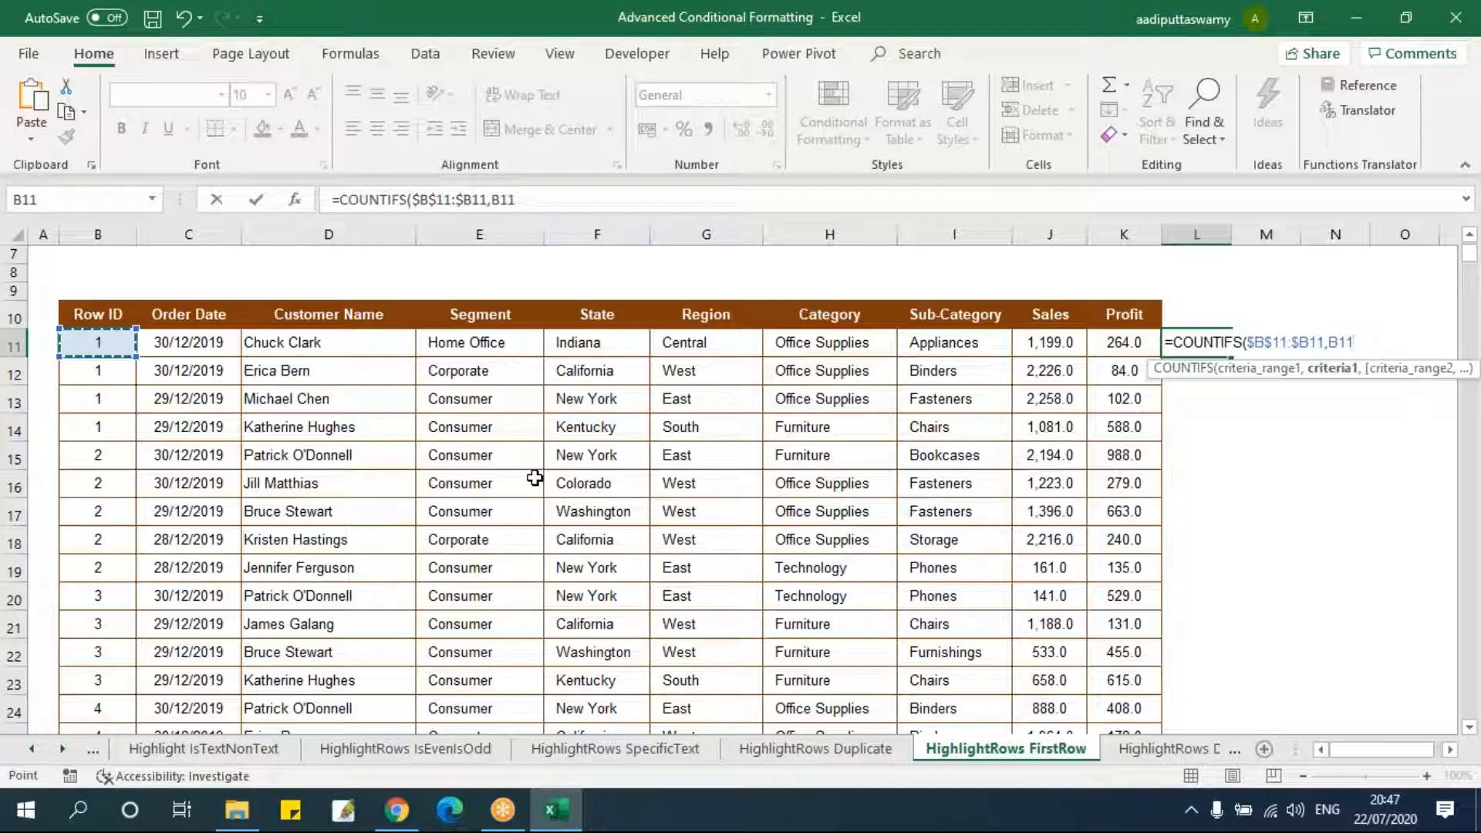
text())
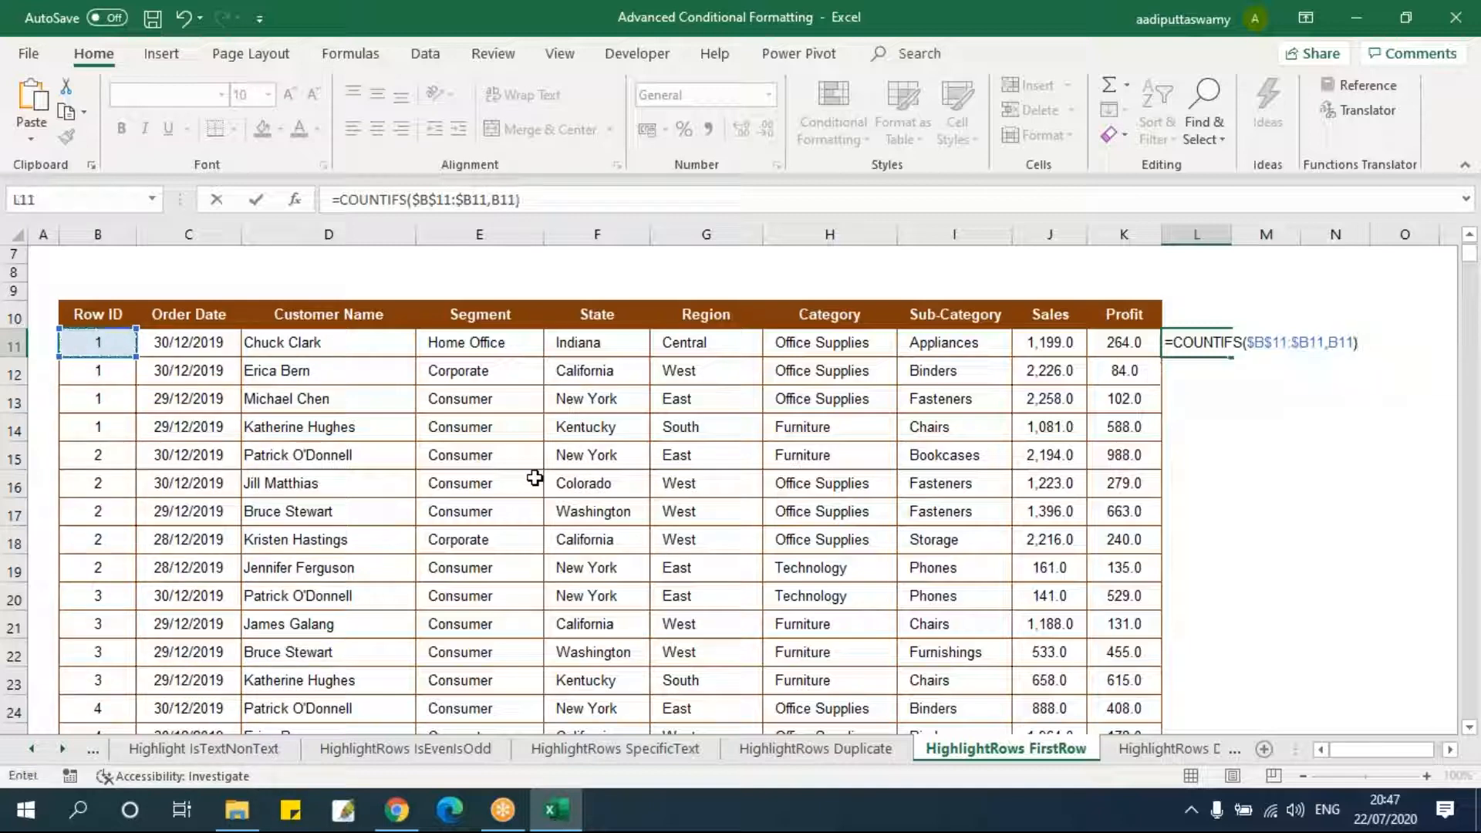
key(Return)
- Fill the COUNTIFS formula from L11 down to L35, the last row of the table
key(Left)
key(ctrl+Down)
key(Right)
key(ctrl+shift+Up)
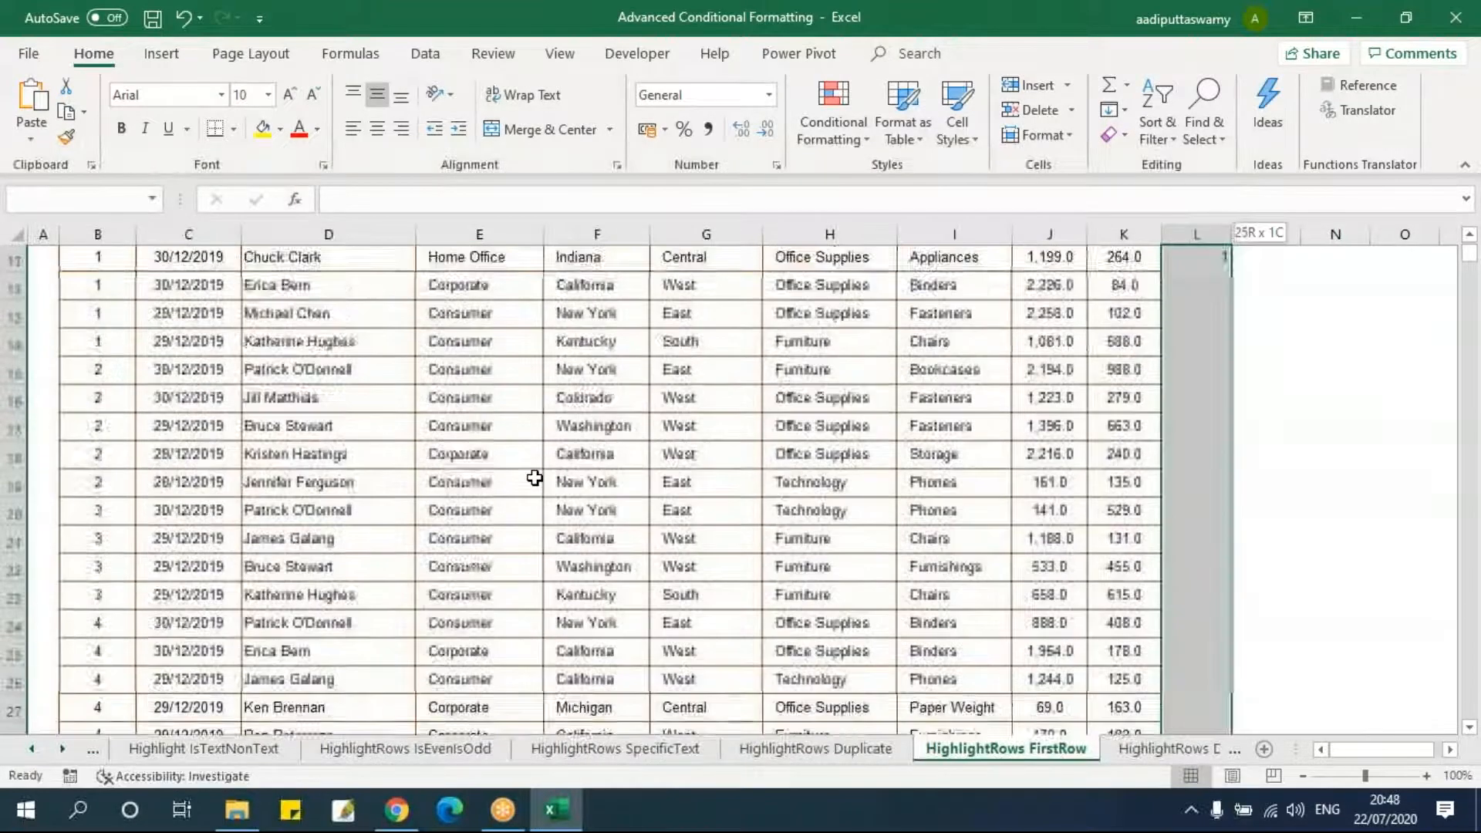
key(ctrl+d)
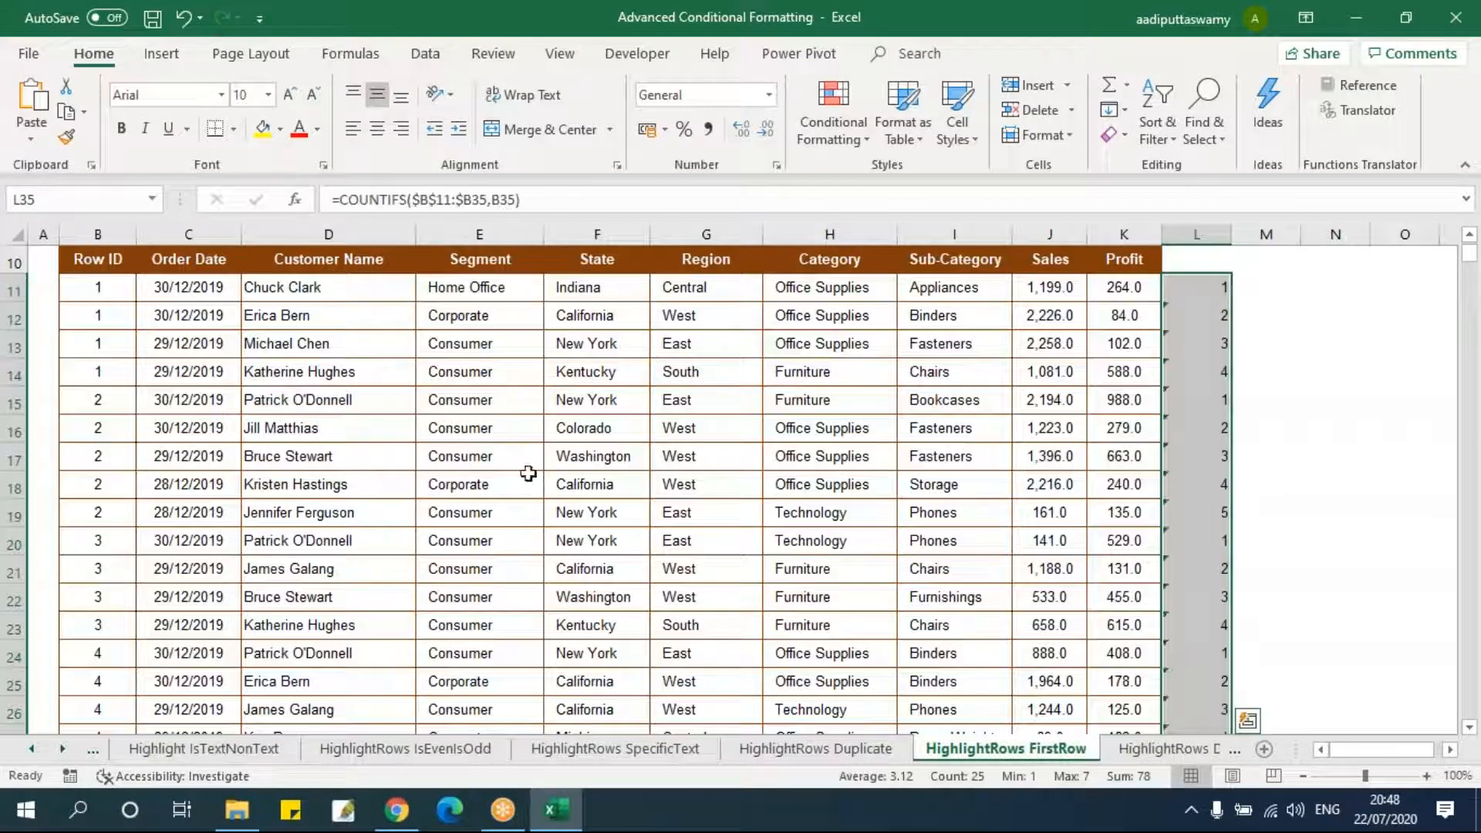
- Inspect how the expanding range changes in the formulas in L11, L12, L14 and L15, and compare L15 with its Row ID
double_click(1190, 290)
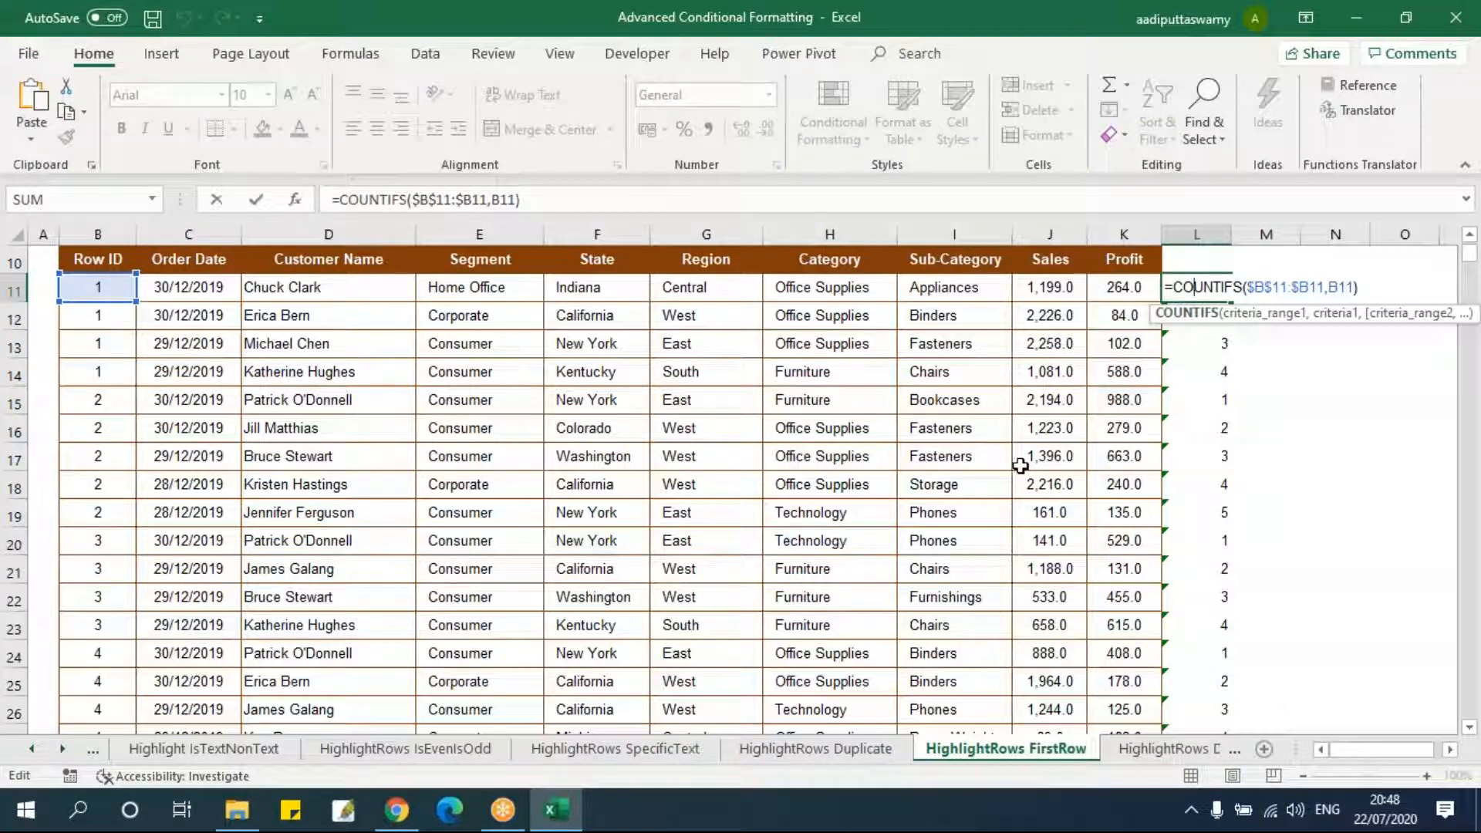
key(Escape)
double_click(1193, 322)
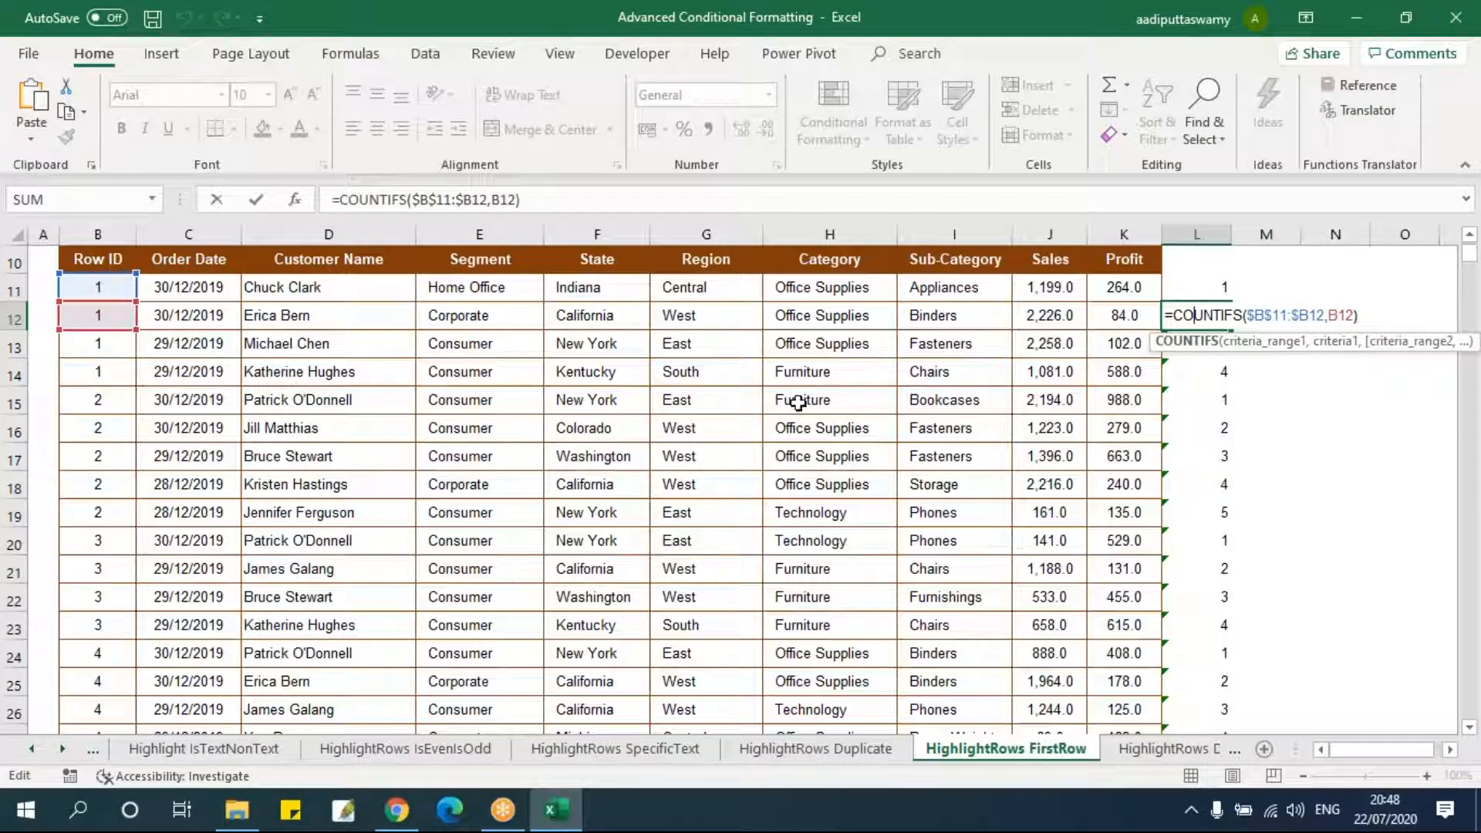
key(Return)
double_click(1218, 373)
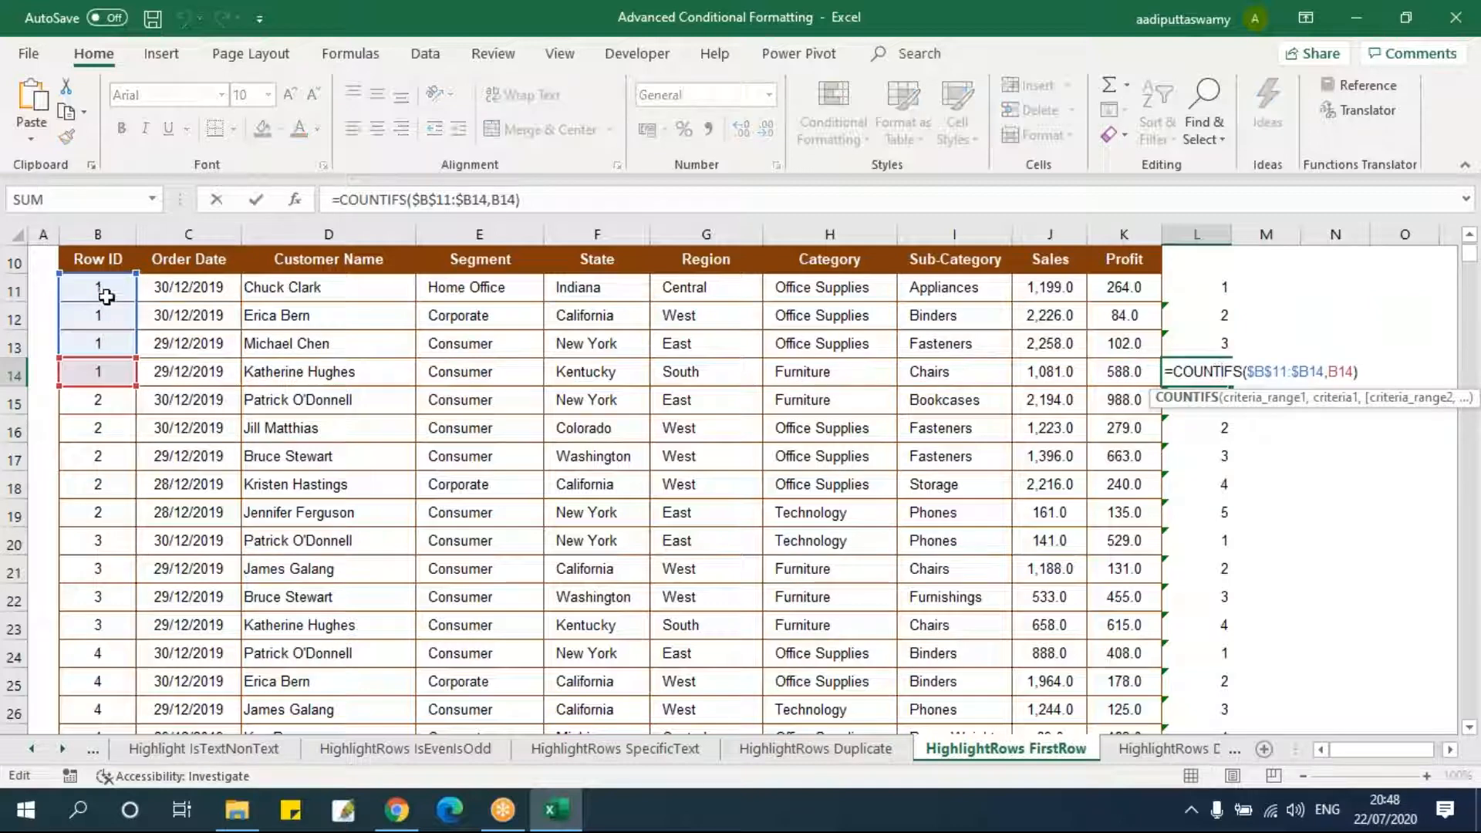
key(ctrl+Return)
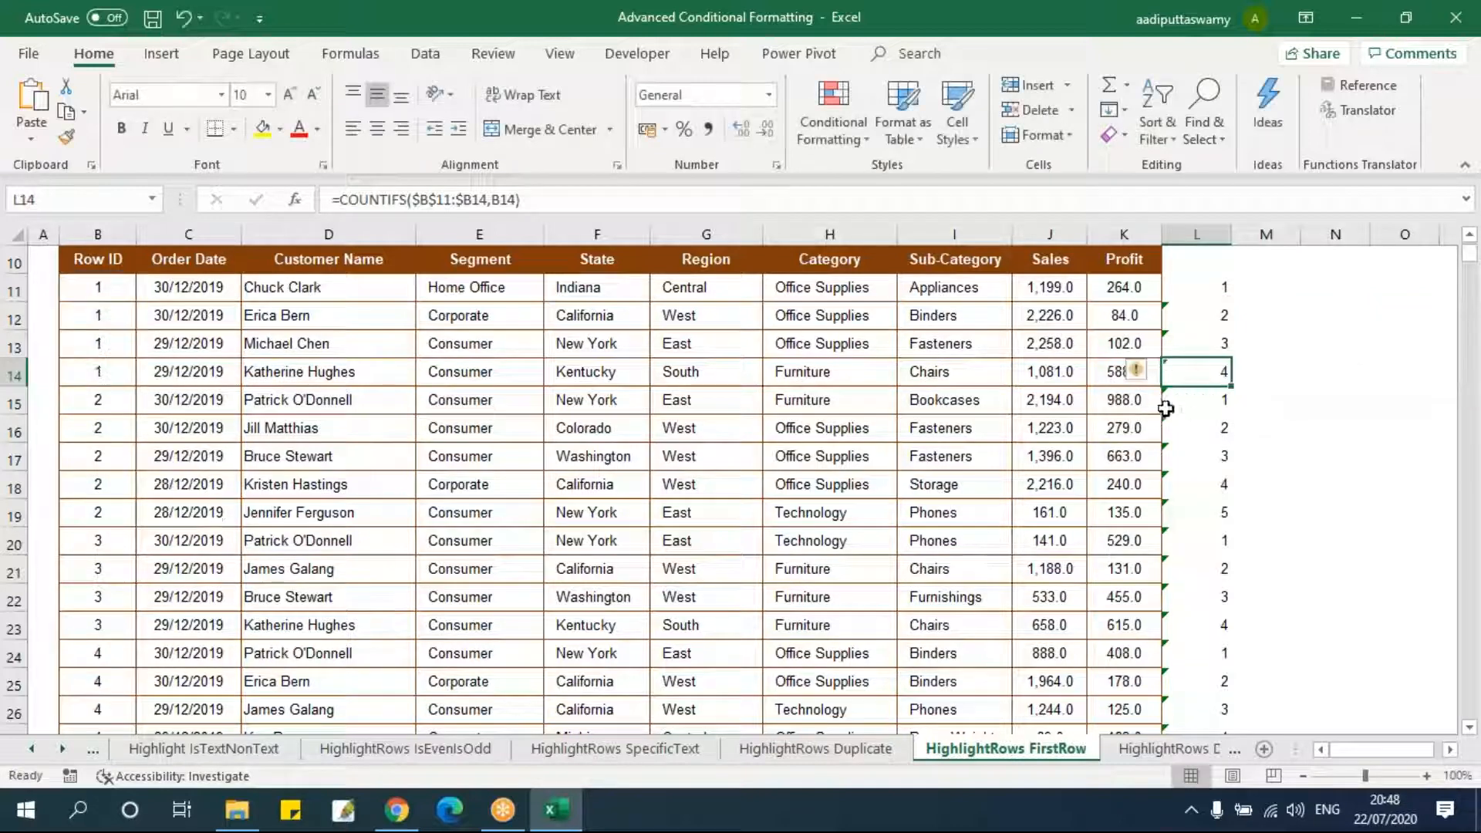
double_click(1217, 403)
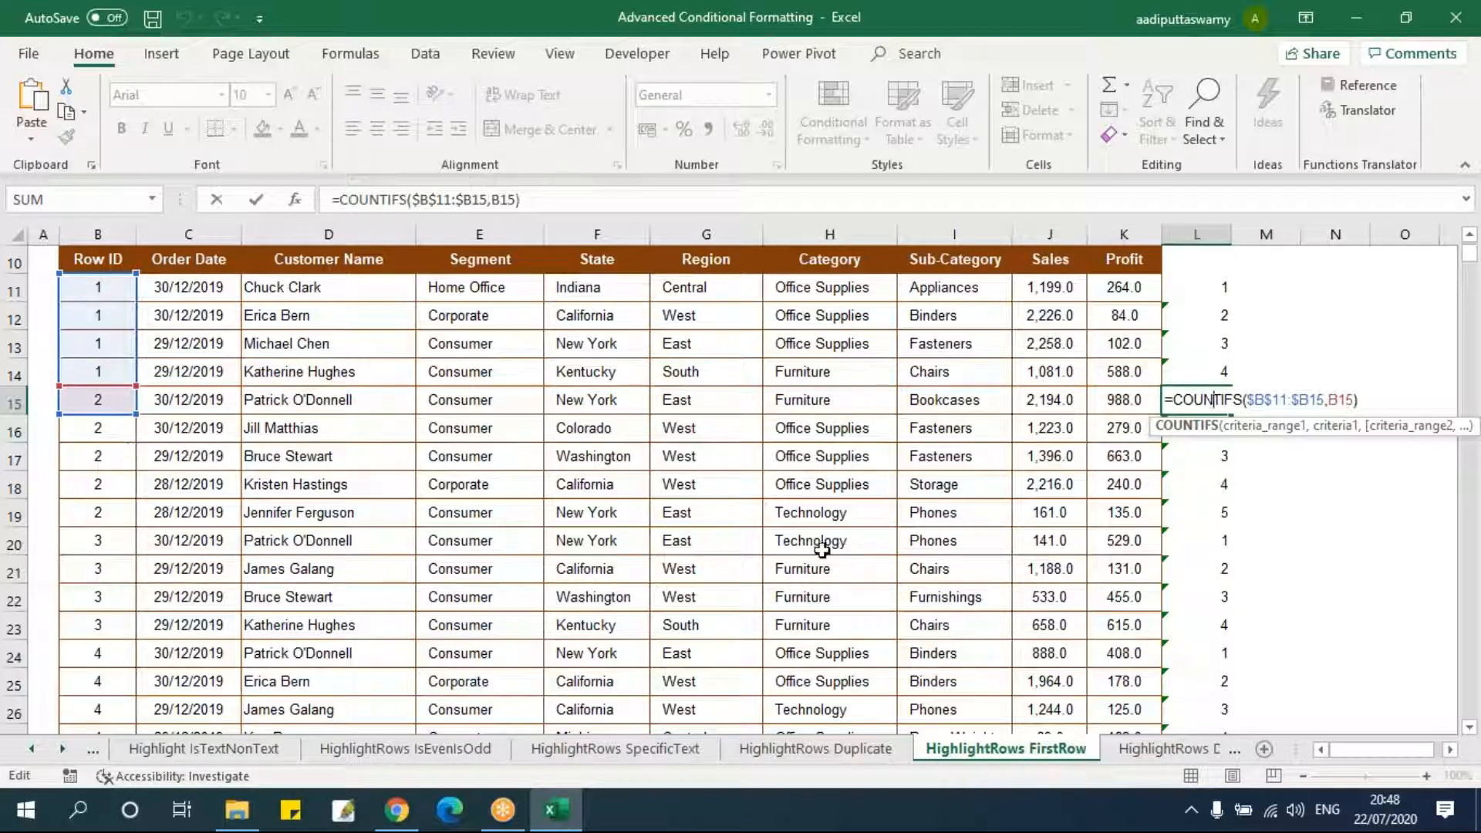
key(Return)
click(99, 401)
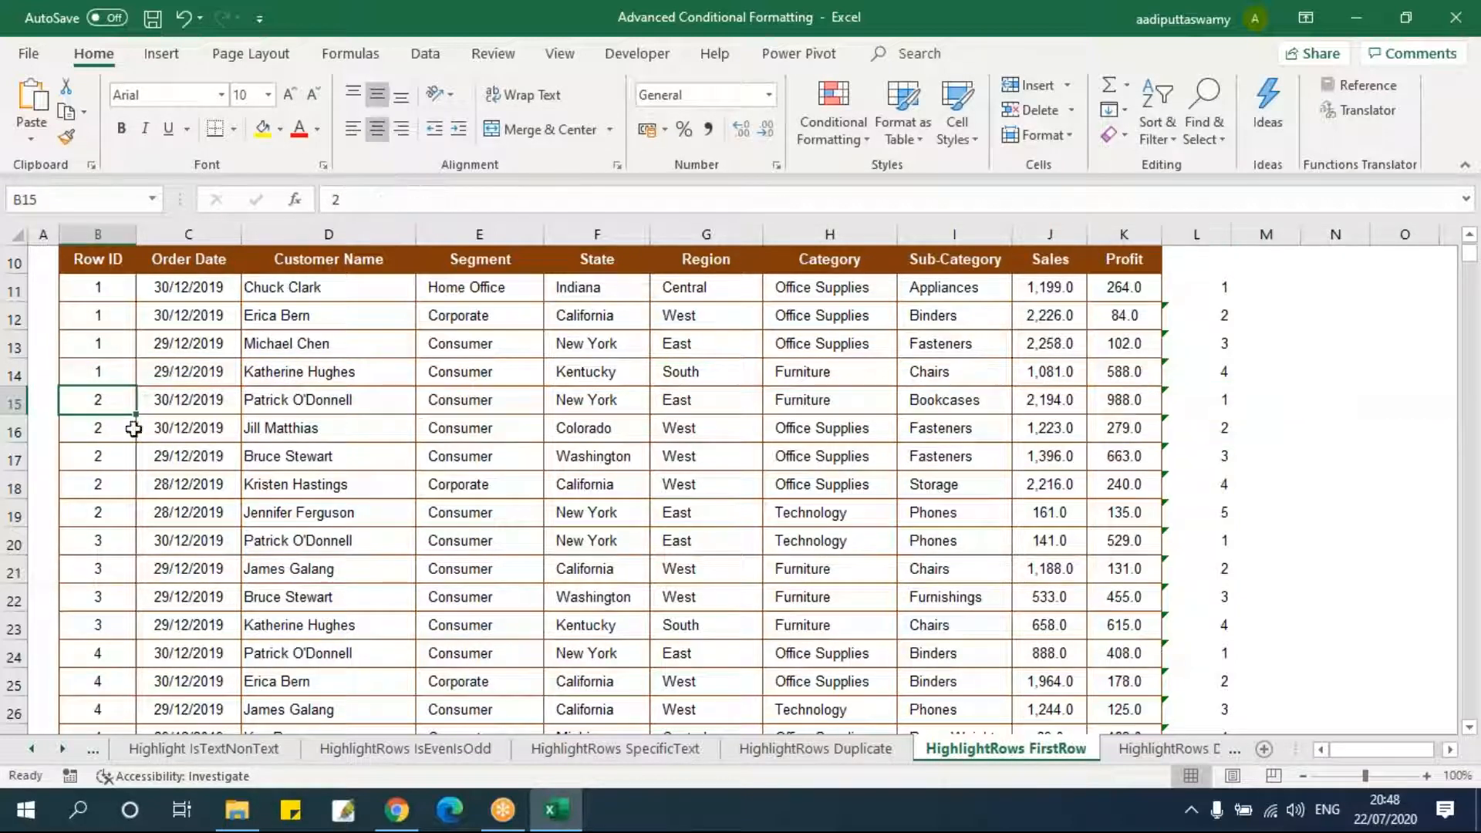
click(1211, 400)
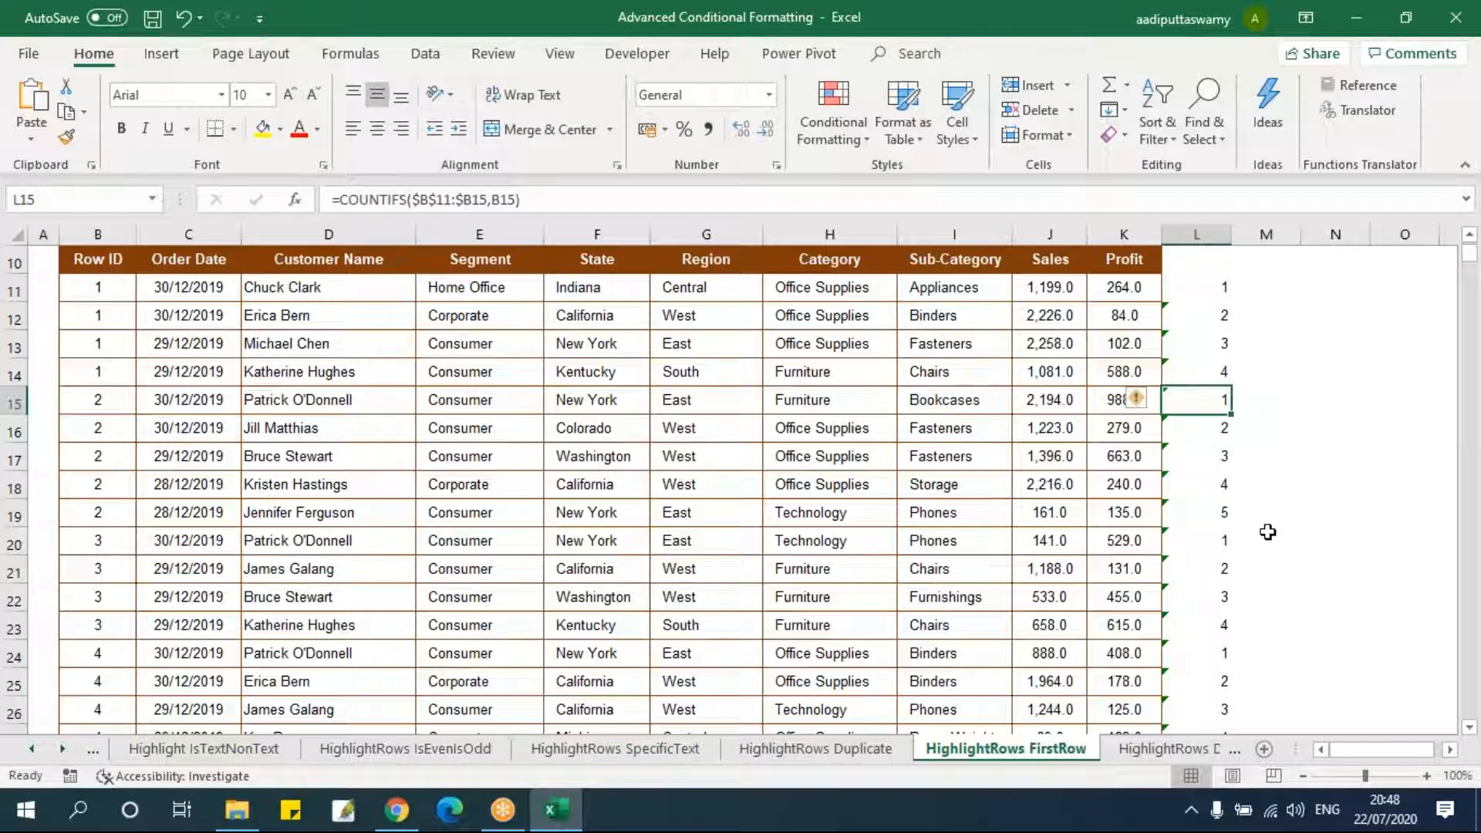
- Append =1 to the COUNTIFS formula across the whole range L11:L35
click(1220, 291)
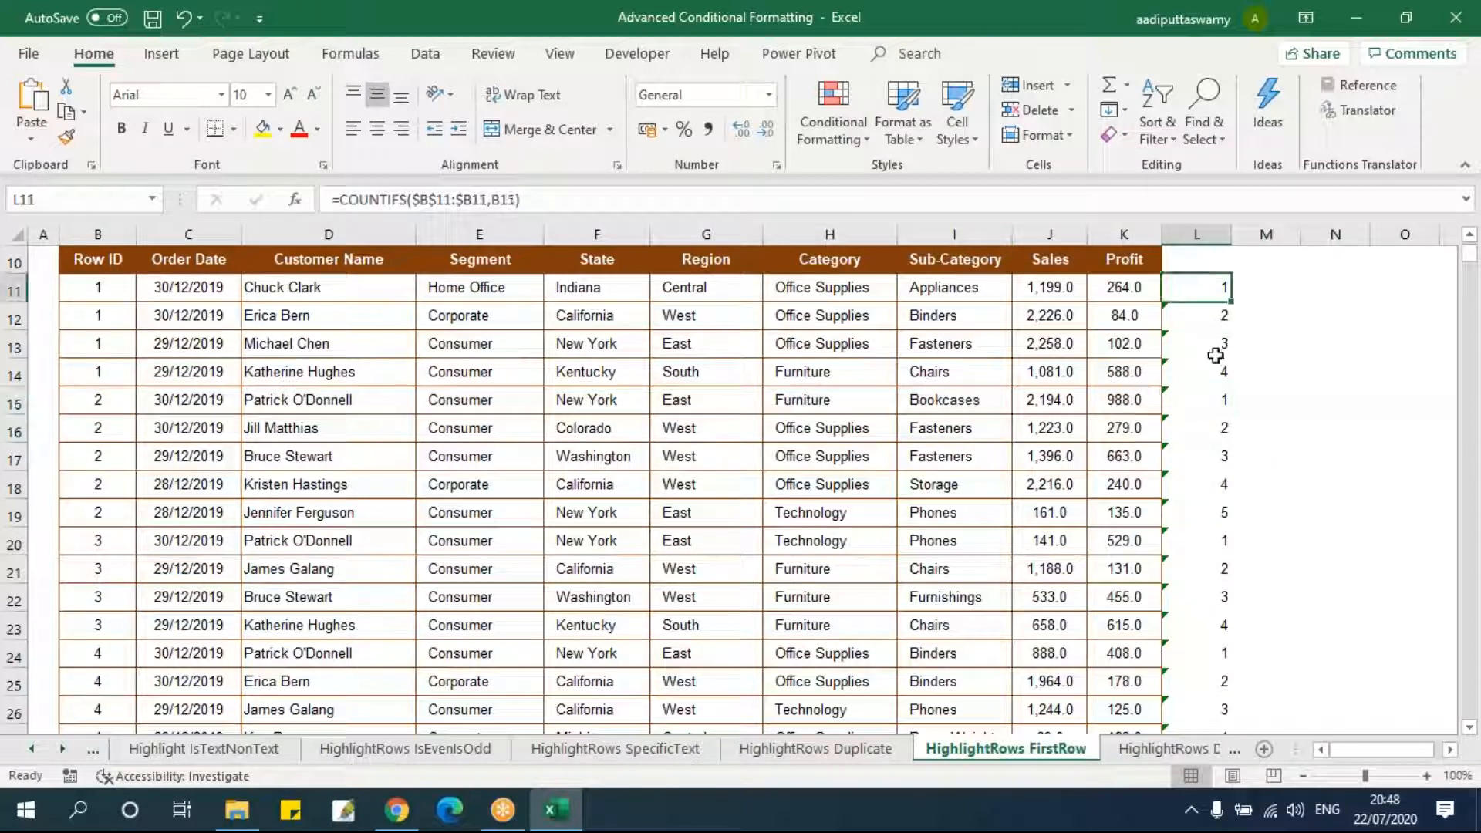
key(ctrl+shift+Down)
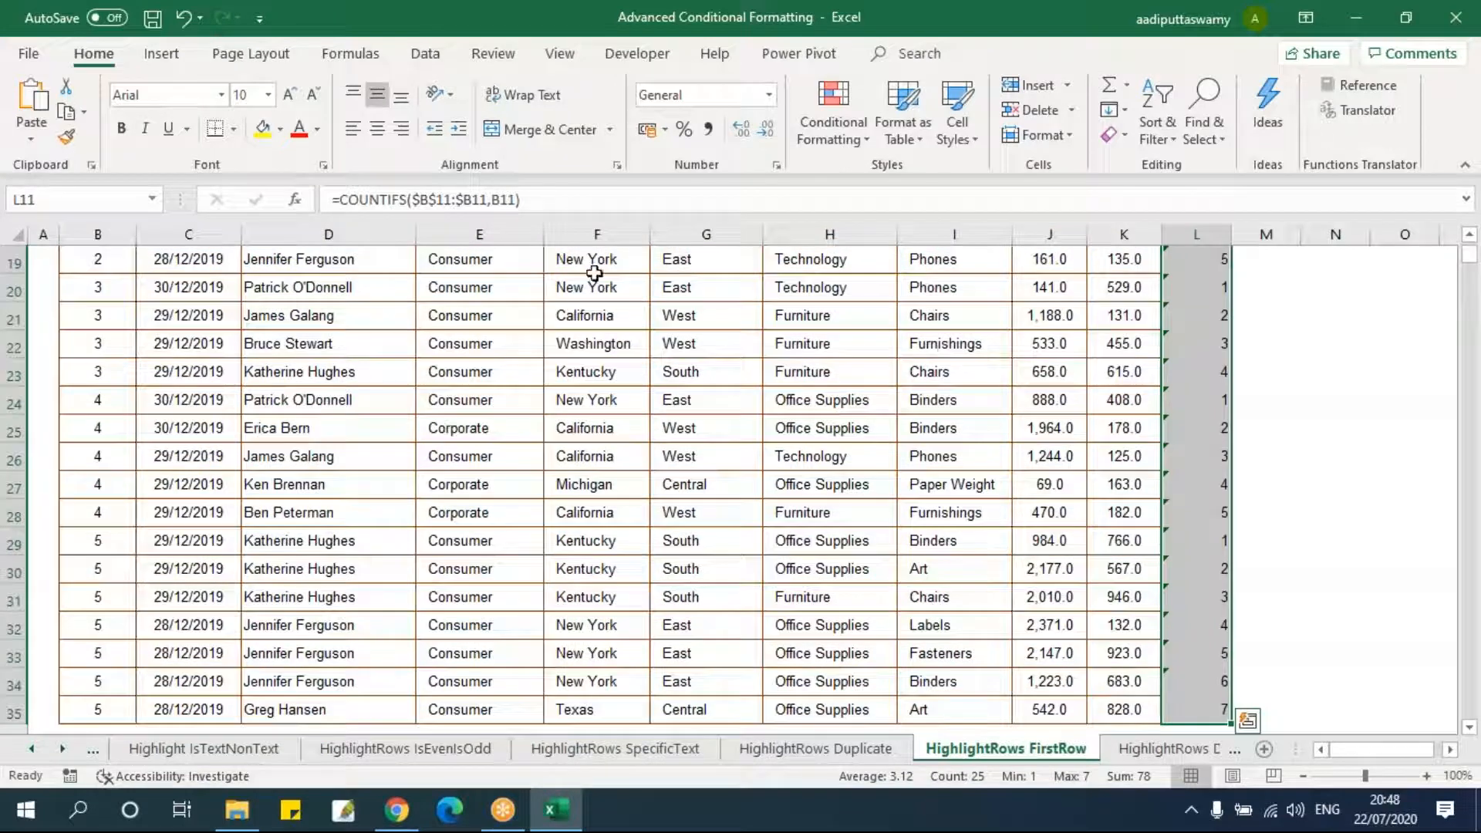
click(569, 204)
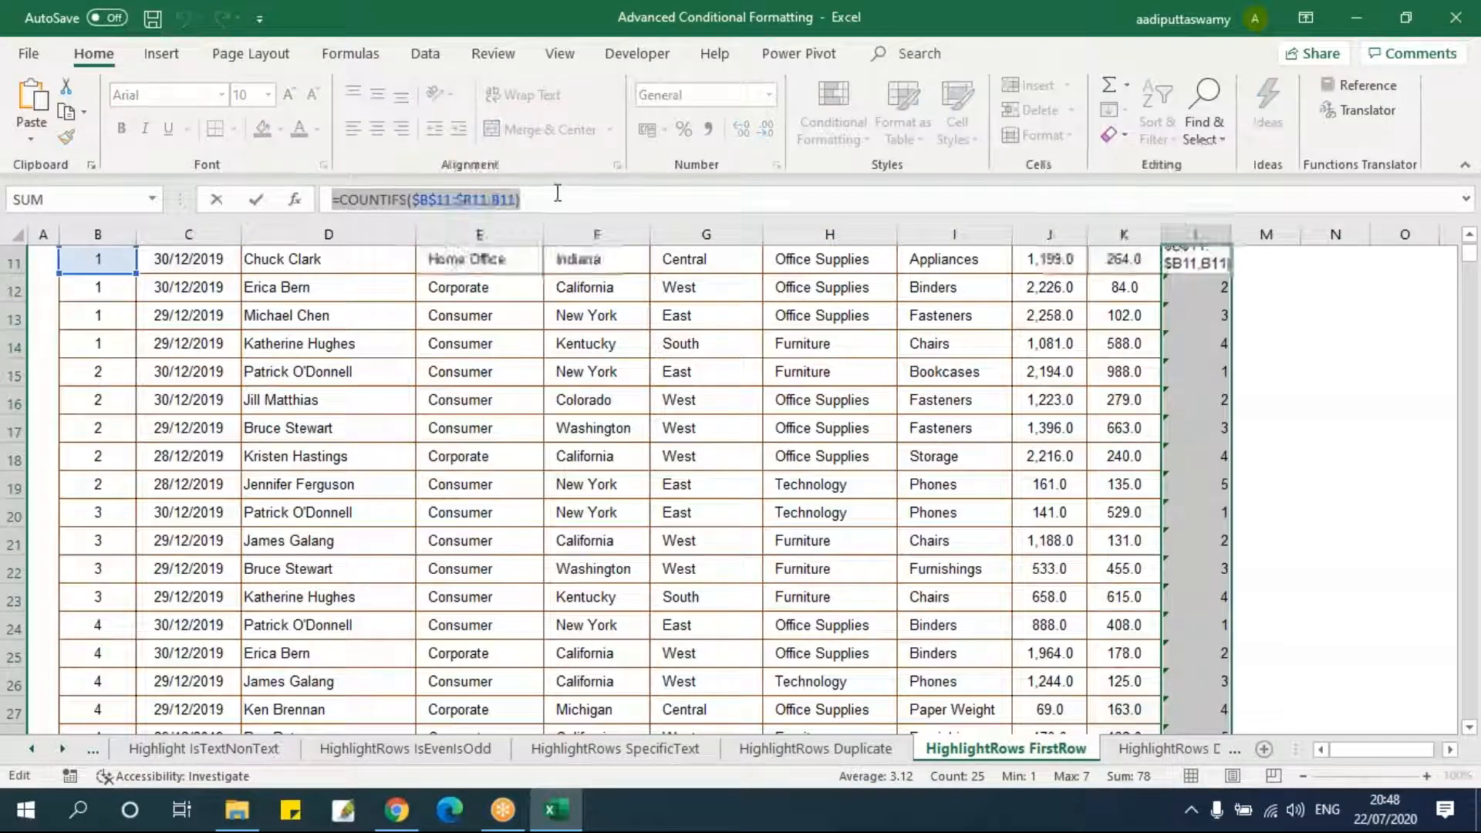
text(=1)
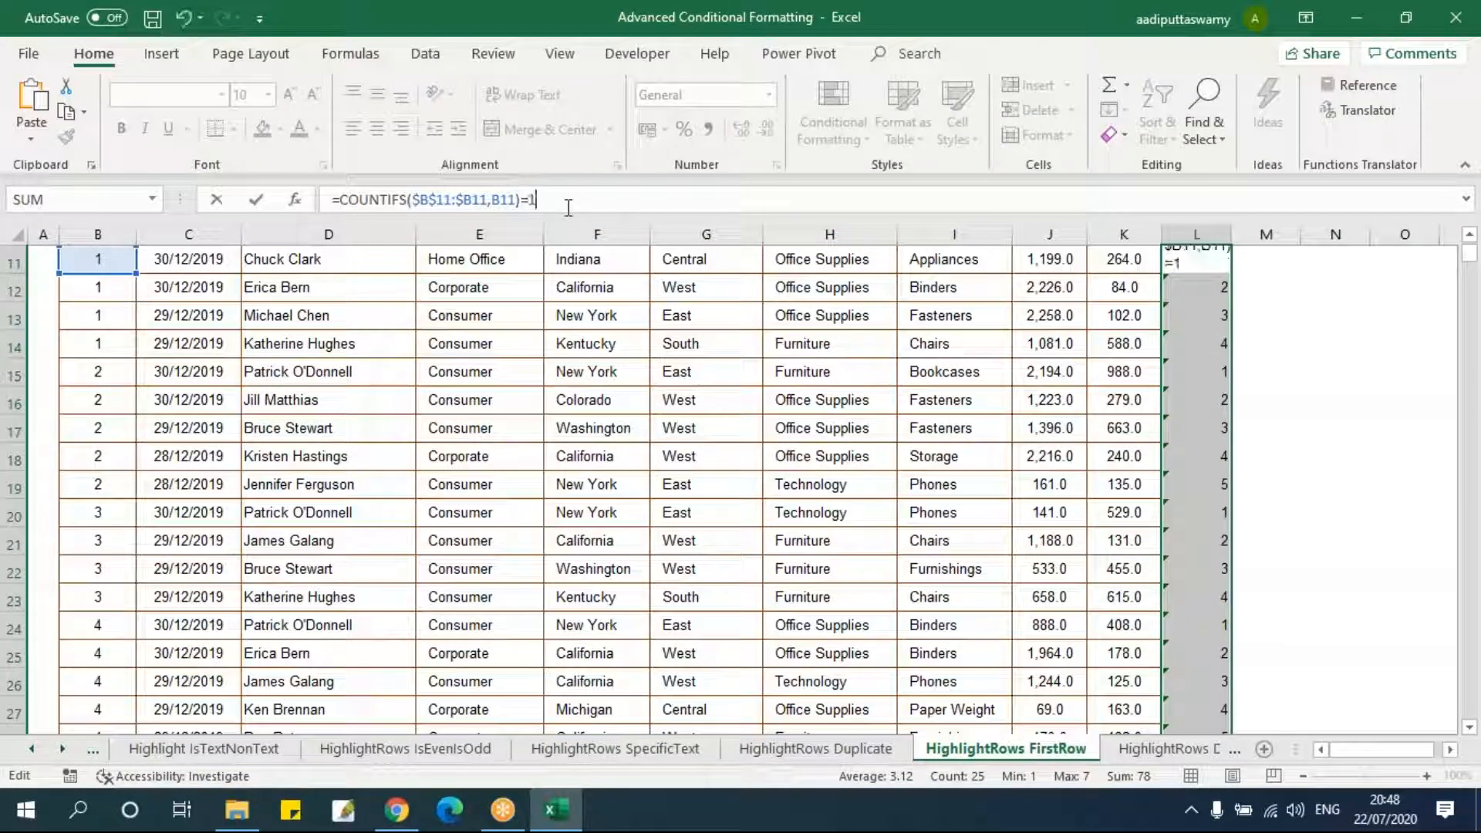
key(Return)
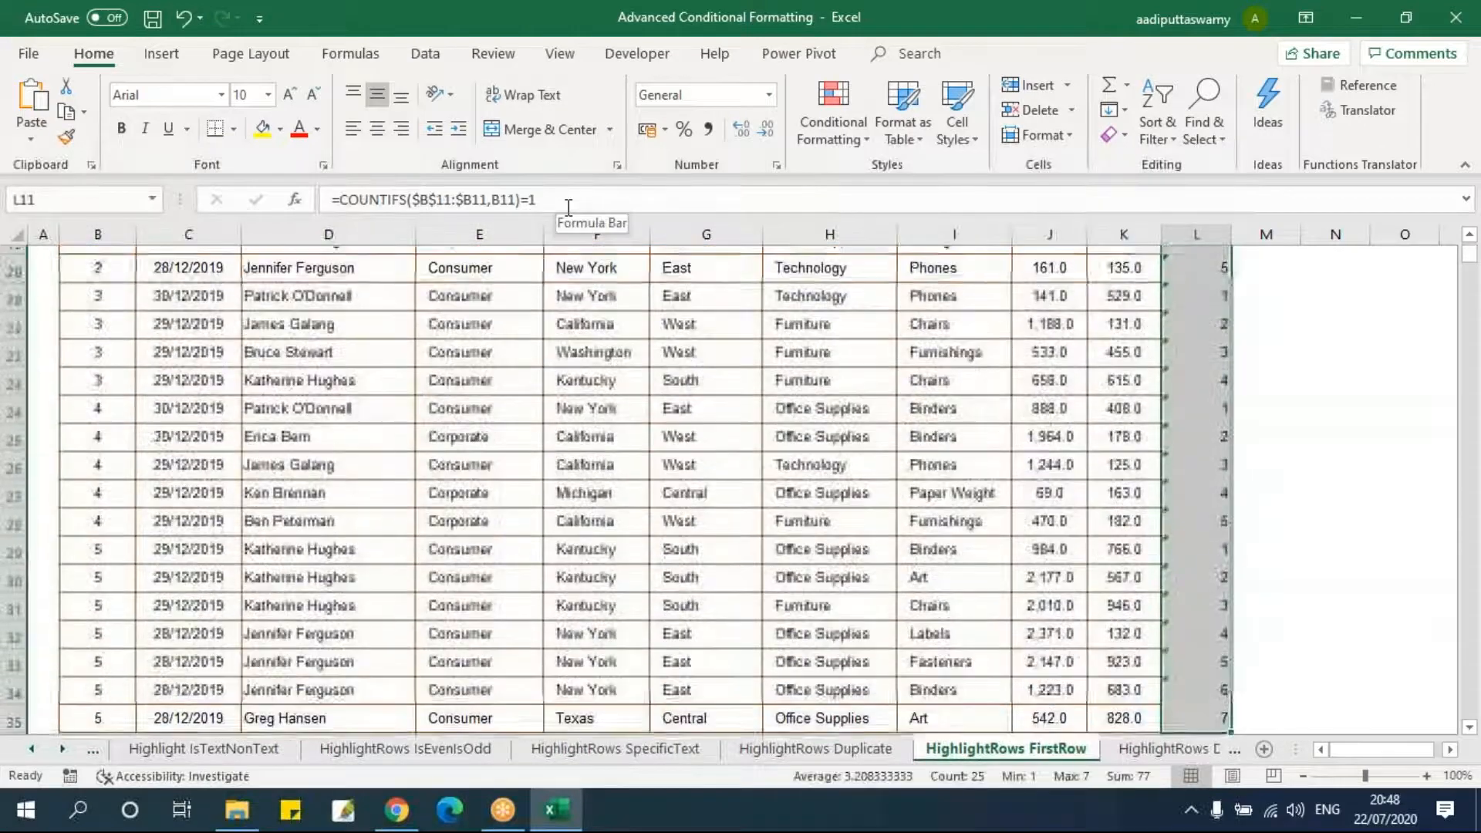
scroll(1253, 398, up, 5)
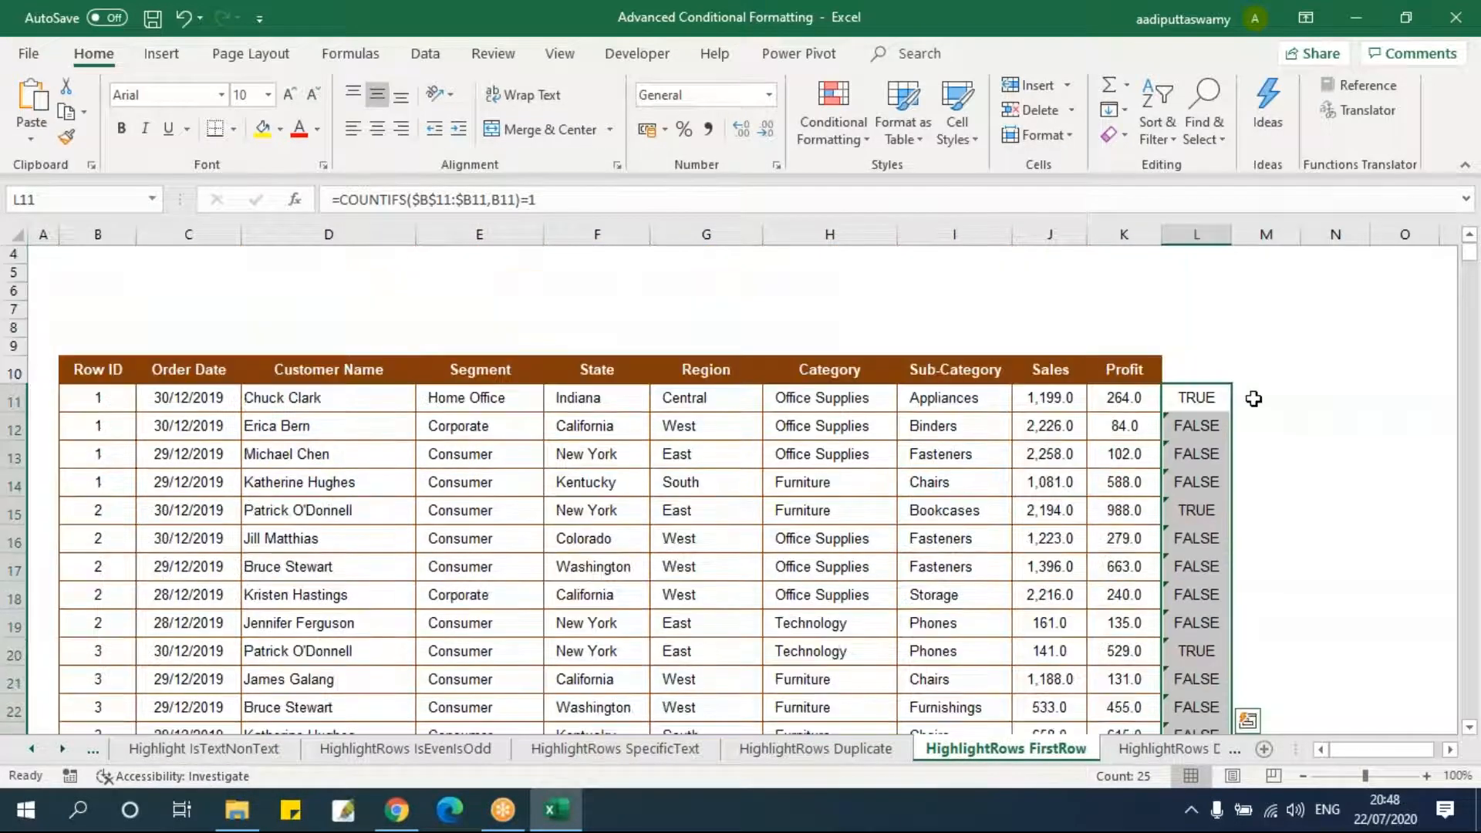
- Check the results beside the first rows of the Row ID 1 and 2 groups and inspect the formulas in L11, L12 and L13
scroll(1253, 398, up, 1)
click(1209, 453)
click(1194, 565)
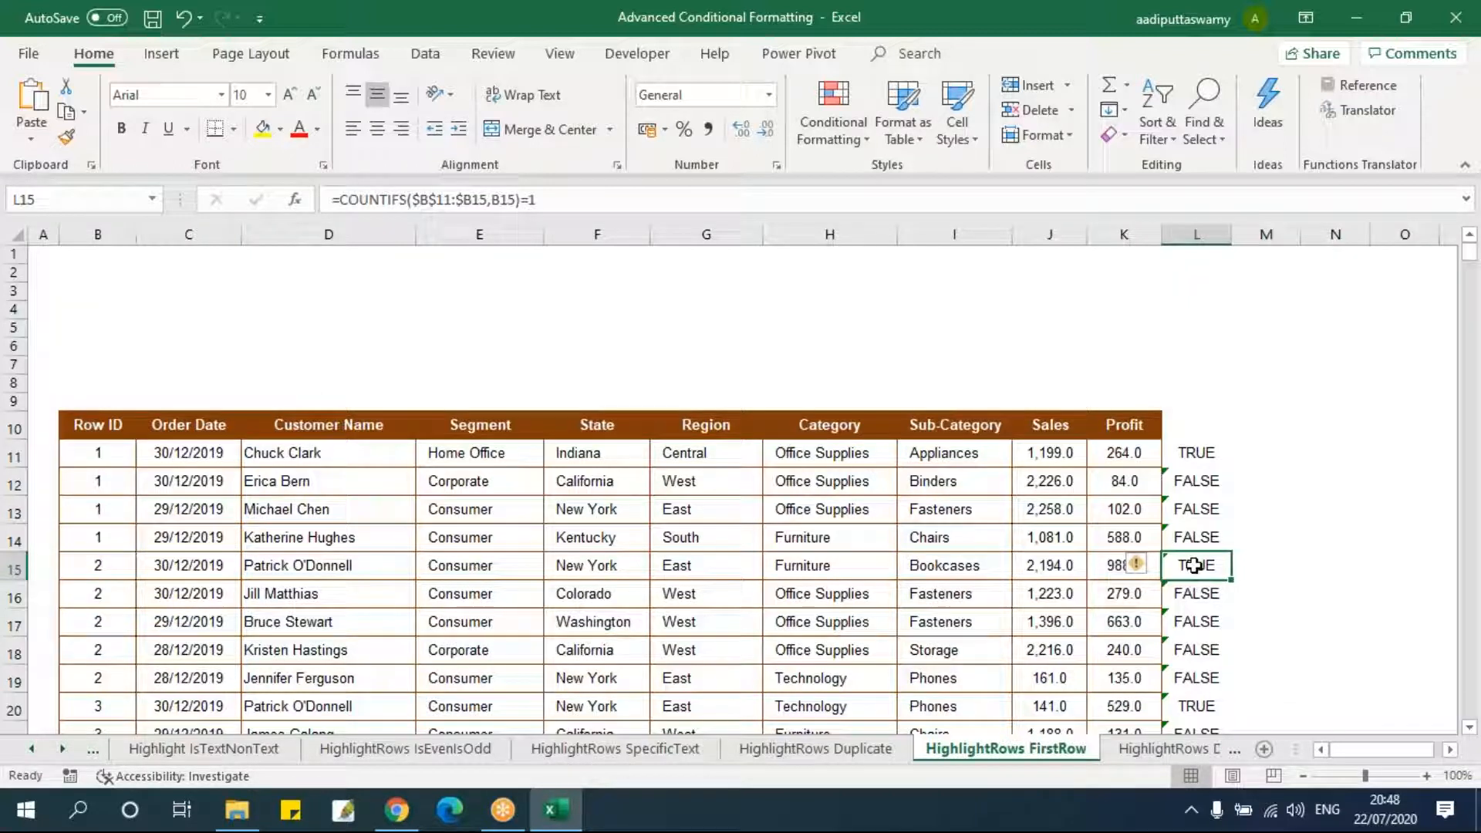
double_click(1198, 454)
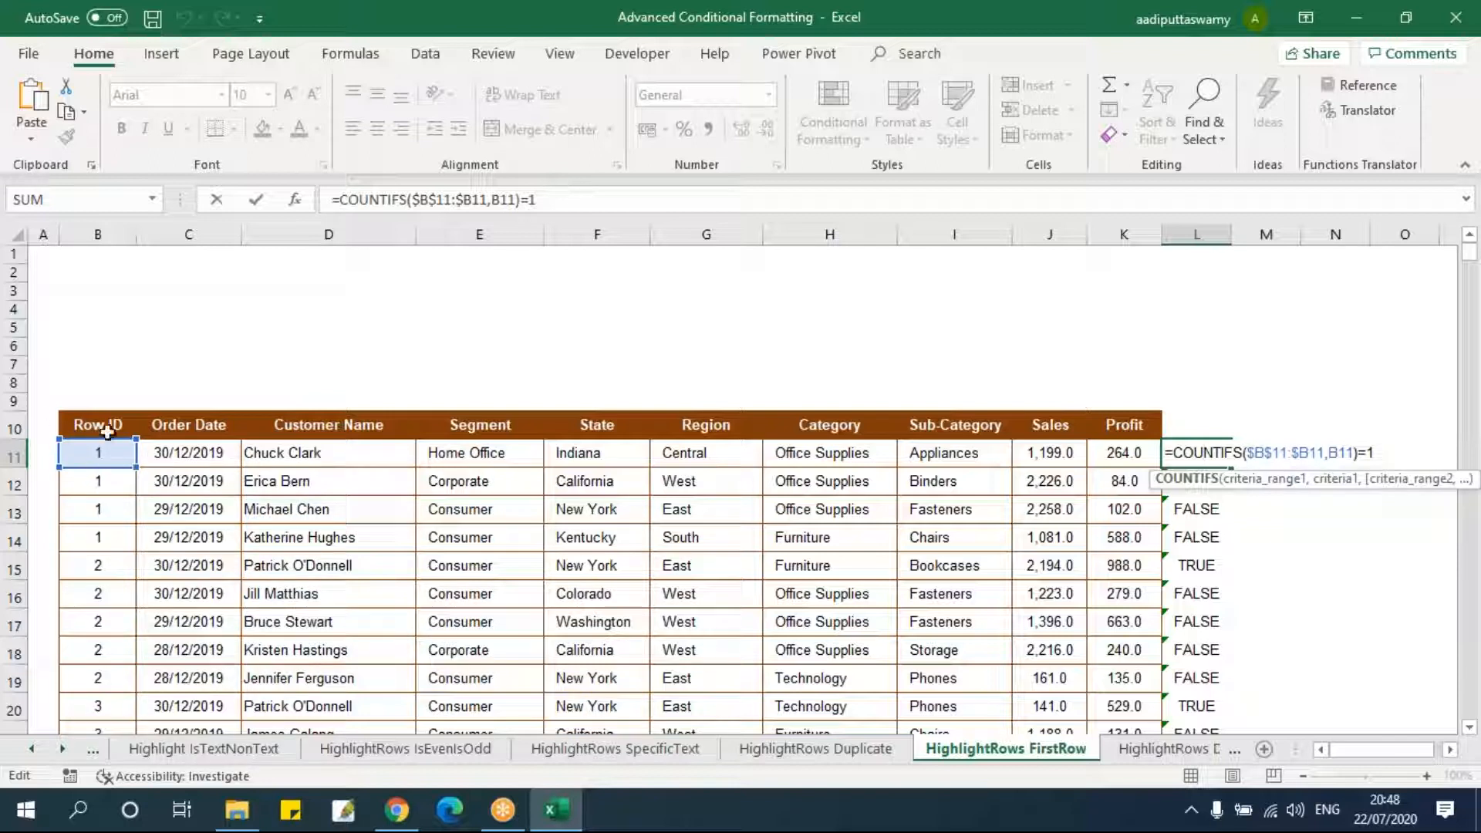
click(1309, 453)
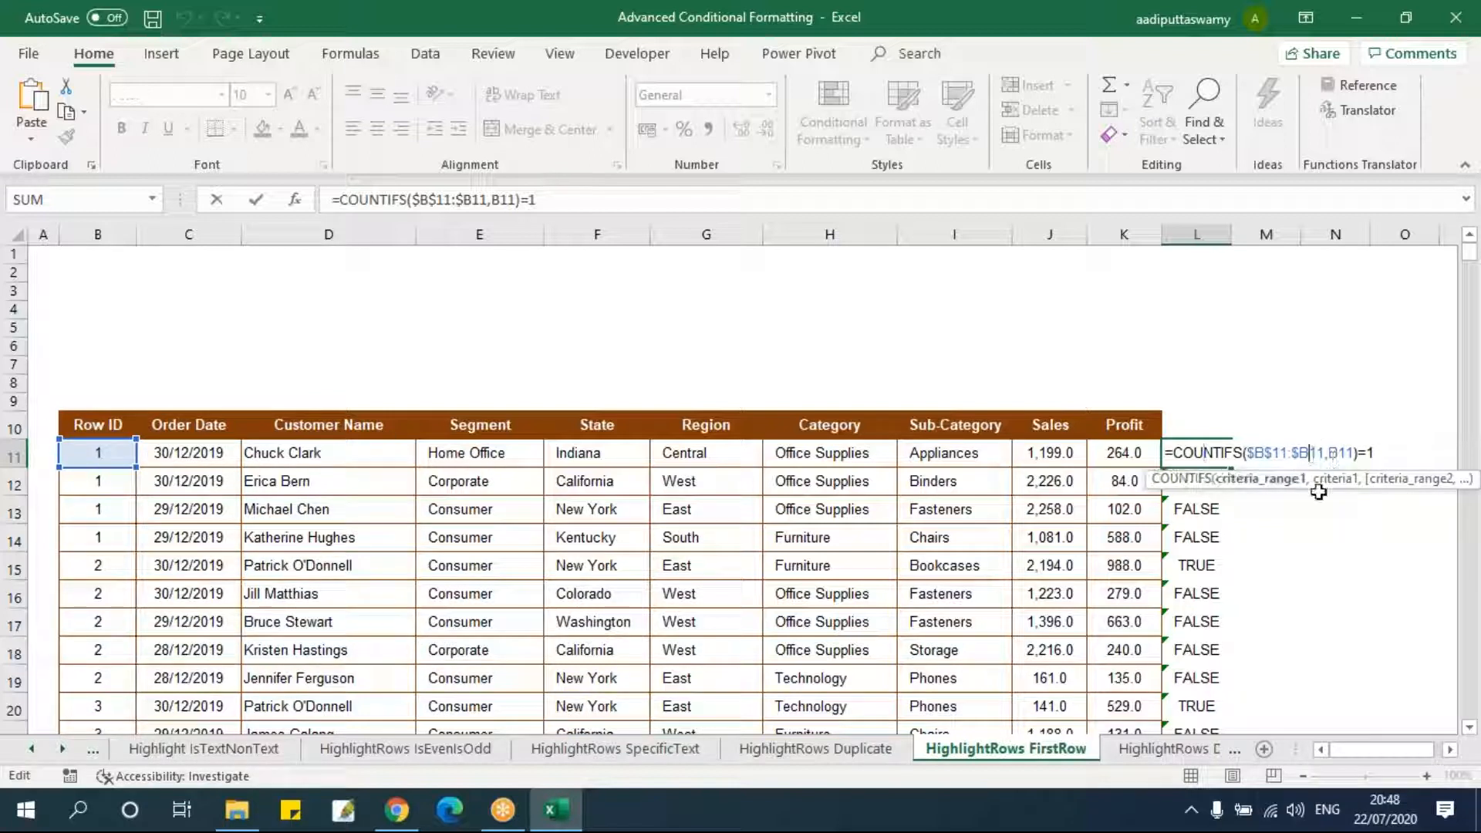
key(Return)
double_click(1201, 482)
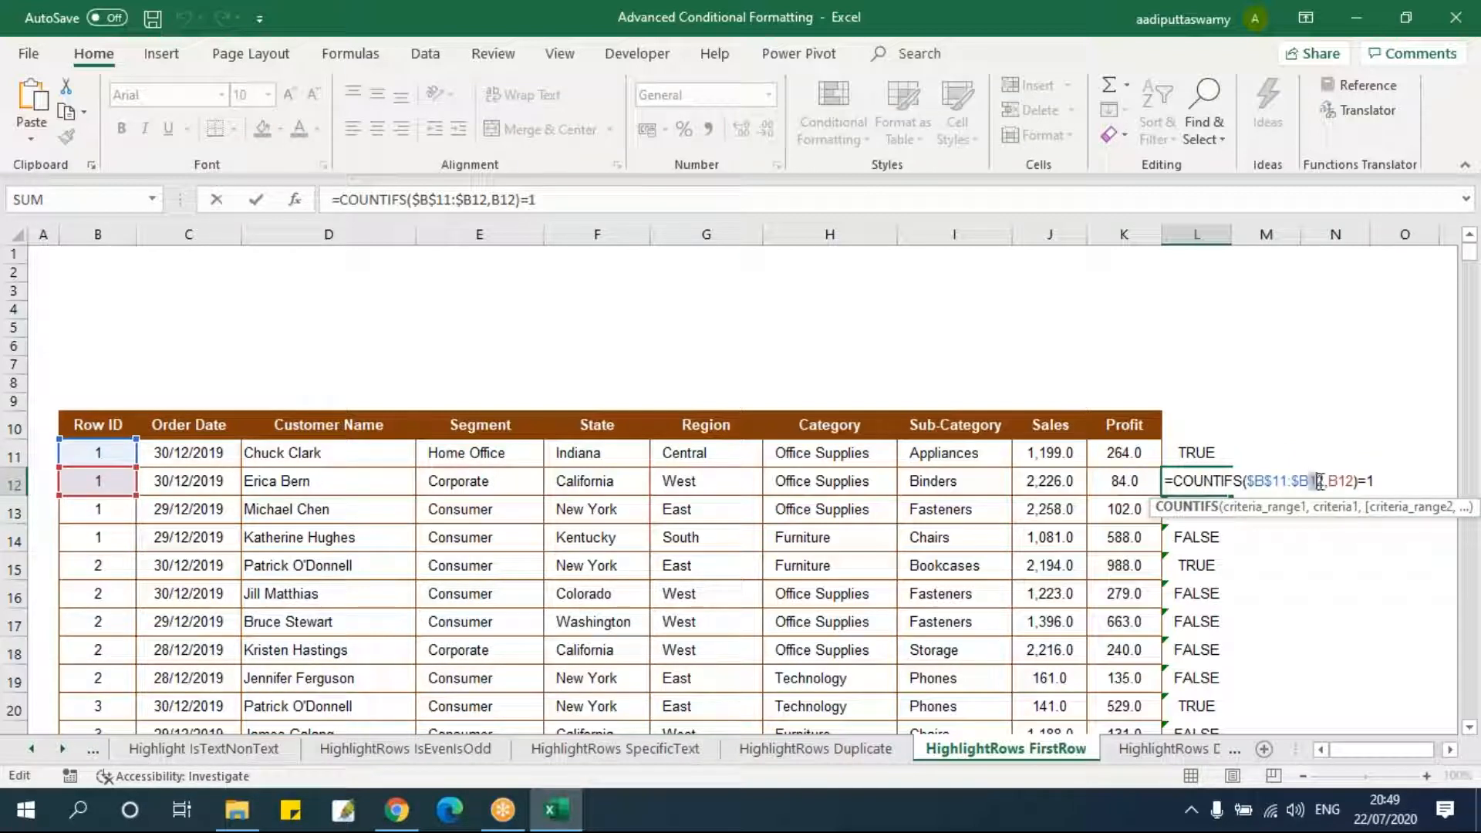
key(Escape)
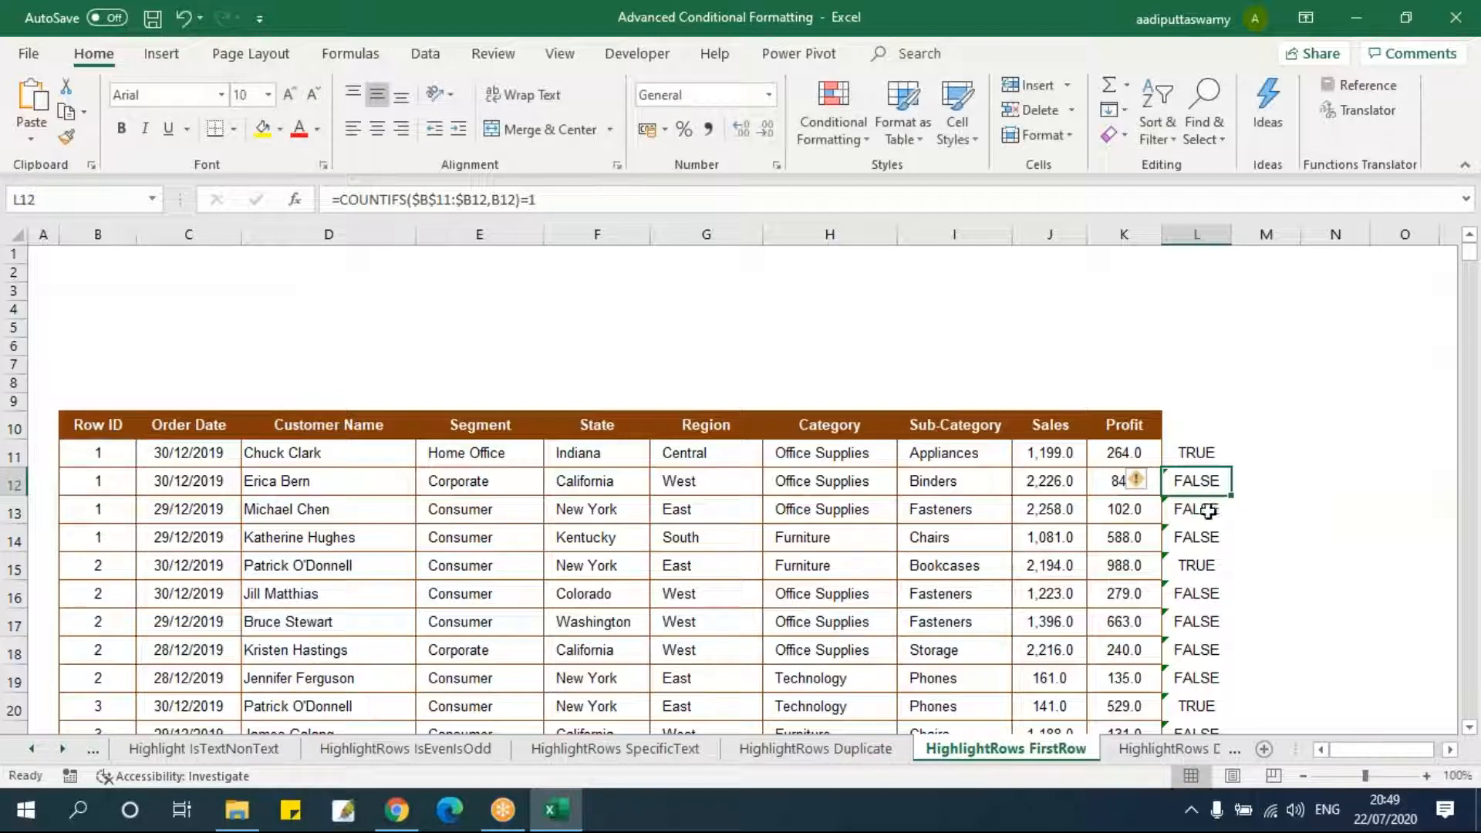
double_click(1207, 510)
key(Escape)
- Inspect the formula in L35 beside the last table row and compare it with the one in L11
scroll(1219, 571, down, 13)
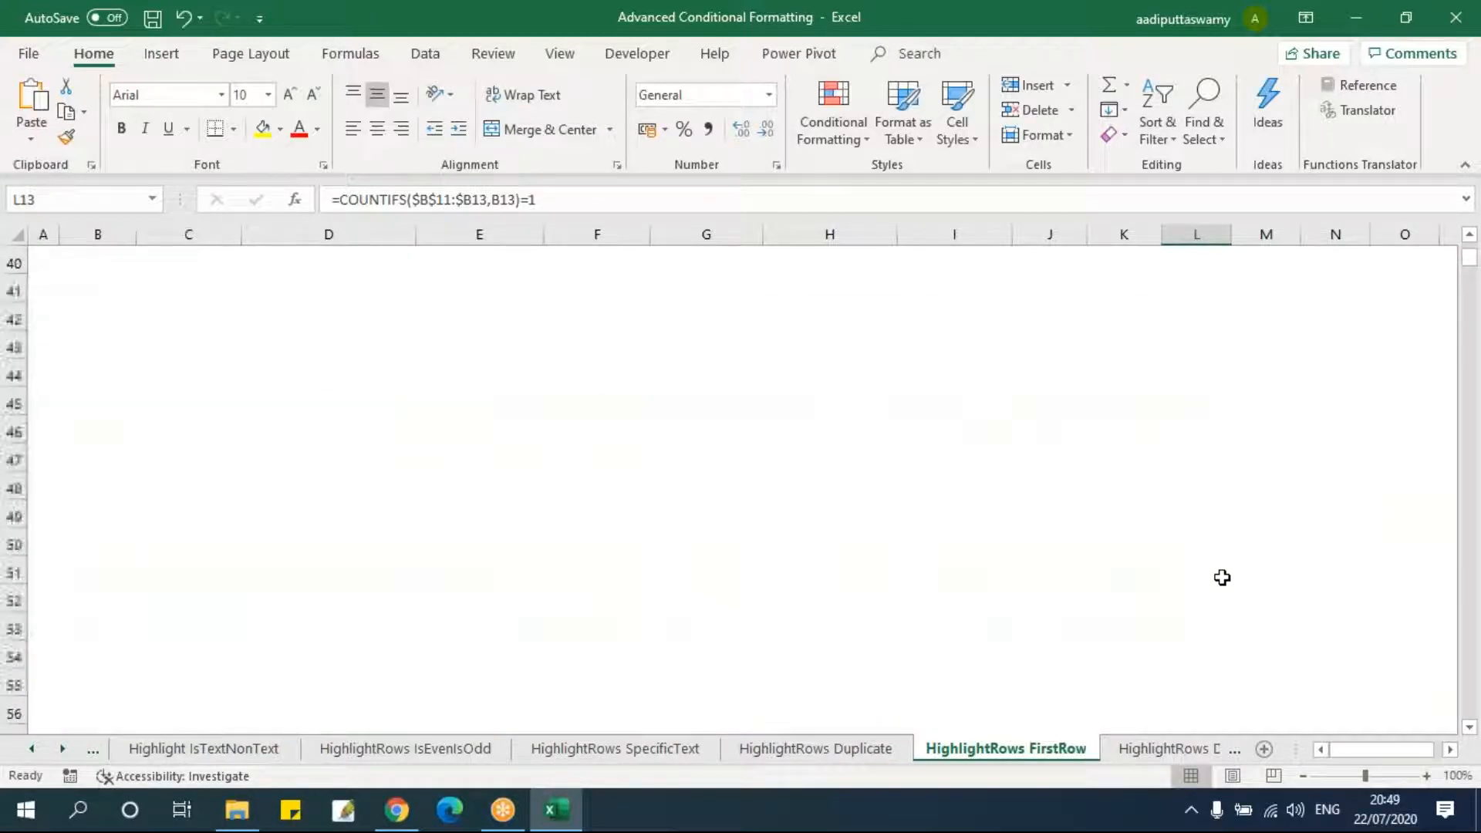
scroll(1220, 524, up, 3)
double_click(1216, 368)
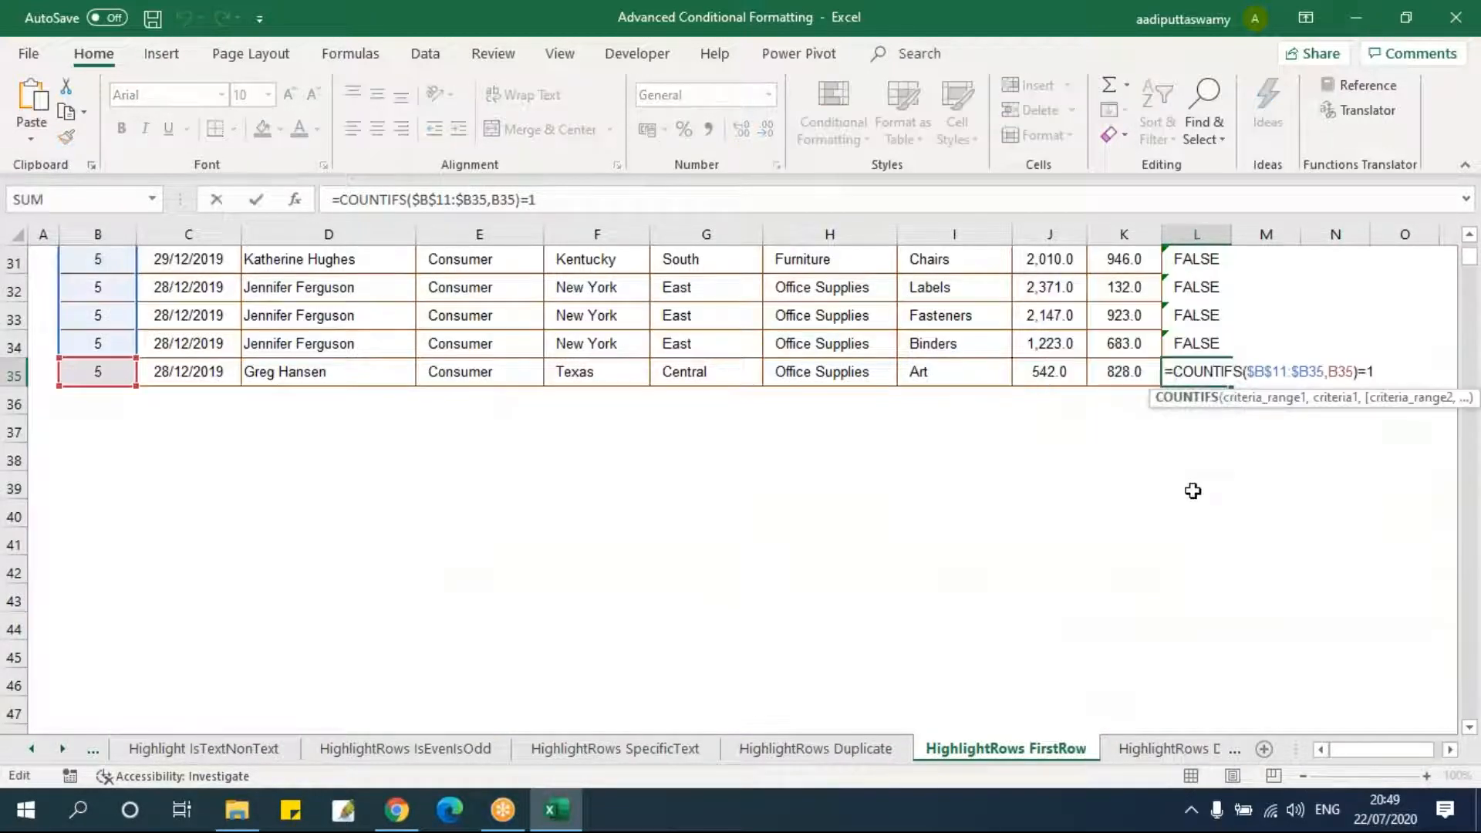
scroll(1193, 492, up, 7)
key(Escape)
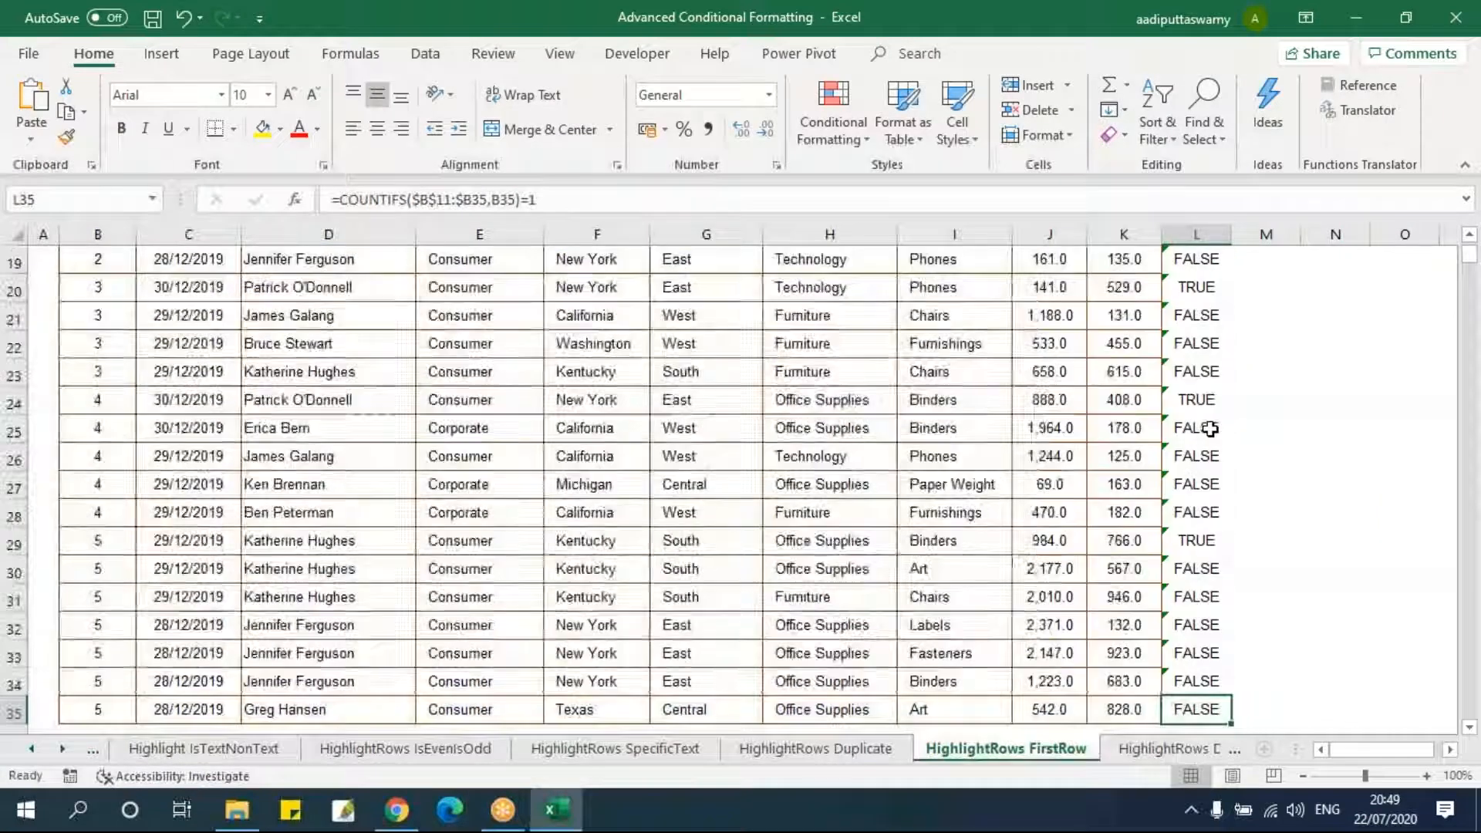
scroll(1204, 447, up, 6)
double_click(1204, 447)
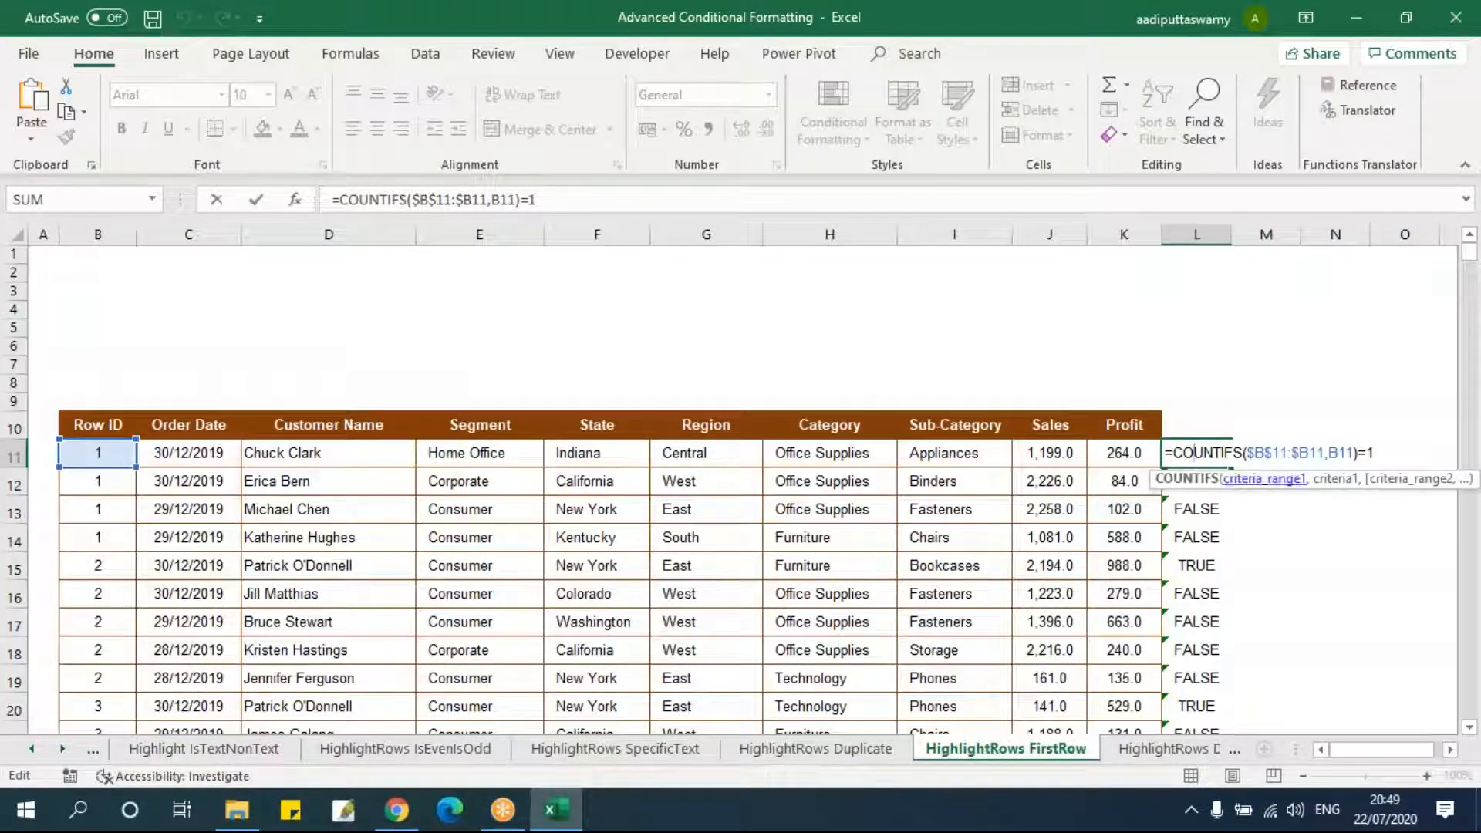
key(Escape)
- Open the HighlightRows Duplicate sheet and examine its L11 formula and the fixed Row ID range B11:B20
click(909, 750)
double_click(1206, 396)
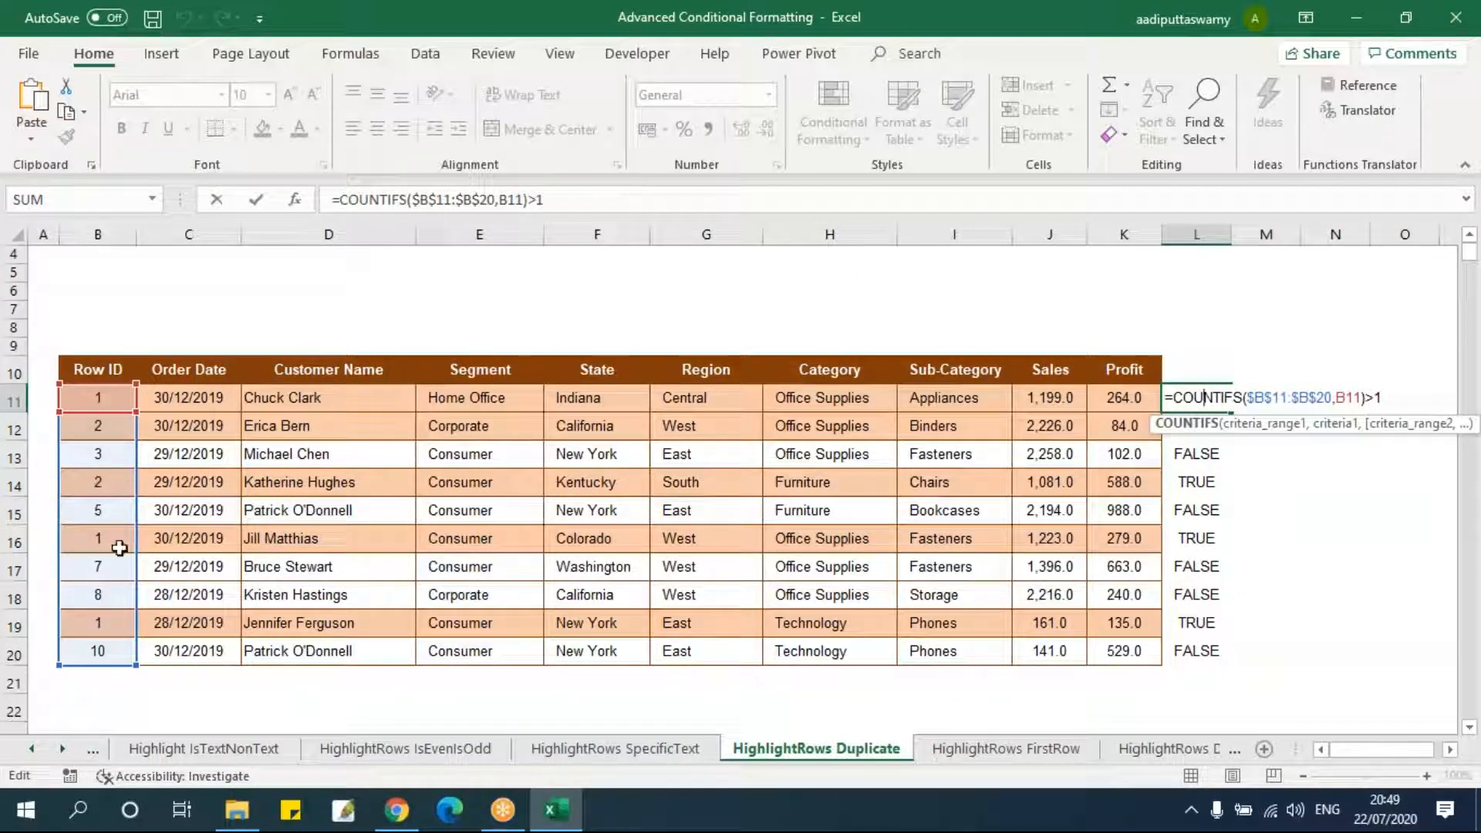
key(Escape)
drag(85, 397, 102, 651)
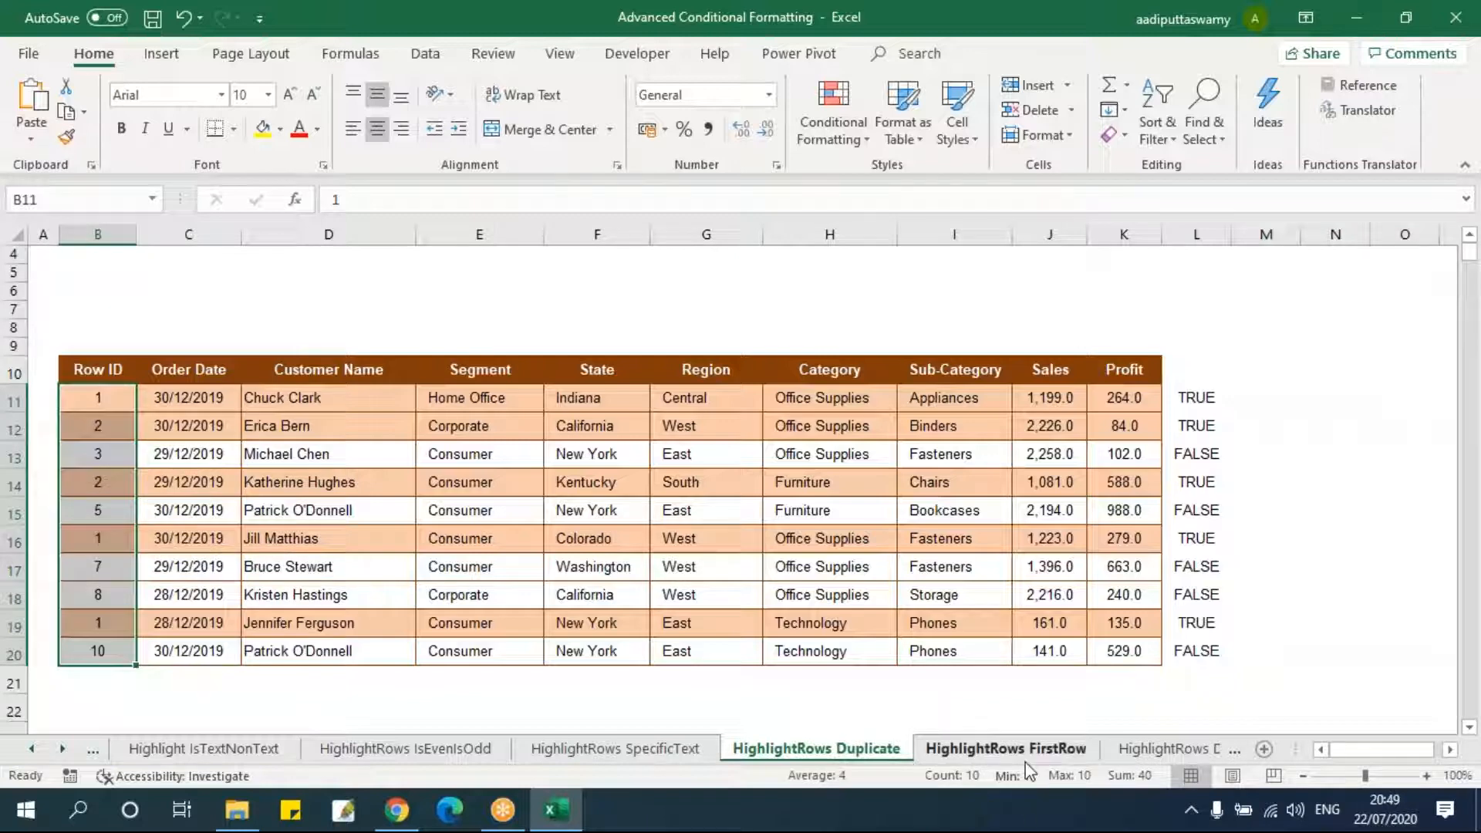
- Return to the HighlightRows FirstRow sheet and compare the Row ID 1 group with the formula result in L11
click(1003, 749)
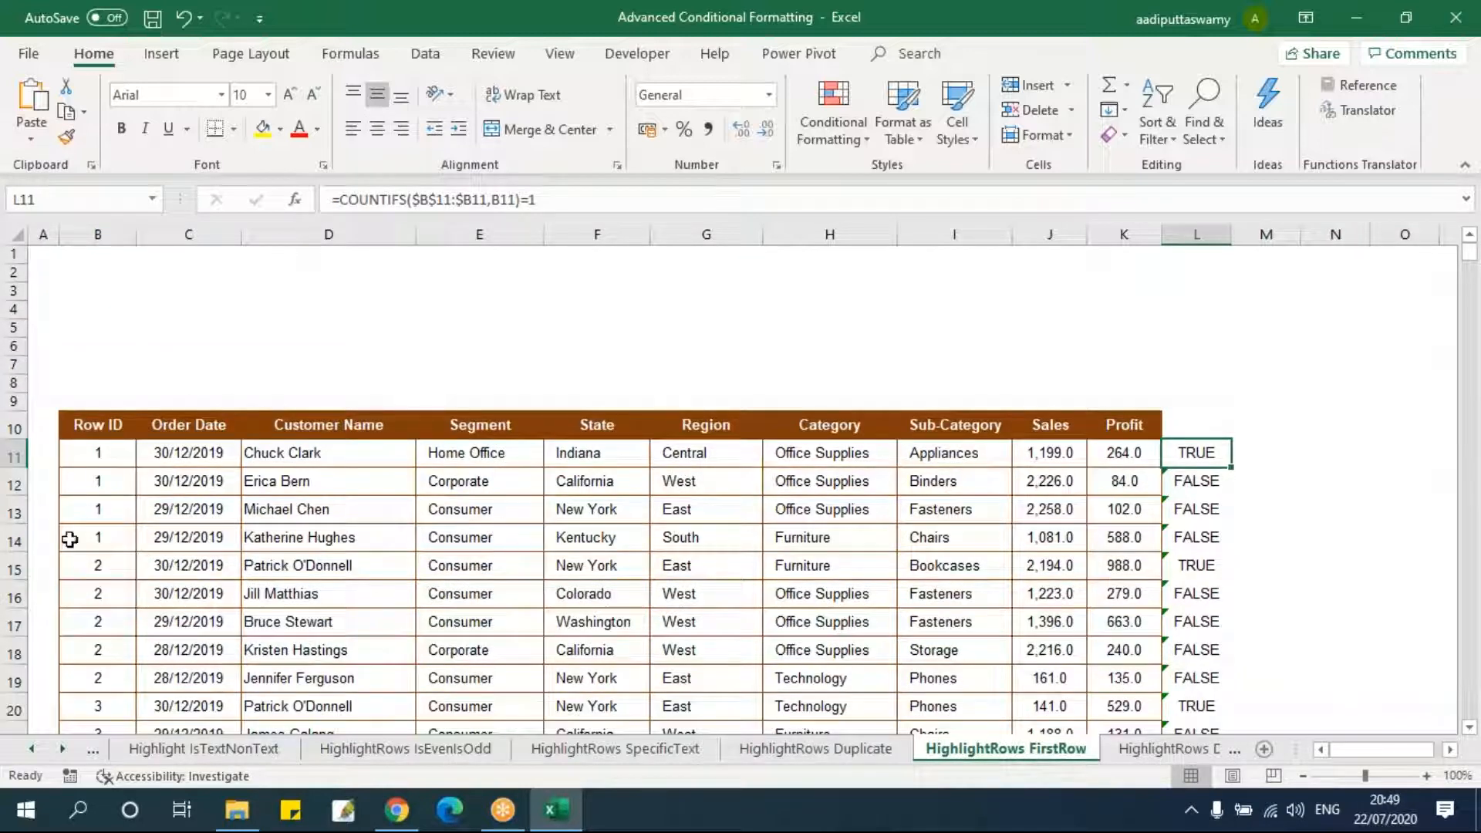
drag(96, 454, 1119, 543)
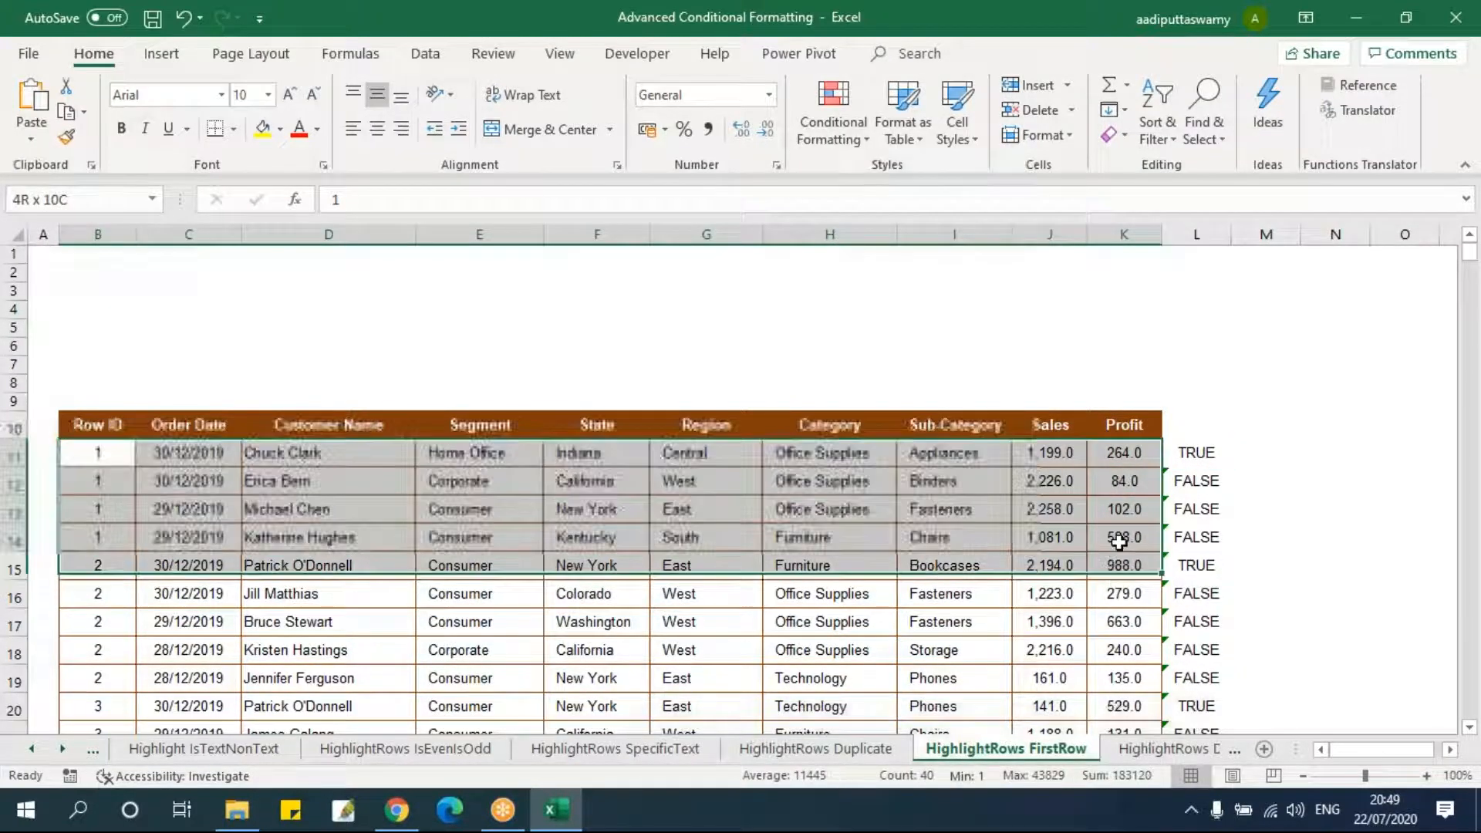
click(1200, 457)
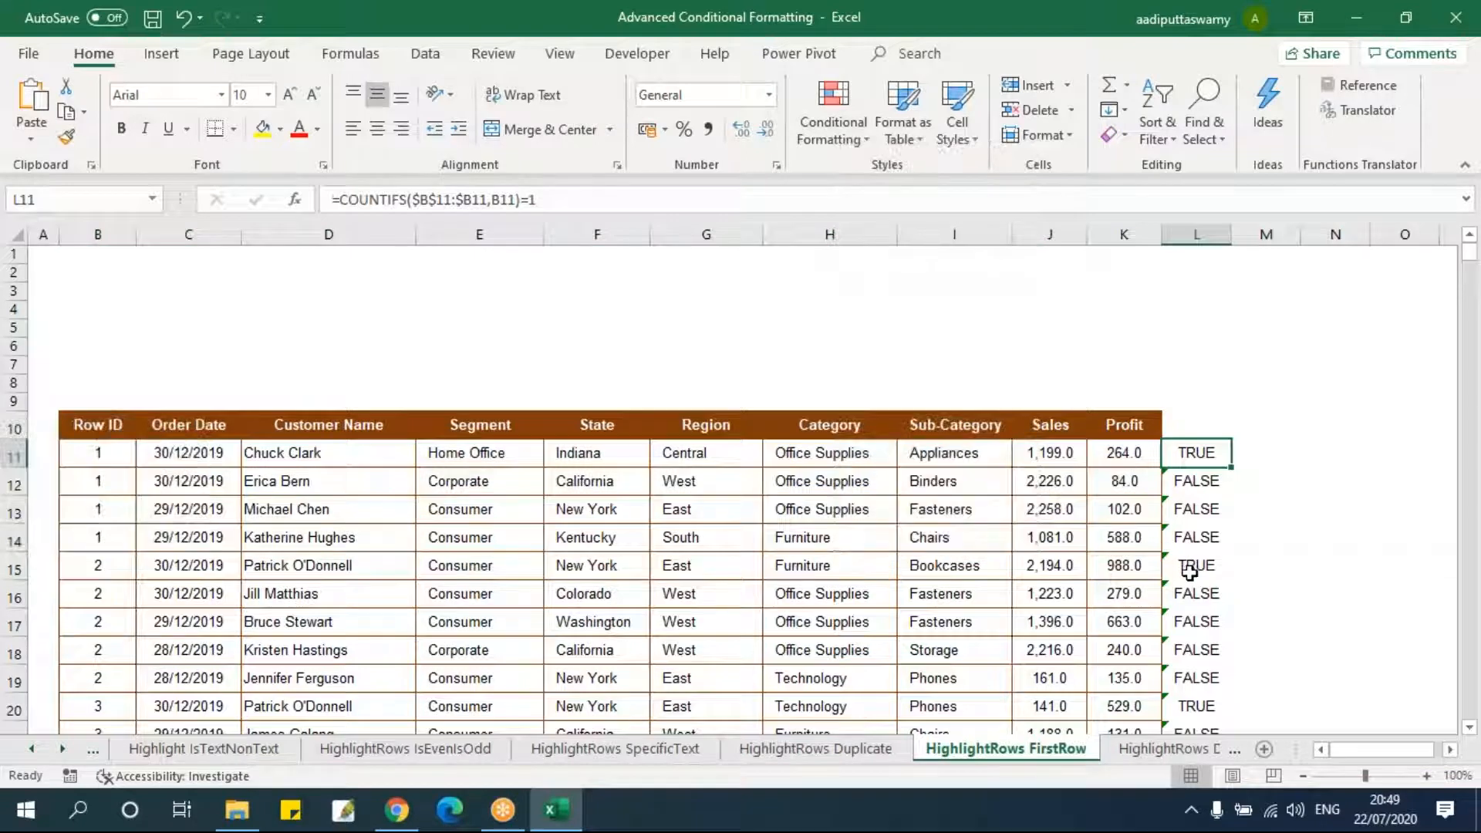
click(114, 453)
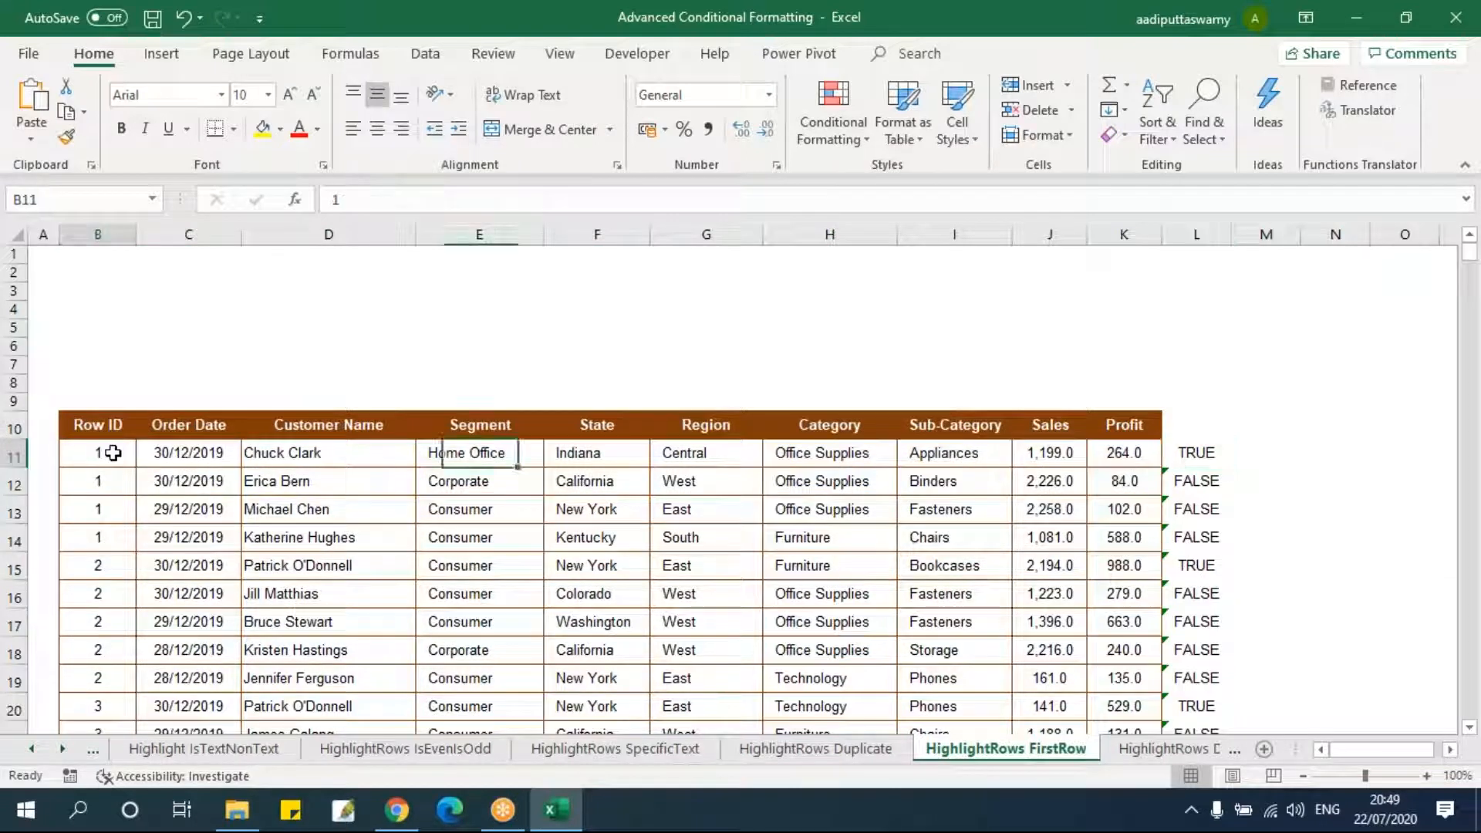
click(1203, 453)
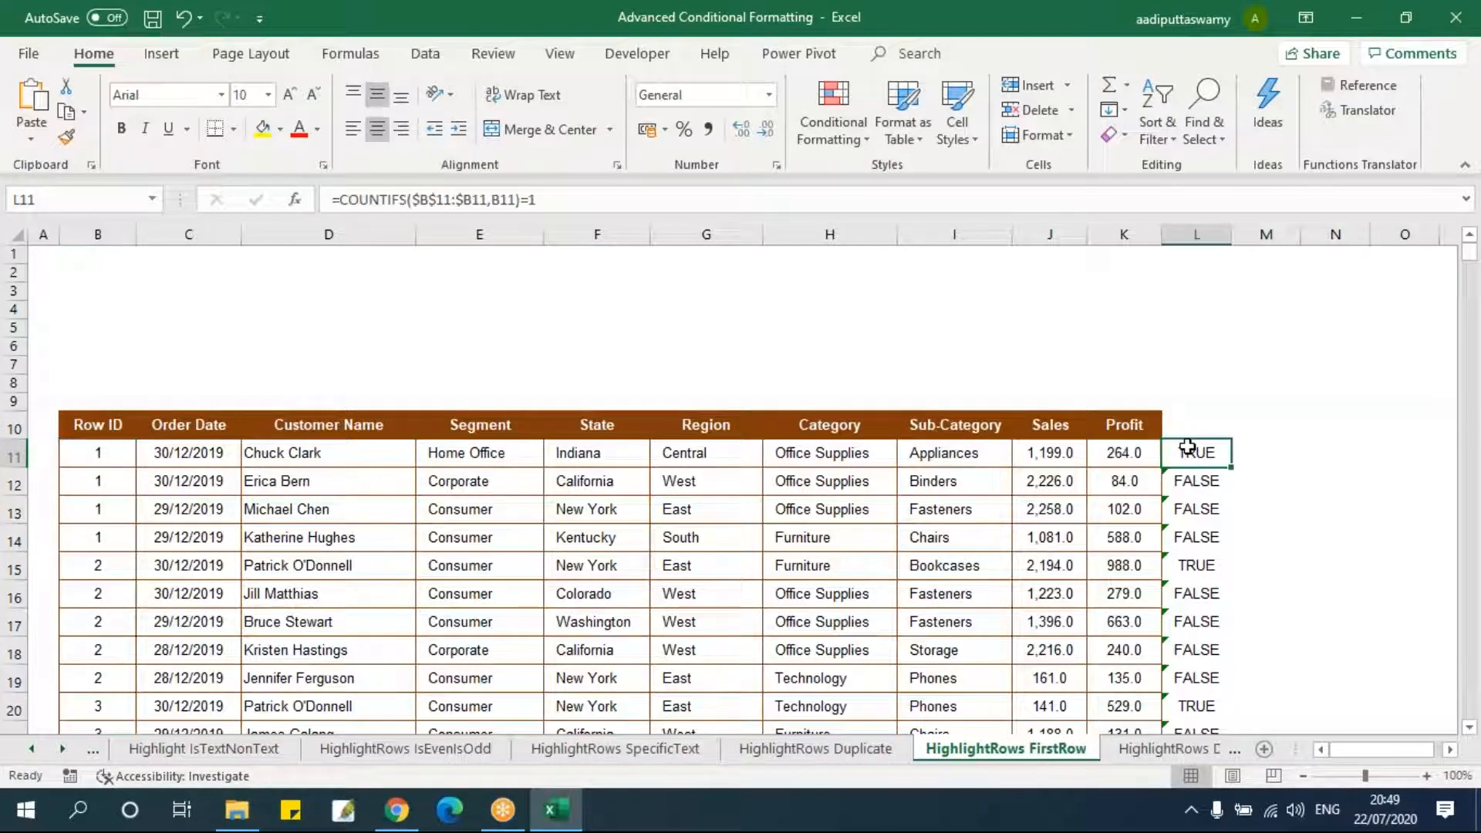
- Copy the COUNTIFS formula text from L11 and select the table's data cells B11:K35
drag(589, 202, 157, 189)
key(ctrl+c)
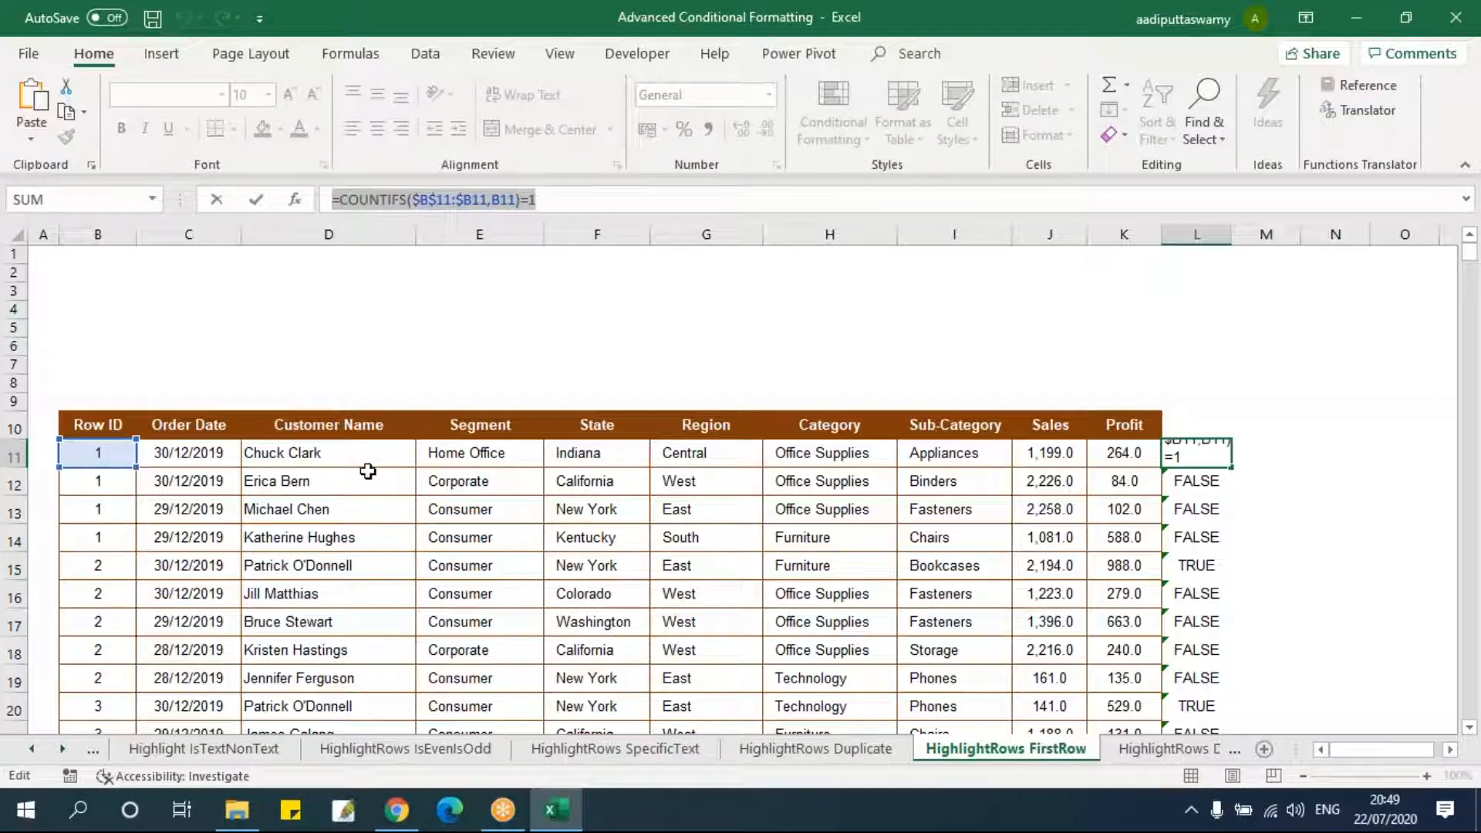
key(Escape)
key(Up)
key(Down)
key(ctrl+Left)
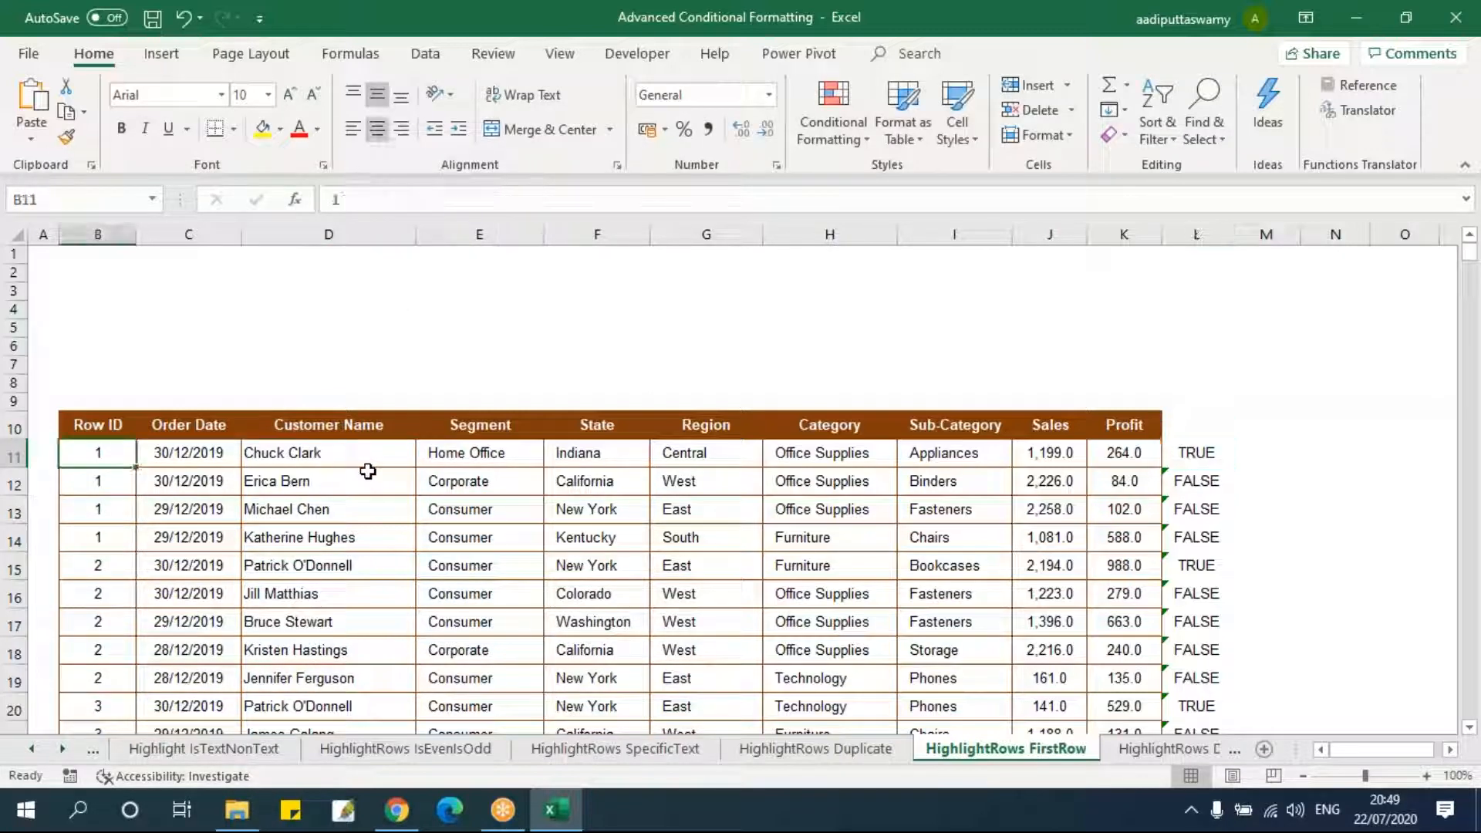
key(ctrl+shift+Right)
key(shift+Left)
key(ctrl+shift+Down)
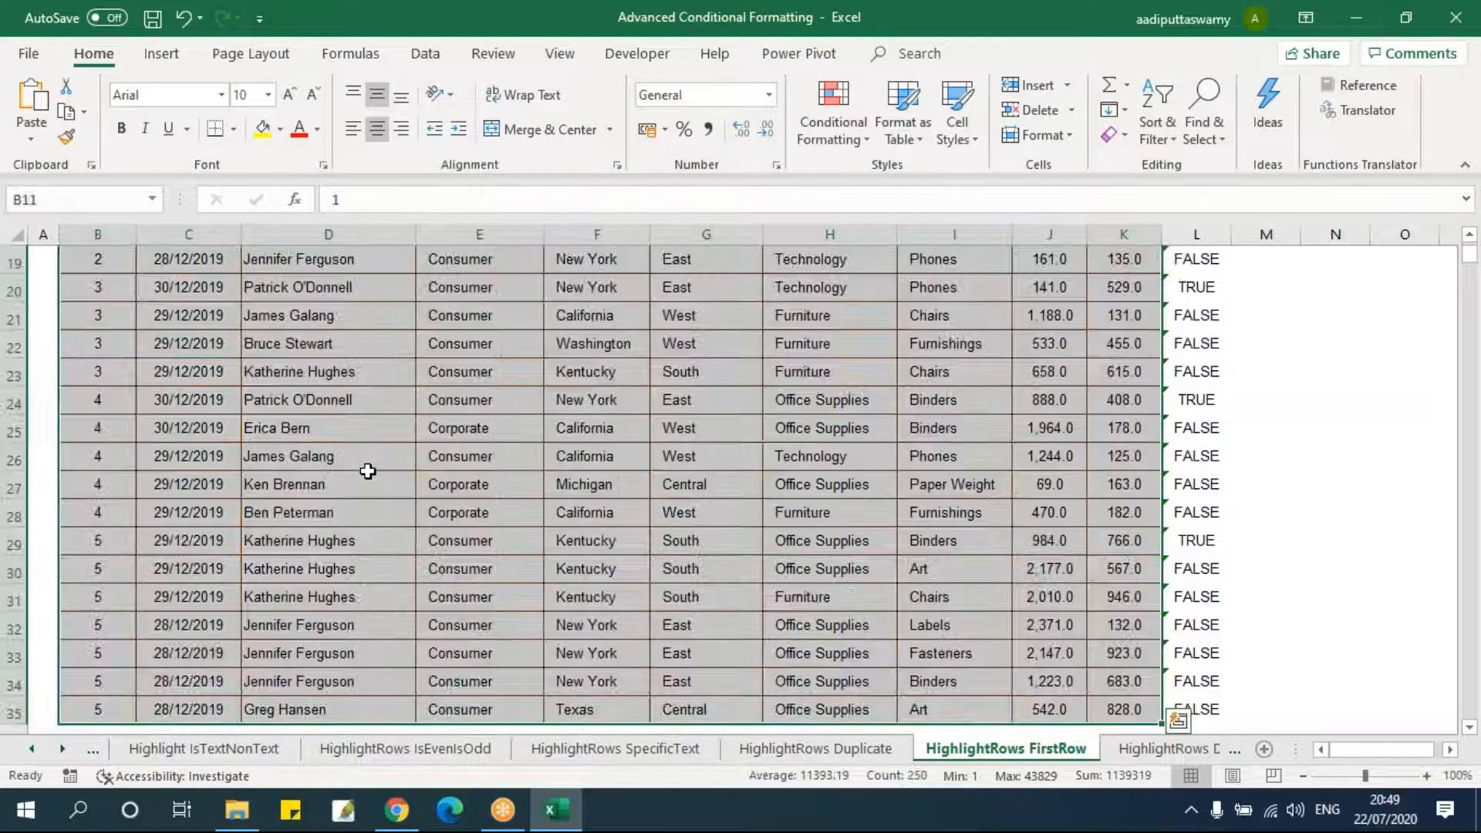
- Start a formula-based conditional formatting rule for the selected table using =COUNTIFS($B$11:$B11,B11)=1
click(858, 150)
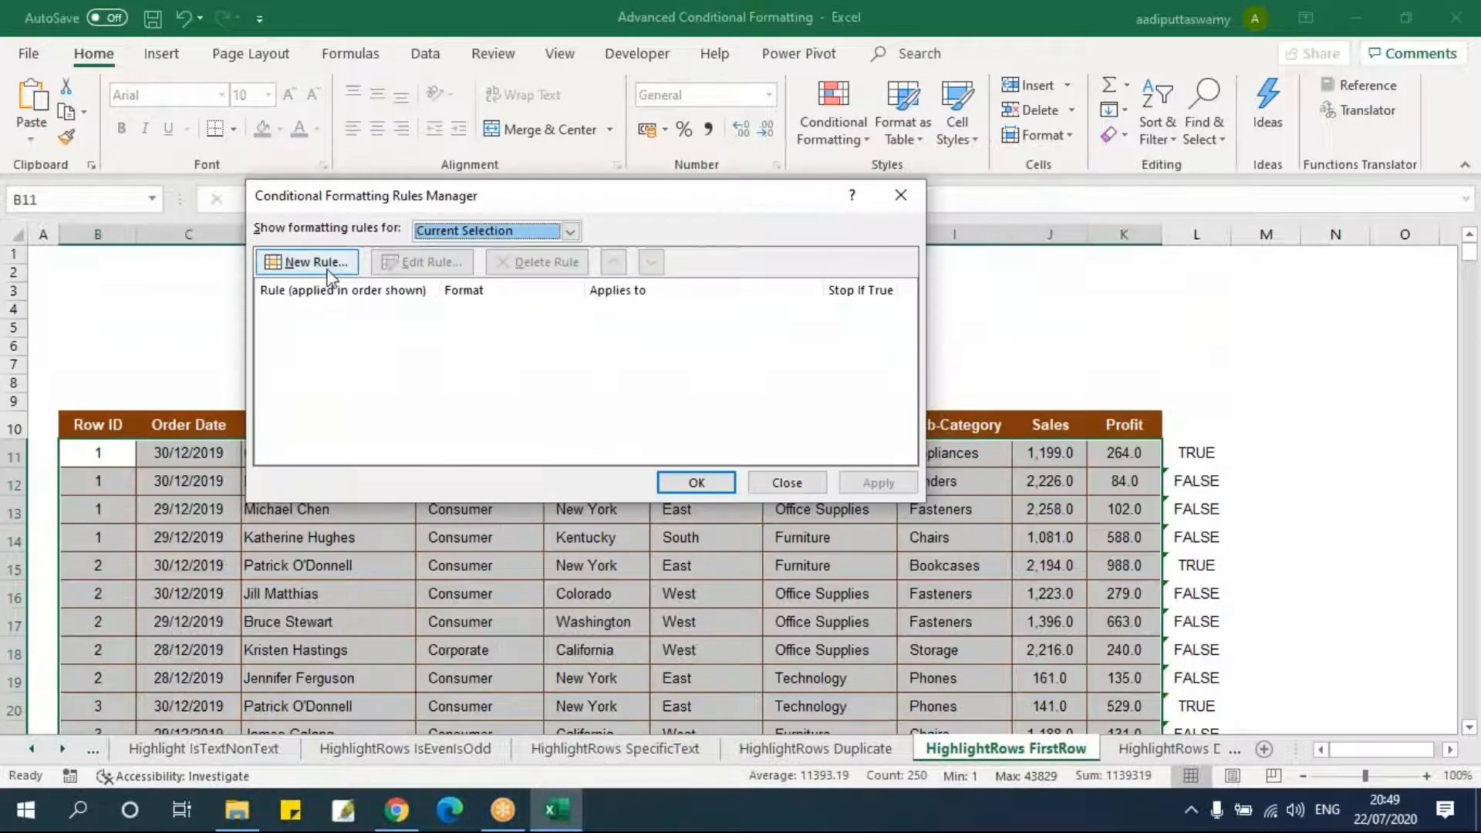
click(307, 258)
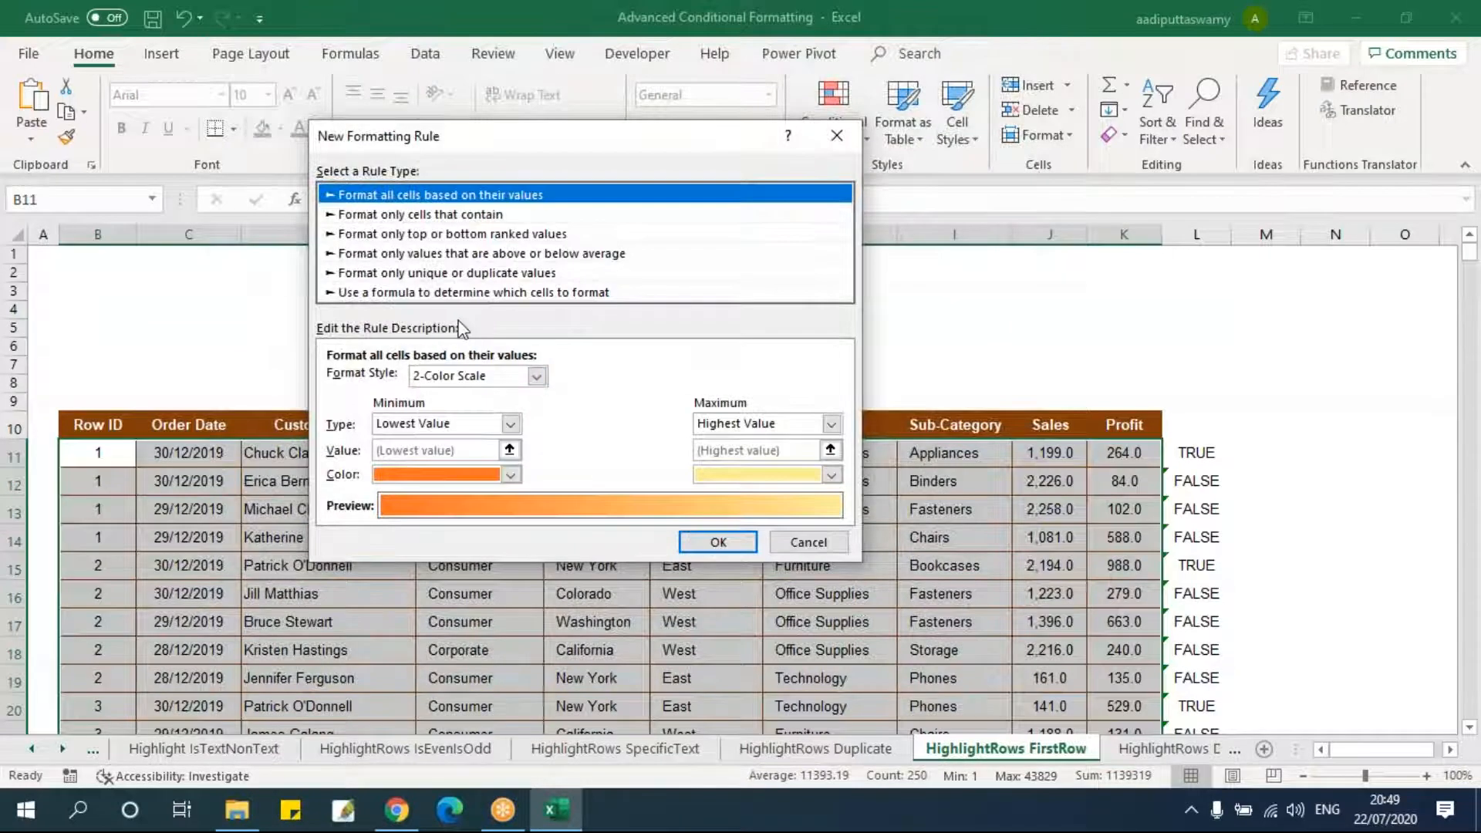
click(455, 293)
click(453, 382)
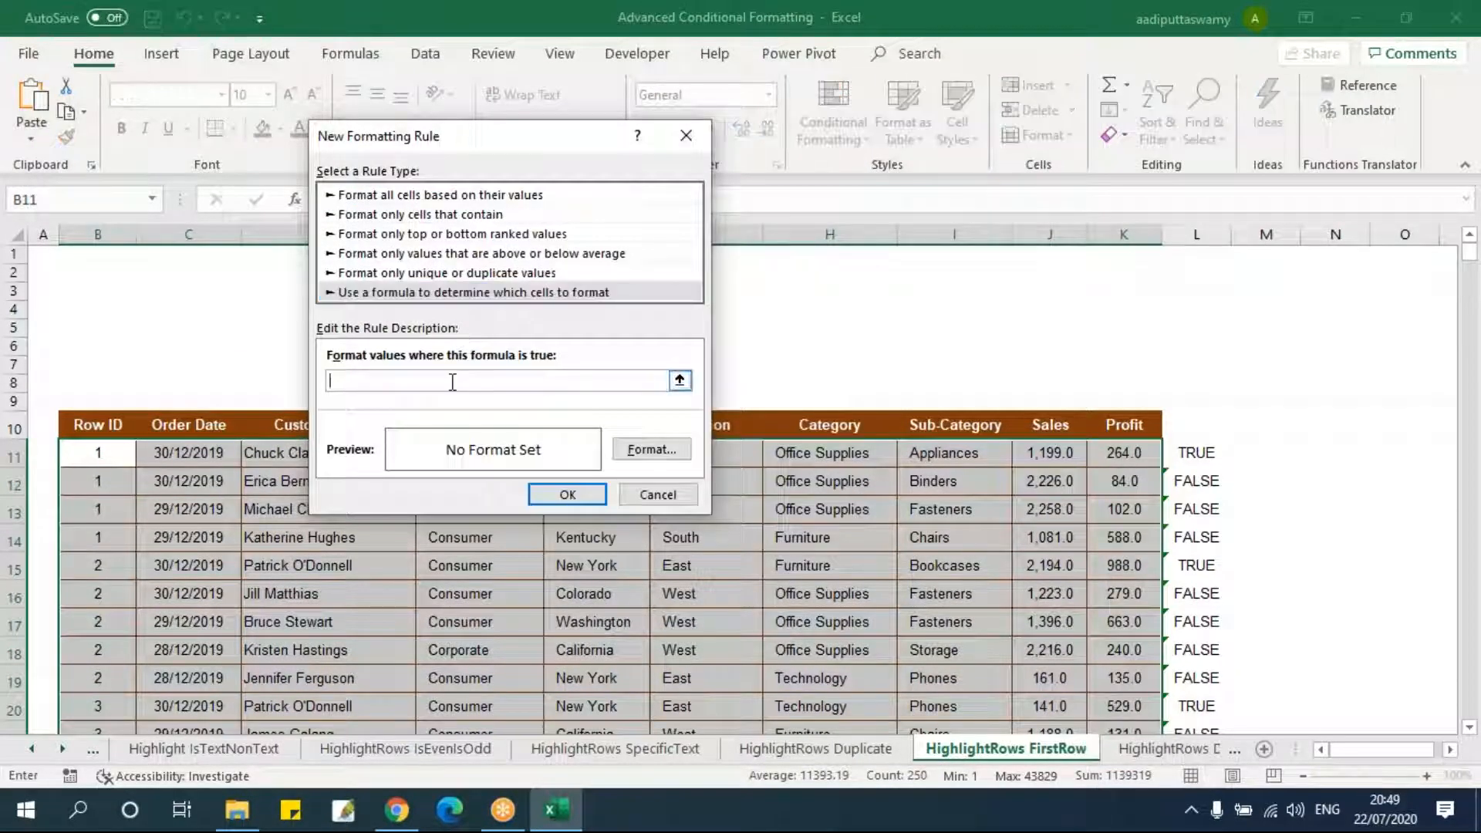
key(ctrl+v)
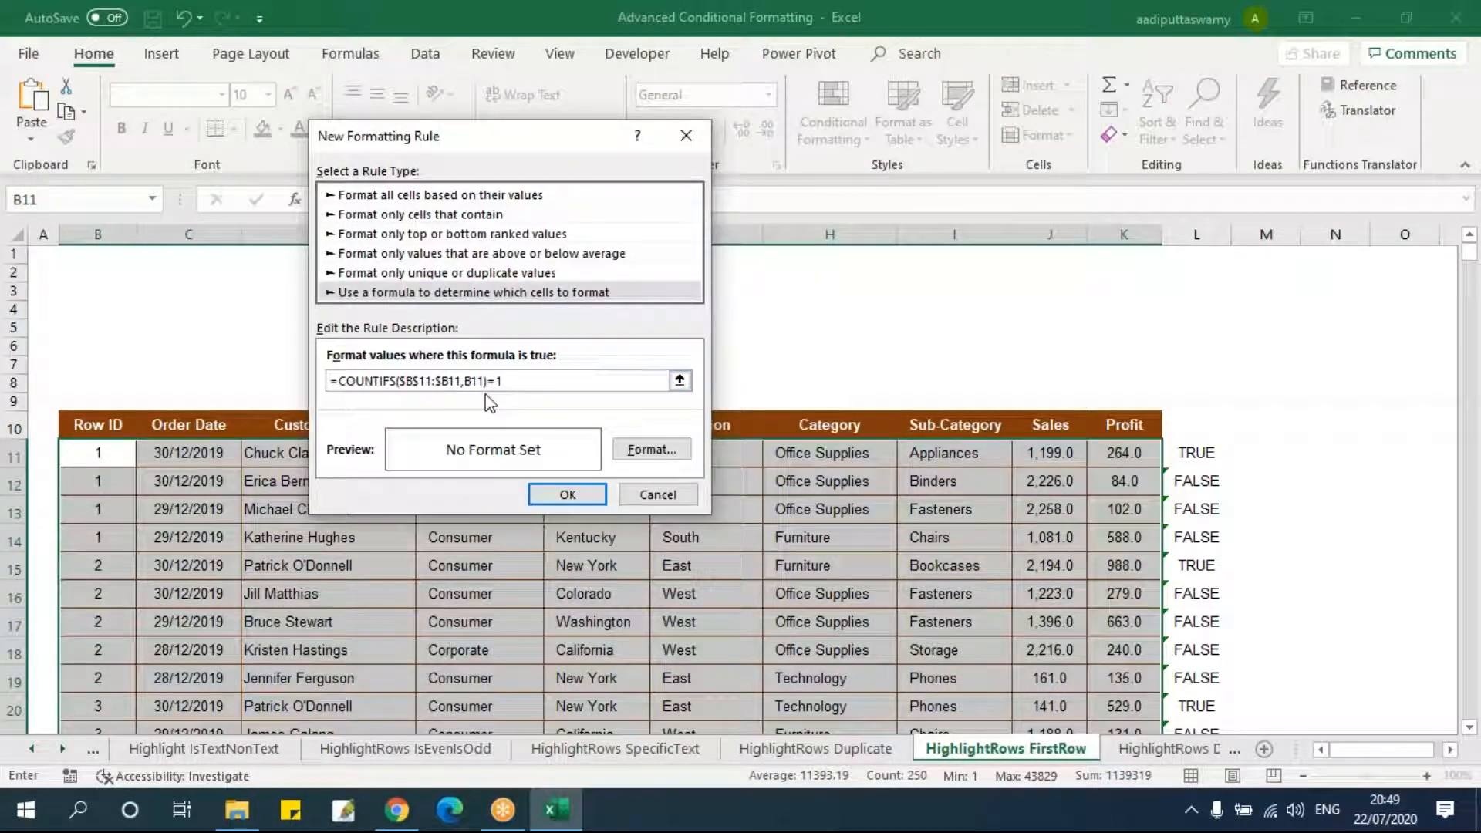
- Give the new rule a light orange fill and apply it to B11:K35
click(650, 448)
click(432, 186)
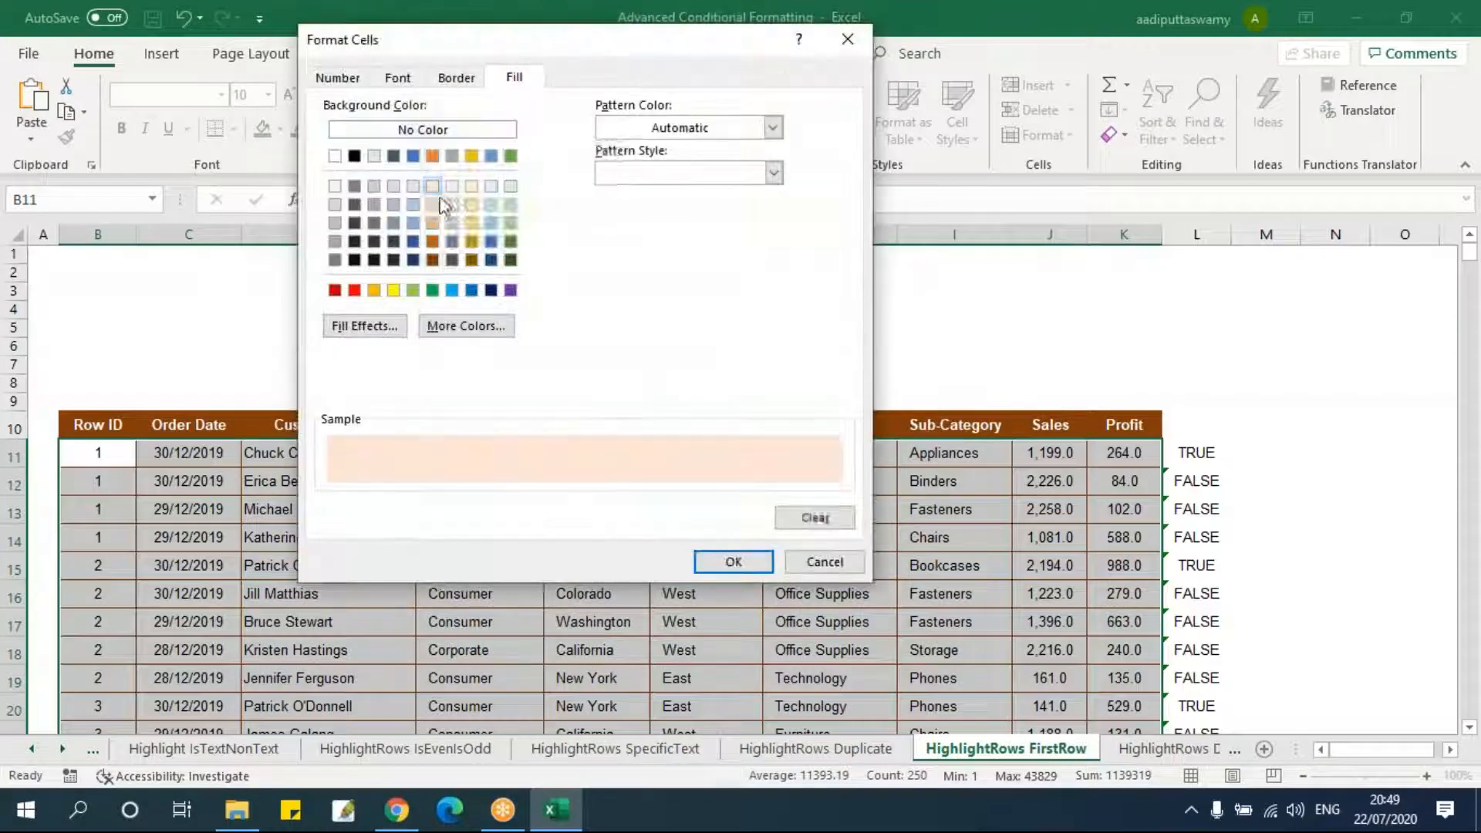
click(733, 562)
click(567, 494)
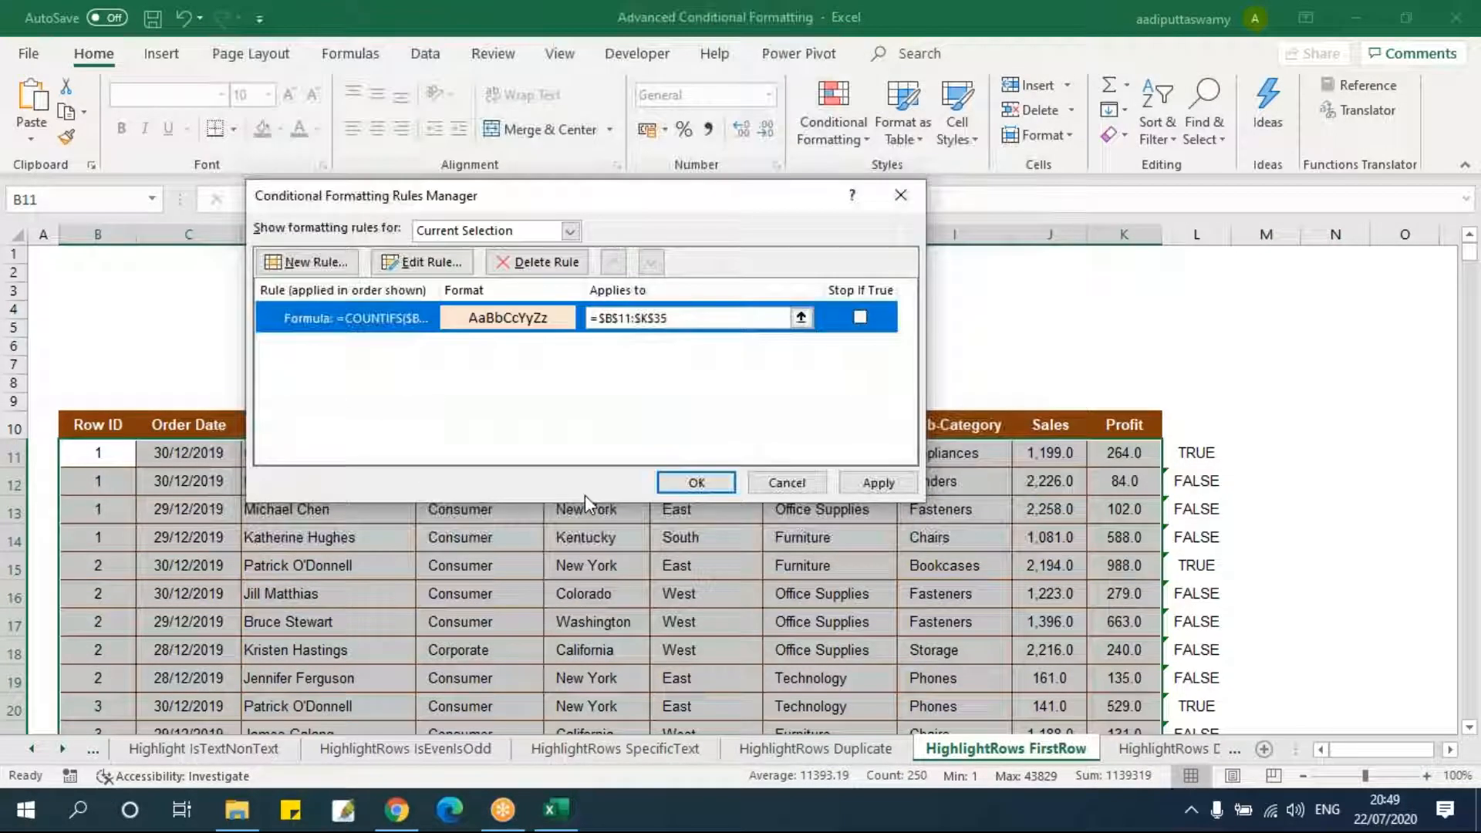
click(852, 482)
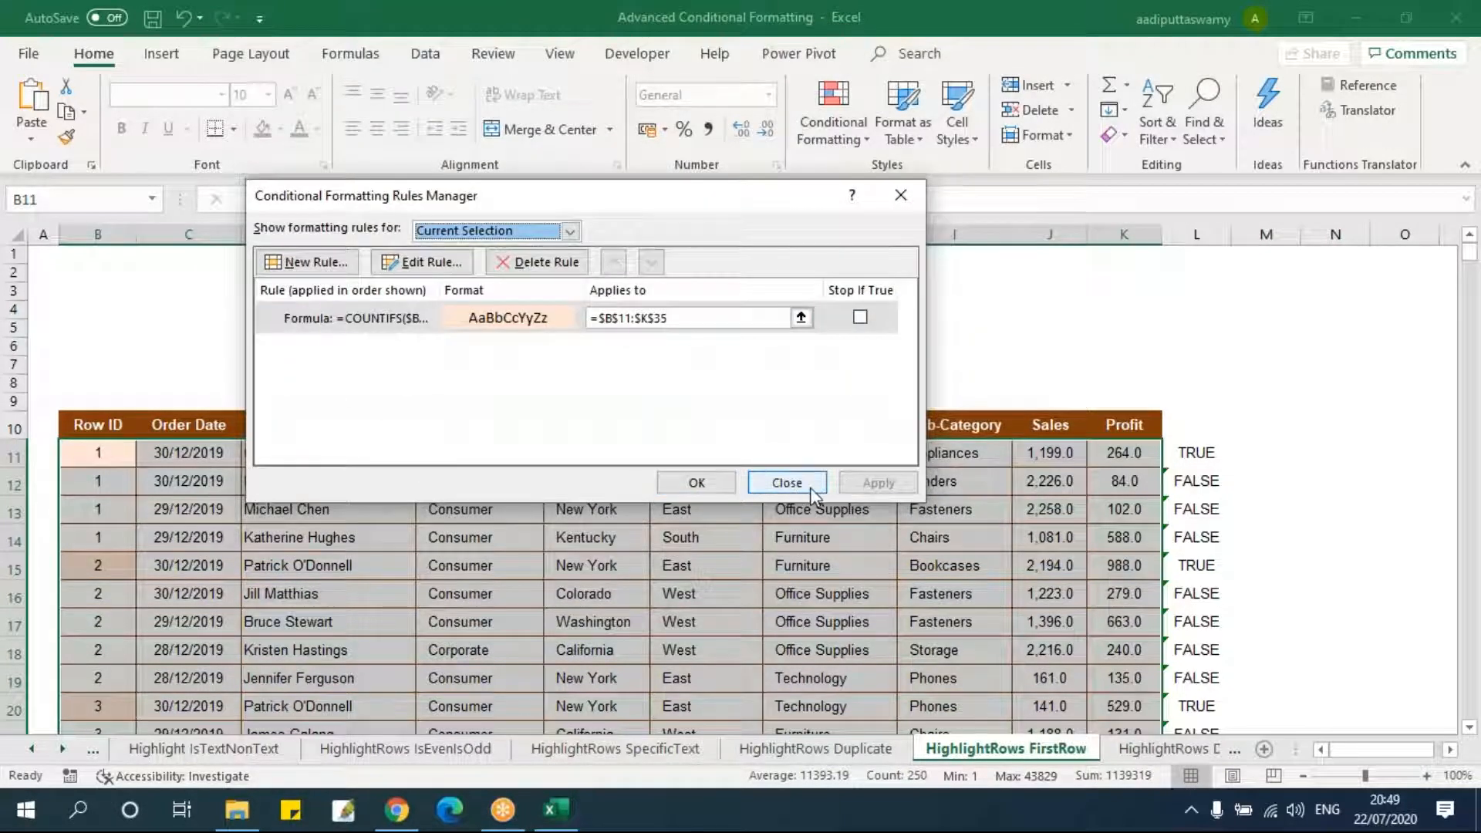
- Edit the rule's formula to =COUNTIFS($B$11:$B11,$B11)=1, locking the criteria column, and apply the change
drag(629, 196, 639, 303)
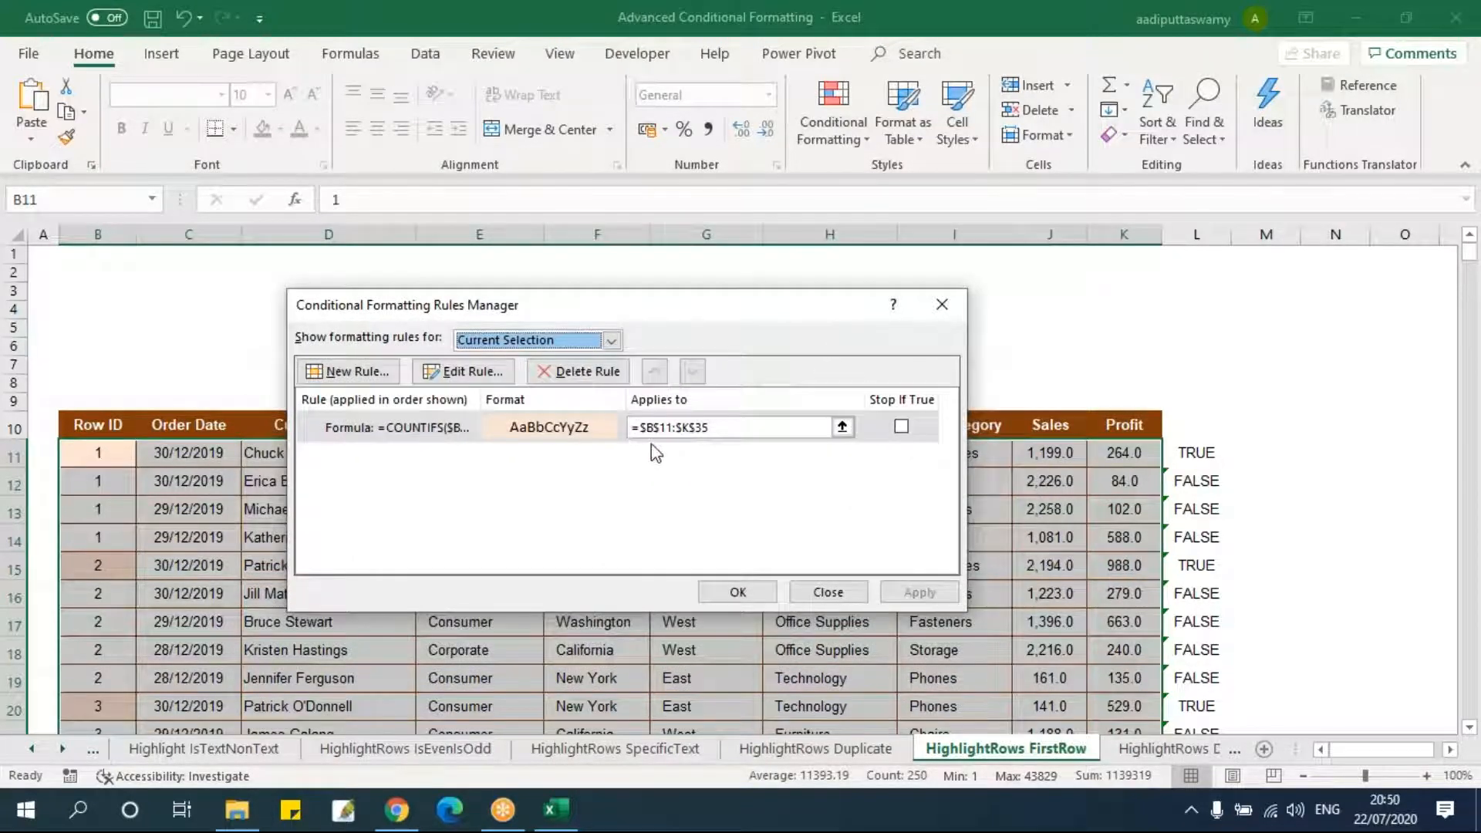
double_click(557, 441)
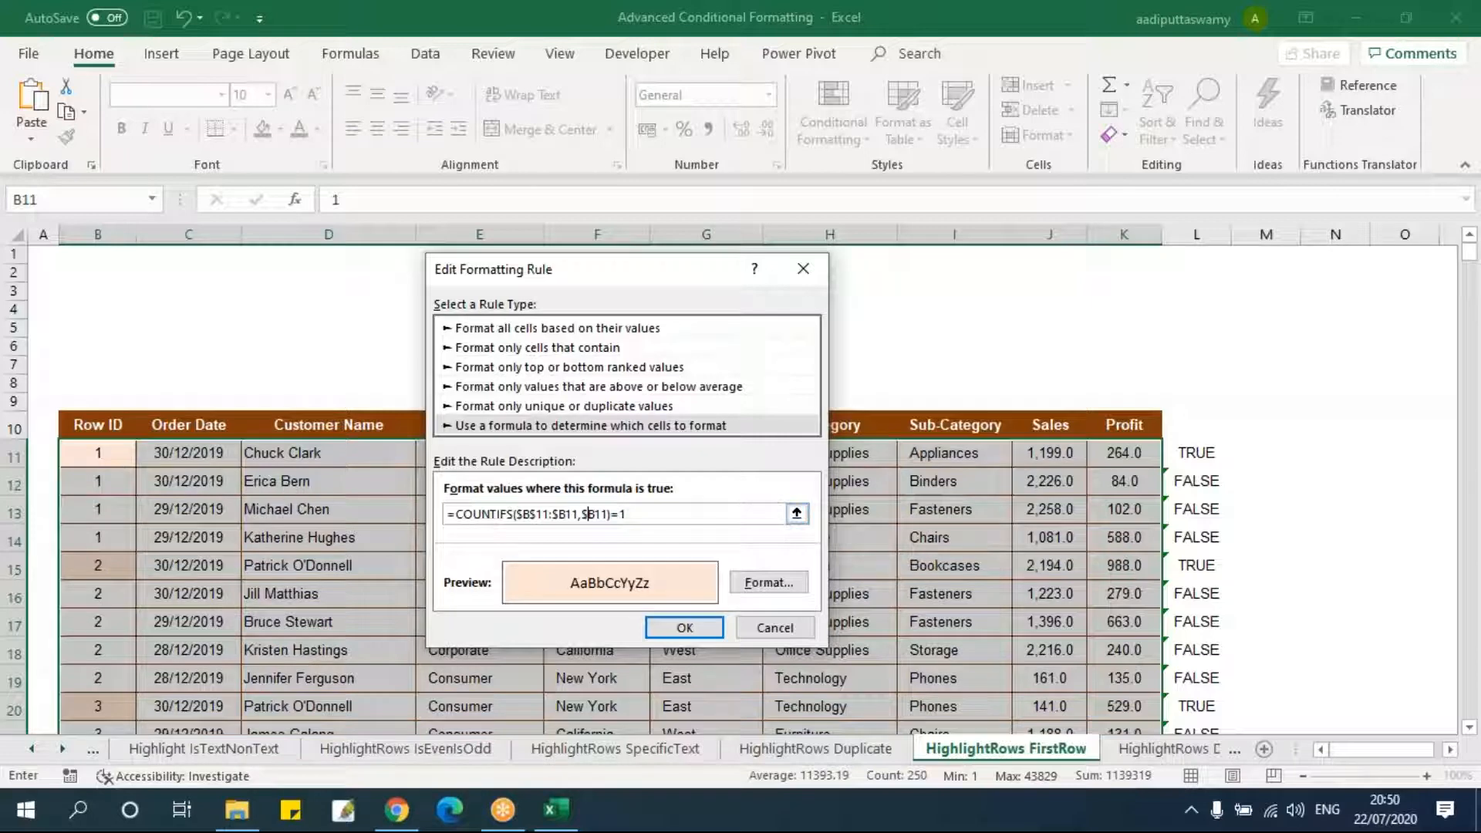
click(698, 627)
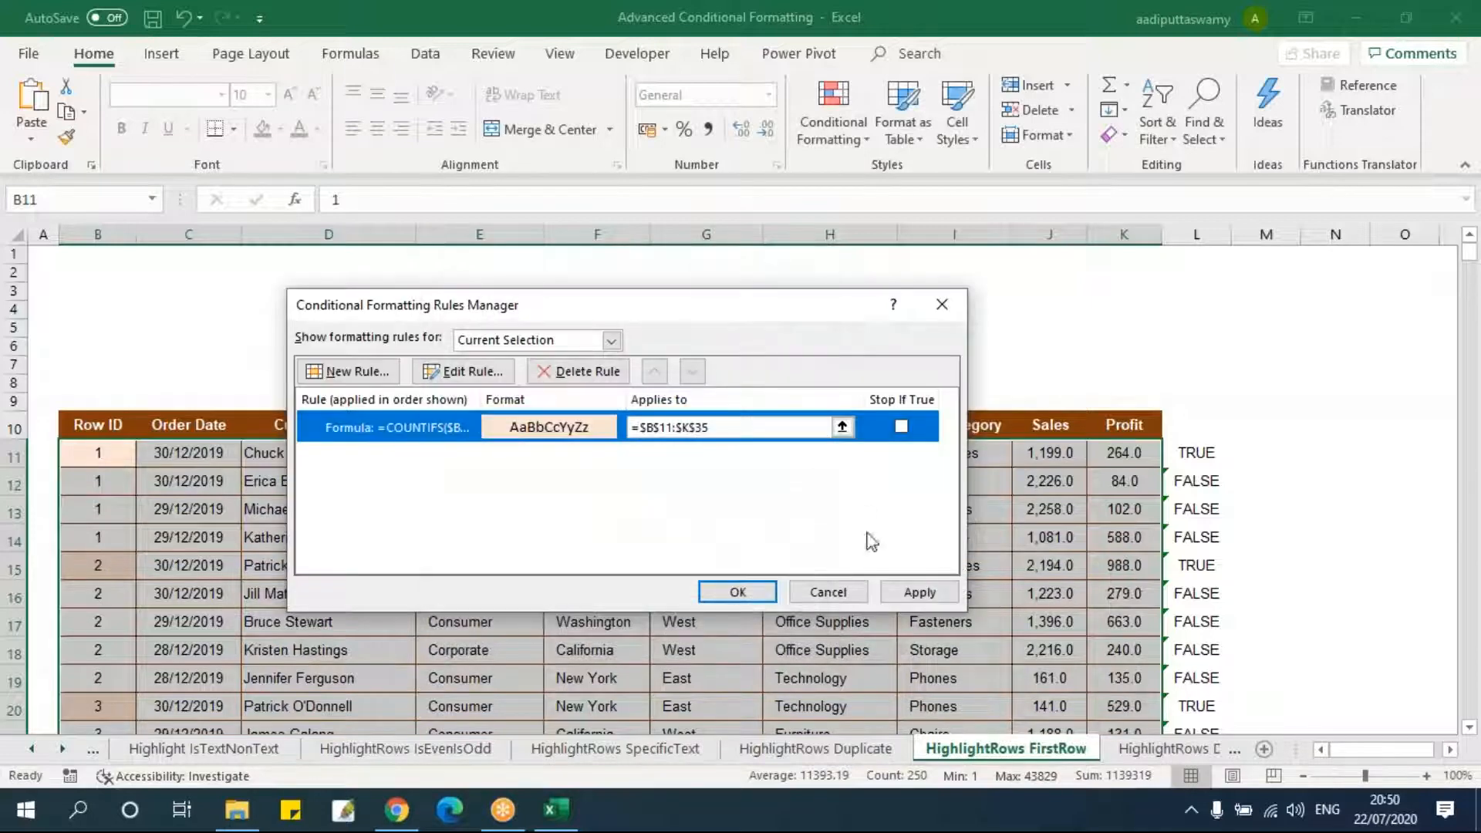
click(754, 596)
click(841, 571)
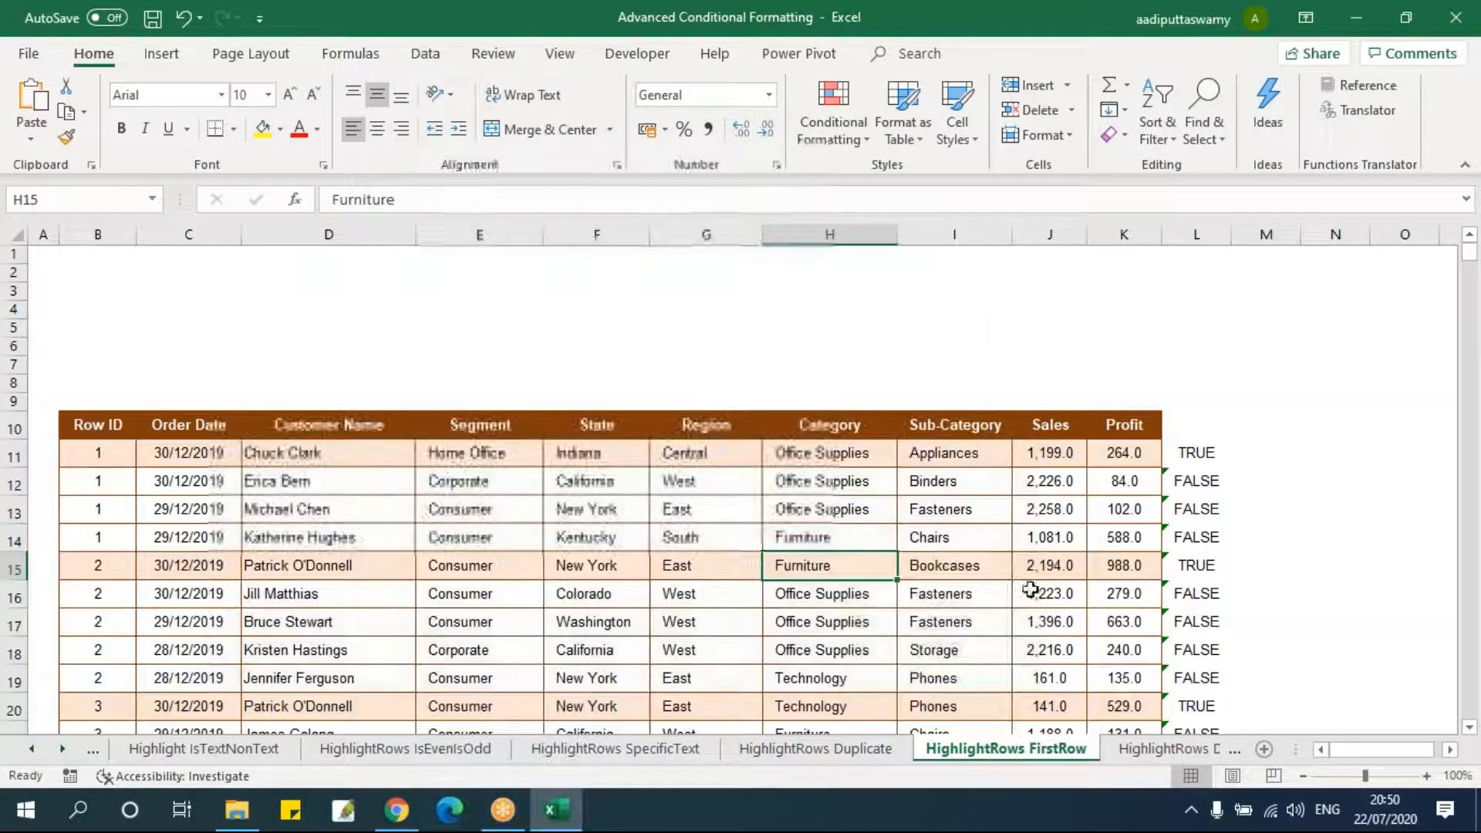
- Check the highlighting on the first row of each Row ID group throughout the table
scroll(1117, 580, down, 8)
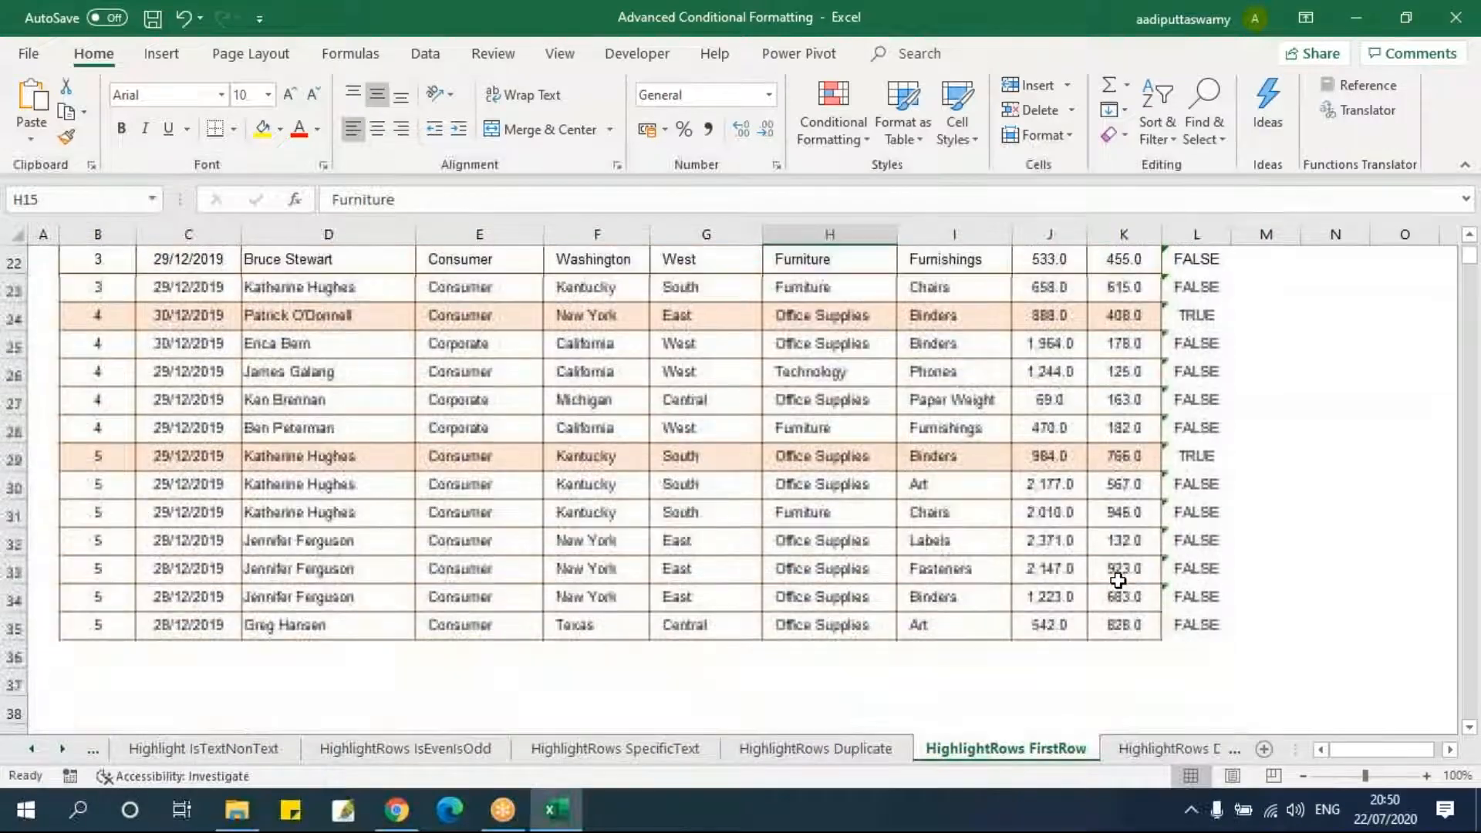
drag(103, 373, 1120, 371)
scroll(824, 546, up, 7)
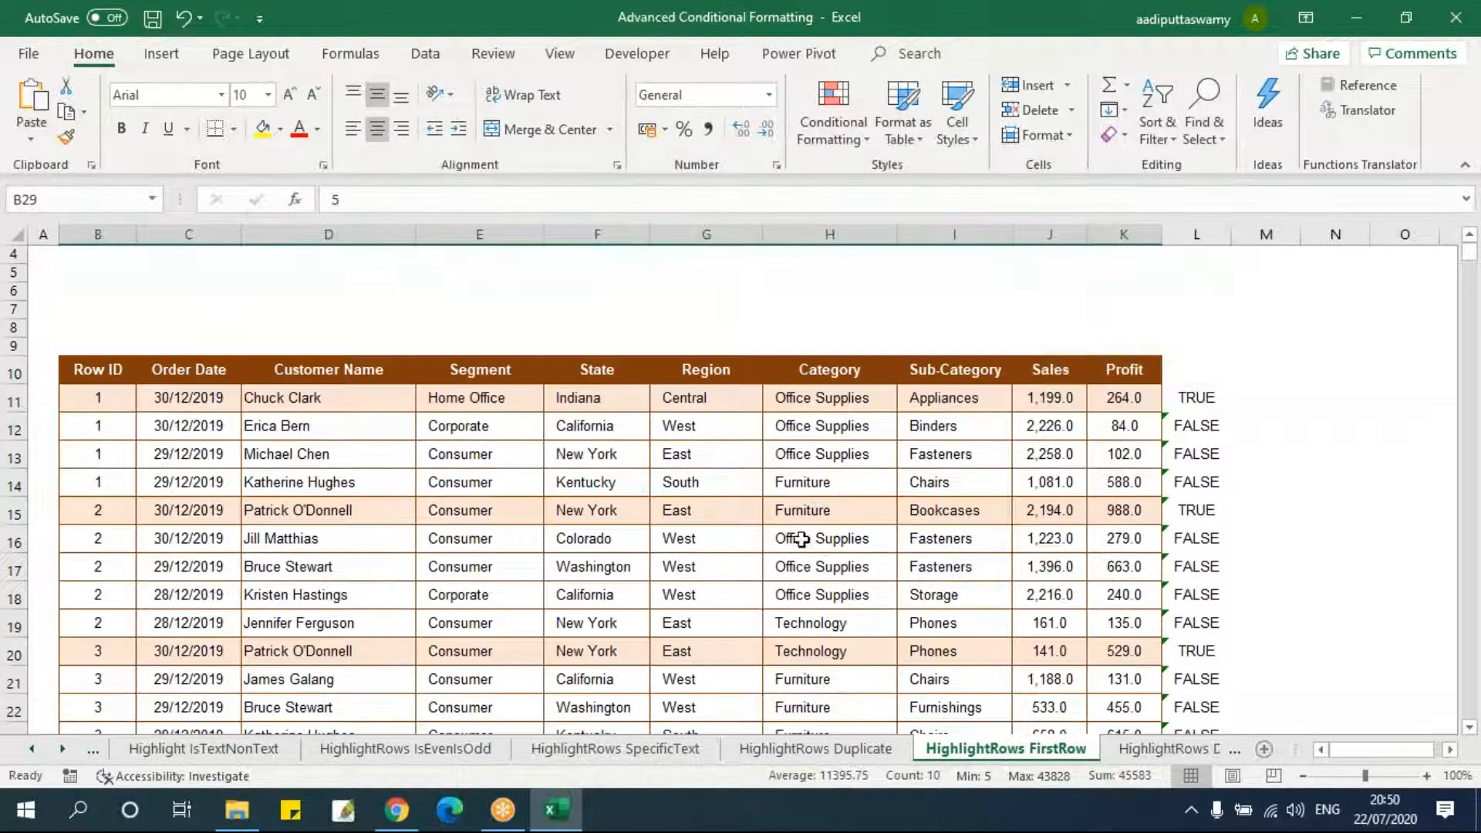
click(597, 482)
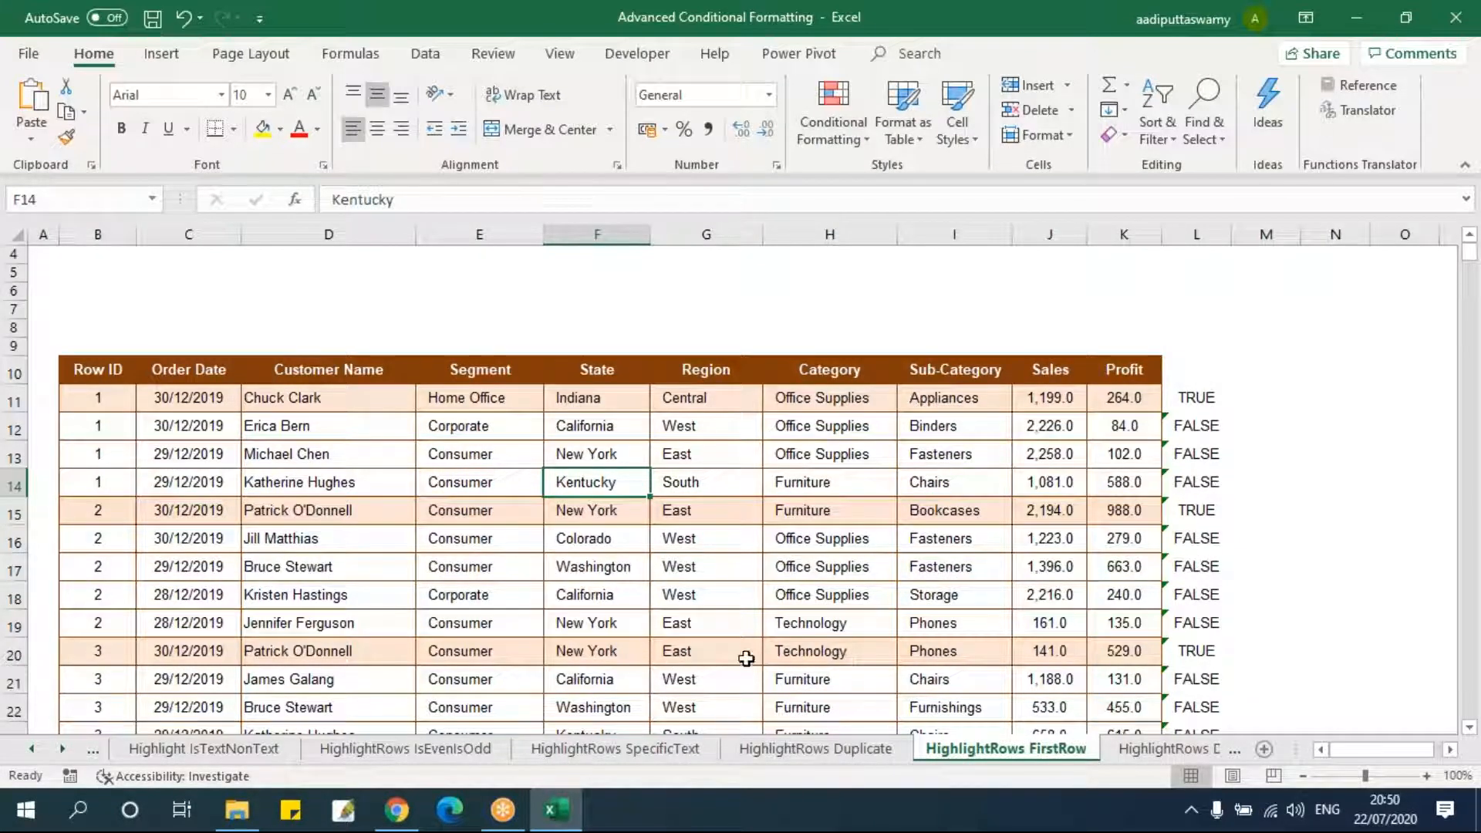
- Open the HighlightRows Date Occuring sheet and select all Order Date values from C11 down
click(1168, 751)
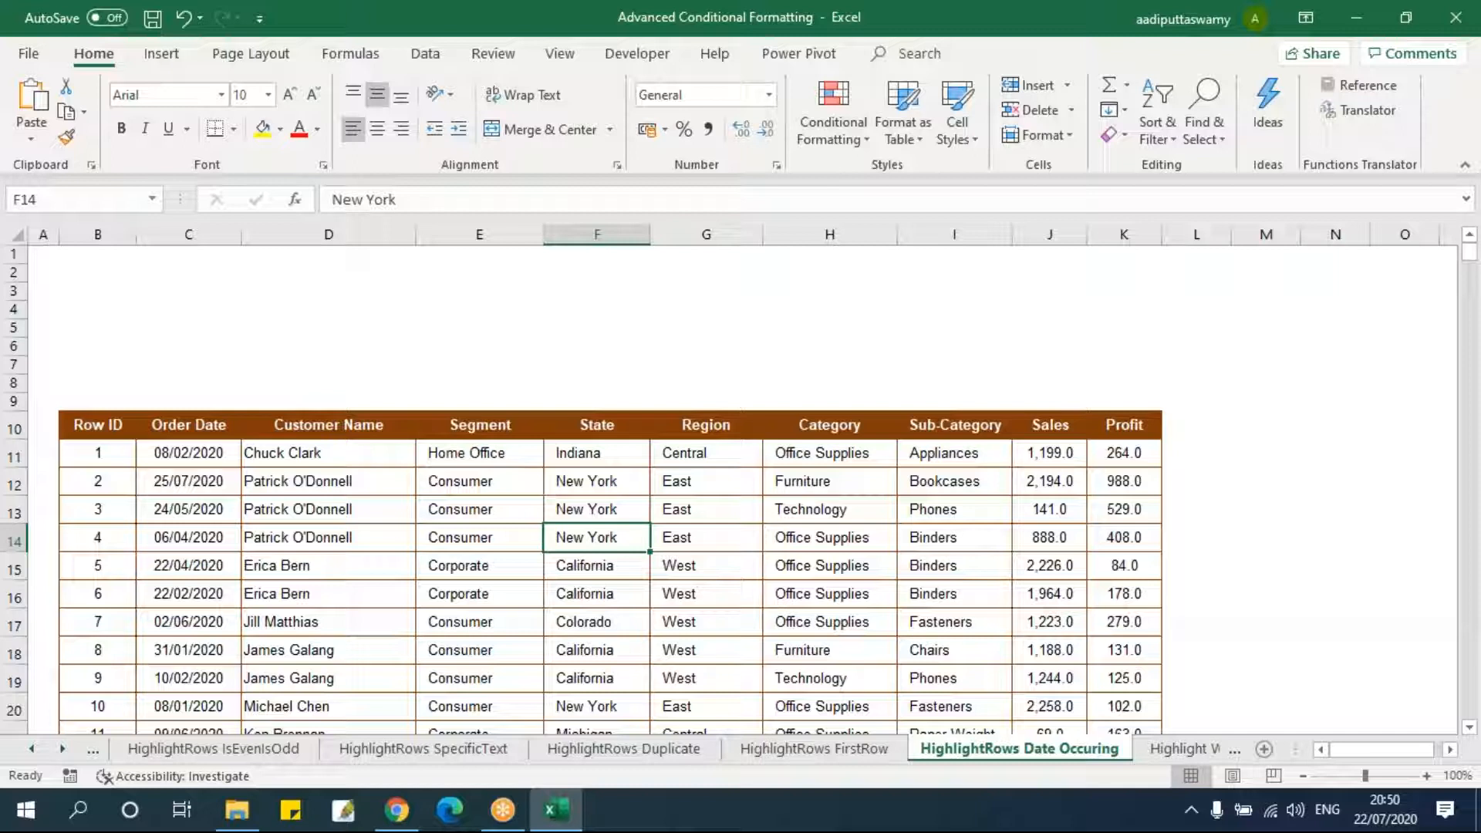
click(327, 509)
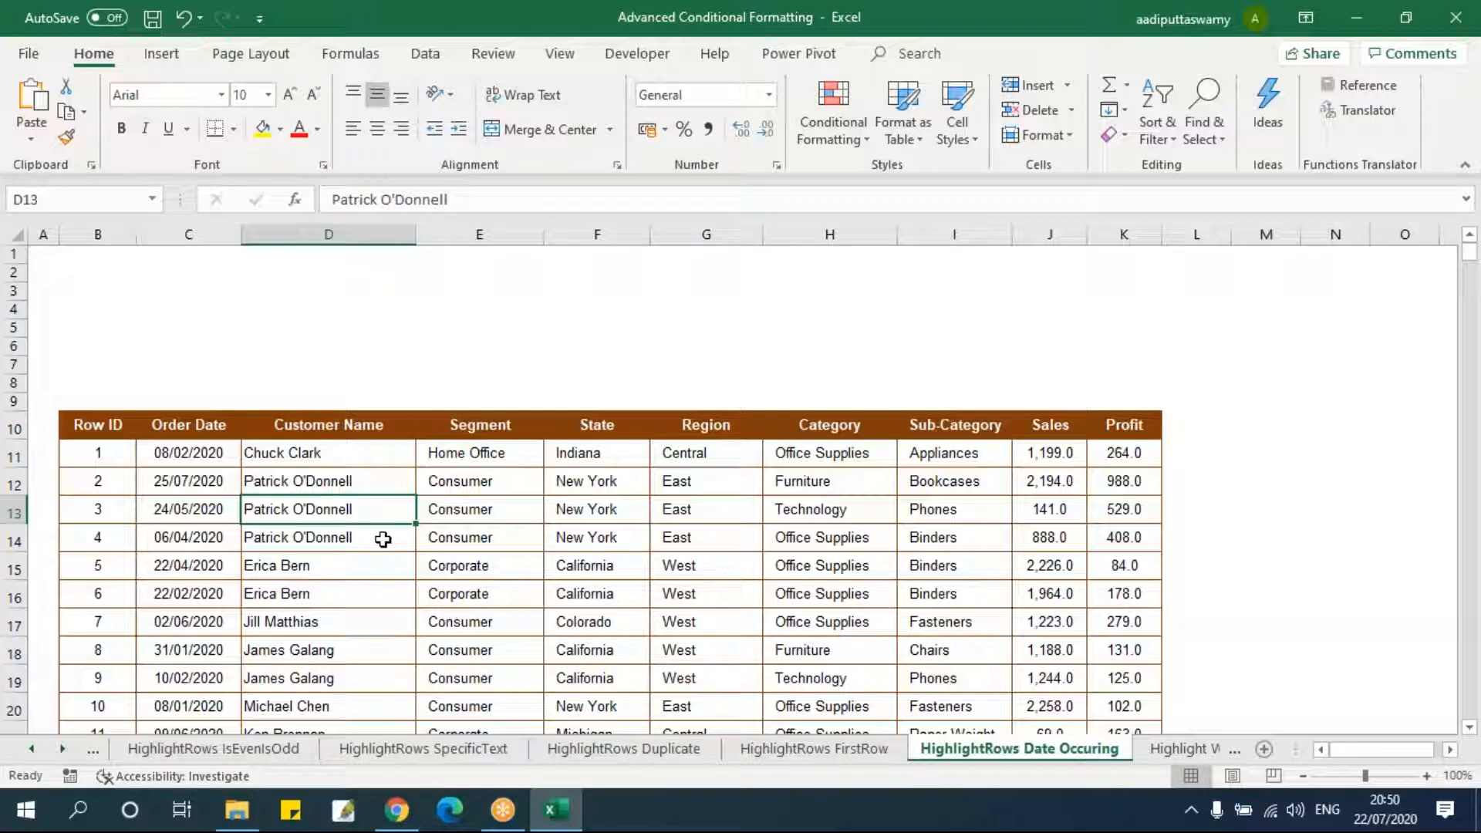
click(132, 465)
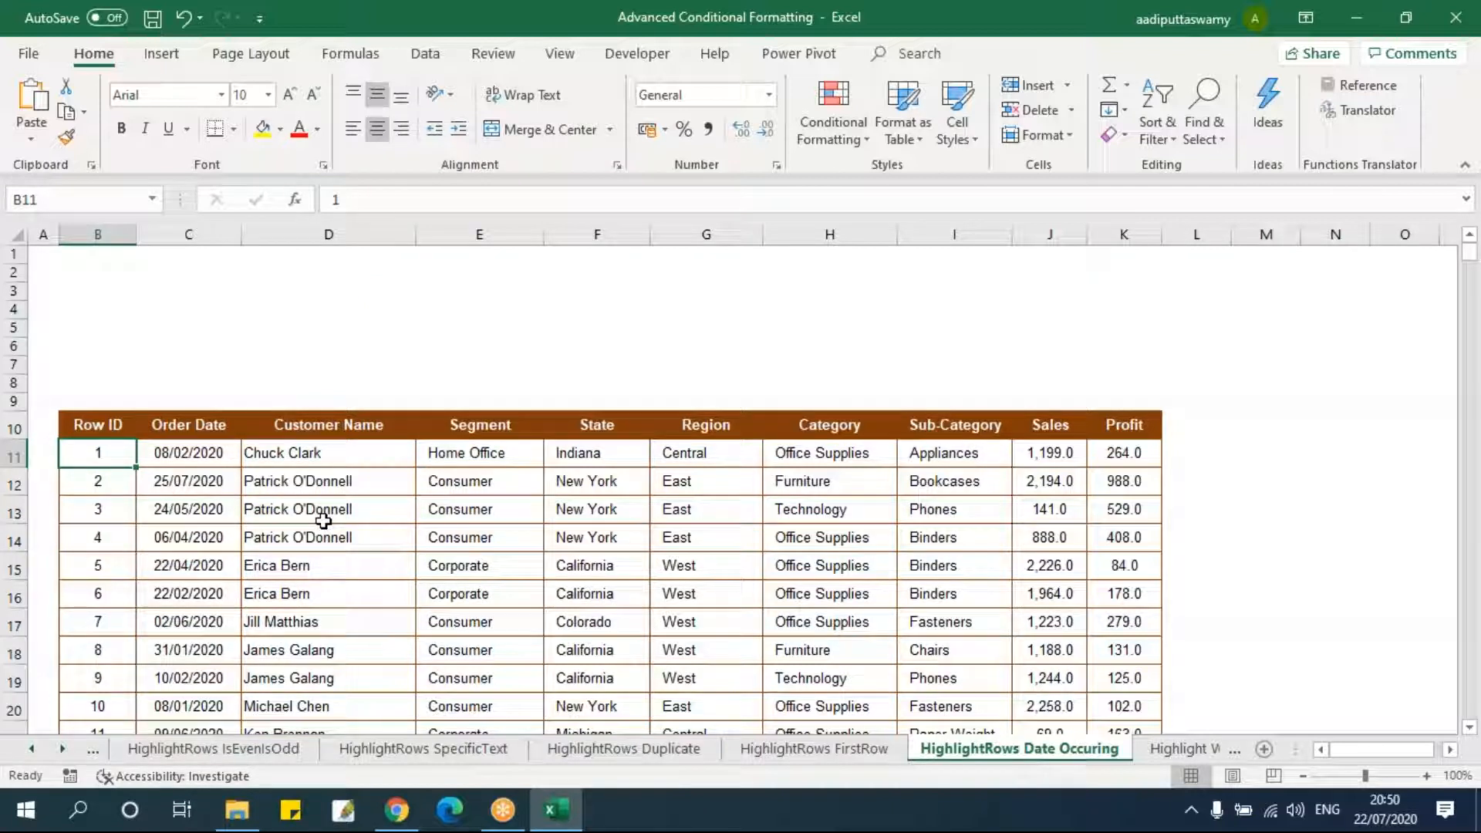
key(Up)
key(Right)
key(Down)
key(ctrl+shift+Down)
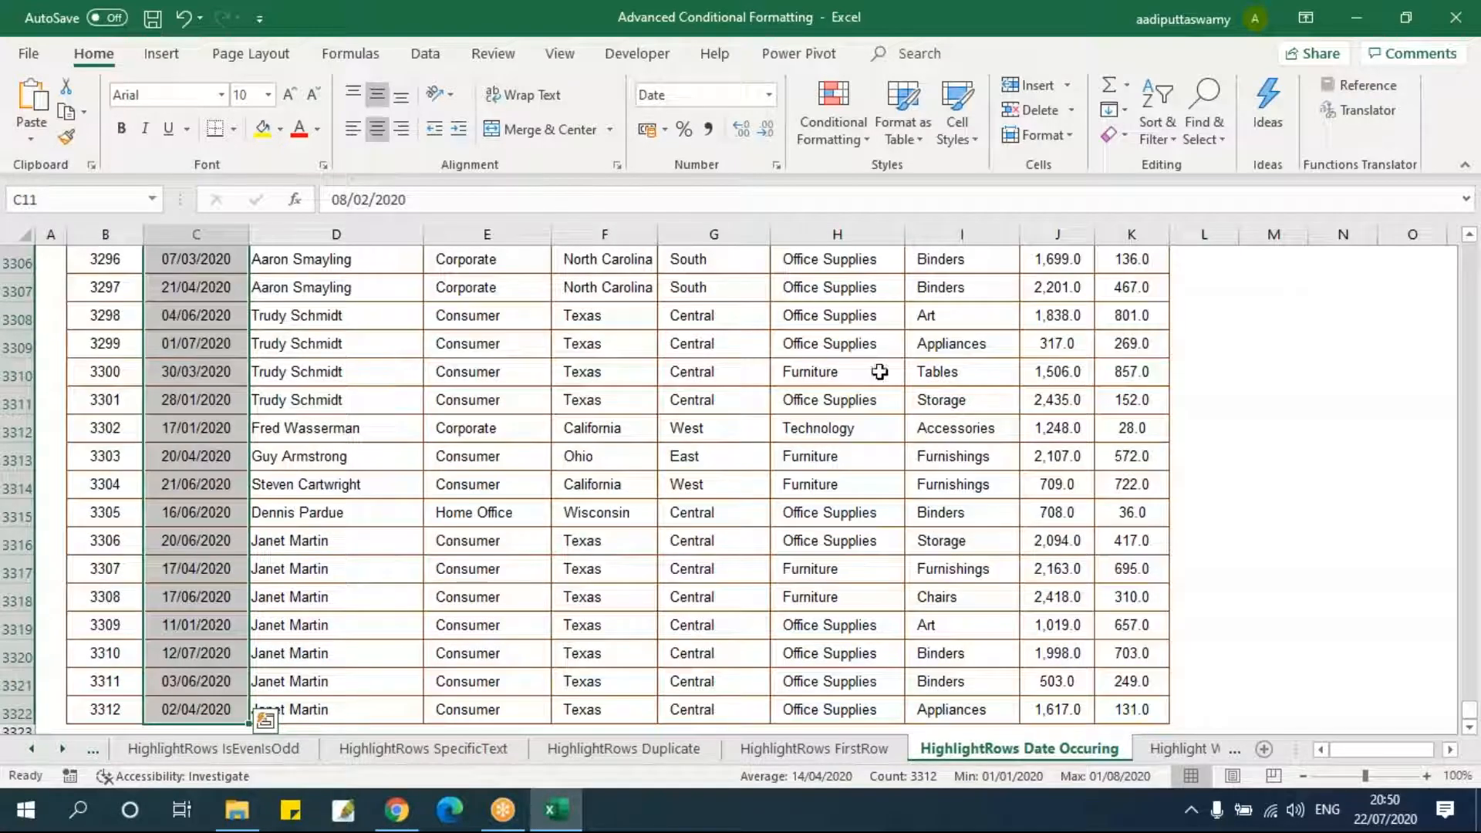
- Start a new rule for the selected dates that formats only cells with Dates Occurring set to Today
click(848, 131)
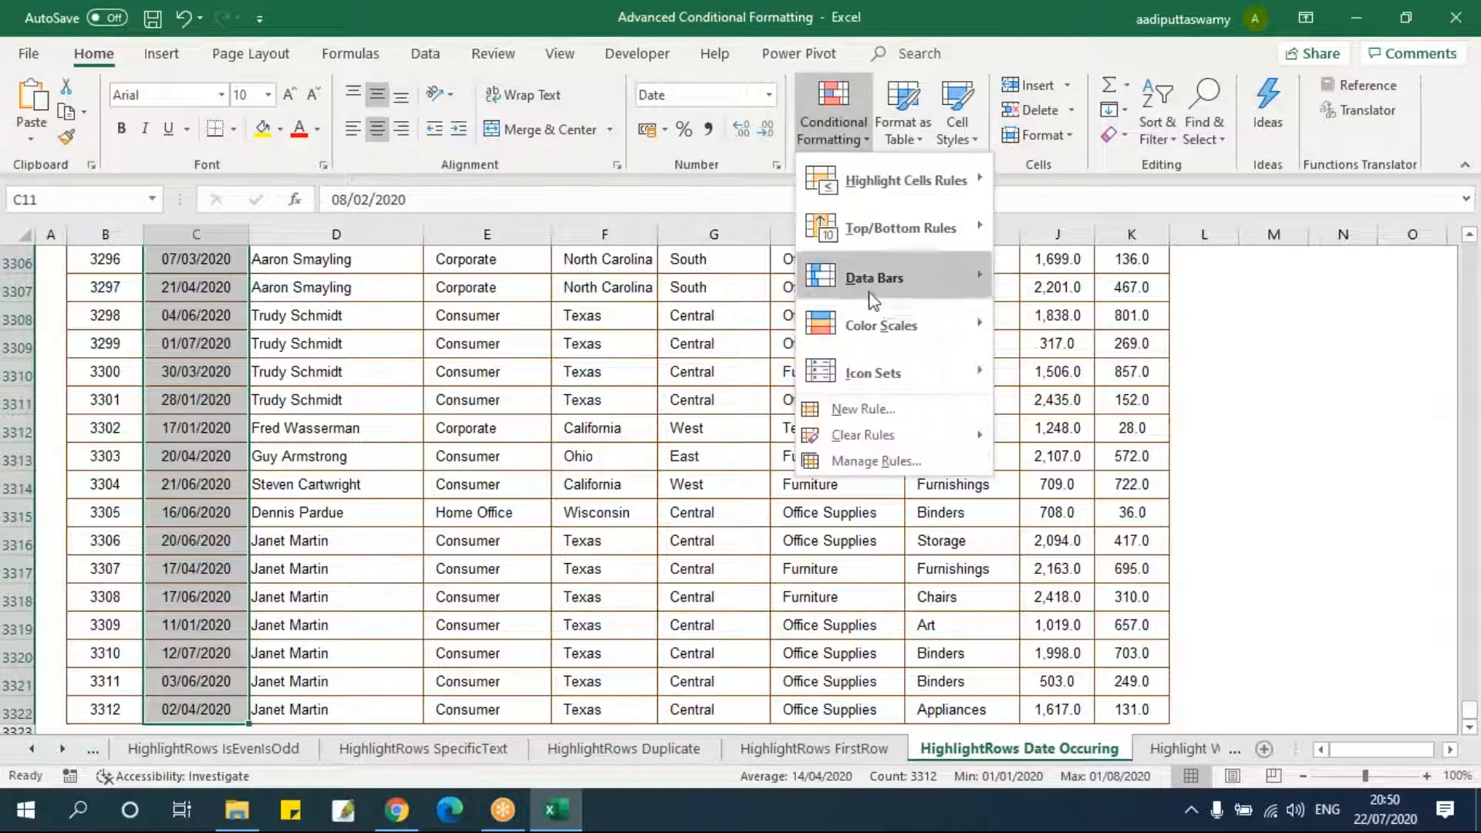
click(862, 409)
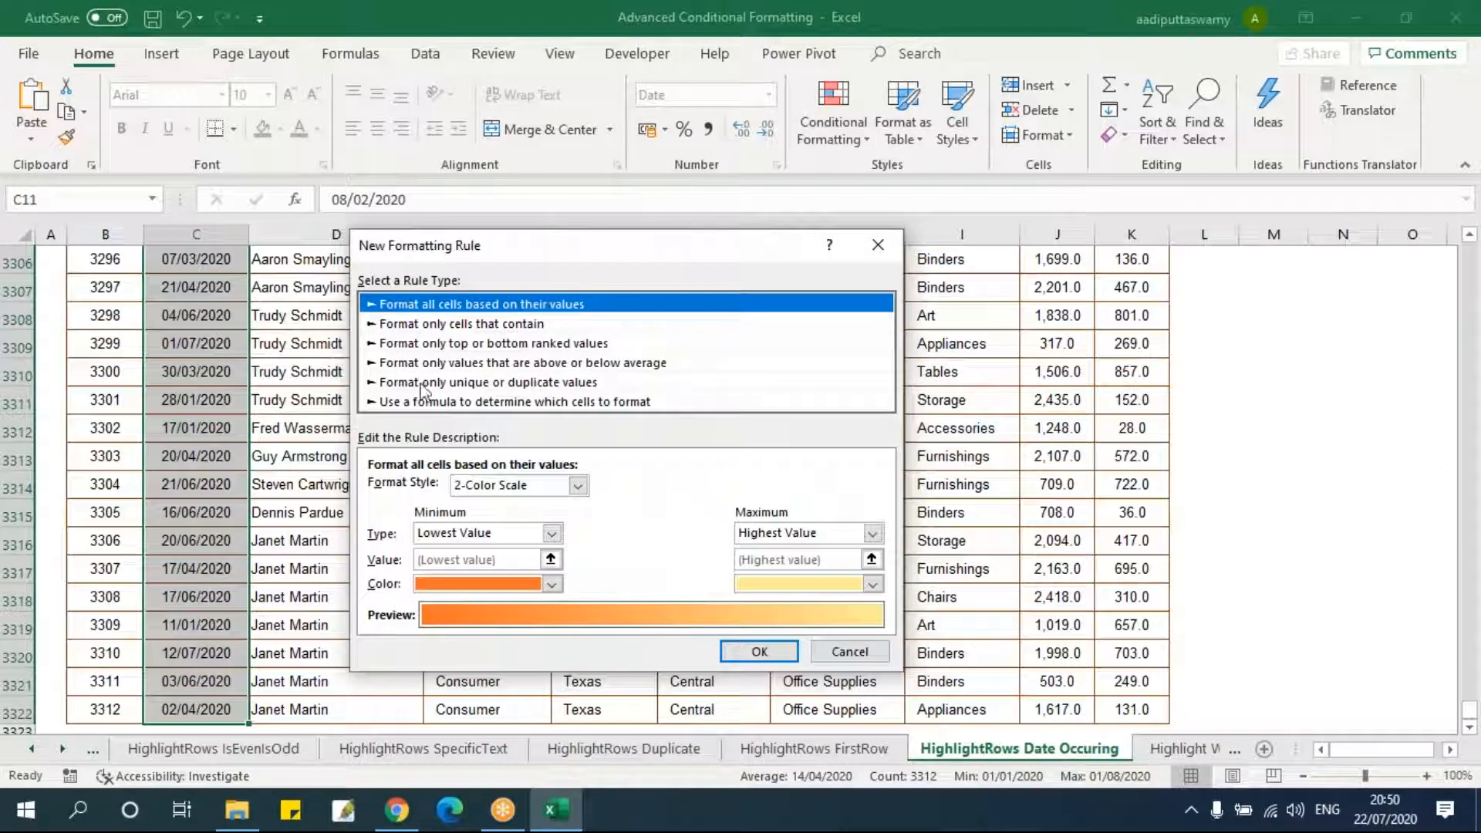
click(426, 325)
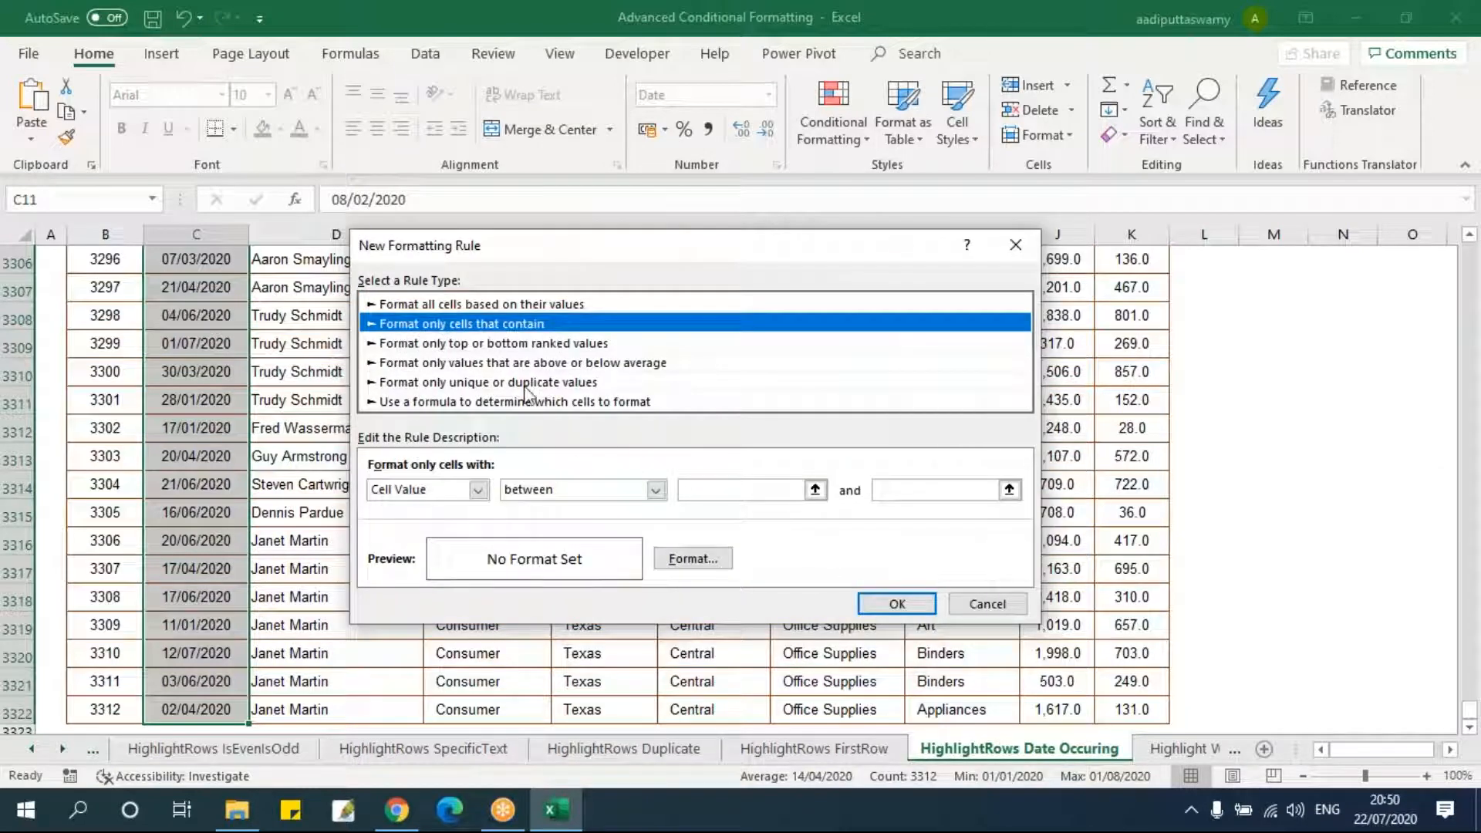
click(477, 490)
click(421, 542)
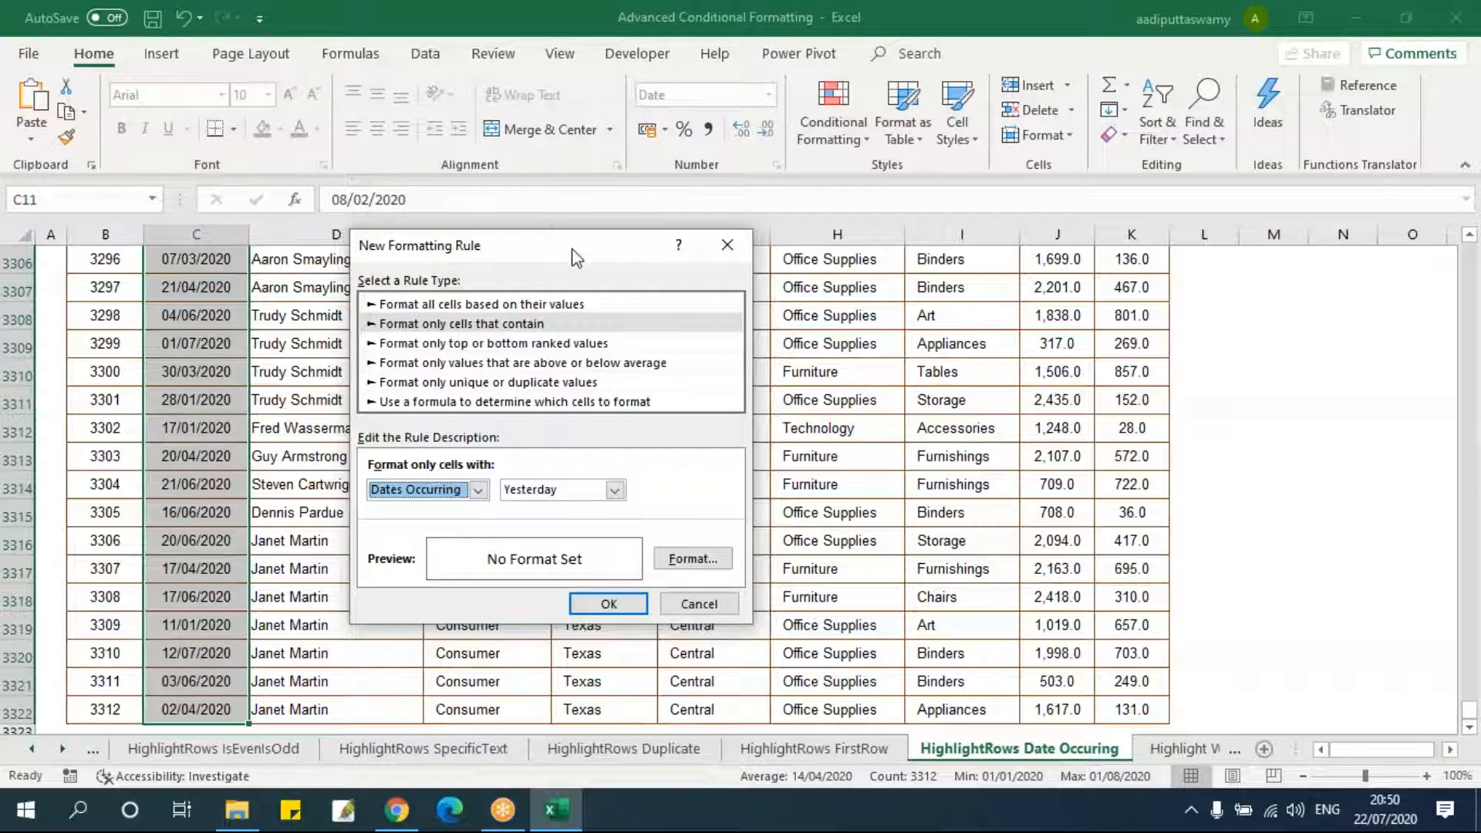
drag(575, 257, 644, 199)
click(624, 432)
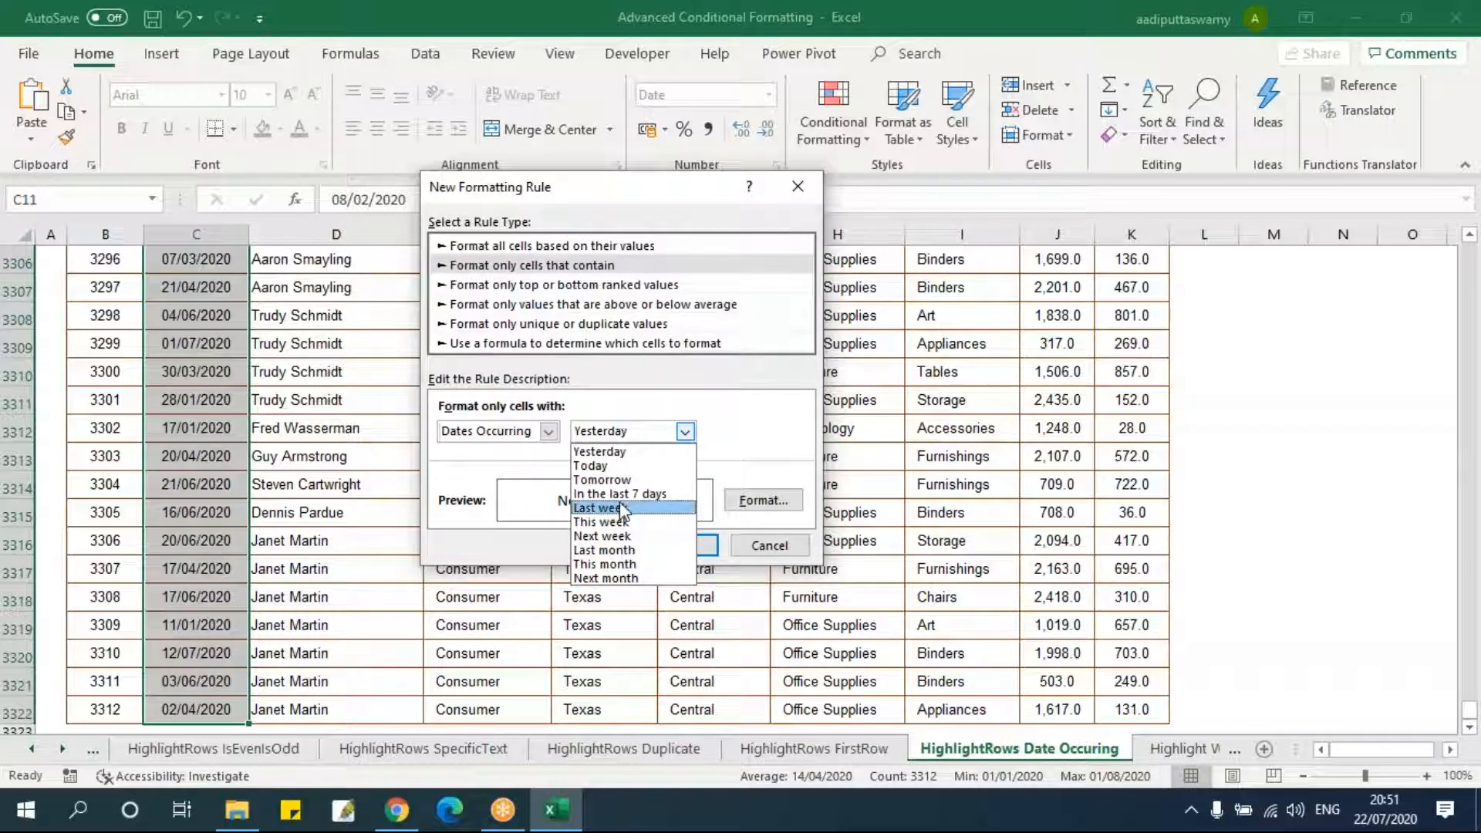
click(603, 466)
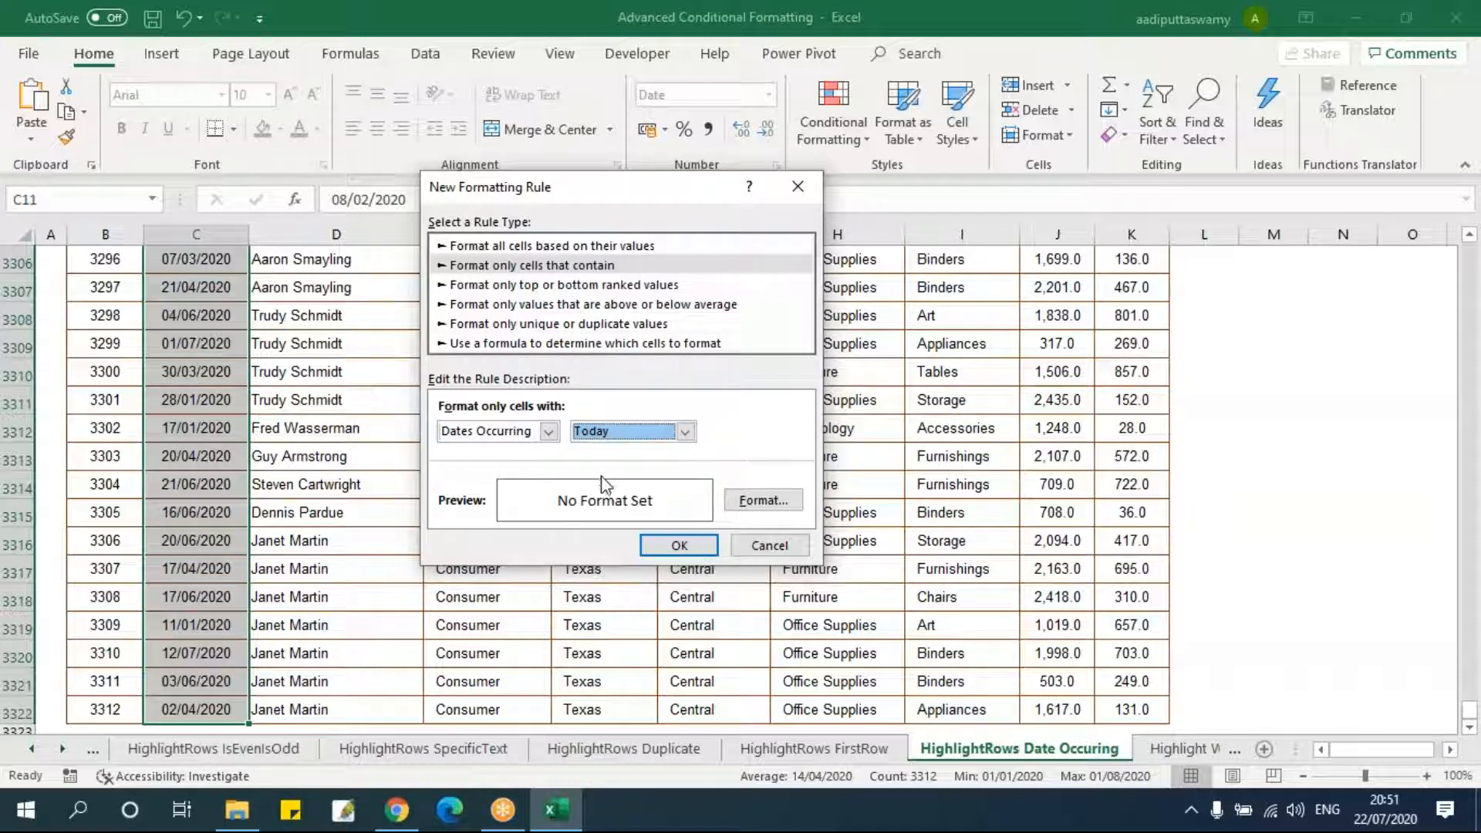
- Set an orange fill for the Today rule and apply it to the Order Date values
click(759, 499)
click(473, 265)
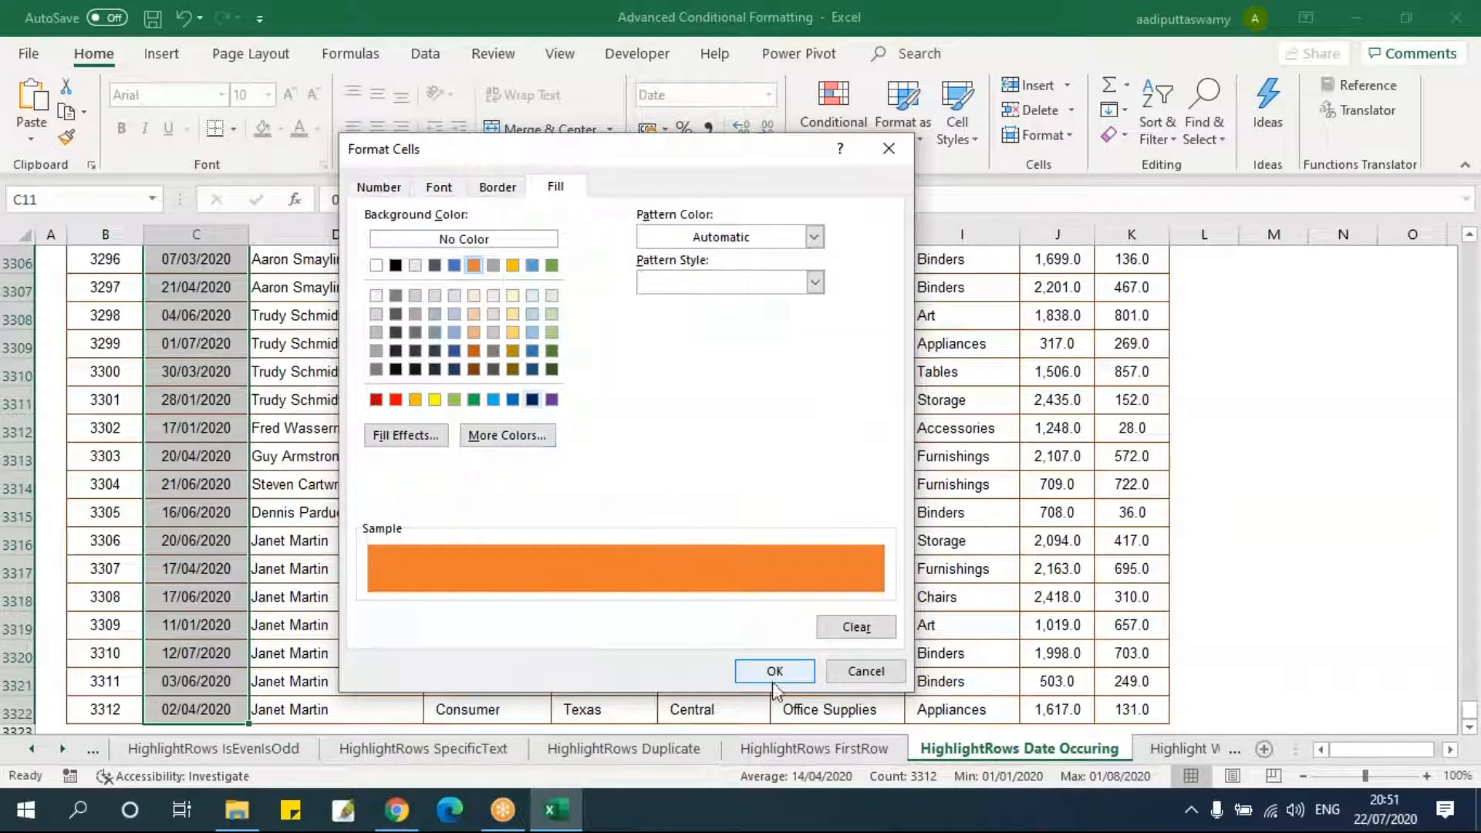
click(774, 670)
click(677, 545)
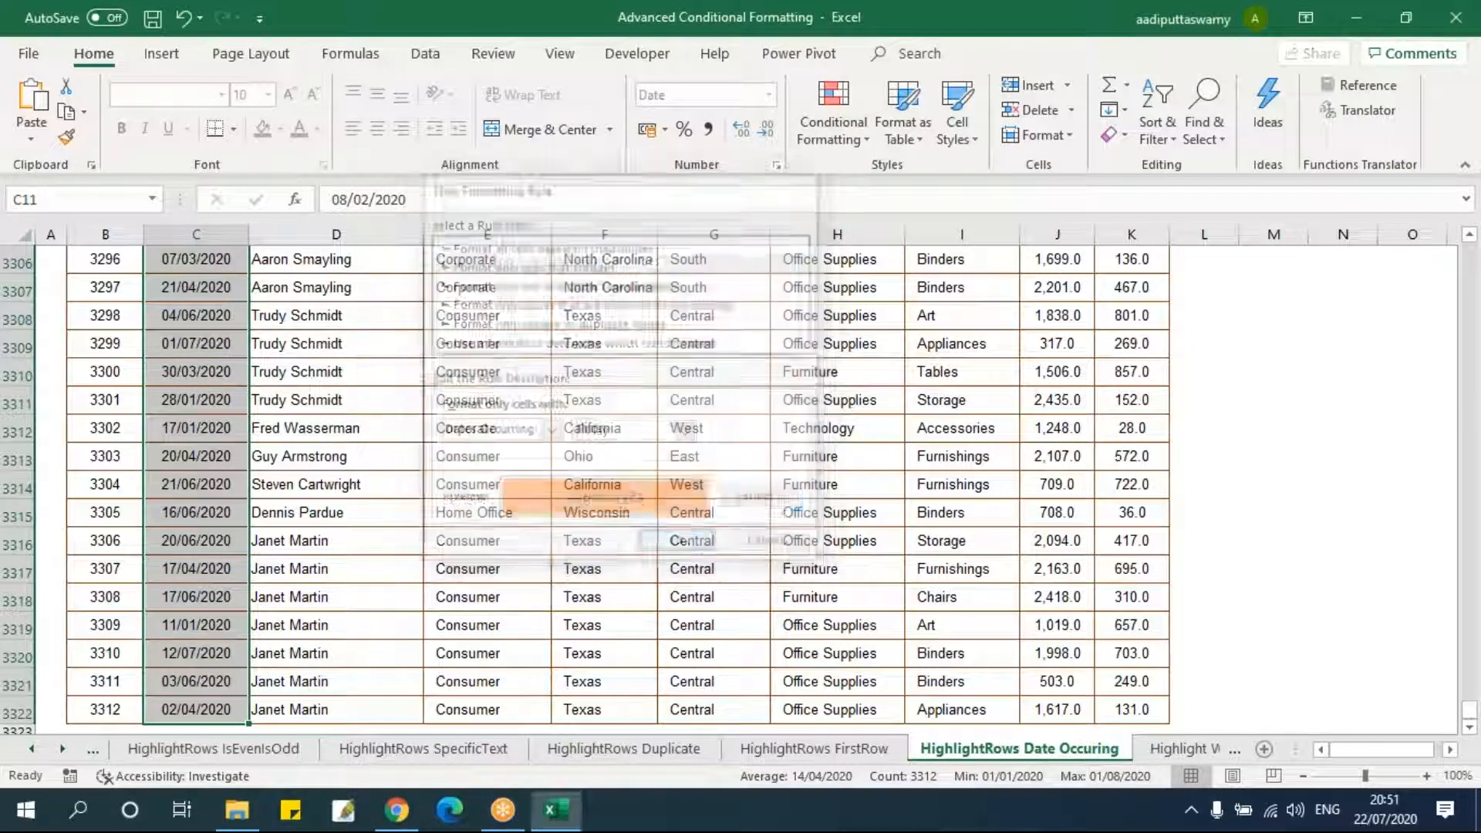
- Add filters to the table's header row B10:K10
scroll(359, 517, up, 6)
key(Up)
key(Up)
key(Down)
key(Down)
key(Up)
key(Left)
key(ctrl+shift+Right)
key(alt+d)
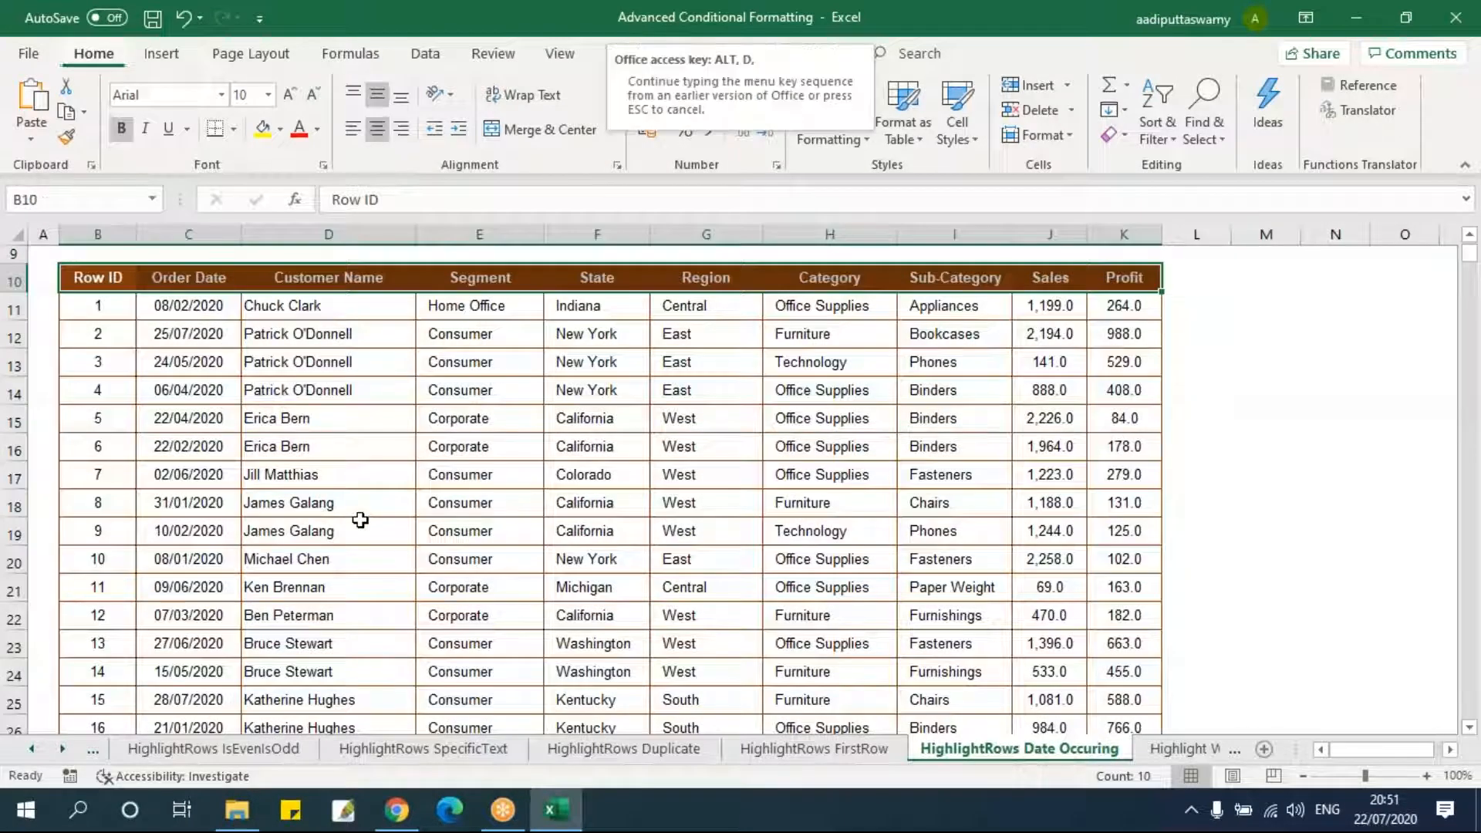
click(417, 559)
key(alt+d)
key(f)
key(f)
- Filter the Order Date column by the orange cell color
click(231, 280)
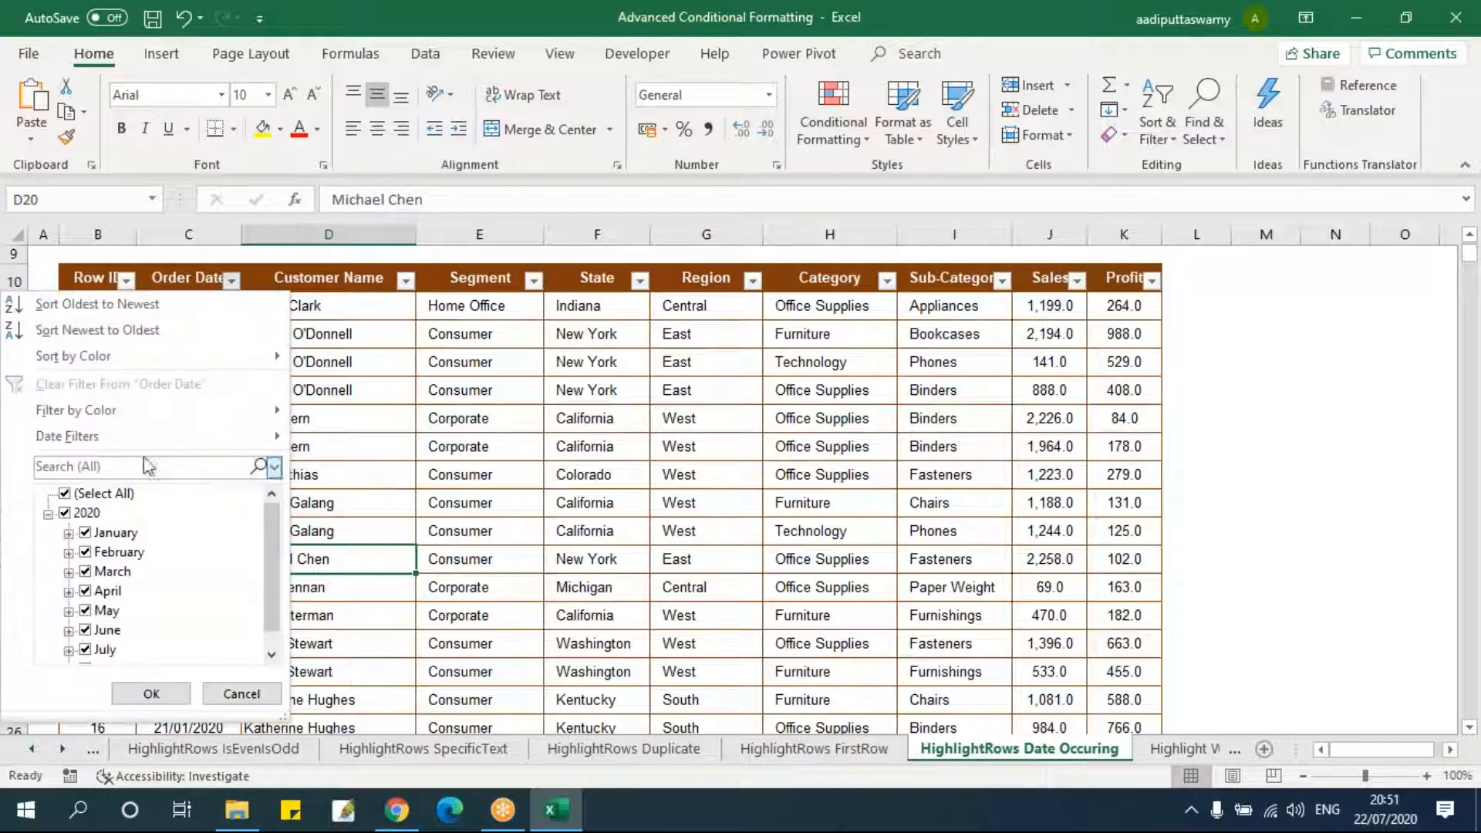
mouse_move(123, 410)
click(350, 439)
click(223, 340)
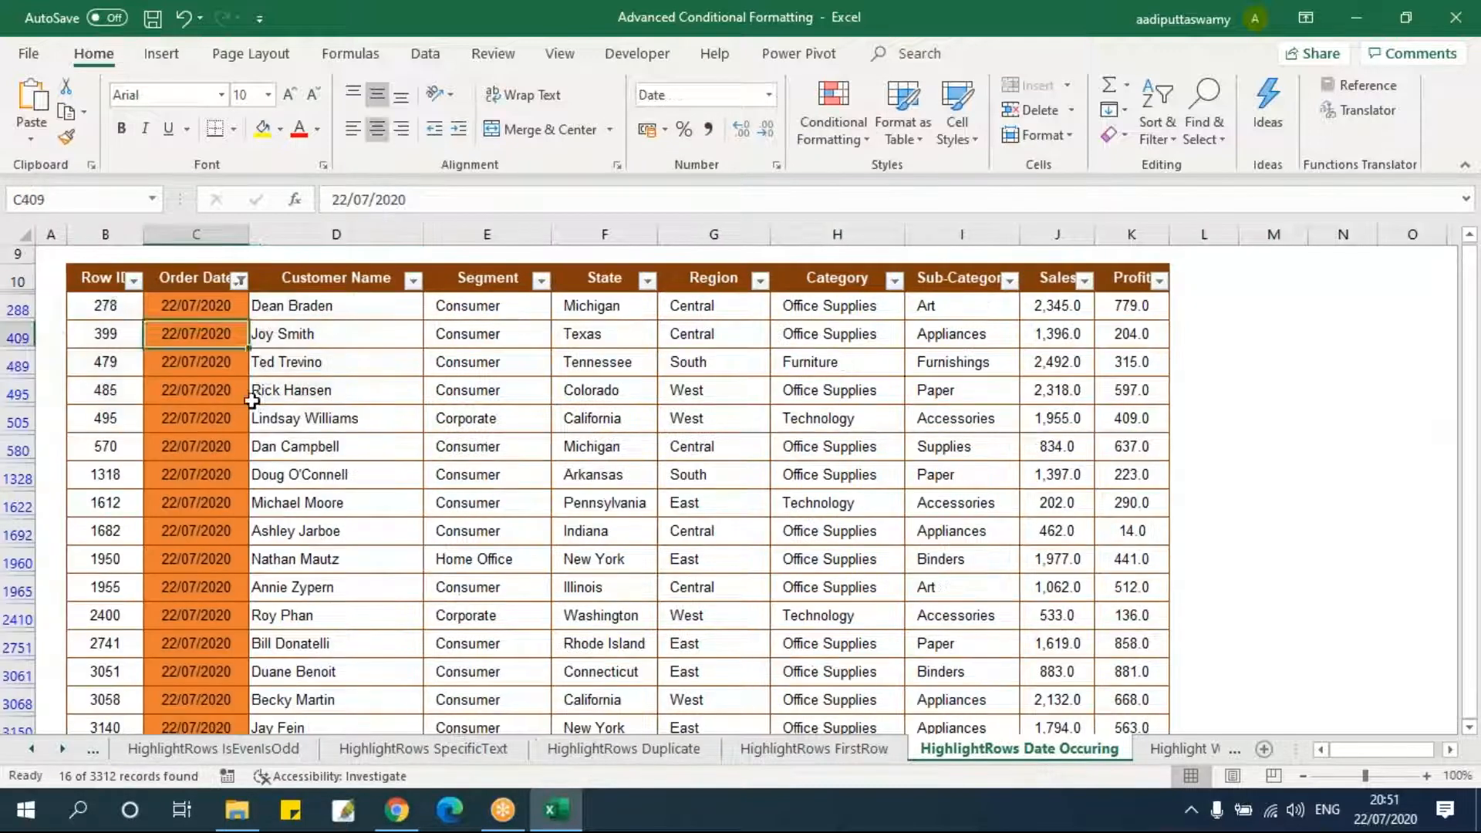
- Examine the highlighted Order Date cells in the filtered records and the extent of the first record's row
scroll(251, 432, down, 2)
scroll(252, 439, up, 5)
click(202, 483)
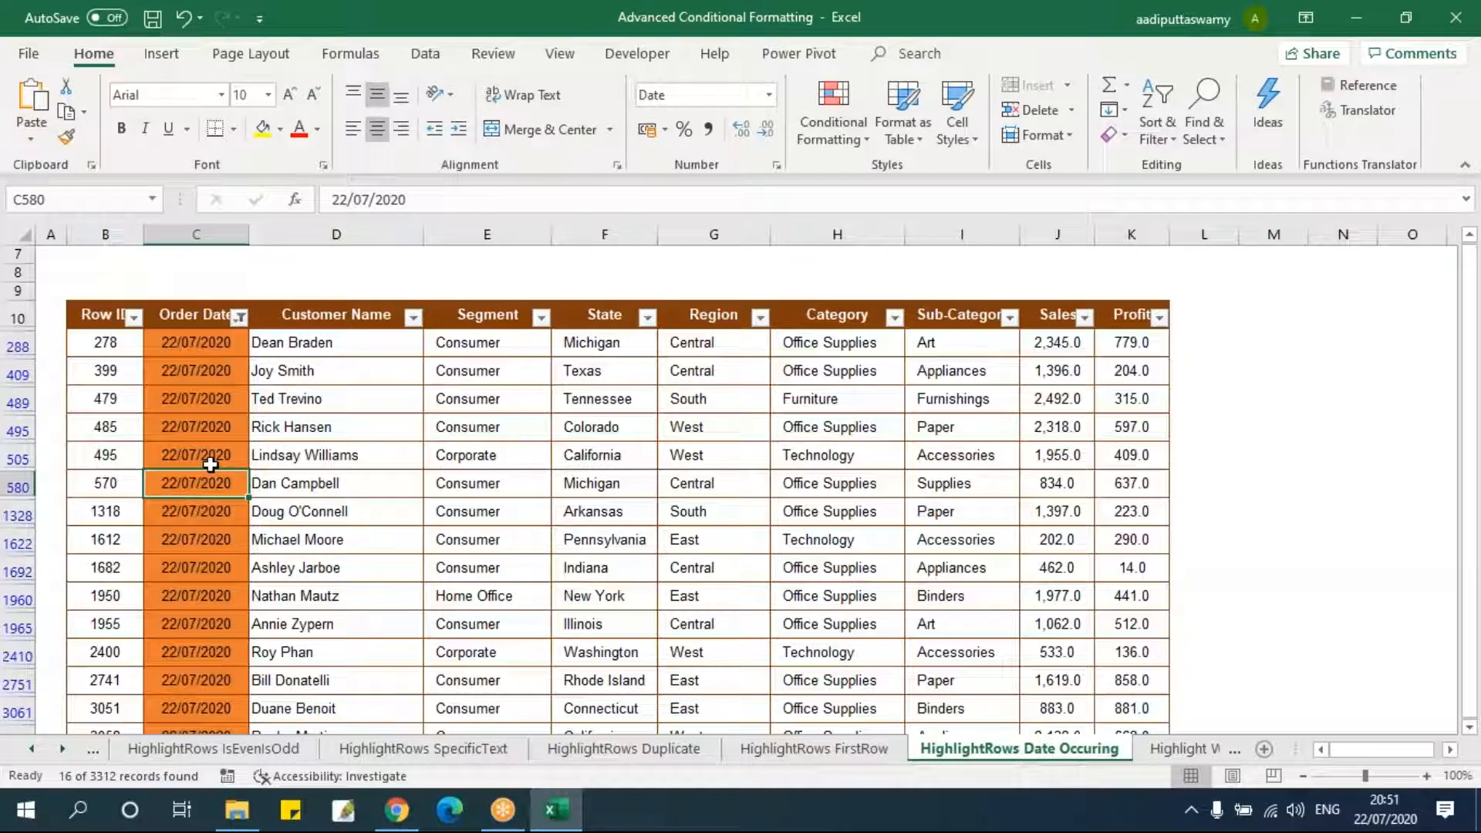
drag(109, 342, 1143, 343)
- Clear the color filter and remove the filters from the table header
key(alt+d)
key(f)
key(s)
key(ctrl+shift+l)
- Clear the conditional formatting rules from the Order Date cells, from C11 to the end of the column
click(211, 347)
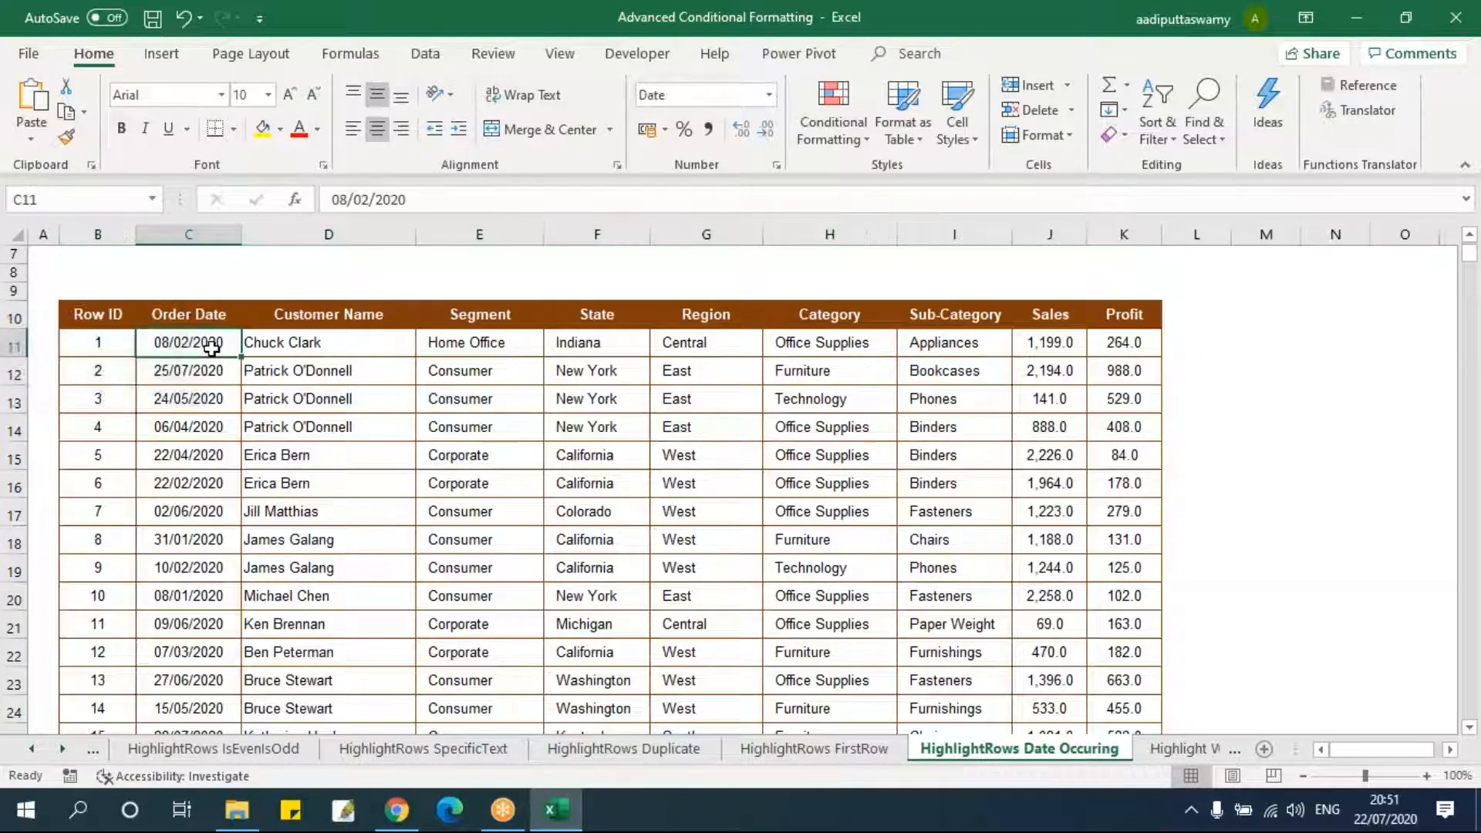
key(ctrl+shift+Down)
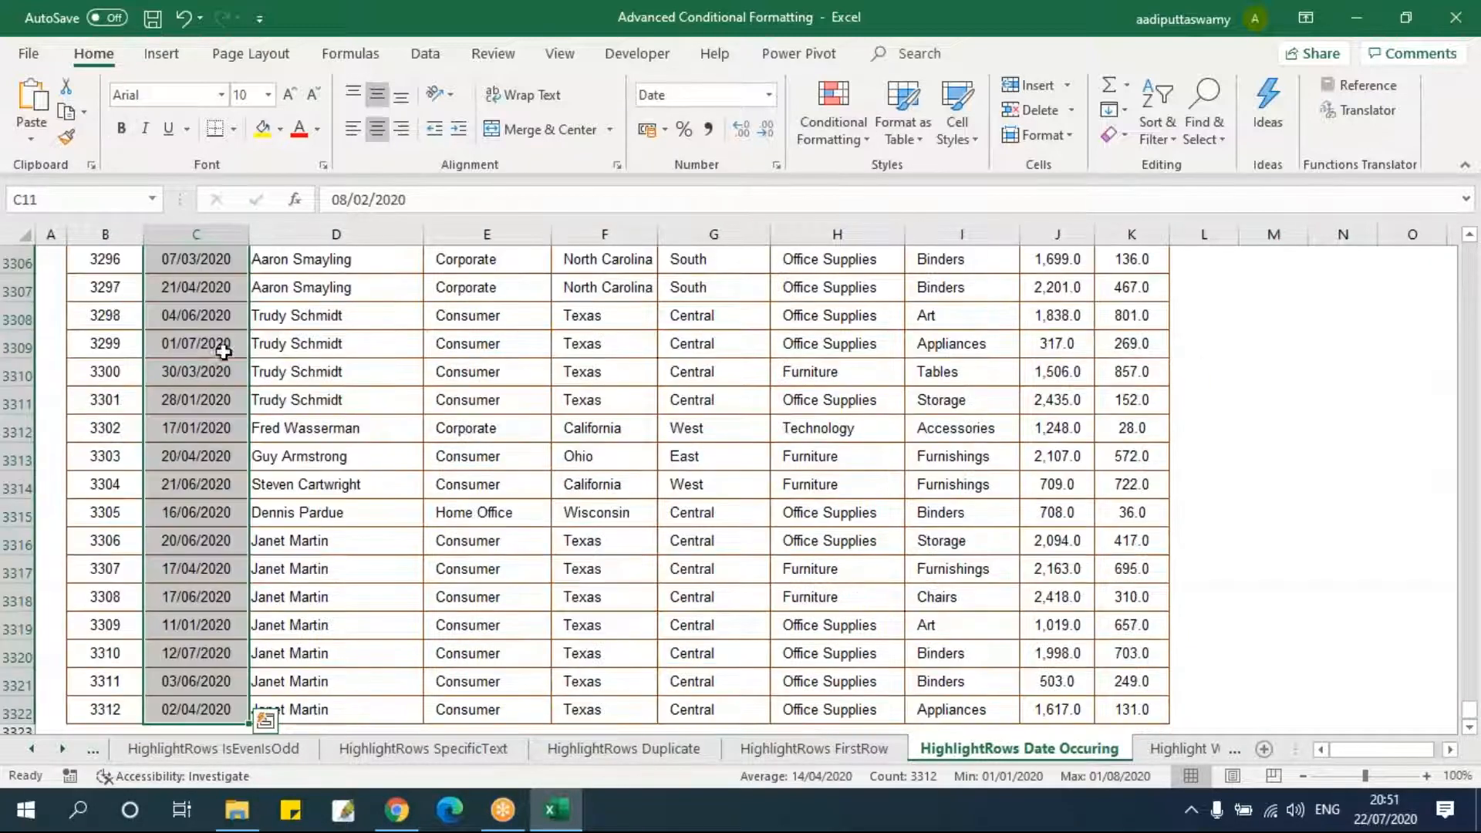
click(840, 135)
mouse_move(862, 326)
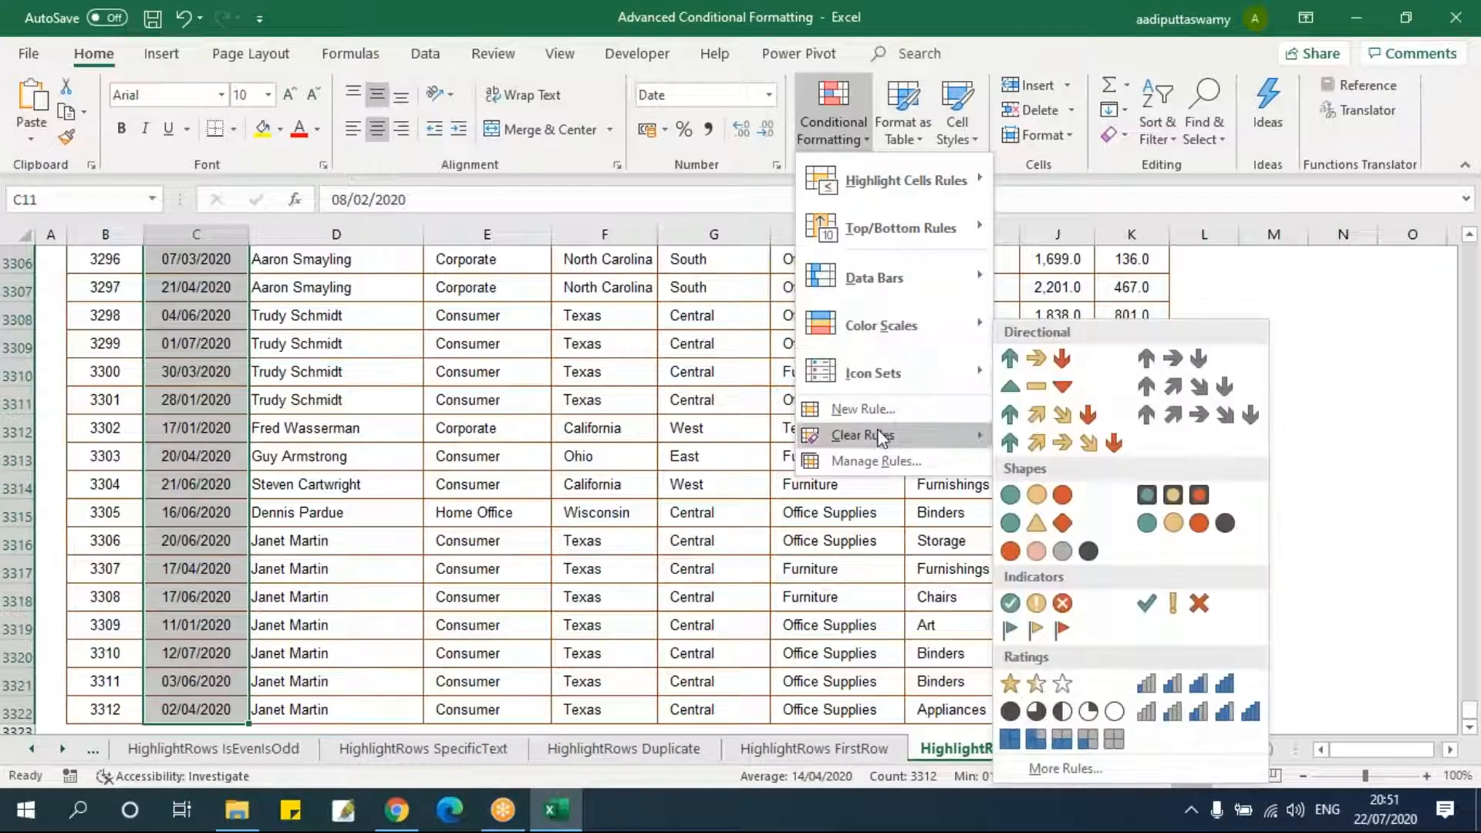
mouse_move(866, 434)
click(1076, 463)
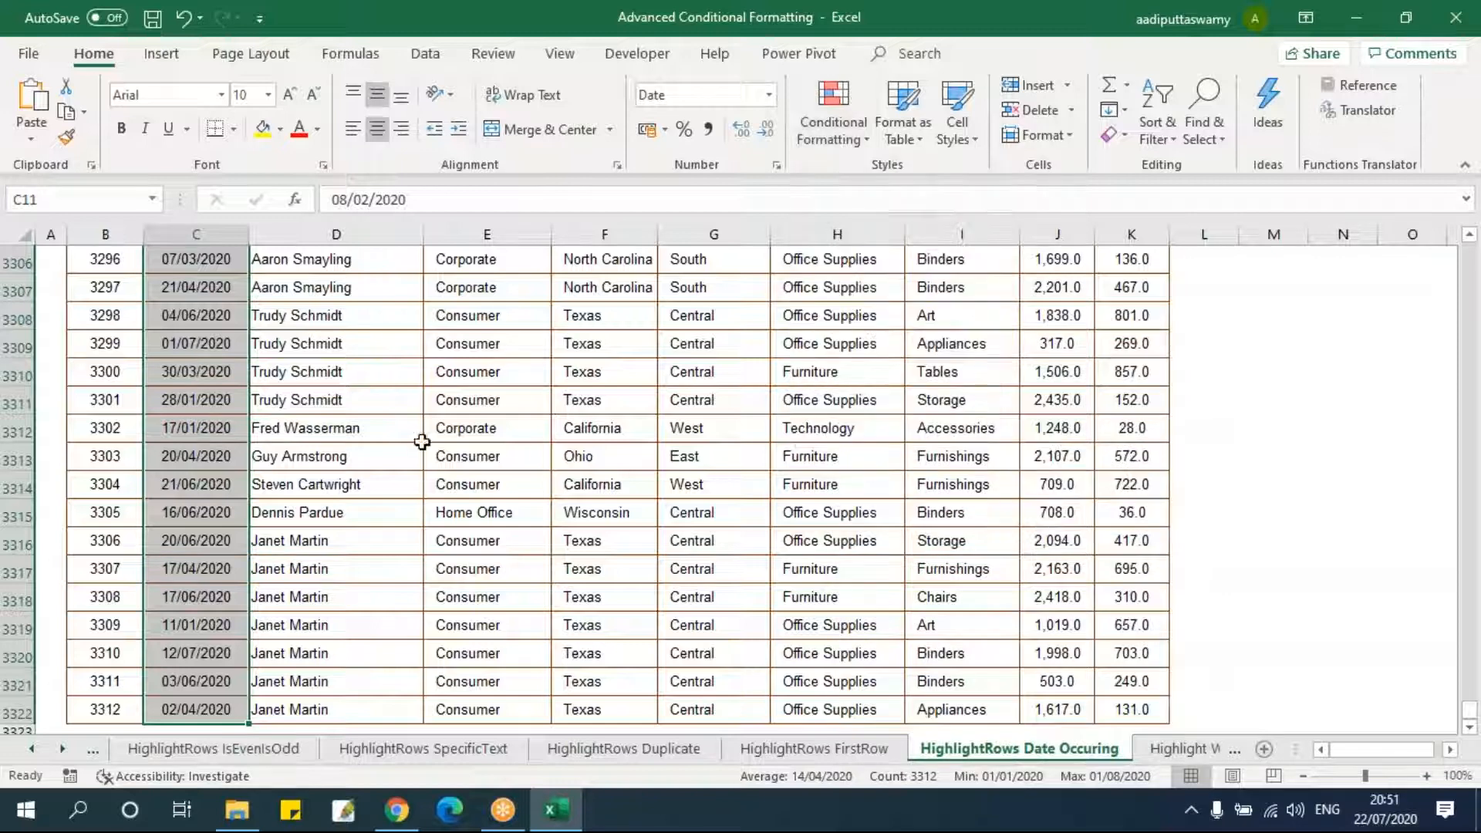
- Enter the formula =TODAY() in cell L11, beside the first record
key(ctrl+shift+Up)
key(shift+Down)
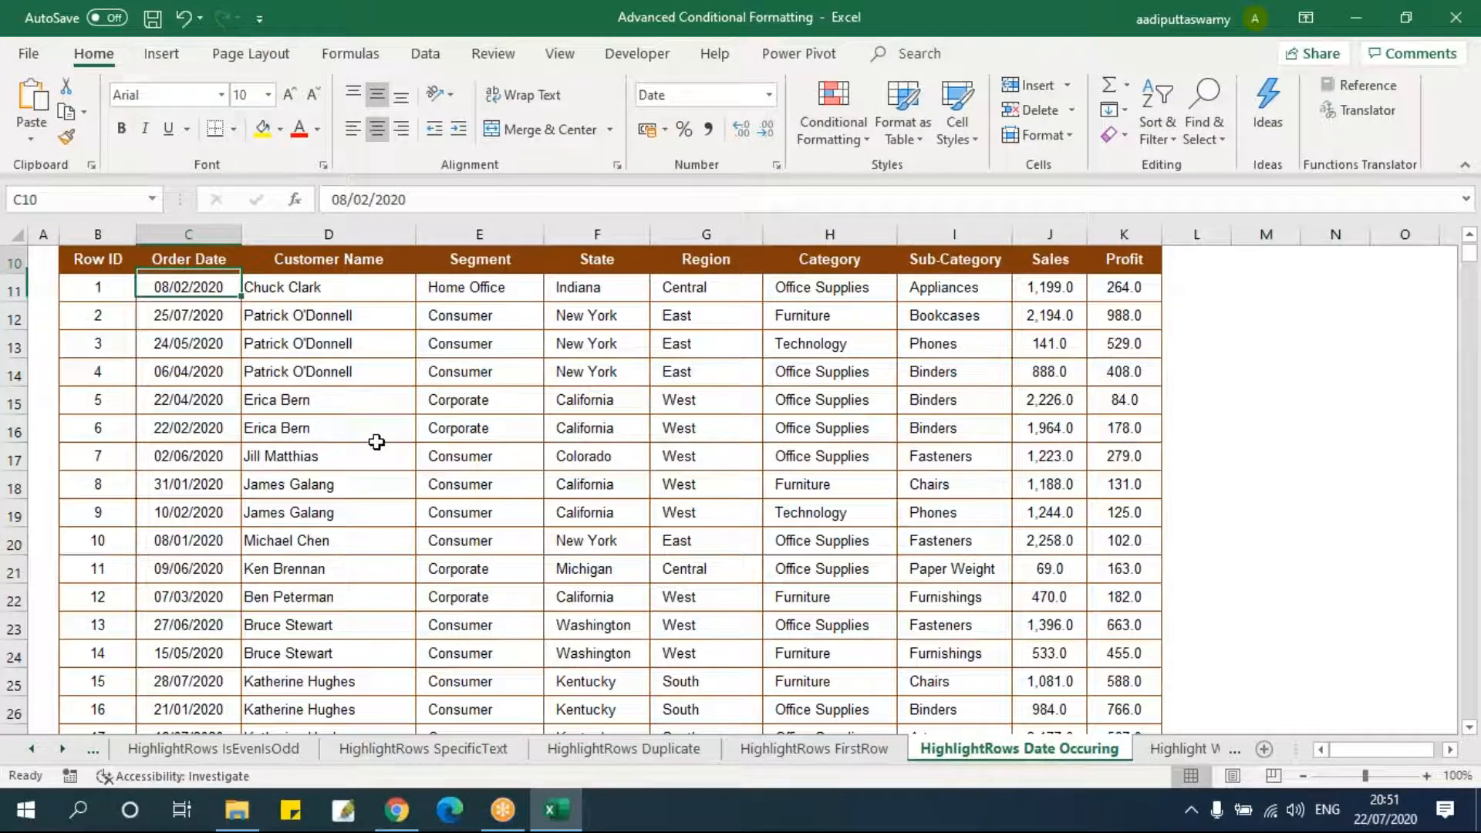
scroll(376, 442, up, 1)
key(Right)
key(Right)
key(Right)
key(Right)
key(Right)
key(Right)
key(Right)
key(Right)
key(Right)
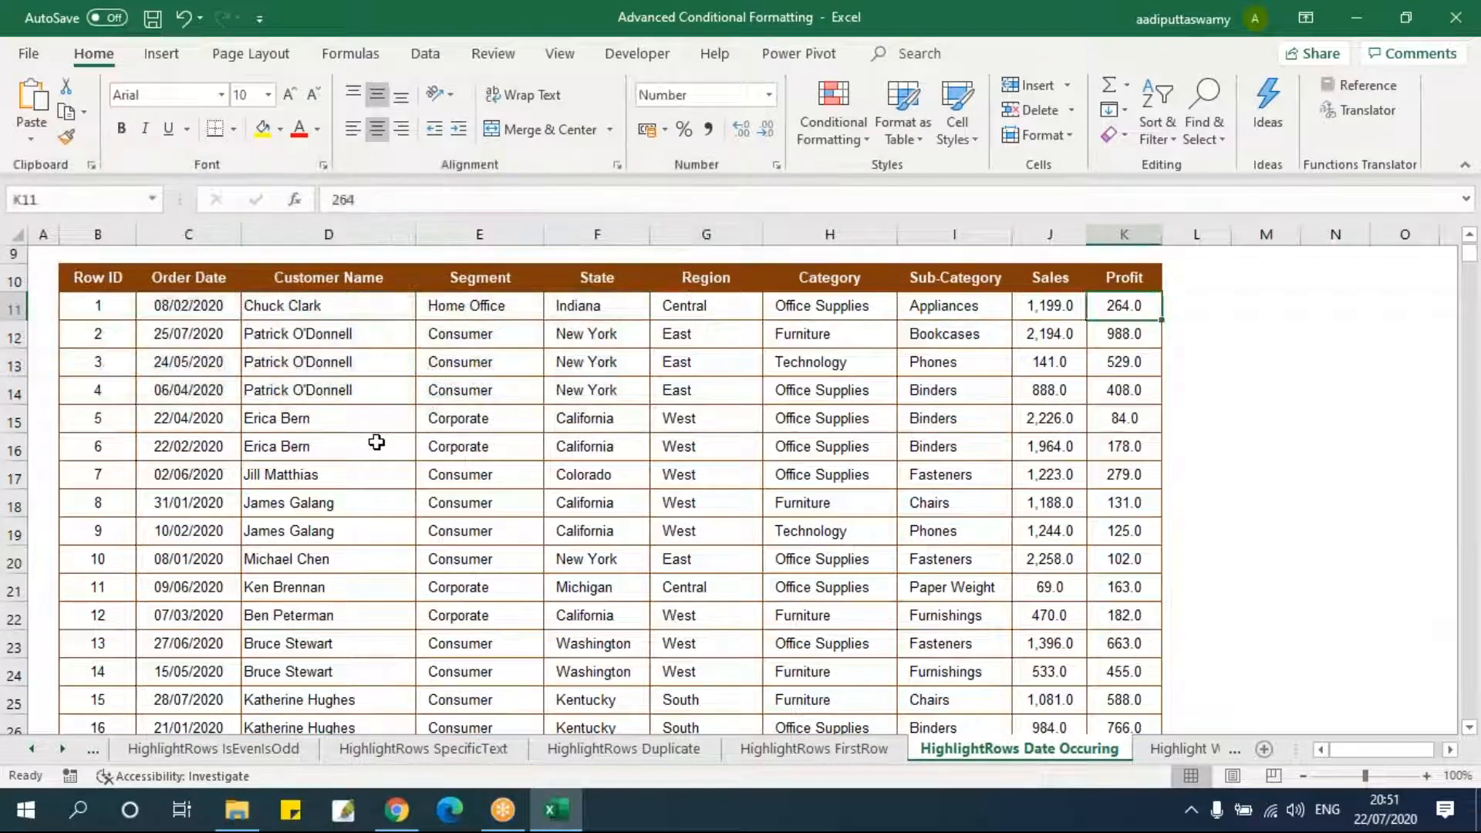
text(=today())
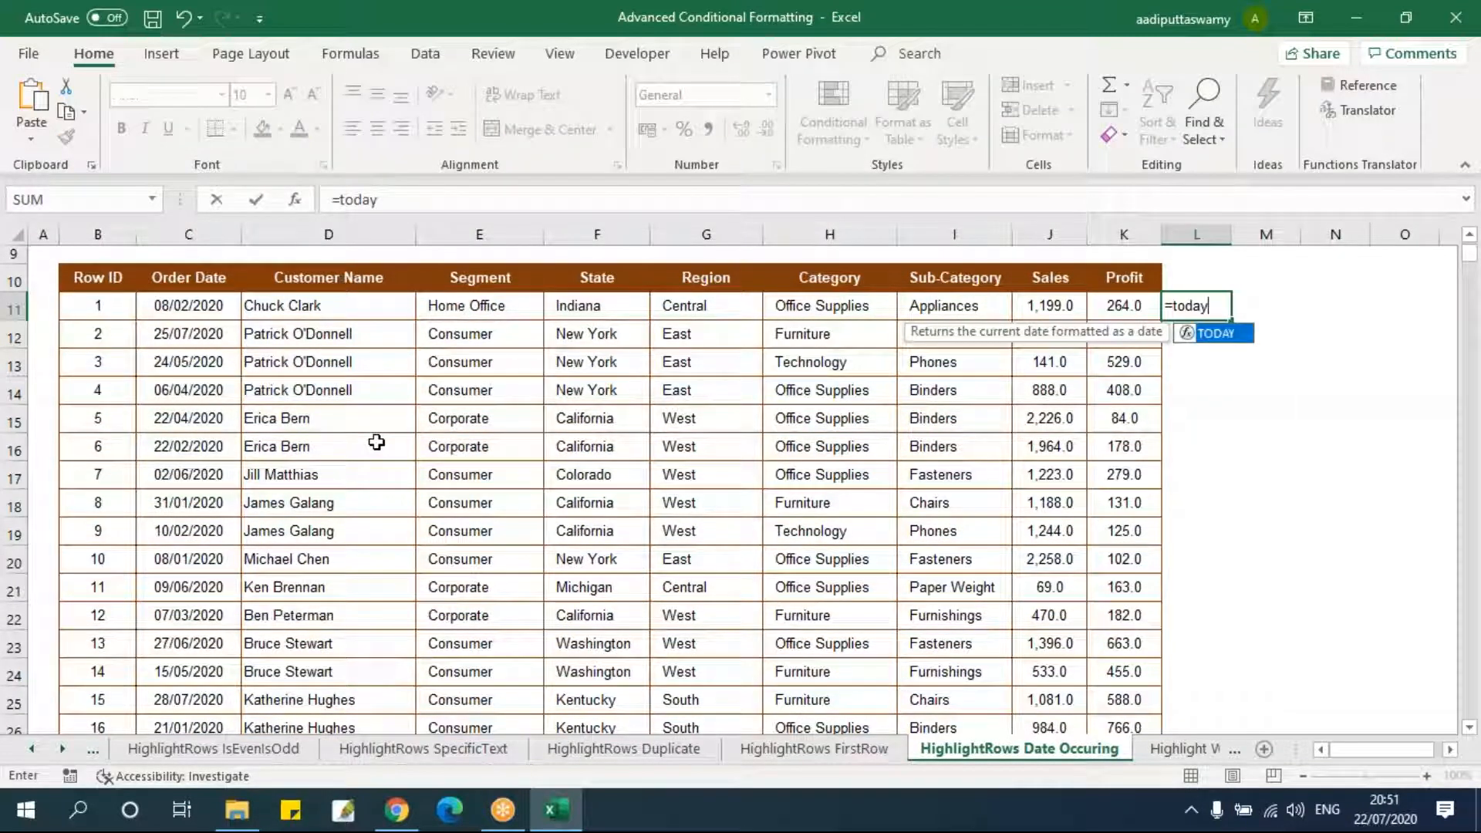
key(Return)
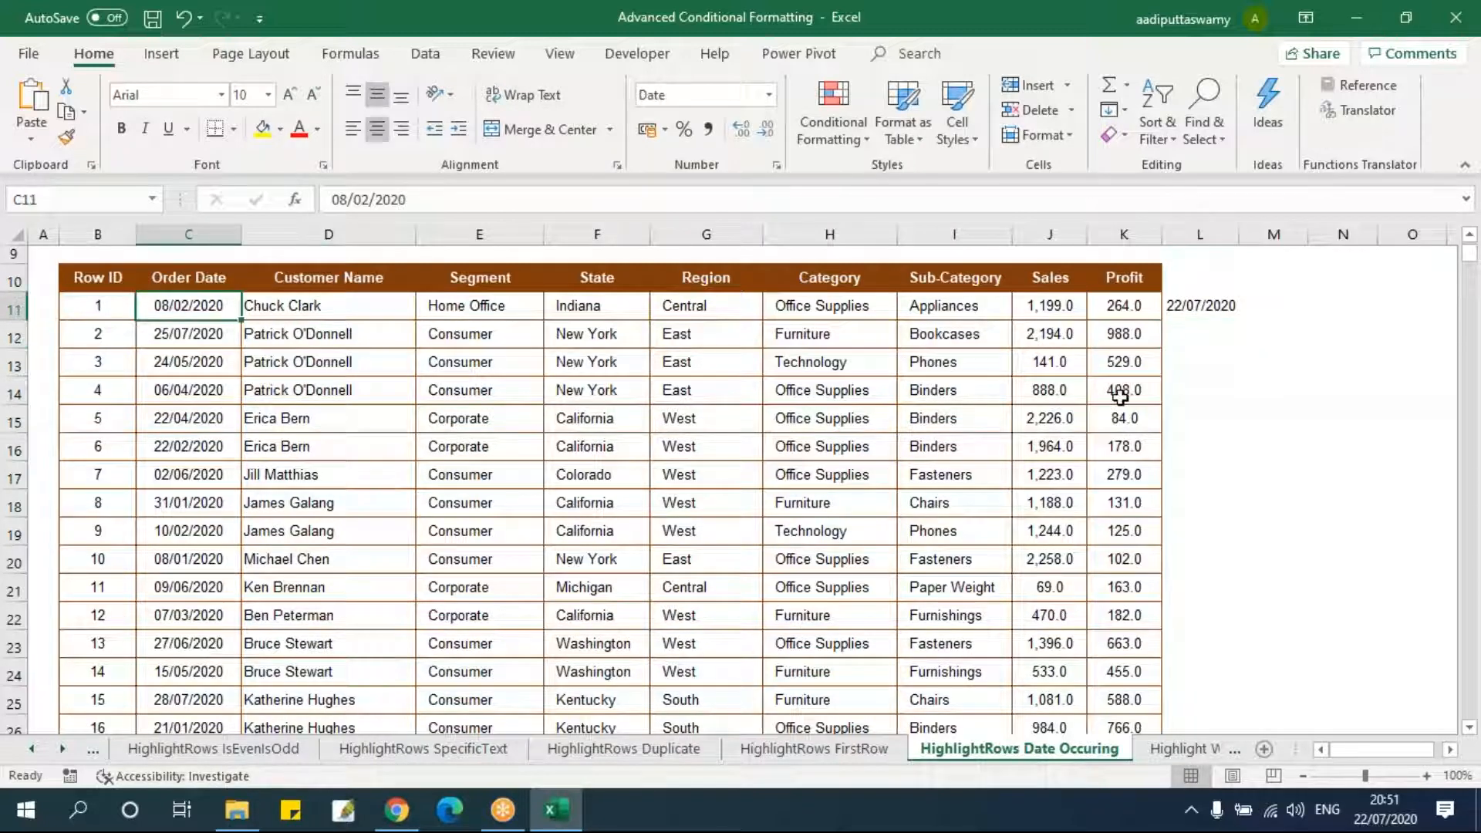
- Extend the formula in L11 to =TODAY()=C11 to compare the first order date with the current date
click(1213, 308)
click(442, 204)
text(=TODAY()=)
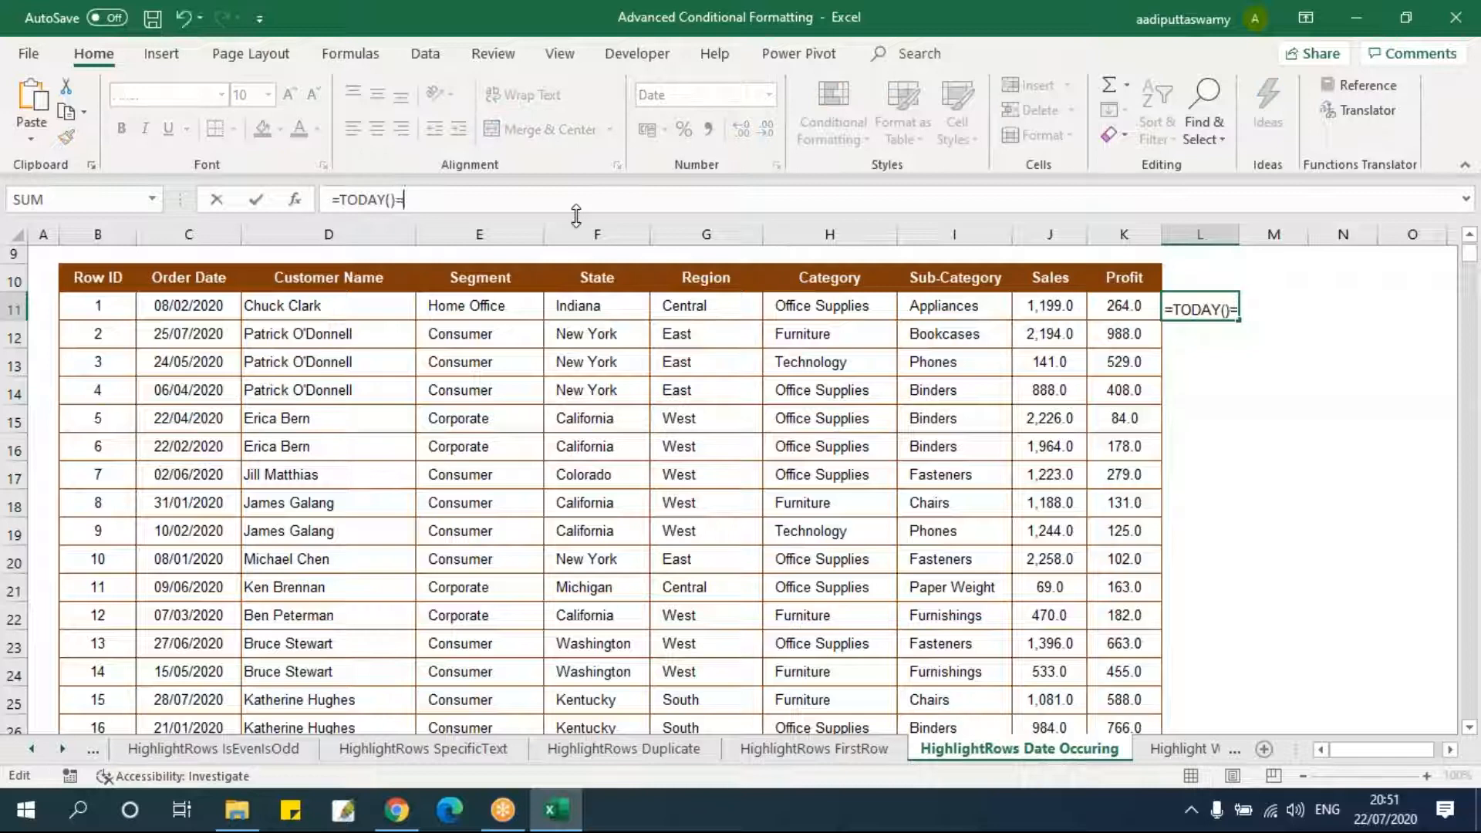
click(155, 306)
key(Return)
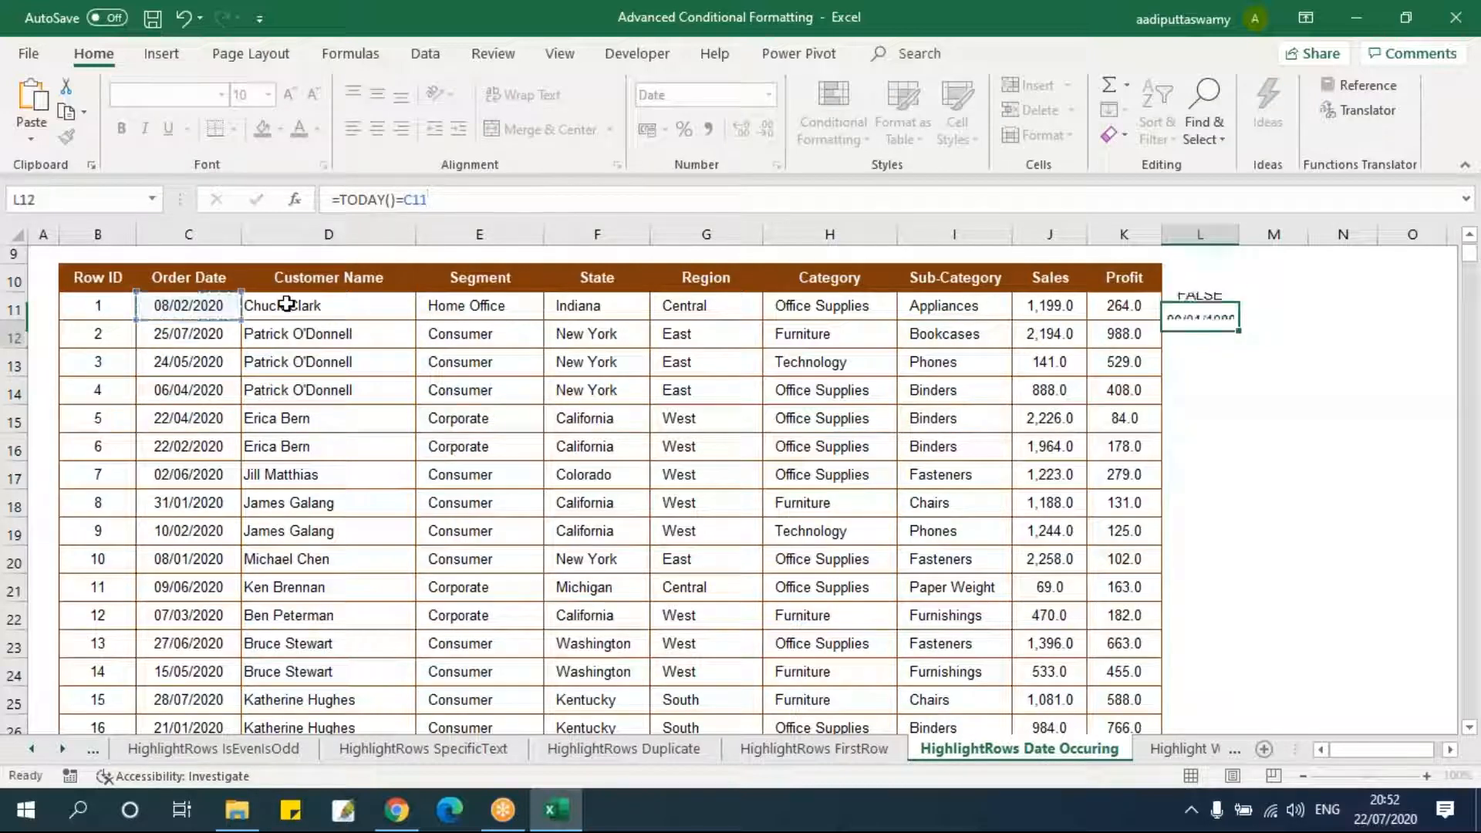
- Fill the L11 formula down column L to the last record in row 3322
key(Left)
key(ctrl+Down)
key(Right)
key(ctrl+shift+Up)
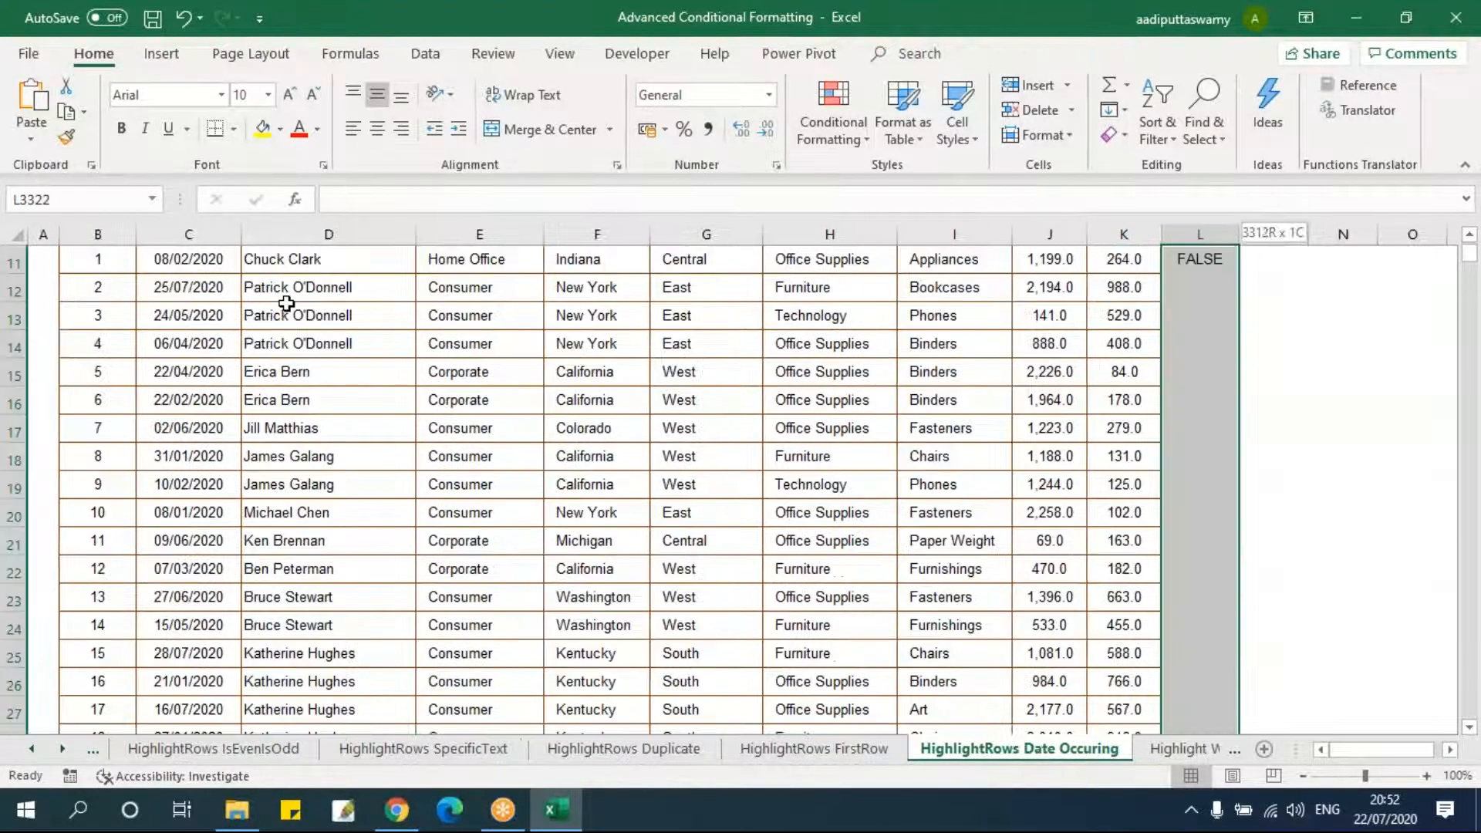
key(ctrl+d)
- Add filters to header row 10 from Row ID through the unnamed helper column L
key(ctrl+Up)
key(Up)
key(ctrl+shift+Left)
key(ctrl+shift+Left)
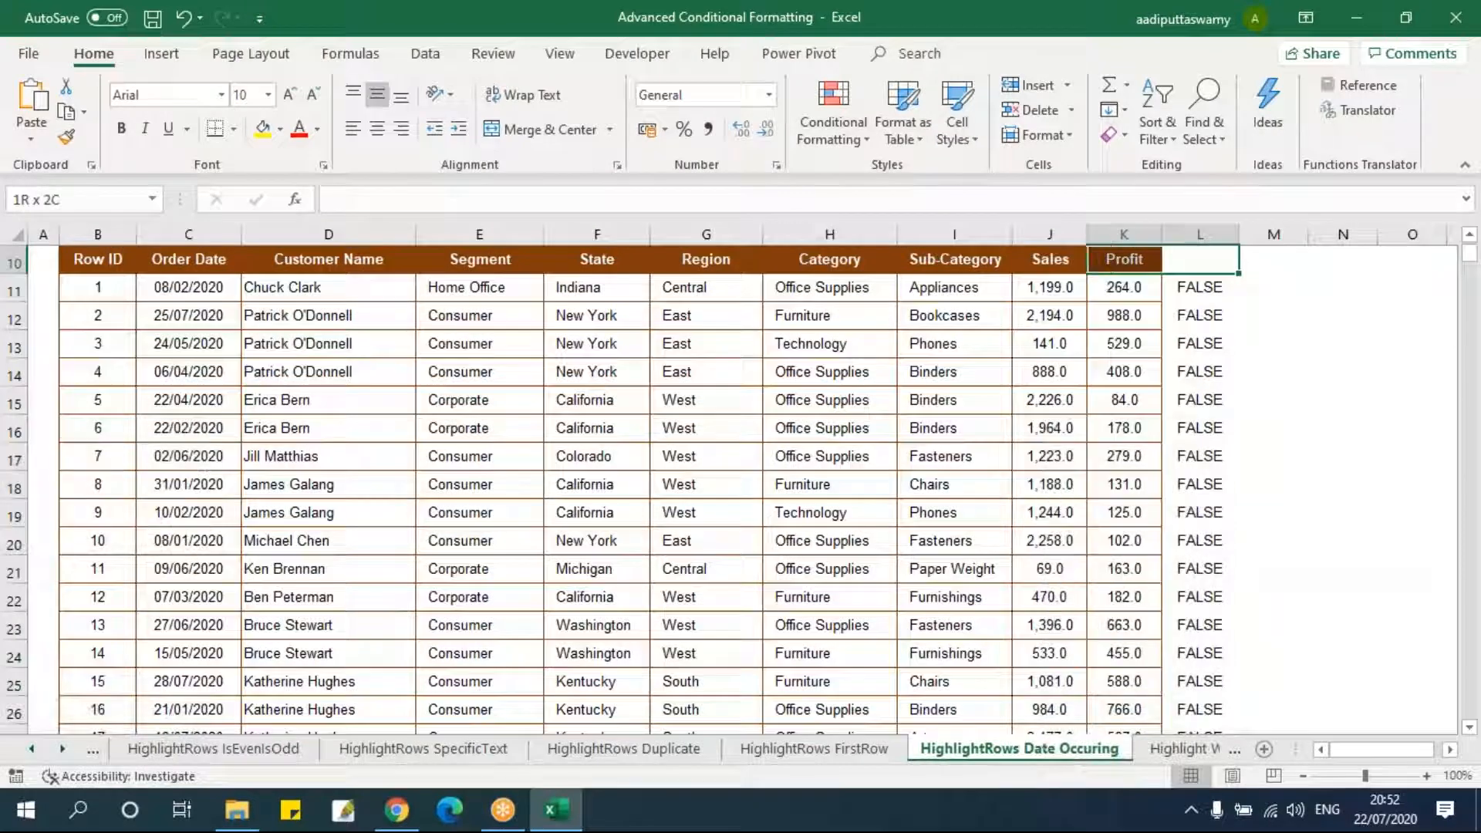
key(alt+d)
key(f)
key(f)
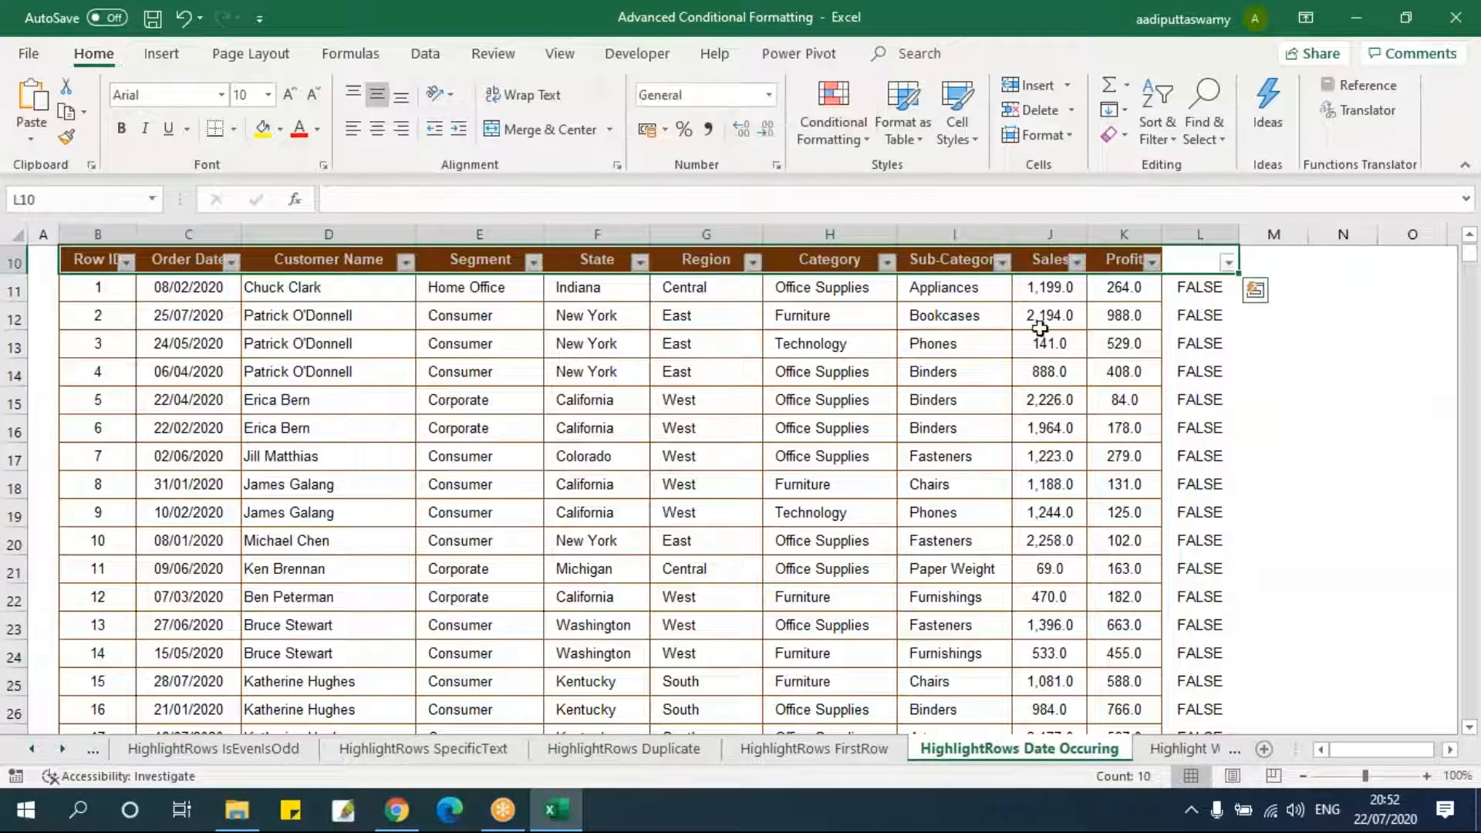
- Filter helper column L to show only the TRUE records
click(1199, 371)
click(1228, 263)
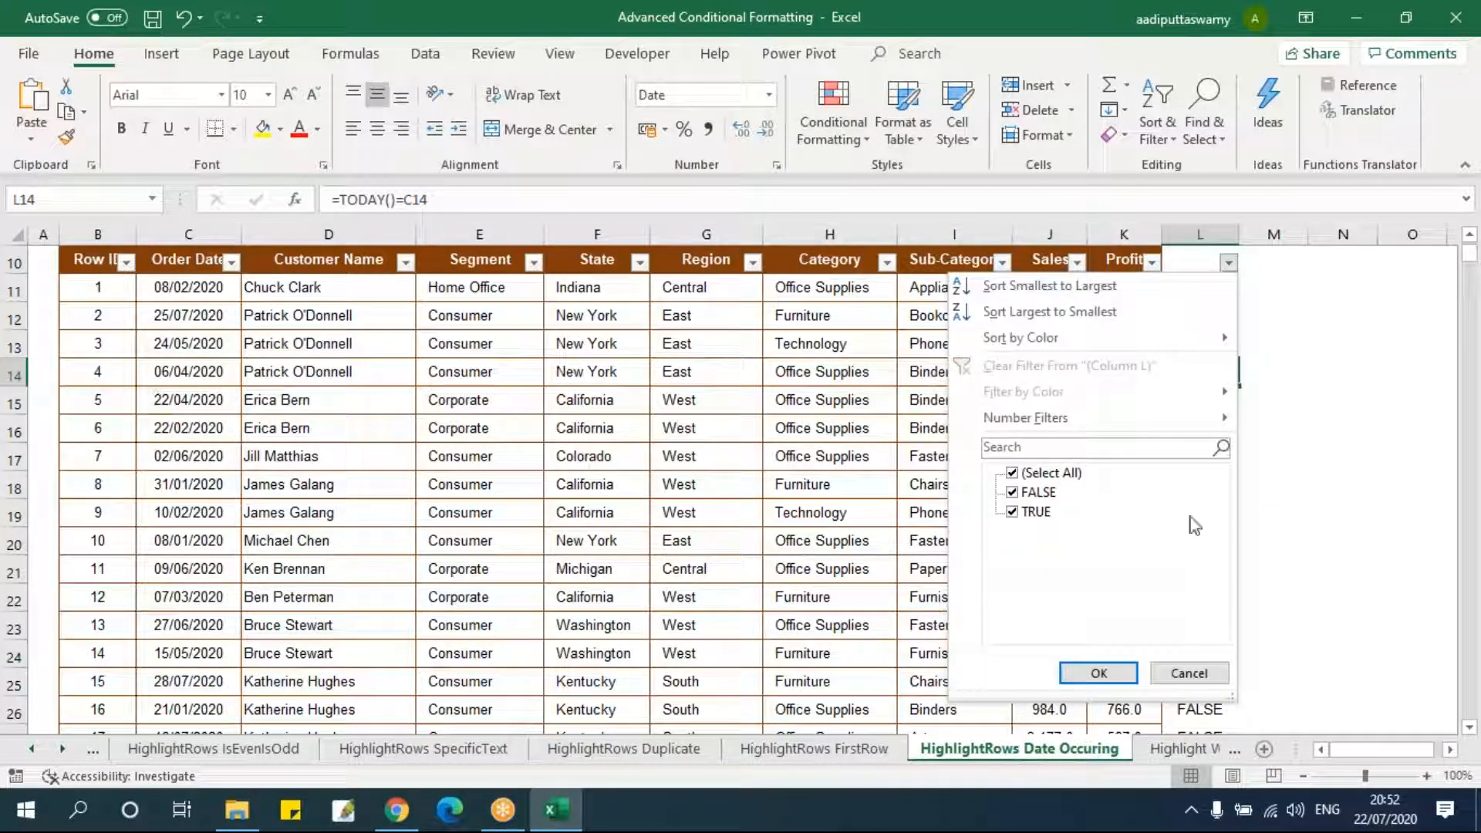
click(1012, 493)
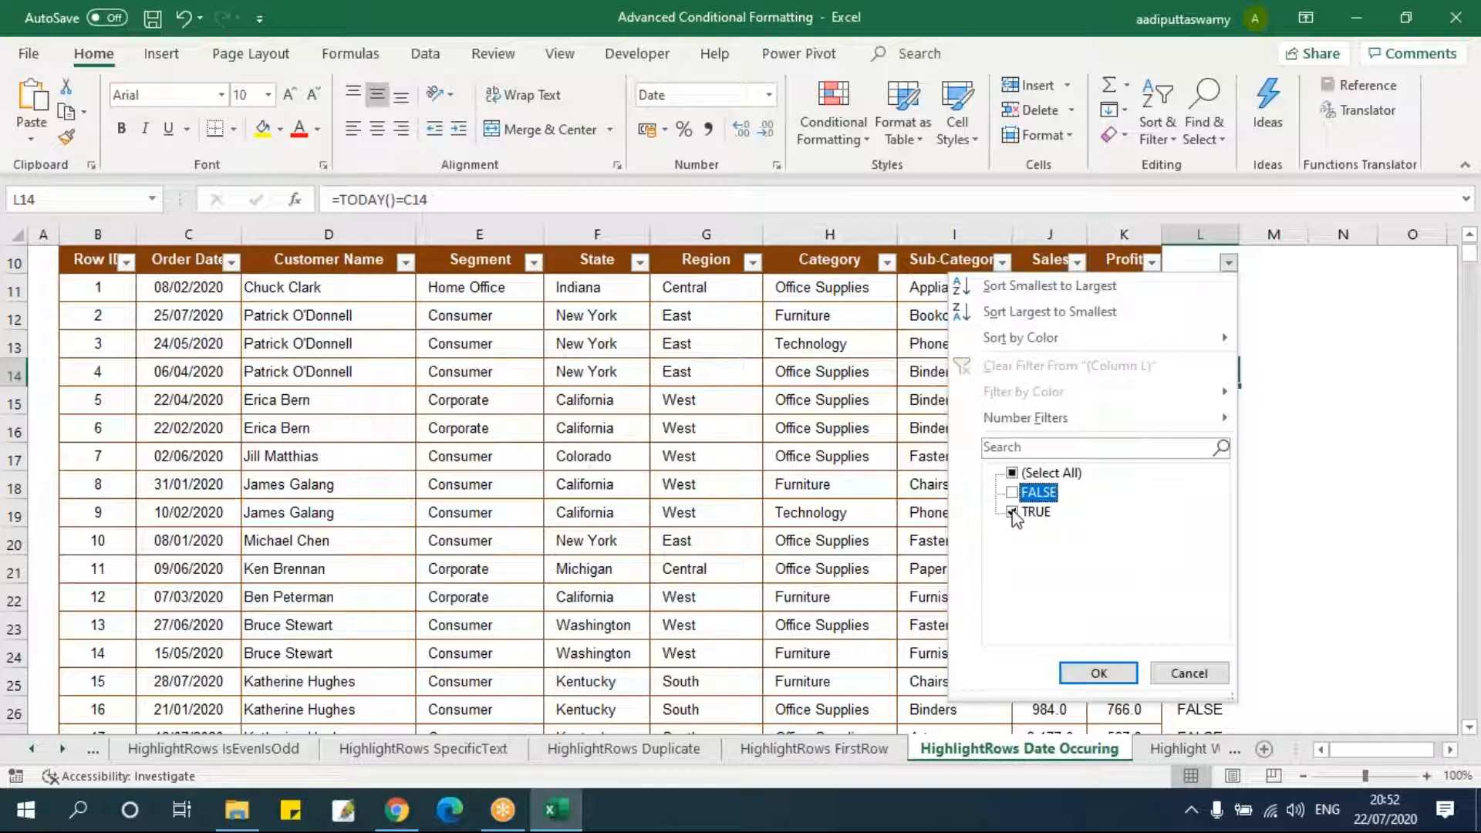
click(1098, 673)
- Check the Order Date cells of the filtered records and remove the filters from the header row
click(205, 287)
key(ctrl+shift+Up)
key(ctrl+shift+Down)
key(ctrl+shift+Up)
key(shift+Down)
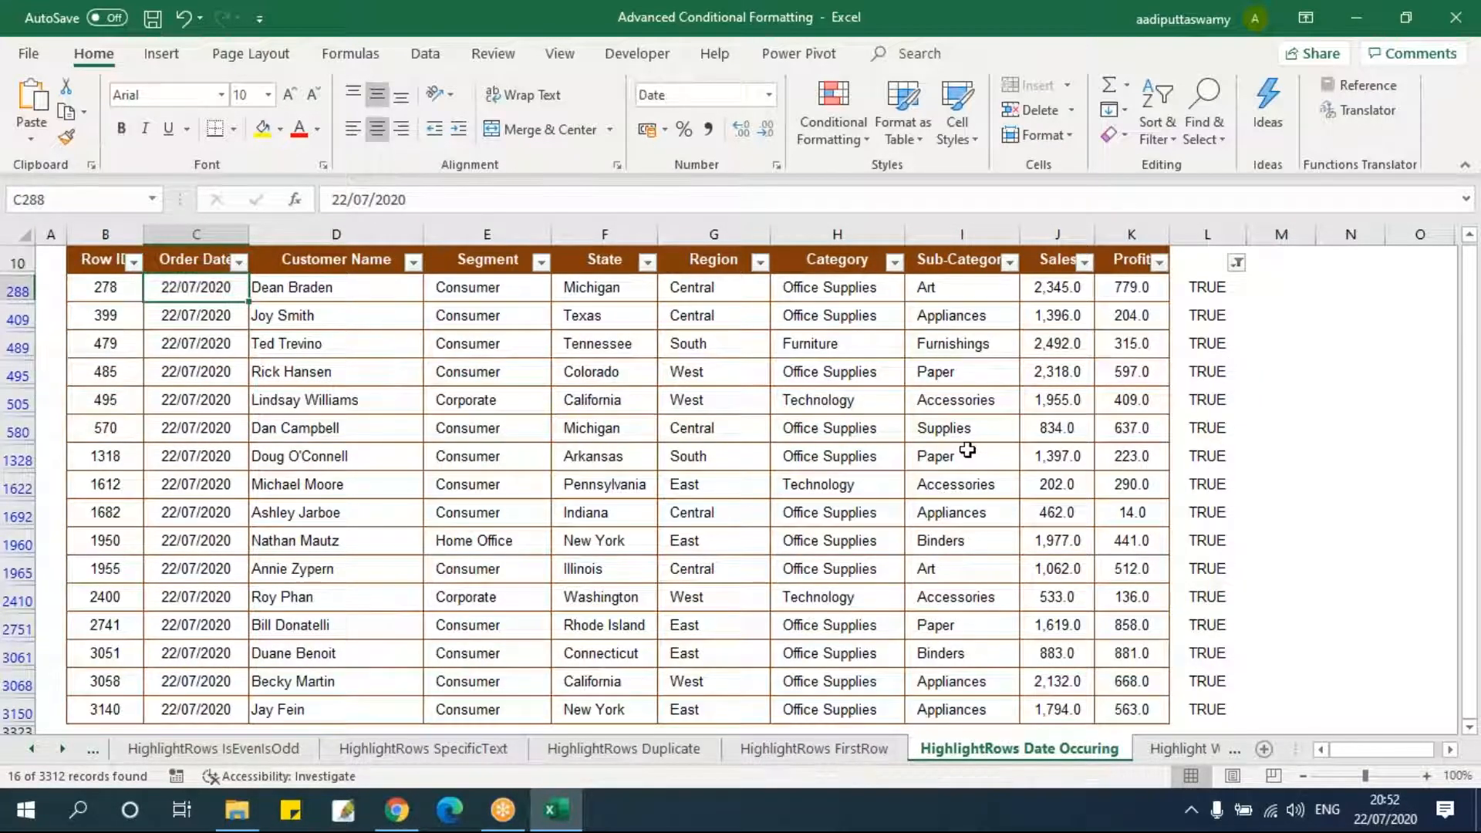
key(ctrl+shift+l)
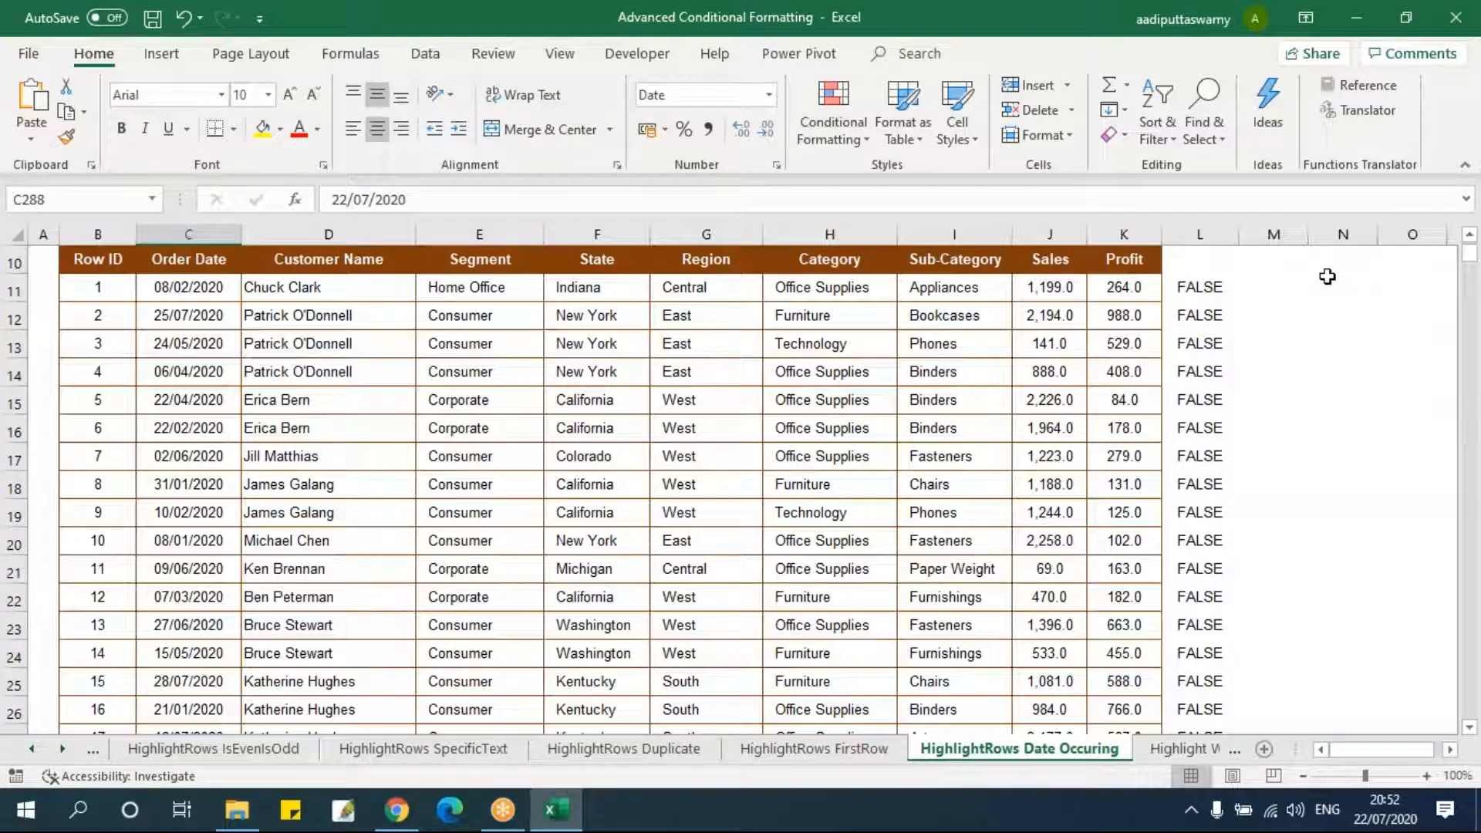
- Copy the formula text =TODAY()=C11 from cell L11 without changing the cell
click(1201, 287)
click(459, 199)
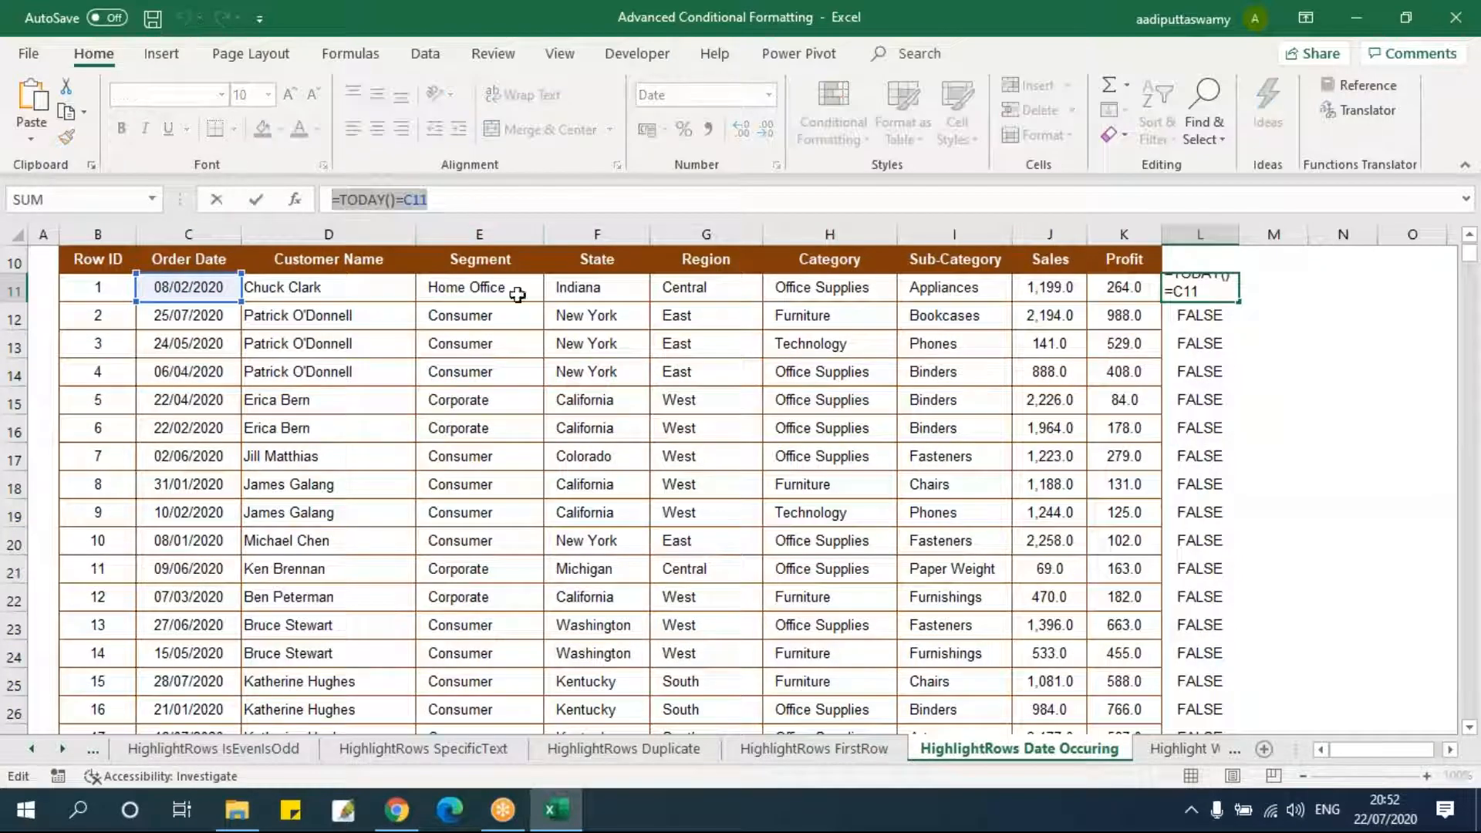
key(Escape)
- Start a formula-based conditional formatting rule on B11:K3322 with the formula =TODAY()=$C11
key(ctrl+Left)
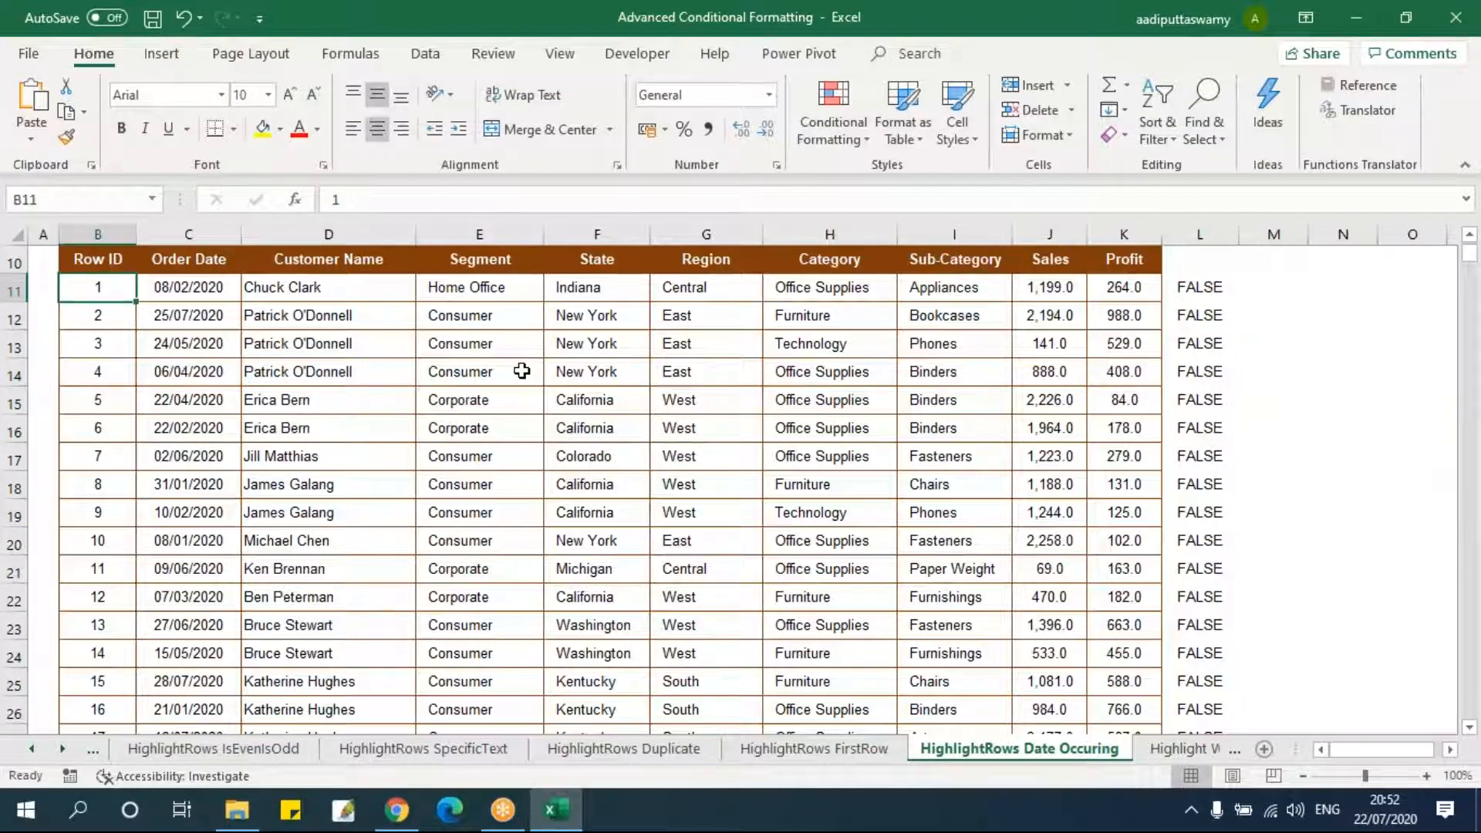
key(shift+Right)
key(shift+Right)
key(shift+Right)
key(shift+Right)
key(shift+Right)
key(shift+Right)
key(shift+Right)
key(shift+Right)
key(shift+Right)
key(ctrl+shift+Down)
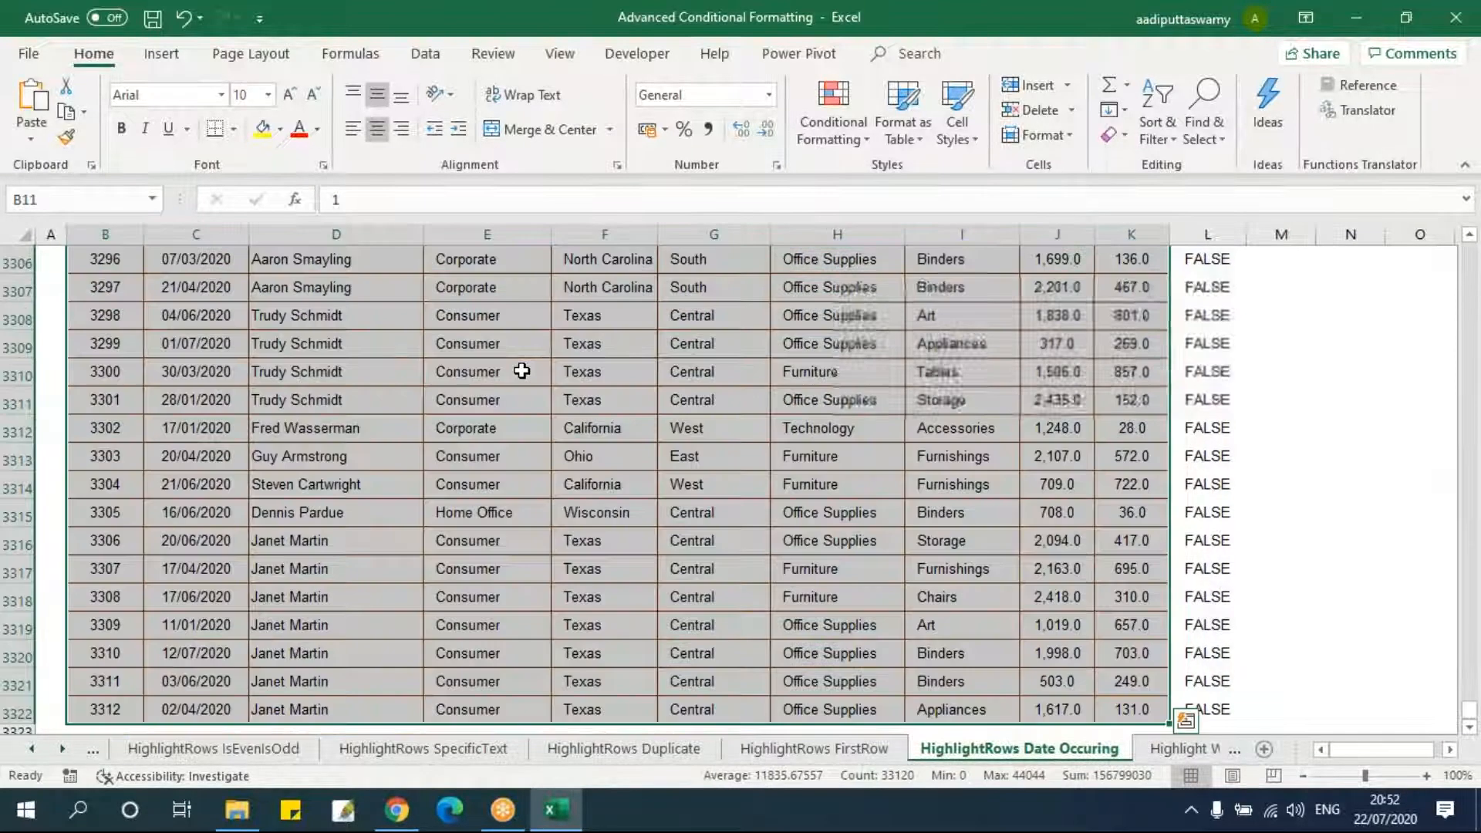
click(855, 130)
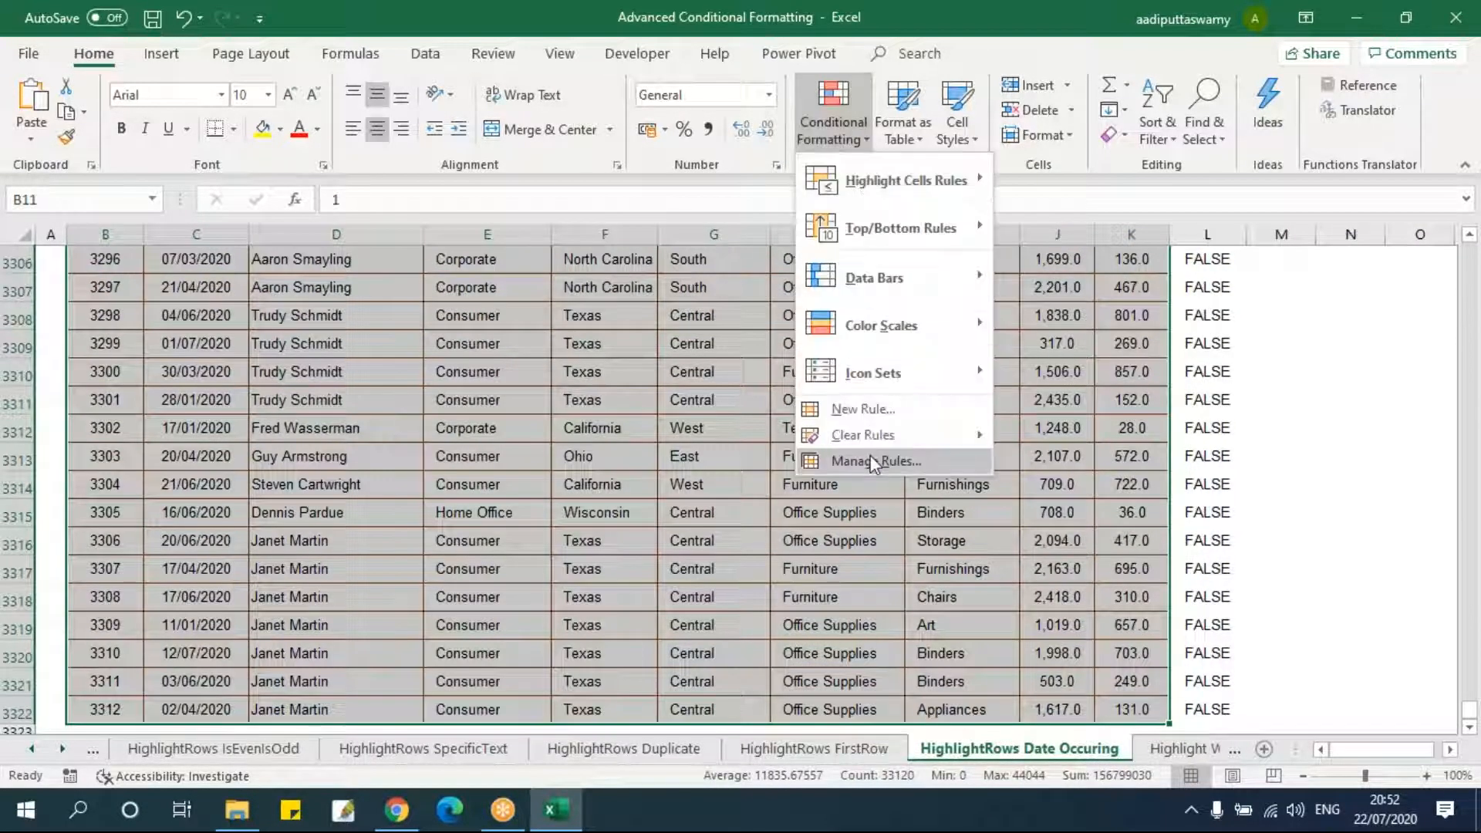
click(869, 405)
click(465, 320)
click(462, 407)
text(=TODAY()=C11)
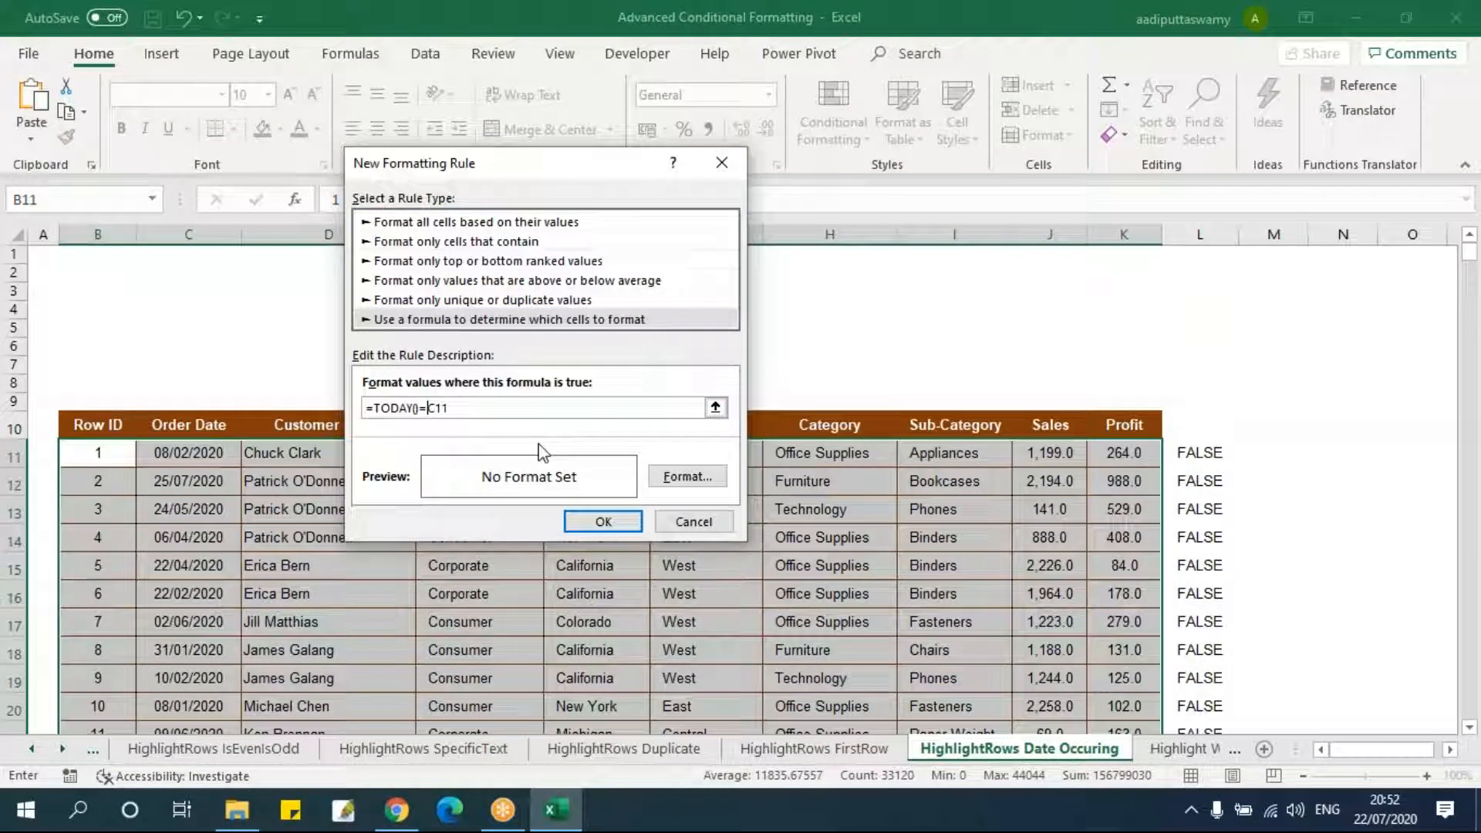
text($)
- Give the rule a very light orange fill and apply it to the table rows
click(686, 476)
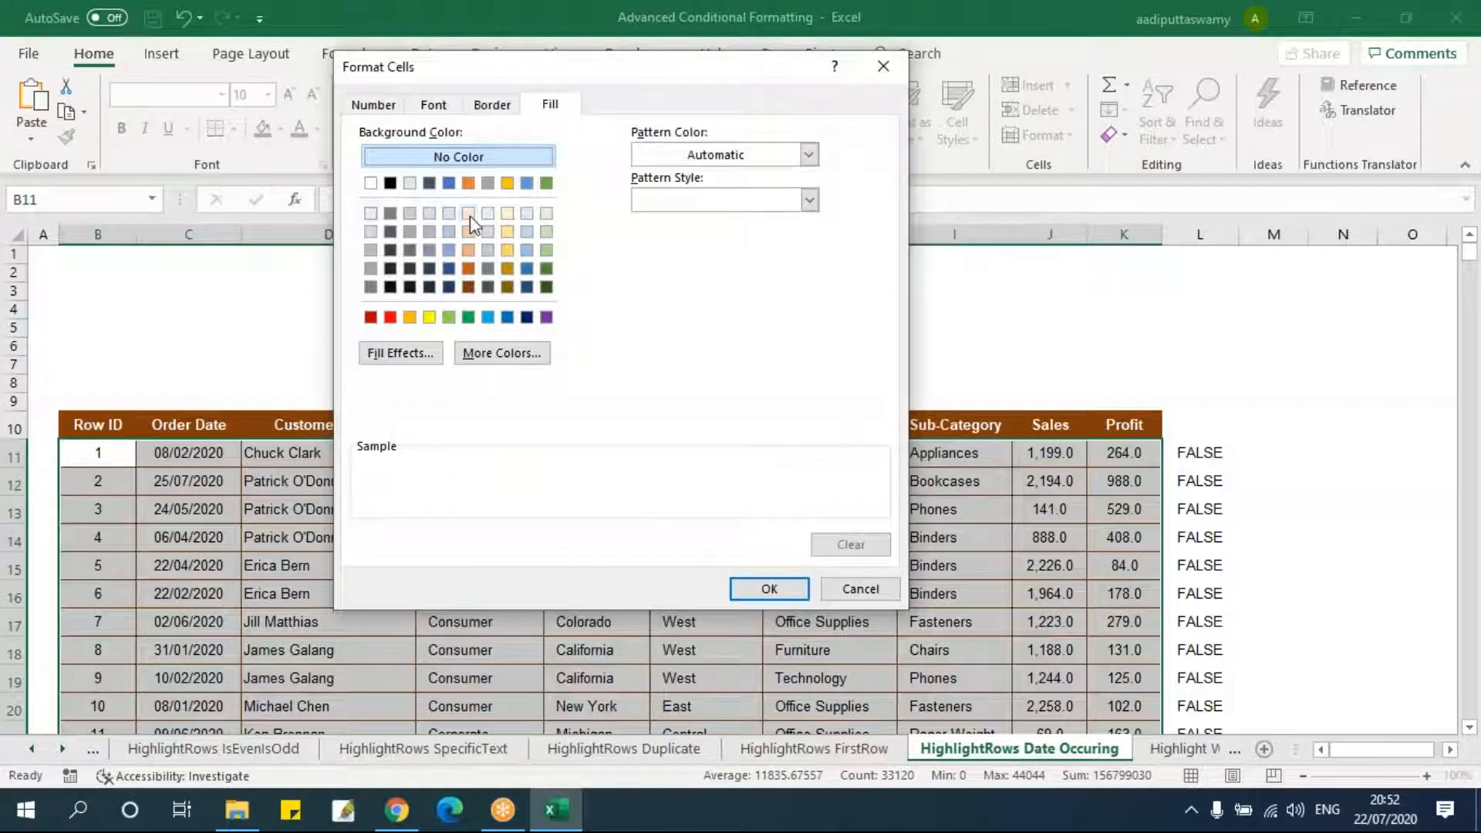
click(734, 578)
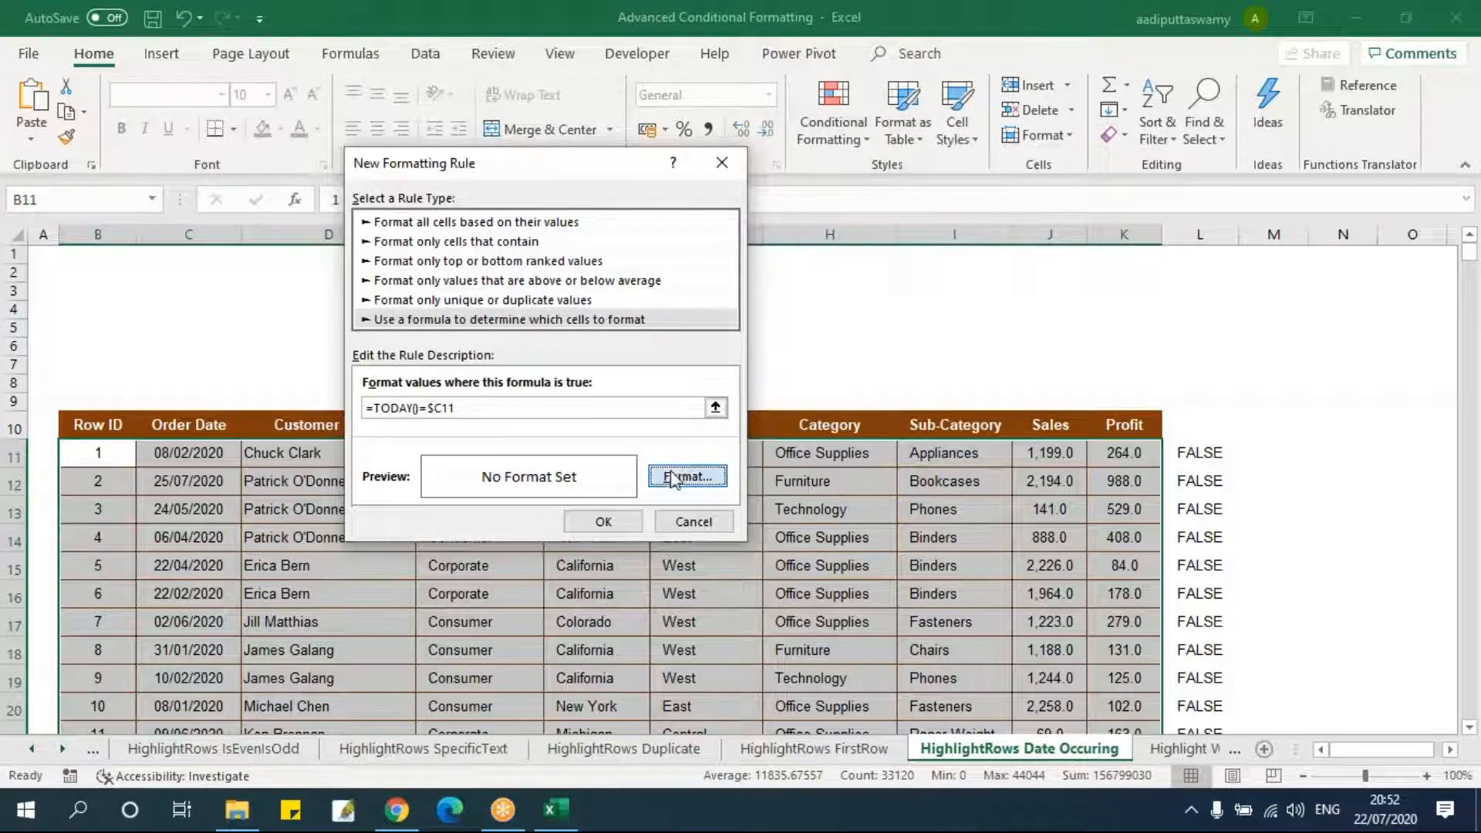
click(679, 476)
click(469, 216)
click(769, 588)
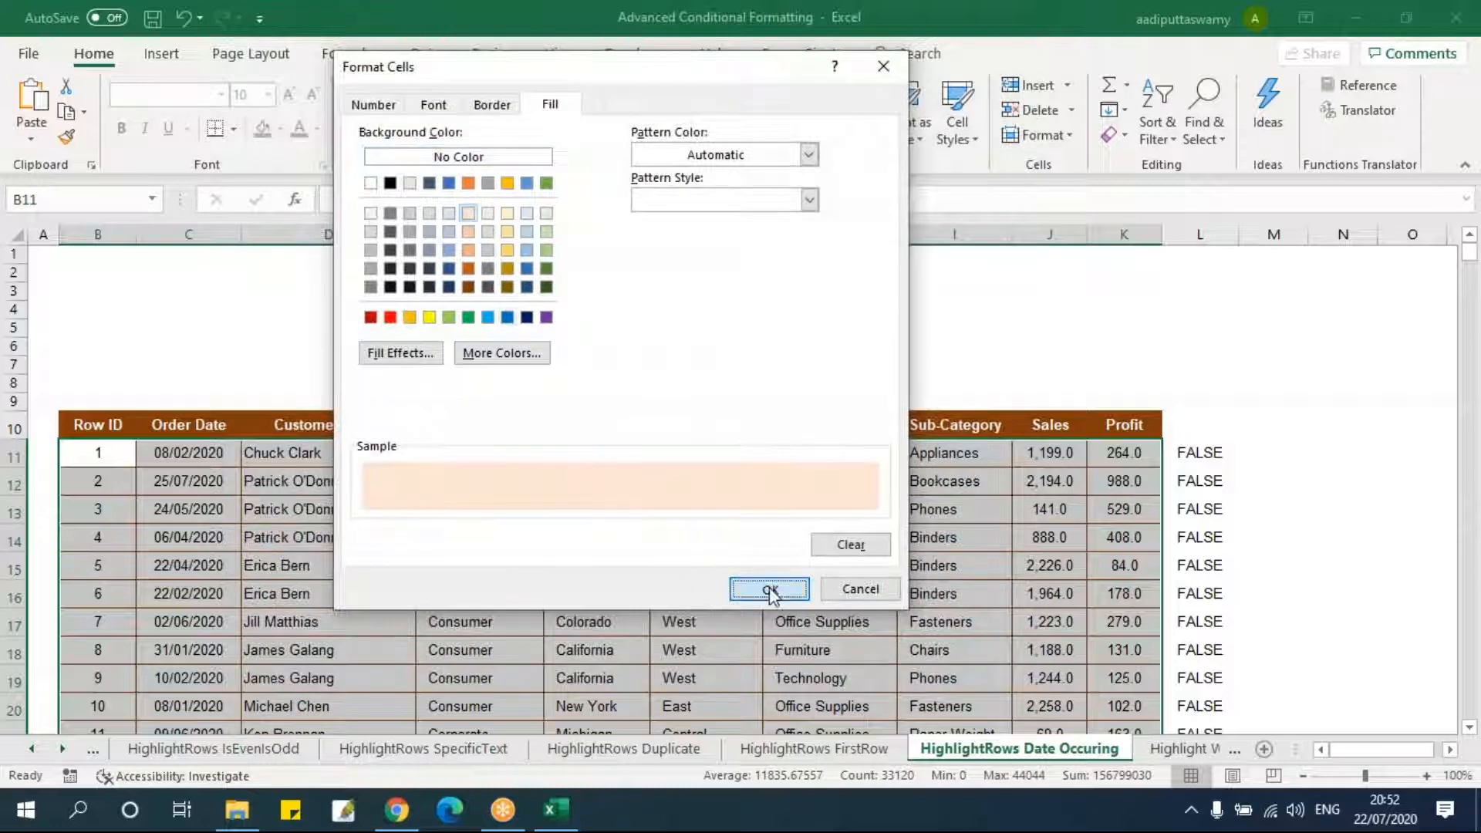
click(603, 521)
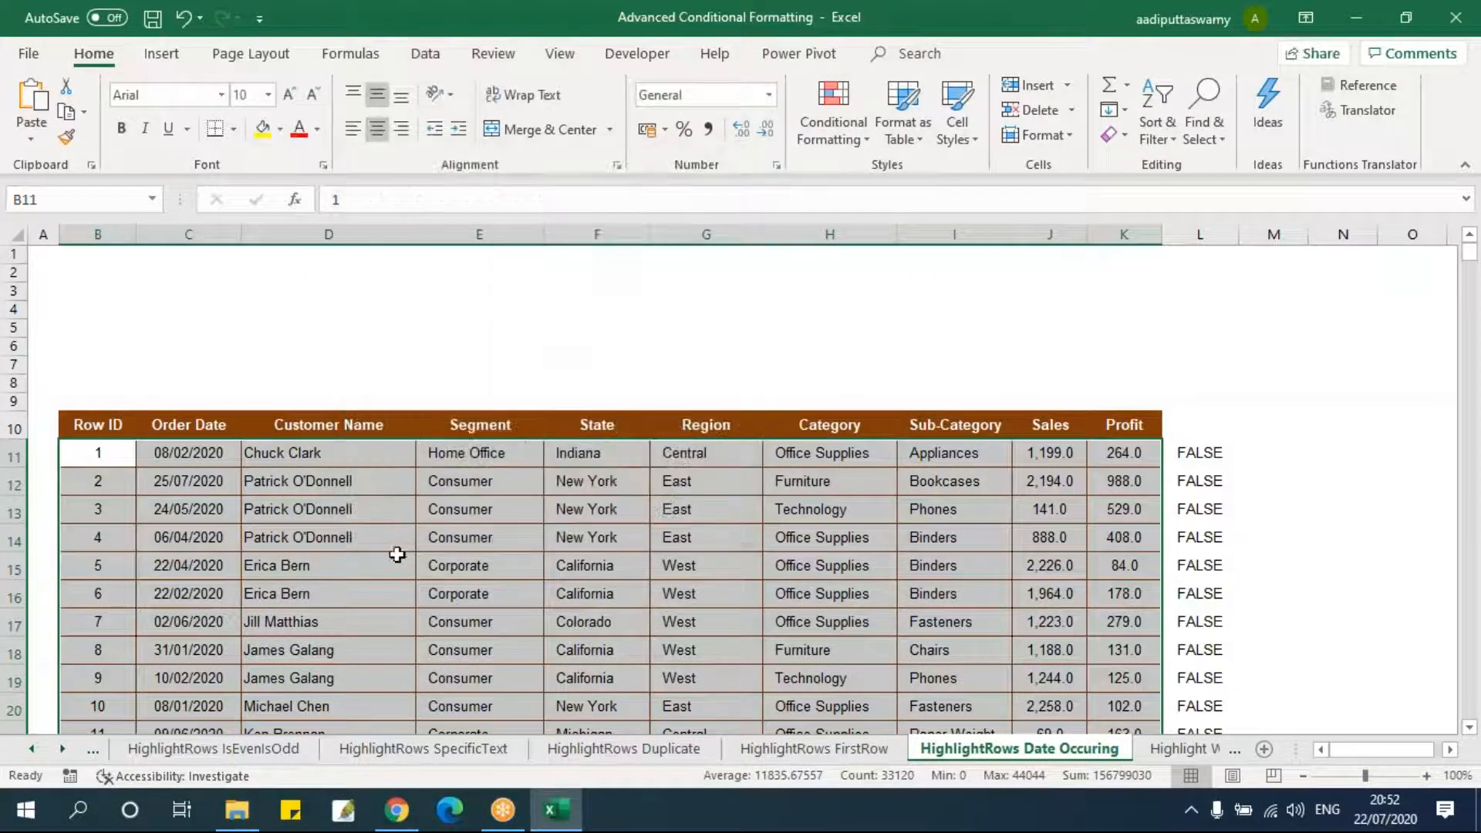
- Add filters to the table's header row B10:K10
click(378, 540)
drag(81, 426, 1123, 429)
key(alt+d)
key(f)
key(f)
click(706, 538)
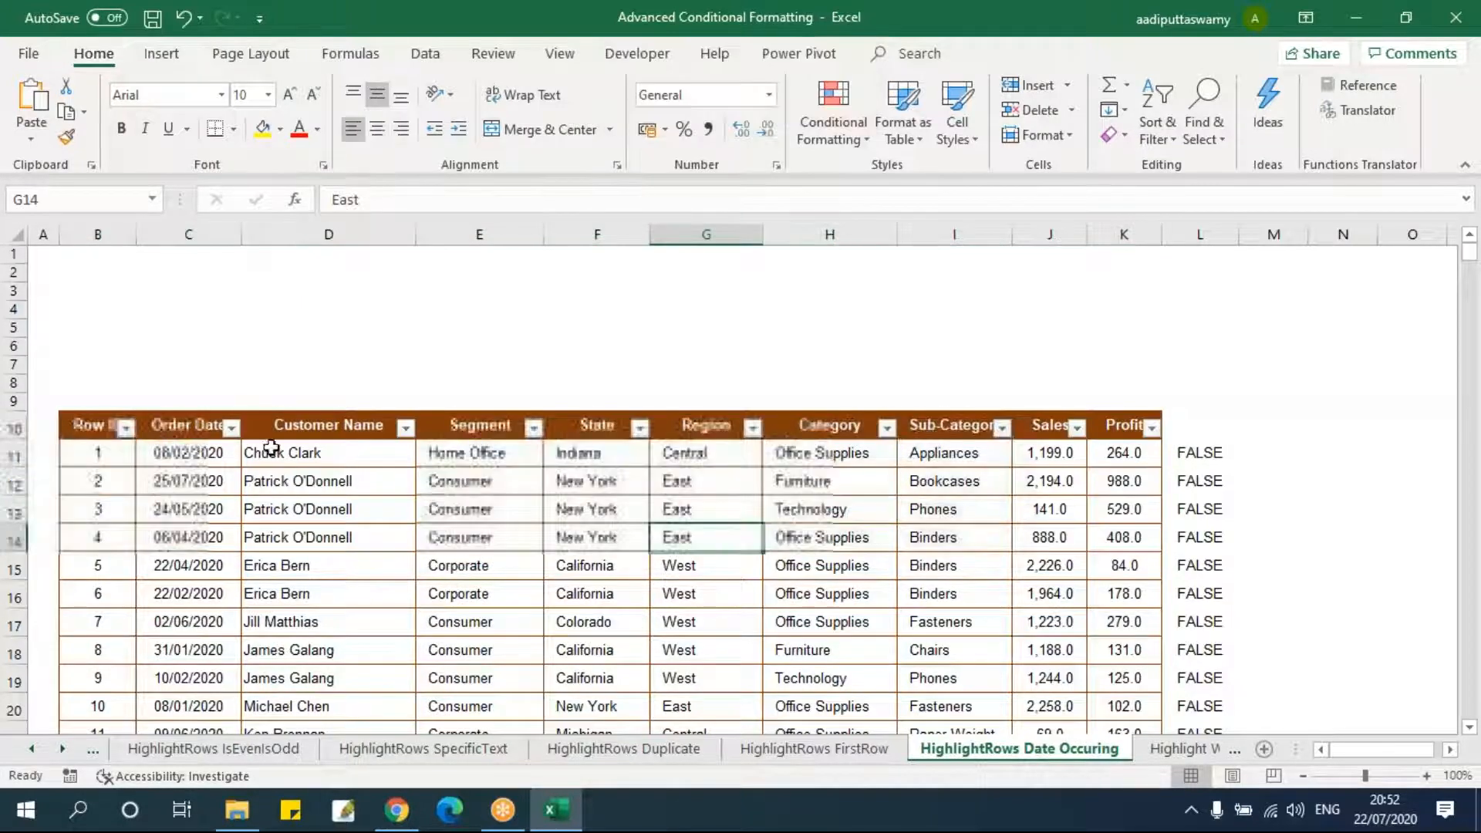
click(954, 535)
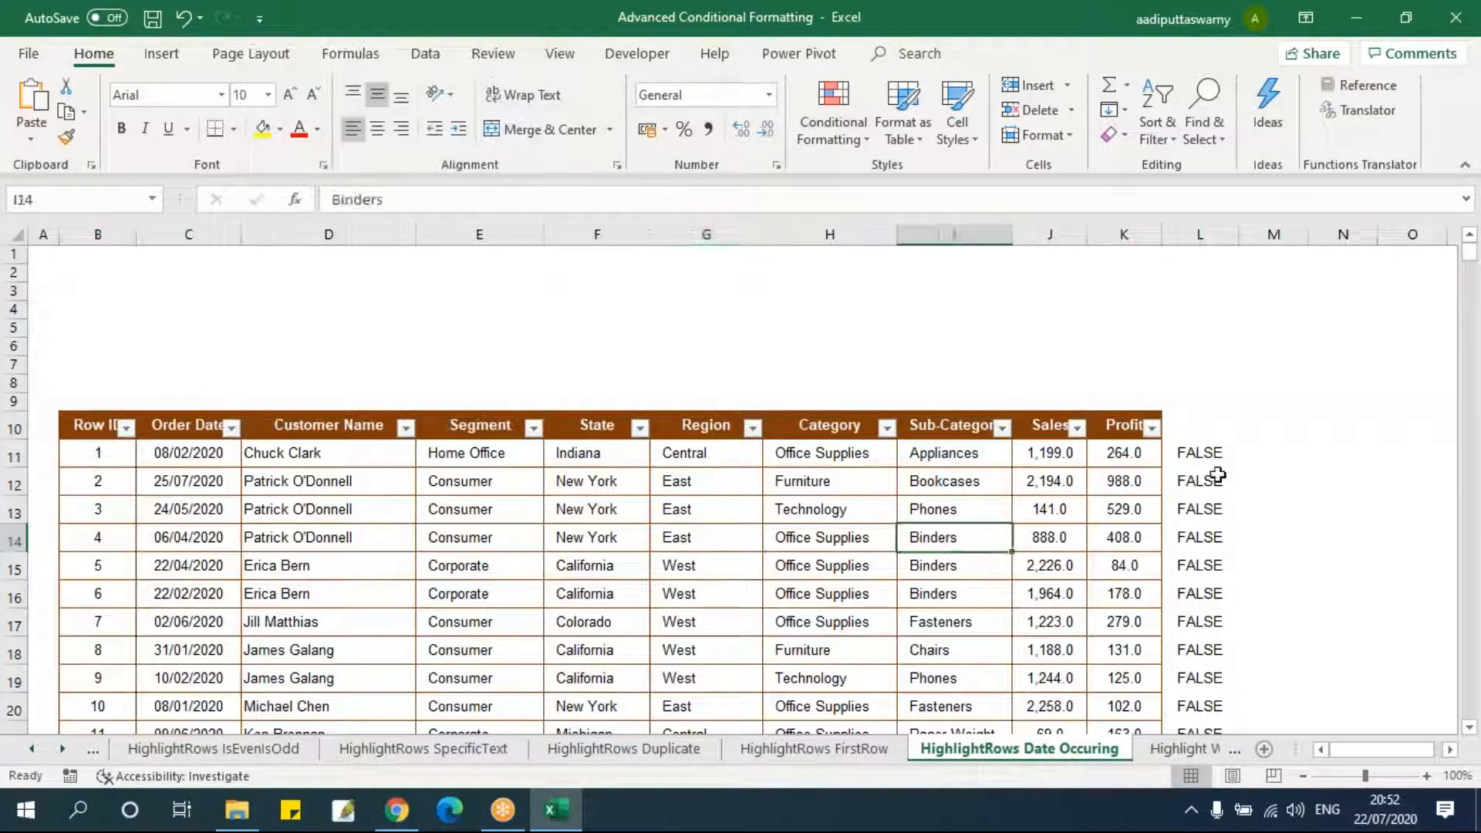
- Filter the Order Date column by the light orange cell color, examine the highlighted rows, and remove the filters
click(231, 428)
mouse_move(316, 124)
click(590, 152)
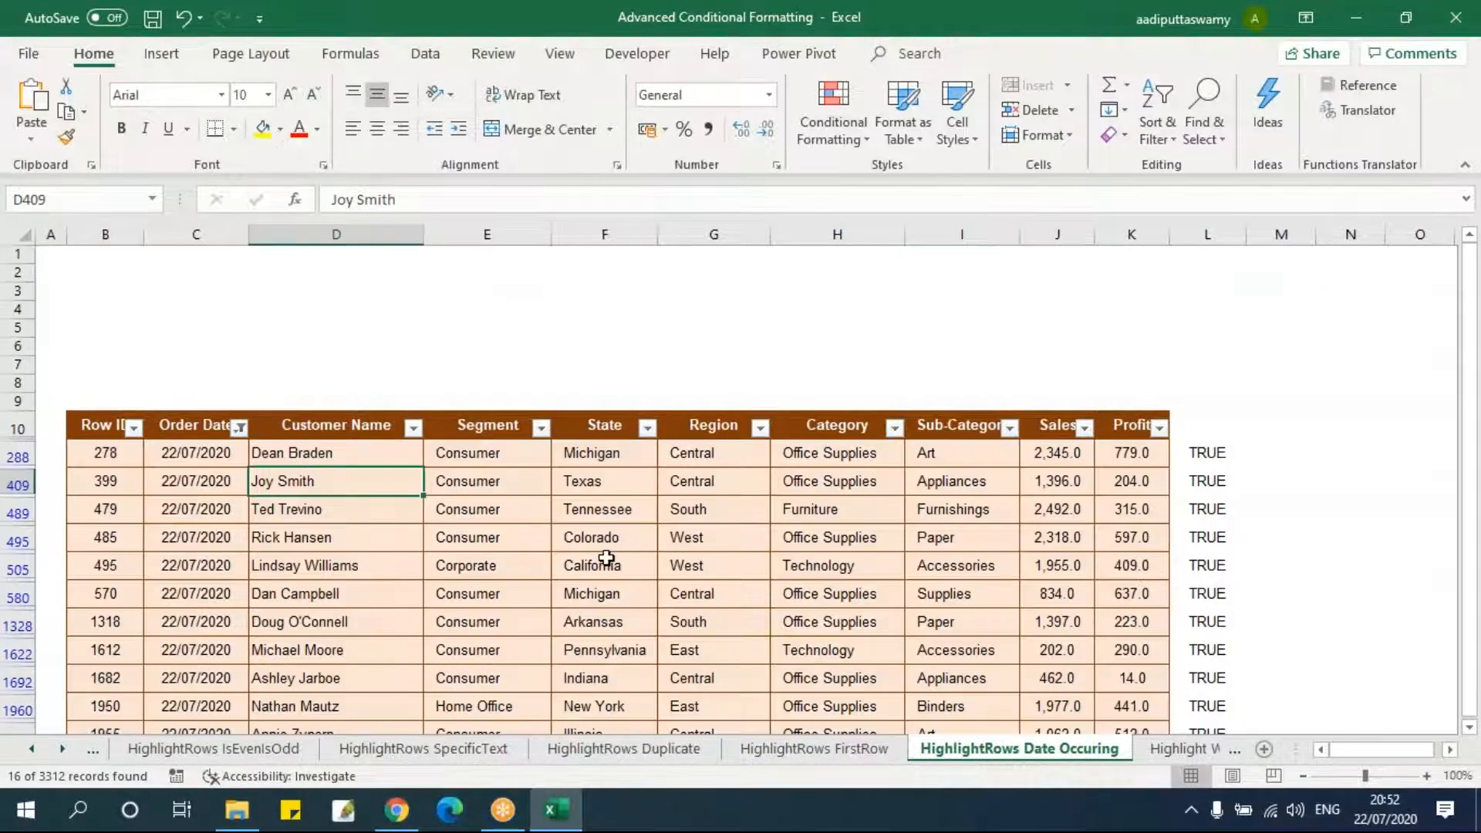
scroll(598, 559, down, 4)
scroll(606, 558, up, 1)
scroll(606, 558, up, 2)
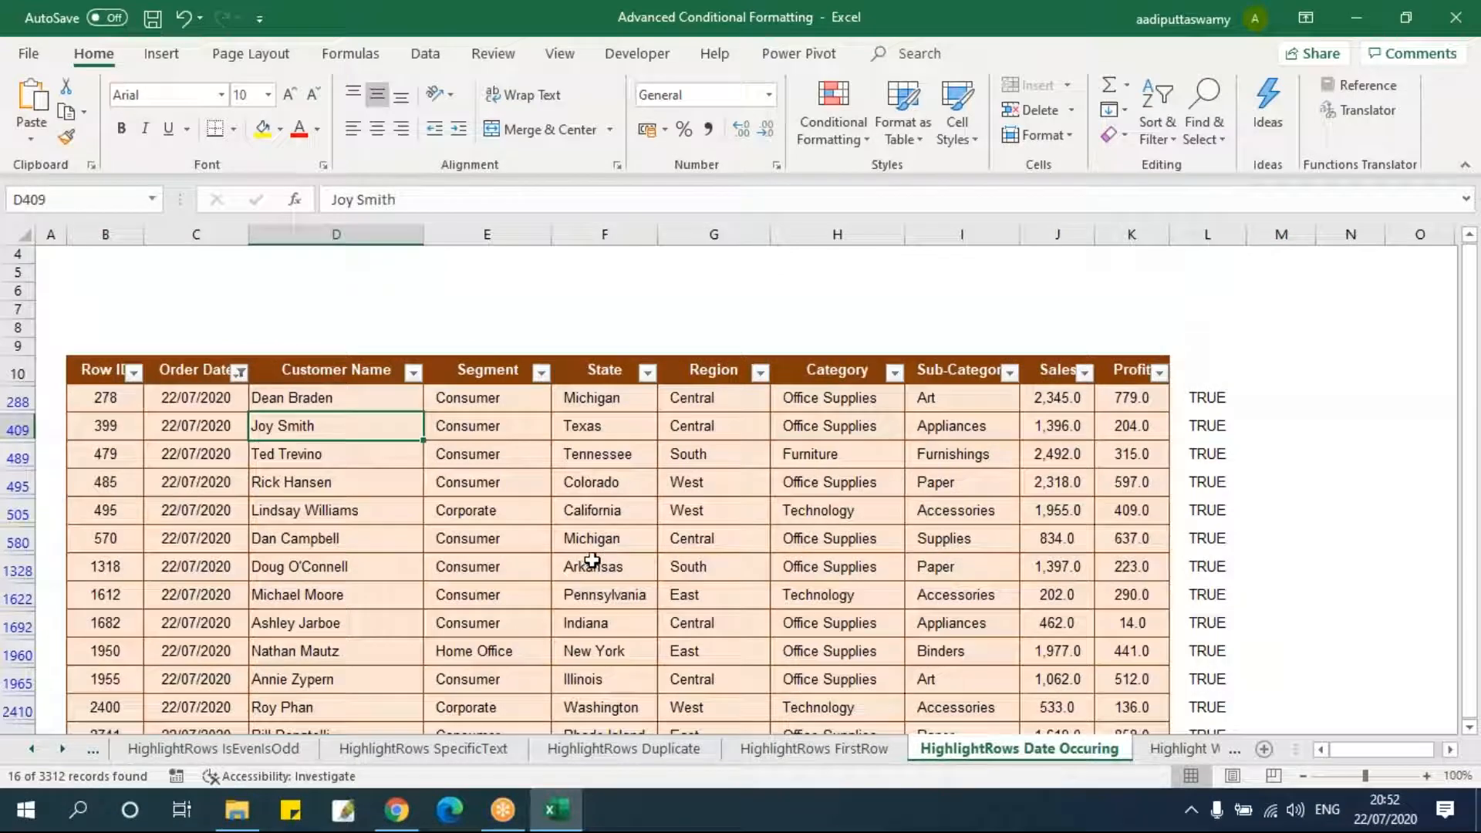
key(ctrl+shift+l)
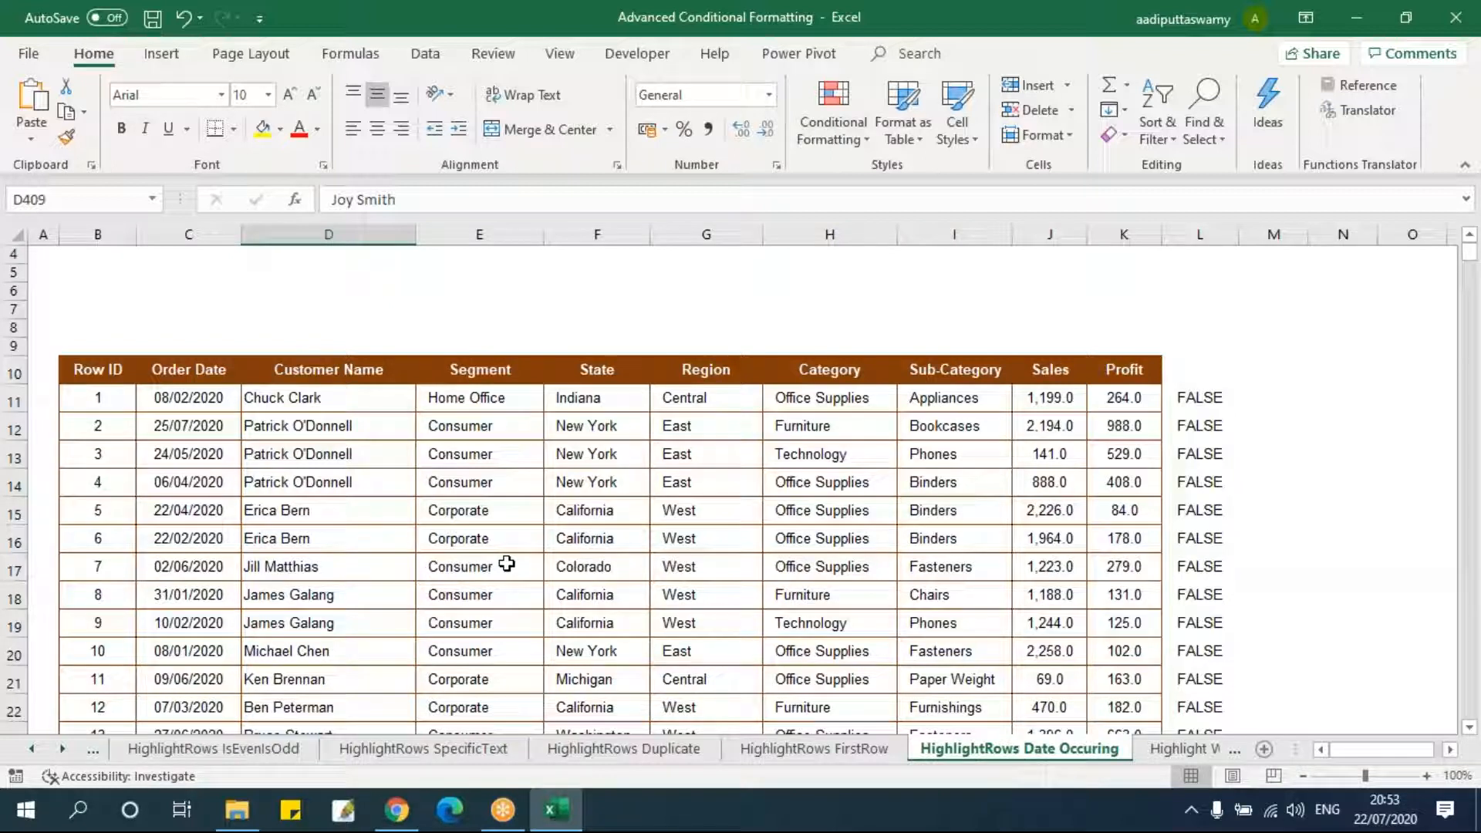
click(93, 404)
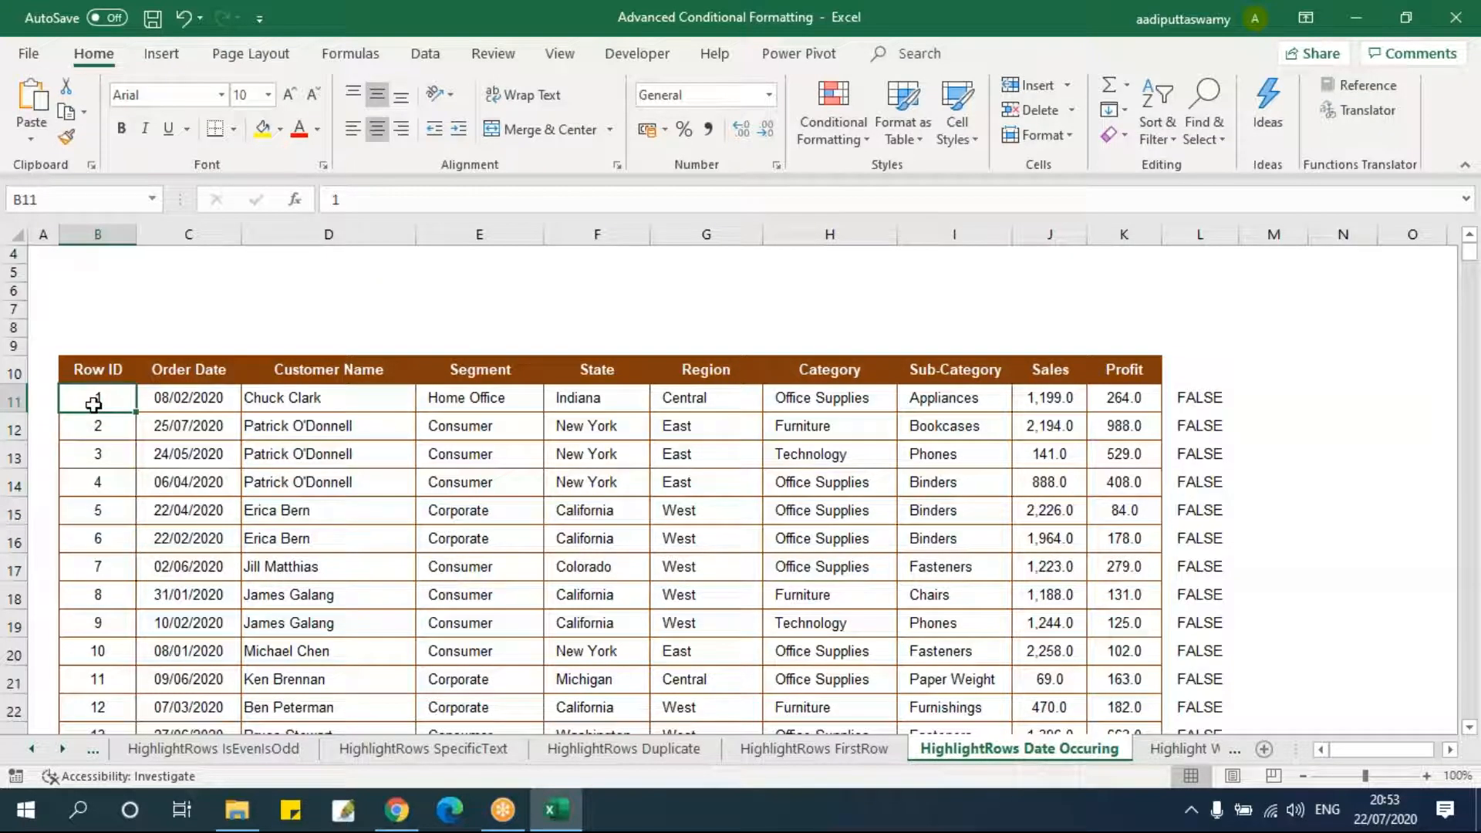
key(ctrl+shift+Right)
key(ctrl+shift+Down)
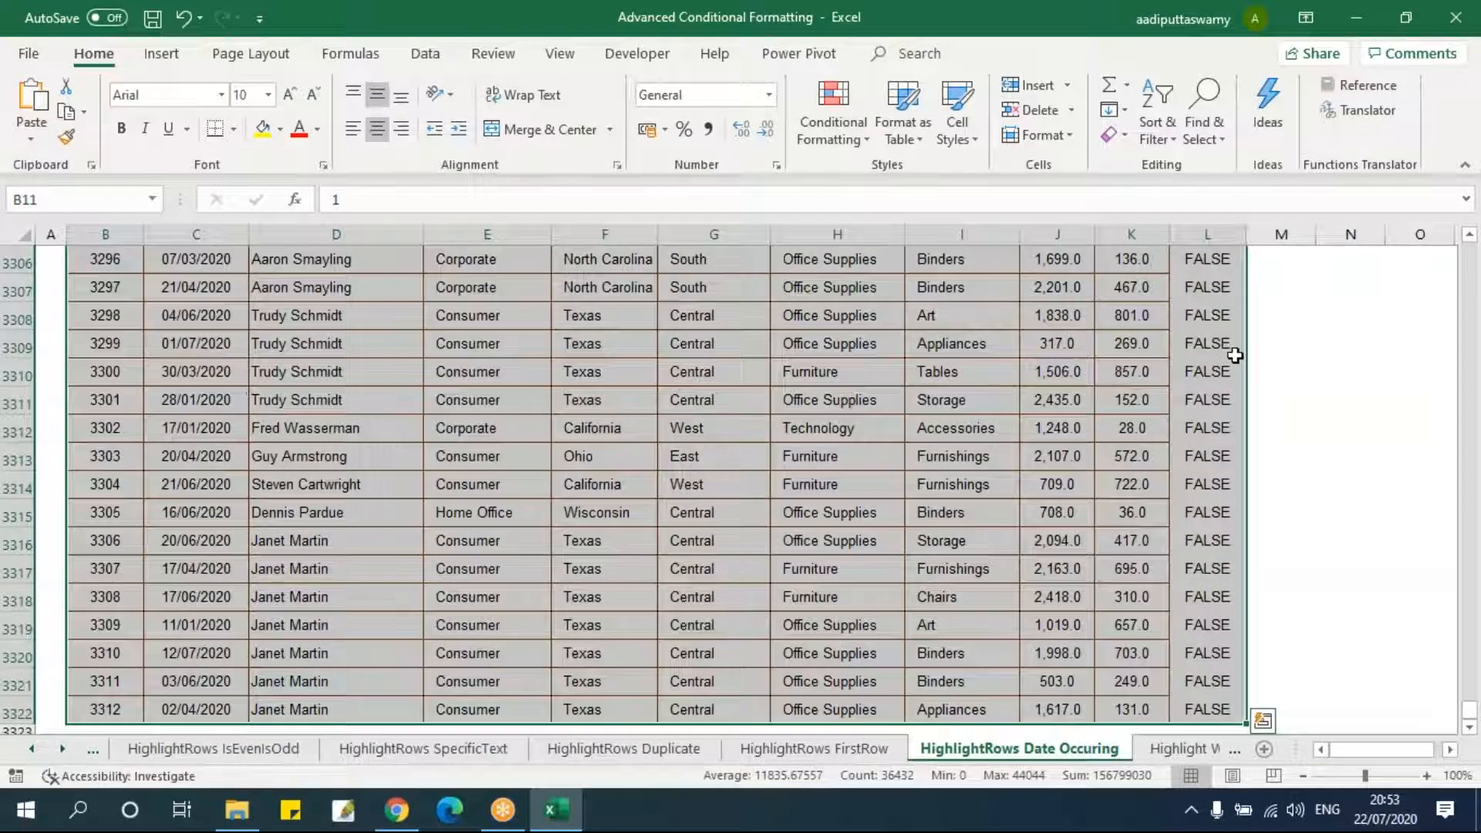
- Change the formula in L11 to =TODAY()+1=C11 to test the first order date against tomorrow's date
key(Right)
key(Right)
key(Right)
key(Right)
key(Right)
key(Right)
key(Right)
key(Right)
key(Right)
key(Right)
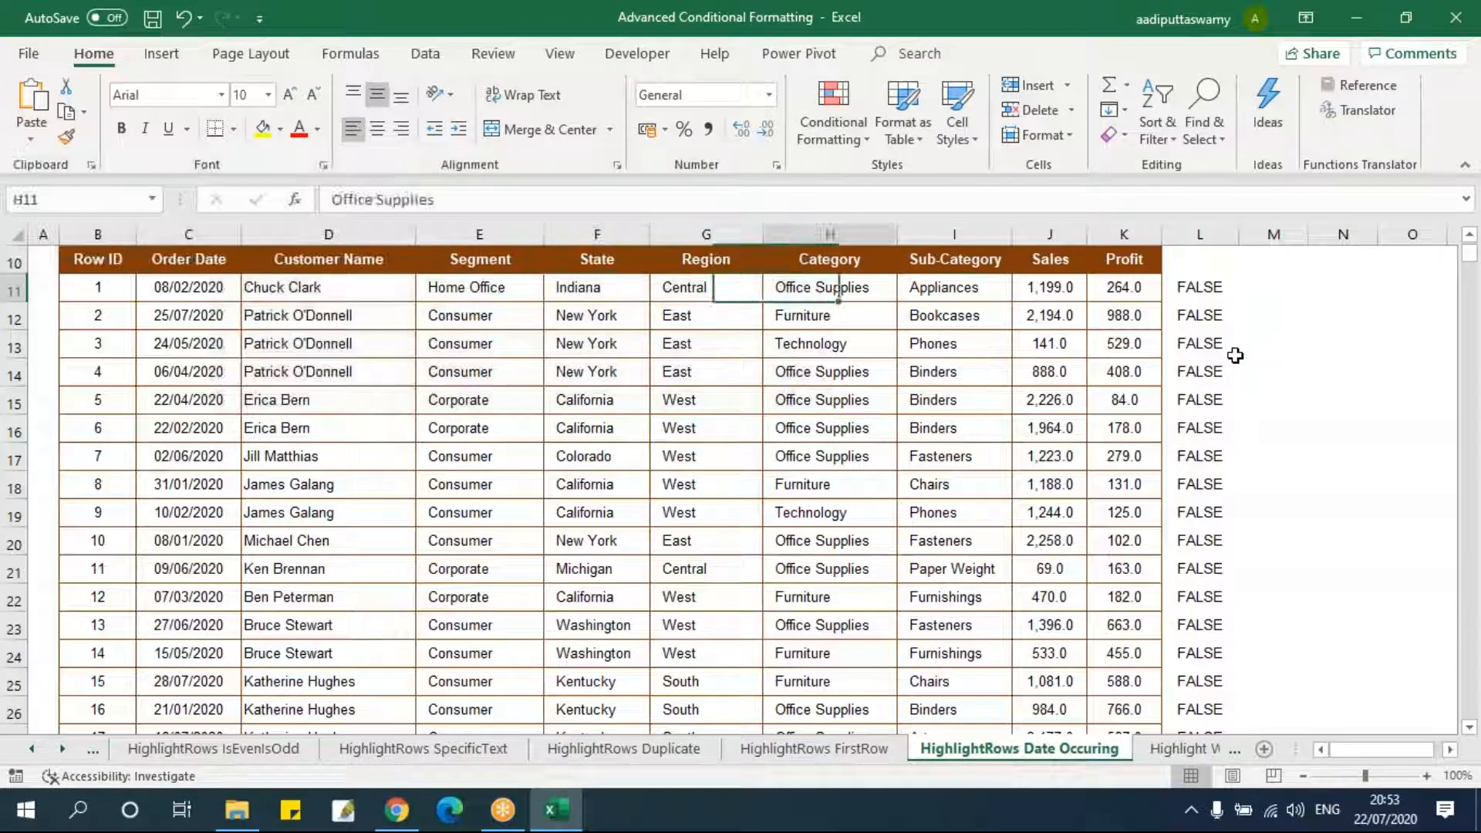
click(396, 200)
text(+1)
key(ctrl+Return)
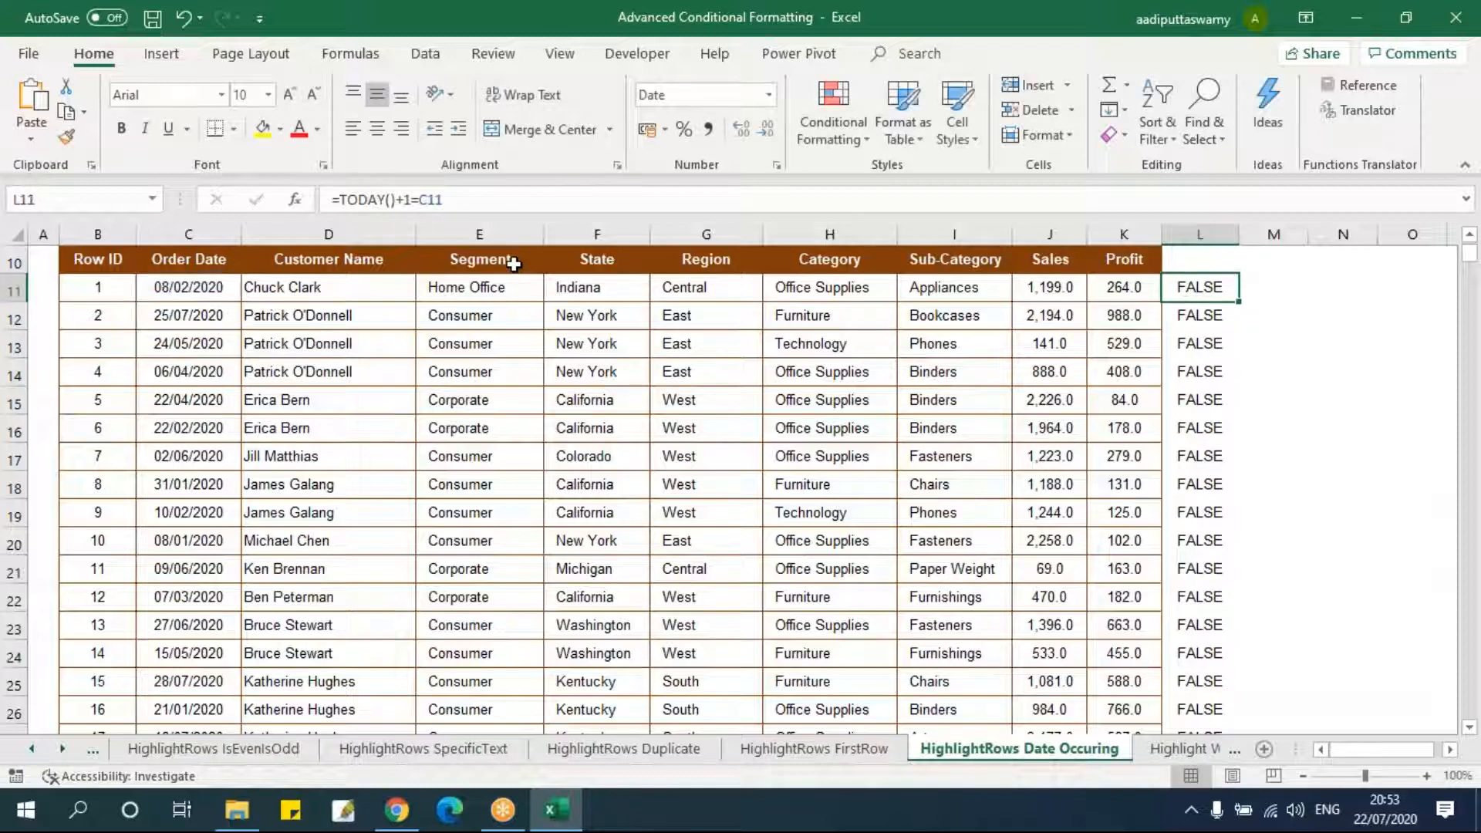
- Fill the L11 formula down column L to the last table row and add filters to header row B10:L10
key(ctrl+shift+Down)
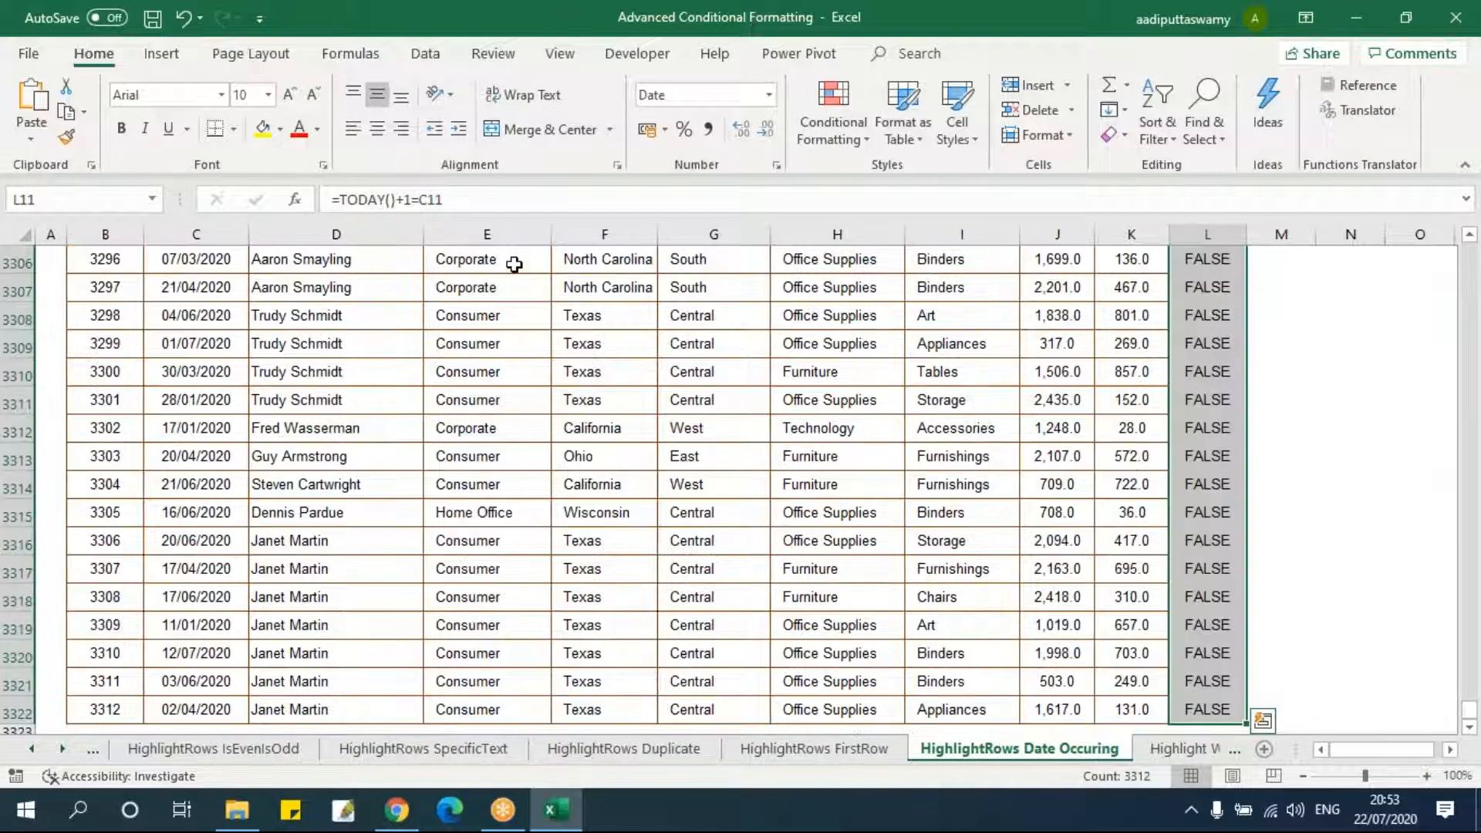
key(ctrl+Up)
key(Down)
key(Down)
key(Down)
key(Down)
key(Down)
key(Down)
key(Down)
key(Down)
key(Down)
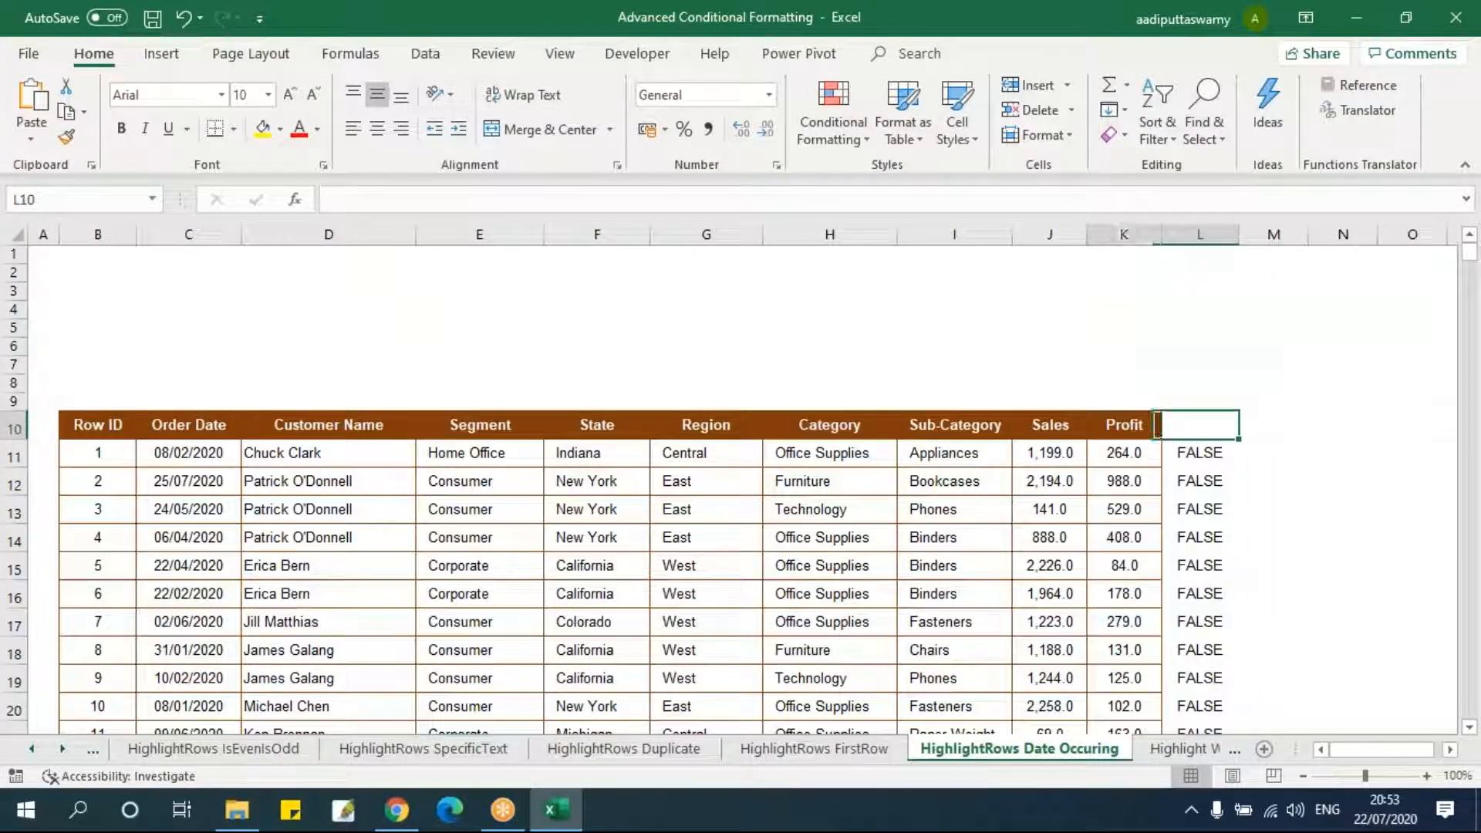
key(shift+Left)
key(ctrl+shift+Left)
key(ctrl+shift+l)
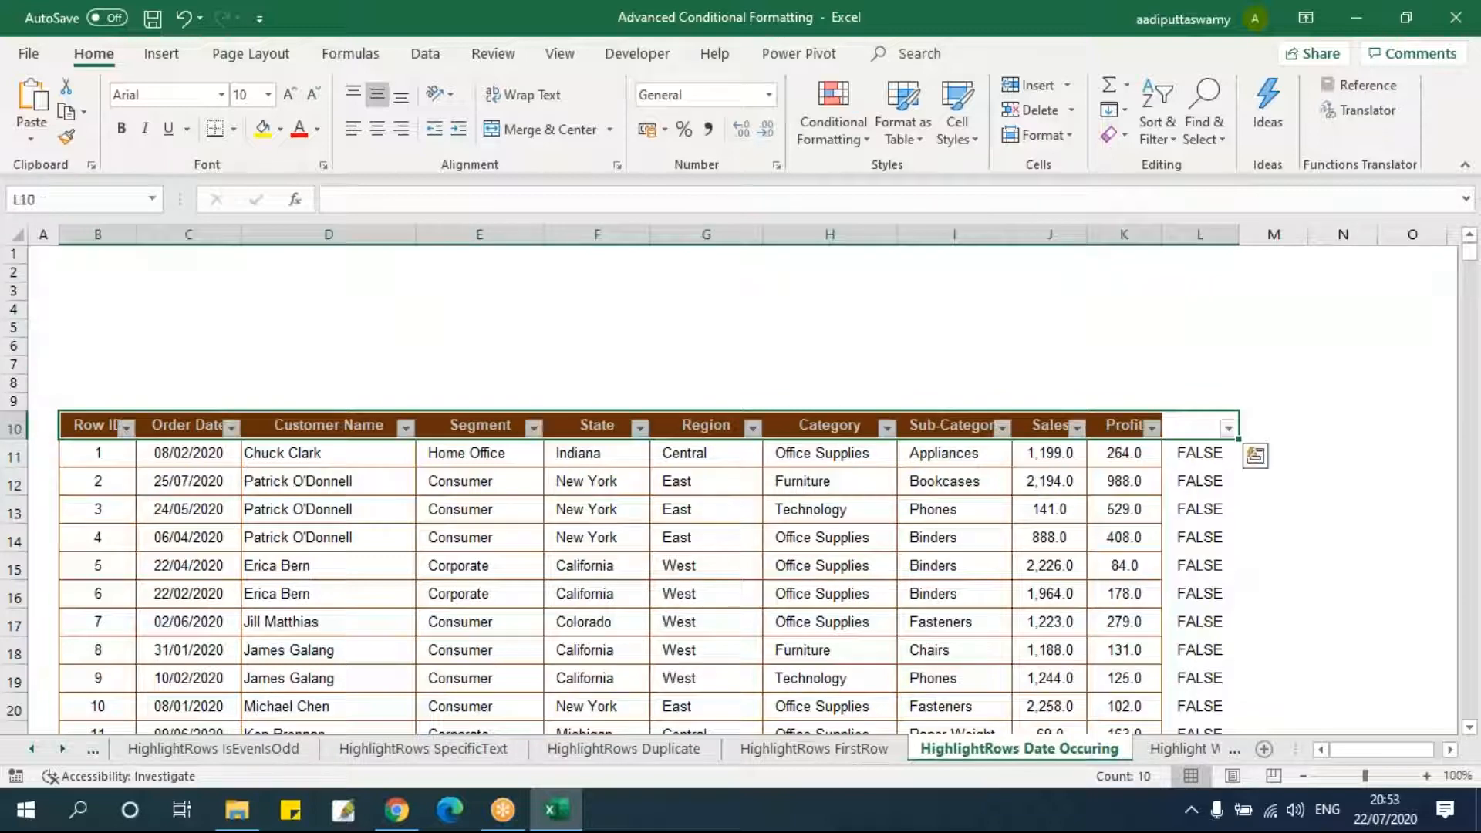
- Filter column L to TRUE, examine the order dates of the matching rows, and show all rows again
click(988, 501)
click(994, 208)
click(994, 246)
click(1080, 408)
drag(214, 455, 270, 615)
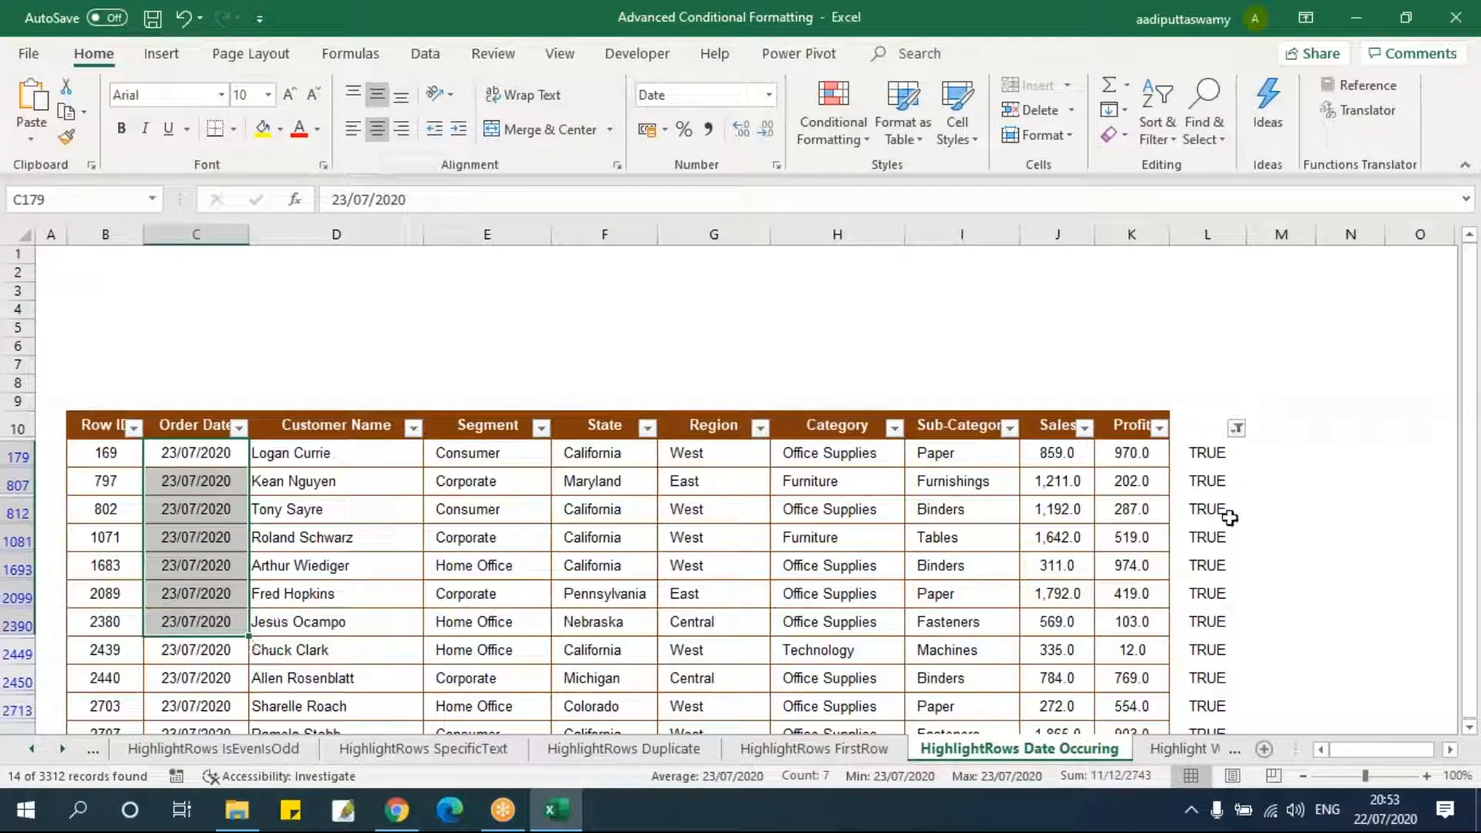
click(1237, 428)
click(1002, 208)
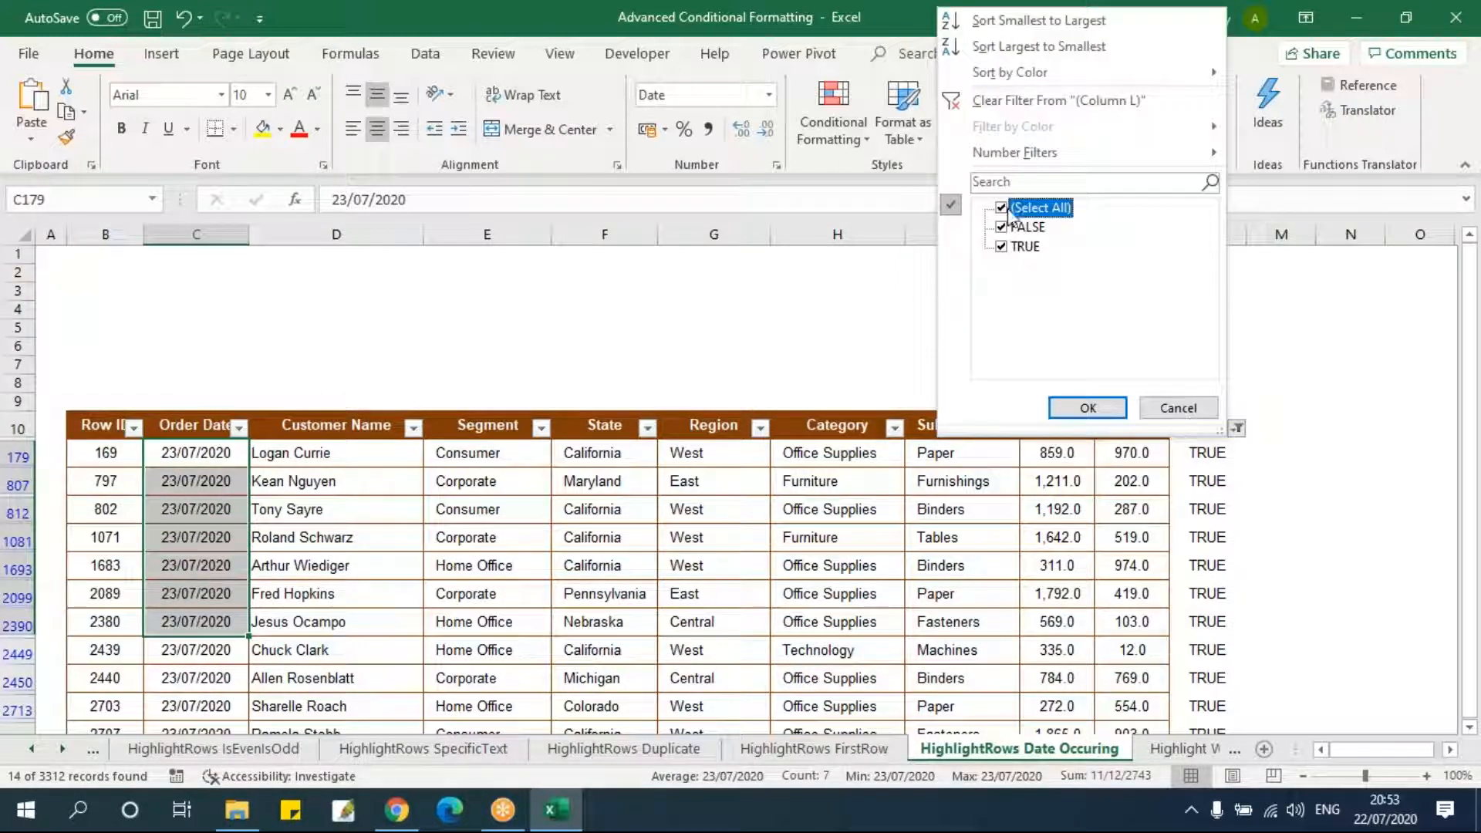
click(1086, 408)
click(301, 561)
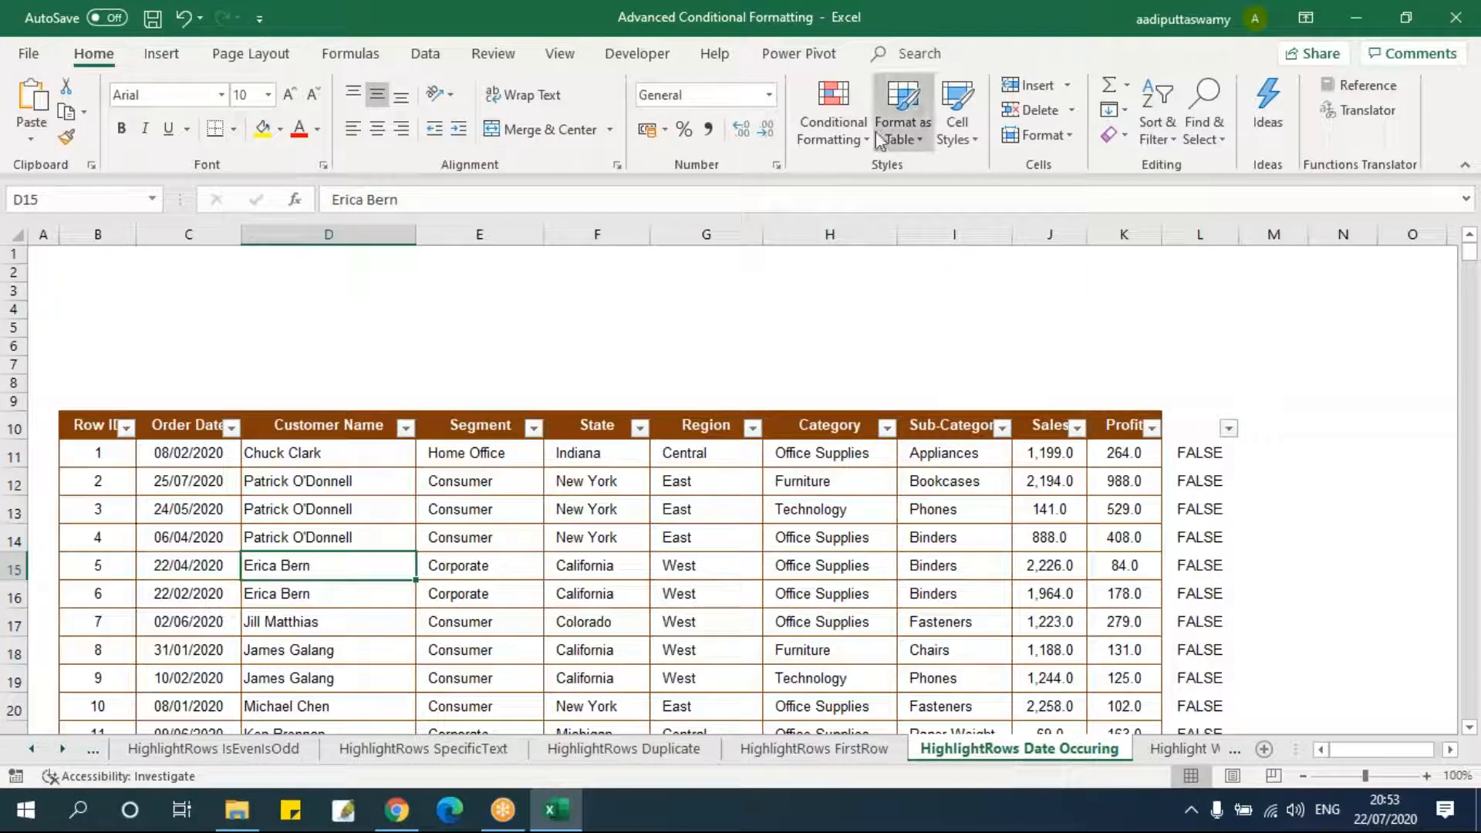
- Change the existing conditional formatting rule's formula to =TODAY()+1=$C11 and apply it to the table
click(834, 116)
click(876, 462)
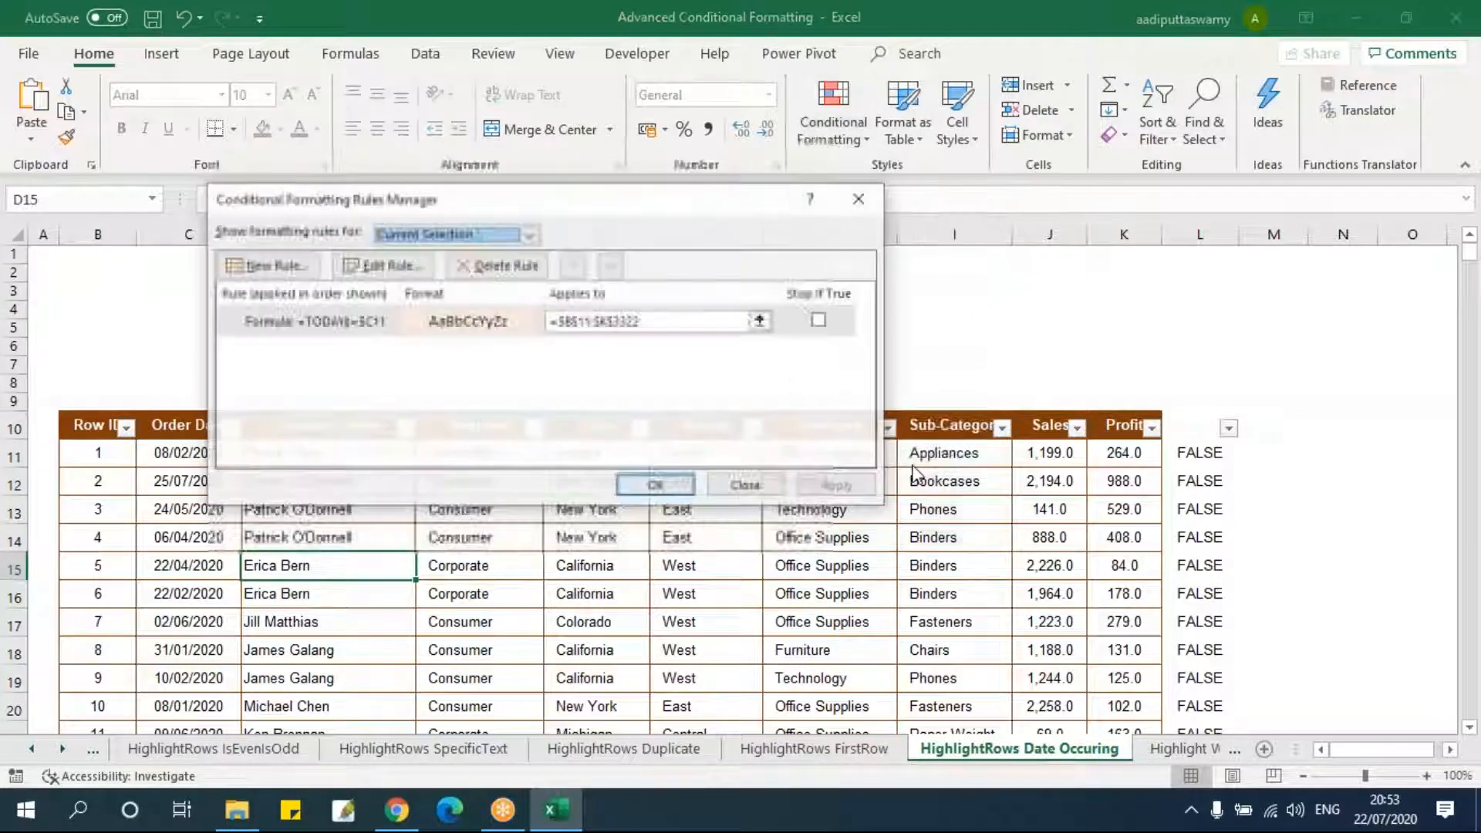
double_click(509, 321)
click(421, 408)
text(+1=$C11)
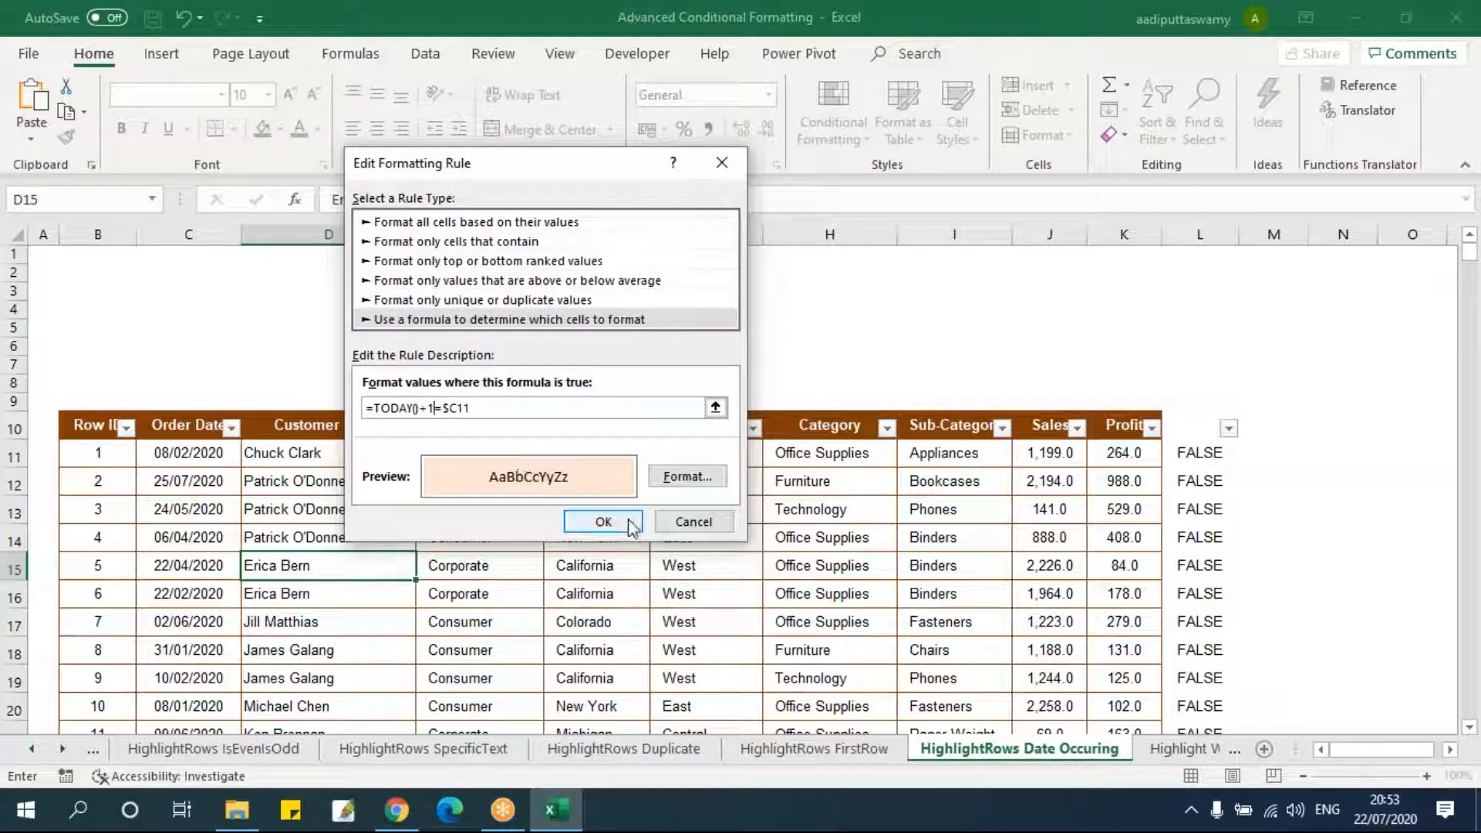
click(631, 527)
click(836, 486)
click(656, 486)
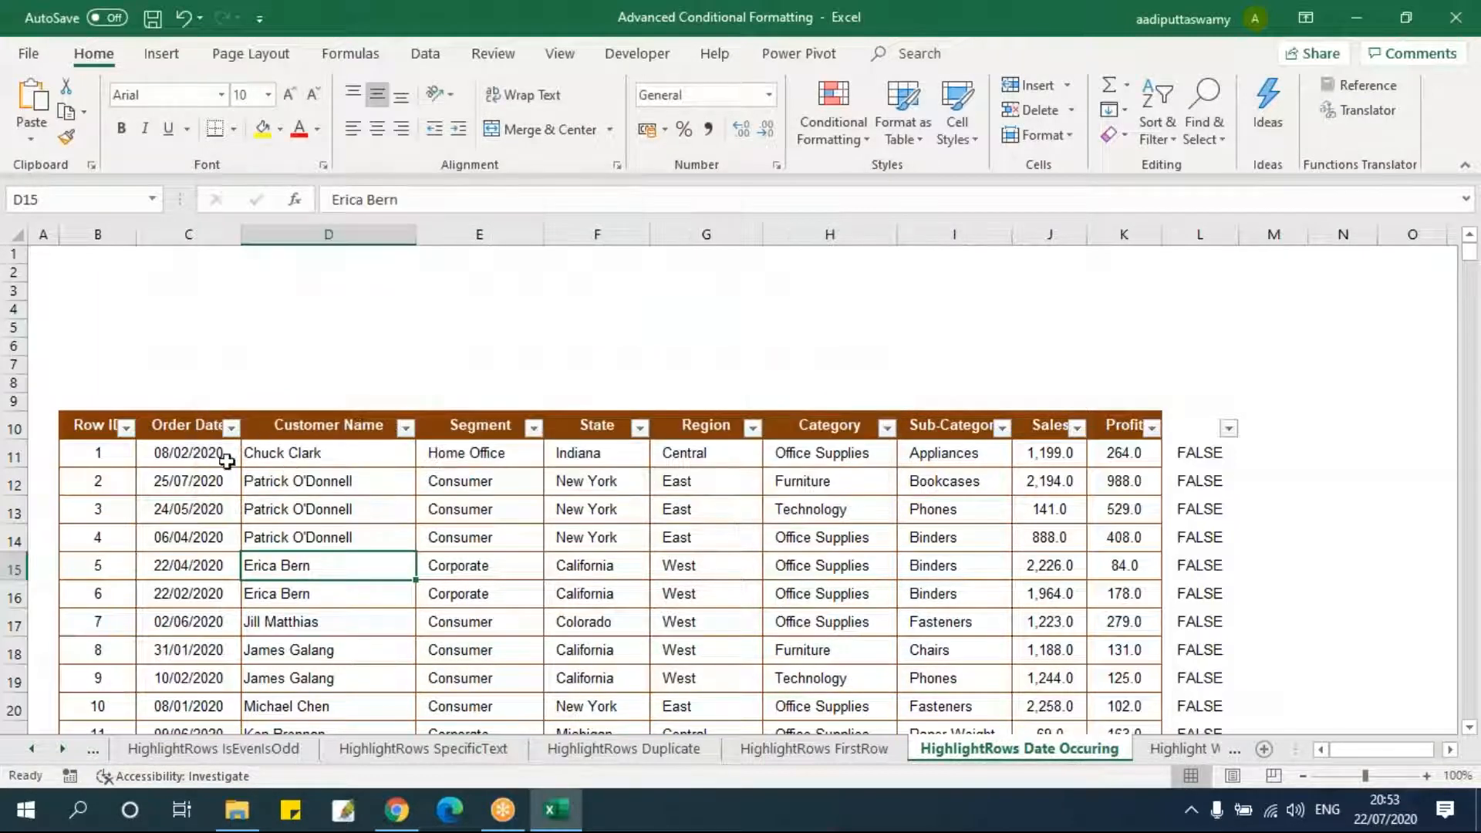
- Filter the Order Date column by the light orange cell color, examine the rows dated tomorrow, and remove the filters
click(231, 428)
mouse_move(324, 124)
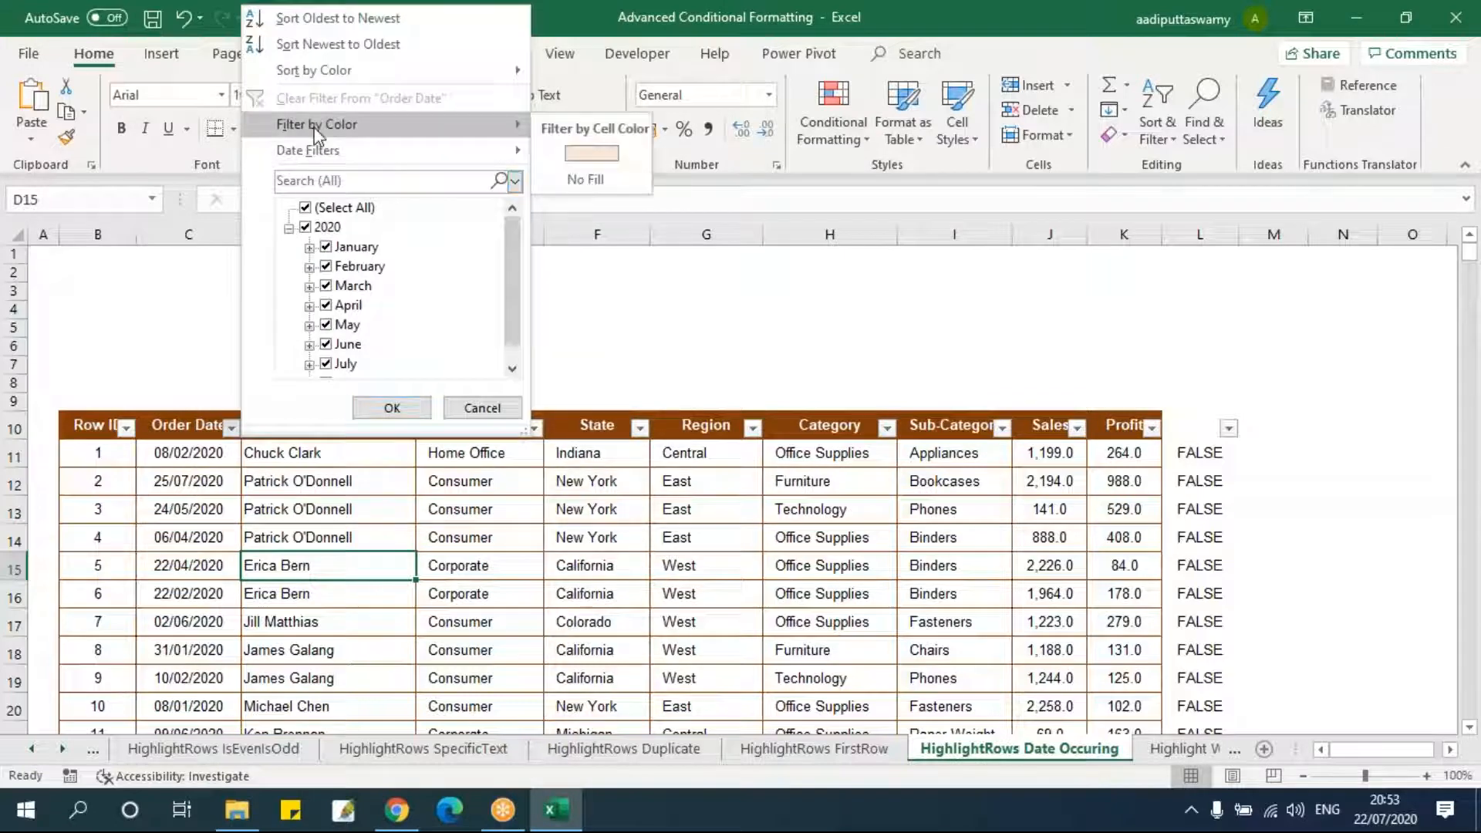
click(594, 151)
click(207, 455)
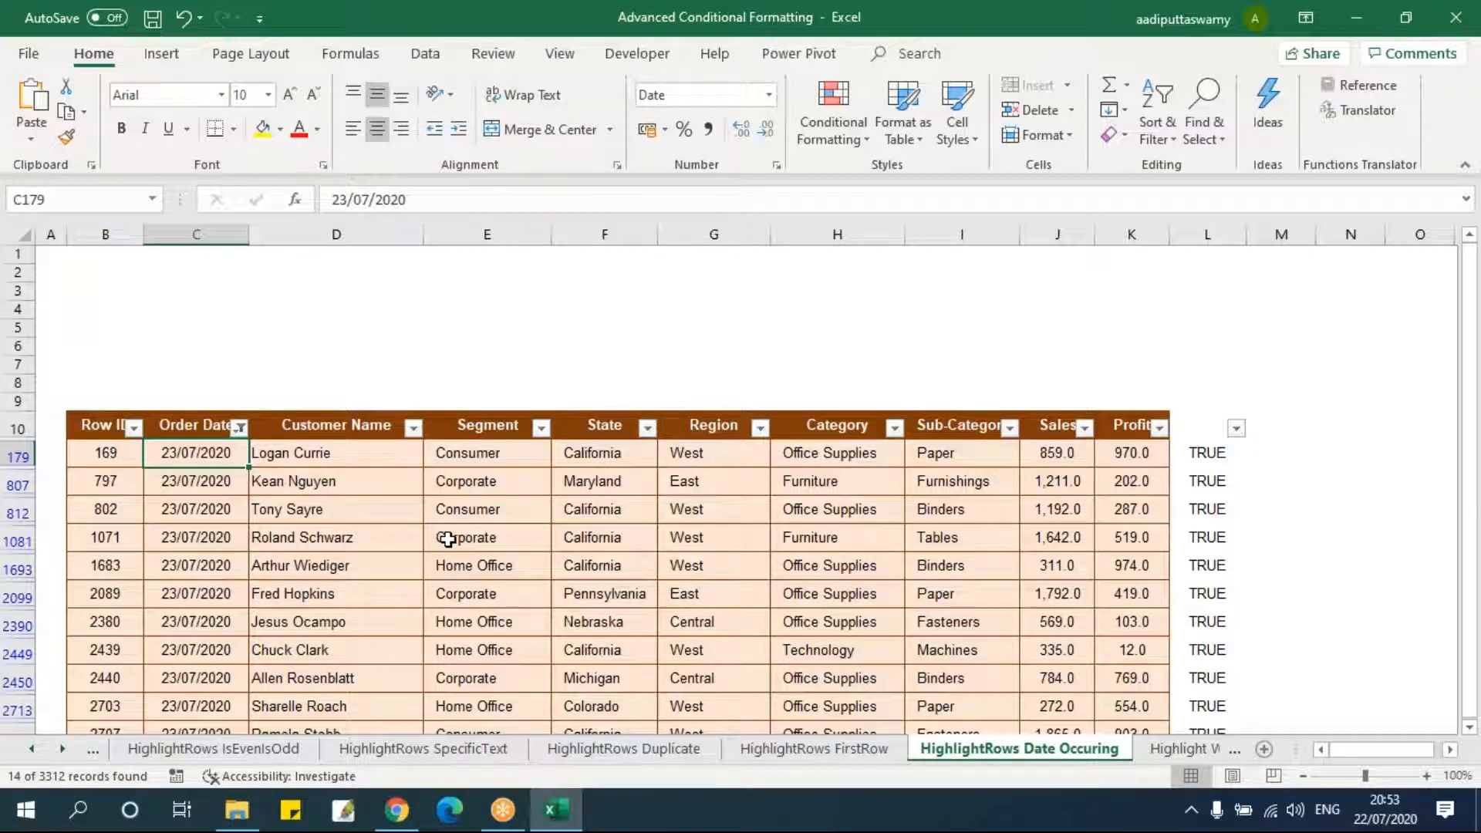
key(ctrl+shift+l)
click(344, 623)
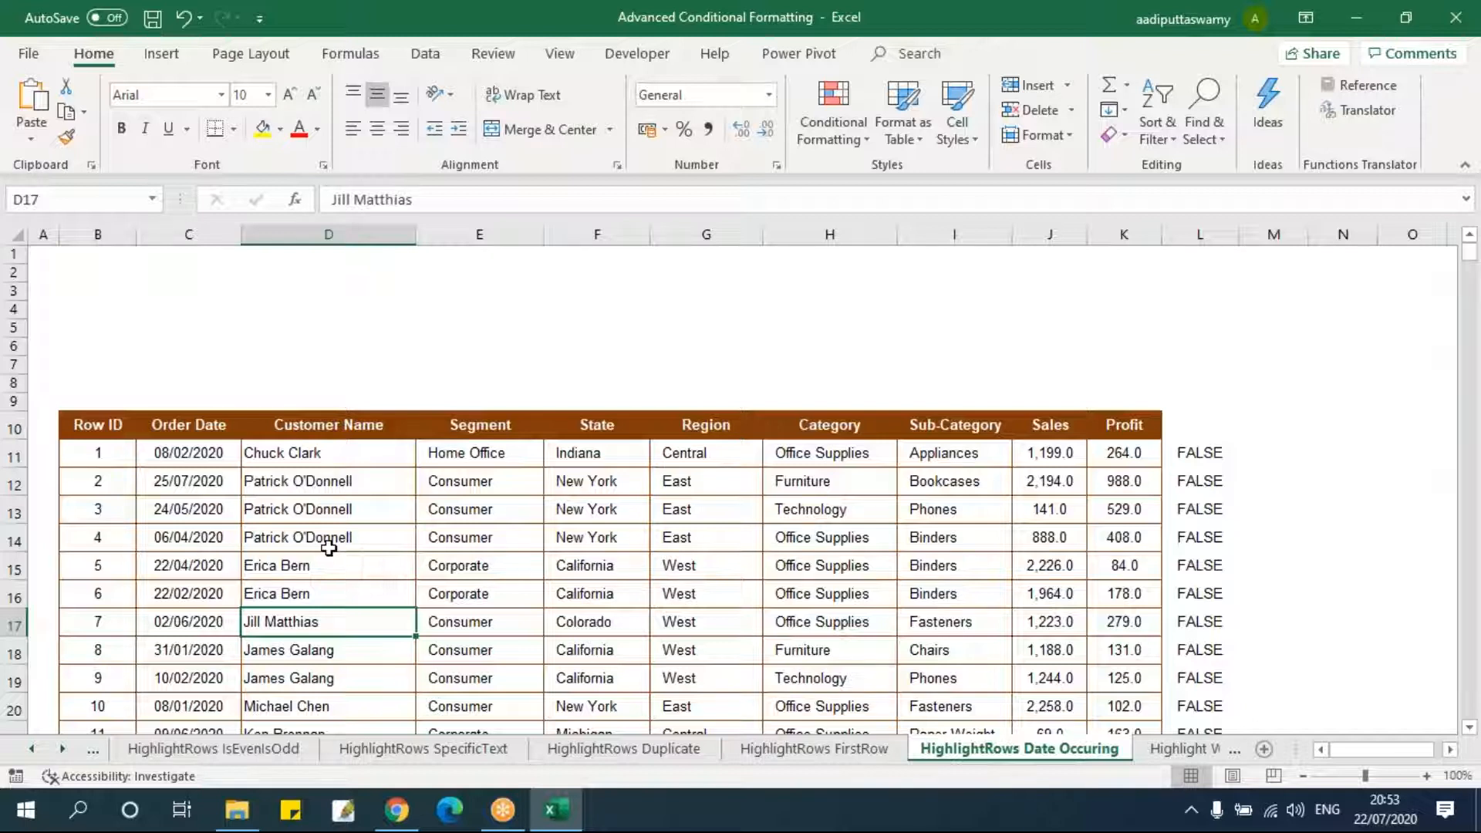
click(346, 561)
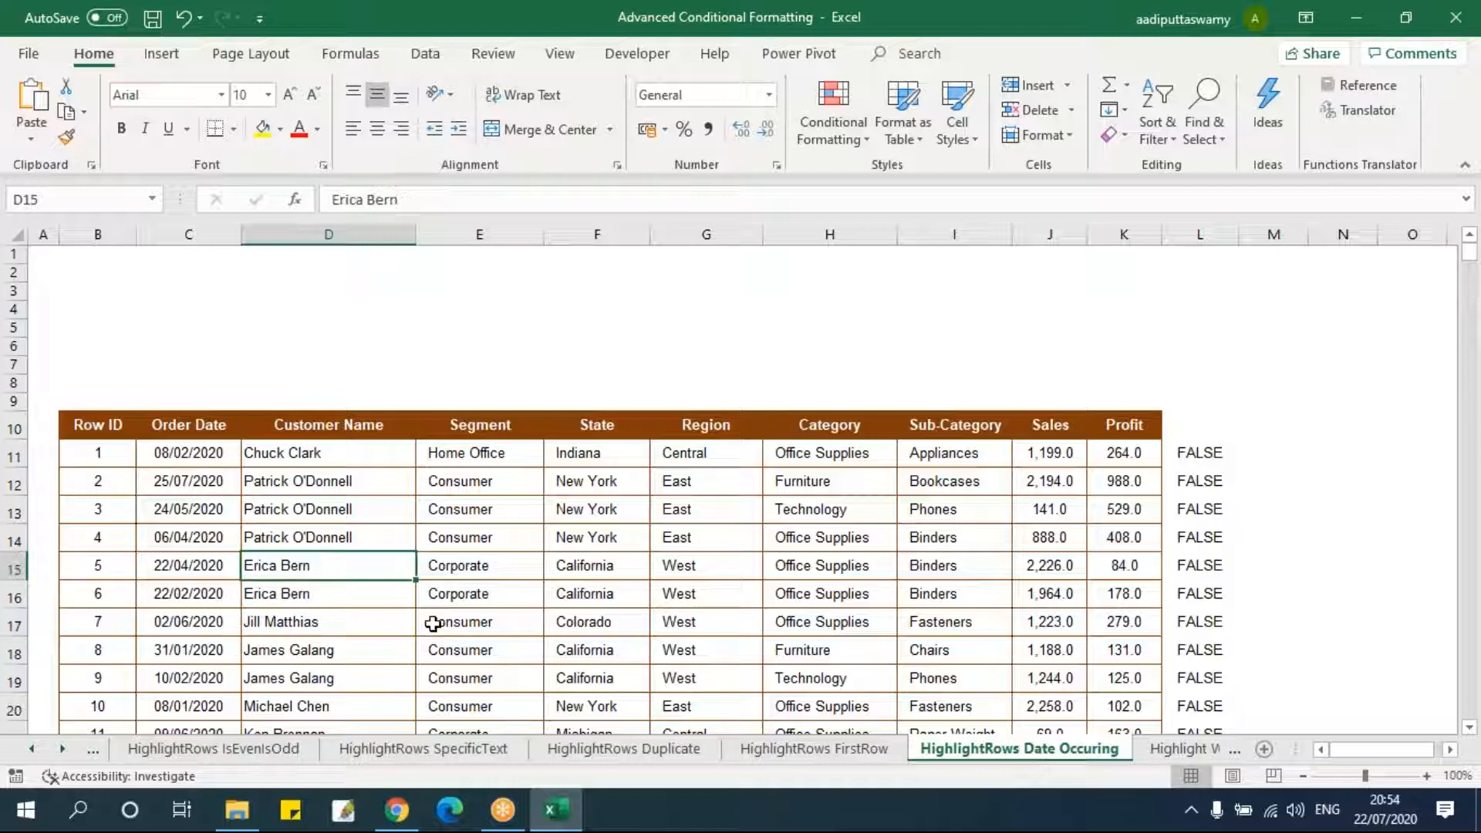
- Open the Highlight Weekends sheet and examine the date and weekday headers in rows 10 and 11
click(1181, 750)
click(1181, 750)
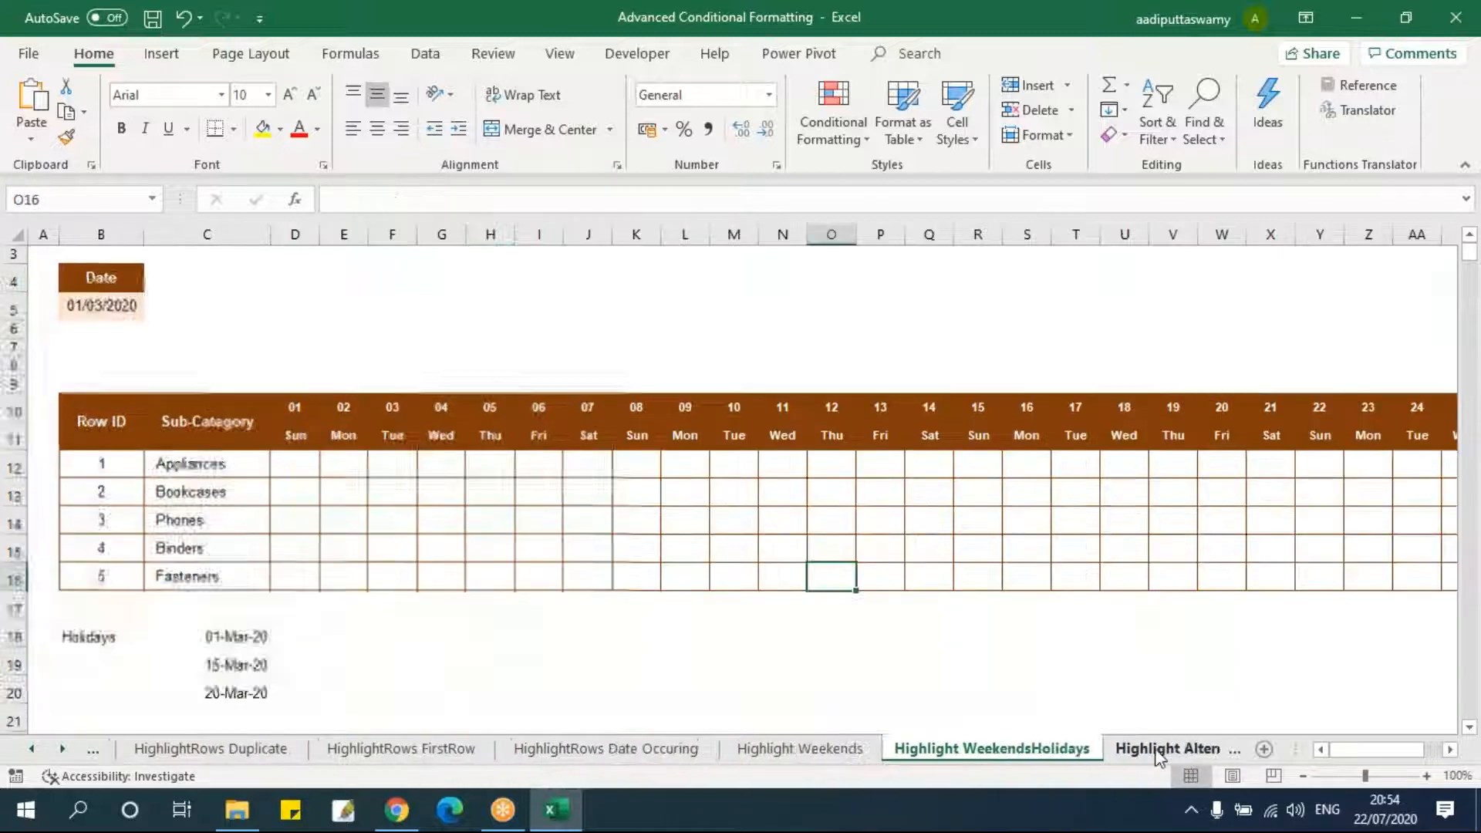
click(1176, 749)
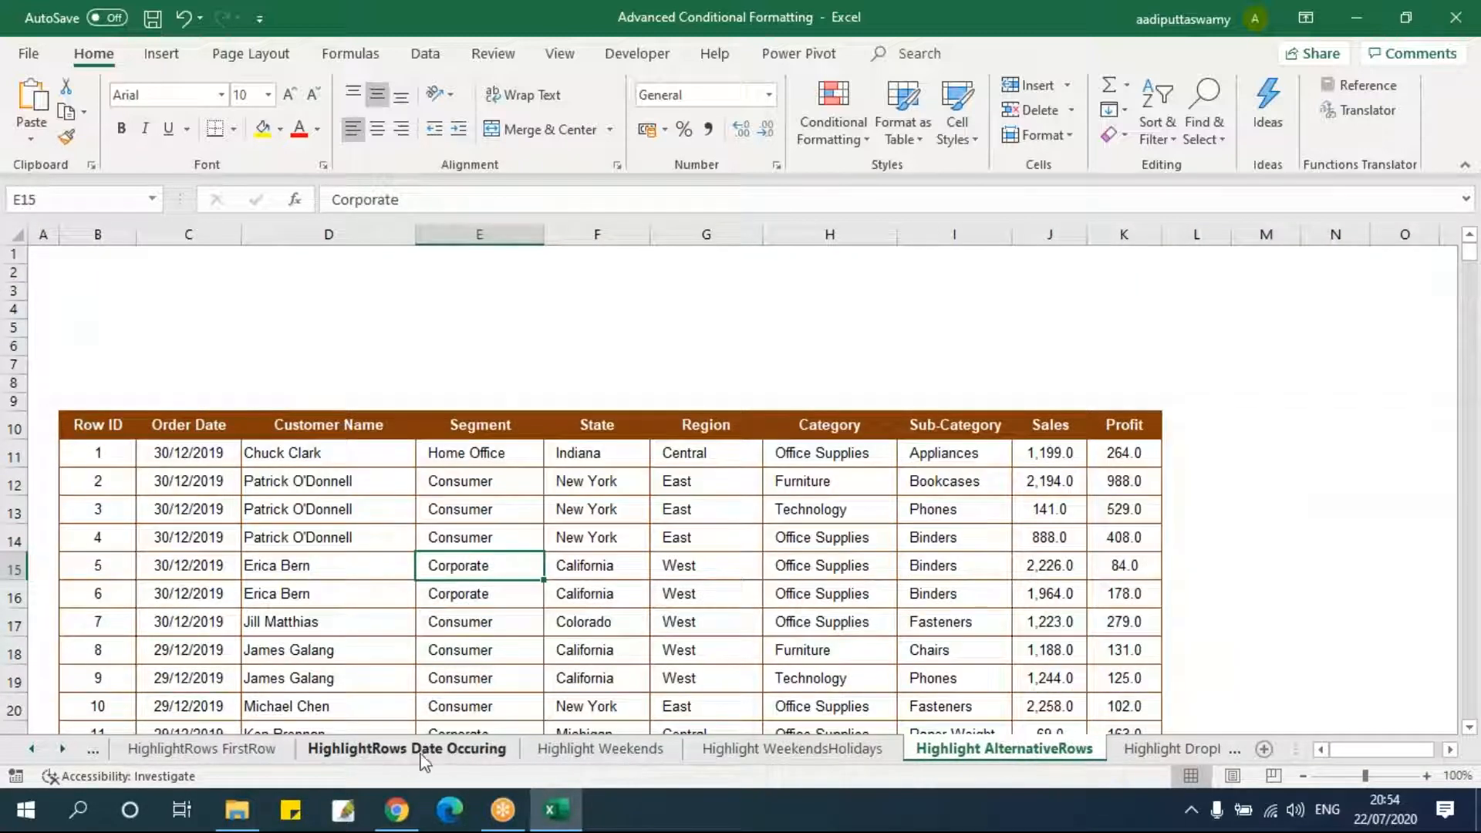
click(598, 752)
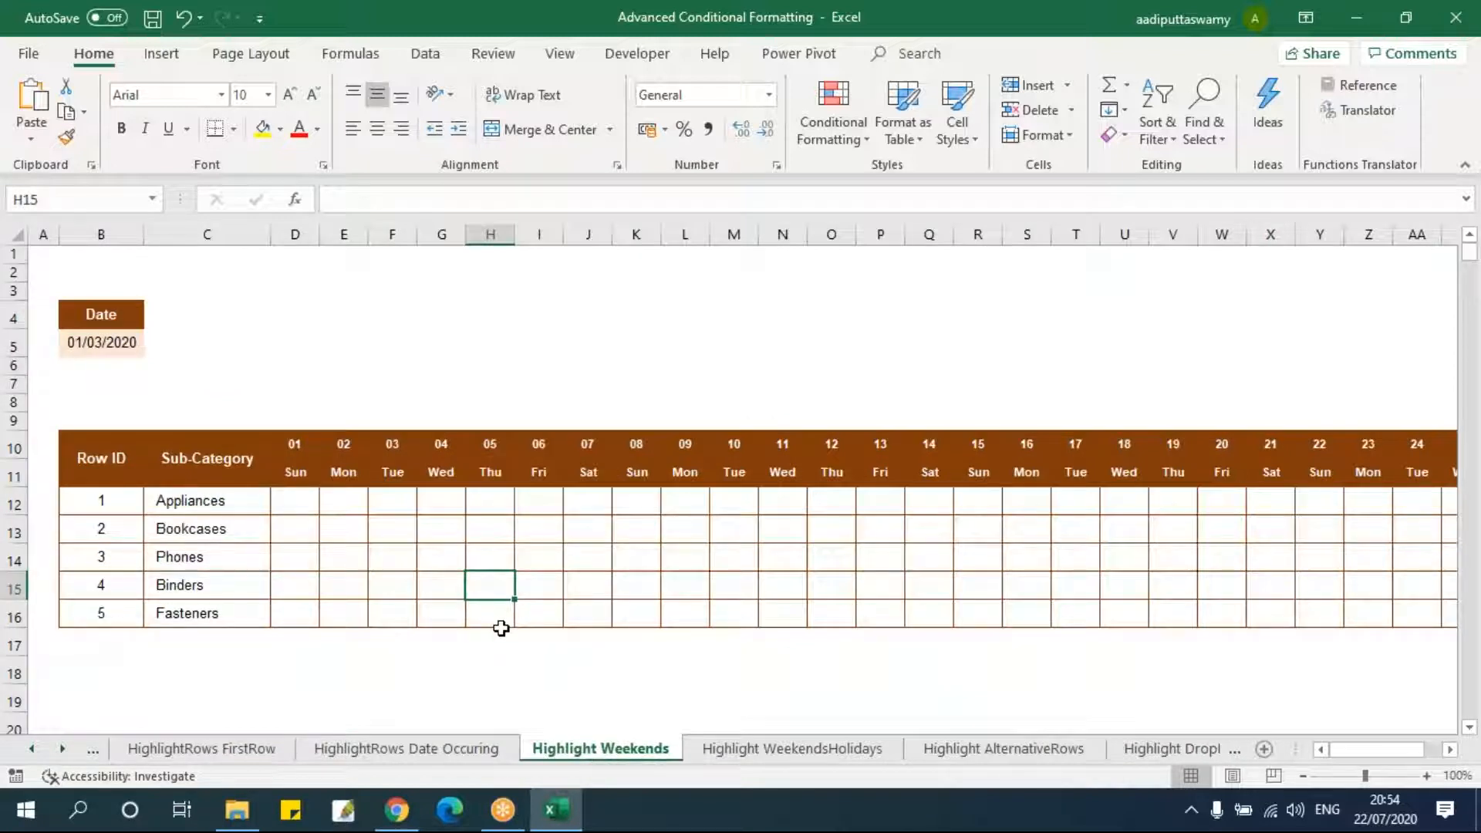
click(291, 475)
drag(311, 478, 1372, 451)
drag(1365, 764, 1343, 764)
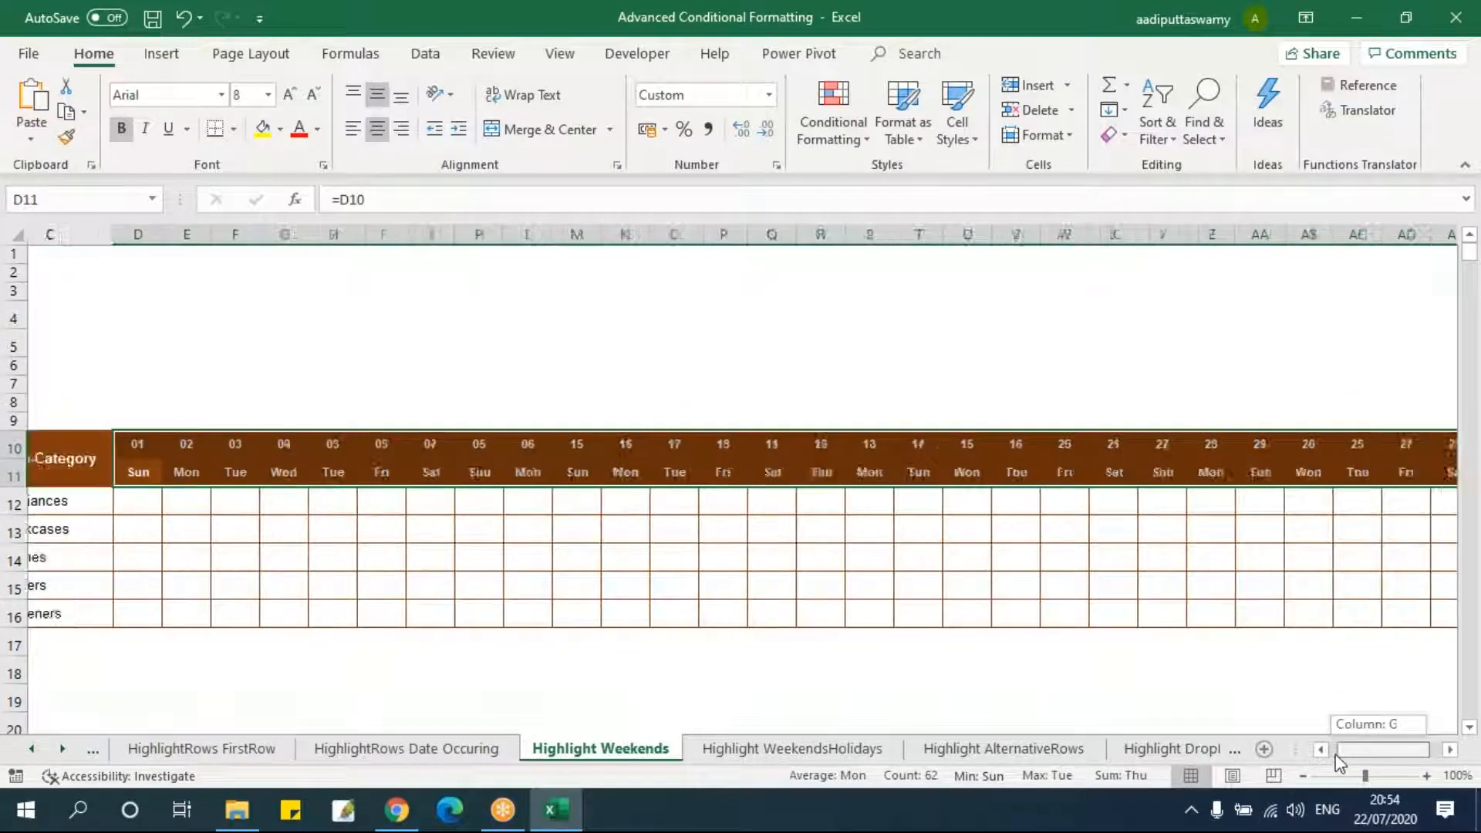
click(459, 615)
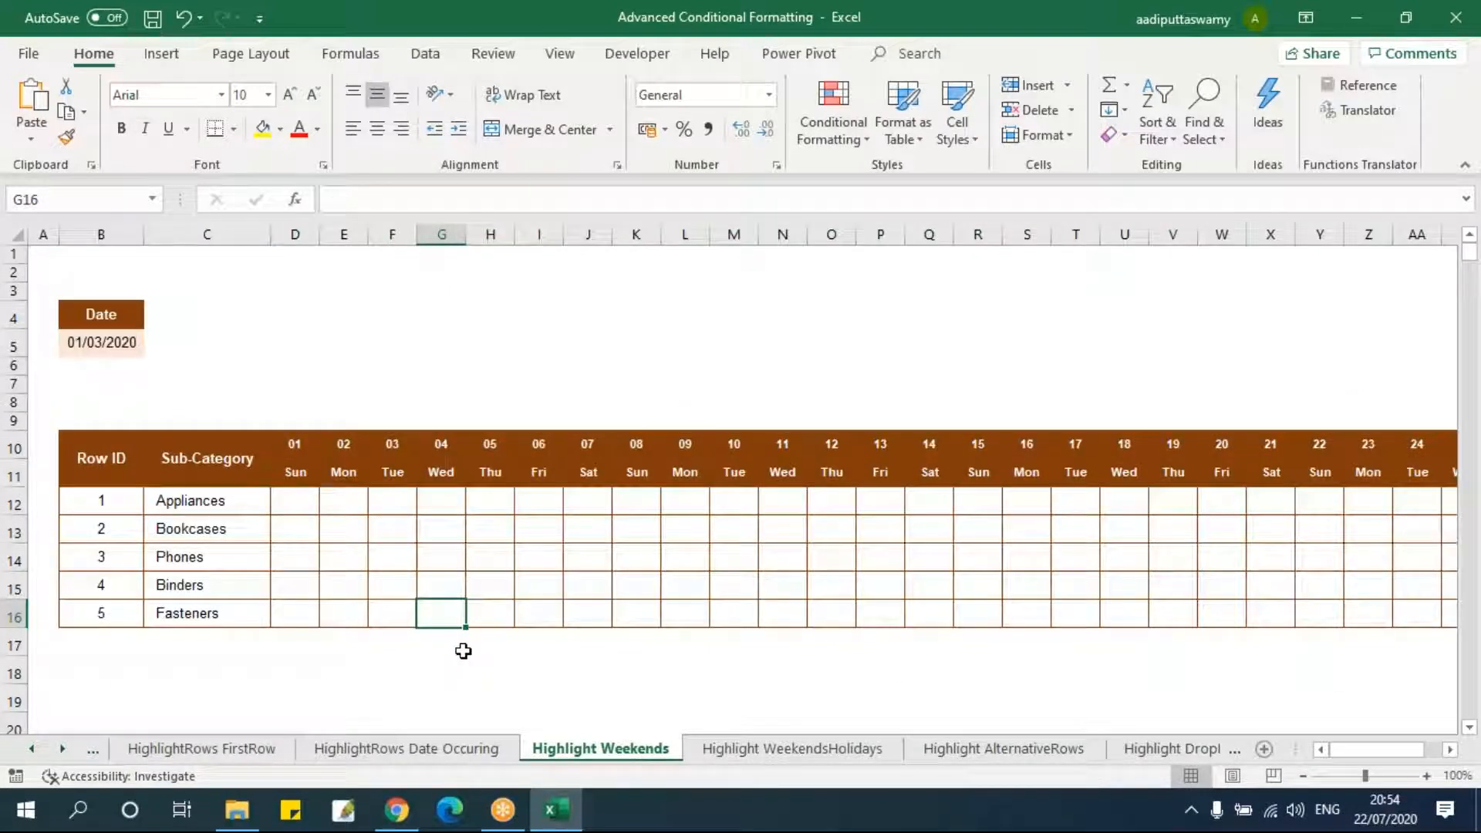
- Enter =WEEKDAY(D10) in D9, above the first date header
click(299, 422)
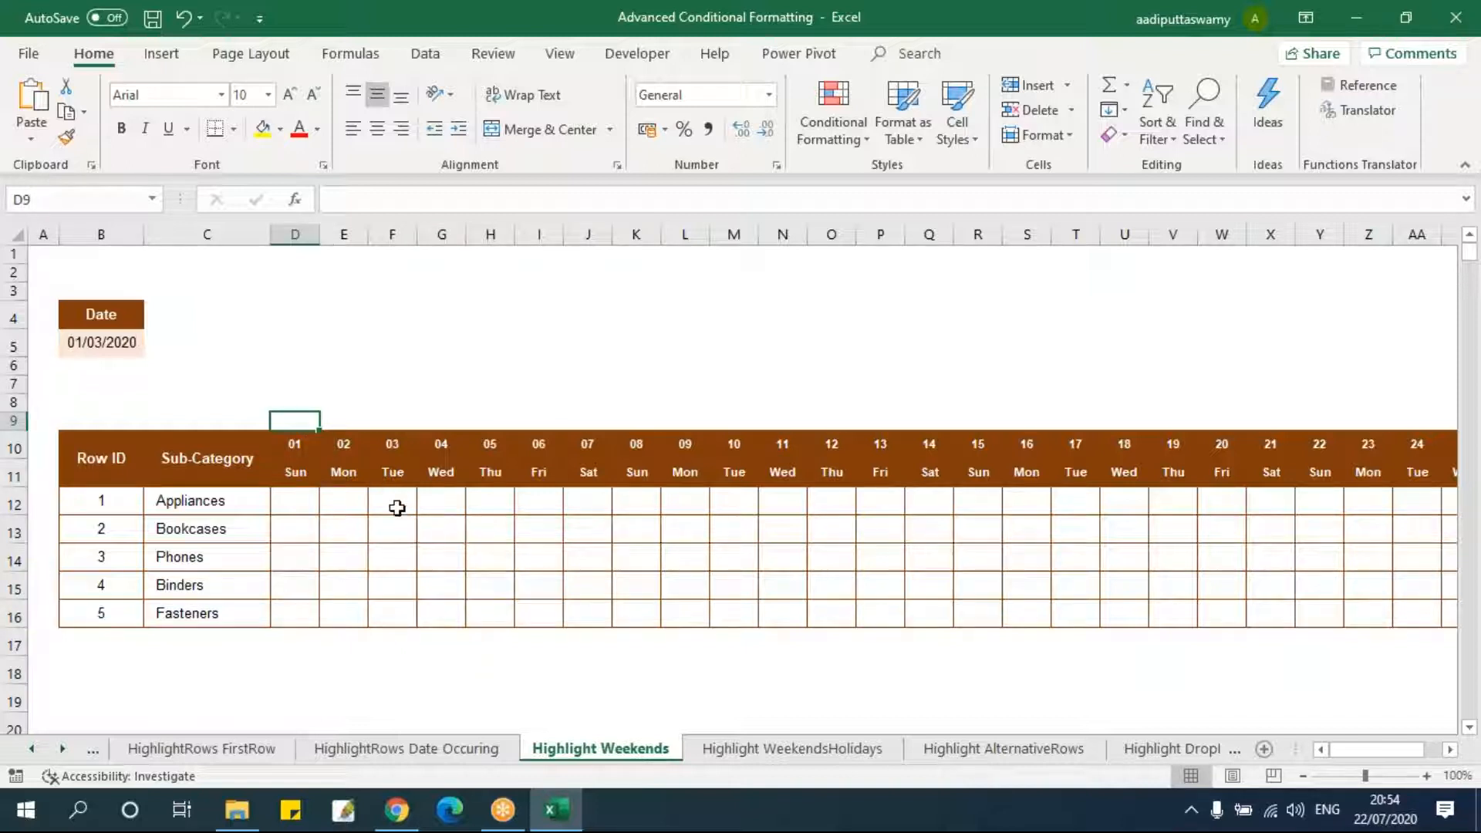
text(=wee)
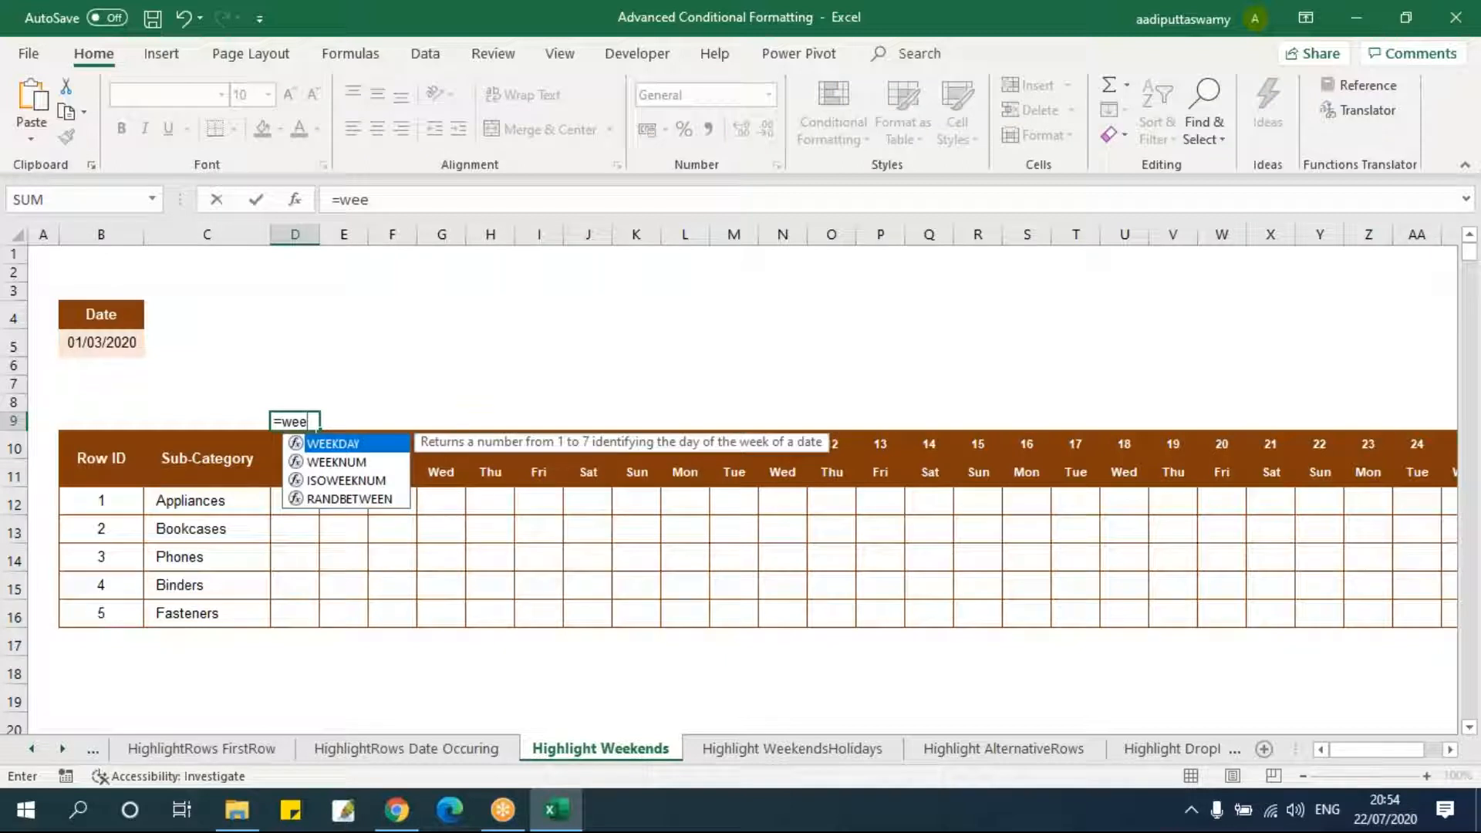
key(Tab)
key(Down)
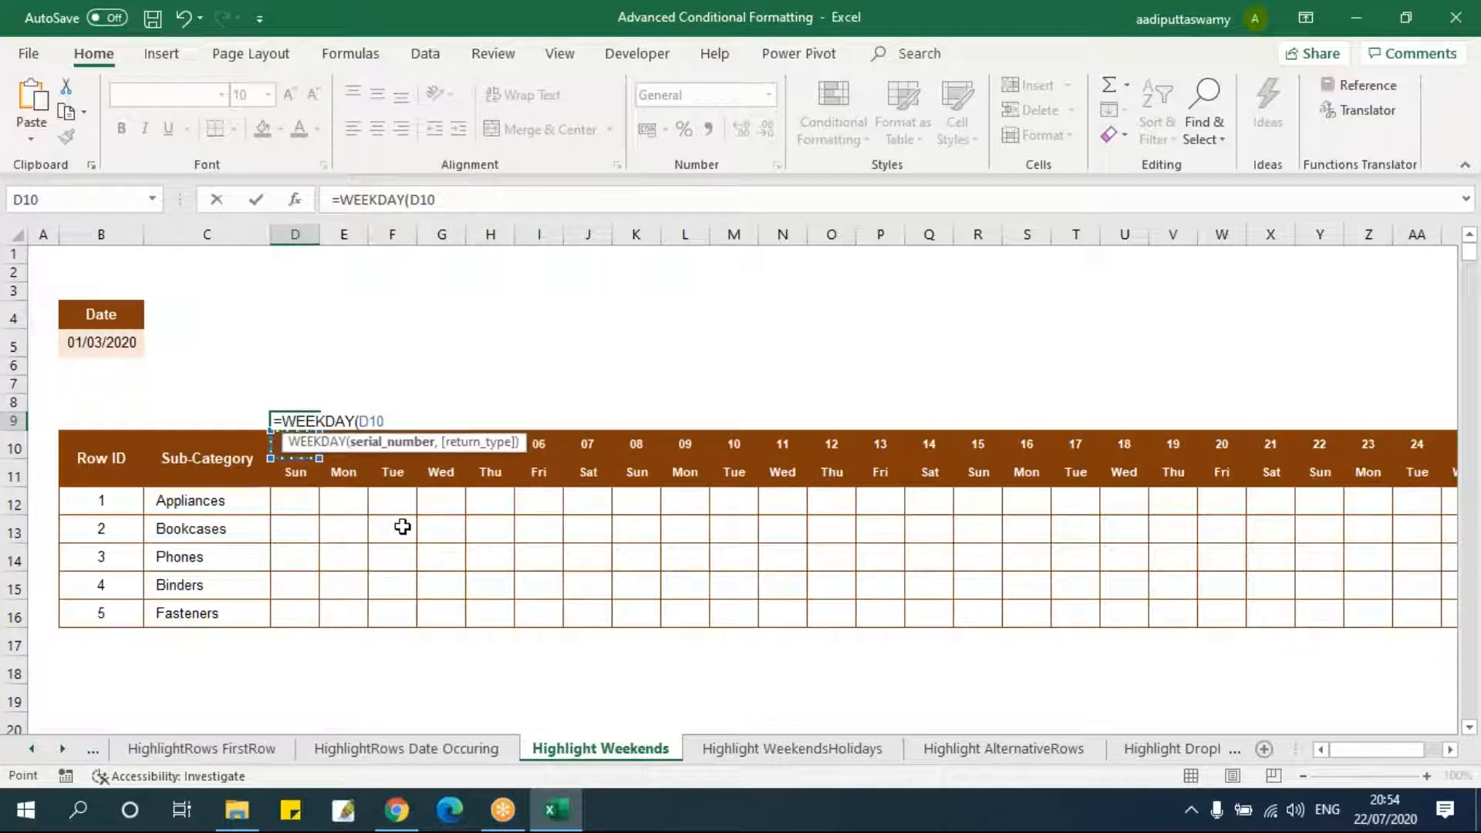
text())
key(ctrl+Return)
- Fill the WEEKDAY formula from D9 across row 9 to AH9, above the last day of the month
key(shift+Right)
key(shift+Right)
key(shift+Right)
key(shift+Right)
key(shift+Right)
key(shift+Right)
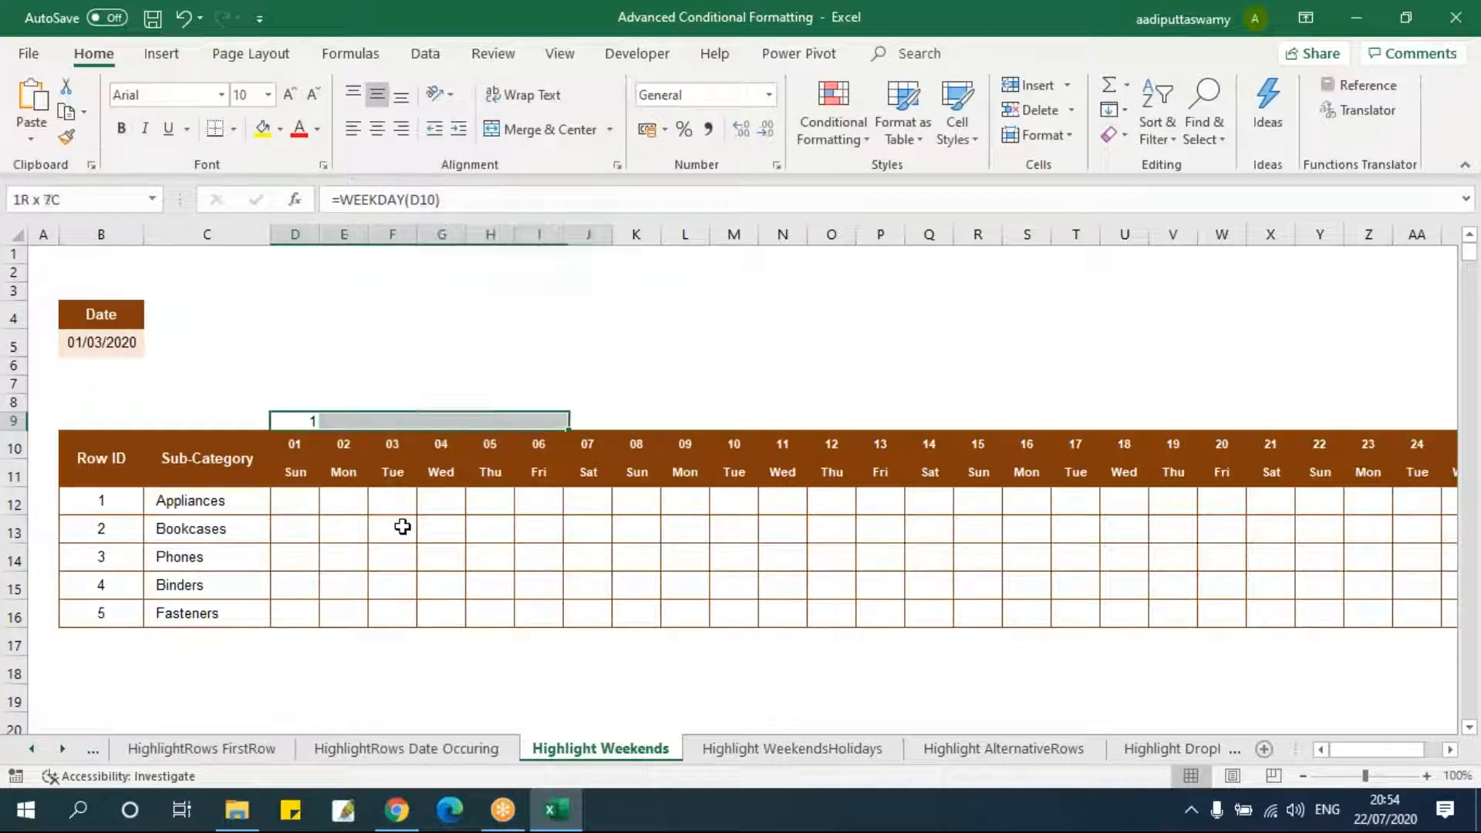
key(shift+Right)
key(shift+Right)
key(shift+Right)
key(shift+Right)
key(shift+Right)
key(shift+Right)
key(shift+Right)
key(shift+Right)
key(shift+Right)
key(shift+Right)
key(shift+Right)
key(shift+Right)
key(shift+Right)
key(shift+Right)
key(shift+Right)
key(shift+Right)
key(shift+Right)
key(shift+Right)
key(shift+Right)
key(shift+Right)
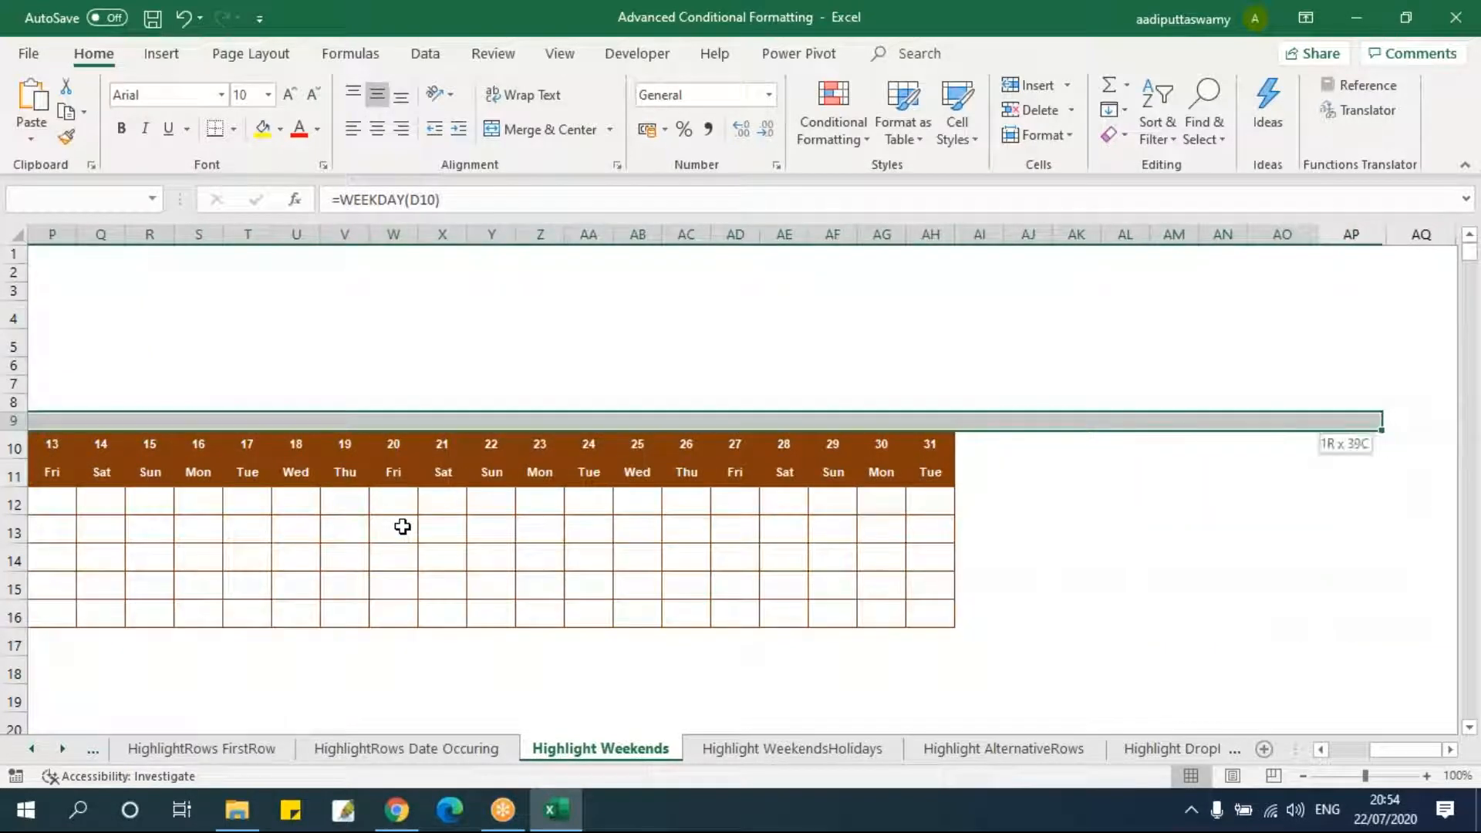
key(shift+Left)
key(shift+Left)
key(shift+Left)
key(shift+Left)
key(shift+Left)
key(shift+Left)
key(shift+Left)
key(shift+Left)
key(ctrl+r)
- Examine the weekday numbers across row 9 against the day names below them
key(Home)
key(Right)
key(Right)
key(Right)
key(Right)
key(Right)
key(Right)
key(Right)
key(Right)
key(Right)
key(Right)
key(Right)
key(Right)
key(Right)
key(Right)
key(Right)
key(Right)
key(Right)
key(Right)
key(Right)
key(Right)
key(Right)
key(Right)
key(Right)
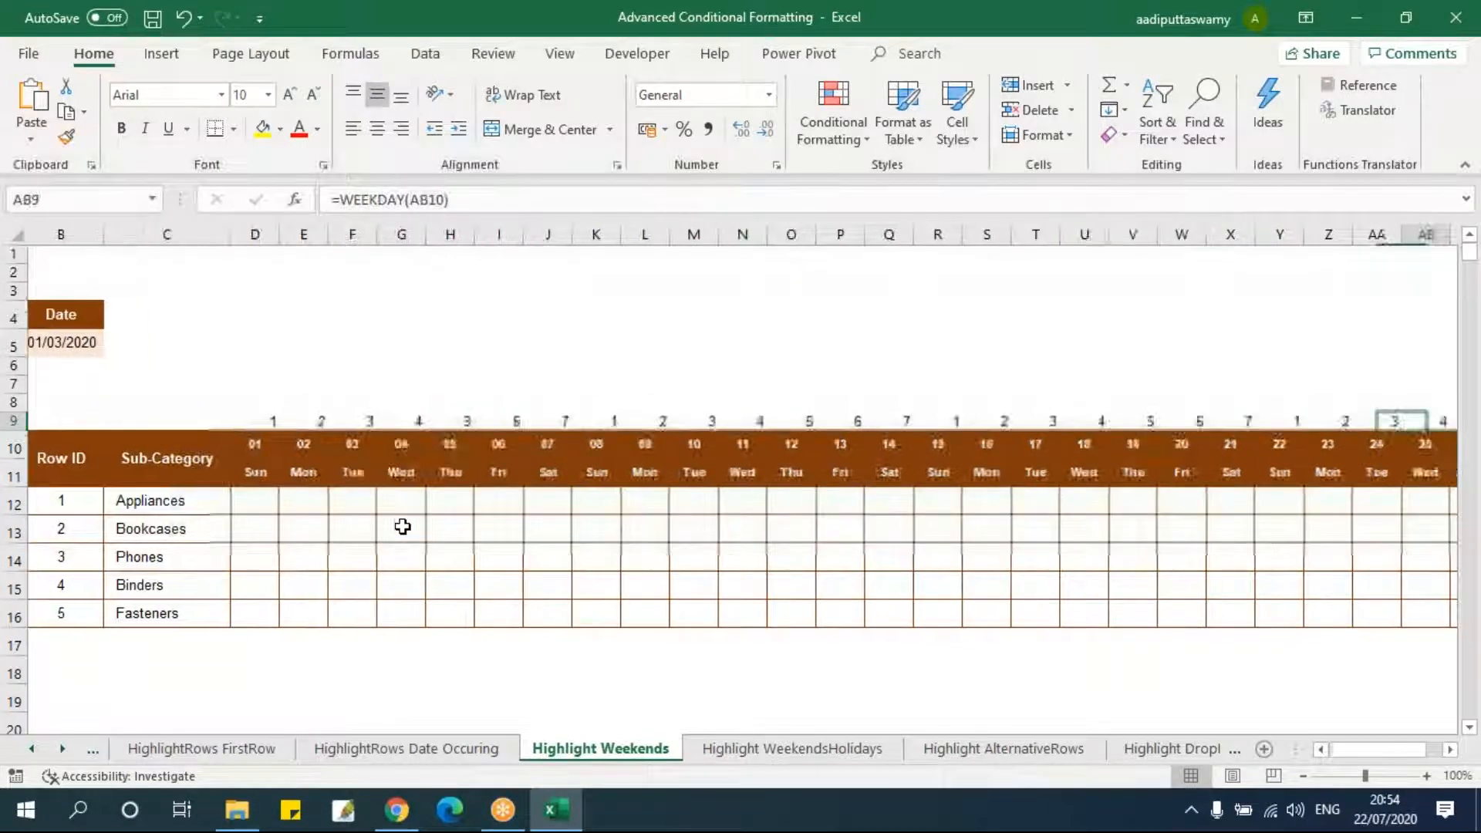
key(Right)
key(Right)
key(Right)
key(Right)
key(Right)
key(Right)
key(Right)
key(Right)
key(Right)
key(Right)
key(Right)
key(Right)
key(Left)
key(Left)
key(Left)
key(Left)
key(Left)
key(Left)
key(Left)
key(Left)
key(Left)
key(Left)
key(Left)
key(Left)
key(Left)
key(Left)
key(Left)
key(Left)
key(Left)
key(Left)
key(Left)
key(Left)
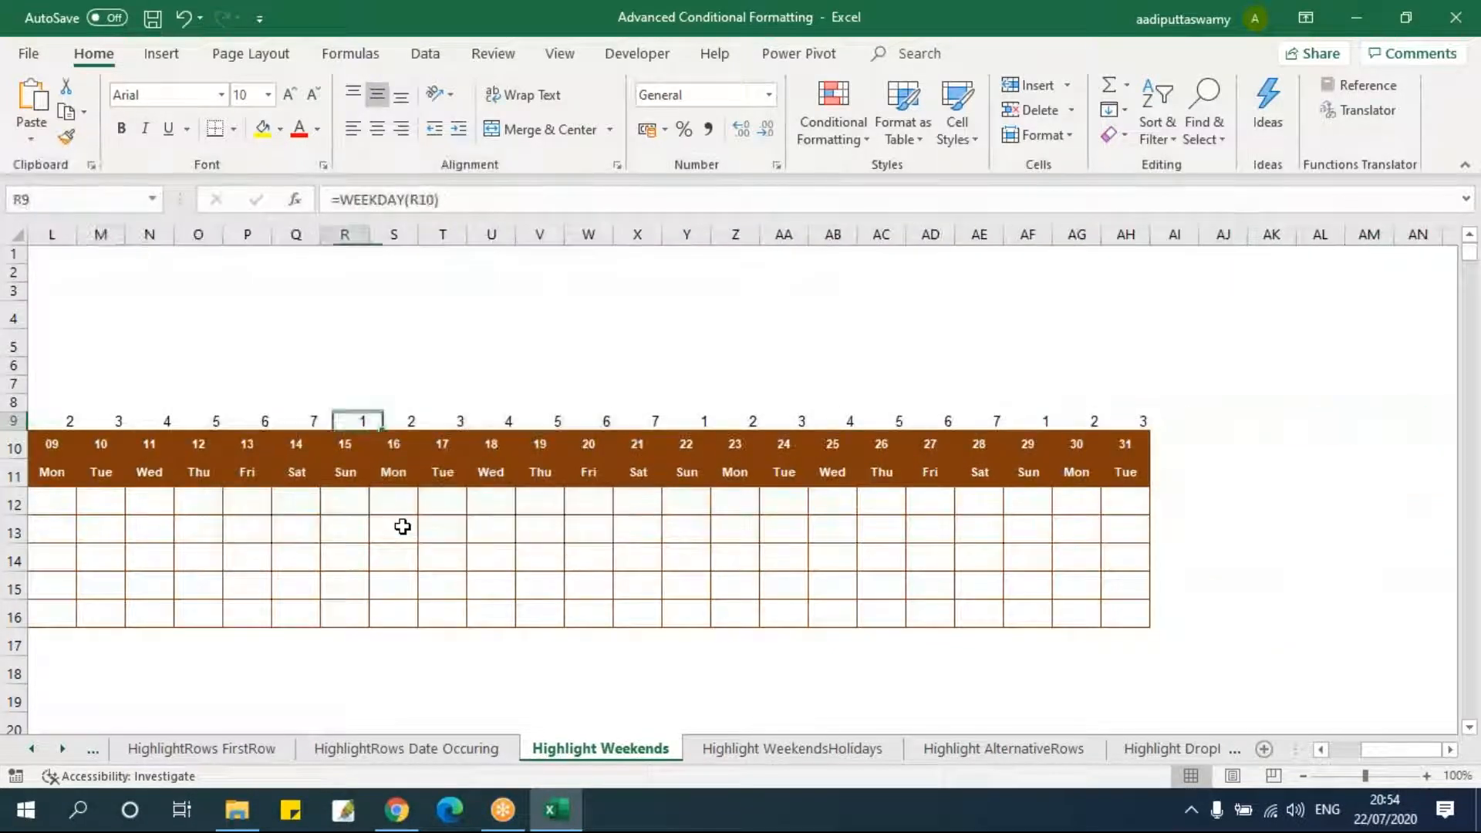
- Select the calendar grid D12:AH16 below the date and weekday headers
key(Left)
key(Left)
key(Left)
key(Left)
key(Left)
key(Left)
key(Left)
key(Left)
key(Left)
key(Left)
key(Left)
key(Left)
key(Left)
key(Left)
key(Left)
key(Left)
key(Left)
key(Down)
key(Down)
key(Down)
key(Right)
key(Right)
key(Right)
key(shift+Down)
key(shift+Down)
key(shift+Down)
key(shift+Down)
key(shift+Down)
key(shift+Right)
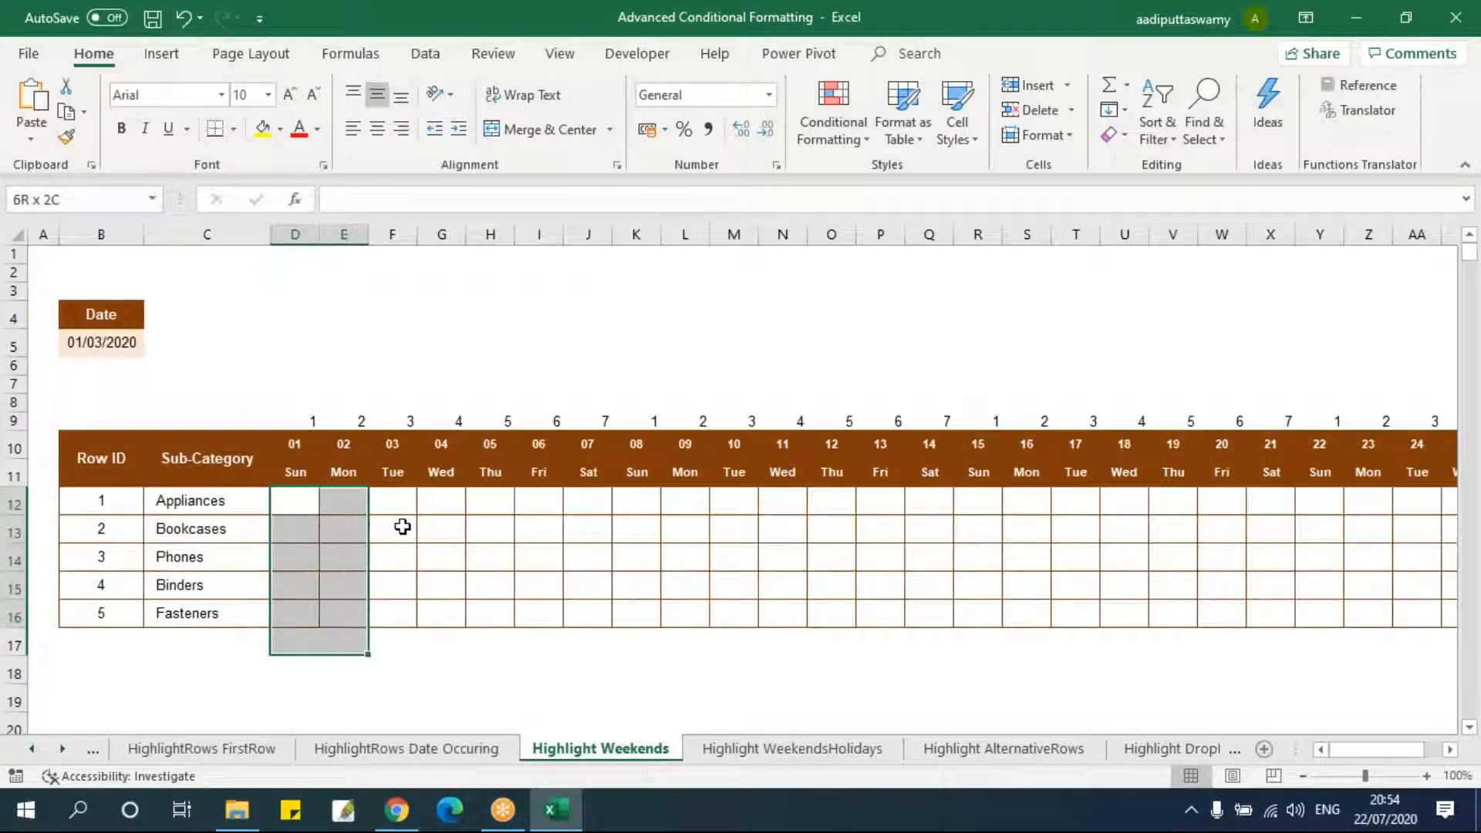
key(shift+Up)
key(shift+Right)
key(shift+Right)
key(shift+Right)
key(shift+Right)
key(shift+Right)
key(shift+Right)
key(shift+Right)
key(shift+Right)
key(shift+Right)
key(shift+Right)
key(shift+Right)
key(shift+Right)
key(shift+Right)
key(shift+Right)
key(shift+Right)
key(shift+Right)
key(shift+Right)
key(shift+Right)
key(shift+Right)
key(shift+Right)
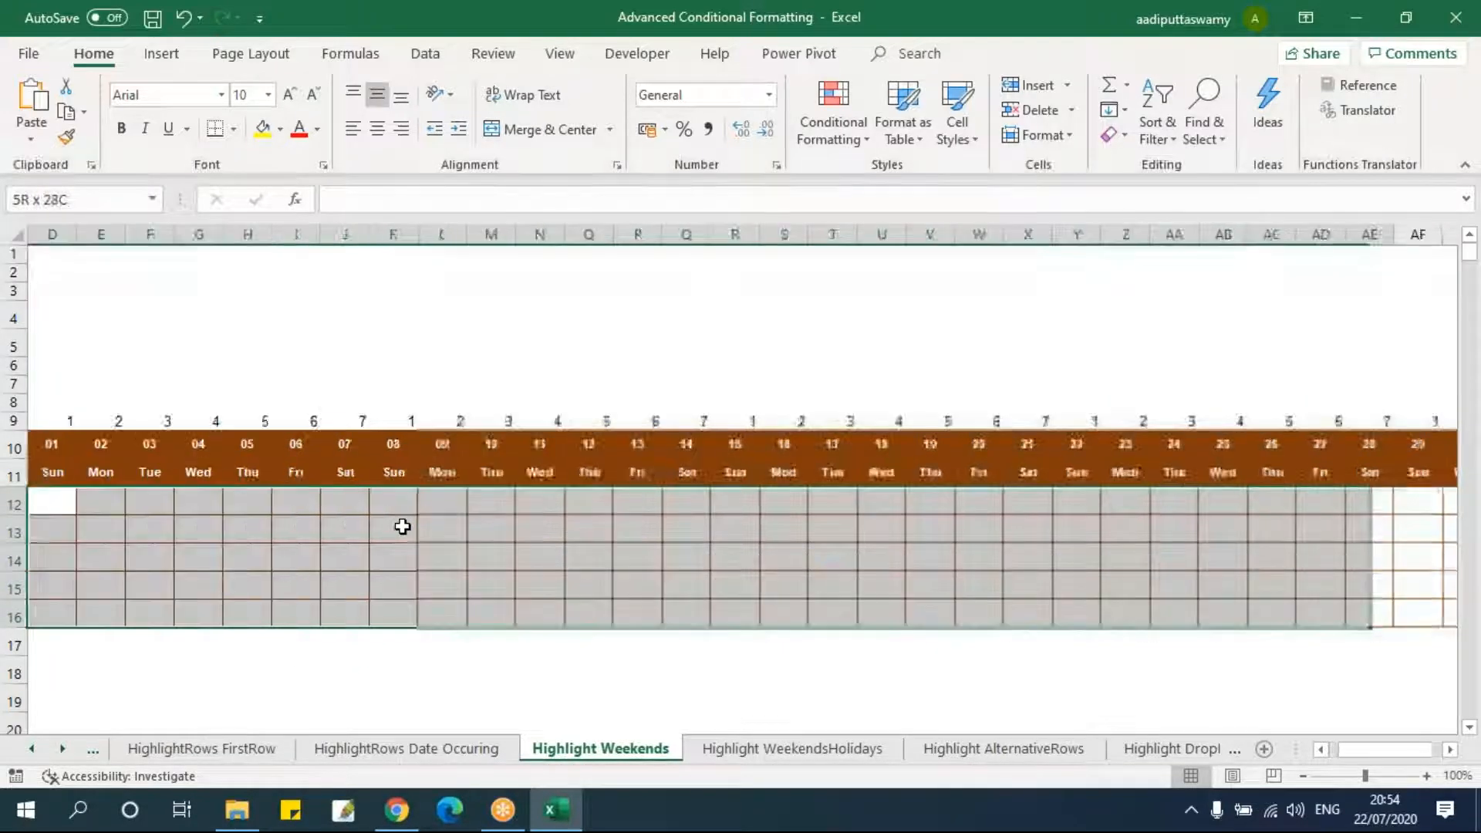
key(shift+Right)
key(shift+Right)
key(shift+Right)
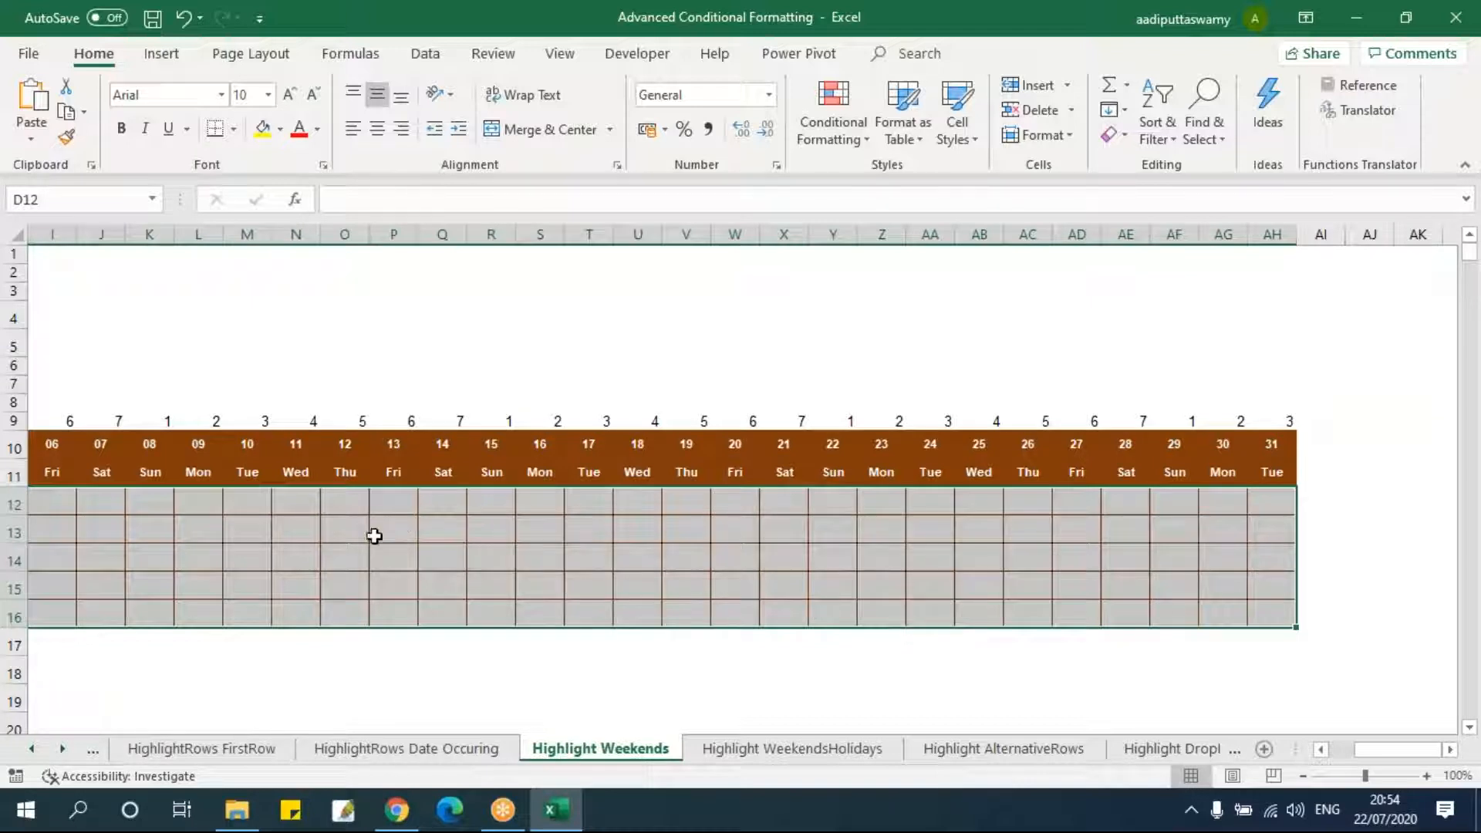
- Start a formula-based conditional formatting rule for the selected grid with the condition =D$9>5
click(832, 130)
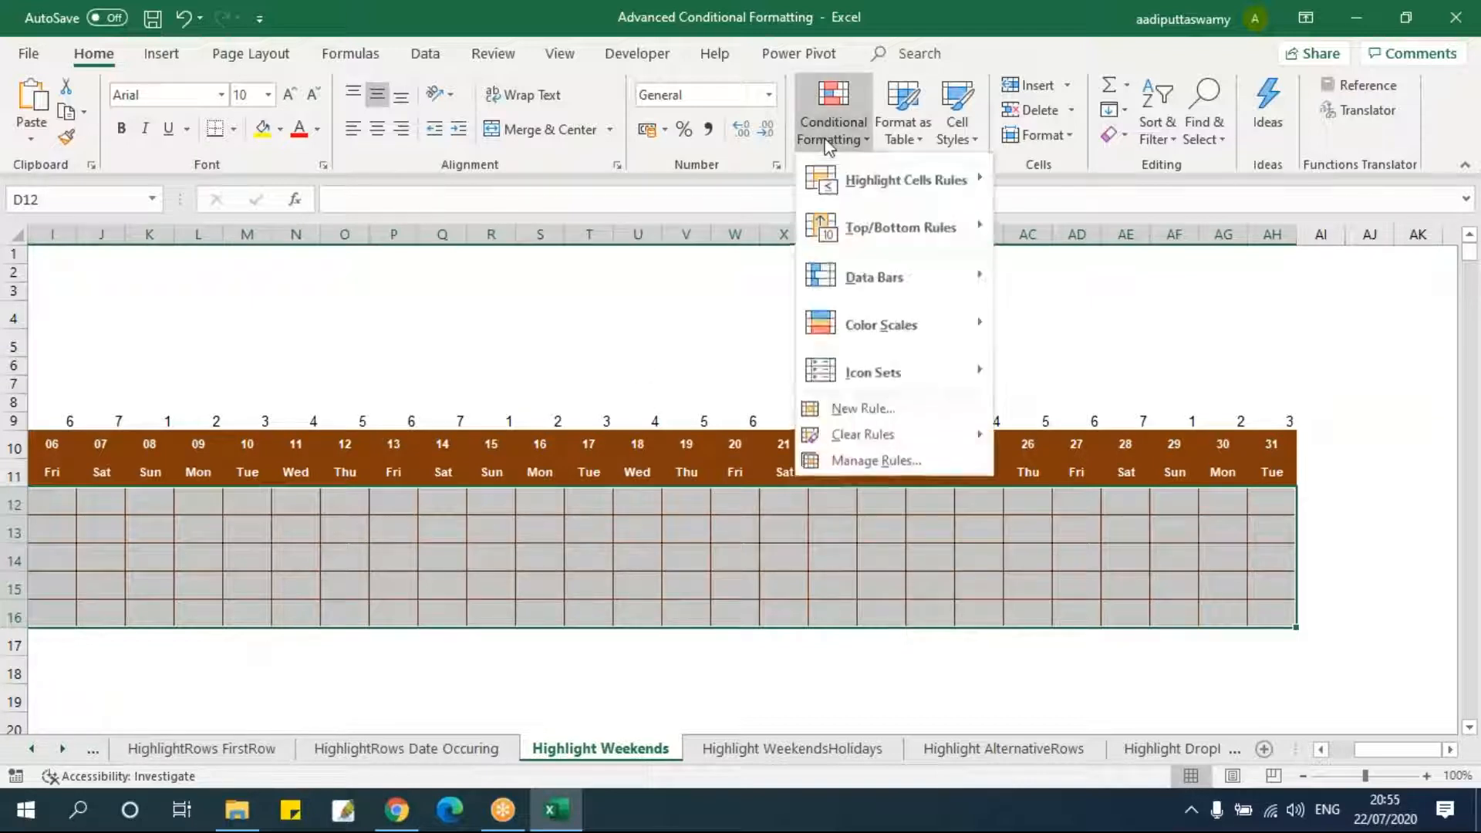
click(872, 420)
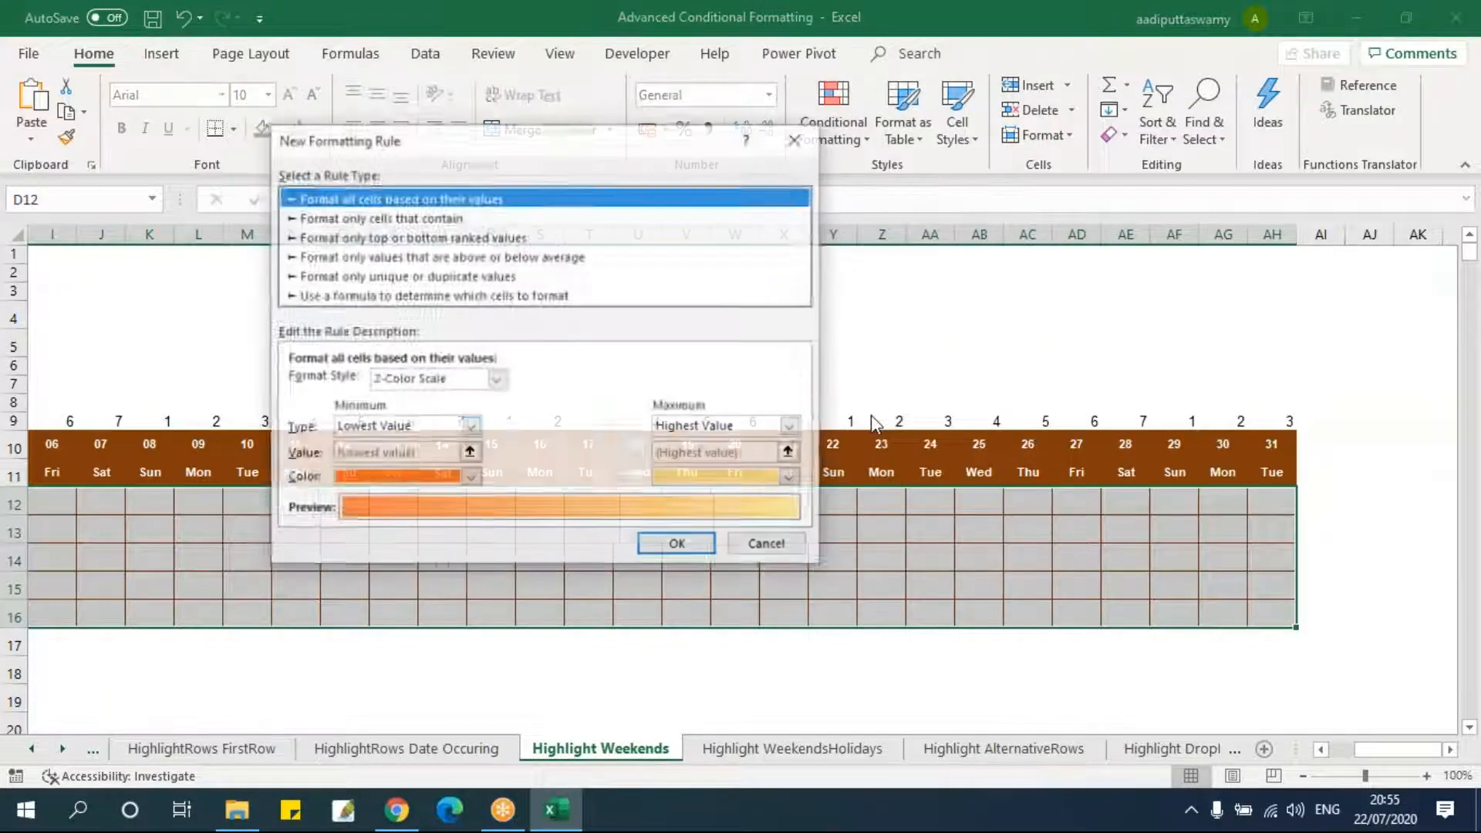
click(353, 296)
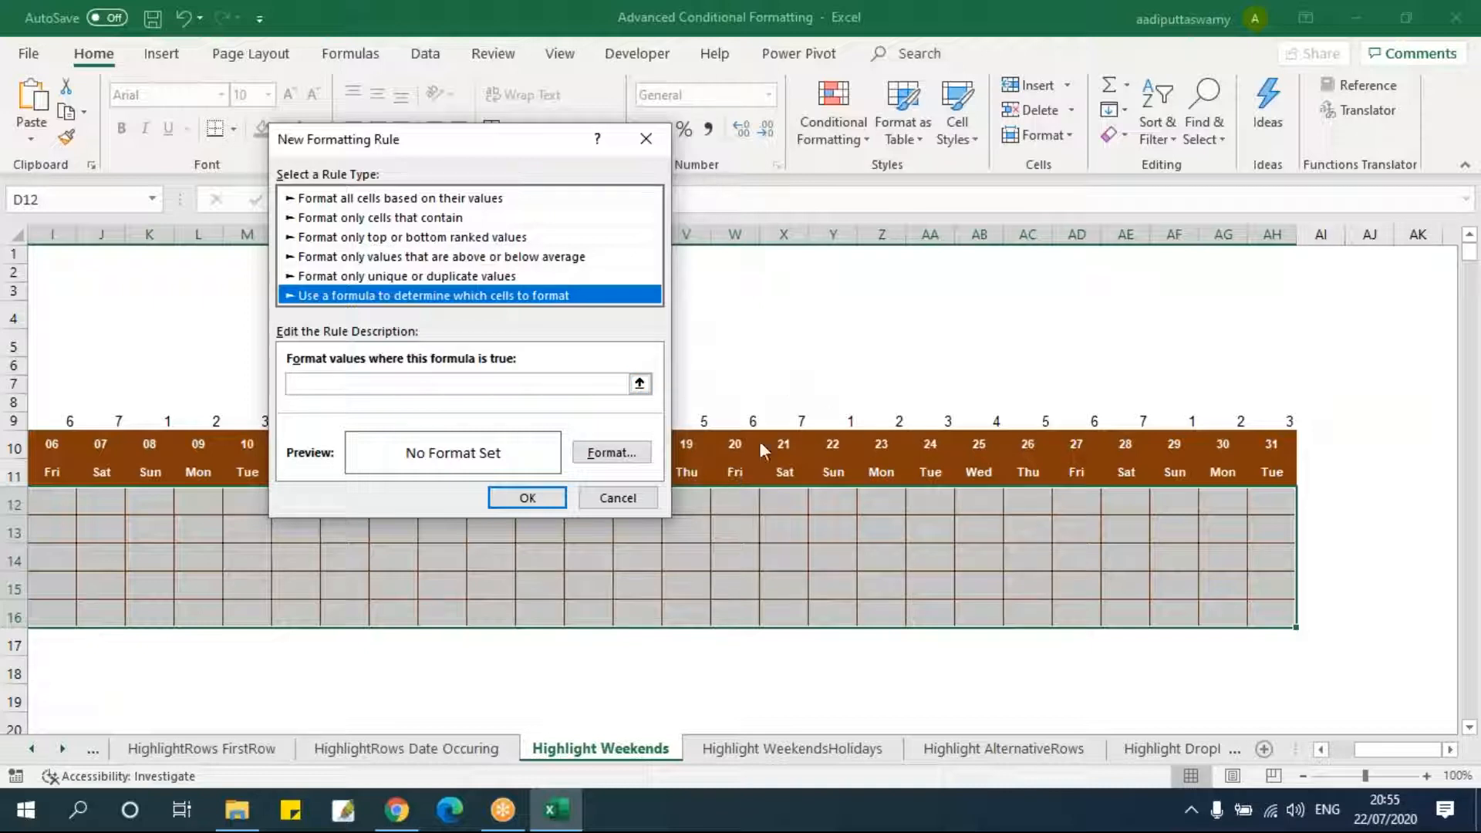
click(537, 385)
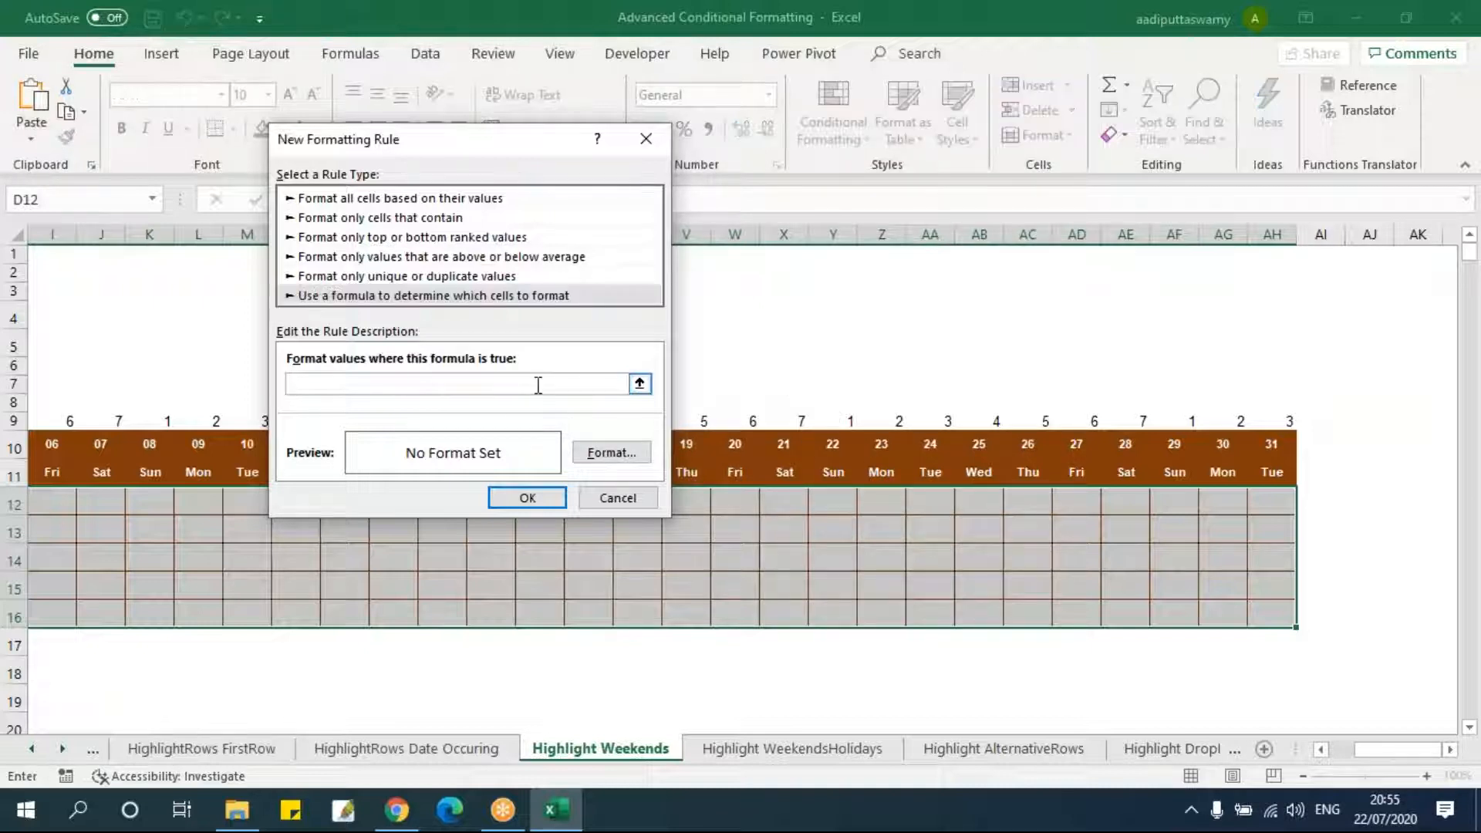
click(639, 383)
drag(1348, 752, 1303, 748)
click(299, 421)
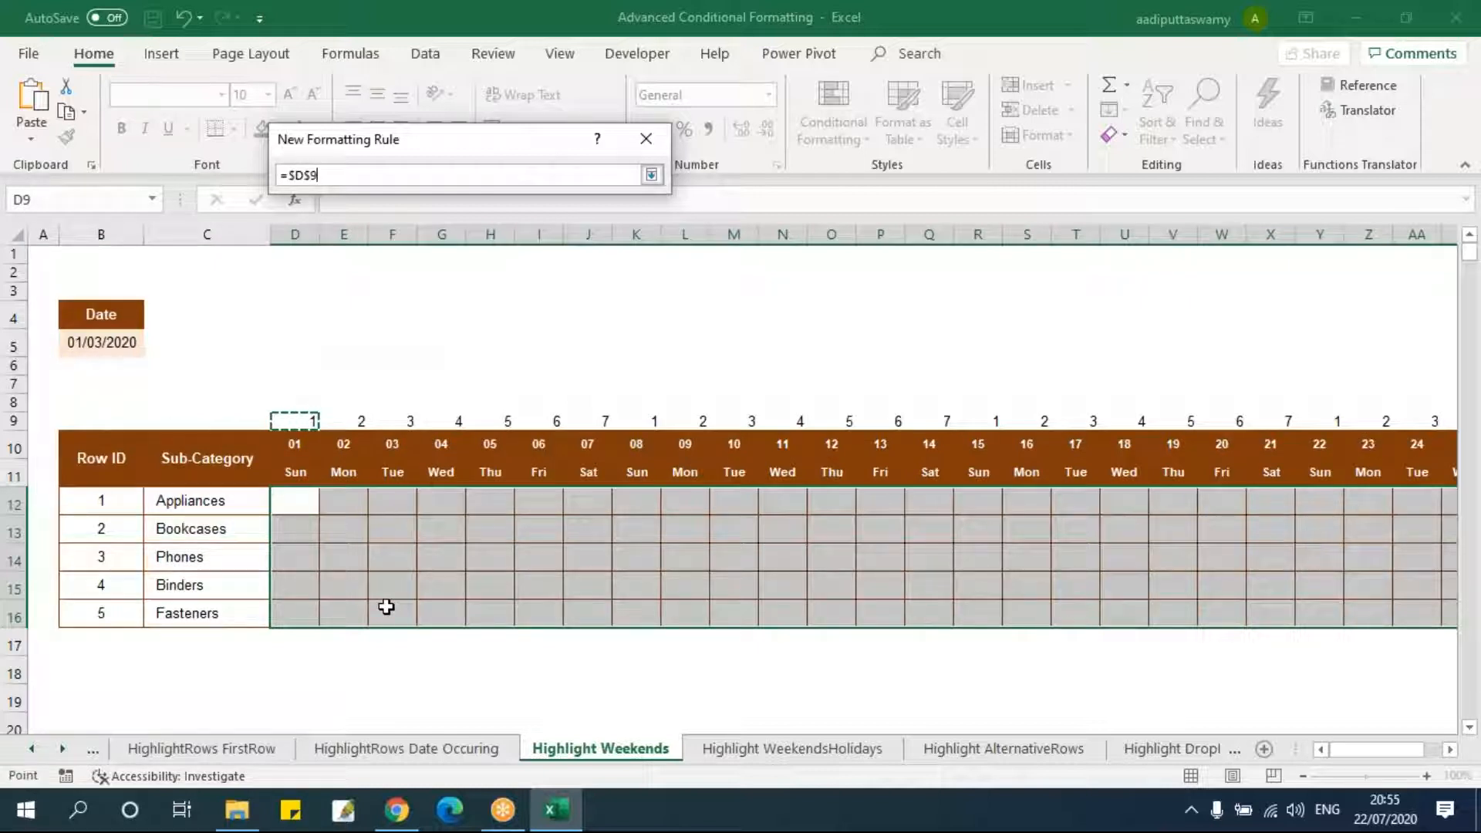
text(>5)
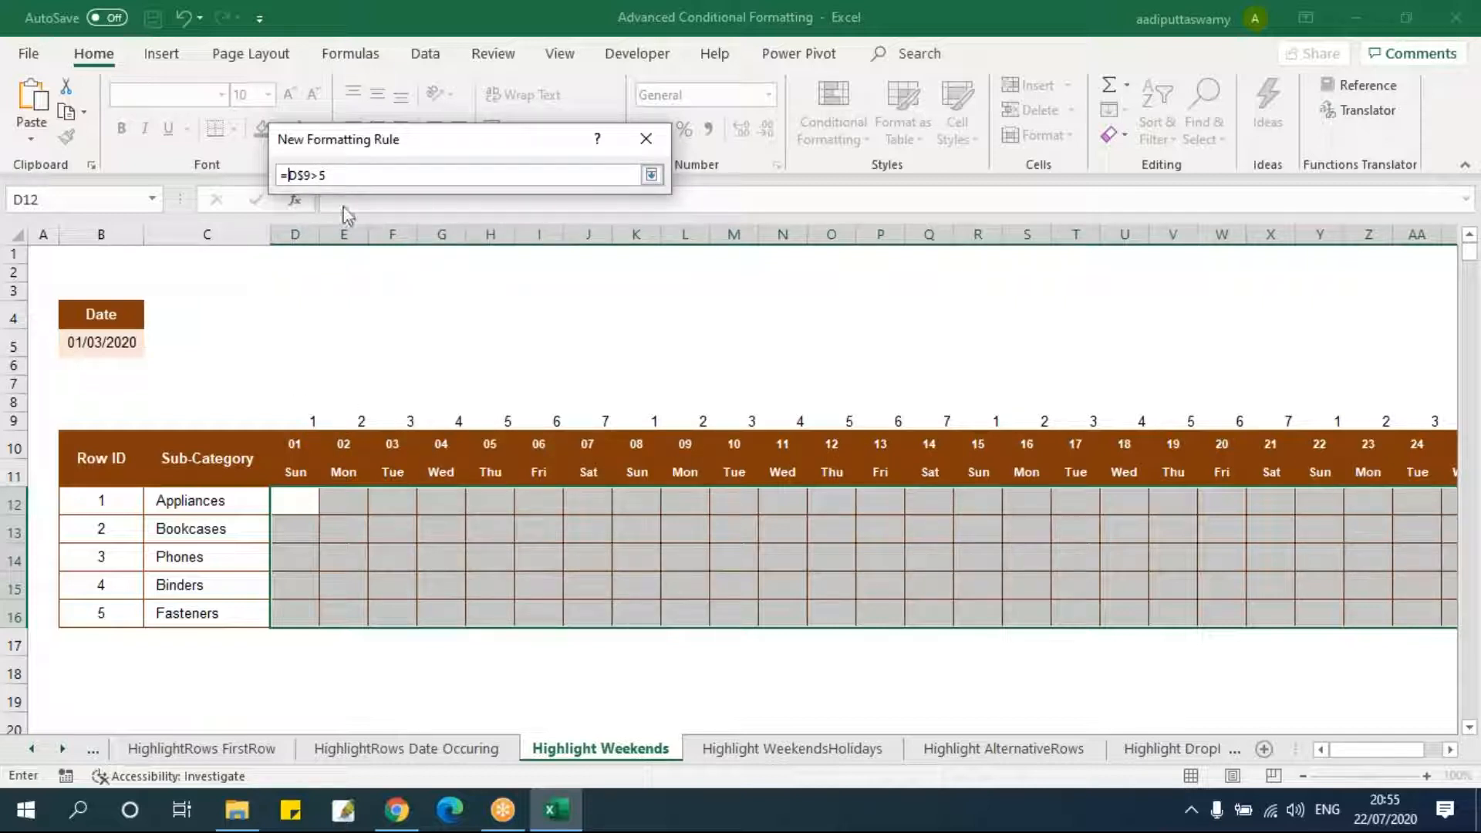
click(651, 176)
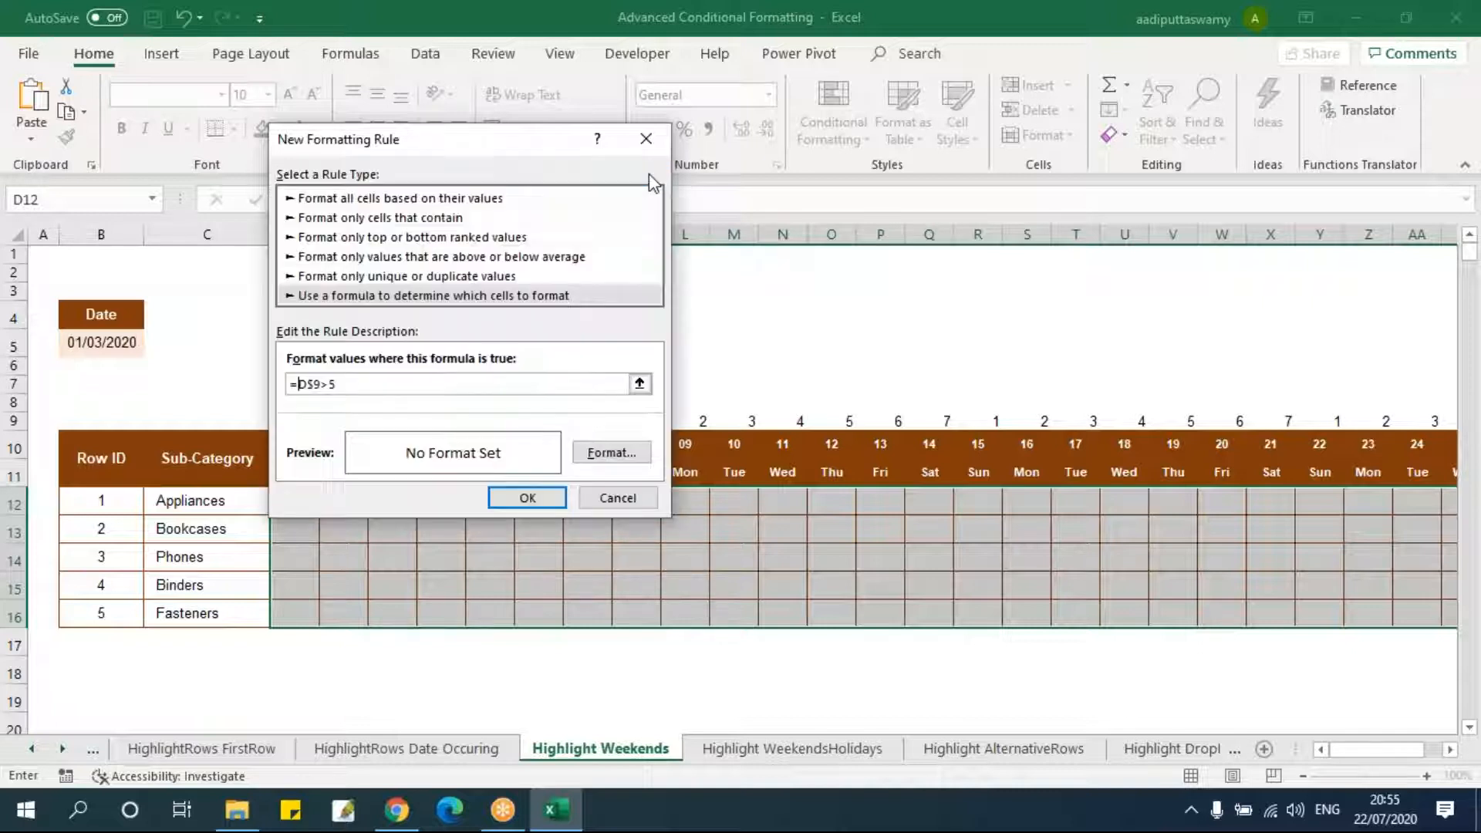
click(639, 384)
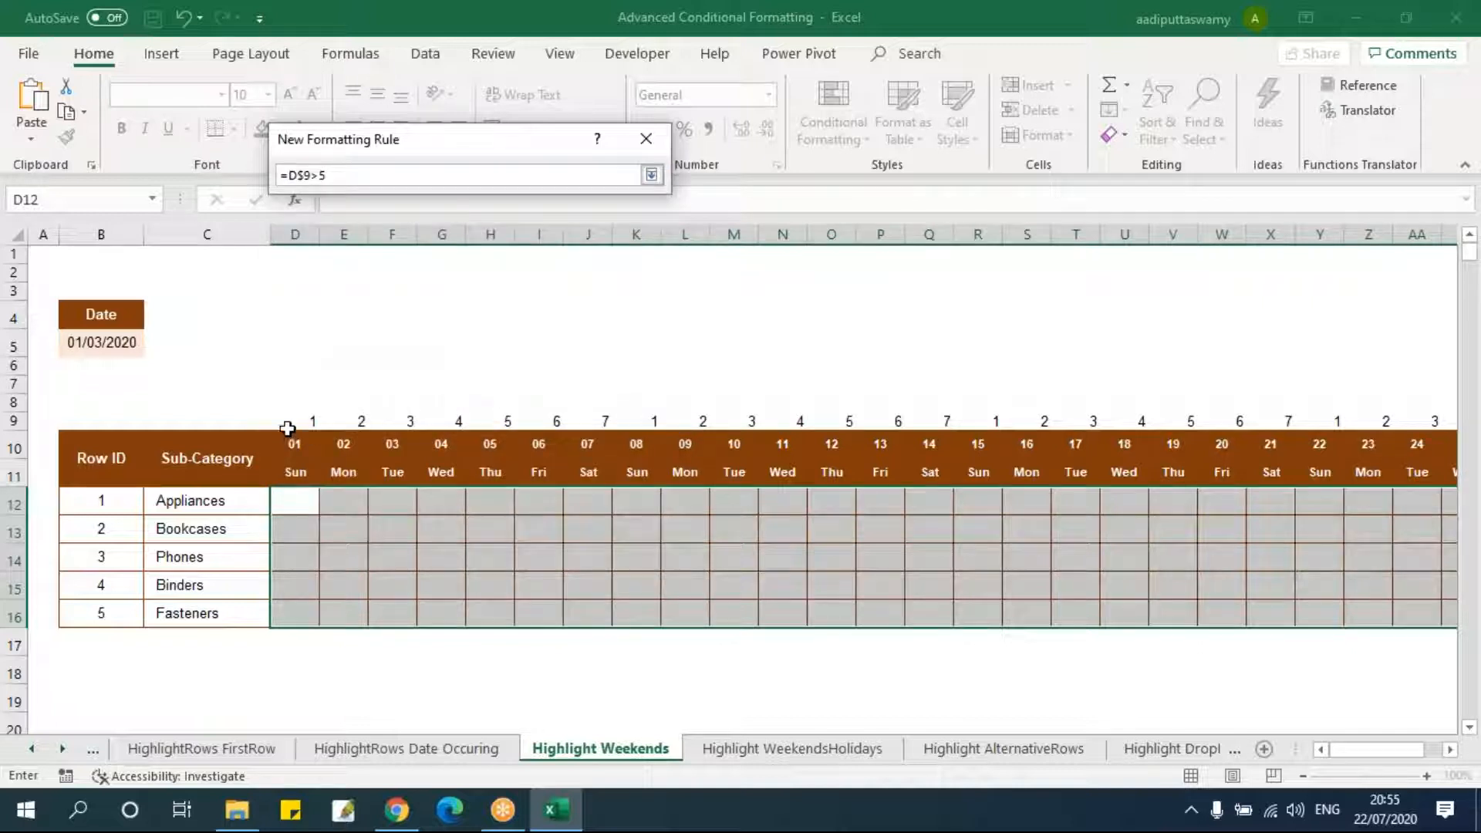
click(652, 176)
- Give the new rule an orange fill and apply it to the calendar grid
click(604, 454)
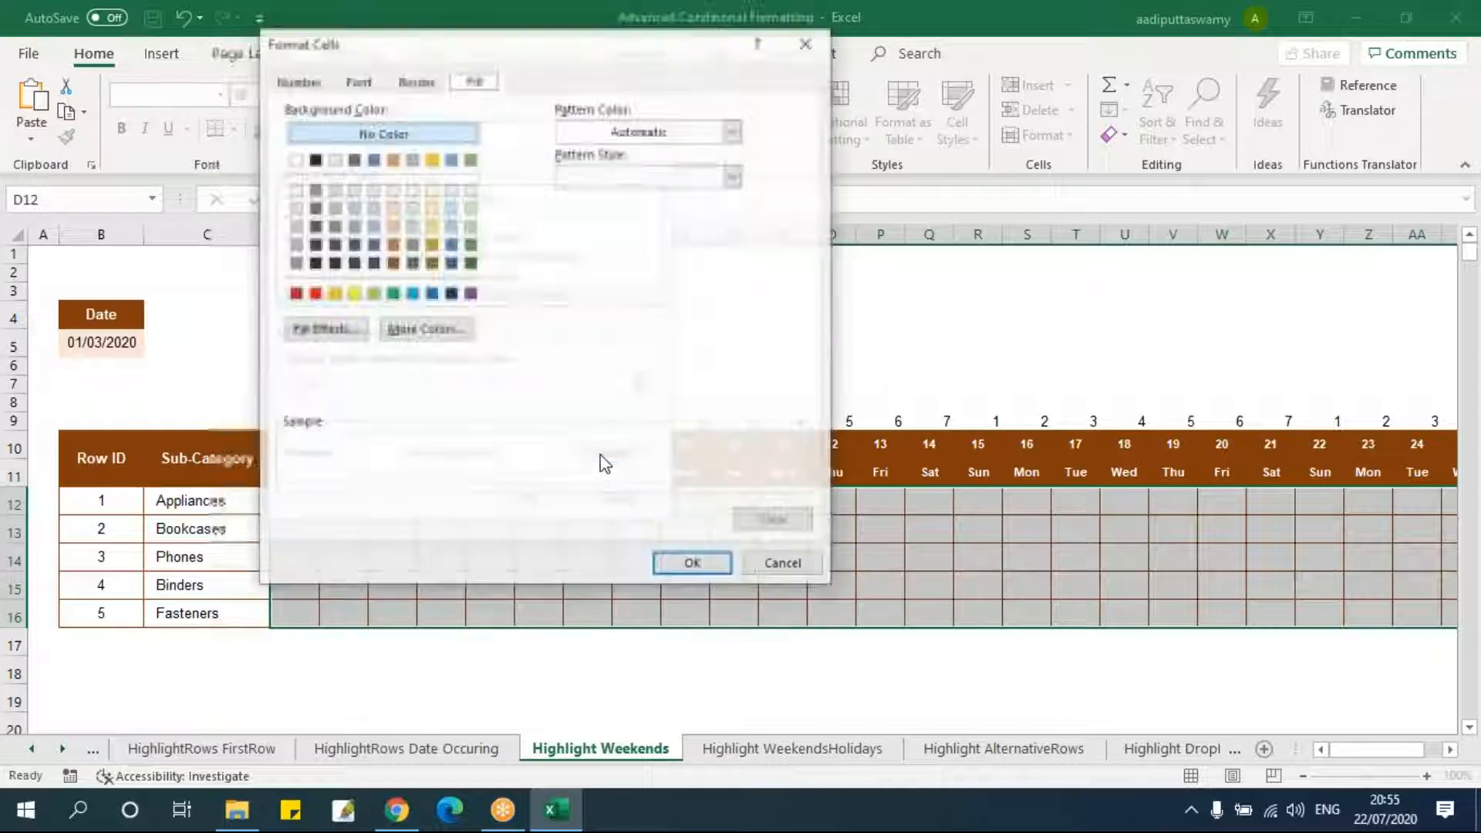
click(392, 158)
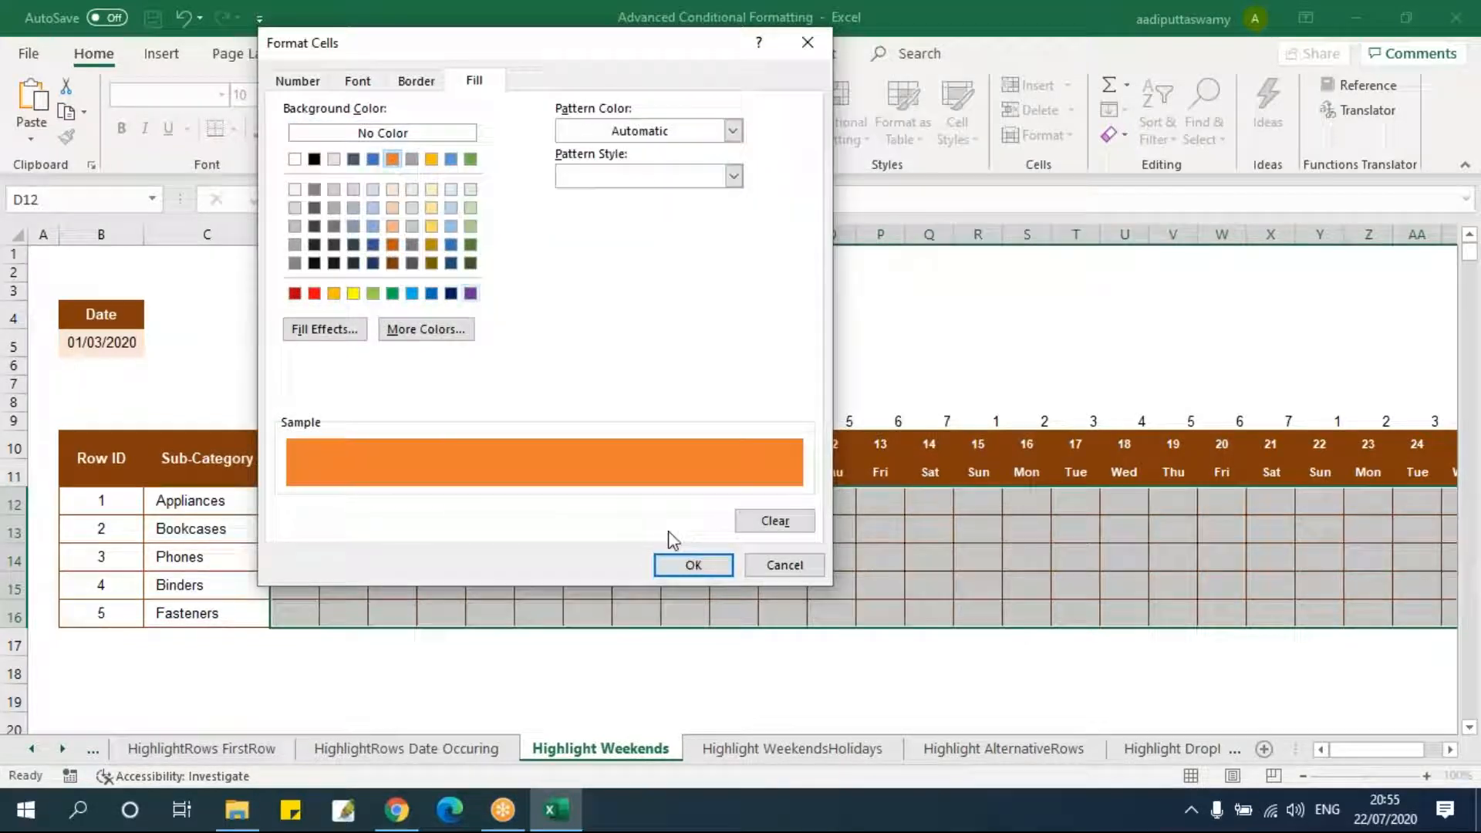
click(691, 566)
click(527, 498)
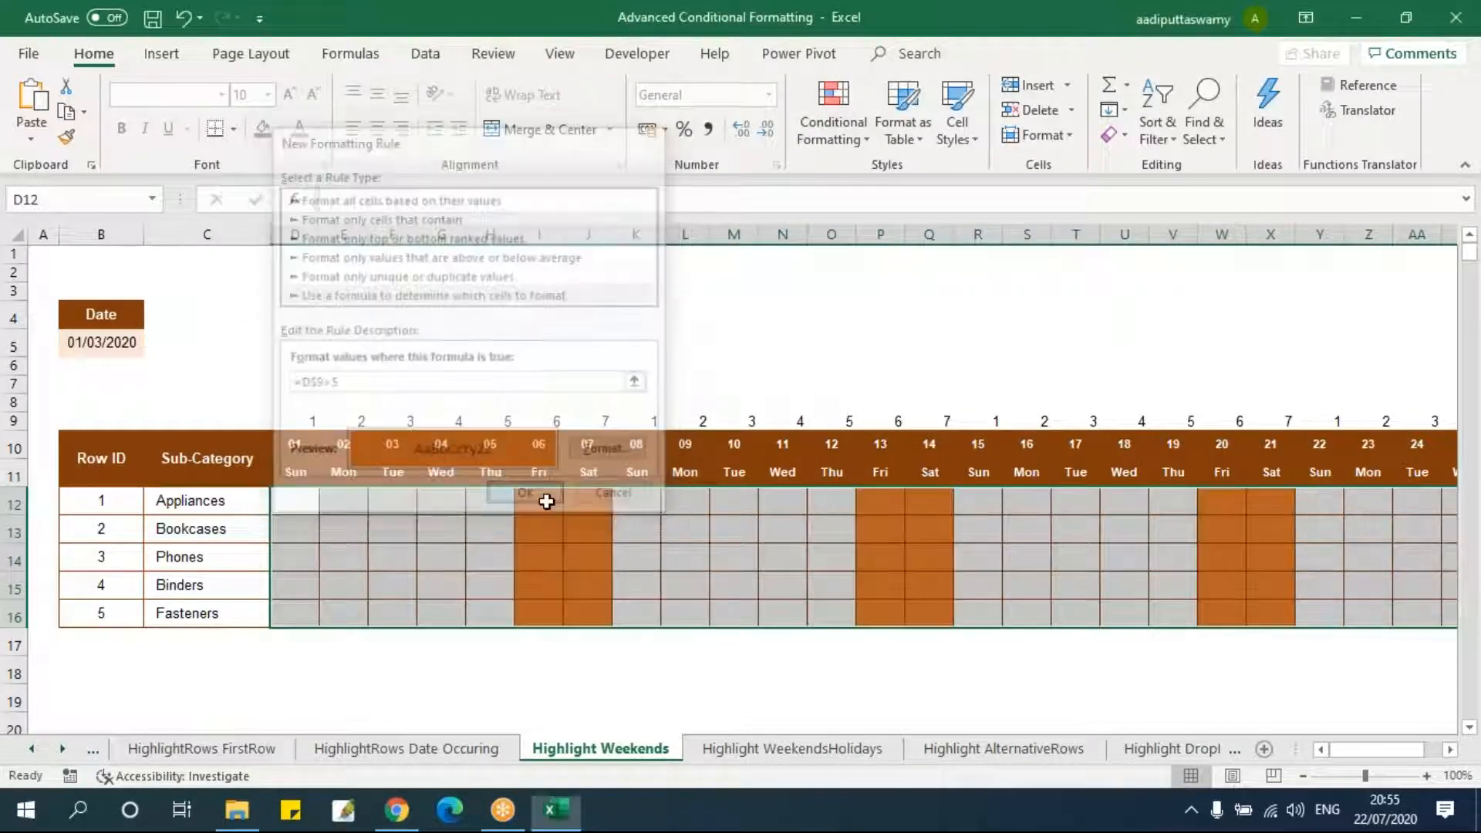
click(637, 584)
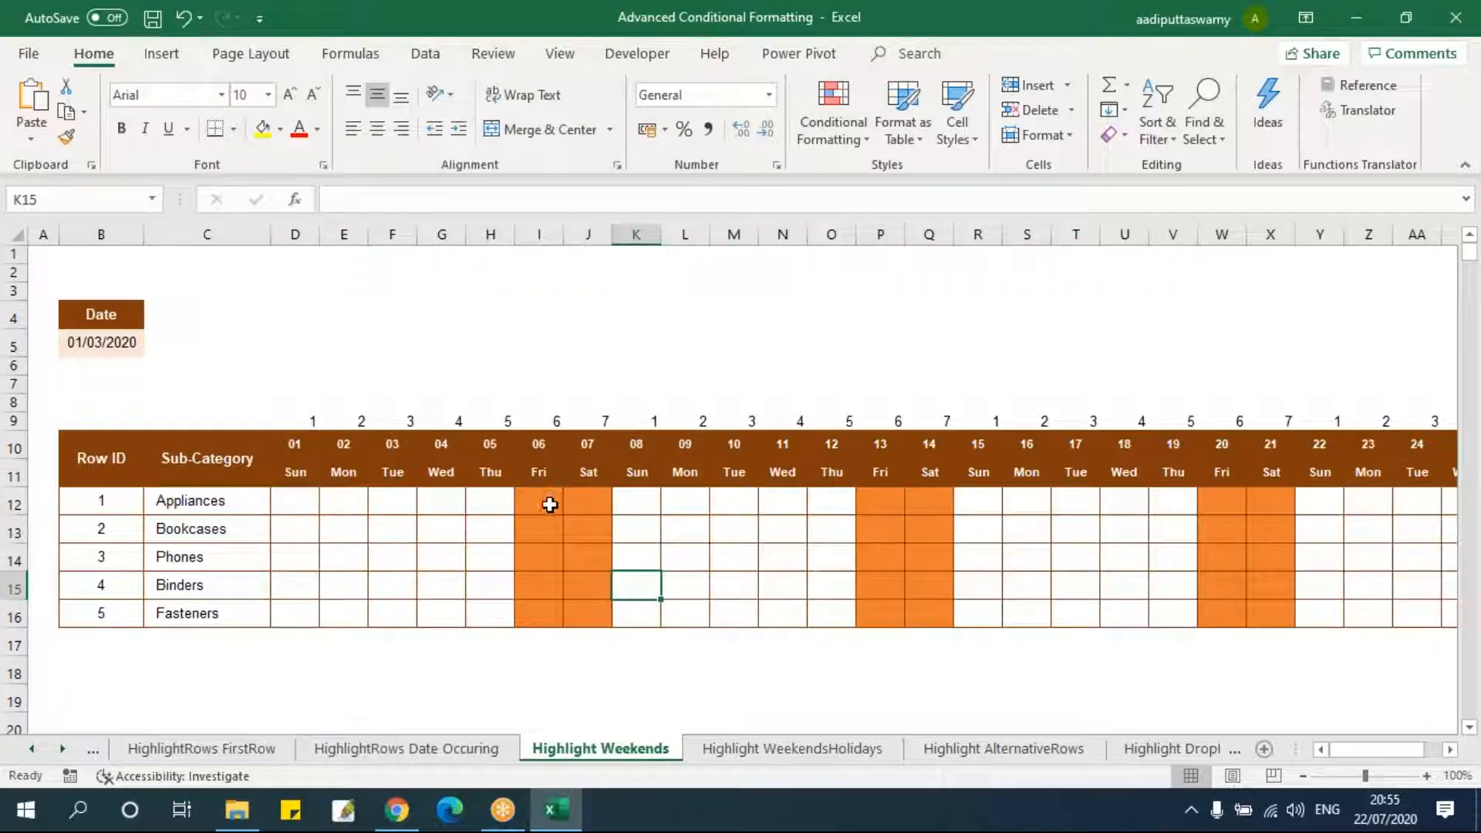
- Change the calendar rule's formula to =D$9>6 and check which day columns are shaded against the weekday numbers
click(302, 422)
key(ctrl+shift+Right)
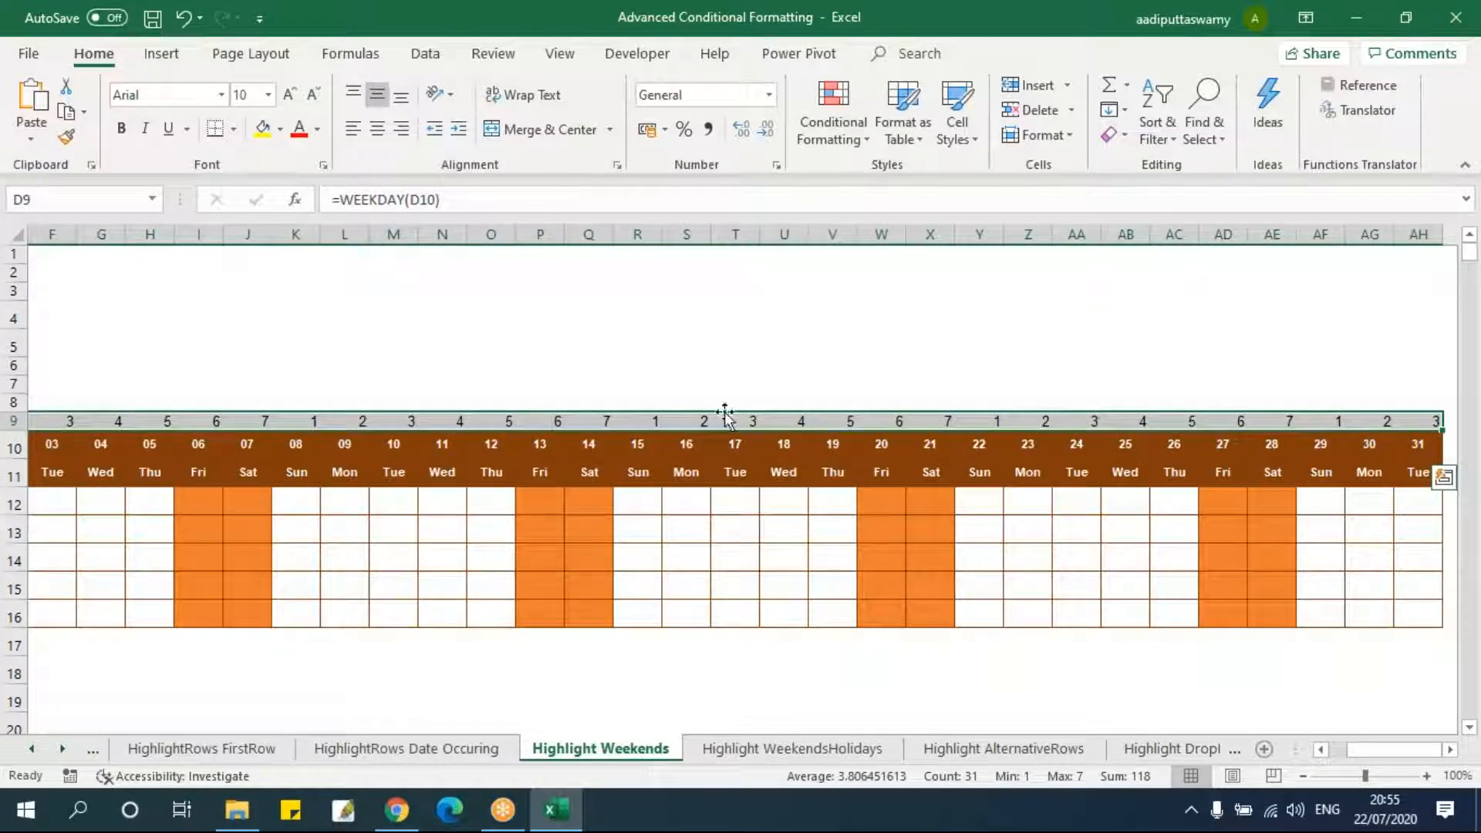
click(590, 529)
click(829, 127)
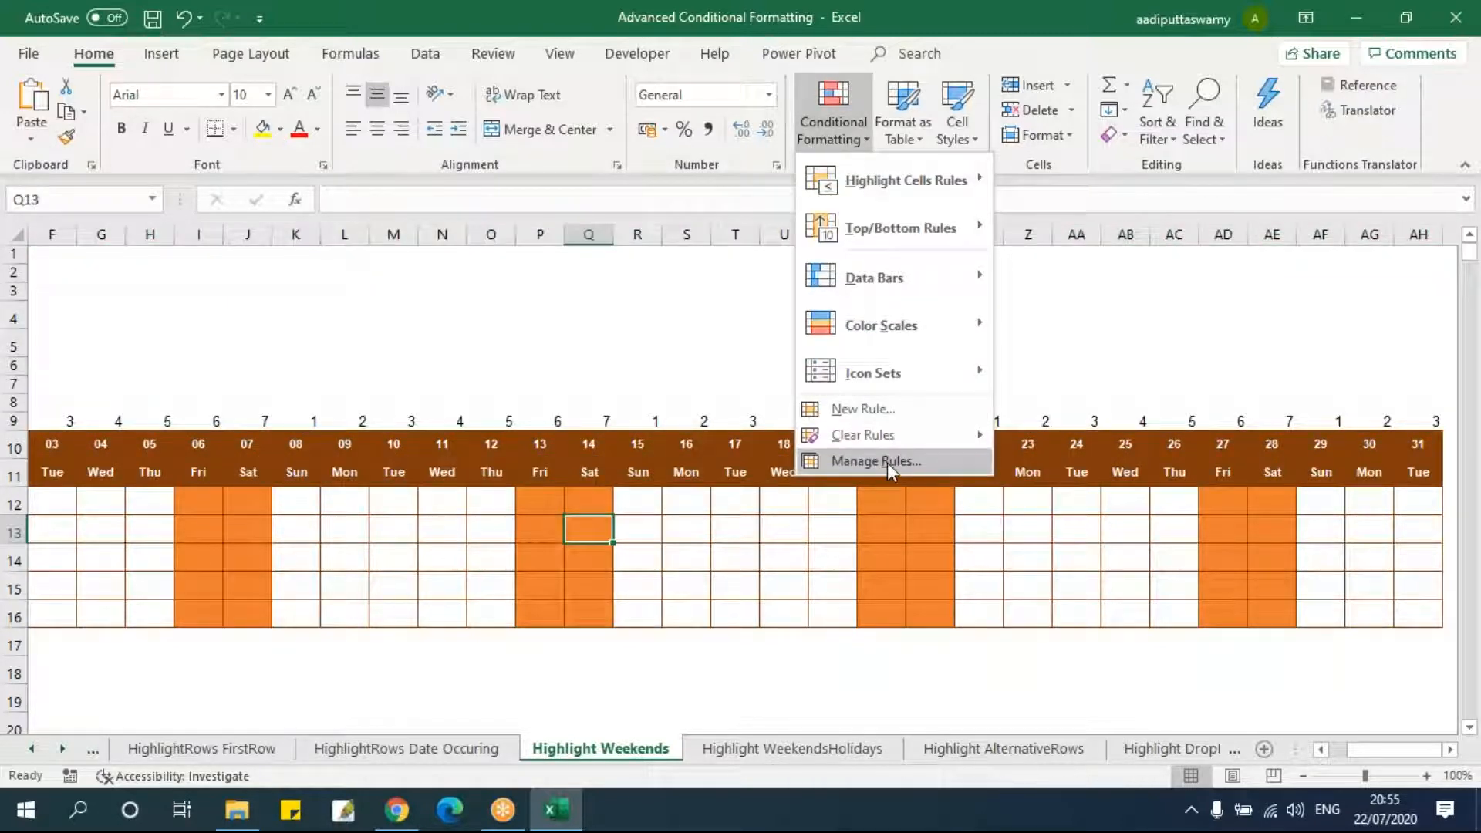
click(877, 461)
double_click(380, 294)
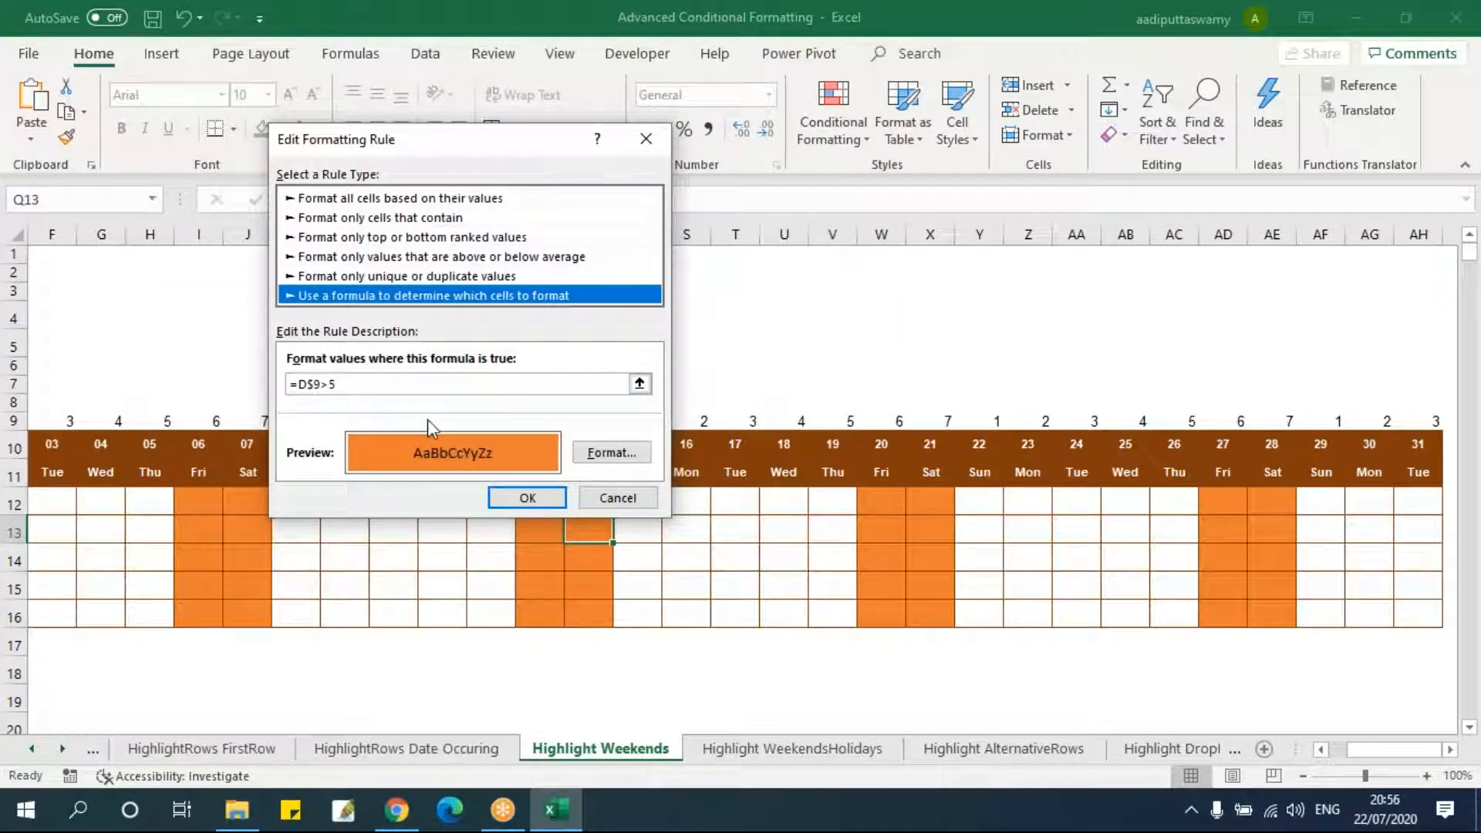
click(332, 384)
text(5)
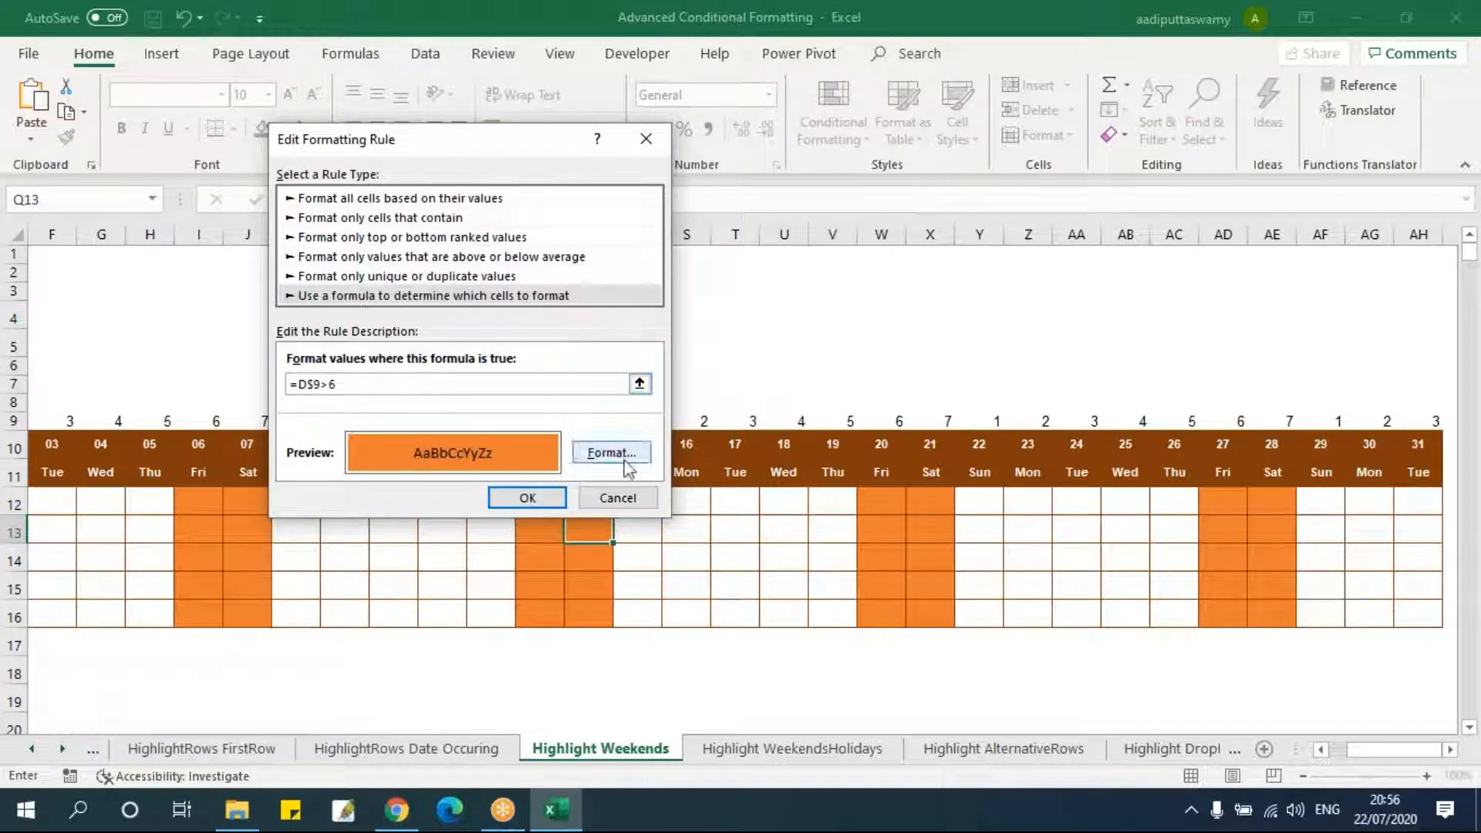
click(511, 499)
click(598, 464)
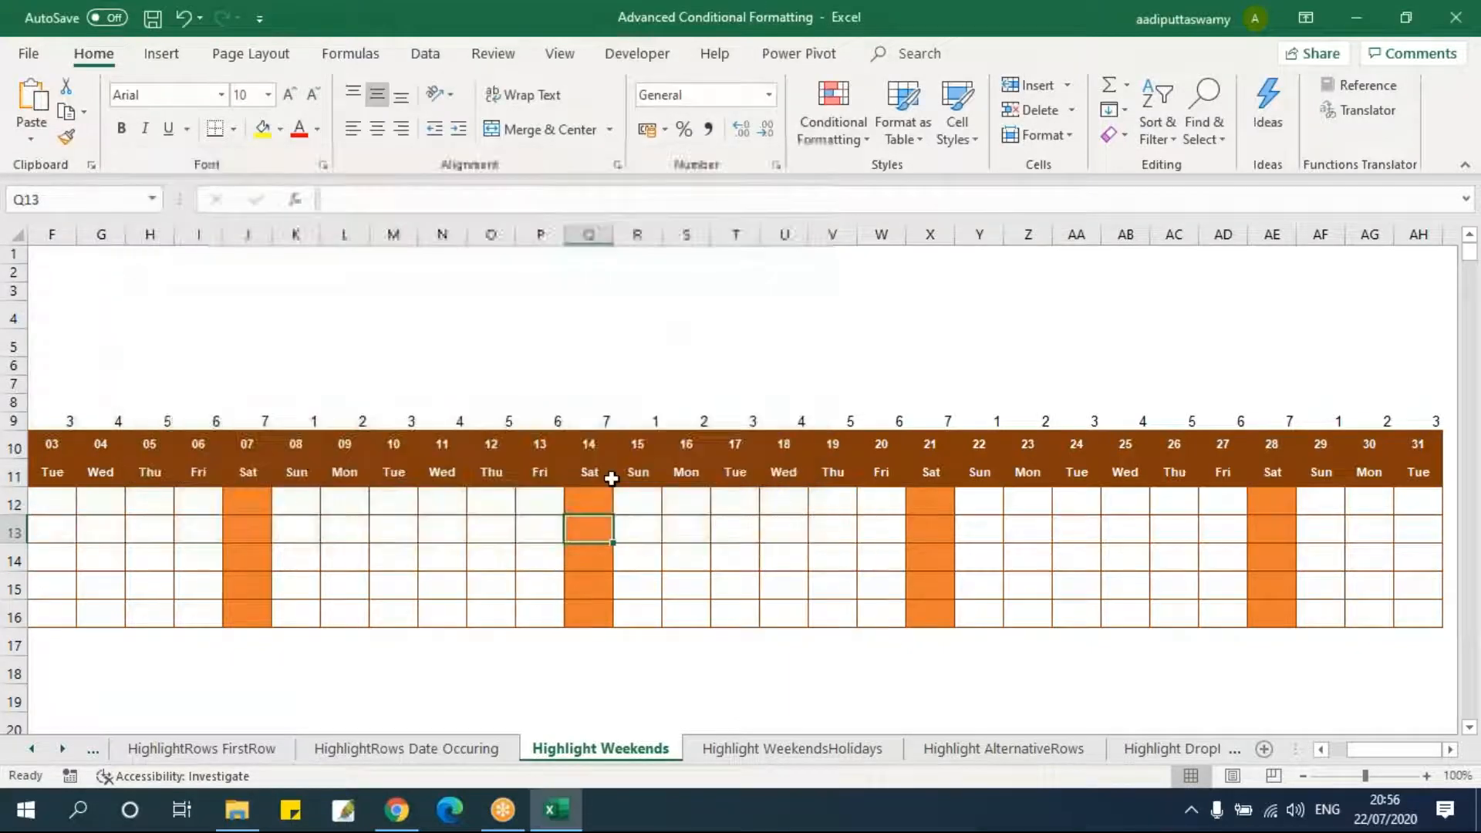
click(932, 531)
drag(936, 500, 936, 610)
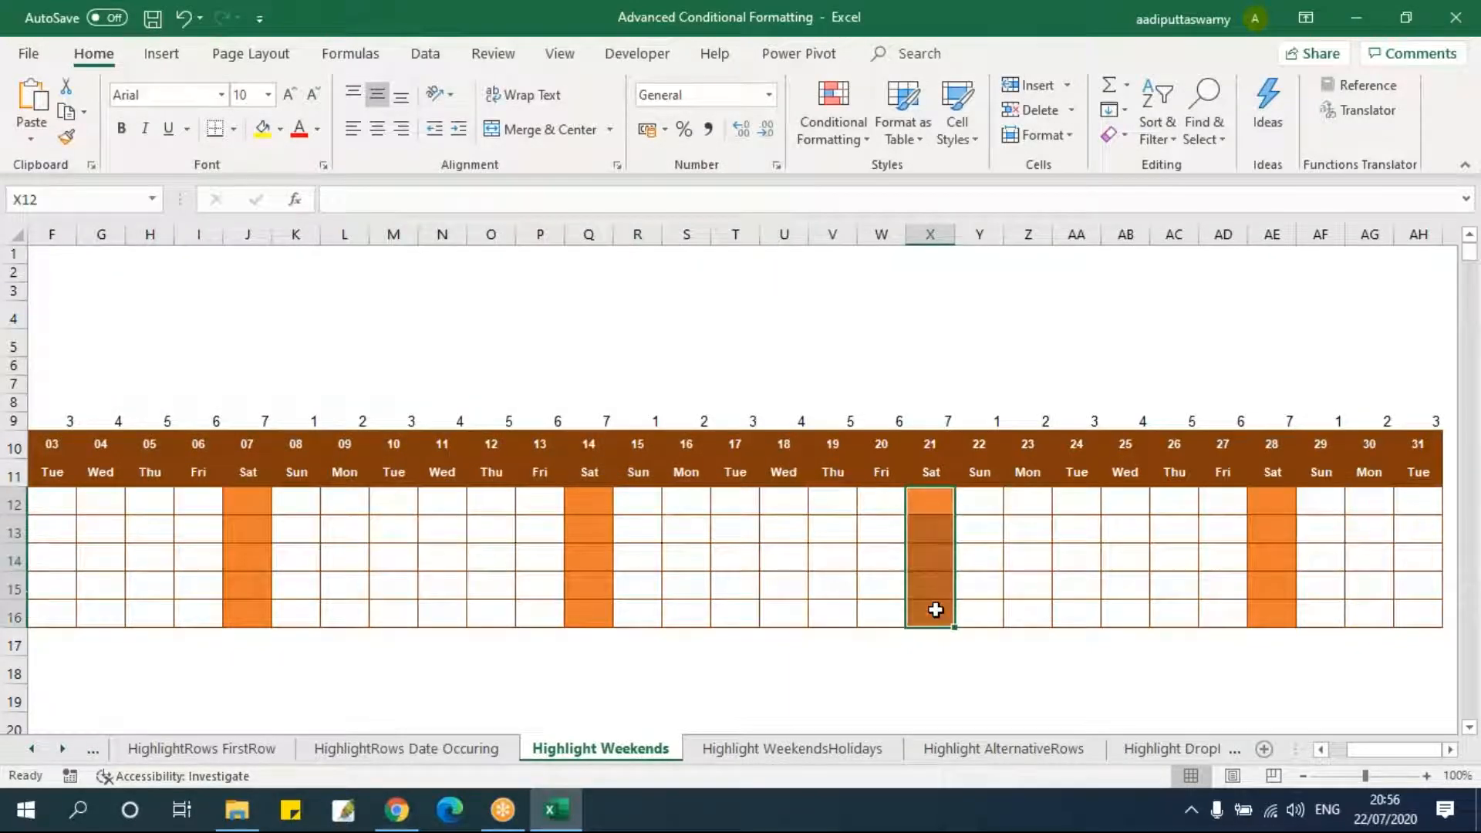
drag(1380, 752, 1327, 754)
drag(591, 495, 601, 604)
- Reopen the calendar's formatting rule and change its condition to =D$9=7
click(495, 538)
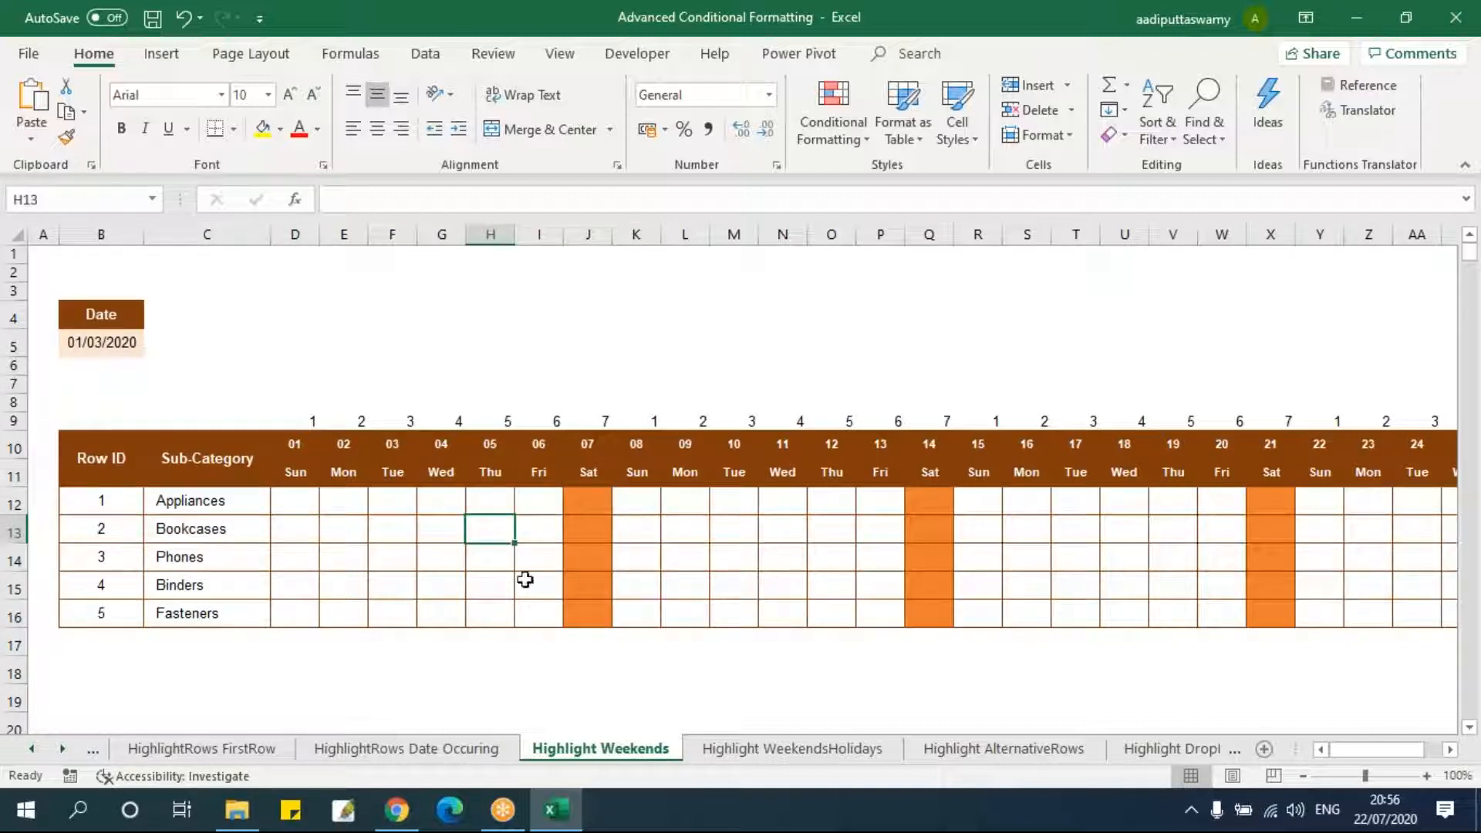
click(835, 128)
click(874, 461)
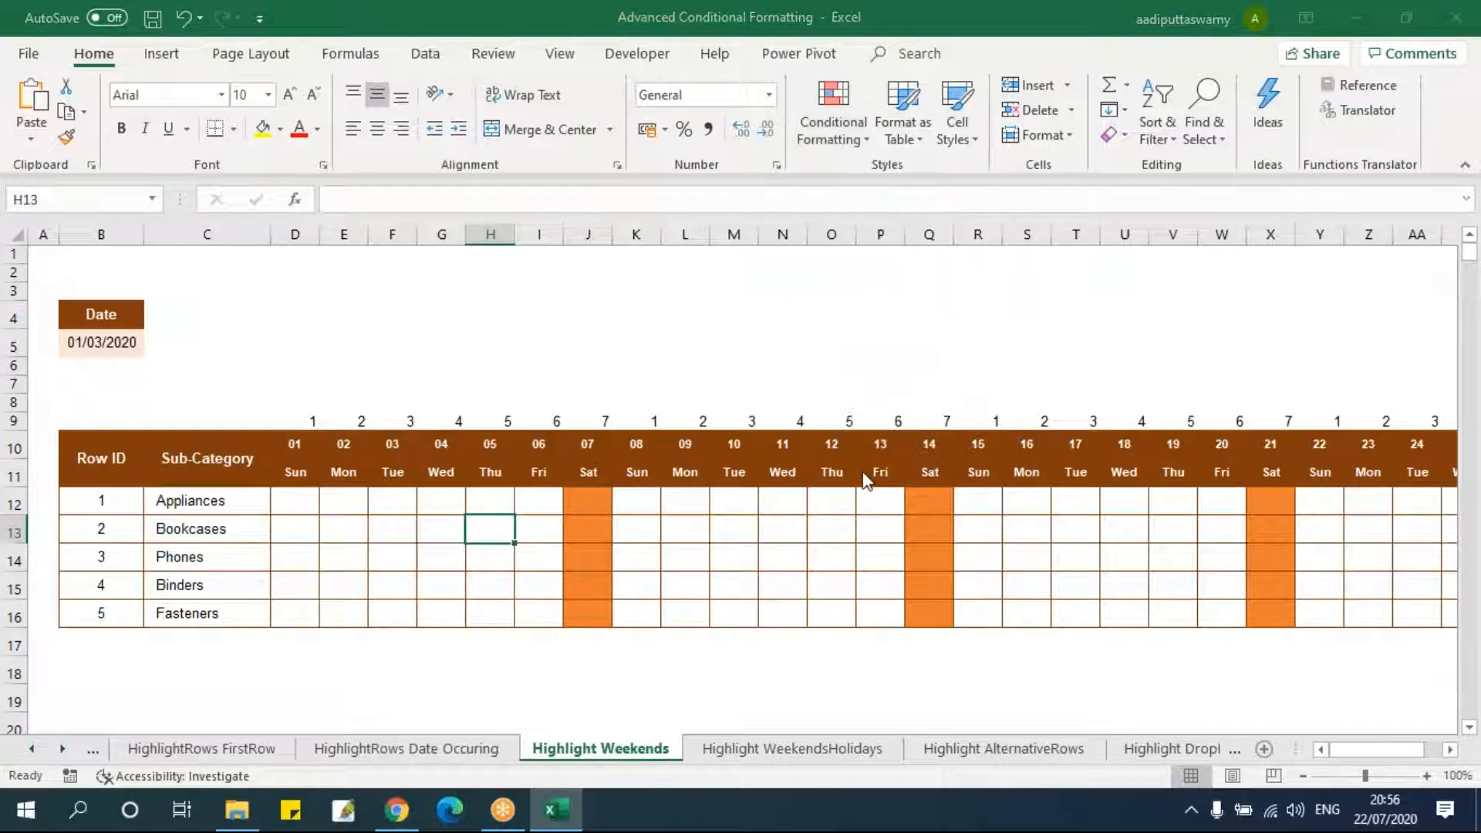
click(420, 301)
double_click(419, 301)
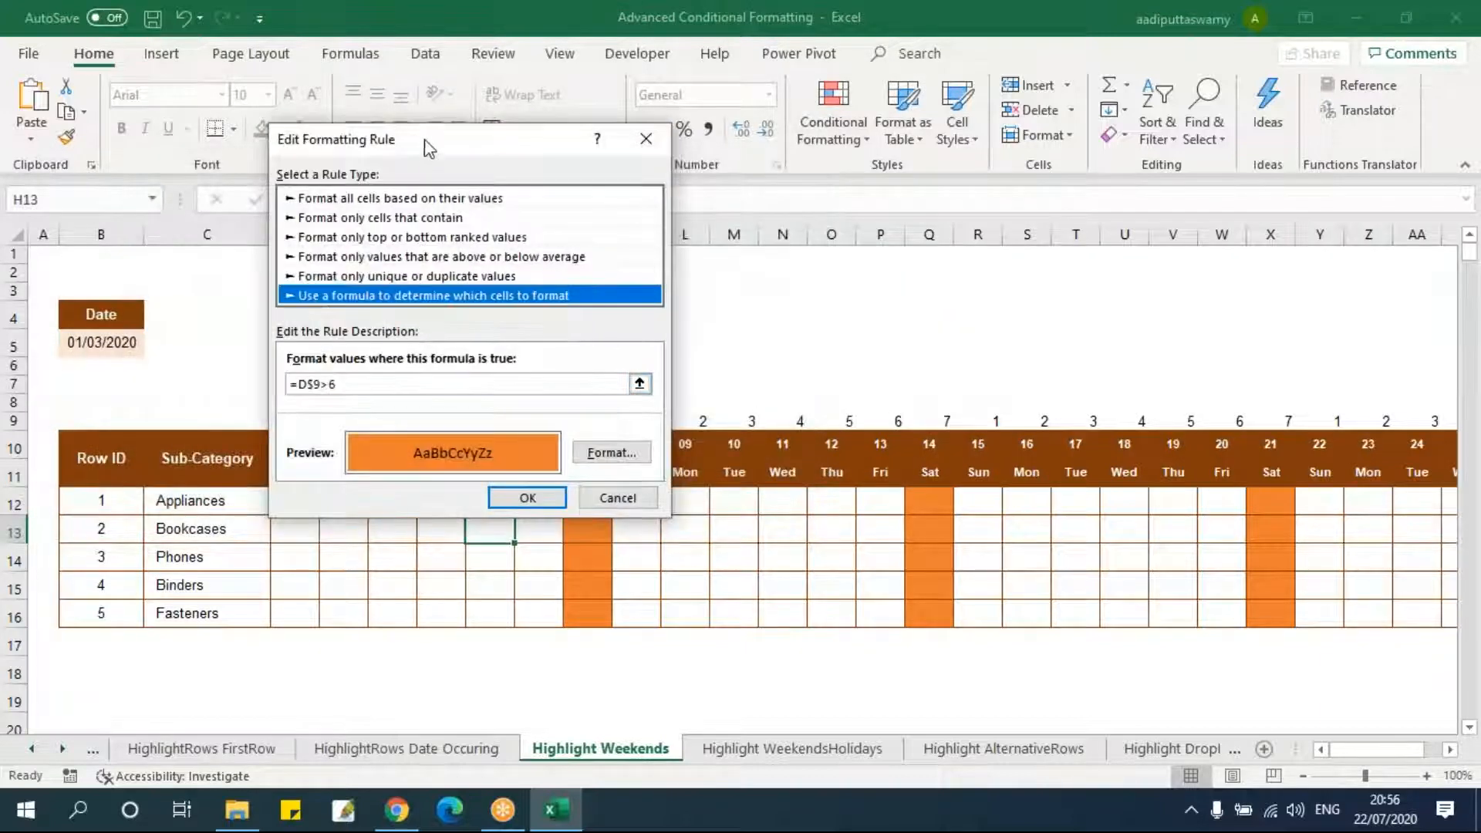
drag(424, 145, 577, 234)
click(482, 472)
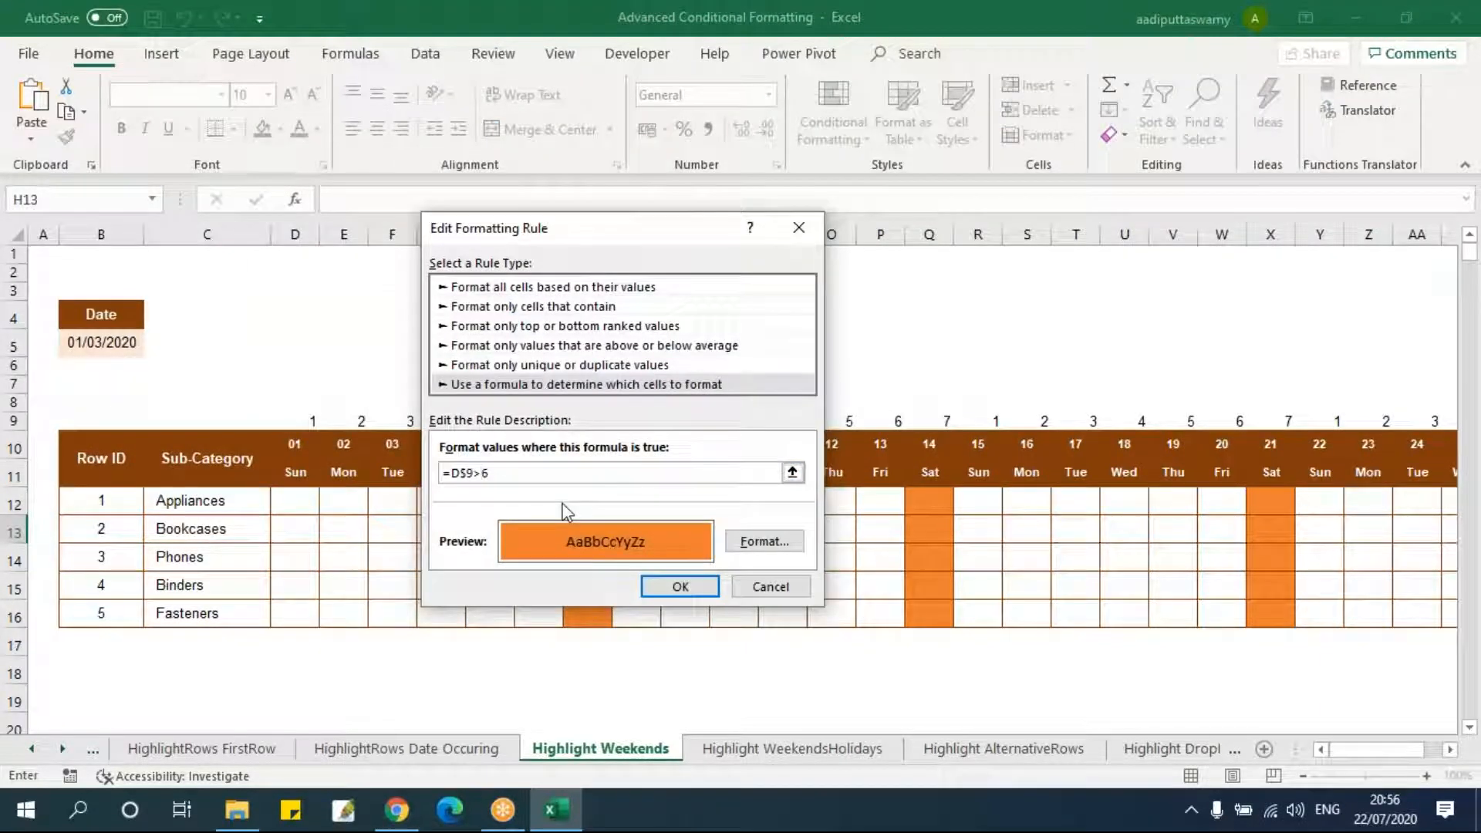
text(=7)
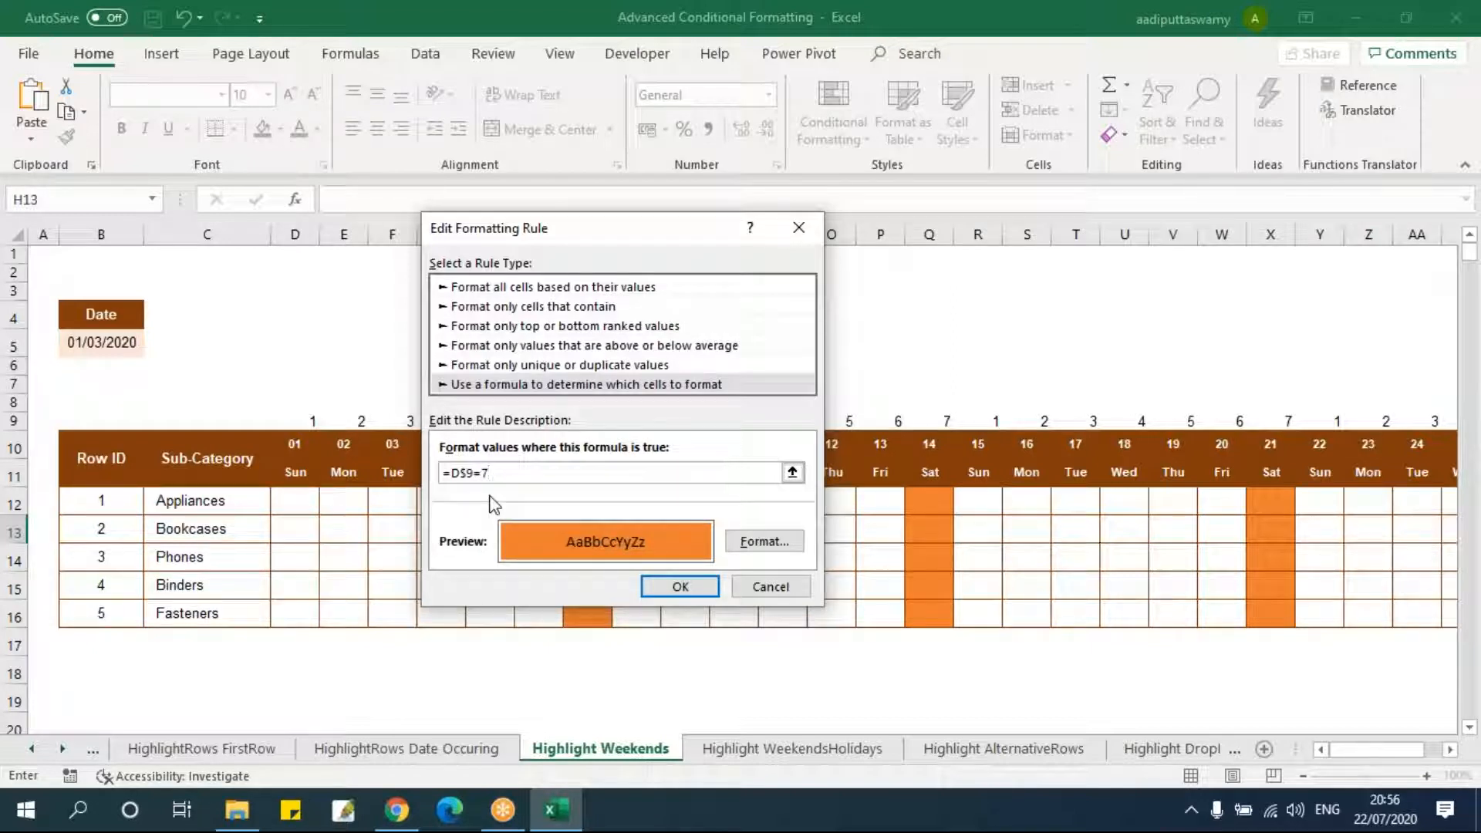
- Wrap the condition in AND with a second test for Sunday, =AND(D$9=7,D$9=1), and apply the rule
click(455, 473)
text(and()
click(598, 474)
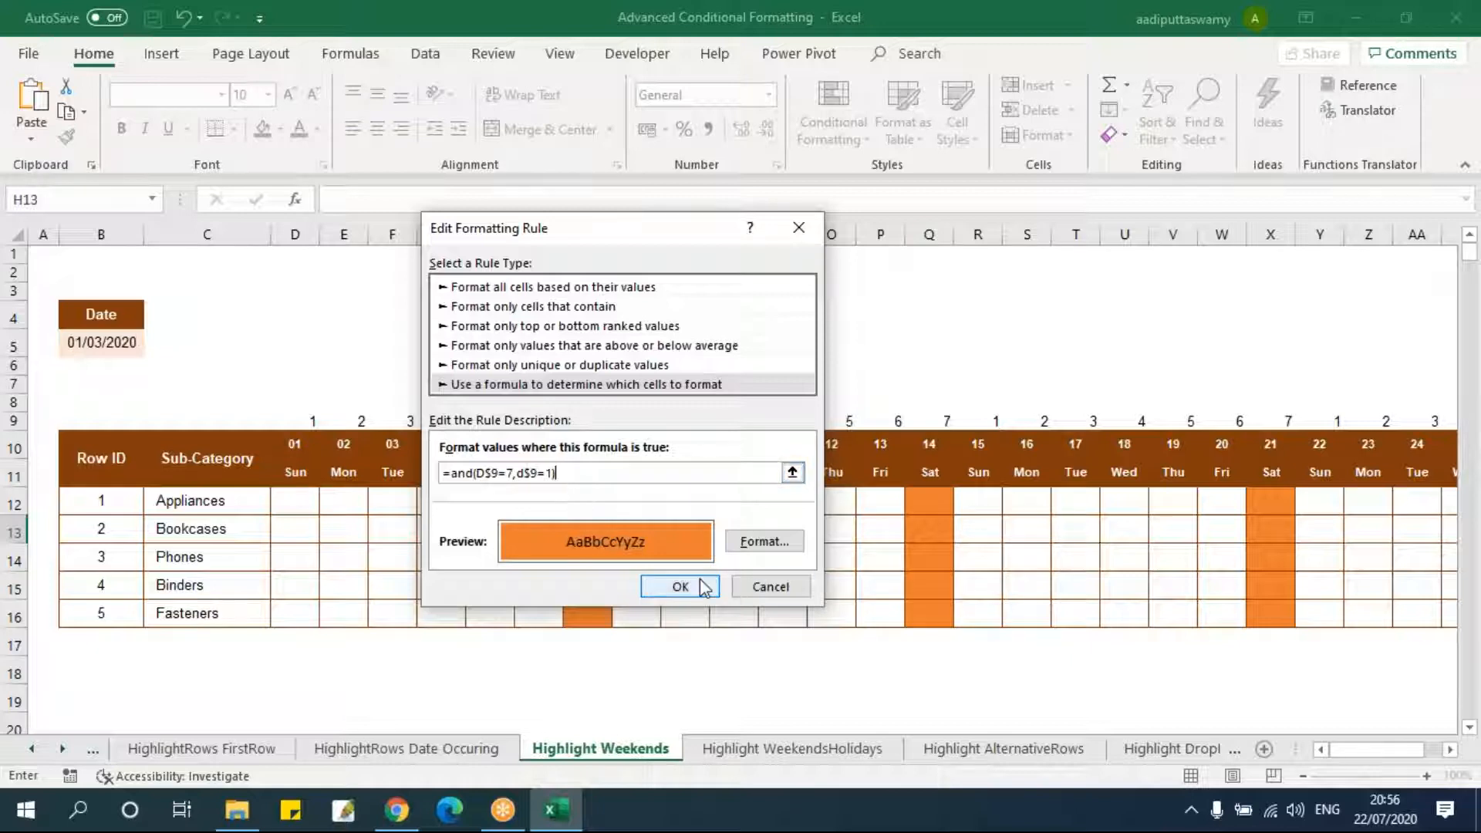
drag(609, 240, 327, 124)
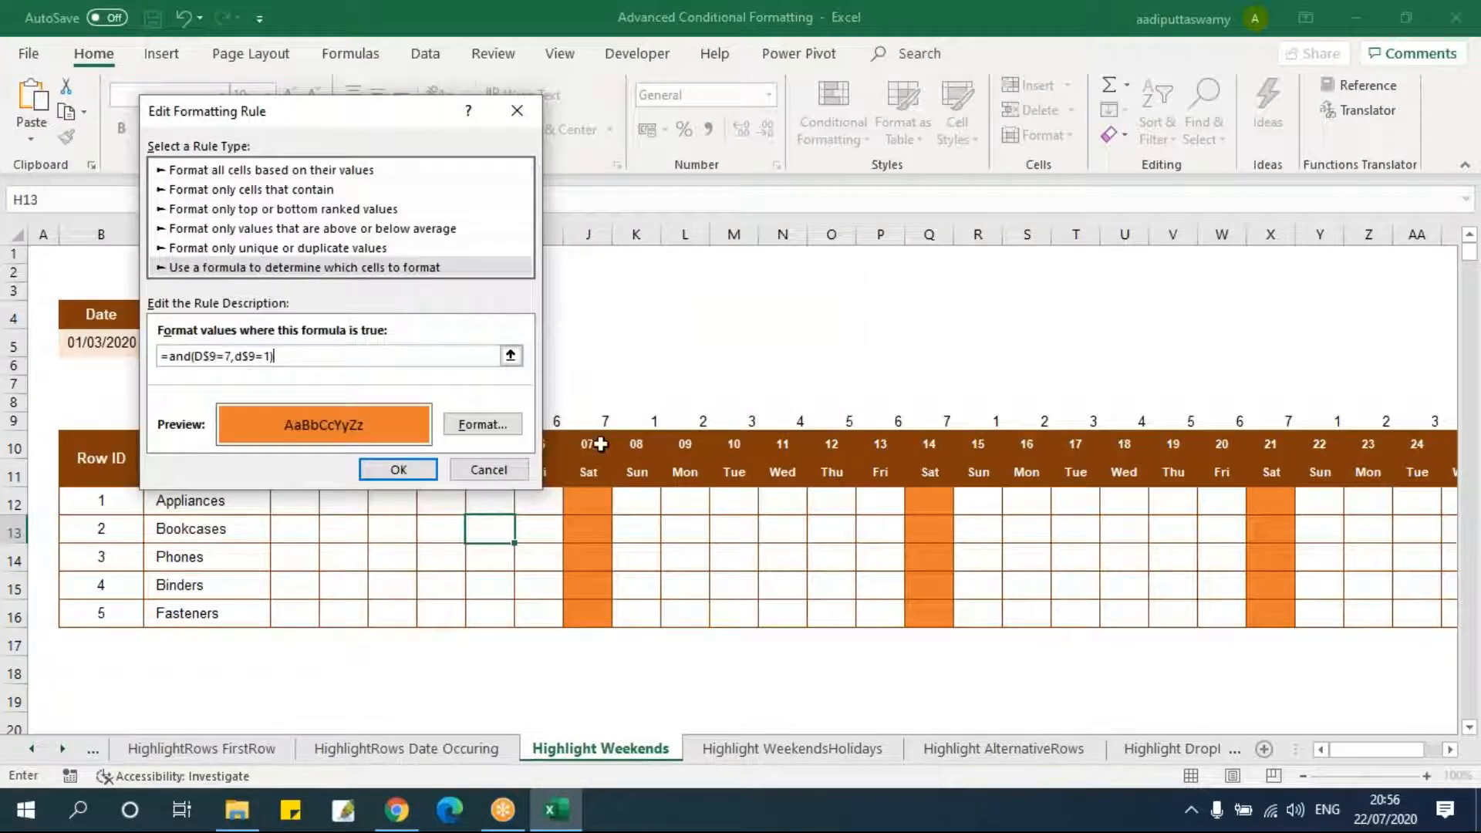
click(400, 470)
click(761, 463)
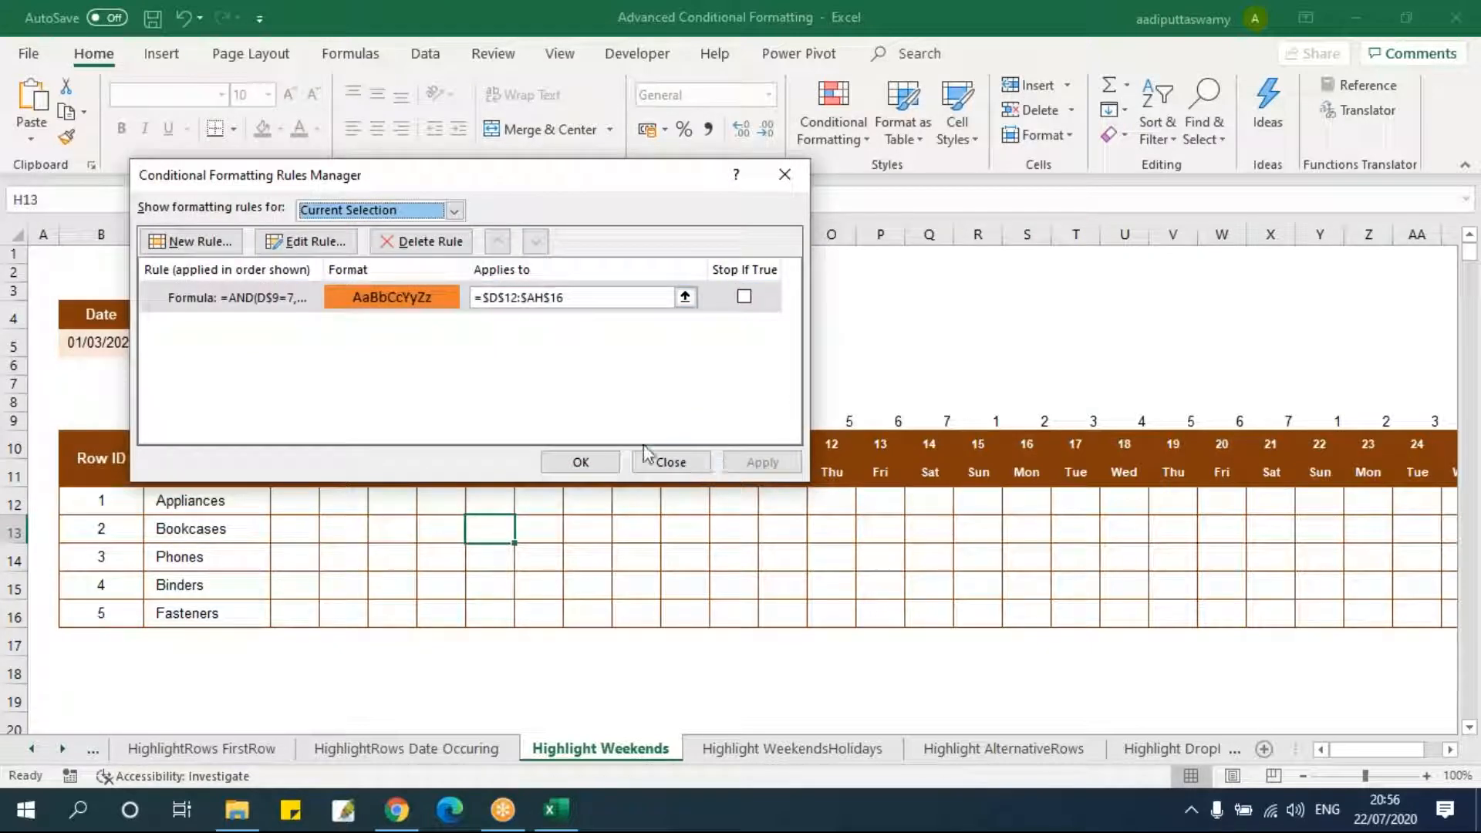
- Replace AND with OR so the applied rule reads =OR(D$9=7,D$9=1), and check the Saturday and Sunday columns
double_click(410, 296)
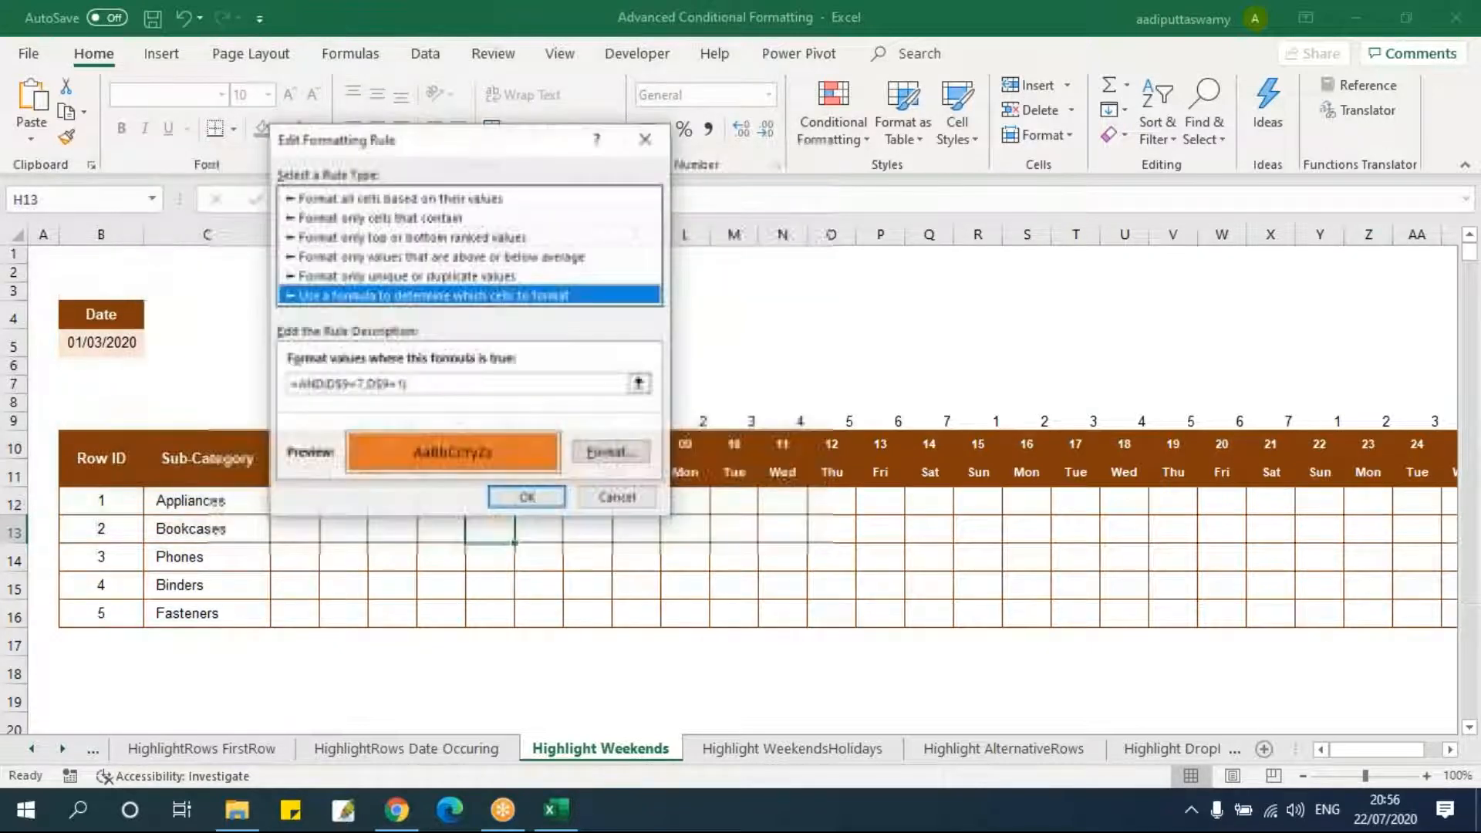
click(323, 384)
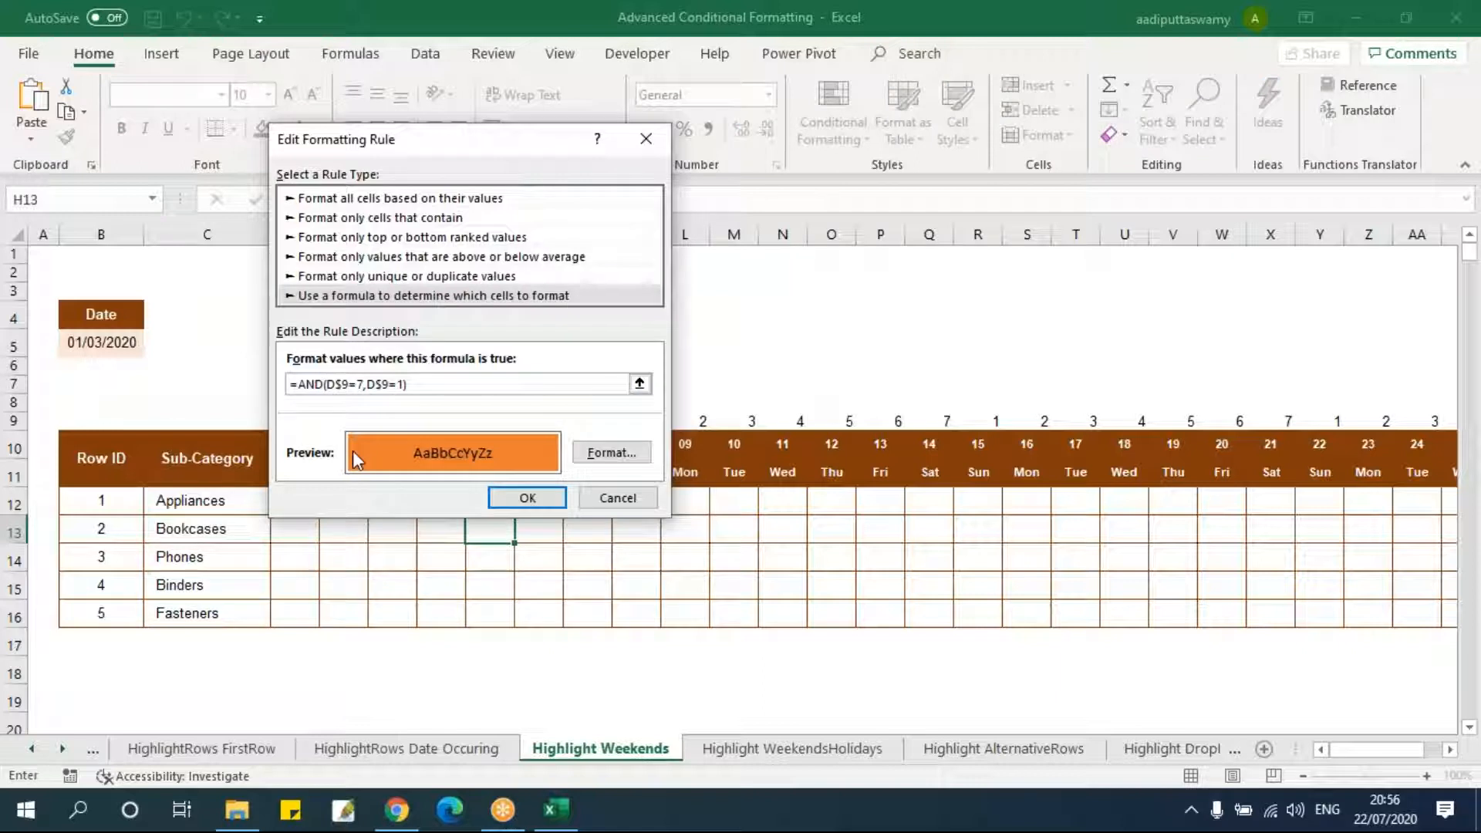
key(BackSpace)
key(BackSpace)
key(BackSpace)
text(or)
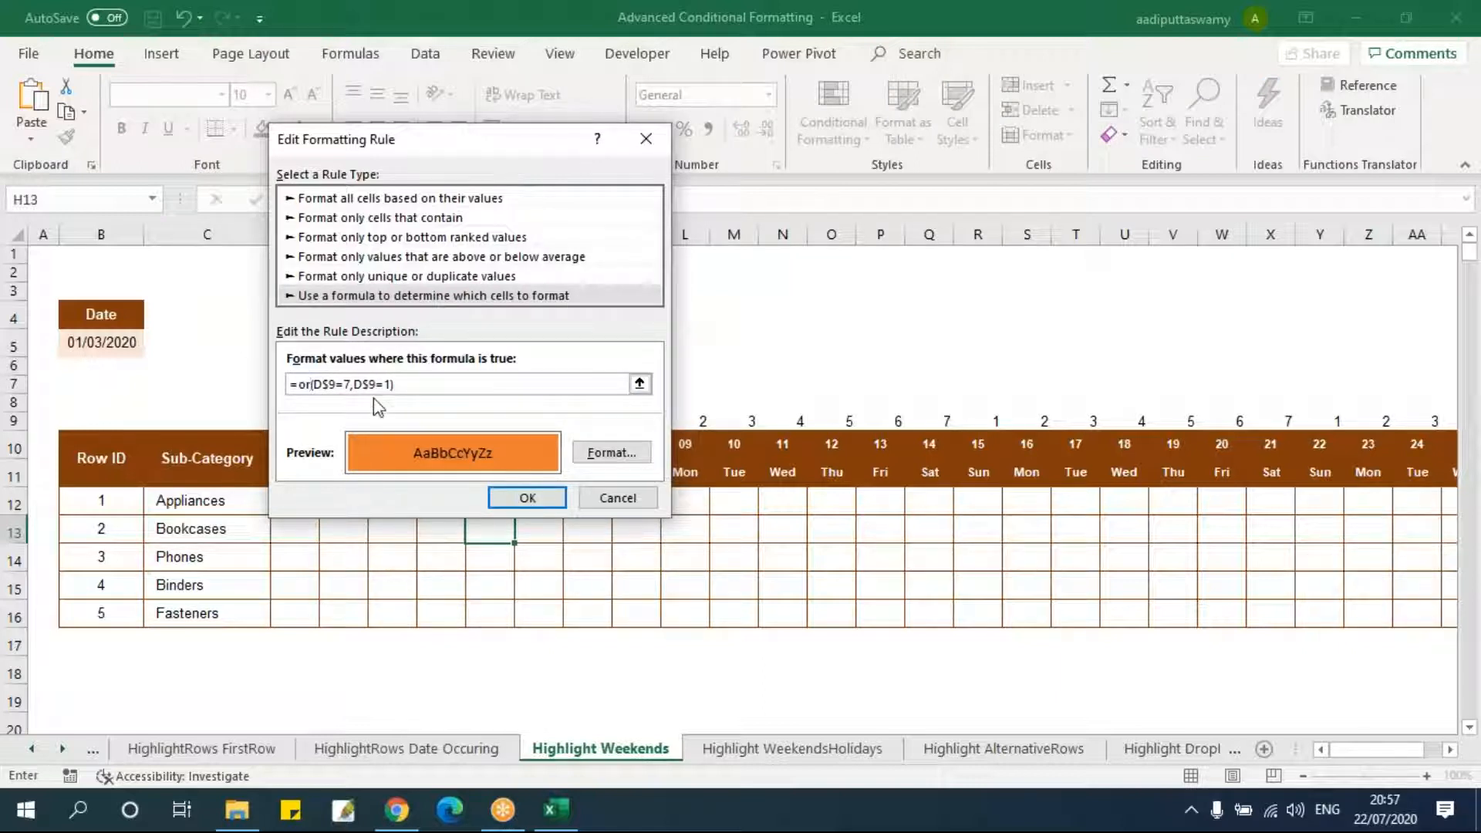
click(536, 500)
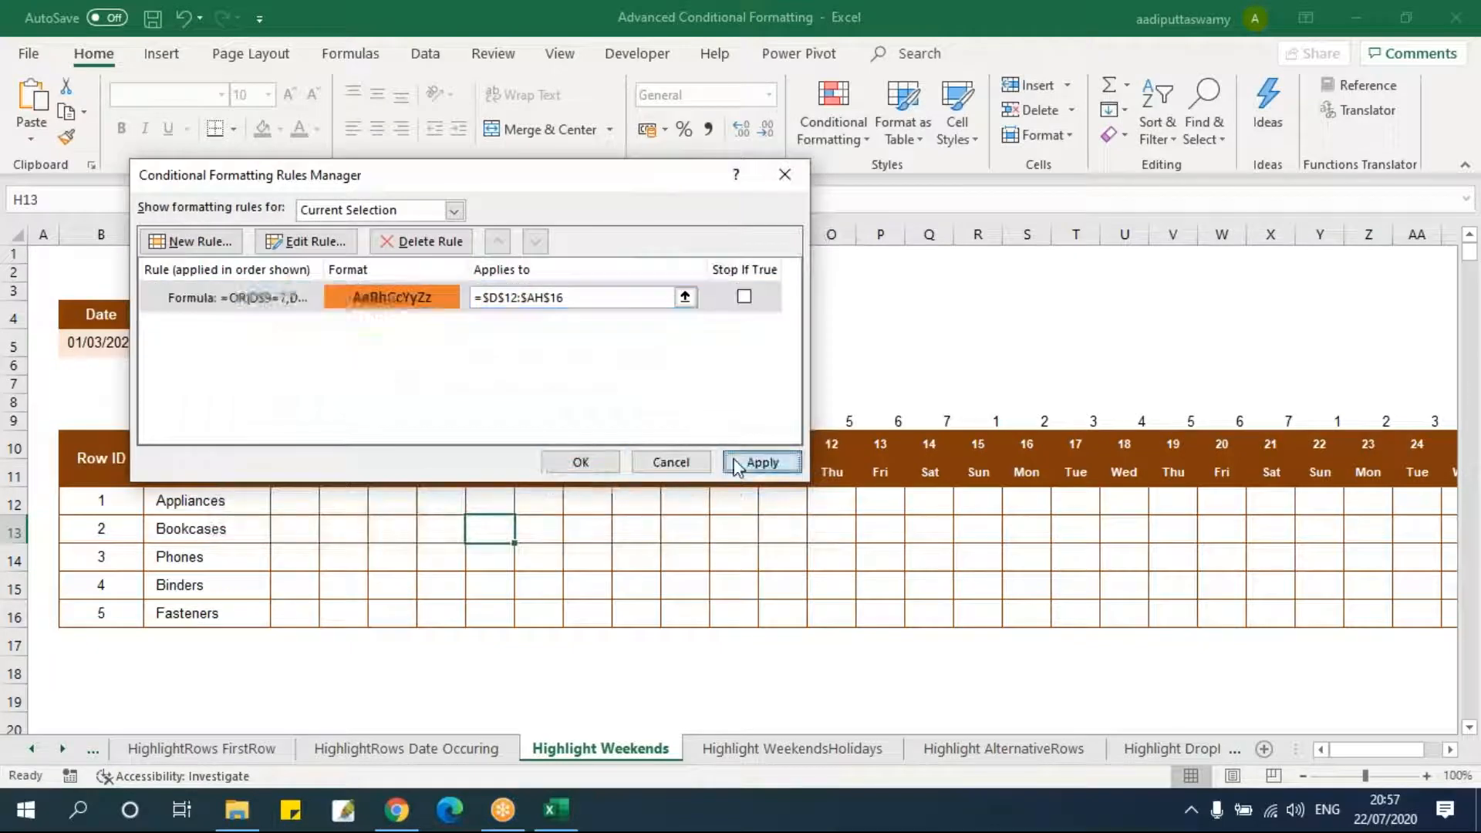
click(762, 462)
click(694, 470)
drag(590, 500, 637, 619)
drag(594, 502, 639, 611)
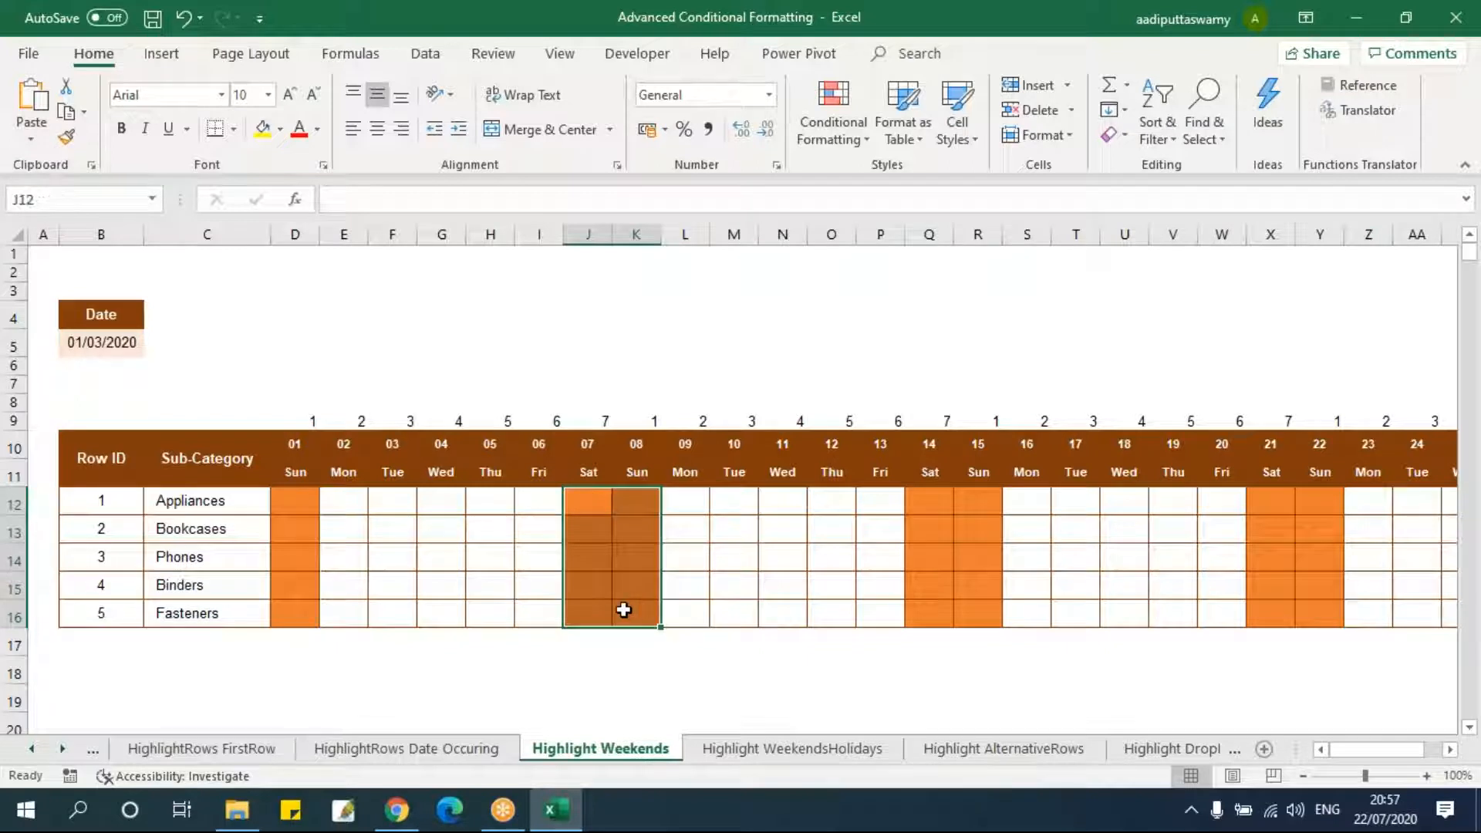
drag(544, 501, 584, 623)
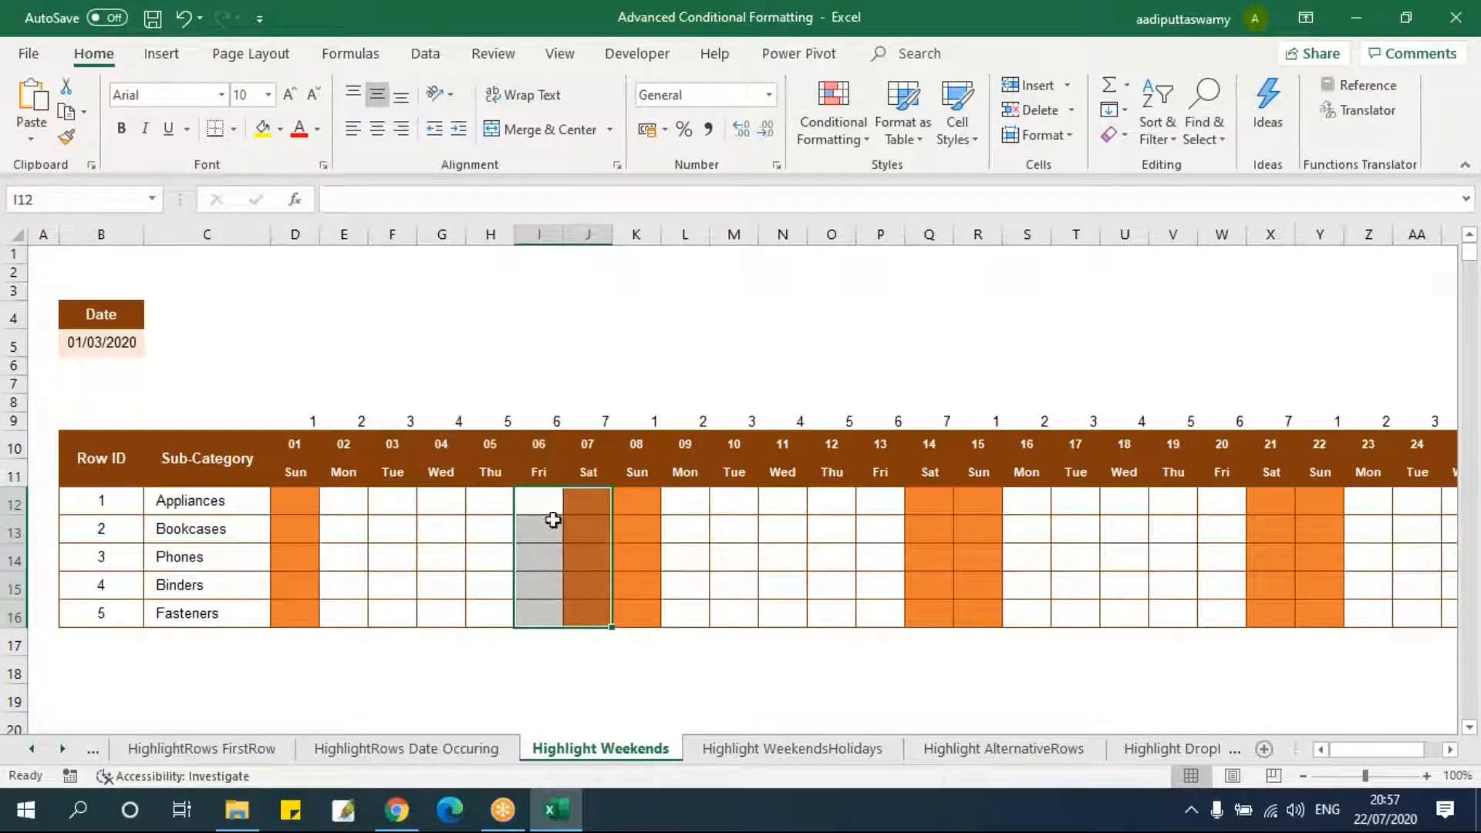
- Check the Saturday and Sunday shading along the Appliances row of the calendar against the weekday numbers
click(574, 423)
click(301, 502)
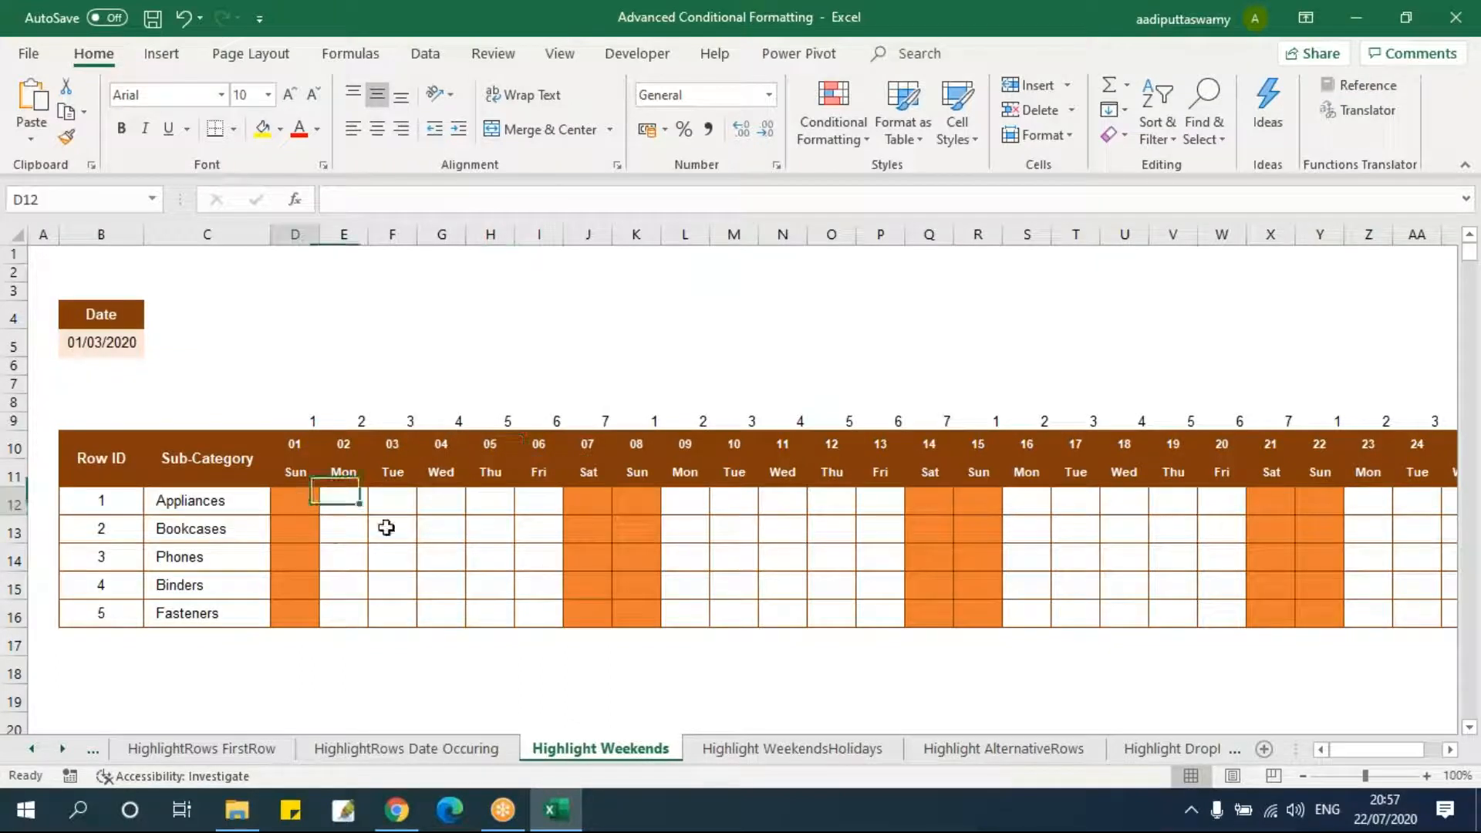
key(shift+Right)
key(shift+Right)
key(shift+Right)
key(shift+Right)
key(shift+Right)
key(shift+Right)
key(shift+Right)
key(shift+Right)
key(shift+Right)
key(shift+Right)
key(shift+Right)
key(shift+Right)
key(shift+Right)
key(shift+Right)
key(shift+Right)
key(shift+Right)
key(shift+Right)
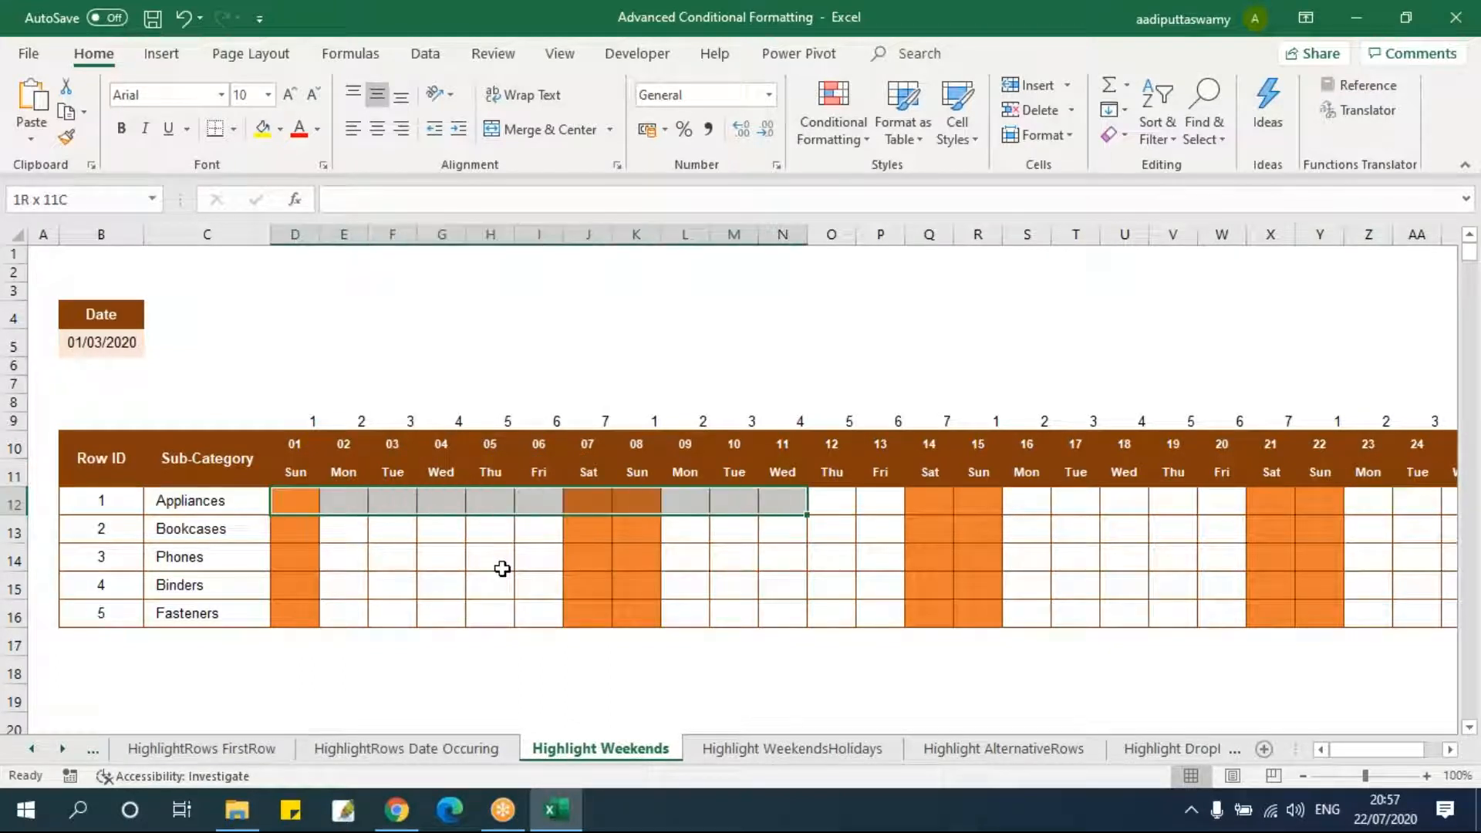
click(532, 555)
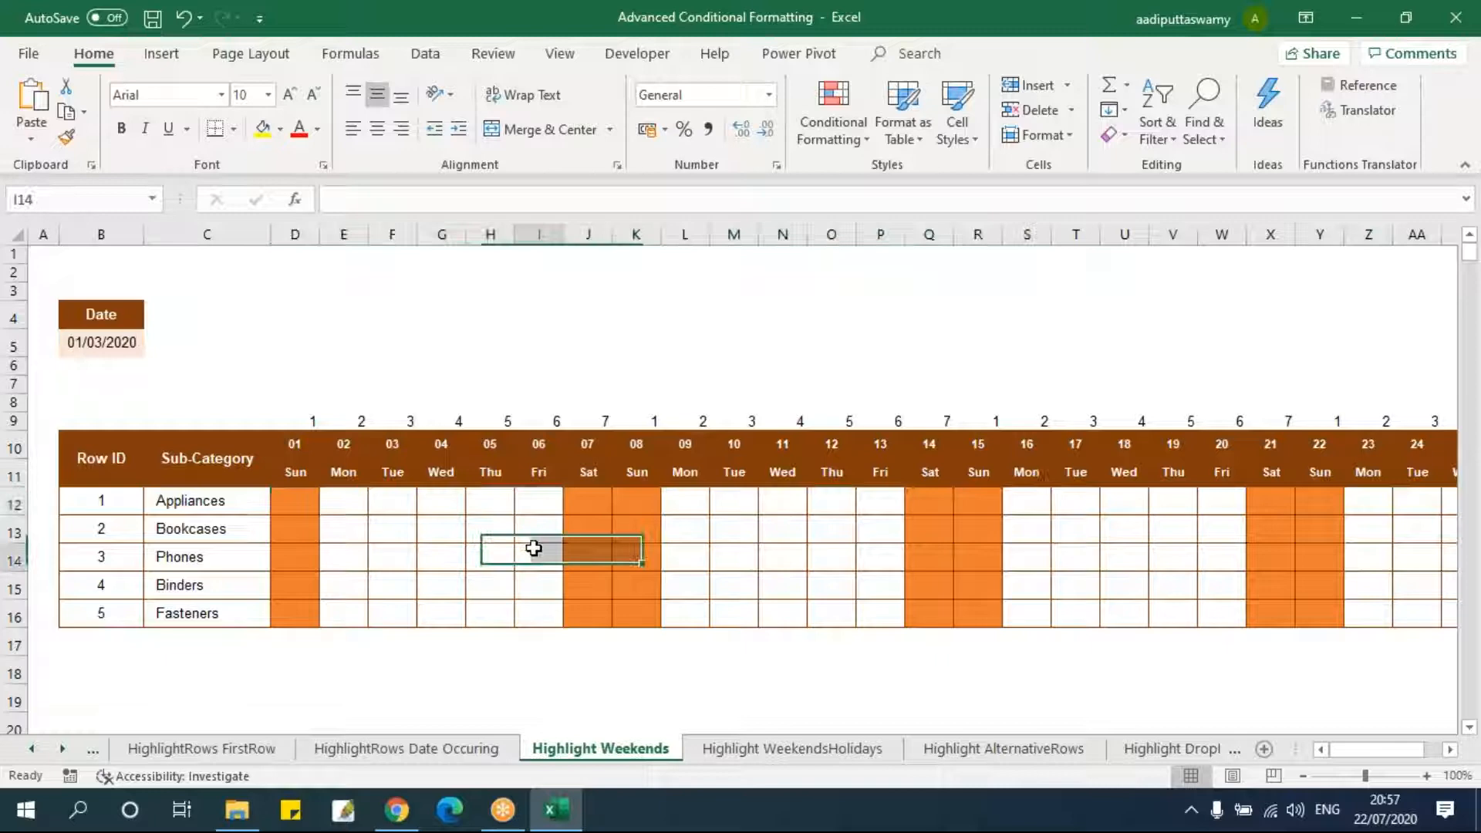
- Change the calendar rule's formula to =D$9>5, apply it, and check the Friday and Saturday columns against the weekday numbers
click(833, 123)
click(891, 461)
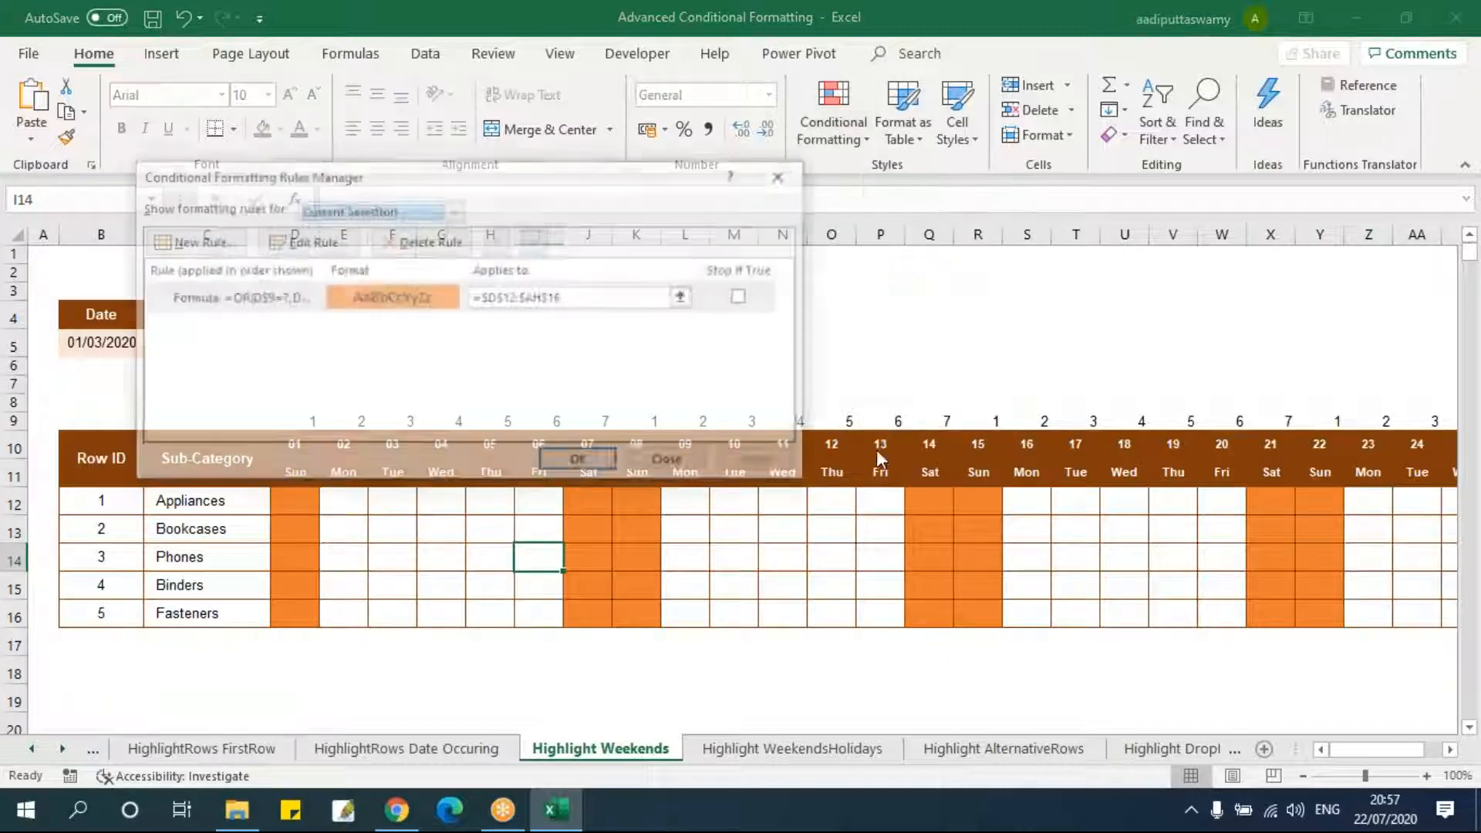
double_click(745, 339)
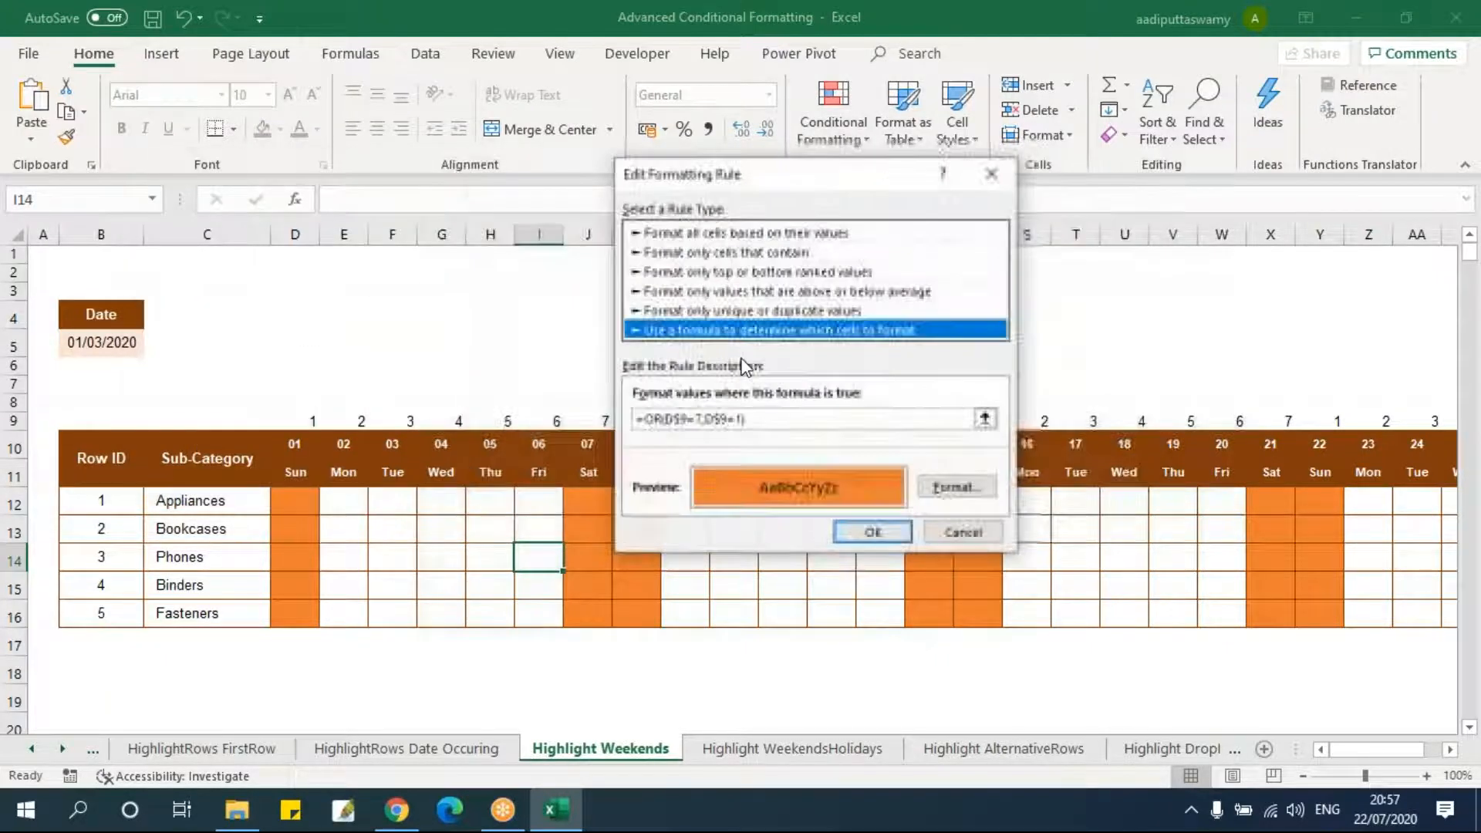
click(666, 418)
key(BackSpace)
drag(680, 419, 864, 420)
key(BackSpace)
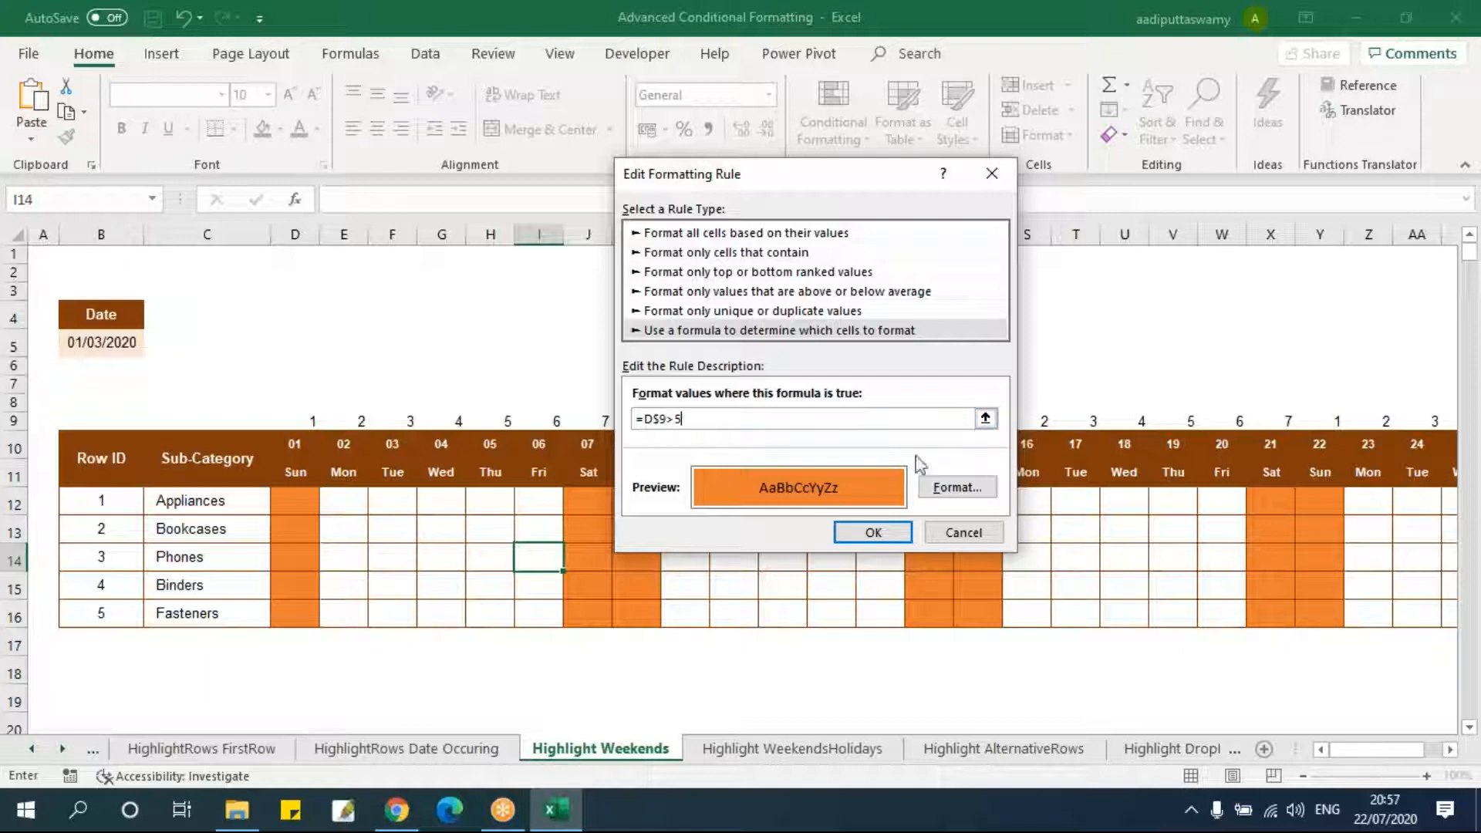
drag(866, 168, 1072, 196)
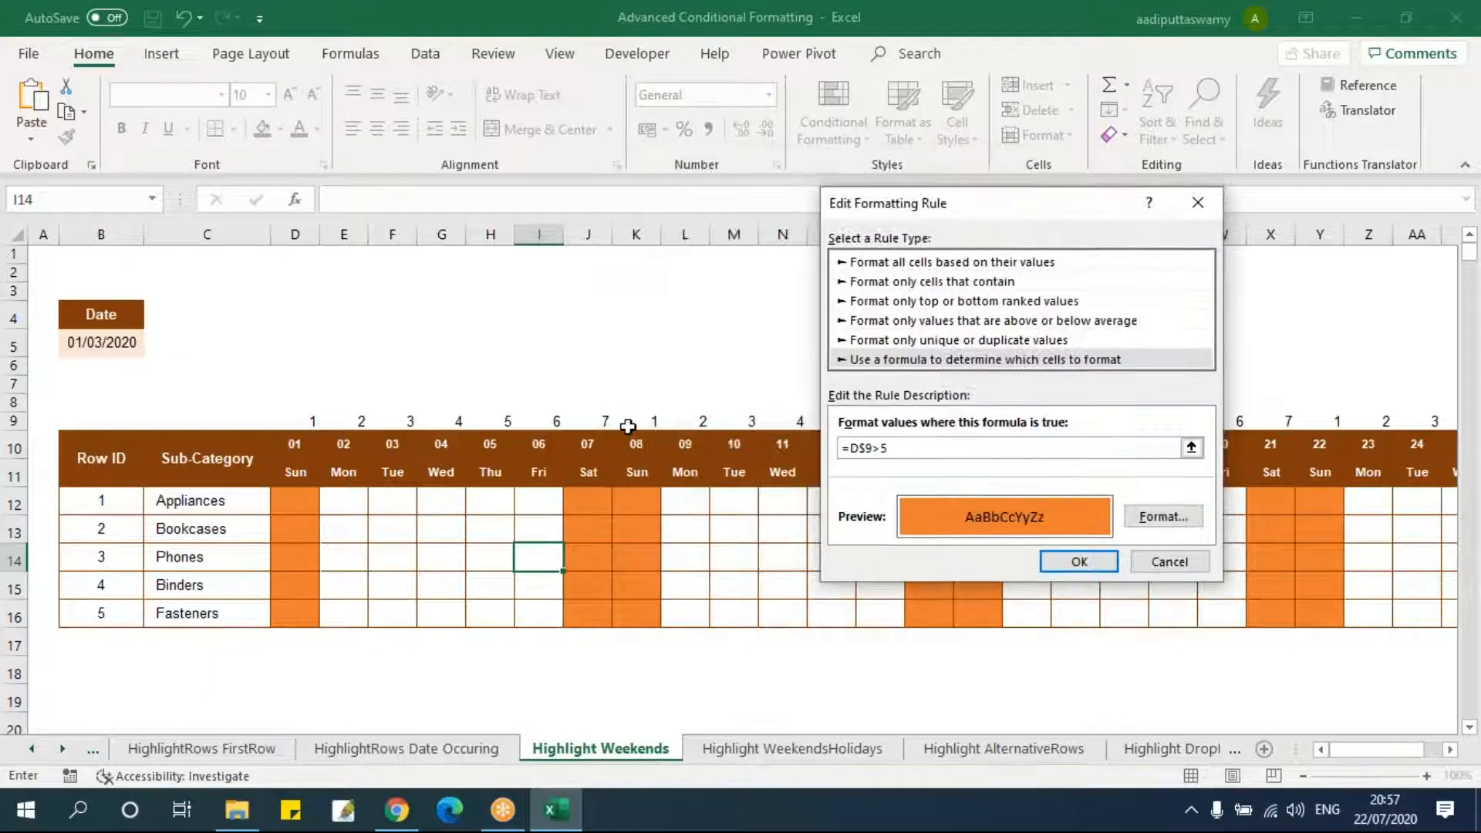
click(1078, 561)
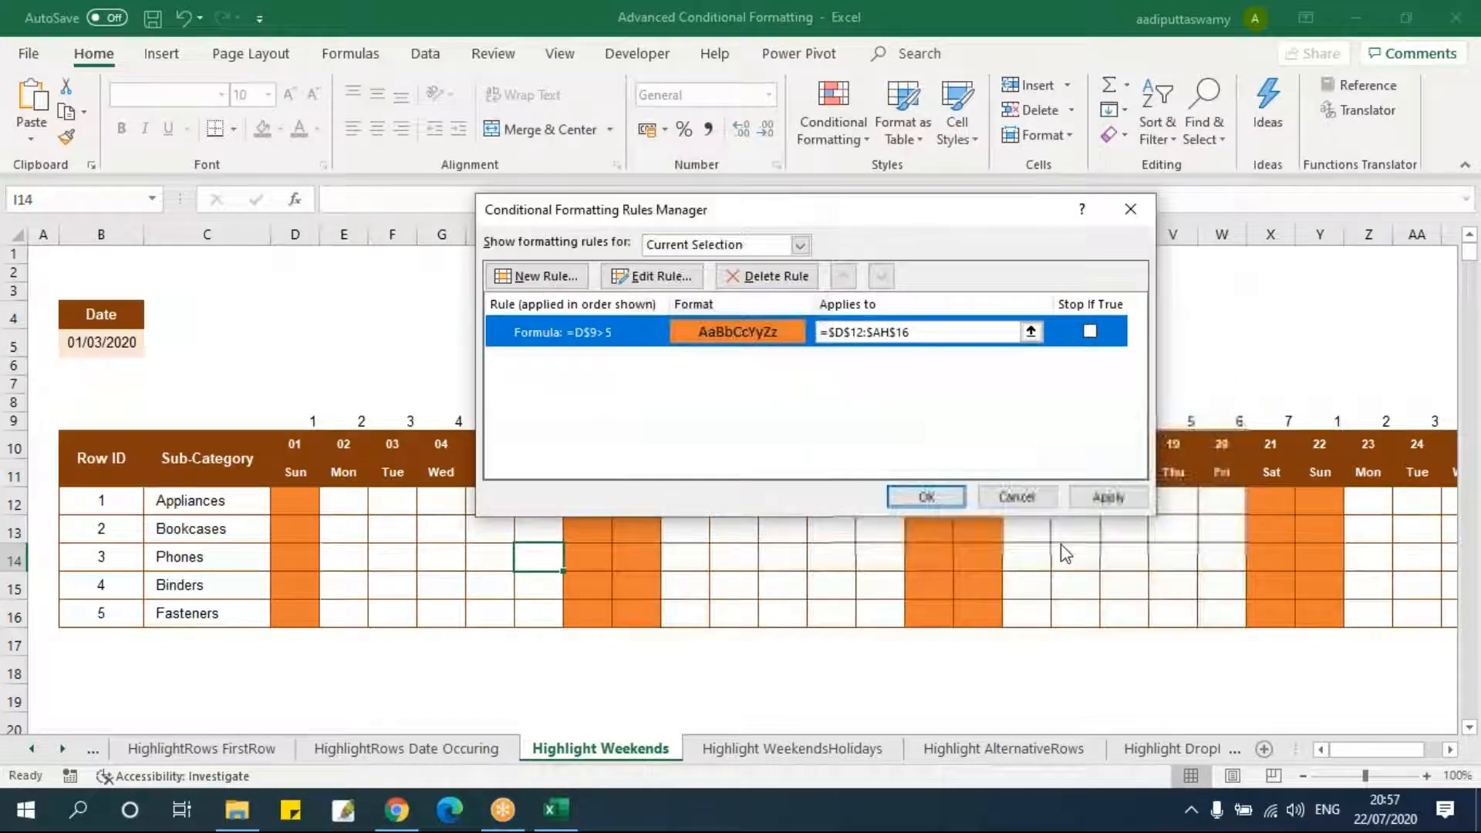
click(1108, 496)
click(931, 496)
drag(540, 501, 594, 617)
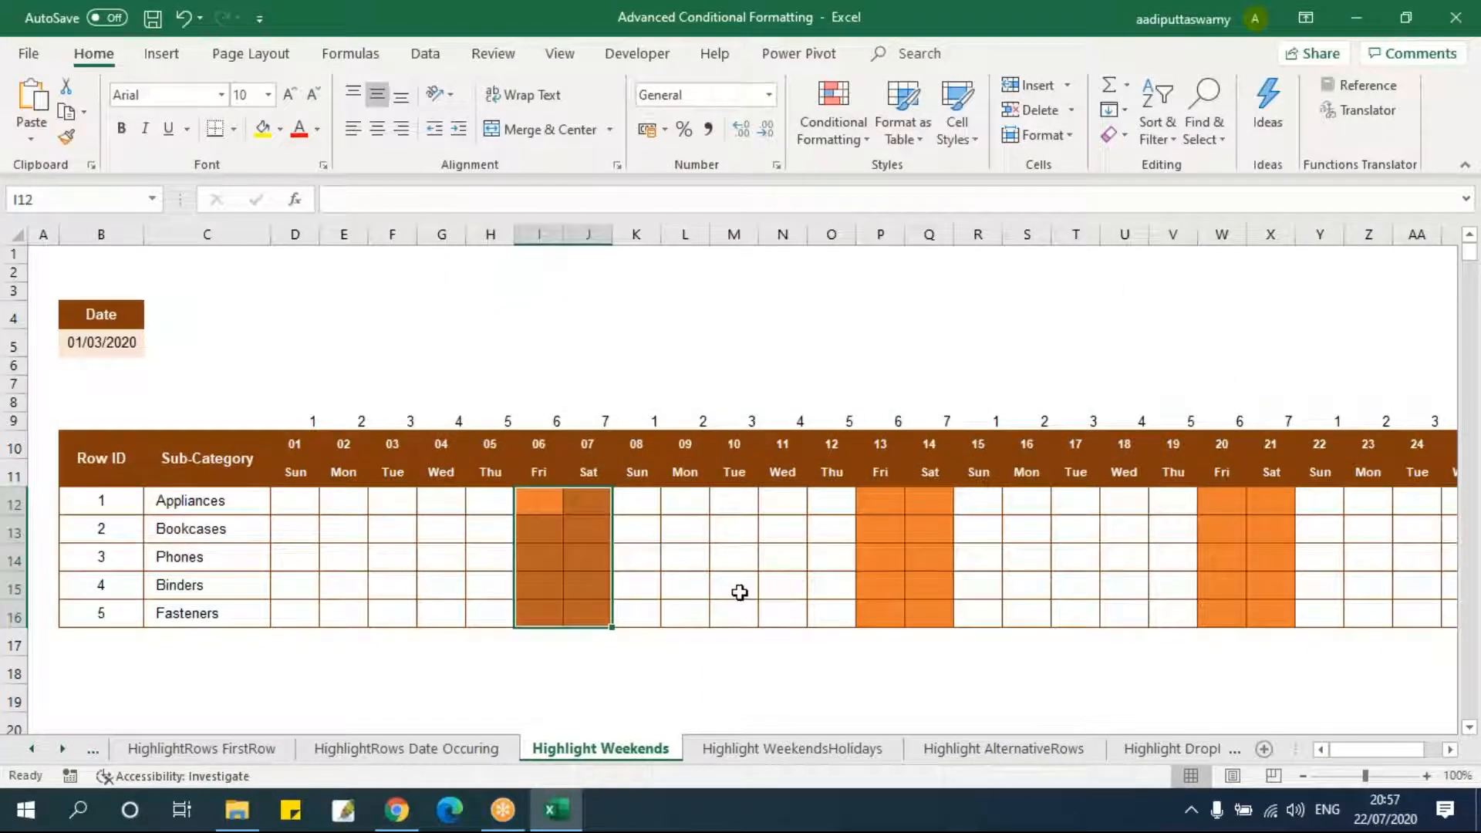
drag(322, 419, 926, 418)
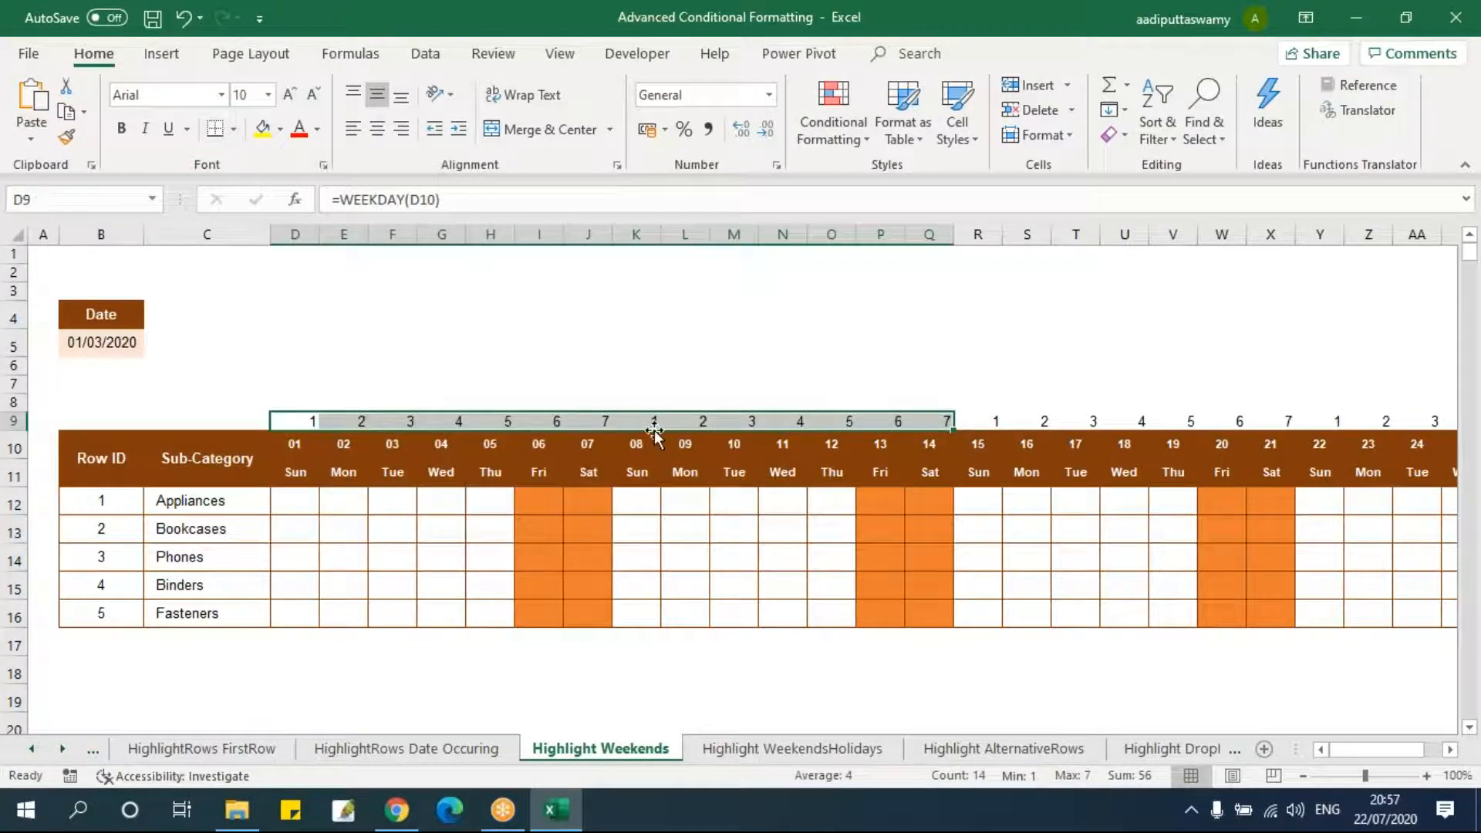
drag(549, 502, 582, 602)
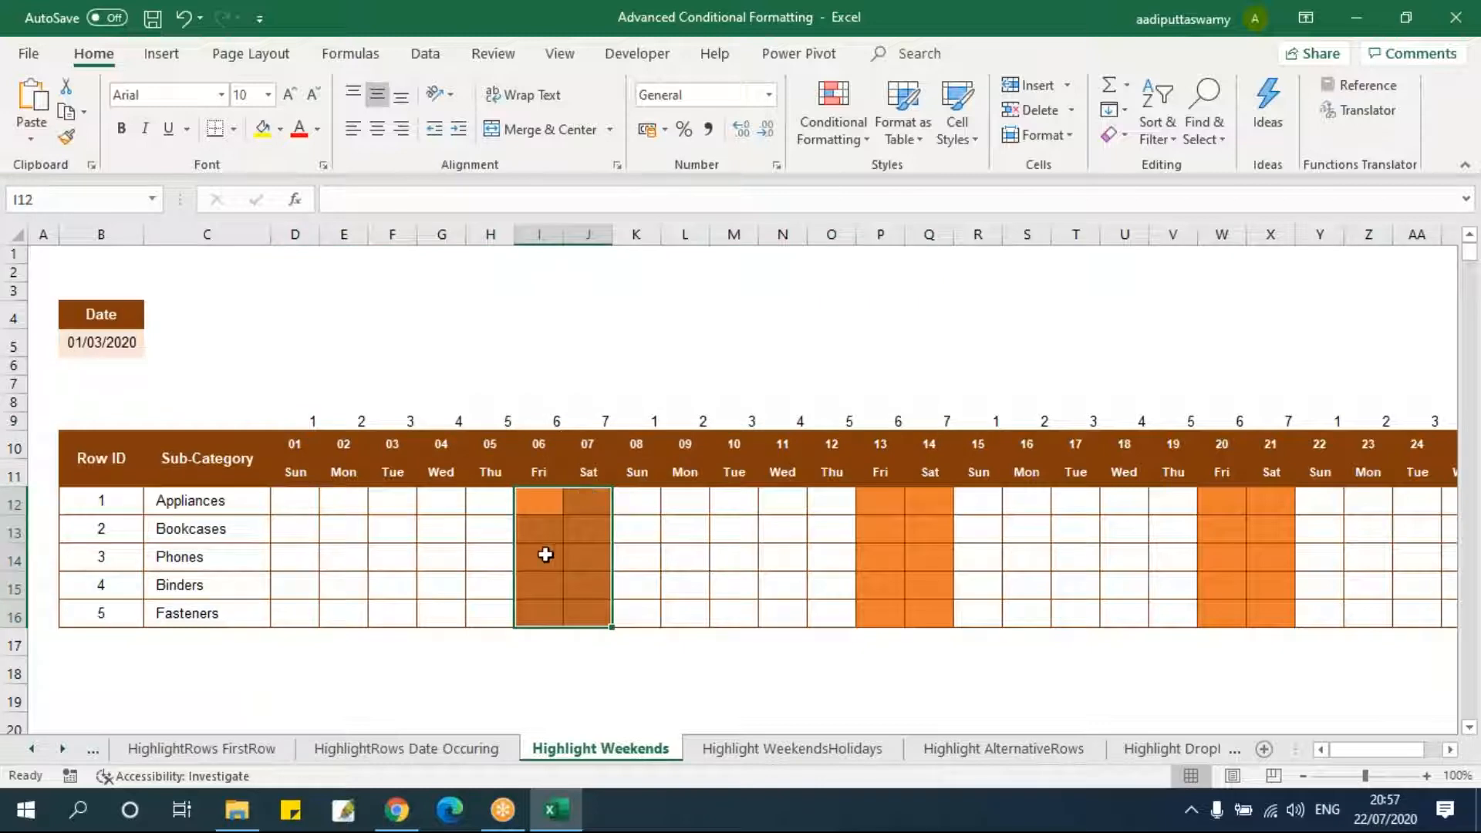
- Delete the WEEKDAY helper numbers in row 9 above all the calendar's dates
click(292, 420)
key(ctrl+shift+Right)
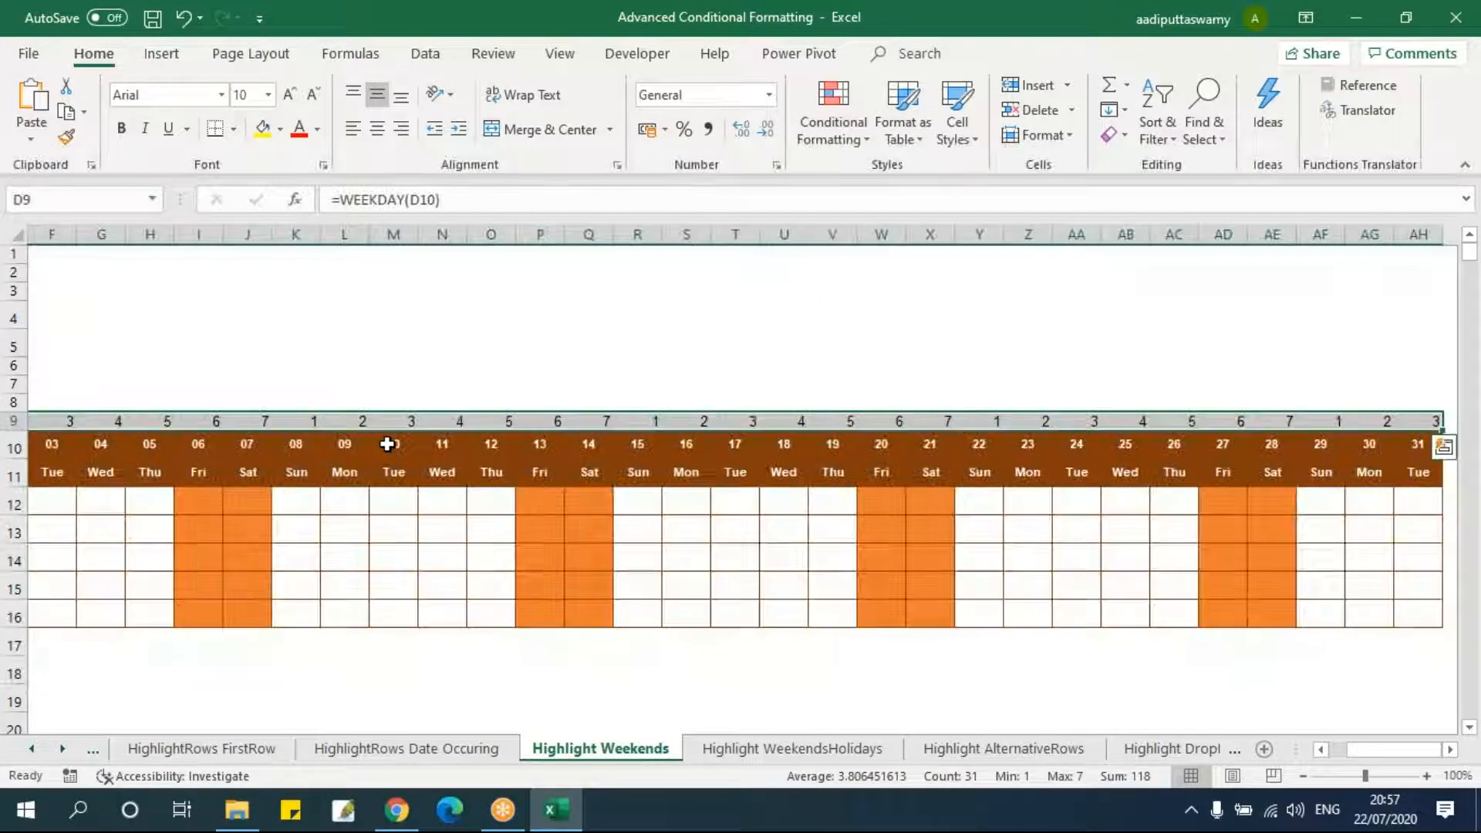
key(Delete)
key(Down)
key(Down)
key(Down)
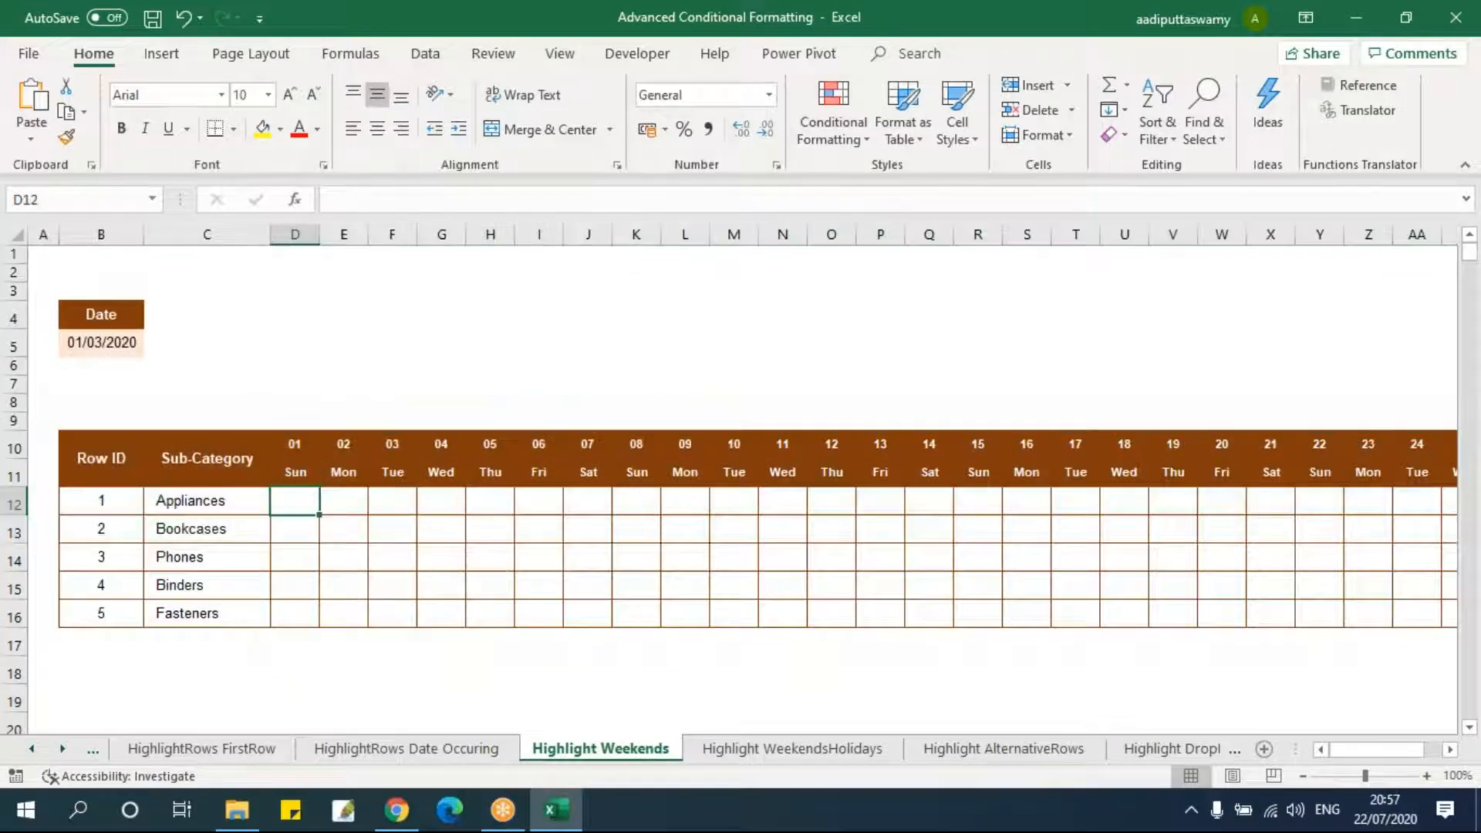
click(506, 561)
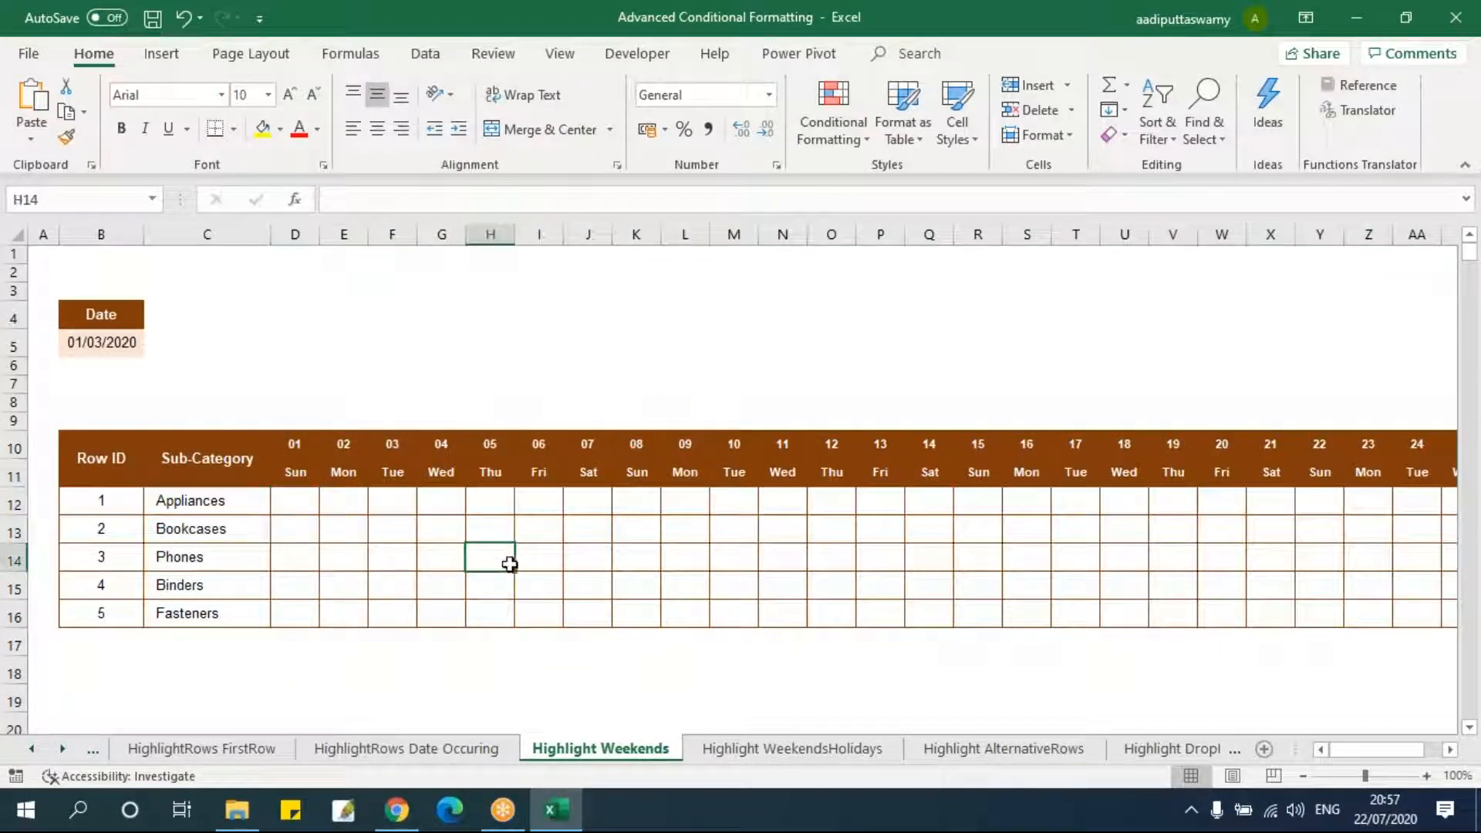
click(833, 124)
click(906, 461)
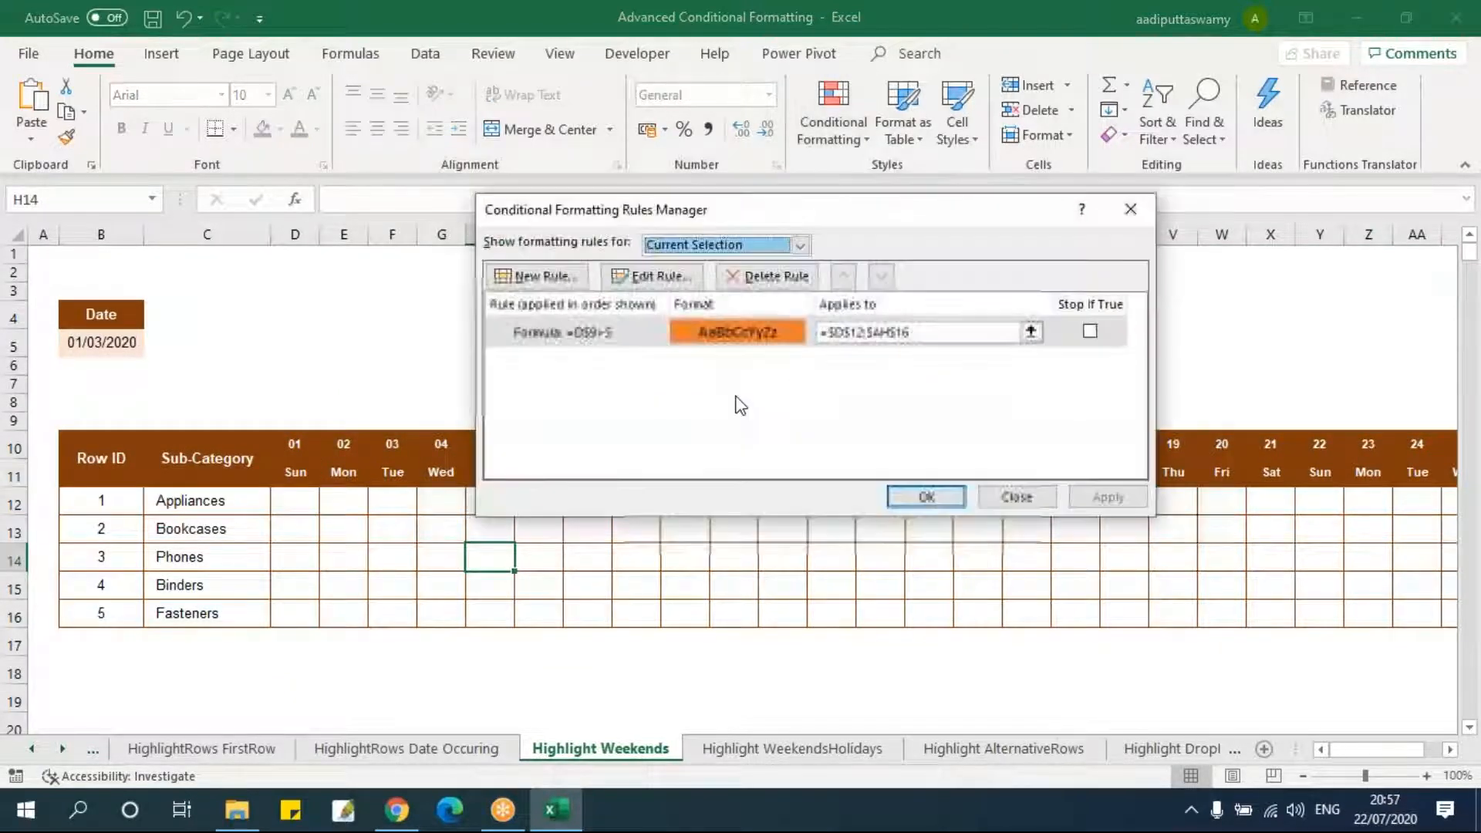
double_click(703, 334)
drag(644, 419, 668, 419)
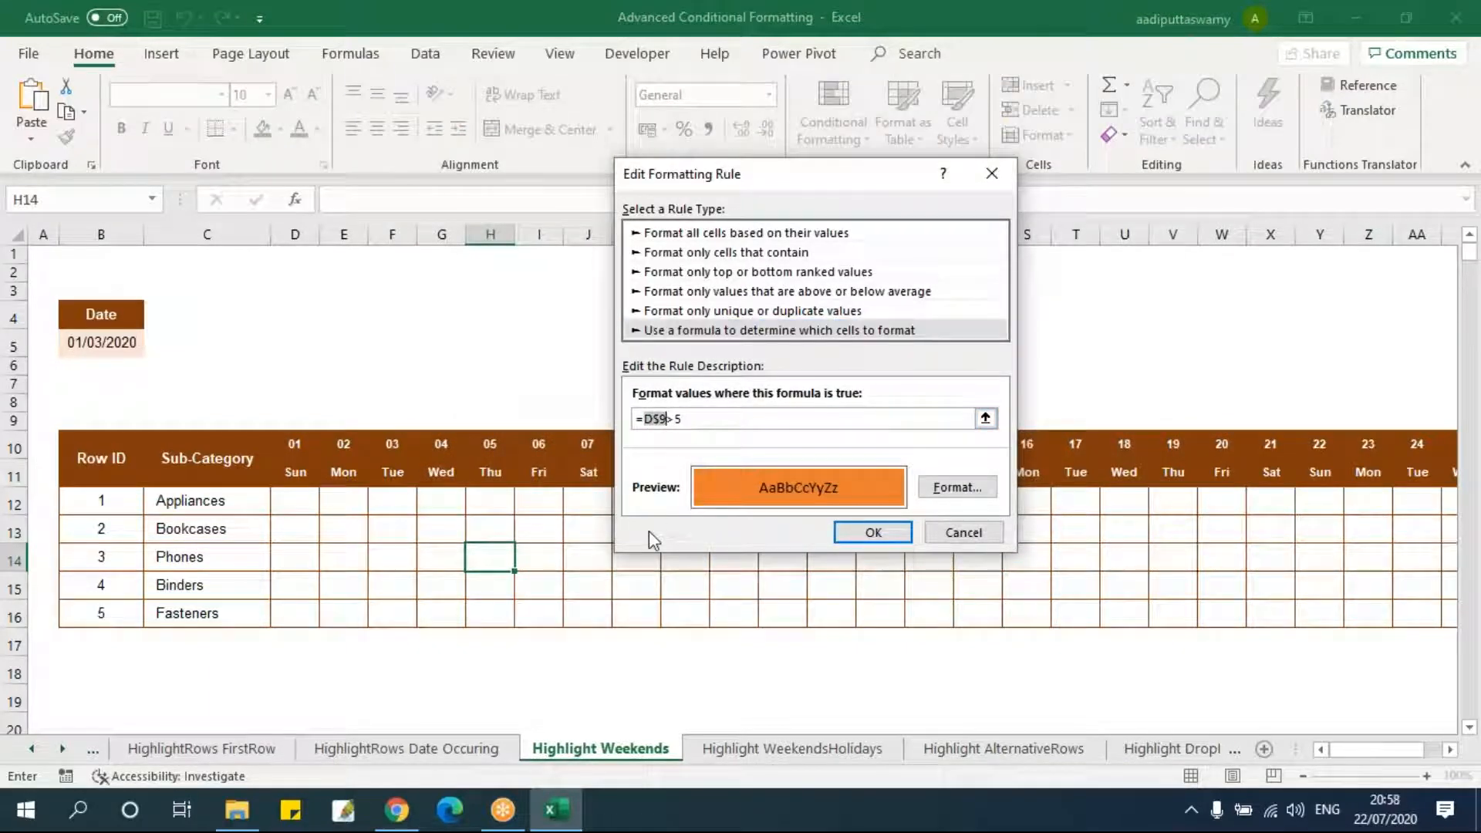
text(weekday()
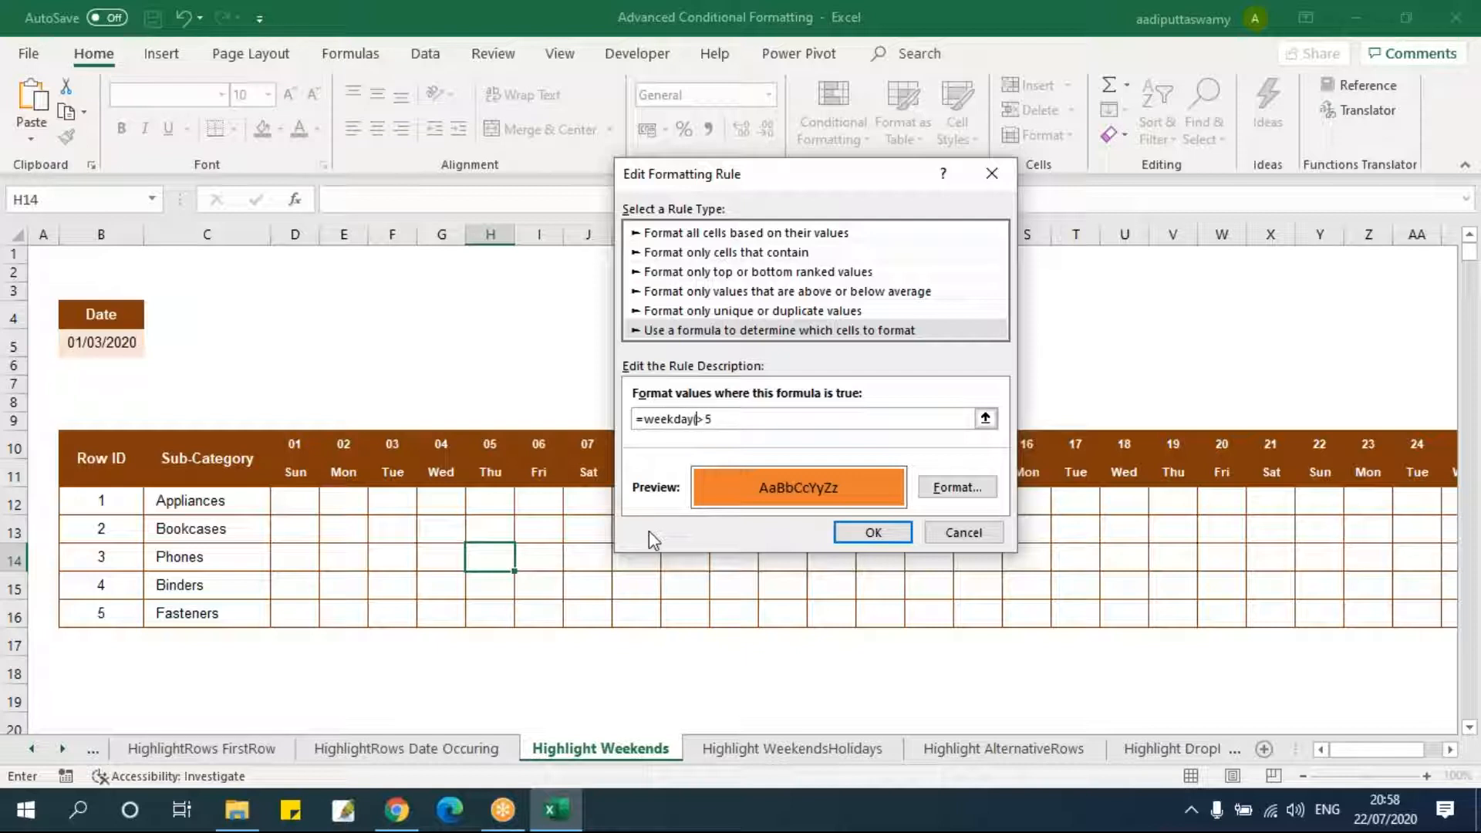
click(294, 443)
key(Return)
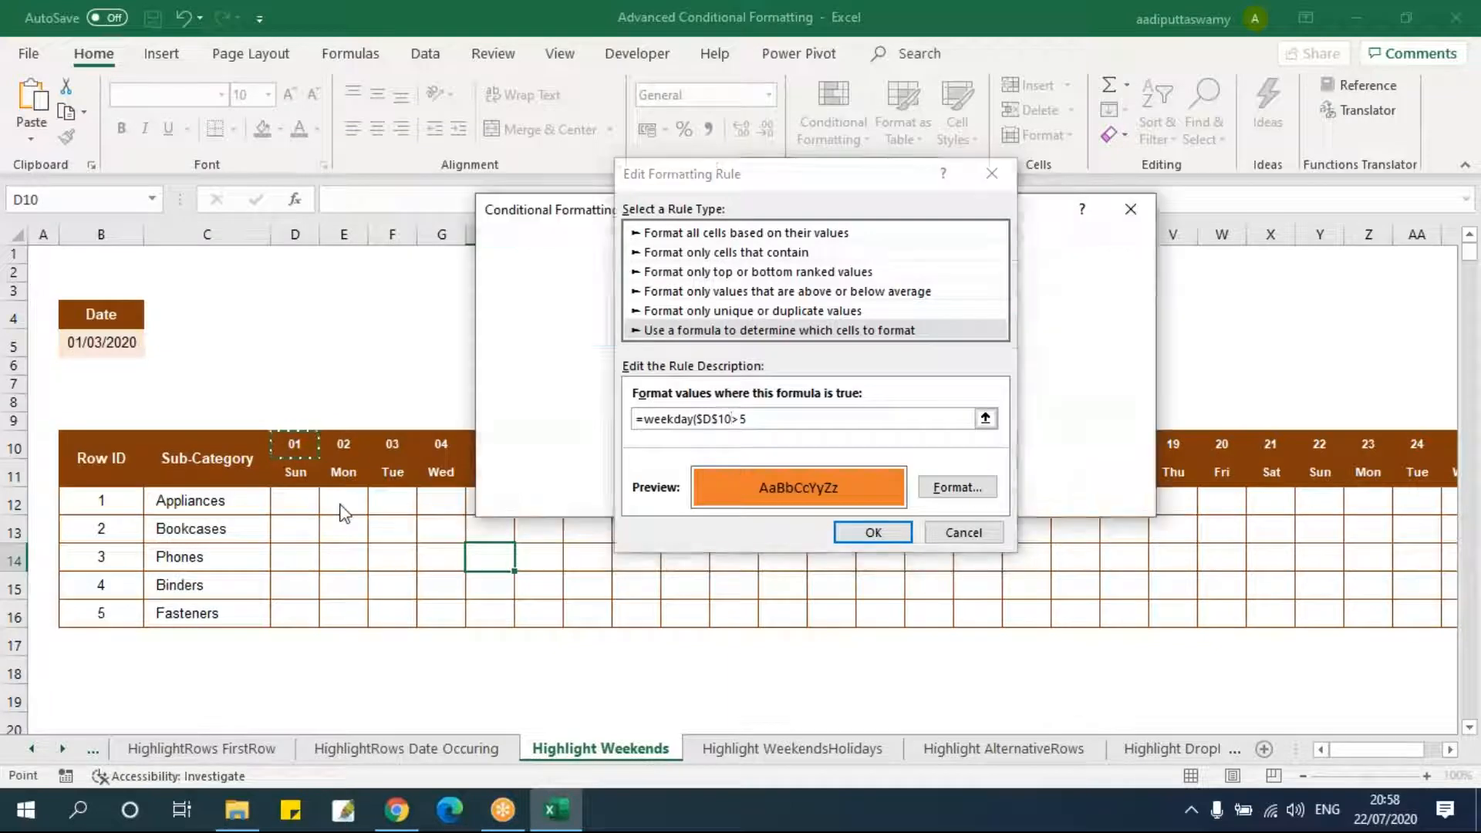
key(Return)
- Rewrite the rule on D12:AH16 with WEEKDAY applied directly to the row 10 date to highlight Fridays and Saturdays, and apply it
click(307, 505)
key(shift+Down)
key(shift+Down)
key(shift+Down)
key(shift+Down)
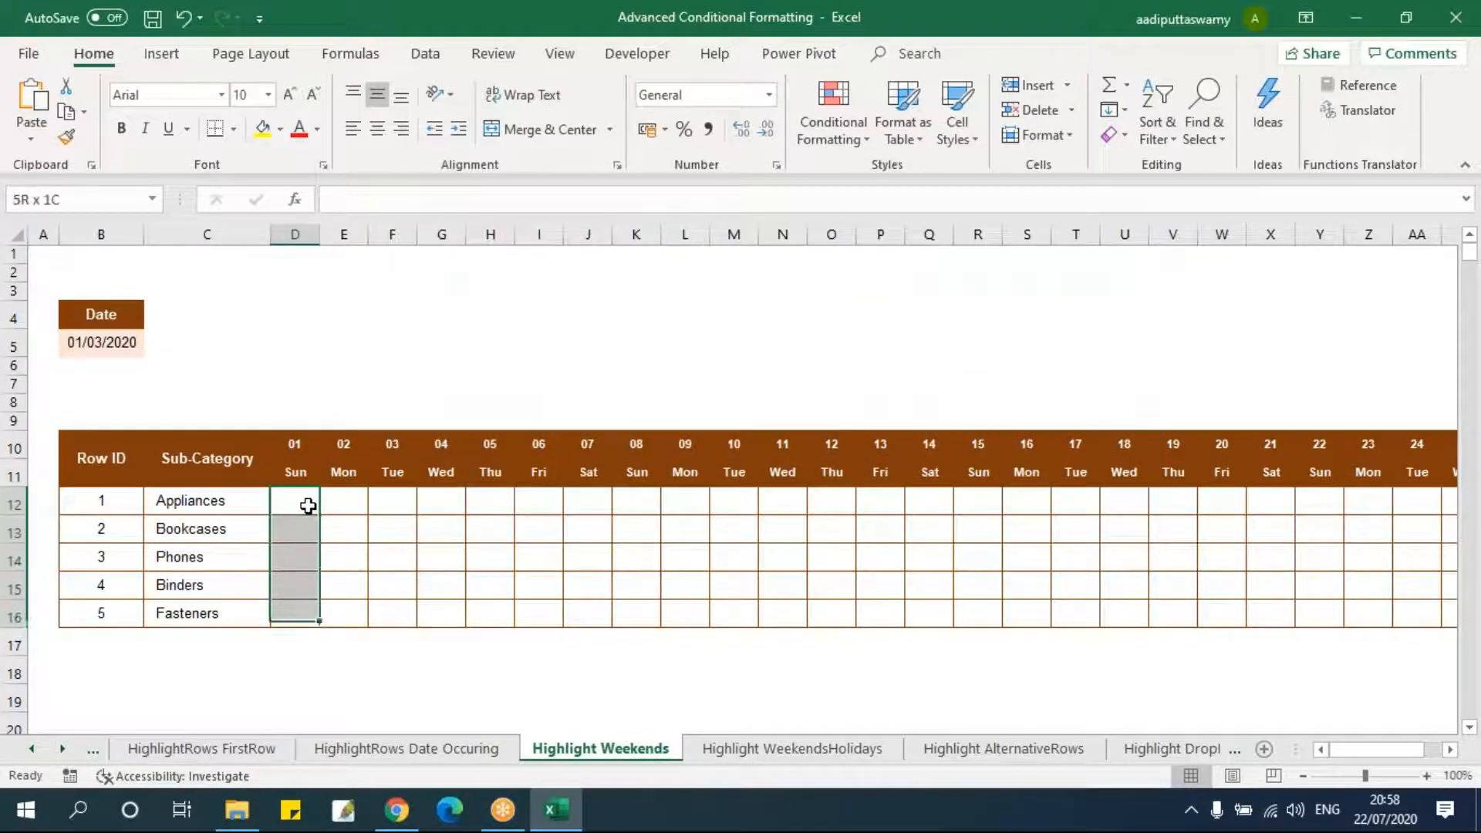
key(shift+Right)
key(shift+Right)
key(shift+Right)
key(shift+Right)
key(shift+Right)
key(shift+Right)
key(shift+Right)
key(shift+Right)
key(shift+Right)
key(shift+Right)
key(shift+Right)
key(shift+Right)
key(shift+Right)
key(shift+Right)
key(shift+Right)
key(shift+Right)
key(shift+Right)
key(shift+Right)
key(shift+Right)
key(shift+Right)
key(shift+Right)
key(shift+Right)
key(shift+Right)
key(shift+Right)
key(shift+Right)
key(shift+Right)
key(shift+Right)
key(shift+Right)
key(shift+Right)
key(shift+Right)
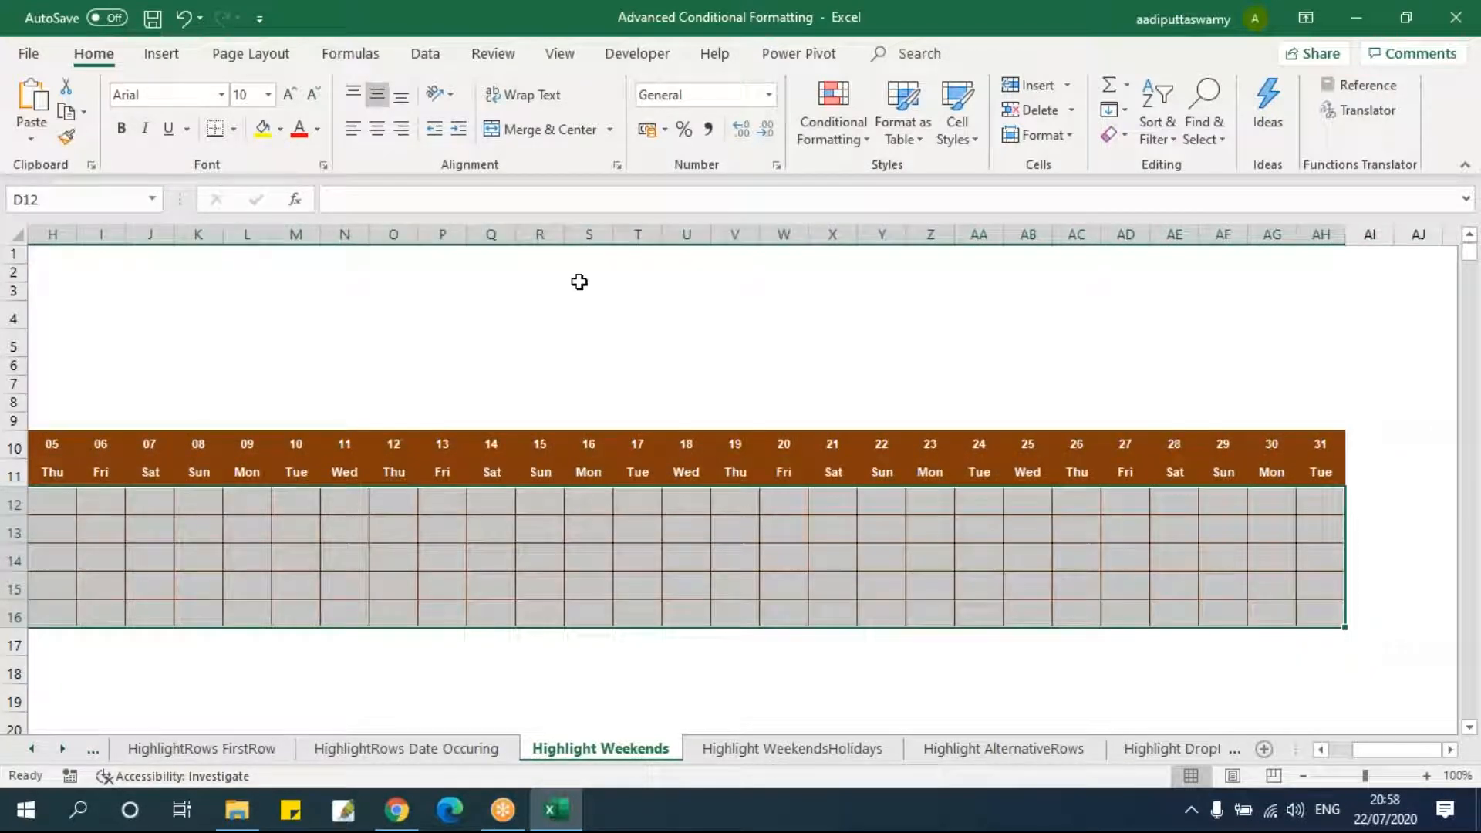
click(845, 128)
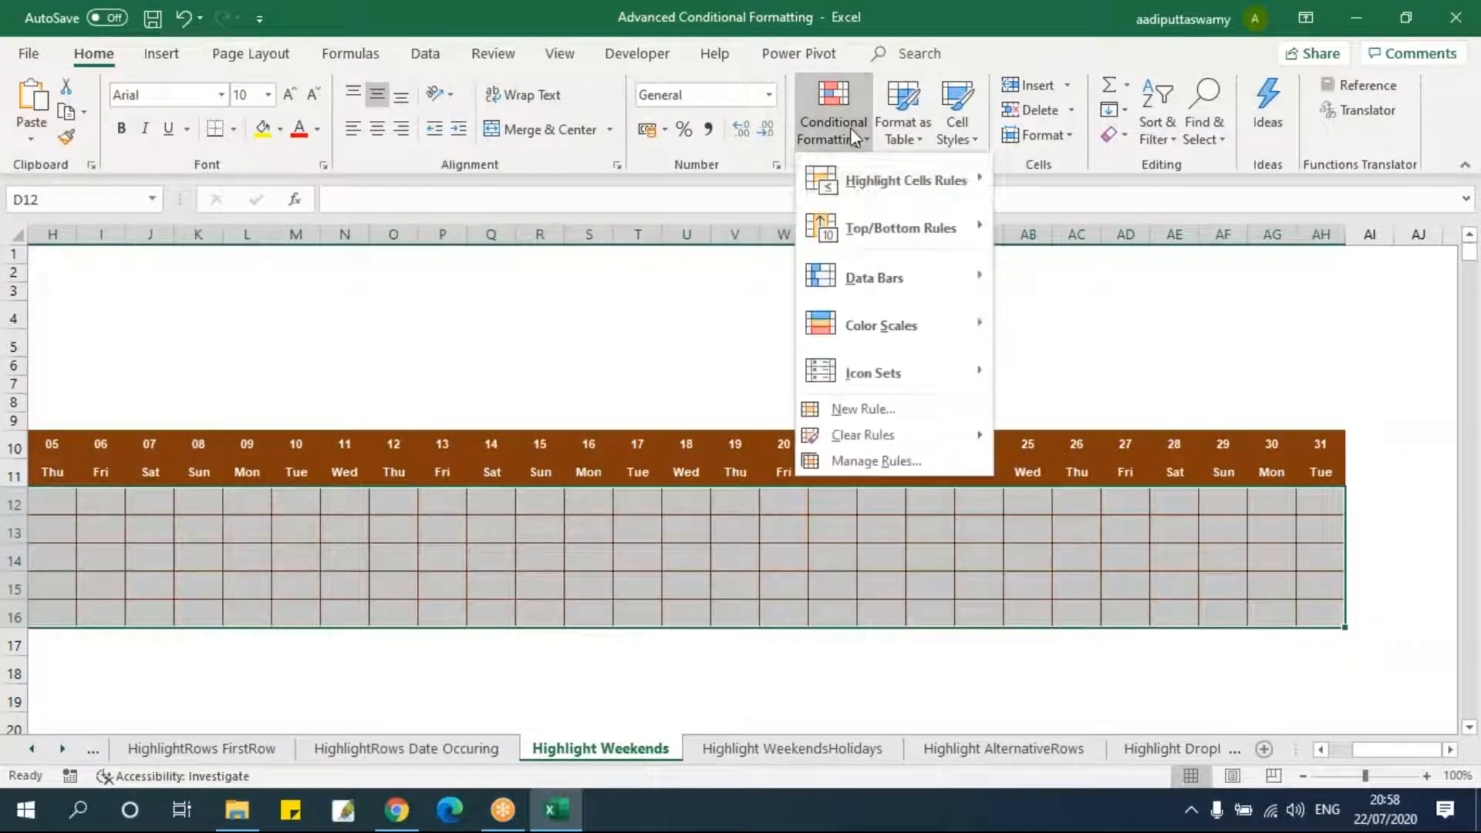
click(914, 459)
double_click(722, 340)
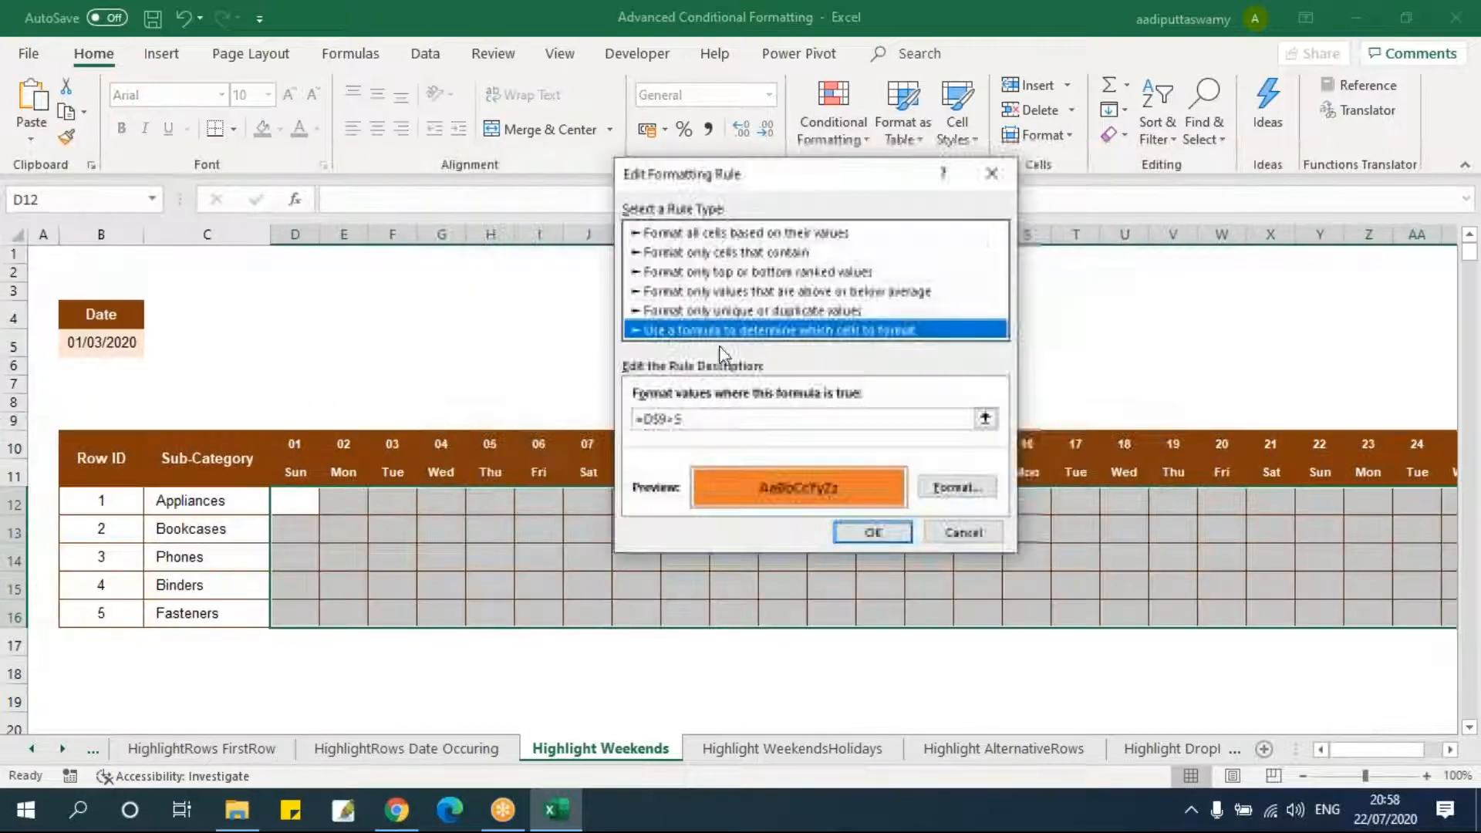
click(637, 419)
text(=weekday)
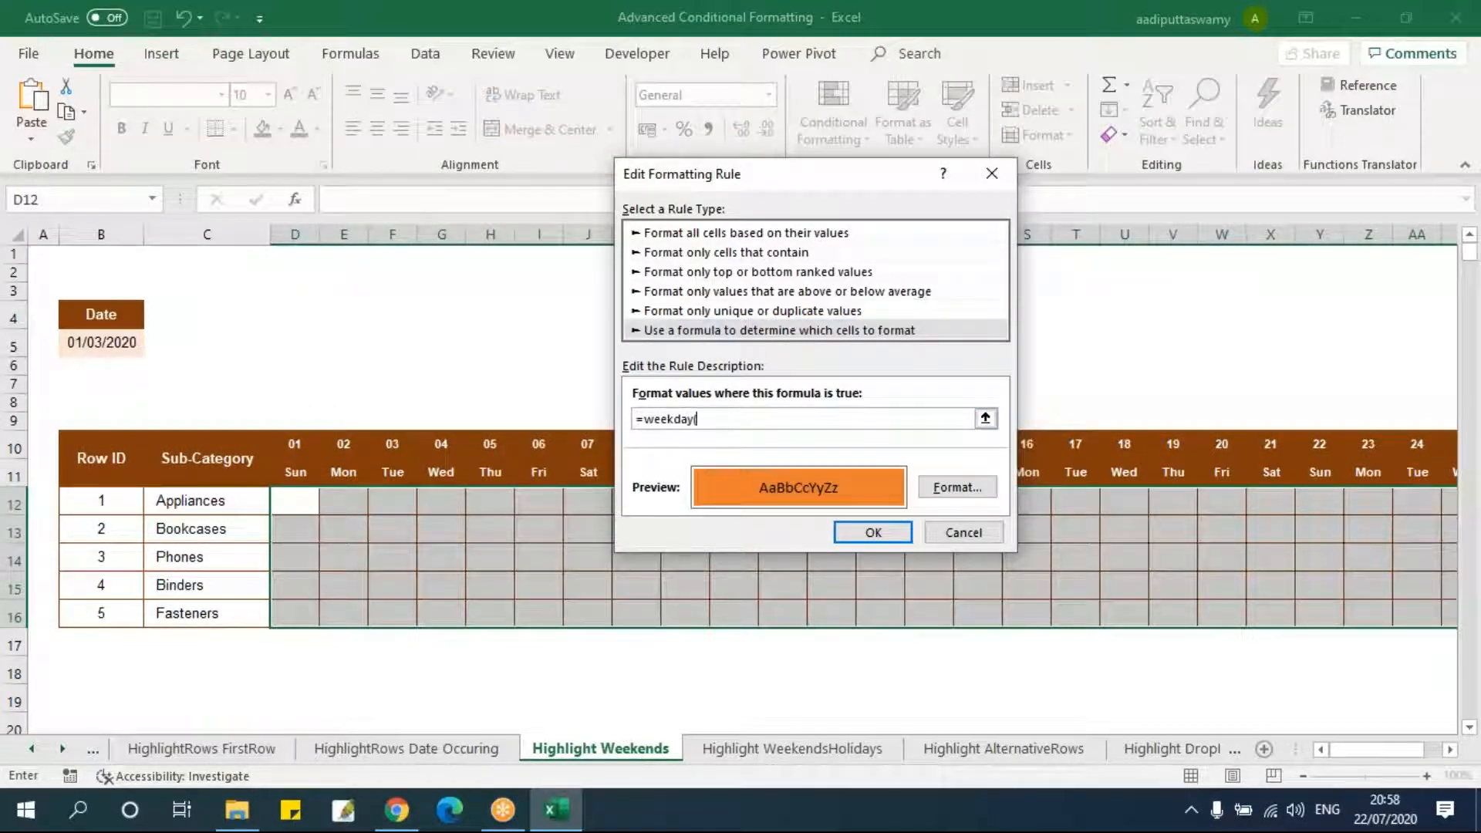
click(312, 441)
key(F4)
click(868, 533)
click(1109, 496)
click(926, 497)
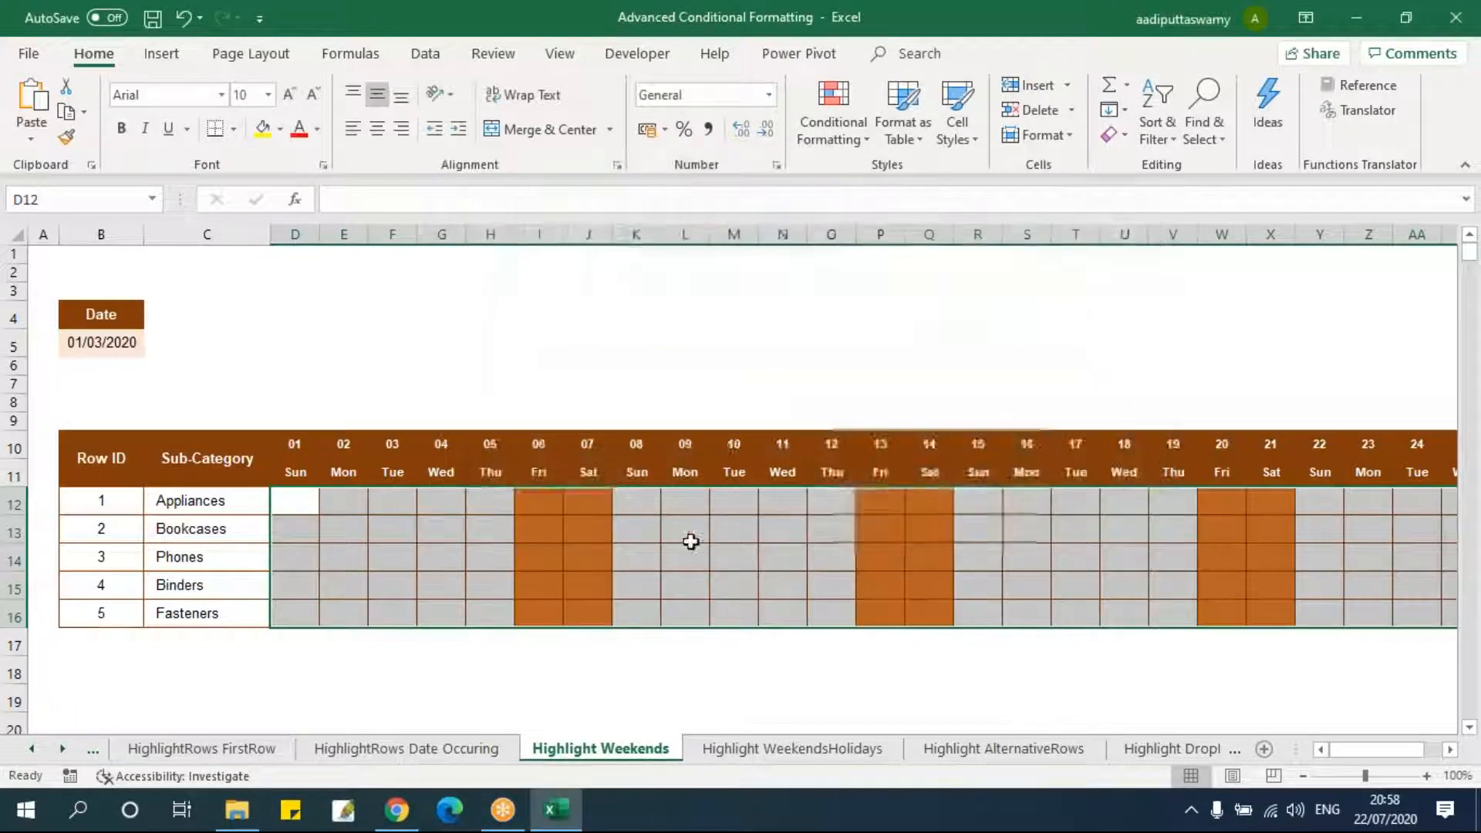
click(690, 533)
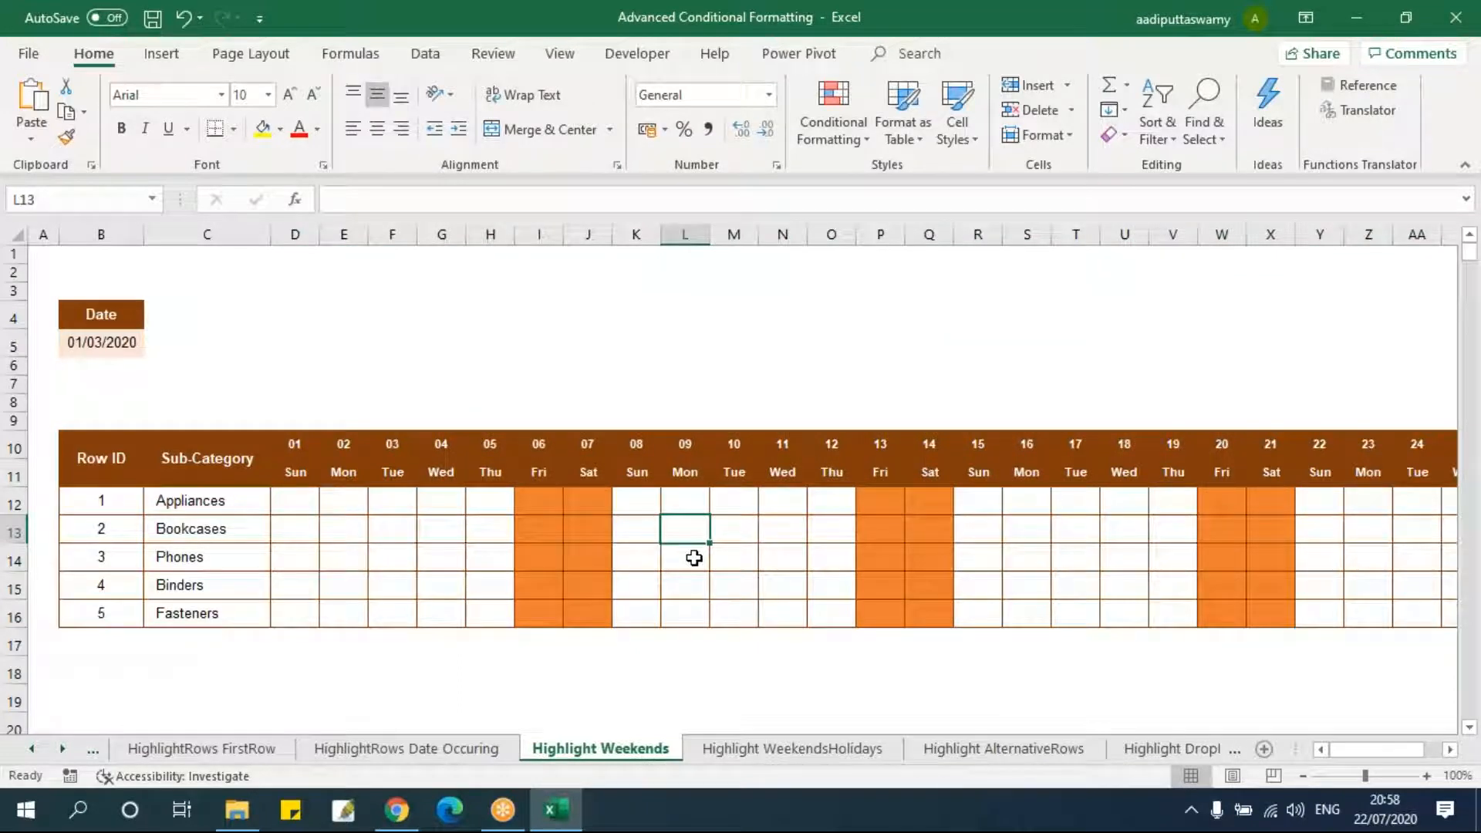
- Switch to the Highlight WeekendsHolidays sheet and review its weekend columns and the holiday dates in C18:C20
click(815, 745)
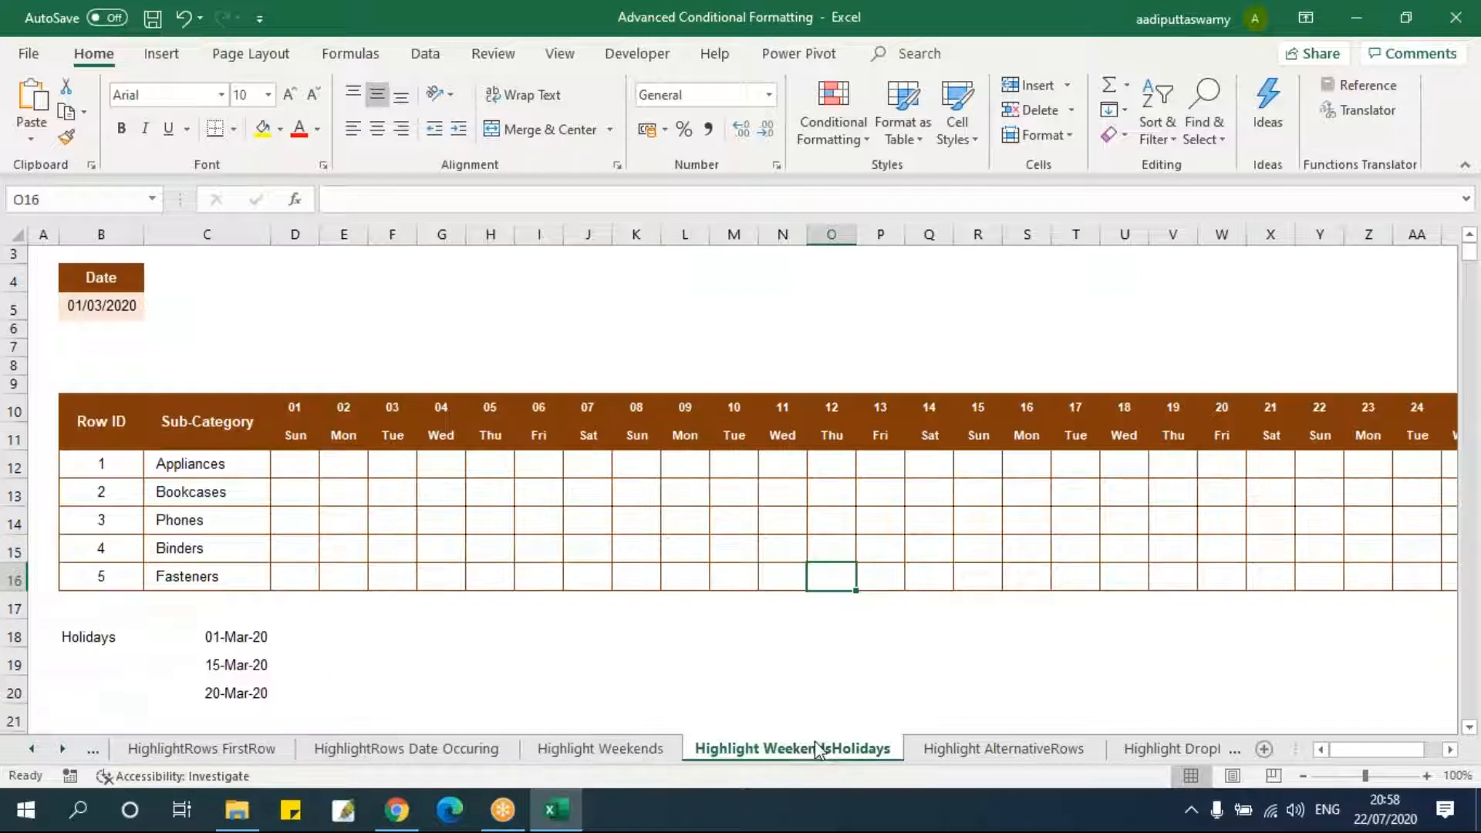
click(601, 625)
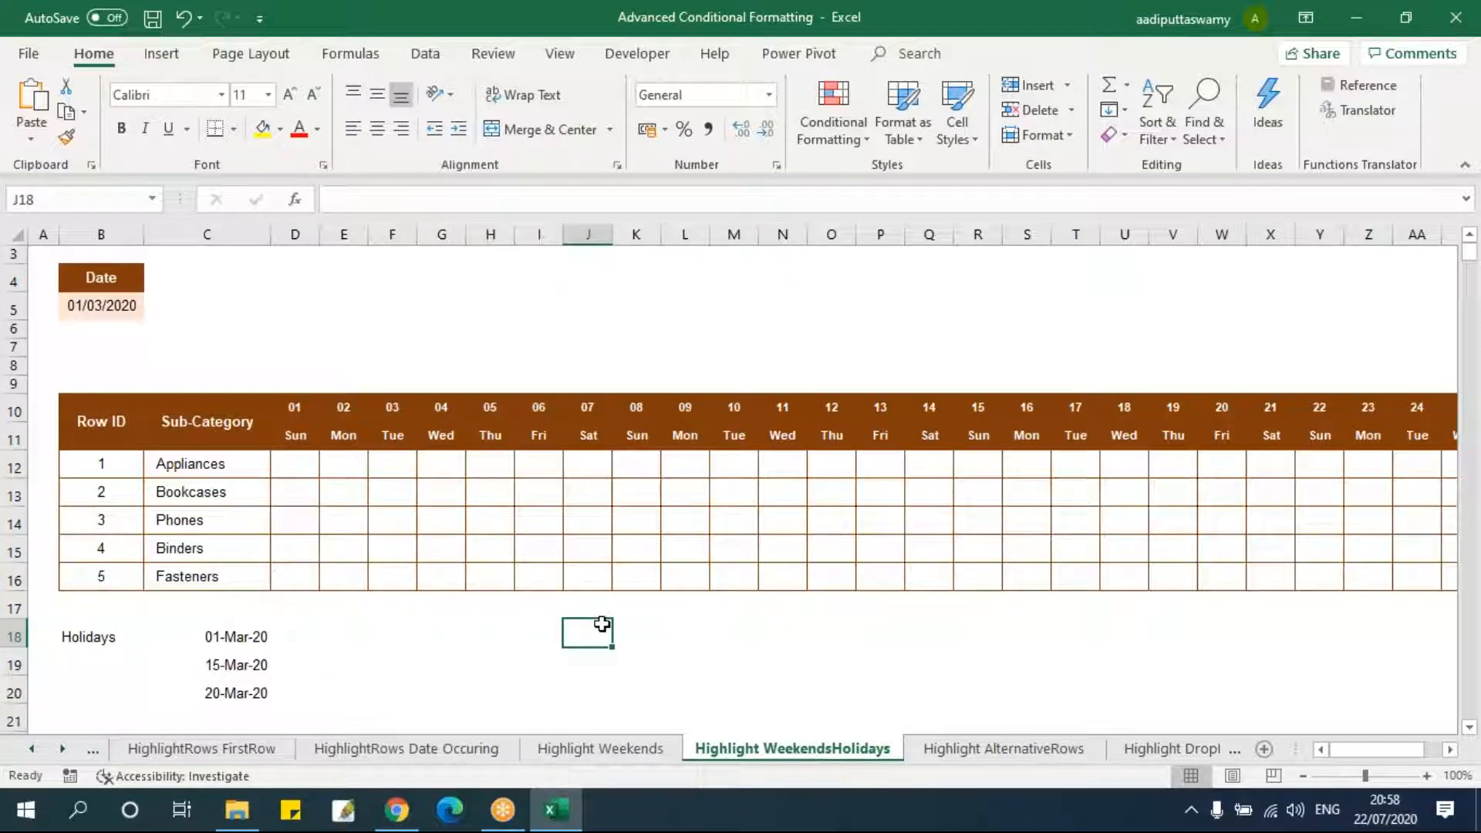
click(490, 542)
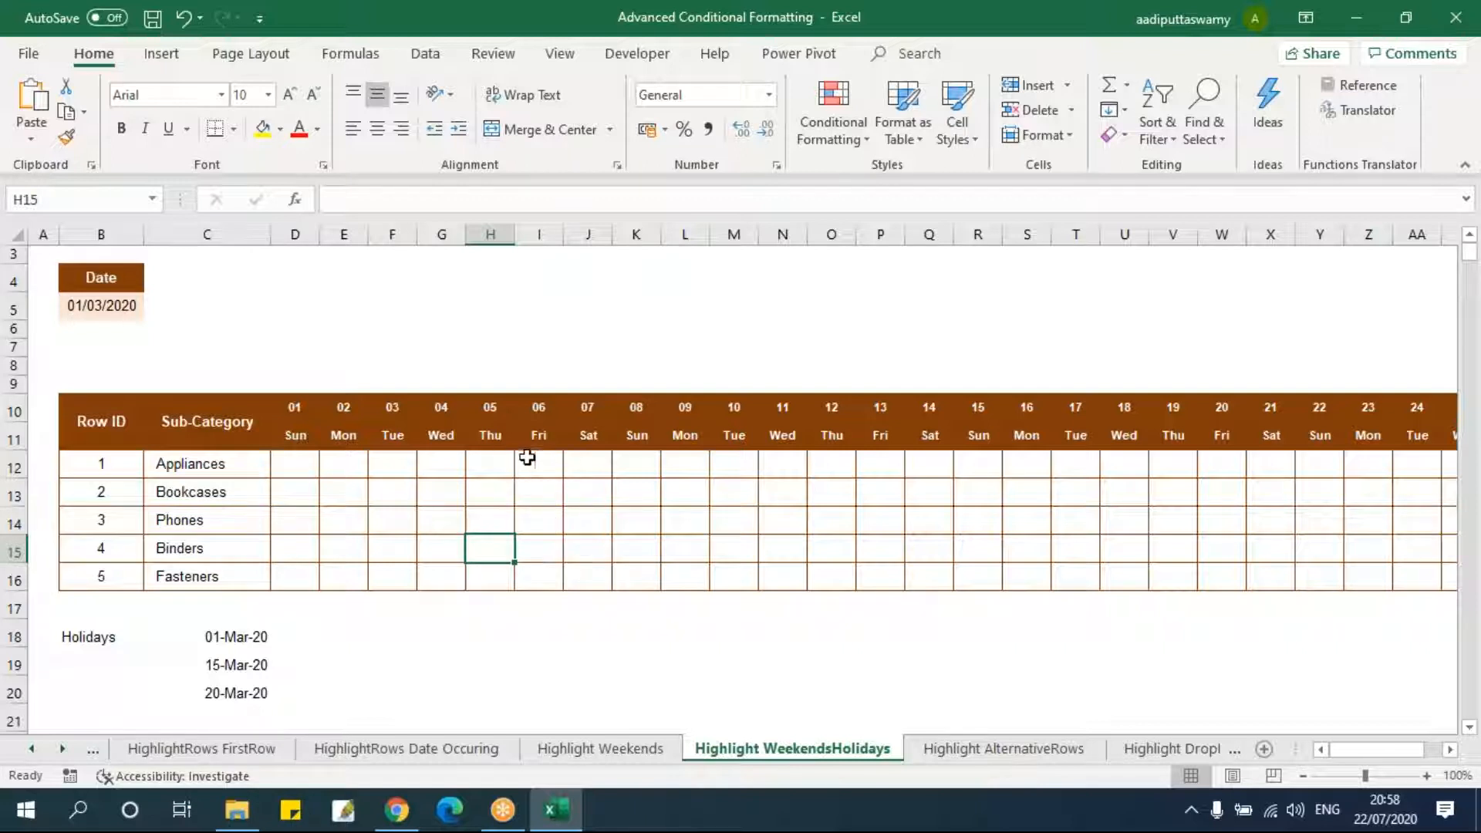
drag(591, 464, 601, 590)
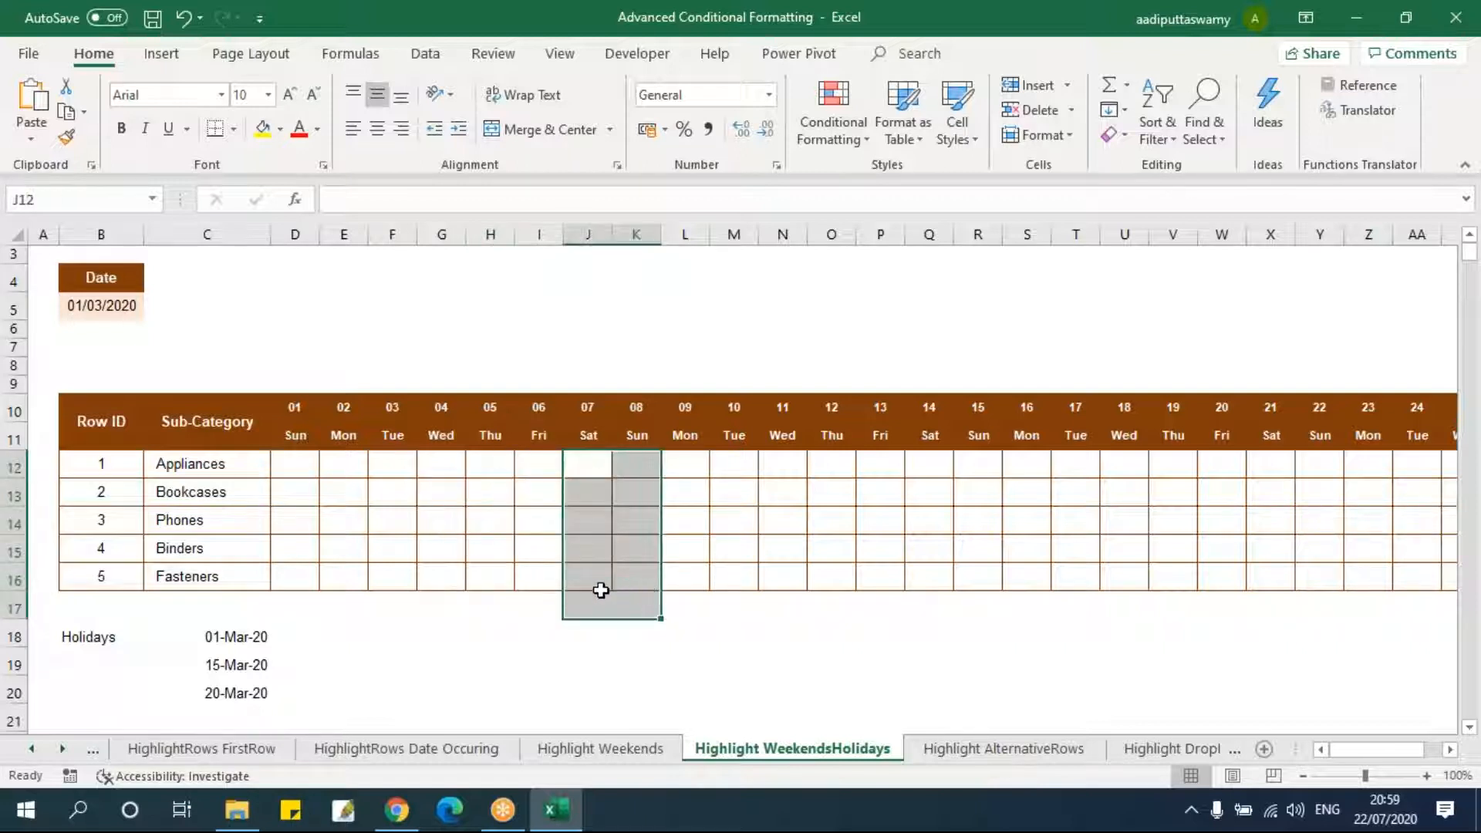
drag(542, 467, 576, 543)
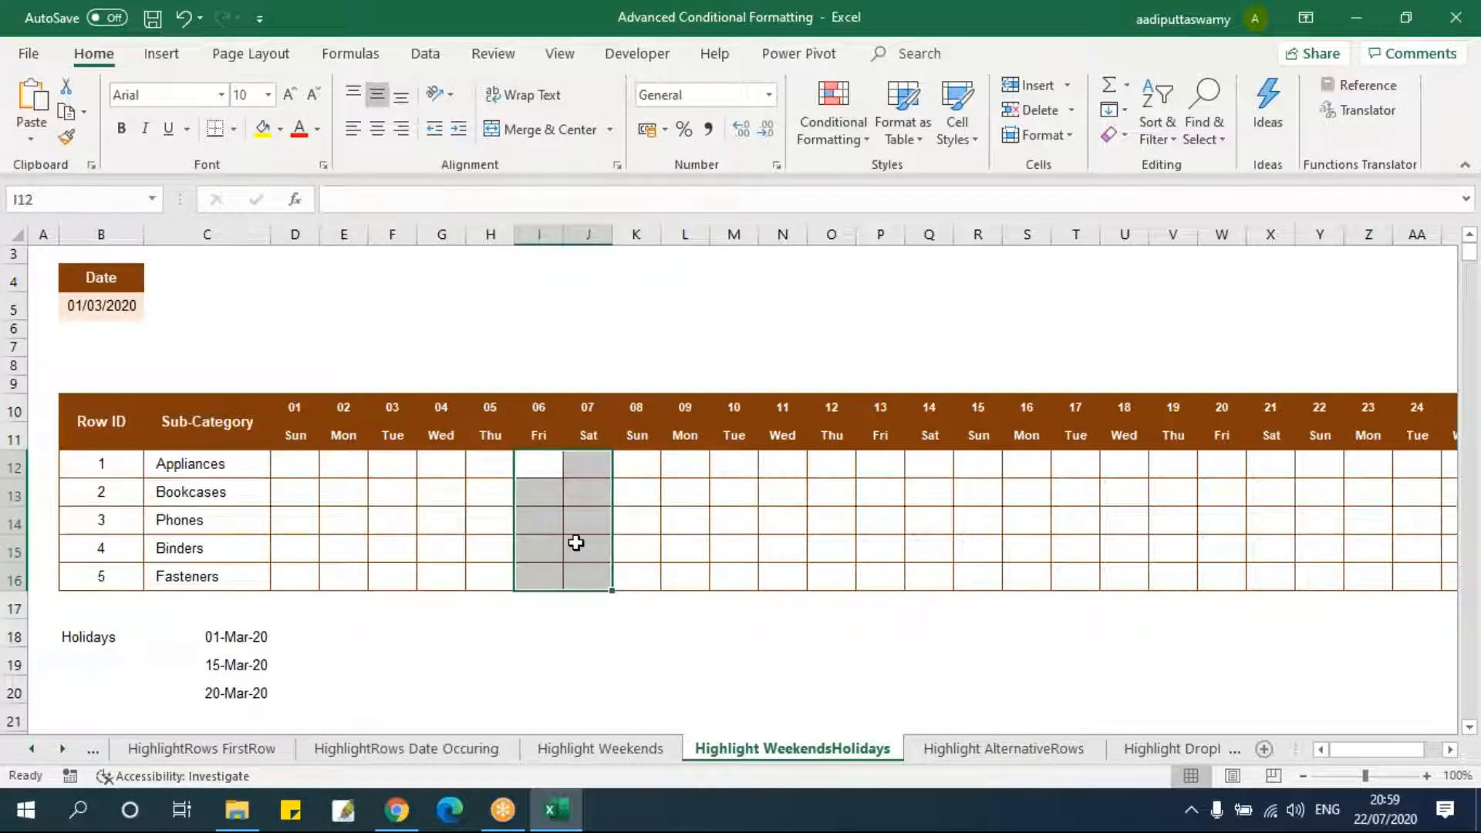
drag(266, 638, 263, 686)
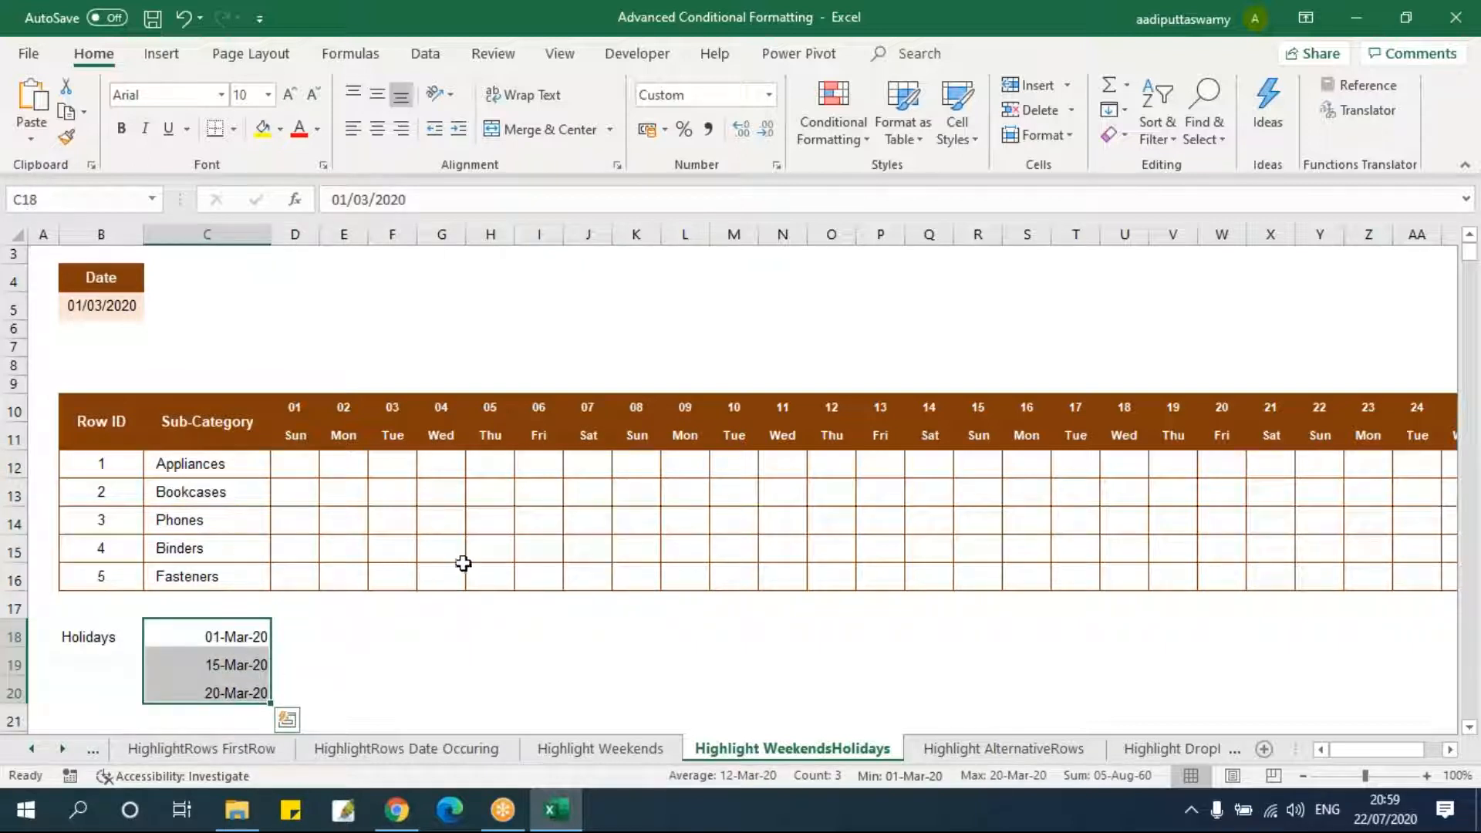
- Start a formula-based formatting rule on D12:AH16 with the formula =weekday($D10)>5
drag(303, 462, 1357, 580)
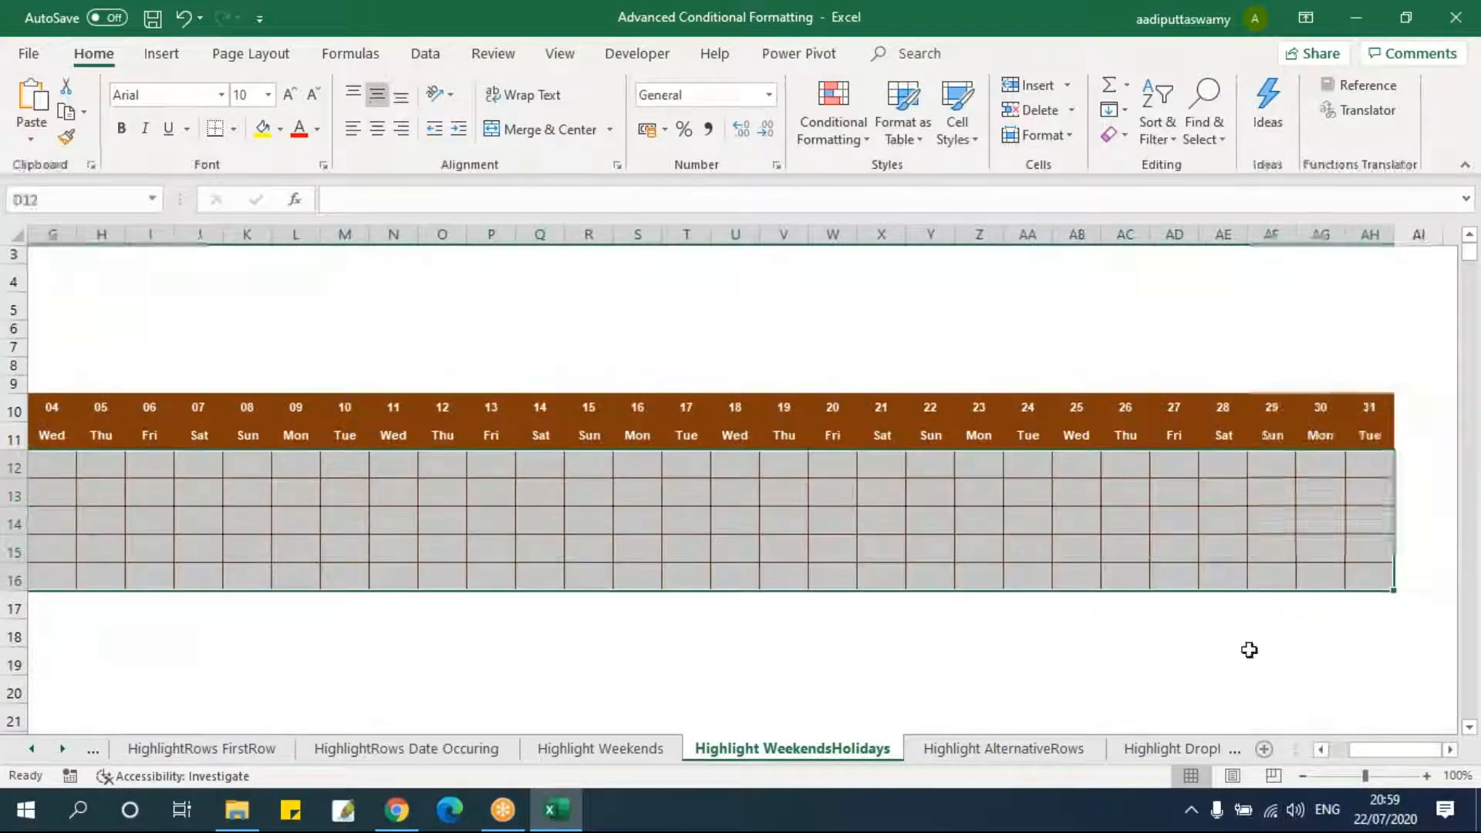
drag(1416, 750, 1349, 752)
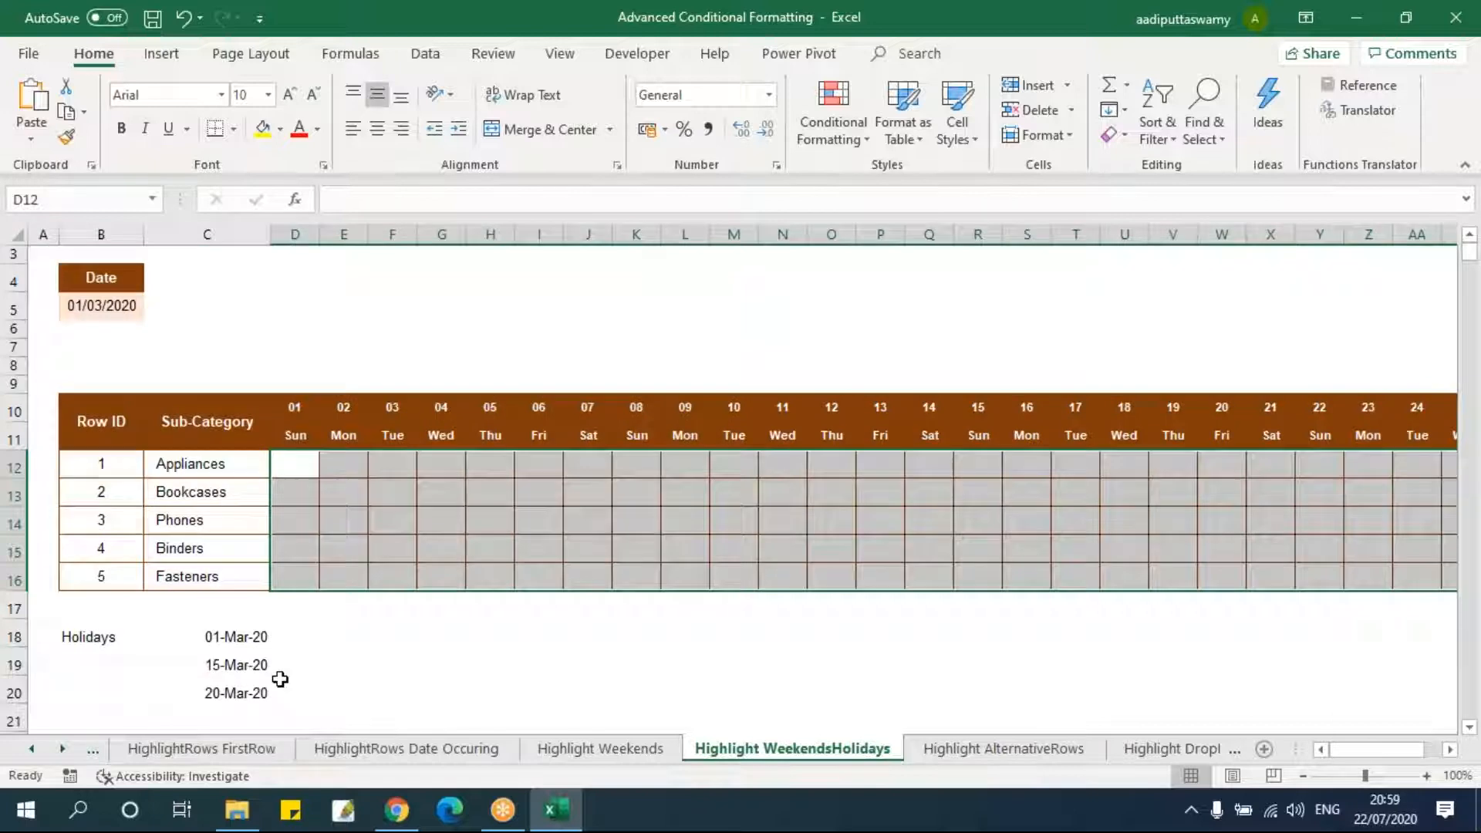
click(849, 135)
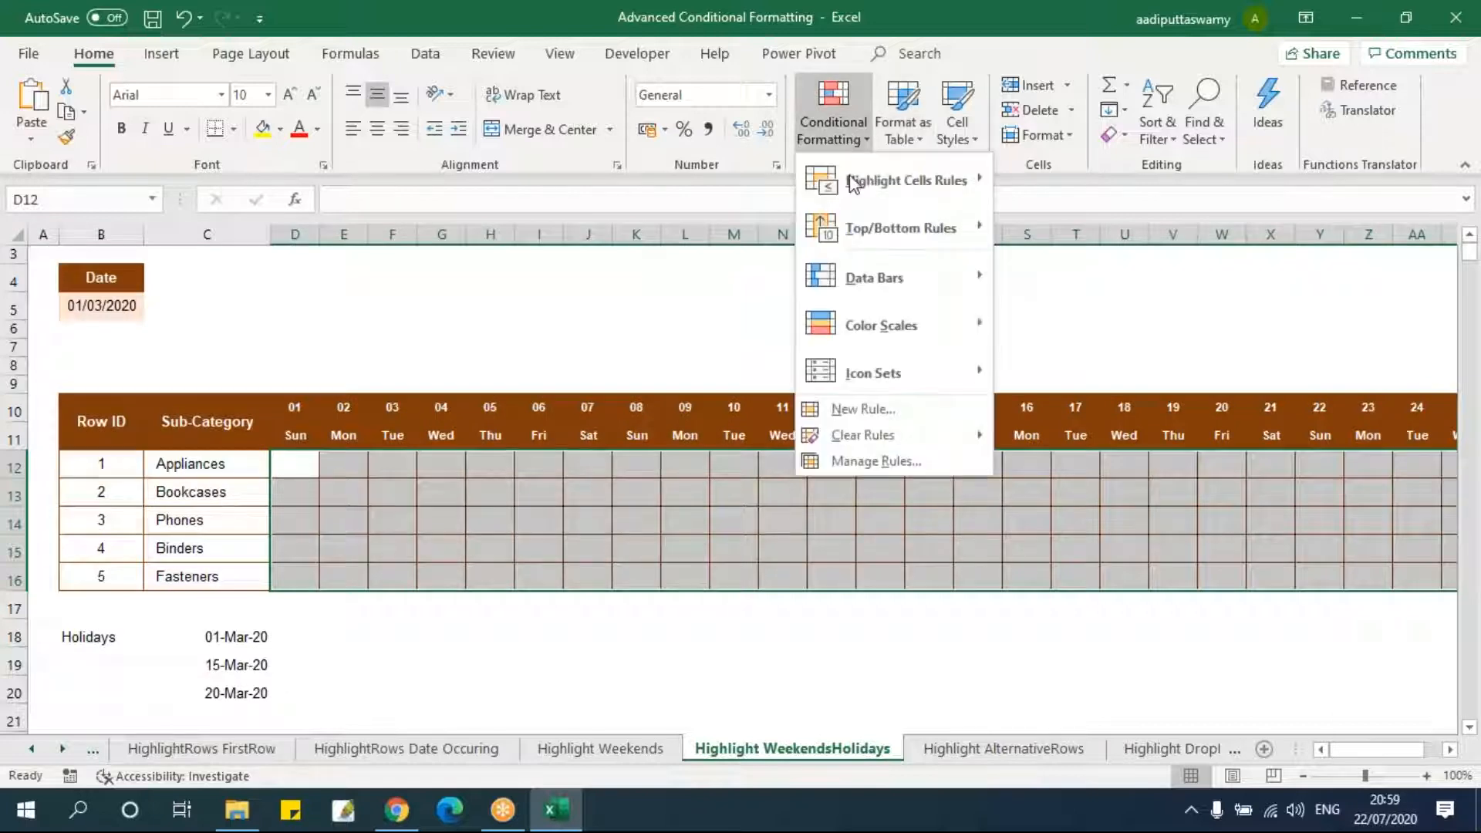
click(873, 409)
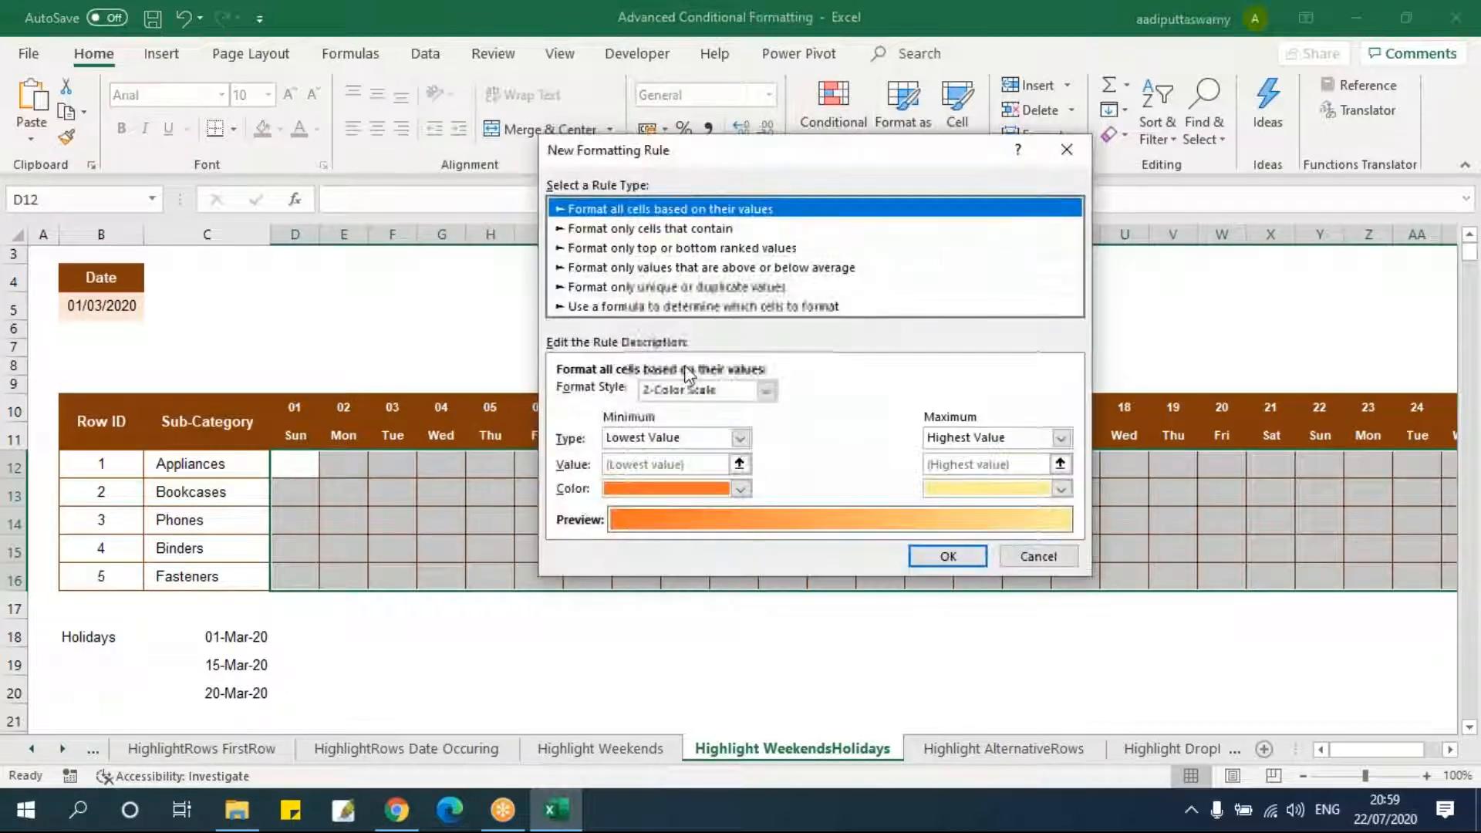
click(629, 306)
click(648, 396)
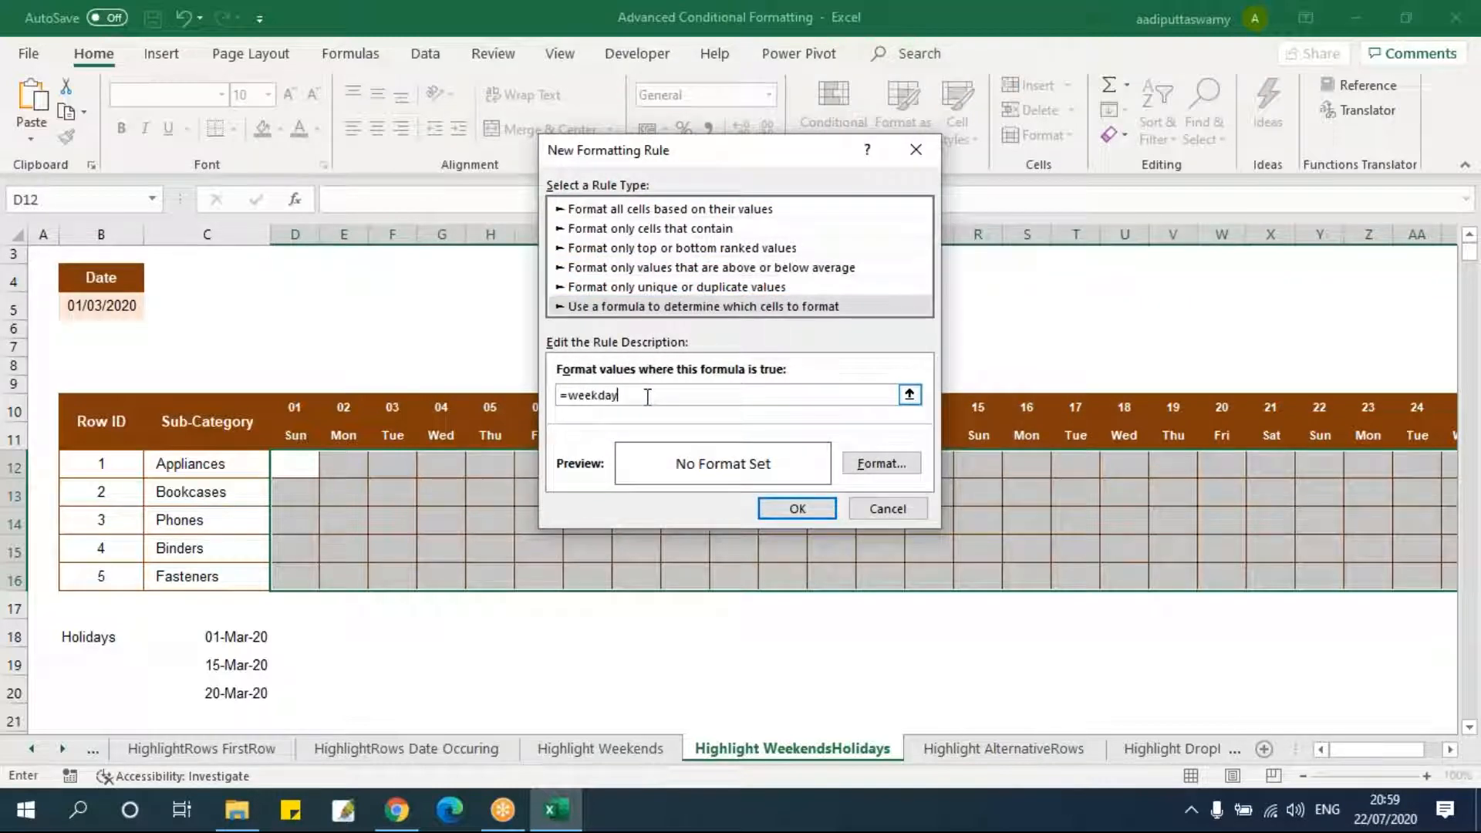
click(297, 406)
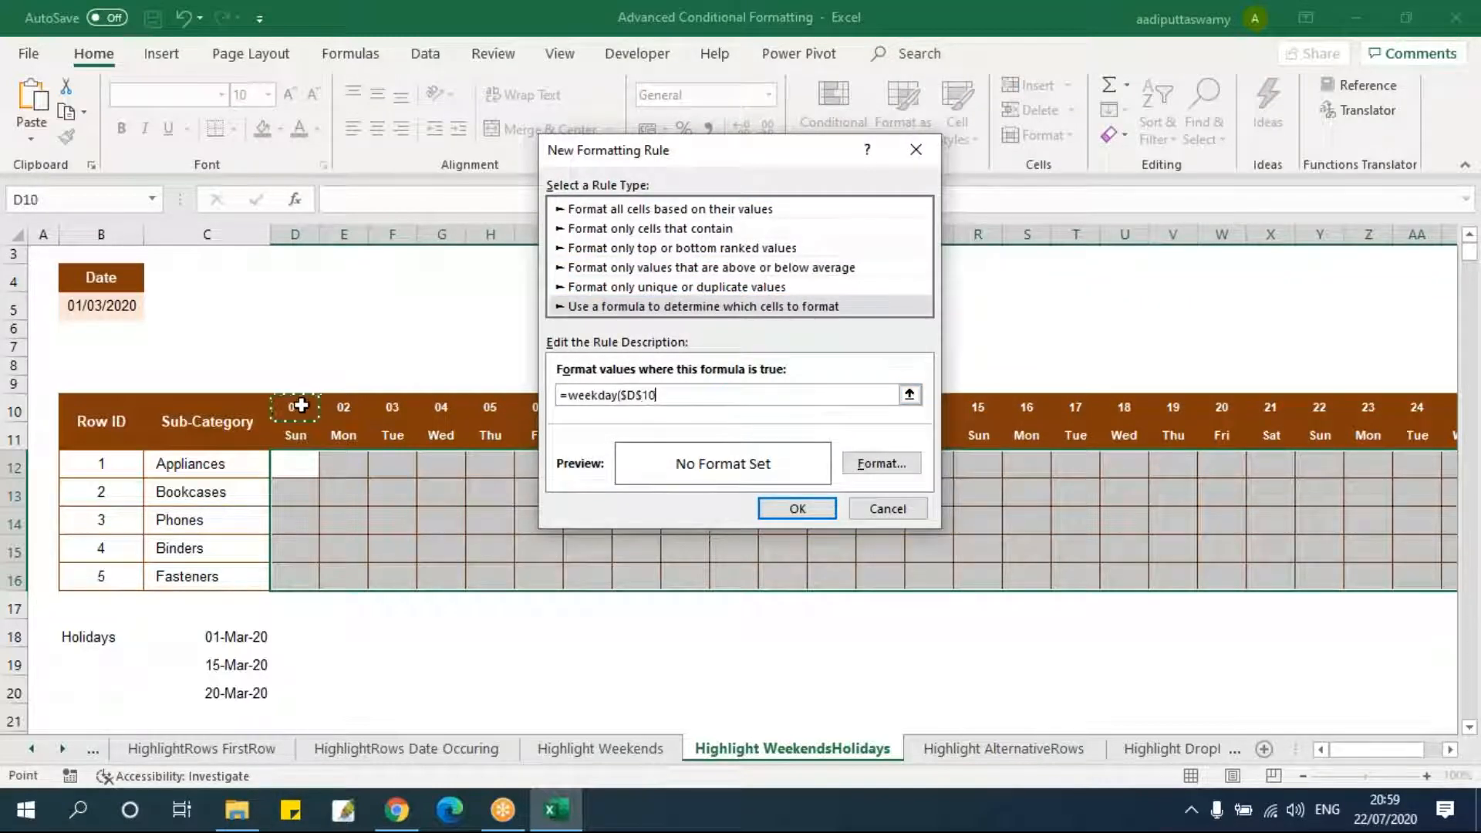
key(F4)
text()>5)
- Give the weekday rule a red fill and create it
click(864, 465)
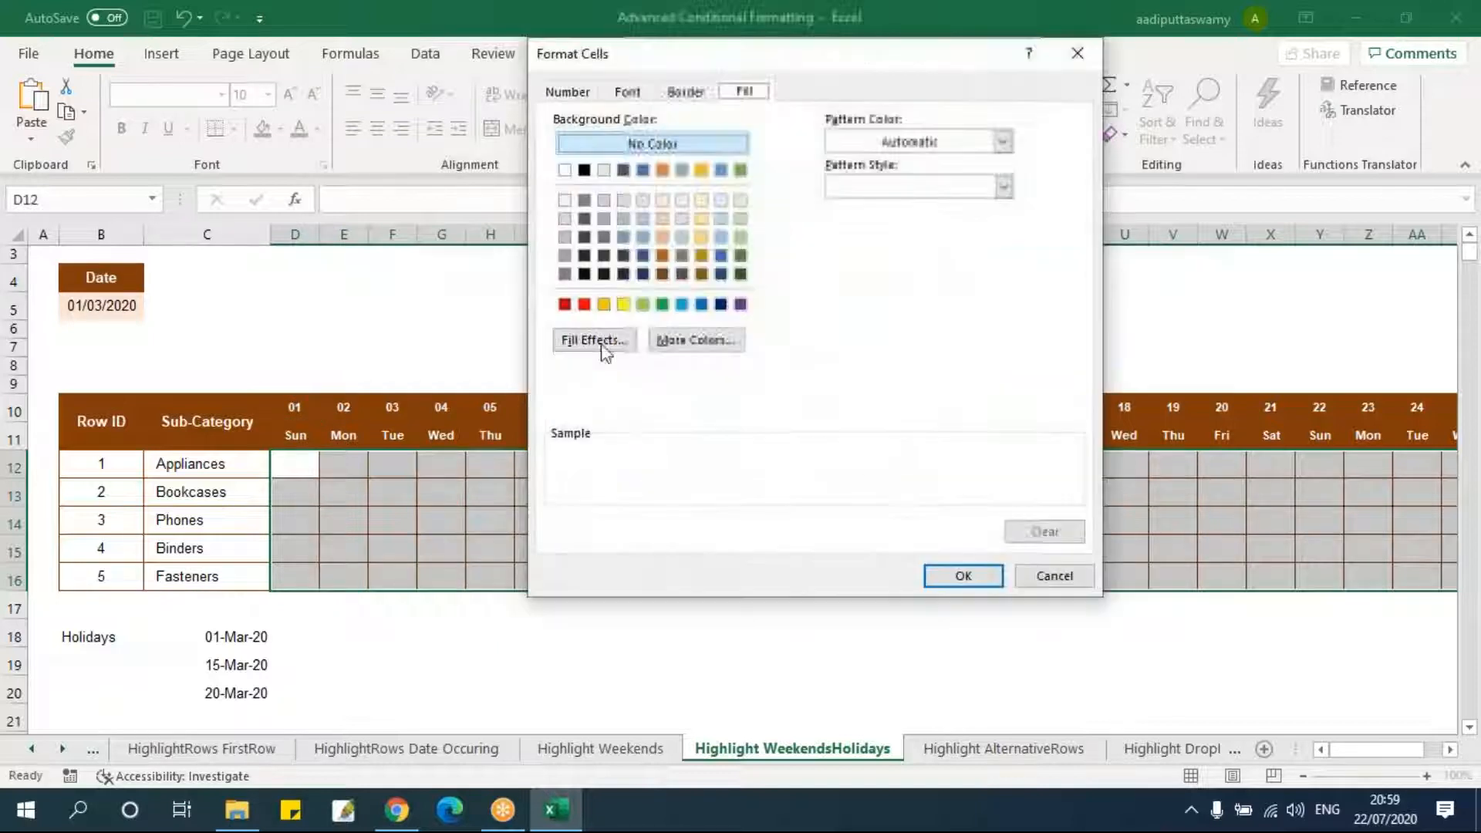
click(584, 304)
click(964, 576)
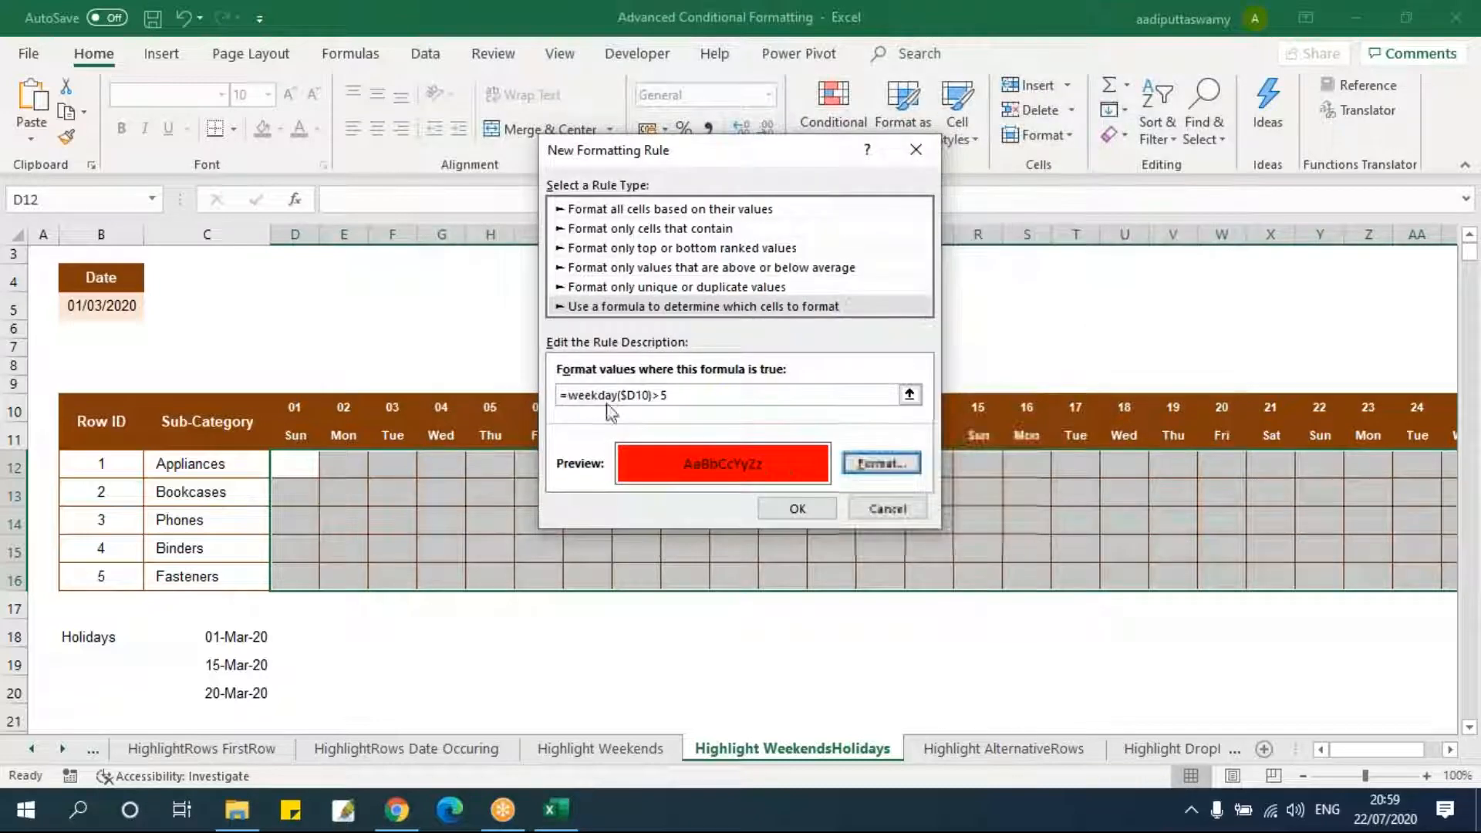
click(795, 506)
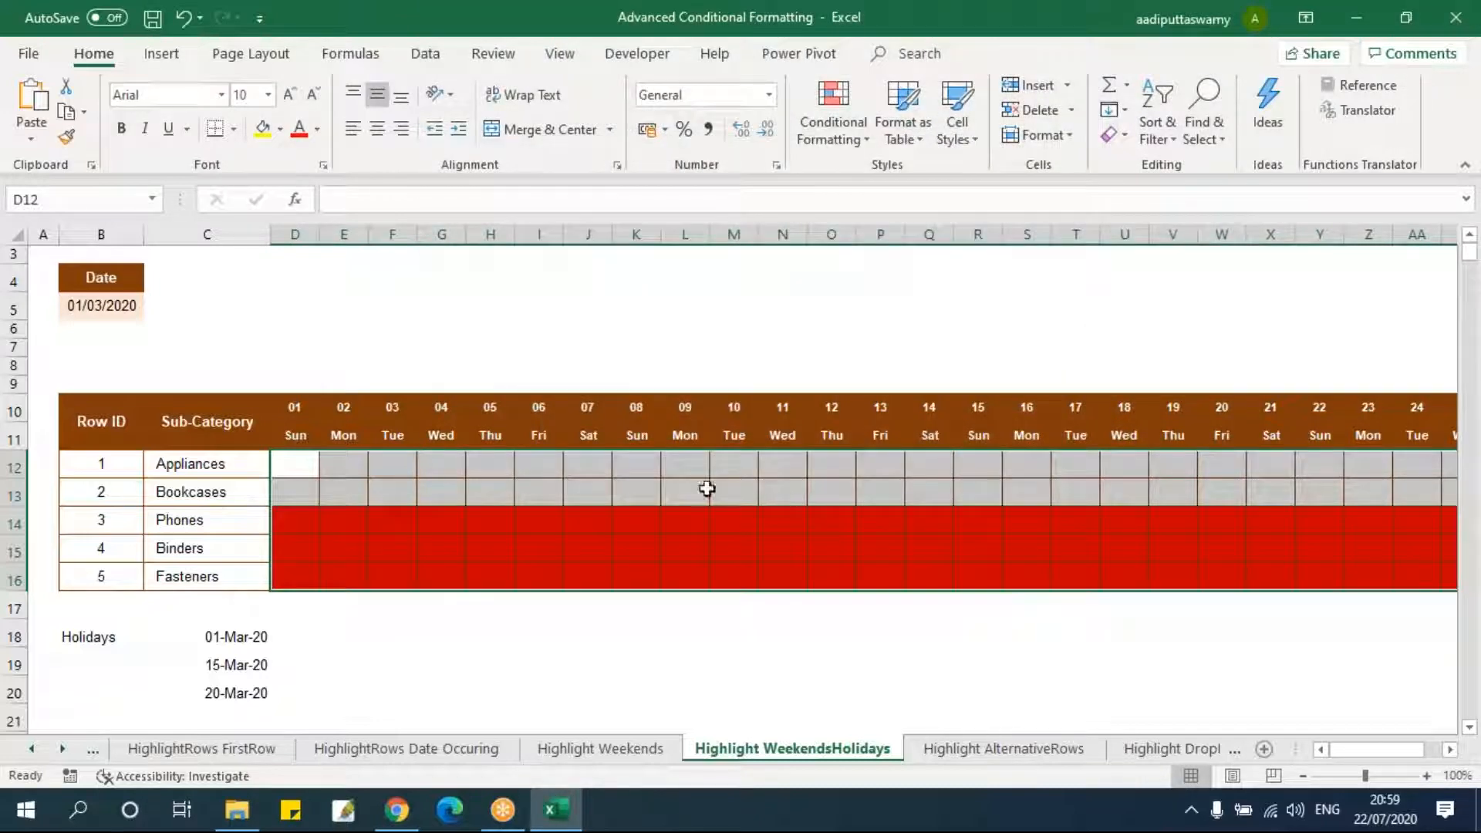
- Change the weekday rule's formula to =WEEKDAY(D$10)>5, apply it, and check the Friday and Saturday columns
click(833, 130)
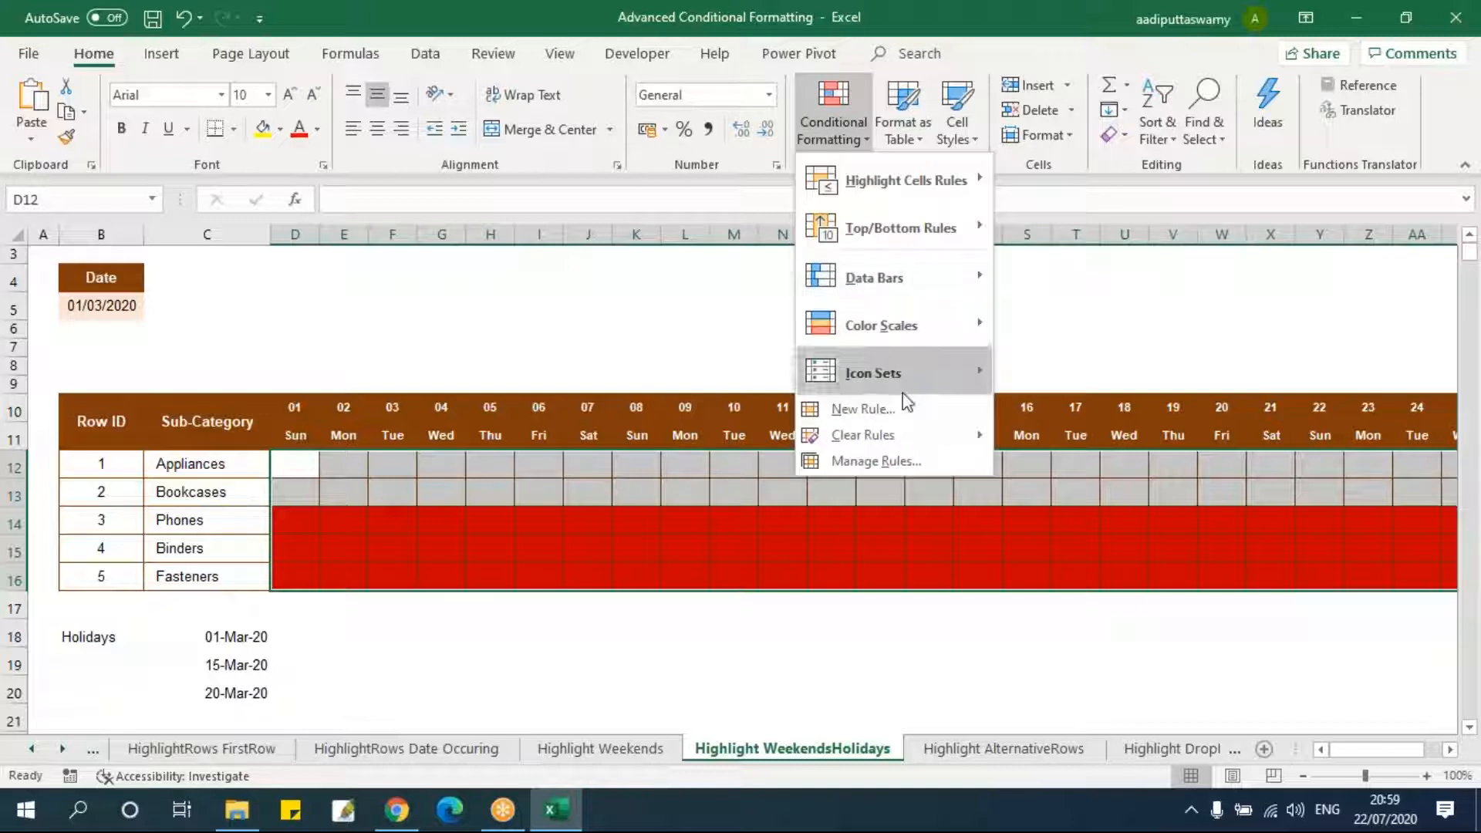
click(875, 459)
double_click(645, 319)
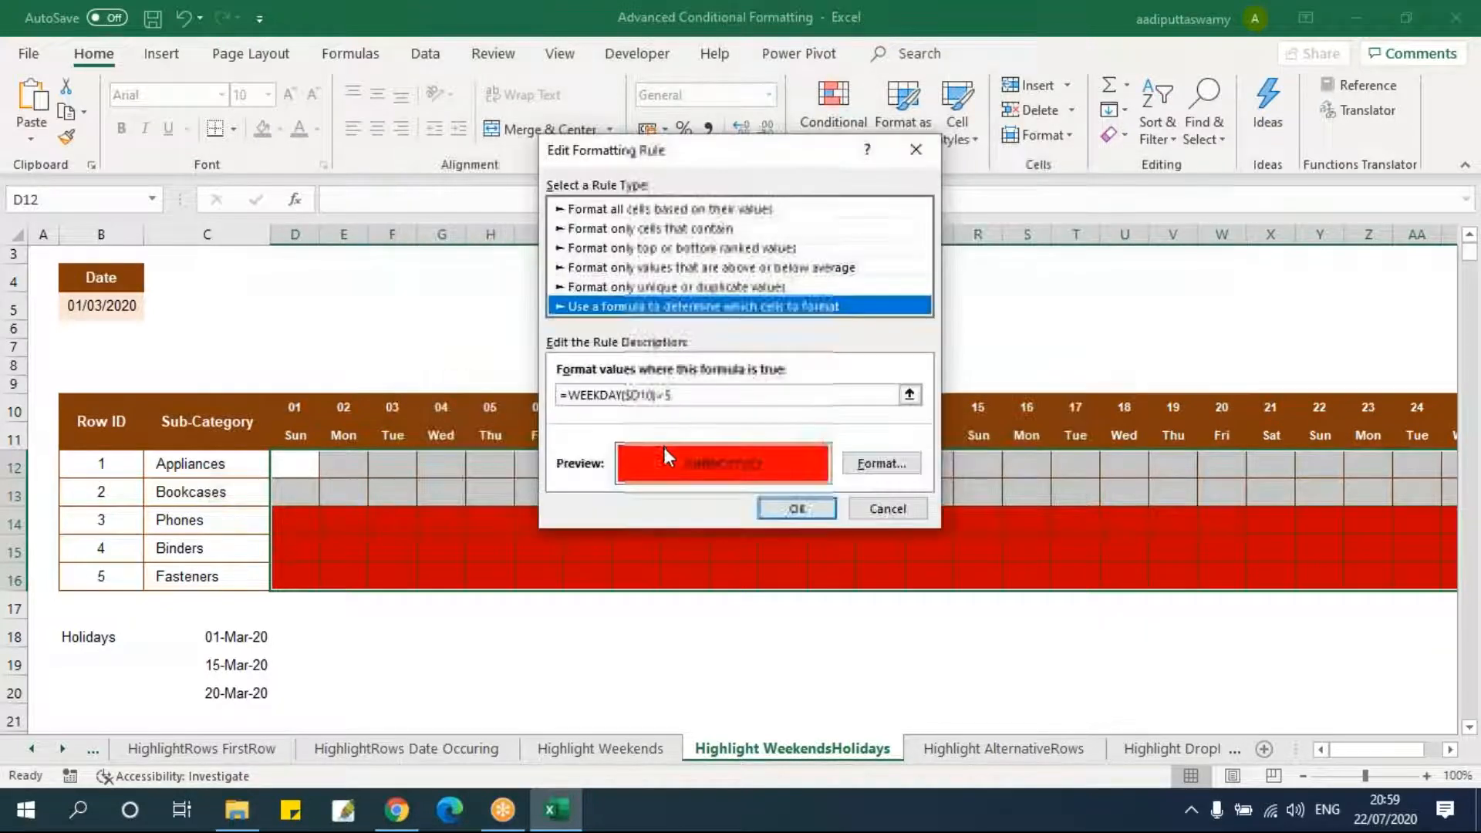
click(644, 396)
text($)
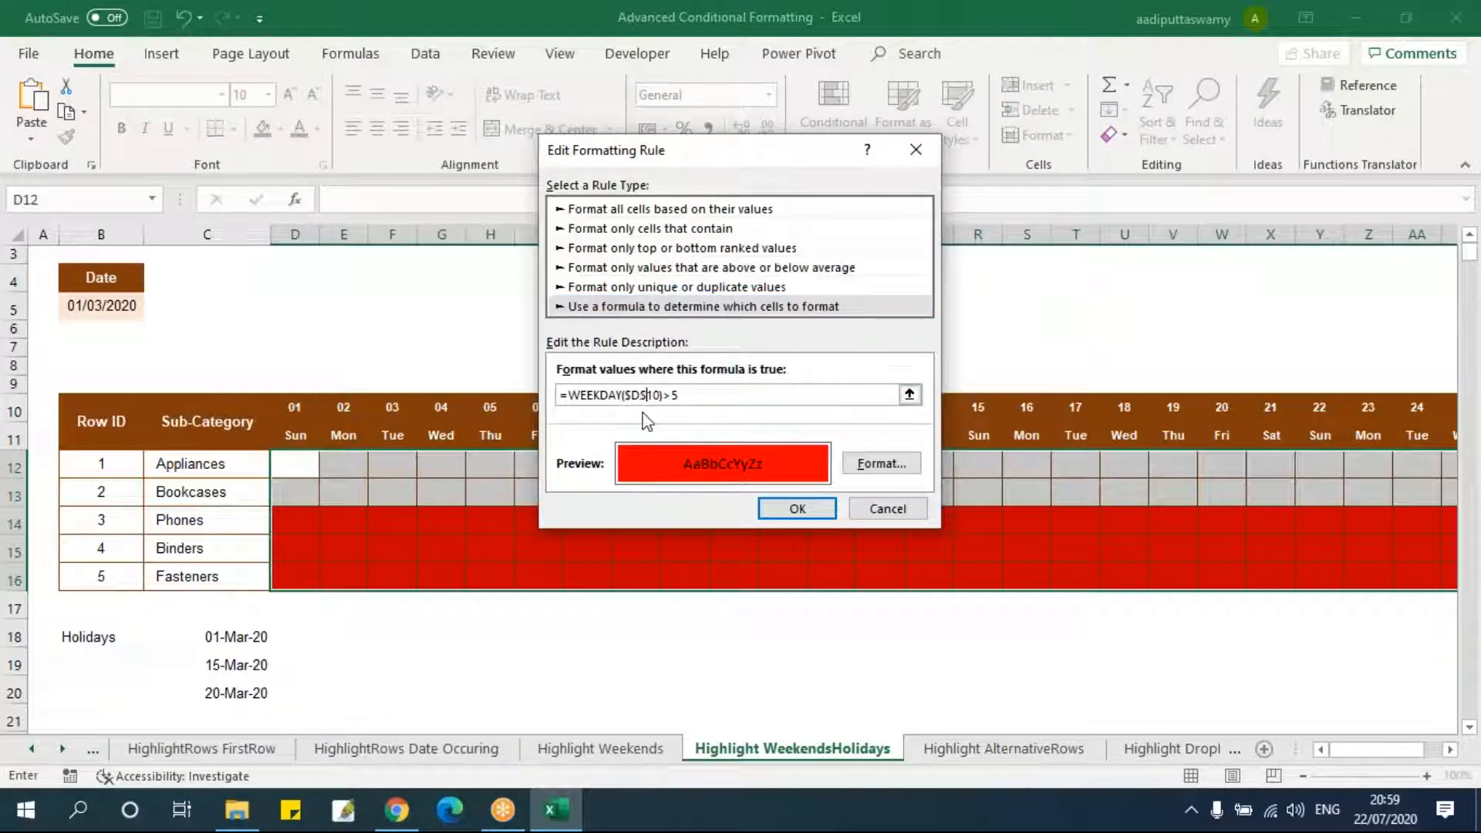
key(Left)
key(Left)
key(BackSpace)
click(806, 510)
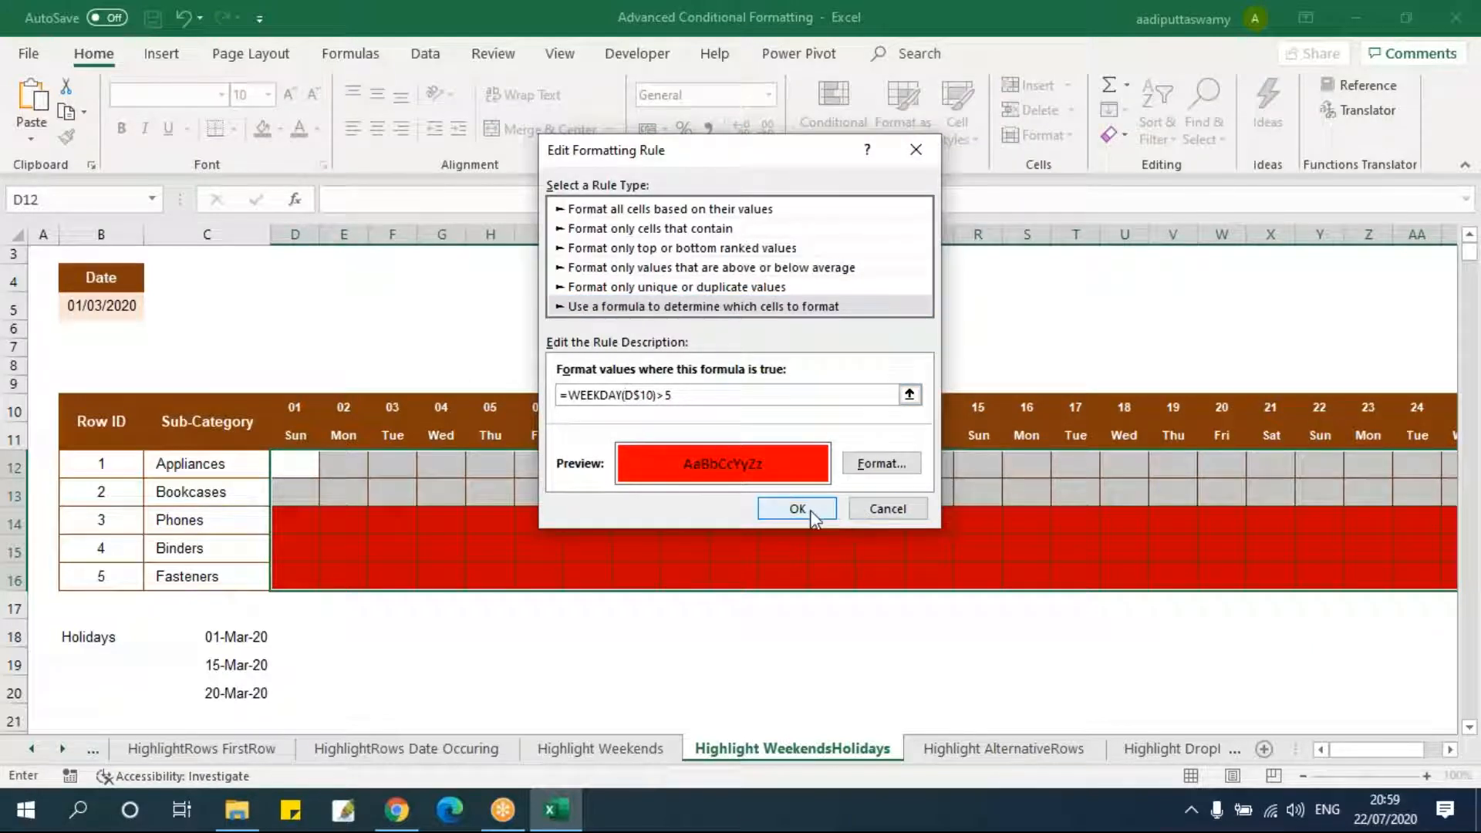
click(1032, 473)
click(837, 473)
drag(540, 465, 586, 571)
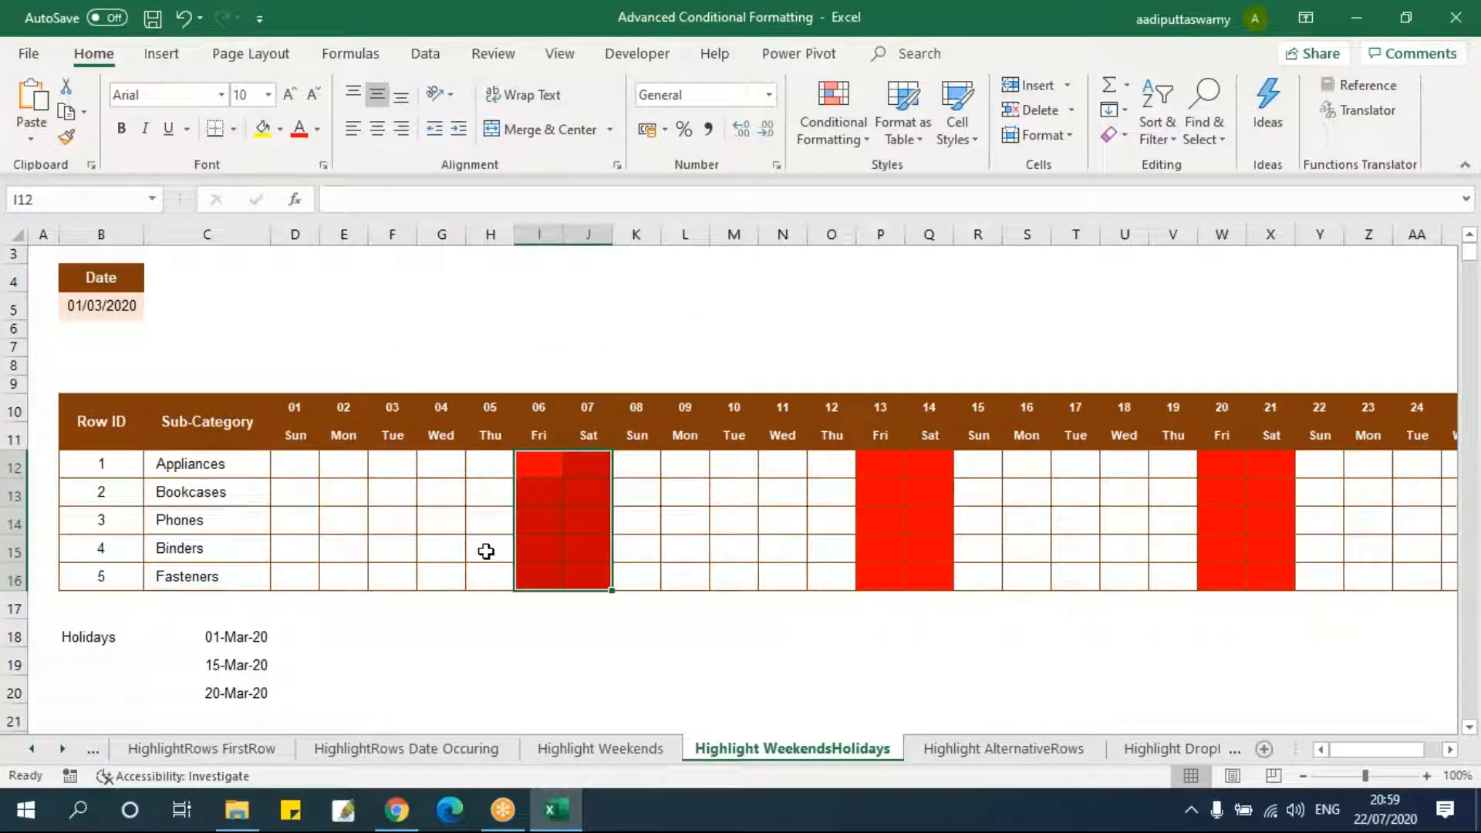
- Enter =MATCH(D10,$C$18:$C$20,0) in D9 to look up the first calendar date in the holiday list
drag(262, 641, 262, 695)
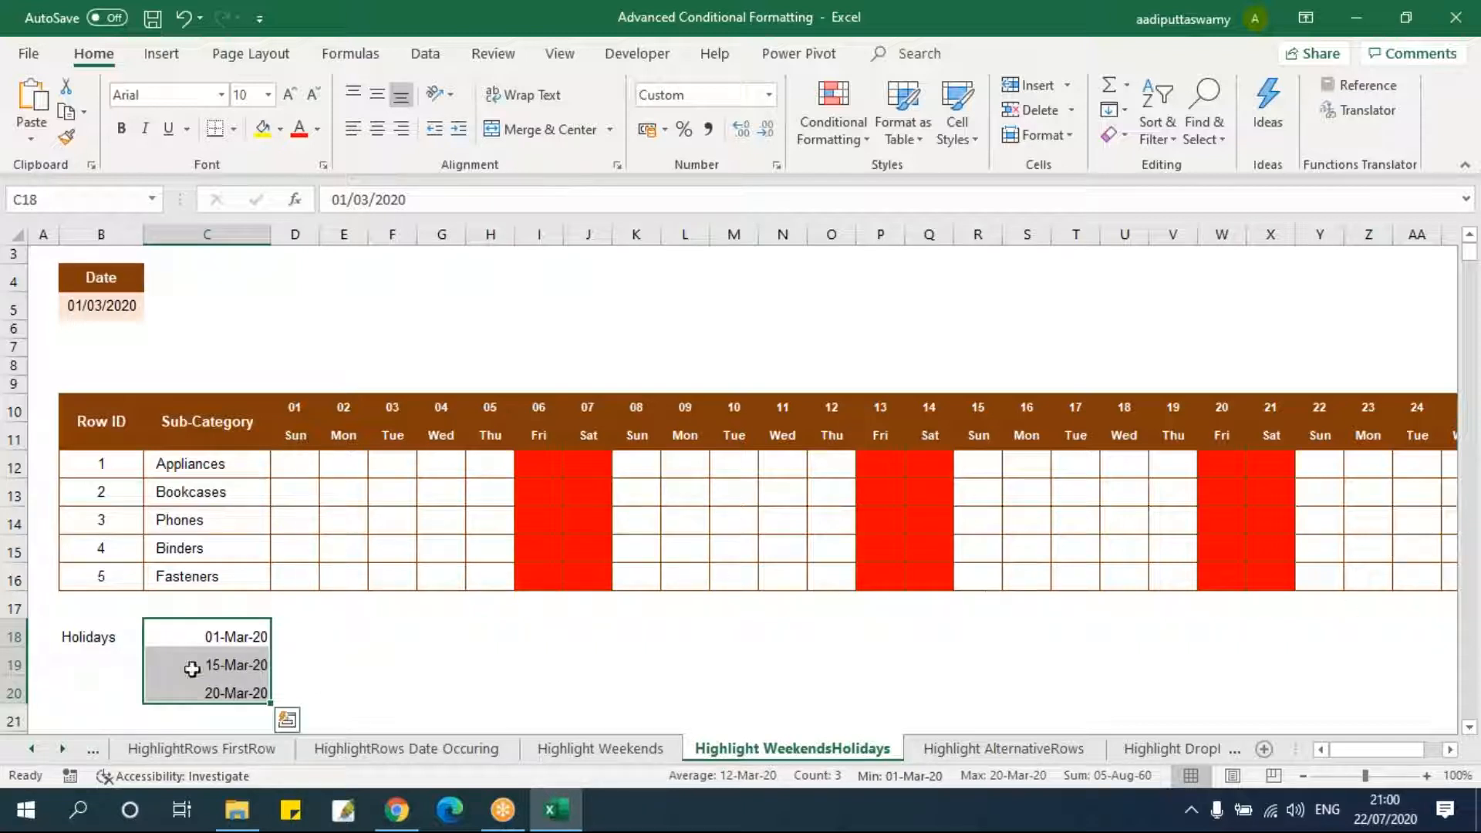
drag(221, 627, 224, 680)
click(294, 383)
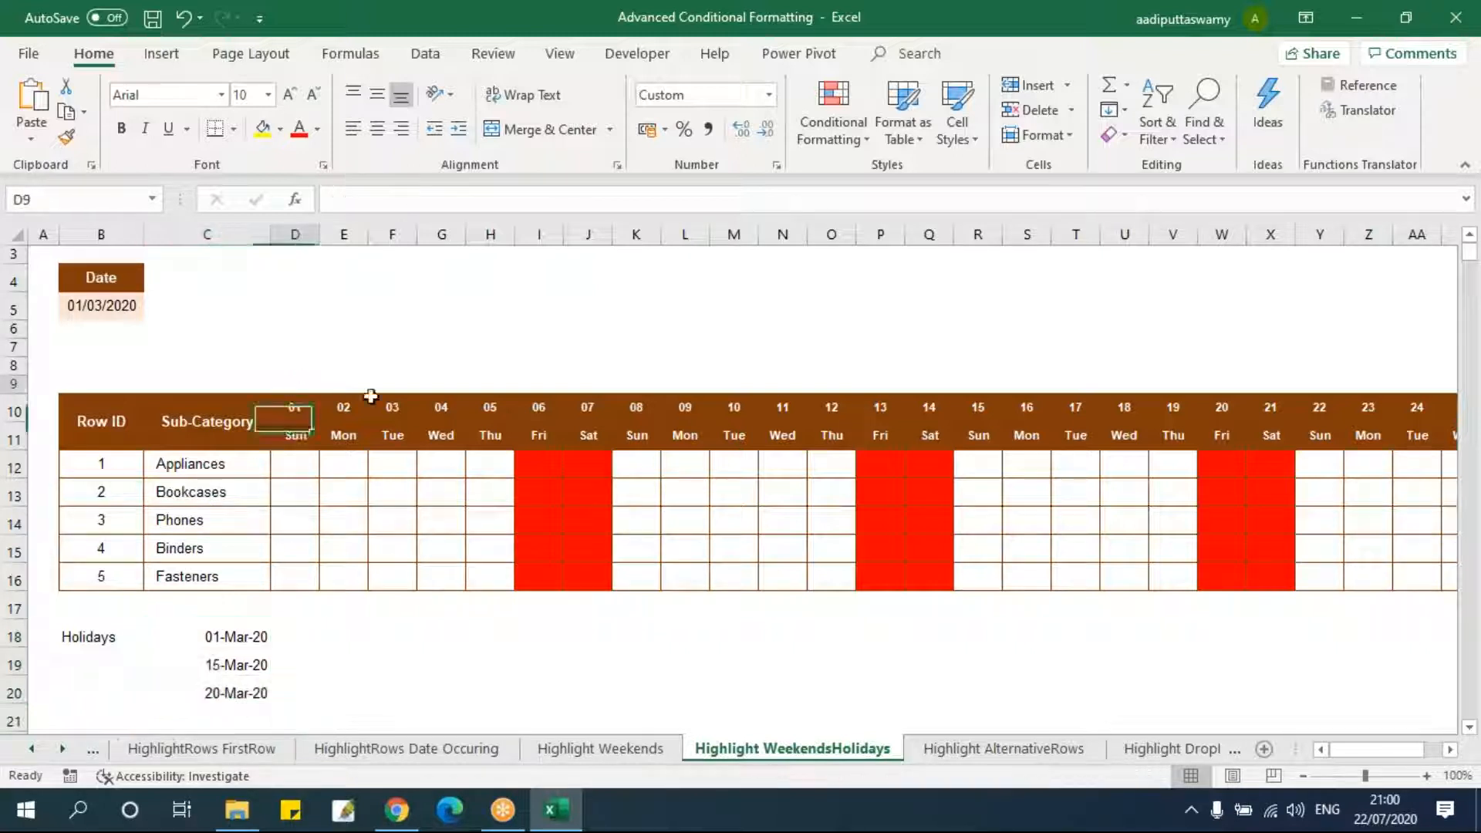
text(=m)
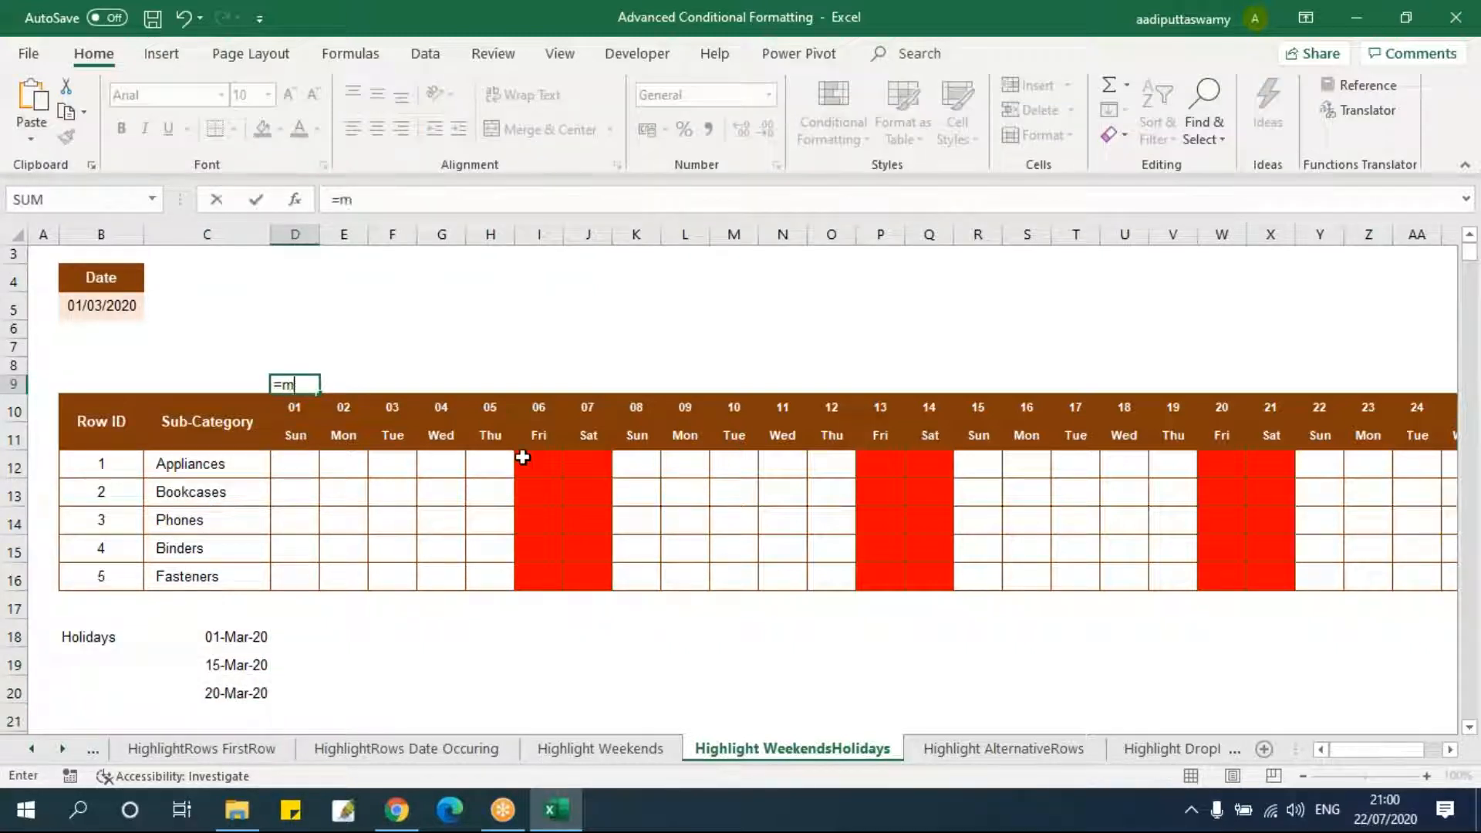
text(atch)
key(Tab)
key(Down)
text(,)
drag(240, 639, 248, 692)
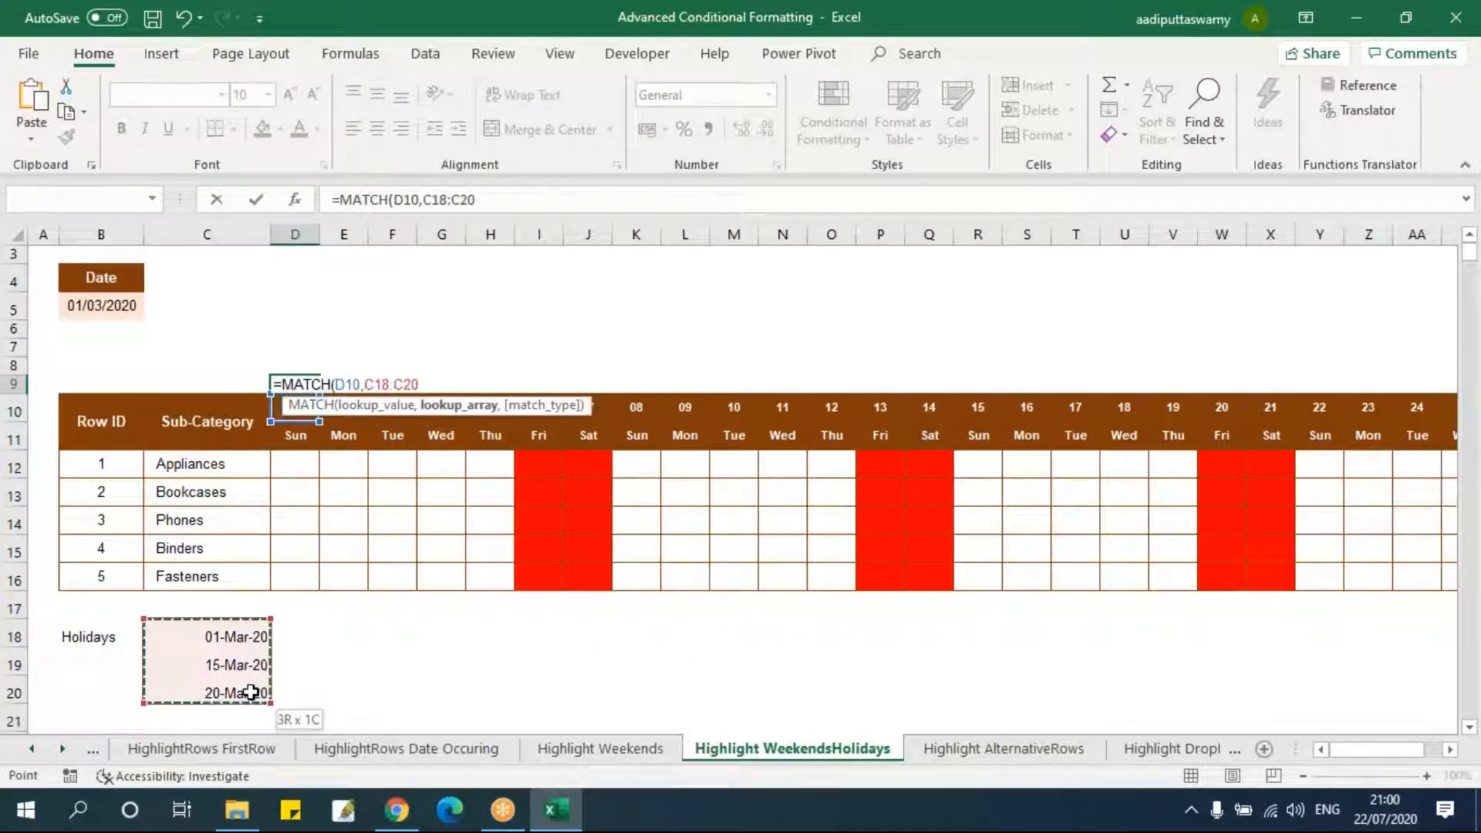
key(F4)
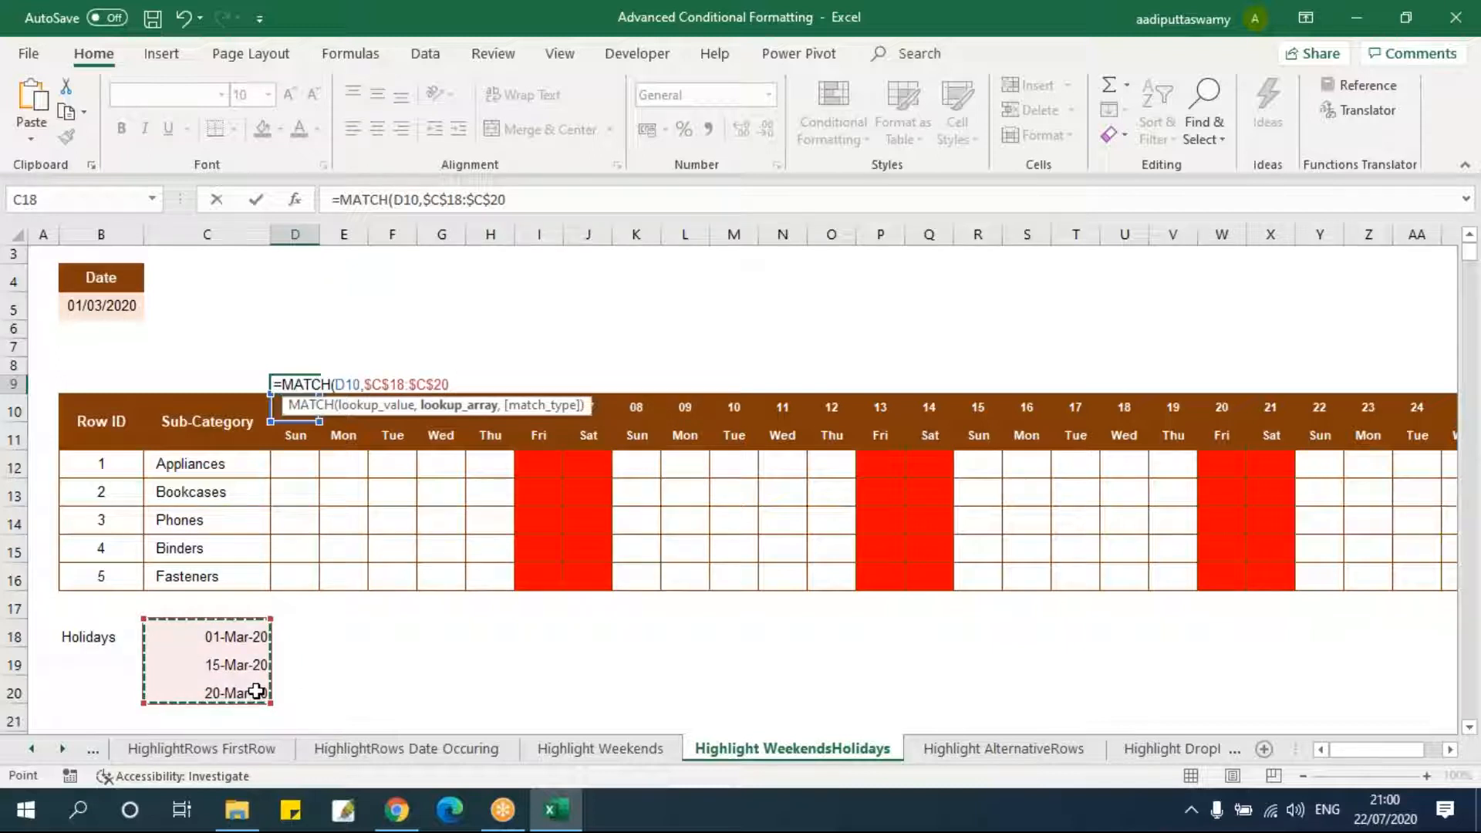
text(,0))
key(ctrl+Return)
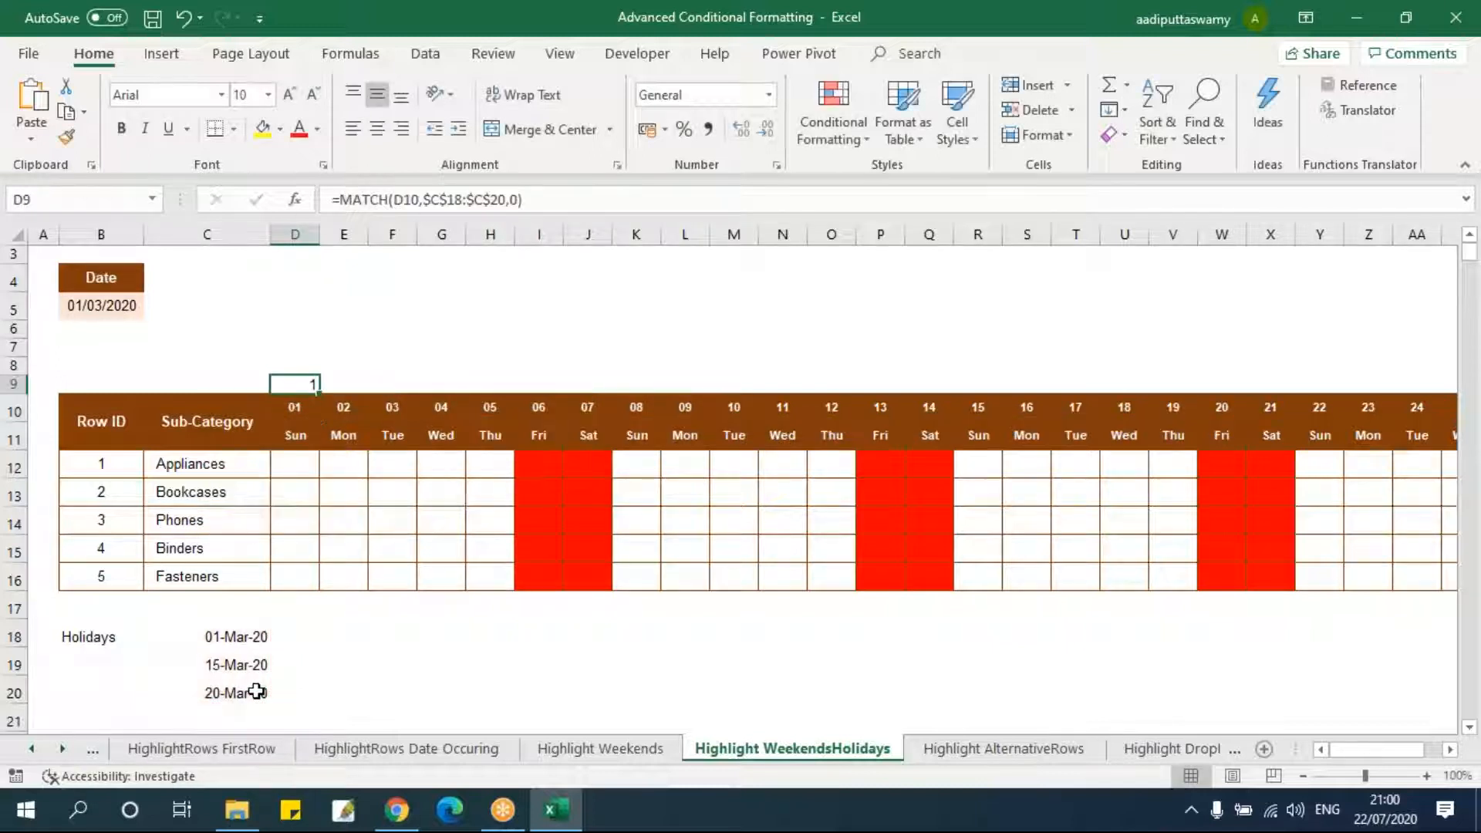
- Fill the MATCH formula from D9 across the row to AH9
key(shift+Right)
key(shift+Right)
key(shift+Right)
key(shift+Right)
key(shift+Right)
key(shift+Right)
key(shift+Right)
key(shift+Right)
key(shift+Right)
key(shift+Right)
key(shift+Right)
key(shift+Right)
key(shift+Right)
key(shift+Right)
key(shift+Right)
key(shift+Right)
key(shift+Right)
key(shift+Right)
key(shift+Right)
key(shift+Right)
key(shift+Right)
key(shift+Right)
key(shift+Right)
key(shift+Right)
key(shift+Right)
key(shift+Right)
key(shift+Right)
key(shift+Right)
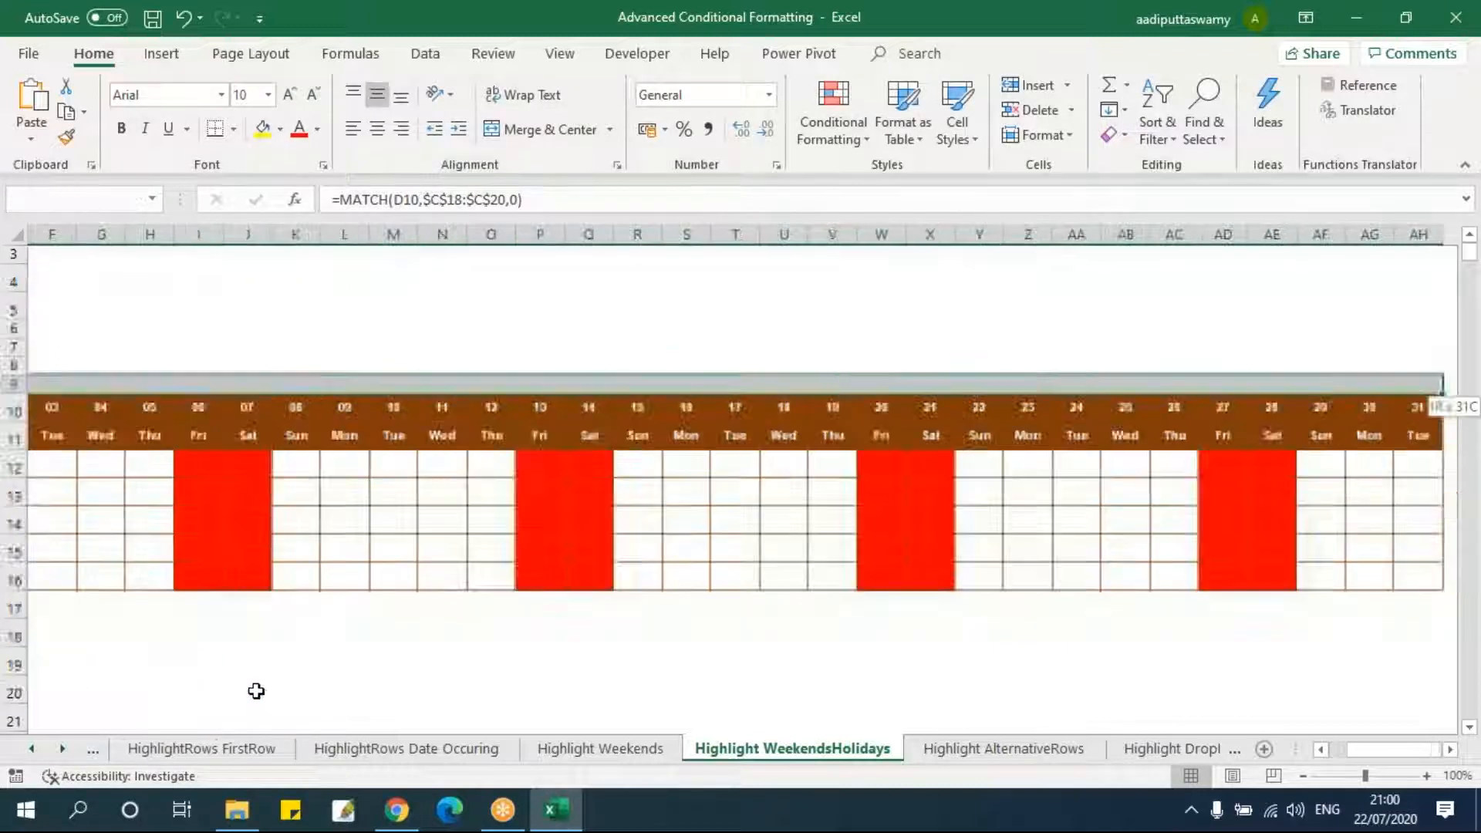
key(shift+Left)
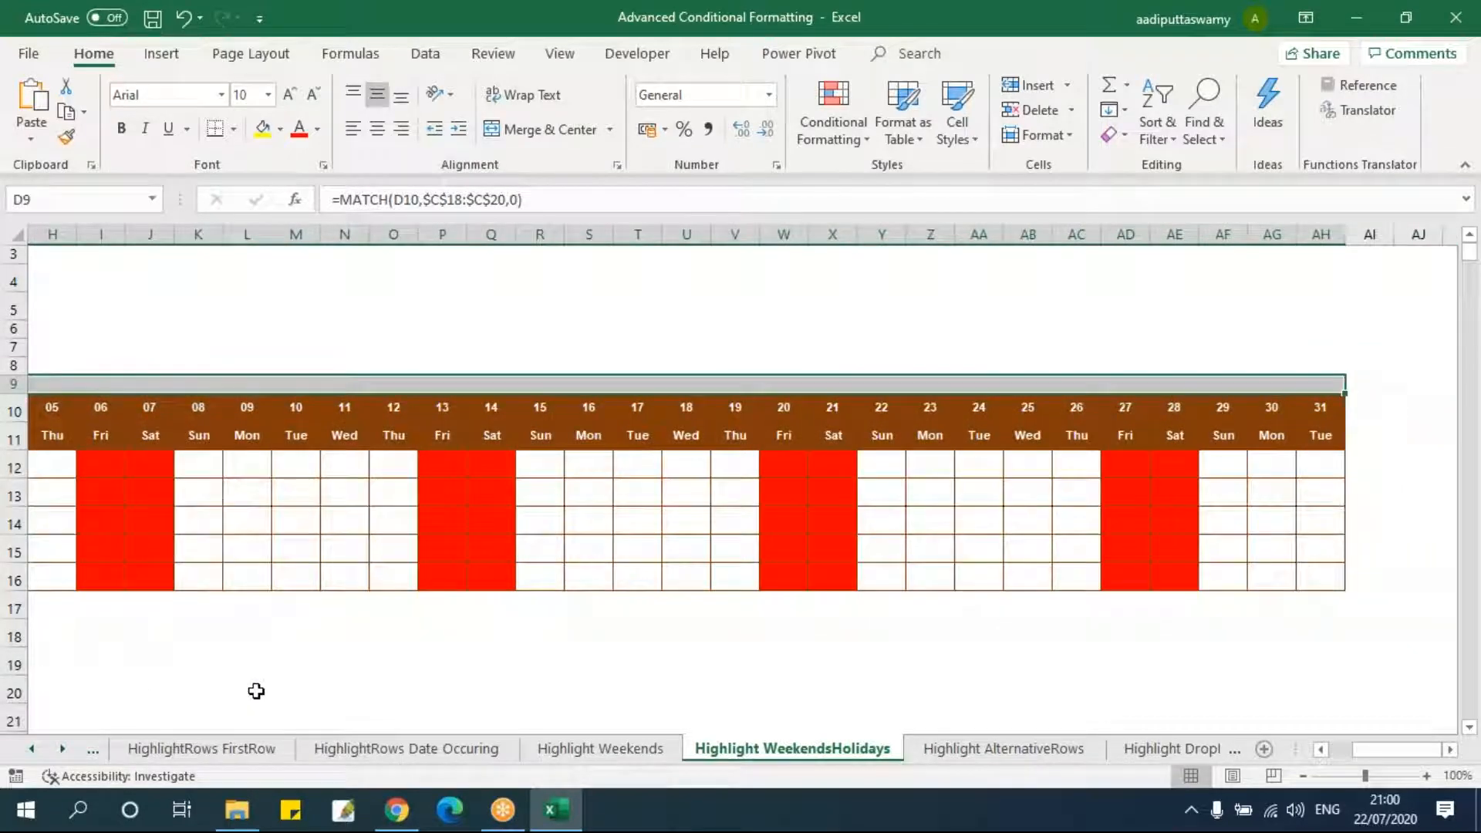
key(ctrl+r)
- Compare the MATCH results in row 9 with the holiday dates in C18:C20
key(Right)
key(Right)
key(Right)
key(Right)
key(Right)
key(Right)
key(Right)
key(Right)
key(Right)
key(Right)
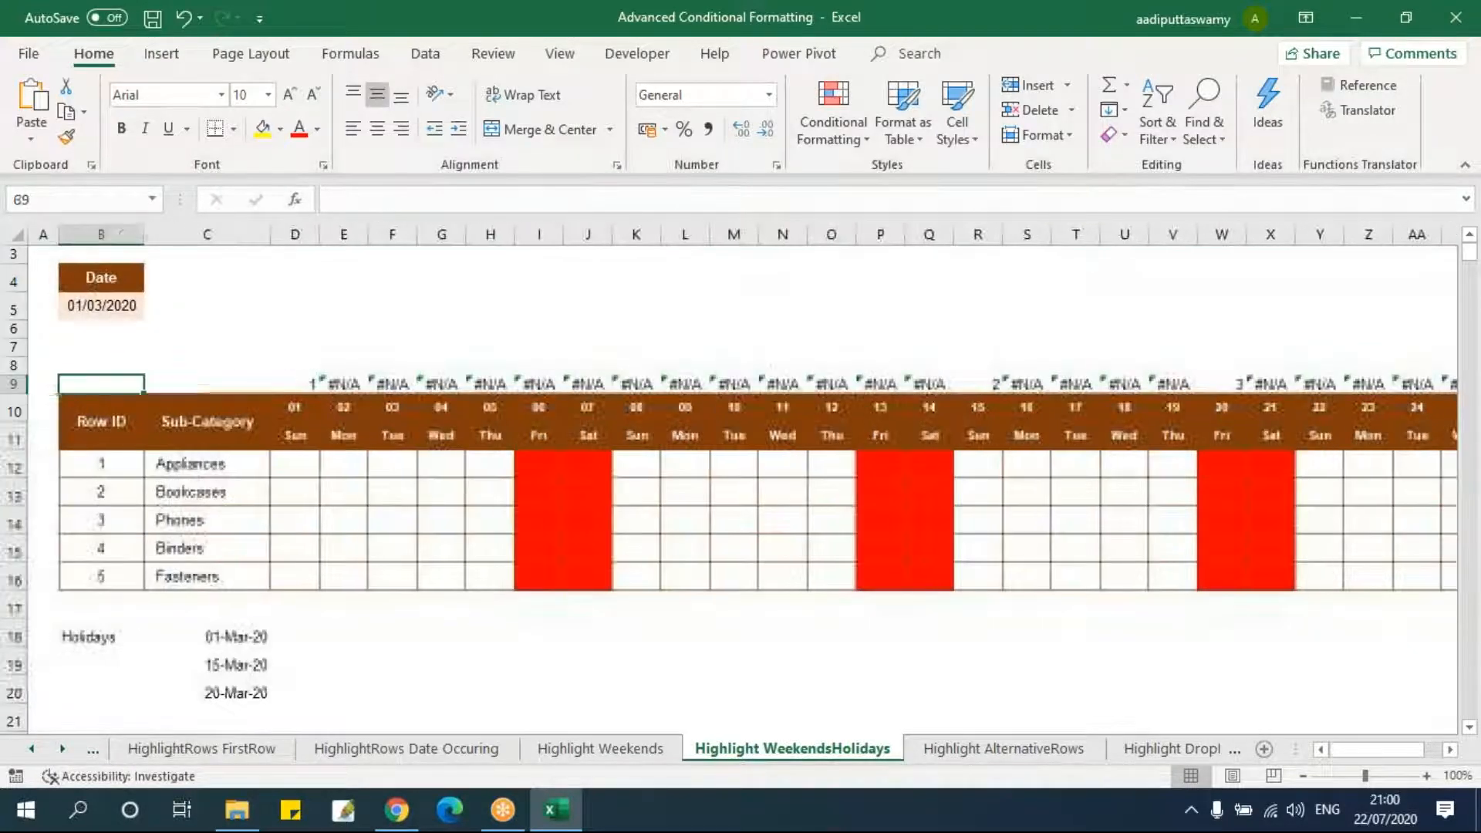
key(Right)
key(Right)
key(Right)
key(Right)
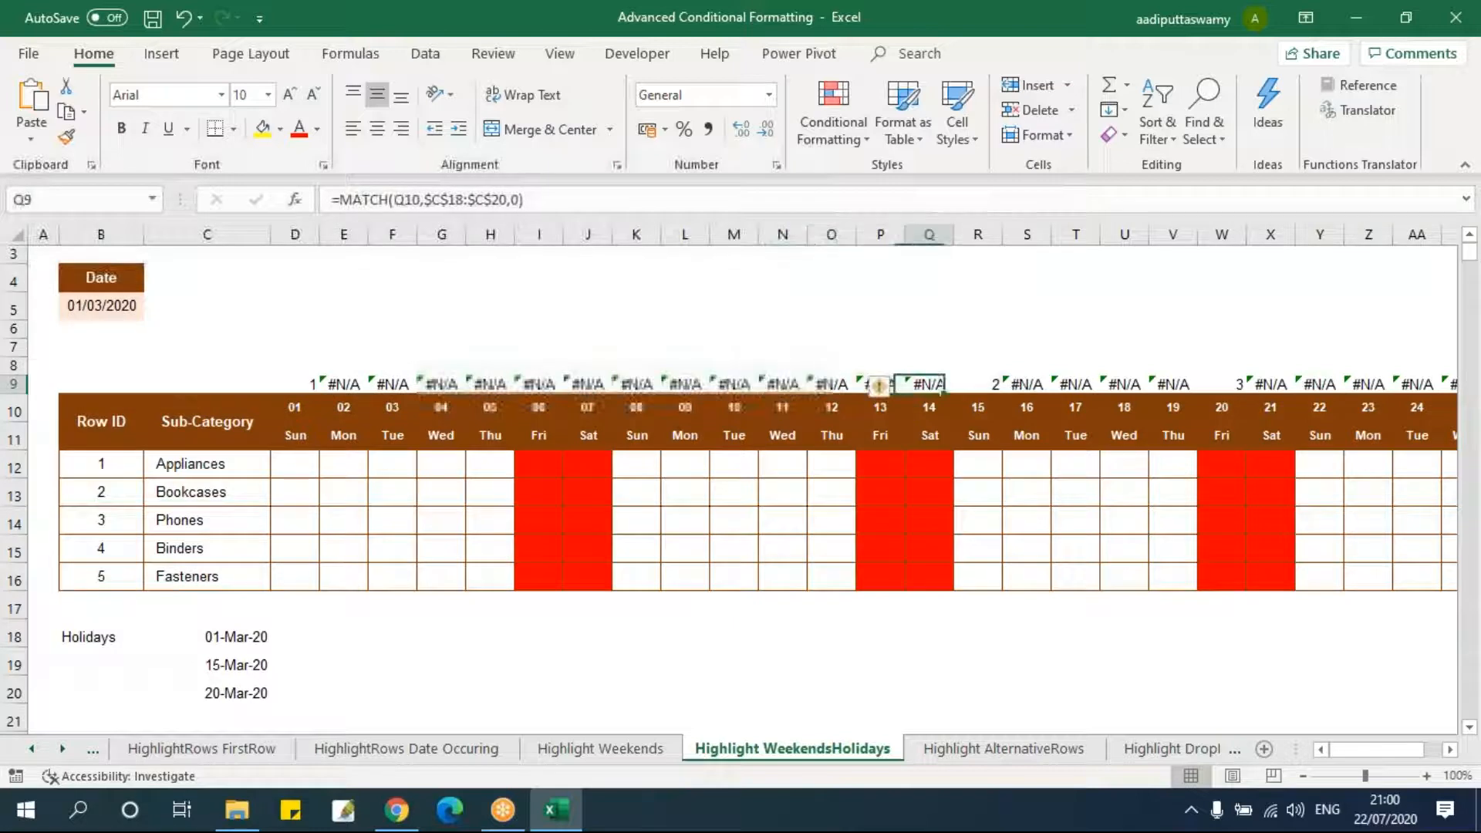
click(240, 668)
click(976, 382)
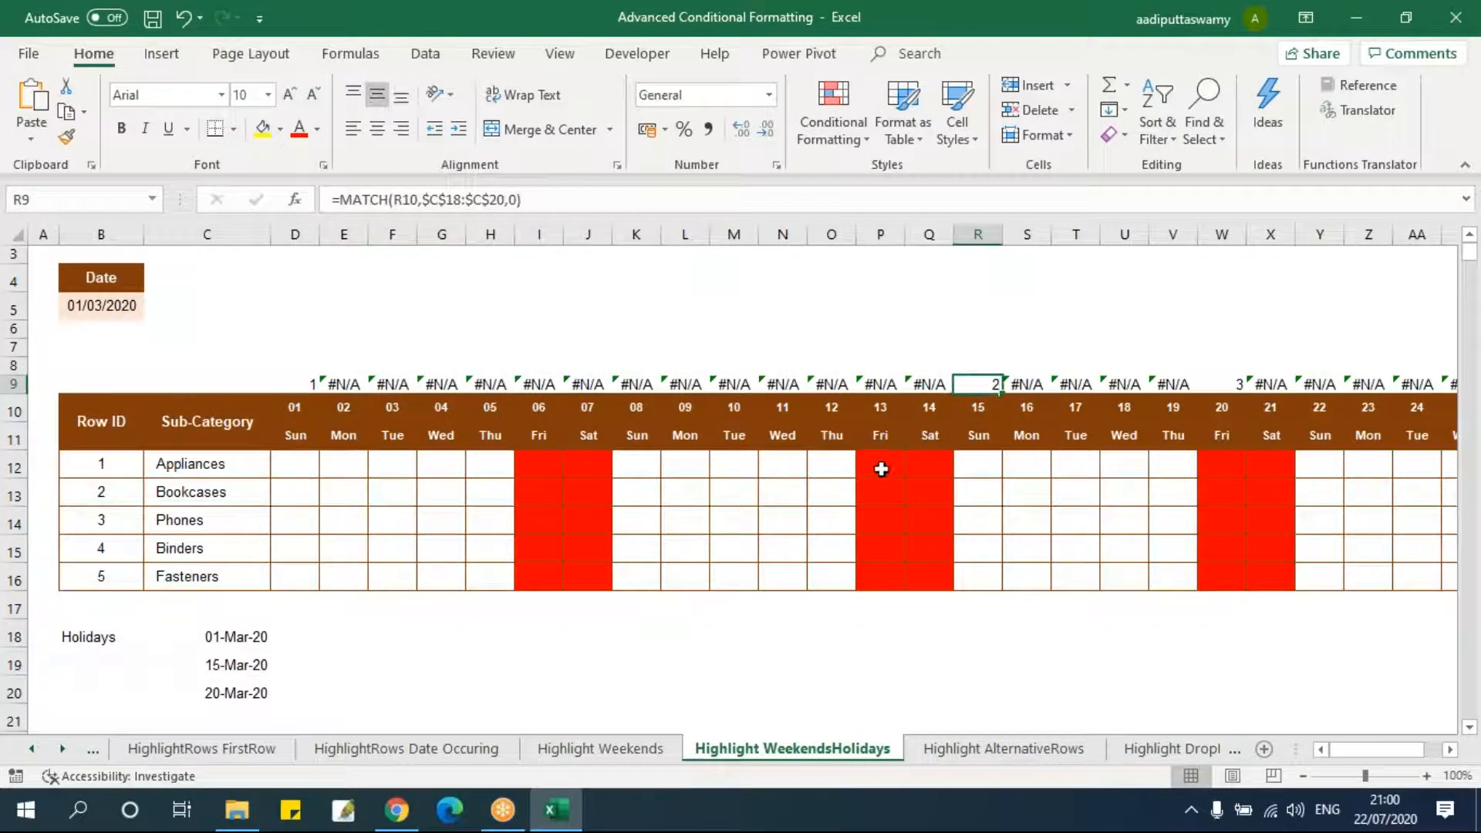
drag(354, 391, 937, 383)
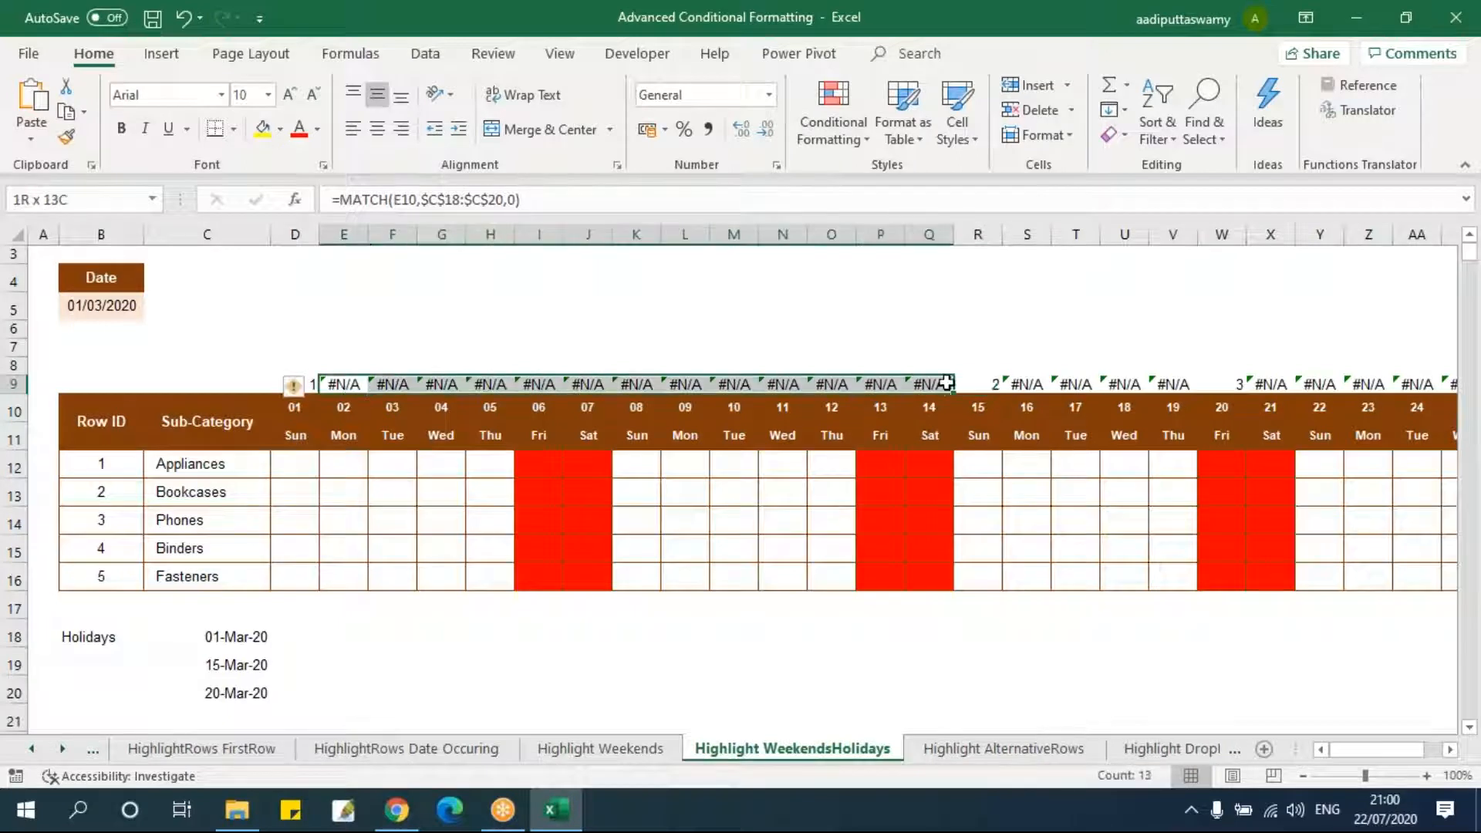
- Copy the text of the MATCH formula in D9 without altering the cell
click(266, 384)
click(305, 383)
drag(580, 200, 297, 169)
key(ctrl+c)
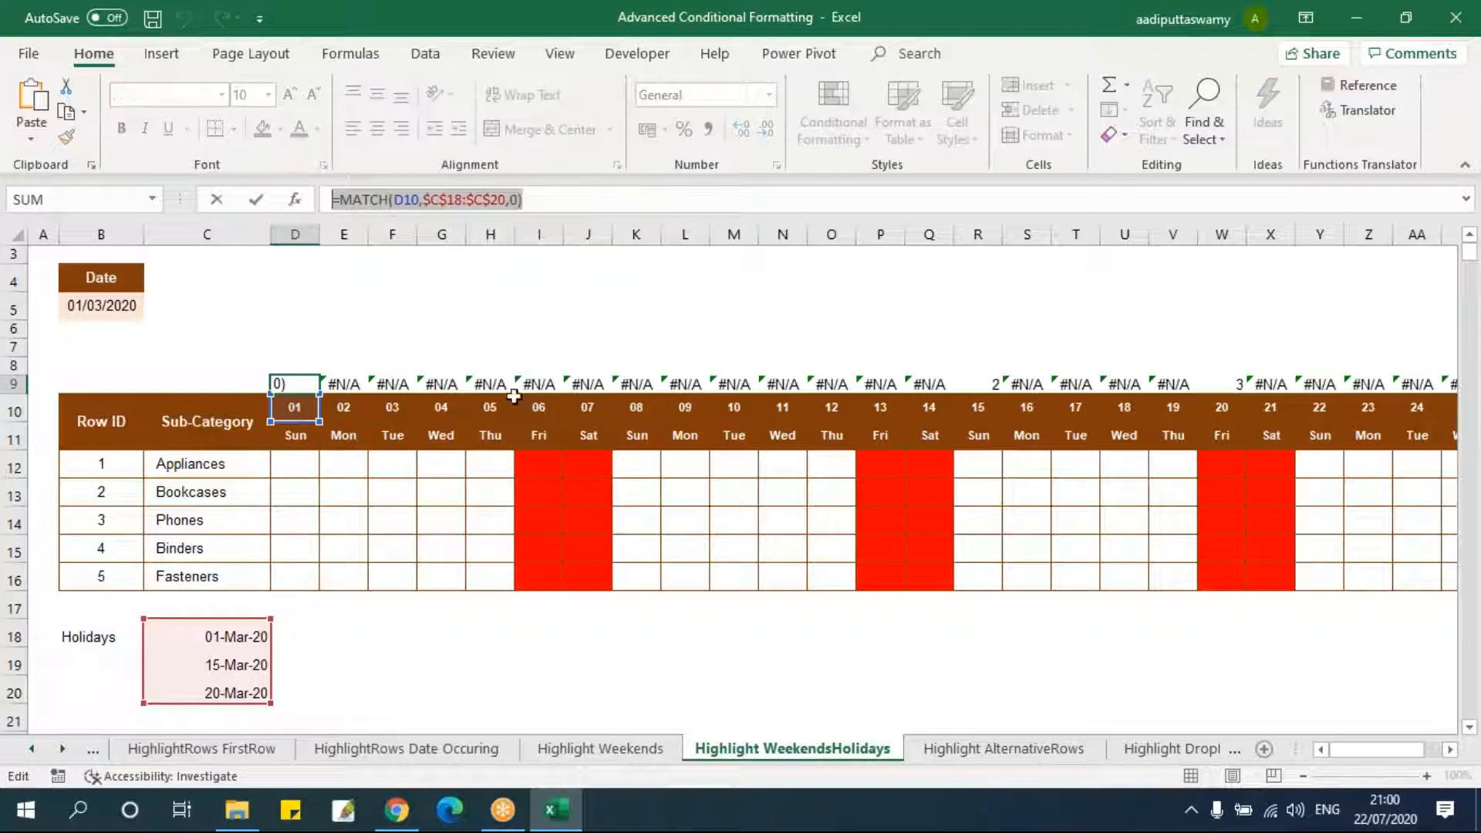
key(Escape)
- Start a second formula-based rule on D12:AH16 from the copied formula, locking the date row as =MATCH(D$10,$C$18:$C$20,0)
key(Down)
key(Down)
key(Down)
key(shift+Down)
key(shift+Down)
key(shift+Down)
key(shift+Down)
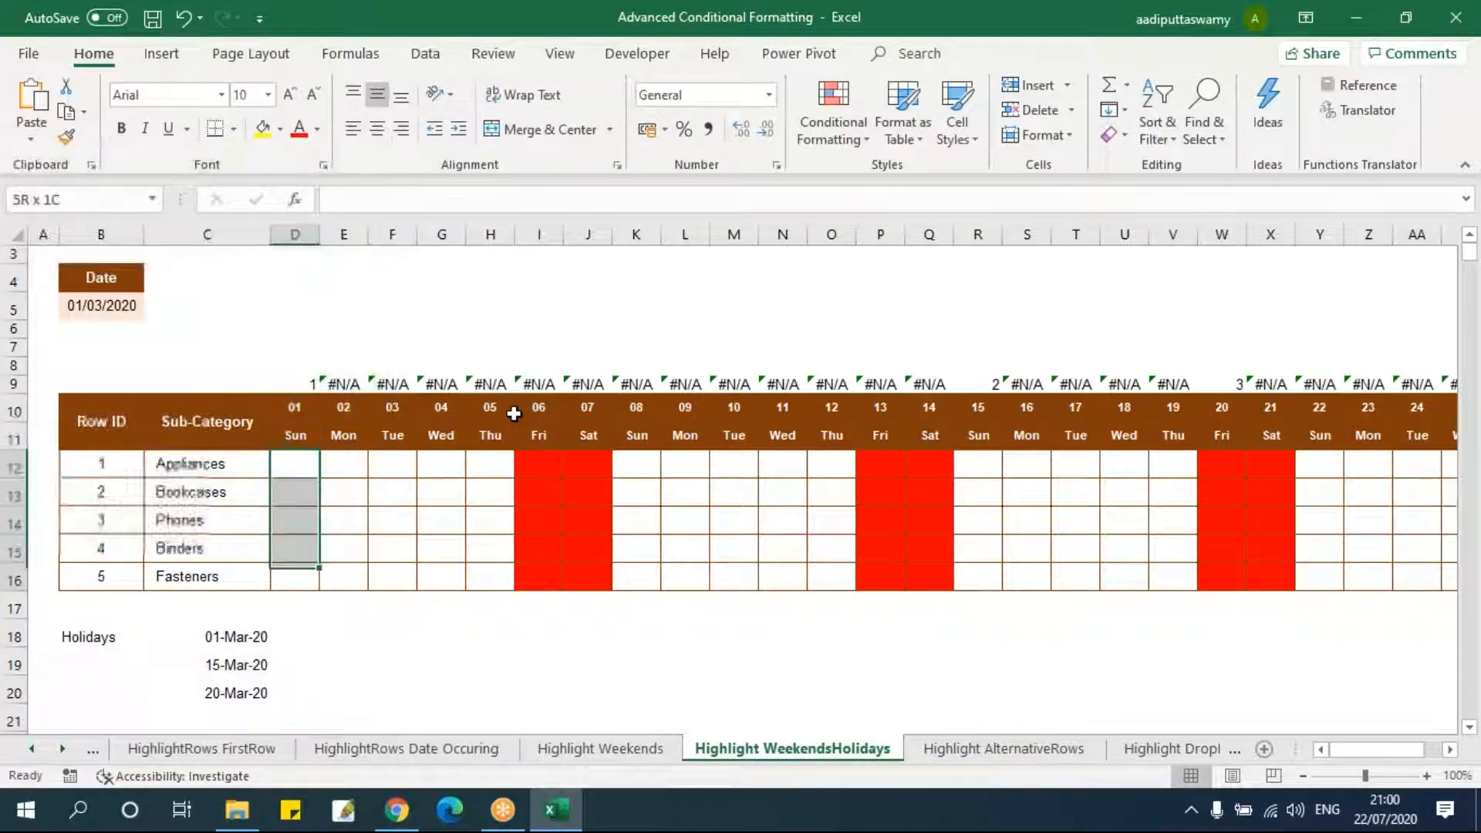
key(shift+Right)
key(ctrl+shift+Right)
key(ctrl+shift+Left)
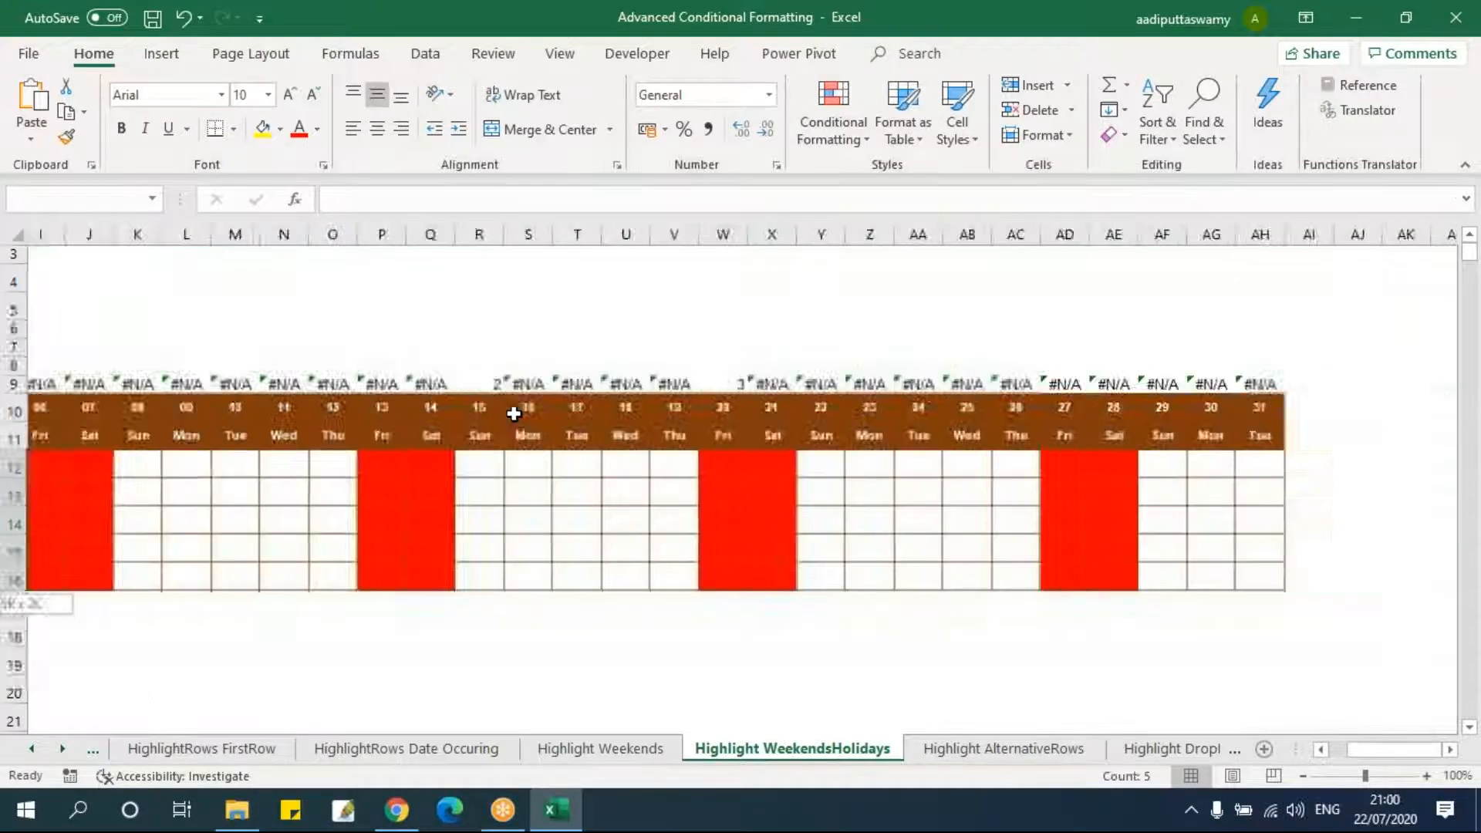
key(shift+Right)
key(shift+Right)
key(shift+Right)
key(shift+Right)
key(shift+Right)
key(shift+Right)
key(shift+Right)
key(shift+Right)
key(shift+Right)
key(shift+Right)
key(shift+Right)
key(shift+Right)
key(shift+Right)
key(shift+Right)
key(shift+Right)
key(shift+Right)
key(shift+Right)
key(shift+Right)
key(shift+Right)
key(shift+Right)
key(shift+Right)
key(shift+Right)
key(shift+Right)
key(shift+Right)
key(shift+Right)
key(shift+Right)
key(shift+Right)
key(shift+Right)
key(shift+Right)
key(shift+Right)
key(shift+Right)
key(shift+Right)
key(shift+Right)
key(shift+Right)
key(shift+Left)
key(shift+Left)
key(shift+Left)
key(shift+Left)
key(shift+Left)
key(shift+Left)
key(shift+Left)
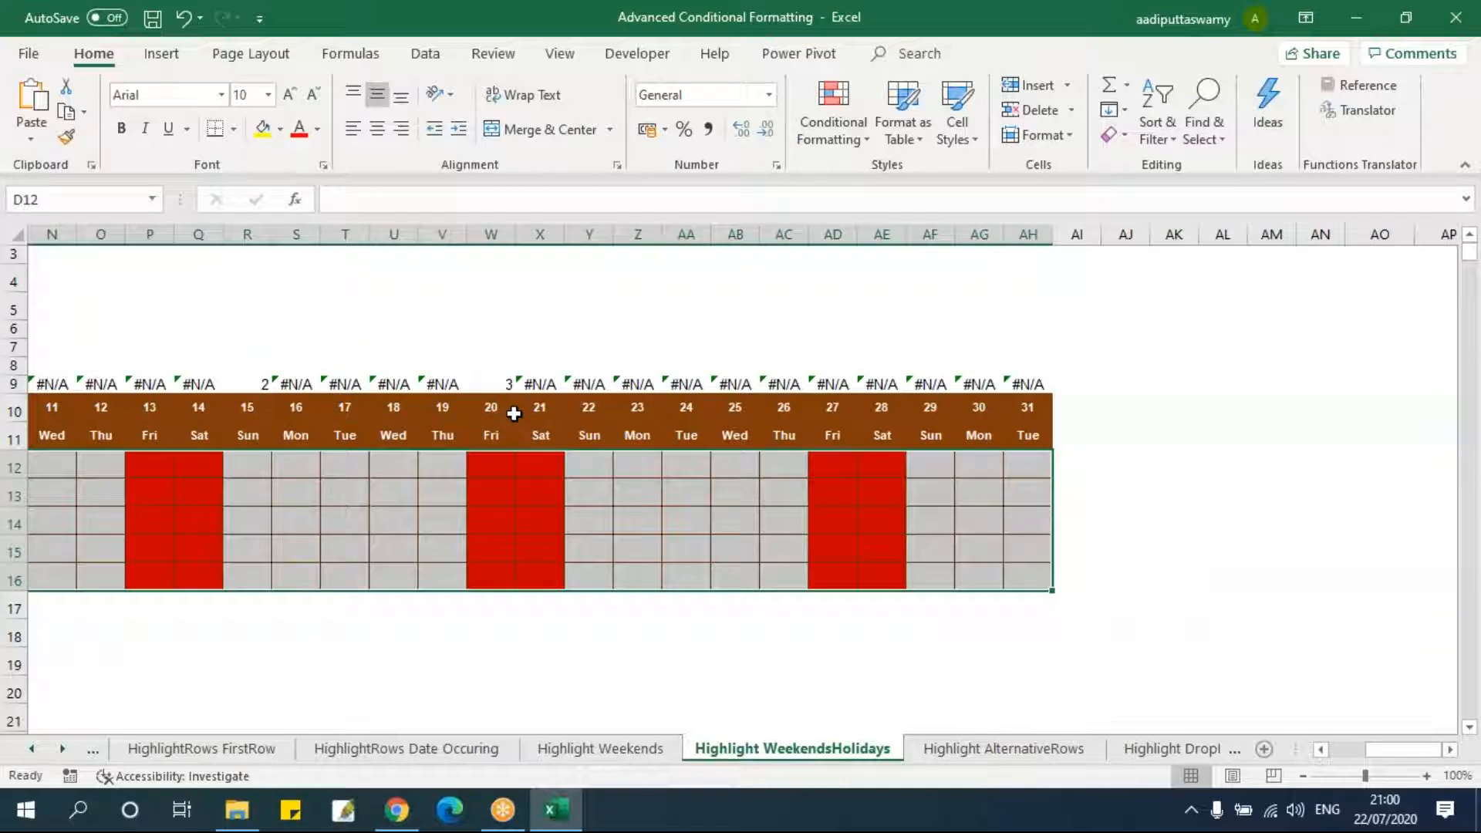
click(833, 108)
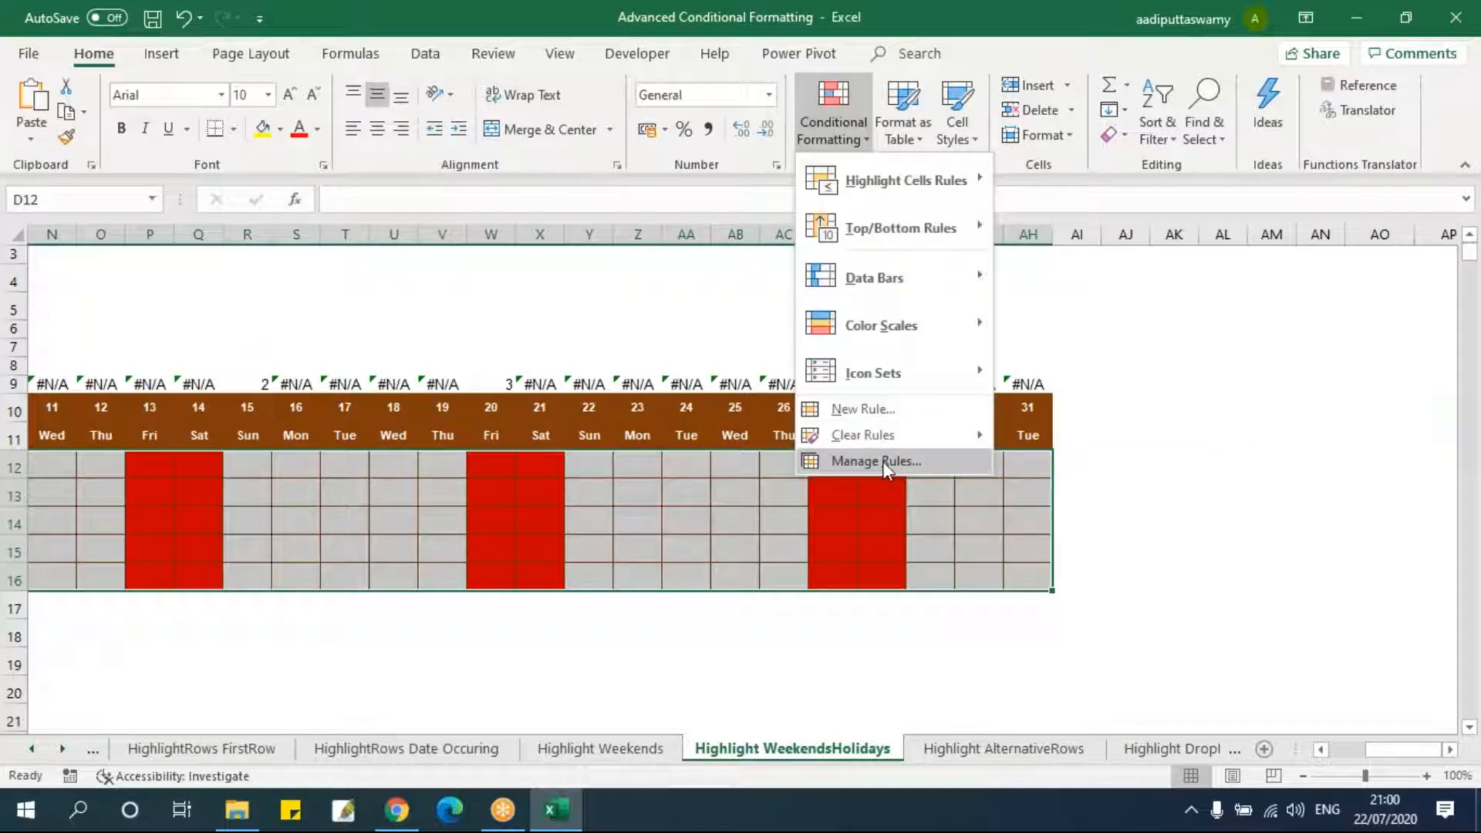
click(877, 412)
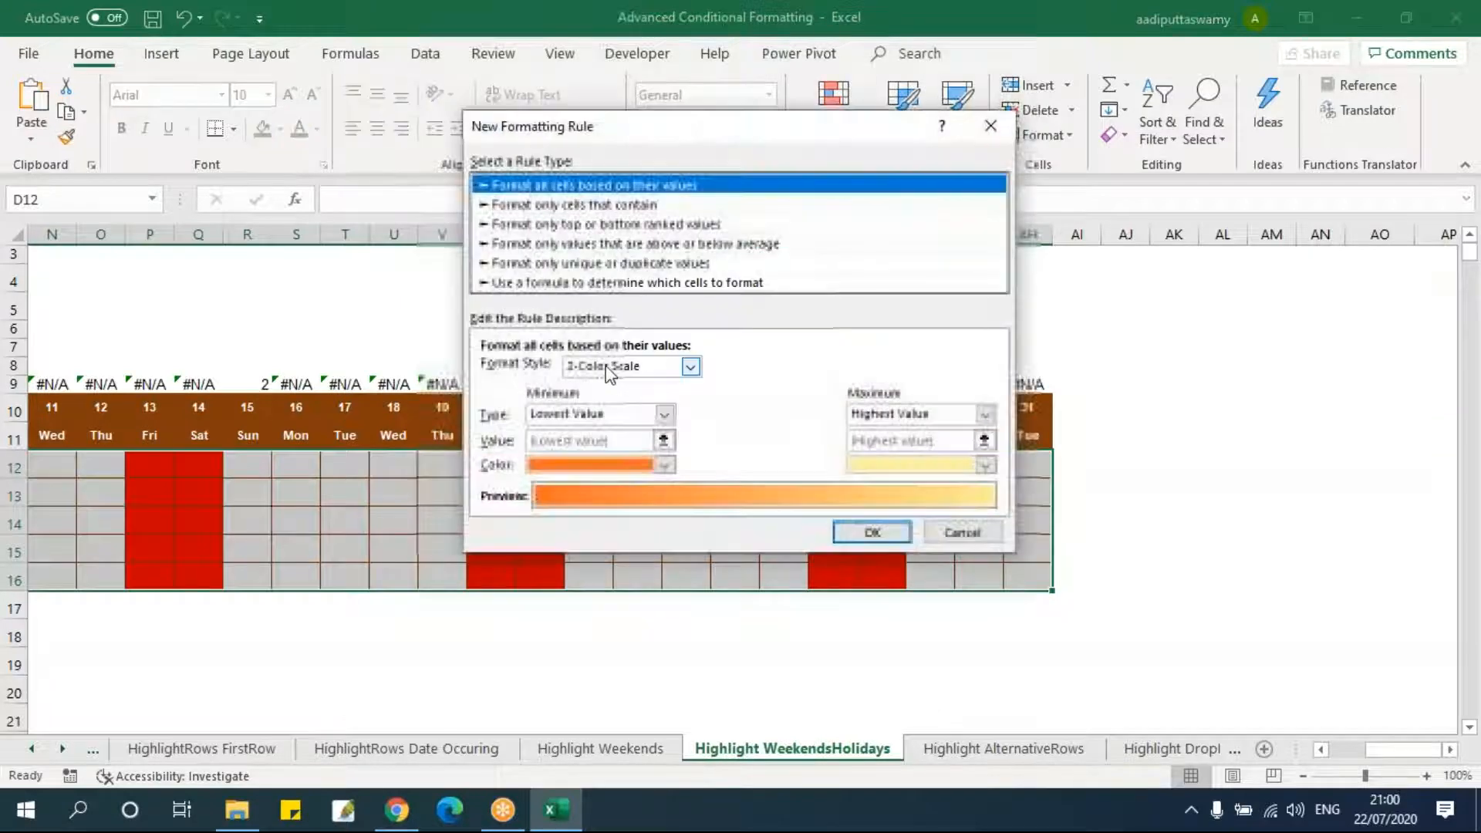
click(590, 282)
click(609, 369)
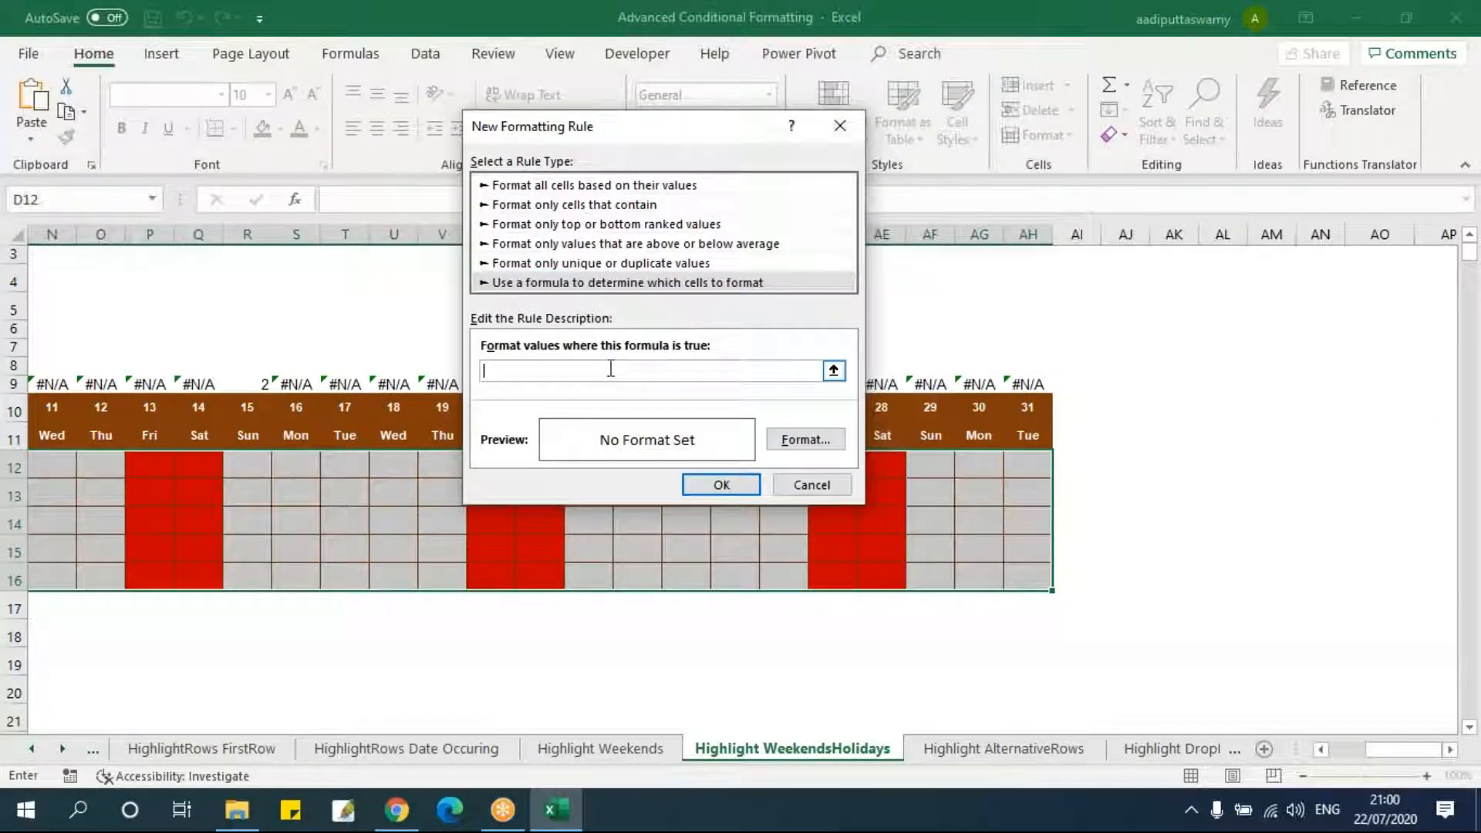
key(ctrl+v)
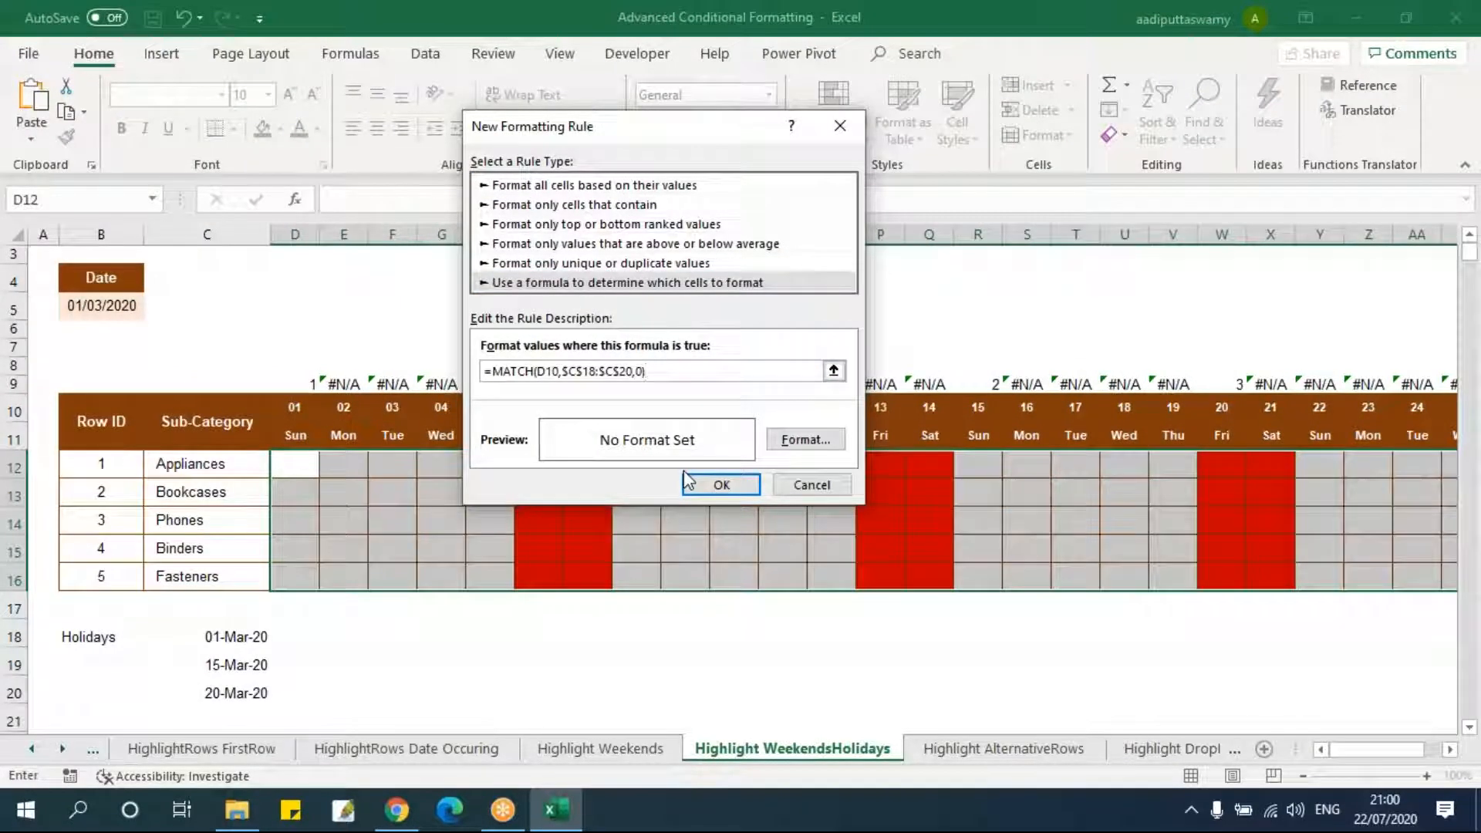
click(544, 372)
text($)
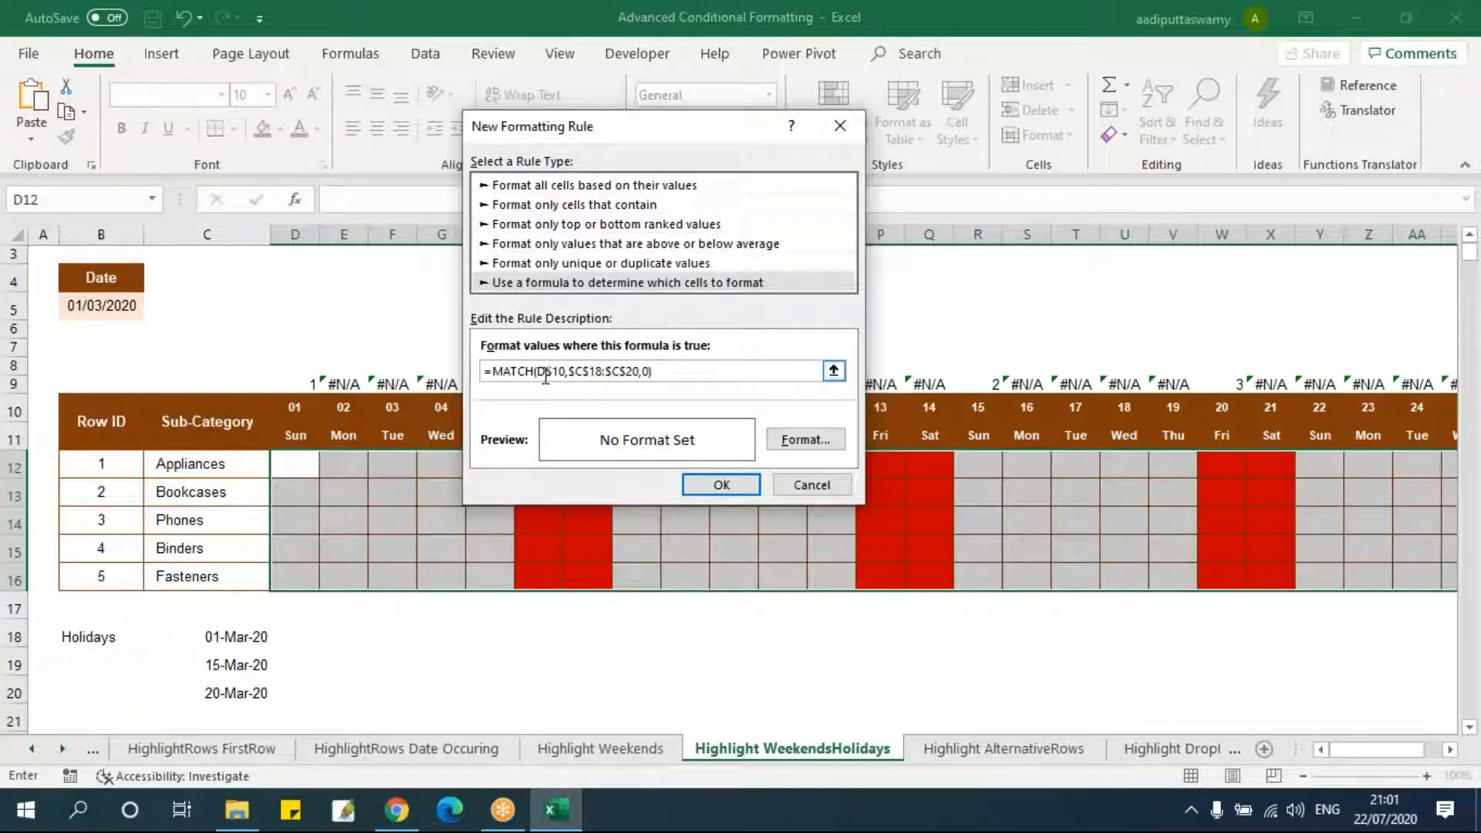
- Give the MATCH holiday rule on D12:AH16 a light green fill and apply it to the calendar
click(805, 439)
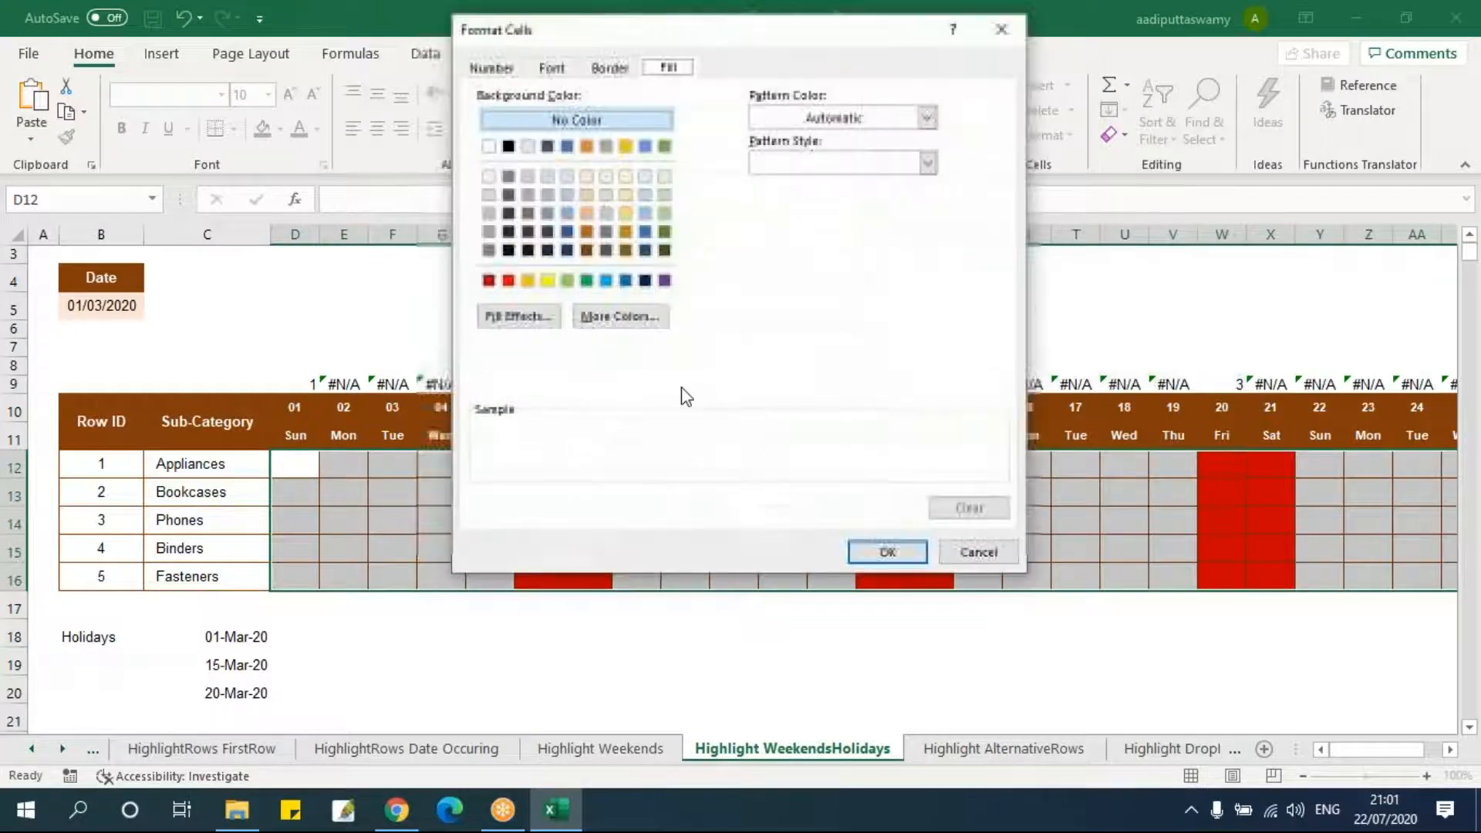
click(664, 213)
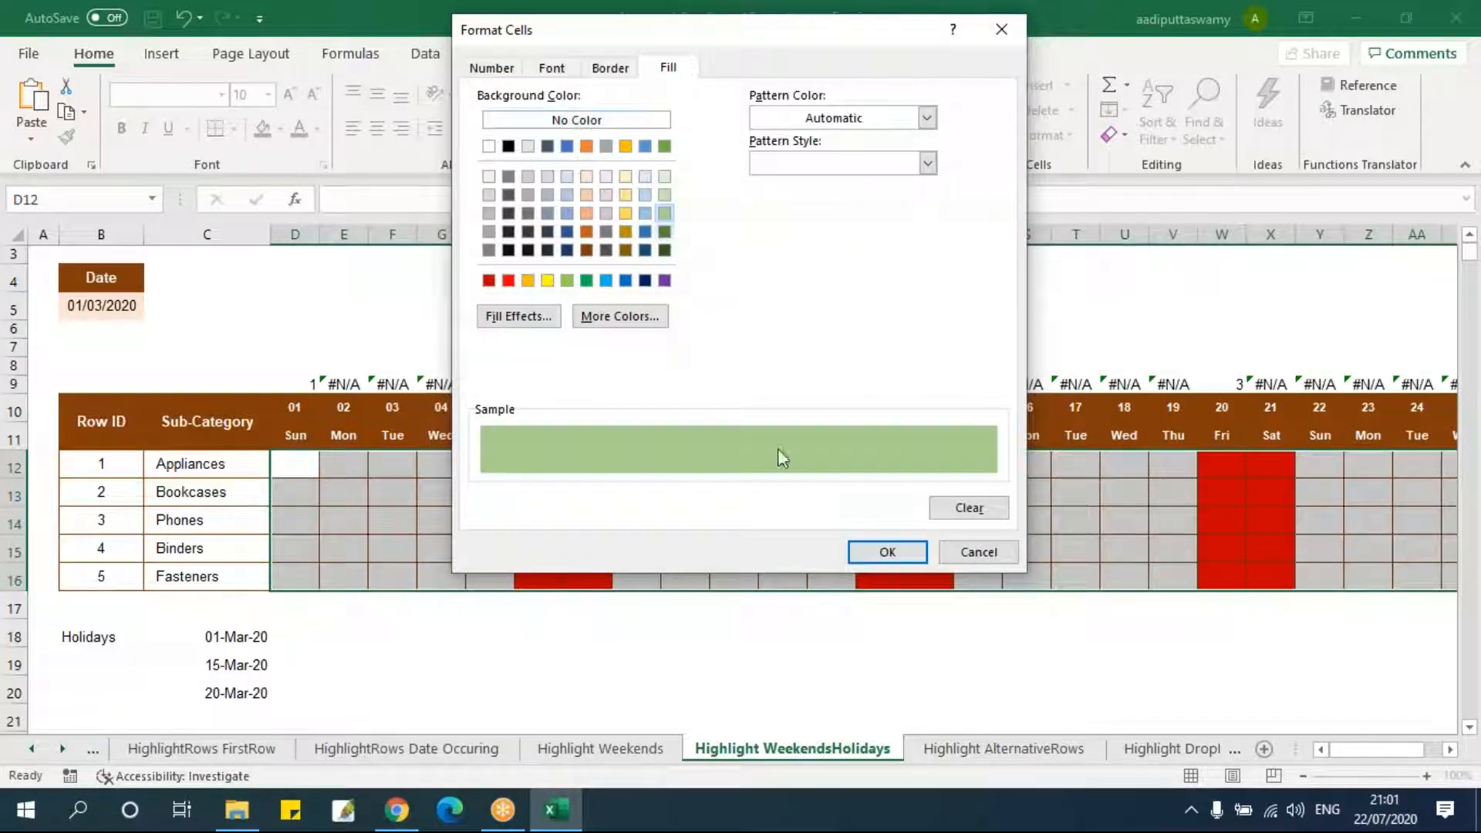
click(887, 552)
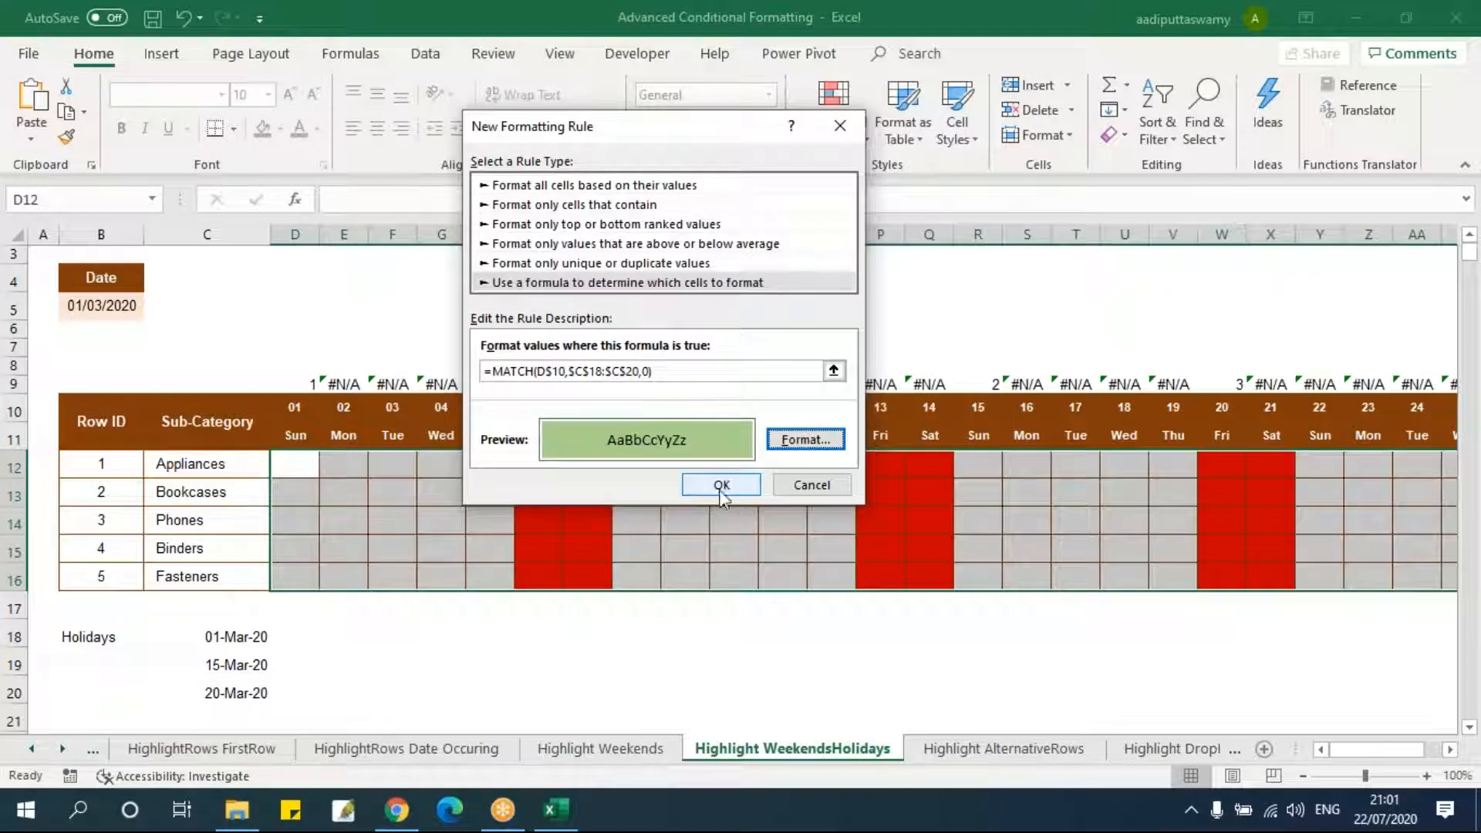
click(721, 484)
click(422, 572)
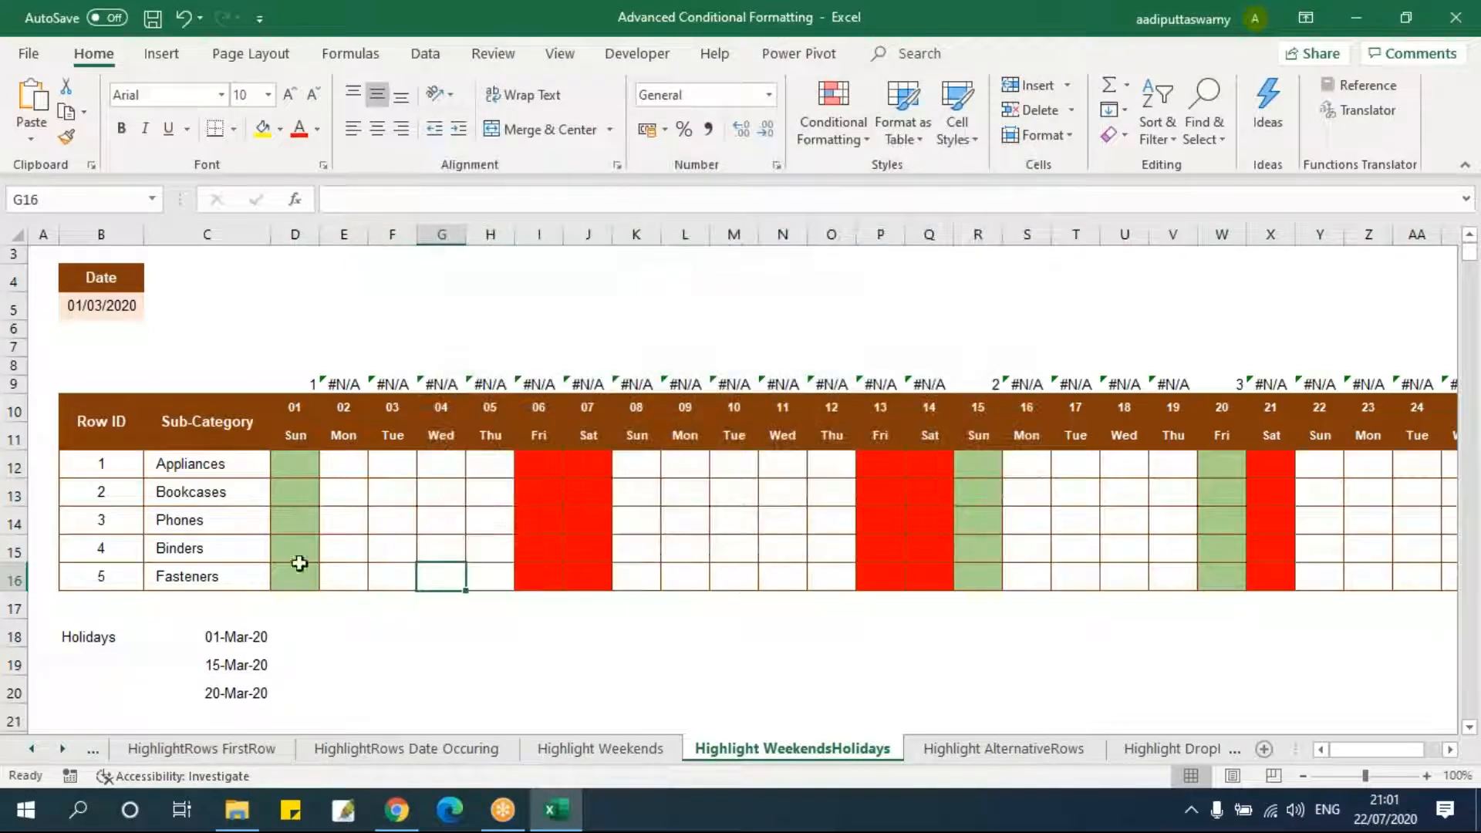
- Check the holiday list against the highlighted columns and change the first holiday in C18 to 04/03/2020
click(248, 645)
key(Down)
key(Down)
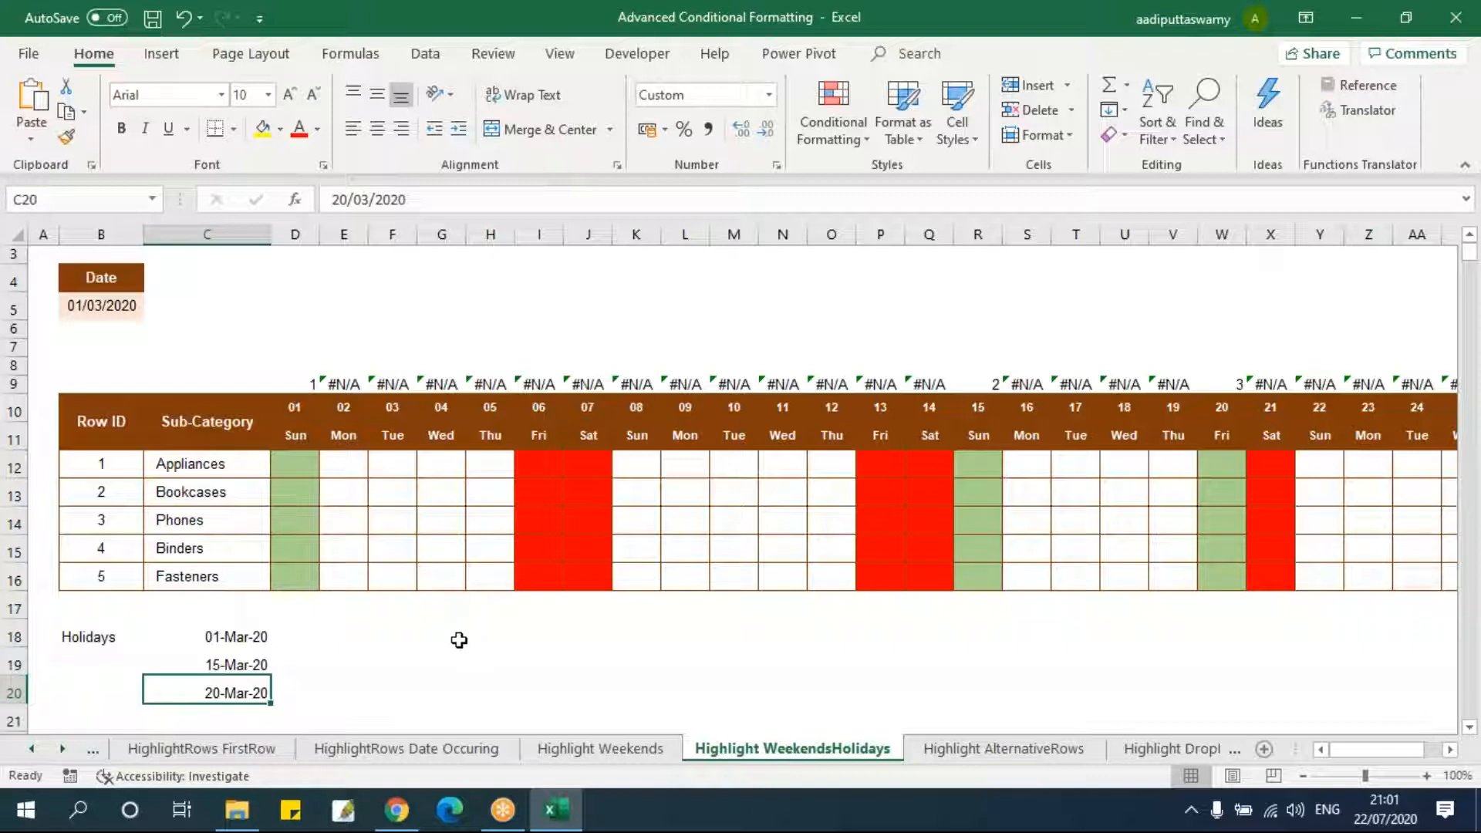
scroll(294, 635, down, 1)
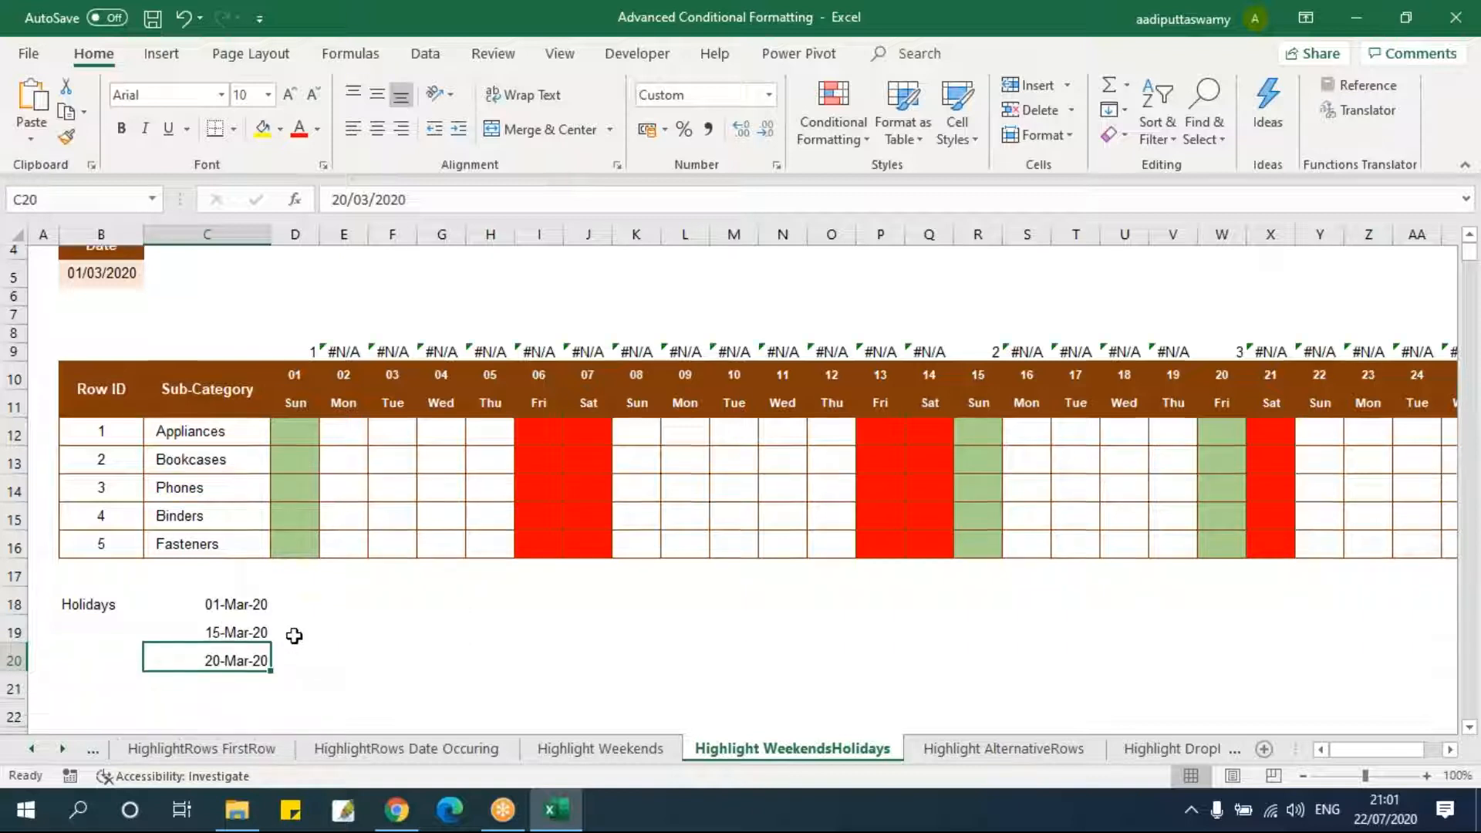
double_click(218, 561)
key(BackSpace)
text(4/03/2020)
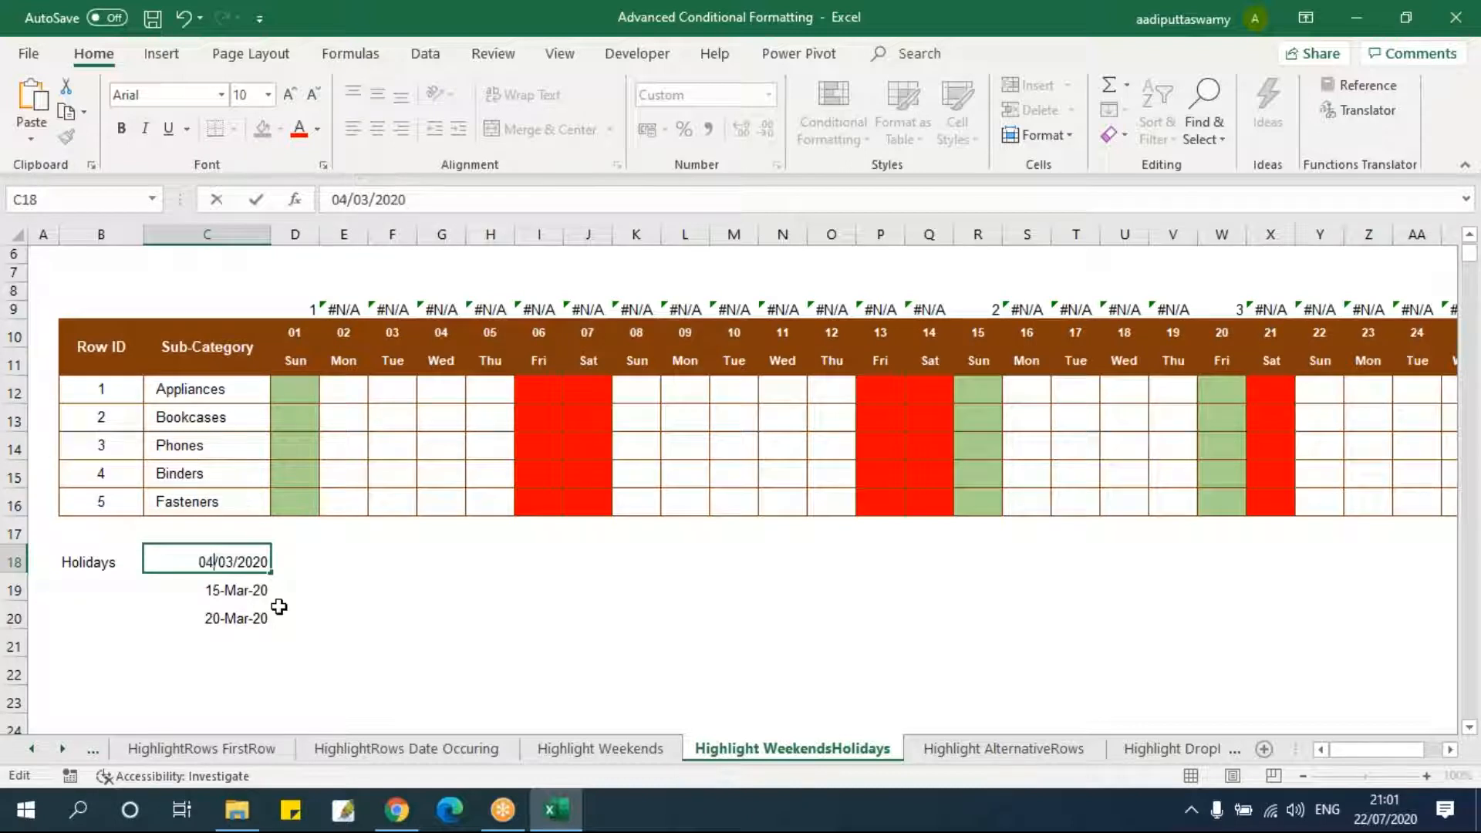
key(Return)
drag(445, 388, 447, 501)
- Clear the helper MATCH formulas from D9 across row 9 above the calendar
click(308, 308)
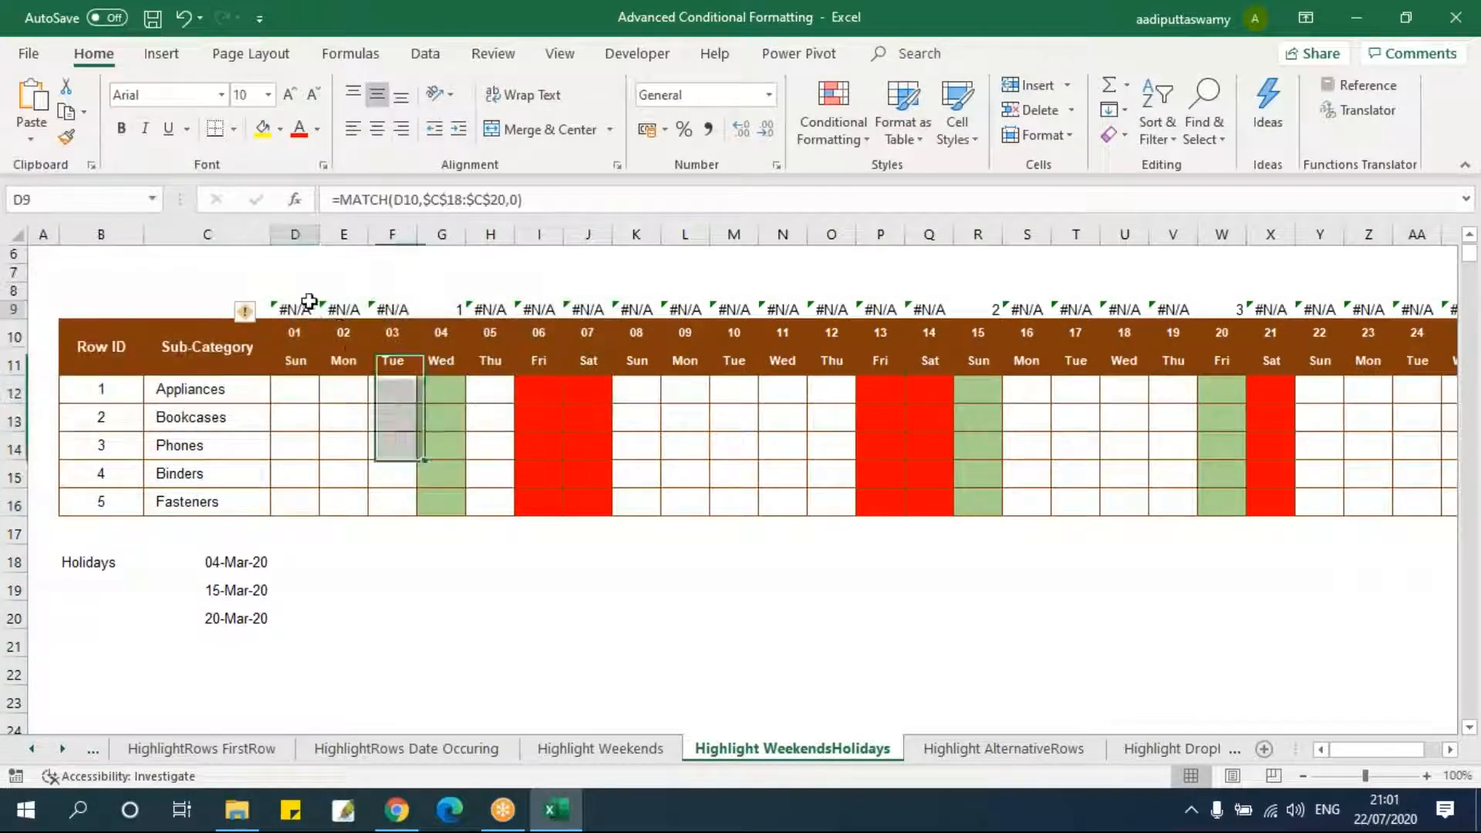
key(ctrl+shift+Right)
key(Delete)
click(286, 361)
scroll(363, 540, up, 2)
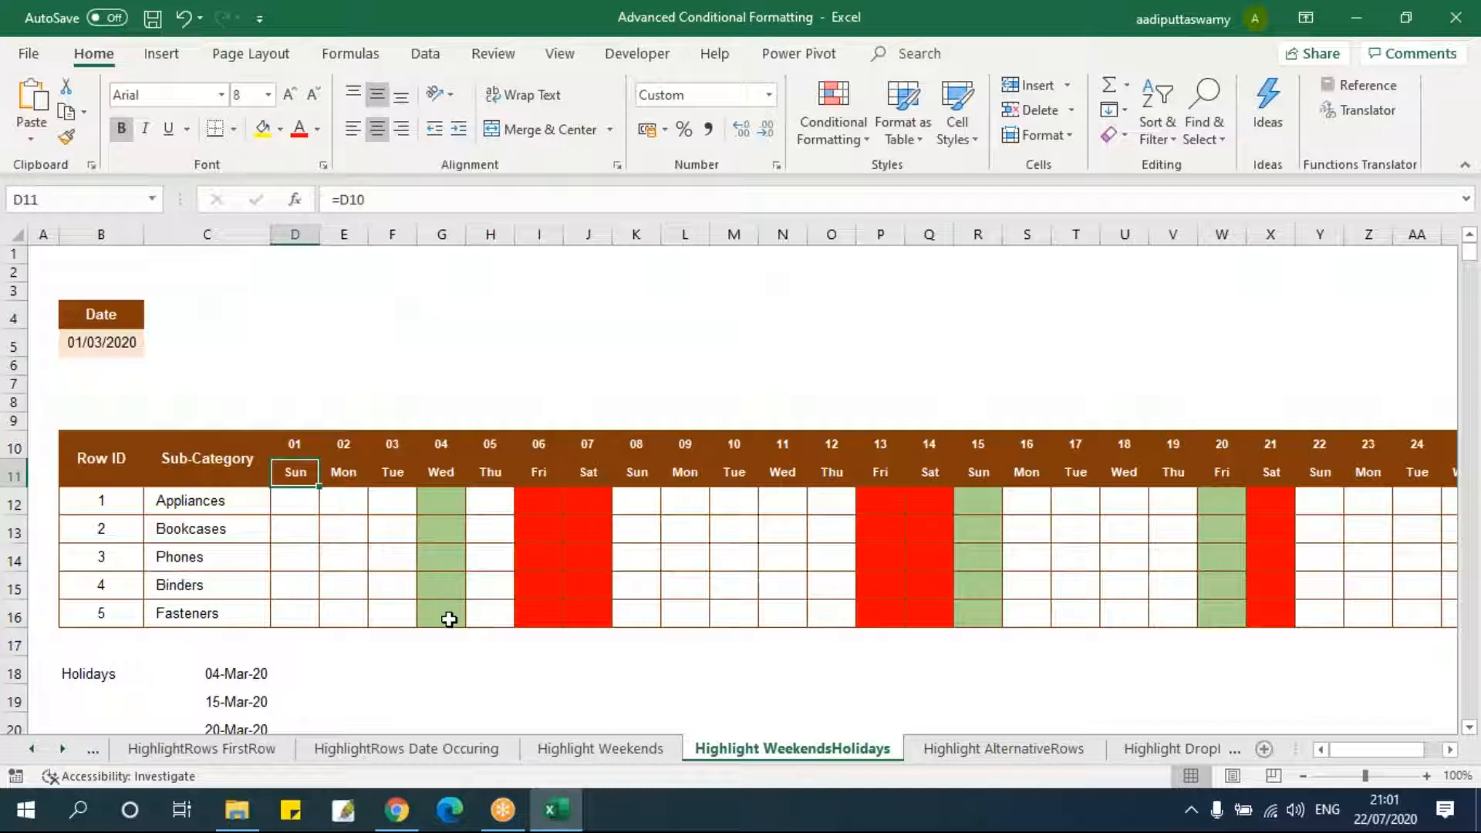
click(552, 561)
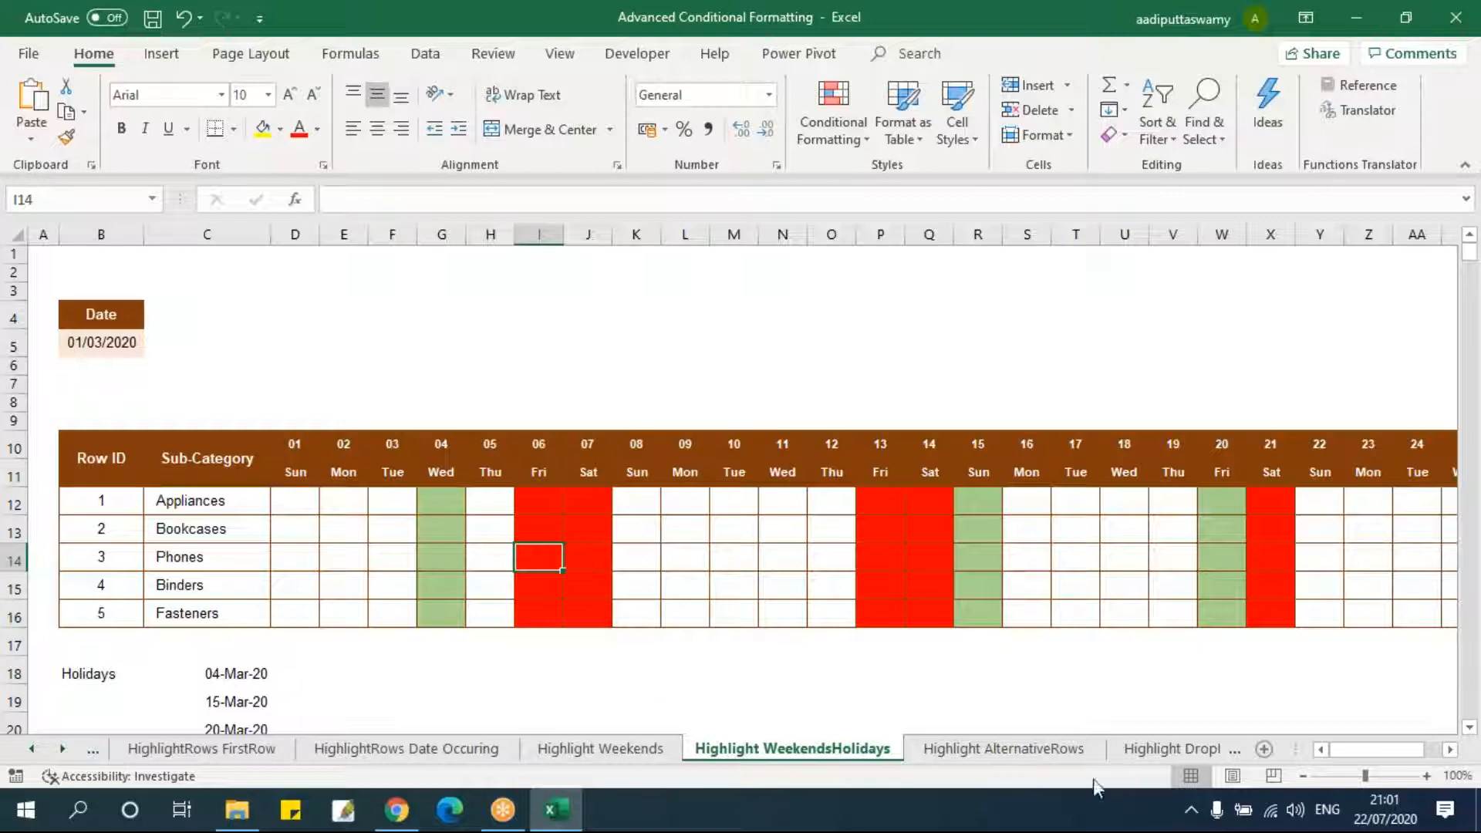
- Open the Highlight AlternativeRows sheet and look over the rows of its order table
click(1023, 748)
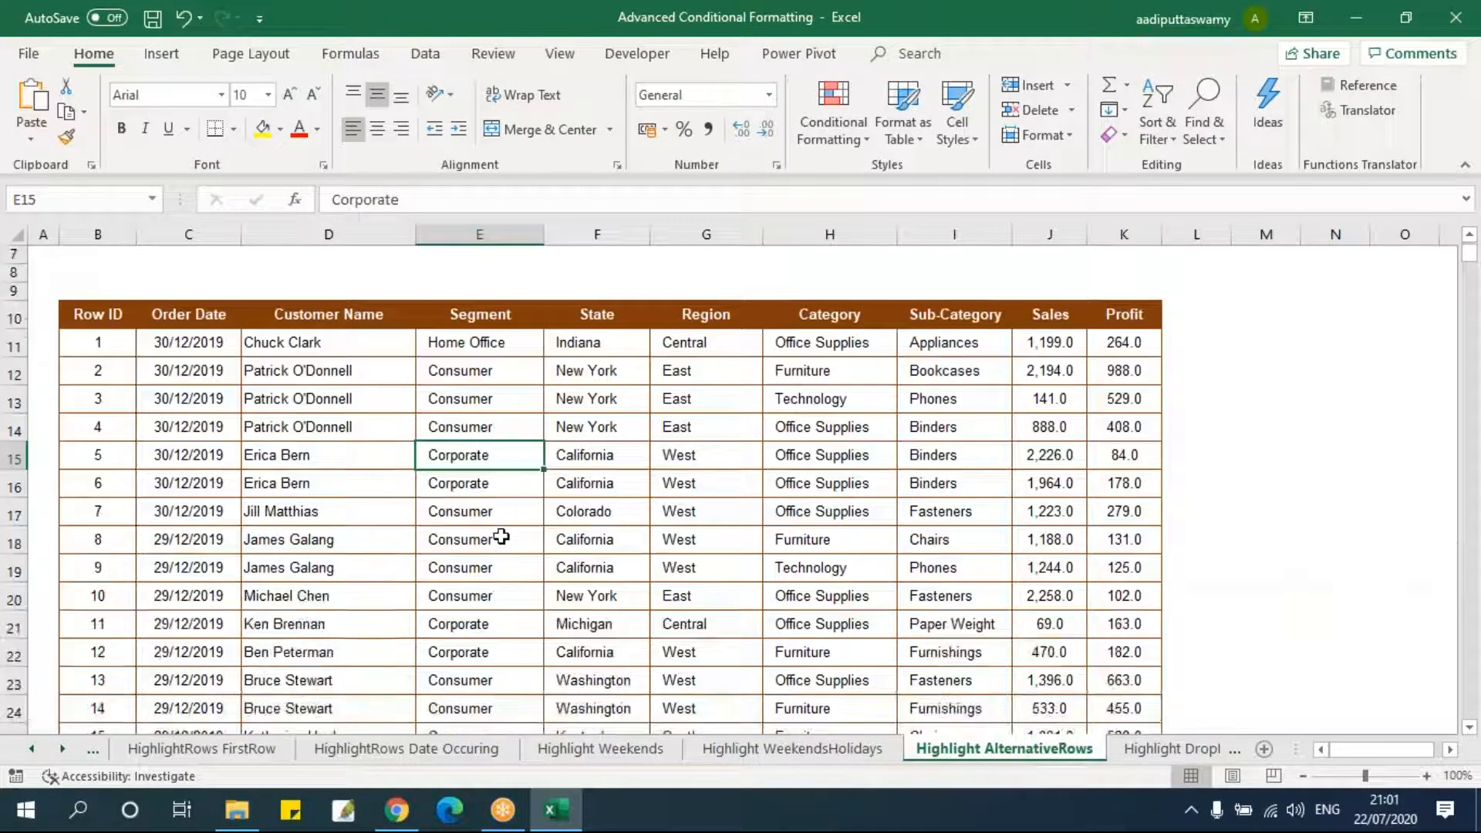
drag(100, 460, 951, 592)
click(785, 559)
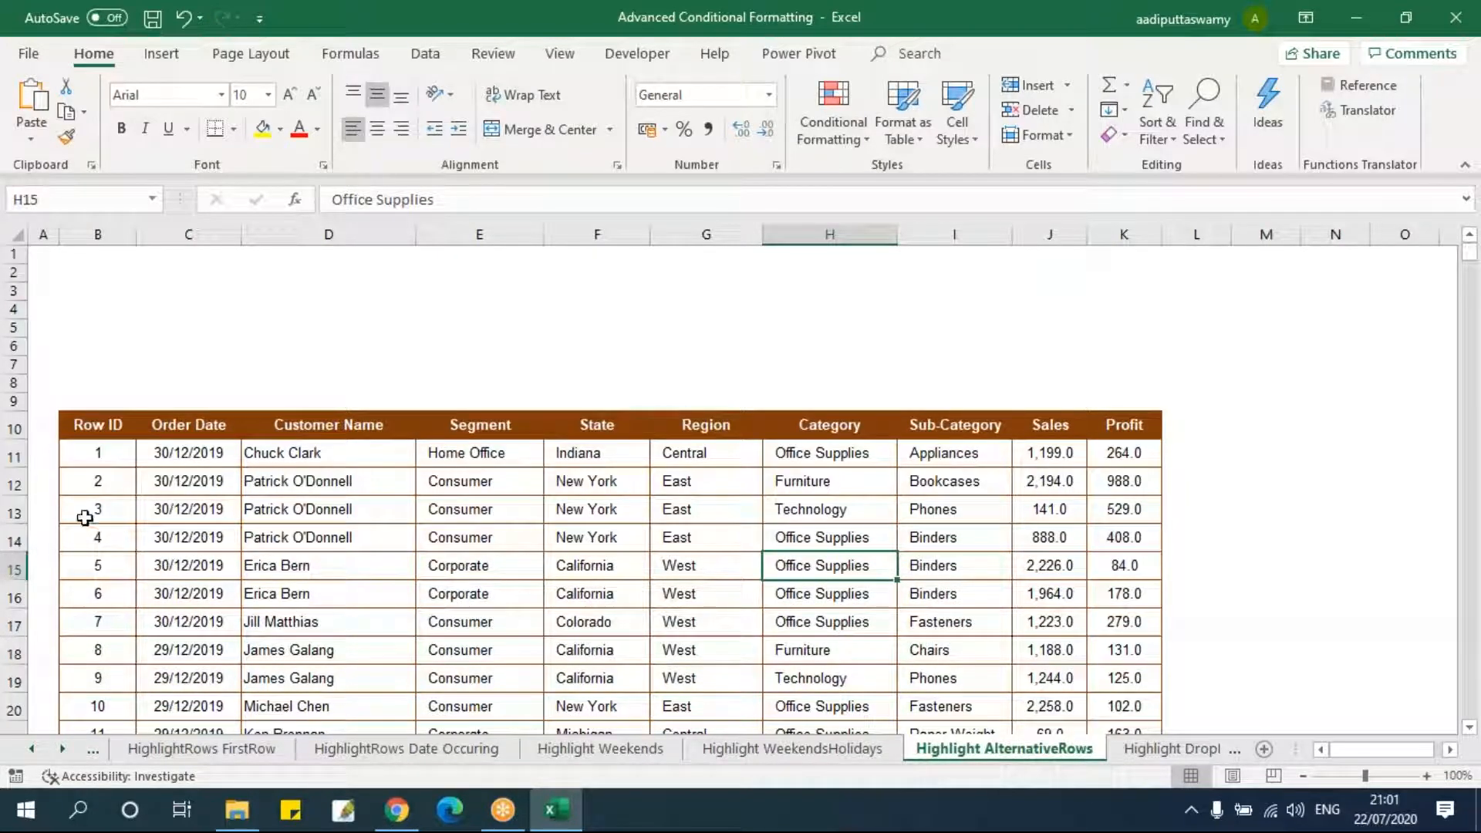
drag(98, 457, 104, 587)
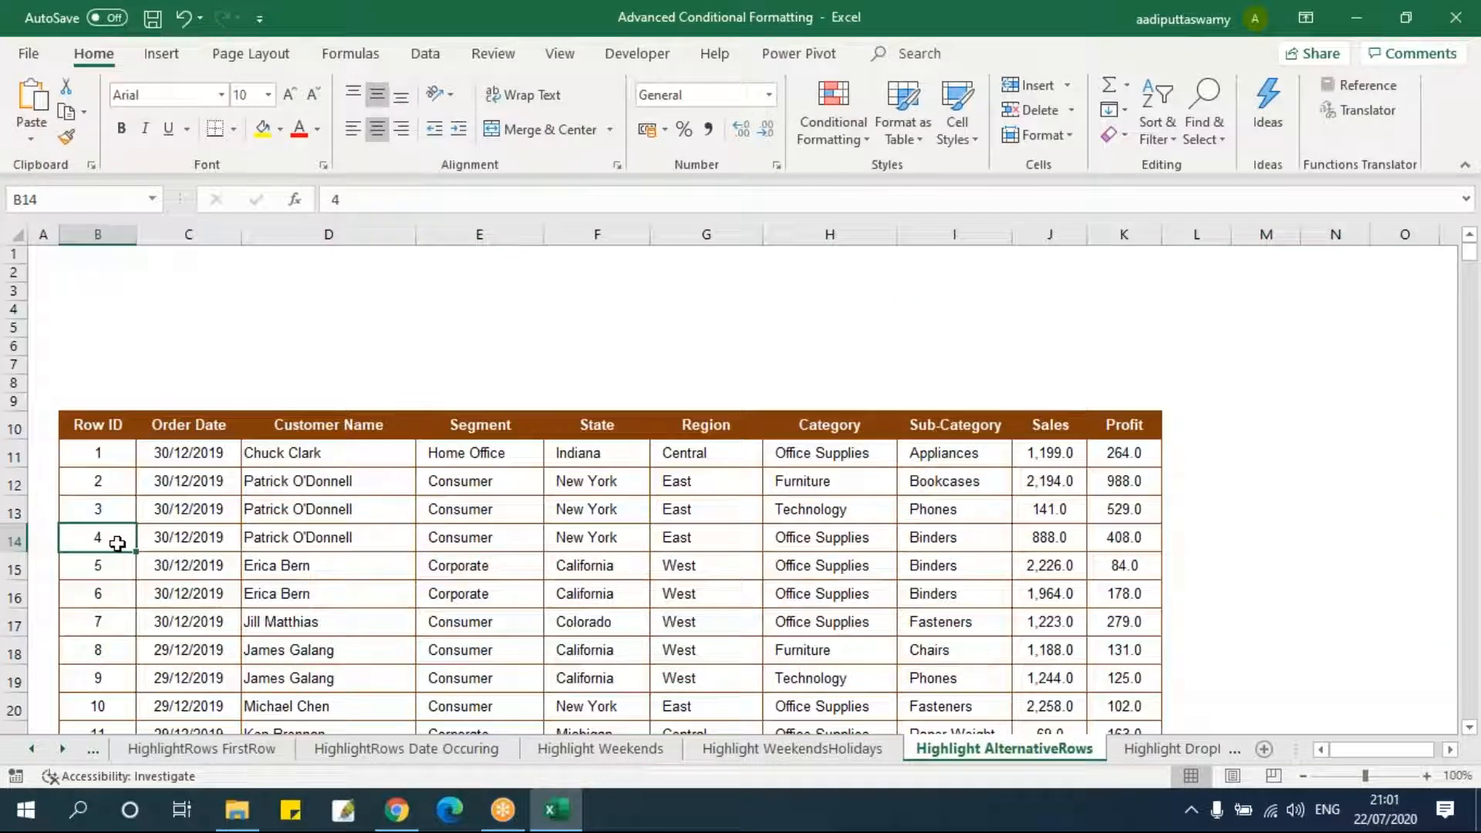
- Enter =ROW() in L11 beside the order table and fill it down to L17
click(1180, 455)
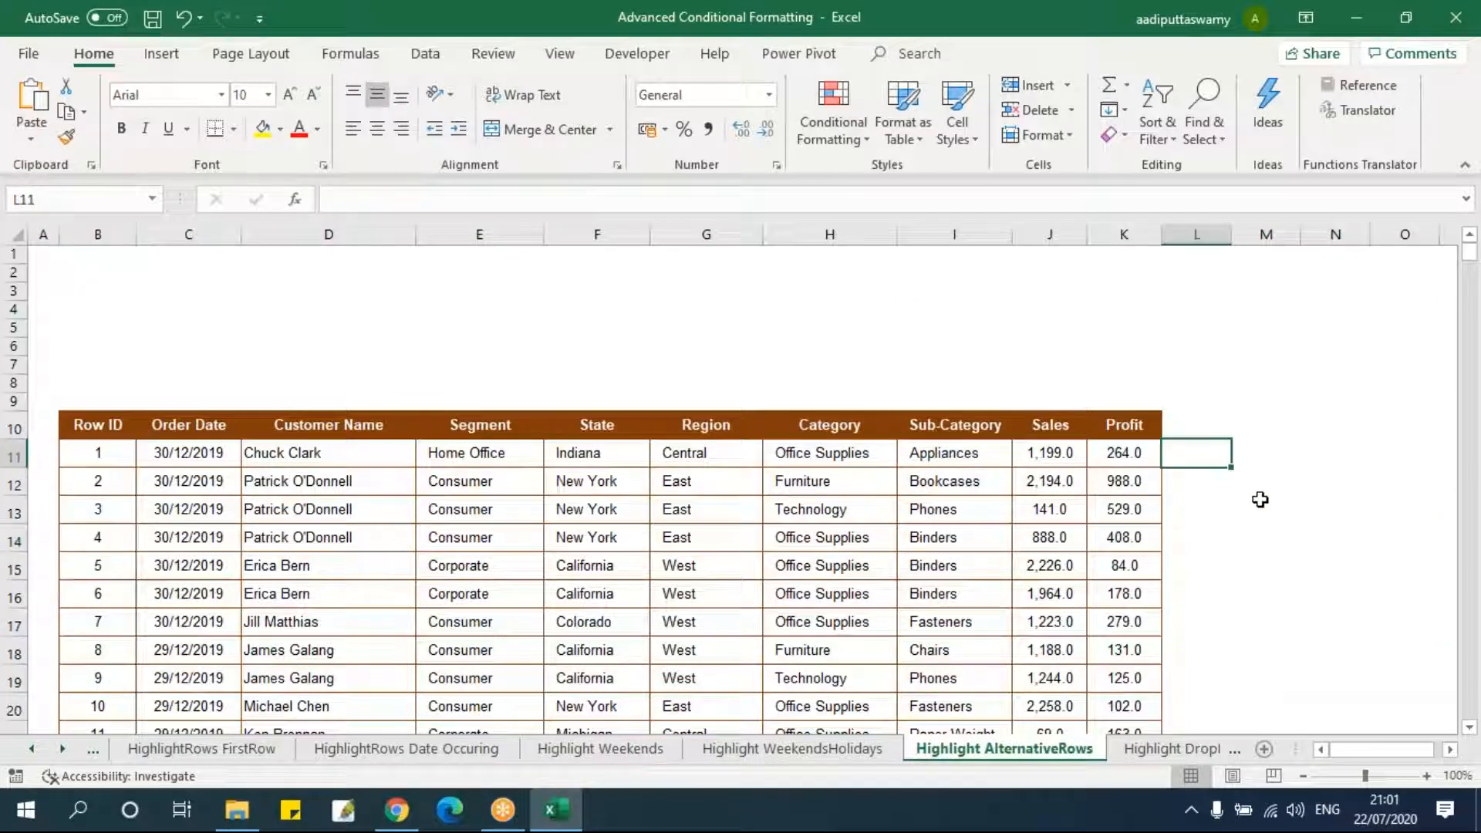
text(=row)
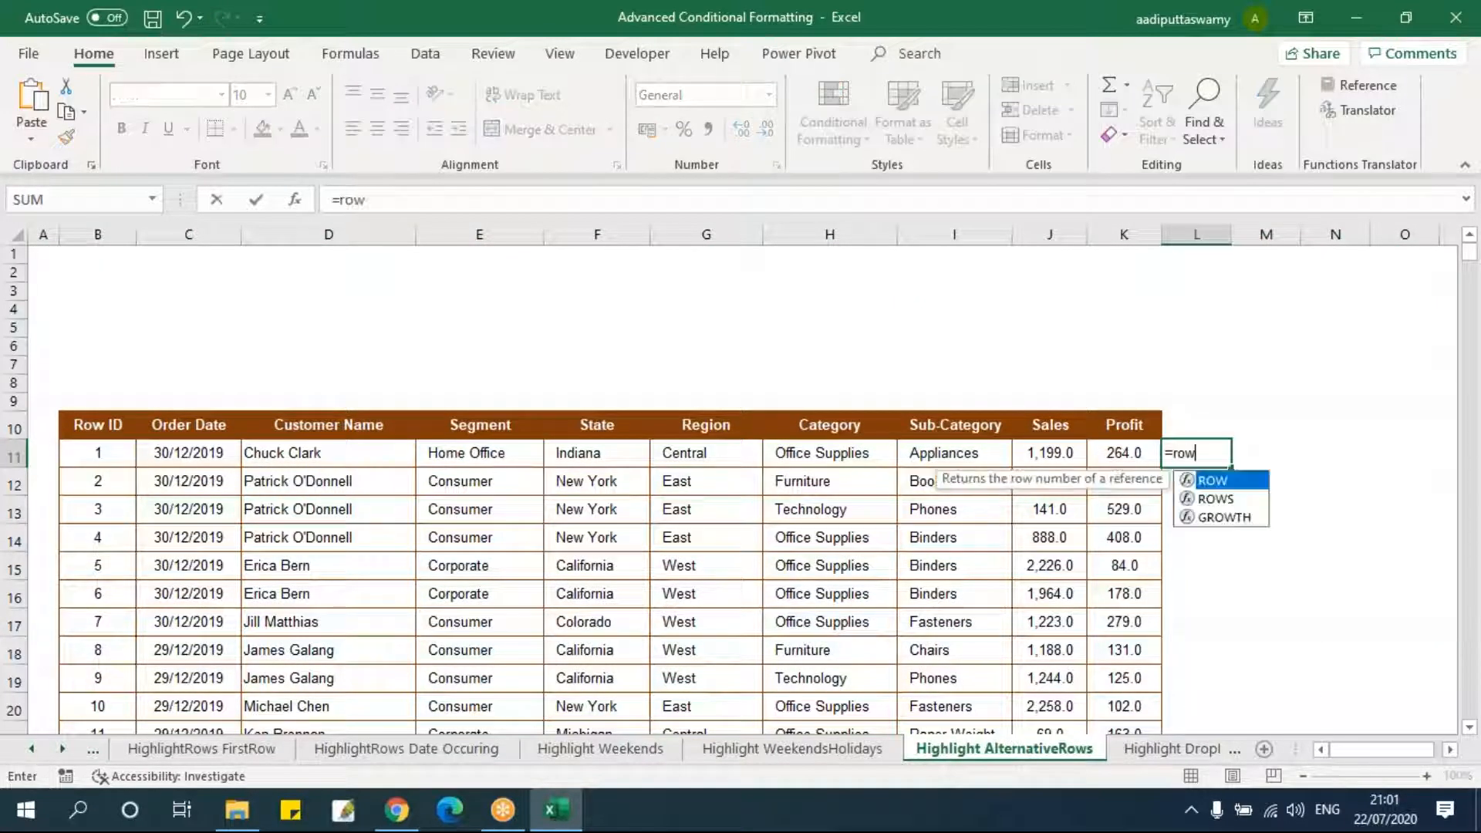
text(()
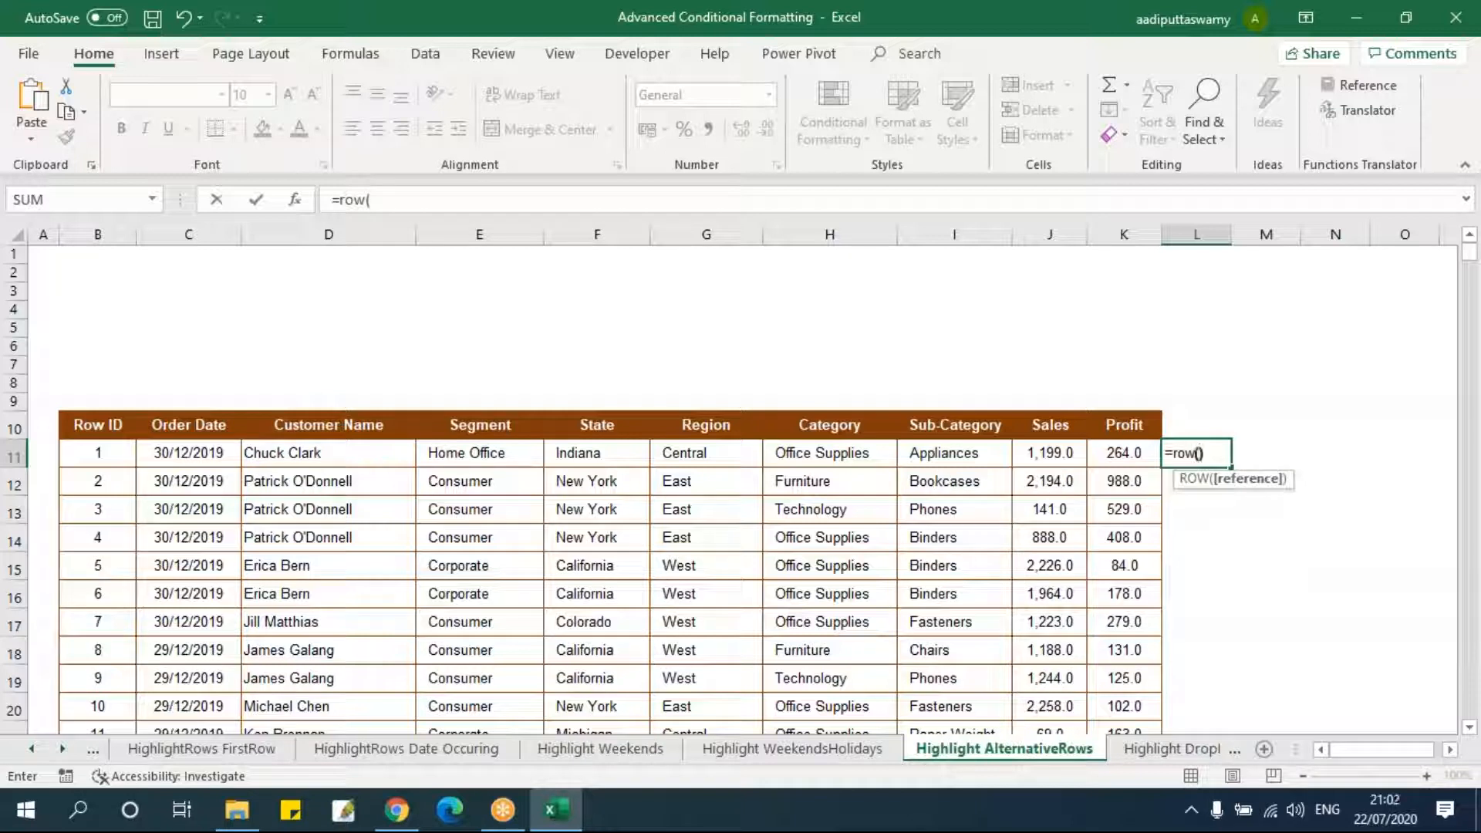
text())
key(Return)
key(Down)
key(Up)
key(Up)
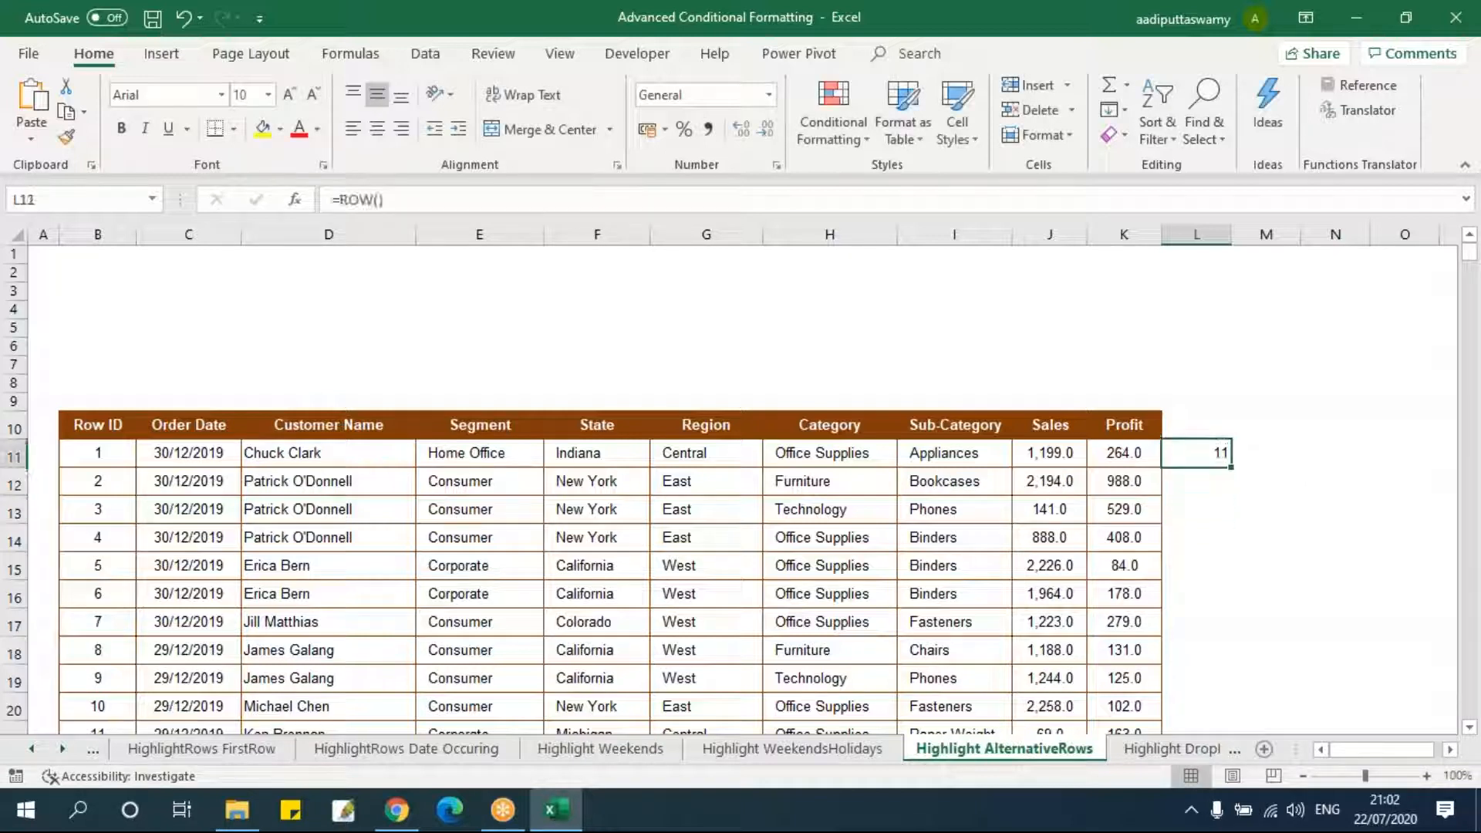
drag(1231, 467, 1269, 626)
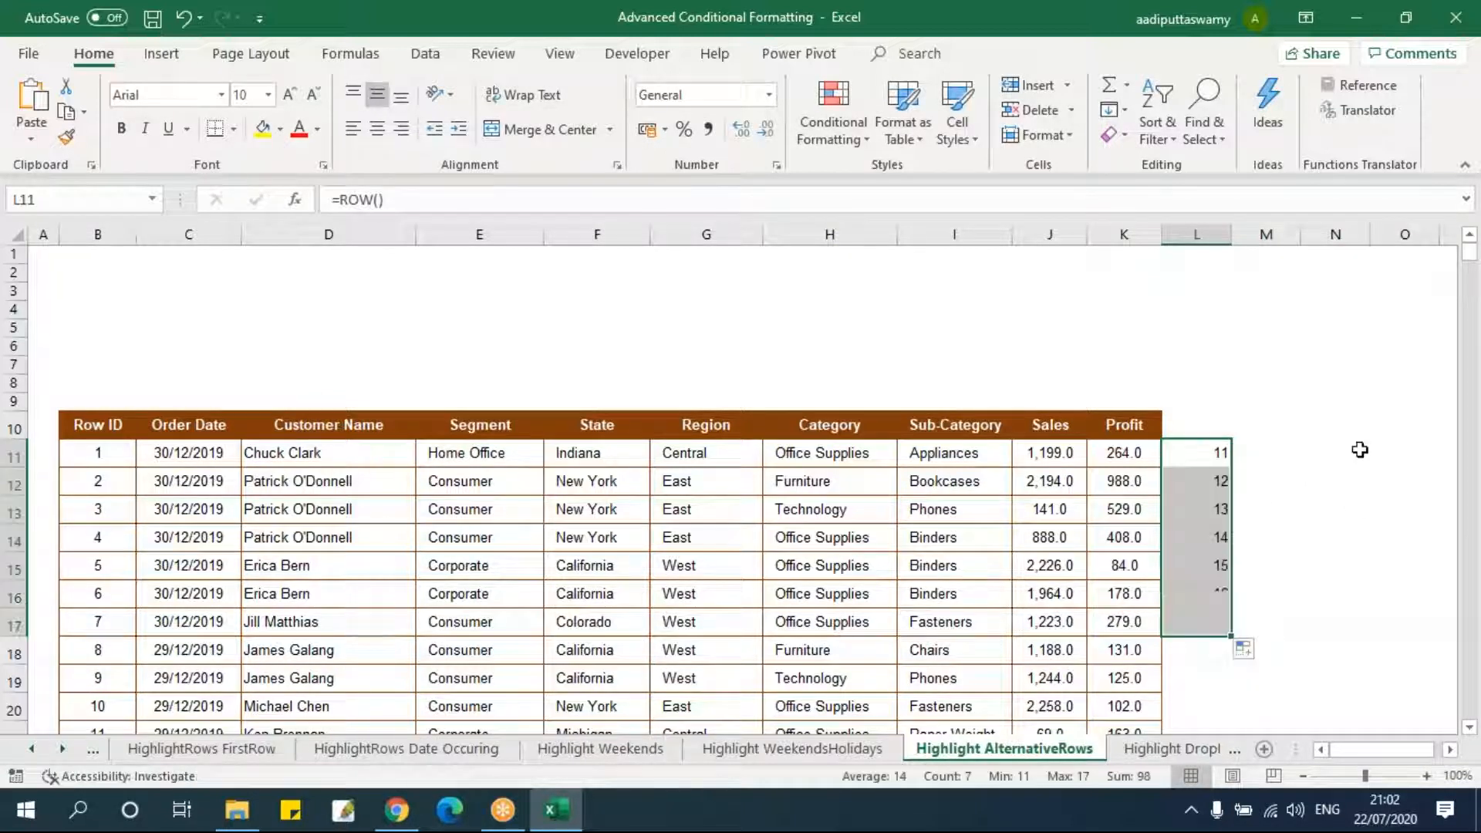
- Wrap the formula in L11 as =ISEVEN(ROW()) and fill it down to L17
click(1210, 460)
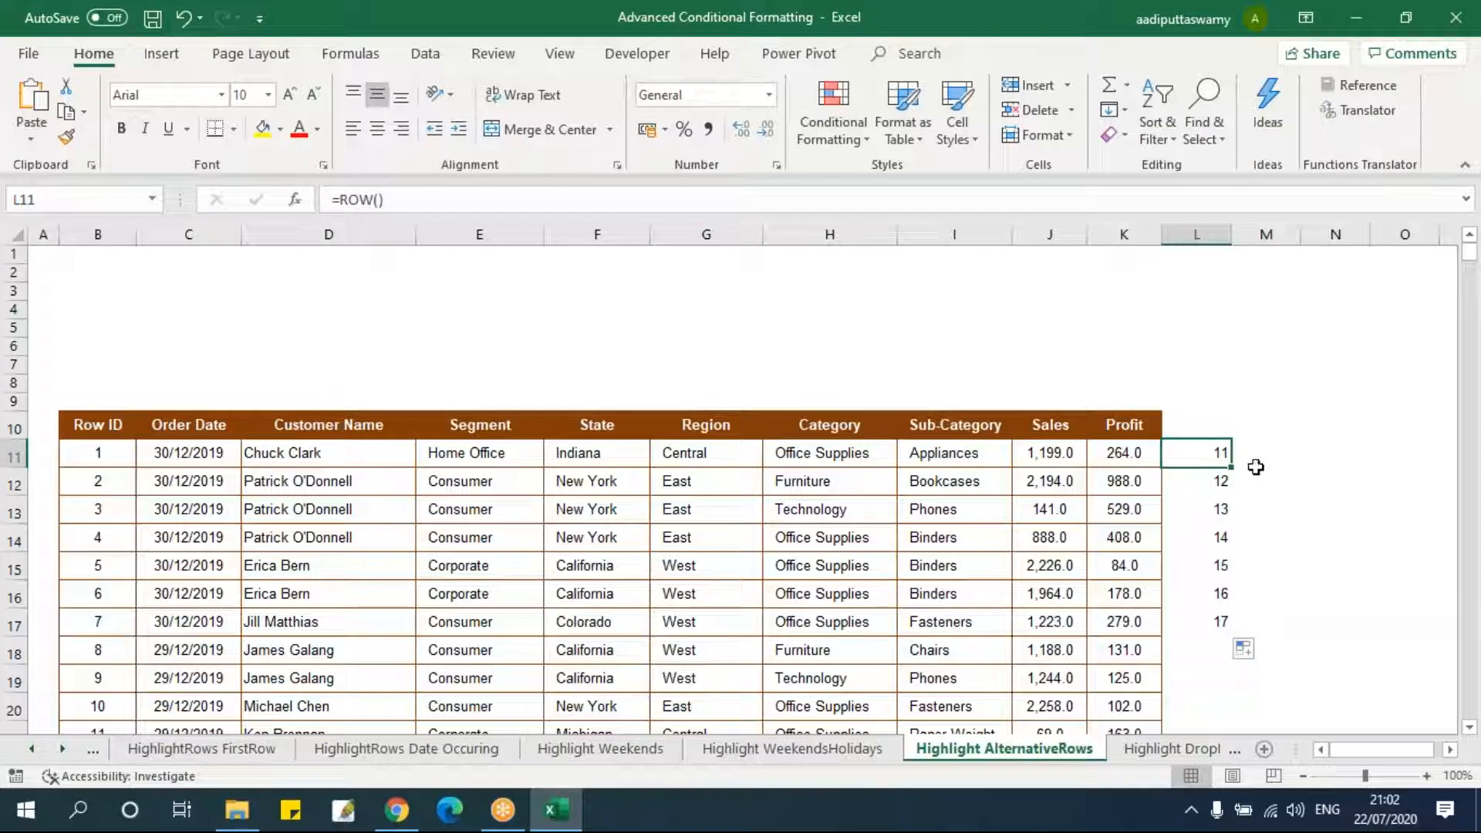
double_click(1211, 456)
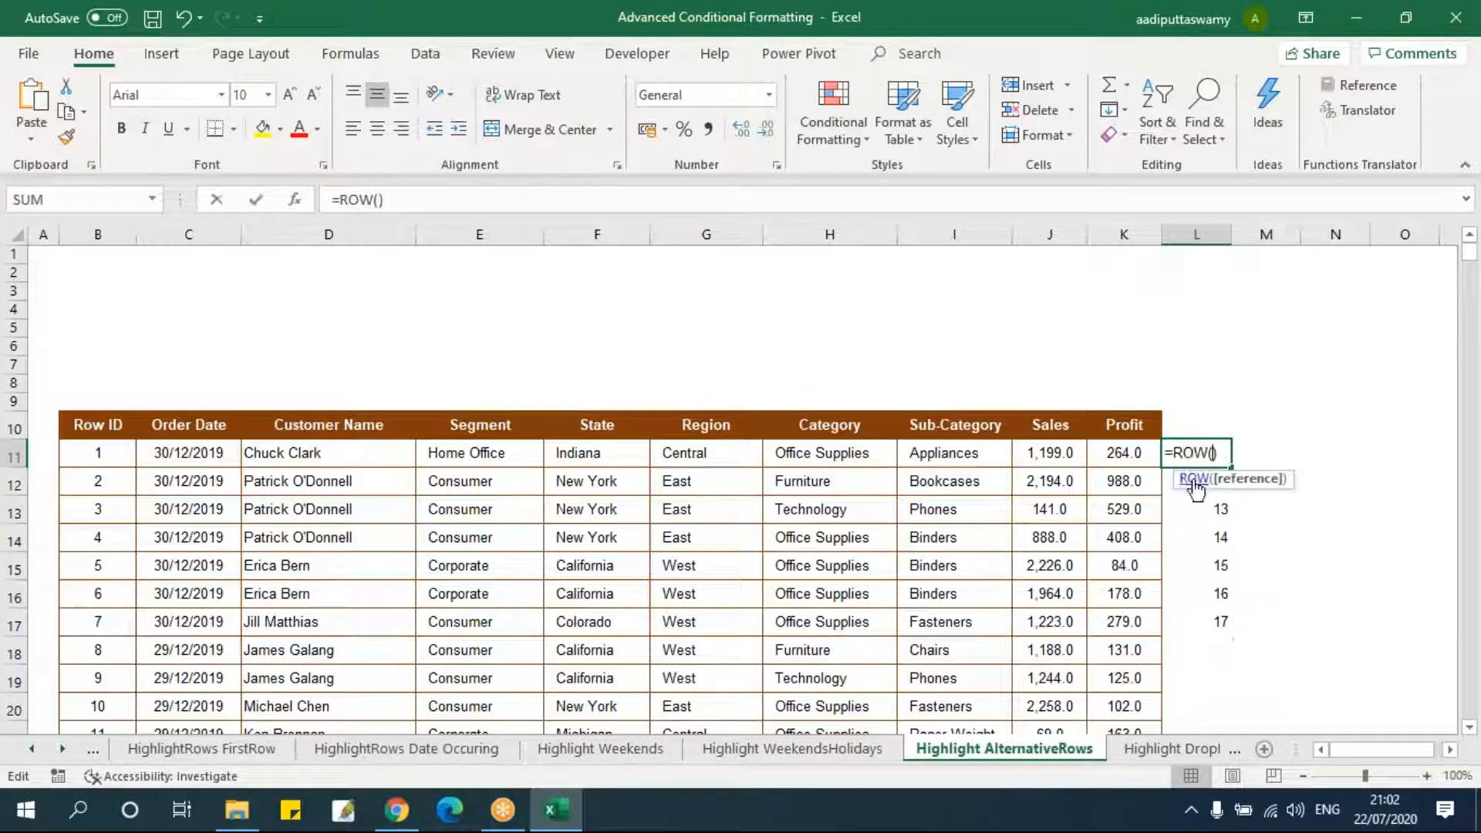
text(iseven)
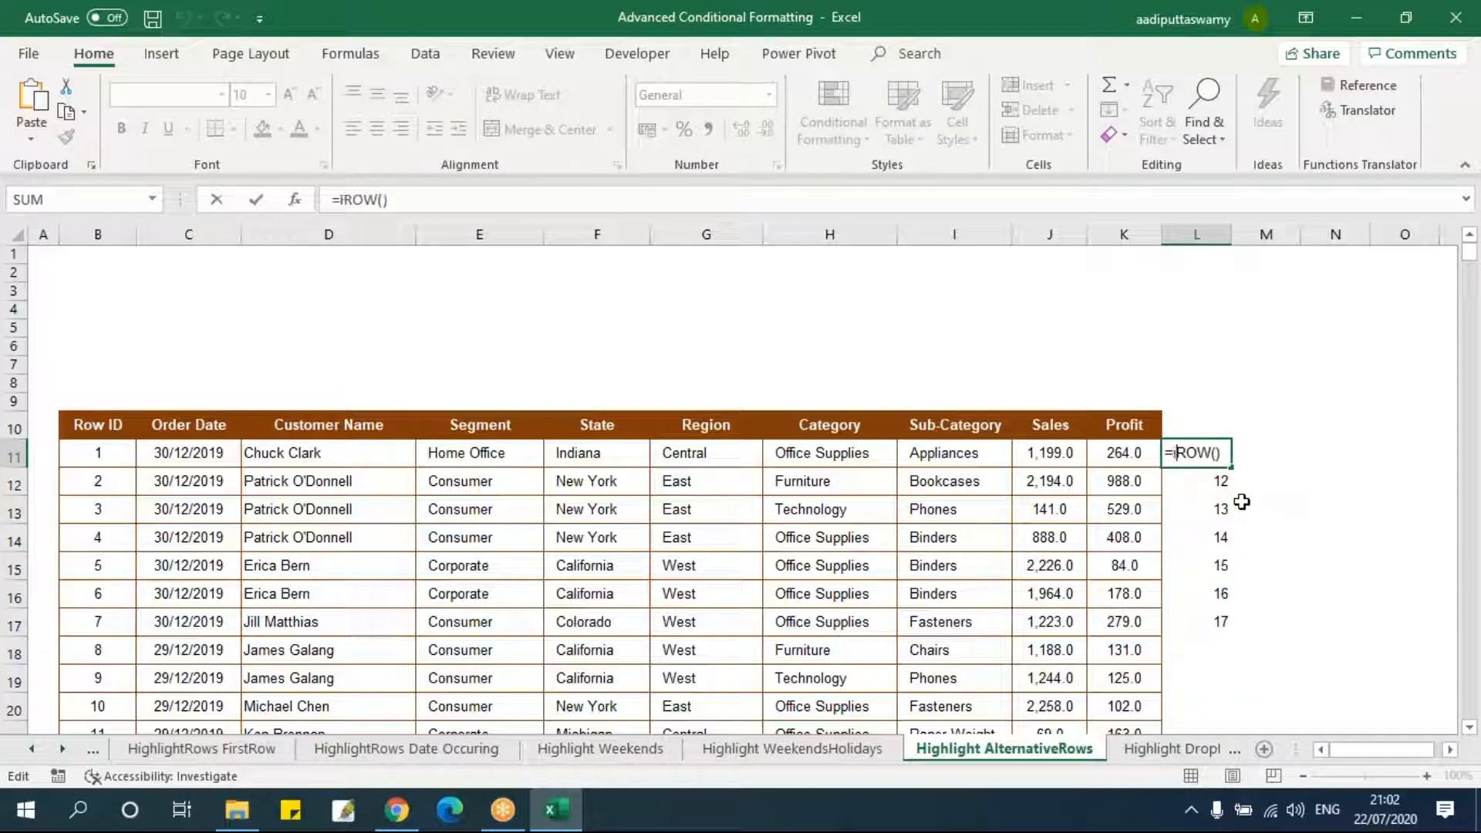
text(()
key(Return)
key(Return)
double_click(1231, 467)
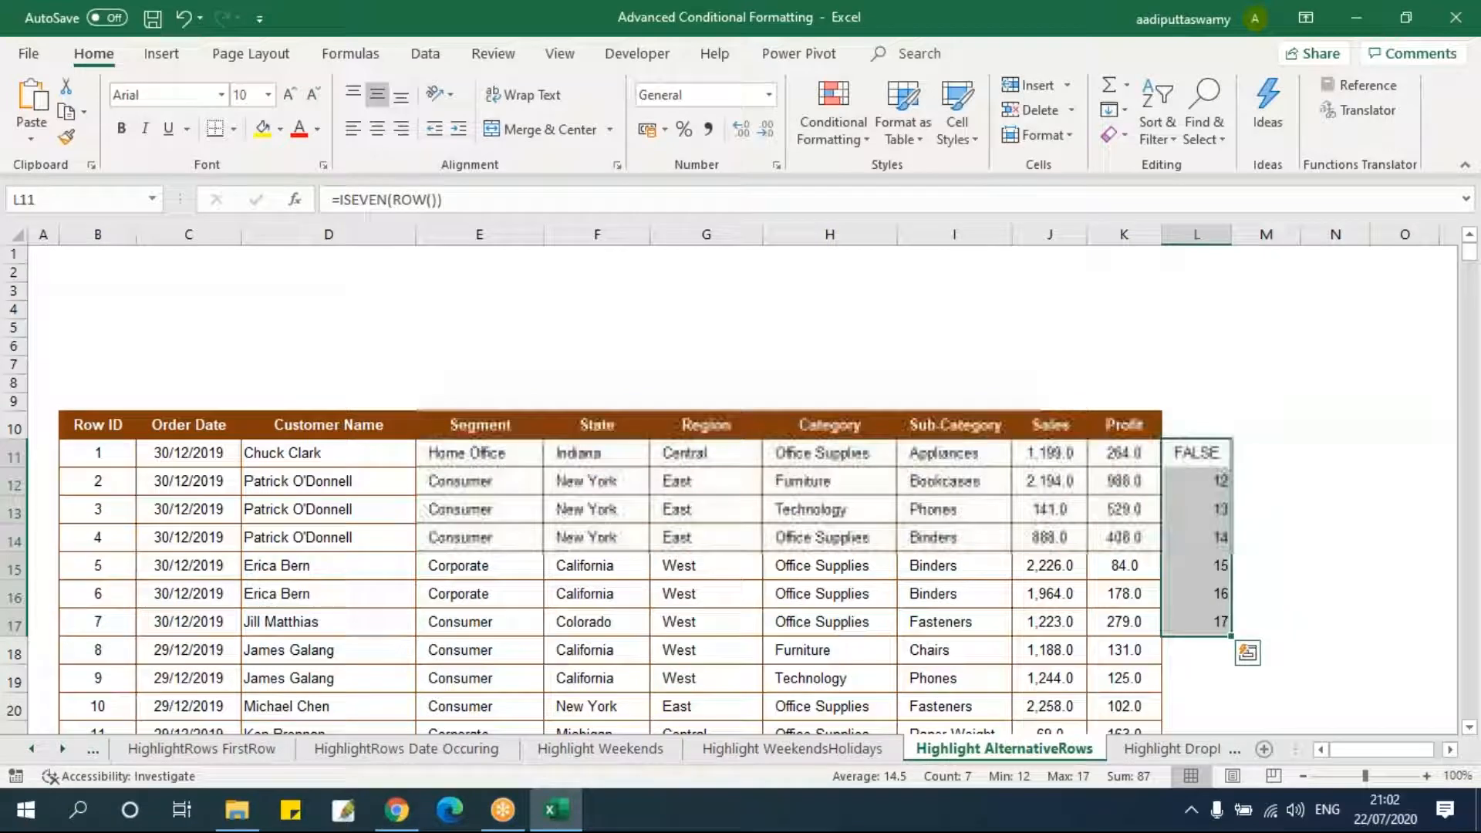
- Compare the ISEVEN results in column L with the row numbers of rows 11 to 13
click(1209, 460)
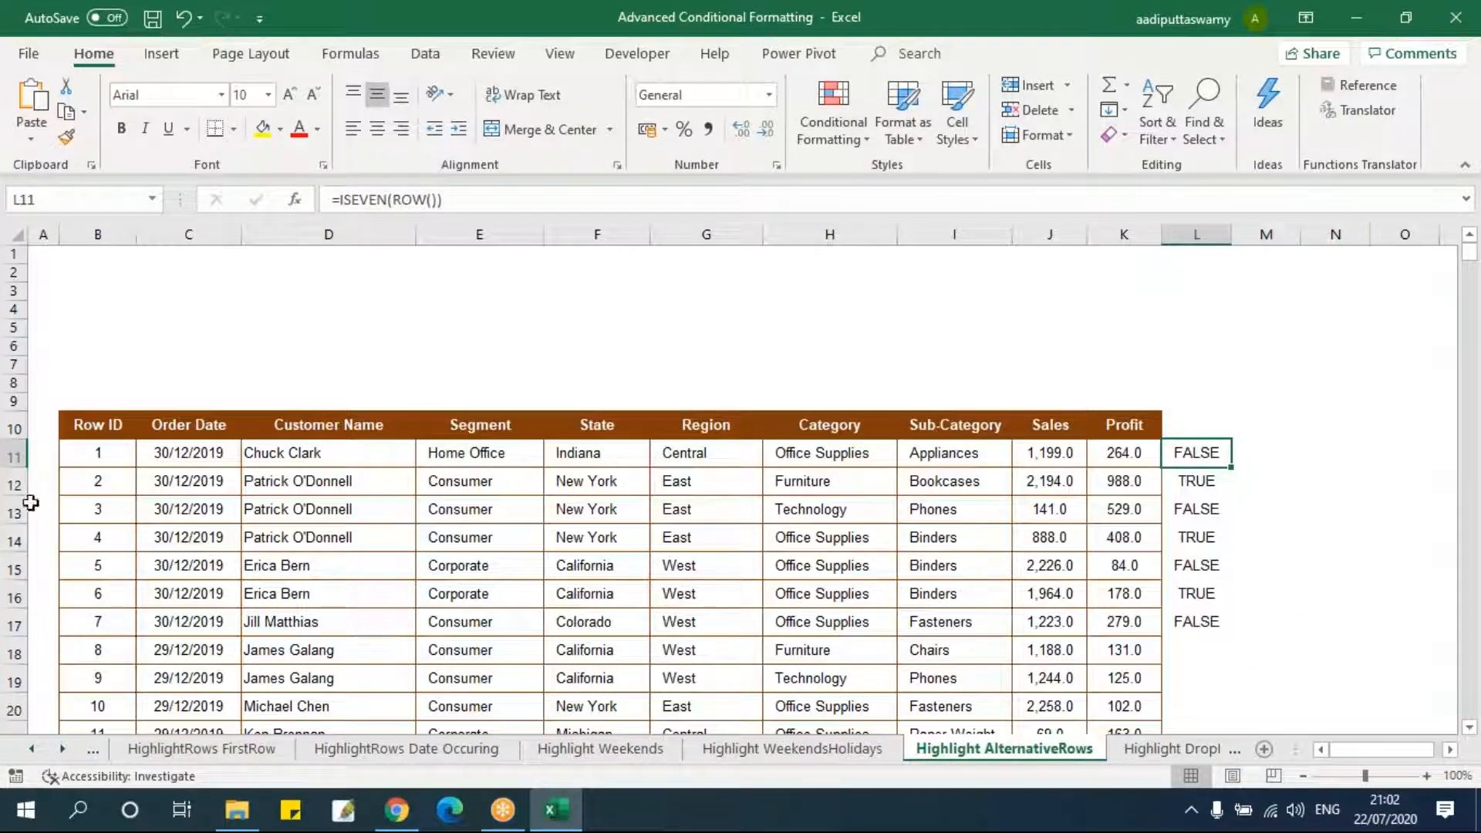
click(28, 484)
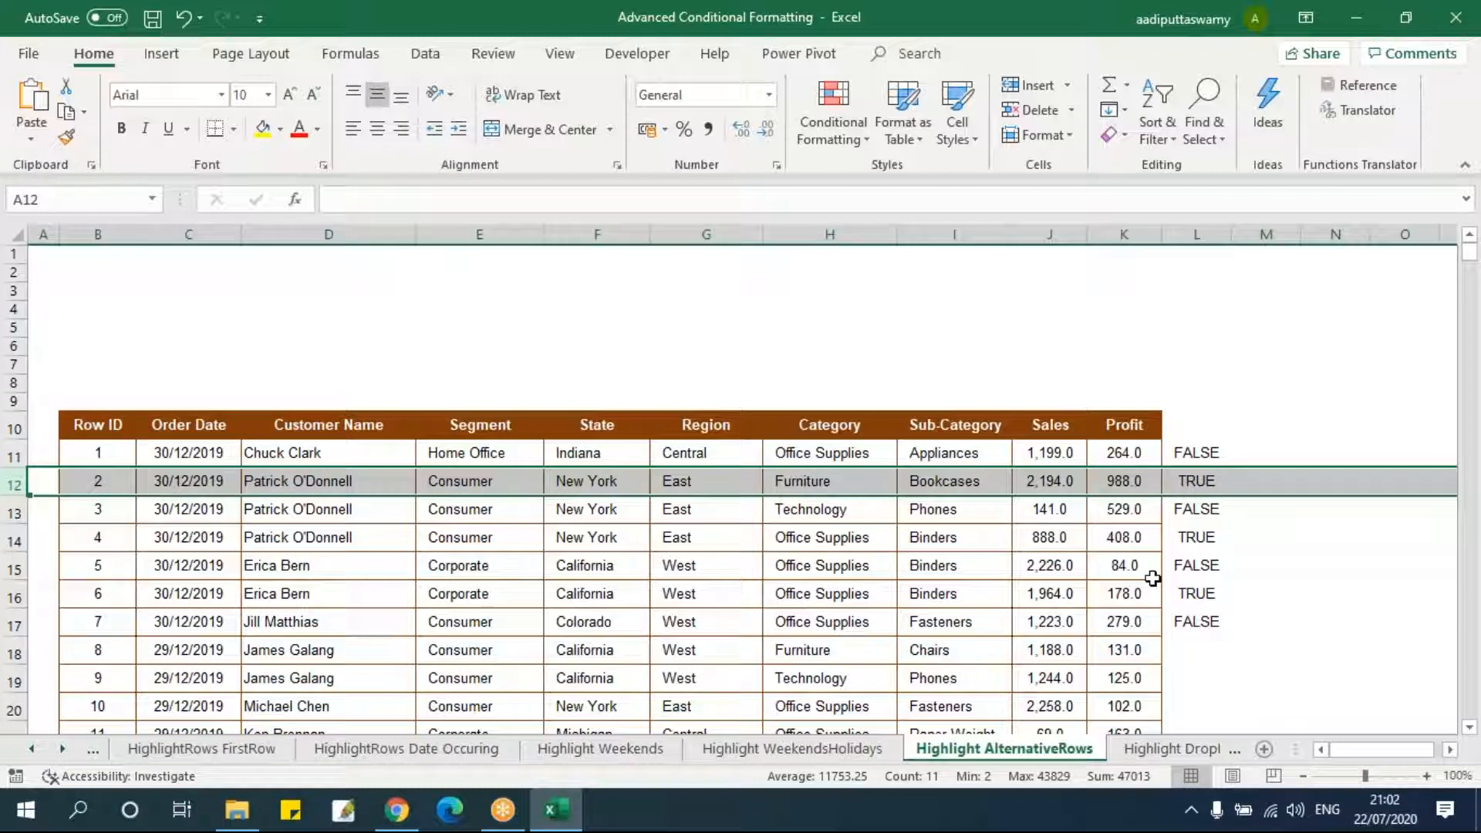
click(29, 512)
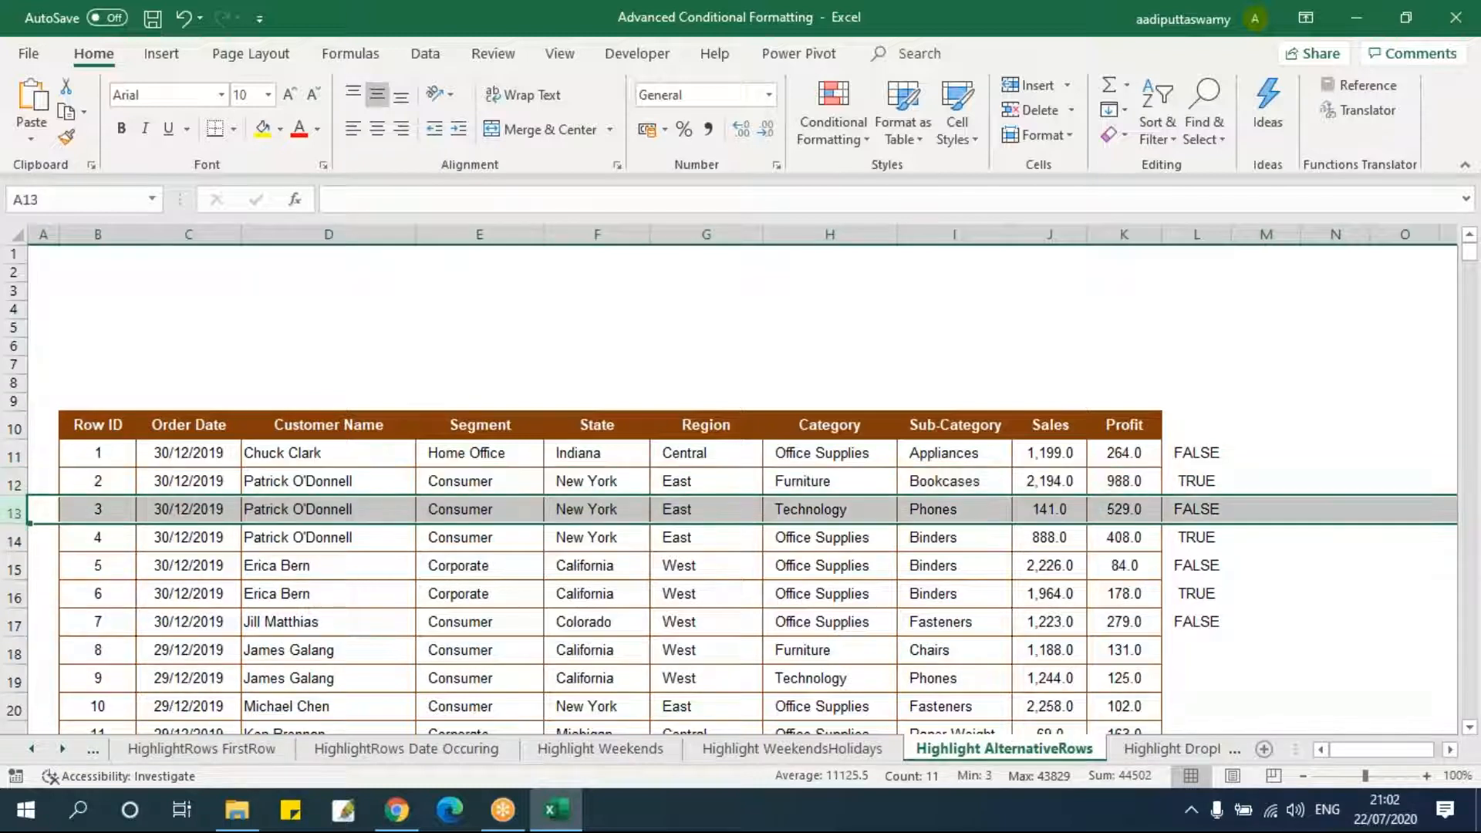
- Copy the text of the ISEVEN formula in L11, leave the cell unaltered, and clear the helper formulas in L11:L17
click(1200, 458)
drag(478, 199, 257, 214)
key(Escape)
key(ctrl+shift+Down)
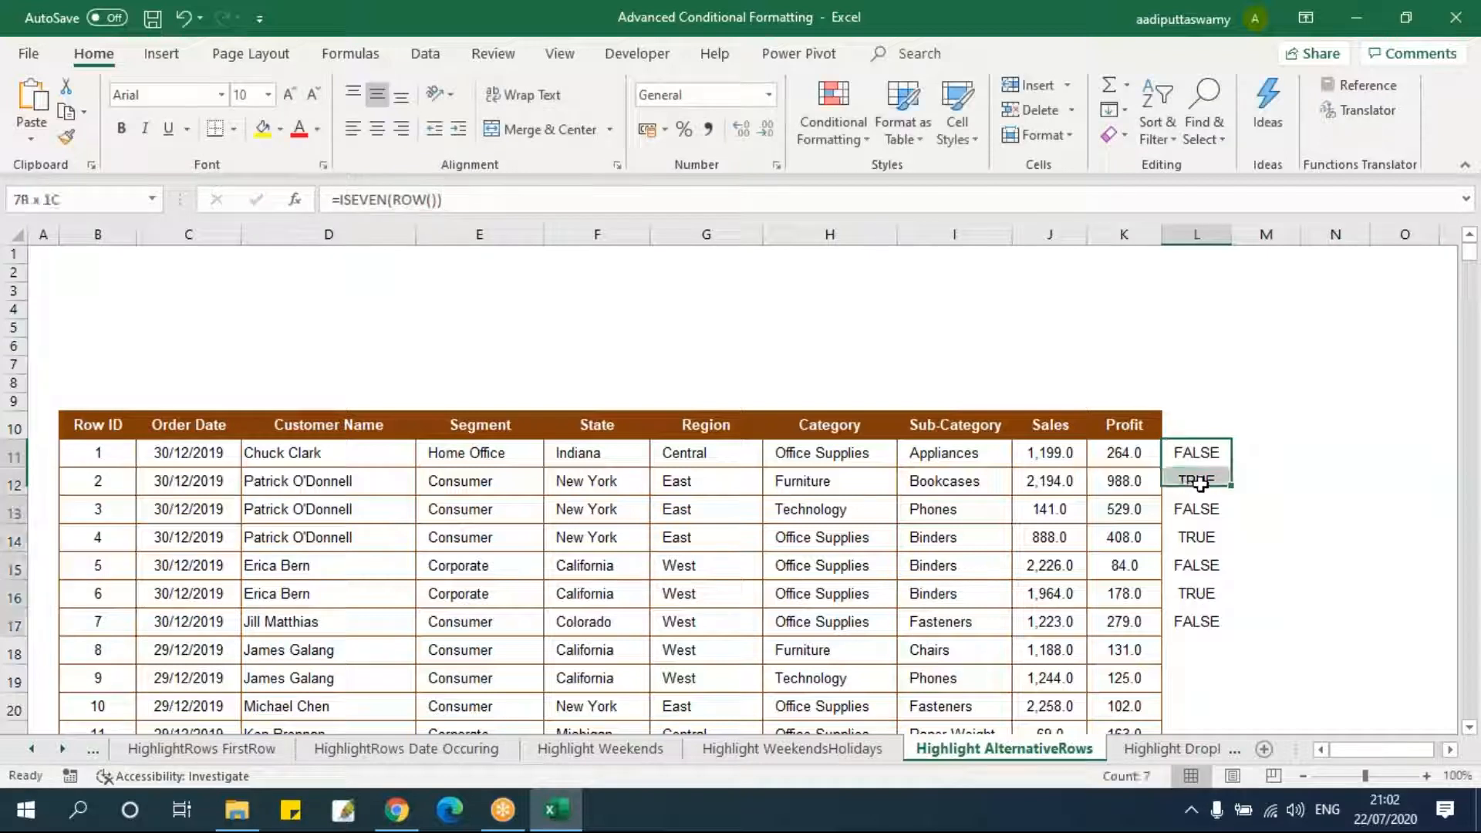
key(Delete)
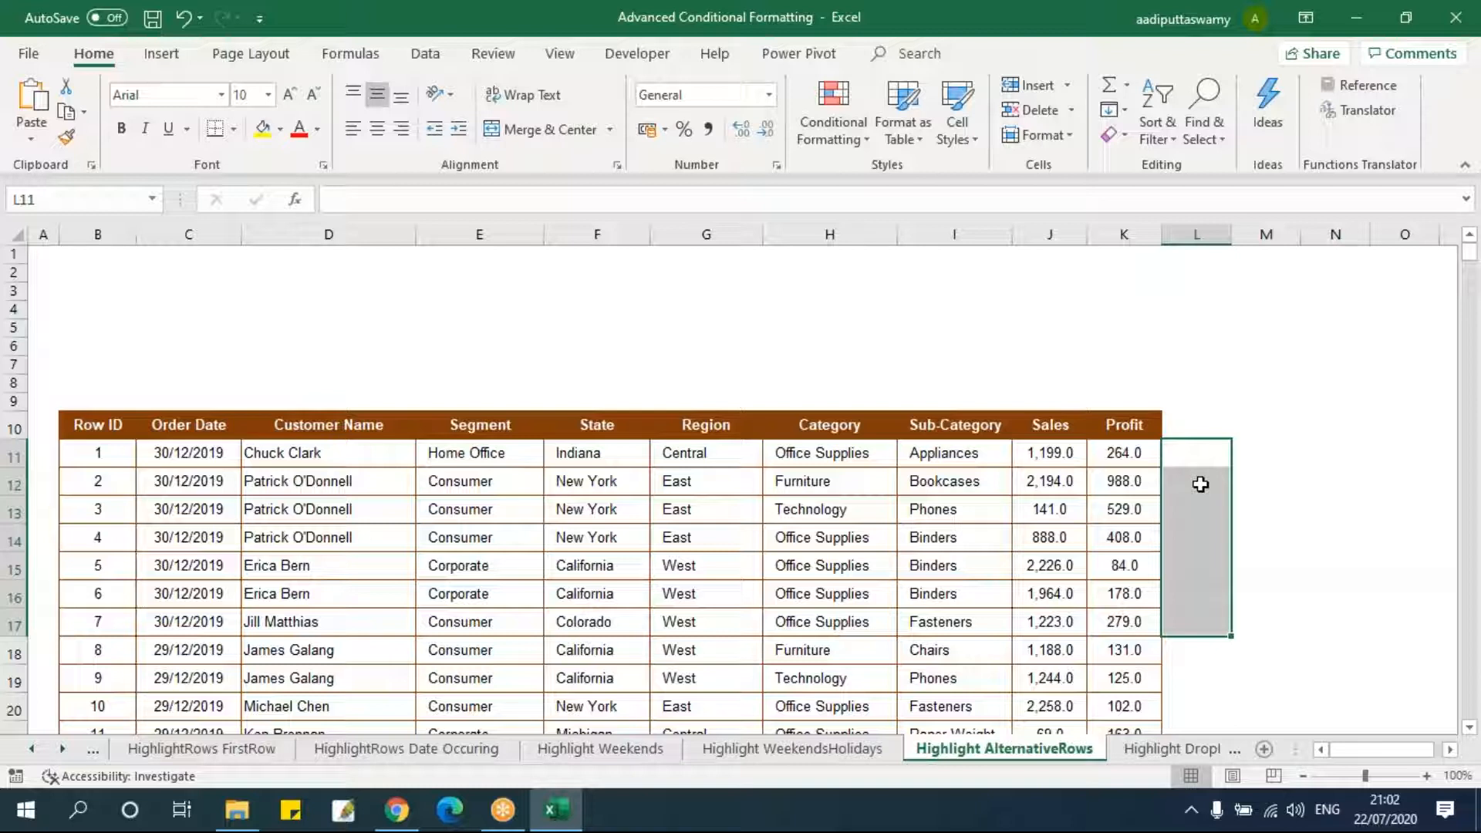
drag(1196, 450, 1198, 614)
- Start a formula-based conditional formatting rule on B11:K3322 using the copied formula =ISEVEN(ROW())
click(120, 457)
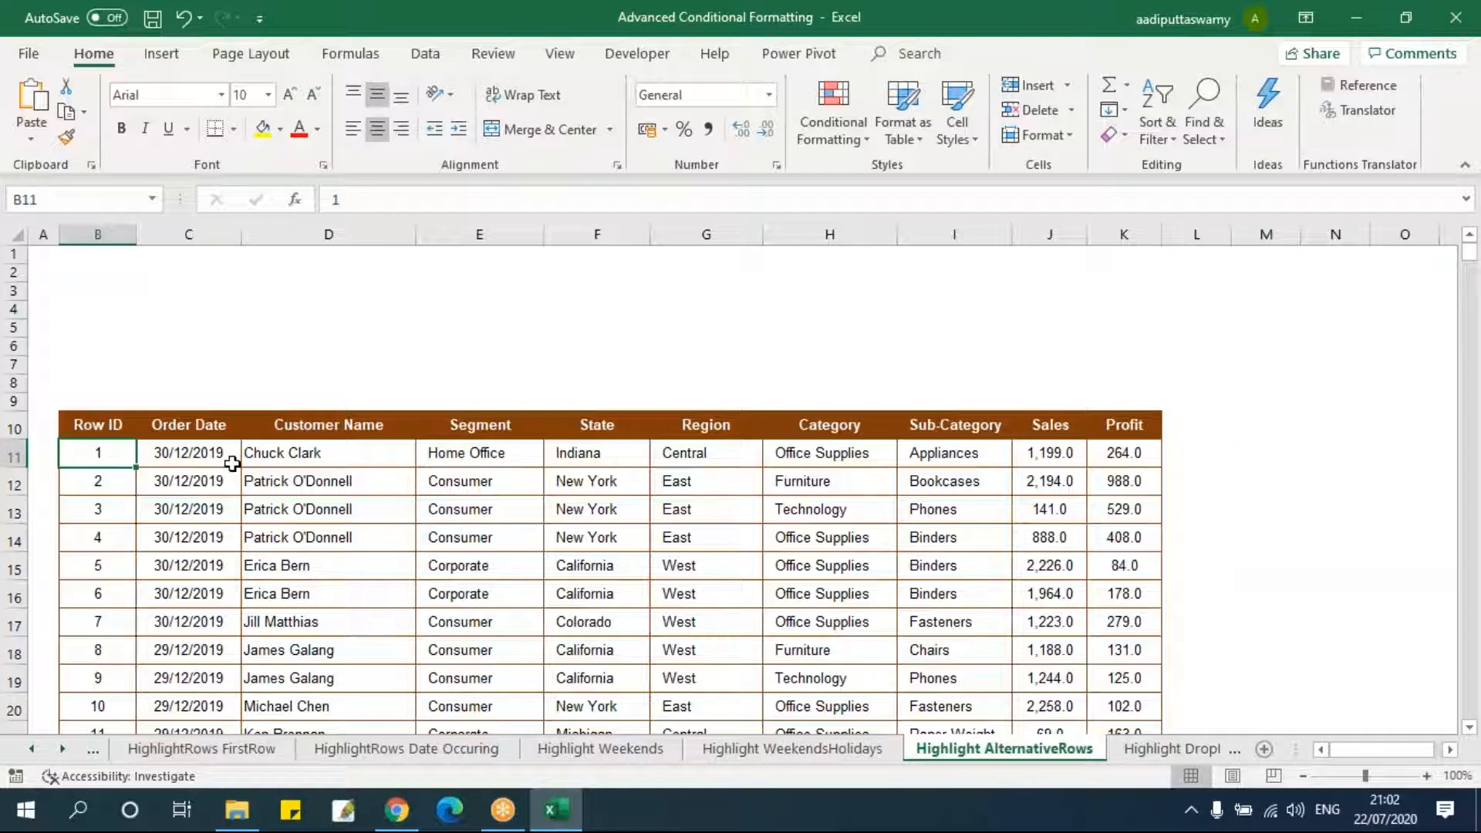
key(ctrl+shift+Right)
key(ctrl+shift+Down)
click(850, 118)
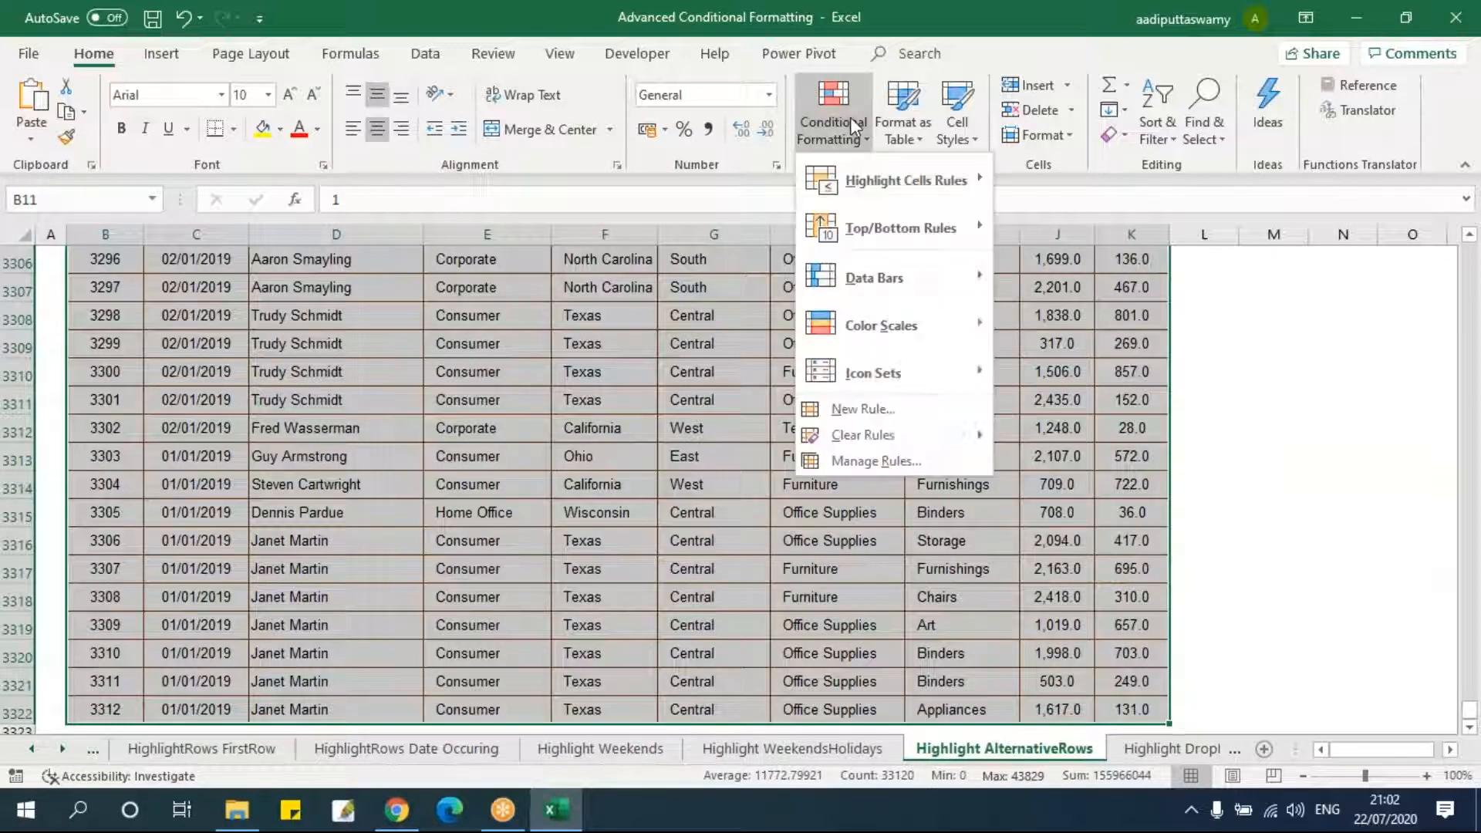
click(892, 410)
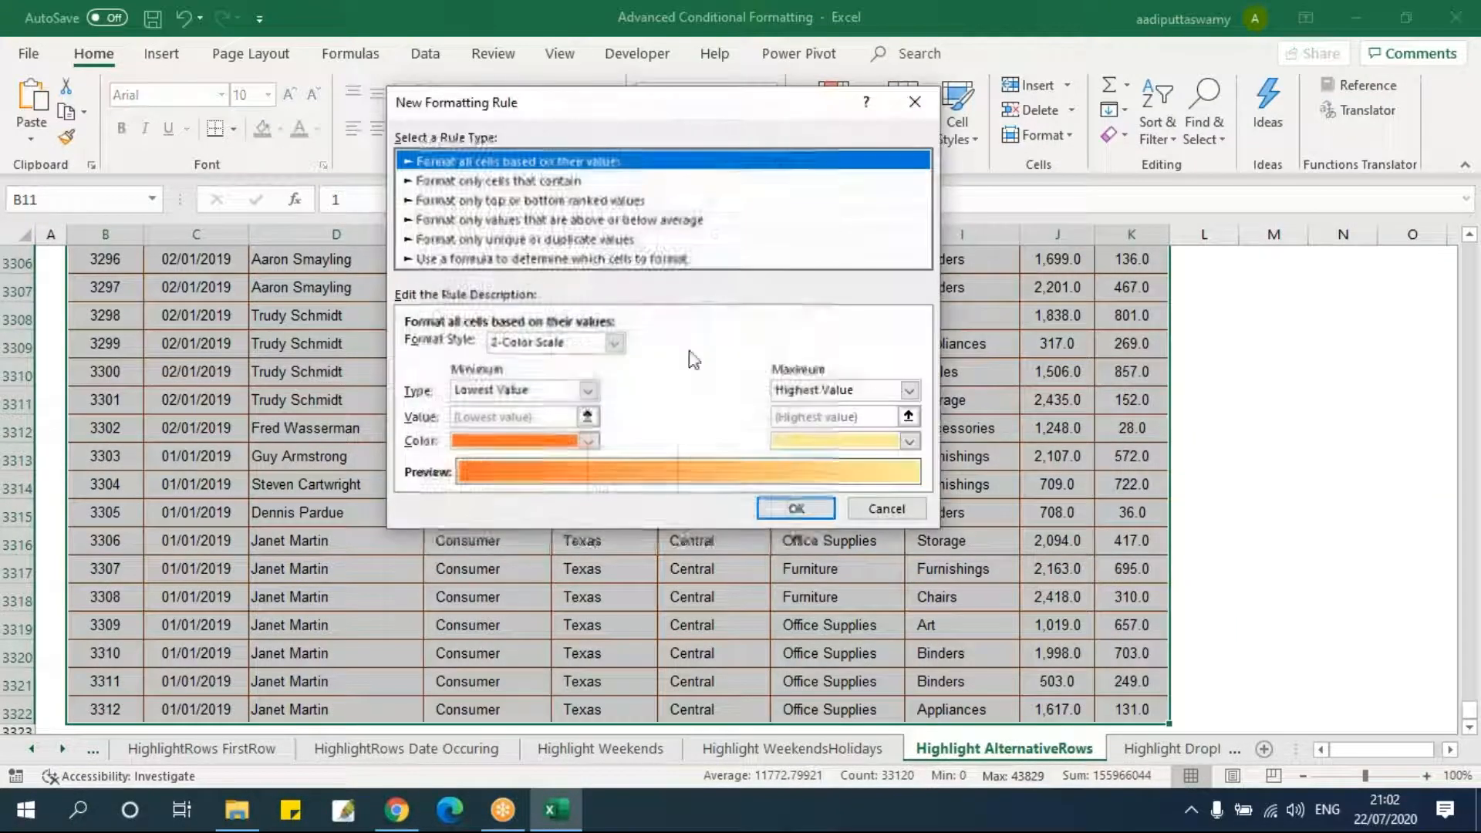
click(501, 260)
click(524, 347)
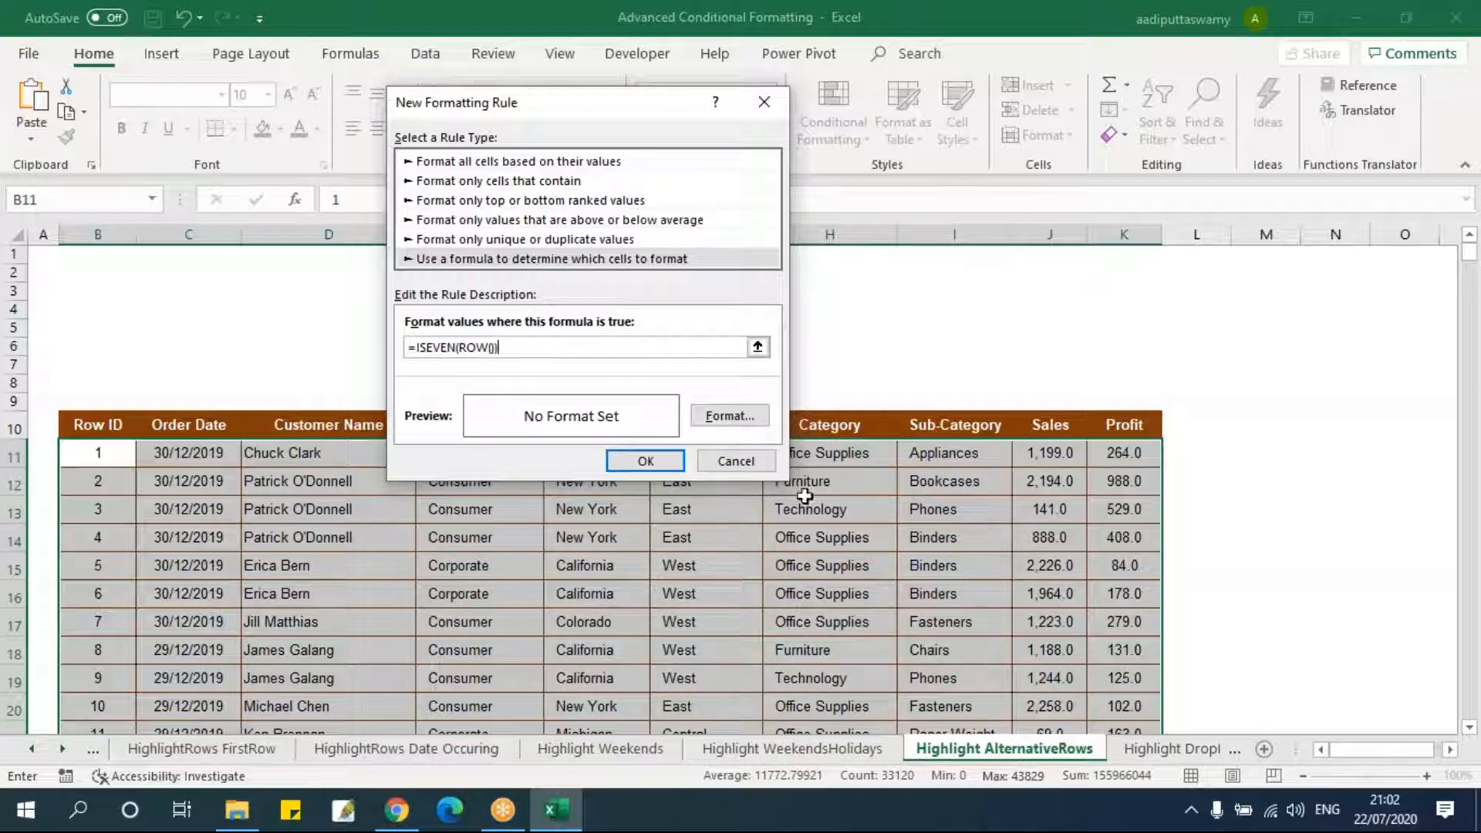
- Give the ISEVEN rule a light orange fill, apply it, and review the alternate-row shading down the table
click(752, 424)
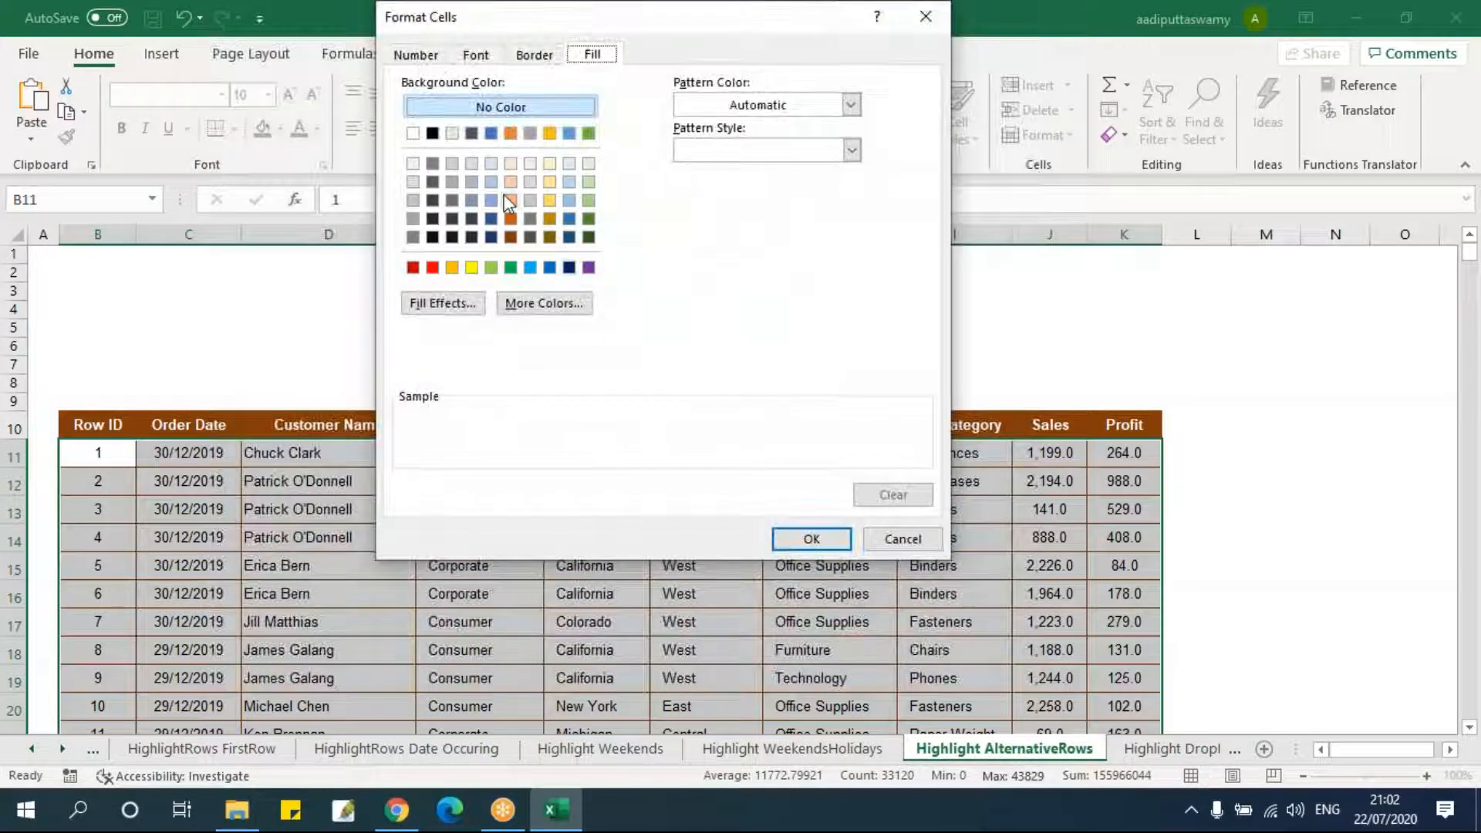
click(508, 200)
click(810, 538)
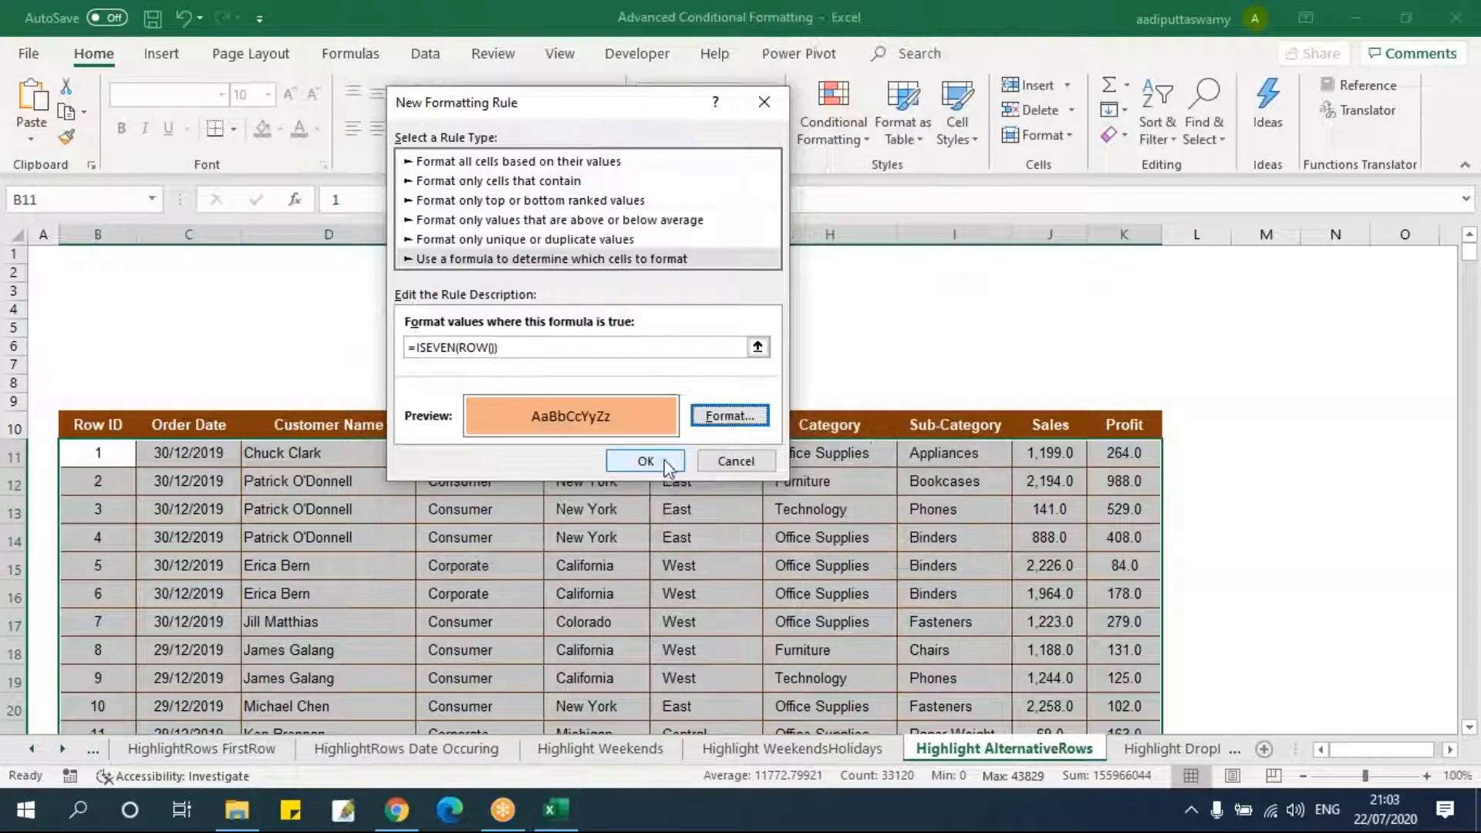
click(646, 462)
click(628, 537)
scroll(630, 539, down, 1)
scroll(630, 538, down, 11)
scroll(629, 539, up, 5)
scroll(629, 539, up, 6)
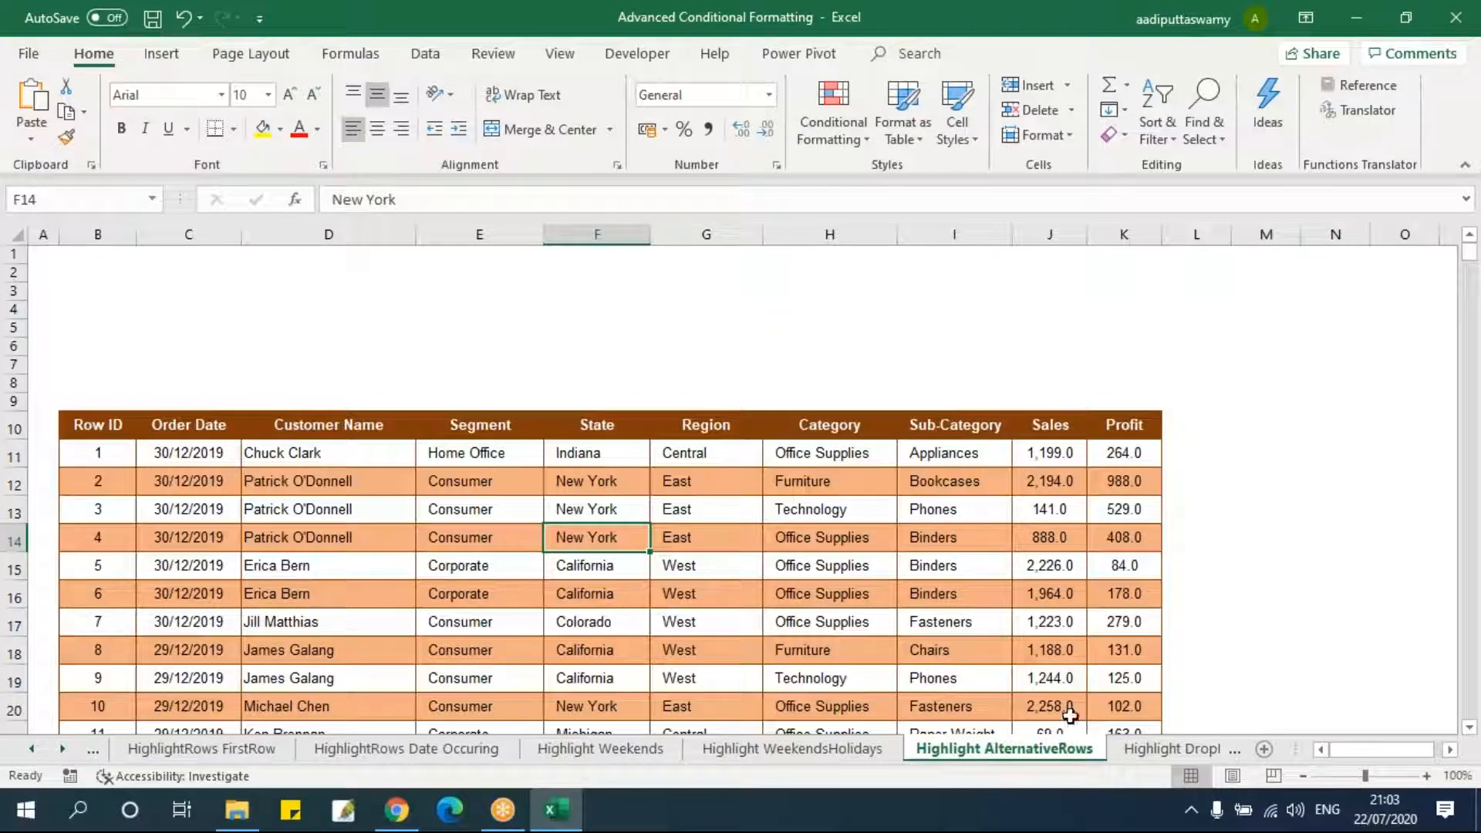
- Open the Highlight DropDown sheet and select a cell in its order table
click(1172, 749)
click(928, 561)
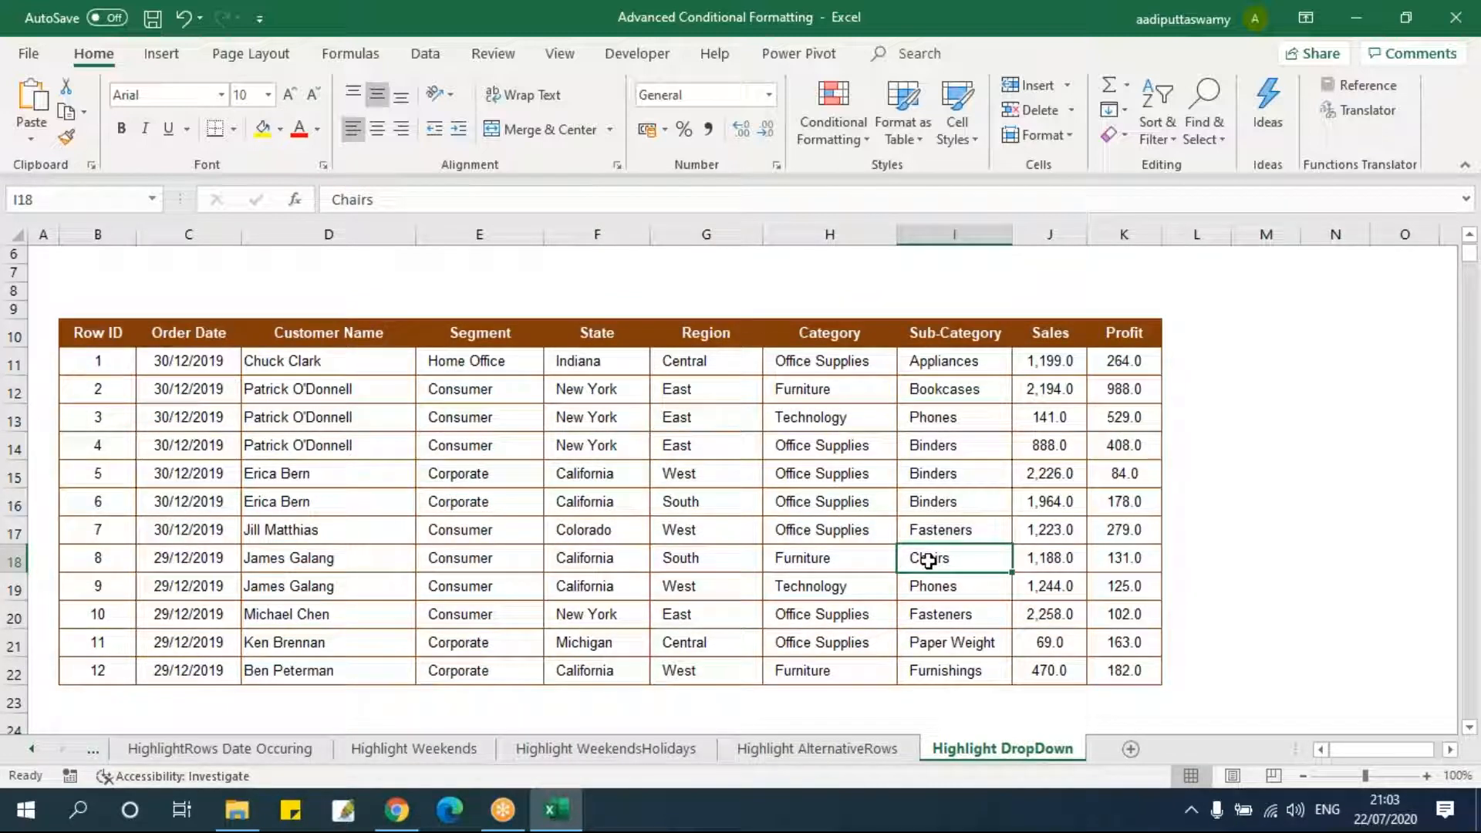
- Look back at the Highlight AlternativeRows and Highlight WeekendsHolidays sheets, and return to the Highlight DropDown sheet
click(218, 415)
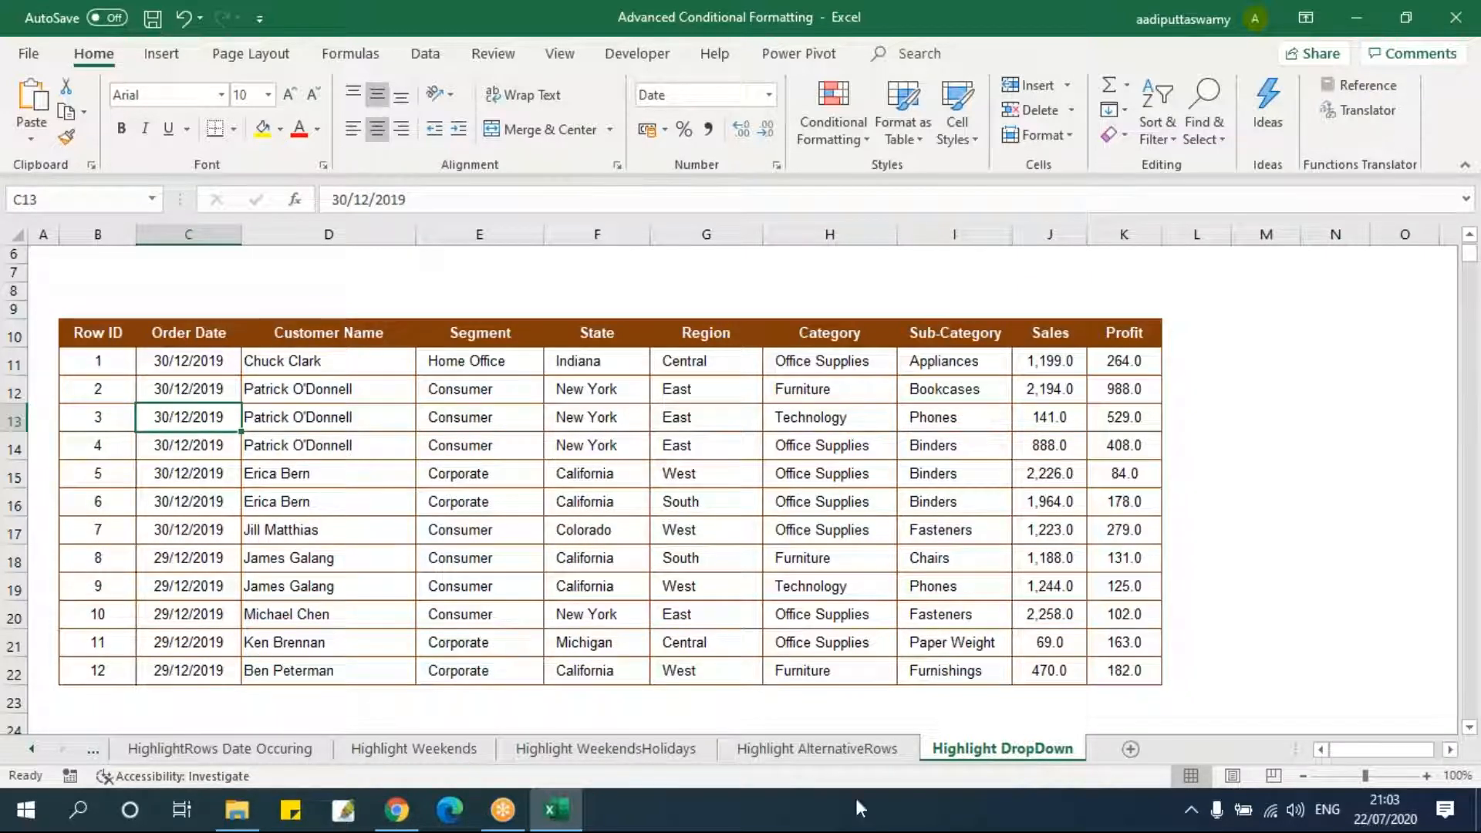
click(816, 748)
click(1181, 475)
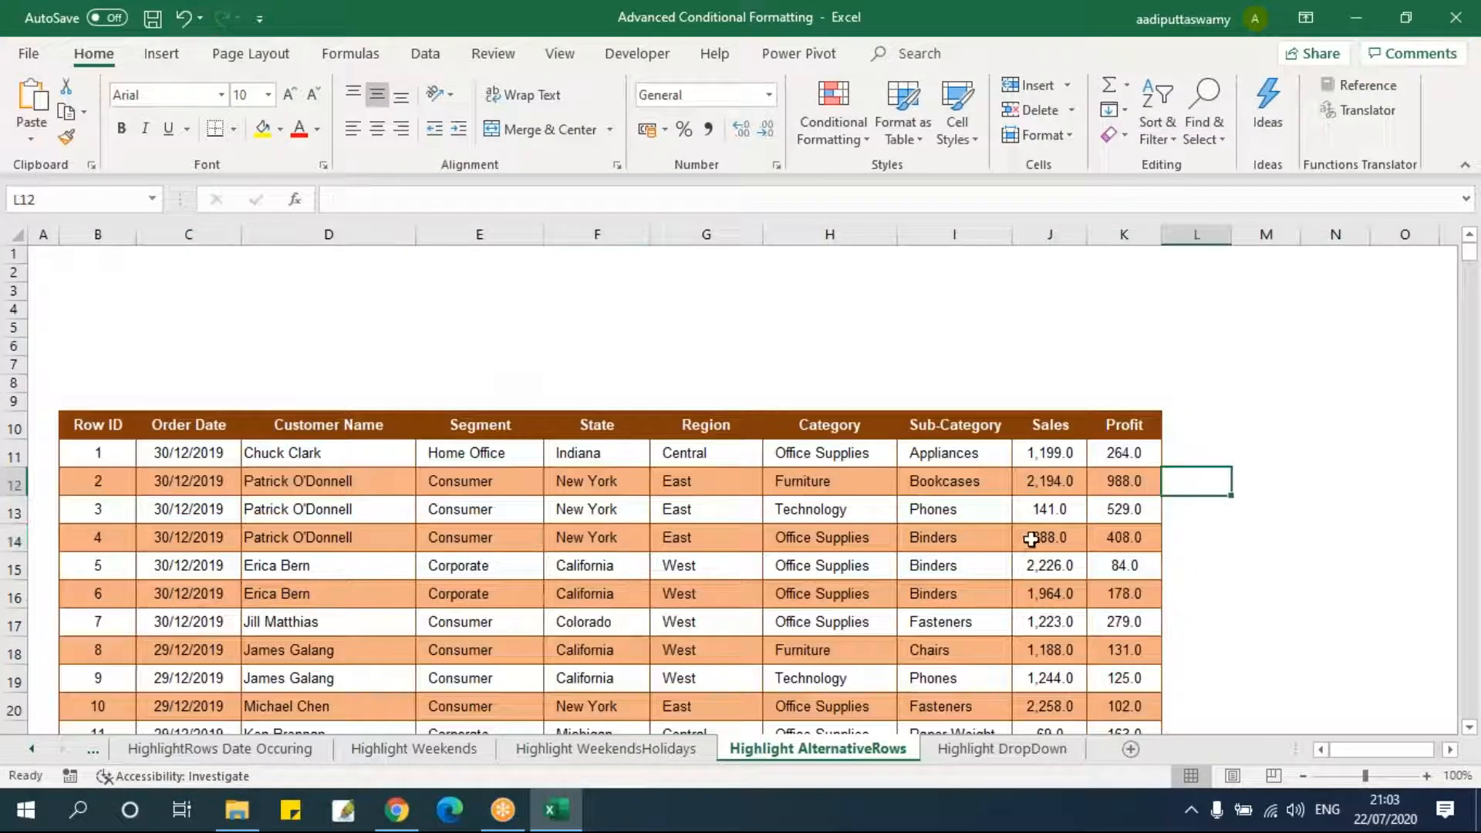
click(619, 749)
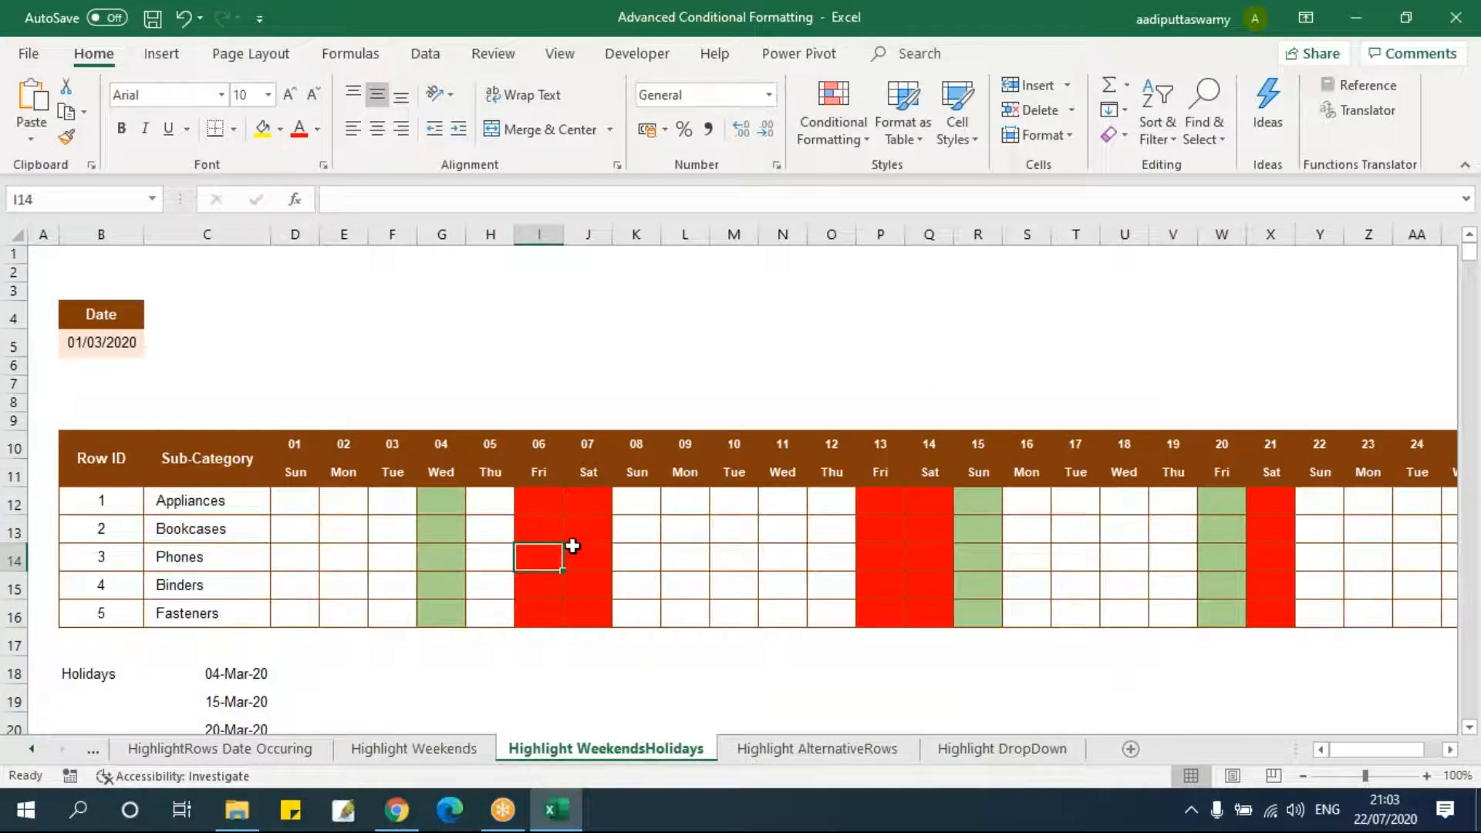
click(31, 749)
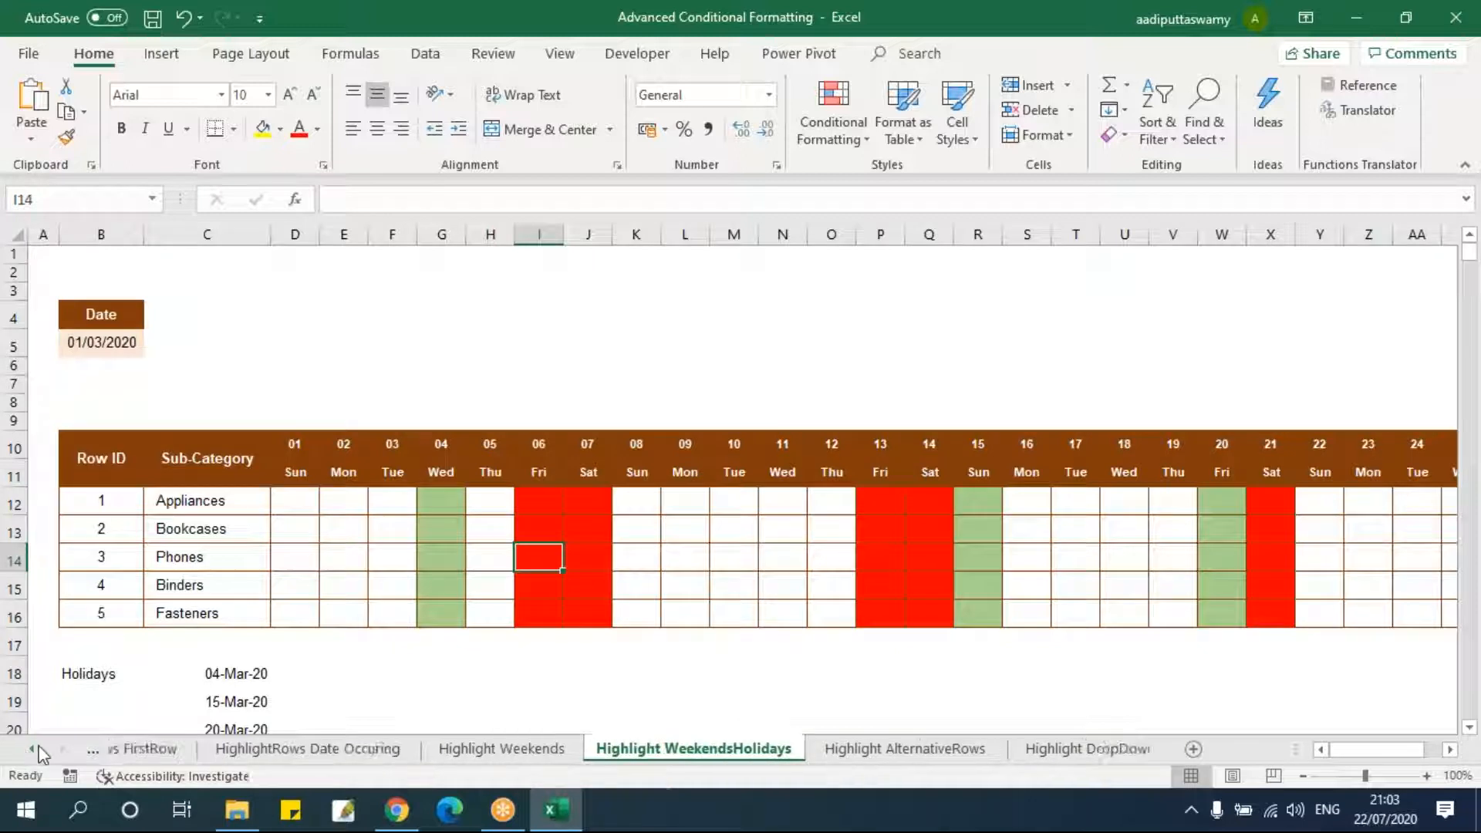
click(65, 749)
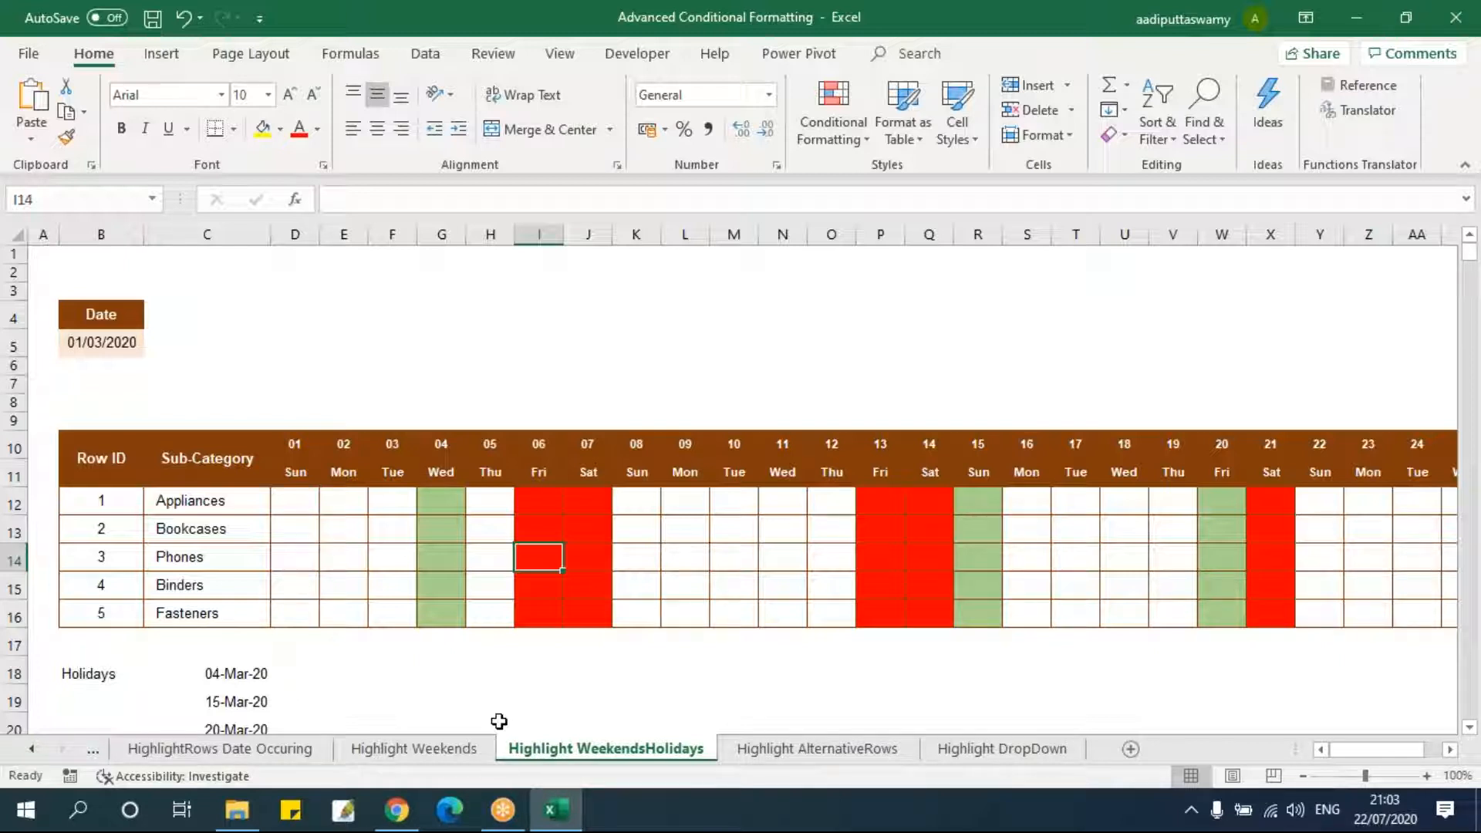
click(1005, 752)
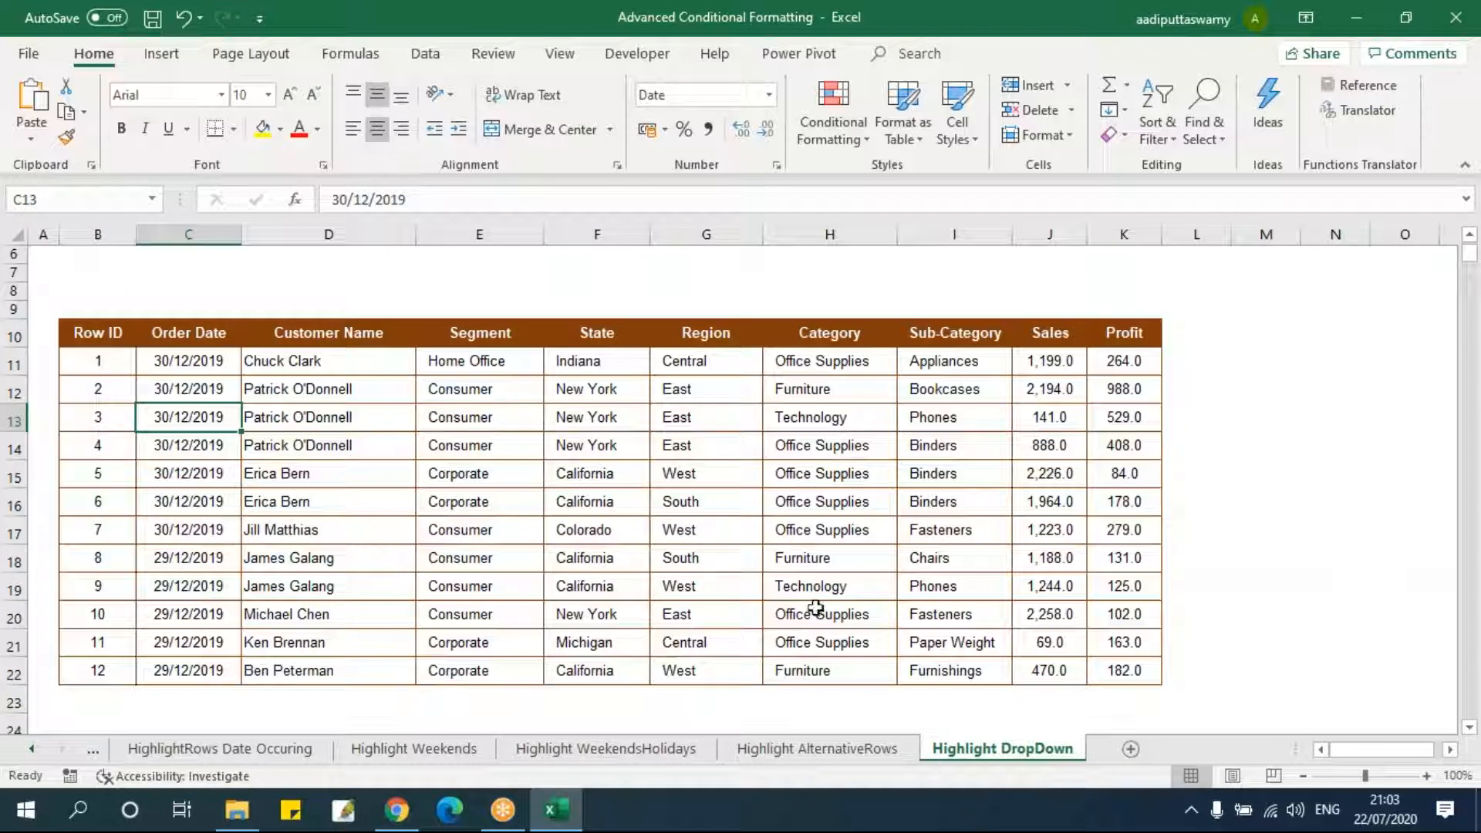
- Examine the Region column of the order table and the rows its Central and East entries belong to
click(703, 340)
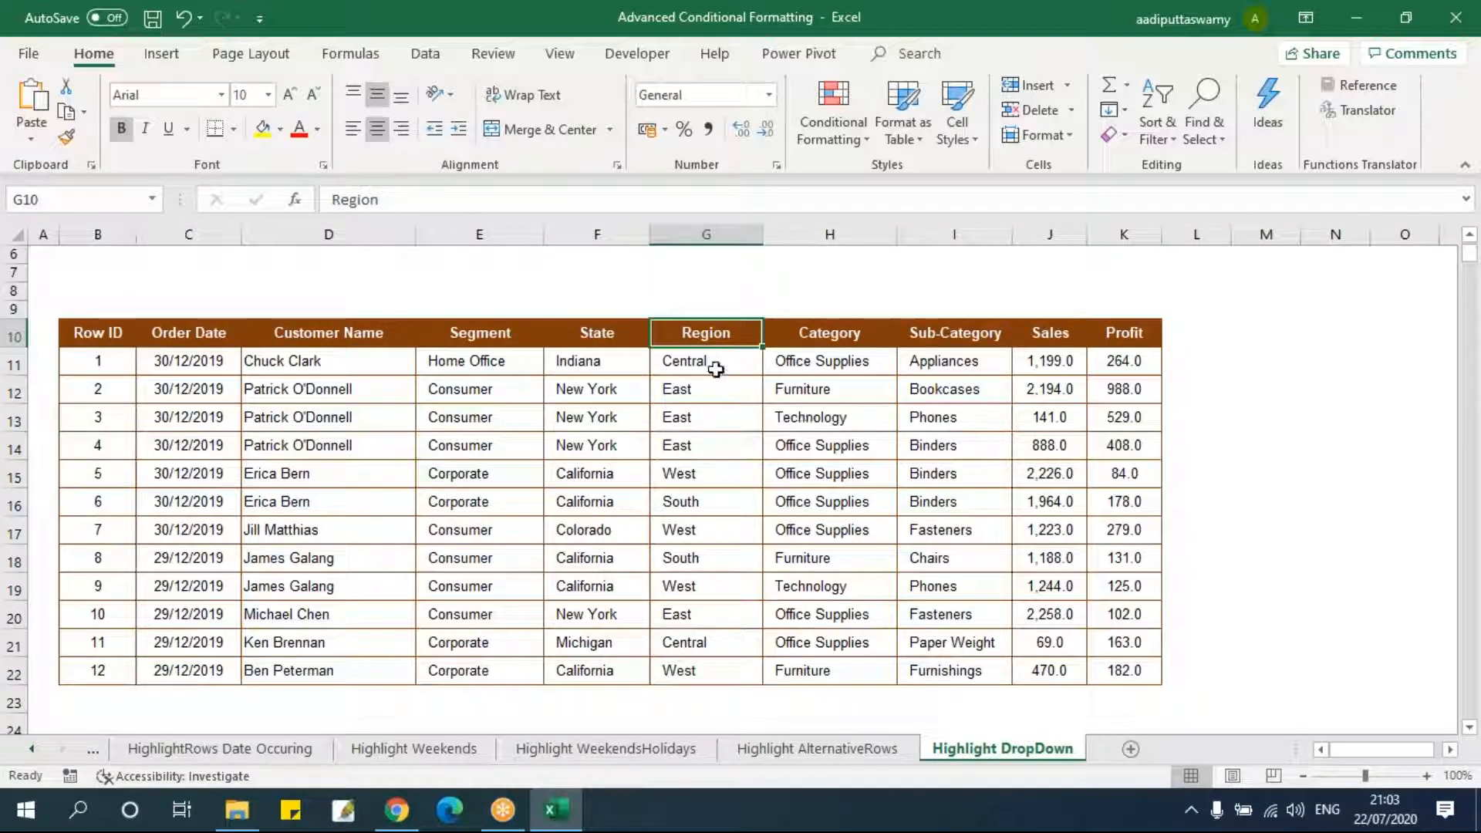
drag(107, 360, 1154, 370)
click(694, 447)
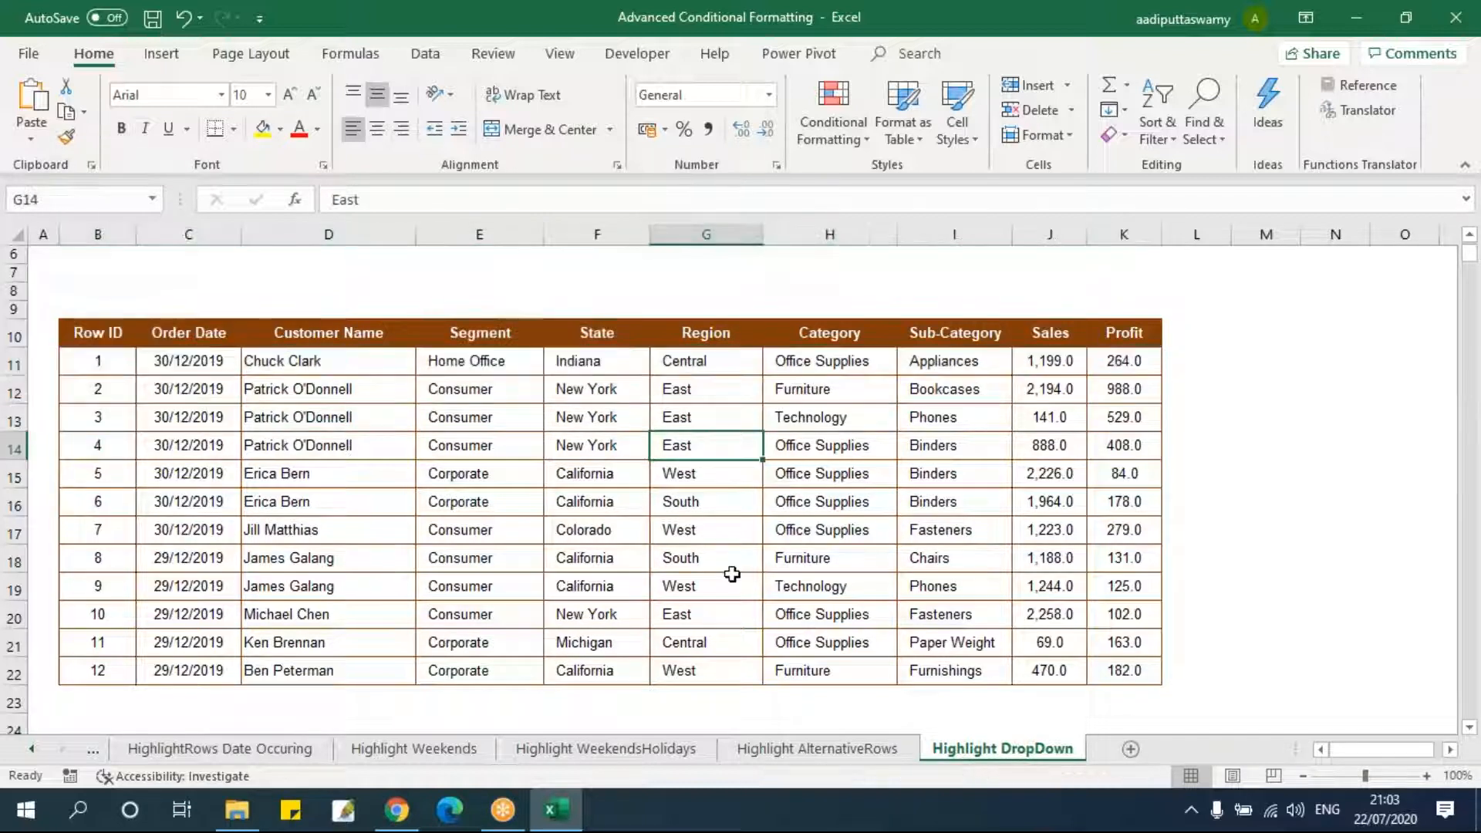
click(708, 361)
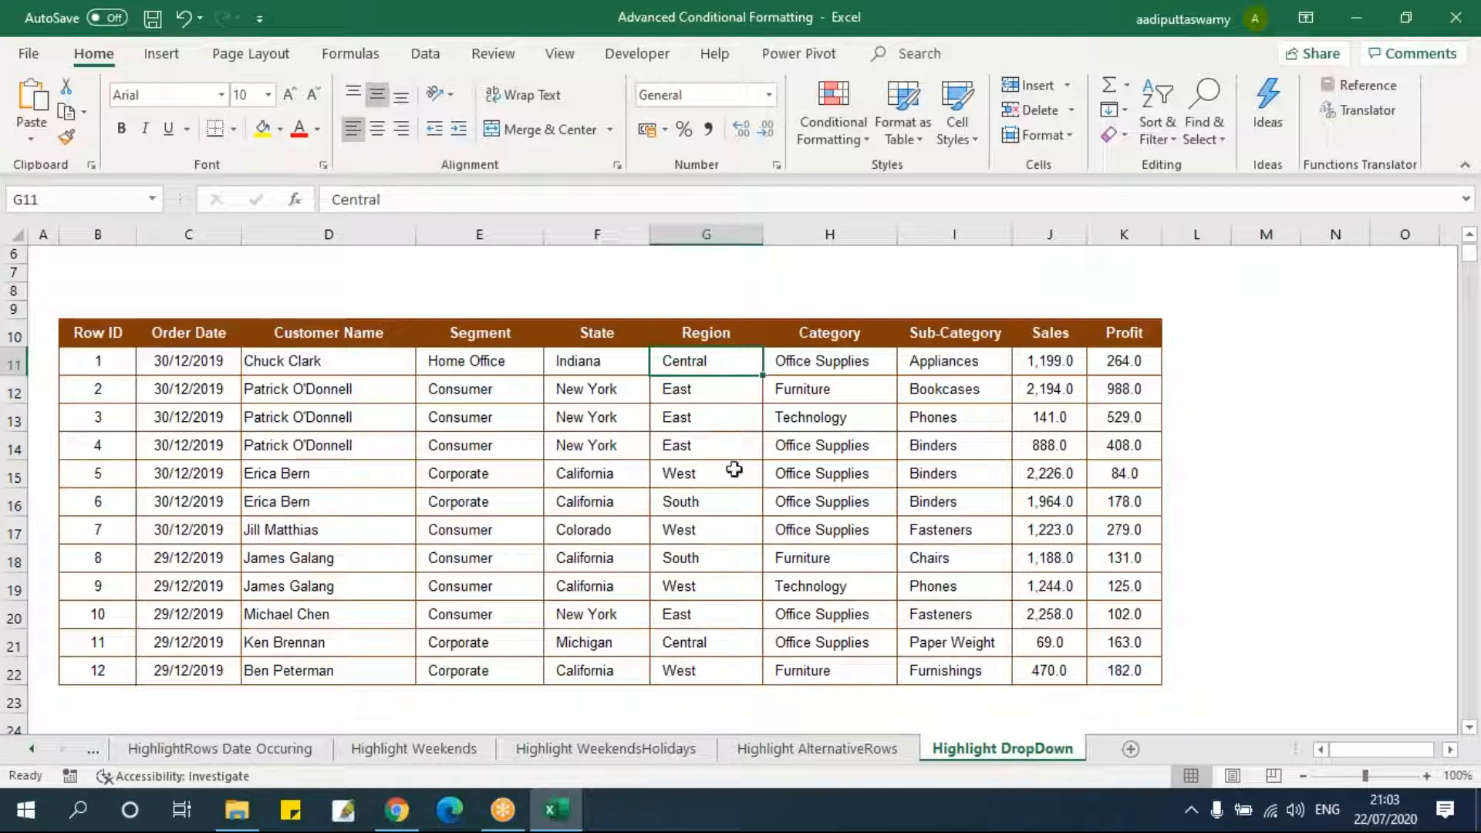
click(713, 390)
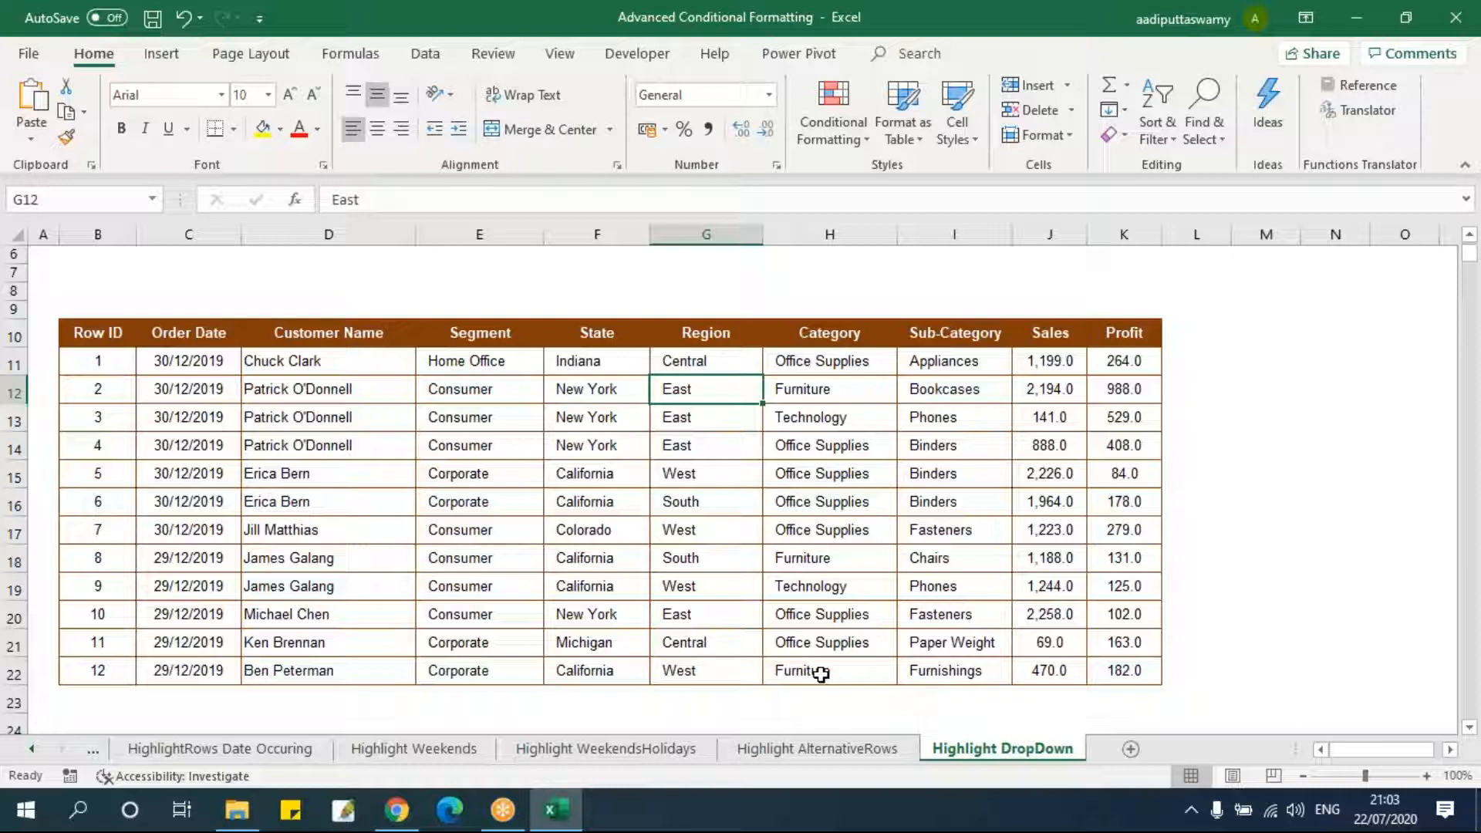
- Copy the Region column with its header, G10:G22, to column O starting at O10
key(ctrl+Up)
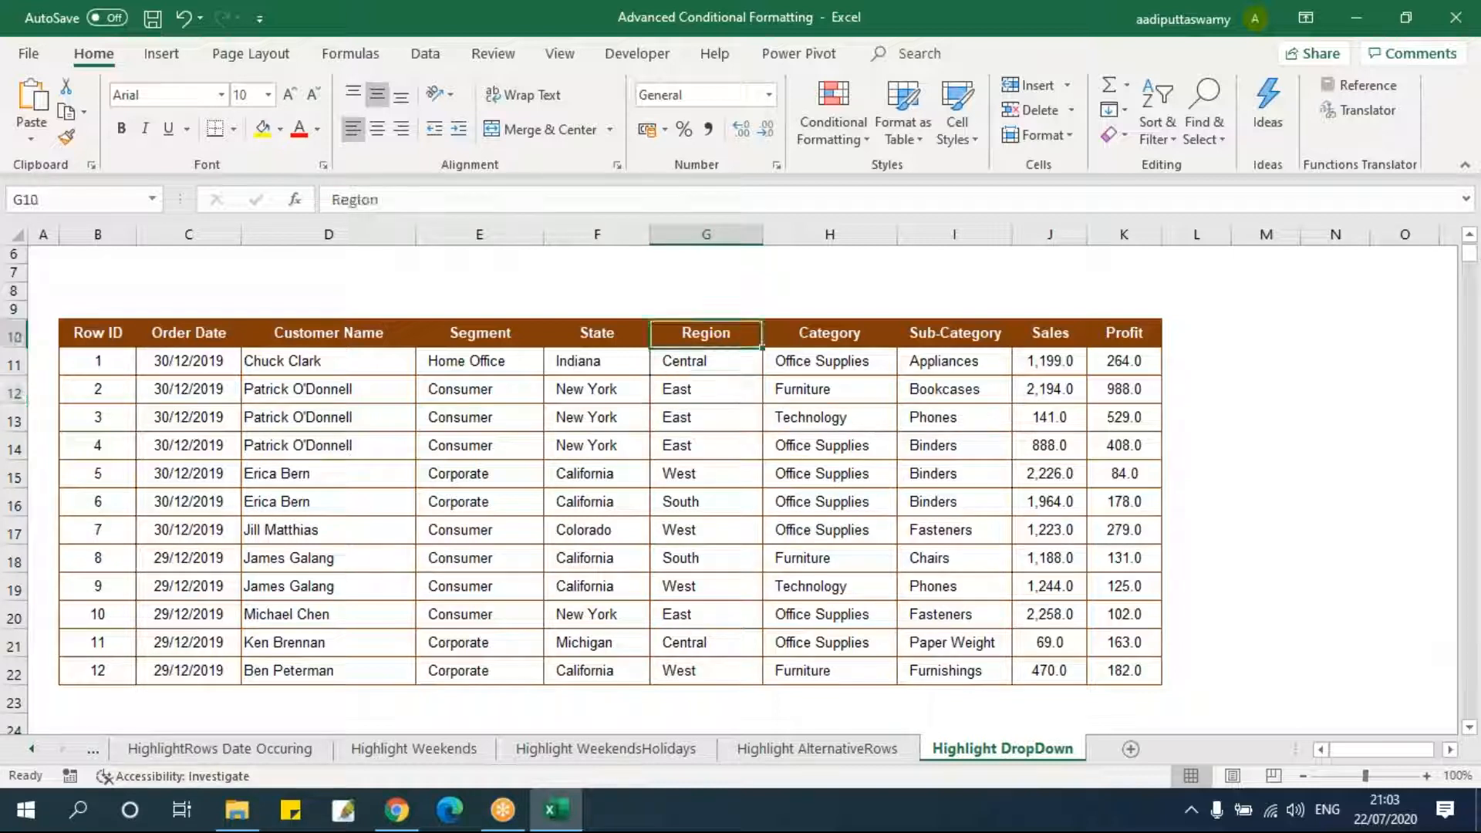
key(ctrl+shift+Down)
key(ctrl+c)
key(Down)
key(Right)
key(Right)
key(Right)
key(Right)
key(Right)
key(Right)
key(Right)
key(Right)
key(Right)
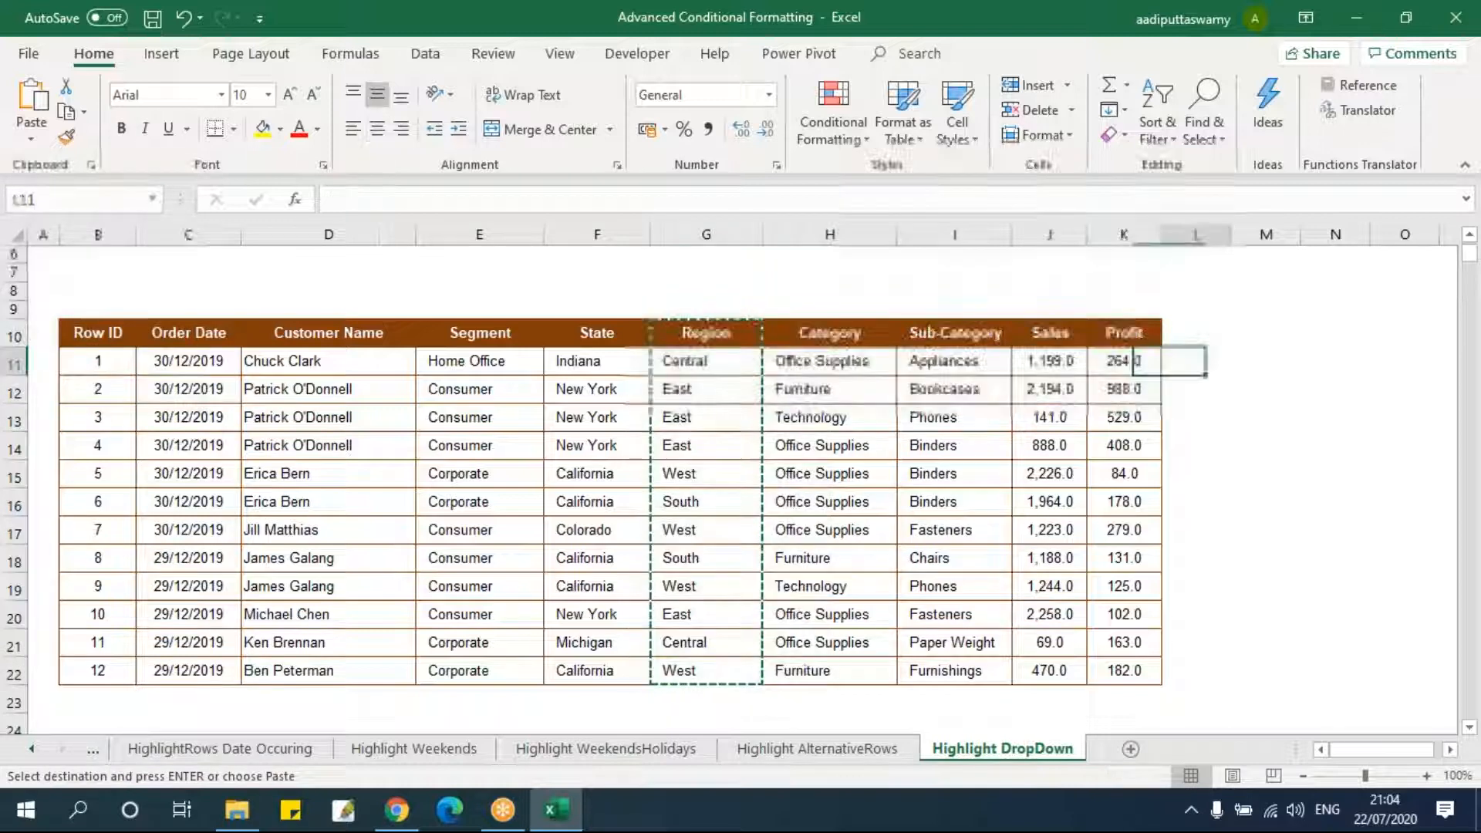
key(Left)
key(Up)
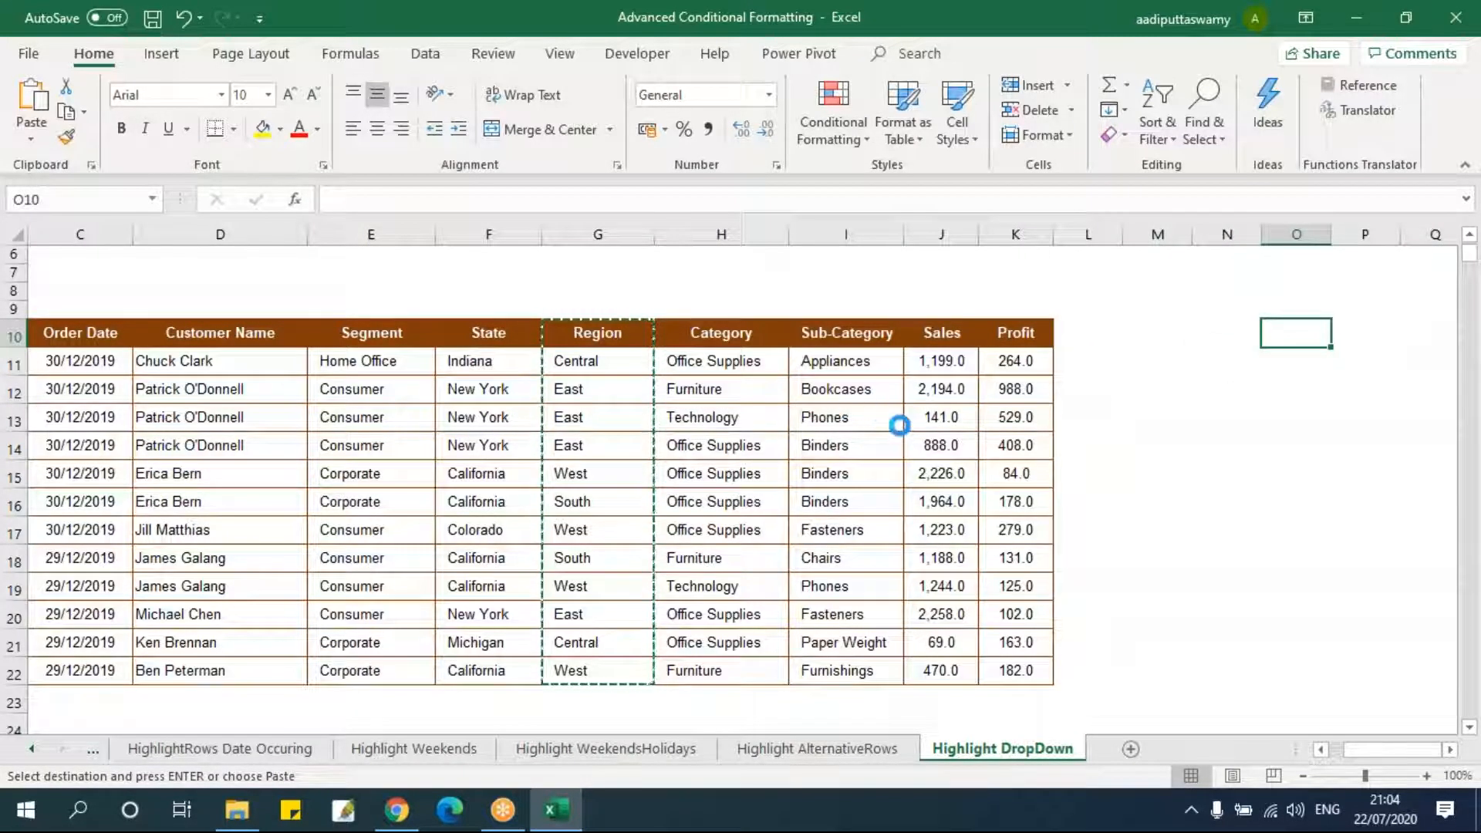
key(ctrl+v)
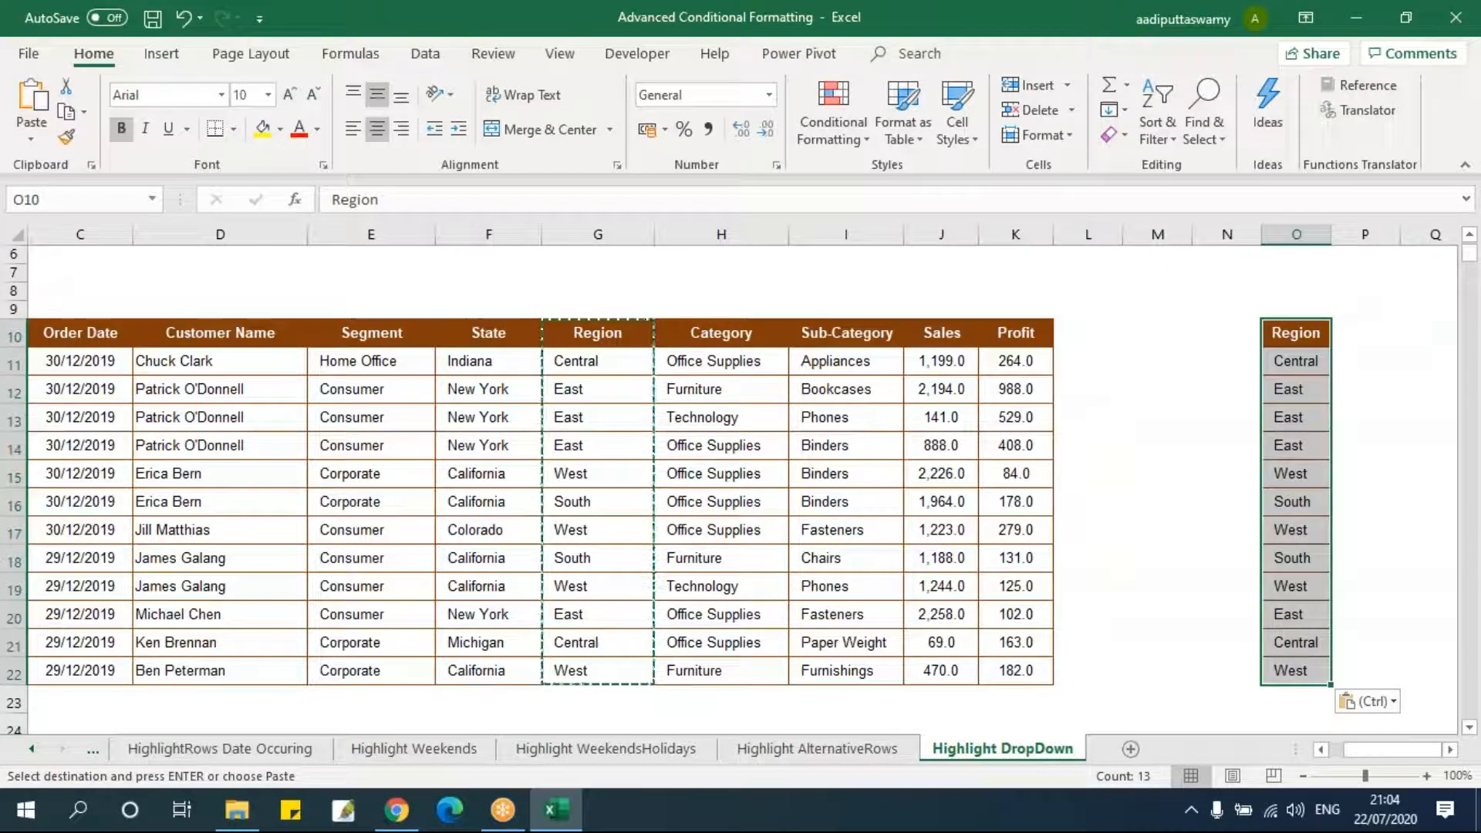
key(Escape)
- Remove the duplicate values from the copied Region list in column O, keeping its header
scroll(510, 83, down, 4)
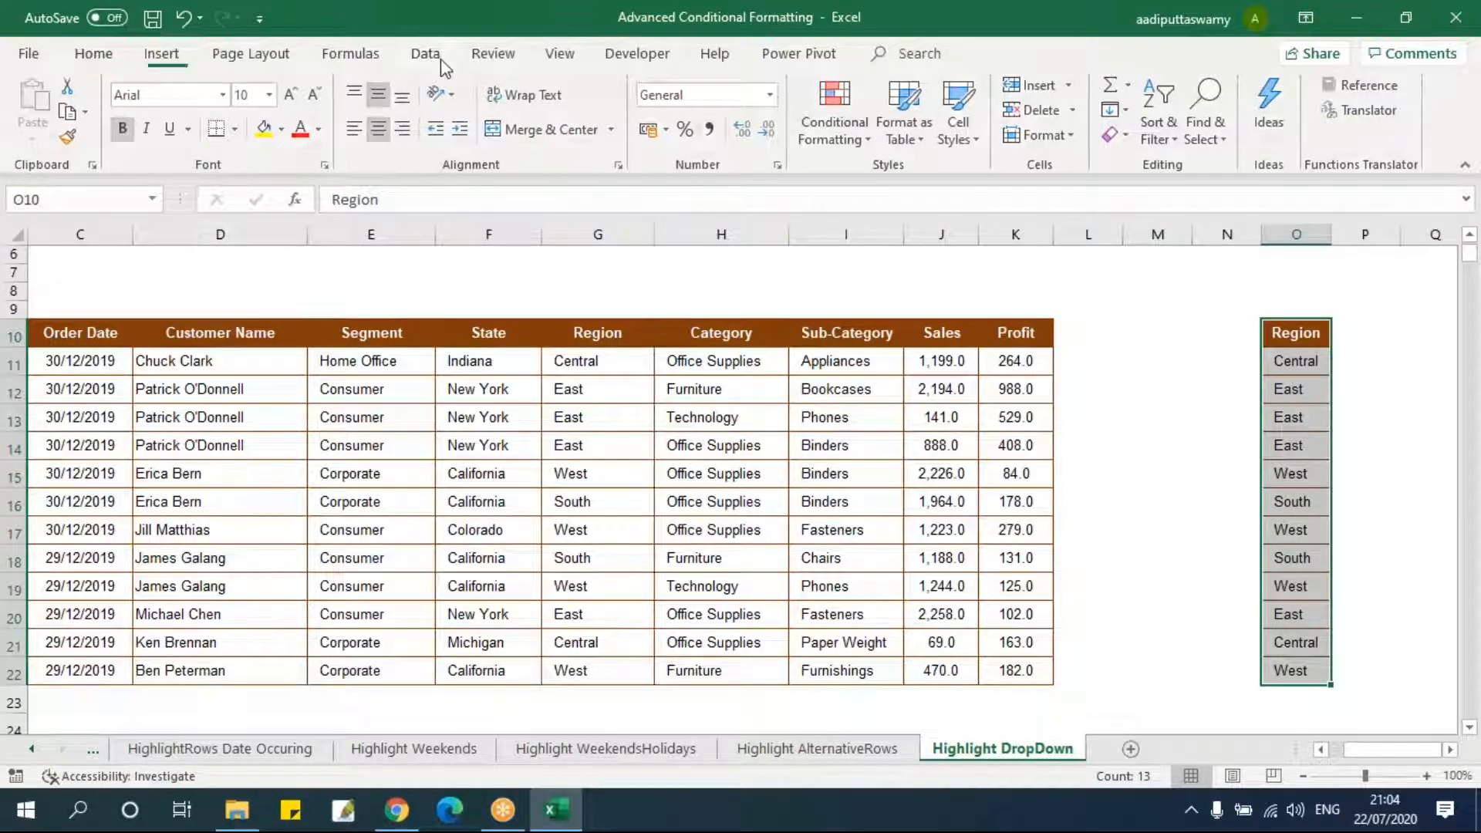
click(1078, 112)
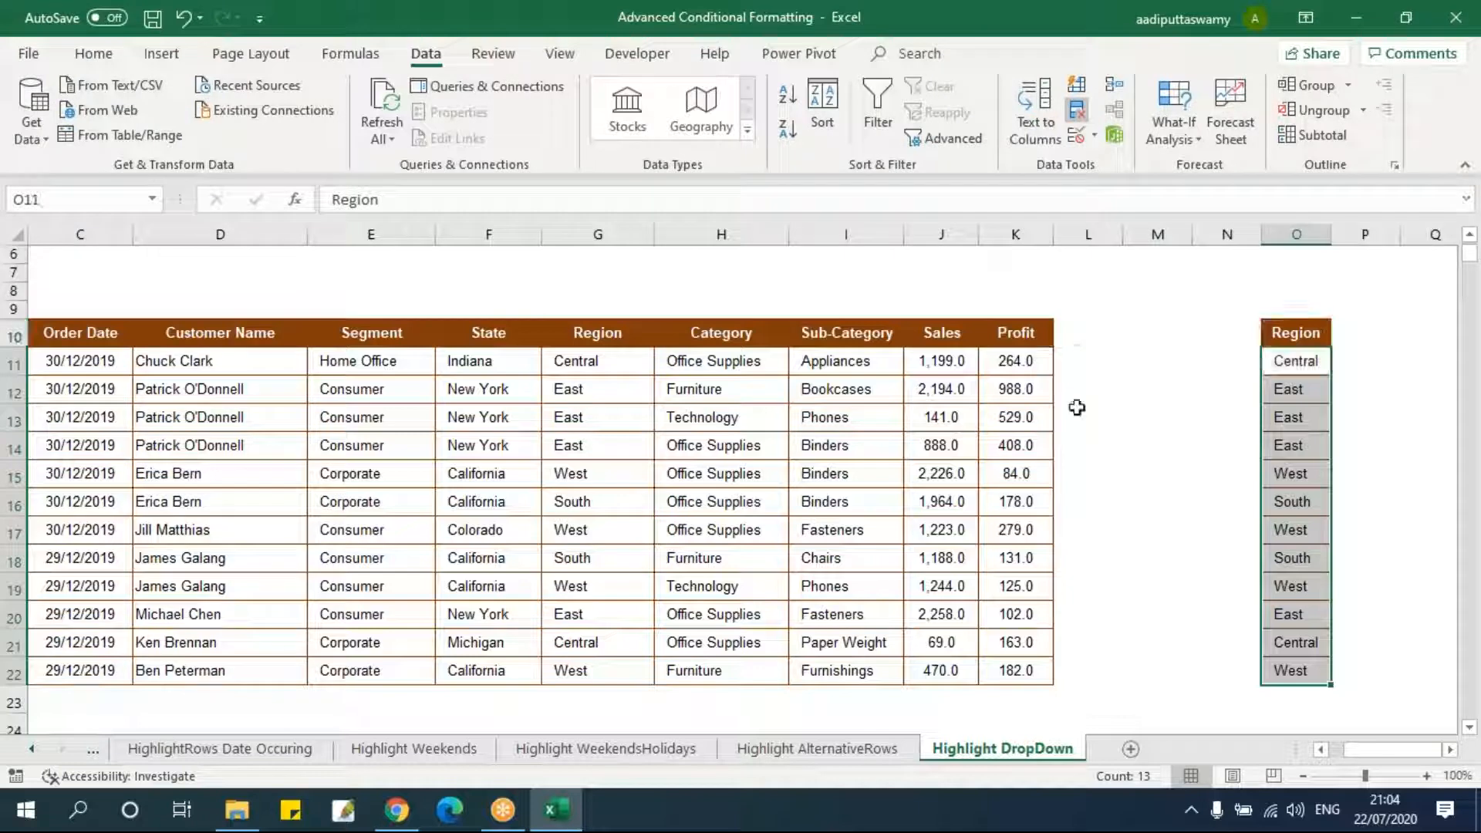
click(681, 386)
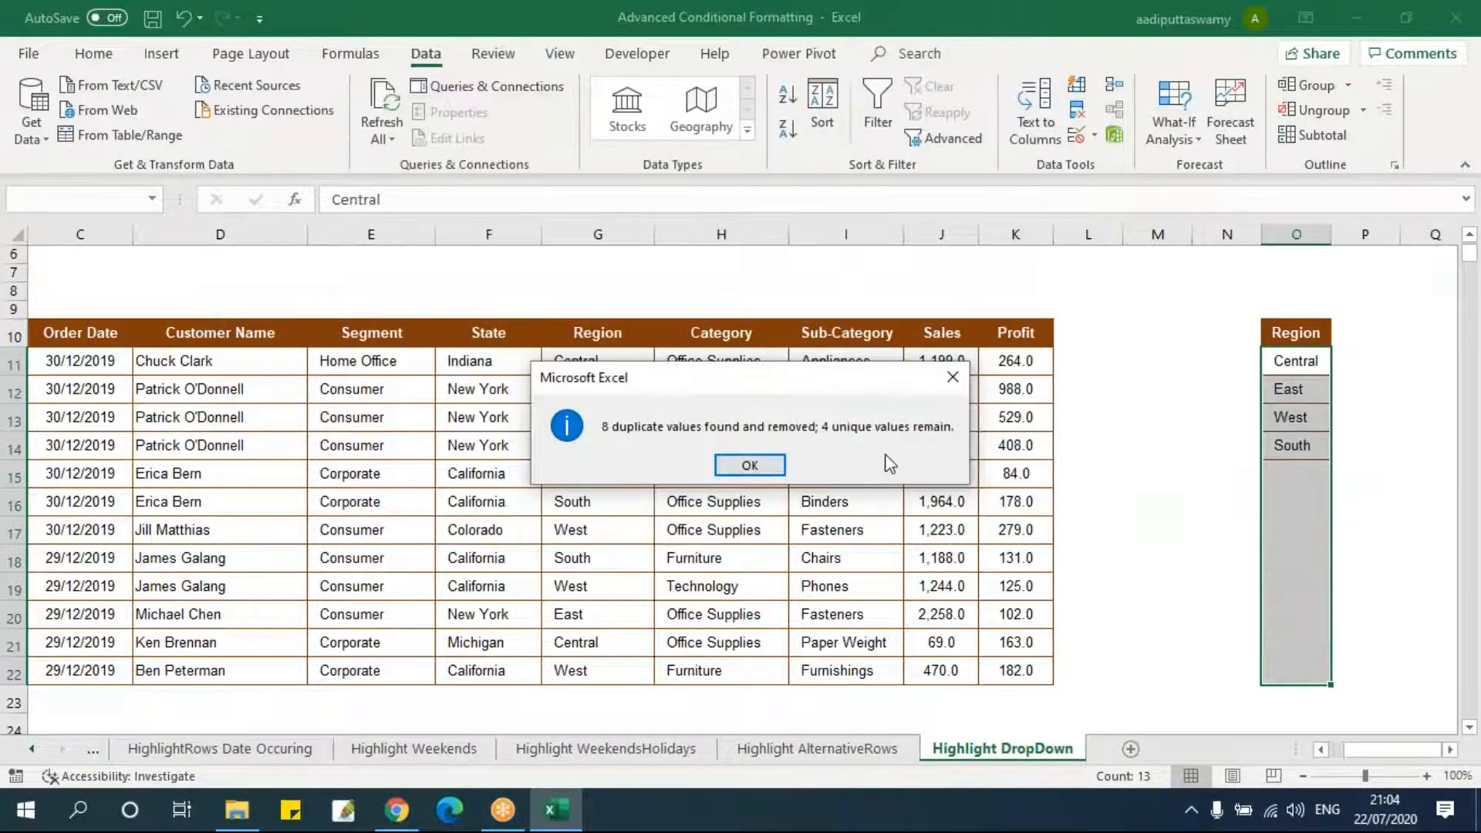
click(776, 468)
click(1157, 473)
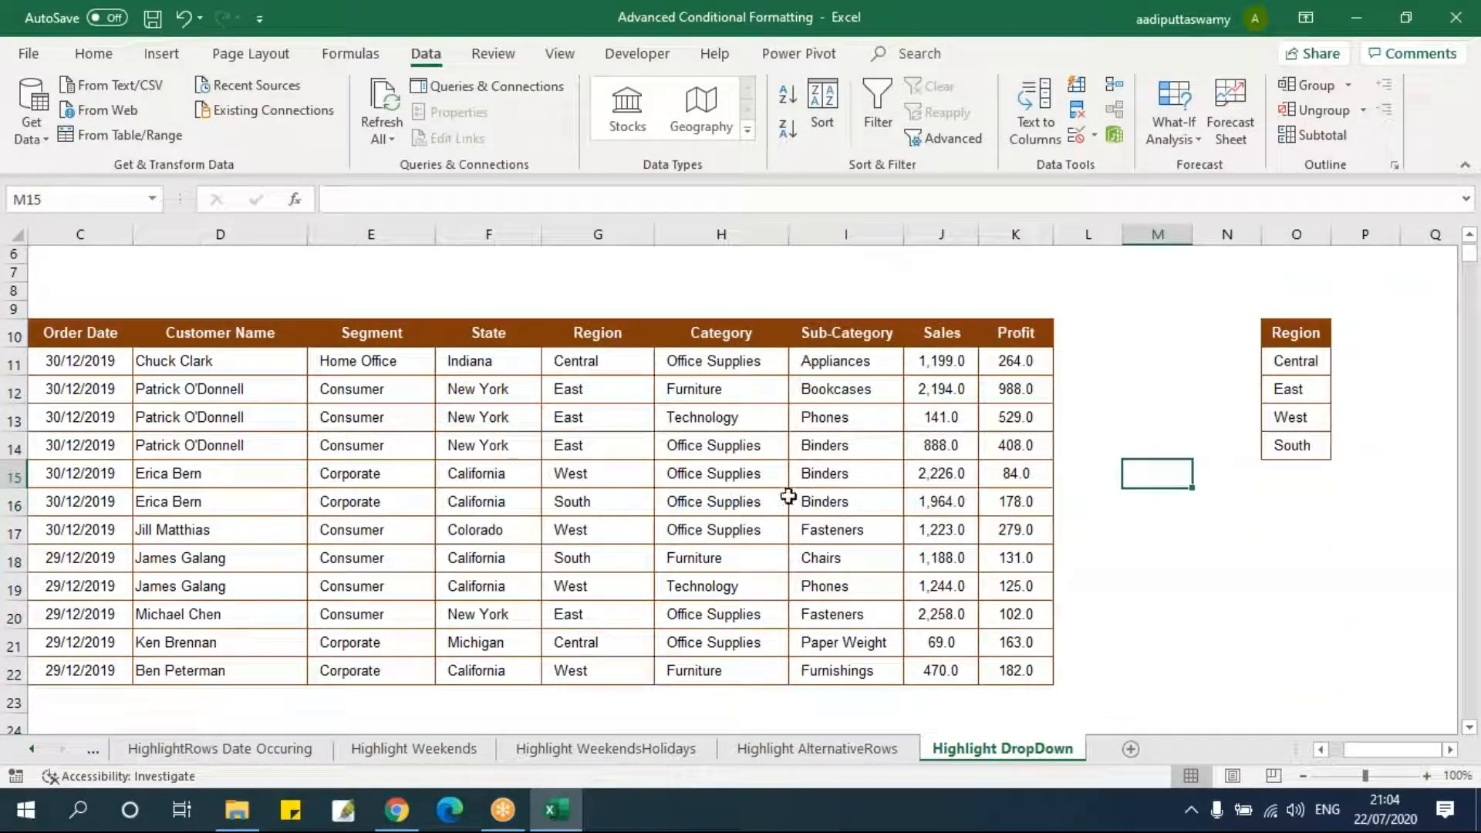
- Open Data Validation for cell H5 above the Category column and set it to allow a list
scroll(872, 456, up, 2)
click(727, 313)
click(738, 331)
click(734, 360)
click(728, 332)
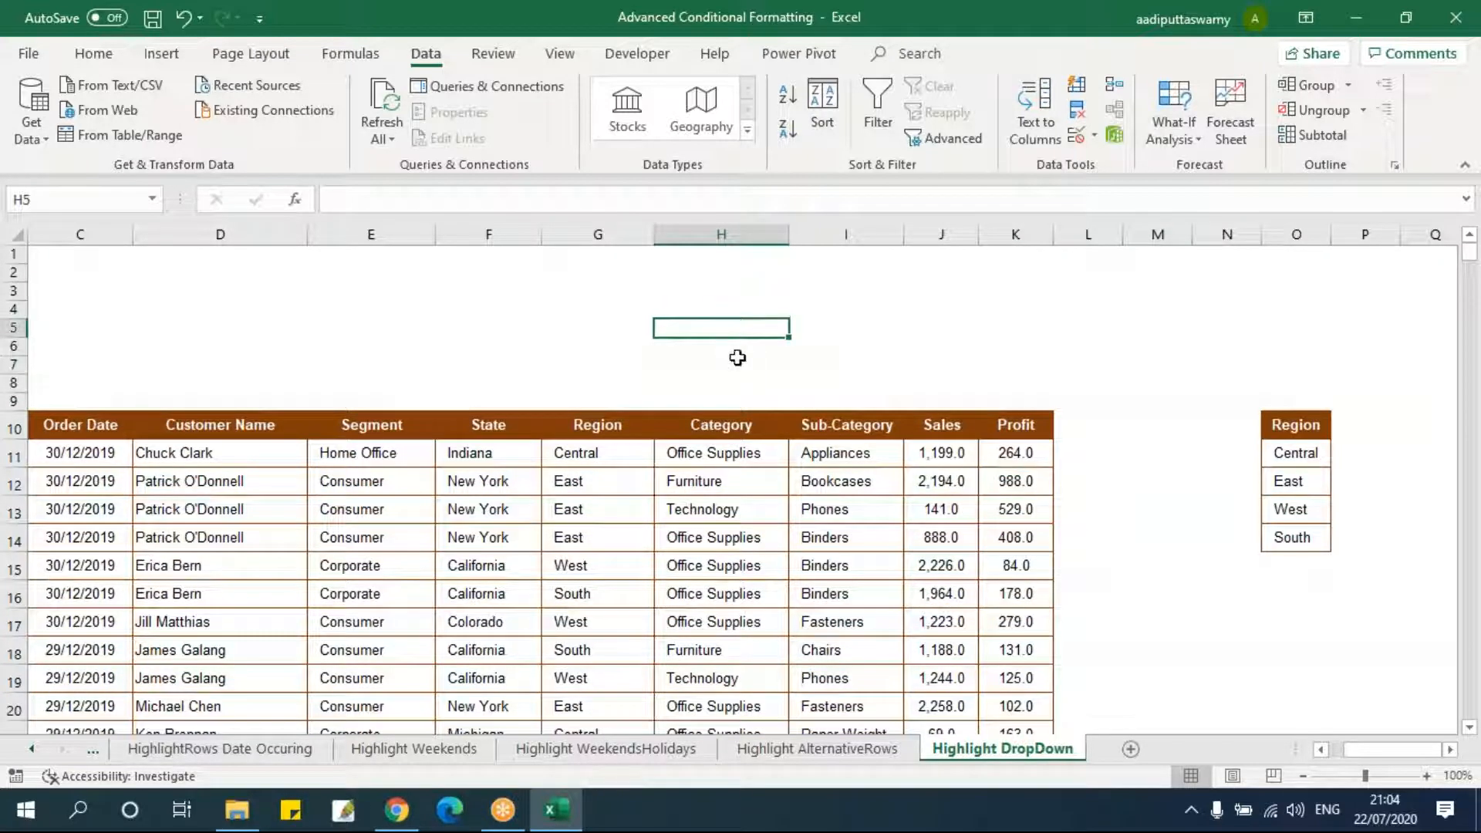
click(1094, 135)
click(1118, 158)
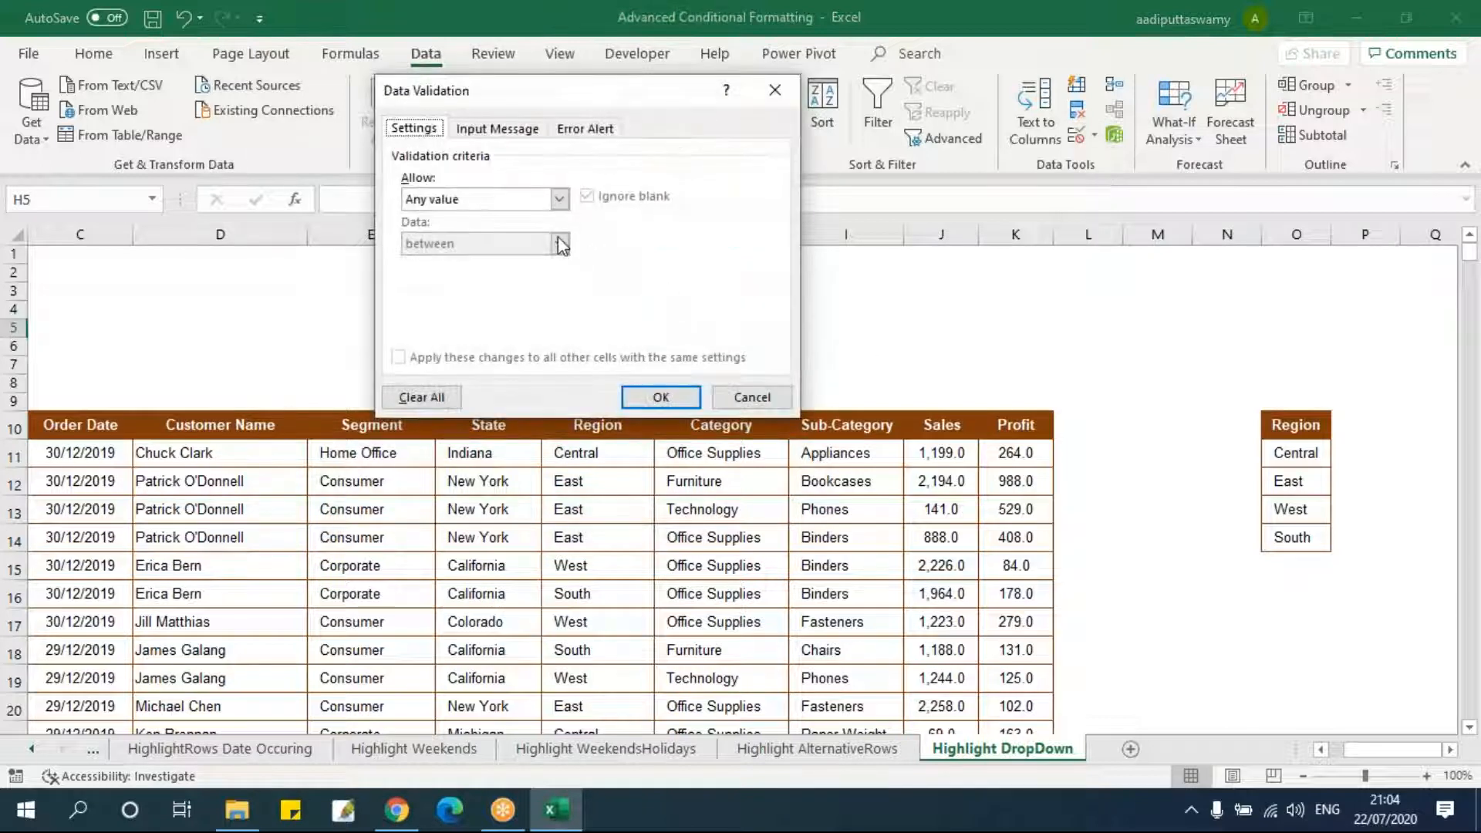
click(559, 199)
click(455, 266)
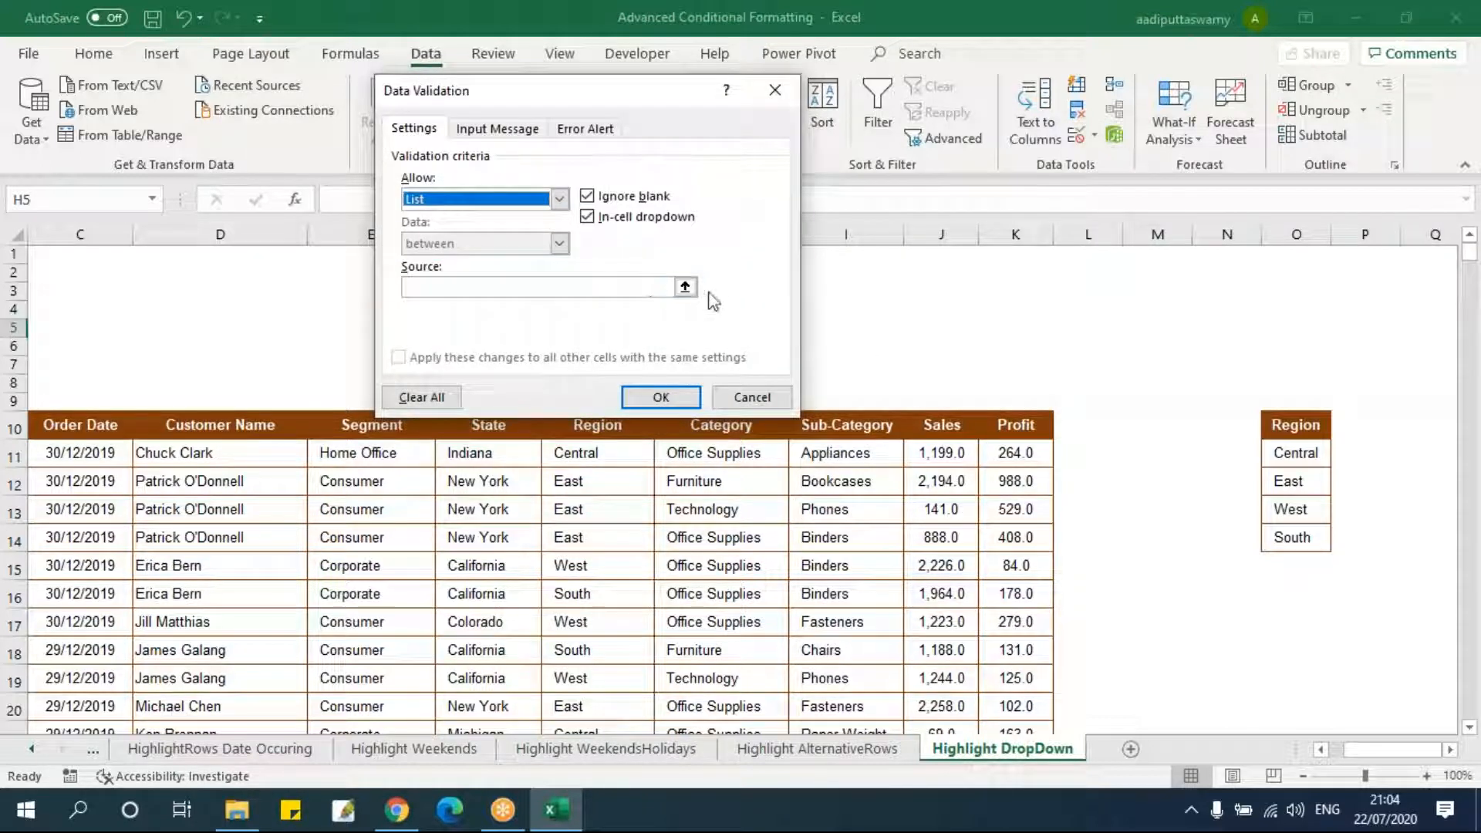
- Use the unique regions in =$O$11:$O$14 as the list source for H5 and apply the validation
click(685, 286)
drag(1299, 459, 1301, 540)
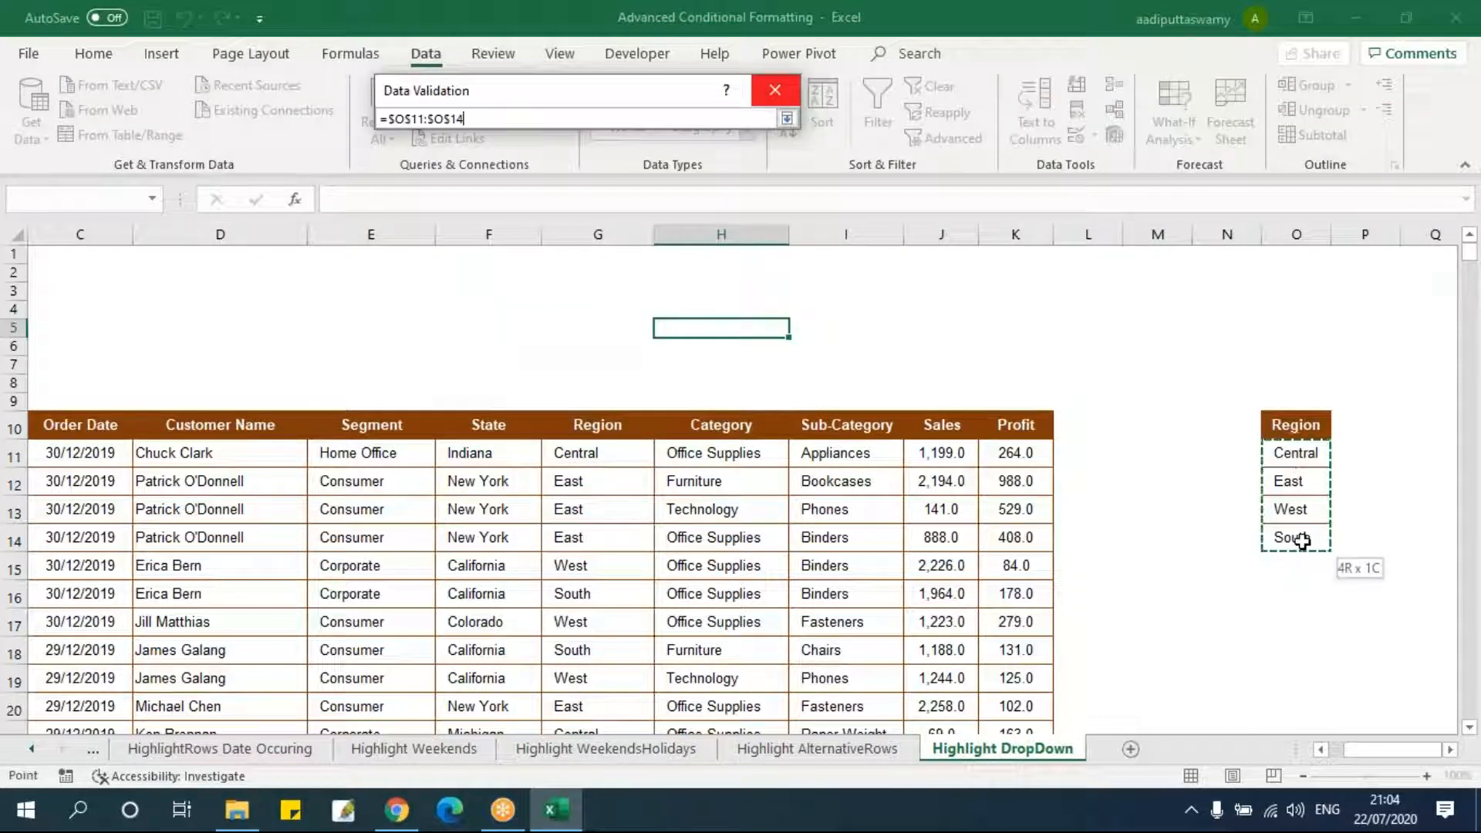
click(787, 118)
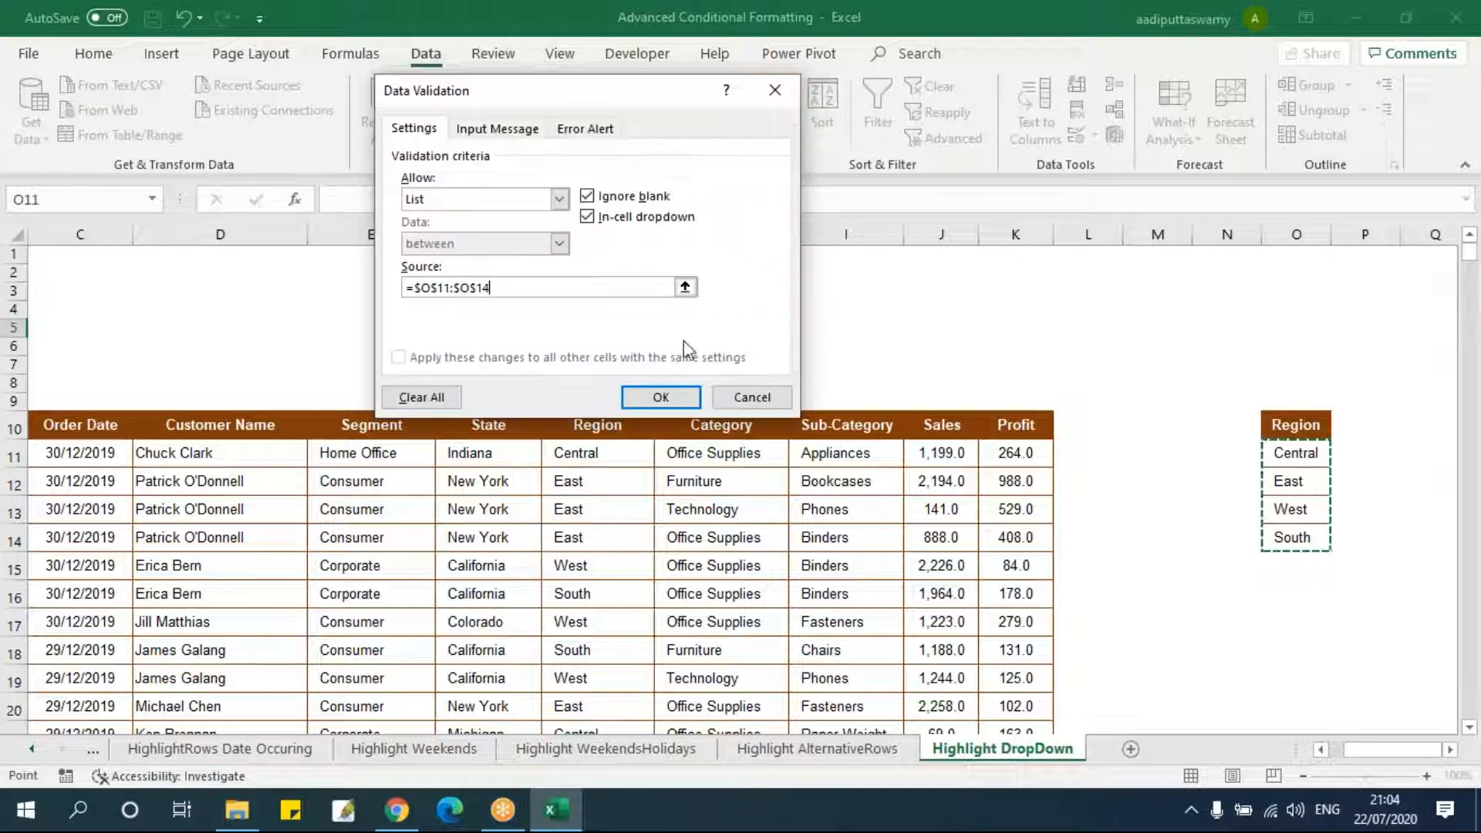
click(661, 398)
- Choose Central from the H5 drop-down, make row 5 taller, and compare the choice with the Region column
click(798, 328)
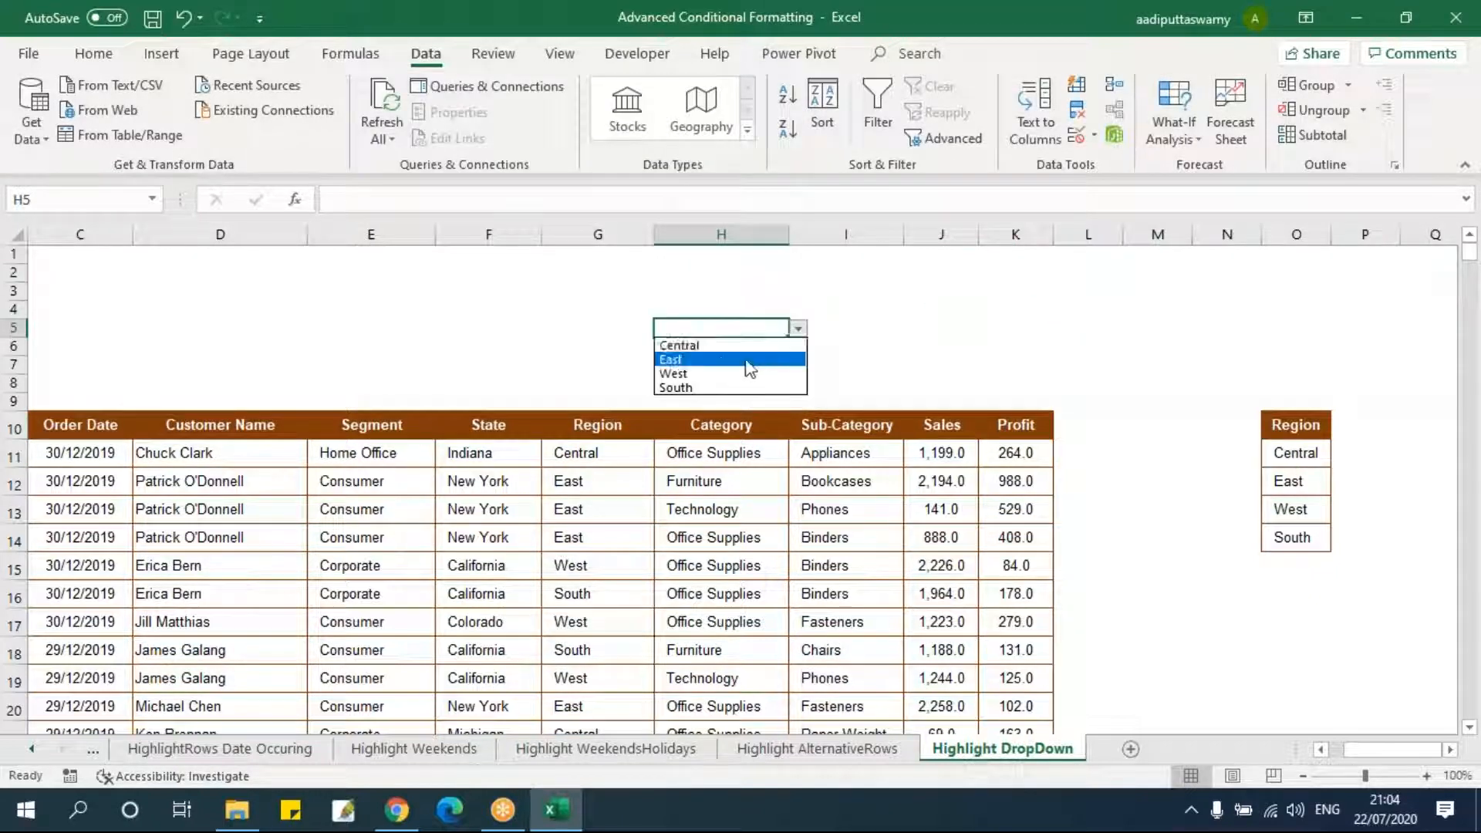
click(739, 347)
drag(14, 336, 14, 355)
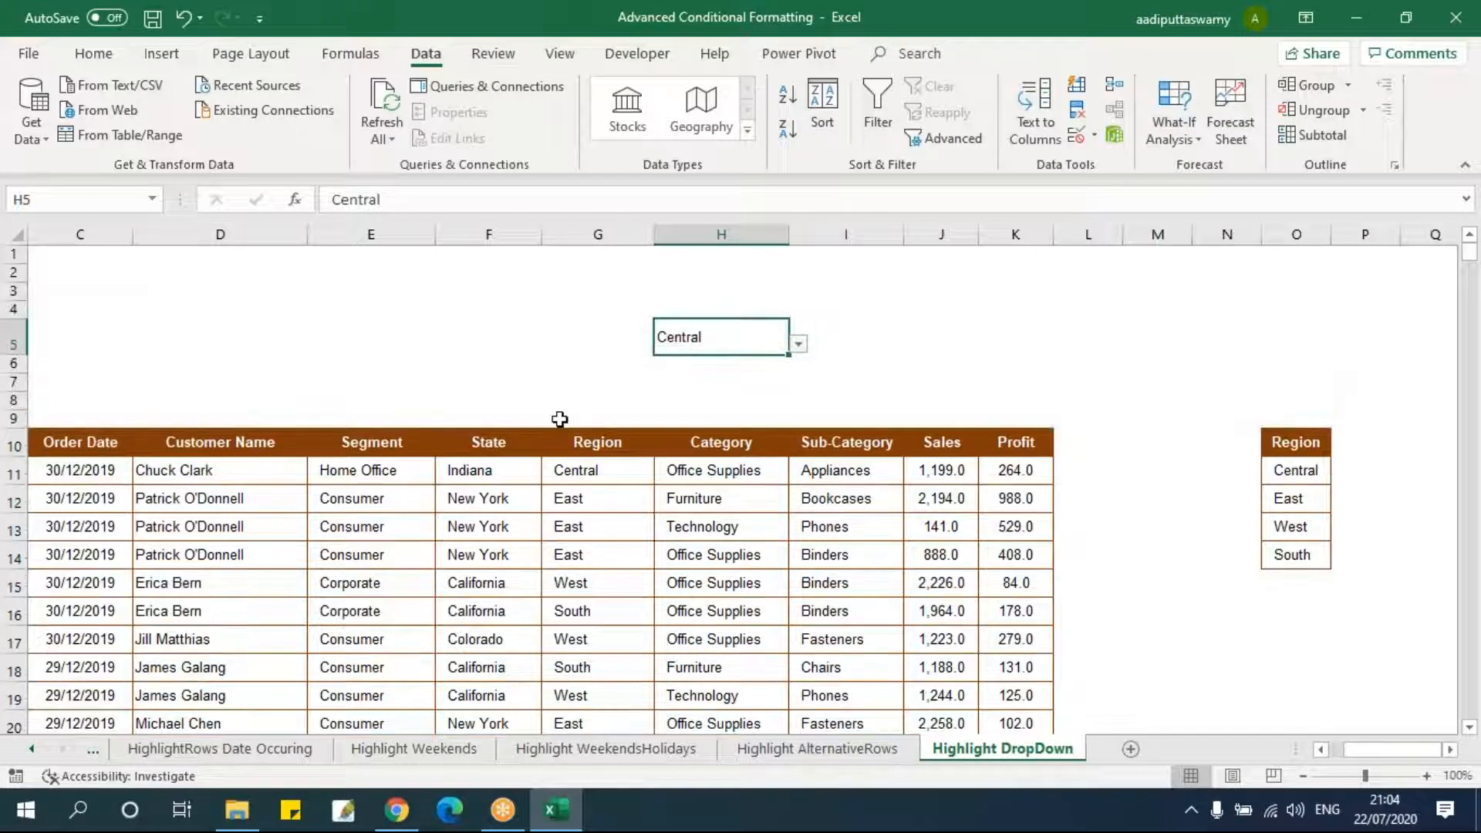
click(833, 374)
click(783, 334)
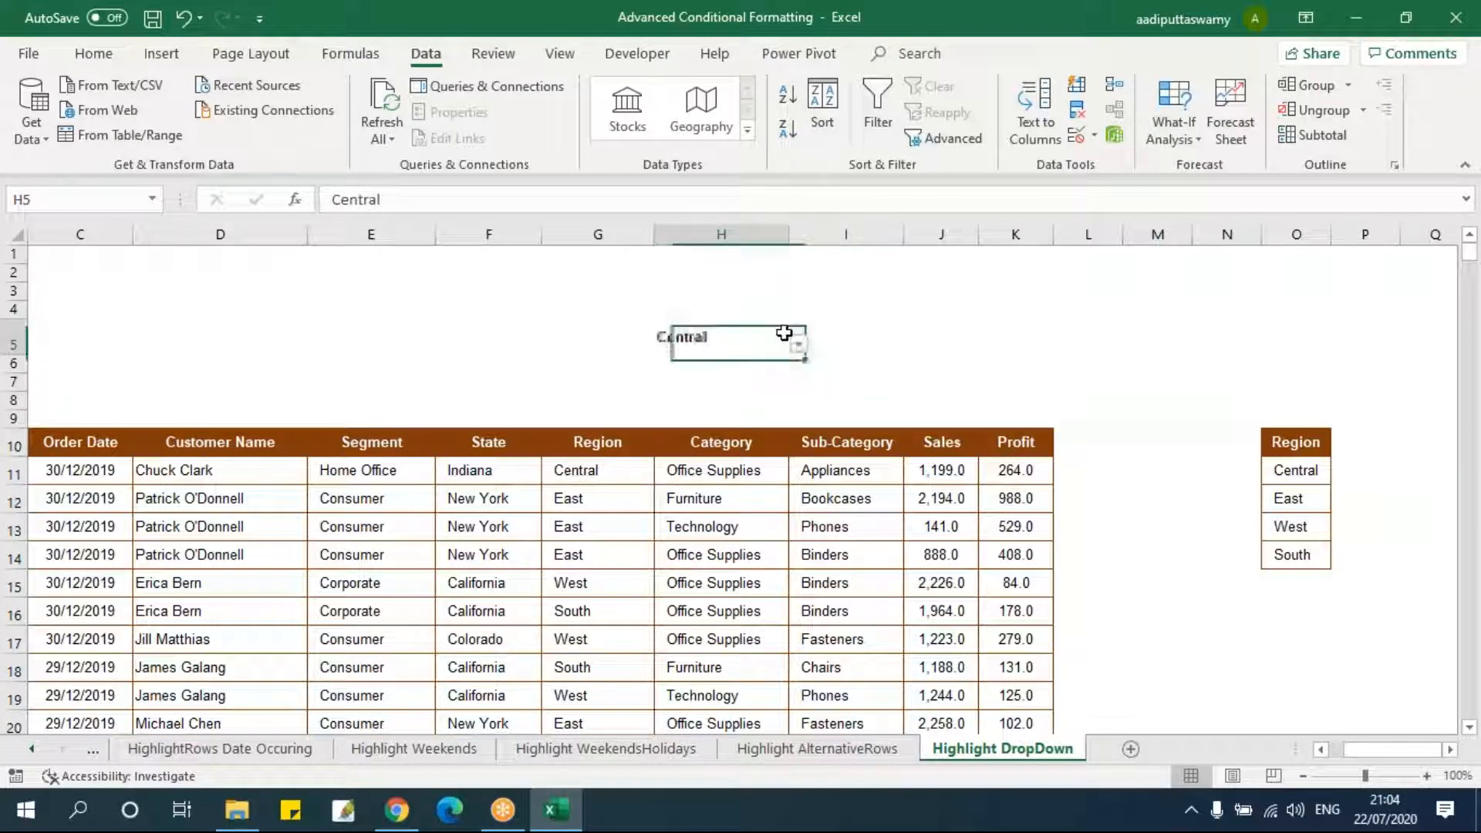
click(800, 343)
click(717, 363)
click(634, 470)
scroll(631, 470, down, 2)
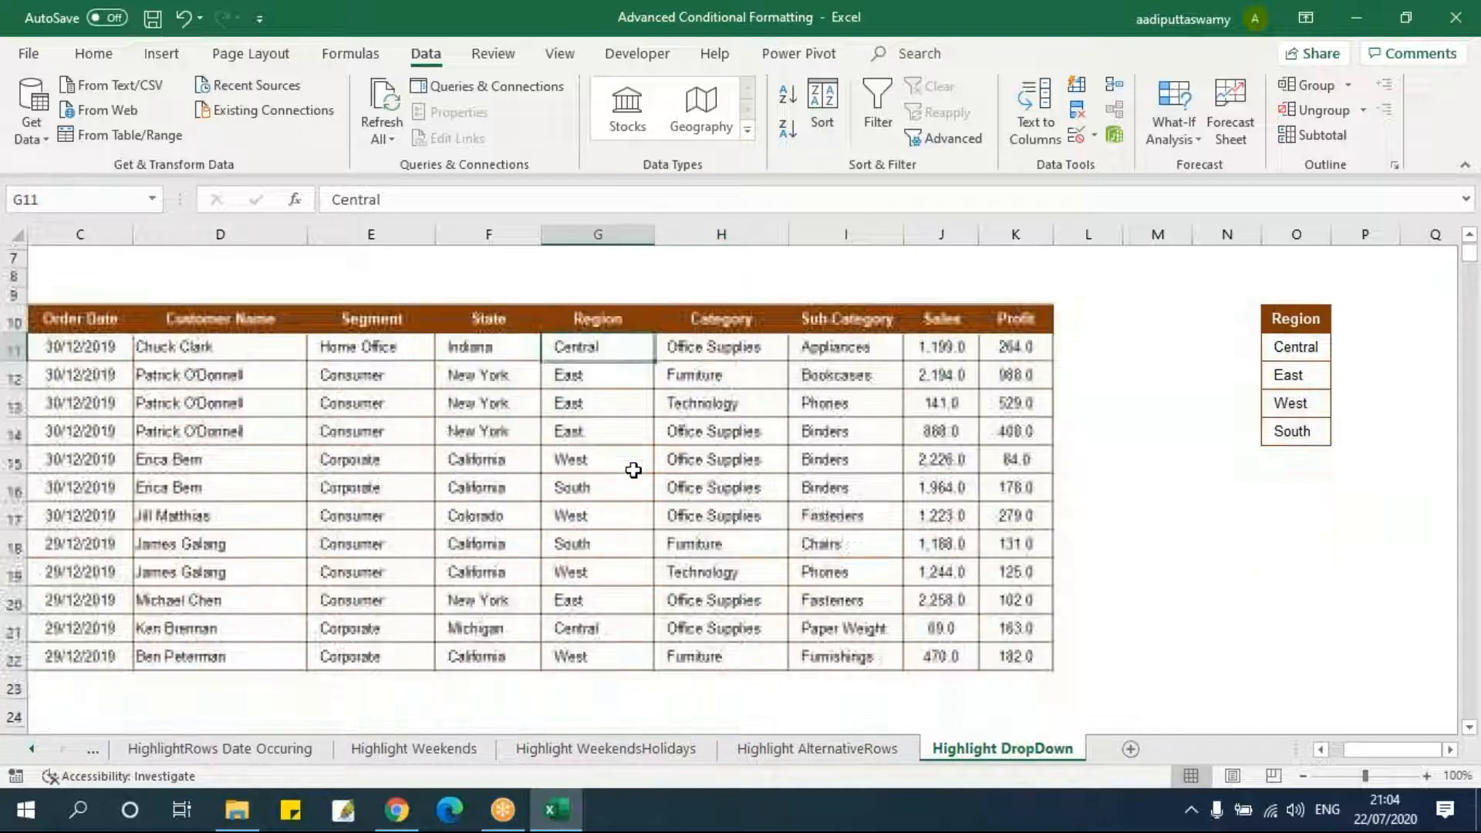
- Move the drop-down cell from H5 to H7 and choose East from its list
scroll(703, 418, up, 1)
click(763, 282)
drag(703, 301, 701, 331)
click(799, 328)
click(679, 356)
scroll(732, 444, down, 1)
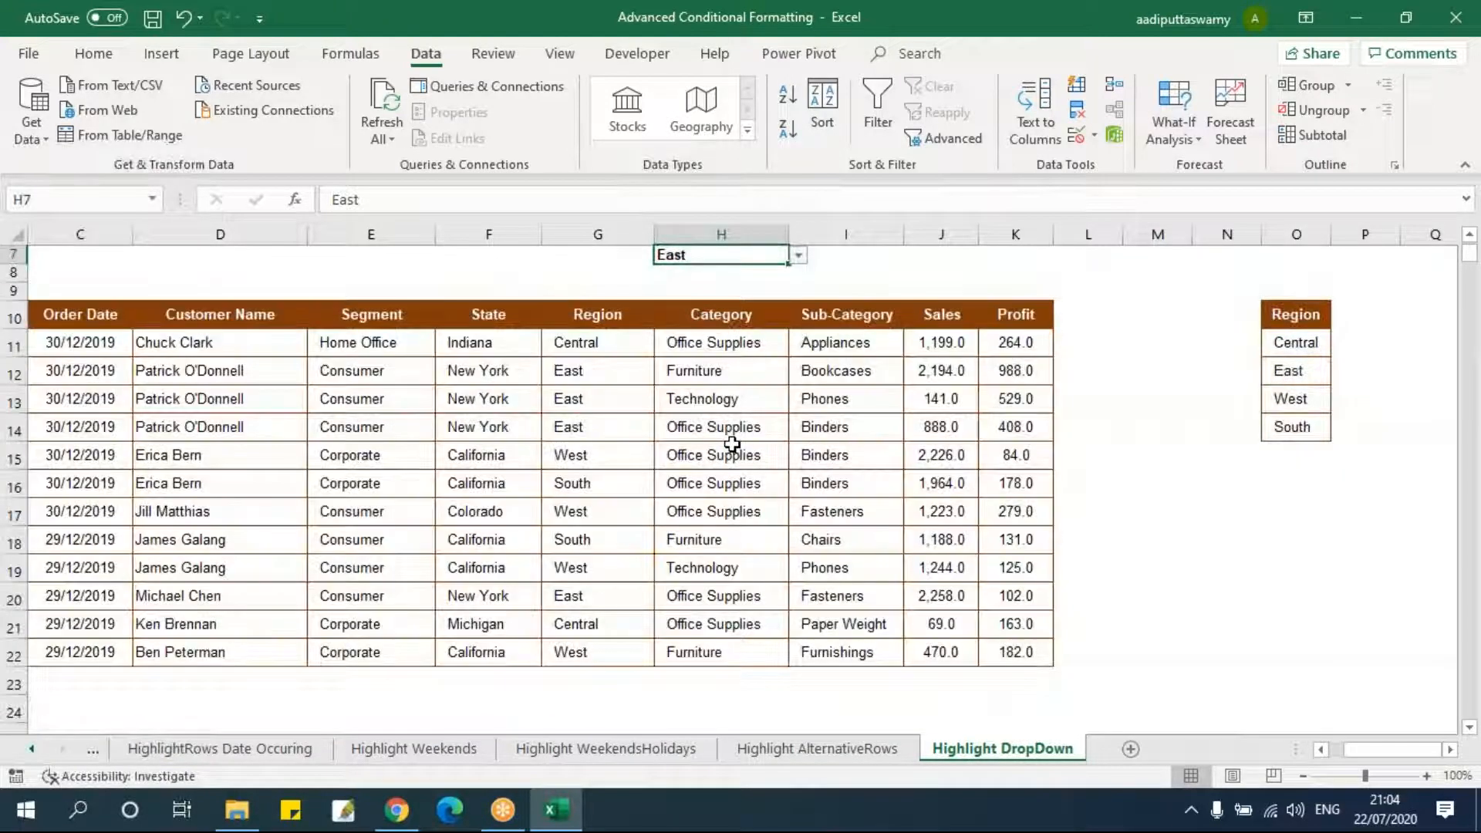
- Move the drop-down cell to H8, closer to the table, and choose South
mouse_move(753, 265)
mouse_down()
mouse_move(756, 291)
mouse_move(753, 279)
mouse_up()
click(799, 273)
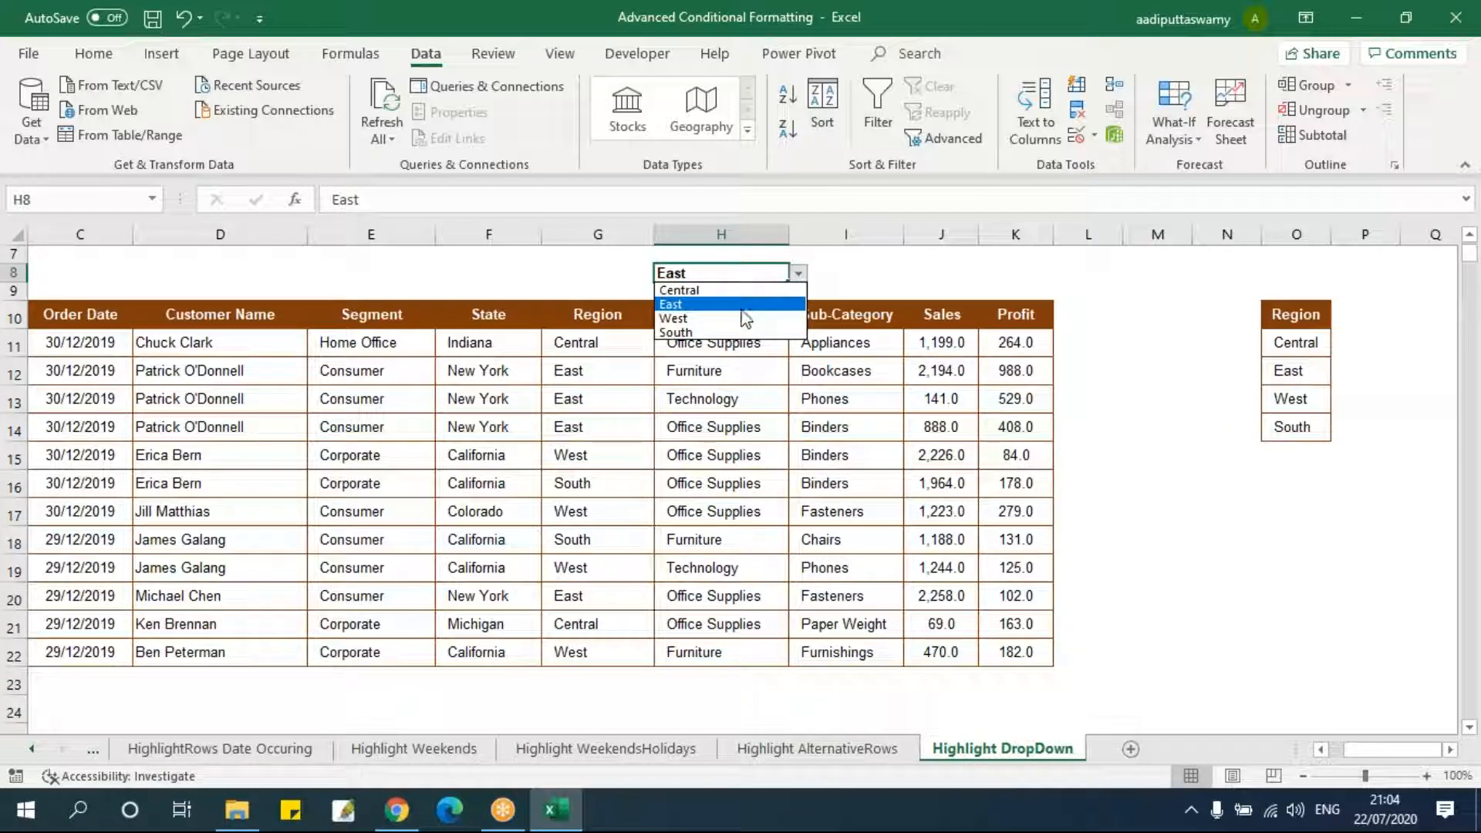
click(745, 333)
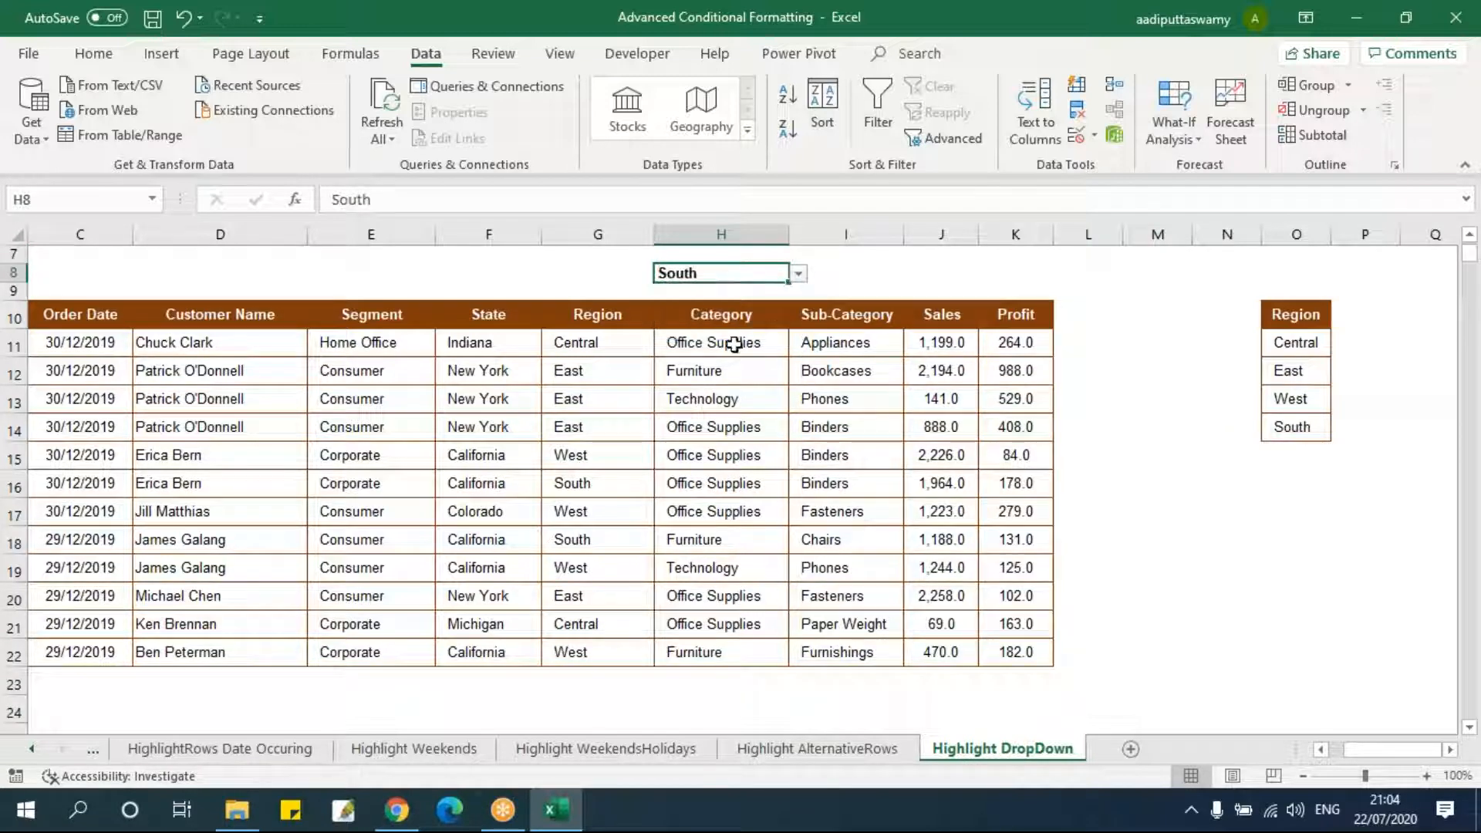
- Select the order rows B11:K22 and start a new conditional formatting rule that uses a formula
drag(577, 351, 575, 626)
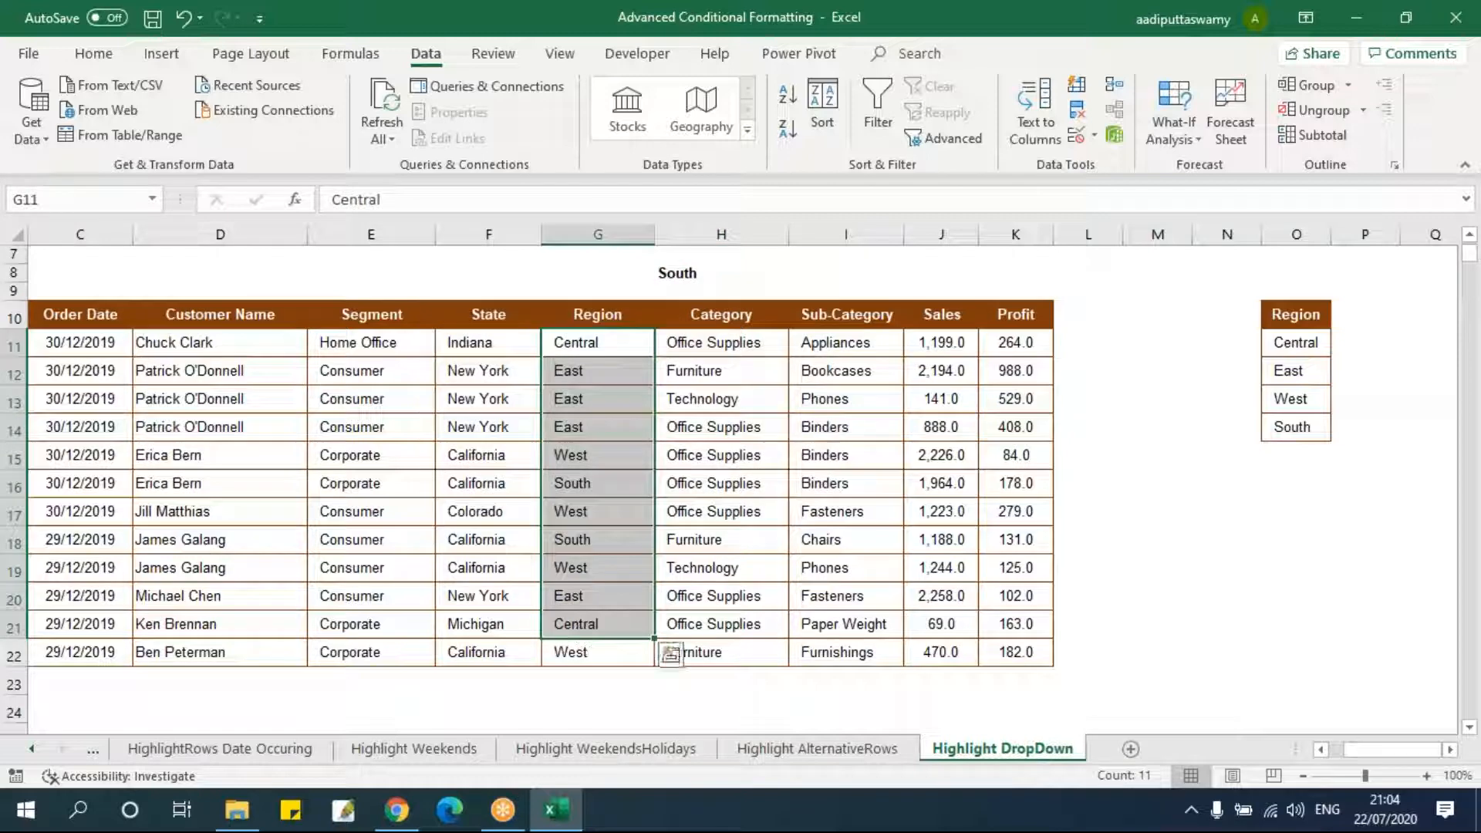
click(421, 467)
drag(71, 342, 220, 427)
drag(1019, 652, 131, 344)
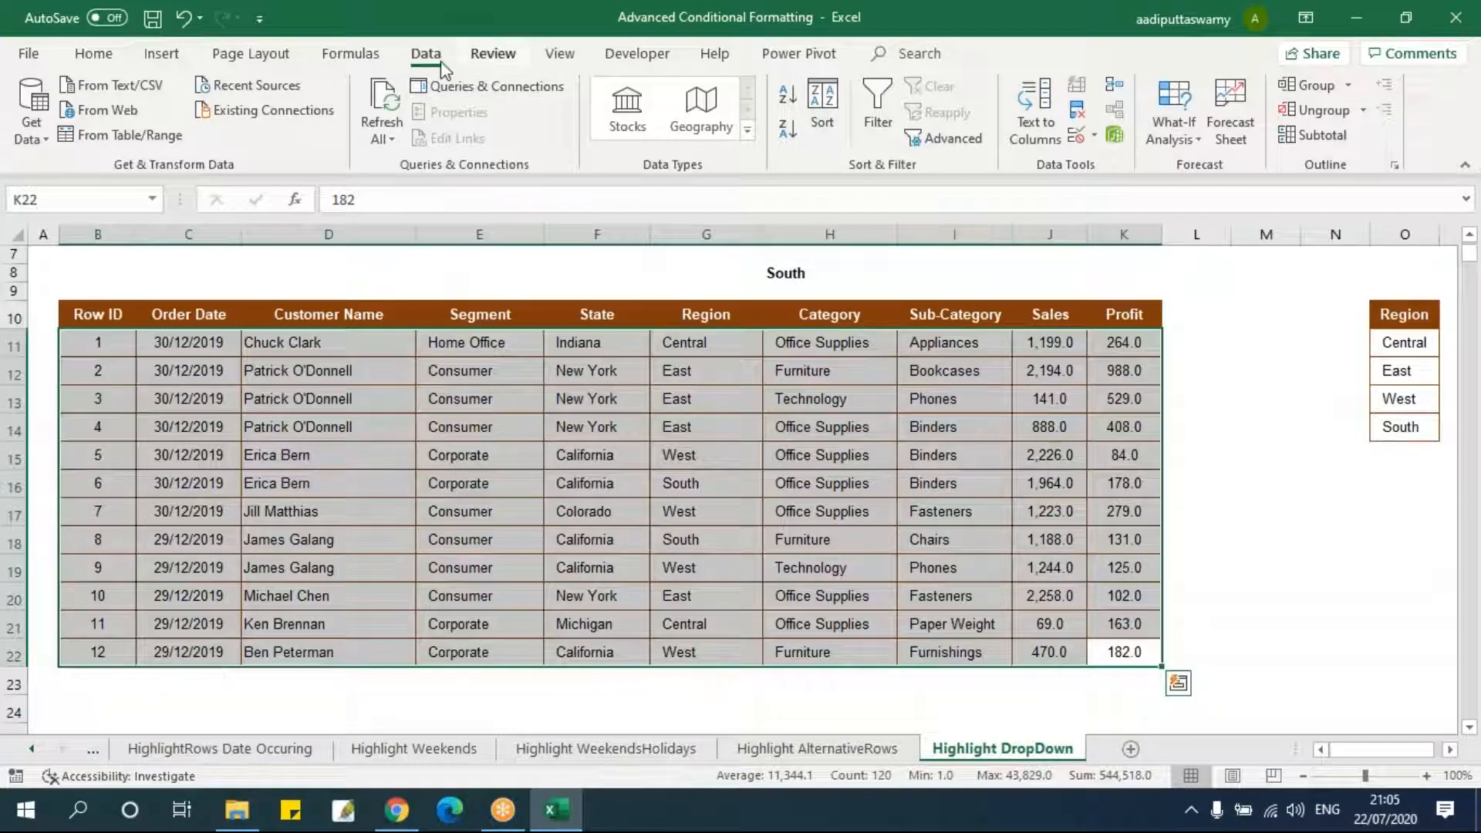
click(93, 54)
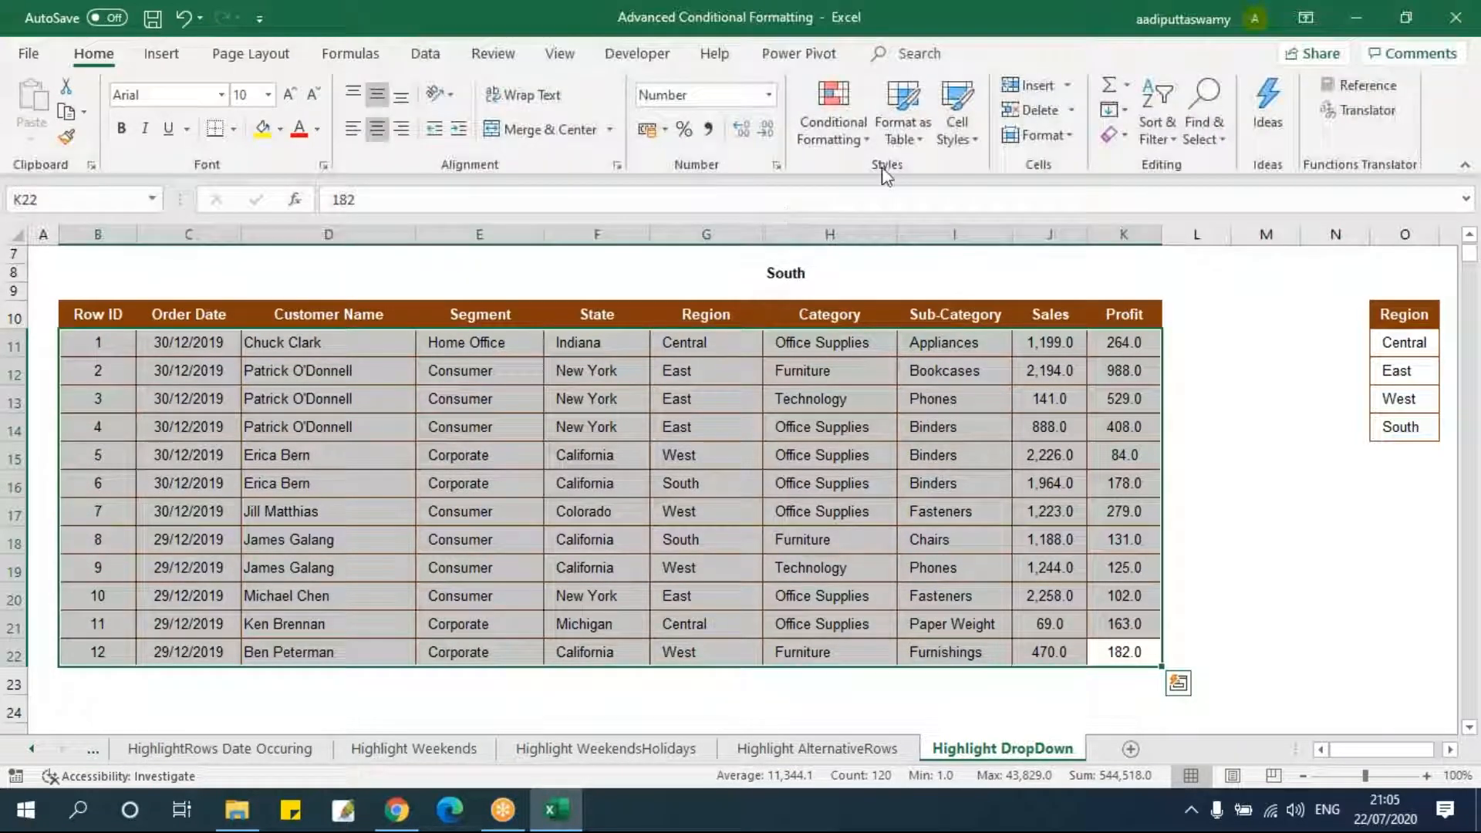
click(840, 137)
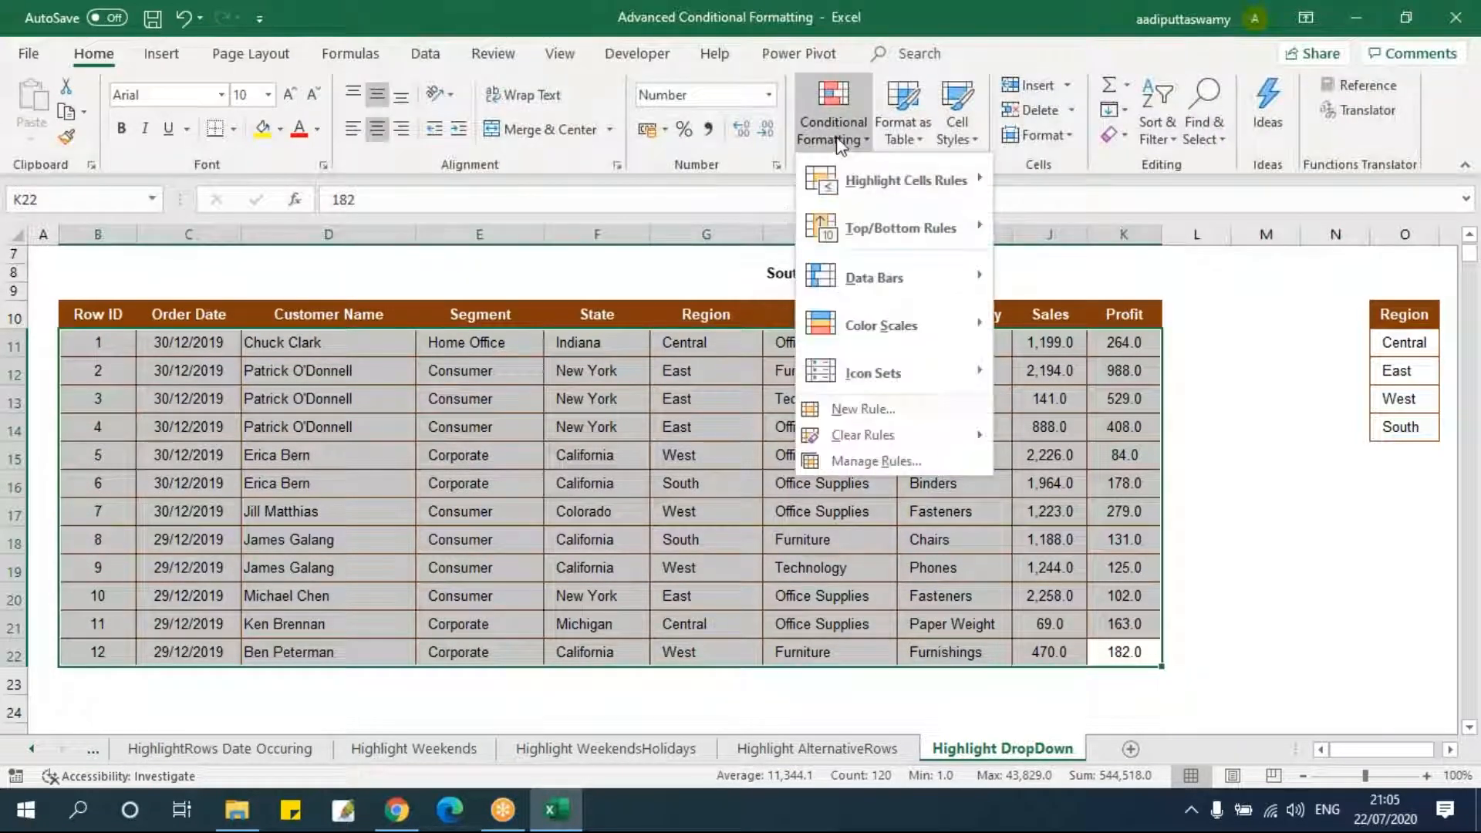
click(863, 410)
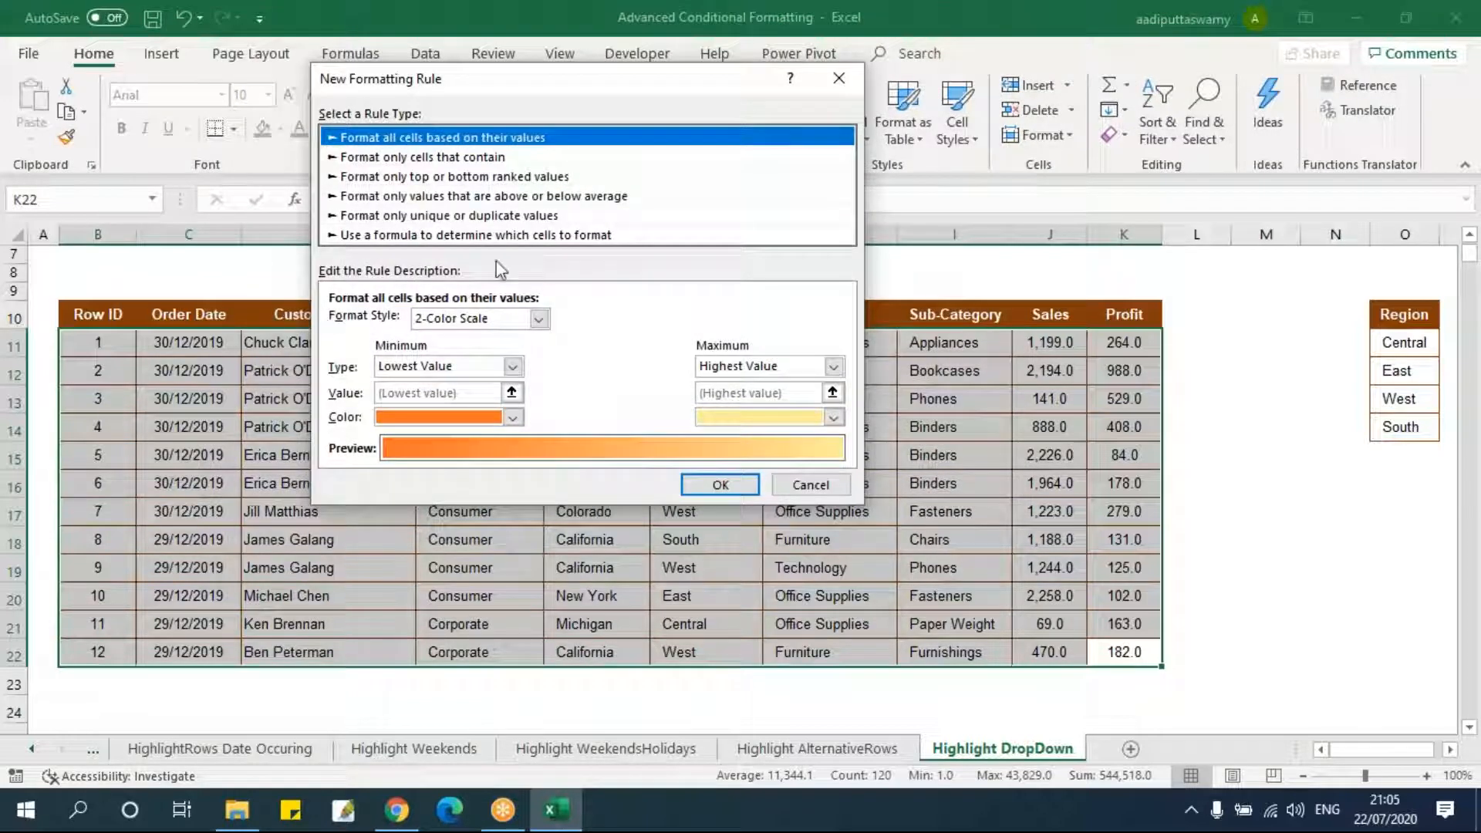
click(487, 235)
drag(552, 86, 1205, 247)
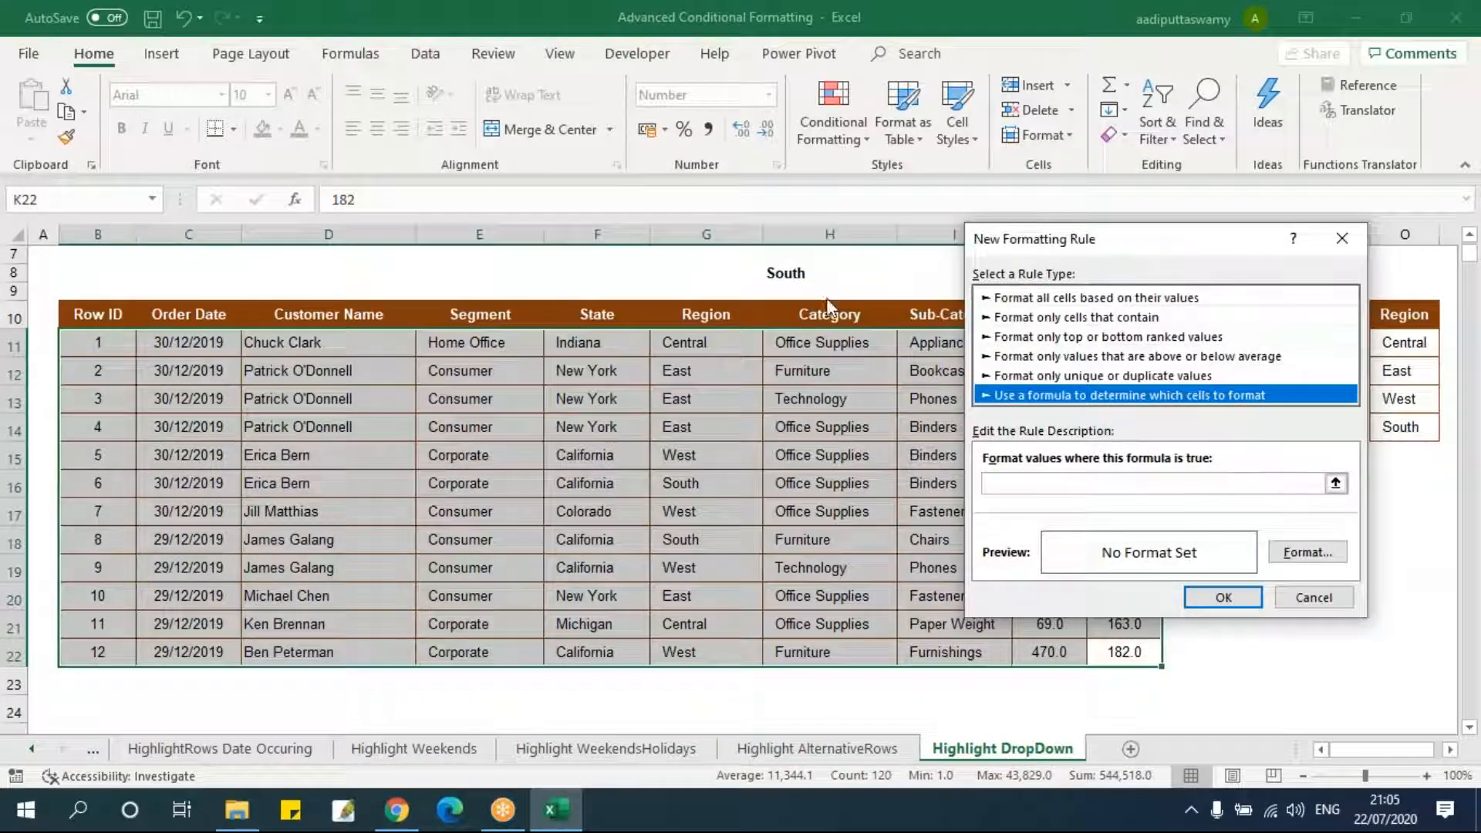
- Enter the rule formula =$H$8=$G11, comparing the drop-down cell with each row's Region
click(1335, 483)
click(785, 273)
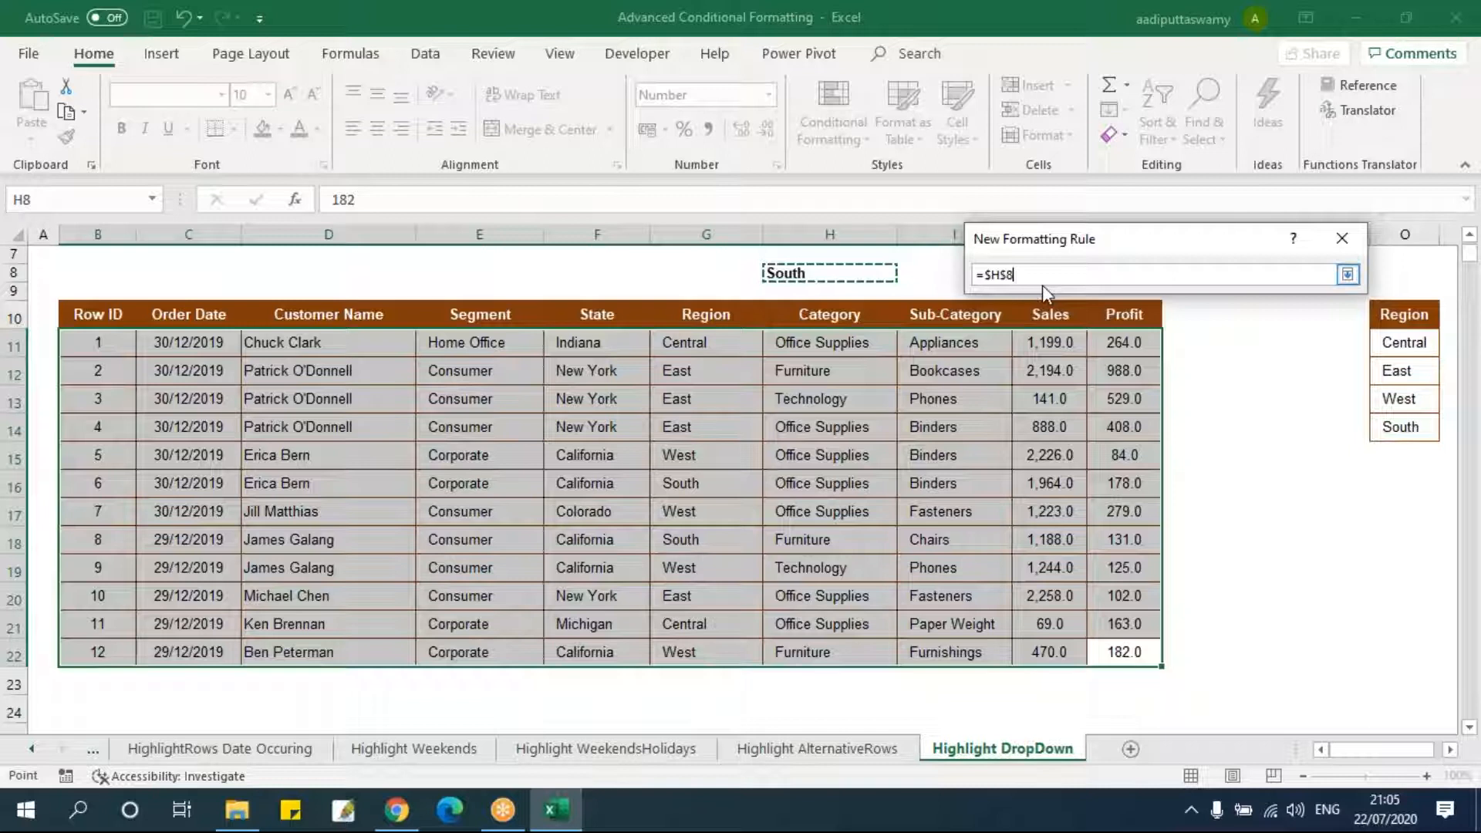
text(=)
click(693, 349)
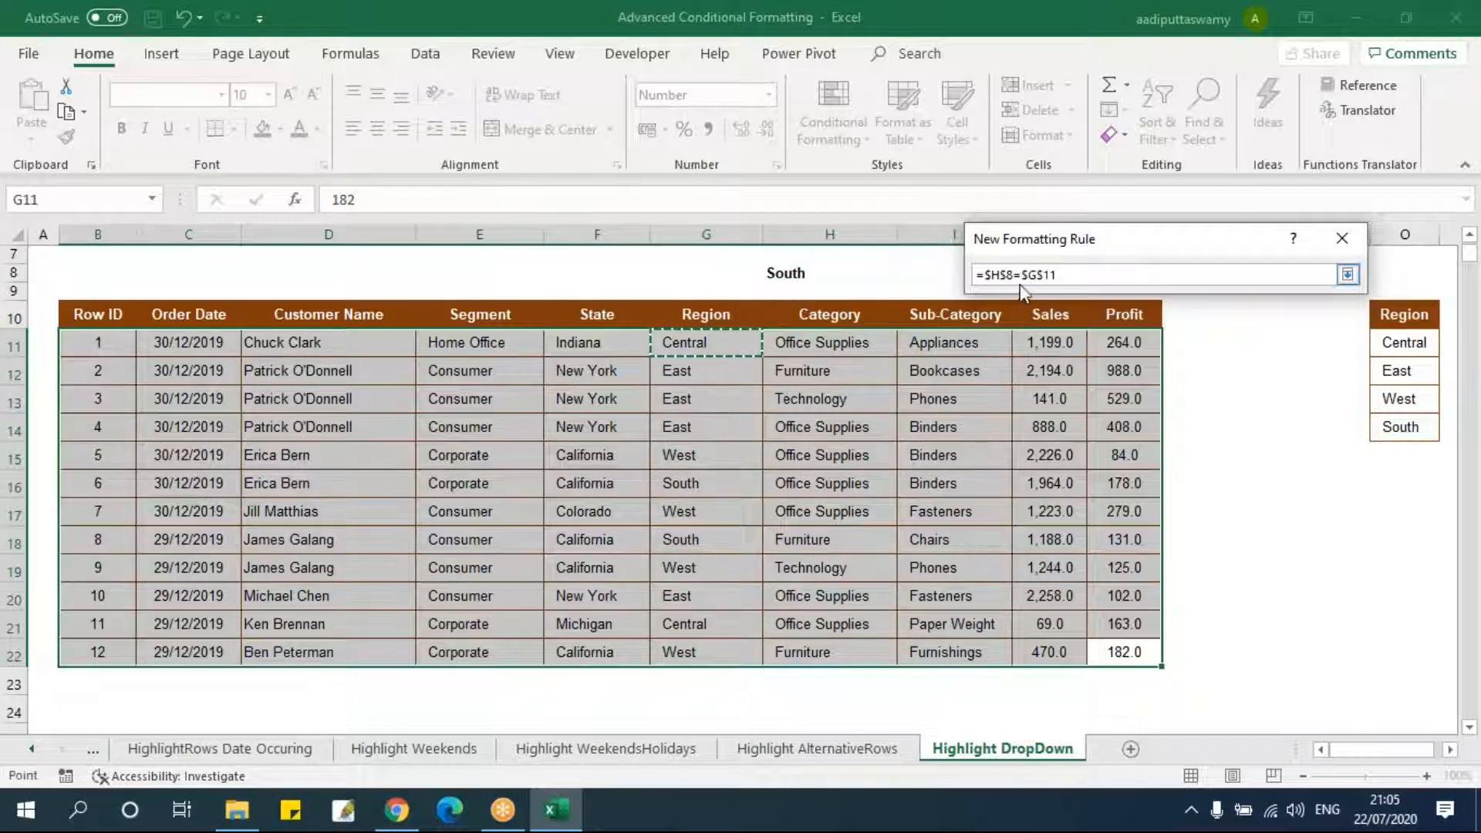
click(1045, 275)
key(BackSpace)
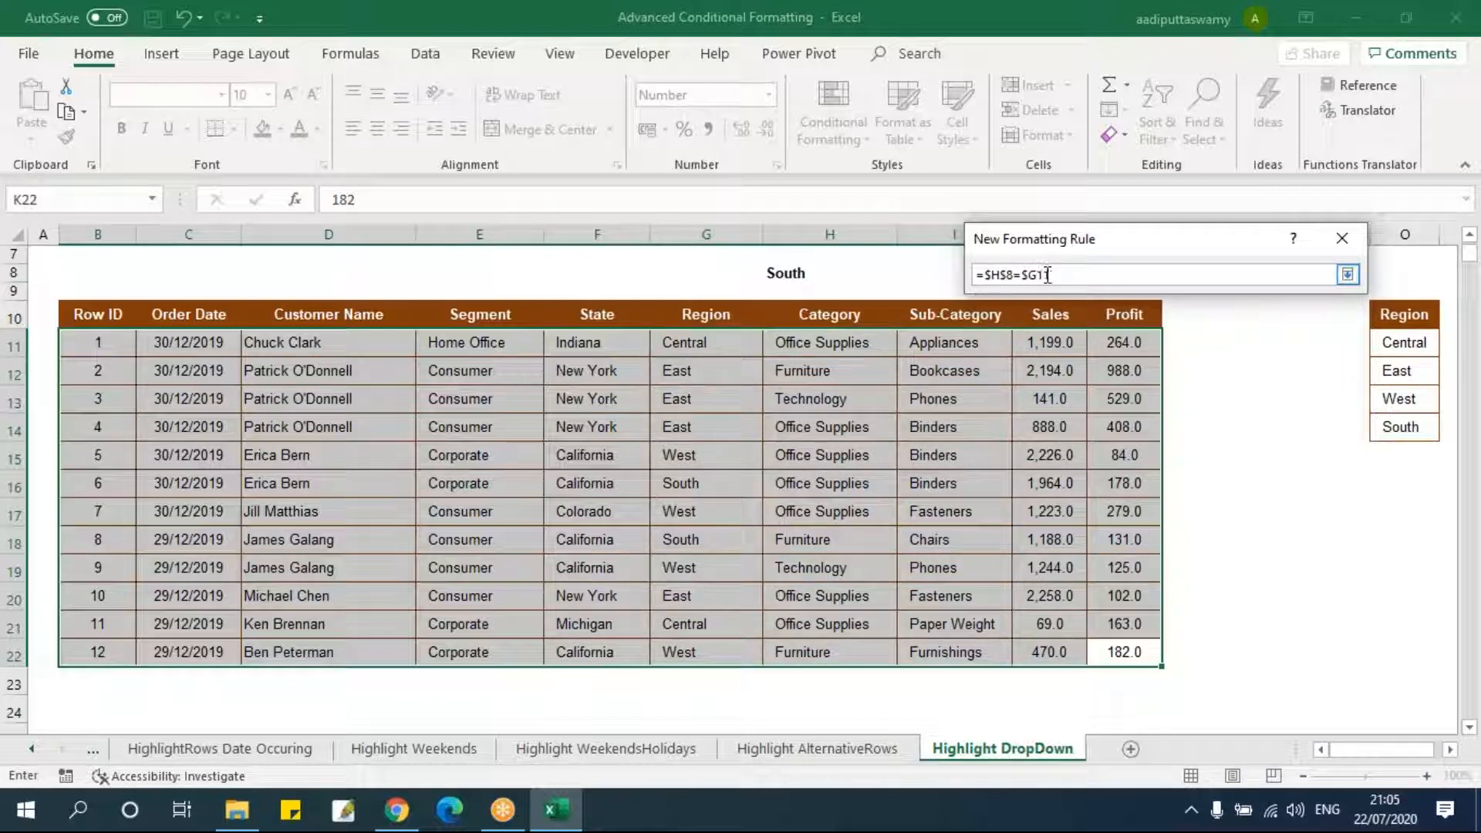
click(1348, 276)
- Give the new rule a light green fill and create it
click(1308, 553)
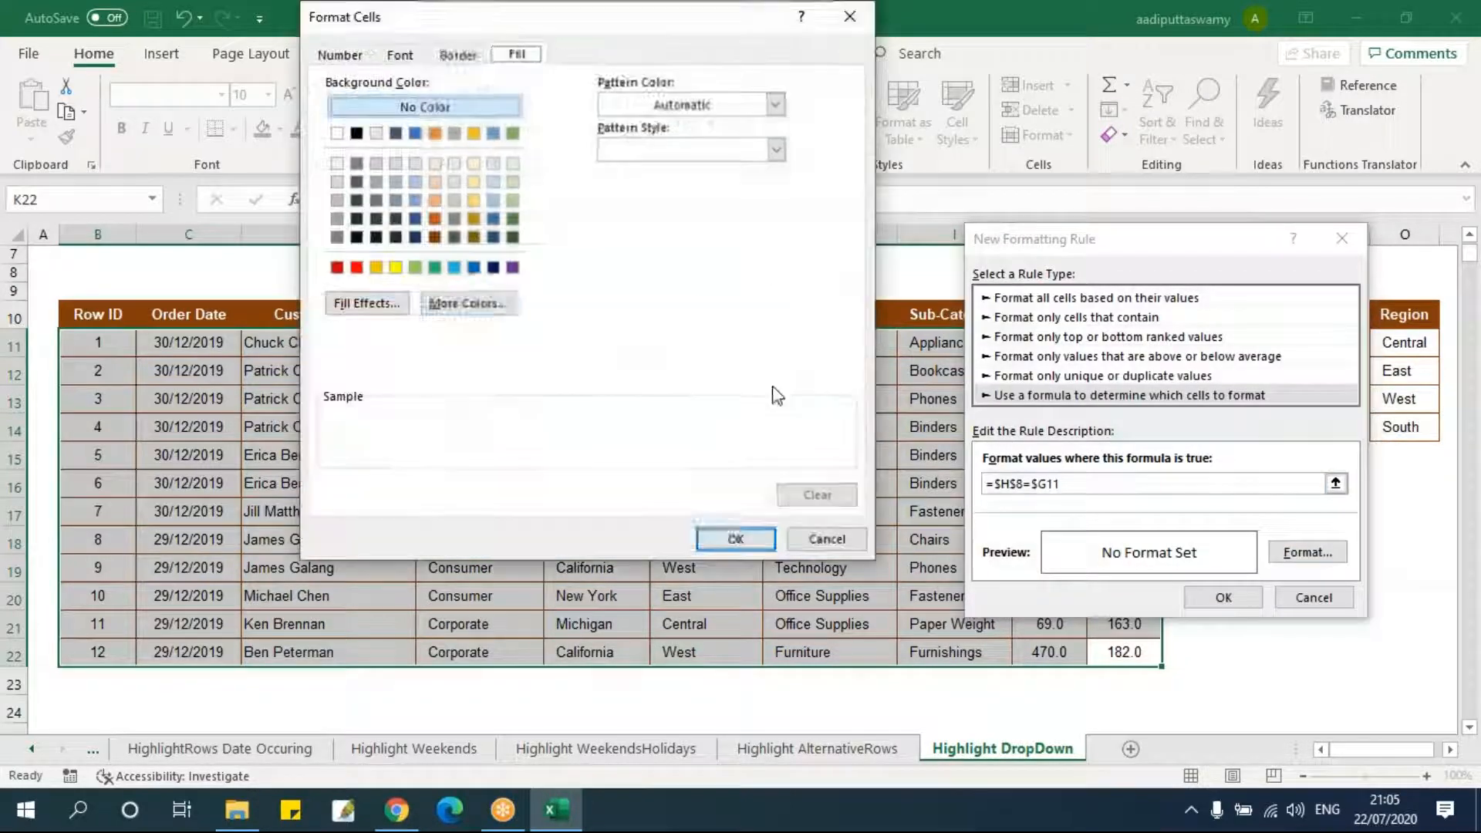
click(512, 182)
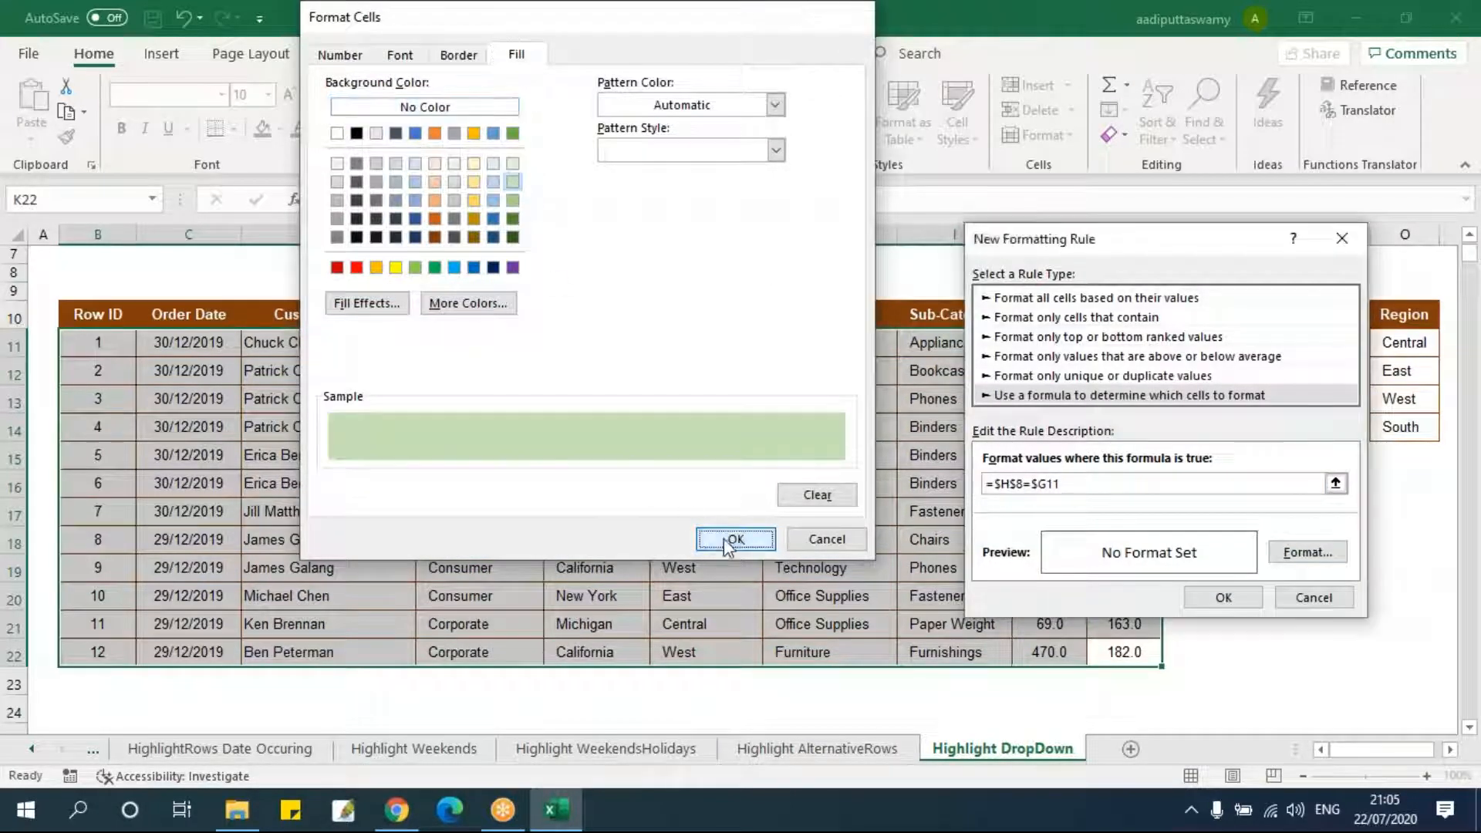
click(735, 538)
click(1232, 598)
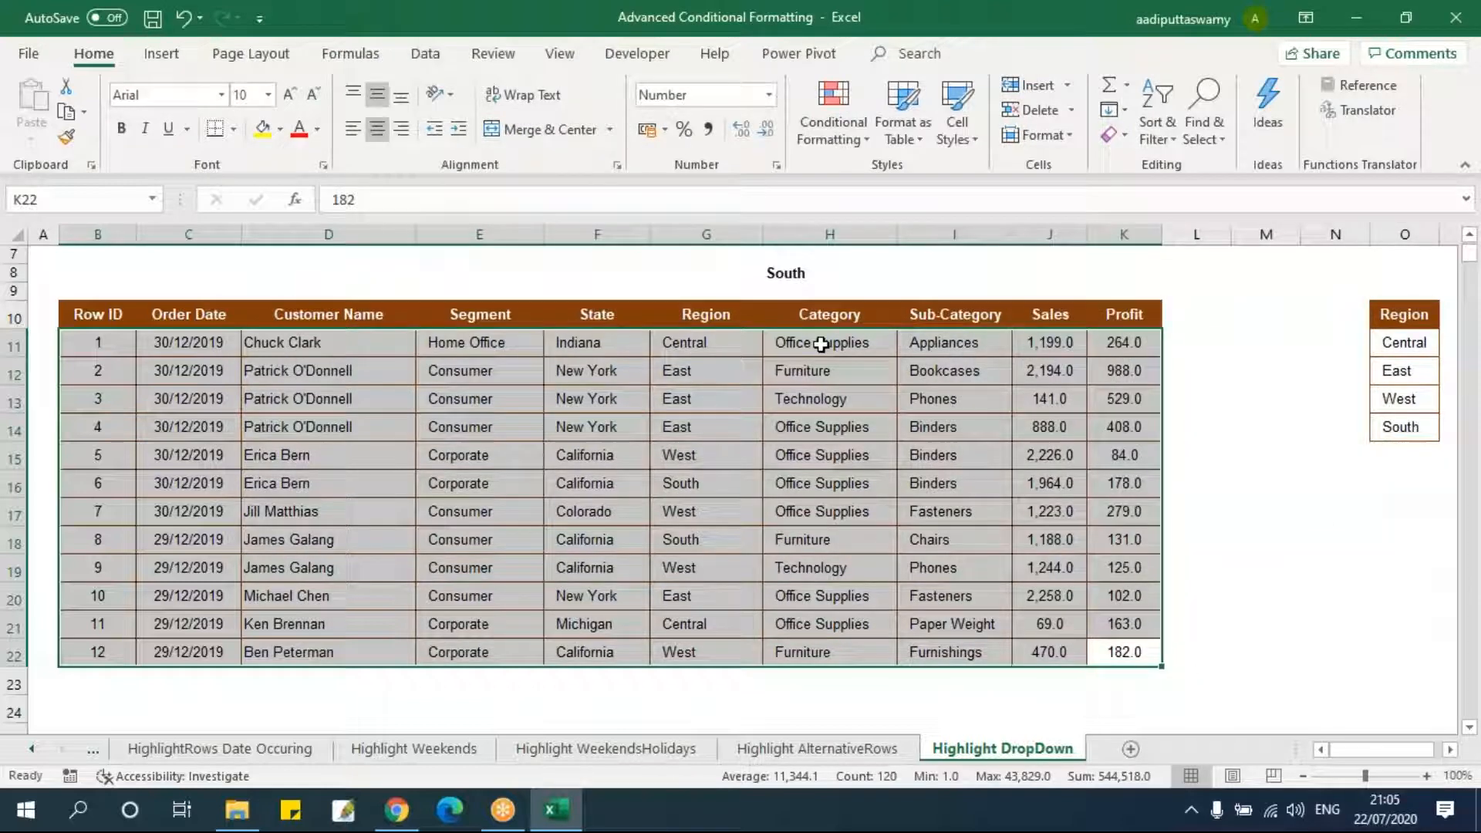
- Test the rule by choosing East from the H8 drop-down
click(810, 397)
click(863, 272)
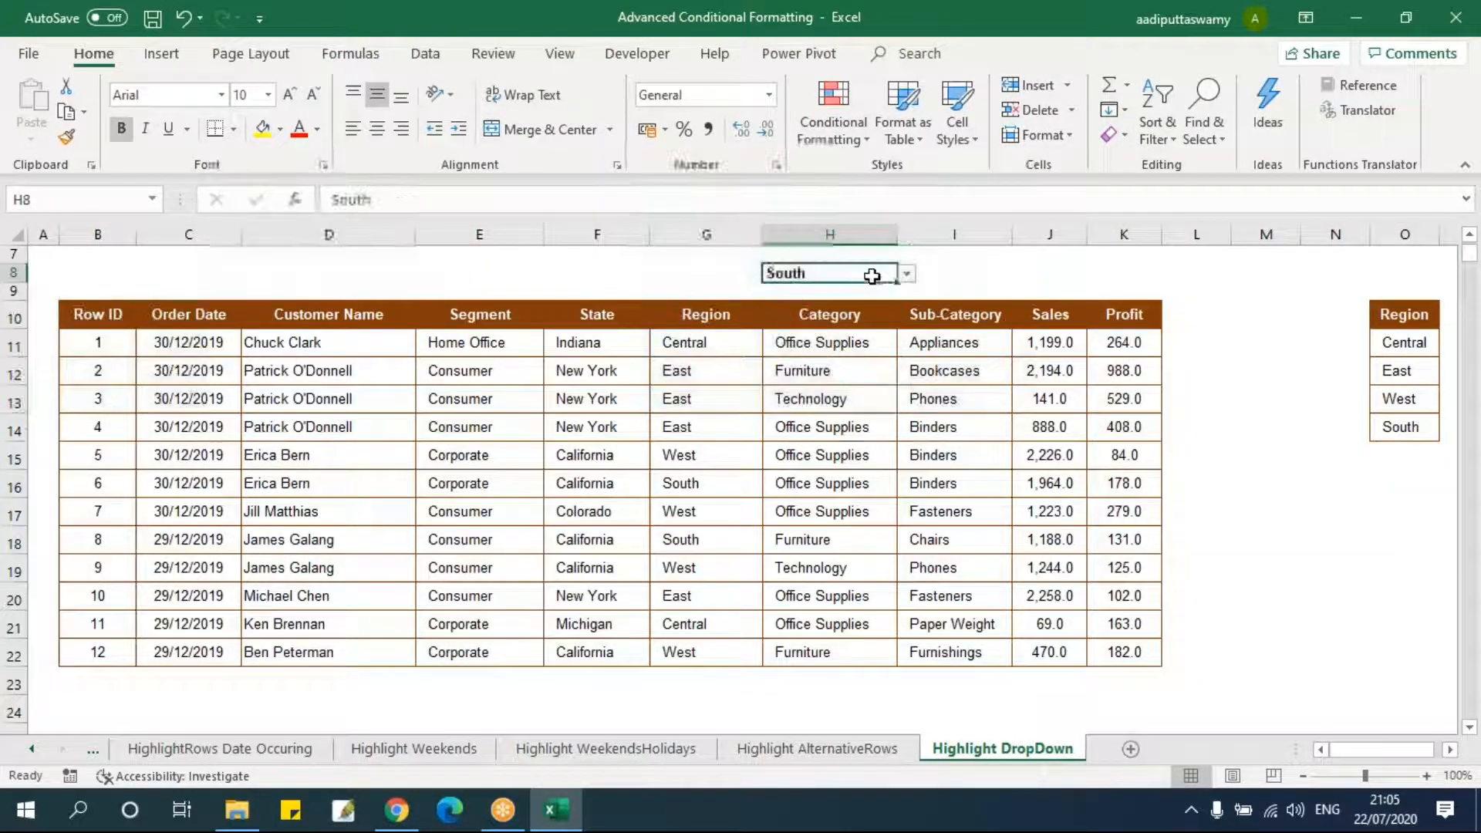
click(906, 273)
click(857, 306)
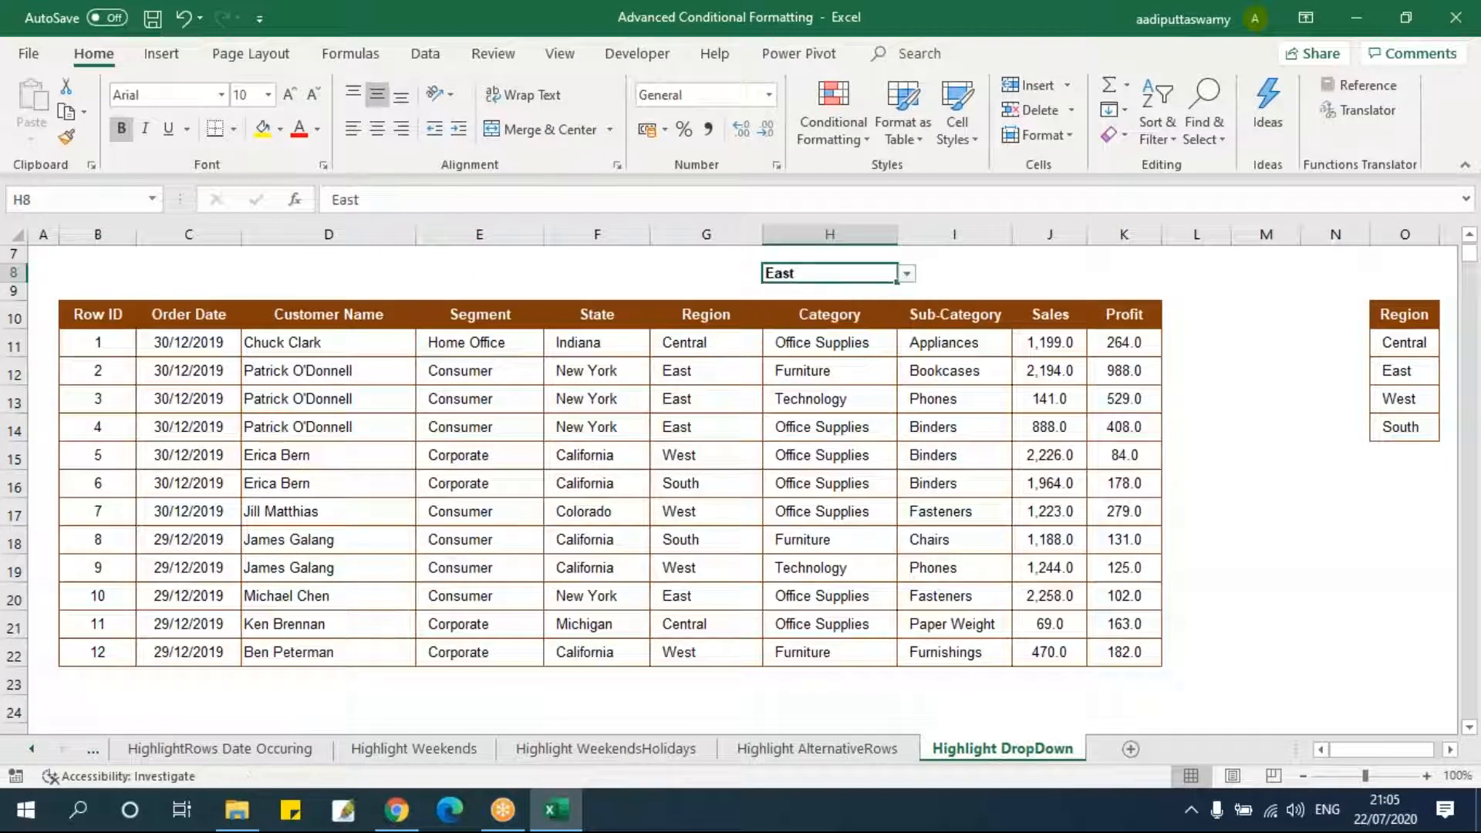
- Reselect the order rows B11:K22 and open their conditional formatting rule for editing
click(105, 336)
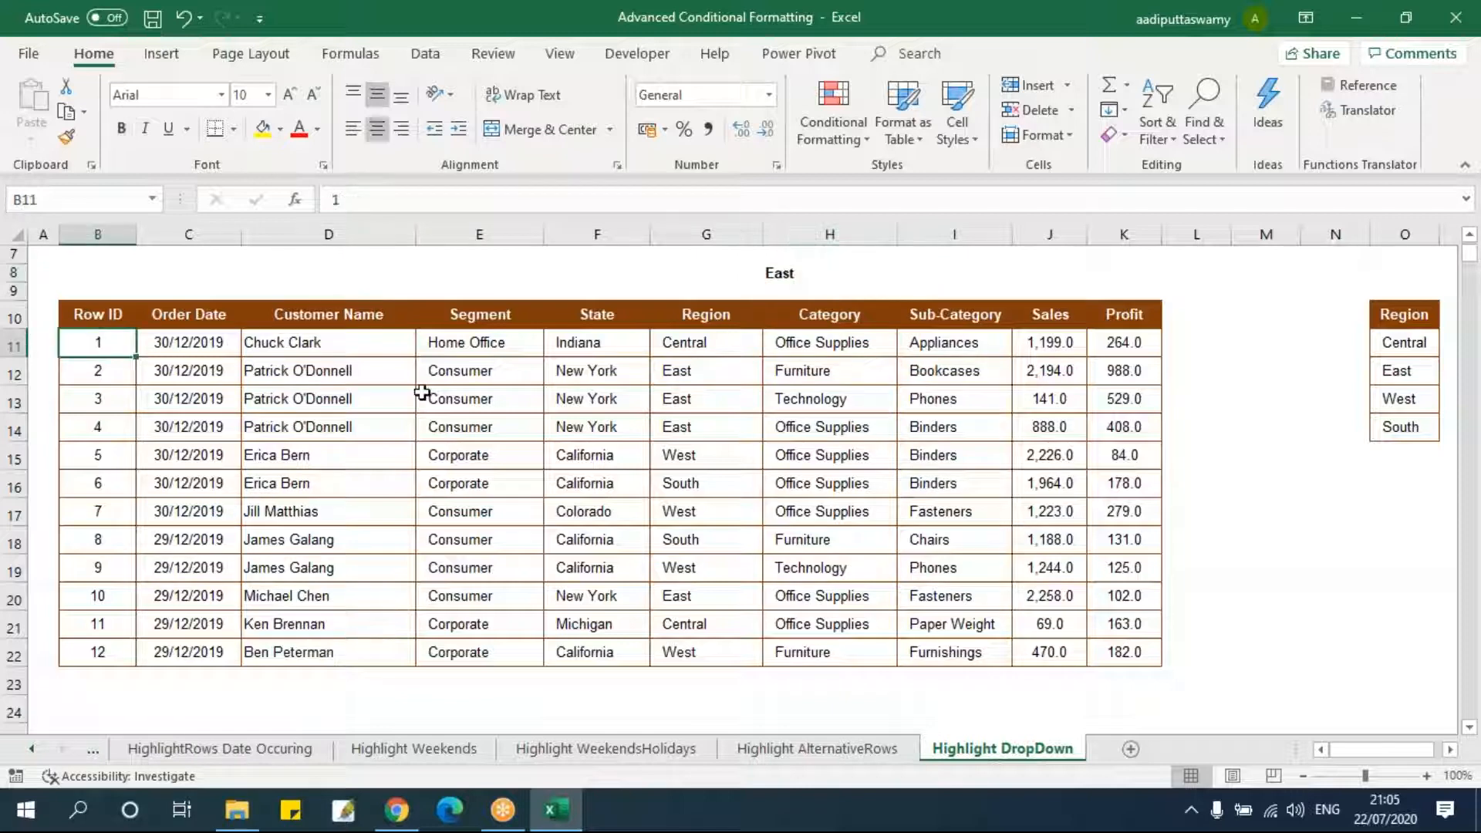
shift+click(1125, 659)
click(833, 123)
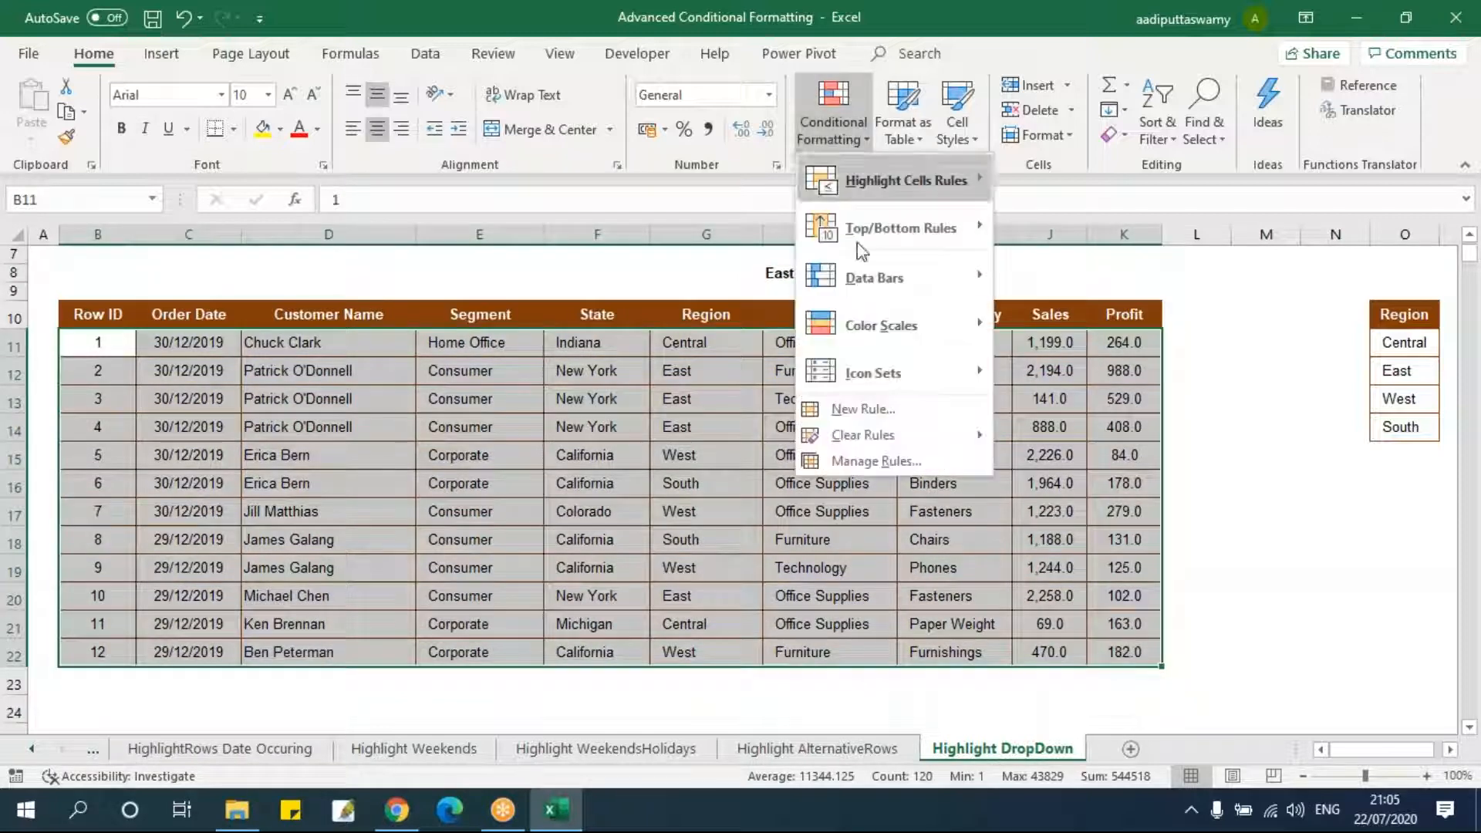
click(891, 463)
double_click(960, 398)
drag(1056, 243, 1177, 241)
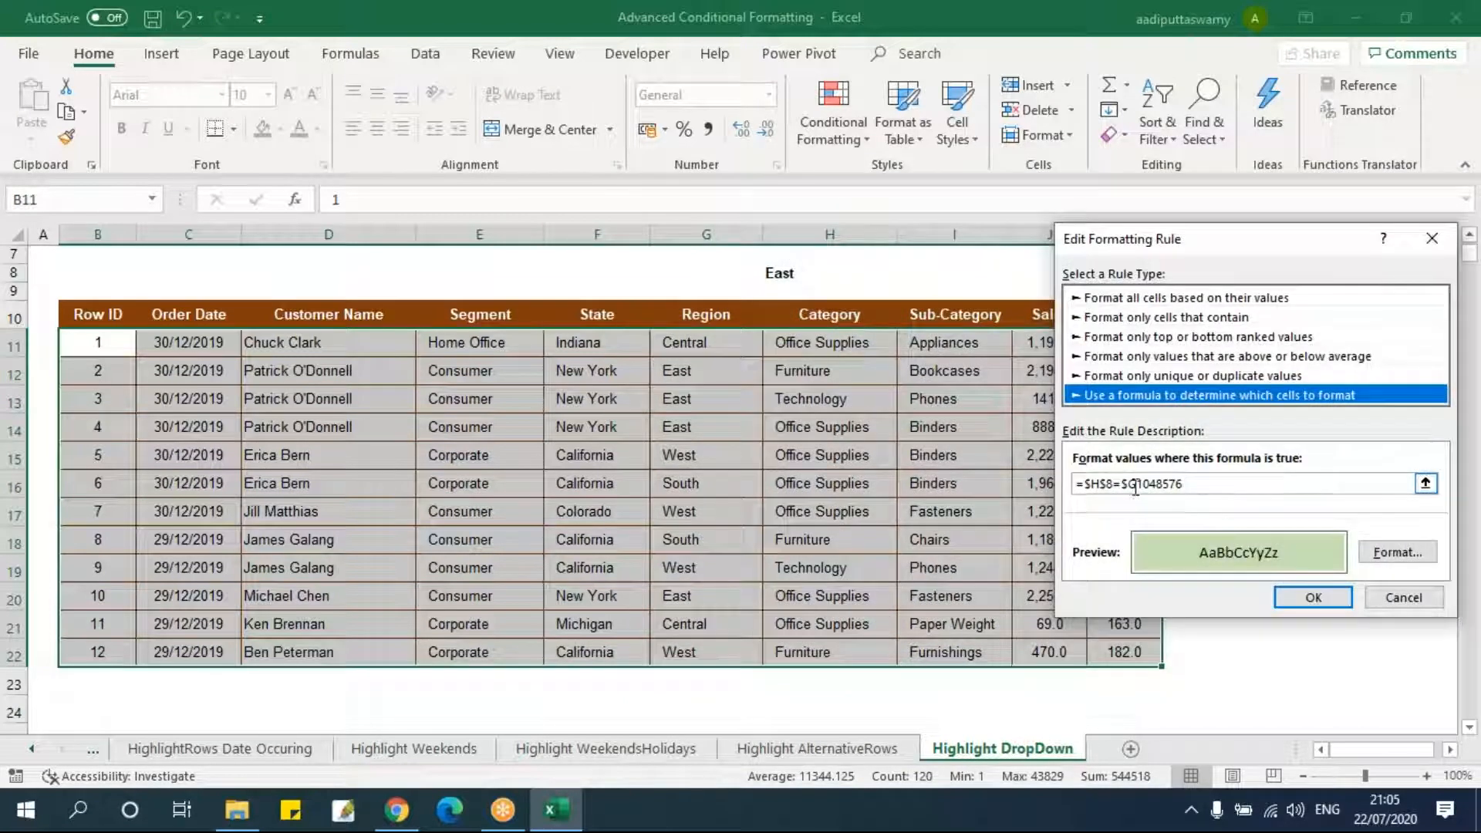
- Correct the rule's formula to =$H$8=$G11 and apply the change to the table
drag(1126, 485, 1259, 484)
key(BackSpace)
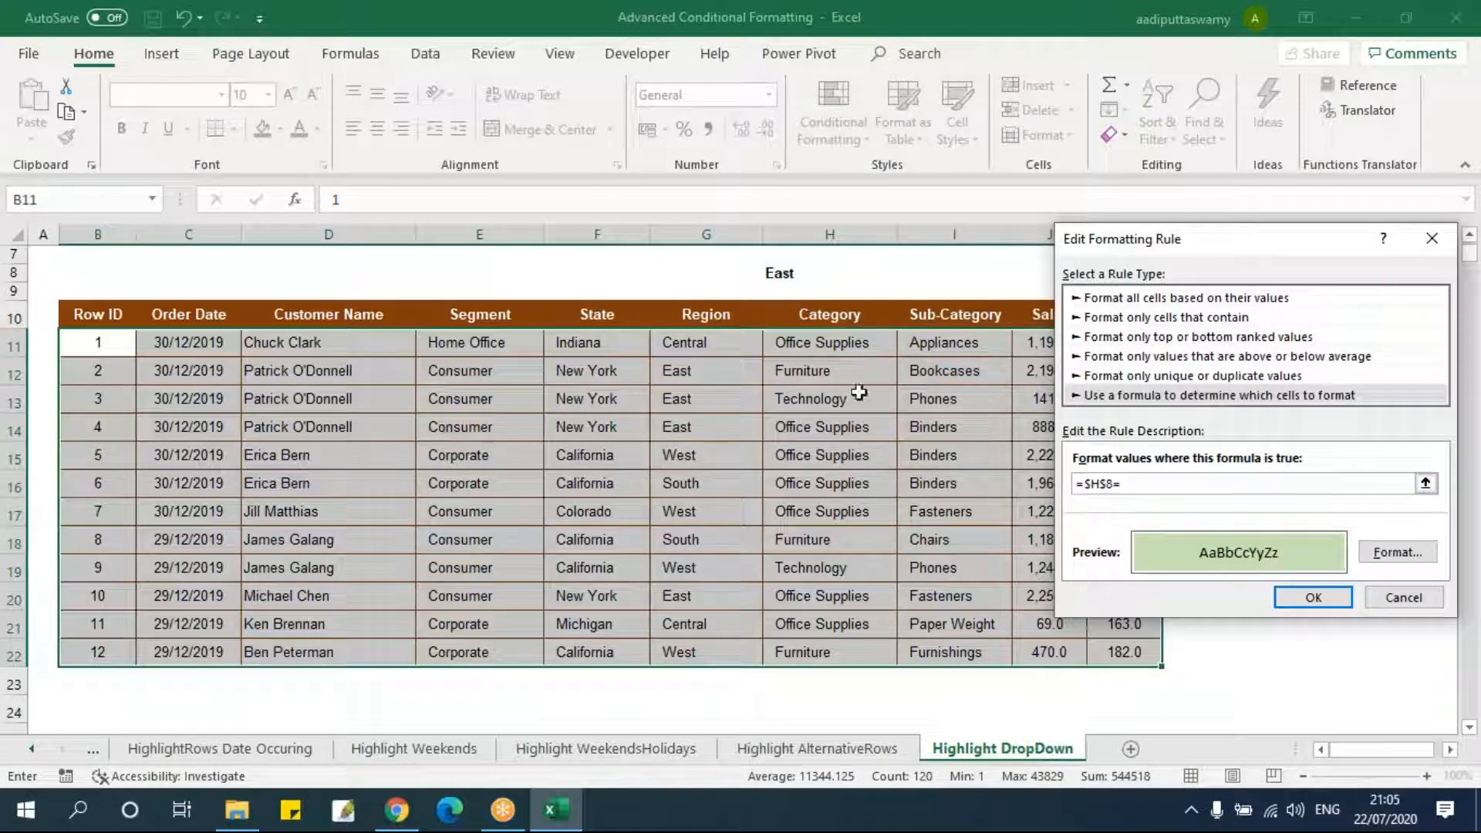
click(707, 343)
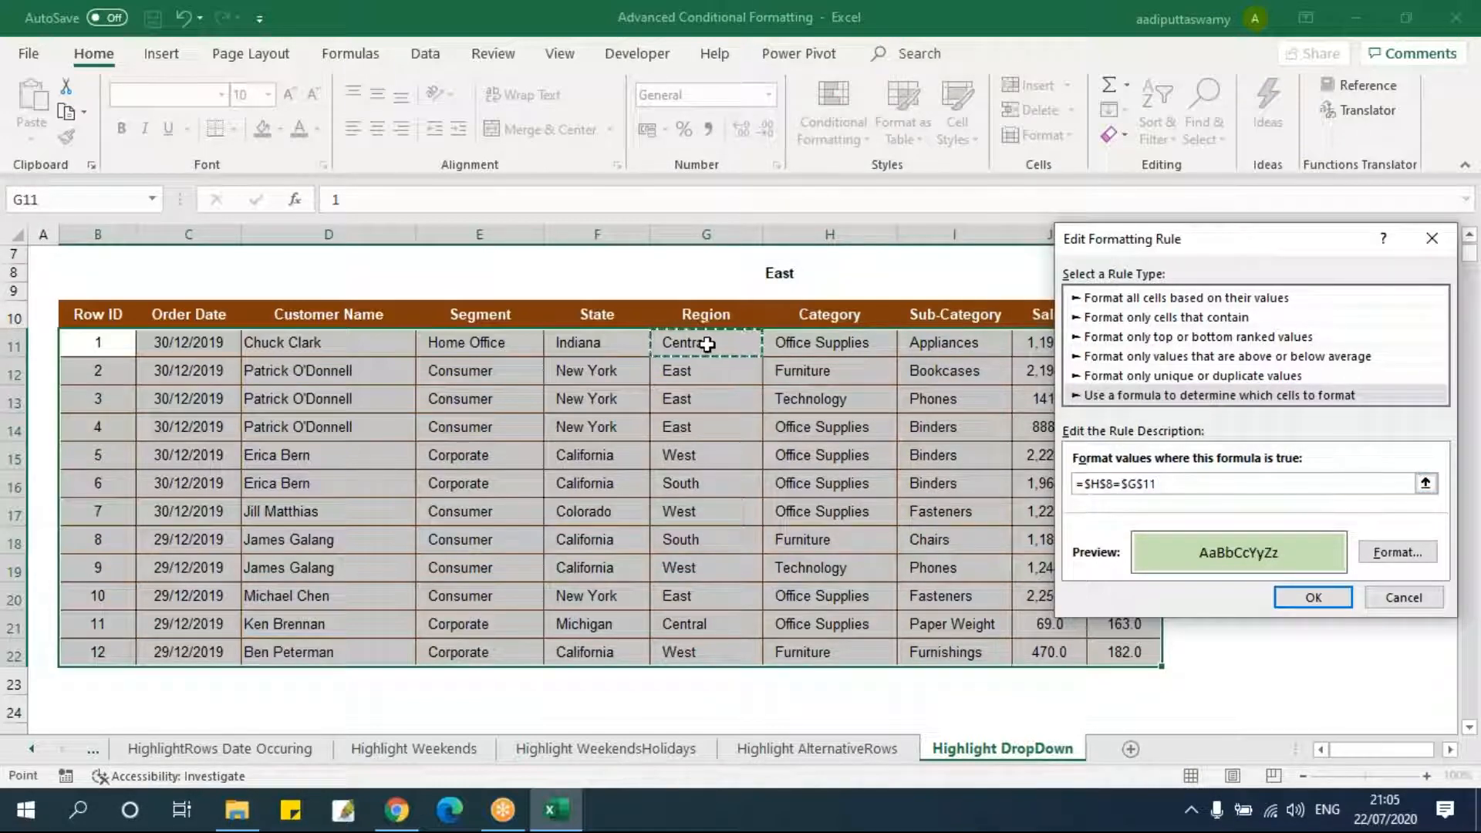
key(F4)
key(F4)
click(1336, 605)
click(1422, 562)
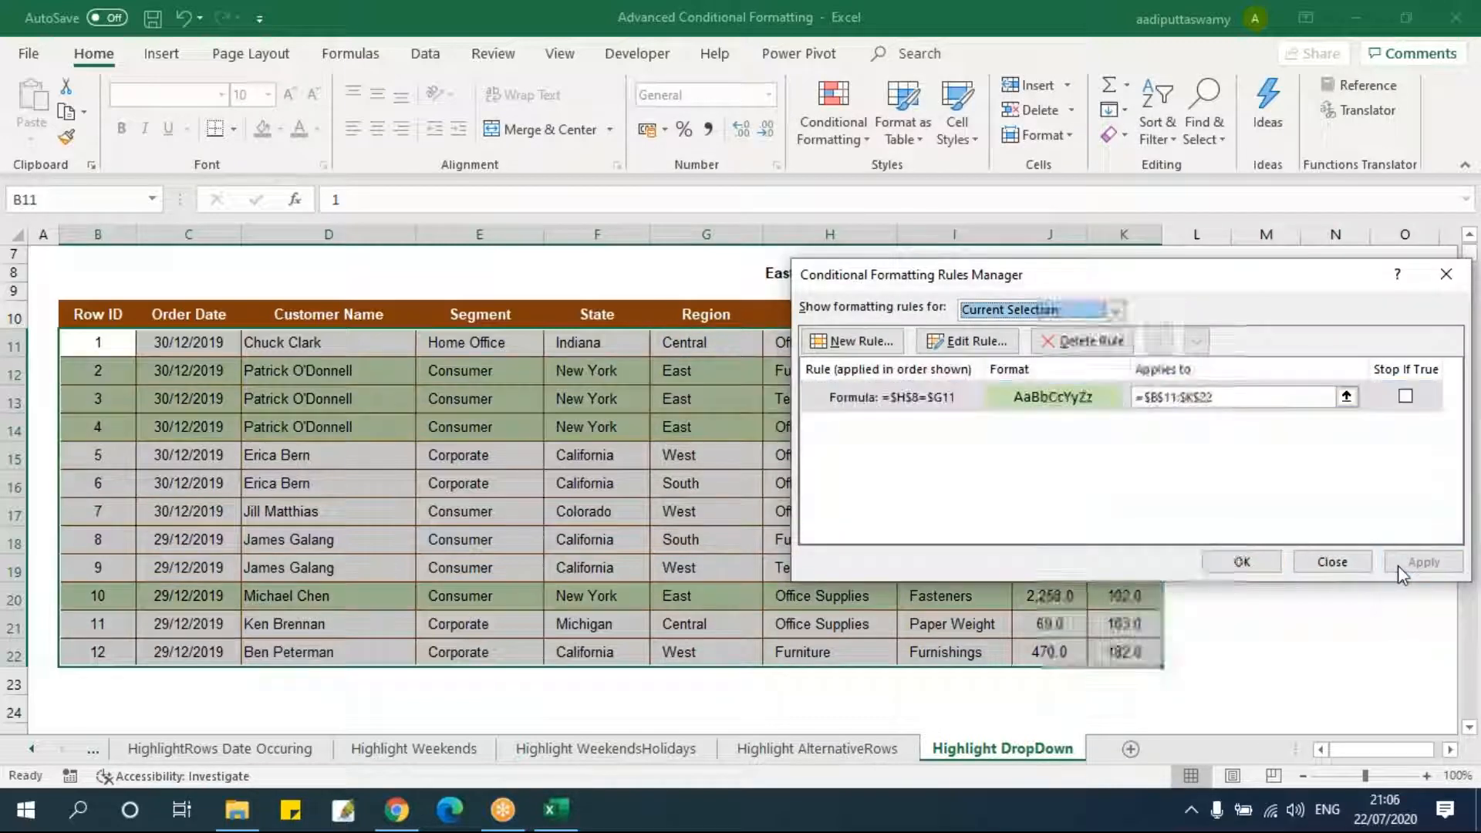
click(1231, 564)
click(1196, 569)
click(833, 487)
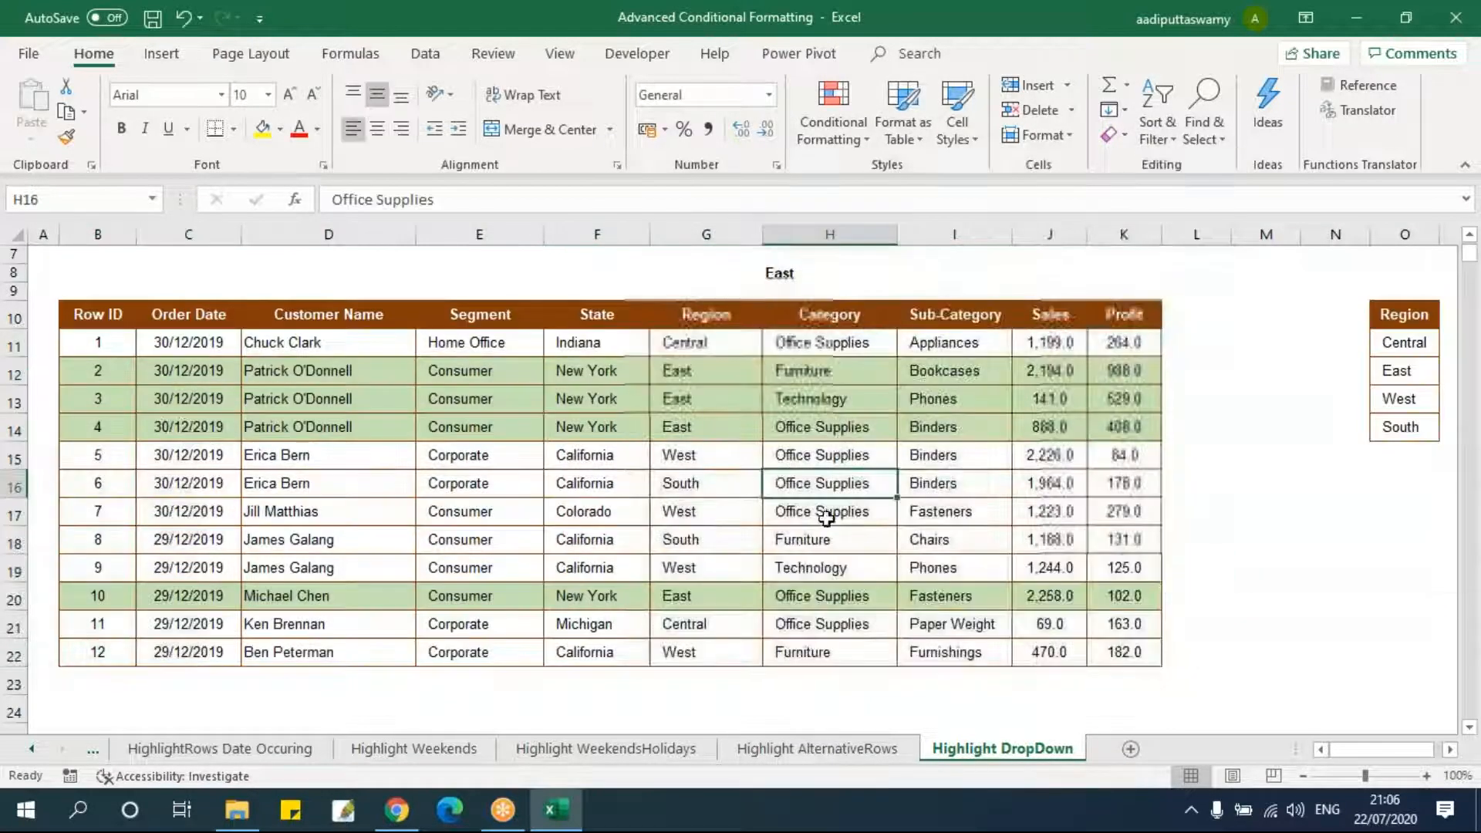
- Test the corrected highlighting by choosing Central, West and South in turn from the H8 drop-down
click(785, 274)
click(907, 274)
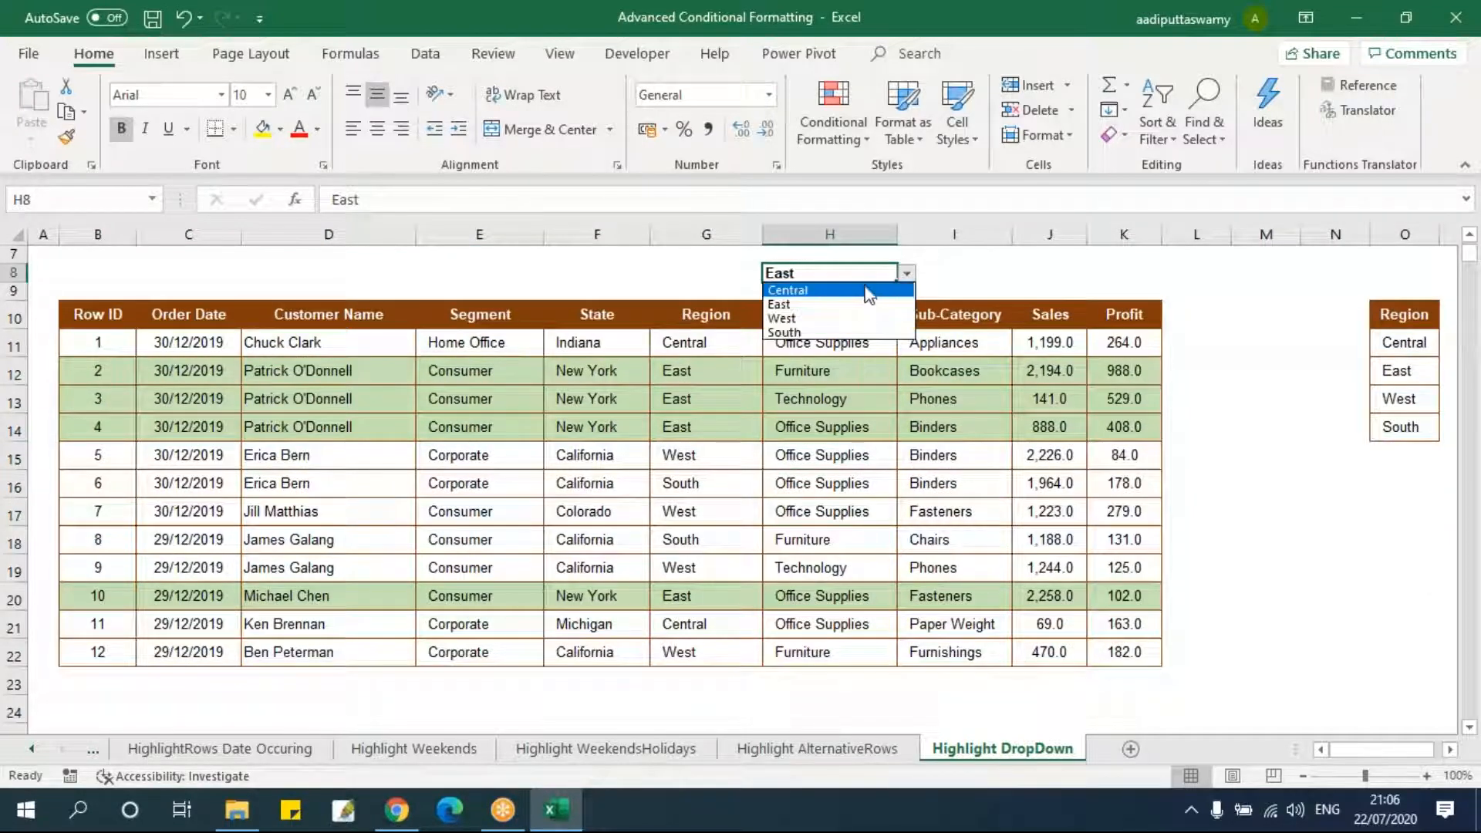
click(856, 291)
click(907, 274)
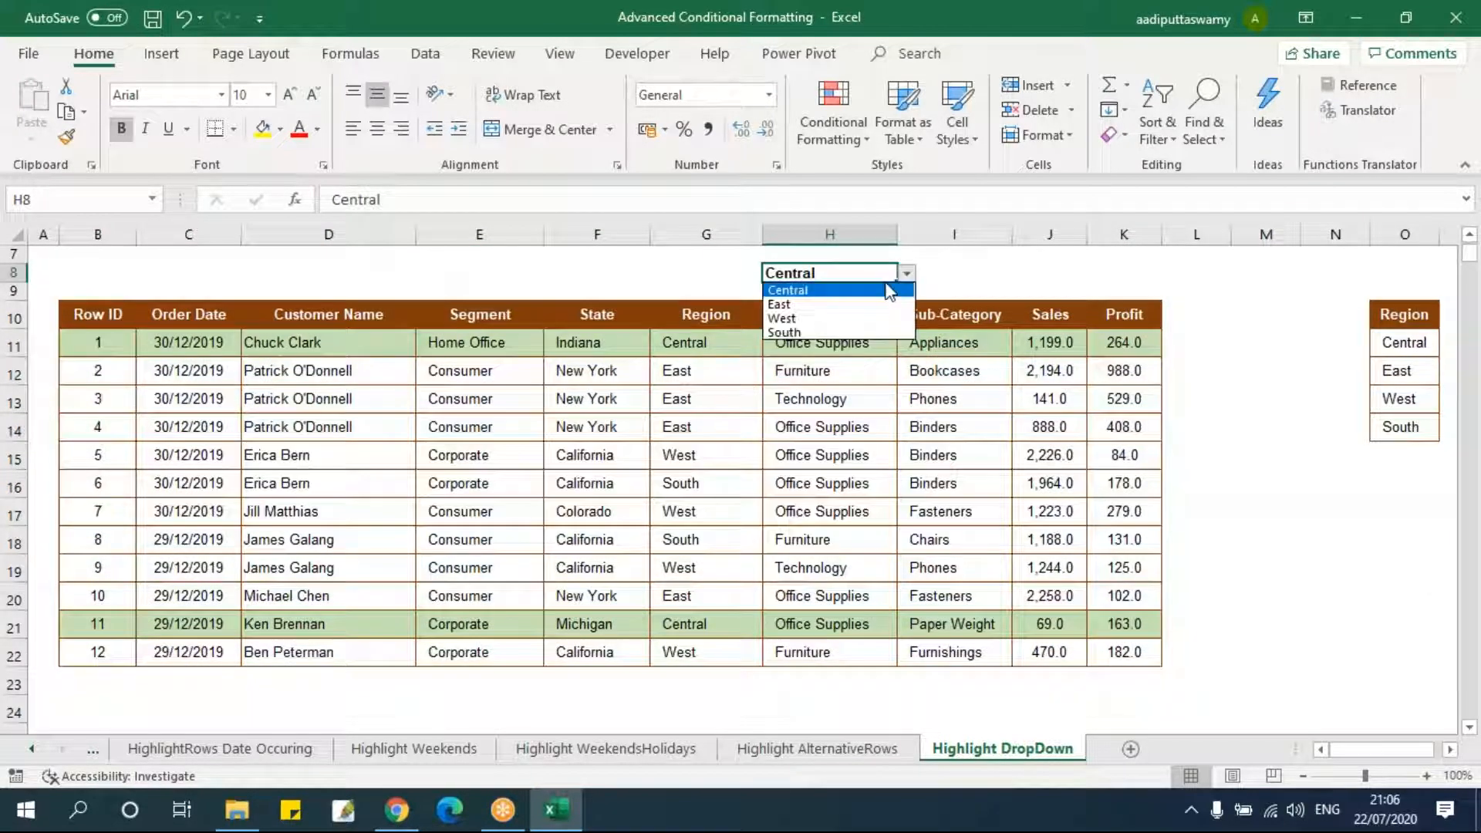
click(828, 318)
click(907, 274)
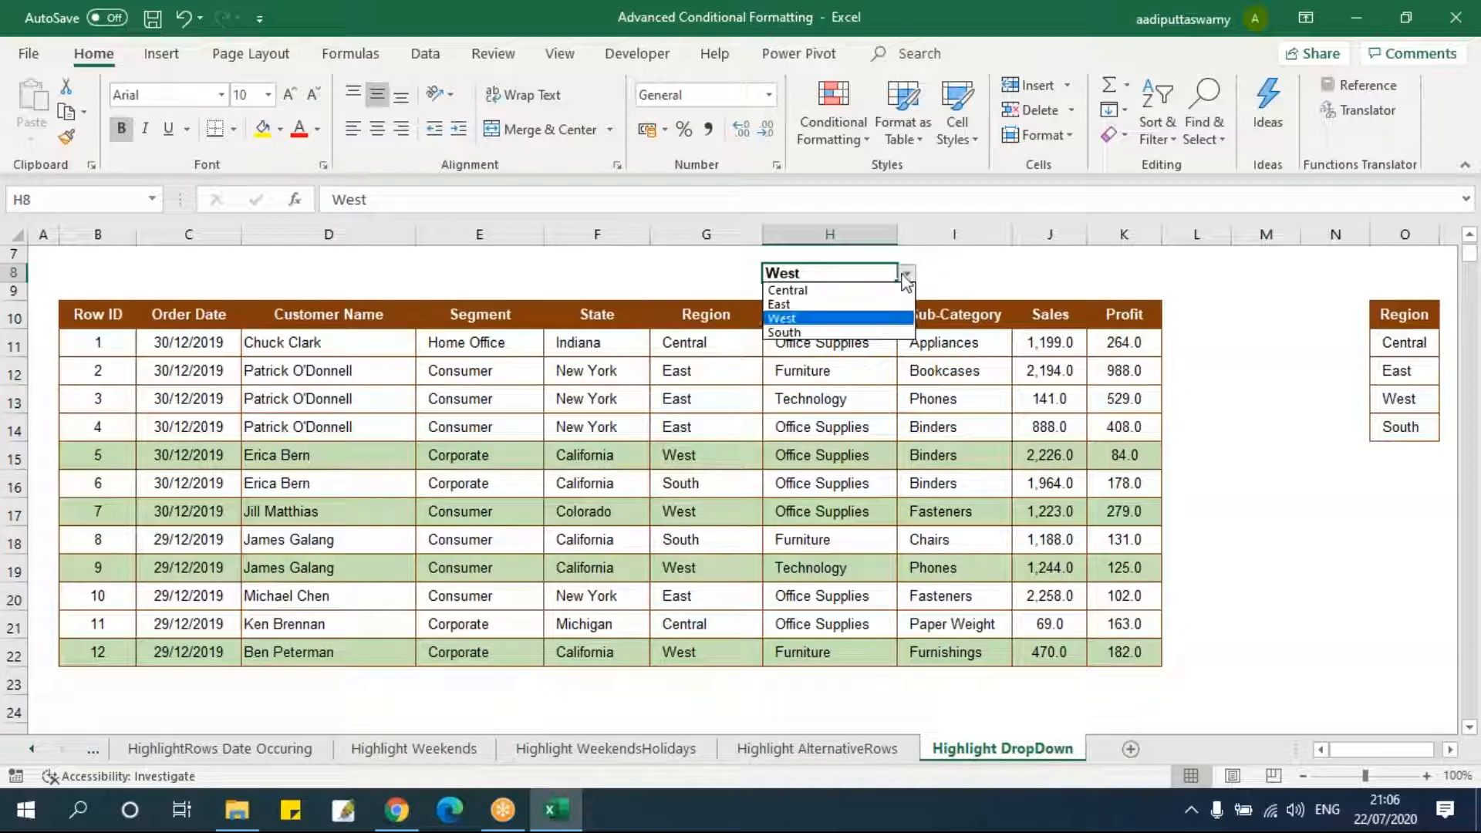
click(831, 331)
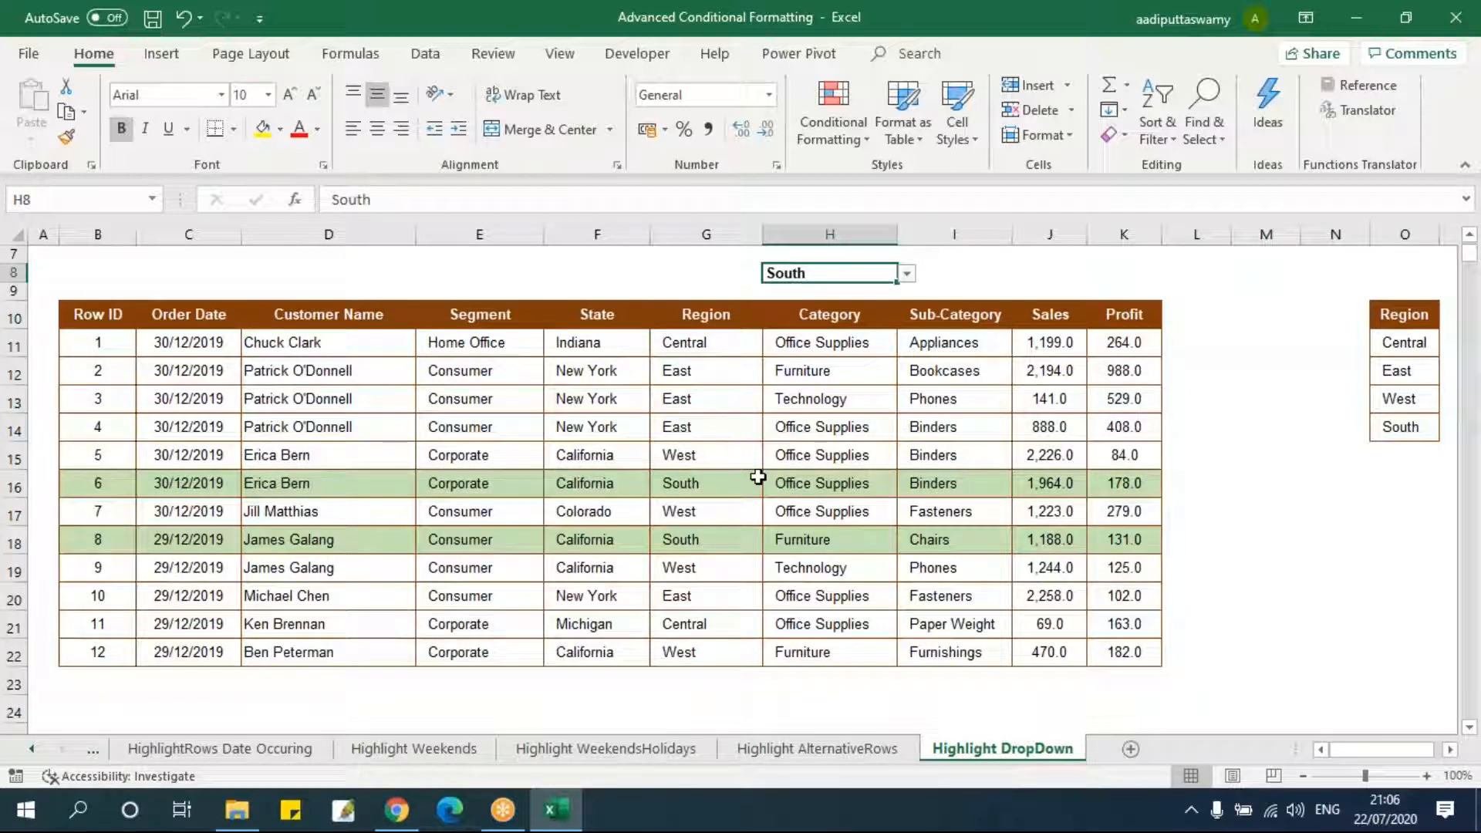
- Copy the Central region from G11 into G13
click(740, 342)
key(ctrl+c)
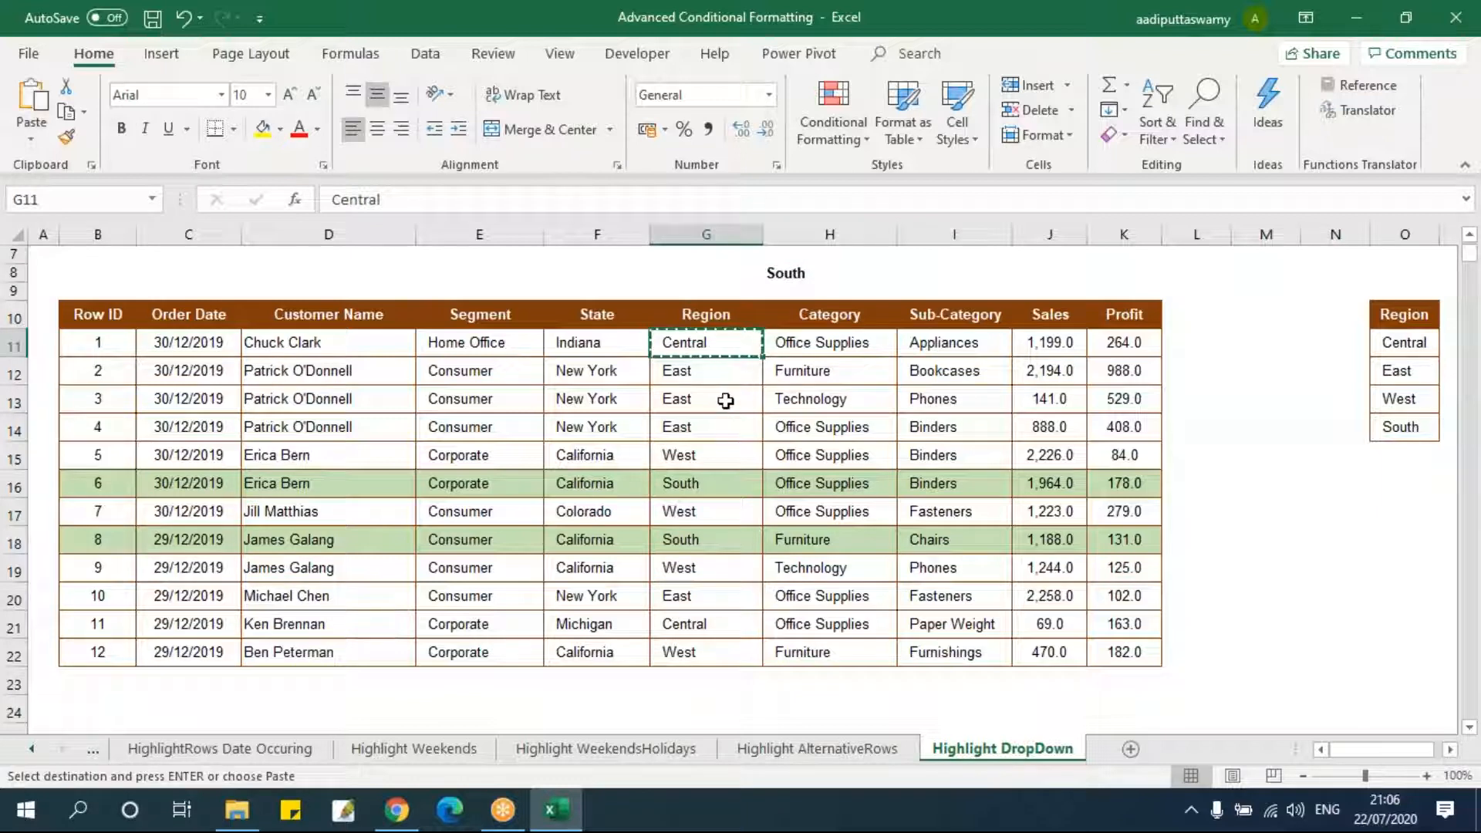
click(747, 408)
key(ctrl+v)
key(Escape)
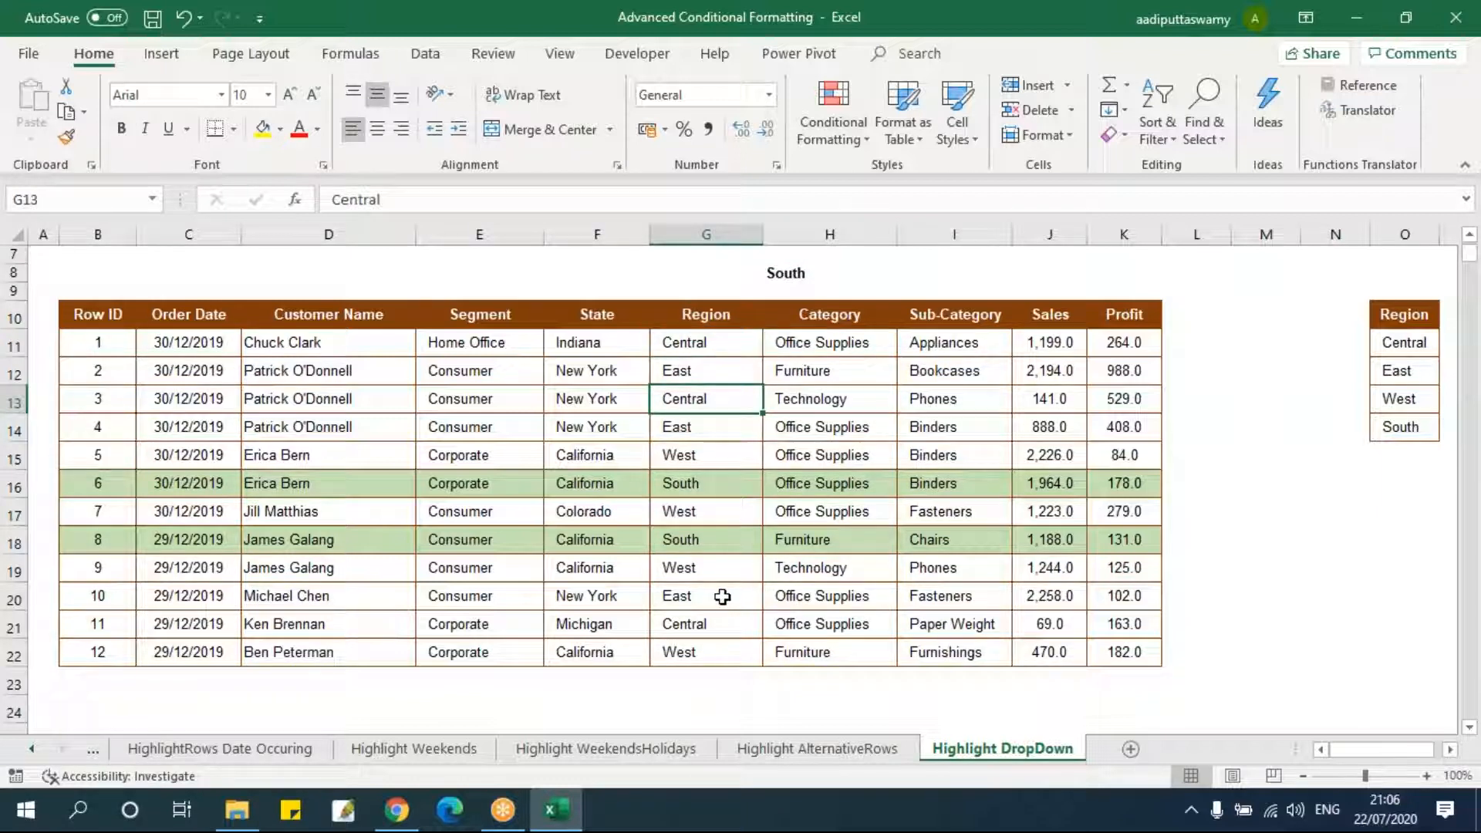
- Copy the Central region from G13 into G19
click(701, 646)
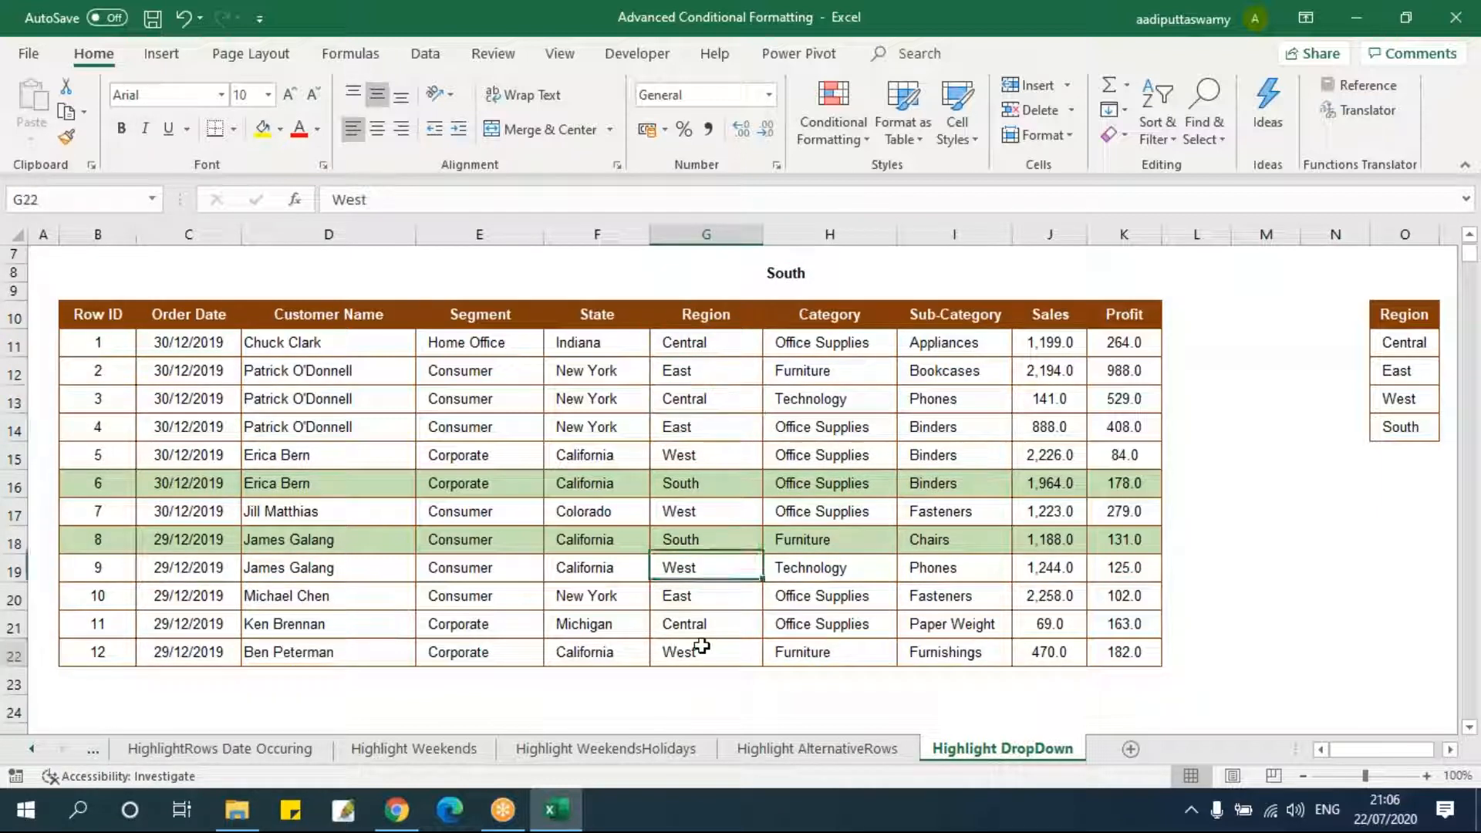
click(707, 574)
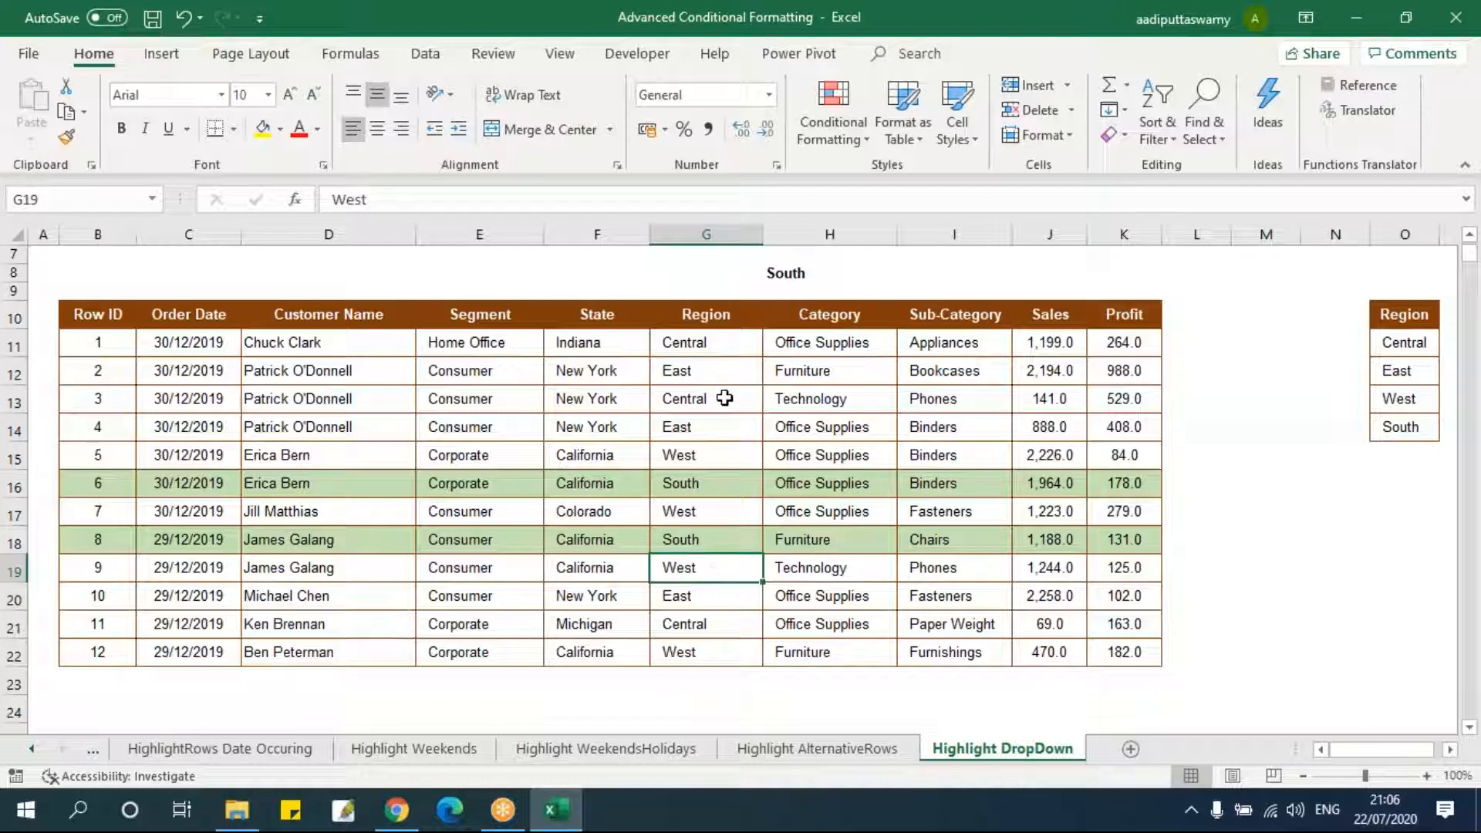
click(725, 398)
key(ctrl+c)
click(737, 568)
key(ctrl+v)
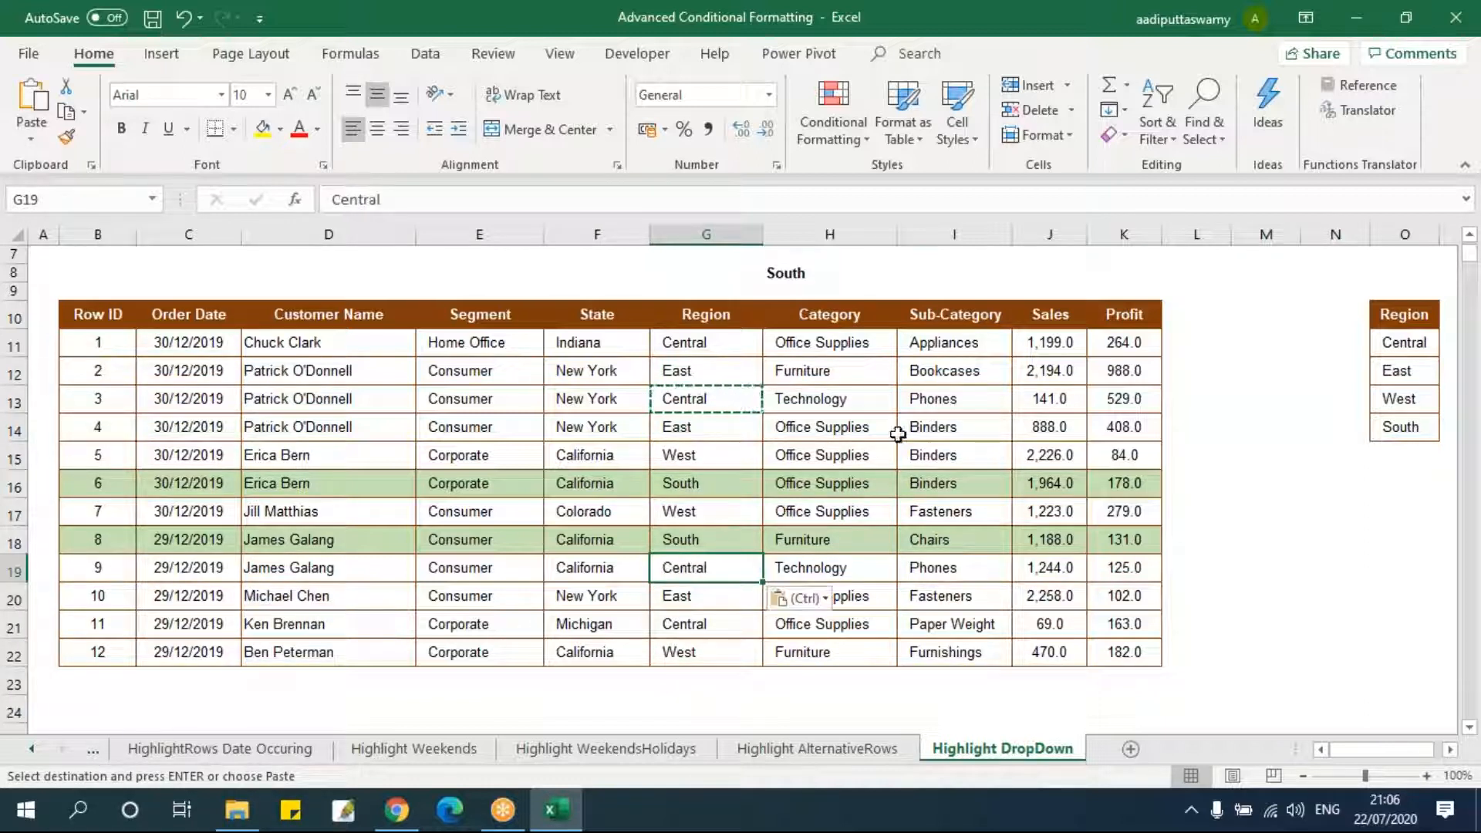
click(898, 432)
- Check the highlighting with the changed regions by alternating H8 between Central and West, finishing on West
click(837, 274)
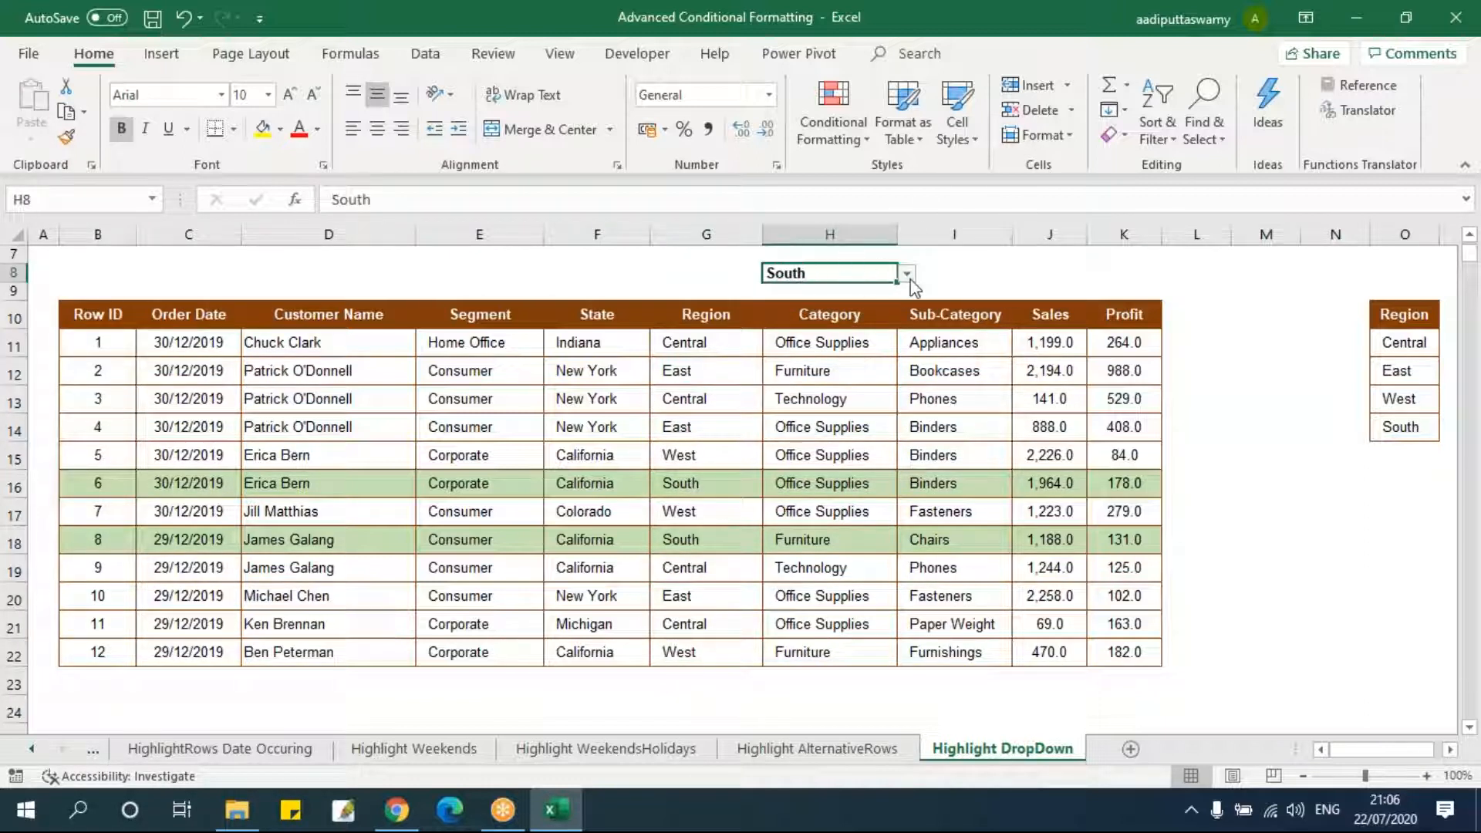
click(908, 274)
click(791, 291)
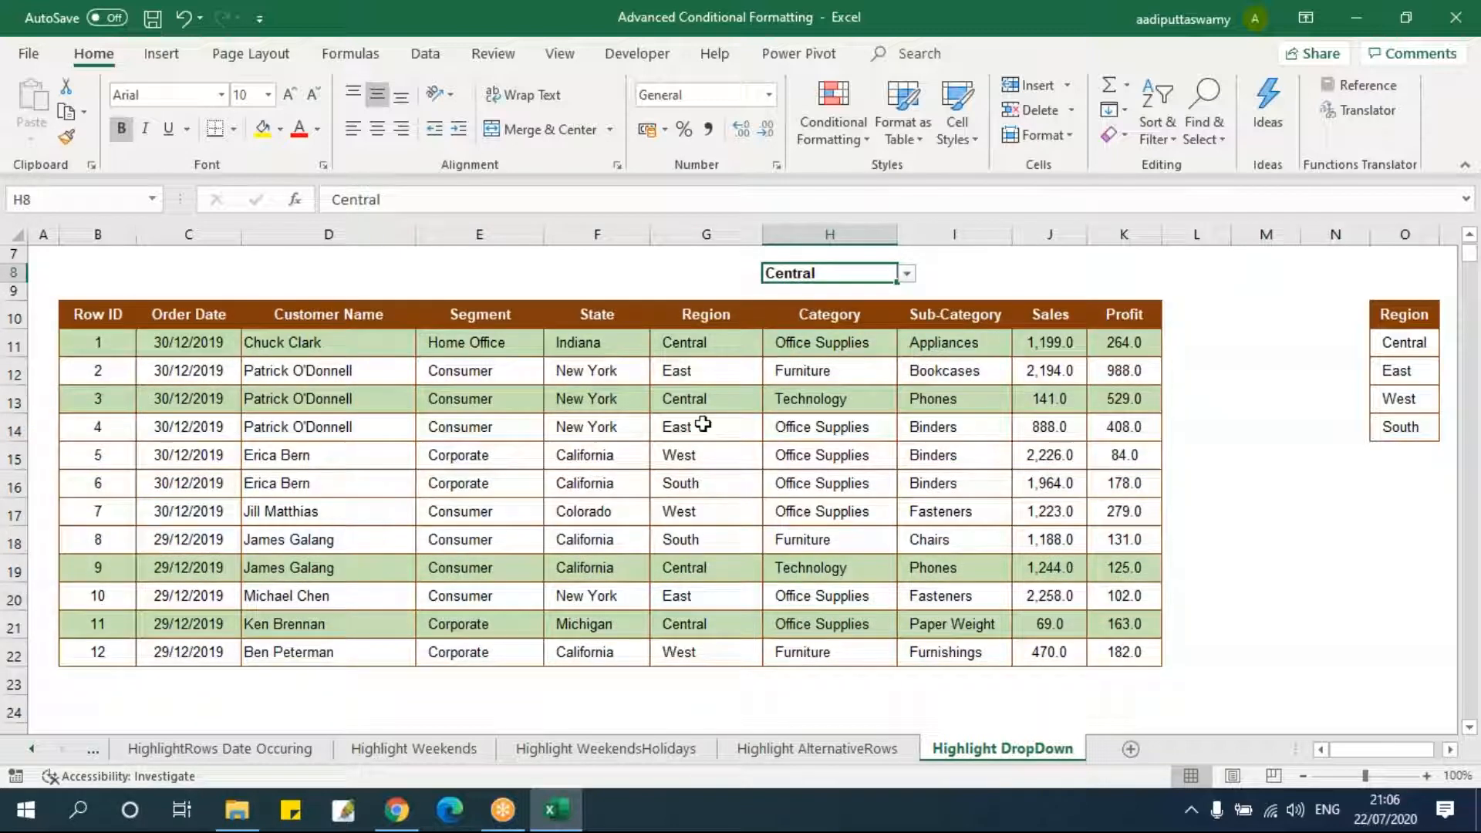
click(907, 276)
click(843, 318)
click(907, 273)
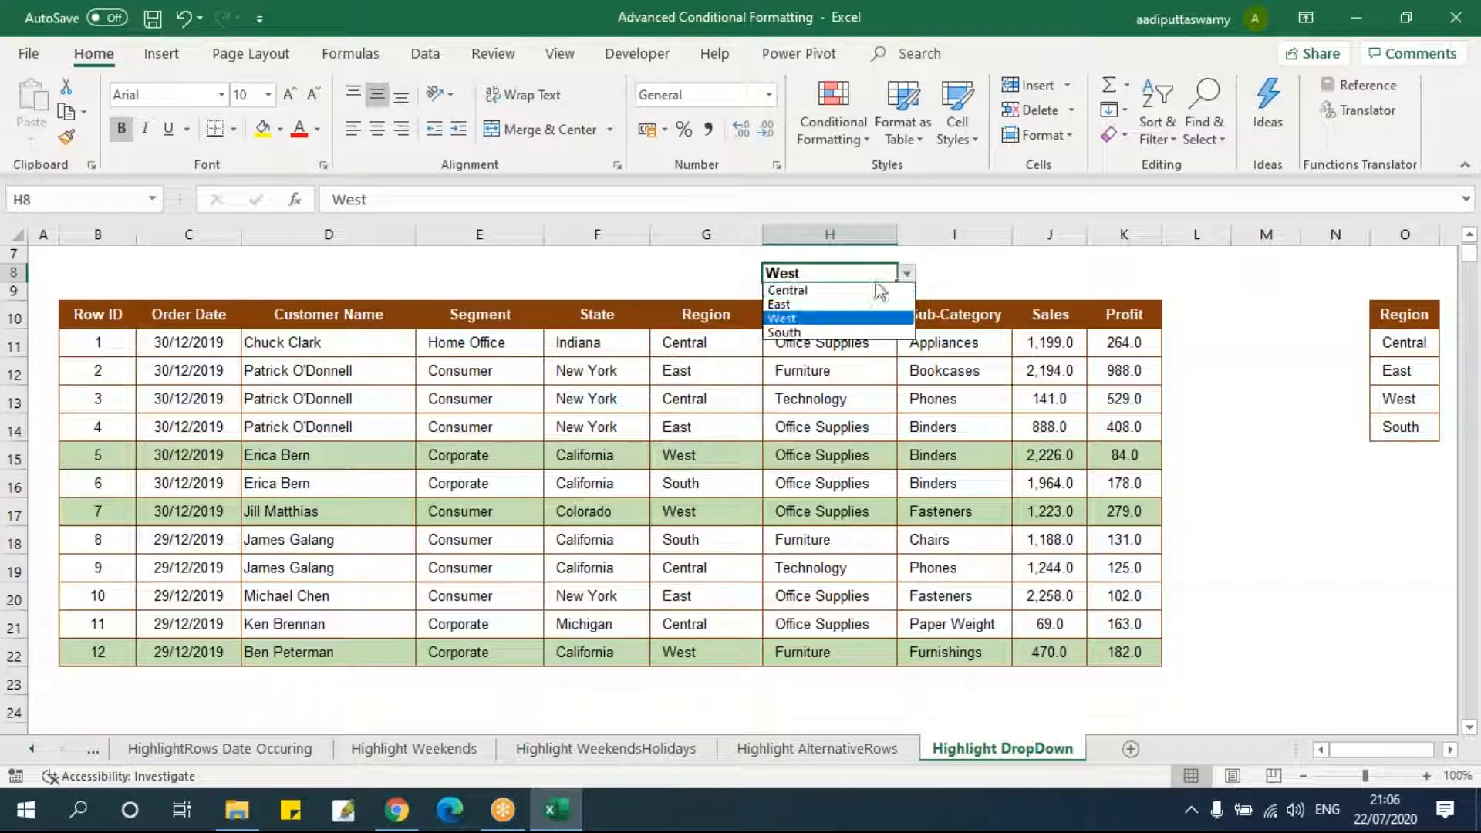
click(852, 291)
click(907, 274)
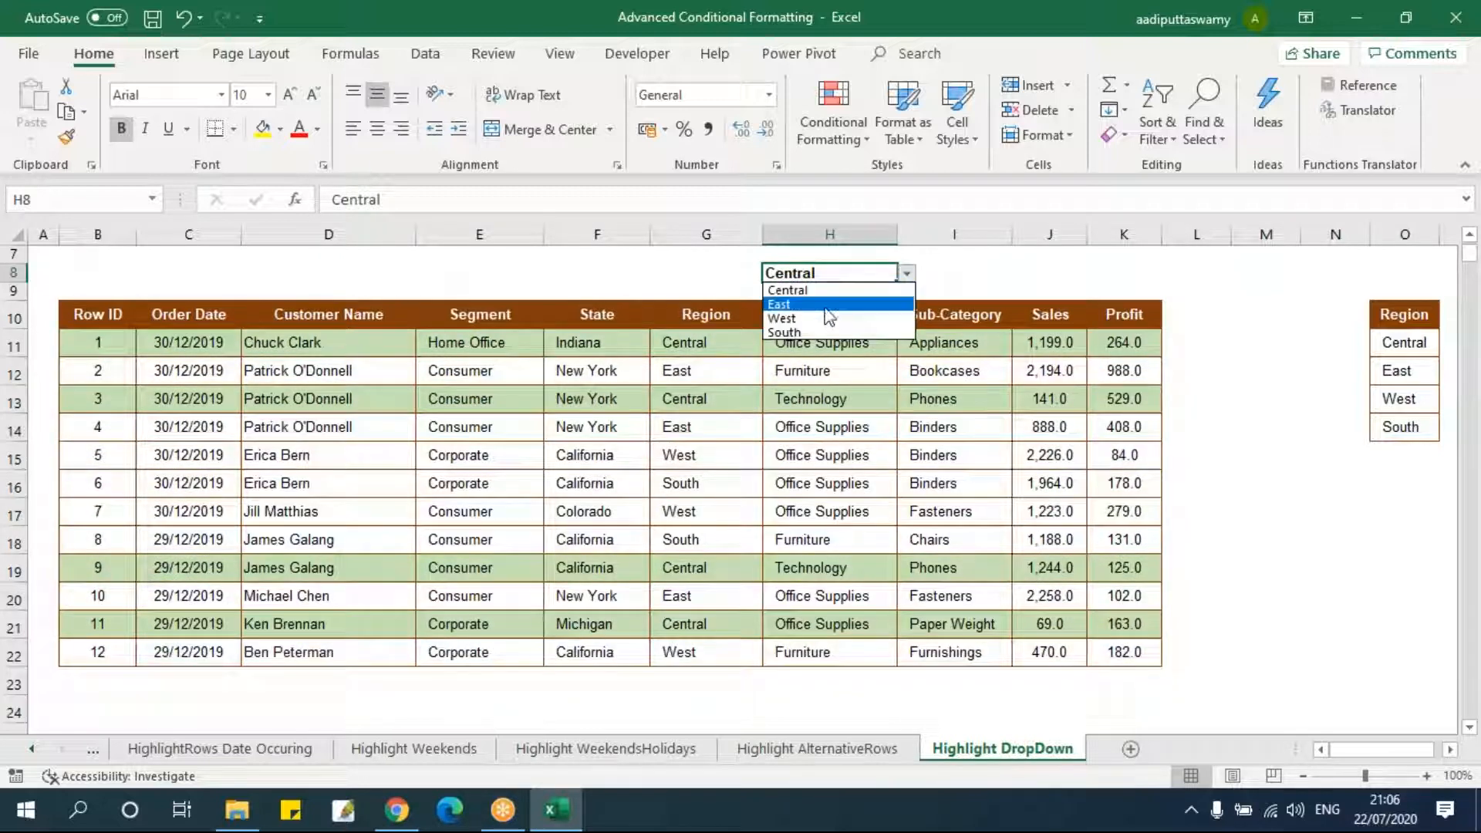
click(830, 318)
- Sort the order table B10:K22 by Region from A to Z, treating the first row as headers
drag(130, 298, 1123, 646)
key(alt+d)
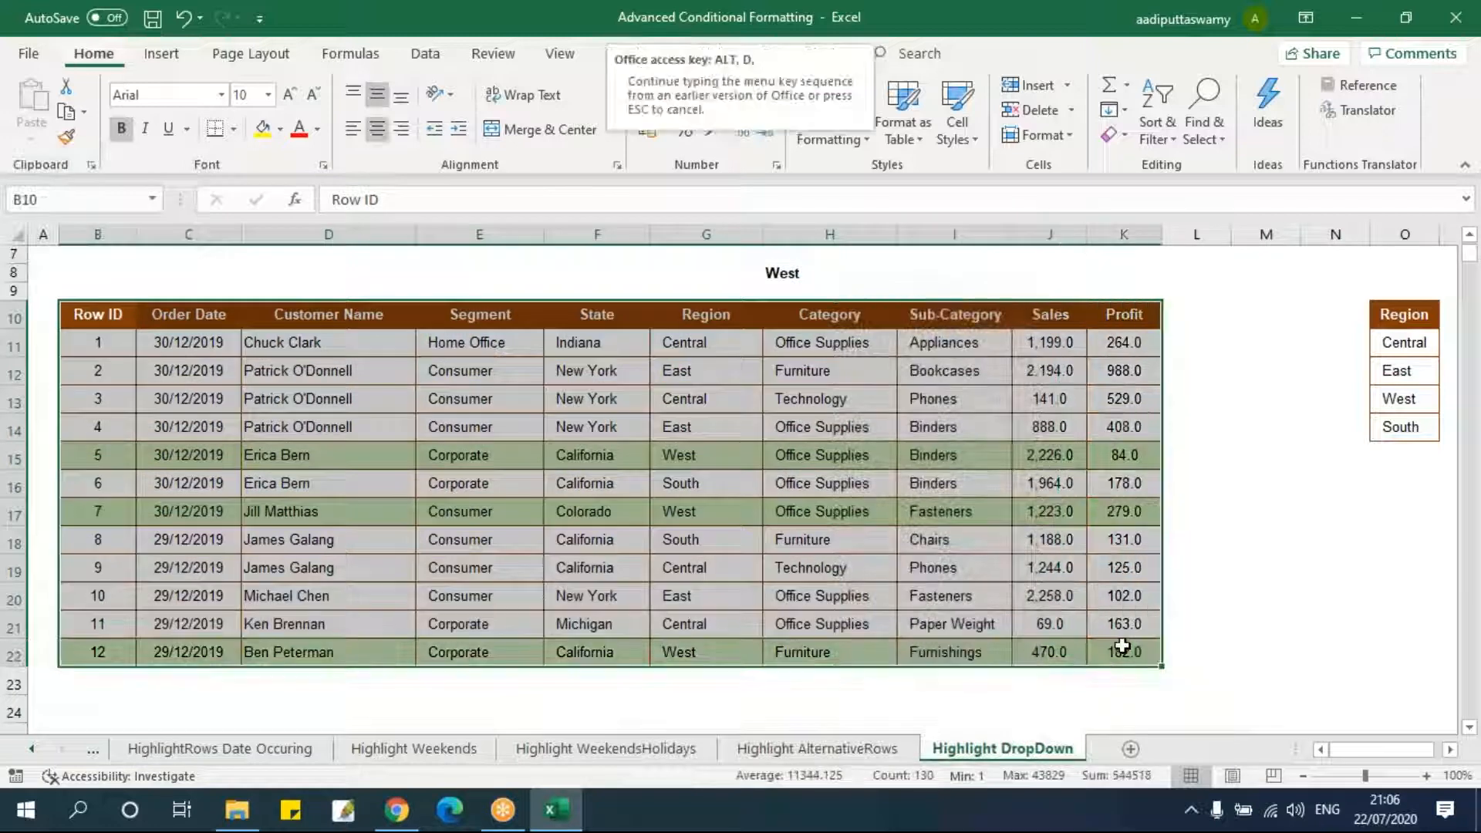
key(s)
click(1008, 359)
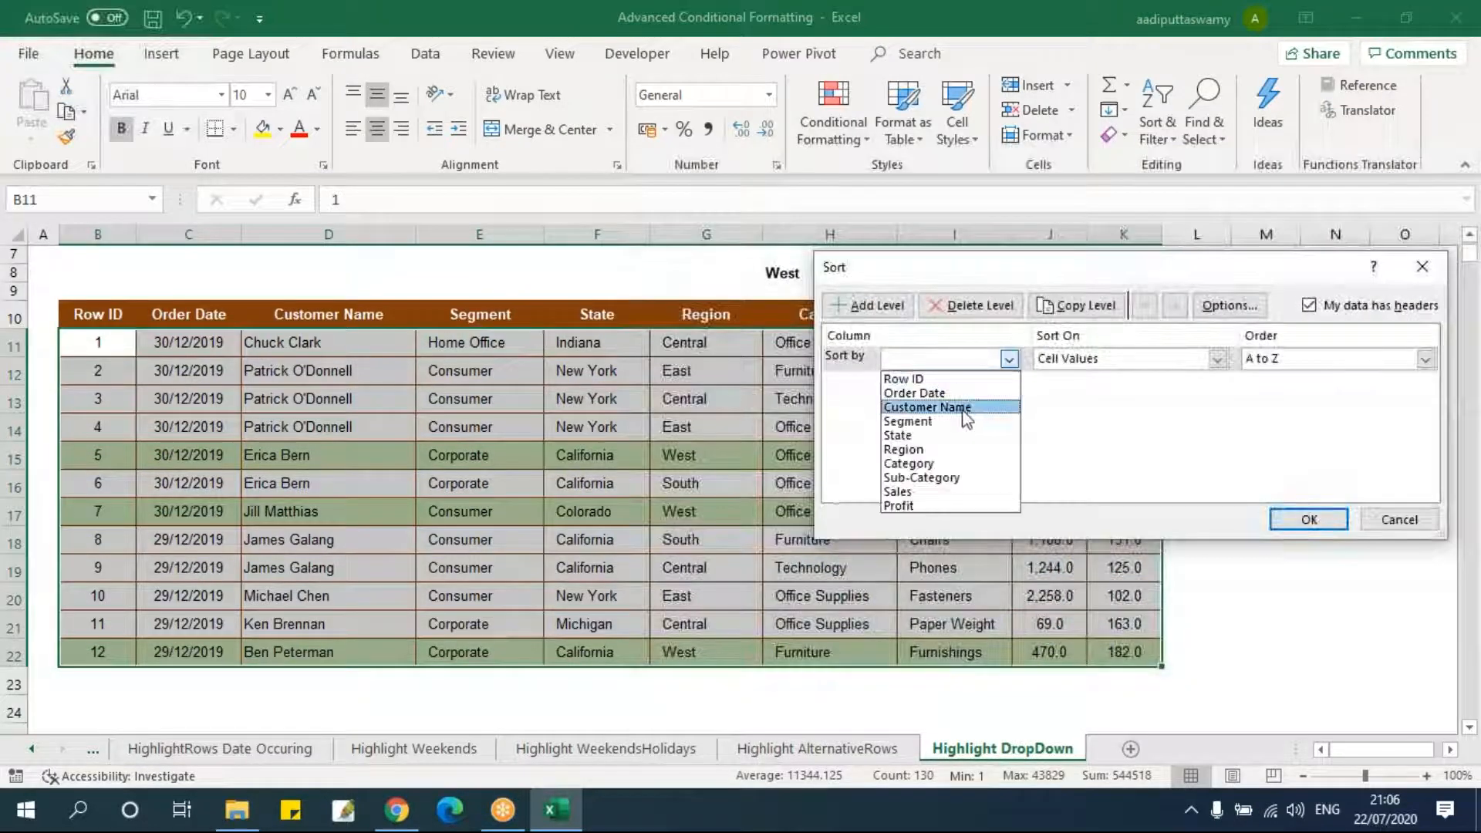
click(956, 450)
click(1297, 522)
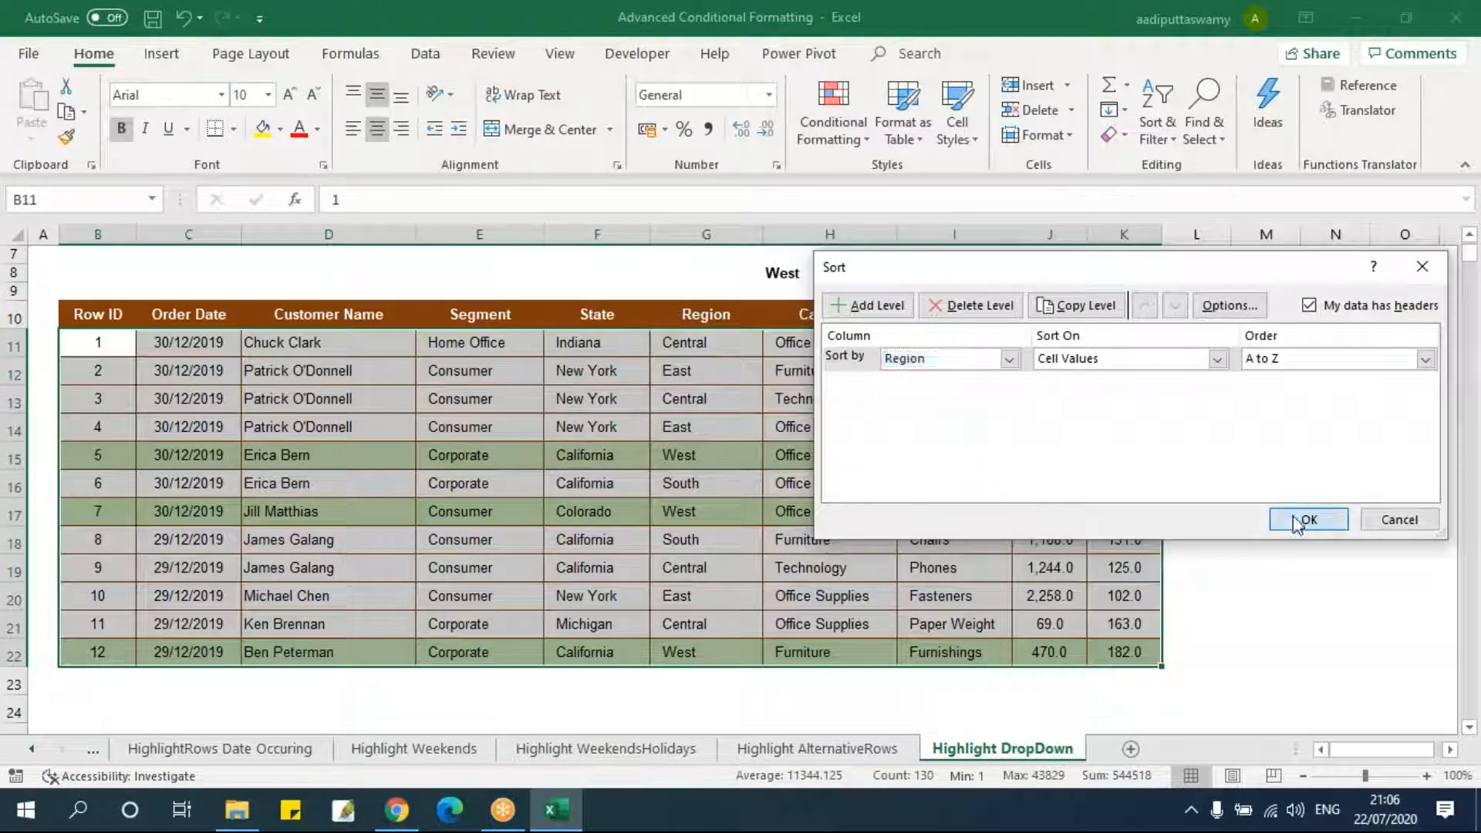
click(947, 485)
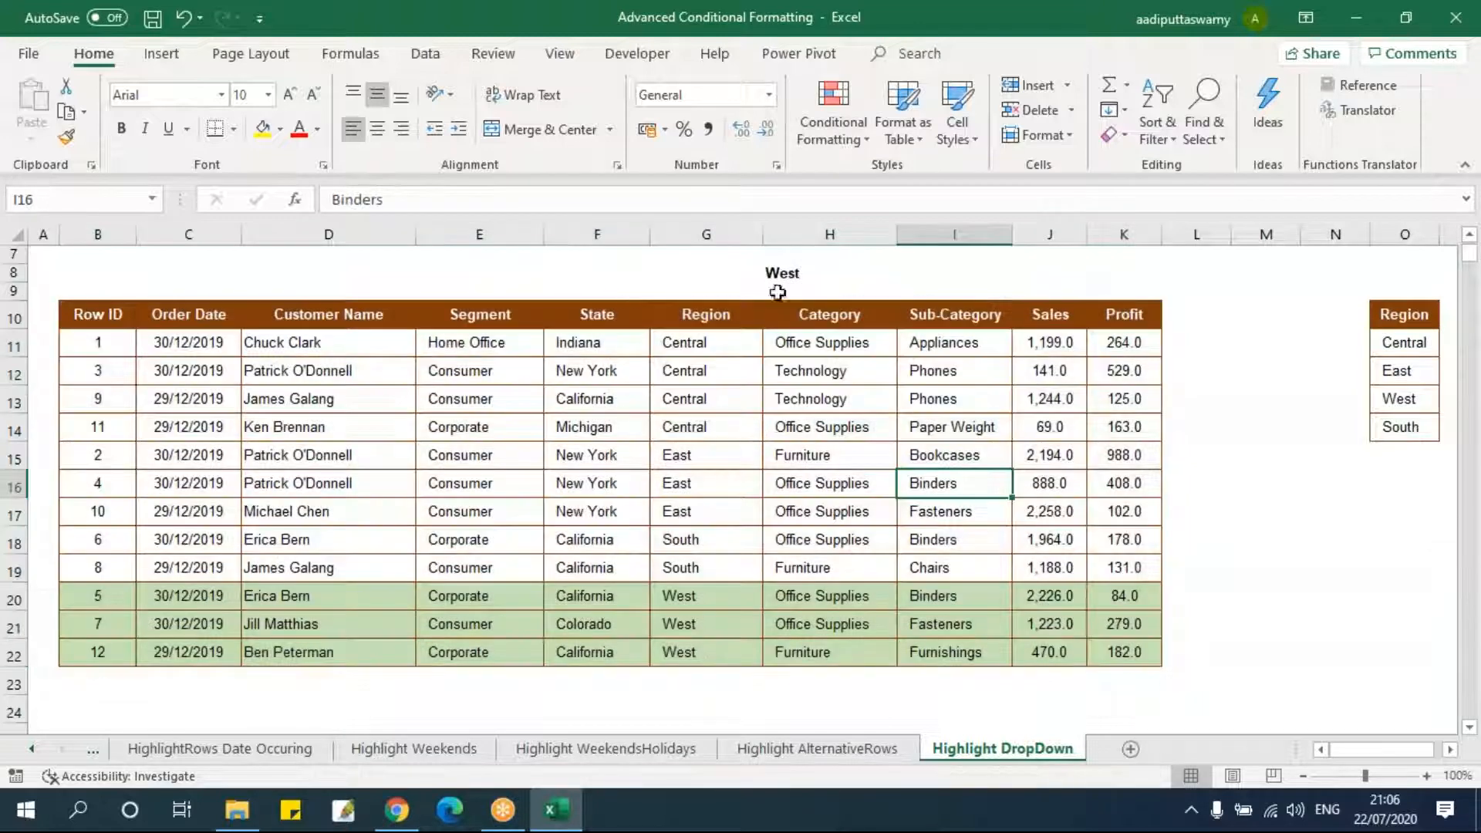
- Test the highlighting on the sorted table by choosing Central, East, West and South in turn from the H8 drop-down
click(779, 274)
click(907, 274)
click(817, 291)
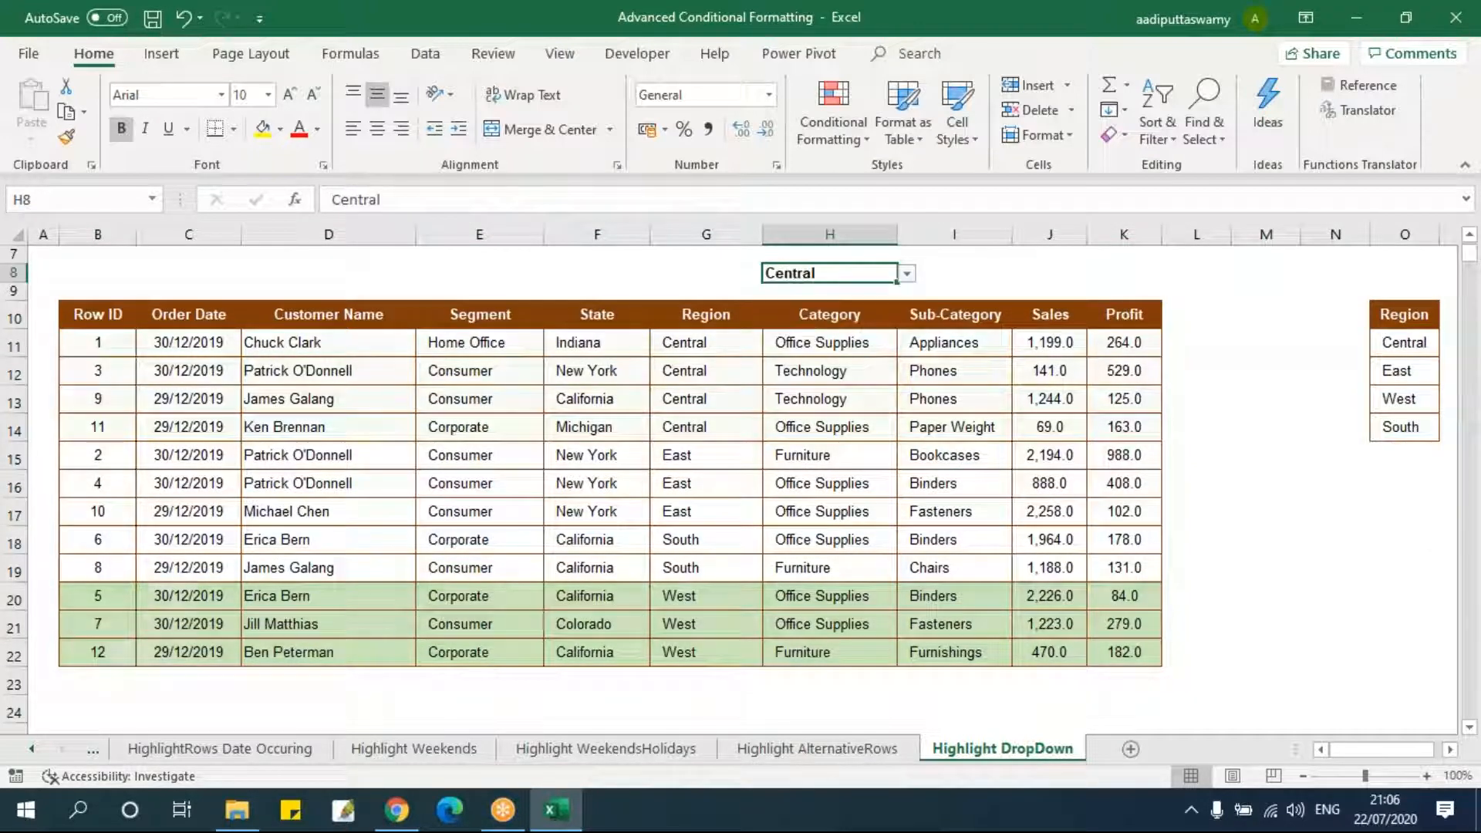
key(alt+Down)
click(851, 310)
key(alt+Down)
key(Down)
key(Return)
key(alt+Down)
click(846, 331)
click(842, 486)
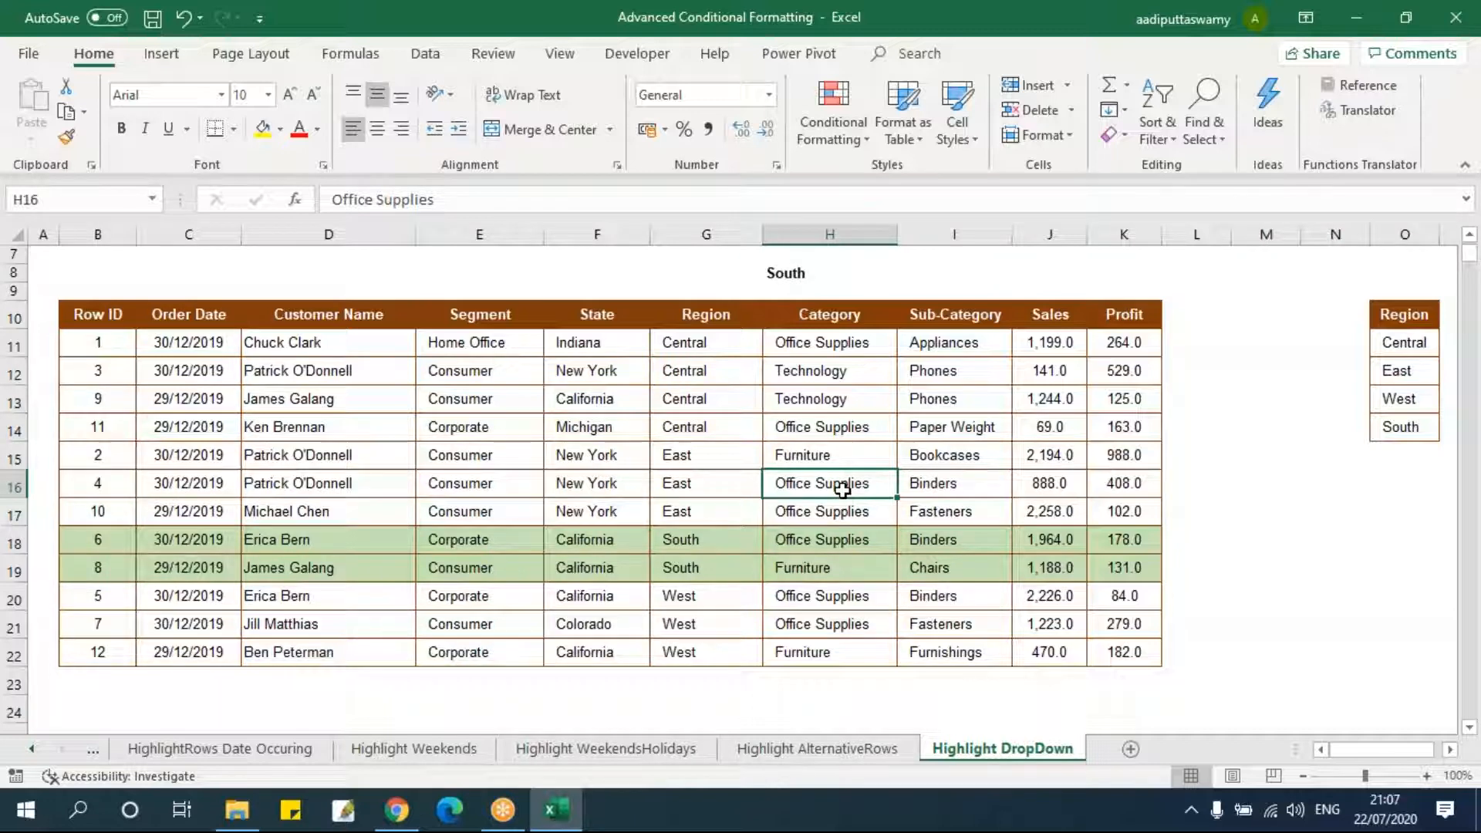
- Review the formula and format of the conditional formatting rule applied to B11:K22, leaving its settings as they are
drag(98, 341, 1130, 656)
click(829, 121)
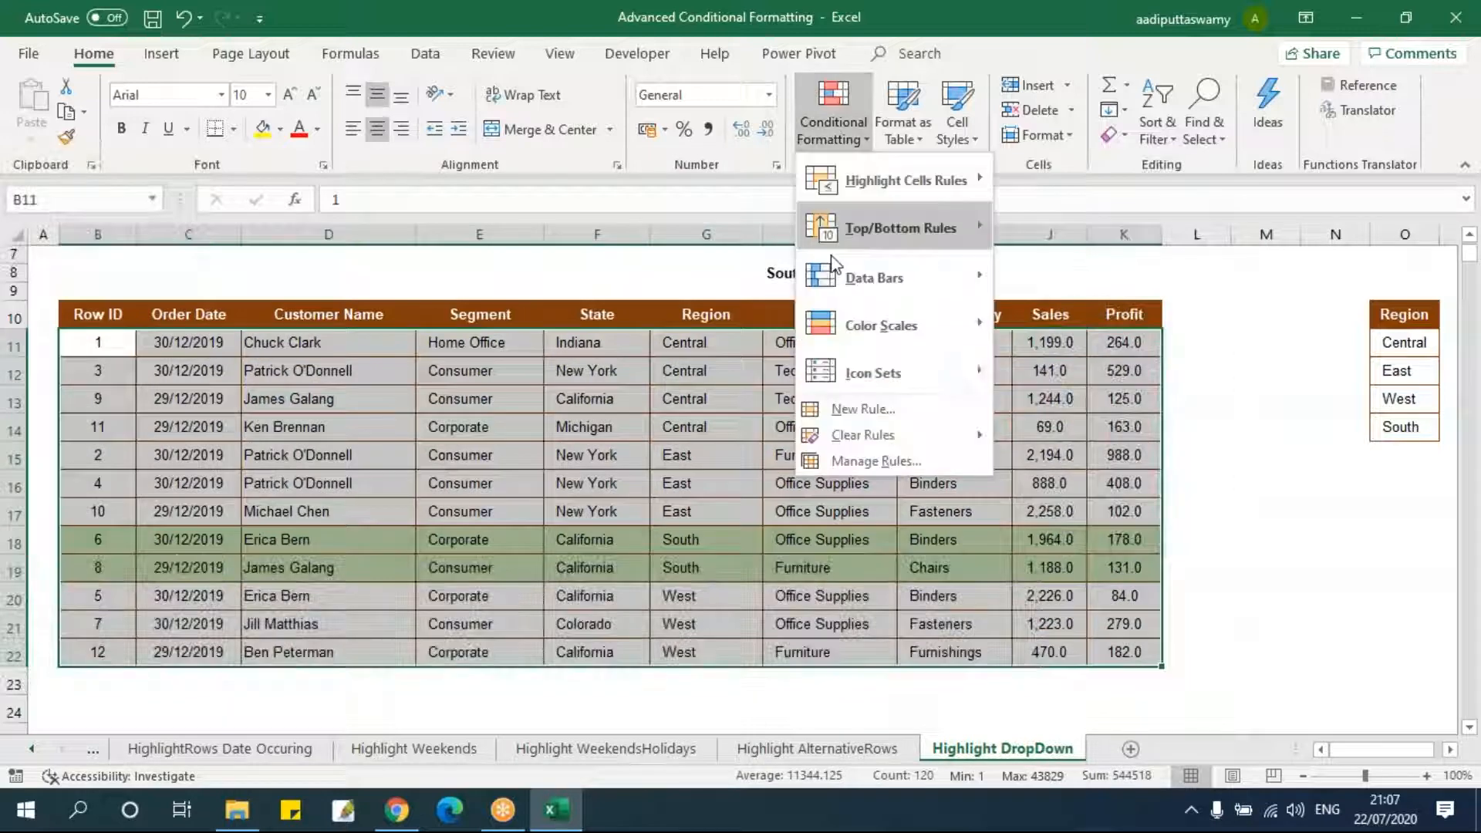
click(869, 460)
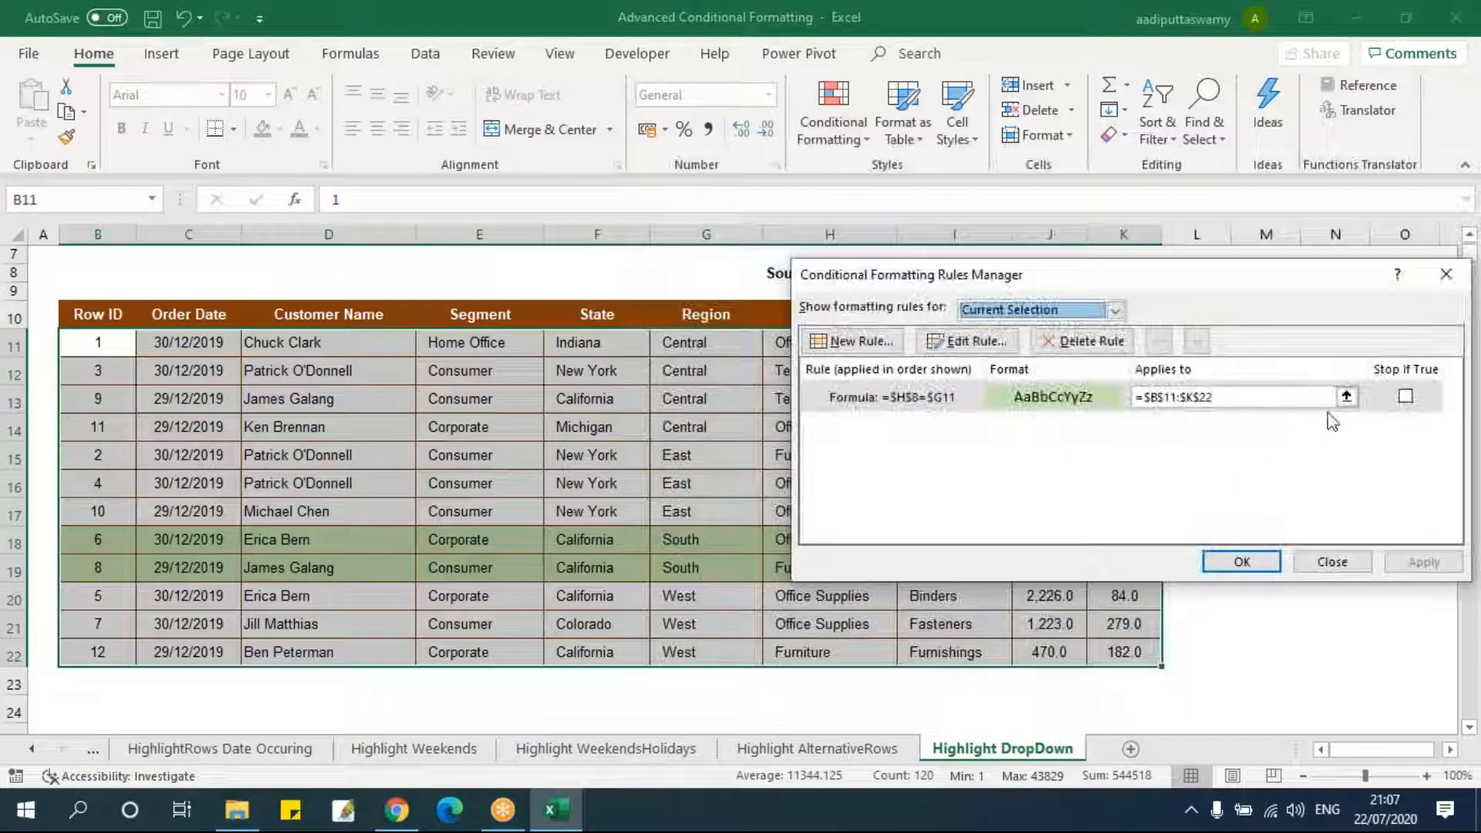
double_click(1077, 408)
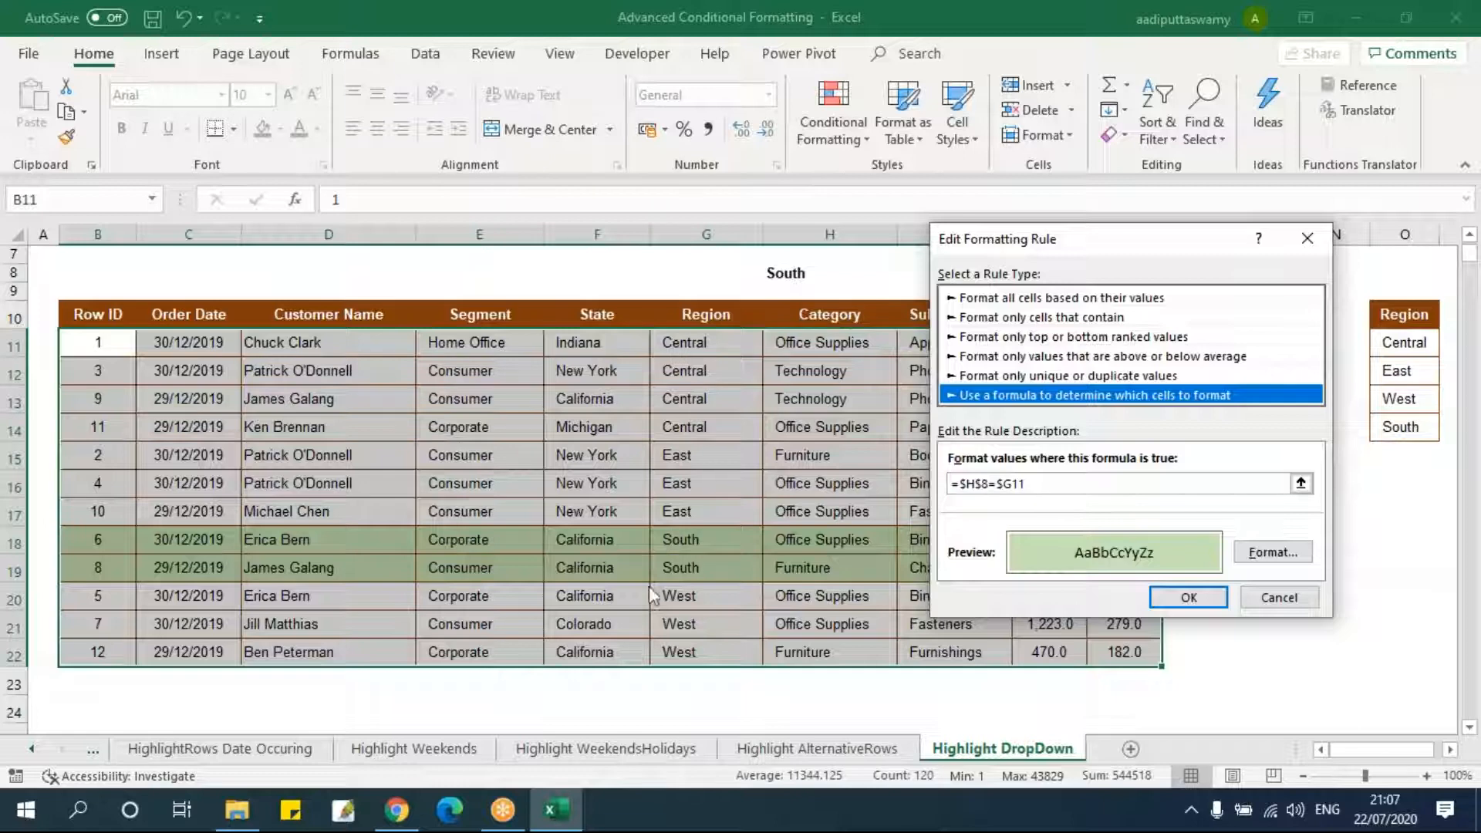
click(1186, 597)
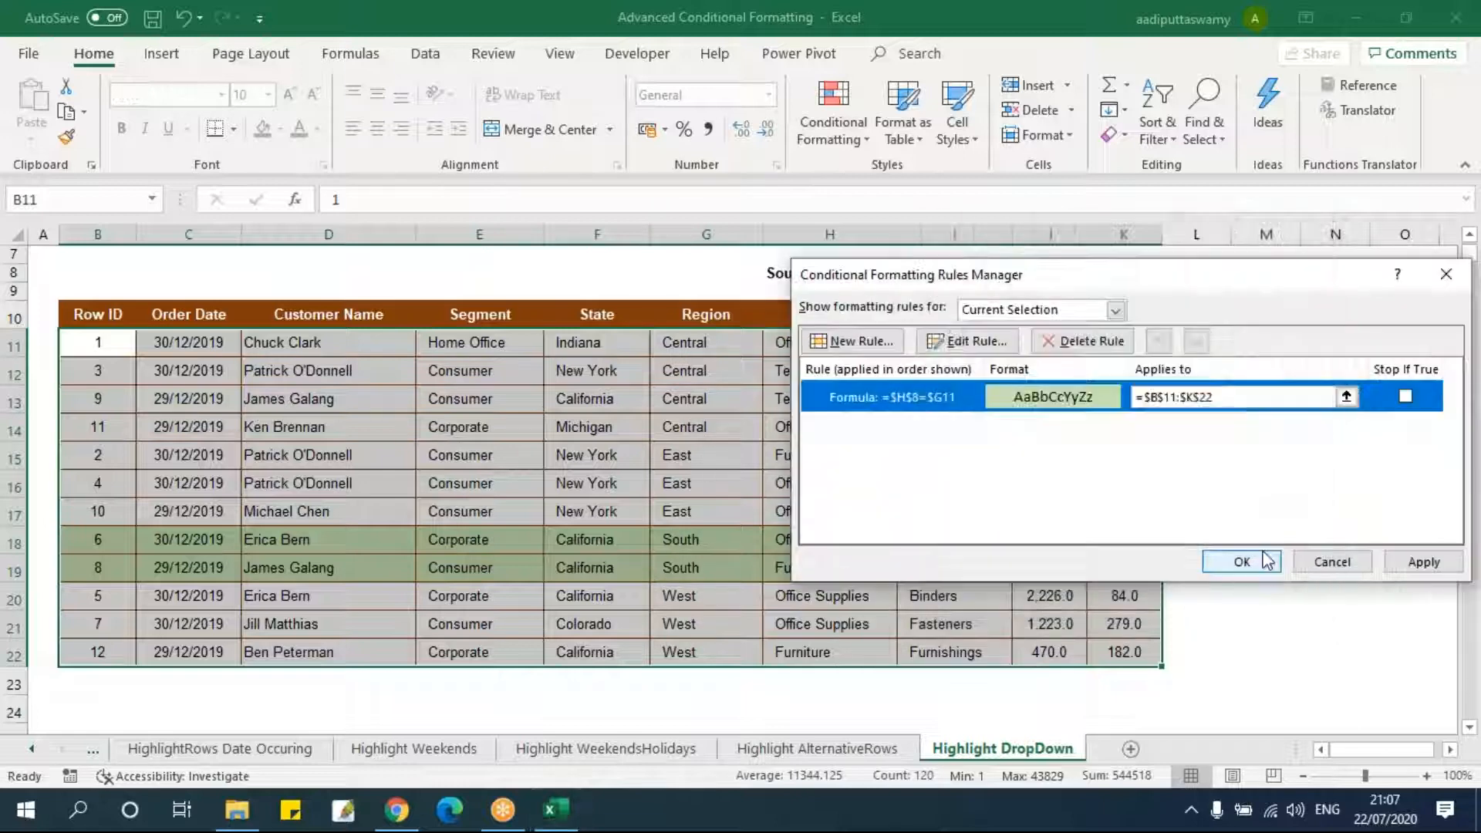
click(1242, 562)
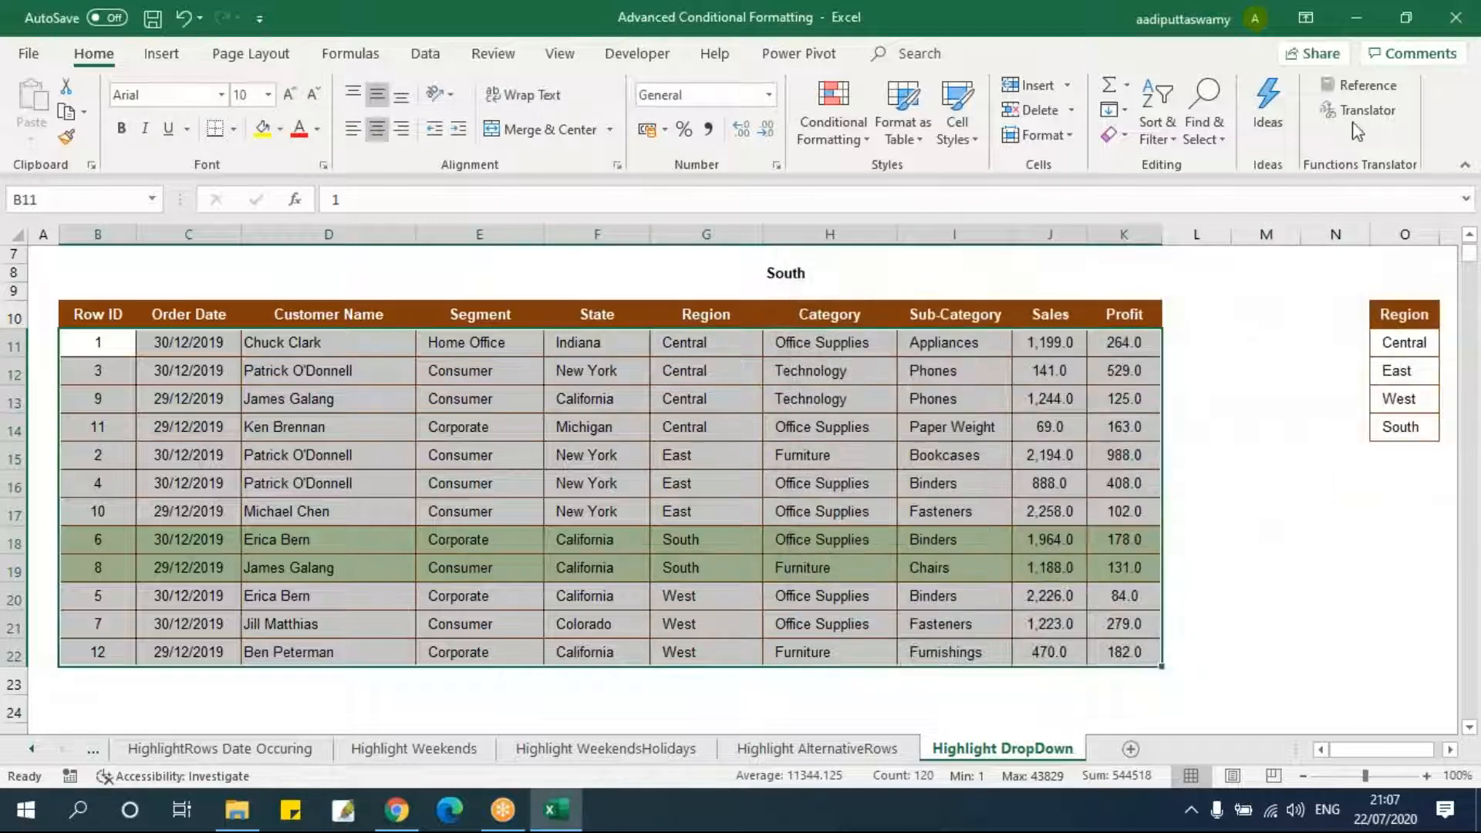